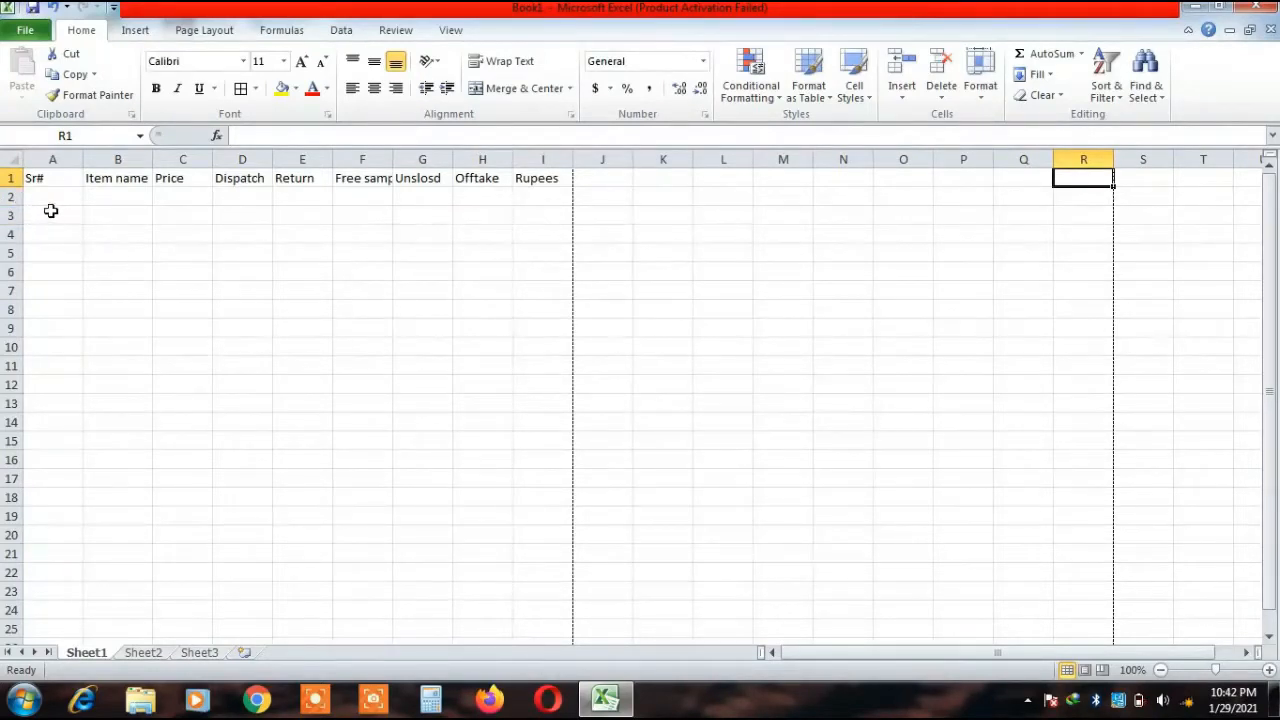
Review the column headings in row 1 one by one, from Sr# to Rupees and back.
{"action": "left_click", "coordinate": [43, 177]}
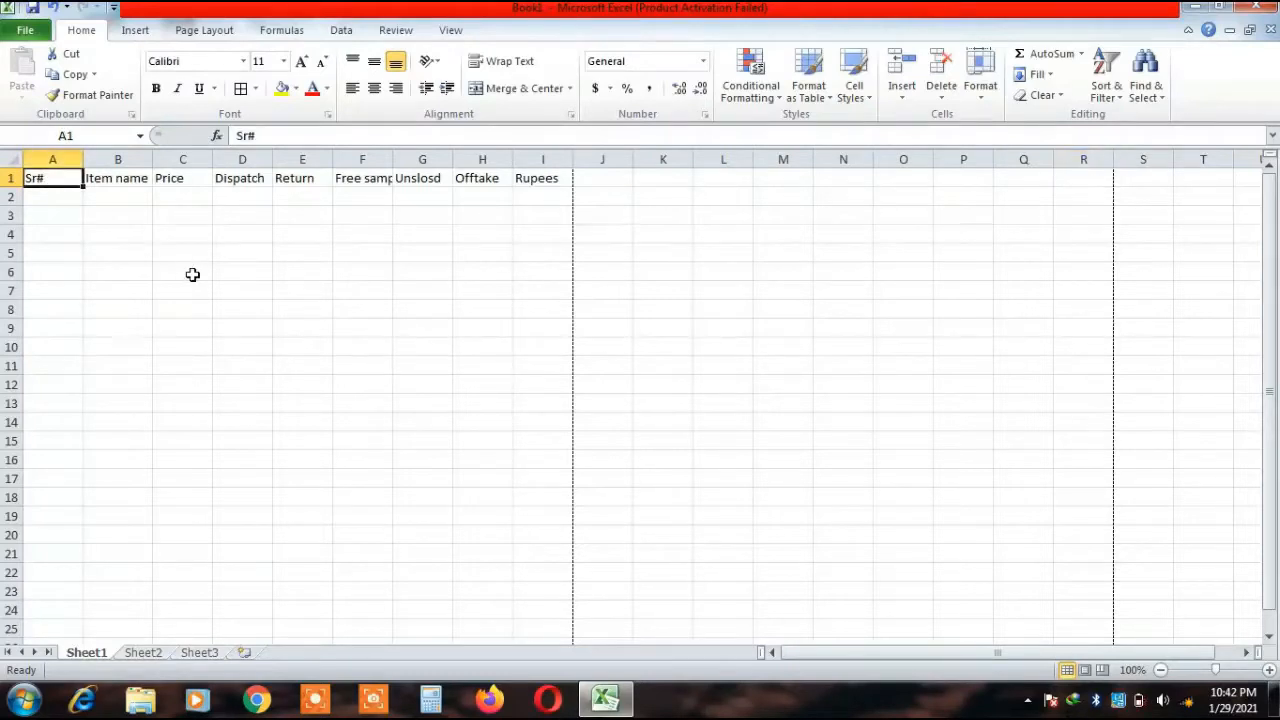
{"action": "key", "text": "Right"}
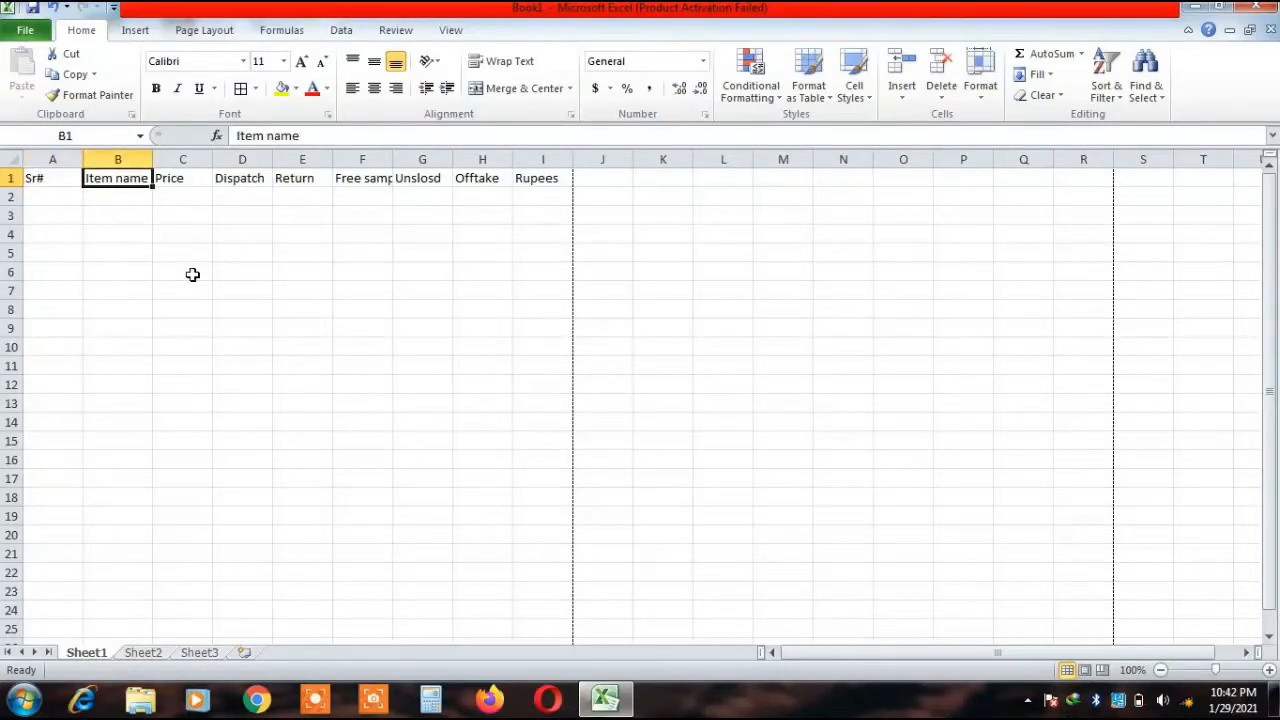
{"action": "key", "text": "Right"}
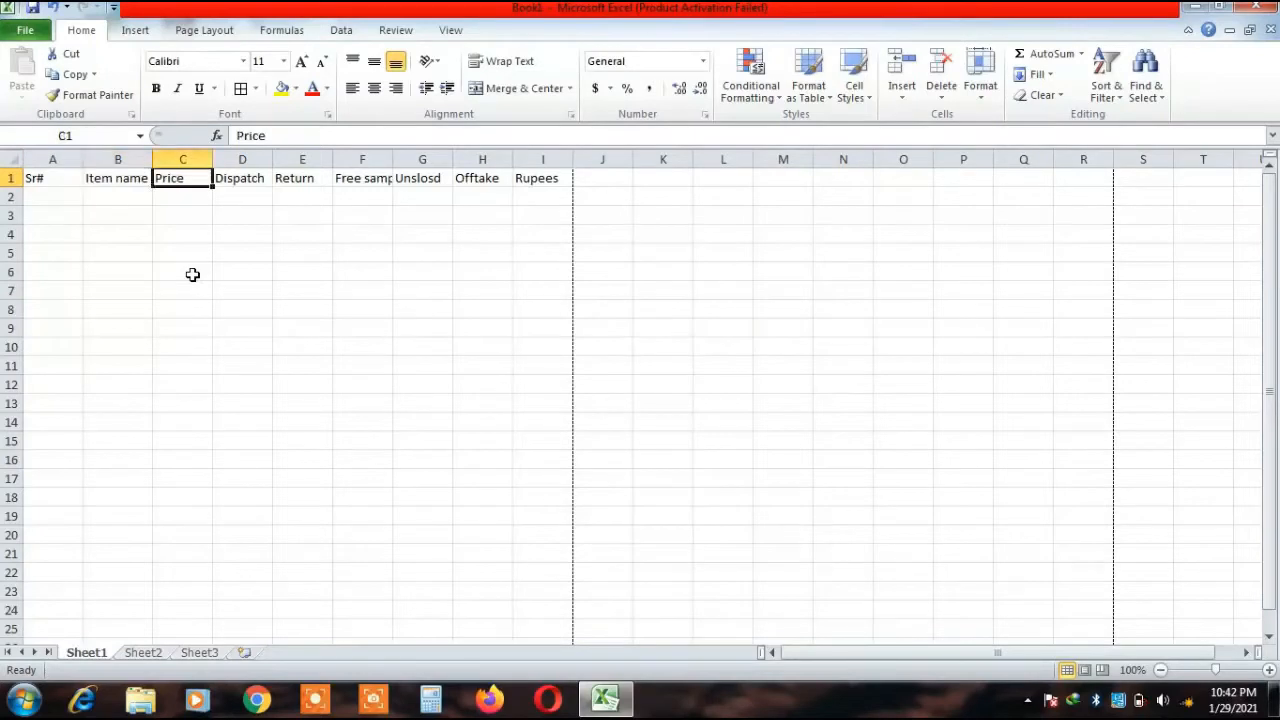
{"action": "key", "text": "Right"}
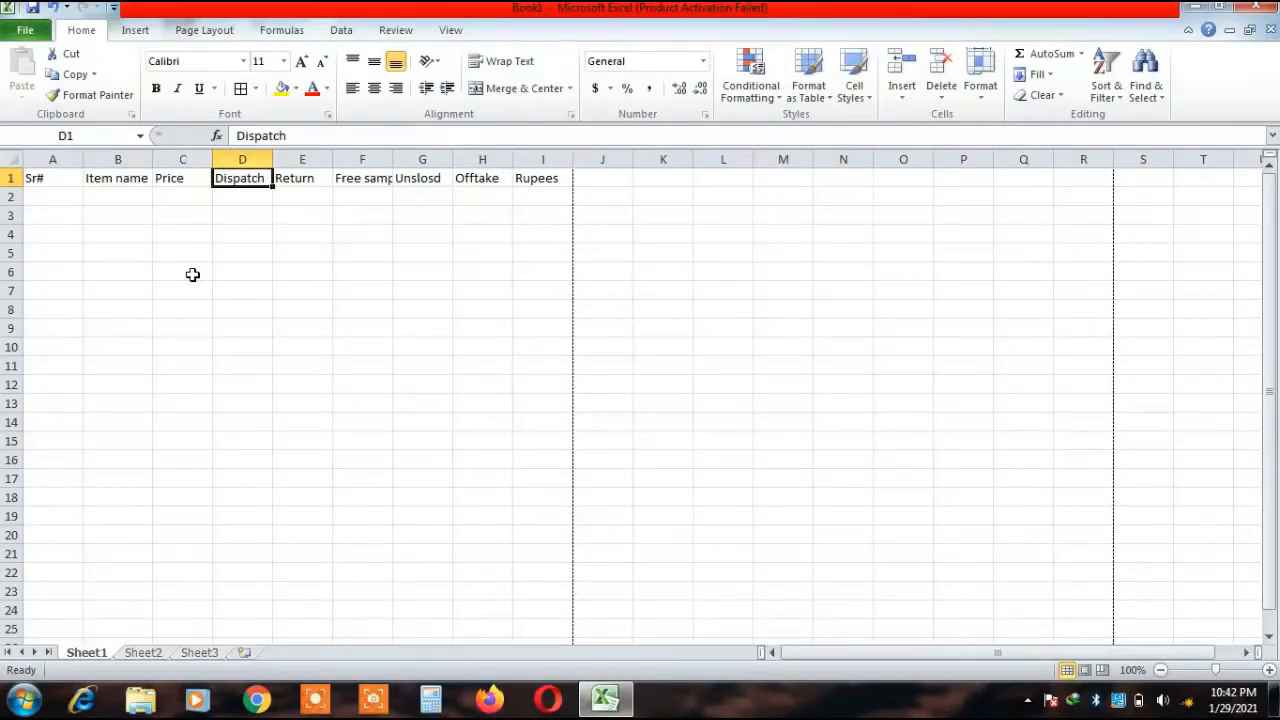
{"action": "key", "text": "Right"}
{"action": "key", "text": "Left"}
{"action": "key", "text": "Right"}
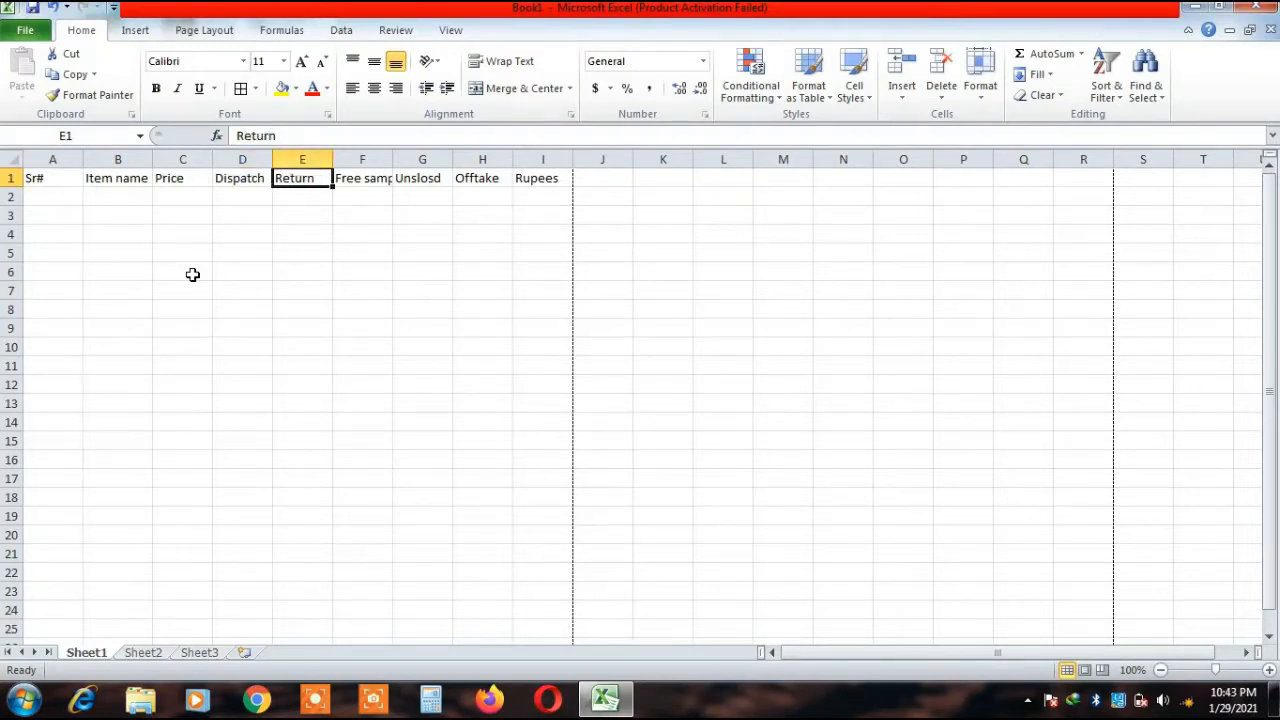
{"action": "key", "text": "Right"}
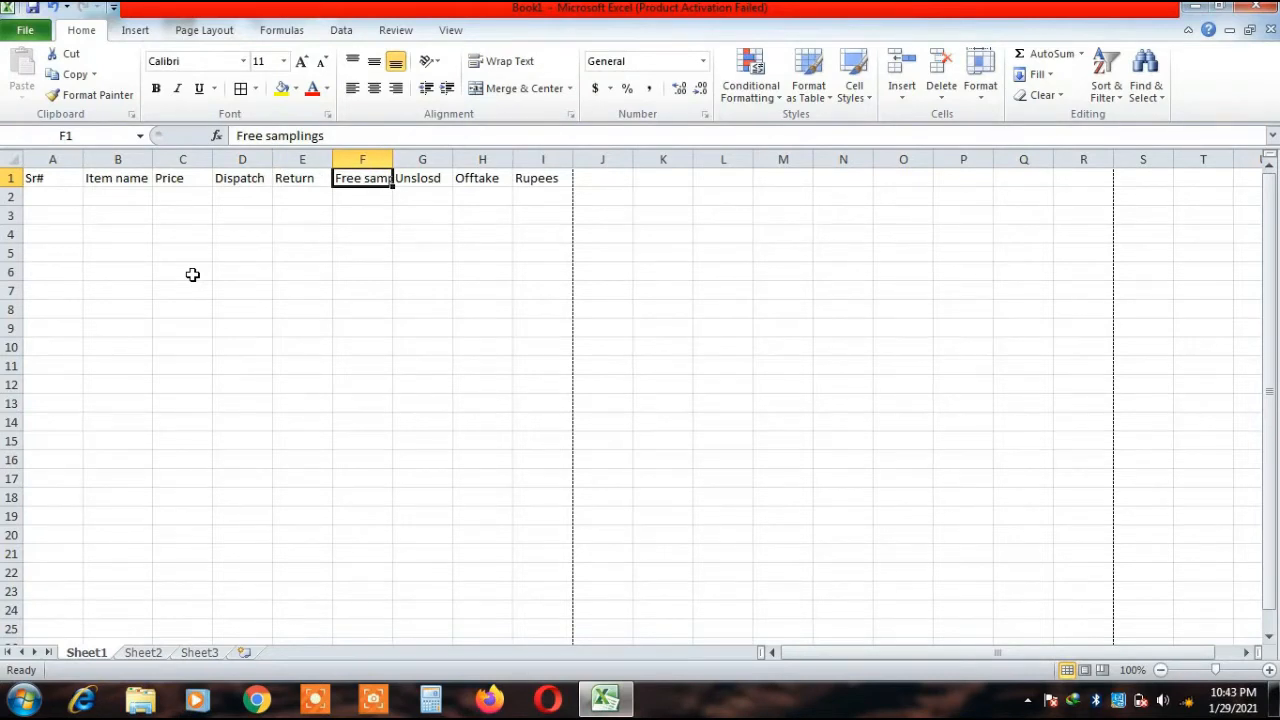
{"action": "key", "text": "Right"}
{"action": "key", "text": "Right"}
{"action": "key", "text": "Right"}
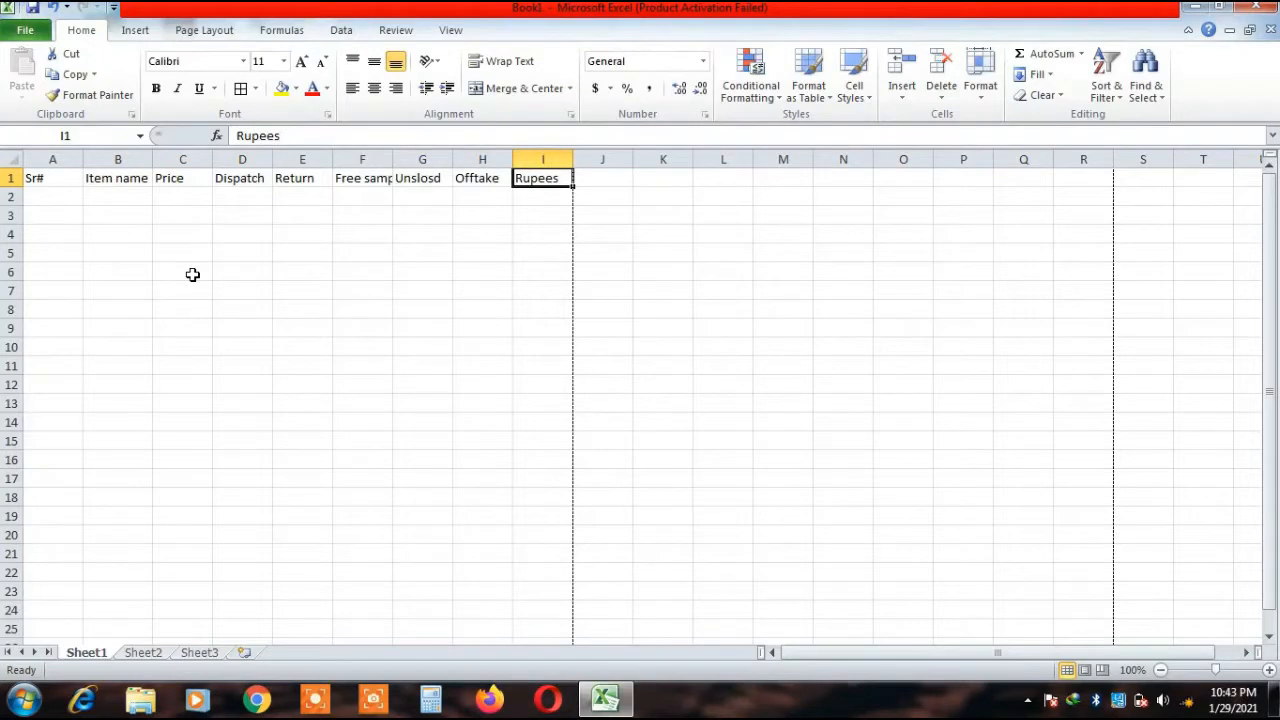
{"action": "key", "text": "Left"}
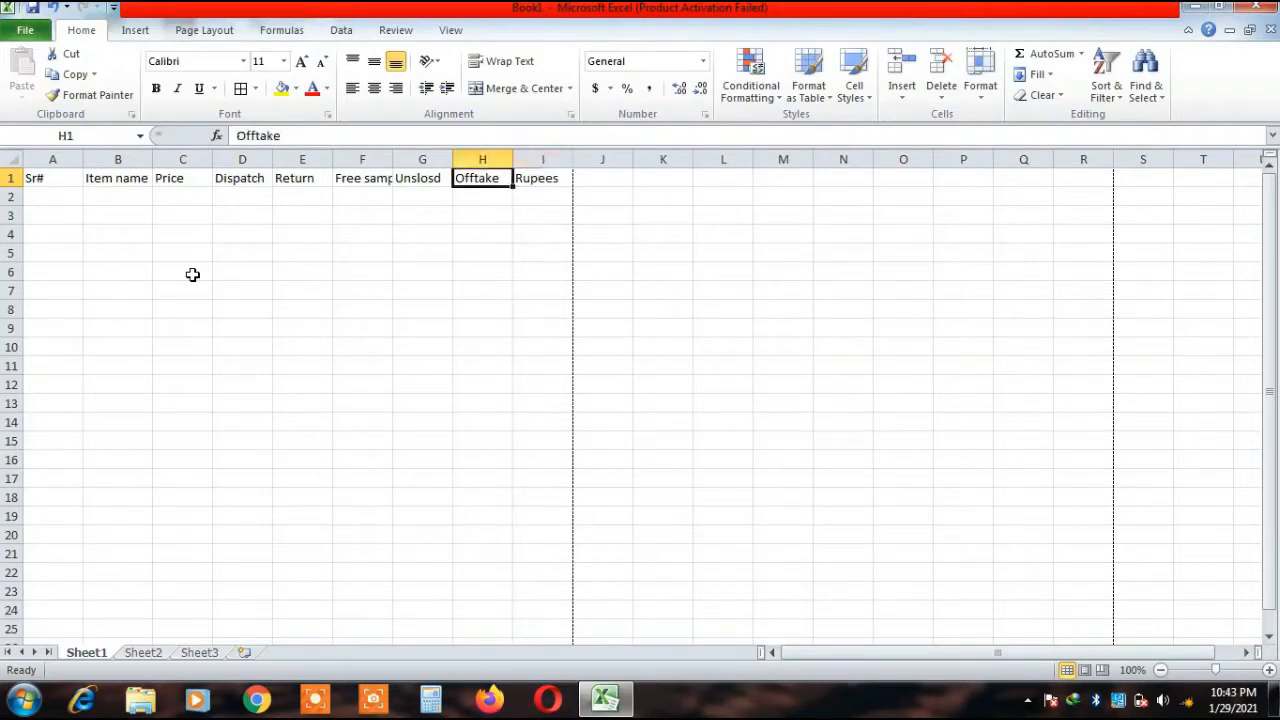
{"action": "key", "text": "Left"}
{"action": "key", "text": "Left"}
{"action": "key", "text": "Left"}
{"action": "key", "text": "Left"}
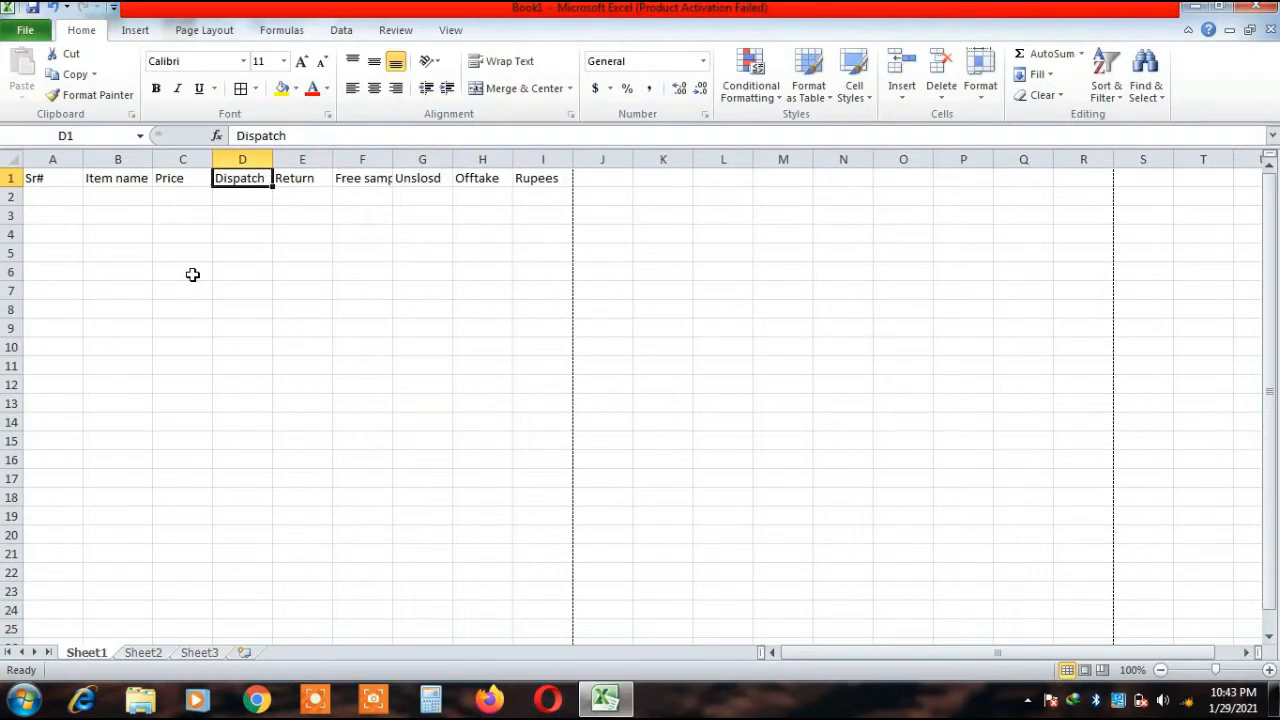
{"action": "key", "text": "Left"}
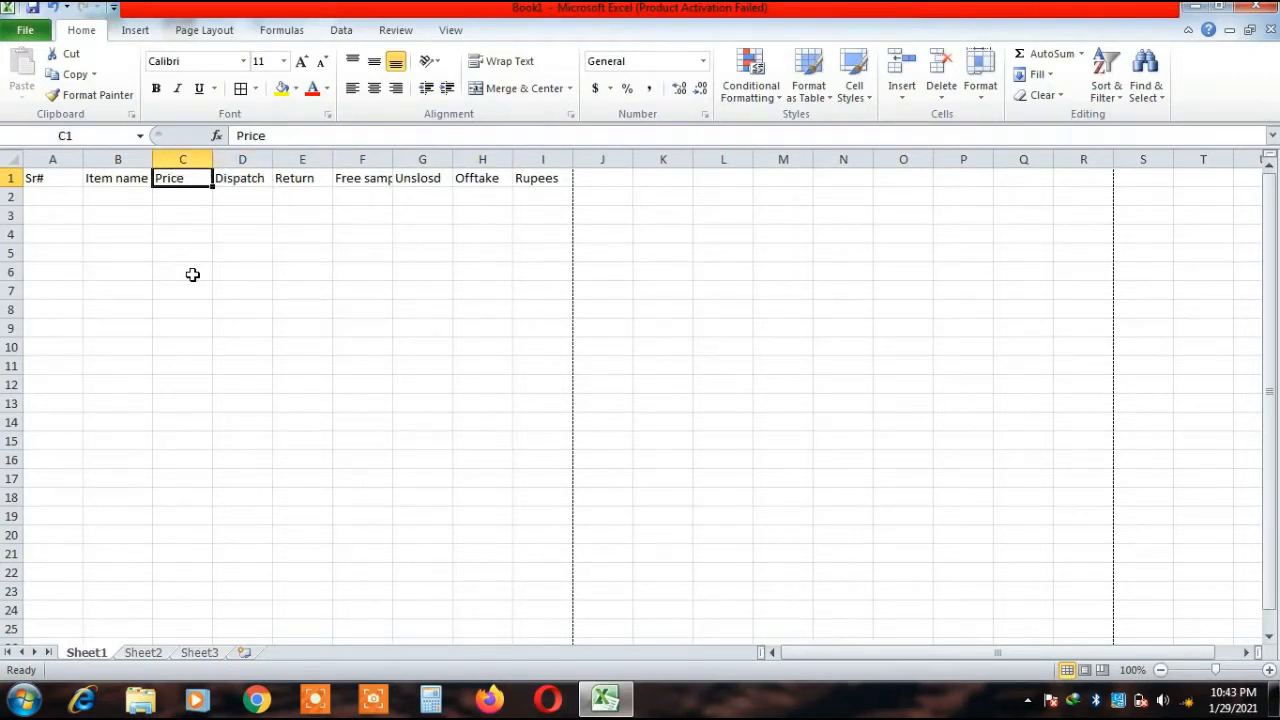
{"action": "key", "text": "Left"}
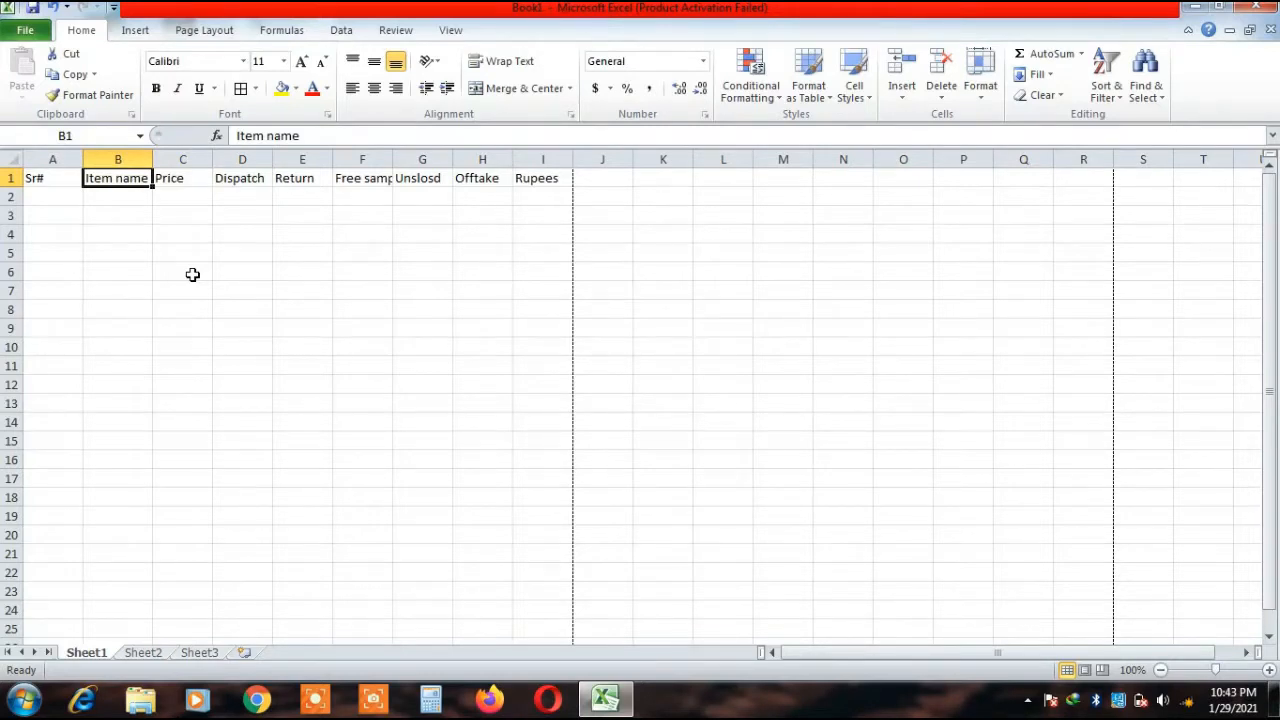
{"action": "key", "text": "Left"}
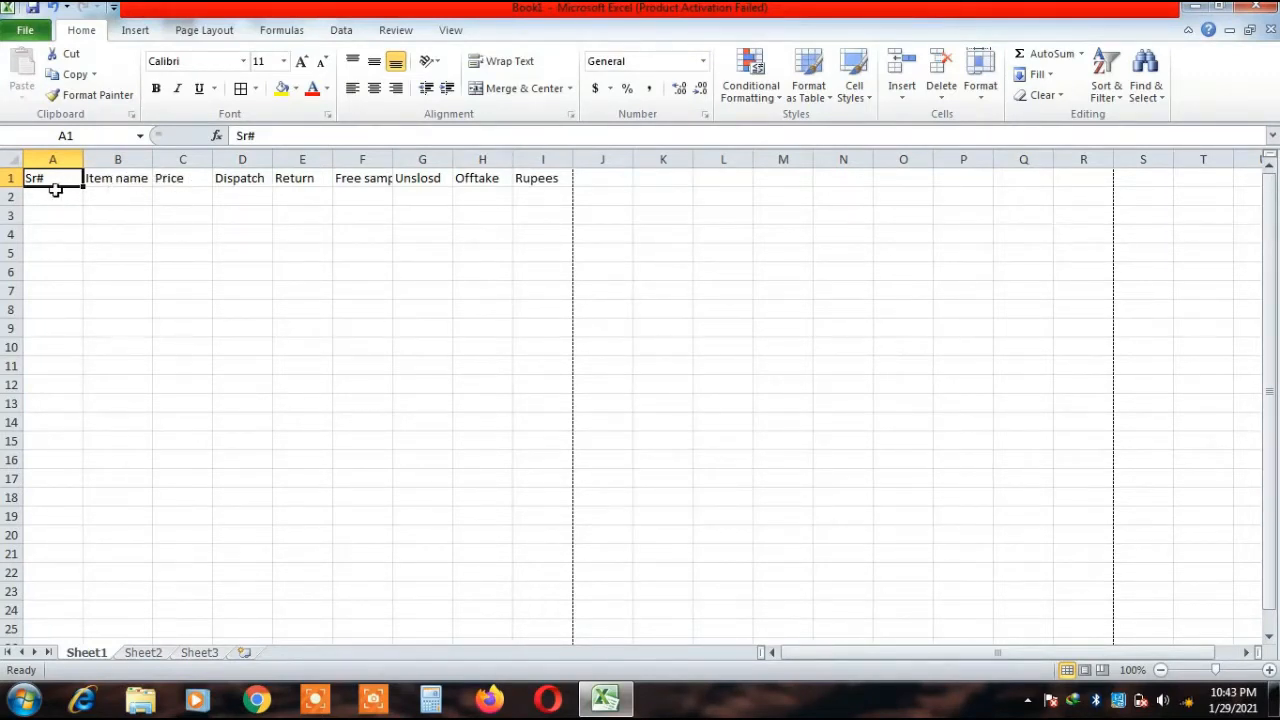
Insert a blank row above the column headings in row 1.
{"action": "left_click", "coordinate": [11, 178]}
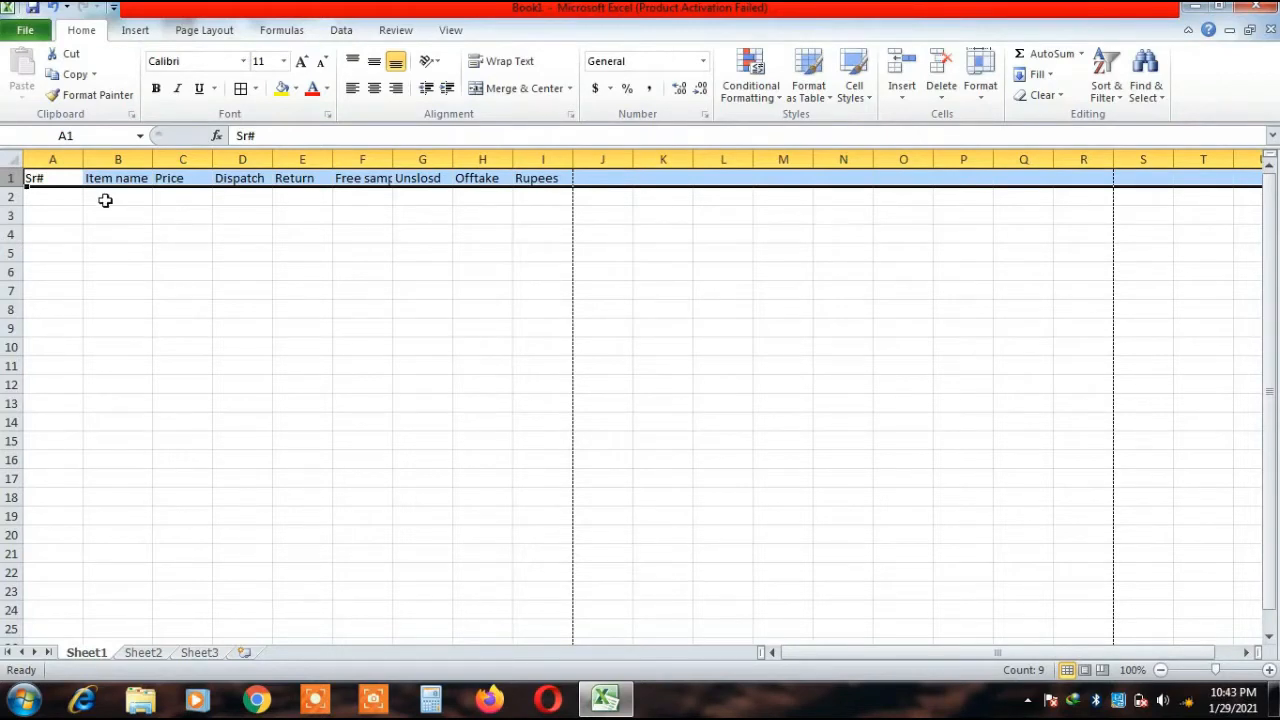
{"action": "right_click", "coordinate": [12, 186]}
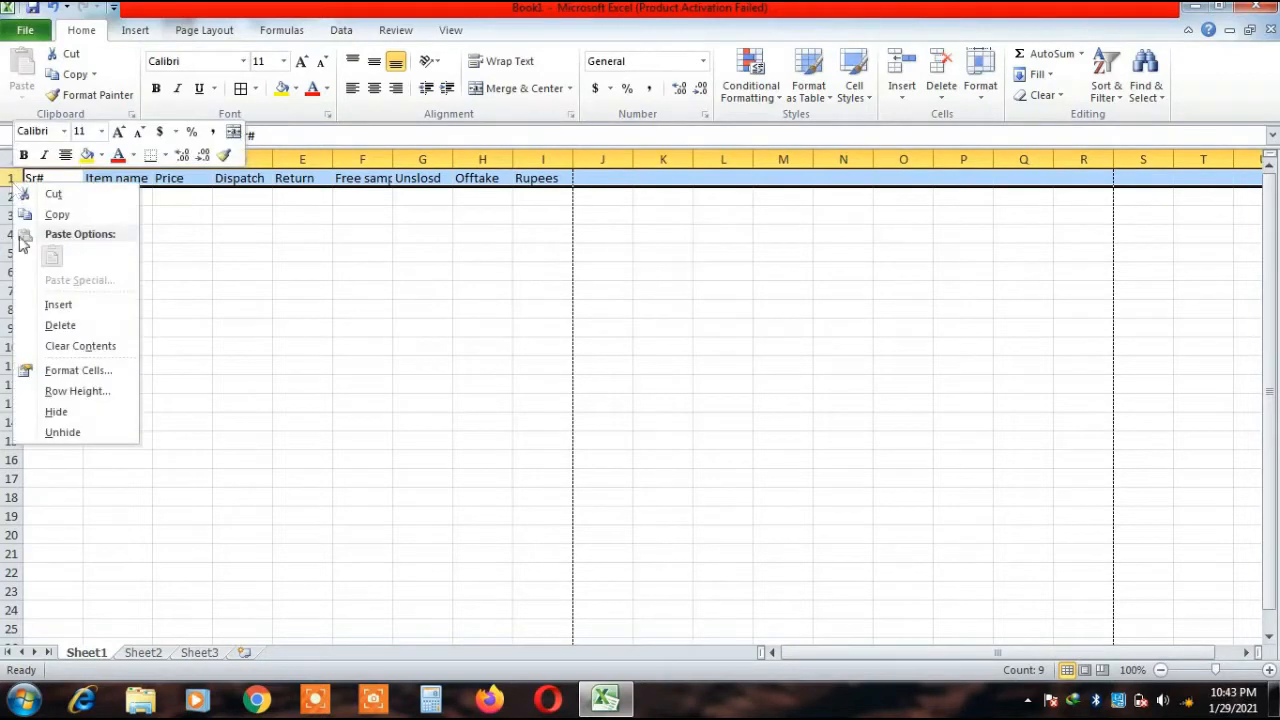
{"action": "left_click", "coordinate": [68, 303]}
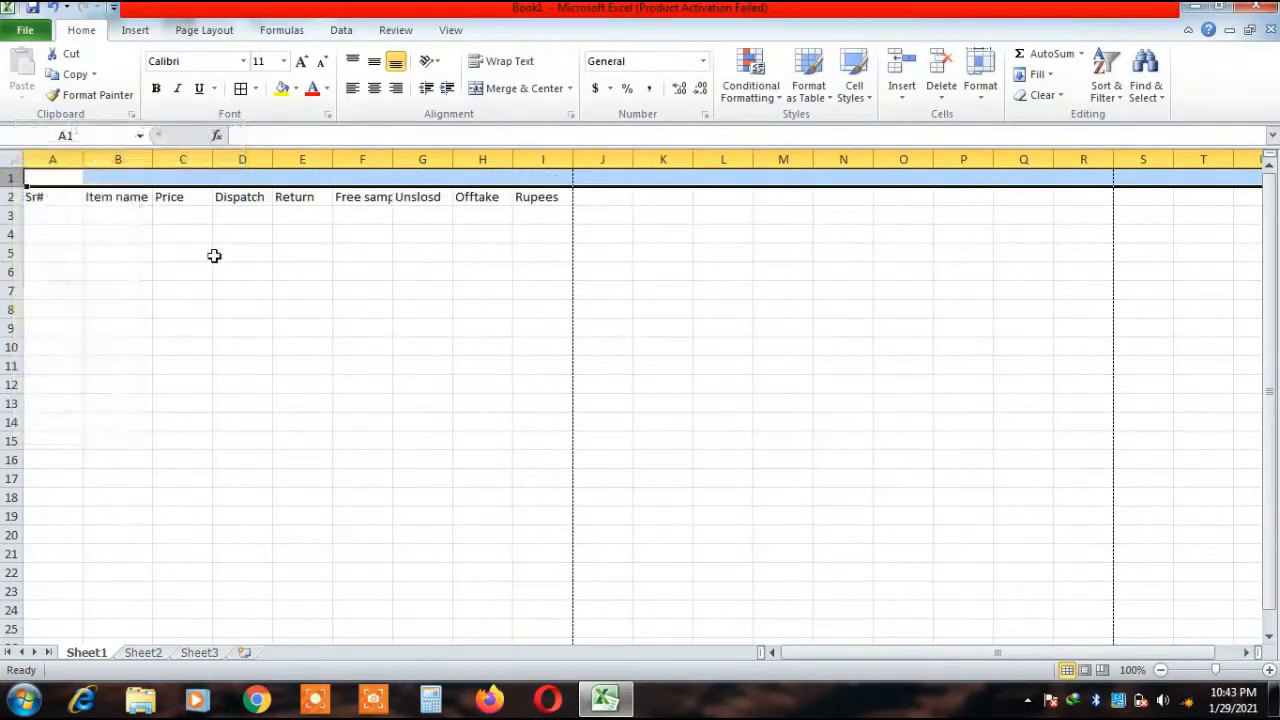
{"action": "left_click", "coordinate": [207, 290]}
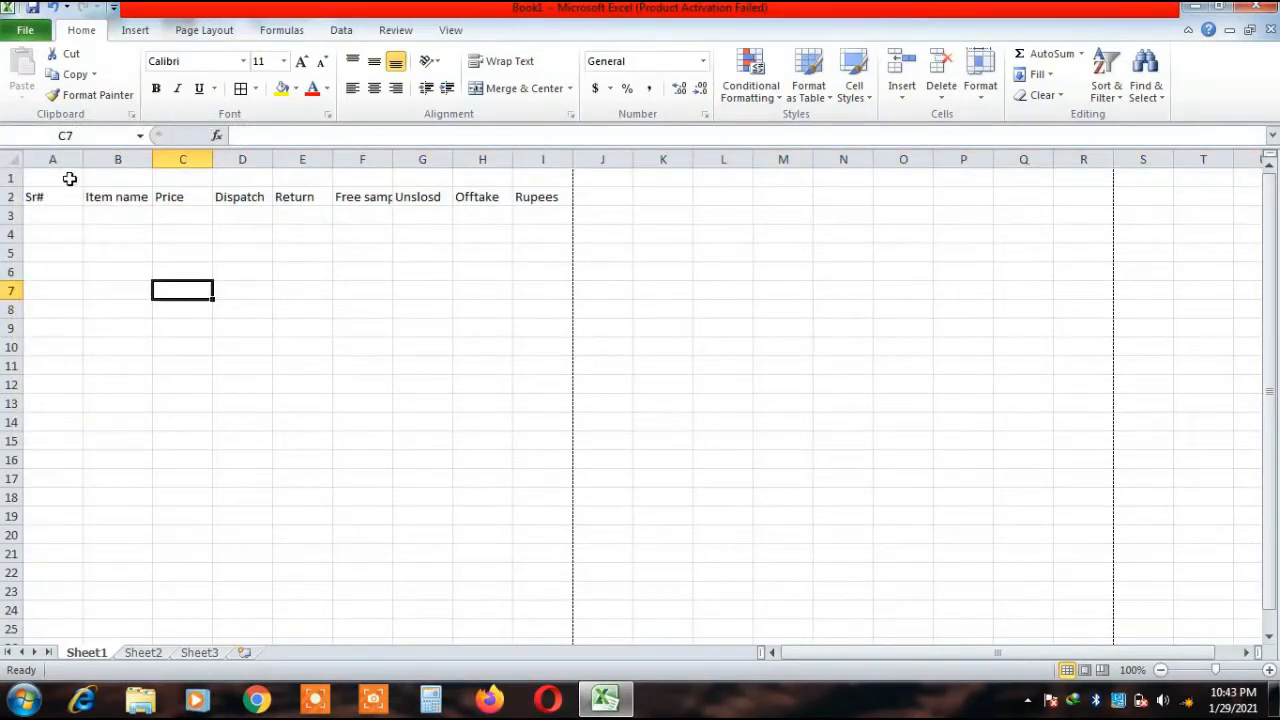
Merge and center A1:I1 and enter "Salesagen Name:" followed by the sales agent's name.
{"action": "left_click_drag", "start_coordinate": [67, 177], "coordinate": [519, 175]}
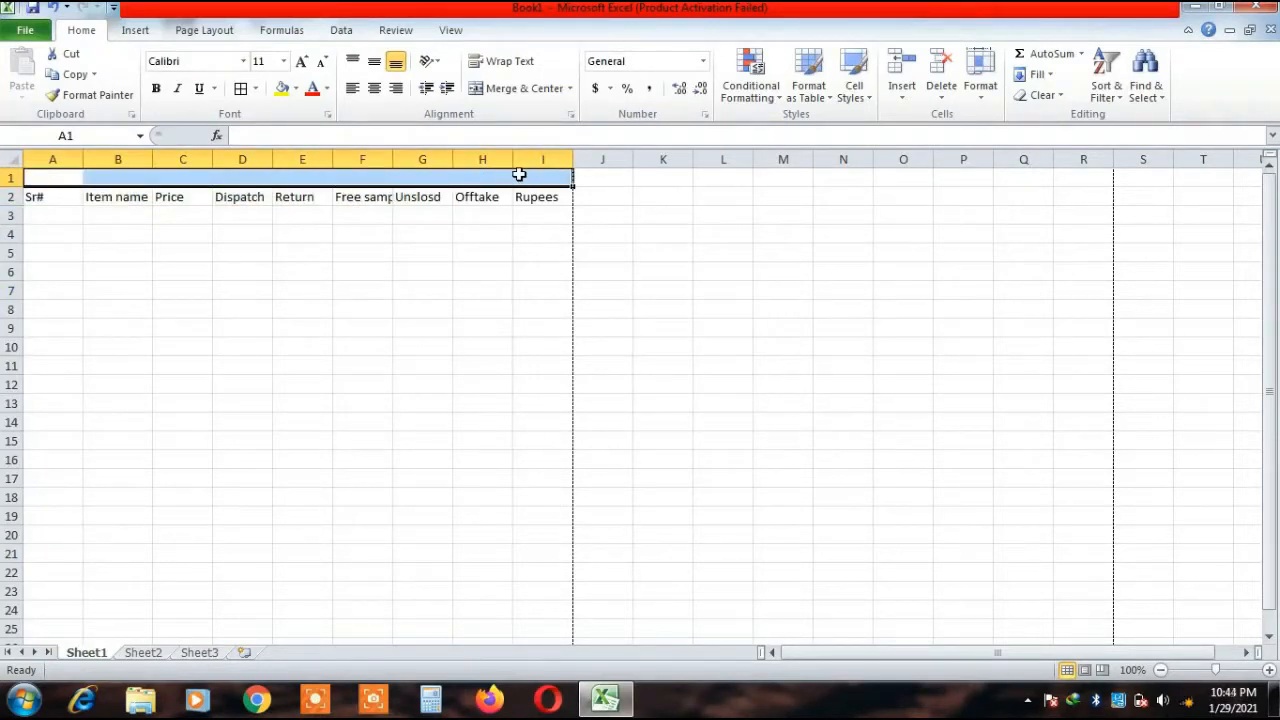
{"action": "left_click", "coordinate": [518, 89]}
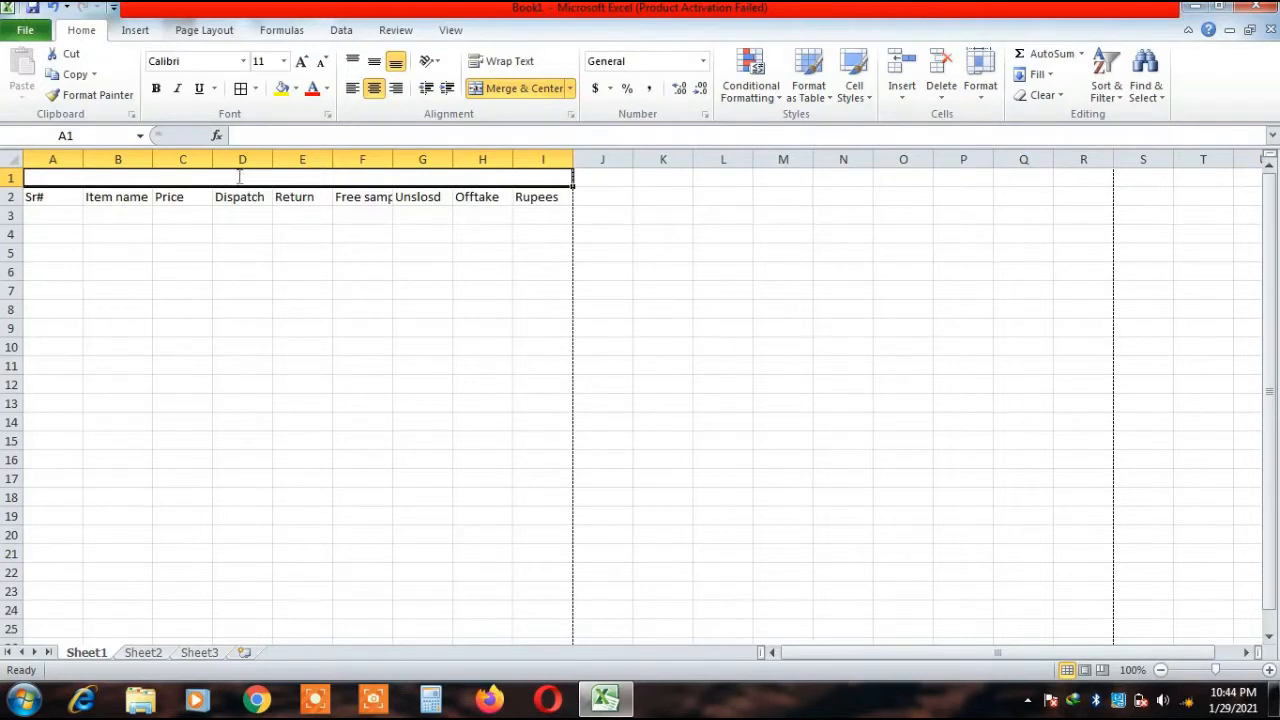
{"action": "type", "text": "A"}
{"action": "key", "text": "BackSpace"}
{"action": "type", "text": "Sa"}
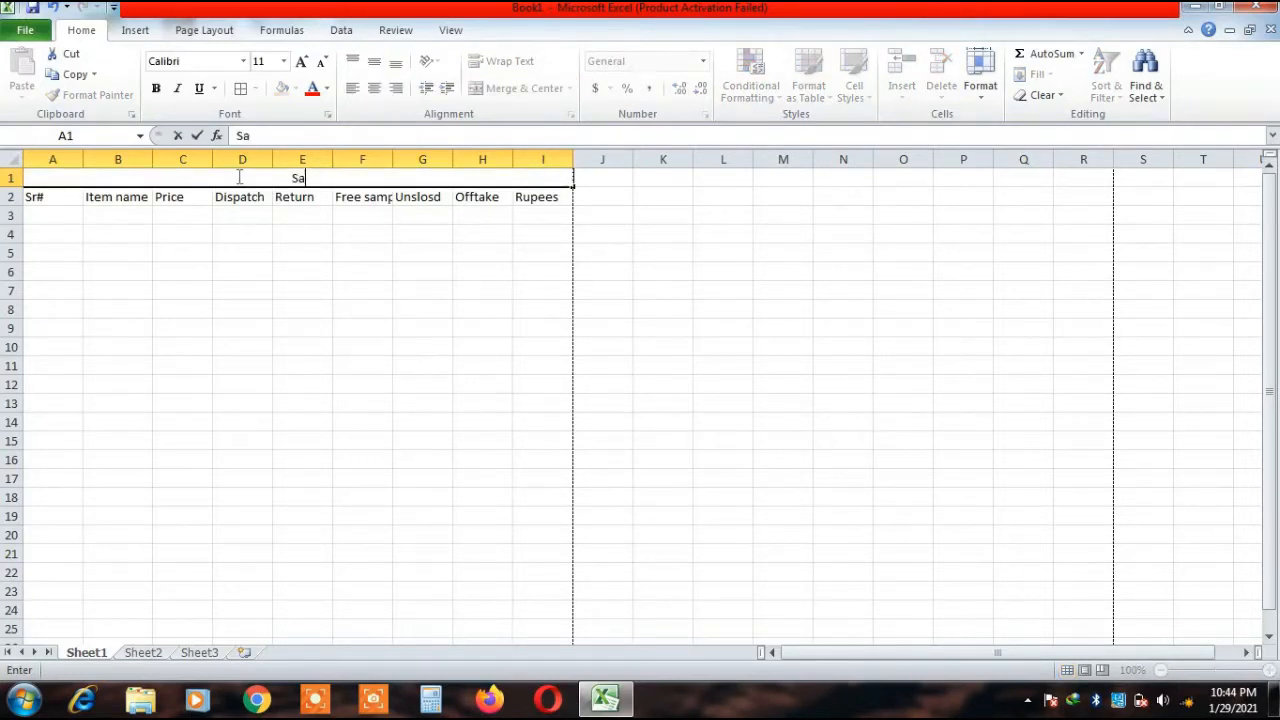
{"action": "type", "text": "lesagen"}
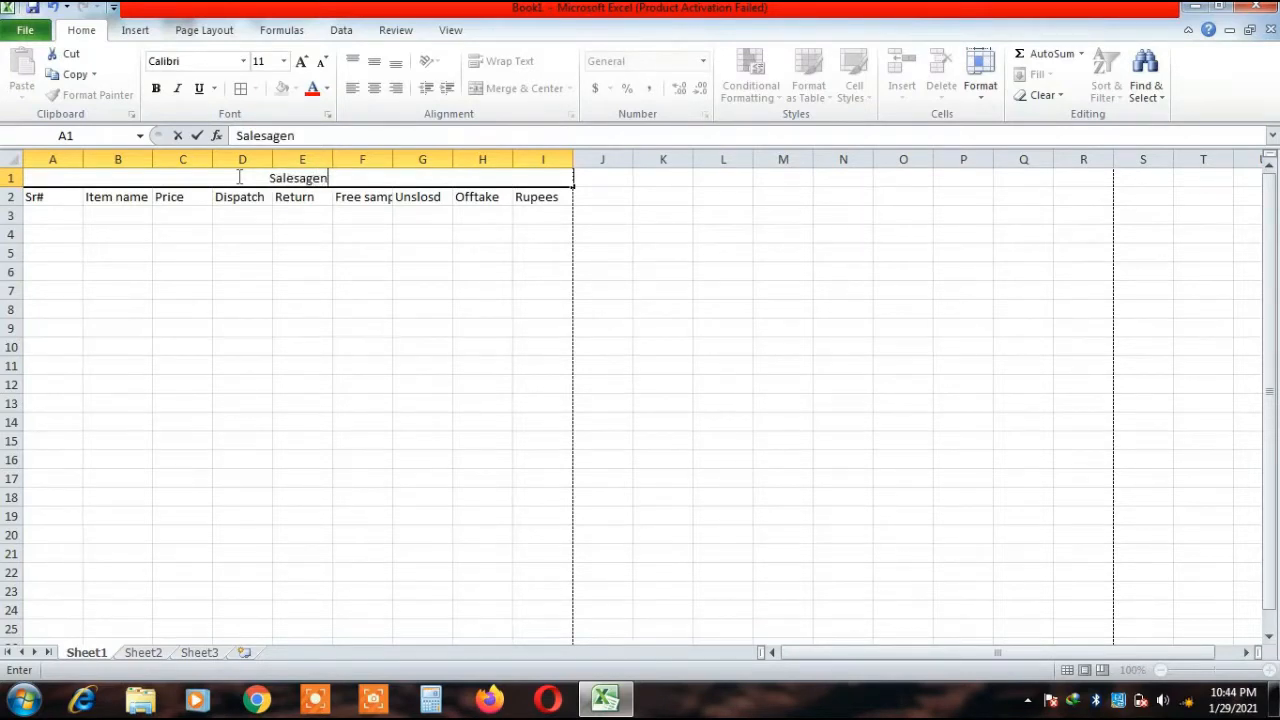
{"action": "type", "text": " Name:"}
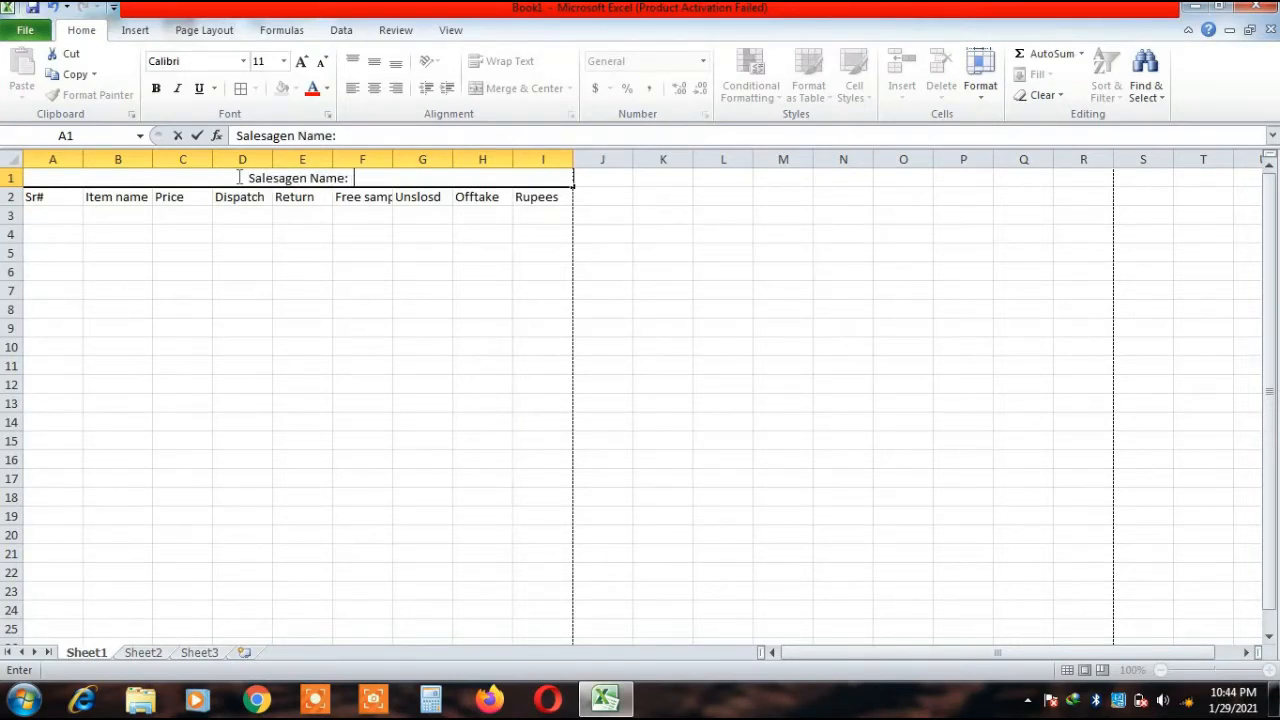
{"action": "type", "text": "  Ali"}
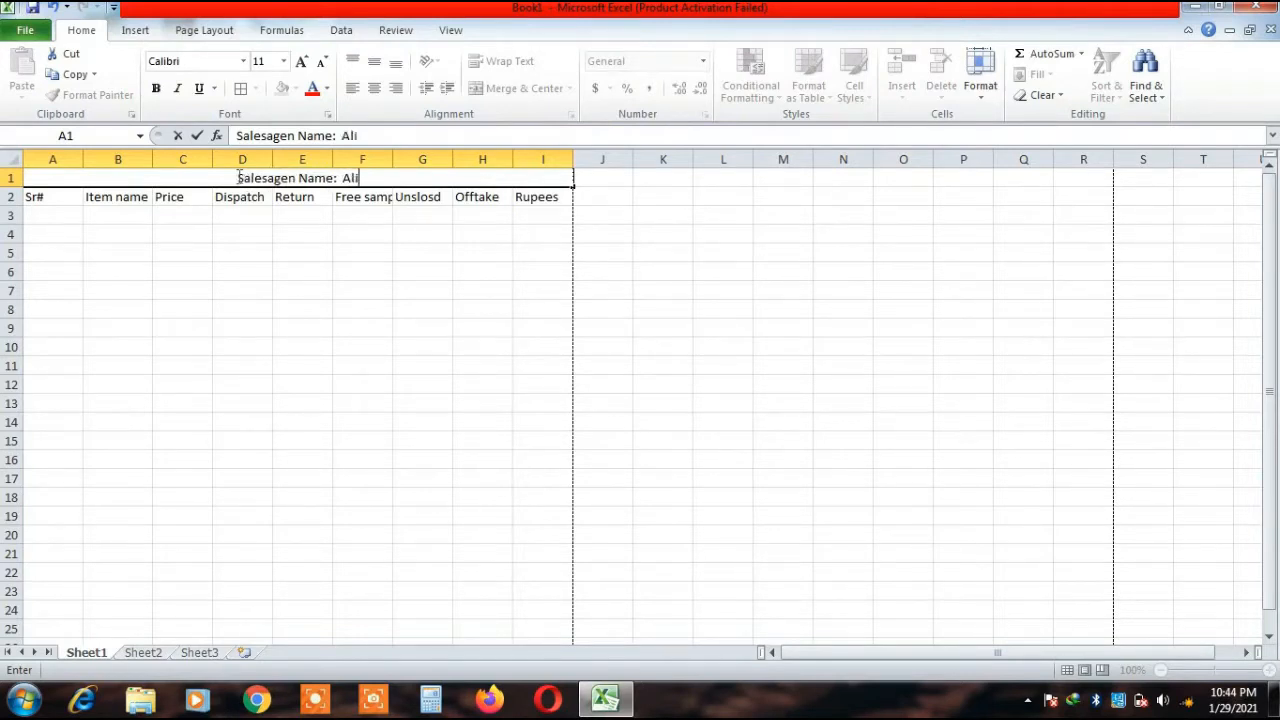
{"action": "left_click", "coordinate": [290, 270]}
{"action": "left_click", "coordinate": [180, 178]}
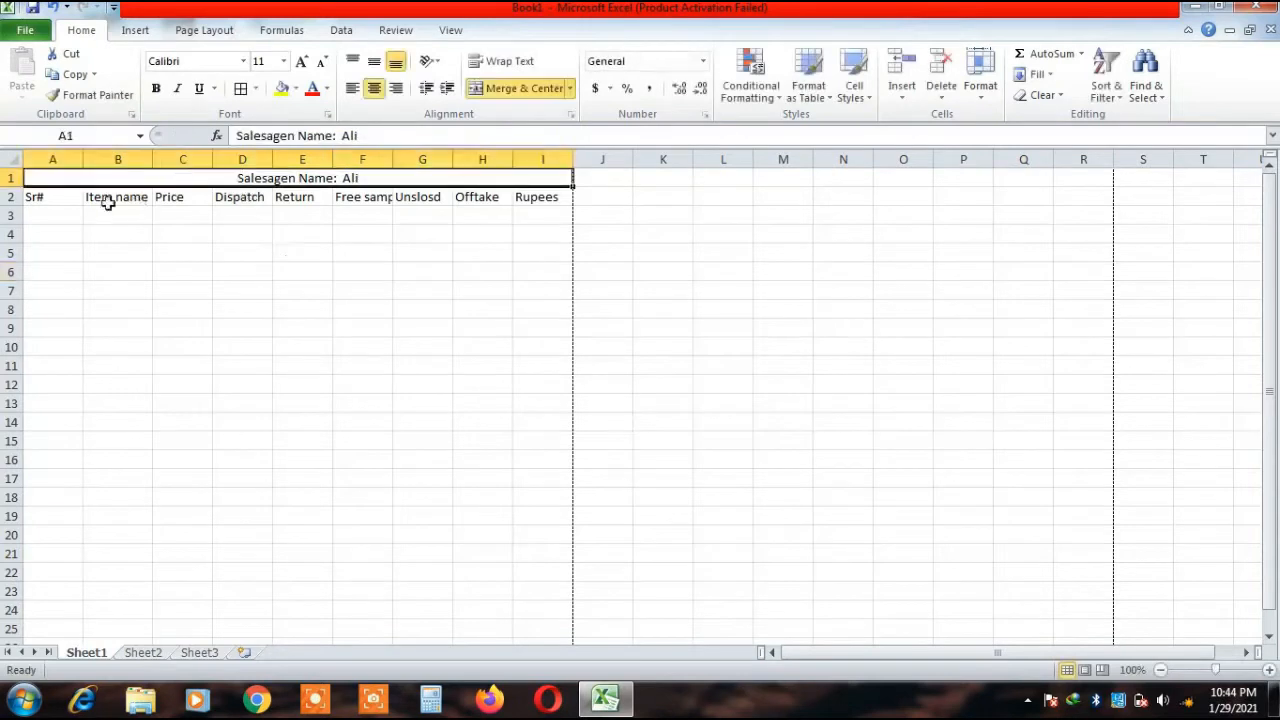
Insert a blank row between the sales agent line and the column headings.
{"action": "left_click", "coordinate": [9, 197]}
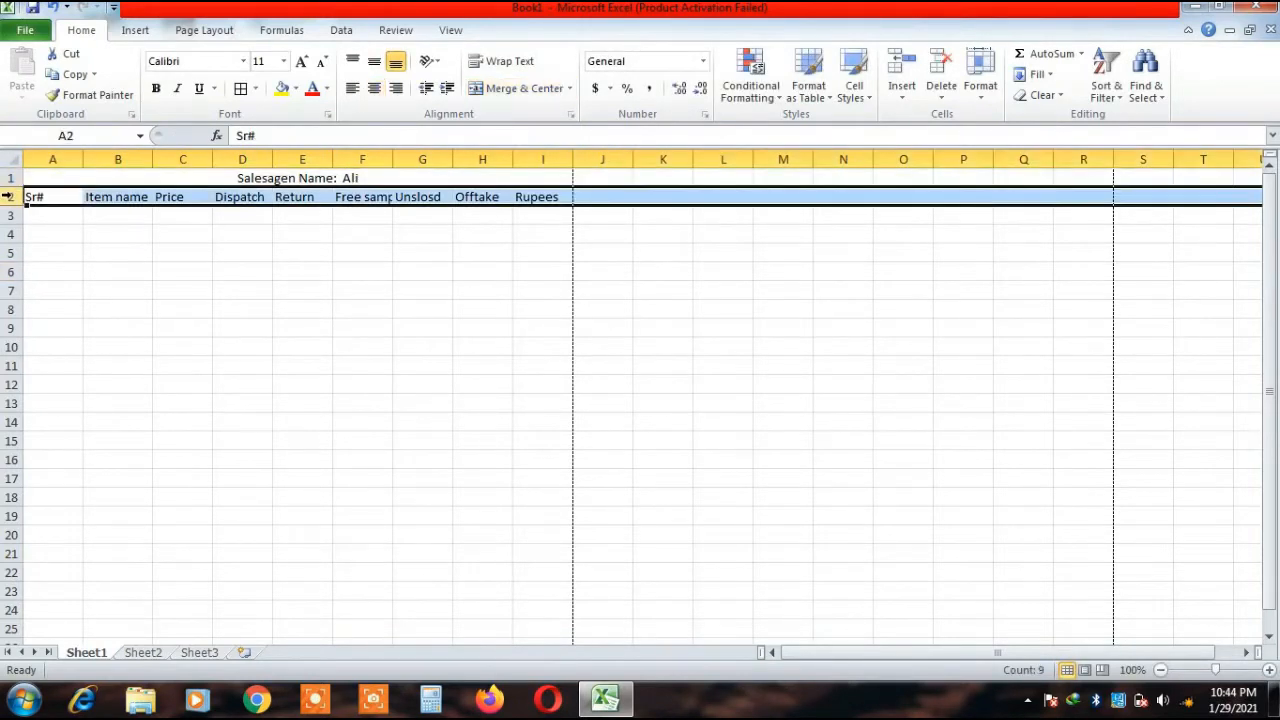
{"action": "key", "text": "ctrl+shift+plus"}
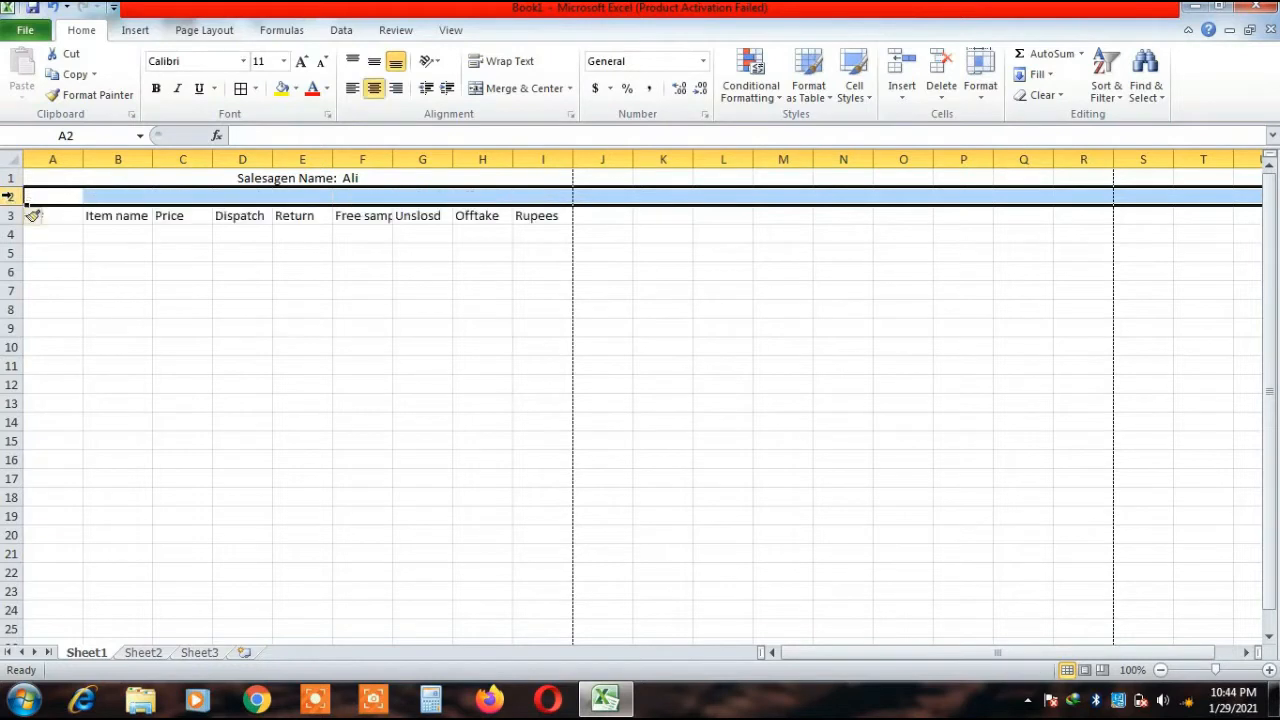
{"action": "left_click", "coordinate": [243, 288]}
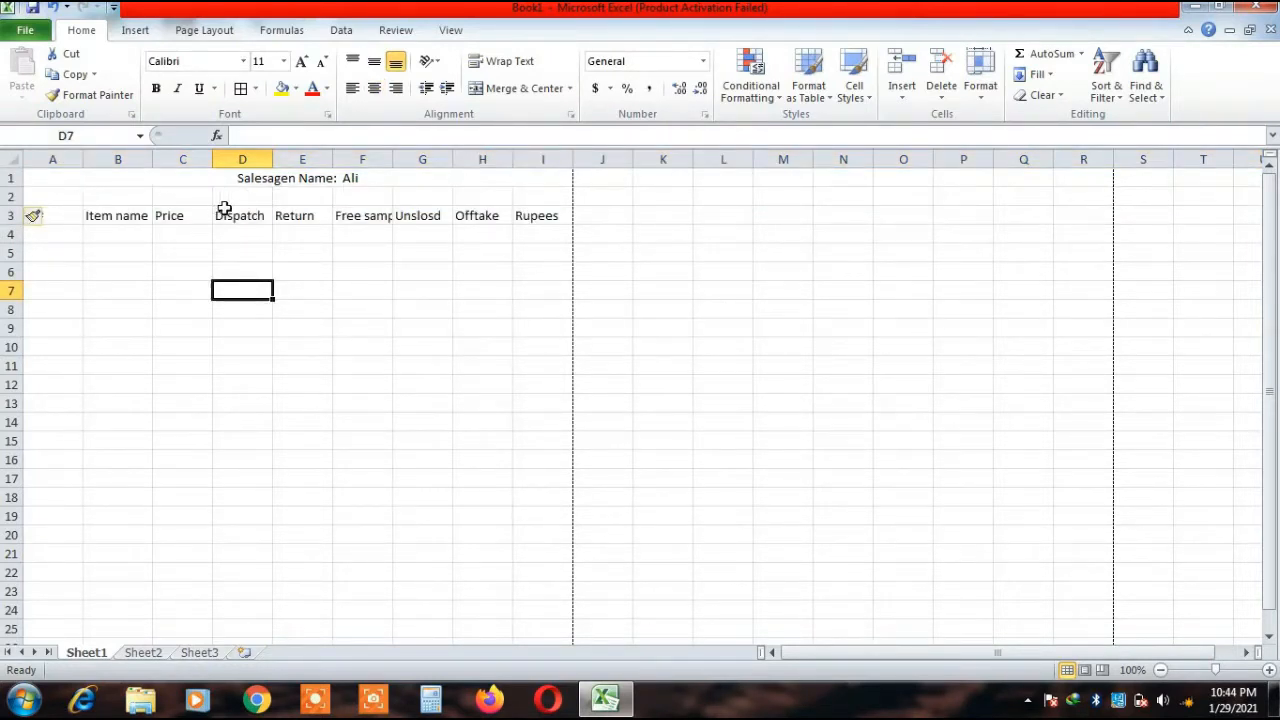
Merge and center the blank cells A2:I2 below the sales agent line.
{"action": "left_click", "coordinate": [200, 178]}
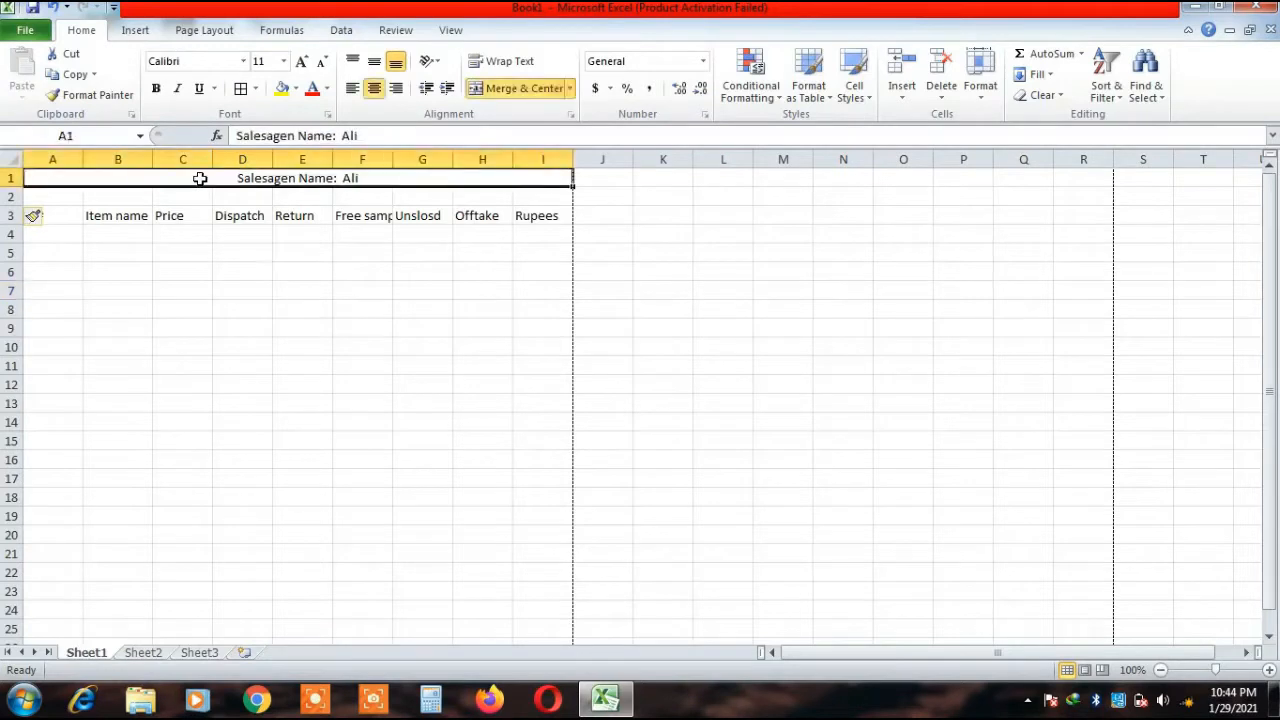
{"action": "key", "text": "ctrl+c"}
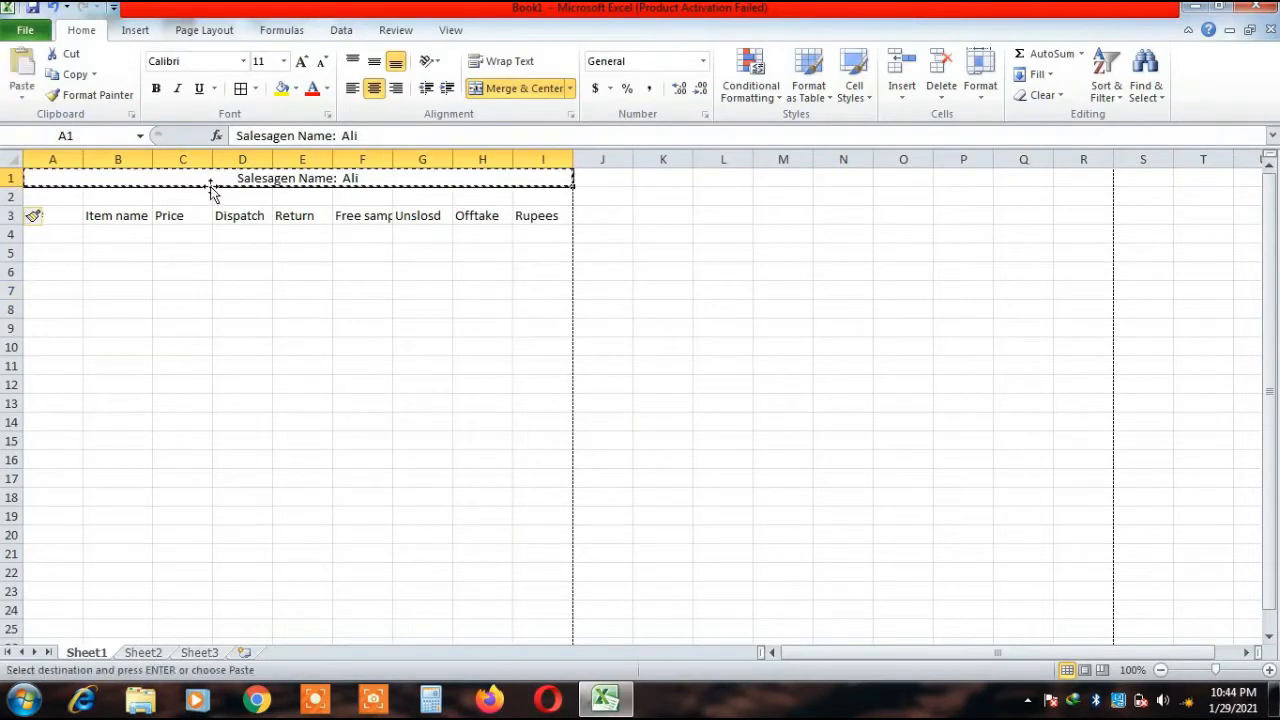
{"action": "left_click", "coordinate": [117, 234]}
{"action": "left_click_drag", "start_coordinate": [47, 197], "coordinate": [540, 199]}
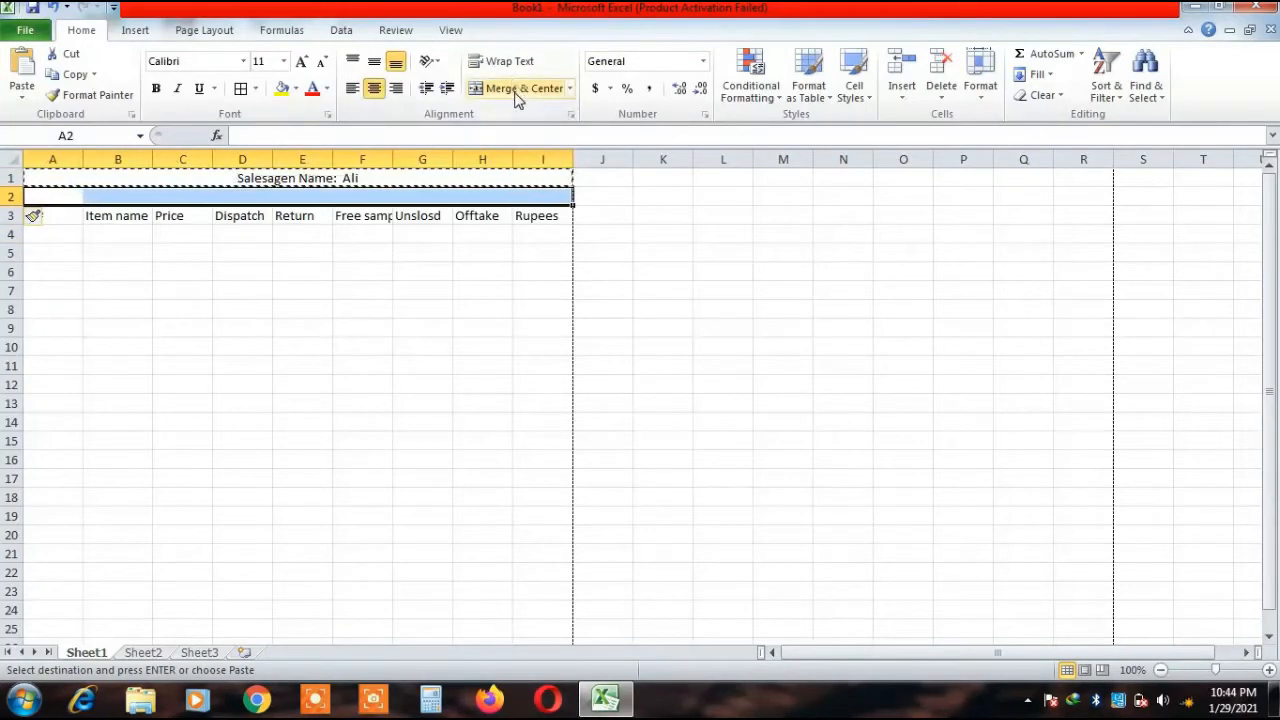
{"action": "left_click", "coordinate": [518, 95]}
Move the sales agent line from row 1 into the merged cell in row 2.
{"action": "left_click", "coordinate": [230, 179]}
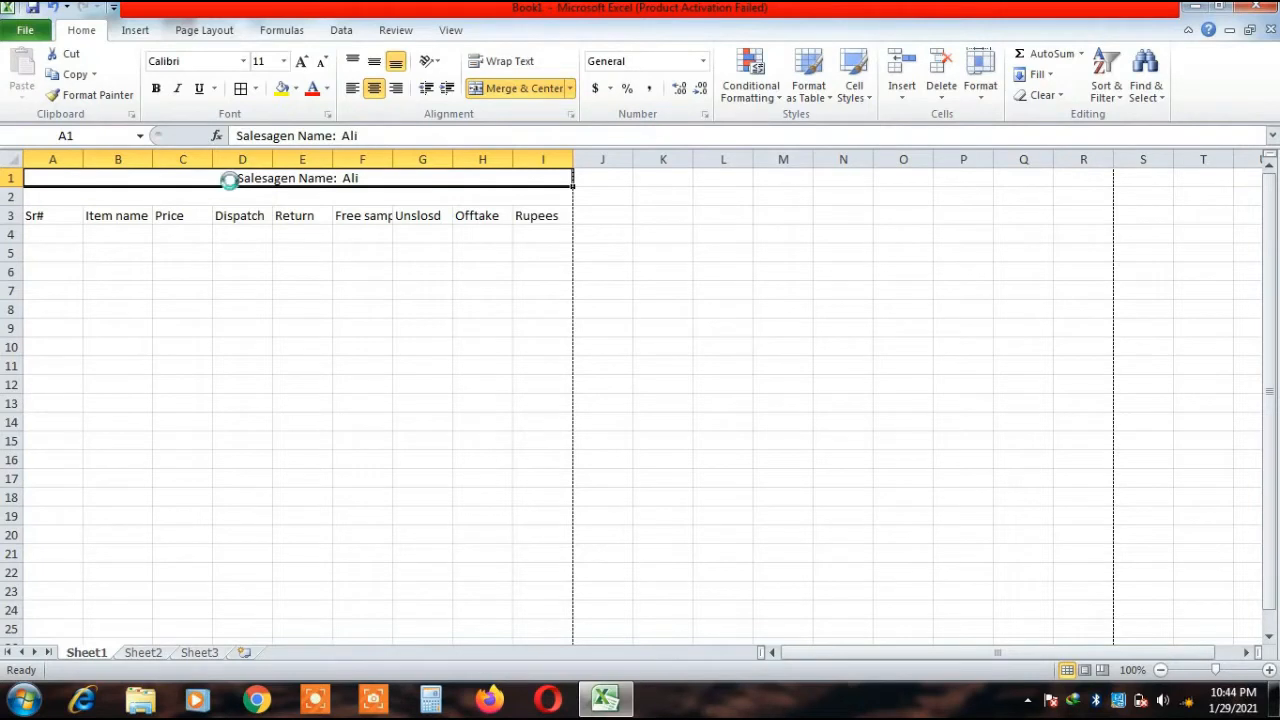
{"action": "key", "text": "ctrl+c"}
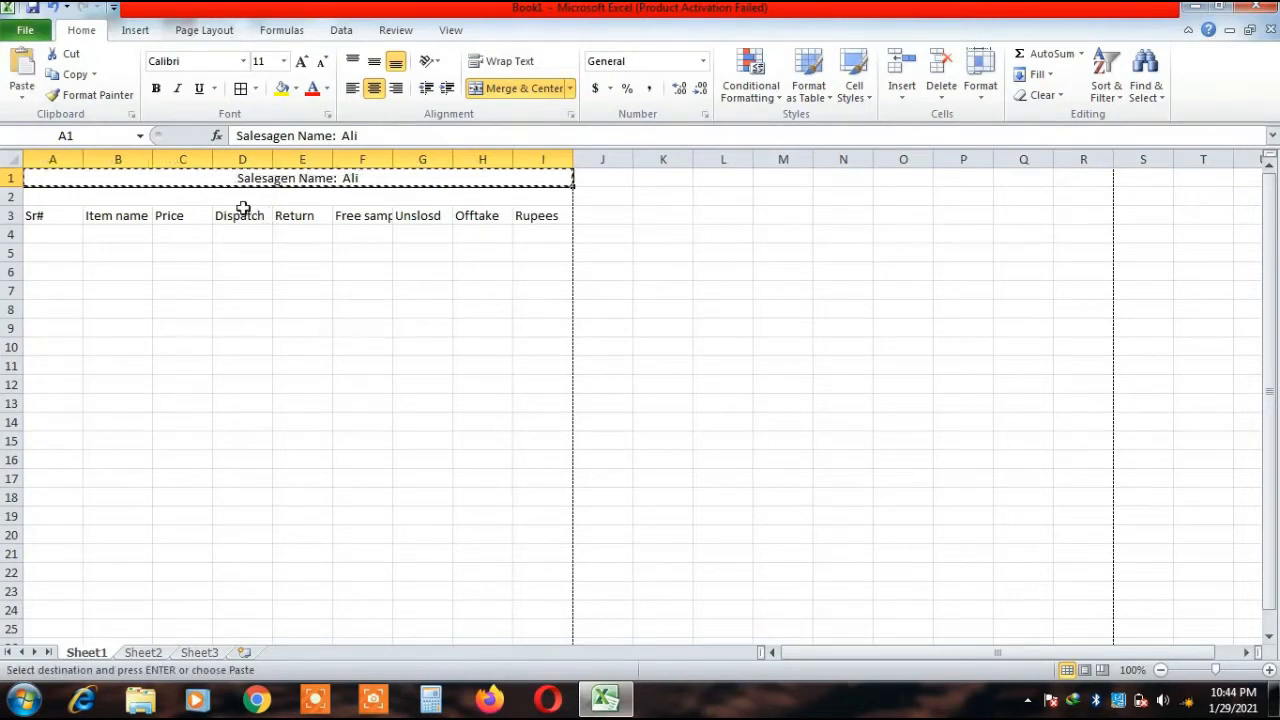
{"action": "left_click", "coordinate": [231, 200]}
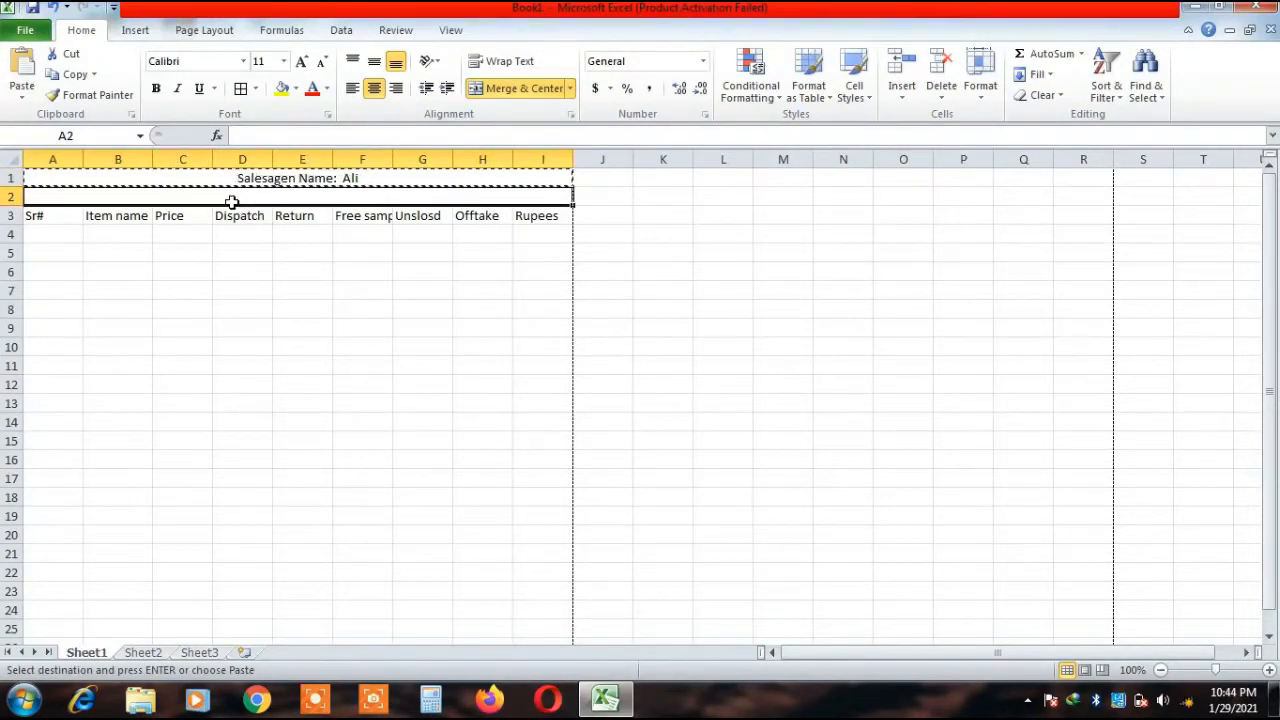
{"action": "key", "text": "ctrl+v"}
Merge and center A1:I1 above the sales agent line and enter the title "ABC".
{"action": "left_click", "coordinate": [150, 178]}
{"action": "left_click_drag", "start_coordinate": [77, 175], "coordinate": [520, 181]}
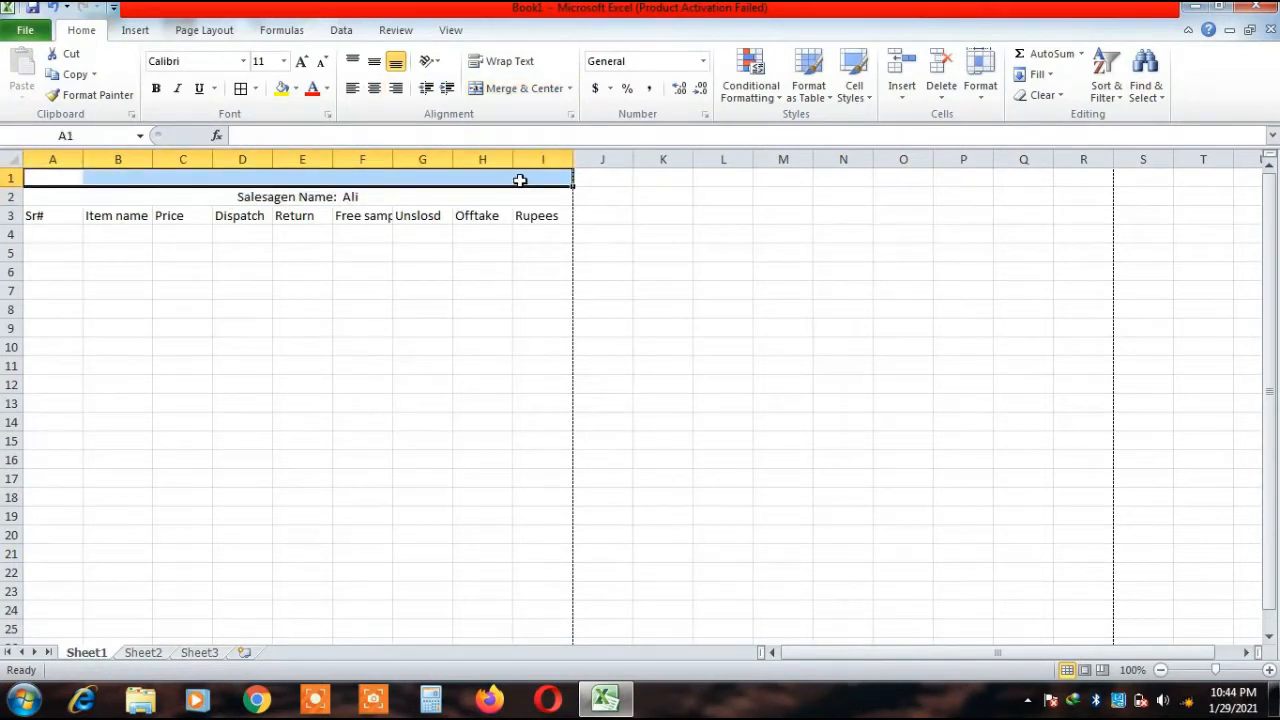
{"action": "left_click", "coordinate": [521, 89]}
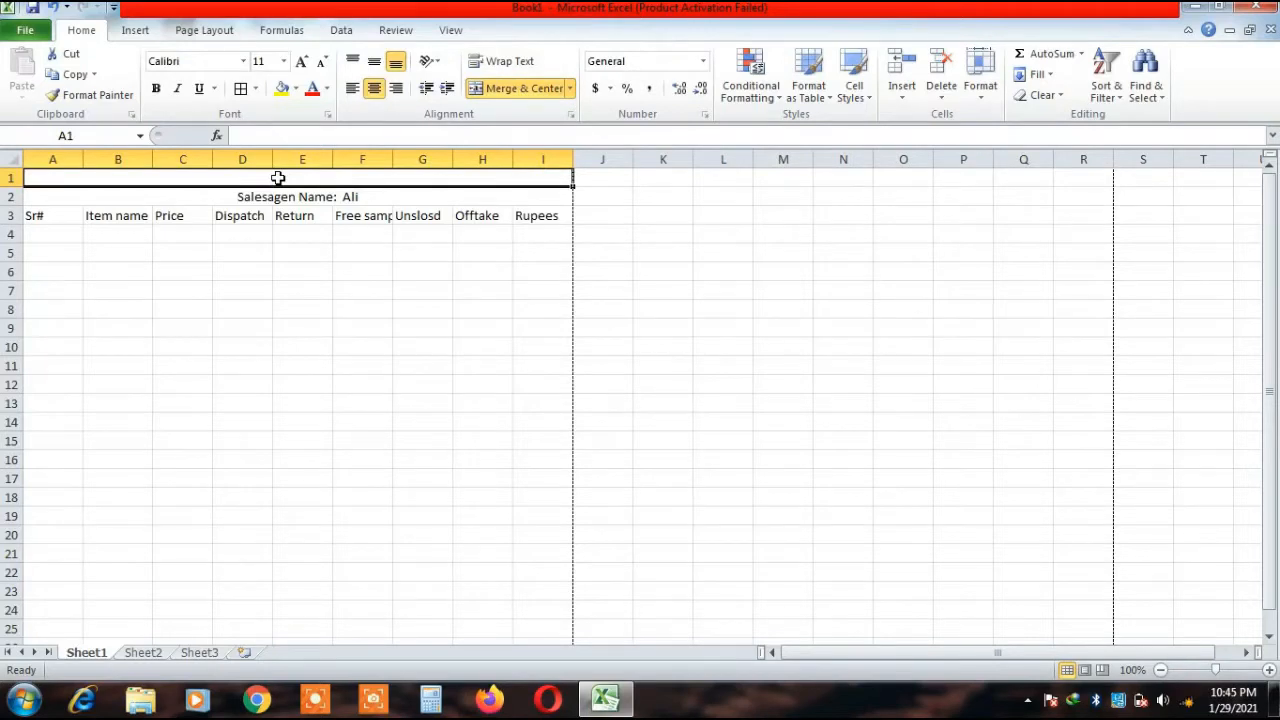
{"action": "type", "text": "ABC"}
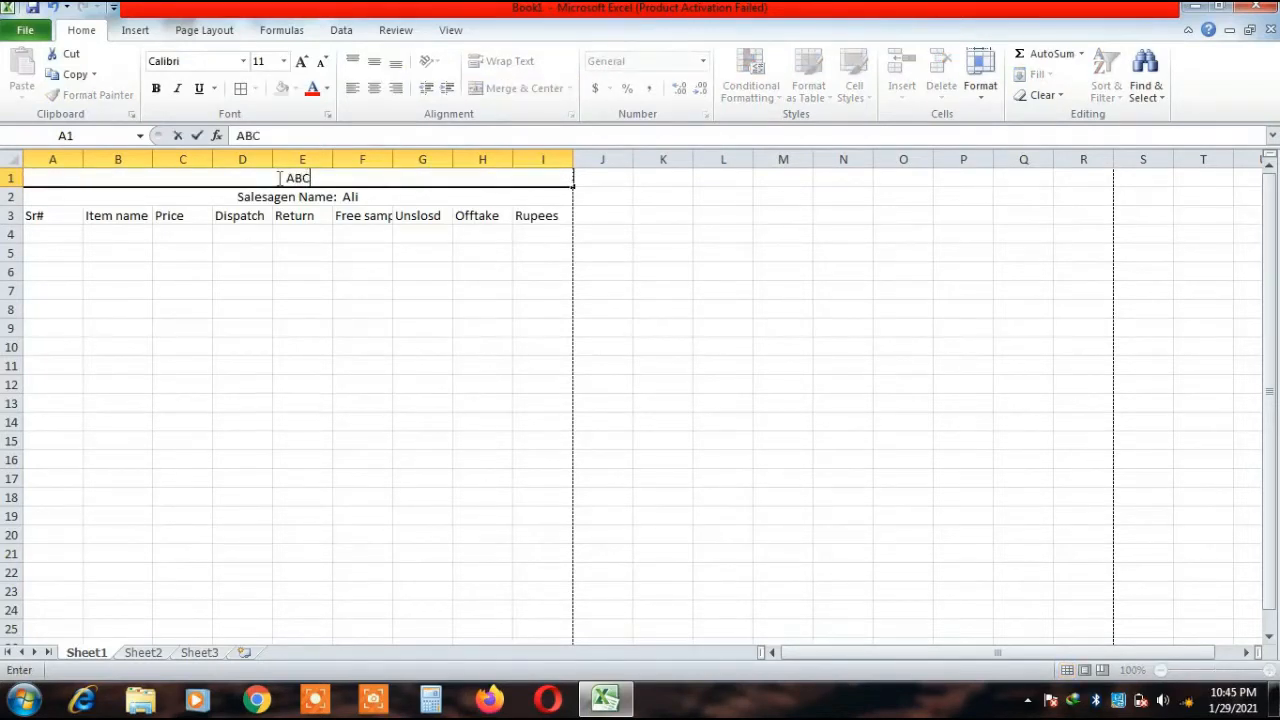
{"action": "left_click", "coordinate": [337, 309]}
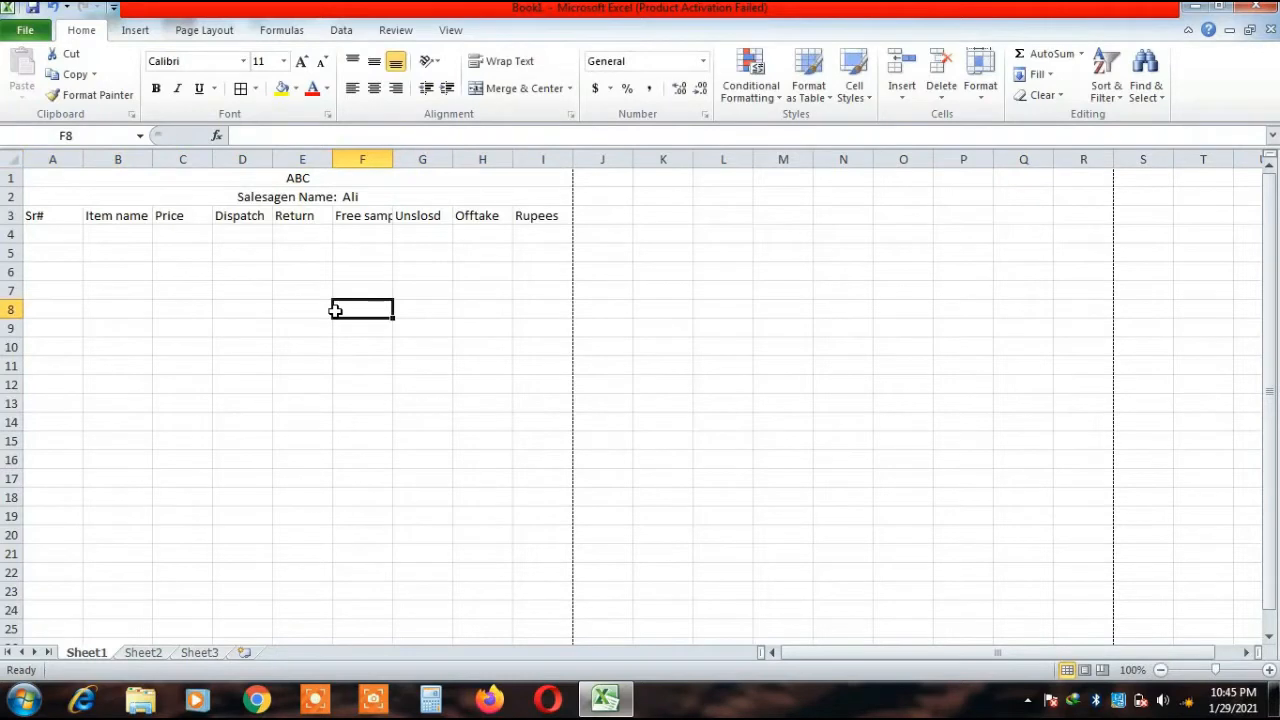
{"action": "left_click", "coordinate": [247, 271]}
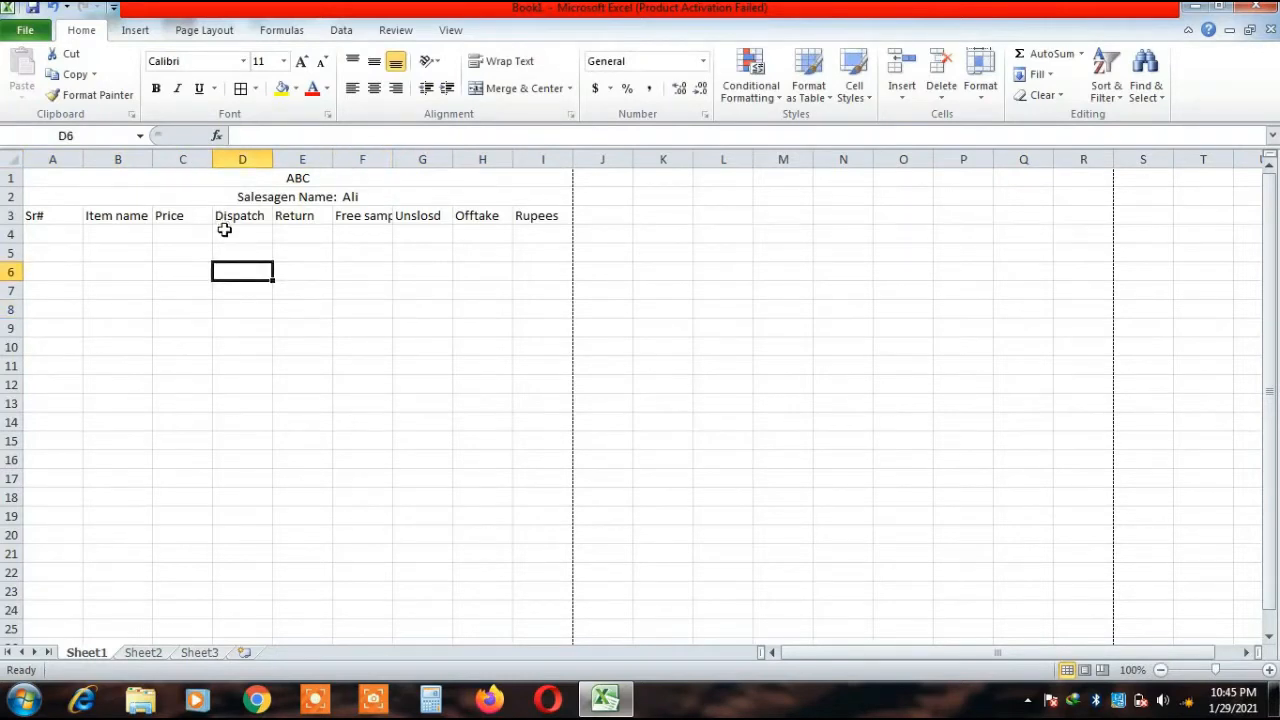
Enter 1 as the first serial number in A4 under the Sr# heading.
{"action": "left_click", "coordinate": [48, 236]}
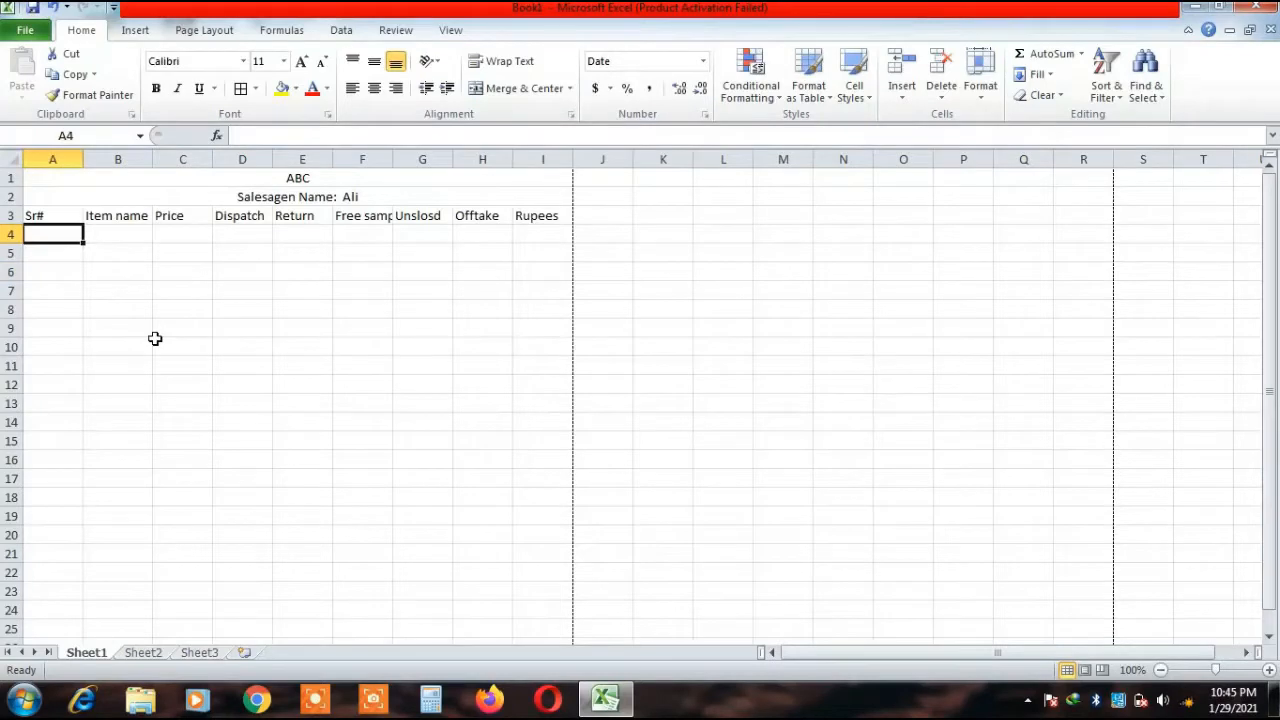
{"action": "type", "text": "34"}
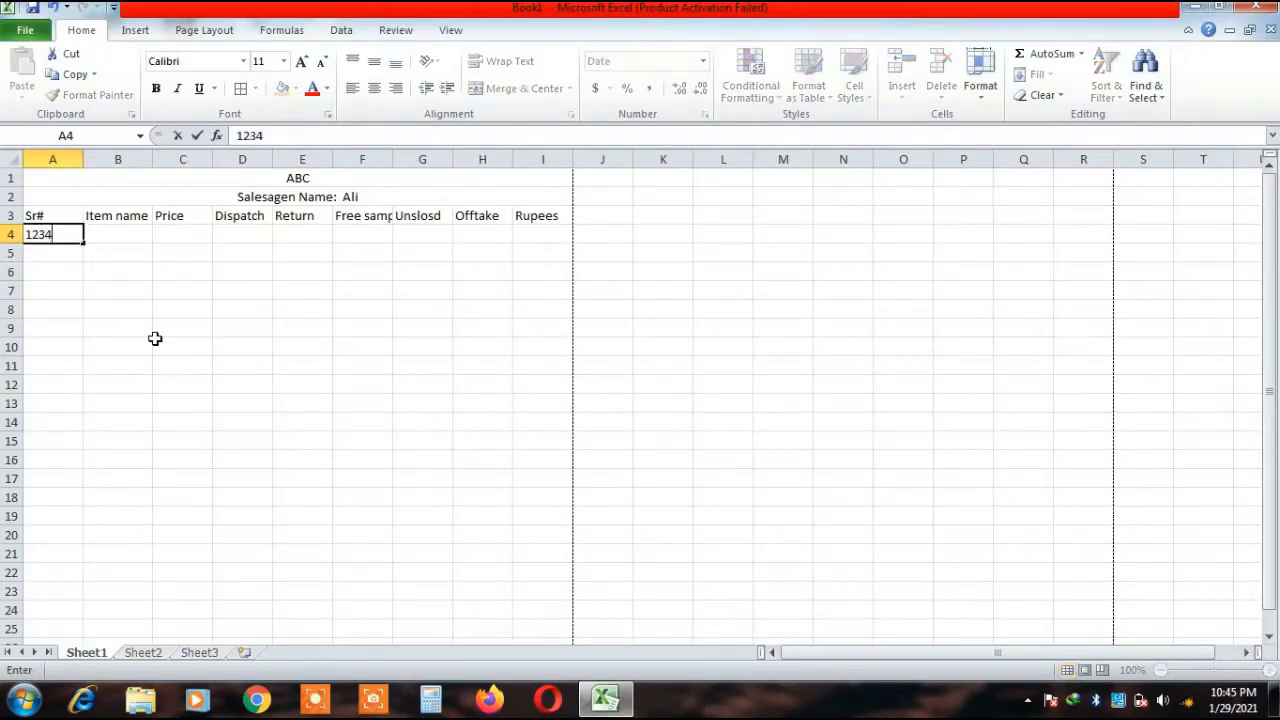
{"action": "key", "text": "BackSpace"}
{"action": "key", "text": "BackSpace"}
{"action": "key", "text": "BackSpace"}
{"action": "key", "text": "Return"}
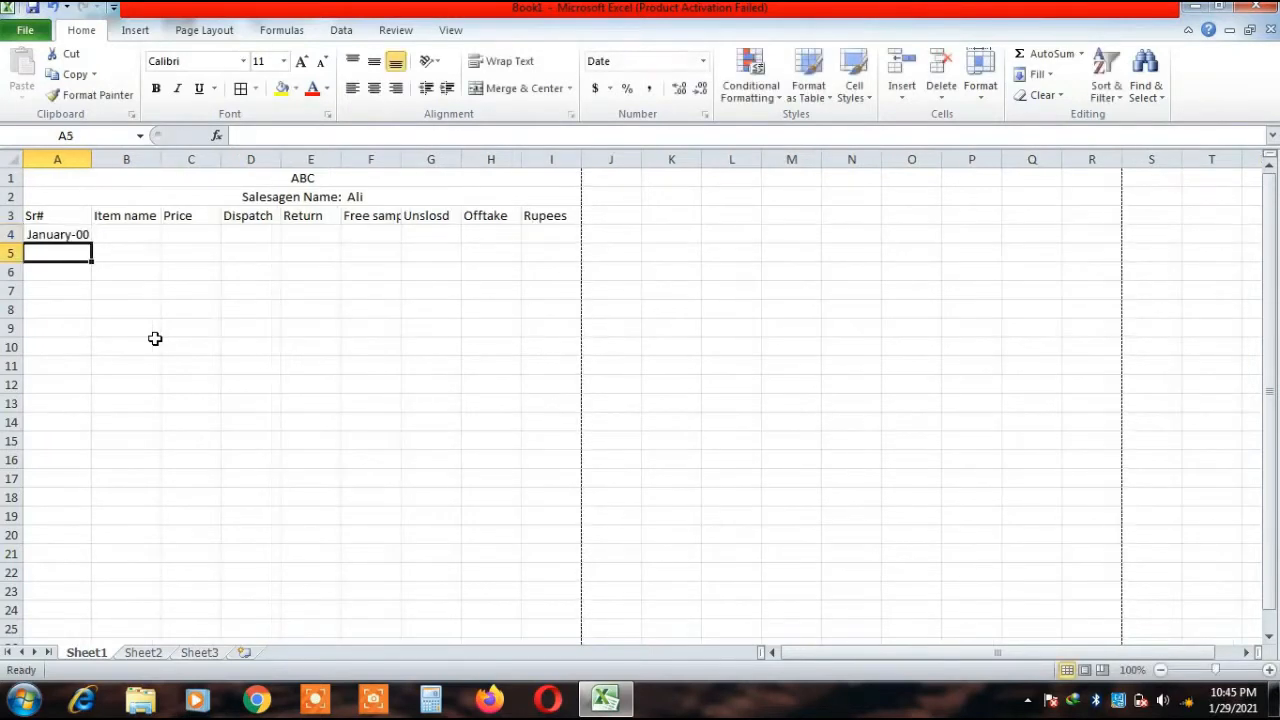
Set the number format of the serial number cells A4:A21 to General.
{"action": "key", "text": "Up"}
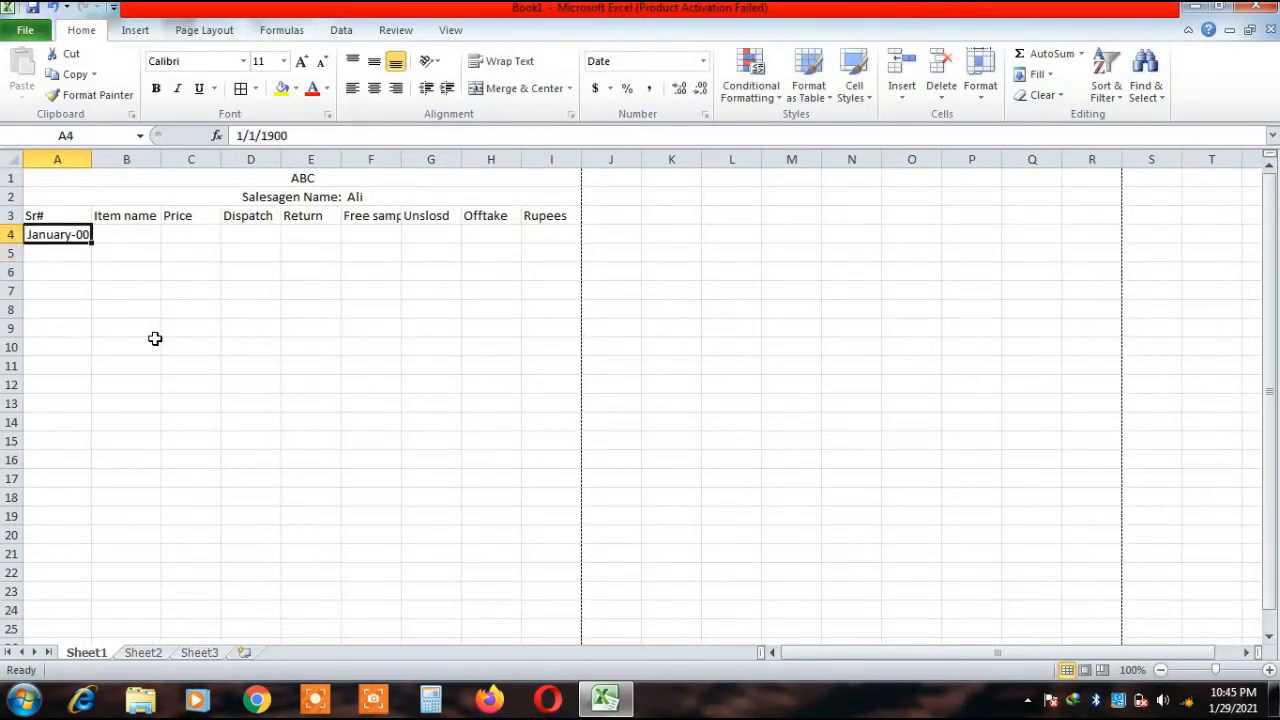
{"action": "left_click", "coordinate": [63, 289]}
{"action": "left_click_drag", "start_coordinate": [45, 234], "coordinate": [63, 556]}
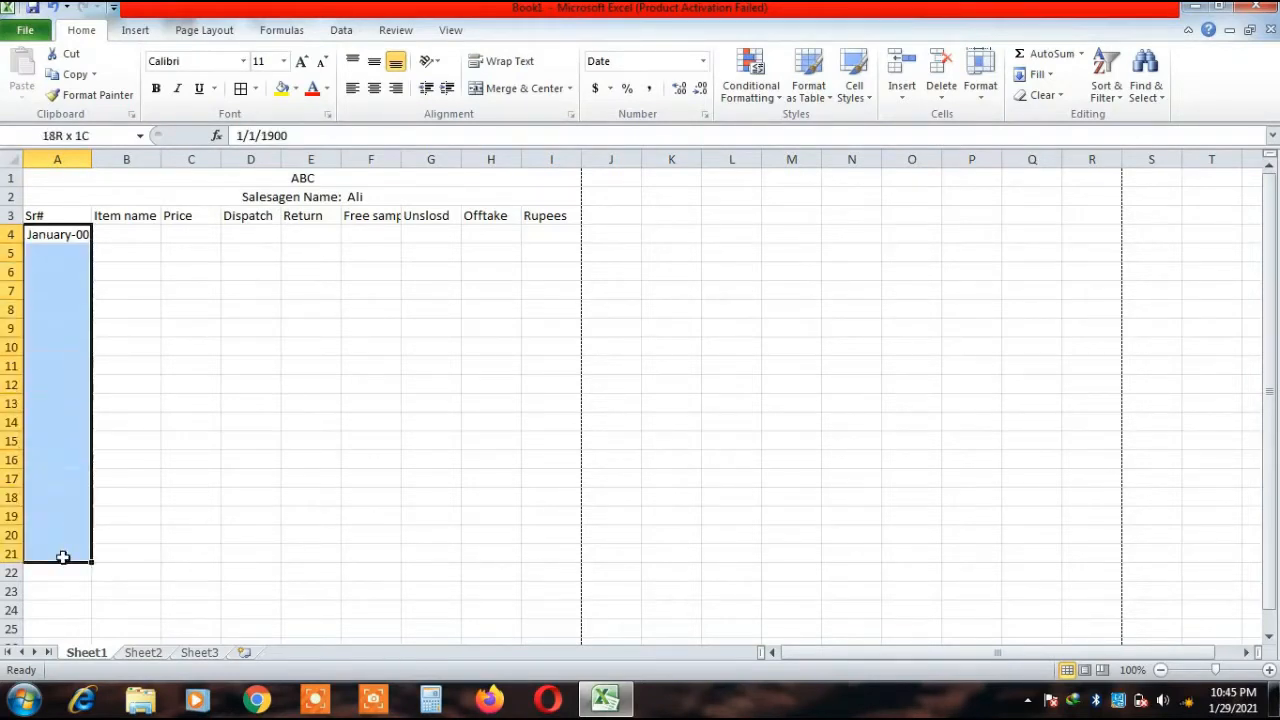
{"action": "left_click", "coordinate": [703, 61]}
{"action": "left_click", "coordinate": [662, 94]}
{"action": "left_click", "coordinate": [151, 349]}
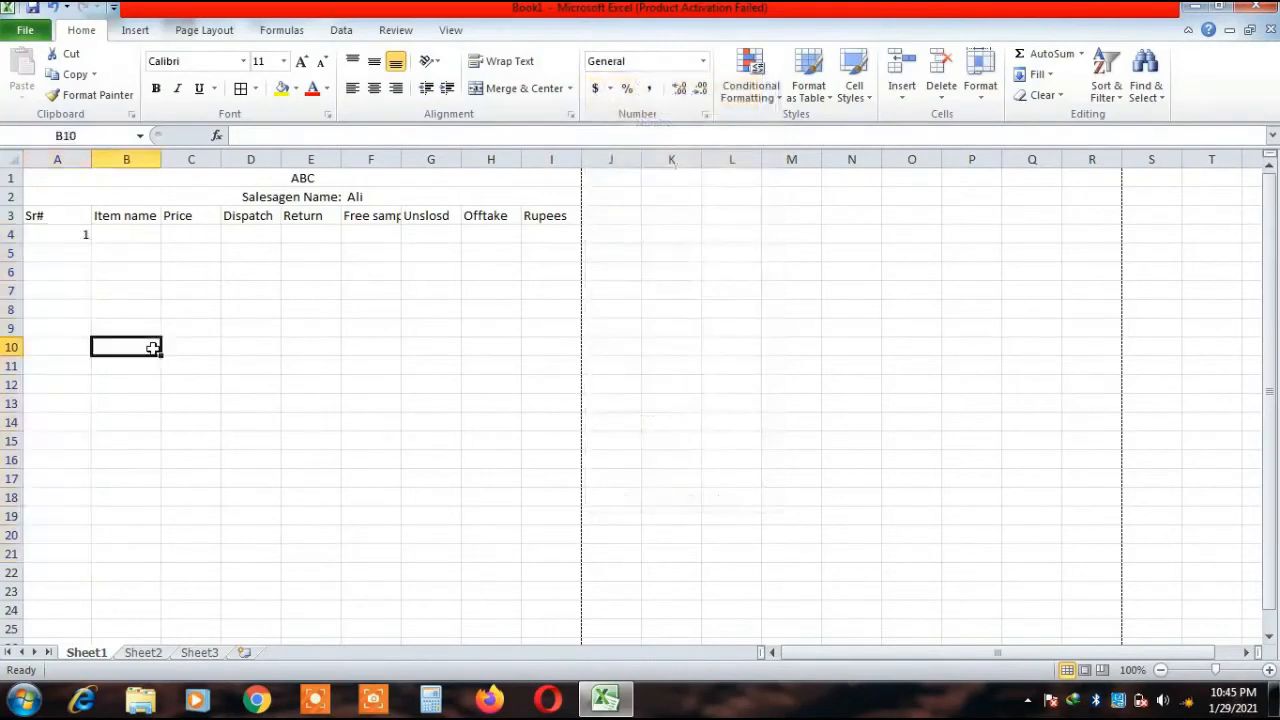
Enter the serial numbers 2 and 3 in A5 and A6.
{"action": "left_click", "coordinate": [56, 237]}
{"action": "key", "text": "Return"}
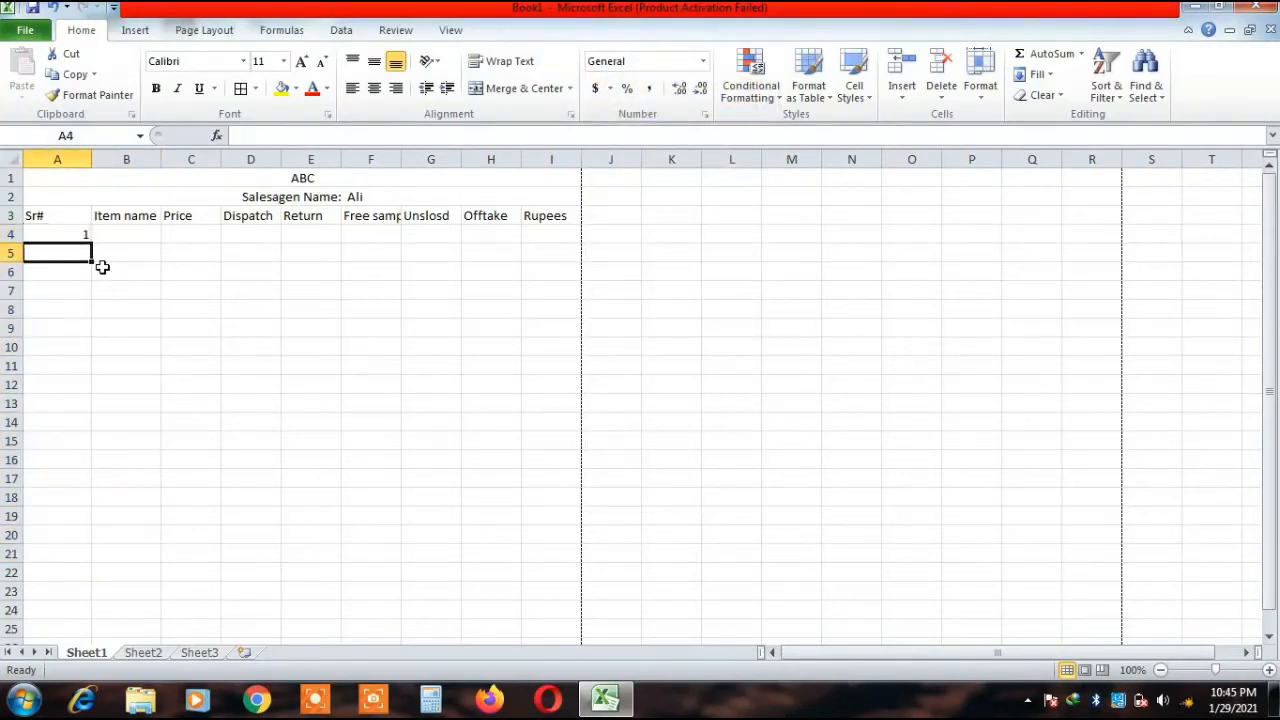
{"action": "type", "text": "2"}
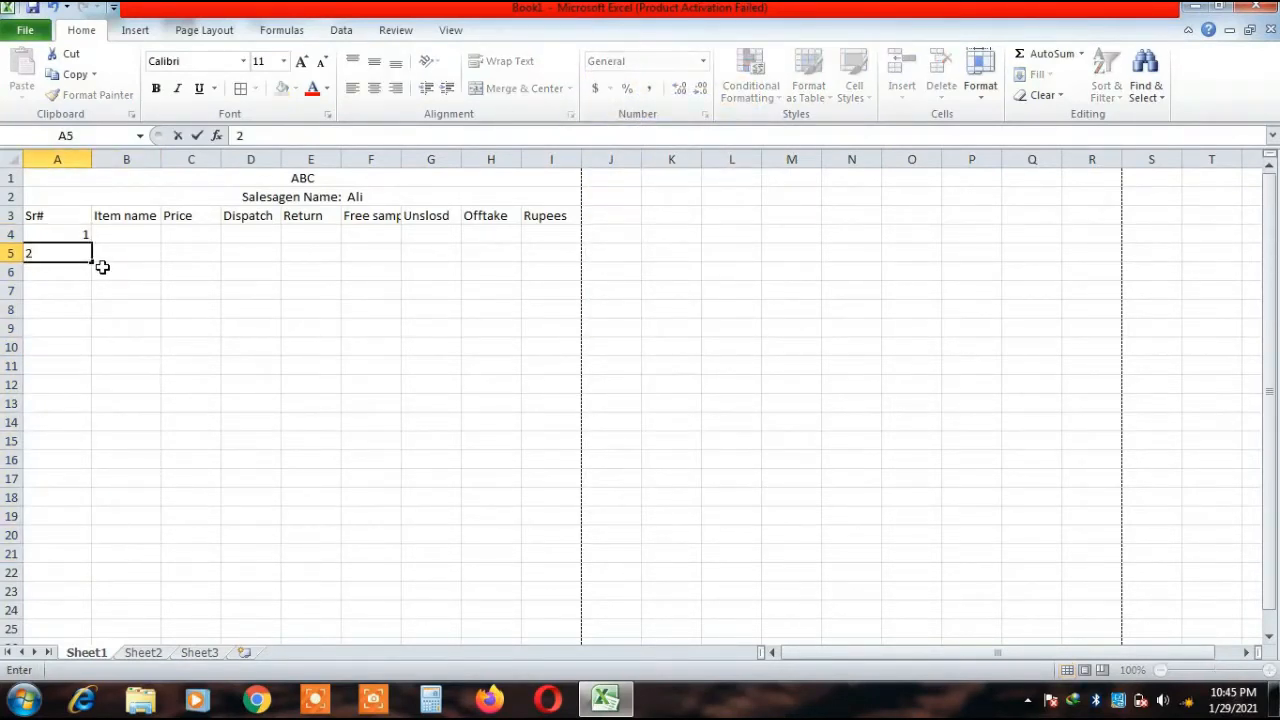
{"action": "key", "text": "Return"}
{"action": "type", "text": "3"}
{"action": "key", "text": "Return"}
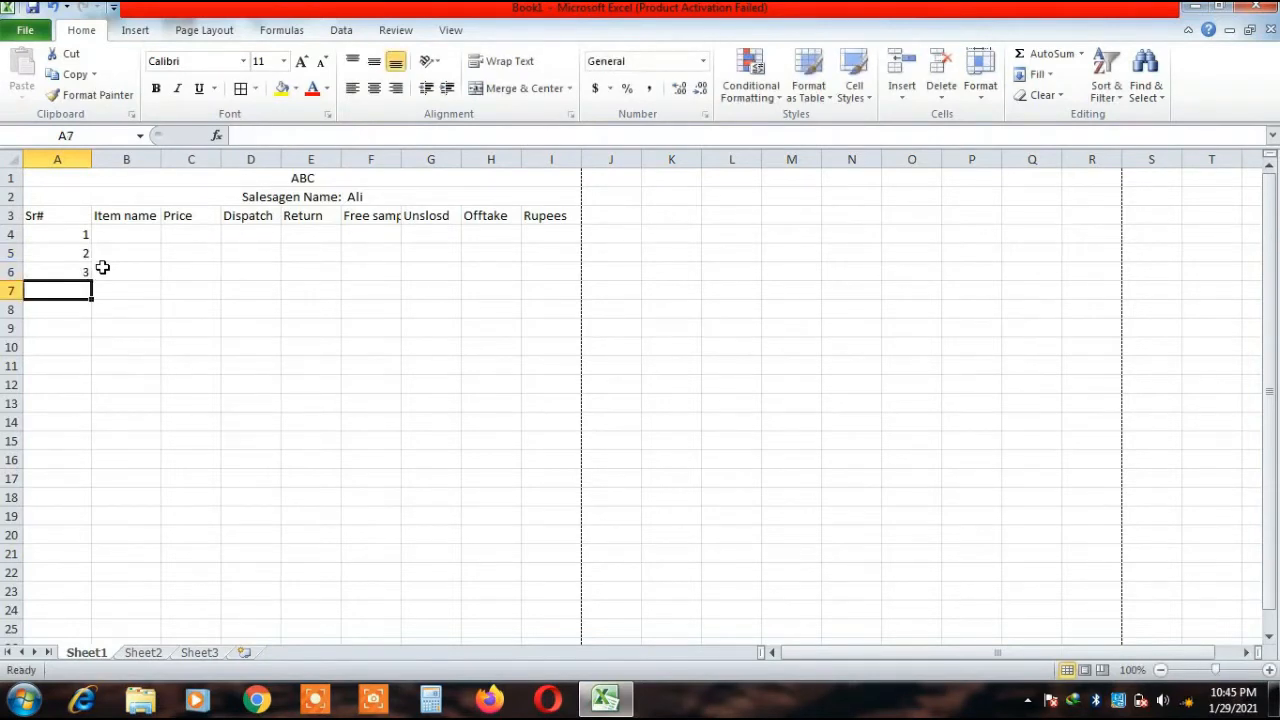
Extend the serial number series from A4:A6 down to 7 in A10.
{"action": "left_click_drag", "start_coordinate": [66, 236], "coordinate": [80, 280]}
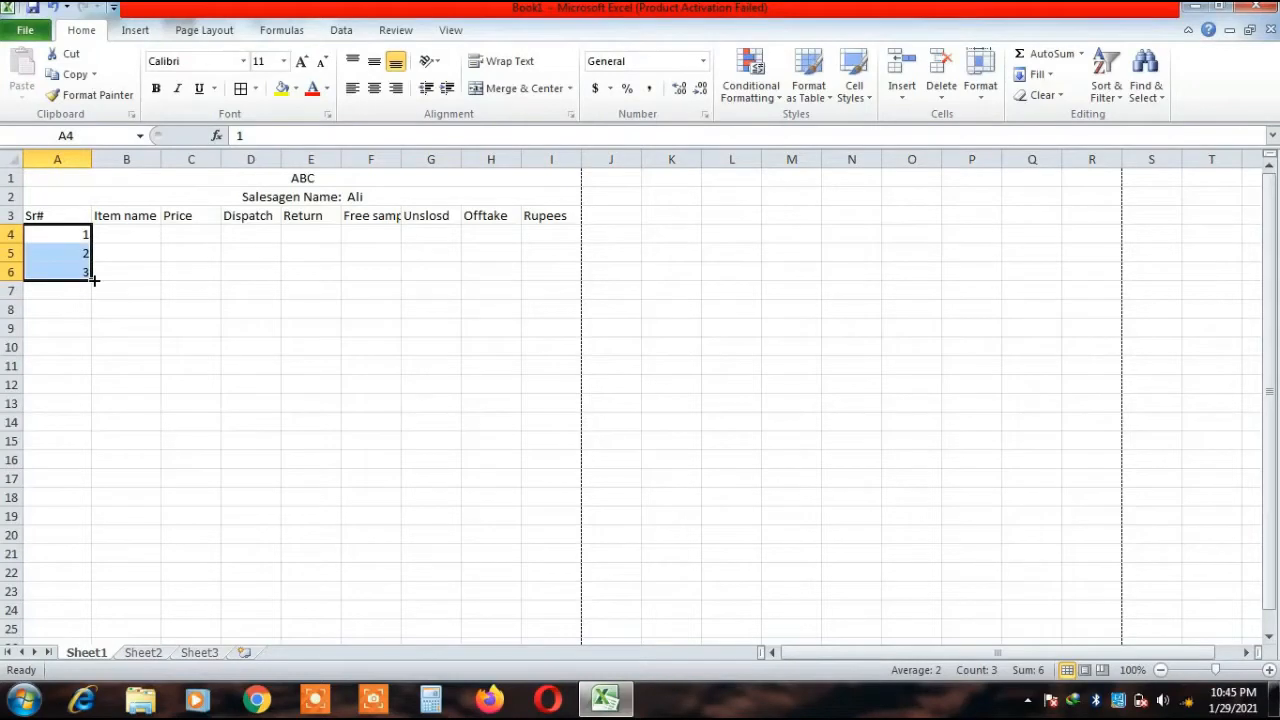
{"action": "left_click_drag", "start_coordinate": [94, 280], "coordinate": [97, 355]}
{"action": "left_click", "coordinate": [171, 412]}
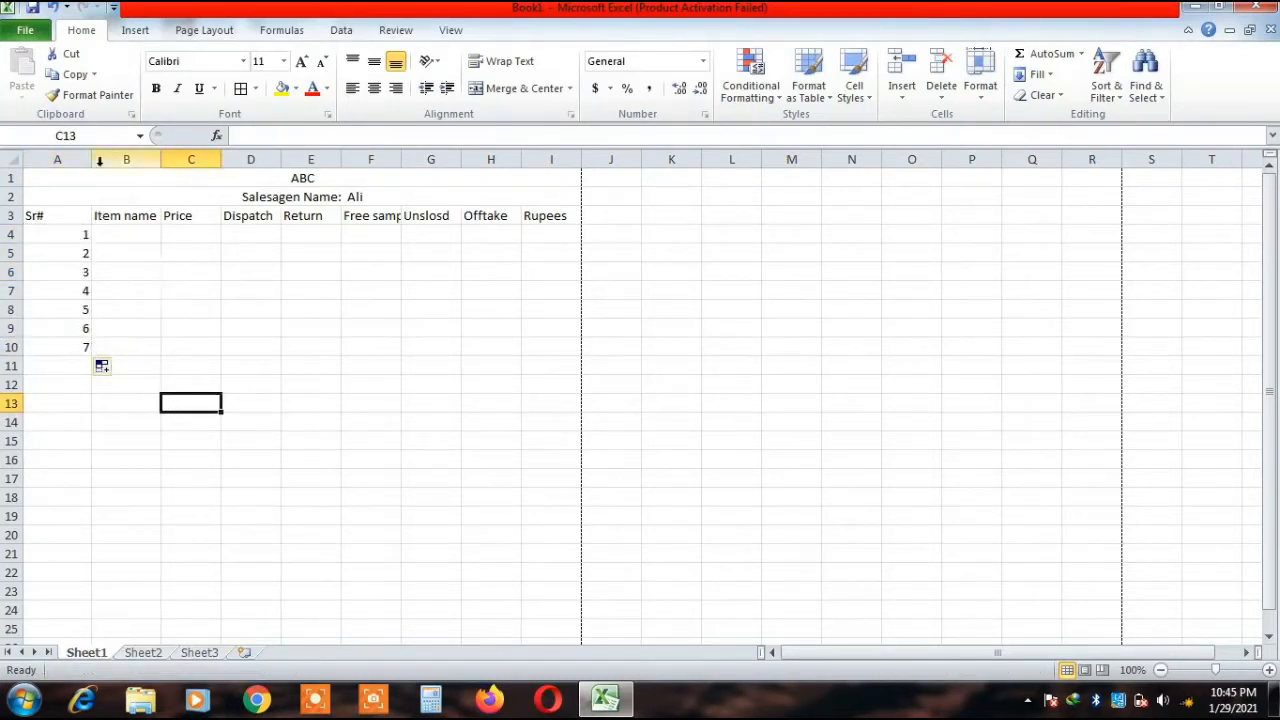
{"action": "left_click", "coordinate": [132, 240]}
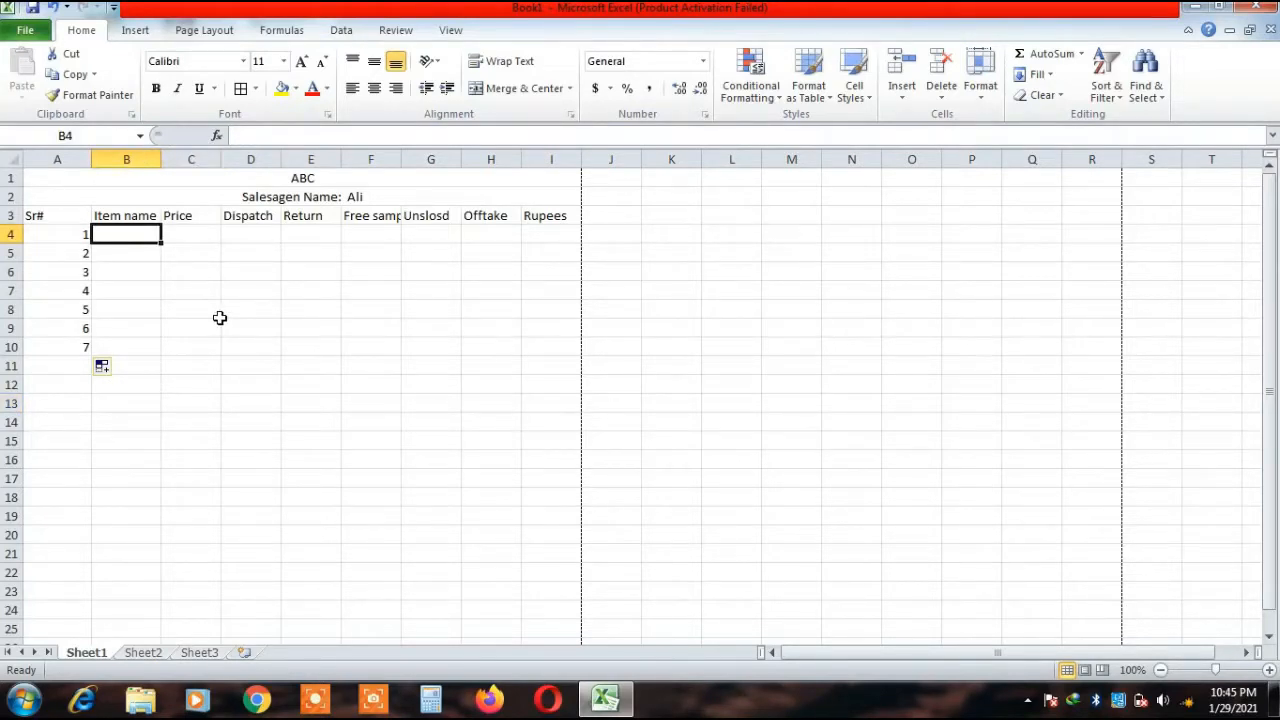
{"action": "type", "text": "t"}
{"action": "key", "text": "BackSpace"}
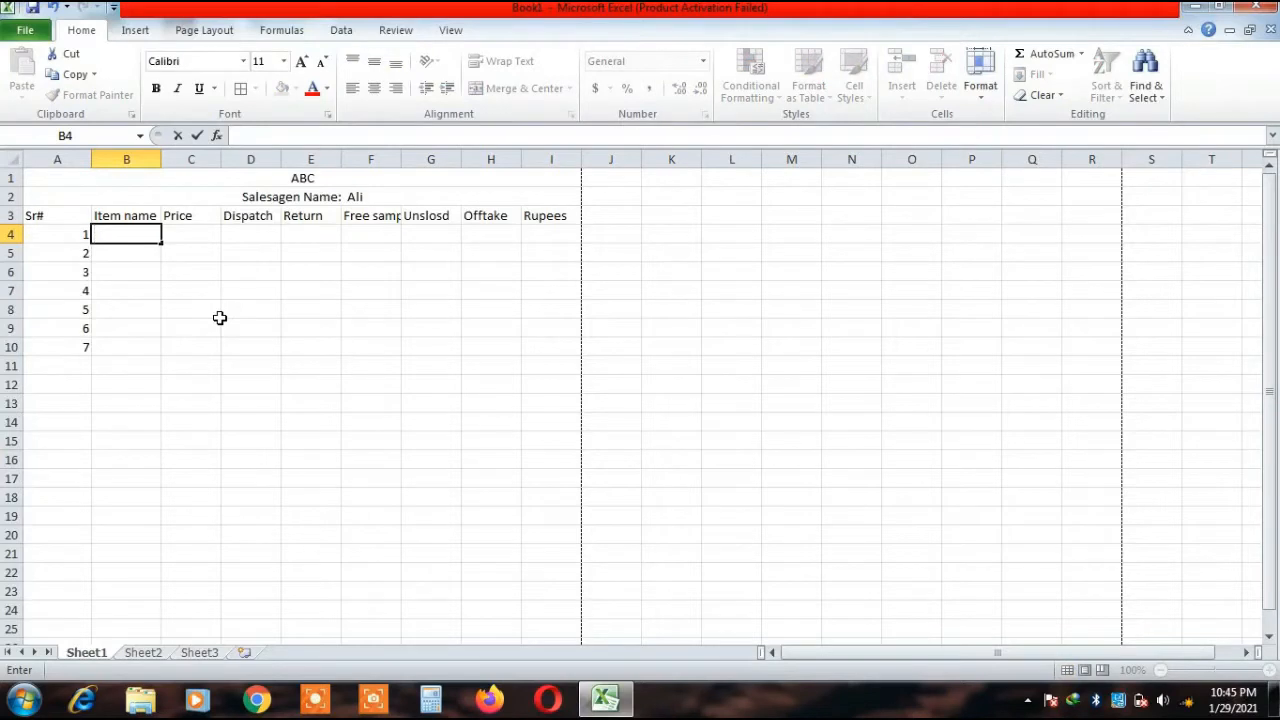
{"action": "type", "text": "a"}
{"action": "key", "text": "BackSpace"}
{"action": "type", "text": "t"}
{"action": "key", "text": "BackSpace"}
{"action": "left_click", "coordinate": [192, 303]}
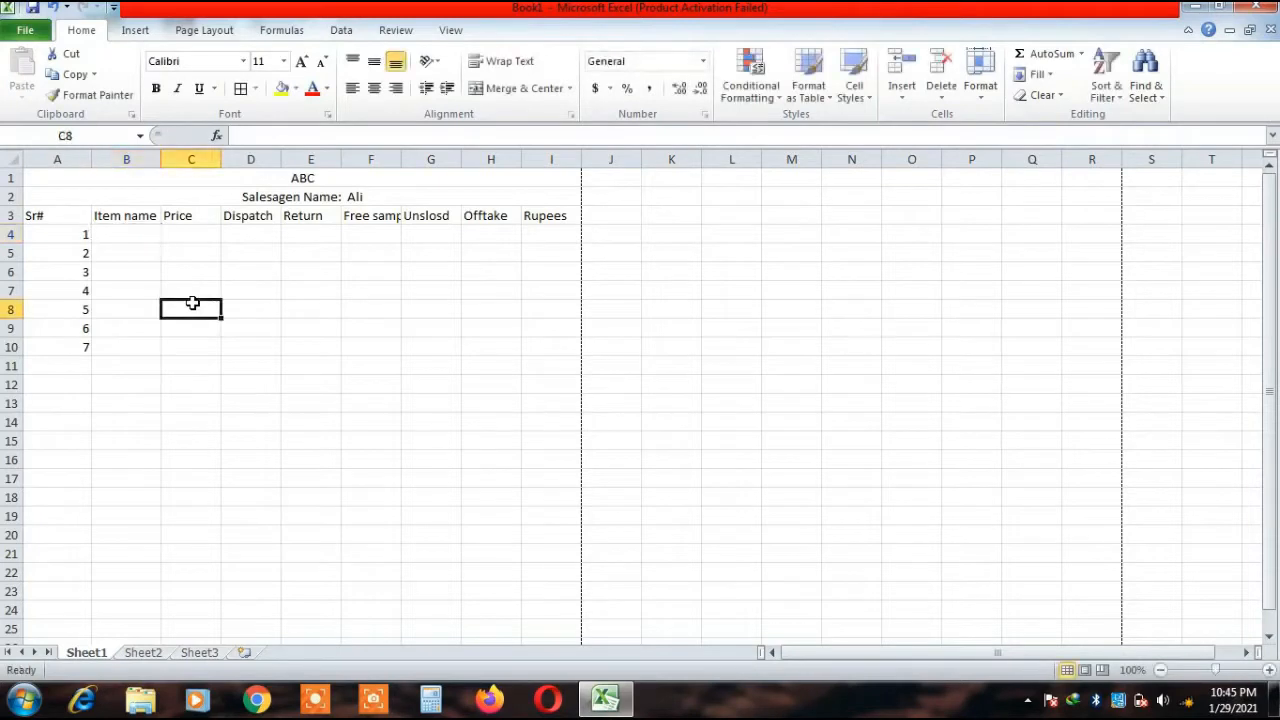
{"action": "type", "text": "T"}
{"action": "key", "text": "BackSpace"}
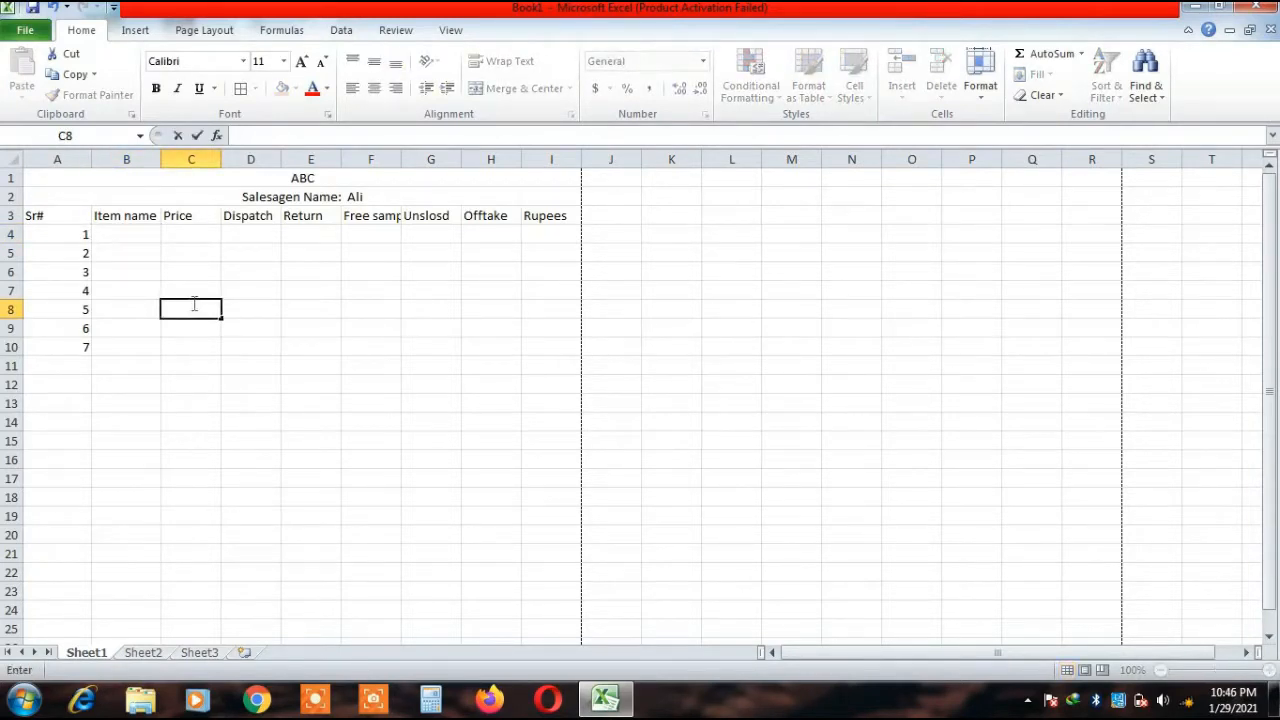
Enter "TOFFEE" in B4 and "BISCUIT" in B5 under the Item name heading.
{"action": "left_click", "coordinate": [109, 232]}
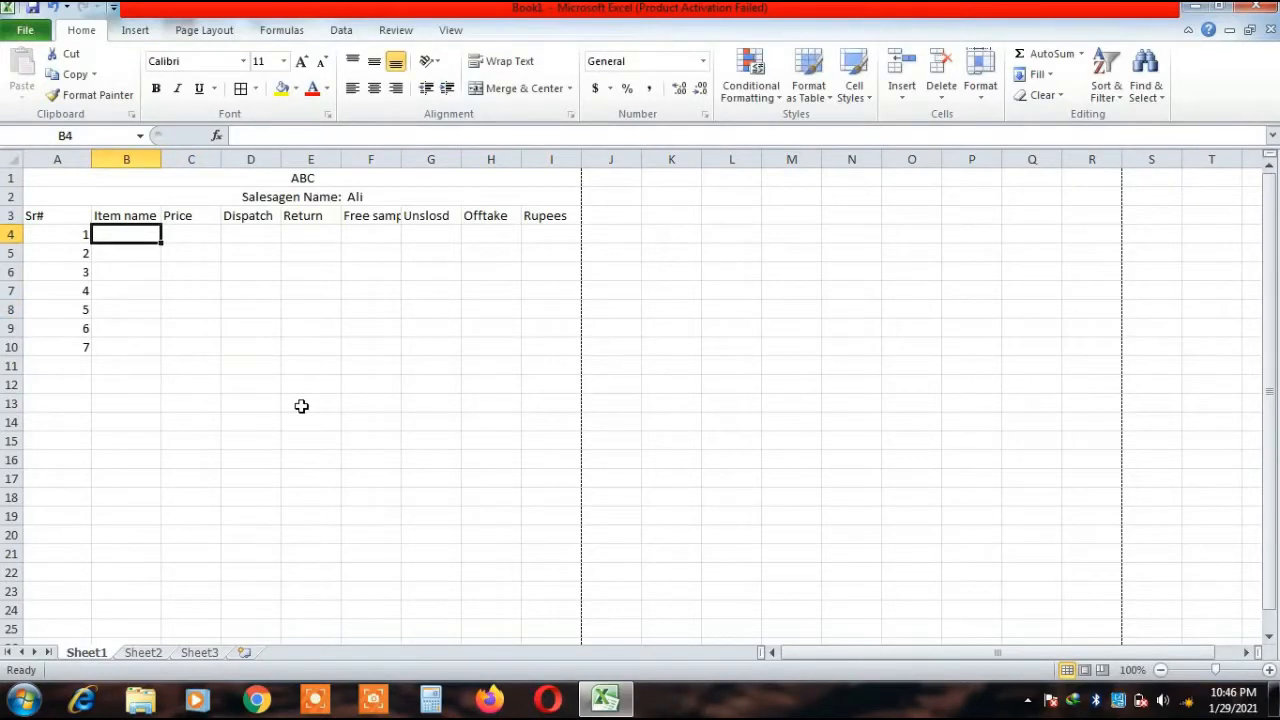
{"action": "type", "text": "TOFF"}
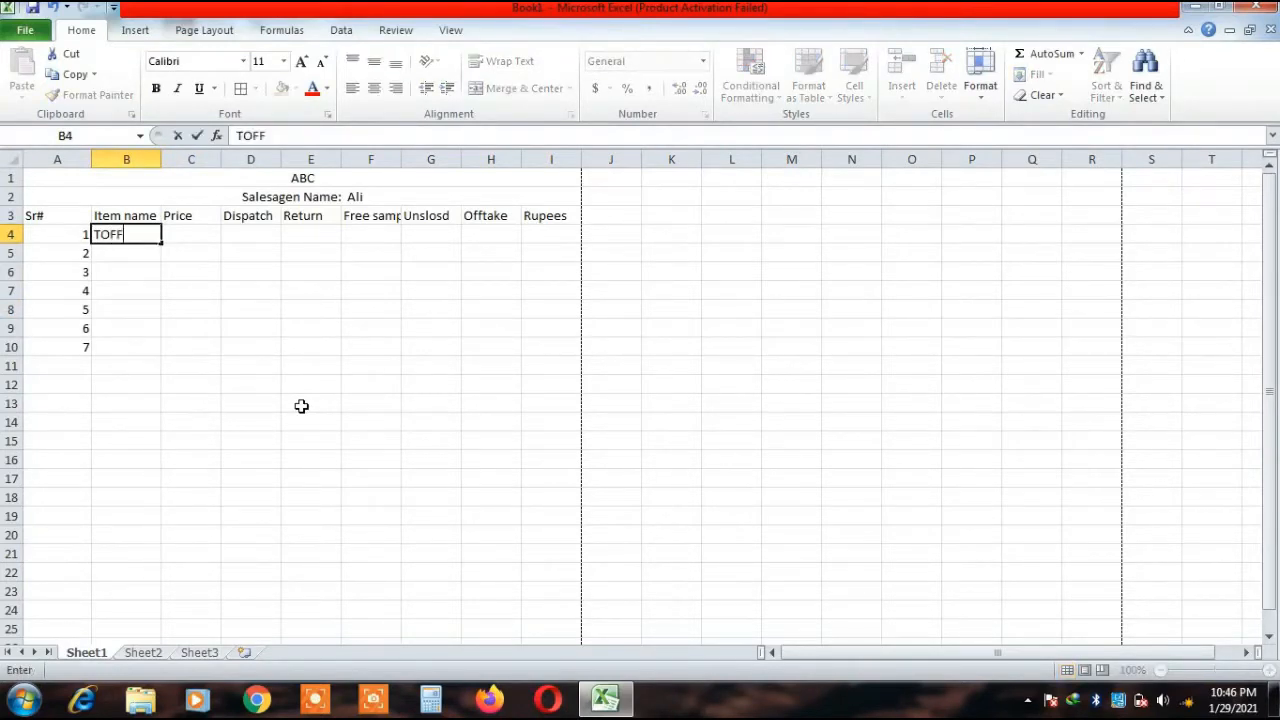
{"action": "type", "text": "EE"}
{"action": "key", "text": "Return"}
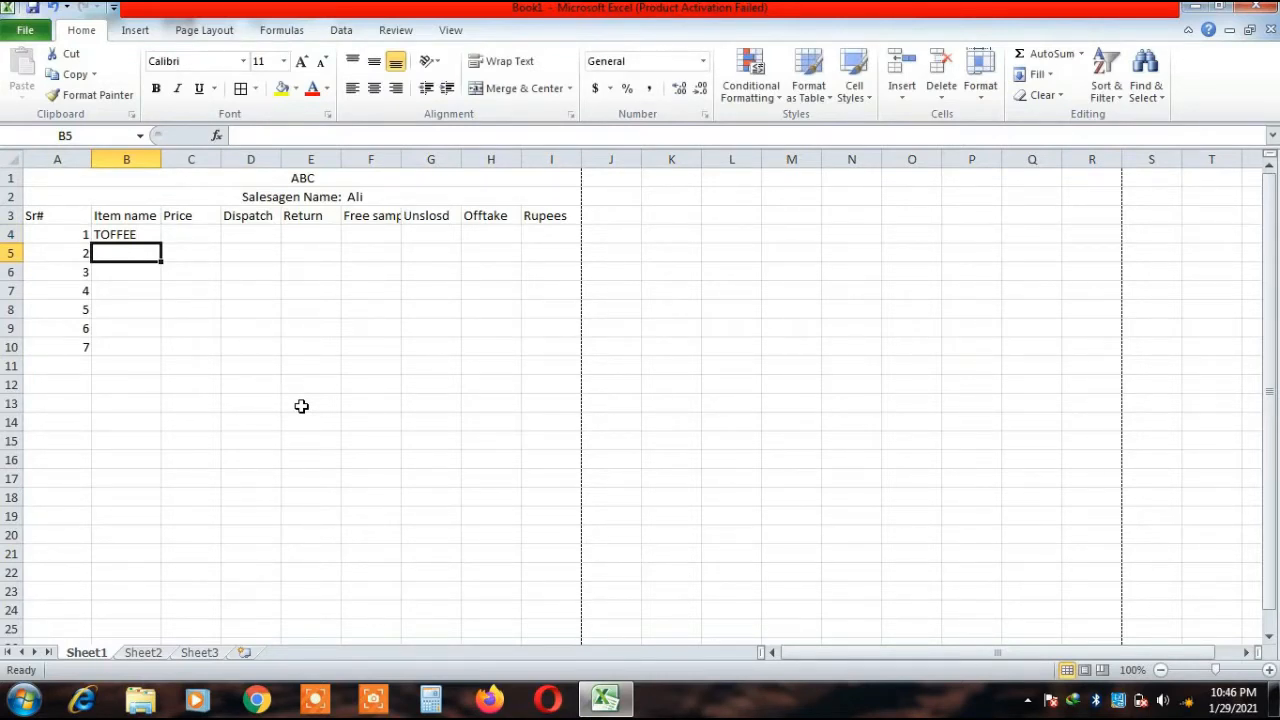
{"action": "type", "text": "b"}
{"action": "key", "text": "BackSpace"}
{"action": "type", "text": "BISU"}
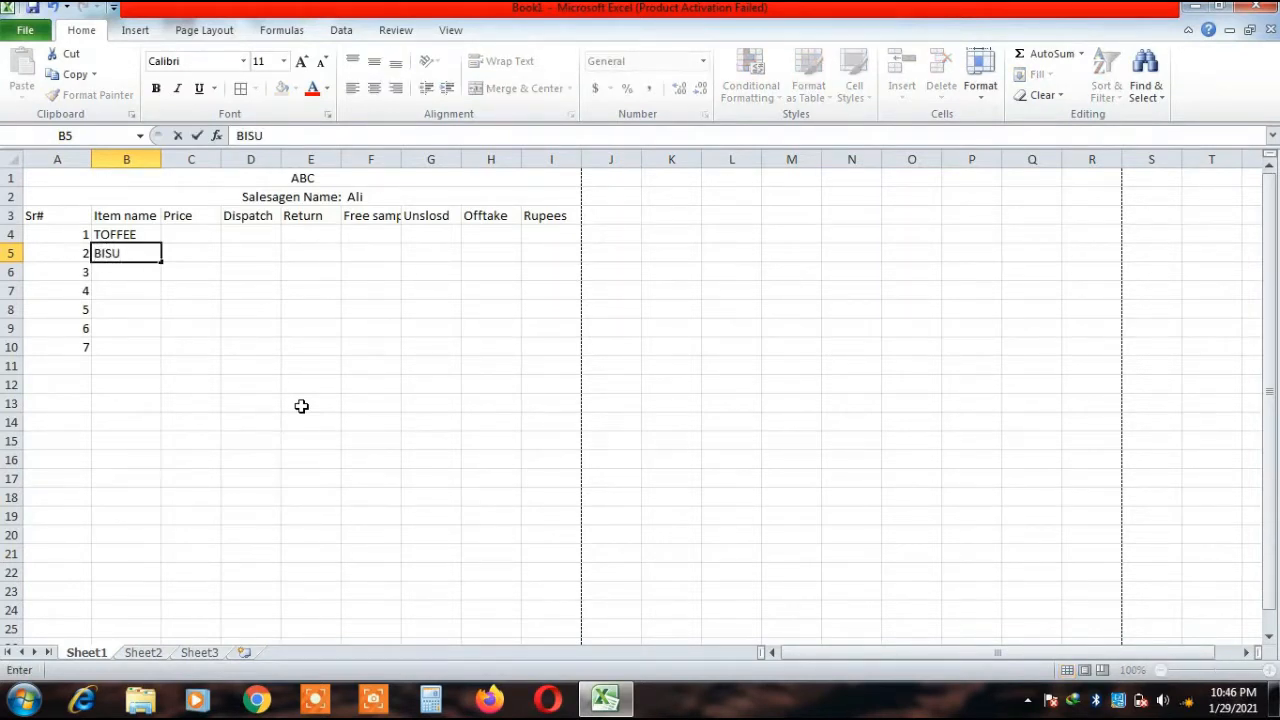
{"action": "key", "text": "BackSpace"}
{"action": "type", "text": "CUIT"}
{"action": "key", "text": "Return"}
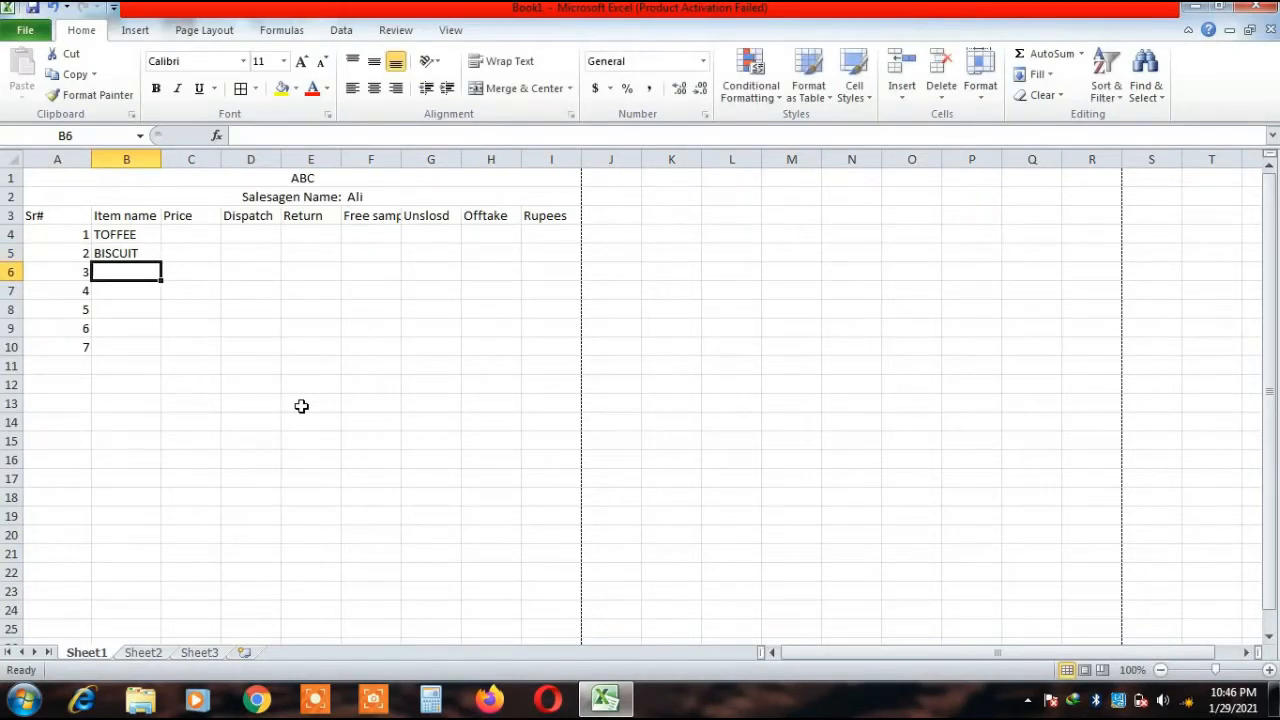
Enter the item names "CAKE" in B6 and "POND CAKE" in B7.
{"action": "type", "text": "CAKE"}
{"action": "key", "text": "Return"}
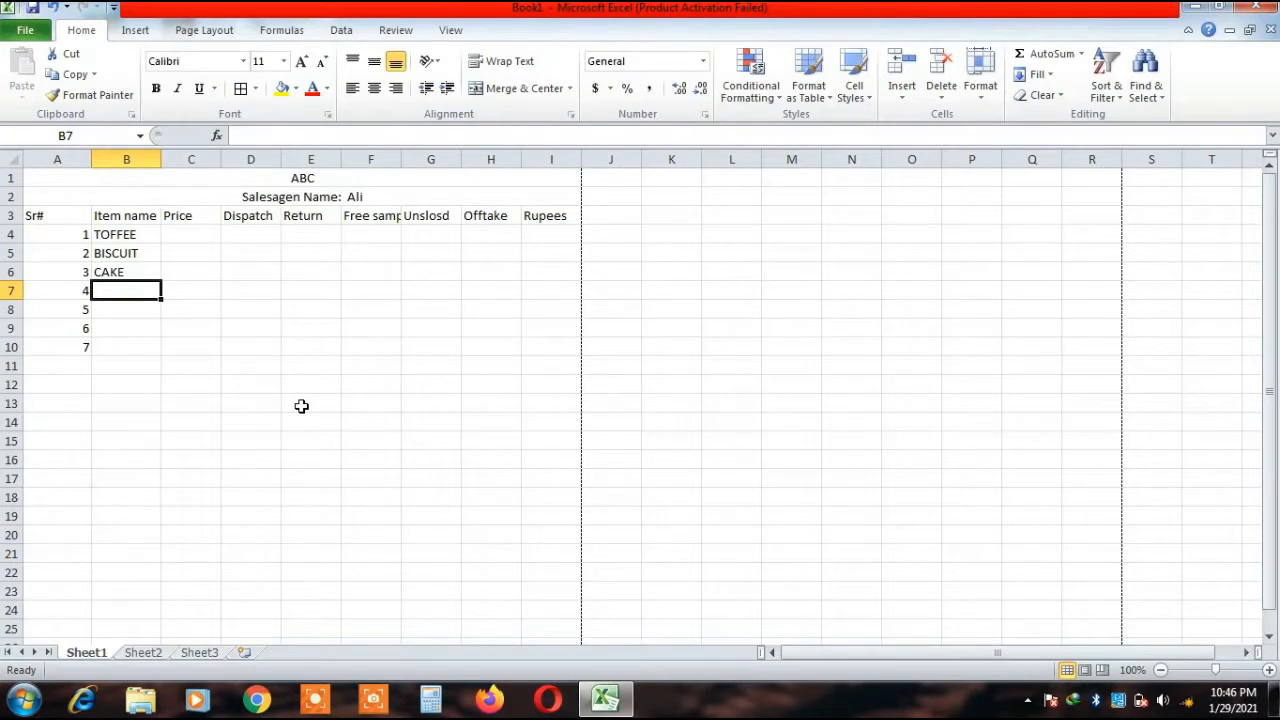
{"action": "type", "text": "PON"}
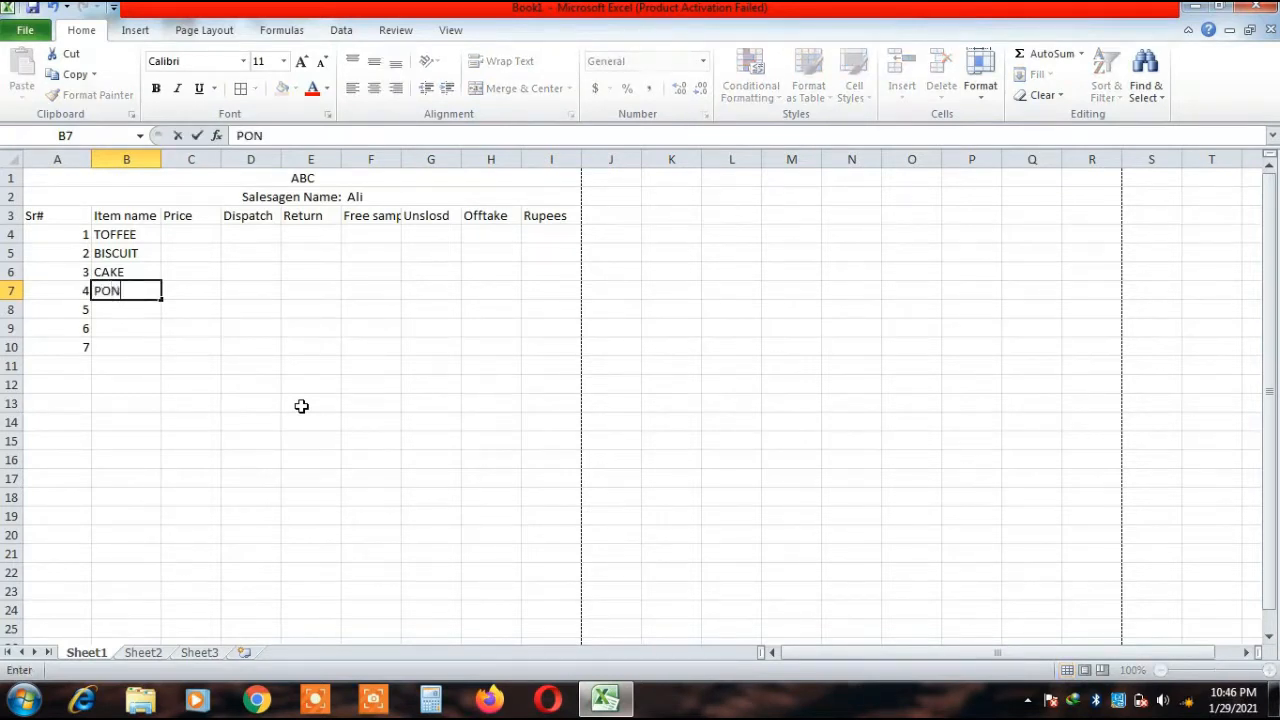
{"action": "type", "text": "D CAKE"}
{"action": "key", "text": "Return"}
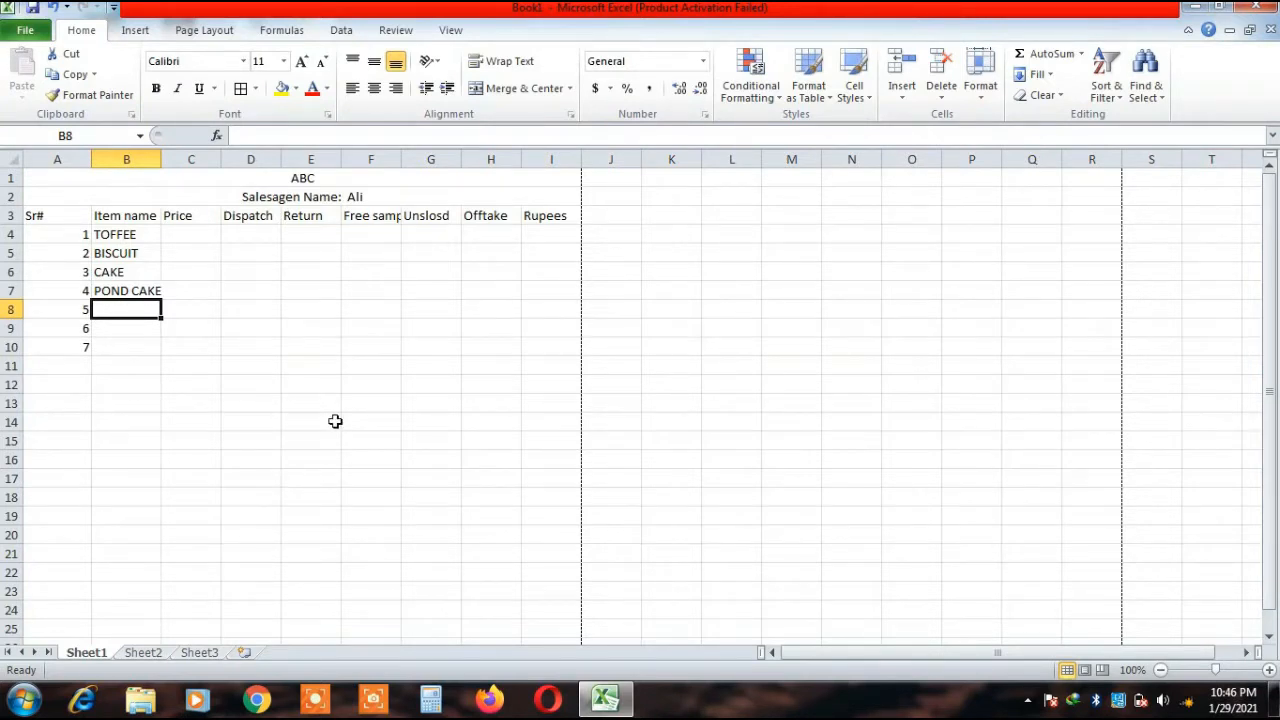
Enter "MILK PACK" in B8 as the item name for serial number 5.
{"action": "type", "text": "MILK"}
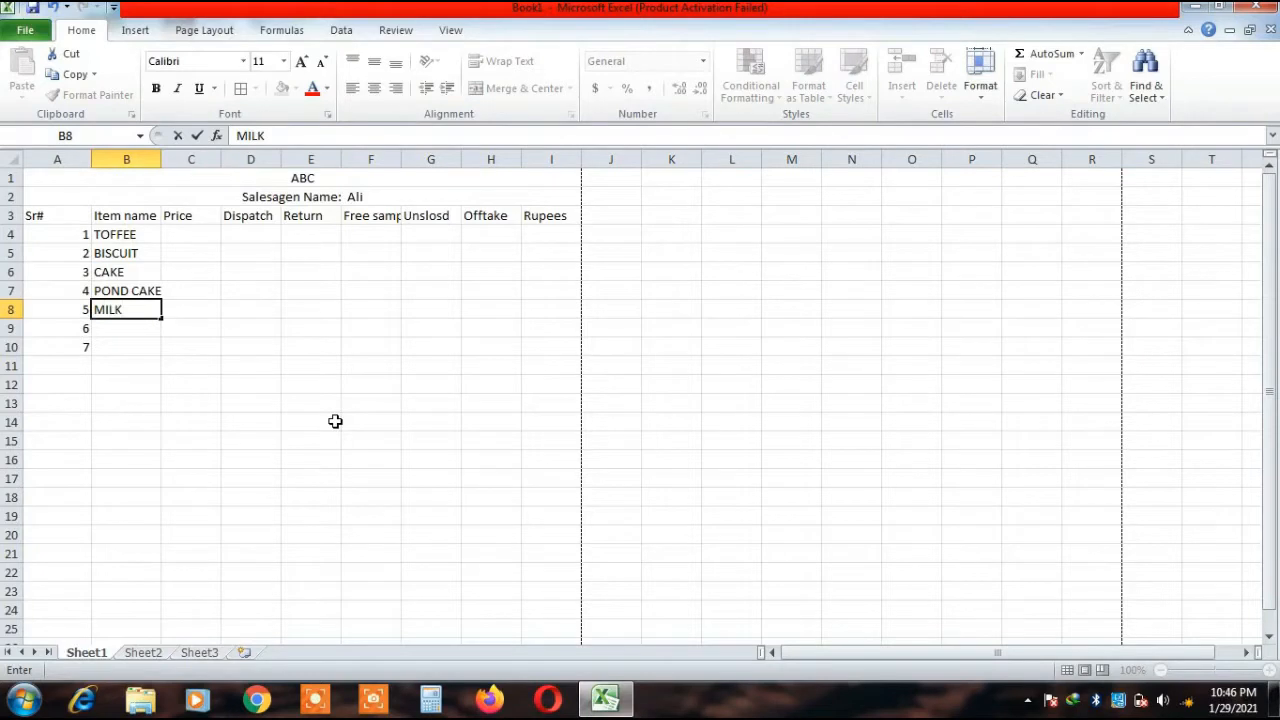
{"action": "type", "text": " A"}
{"action": "key", "text": "BackSpace"}
{"action": "type", "text": "PACK"}
{"action": "key", "text": "Return"}
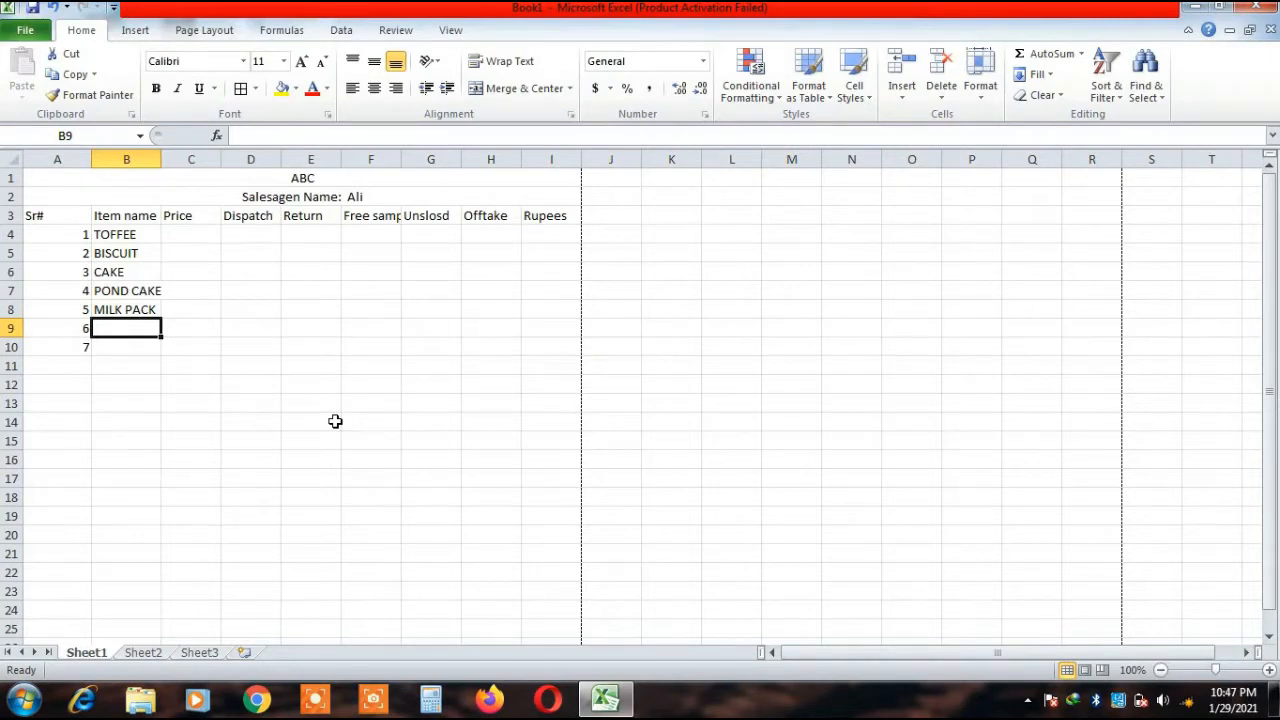
Enter the item names "WAFFER" in B9 and "LEMON BISC." in B10.
{"action": "type", "text": "WA"}
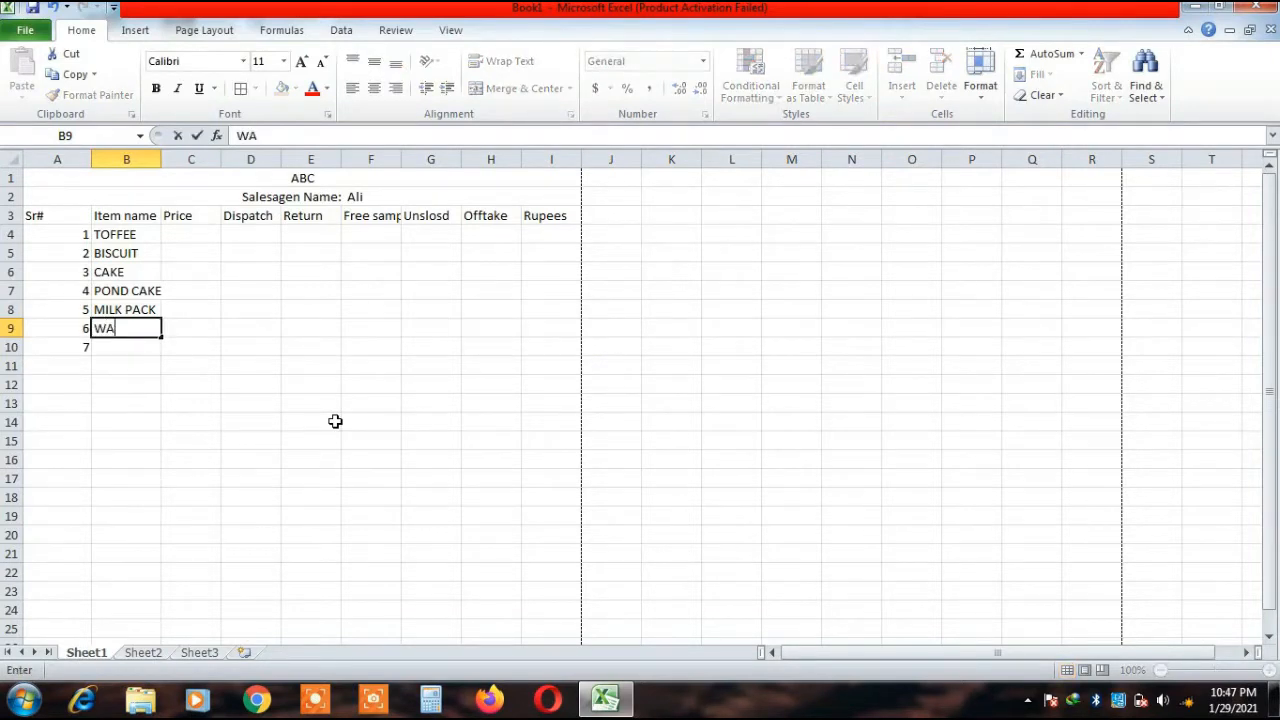
{"action": "type", "text": "FFER"}
{"action": "key", "text": "Return"}
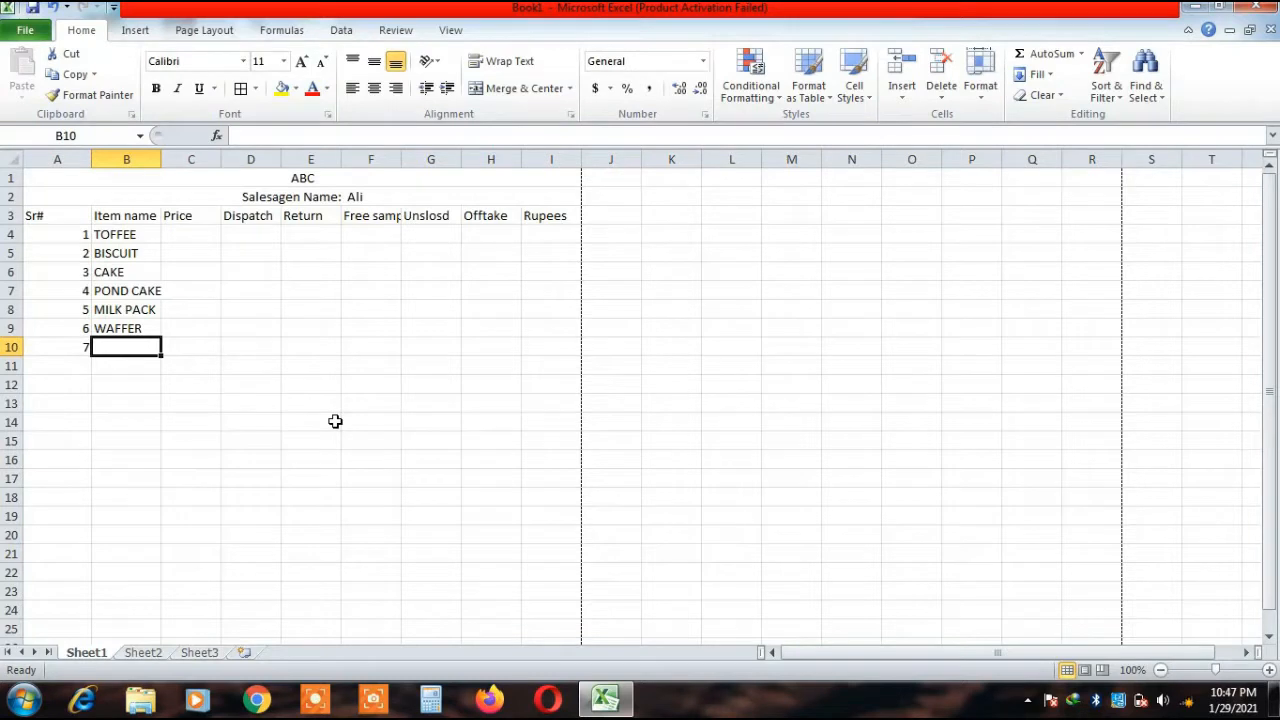
{"action": "type", "text": "LEM"}
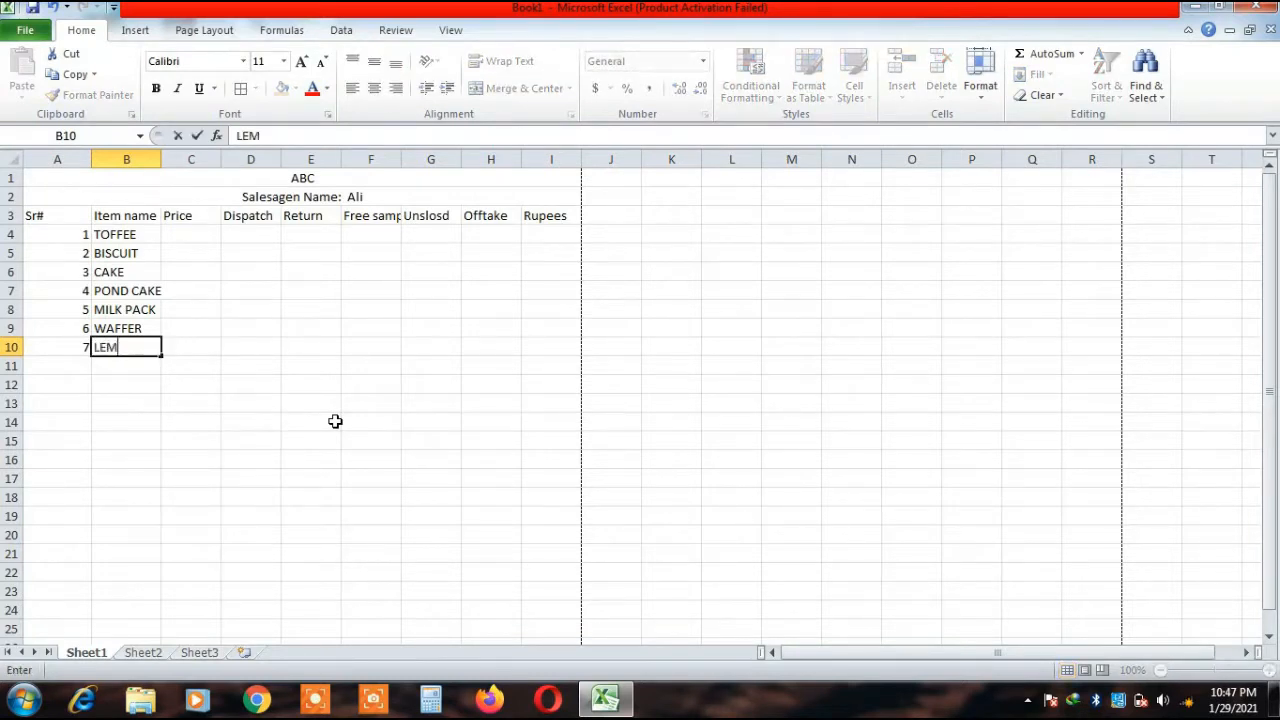
{"action": "type", "text": "ON BISC."}
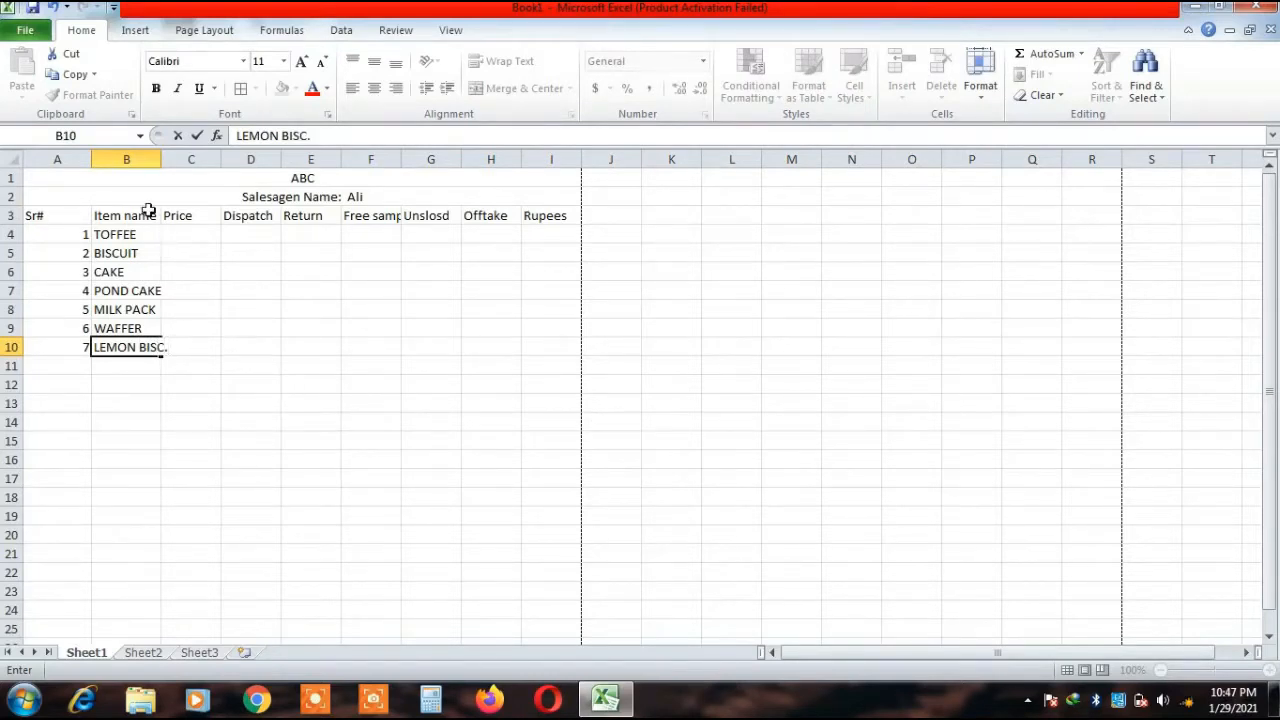
{"action": "left_click", "coordinate": [203, 311]}
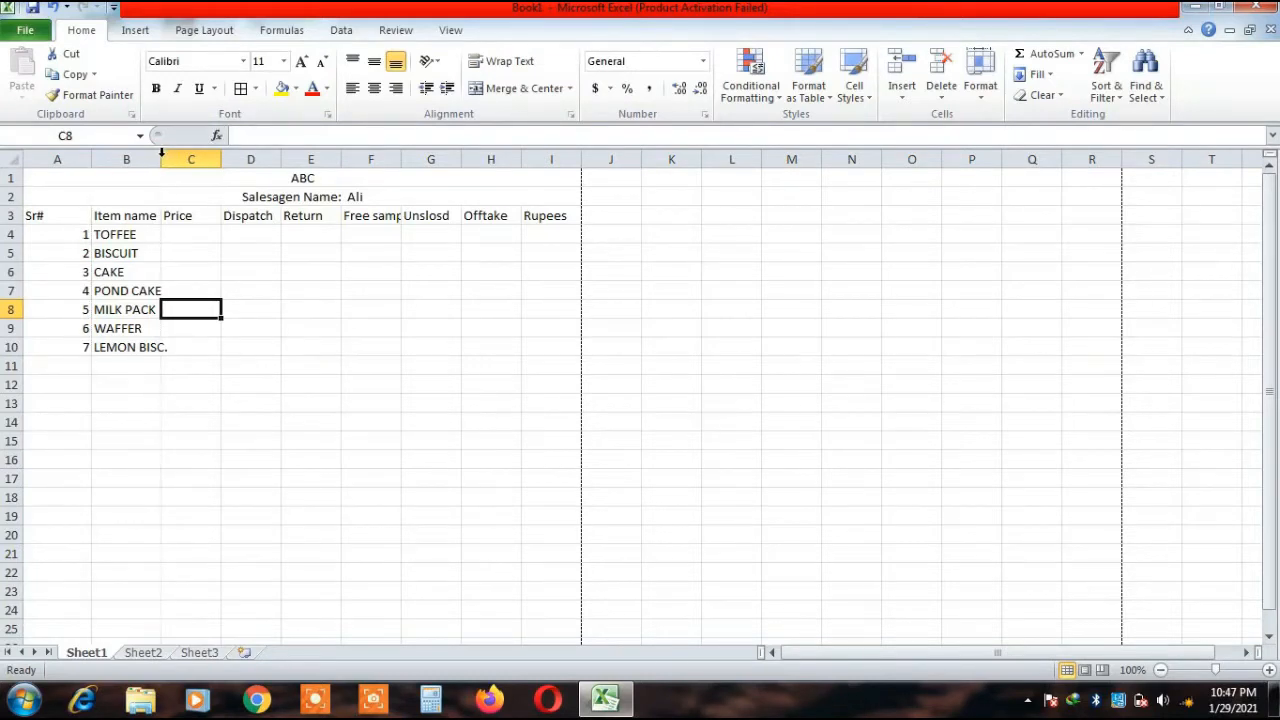
AutoFit column B to the item names and widen the Price column slightly.
{"action": "double_click", "coordinate": [161, 157]}
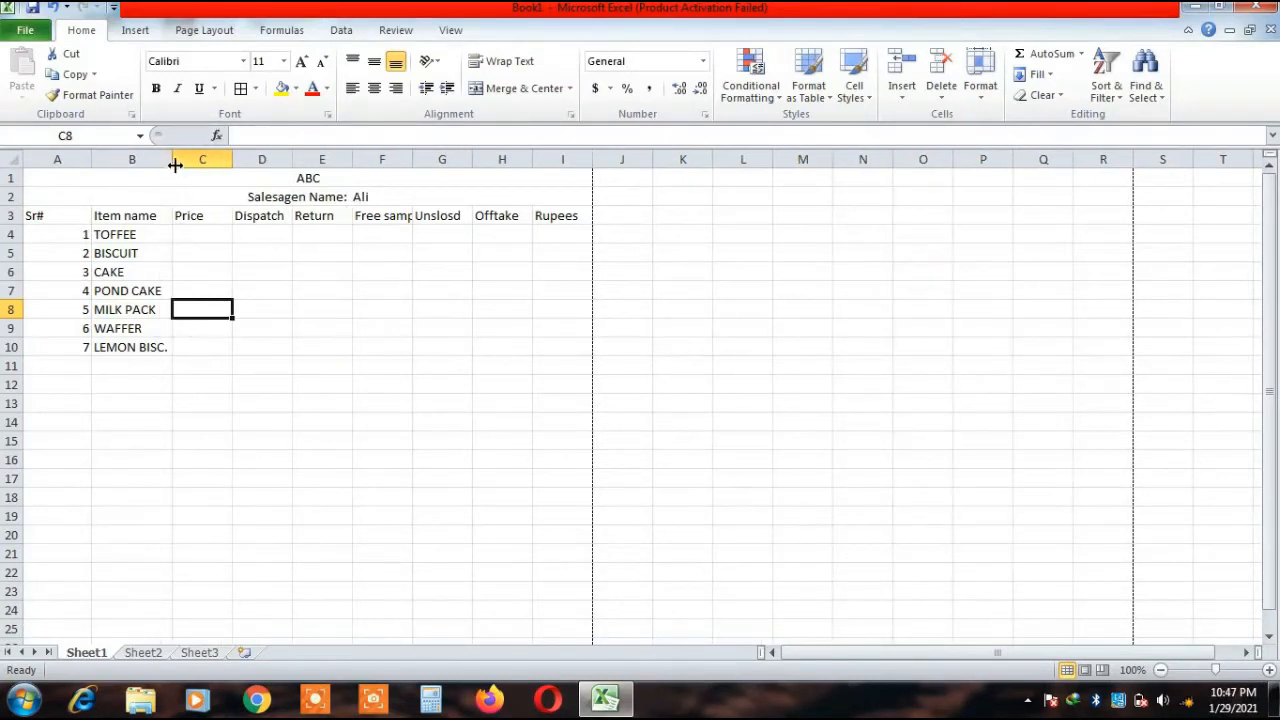
{"action": "mouse_move", "coordinate": [232, 160]}
{"action": "left_mouse_down"}
{"action": "mouse_move", "coordinate": [260, 160]}
{"action": "mouse_move", "coordinate": [235, 160]}
{"action": "left_mouse_up"}
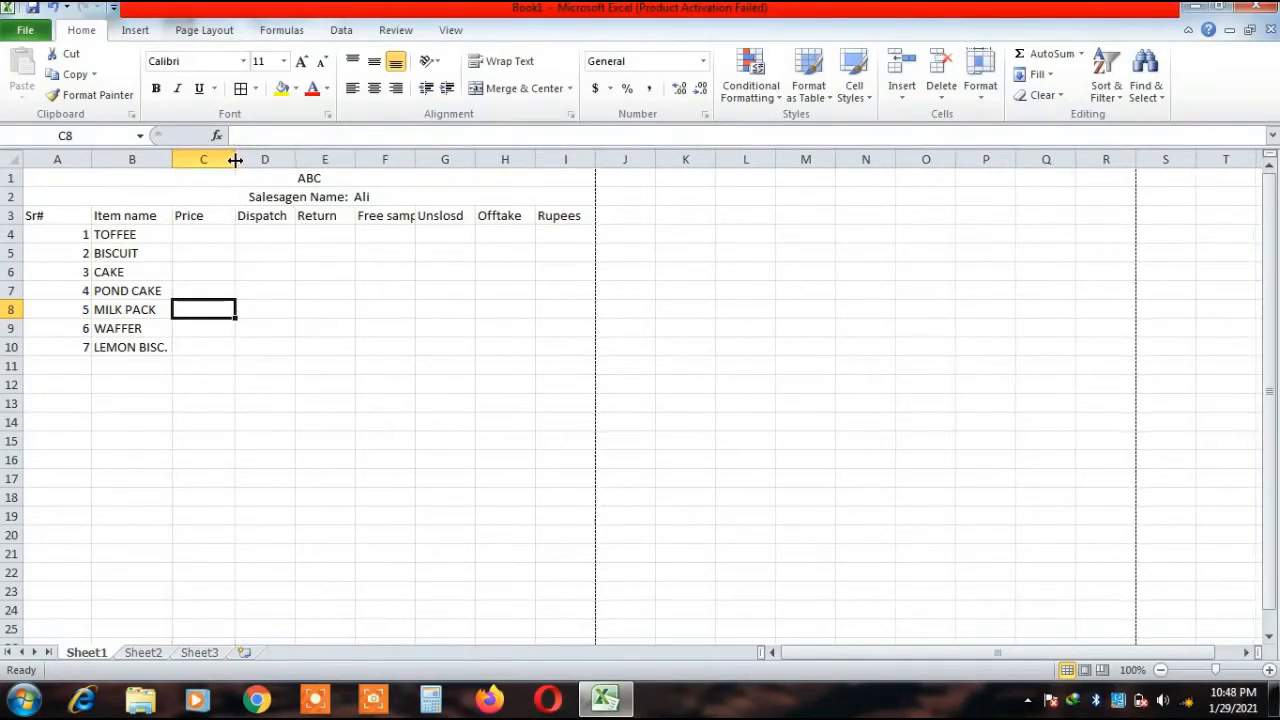
{"action": "left_click", "coordinate": [233, 414]}
{"action": "left_click", "coordinate": [126, 347]}
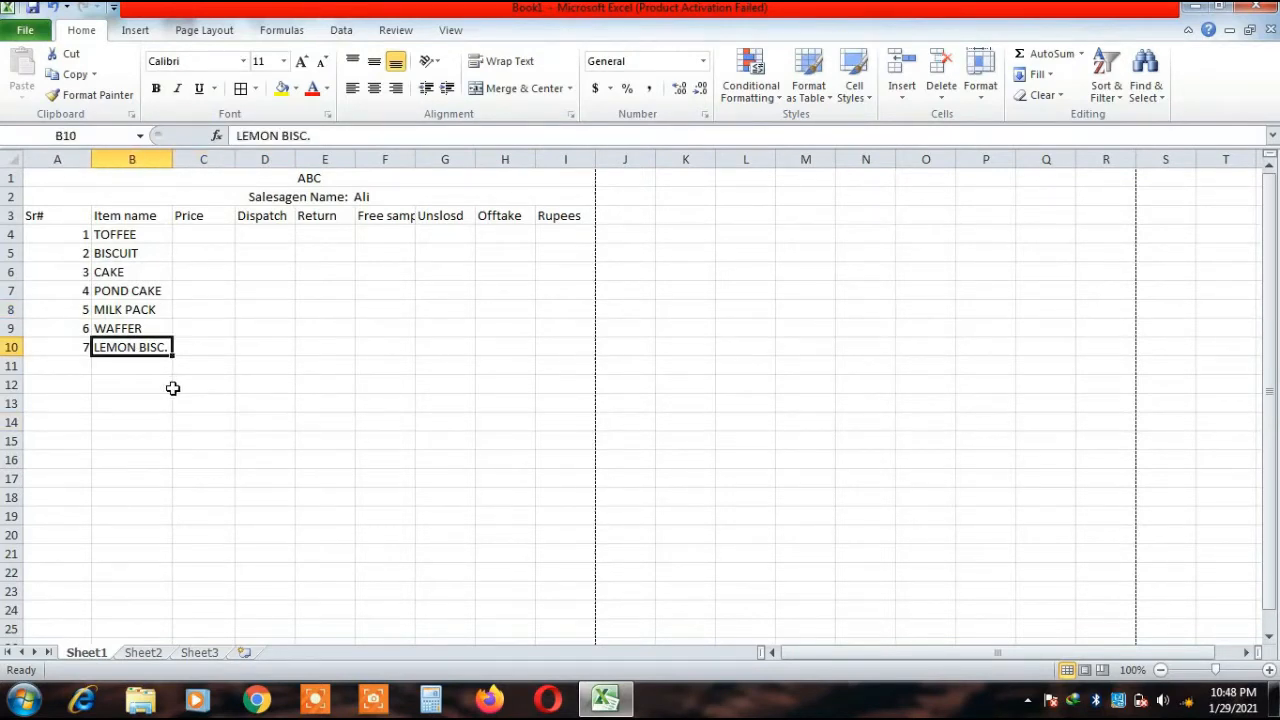
{"action": "left_click", "coordinate": [138, 237]}
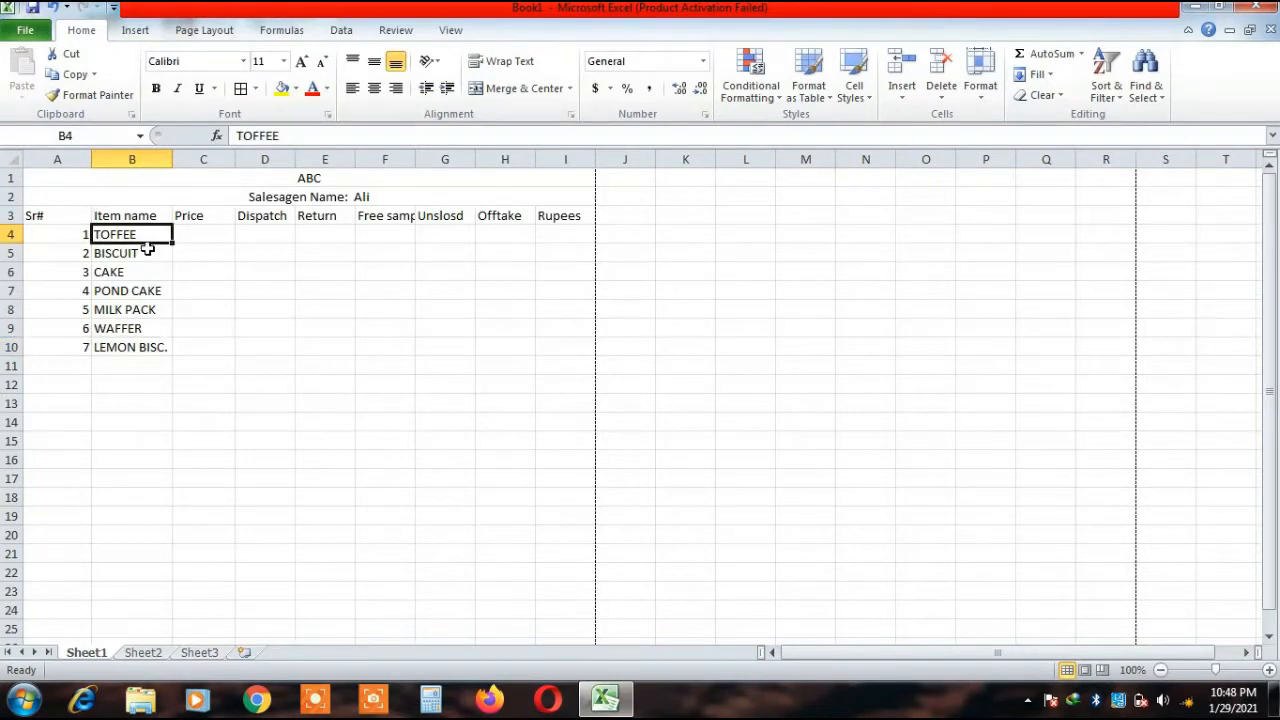
Enter the prices 60, 70, 45 and 80 in C4 through C7 for TOFFEE to POND CAKE.
{"action": "left_click", "coordinate": [213, 239]}
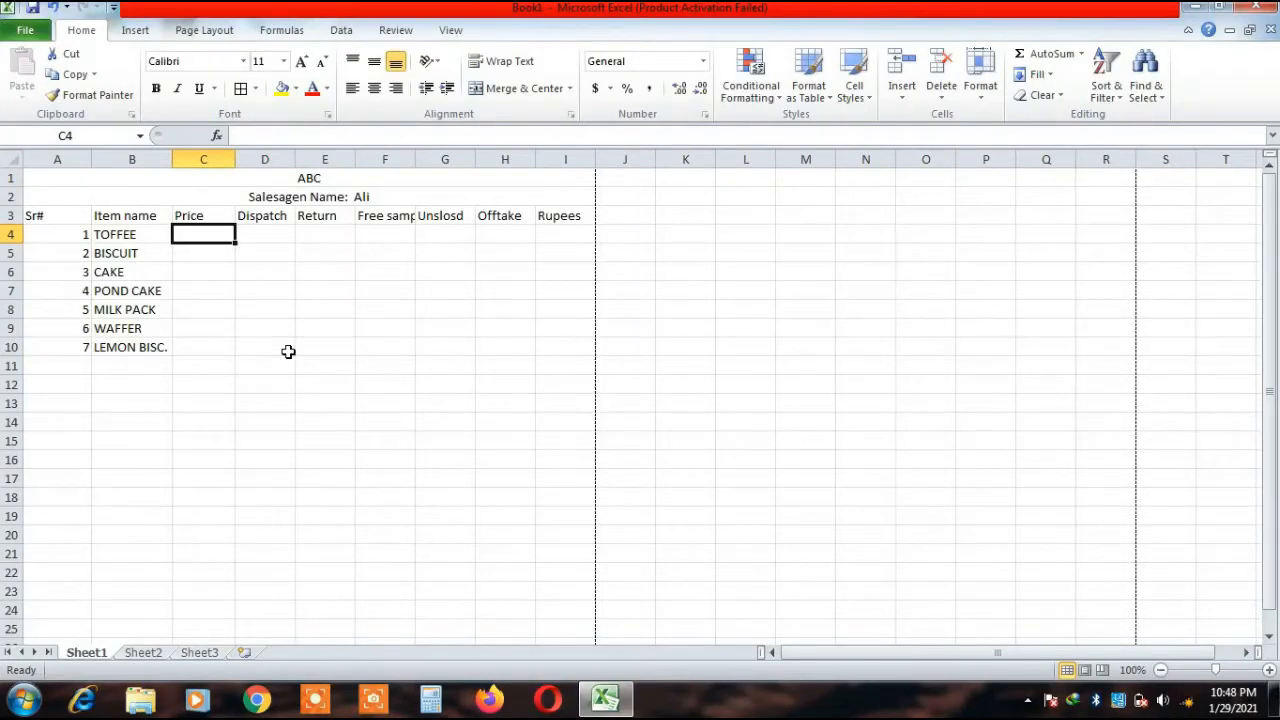
{"action": "type", "text": "60"}
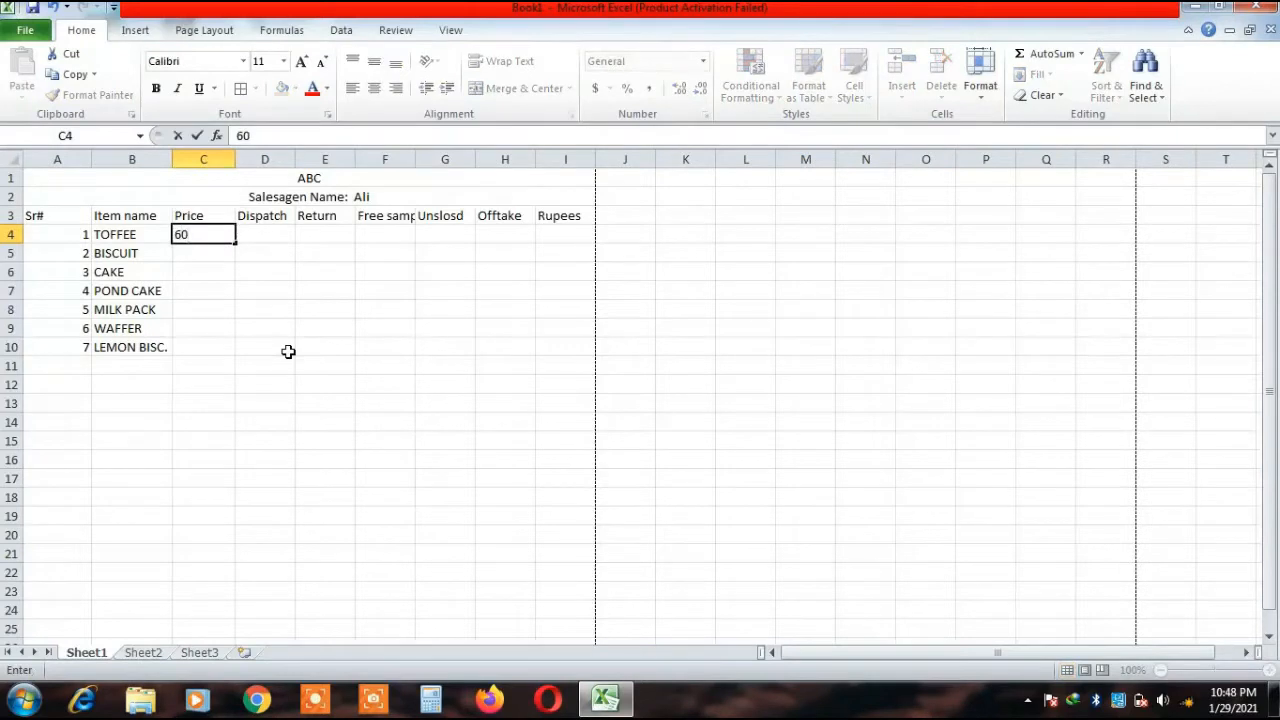
{"action": "key", "text": "Return"}
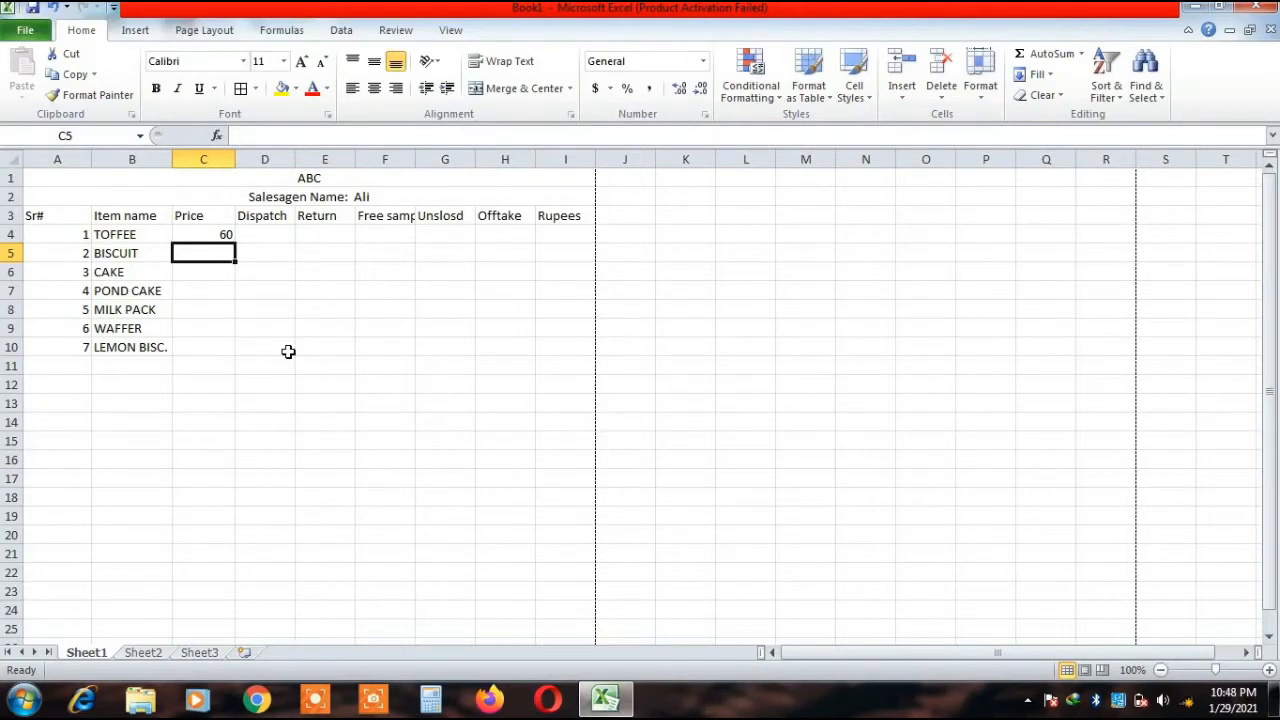
{"action": "type", "text": "70"}
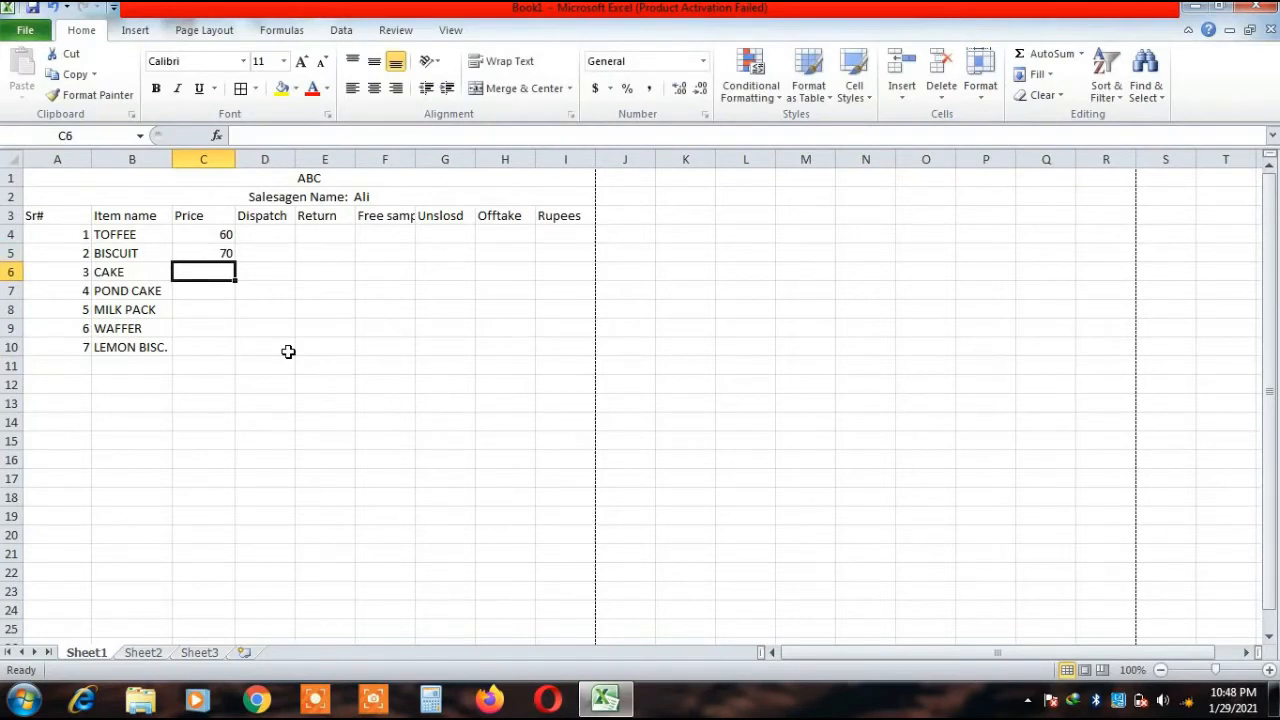
{"action": "type", "text": "45"}
{"action": "key", "text": "Return"}
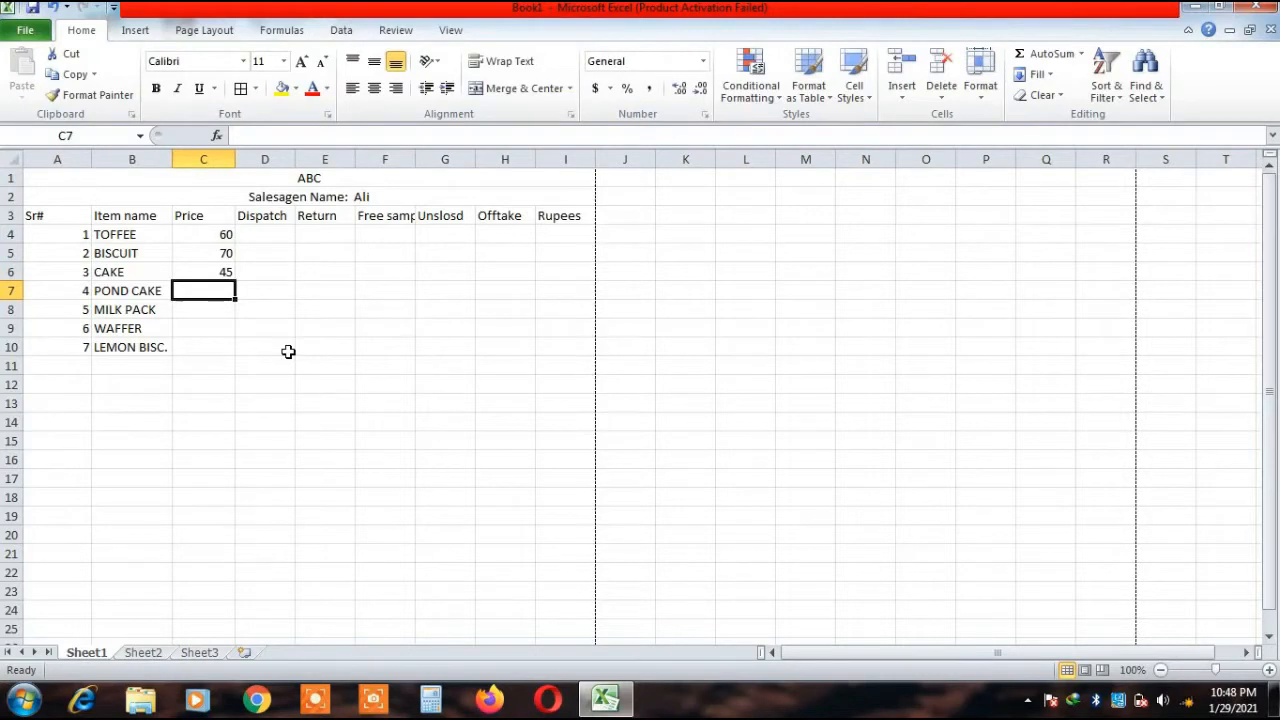
{"action": "type", "text": "80"}
{"action": "key", "text": "Return"}
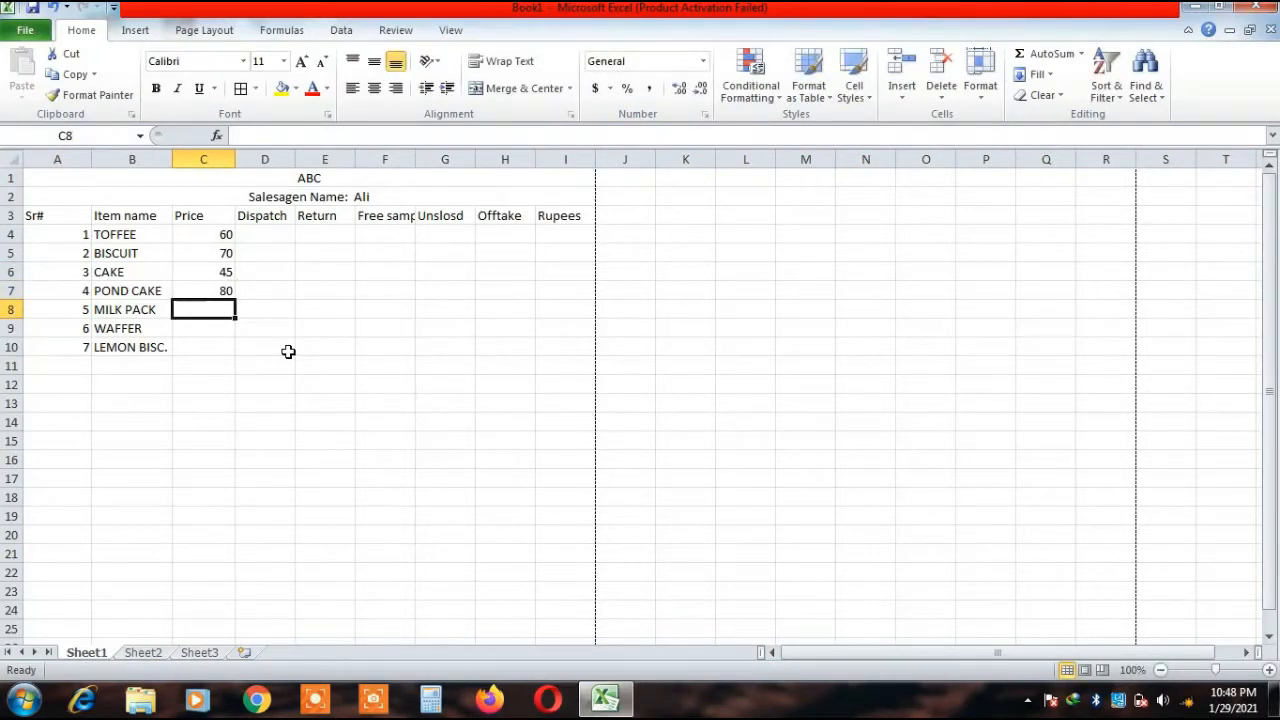
Enter the prices 35, 40 and 45 in C8 through C10 for MILK PACK, WAFFER and LEMON BISC.
{"action": "type", "text": "35"}
{"action": "key", "text": "Return"}
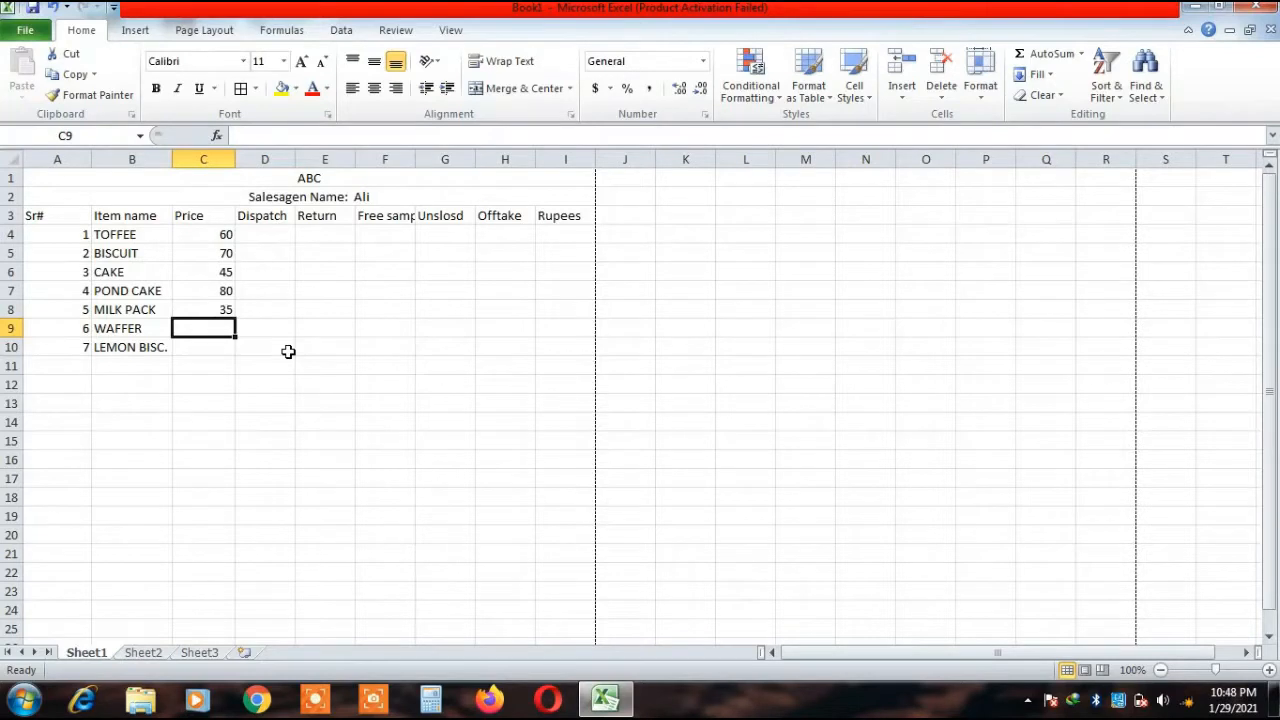
{"action": "type", "text": "40"}
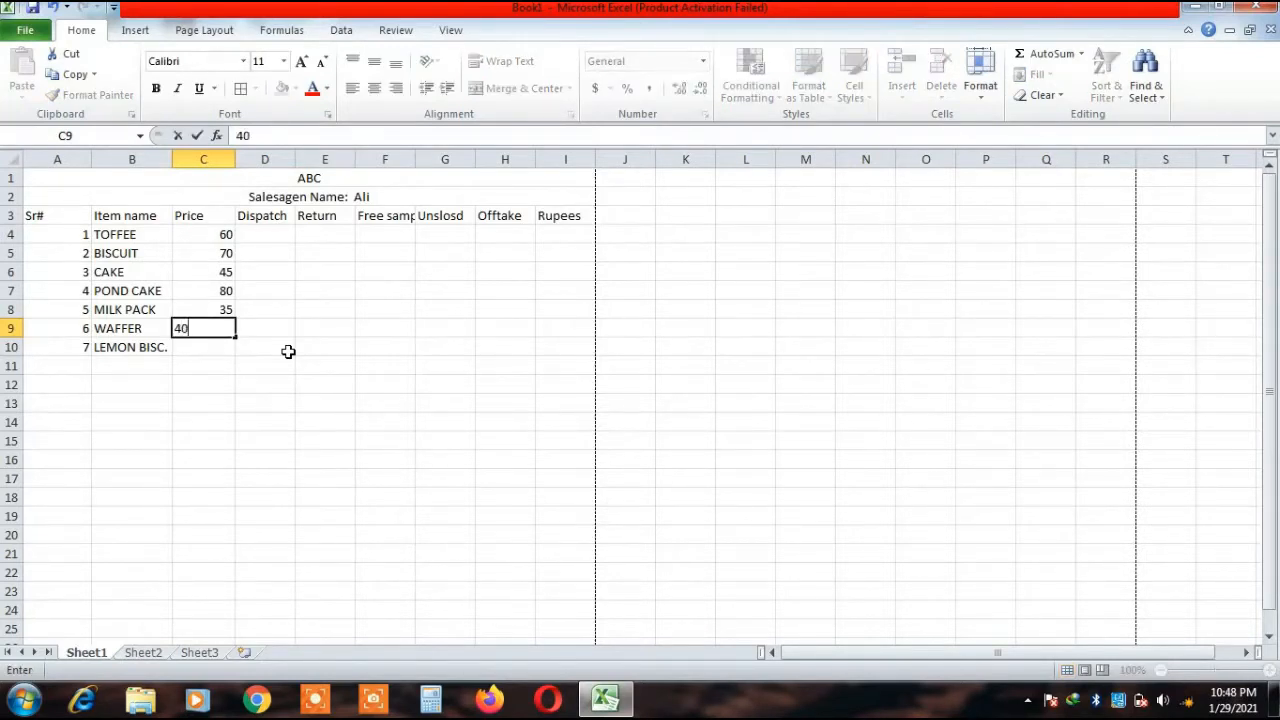
{"action": "key", "text": "Return"}
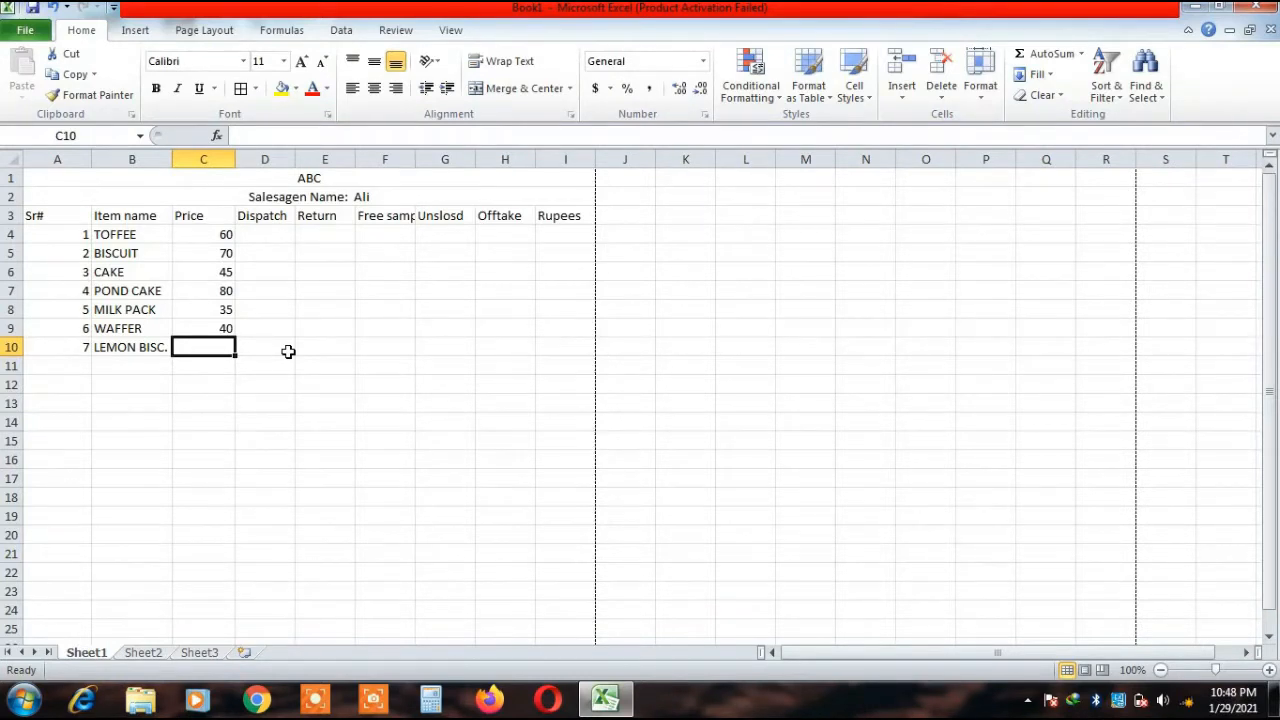
{"action": "type", "text": "45"}
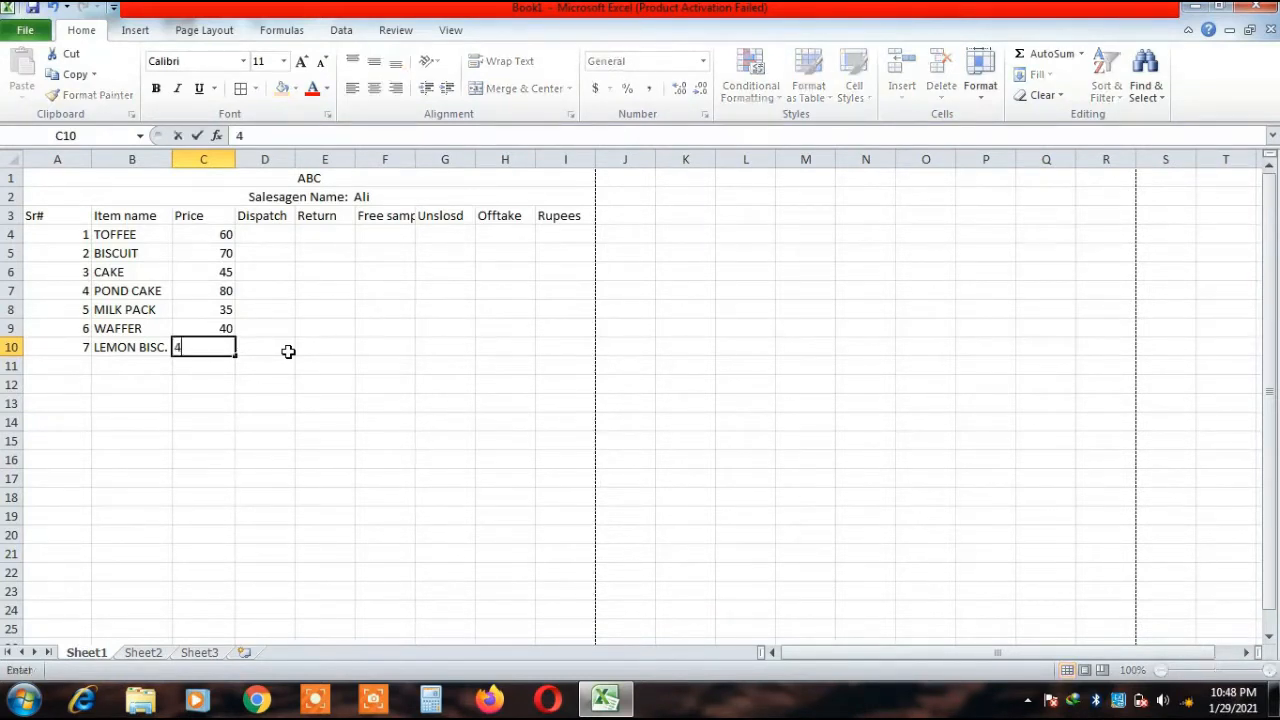
{"action": "key", "text": "Return"}
{"action": "key", "text": "Up"}
{"action": "key", "text": "Up"}
{"action": "key", "text": "Up"}
{"action": "key", "text": "Up"}
{"action": "key", "text": "Up"}
{"action": "key", "text": "Up"}
{"action": "key", "text": "Up"}
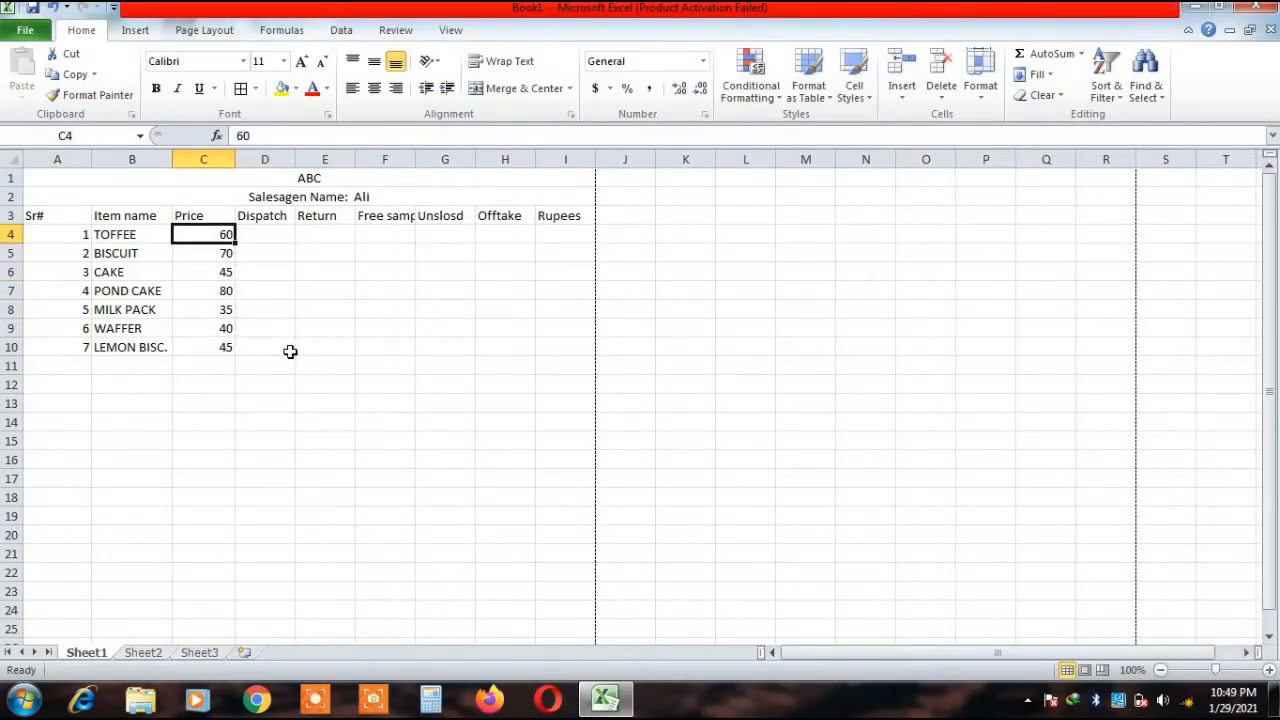
{"action": "key", "text": "Right"}
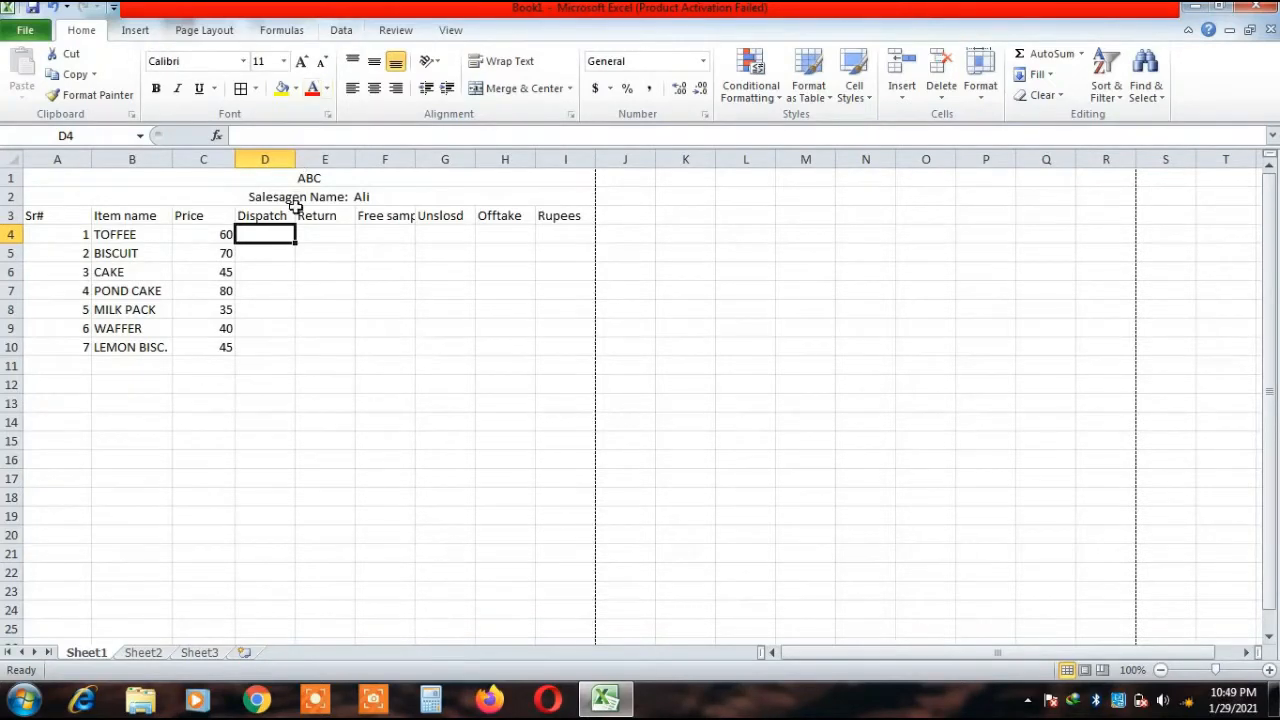
Correct the merged row 2 label to "SalesagenT Name:" by adding the missing T.
{"action": "key", "text": "ctrl+z"}
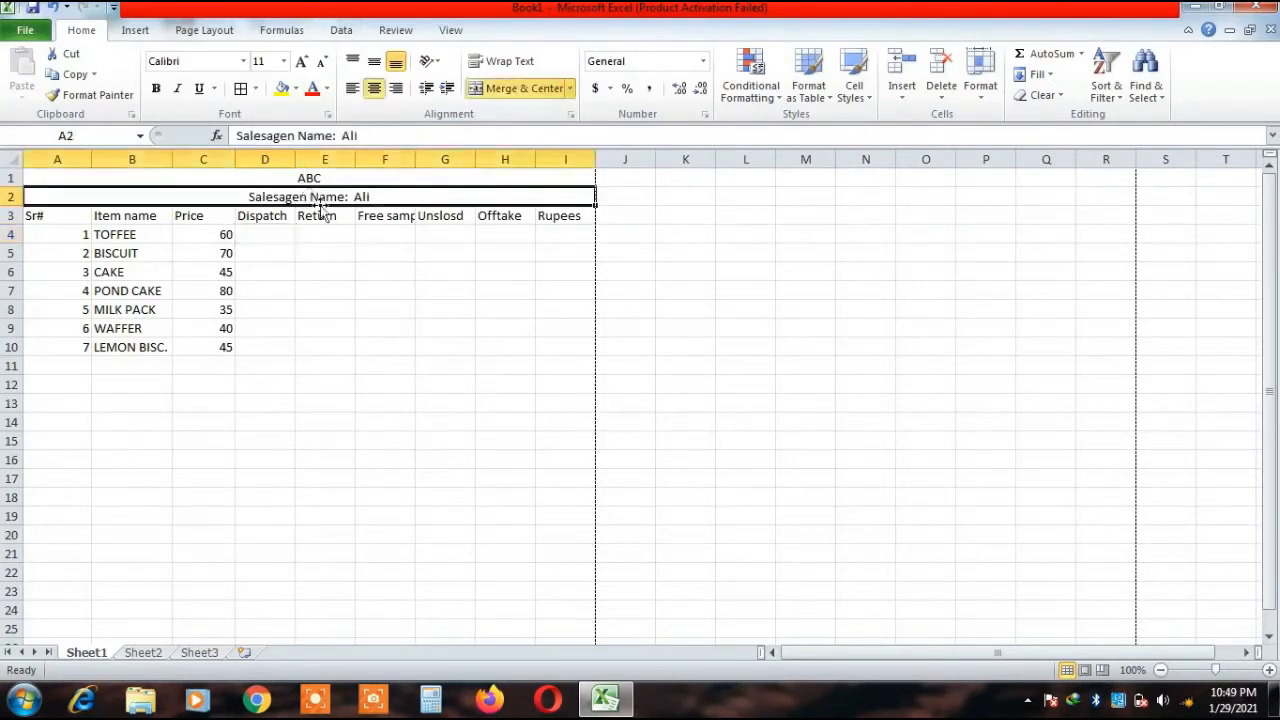
{"action": "left_click", "coordinate": [295, 135]}
{"action": "left_click", "coordinate": [295, 135]}
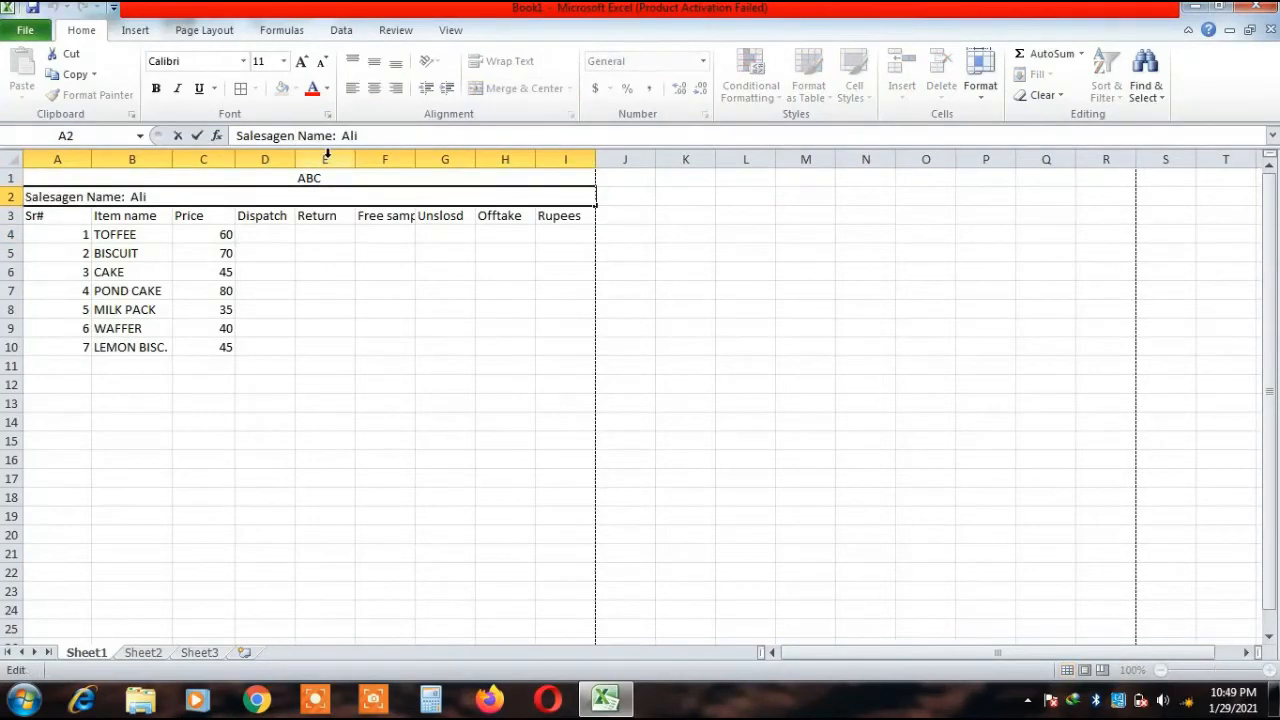
{"action": "type", "text": "T"}
{"action": "left_click", "coordinate": [327, 347]}
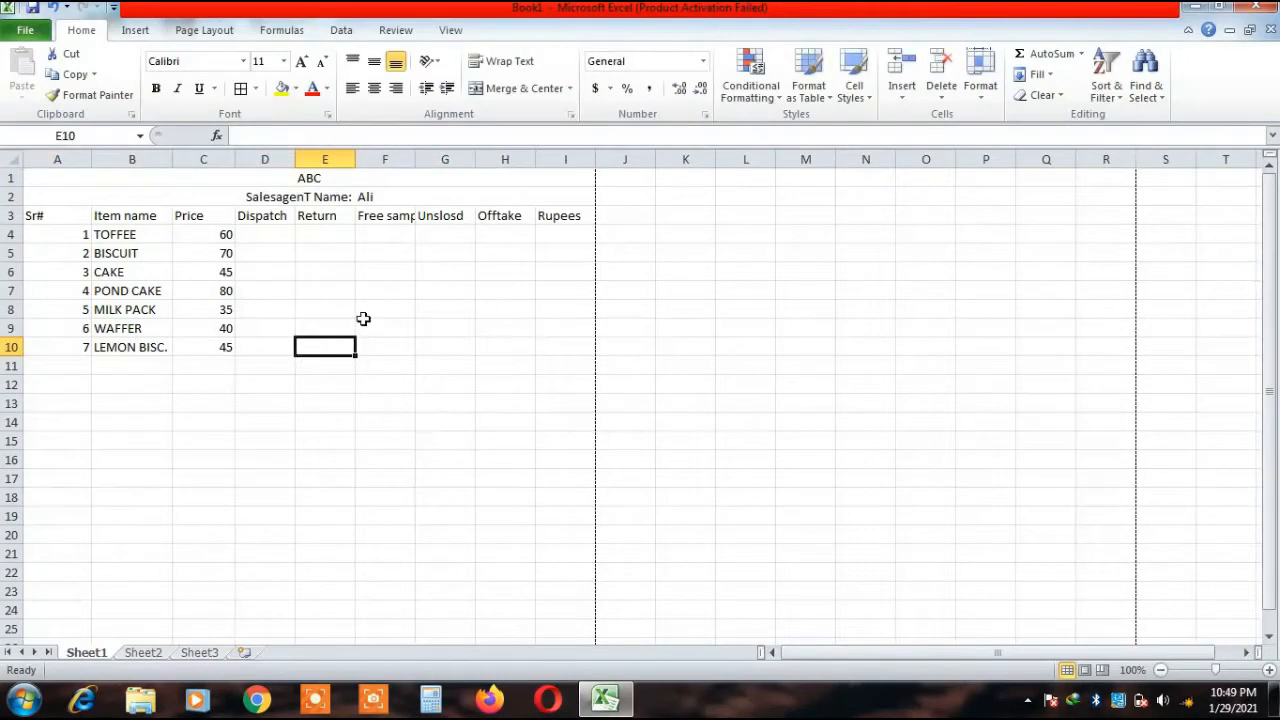
Enter the dispatch quantities 5, 4 and 6 in D4 through D6 for TOFFEE, BISCUIT and CAKE.
{"action": "left_click", "coordinate": [257, 236]}
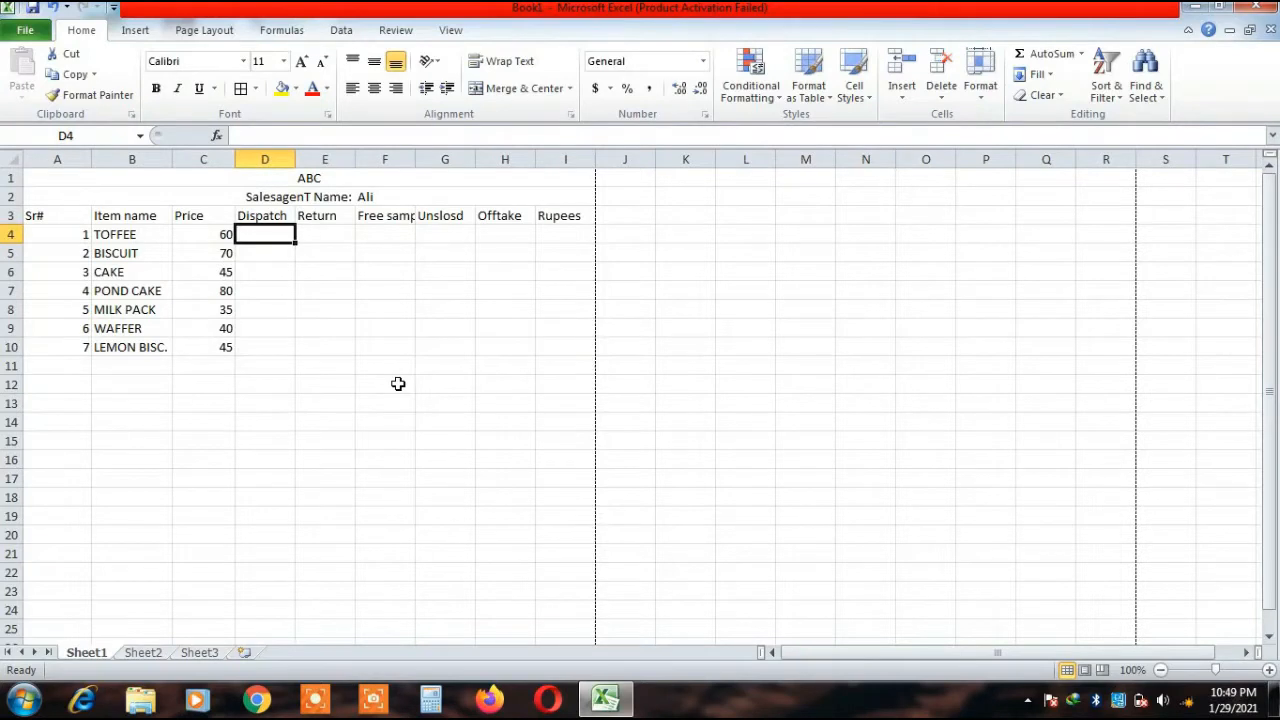
{"action": "type", "text": "5"}
{"action": "key", "text": "Return"}
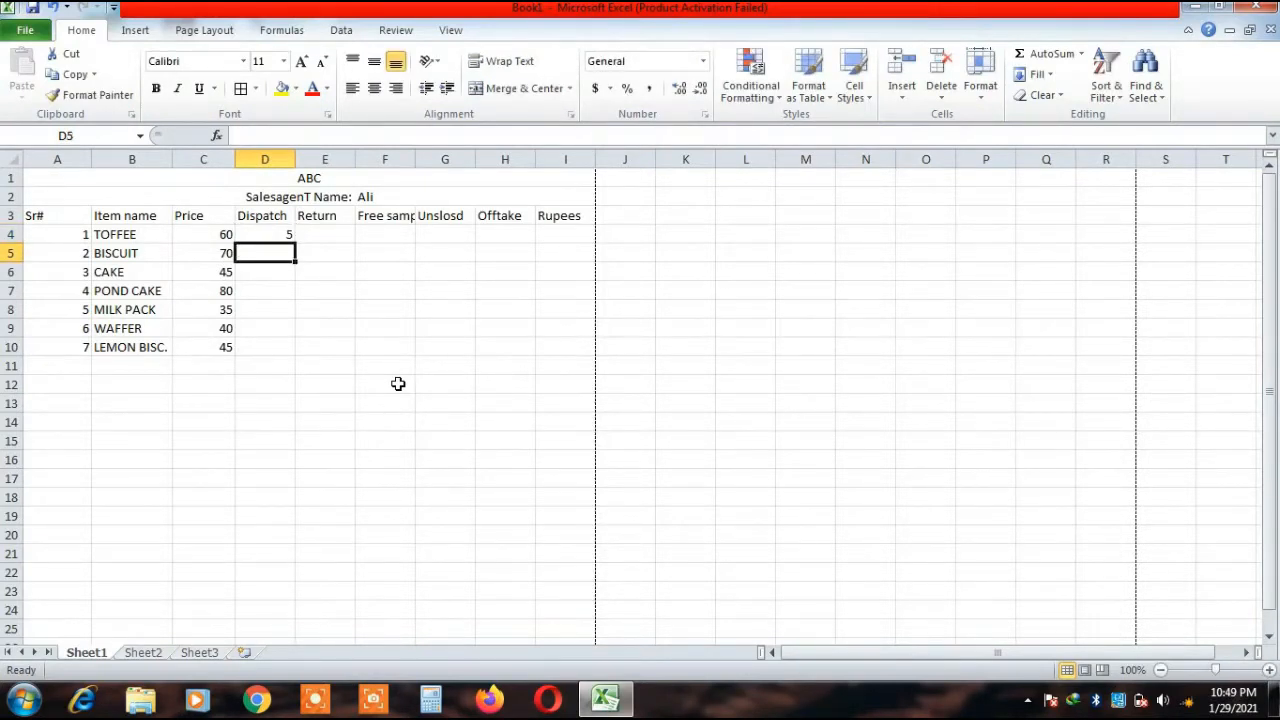
{"action": "type", "text": "4"}
{"action": "key", "text": "Return"}
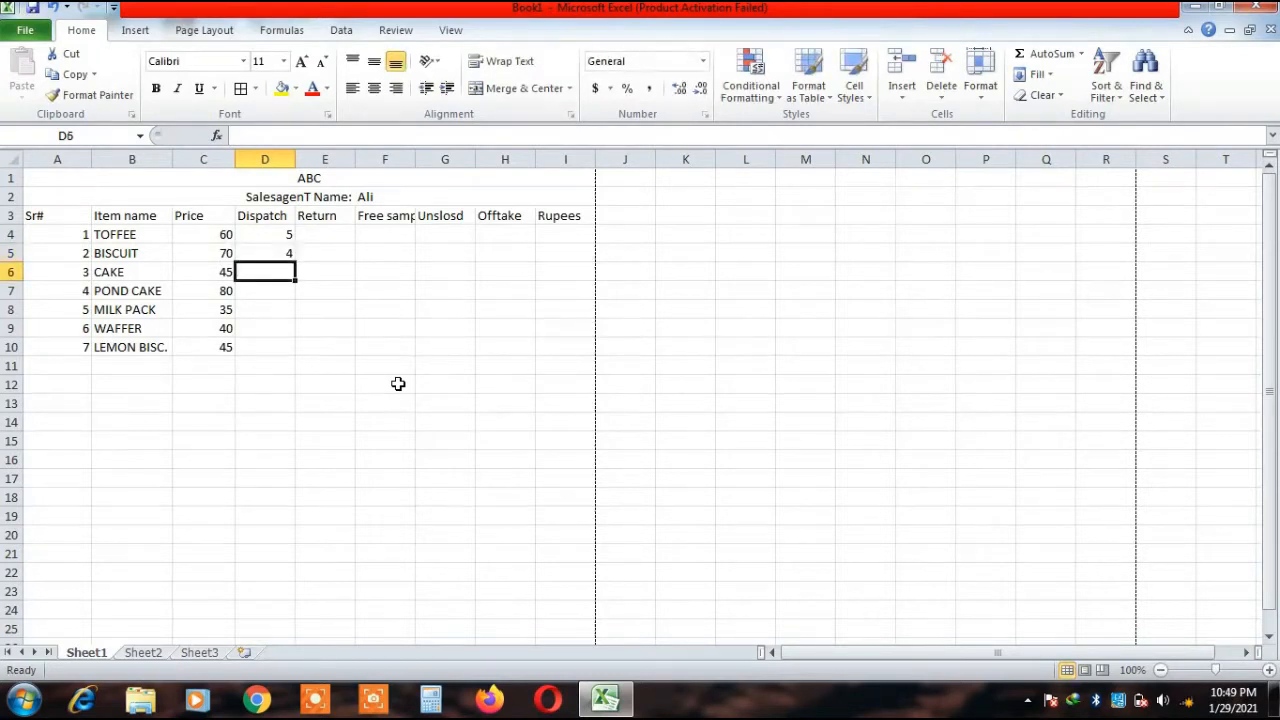
{"action": "type", "text": "6"}
{"action": "key", "text": "Return"}
Enter the dispatch quantities 7, 3, 4 and 2 in D7 through D10 for POND CAKE to LEMON BISC.
{"action": "type", "text": "7"}
{"action": "key", "text": "Return"}
{"action": "type", "text": "3"}
{"action": "key", "text": "Return"}
{"action": "type", "text": "4"}
{"action": "key", "text": "Return"}
{"action": "type", "text": "2"}
{"action": "key", "text": "Return"}
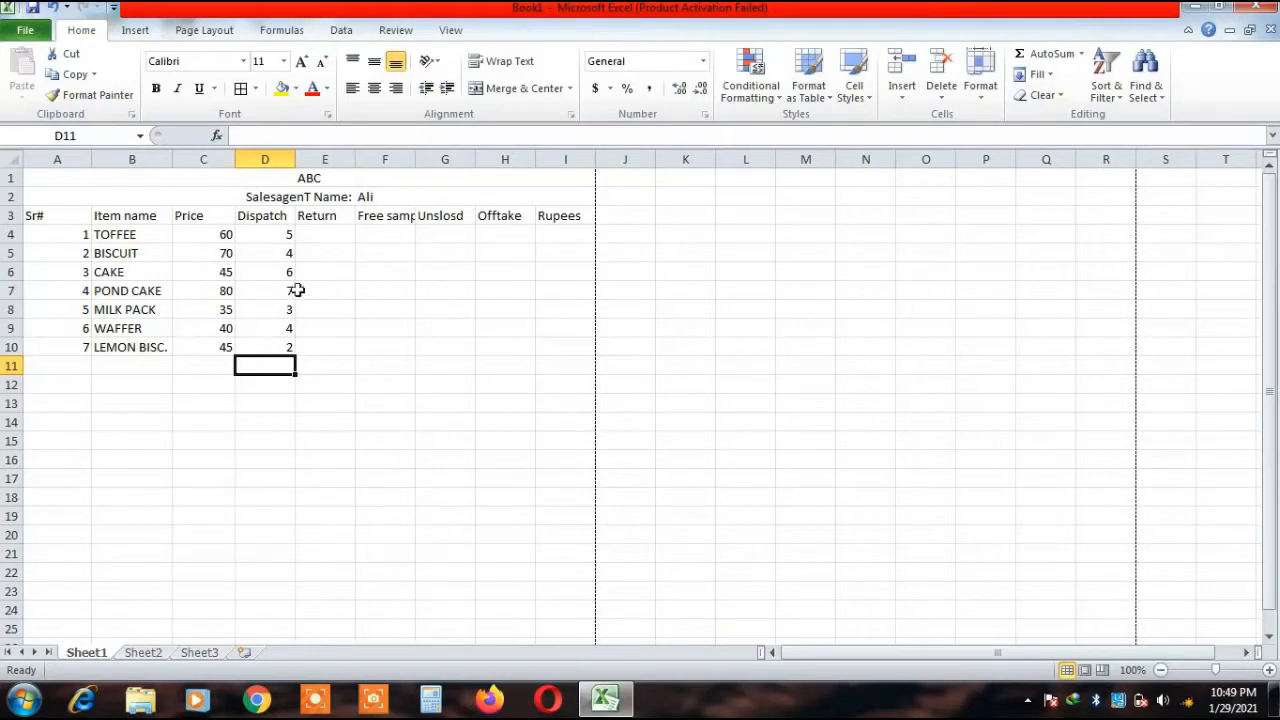
Enter the return quantities 2, 2, 1 and 2 in E4 through E7 for TOFFEE to POND CAKE.
{"action": "left_click", "coordinate": [264, 236]}
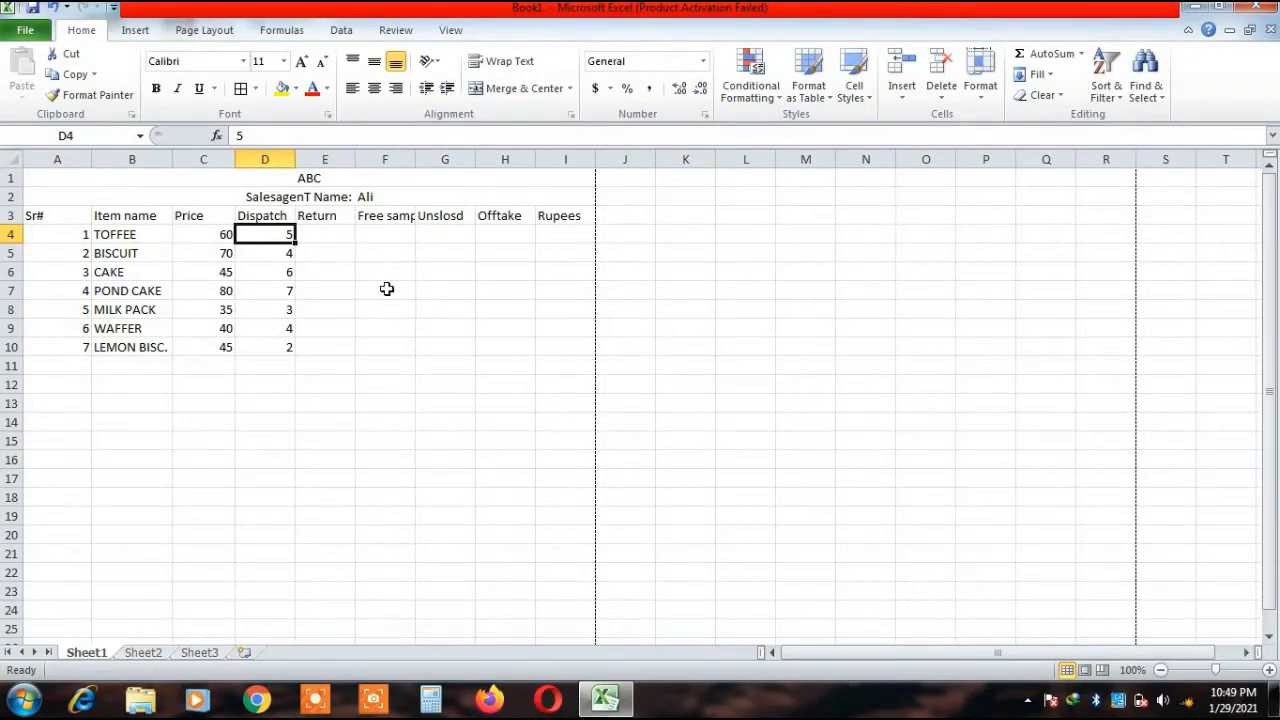
{"action": "left_click", "coordinate": [330, 235]}
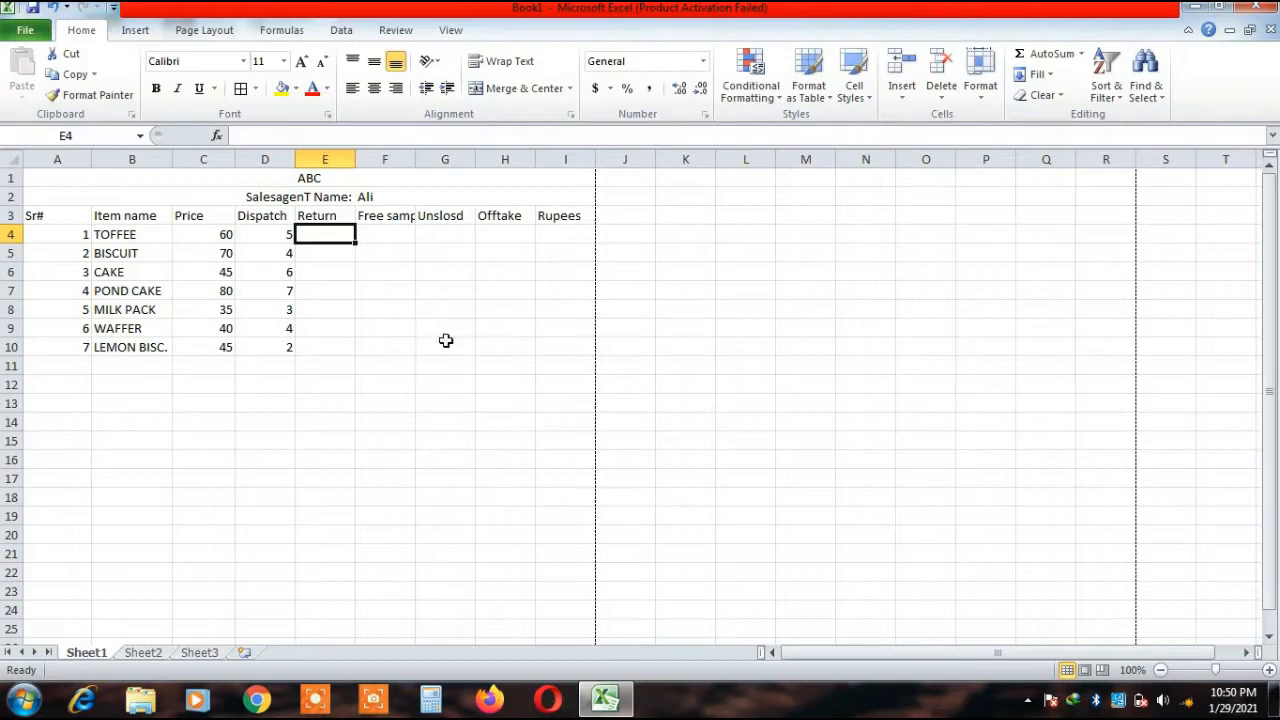
{"action": "type", "text": "2"}
{"action": "key", "text": "Return"}
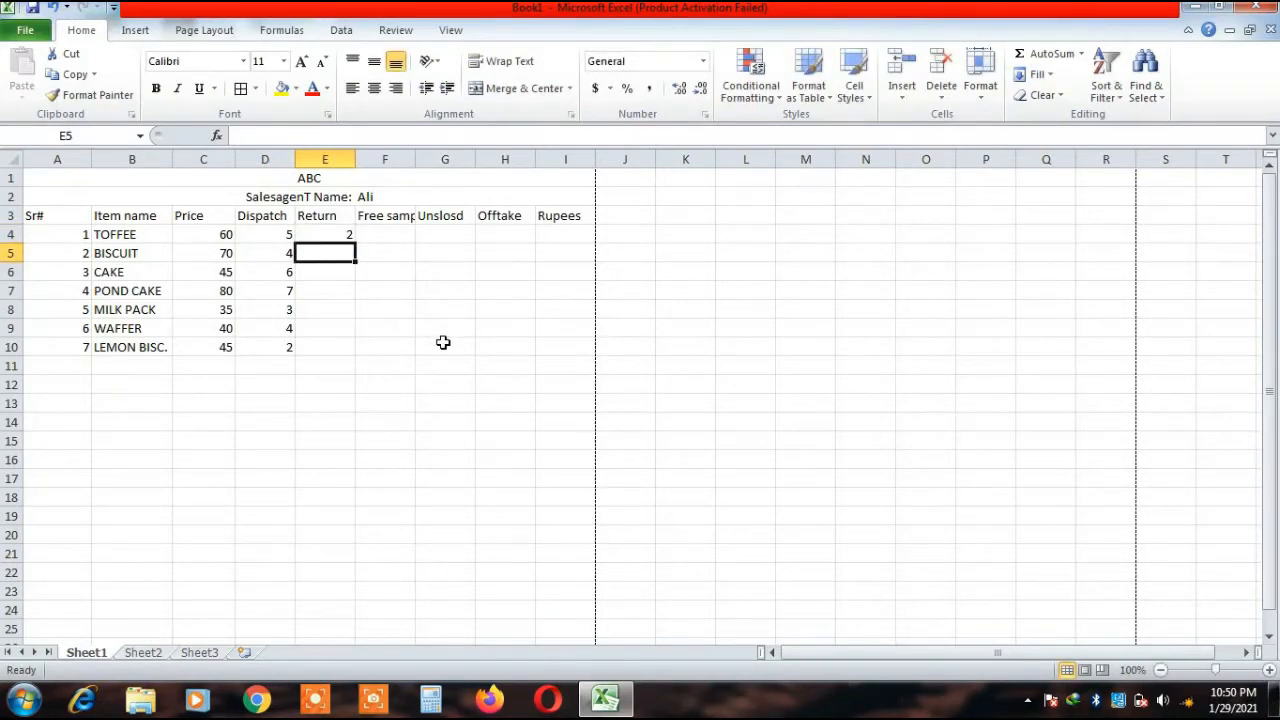
{"action": "type", "text": "2"}
{"action": "key", "text": "Return"}
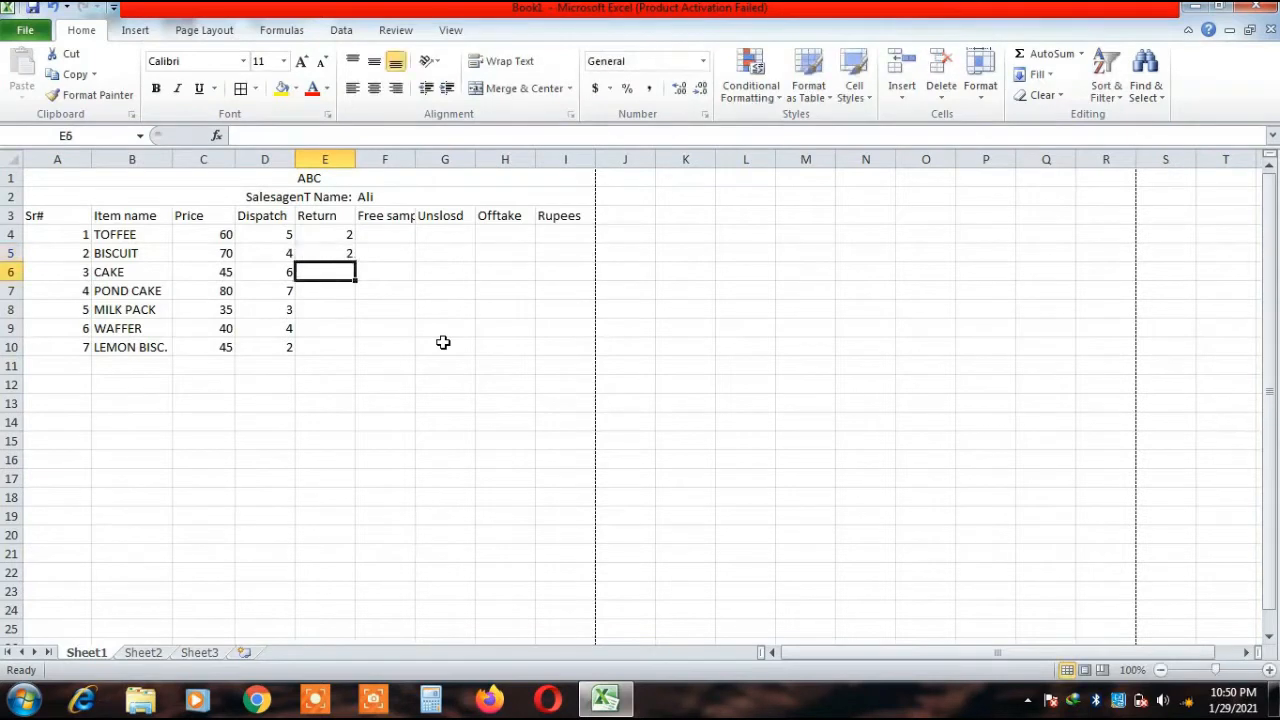
{"action": "type", "text": "1"}
{"action": "key", "text": "Return"}
{"action": "type", "text": "2"}
{"action": "key", "text": "Return"}
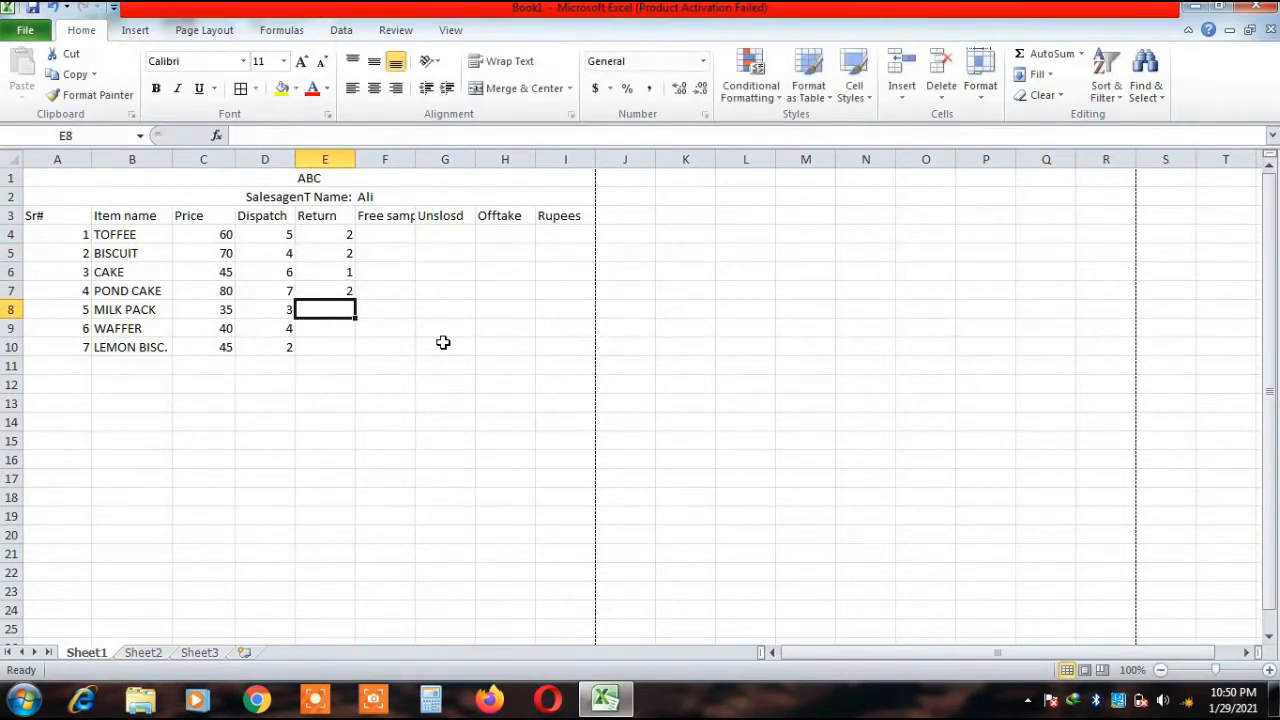
Enter the return quantities 1, 2 and 1 in E8 through E10 for MILK PACK, WAFFER and LEMON BISC.
{"action": "type", "text": "1"}
{"action": "key", "text": "Return"}
{"action": "type", "text": "2"}
{"action": "key", "text": "Return"}
{"action": "type", "text": "1"}
{"action": "key", "text": "Return"}
Enter 1 as the free sample quantity in each cell from F4 to F9, leaving the LEMON BISC. row blank.
{"action": "key", "text": "Up"}
{"action": "key", "text": "Up"}
{"action": "key", "text": "Up"}
{"action": "key", "text": "Up"}
{"action": "key", "text": "Up"}
{"action": "key", "text": "Up"}
{"action": "key", "text": "Up"}
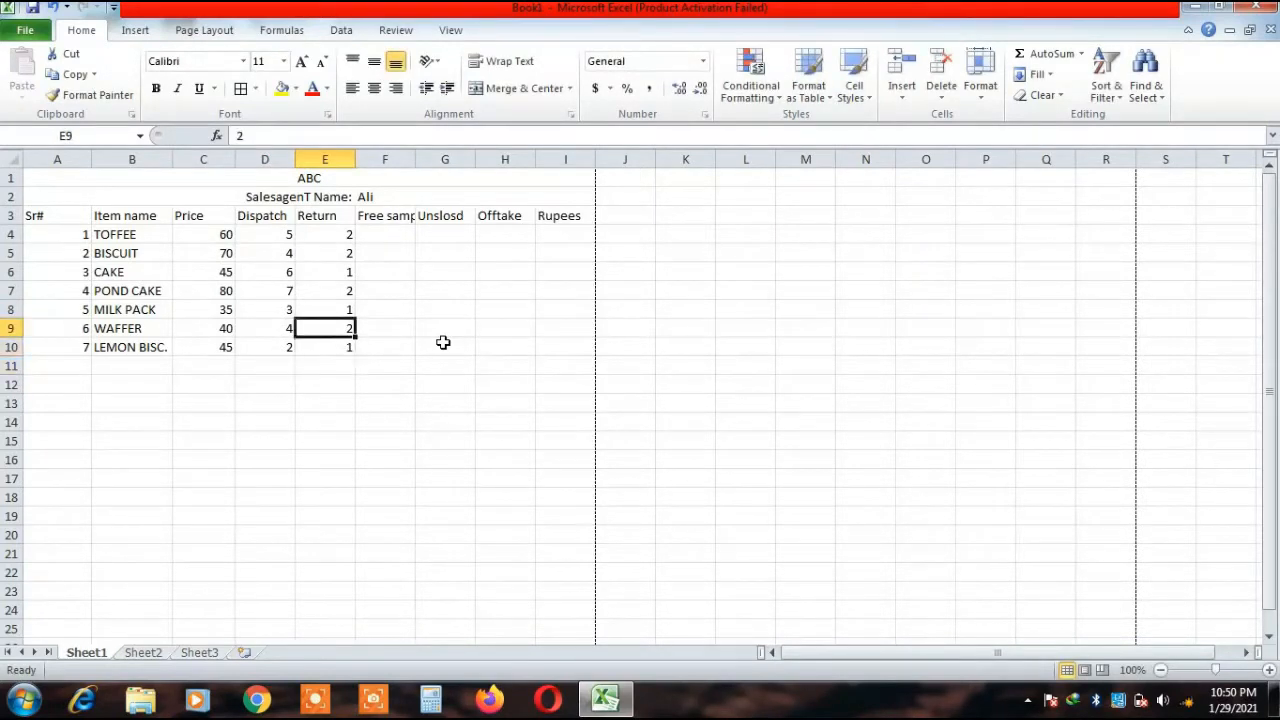
{"action": "key", "text": "Right"}
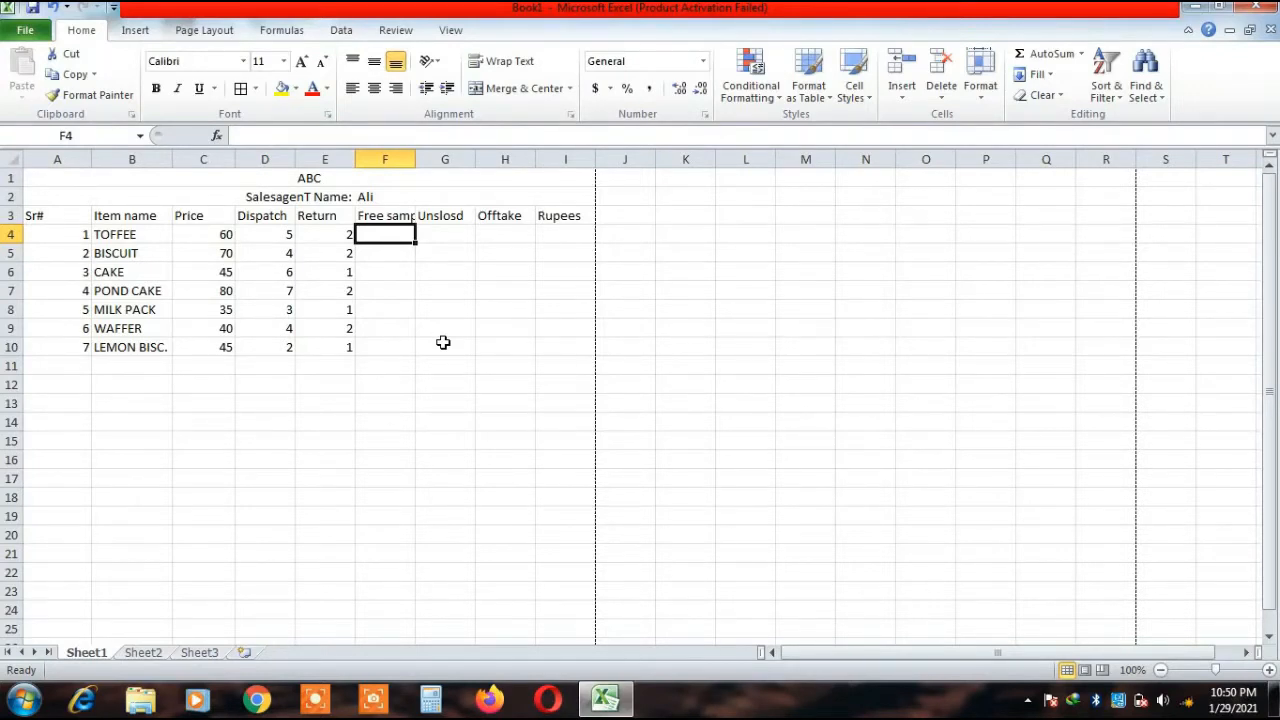
{"action": "type", "text": "1"}
{"action": "key", "text": "Return"}
{"action": "type", "text": "1"}
{"action": "key", "text": "Return"}
{"action": "type", "text": "1"}
{"action": "key", "text": "Return"}
{"action": "type", "text": "1"}
{"action": "key", "text": "Return"}
{"action": "type", "text": "1"}
{"action": "key", "text": "Return"}
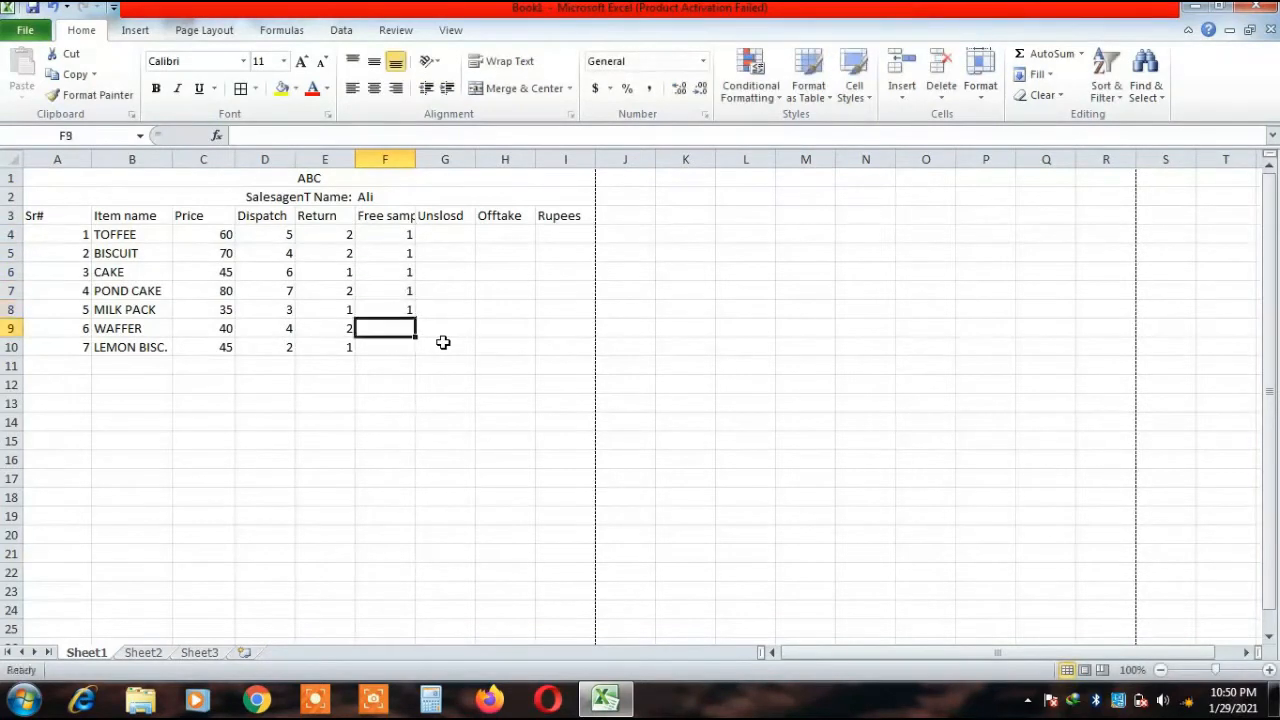
{"action": "type", "text": "1"}
{"action": "key", "text": "Return"}
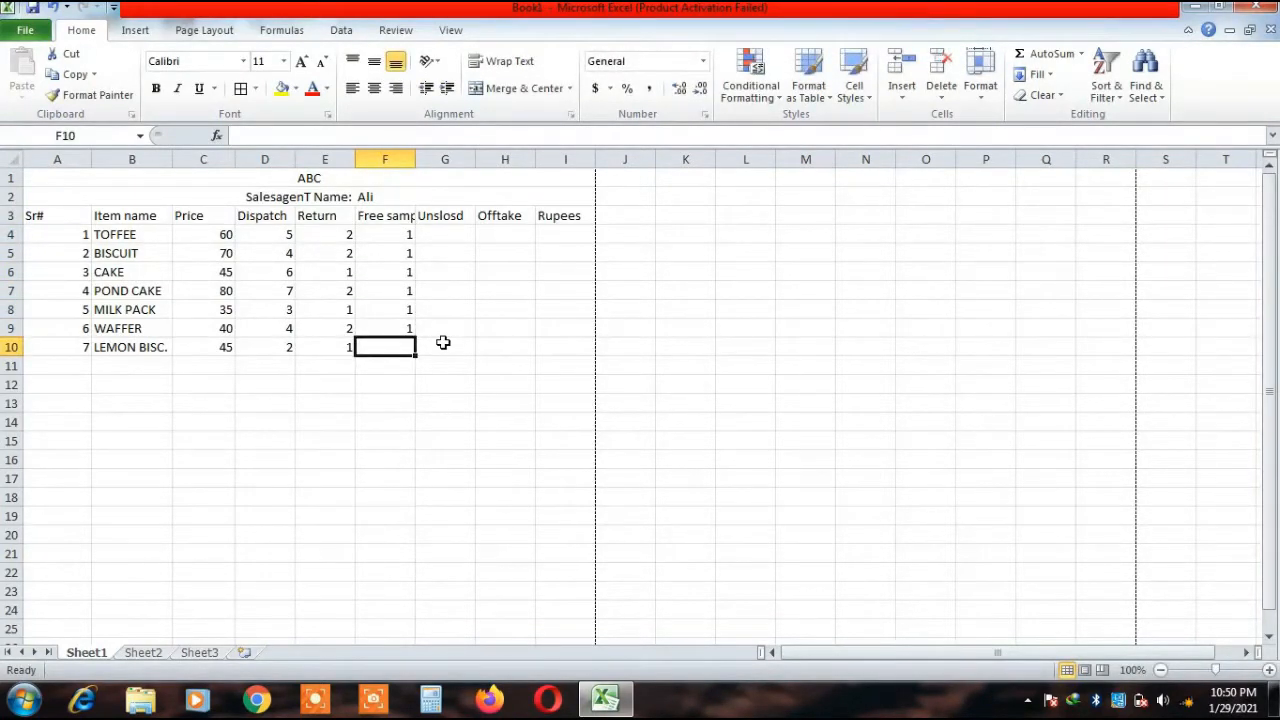
Enter 1 as the unsold quantity for POND CAKE in G7, leaving G4 and G5 blank.
{"action": "key", "text": "Up"}
{"action": "key", "text": "Up"}
{"action": "key", "text": "Up"}
{"action": "key", "text": "Up"}
{"action": "key", "text": "Up"}
{"action": "key", "text": "Up"}
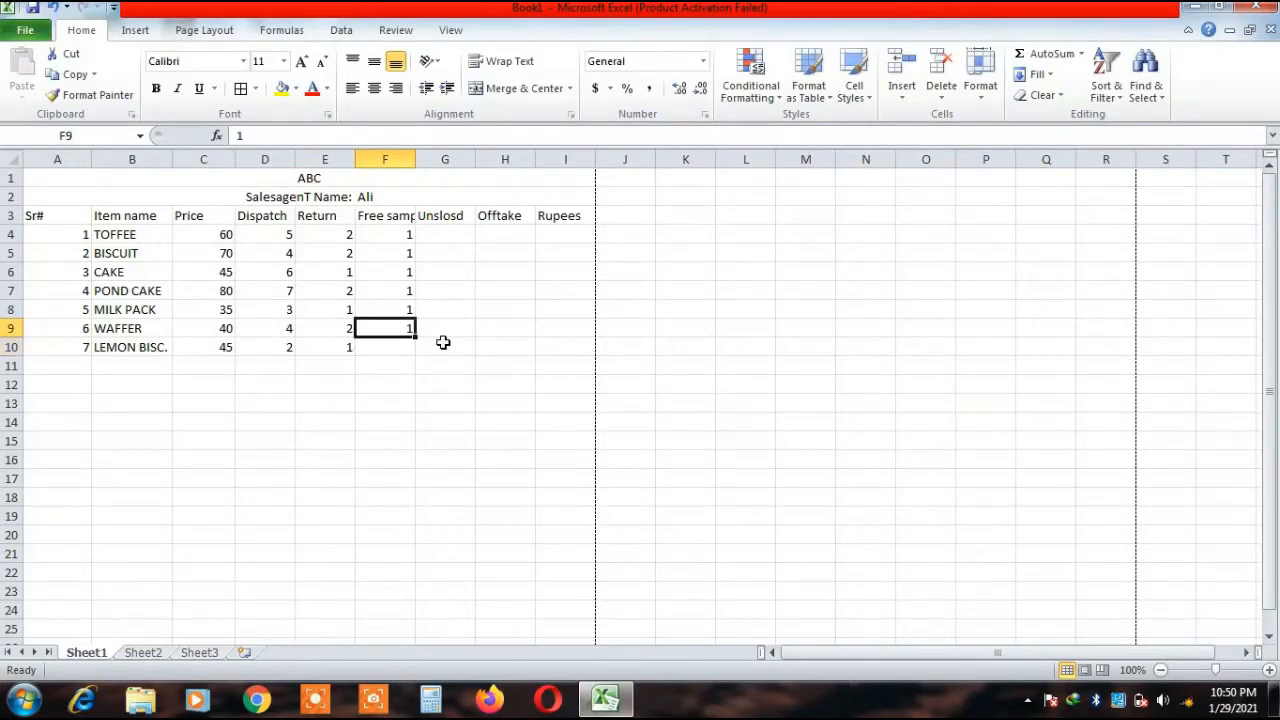
{"action": "key", "text": "Right"}
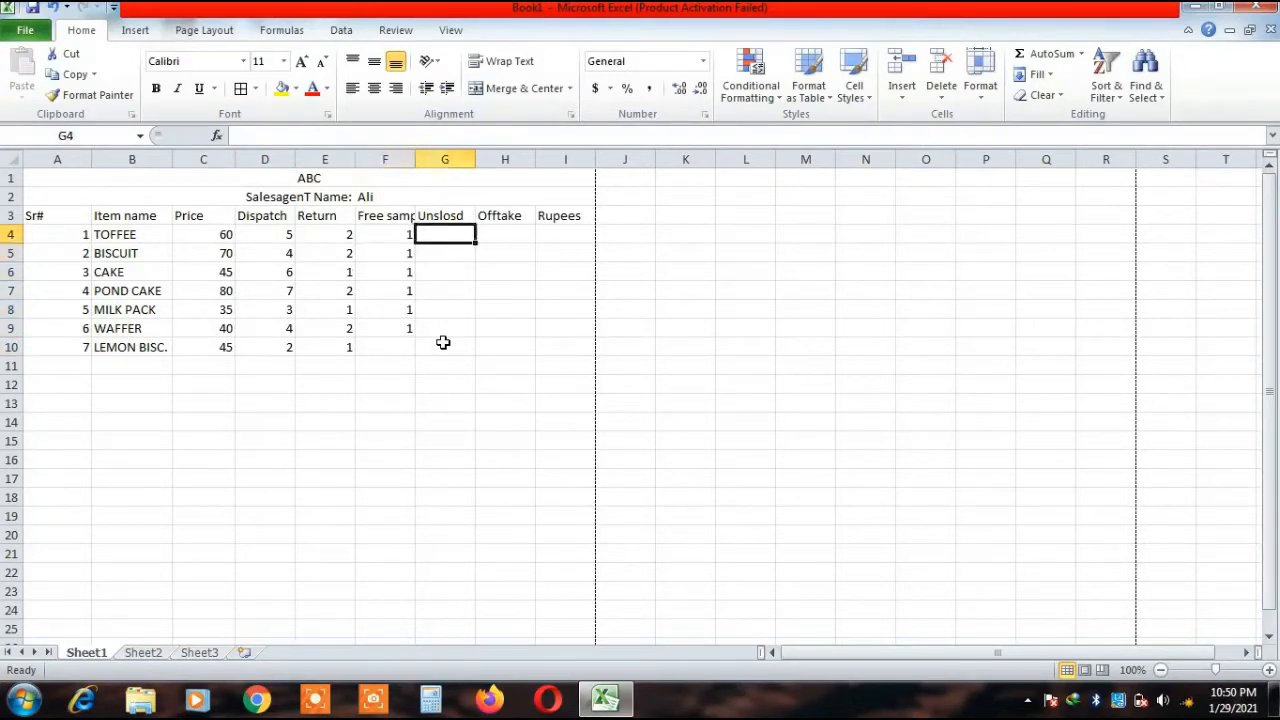
{"action": "key", "text": "Down"}
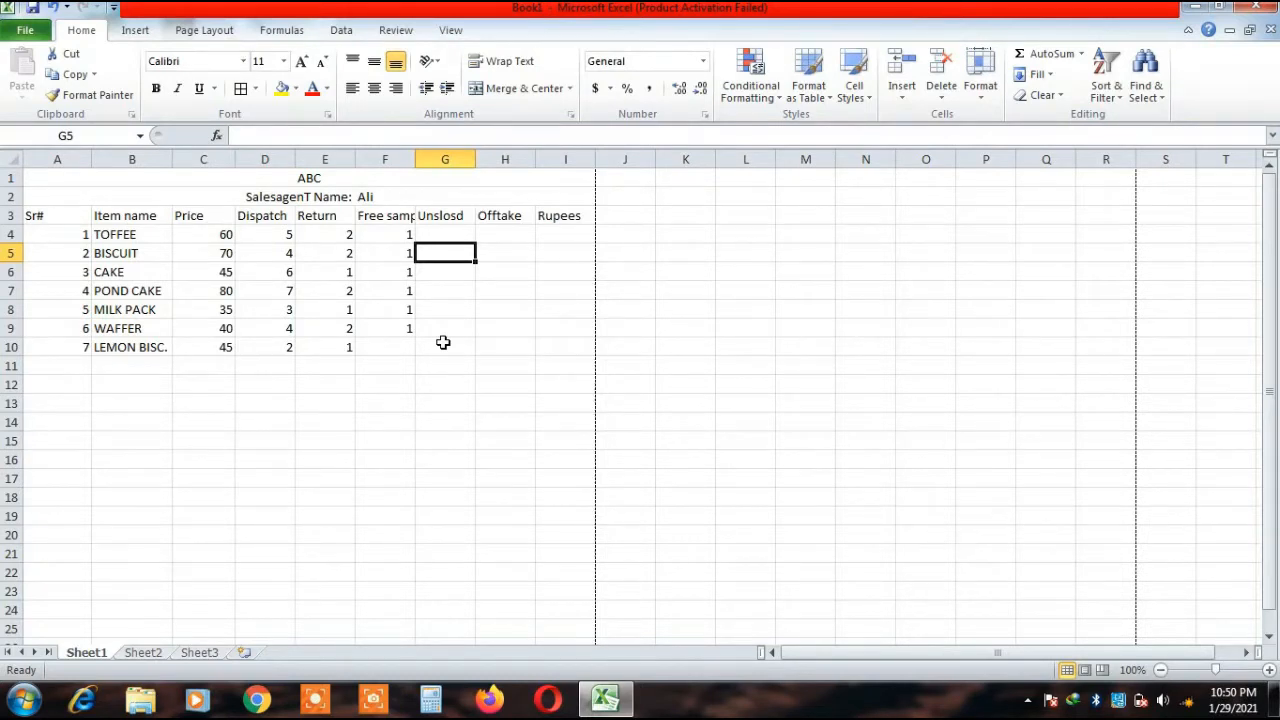
{"action": "key", "text": "Down"}
{"action": "key", "text": "Down"}
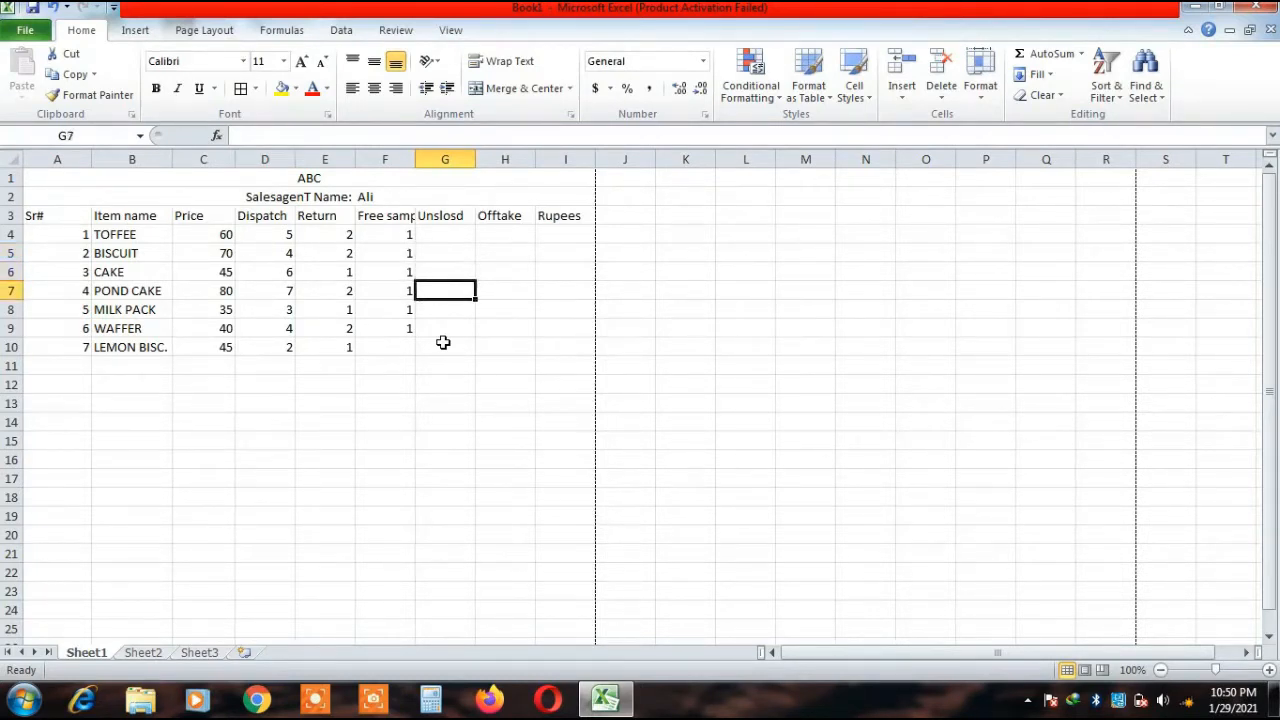
{"action": "type", "text": "1"}
{"action": "key", "text": "Return"}
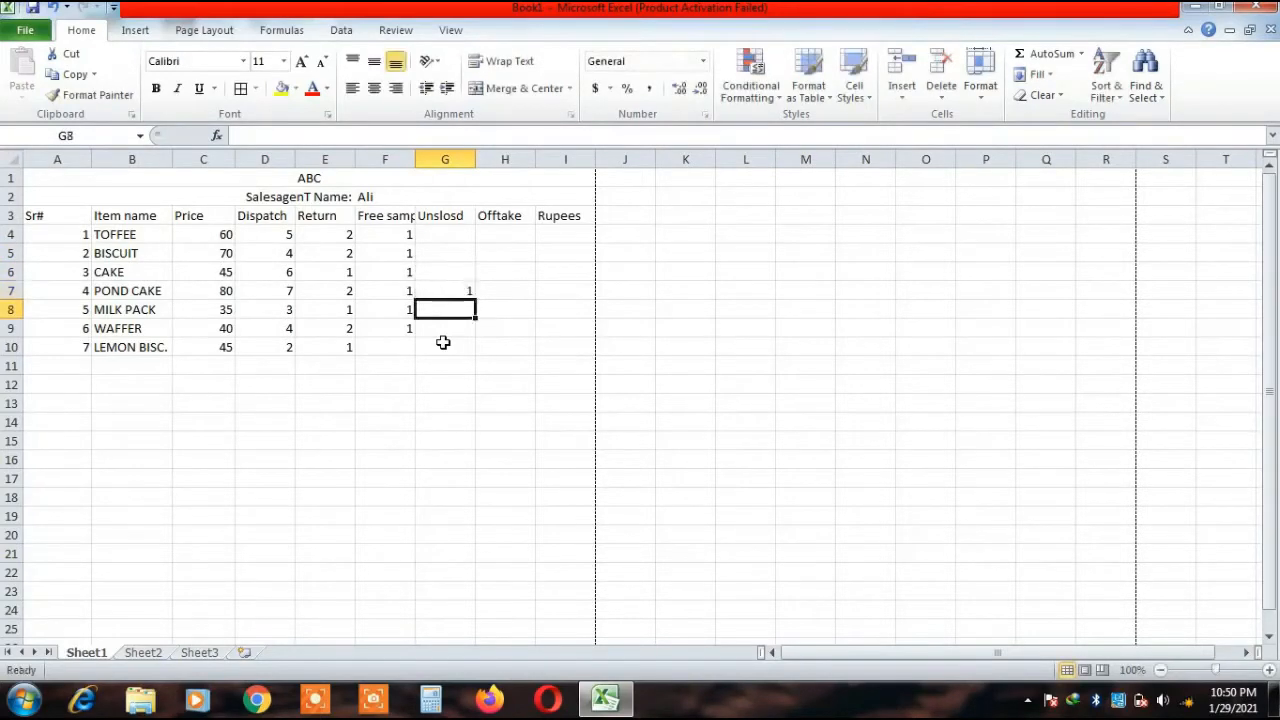
Enter 1 as the unsold quantity for CAKE in G6.
{"action": "key", "text": "Up"}
{"action": "key", "text": "Up"}
{"action": "type", "text": "1"}
{"action": "key", "text": "Return"}
{"action": "key", "text": "Up"}
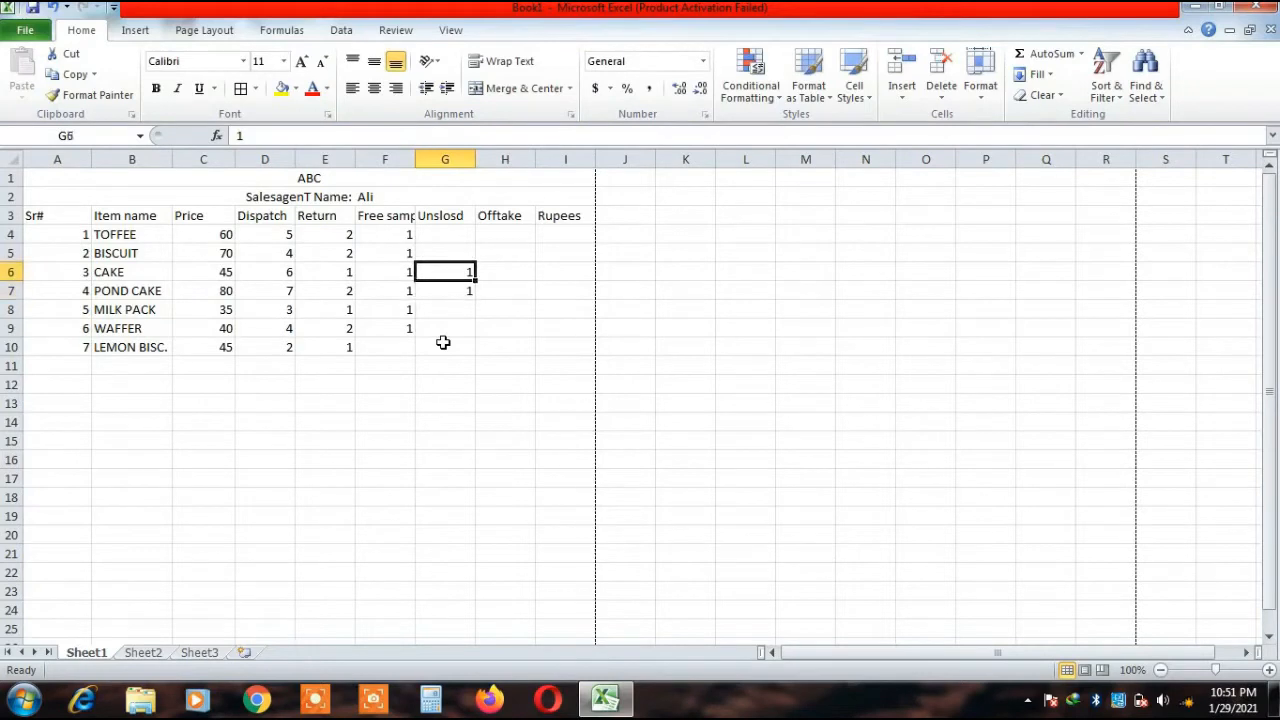
{"action": "key", "text": "Left"}
{"action": "key", "text": "Left"}
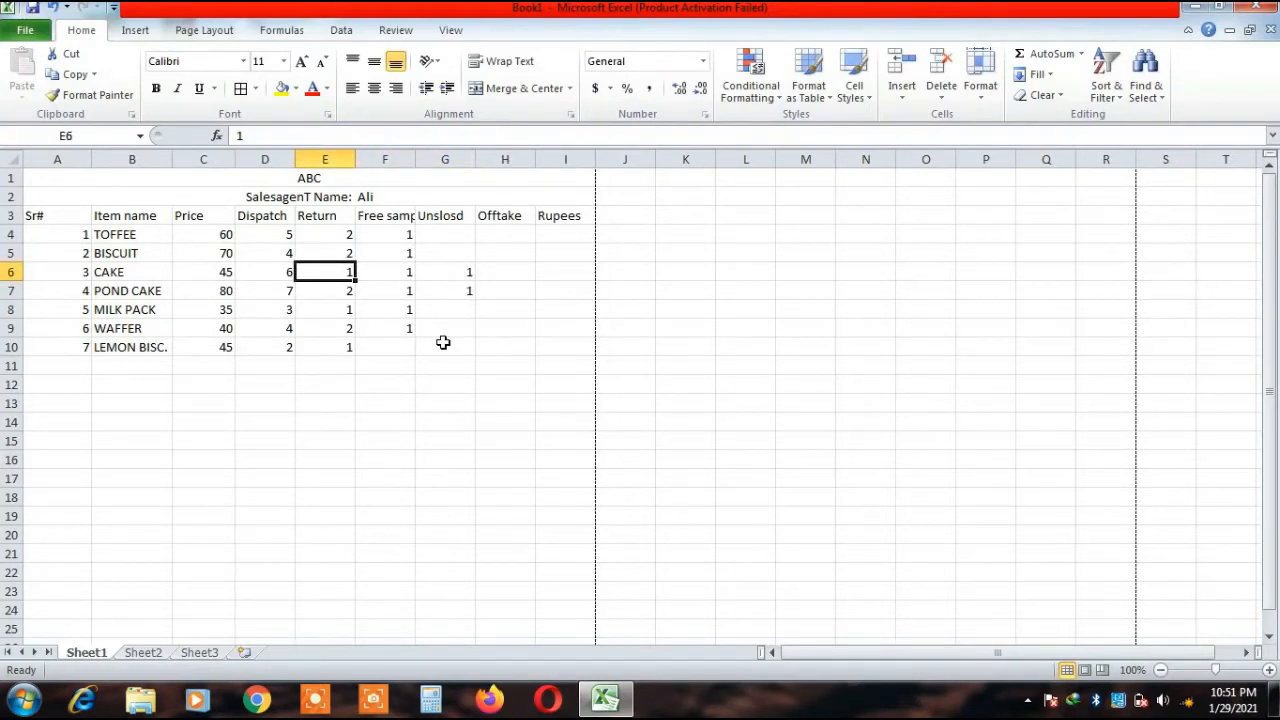
{"action": "key", "text": "Right"}
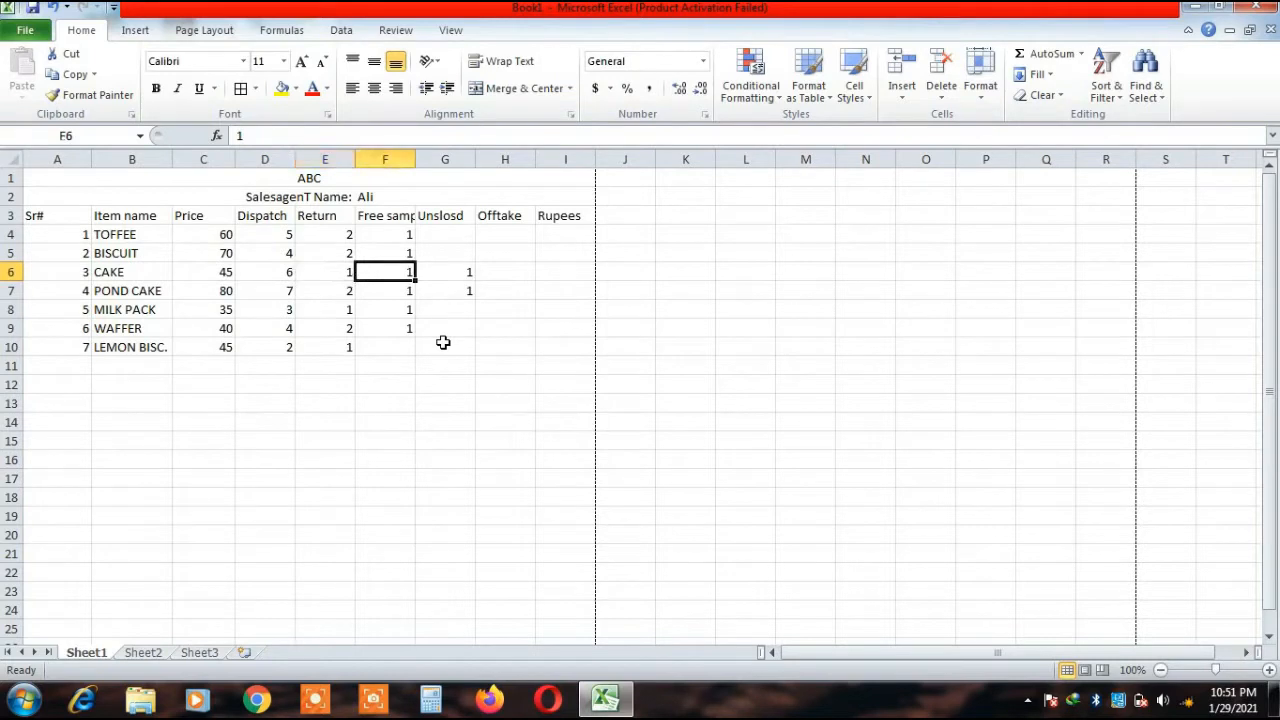
{"action": "key", "text": "Right"}
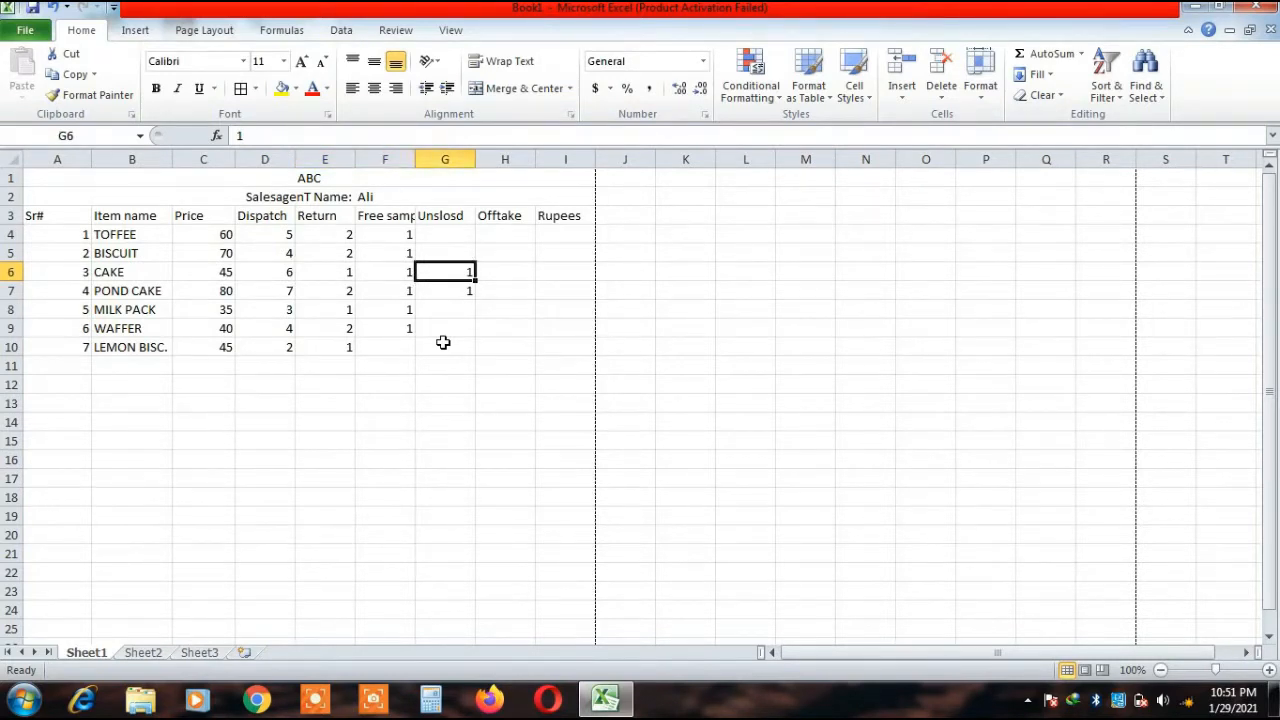
Calculate the TOFFEE offtake in H4 with =D4-E4-F4-G4 and fill the formula down to H10.
{"action": "key", "text": "Right"}
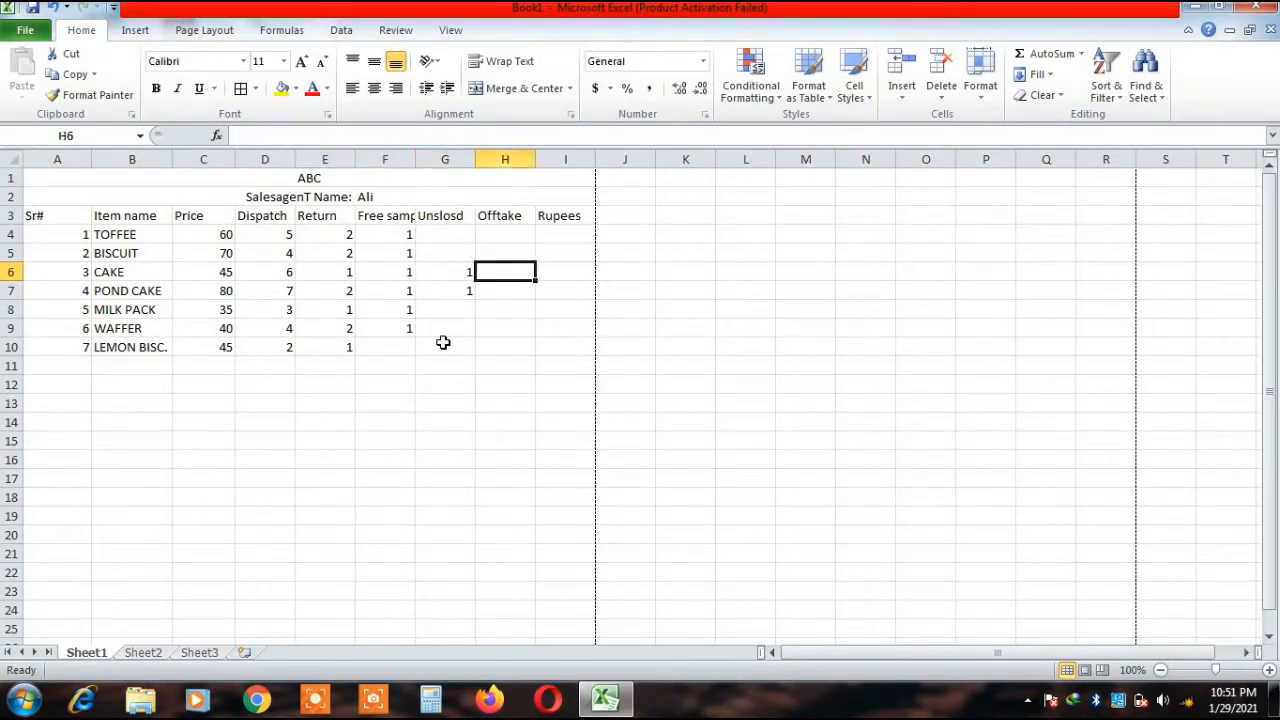
{"action": "key", "text": "Up"}
{"action": "key", "text": "Up"}
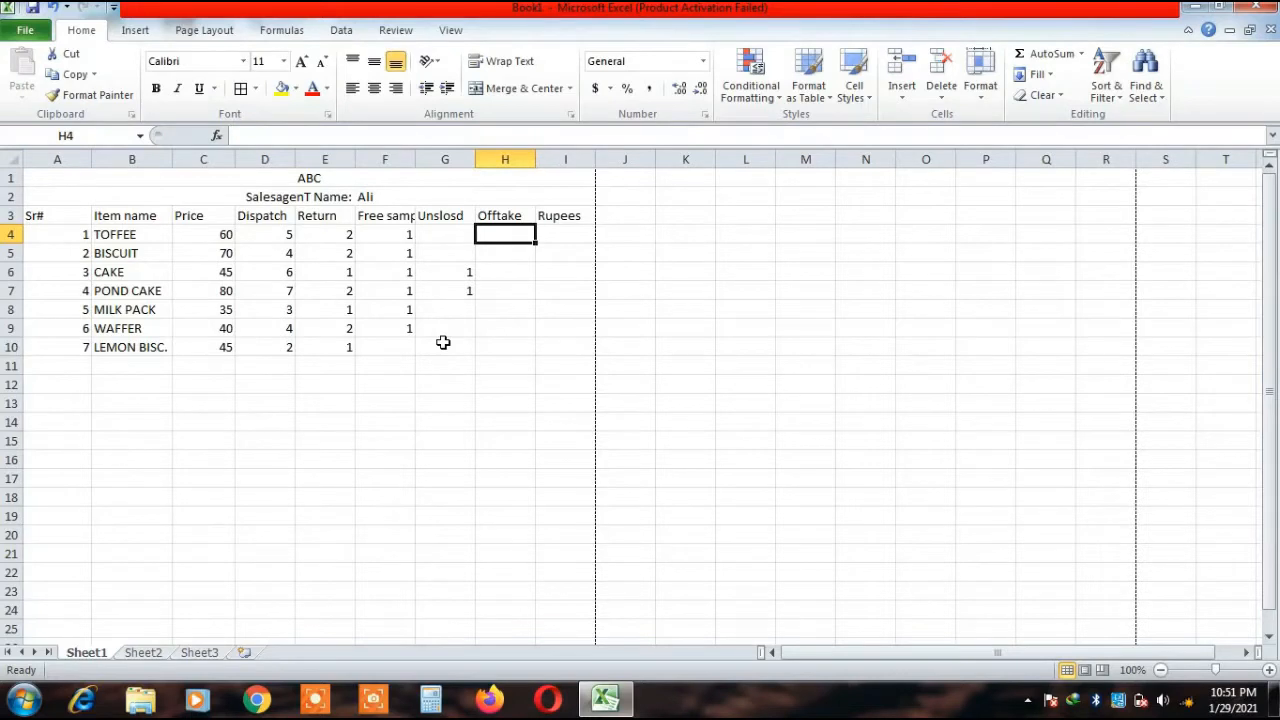
{"action": "type", "text": "="}
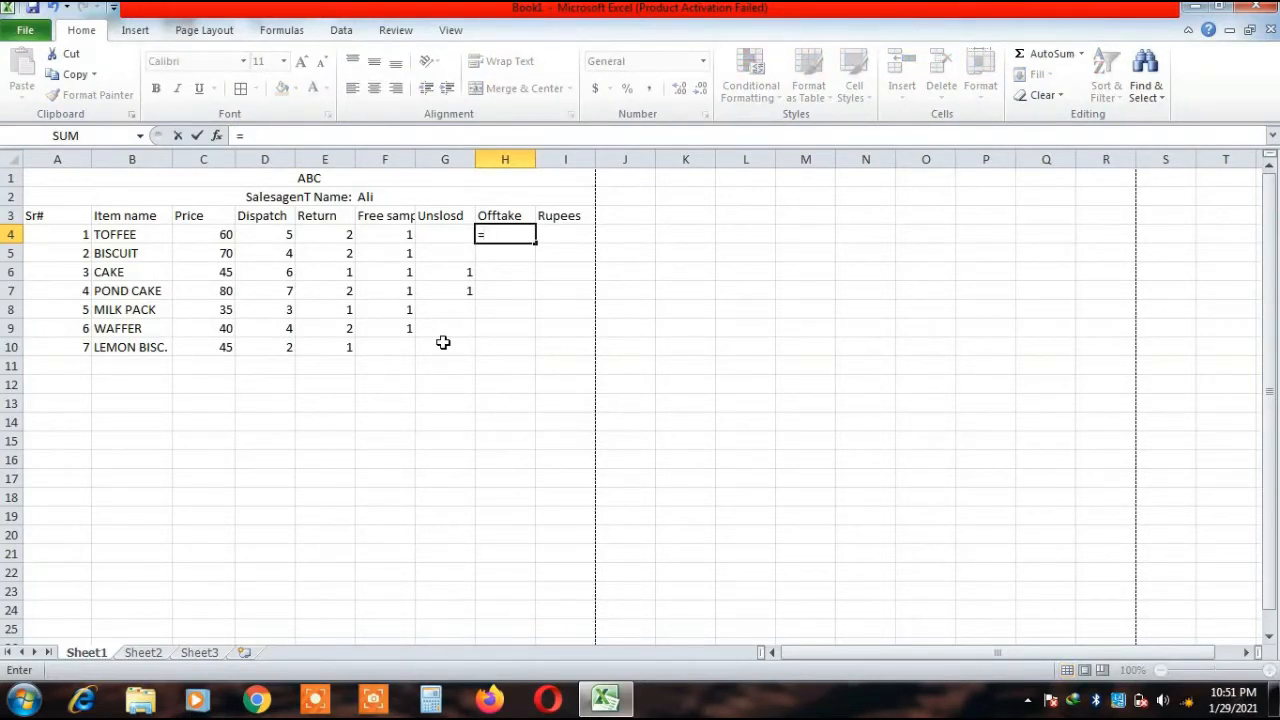
{"action": "left_click", "coordinate": [268, 236]}
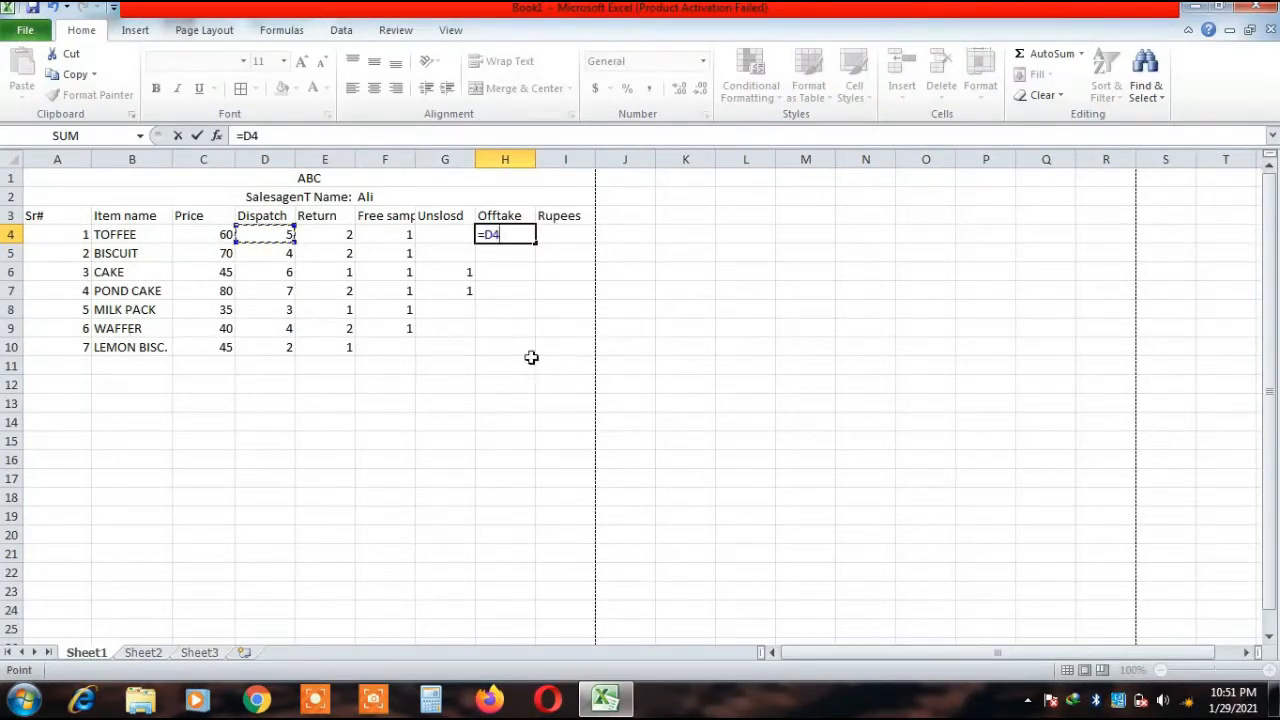
{"action": "type", "text": "-"}
{"action": "left_click", "coordinate": [337, 236]}
{"action": "type", "text": "-"}
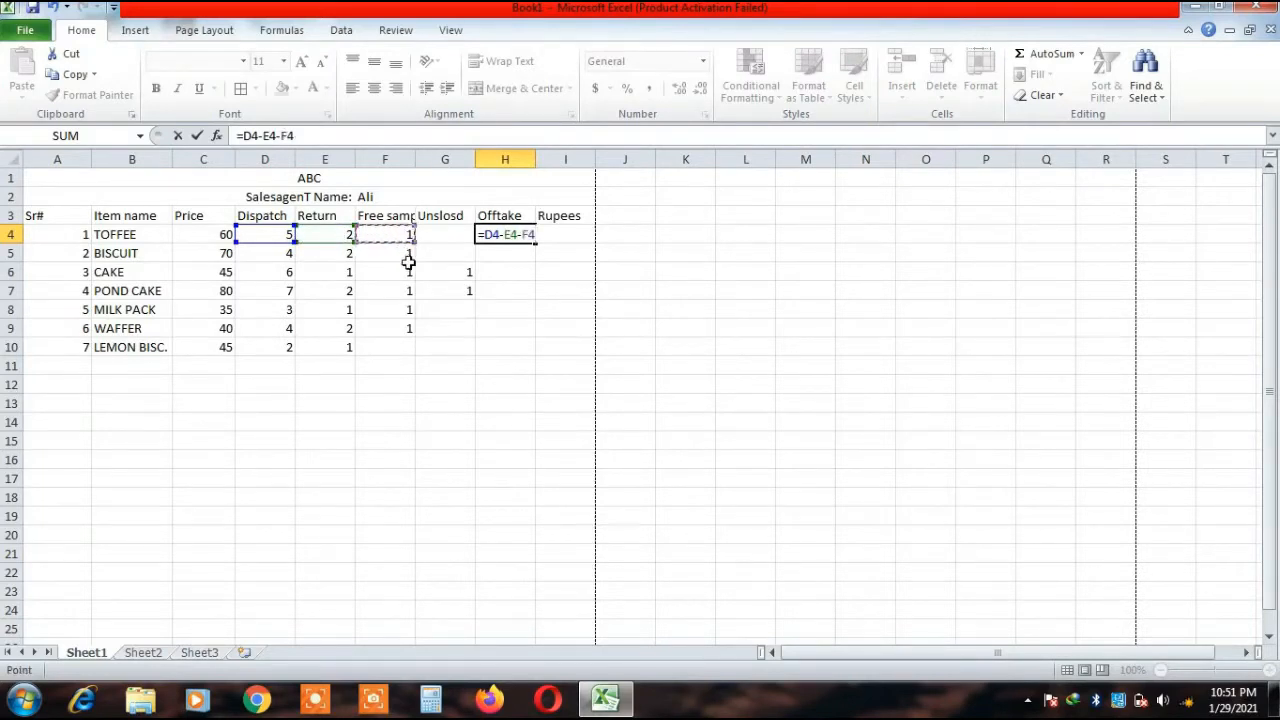
{"action": "type", "text": "-"}
{"action": "left_click", "coordinate": [438, 232]}
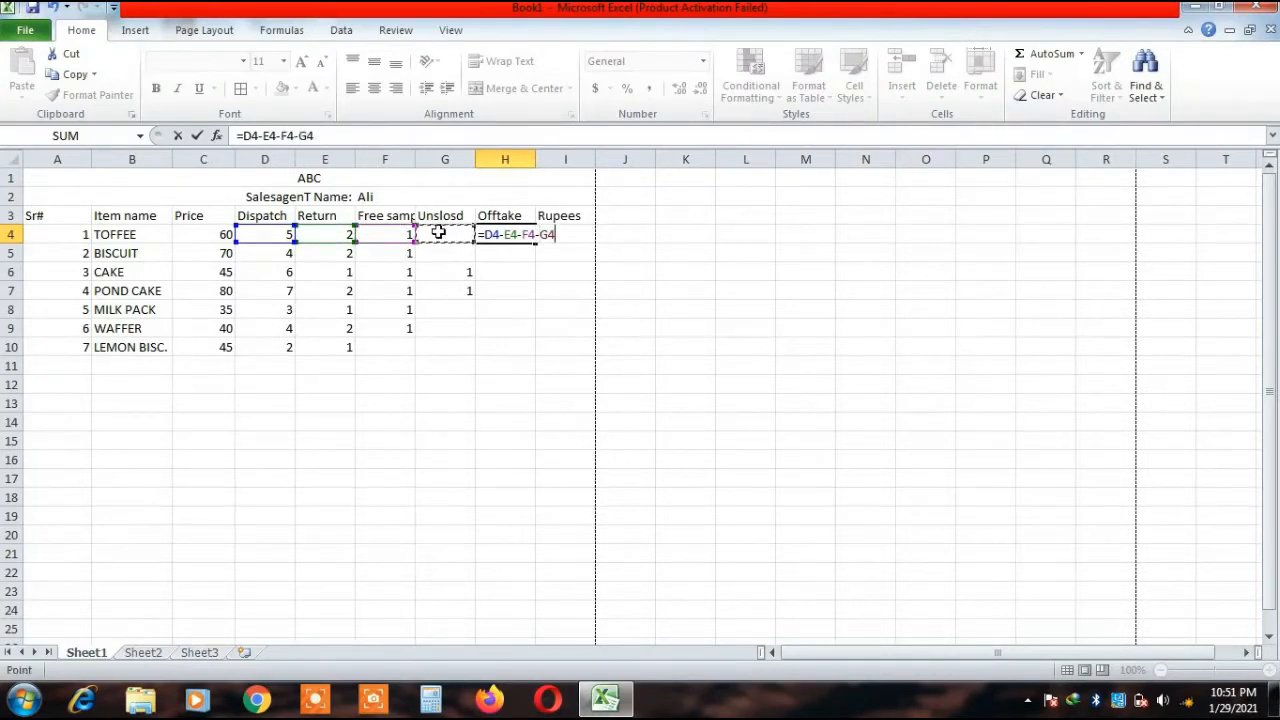
{"action": "key", "text": "Return"}
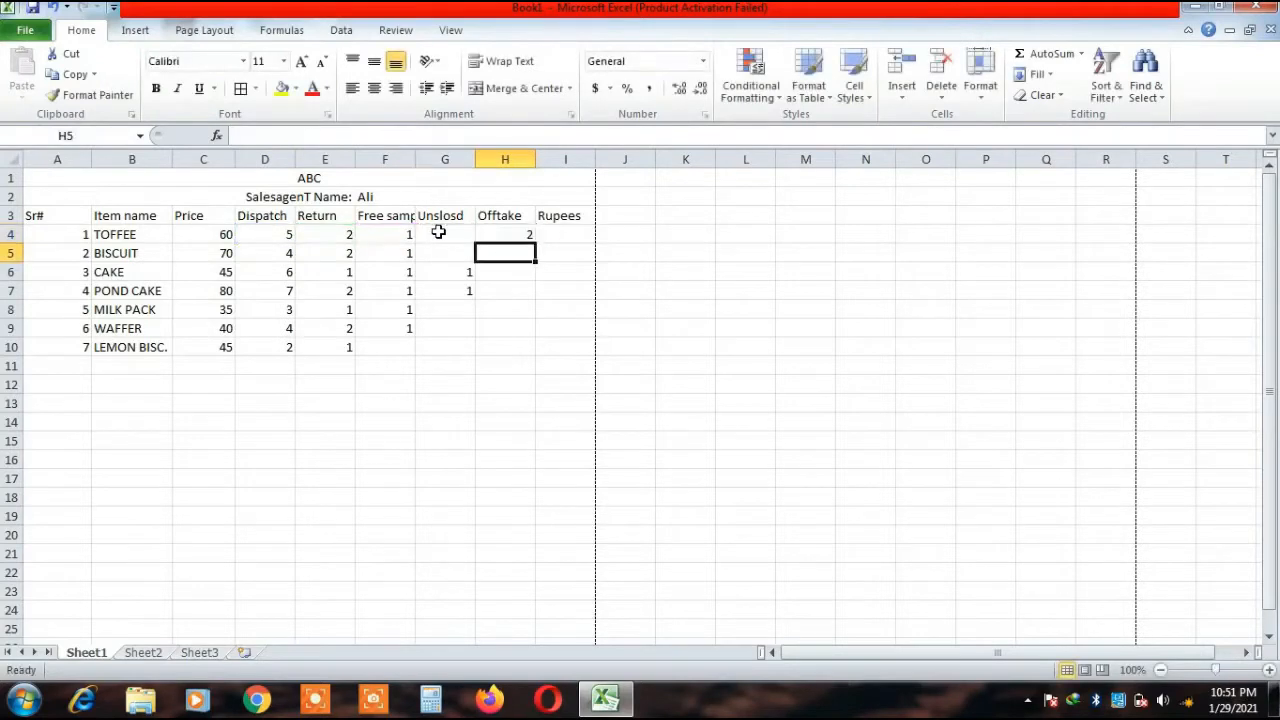
{"action": "left_click", "coordinate": [493, 231]}
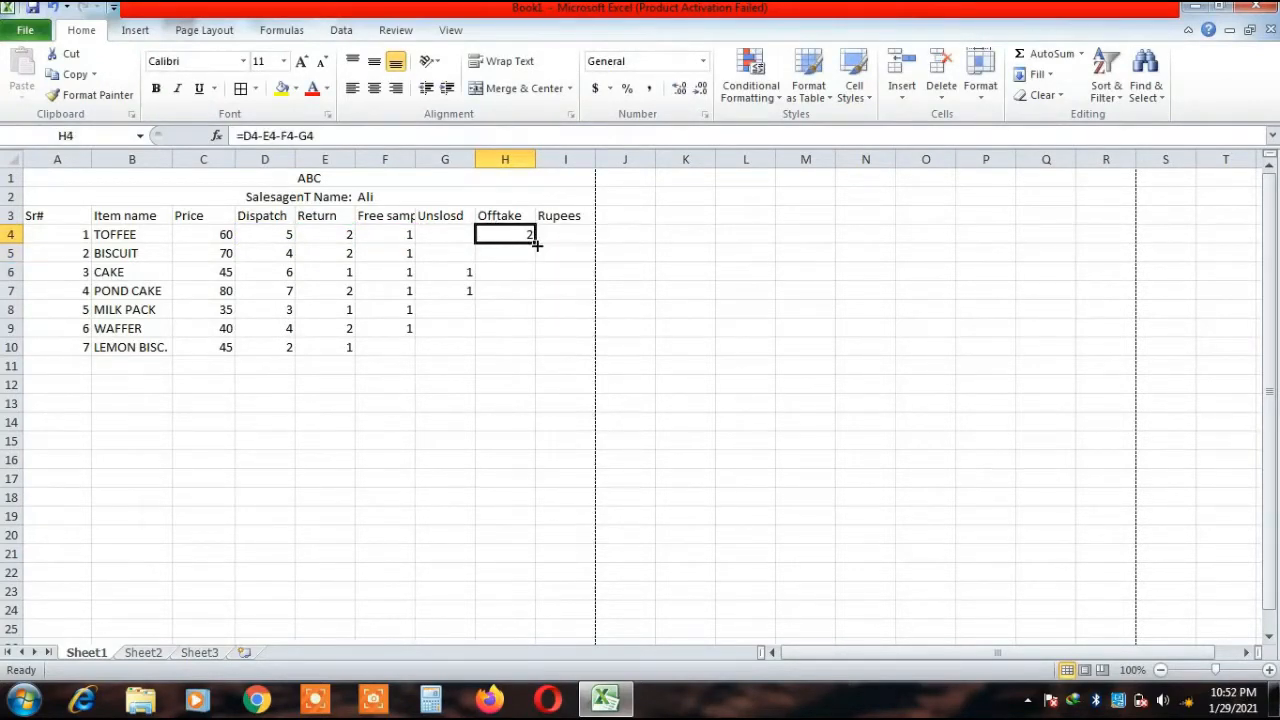
{"action": "left_click_drag", "start_coordinate": [537, 243], "coordinate": [535, 359]}
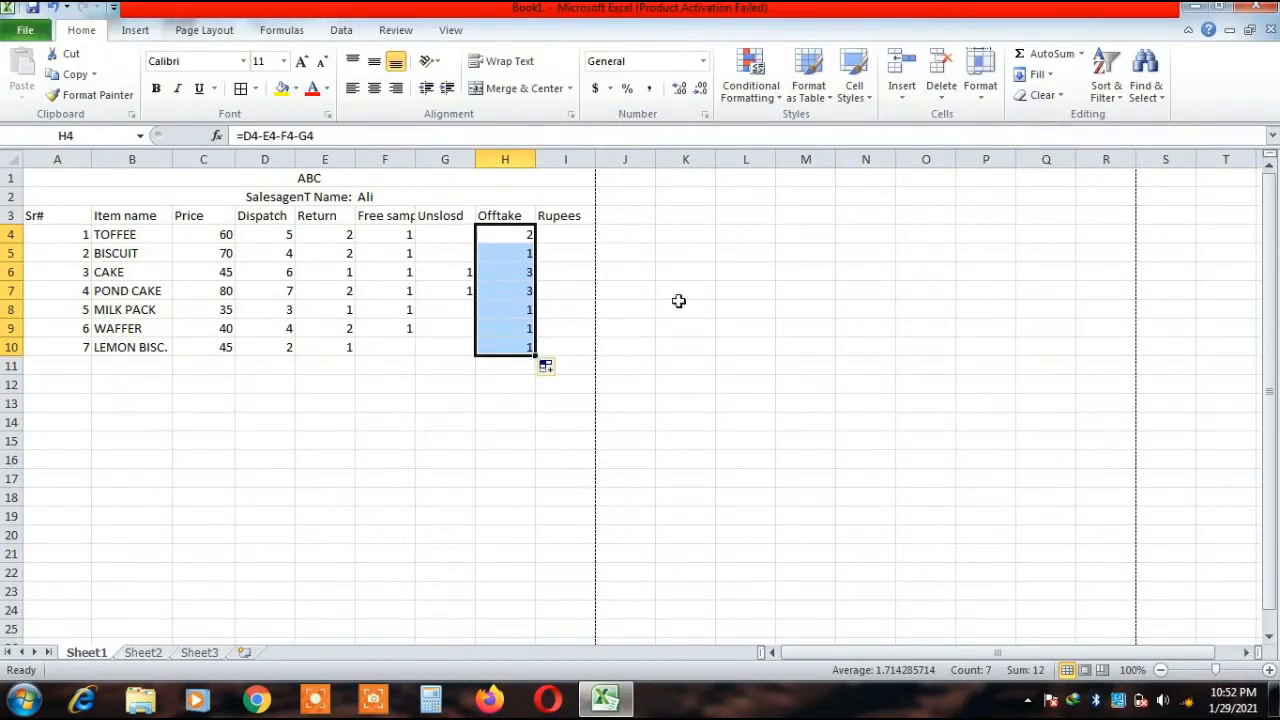
Calculate the TOFFEE rupees amount in I4 with =C4*H4 and fill the formula down to I10.
{"action": "left_click", "coordinate": [560, 238]}
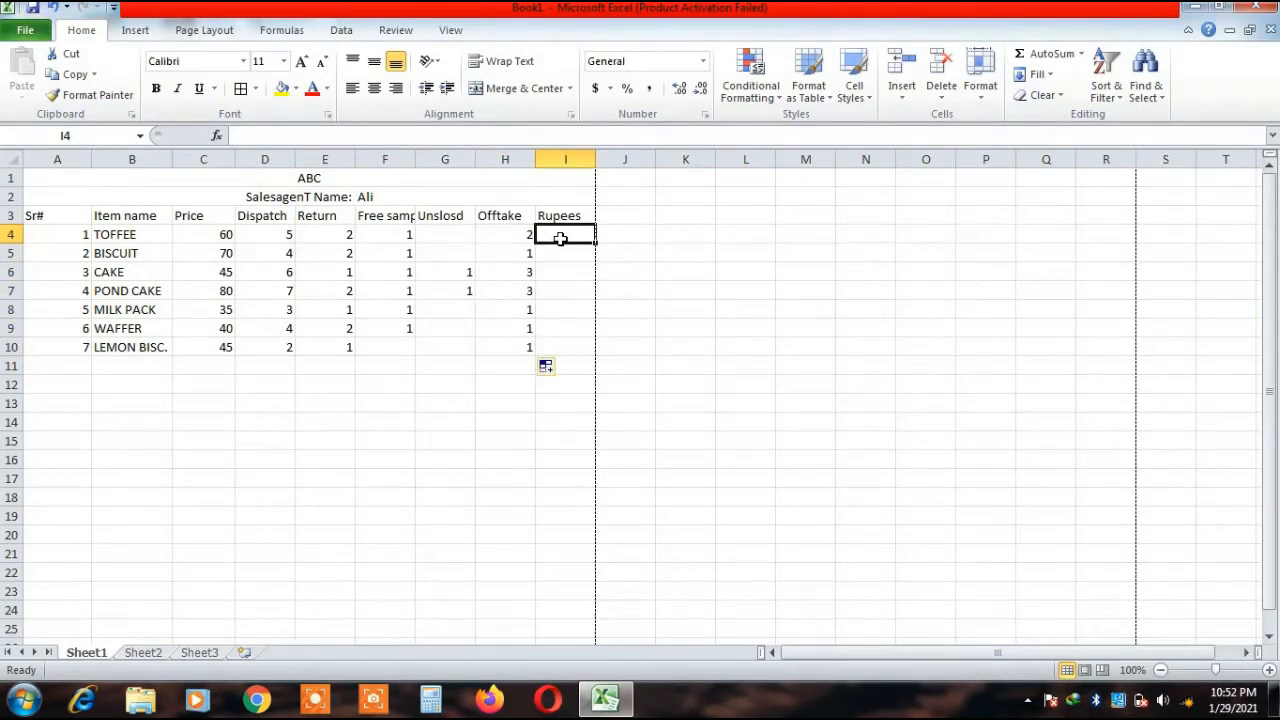
{"action": "type", "text": "="}
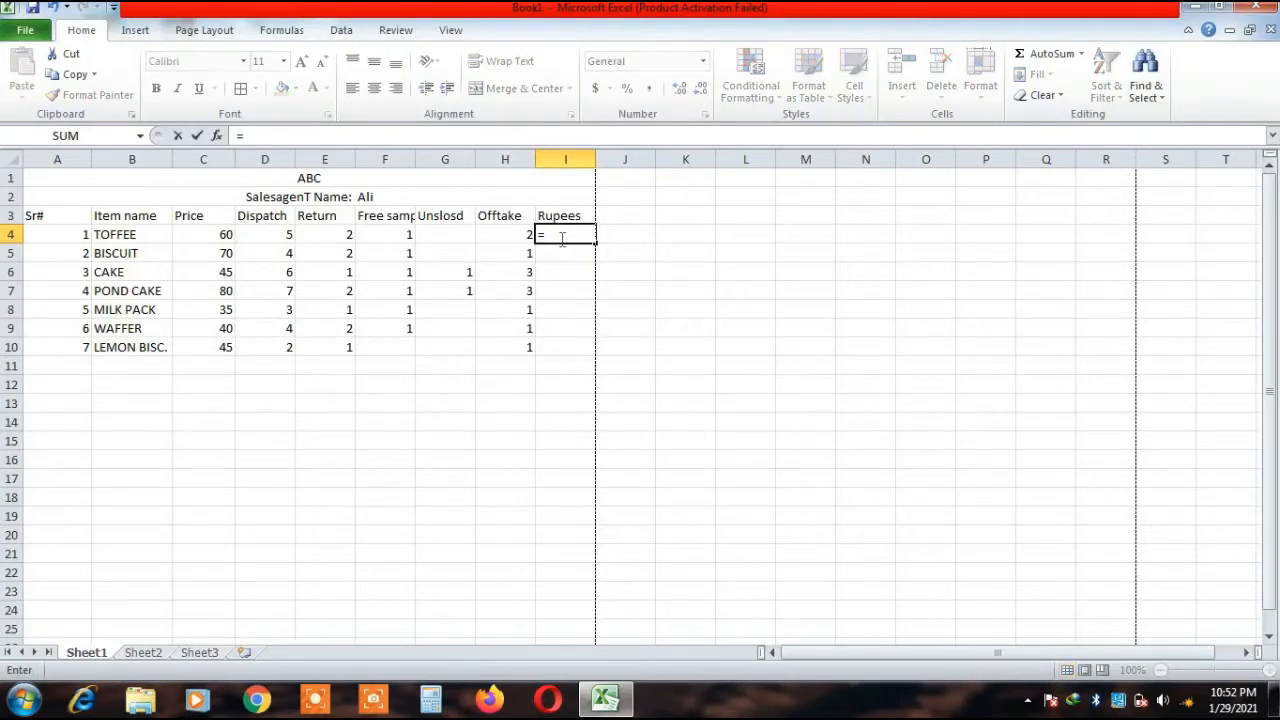
{"action": "left_click", "coordinate": [201, 238]}
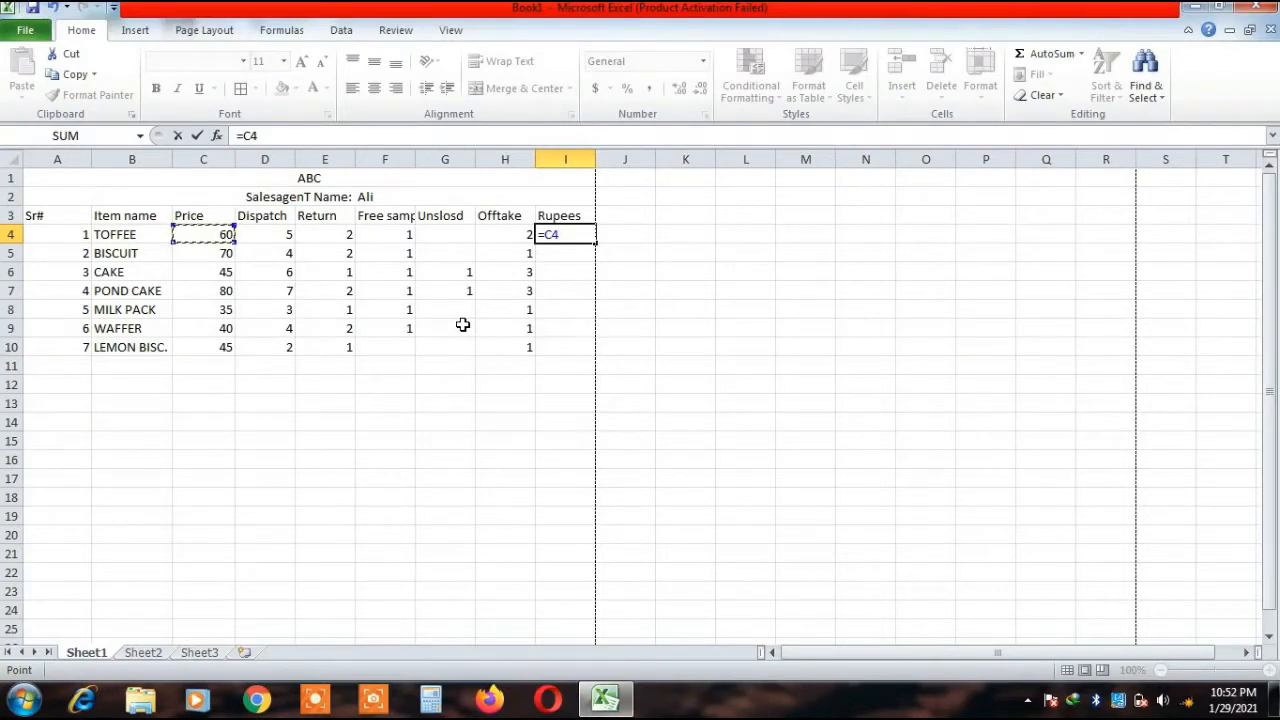
{"action": "type", "text": "*"}
{"action": "left_click", "coordinate": [494, 236]}
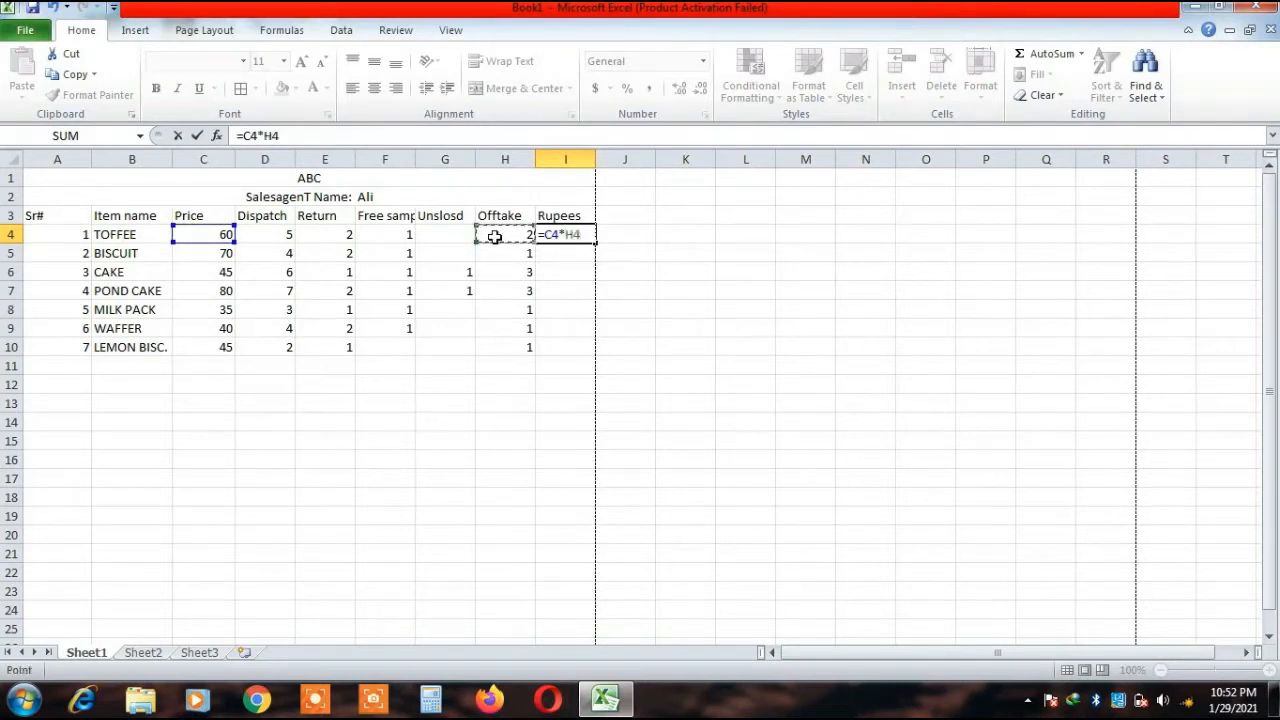
{"action": "key", "text": "Return"}
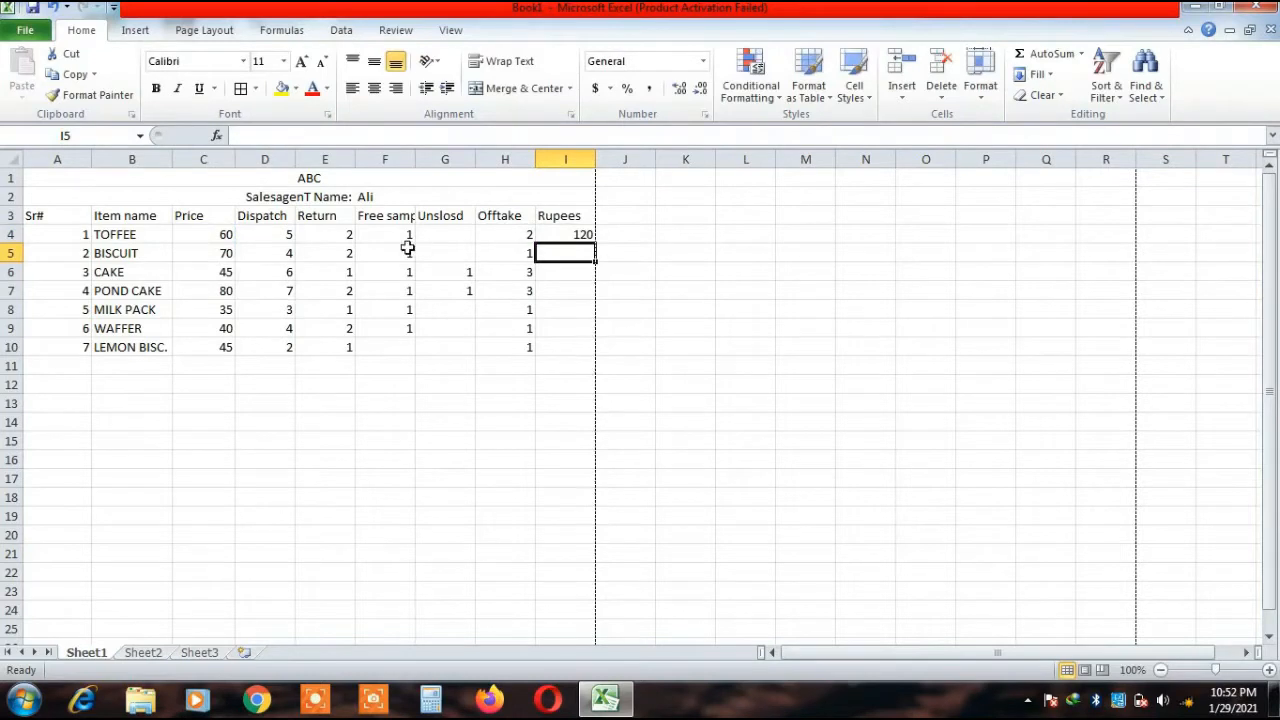
{"action": "left_click", "coordinate": [563, 238]}
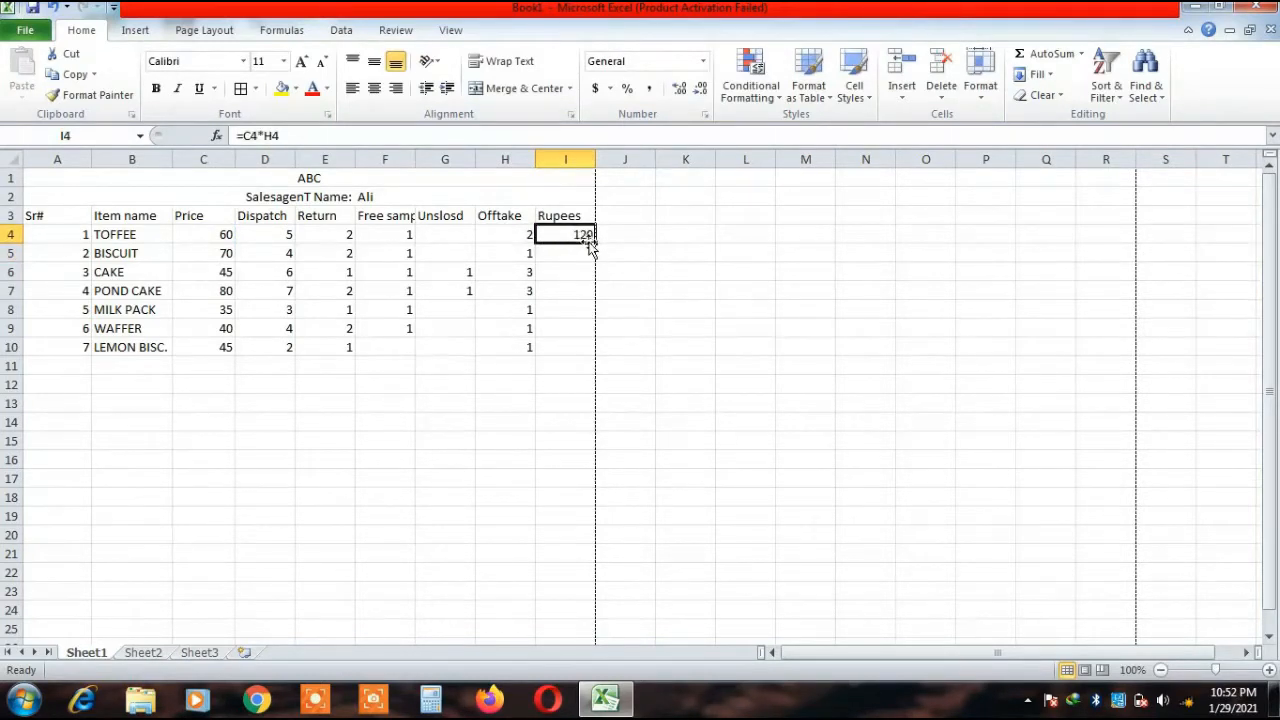
{"action": "left_click_drag", "start_coordinate": [595, 238], "coordinate": [591, 358]}
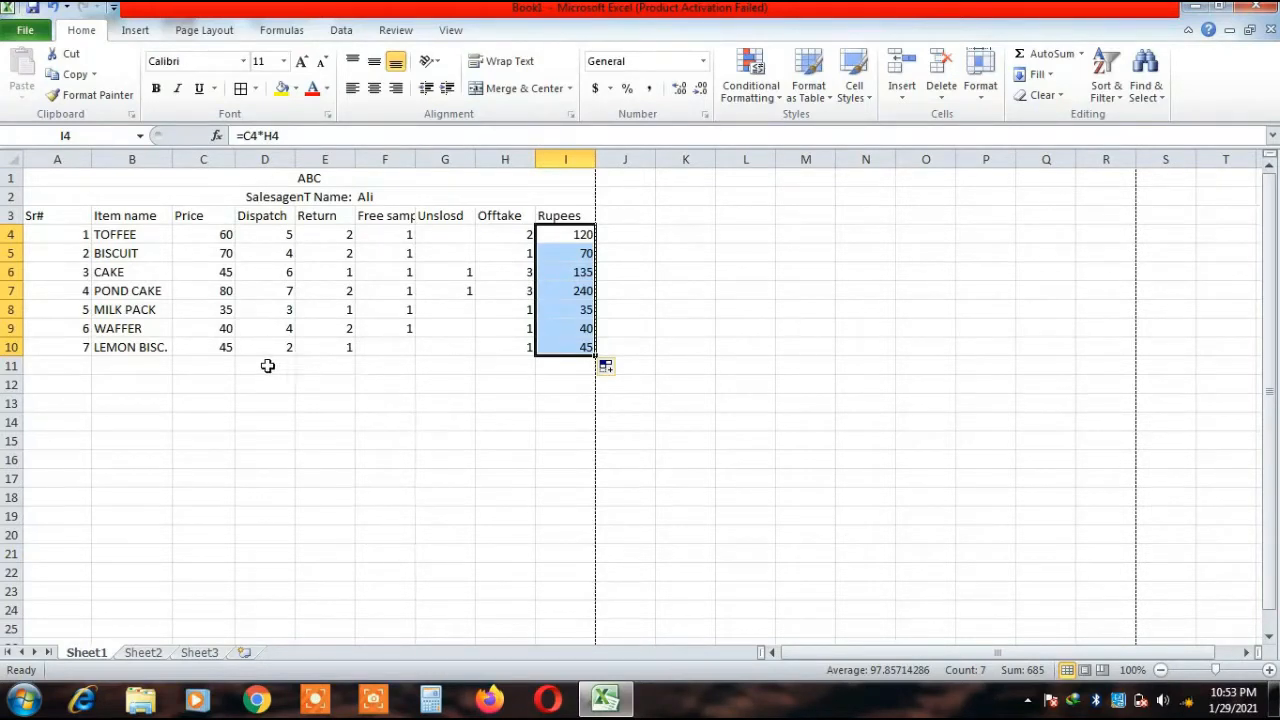
Multiply the TOFFEE dispatch quantity by its price in D11 with =D4*C4.
{"action": "left_click", "coordinate": [267, 366]}
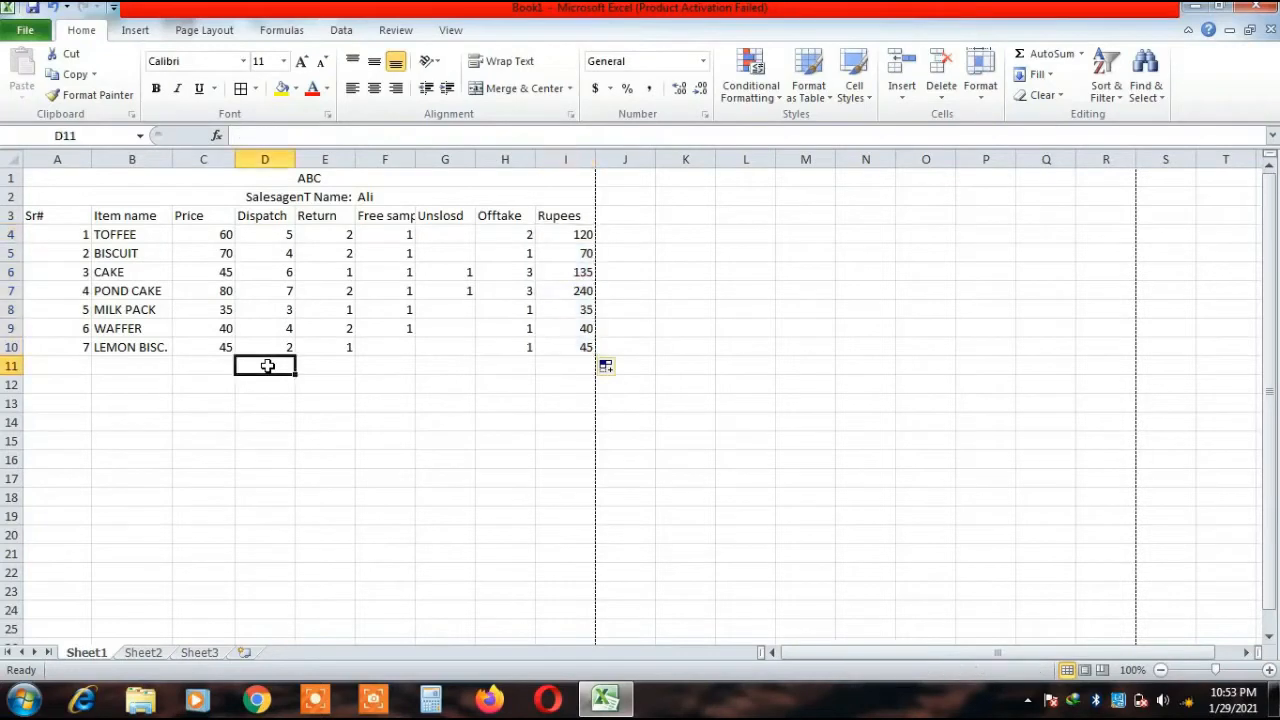
{"action": "type", "text": "="}
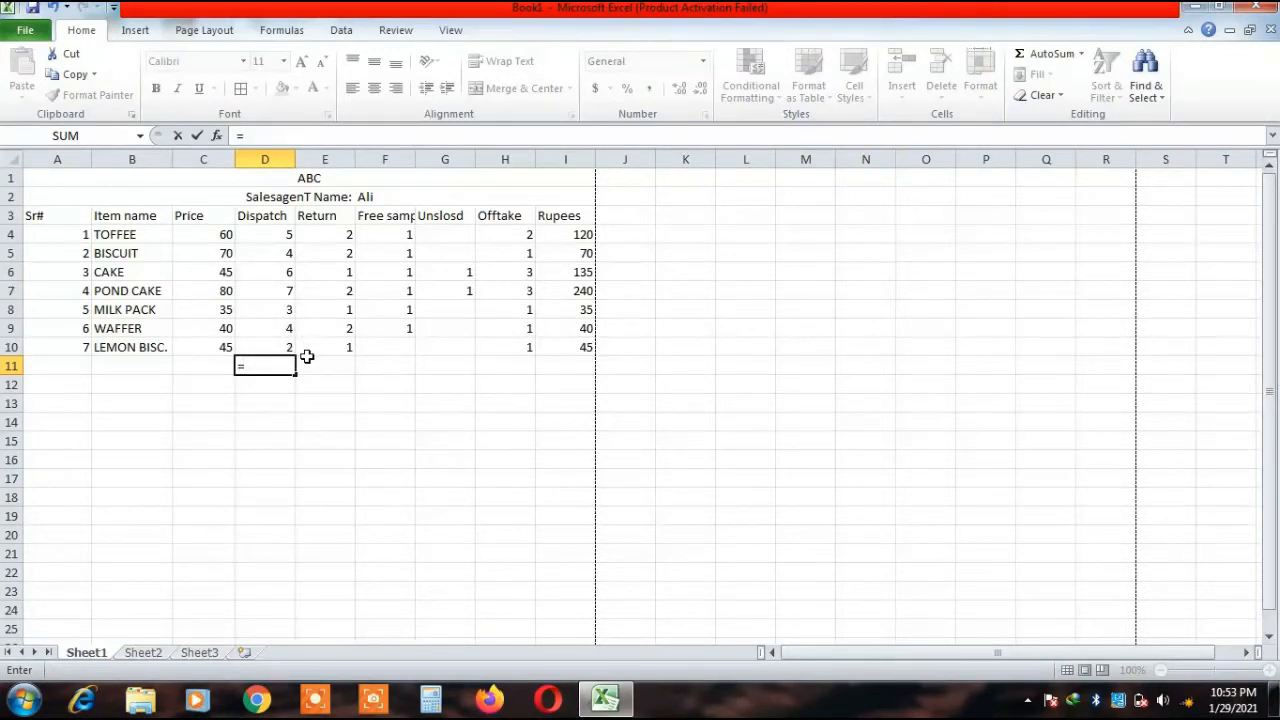
{"action": "left_click", "coordinate": [272, 237]}
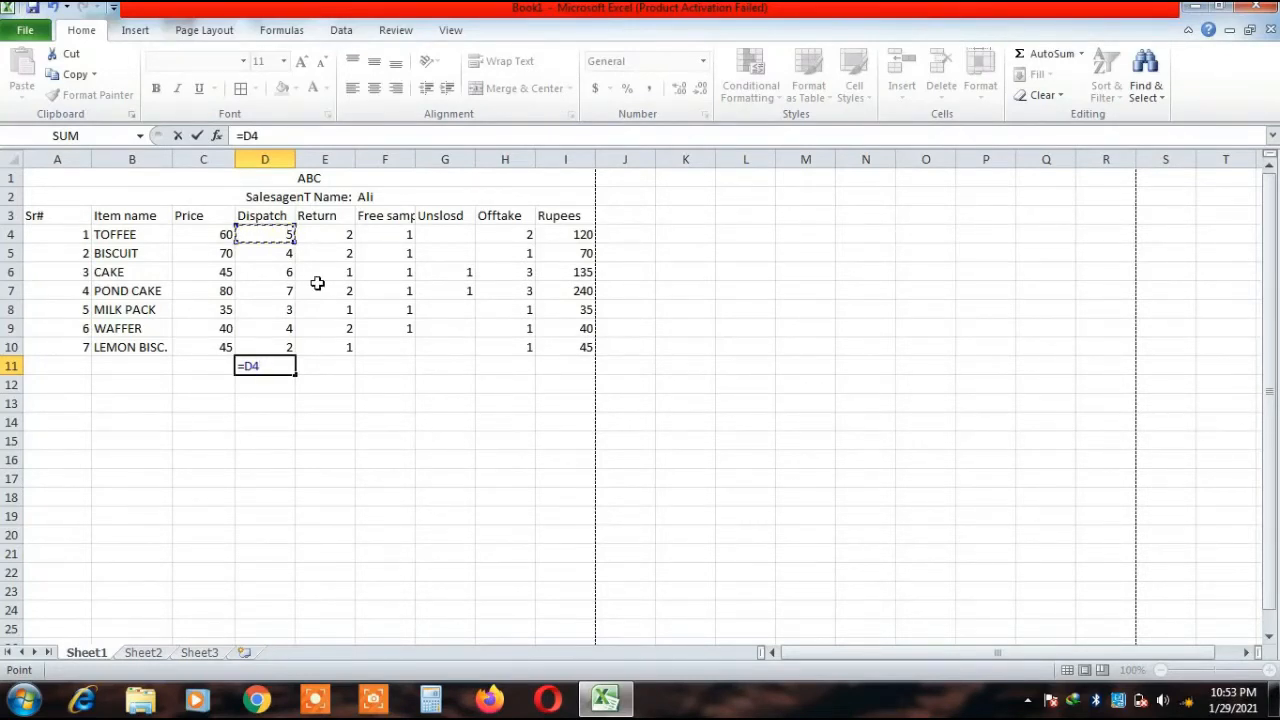
{"action": "type", "text": "*"}
{"action": "left_click", "coordinate": [212, 240]}
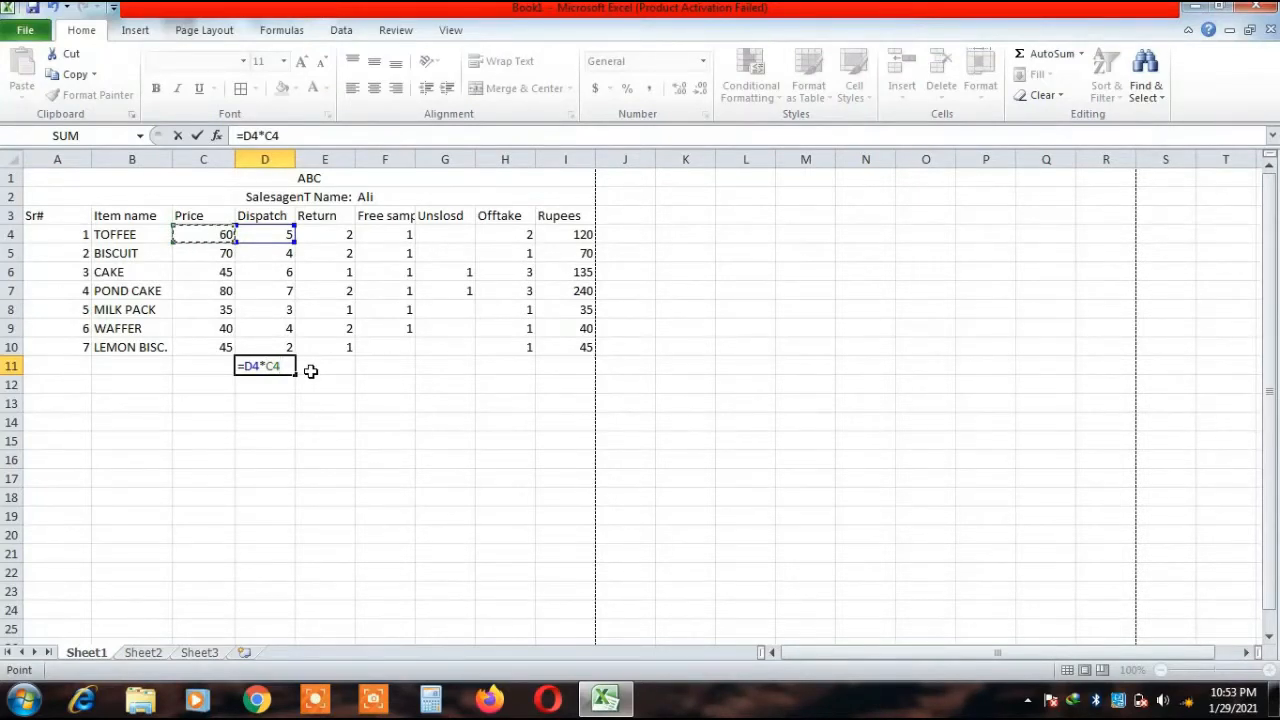
{"action": "key", "text": "Return"}
Try to start a formula in D17 that refers to D11.
{"action": "key", "text": "Down"}
{"action": "key", "text": "Down"}
{"action": "key", "text": "Down"}
{"action": "key", "text": "Down"}
{"action": "key", "text": "Down"}
{"action": "type", "text": "="}
{"action": "left_click", "coordinate": [277, 366]}
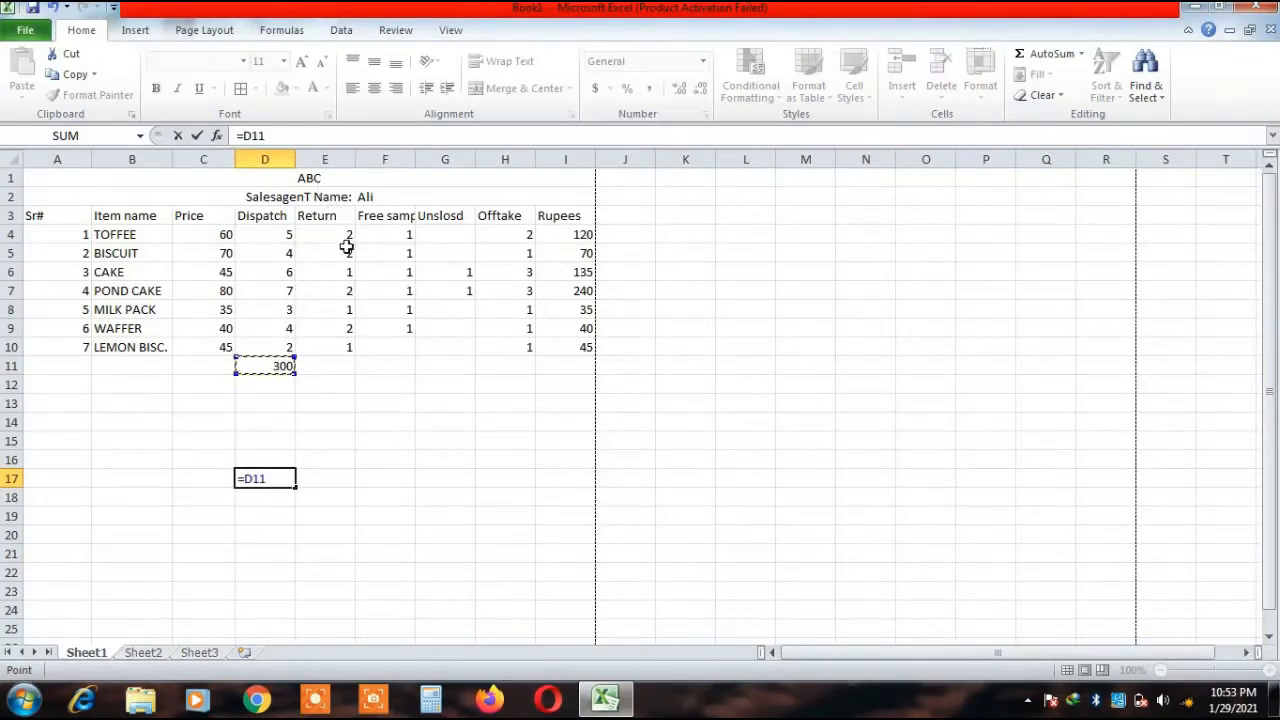
{"action": "key", "text": "BackSpace"}
{"action": "key", "text": "BackSpace"}
{"action": "key", "text": "BackSpace"}
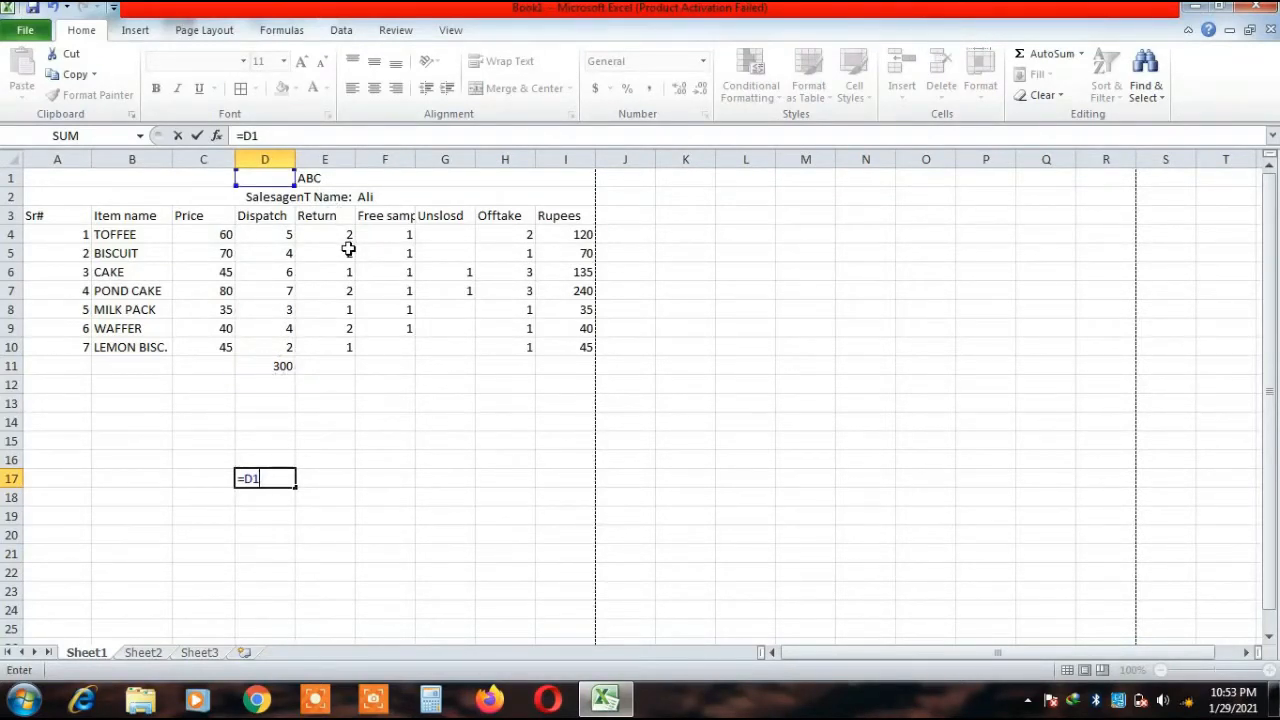
{"action": "left_click", "coordinate": [290, 366]}
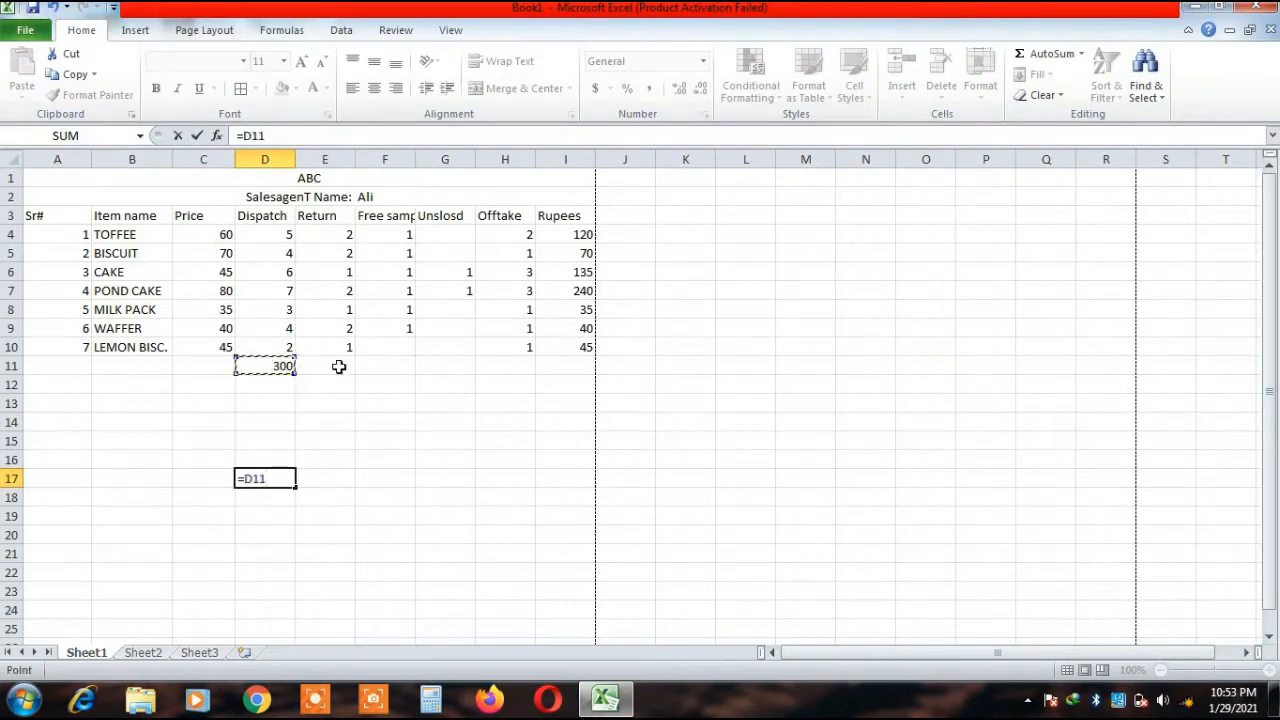
{"action": "key", "text": "BackSpace"}
{"action": "key", "text": "BackSpace"}
Clear the dispatch-times-price formula from D11 below the Dispatch column.
{"action": "left_click", "coordinate": [278, 364]}
{"action": "key", "text": "Delete"}
{"action": "left_click", "coordinate": [301, 399]}
Start the Dispatch value formula in D11 with a reference to the TOFFEE dispatch quantity, =D4.
{"action": "left_click", "coordinate": [258, 371]}
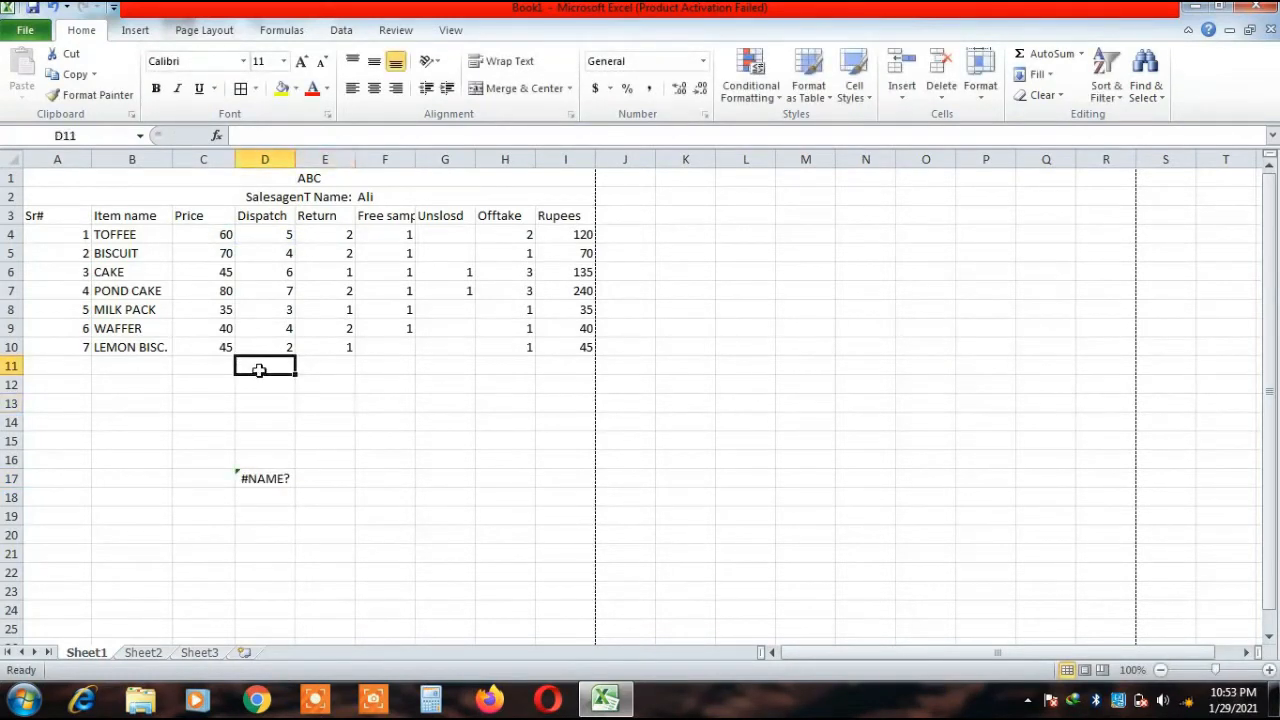
{"action": "type", "text": "="}
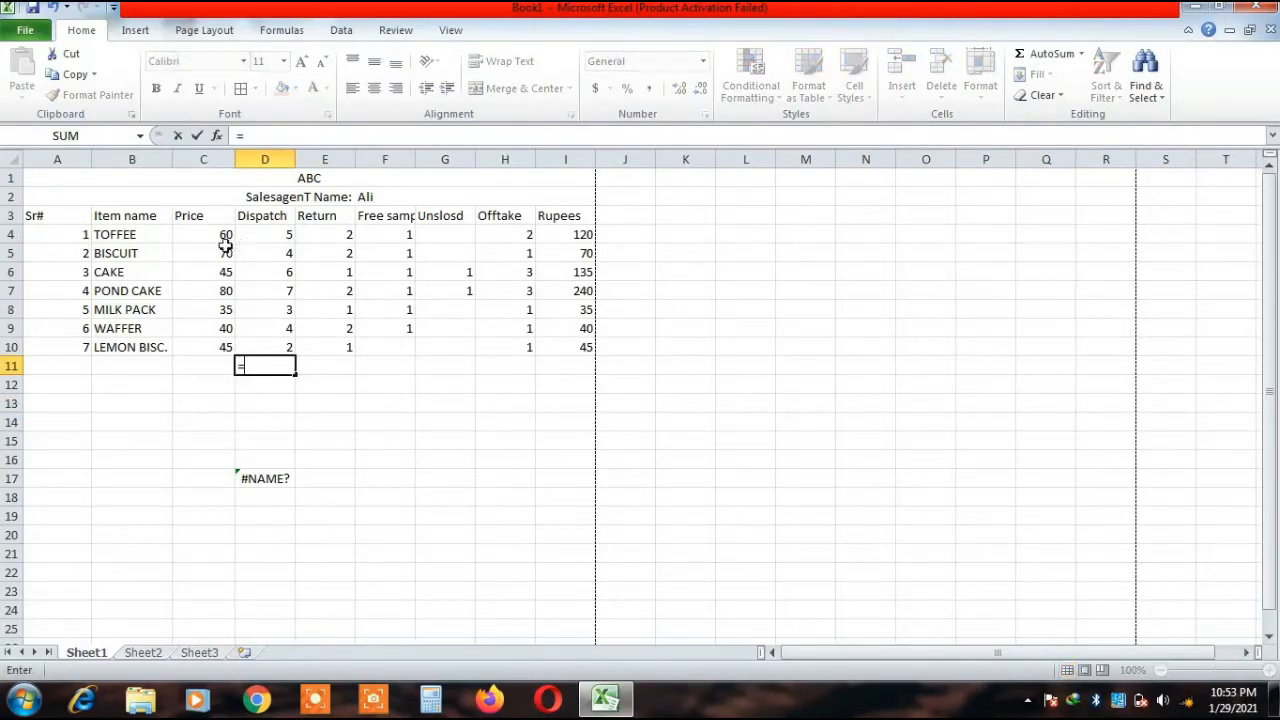
{"action": "left_click", "coordinate": [266, 232]}
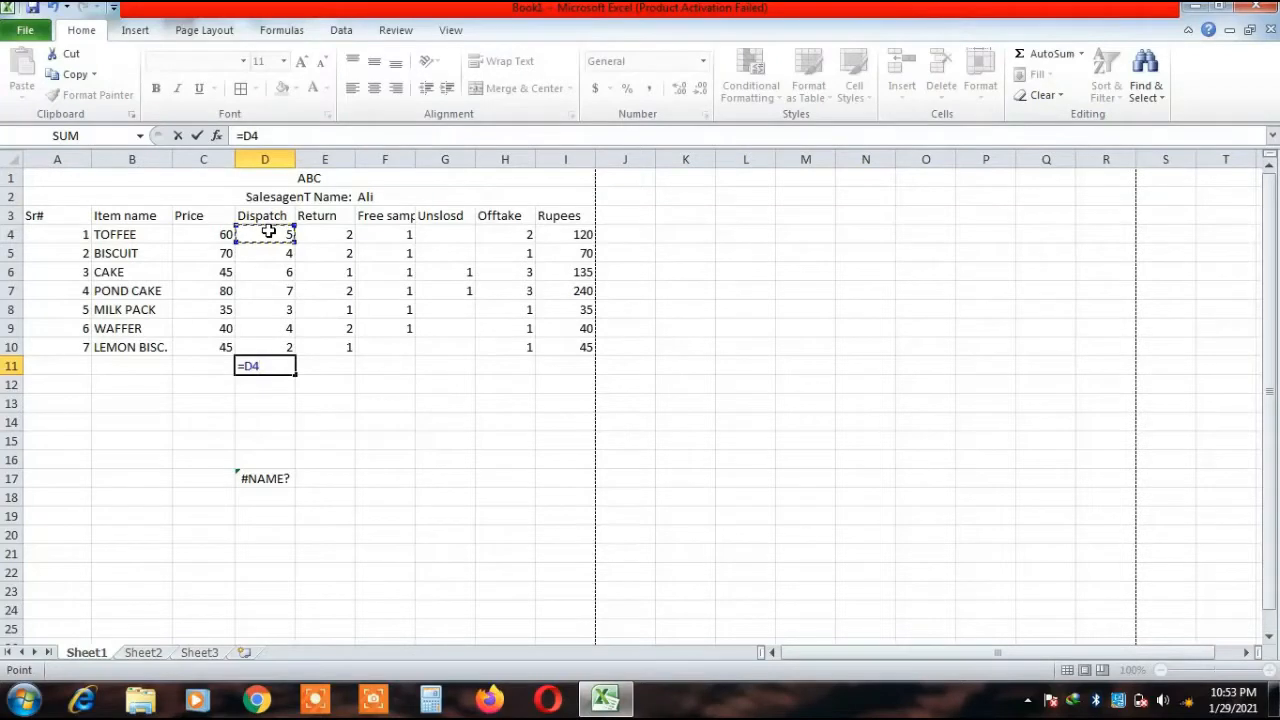
{"action": "key", "text": "Return"}
{"action": "type", "text": "8"}
{"action": "key", "text": "BackSpace"}
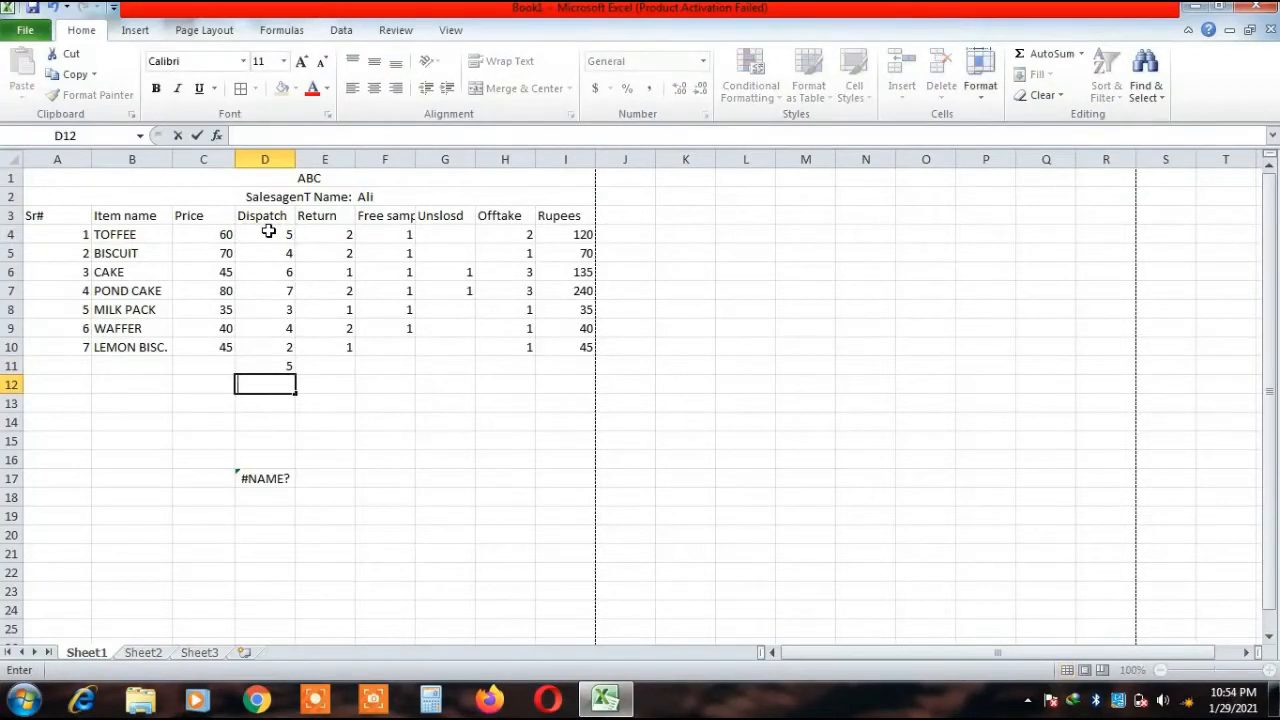
Clear the broken formula from cell D17.
{"action": "left_click", "coordinate": [253, 480]}
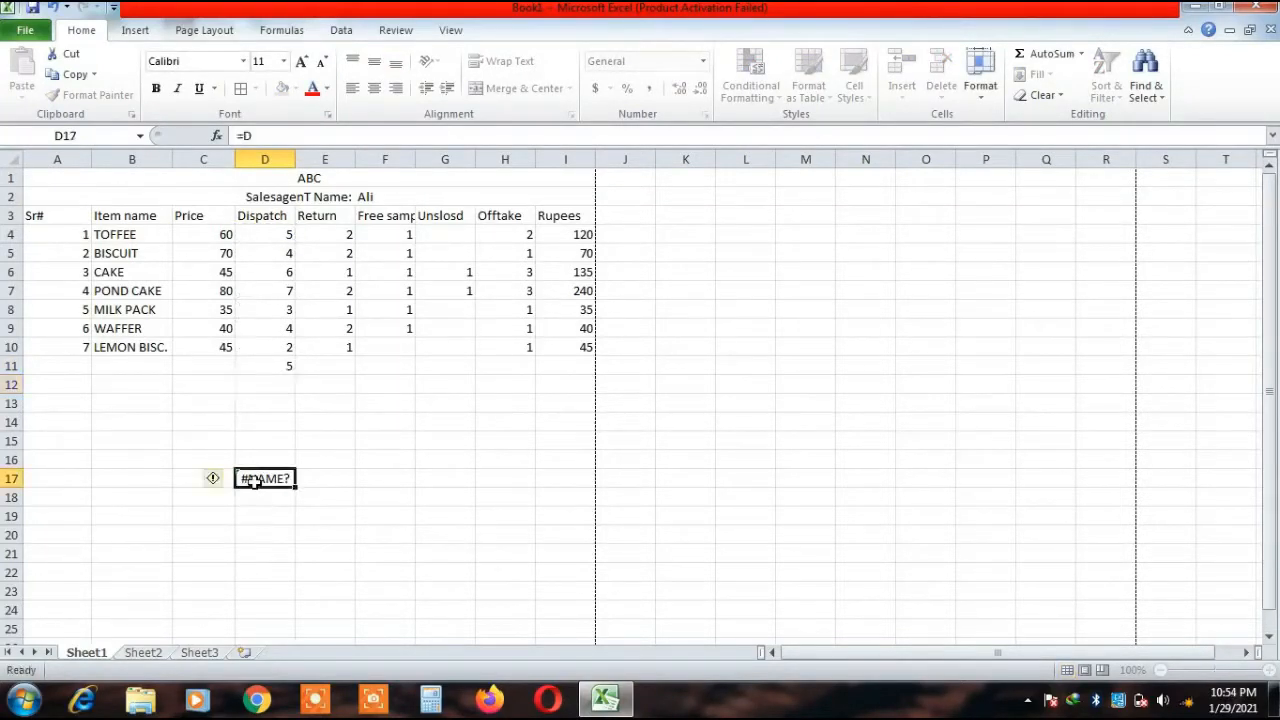
{"action": "key", "text": "Delete"}
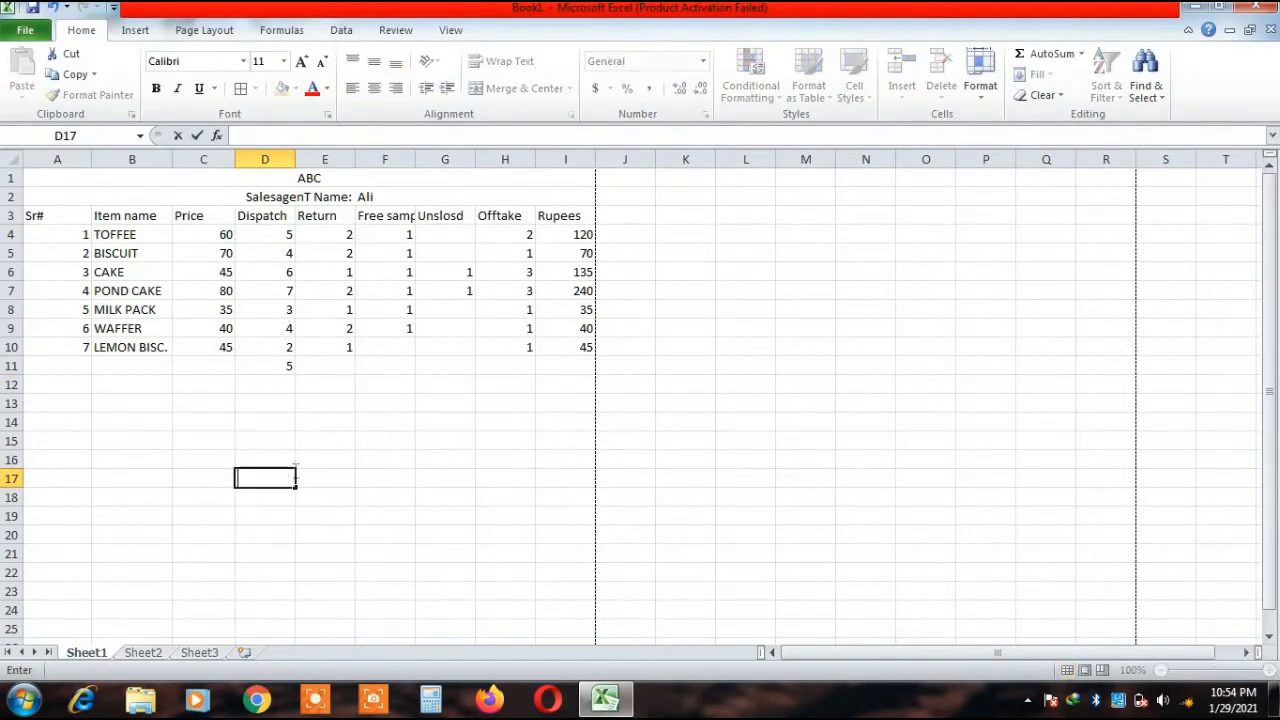
{"action": "left_click", "coordinate": [282, 384]}
Extend the D11 formula to multiply TOFFEE and BISCUIT dispatch by their prices, making it =D4*C4+D5*C5.
{"action": "left_click", "coordinate": [260, 363]}
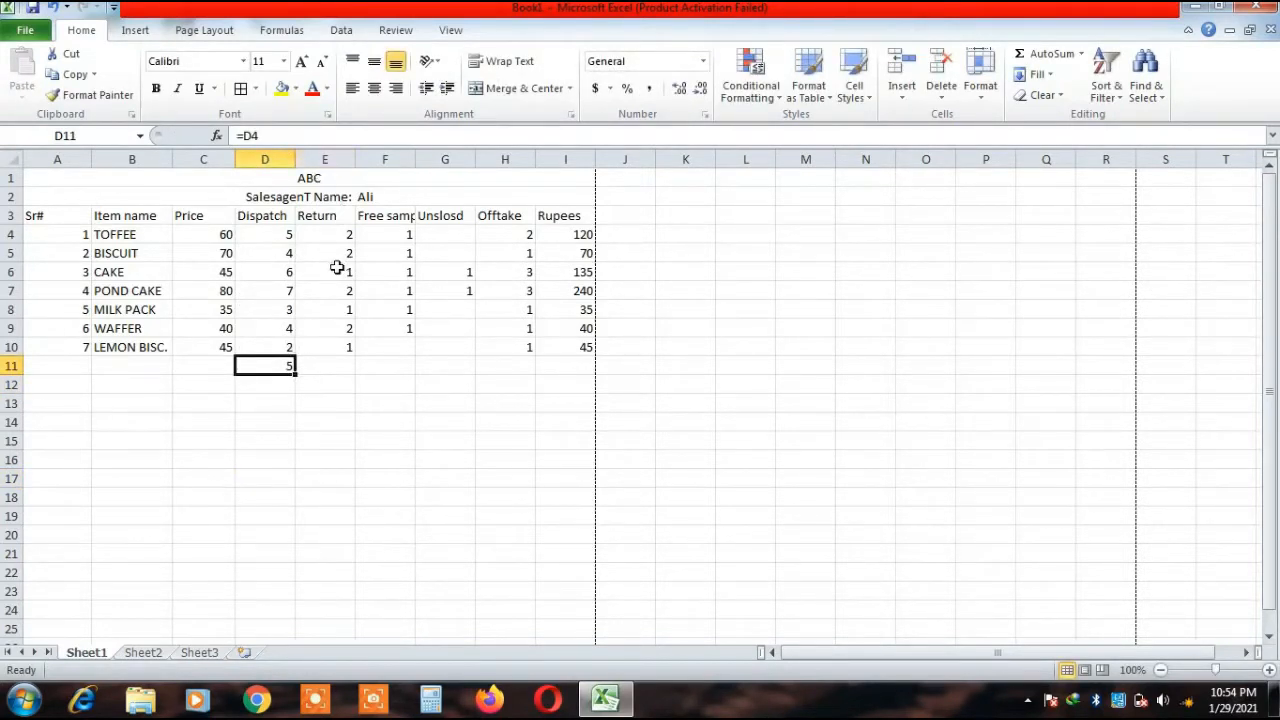
{"action": "left_click", "coordinate": [275, 135]}
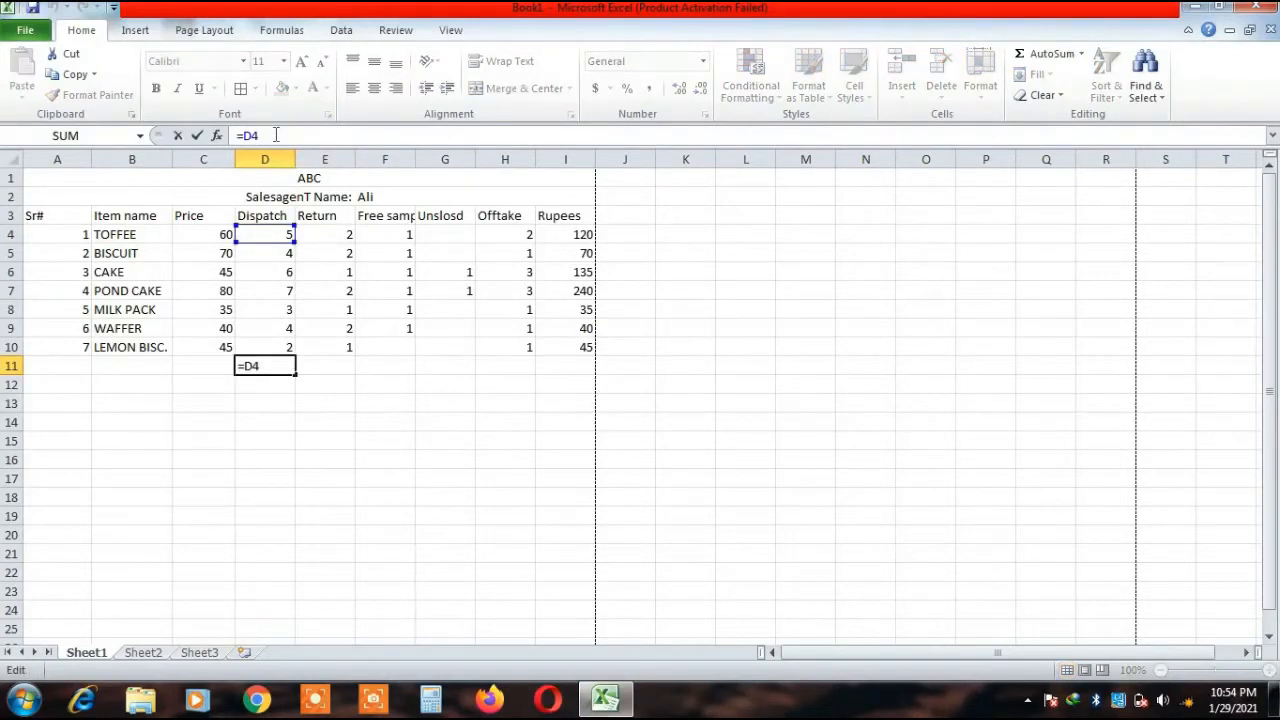
{"action": "type", "text": "*"}
{"action": "left_click", "coordinate": [186, 230]}
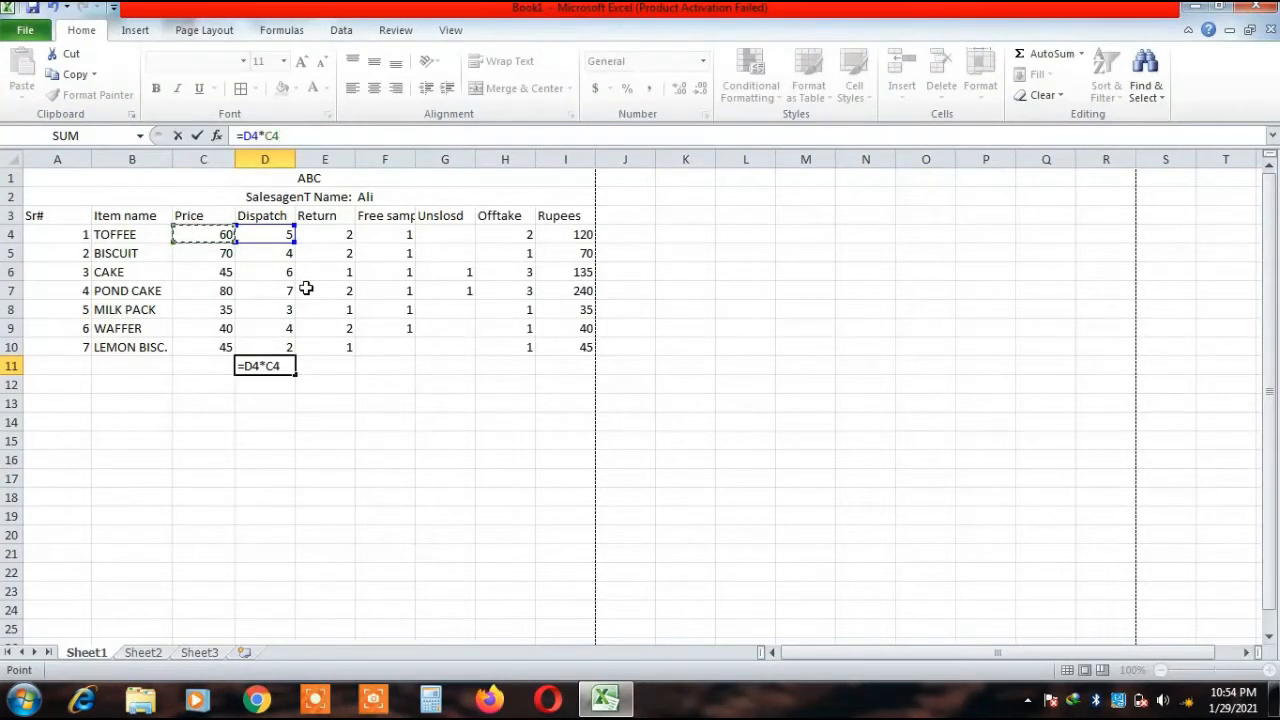
{"action": "type", "text": "+"}
{"action": "left_click", "coordinate": [272, 257]}
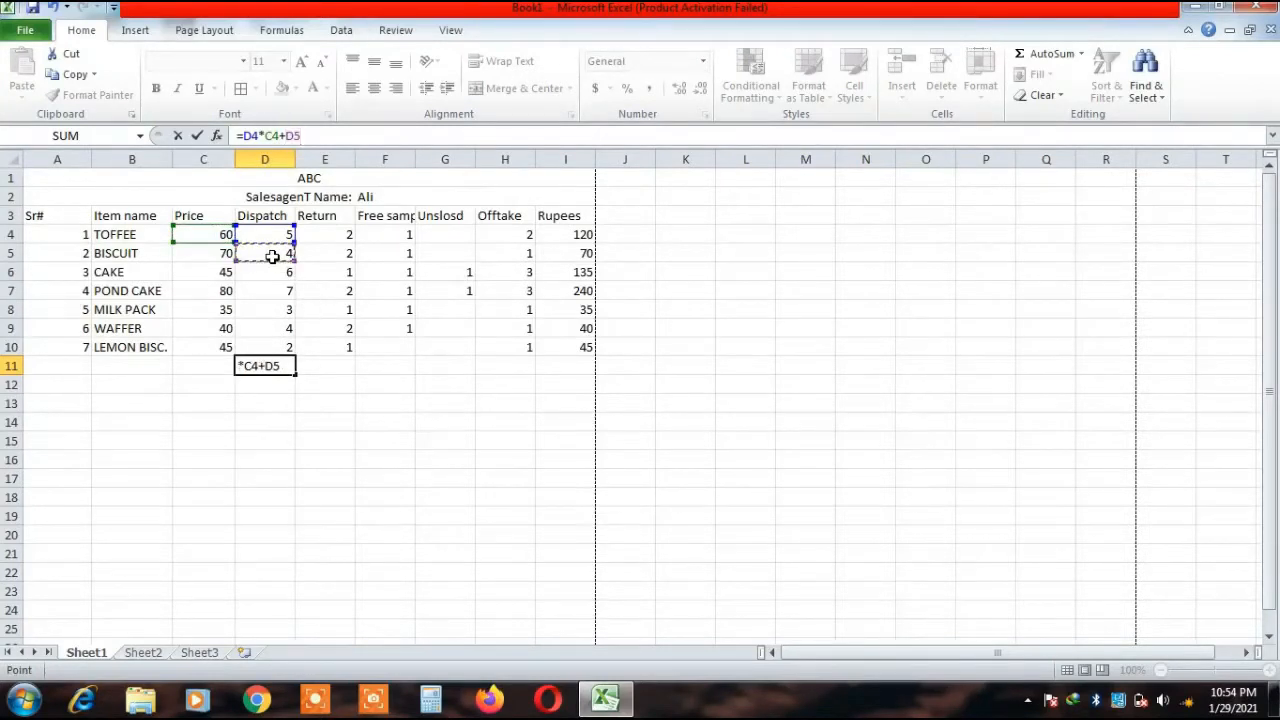
{"action": "type", "text": "*"}
{"action": "left_click", "coordinate": [208, 251]}
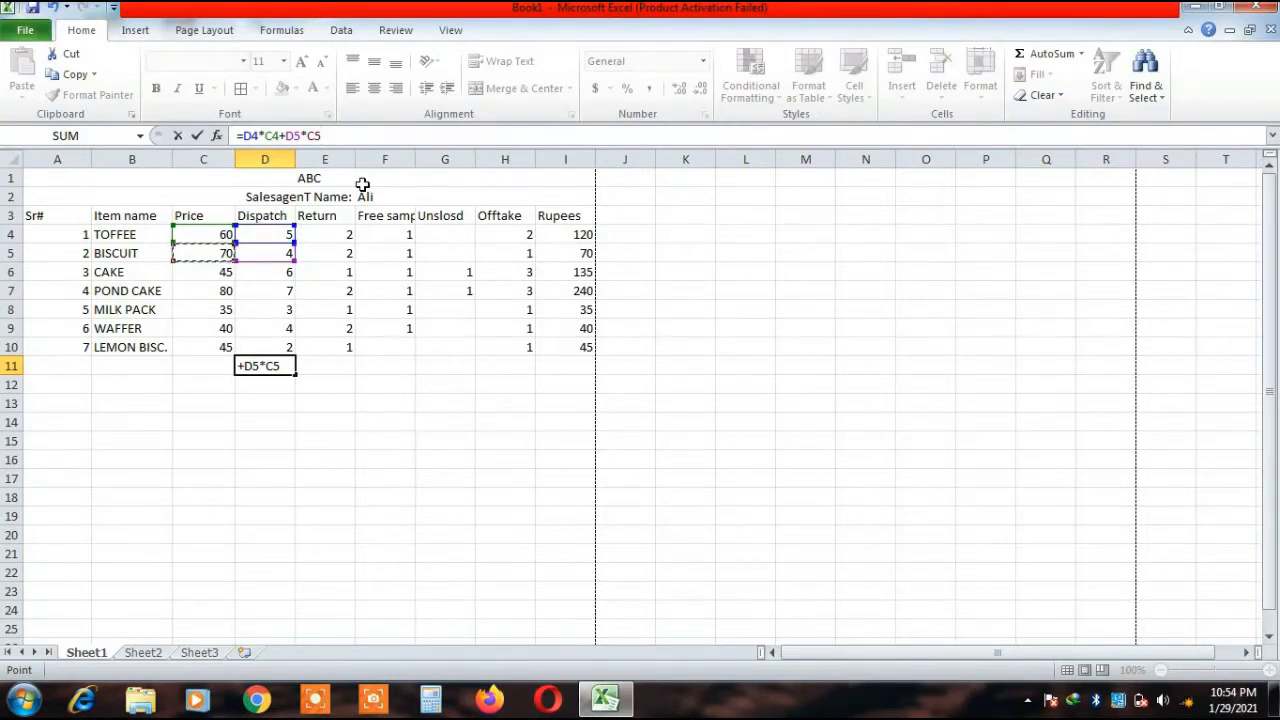
Add the CAKE and POND CAKE dispatch-times-price terms, +D6*C6+D7*C7, to the D11 formula.
{"action": "type", "text": "+"}
{"action": "left_click", "coordinate": [275, 272]}
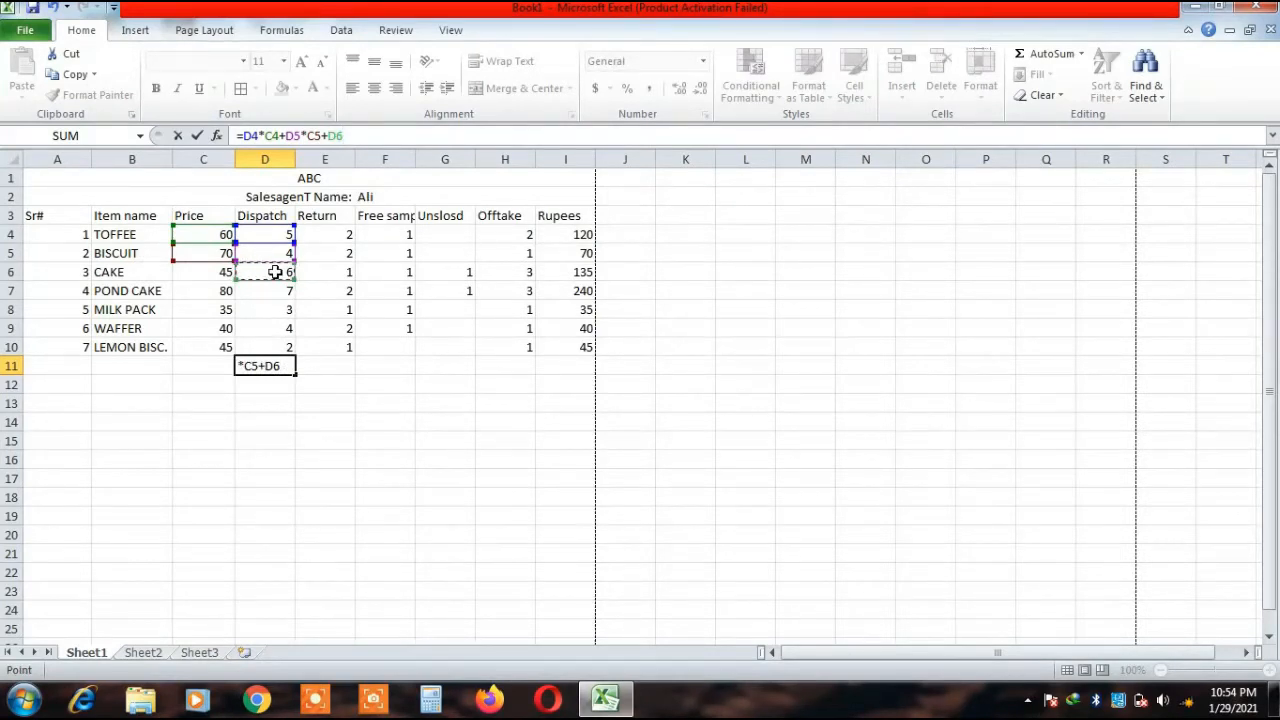
{"action": "type", "text": "*"}
{"action": "left_click", "coordinate": [201, 272]}
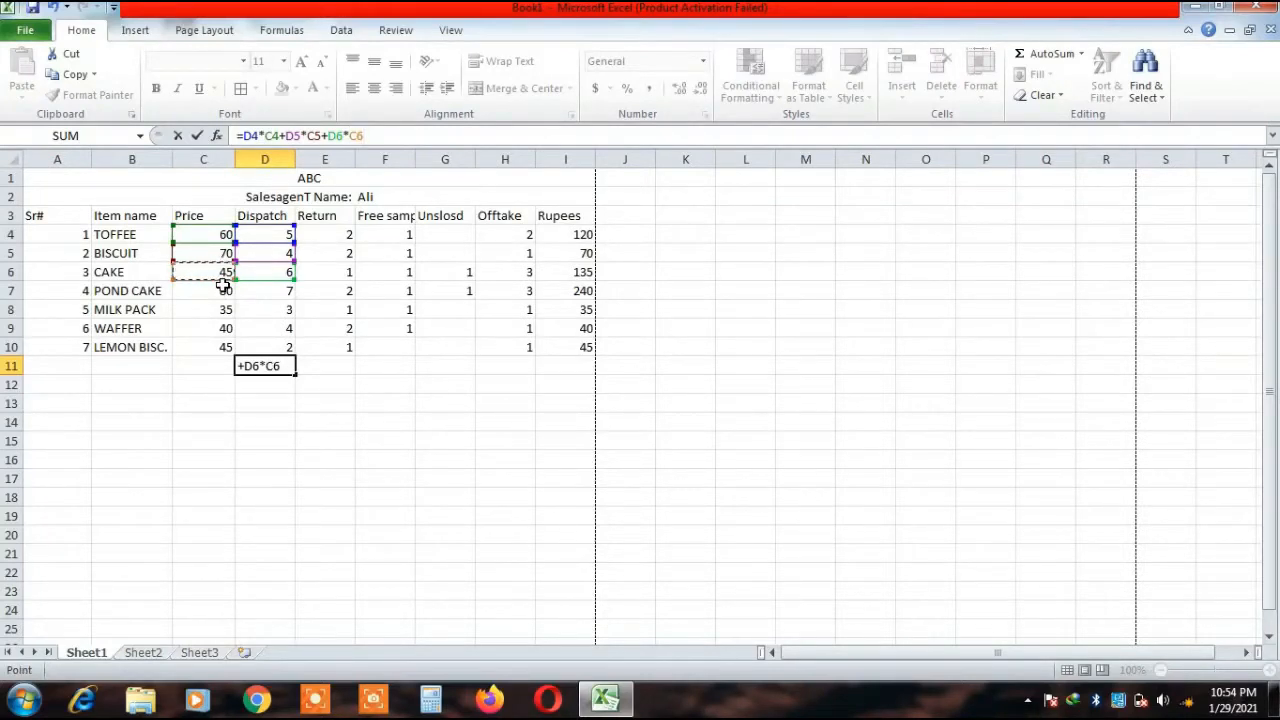
{"action": "type", "text": "+"}
{"action": "left_click", "coordinate": [267, 289]}
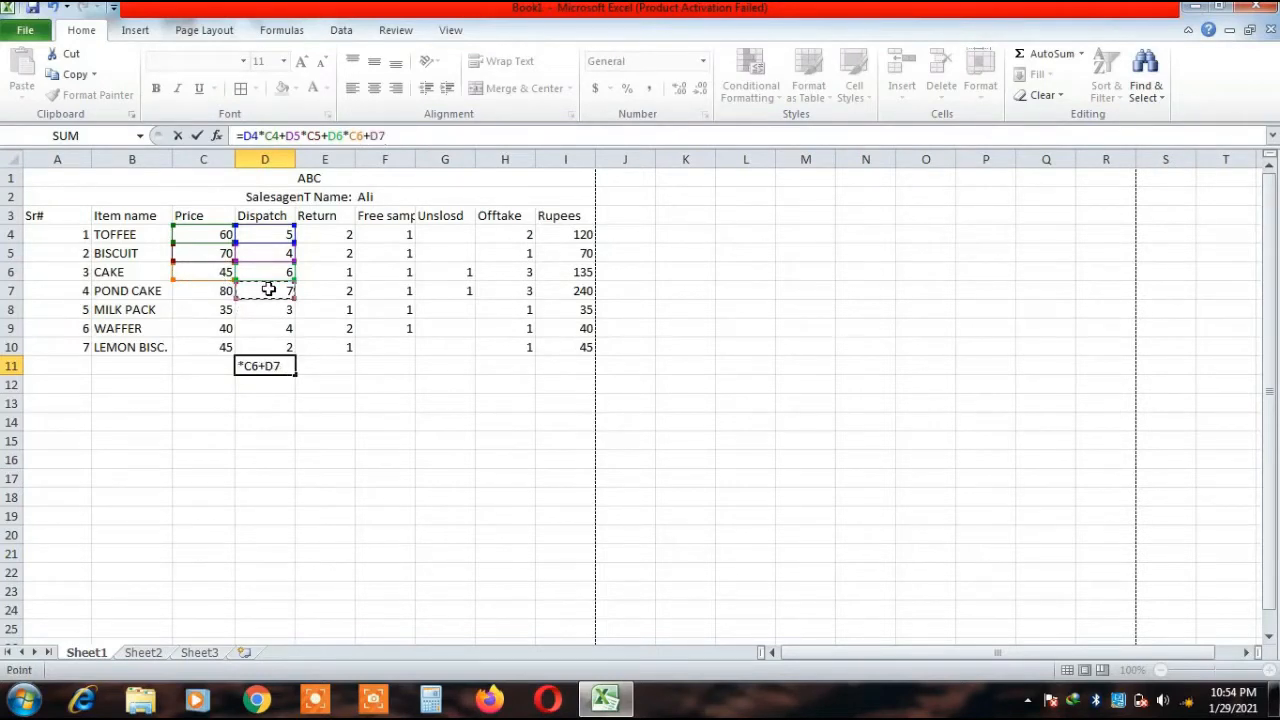
{"action": "type", "text": "*"}
{"action": "left_click", "coordinate": [206, 296]}
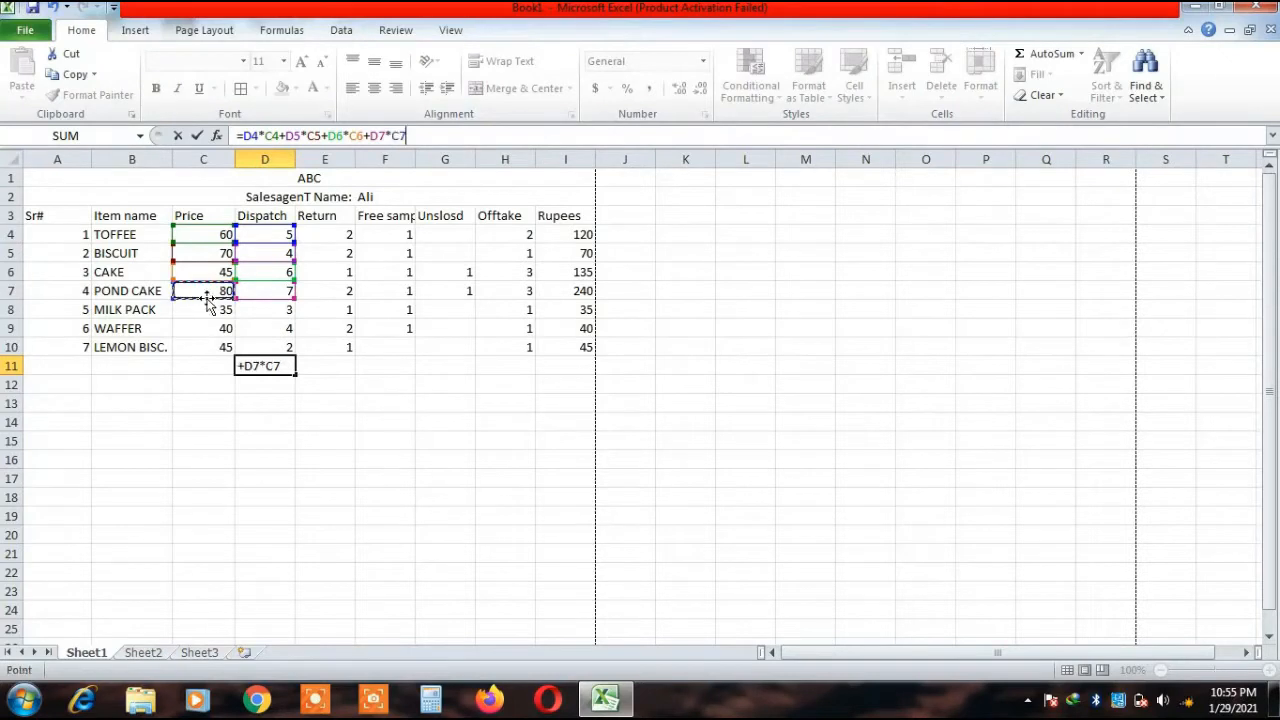
Add the MILK PACK and WAFFER dispatch-times-price terms, +D8*C8+D9*C9, to the D11 formula.
{"action": "type", "text": "+"}
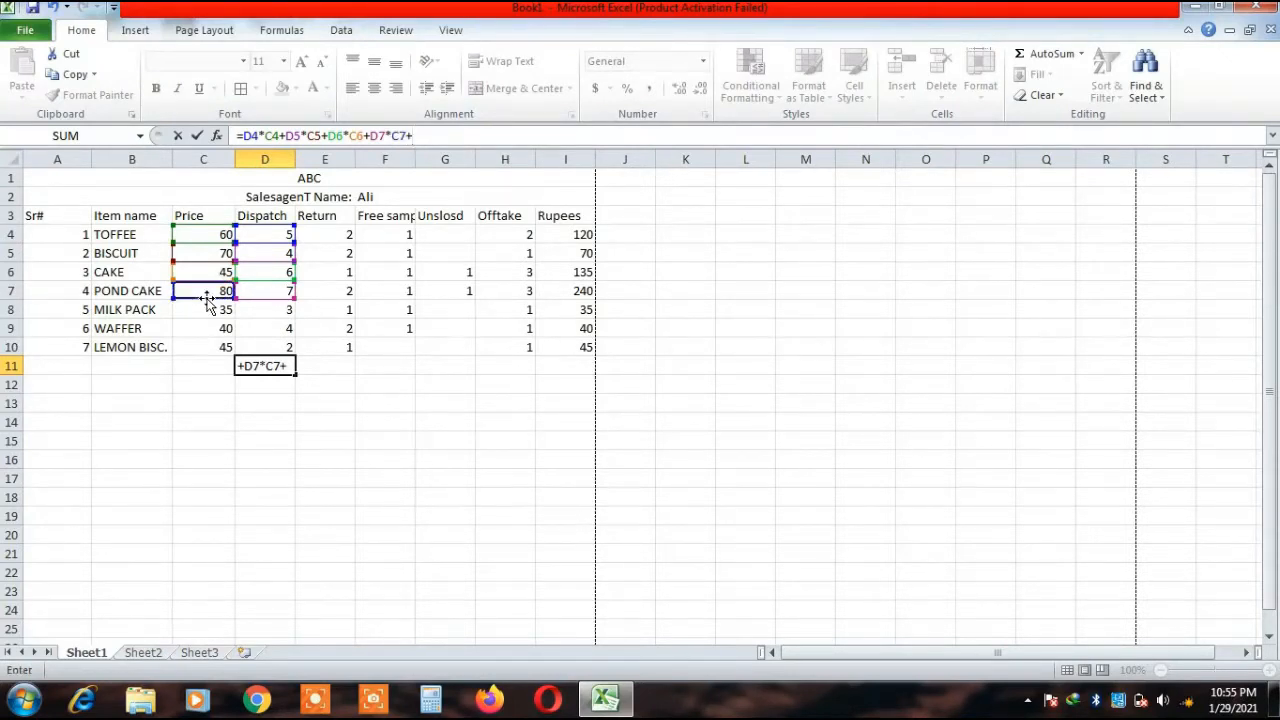
{"action": "left_click", "coordinate": [270, 311]}
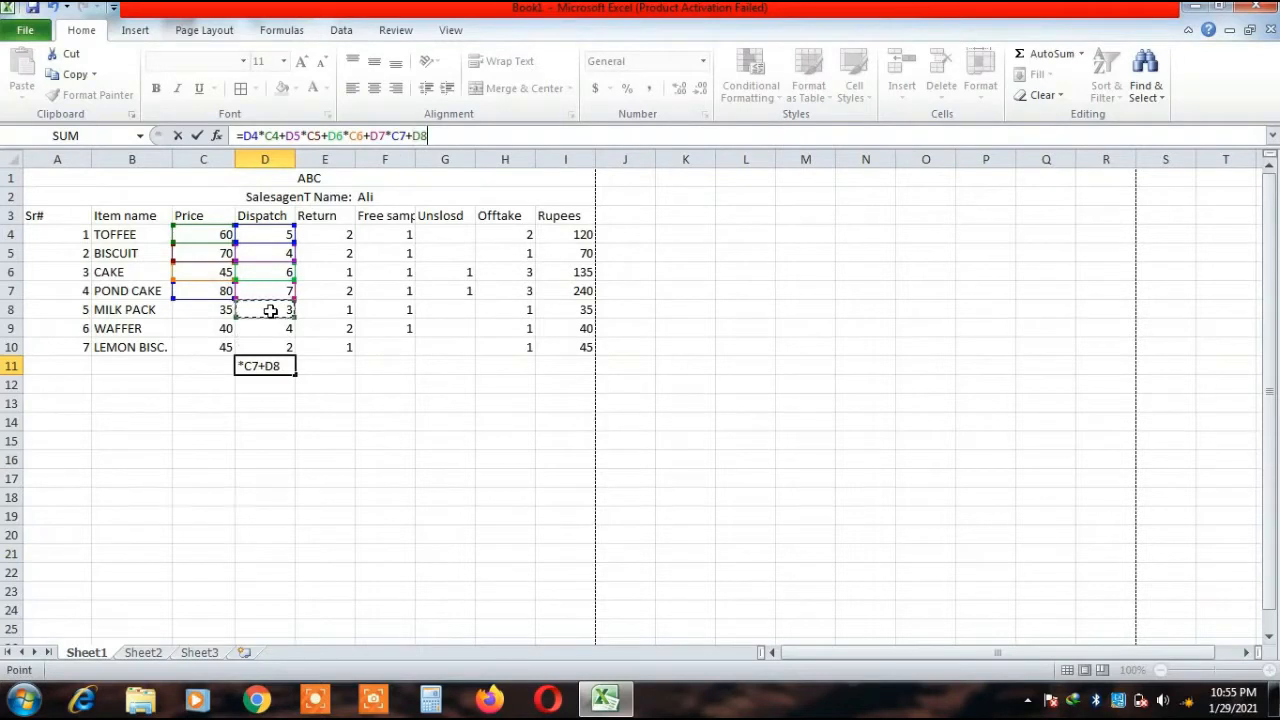
{"action": "type", "text": "*"}
{"action": "left_click", "coordinate": [212, 316]}
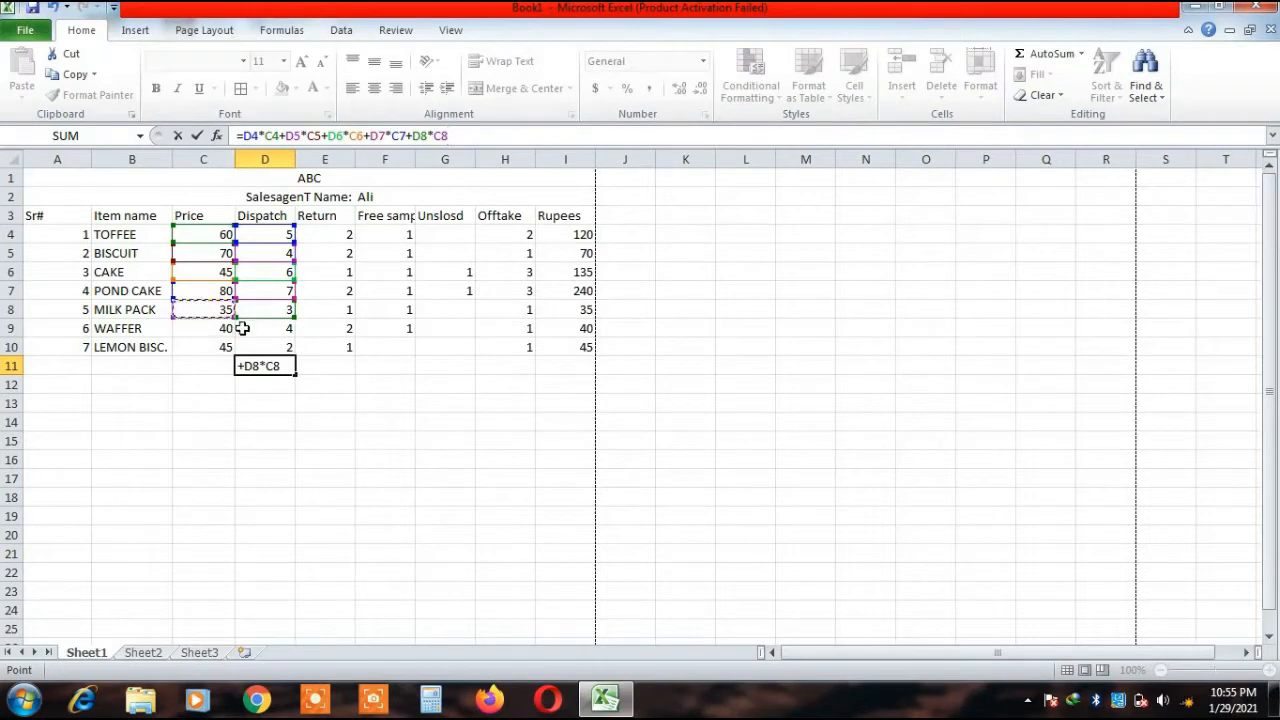
{"action": "type", "text": "+"}
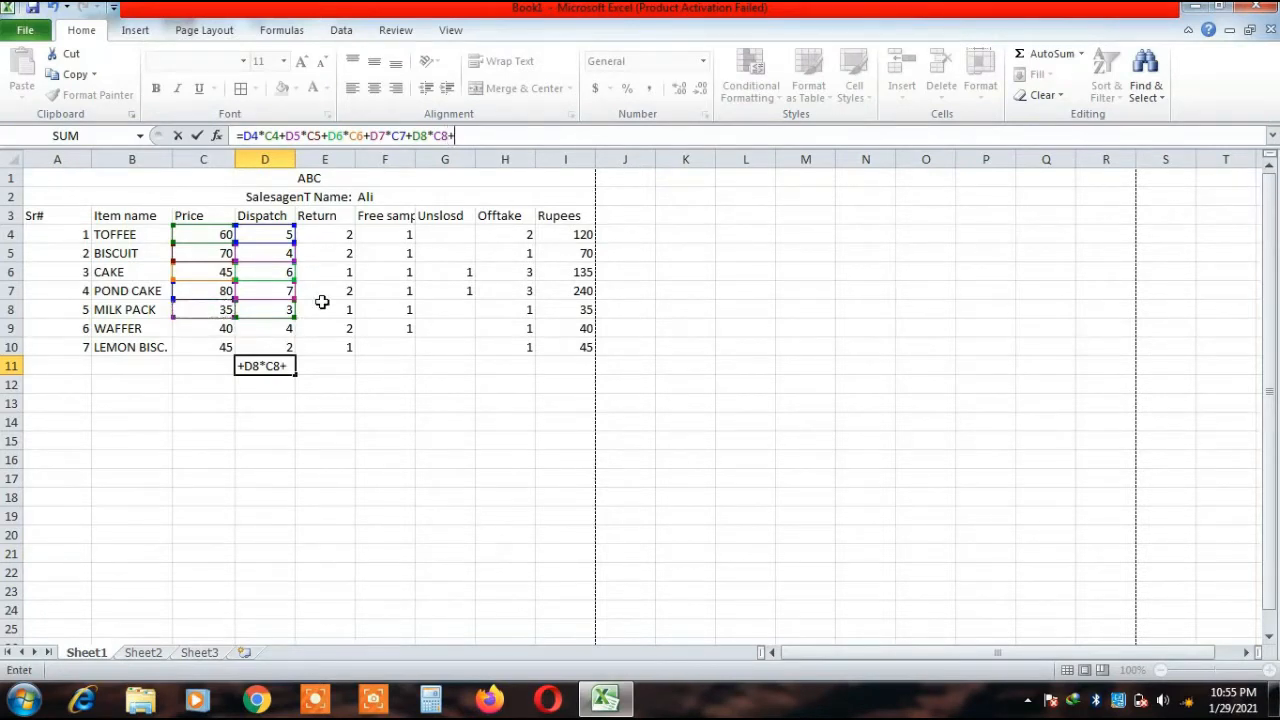
{"action": "left_click", "coordinate": [262, 332]}
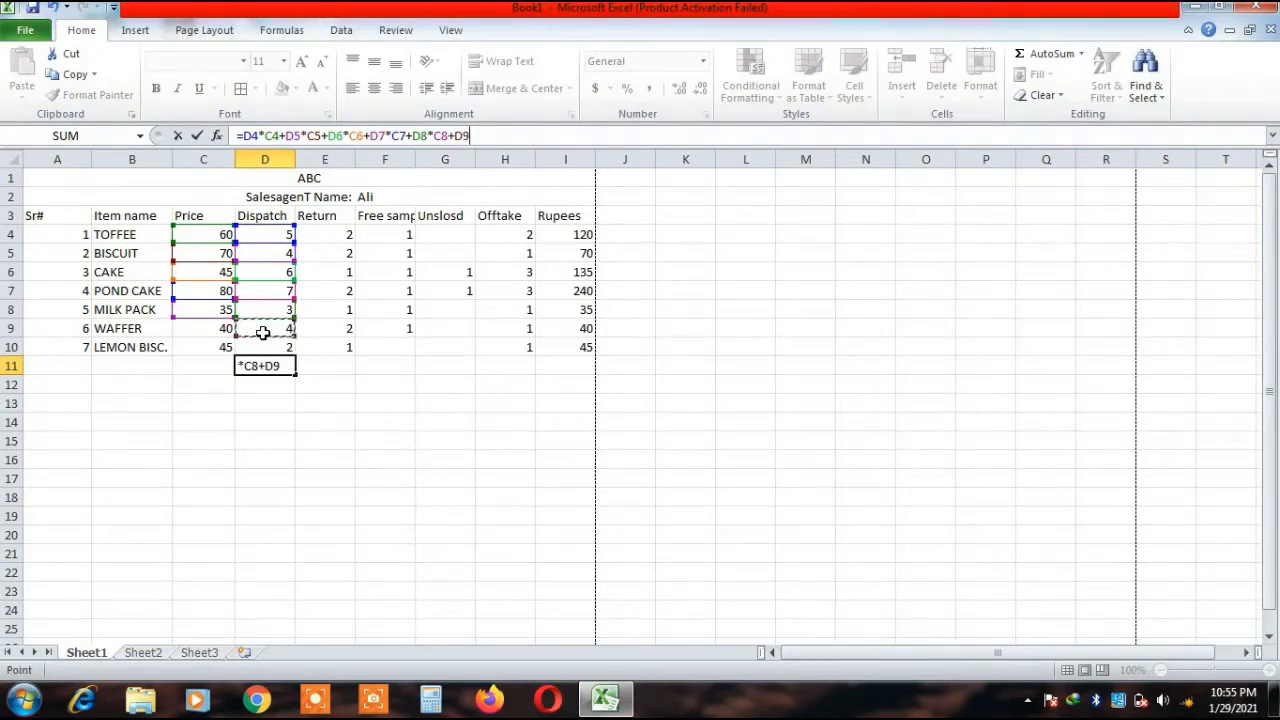
{"action": "type", "text": "*"}
{"action": "left_click", "coordinate": [191, 334]}
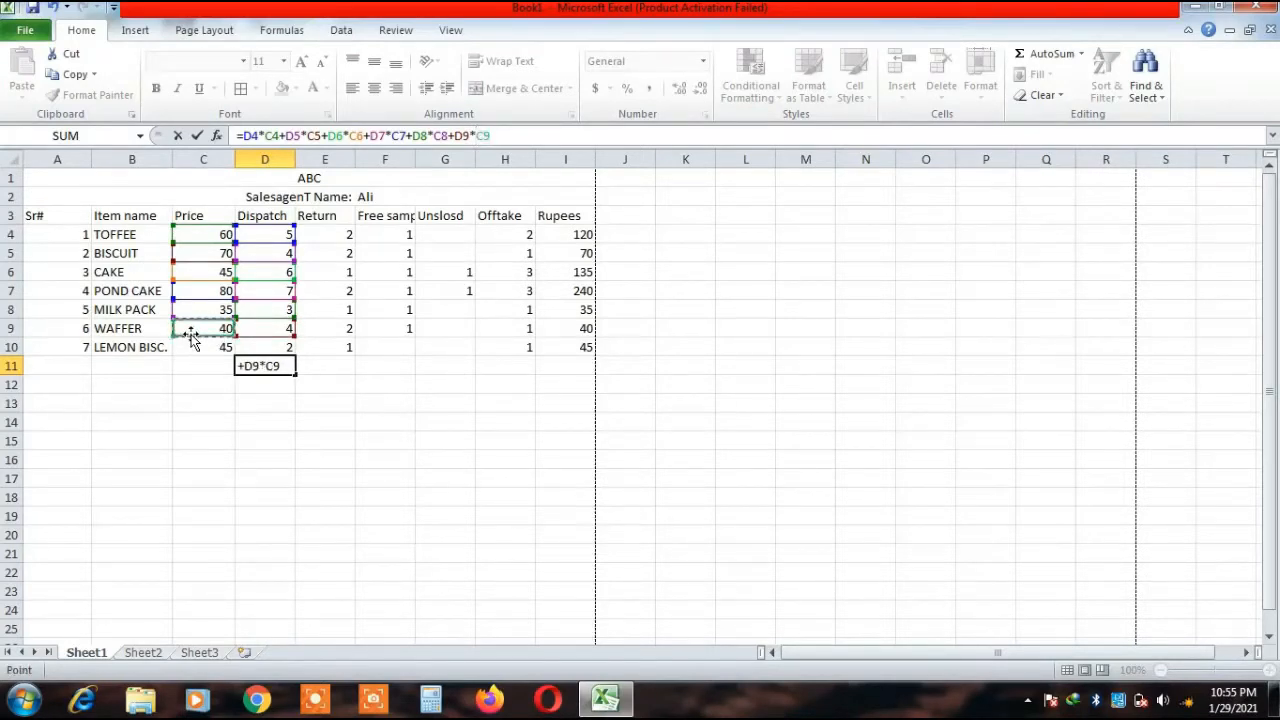
Complete the D11 formula with the LEMON BISC. term +D10*C10 and fill it across row 11 to H11.
{"action": "type", "text": "+"}
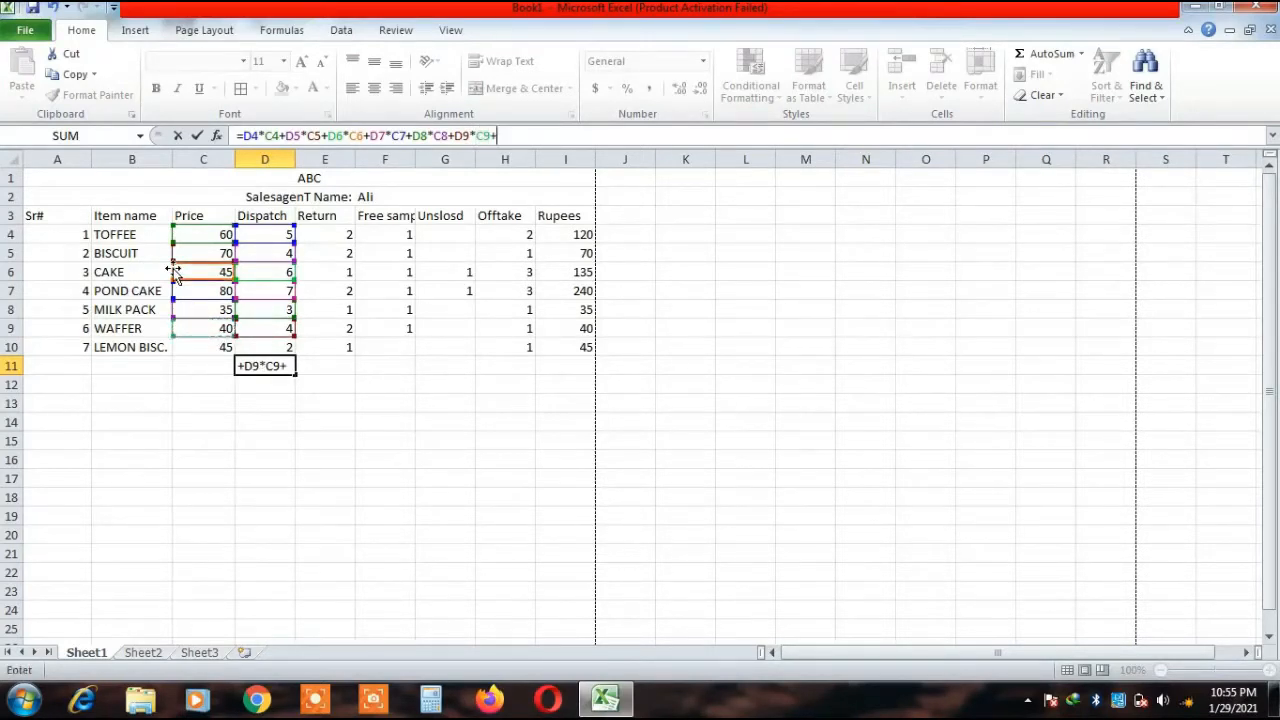
{"action": "left_click", "coordinate": [273, 345]}
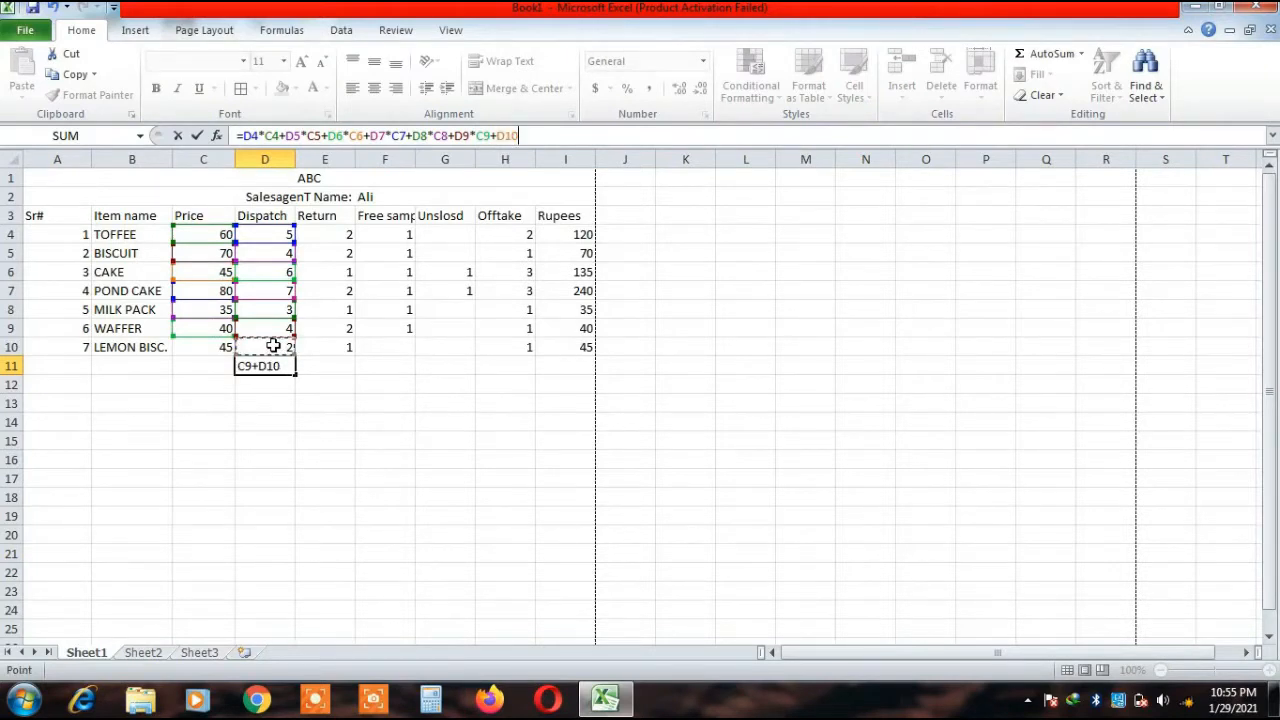
{"action": "type", "text": "*"}
{"action": "left_click", "coordinate": [212, 350]}
{"action": "key", "text": "Return"}
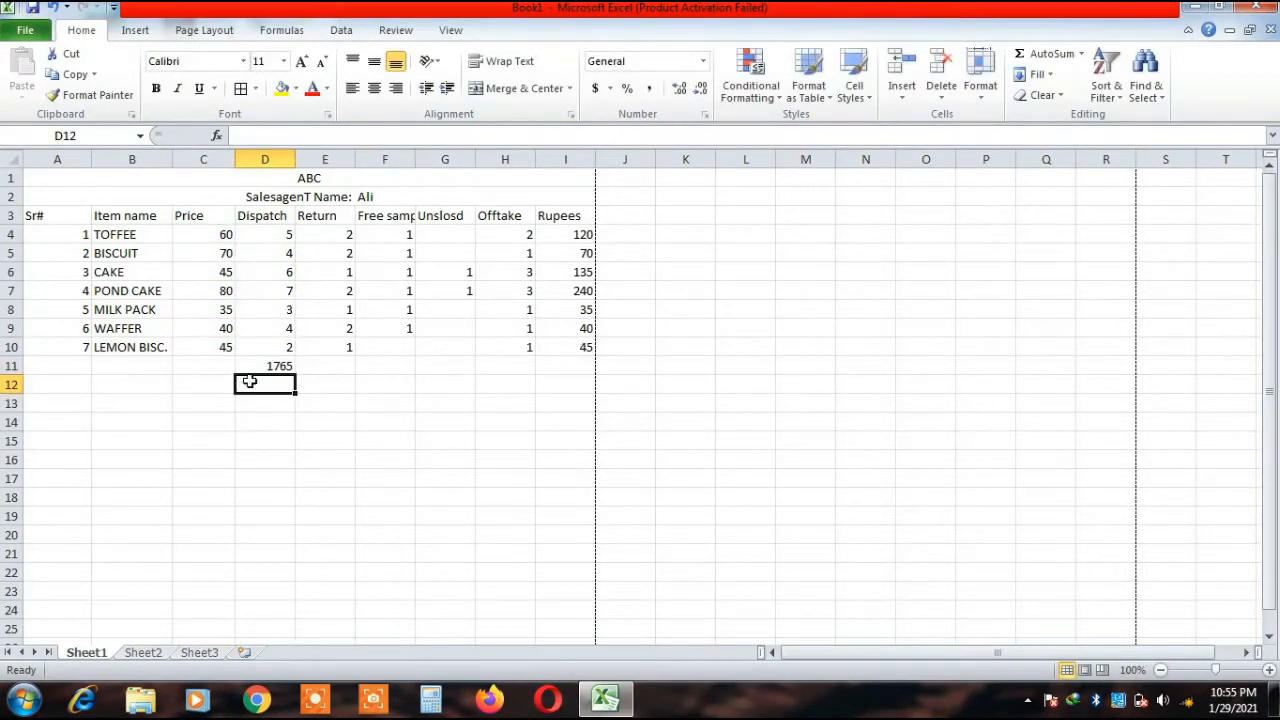
{"action": "left_click", "coordinate": [251, 367]}
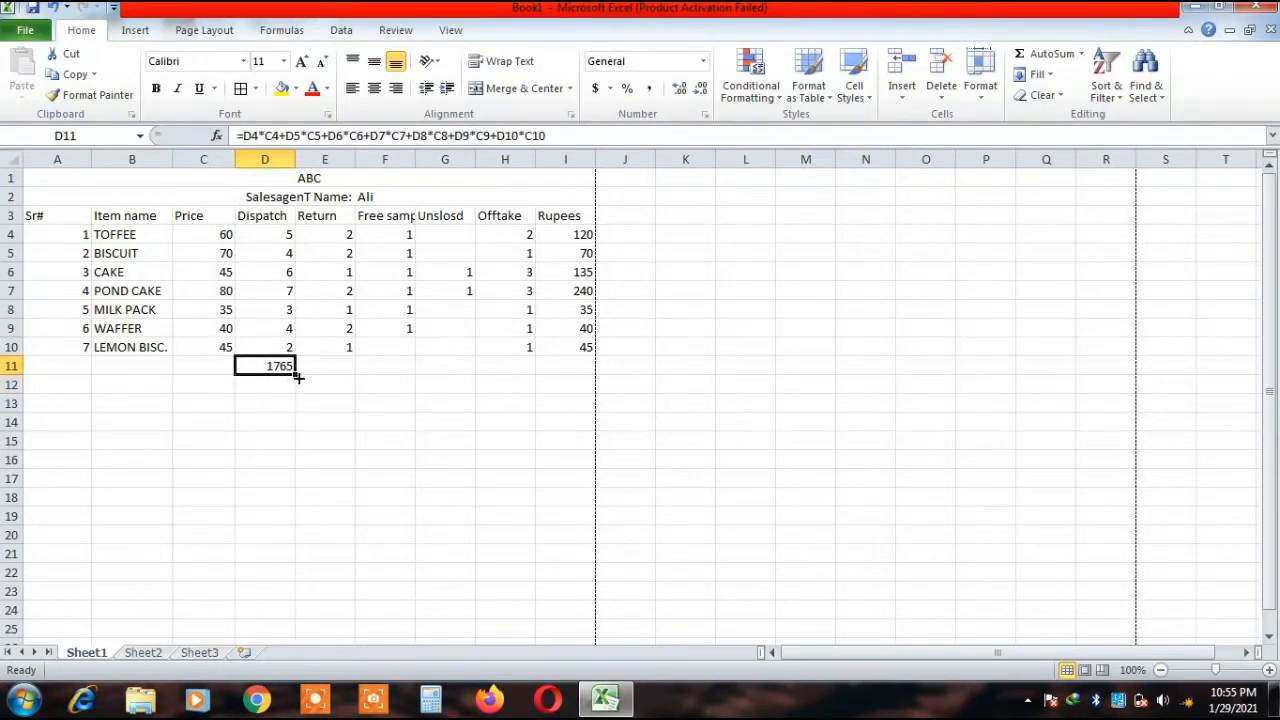
{"action": "left_click_drag", "start_coordinate": [297, 375], "coordinate": [516, 376]}
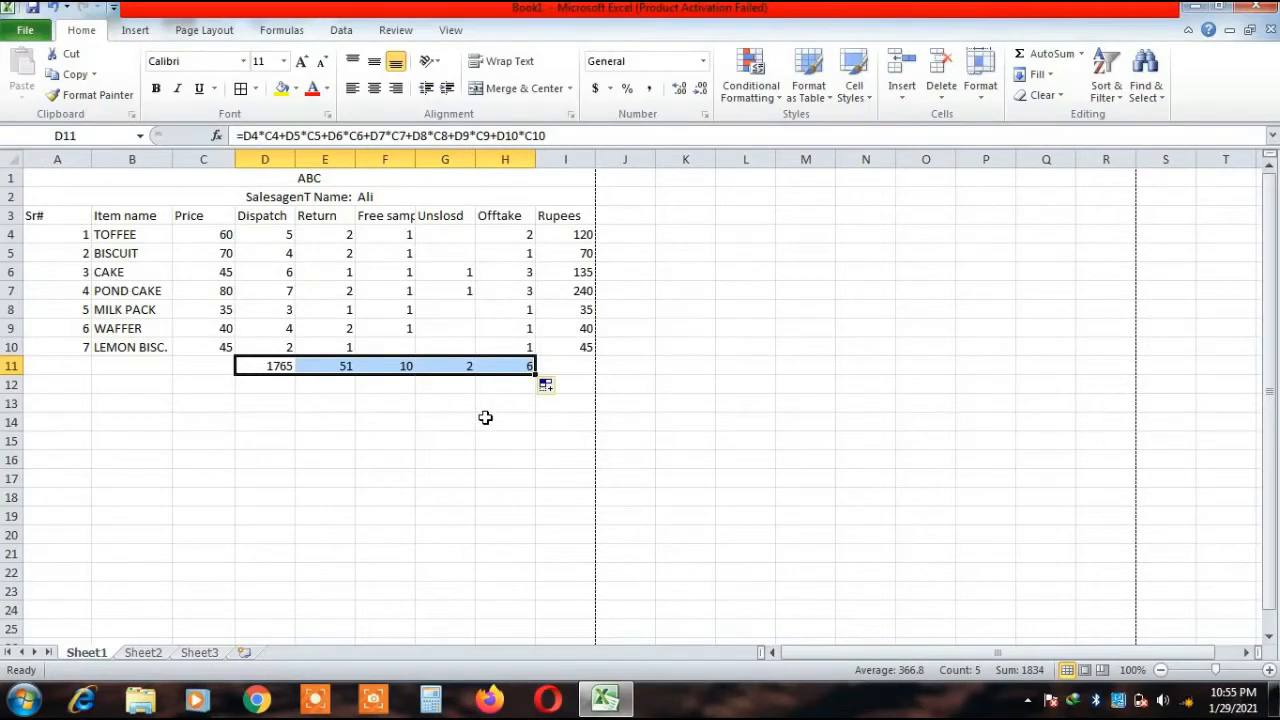
Edit the Return formula in E11 so its first two terms use the Price column, E4*C4+E5*C5.
{"action": "left_click", "coordinate": [334, 364]}
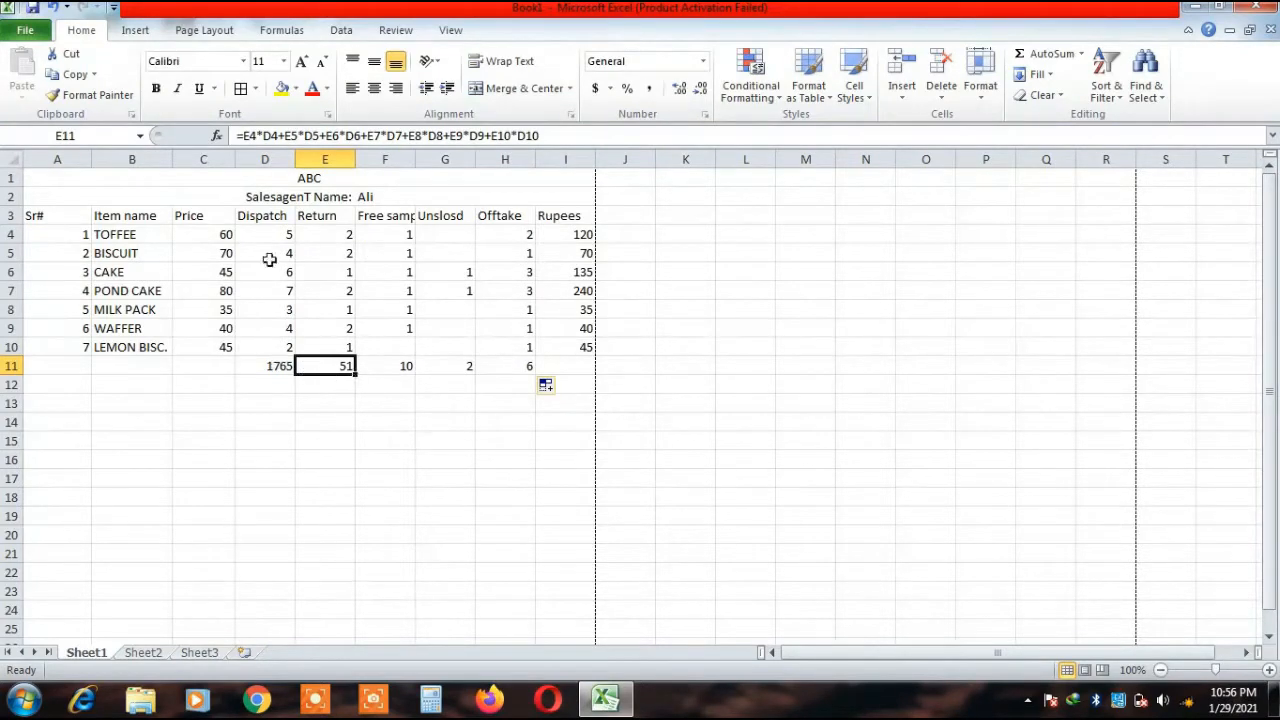
{"action": "left_click", "coordinate": [272, 140]}
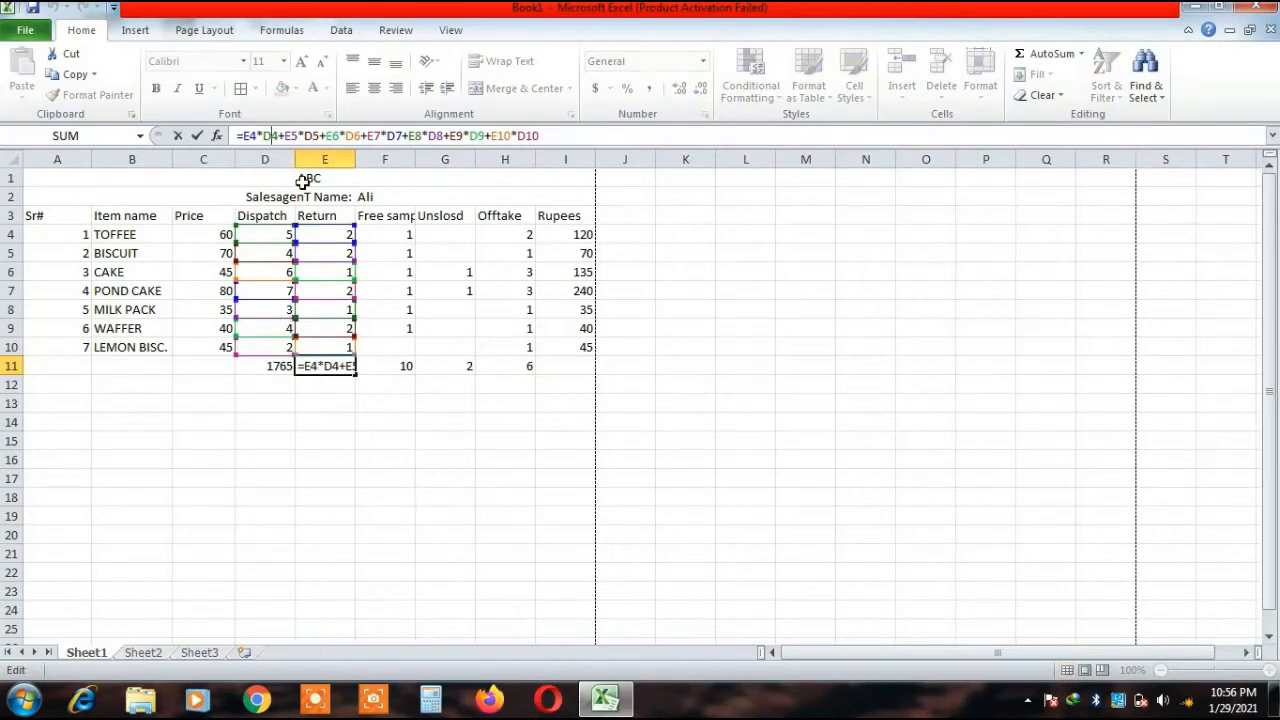
{"action": "key", "text": "BackSpace"}
{"action": "type", "text": "C"}
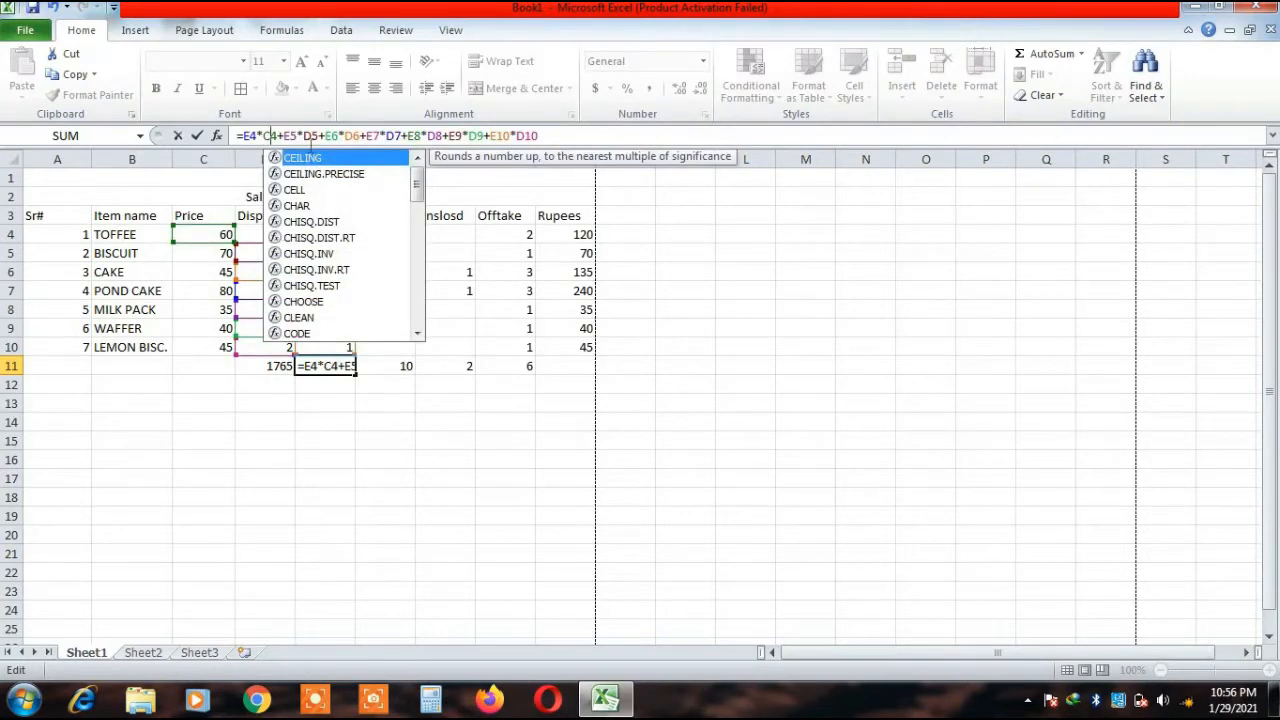
{"action": "left_click", "coordinate": [311, 136]}
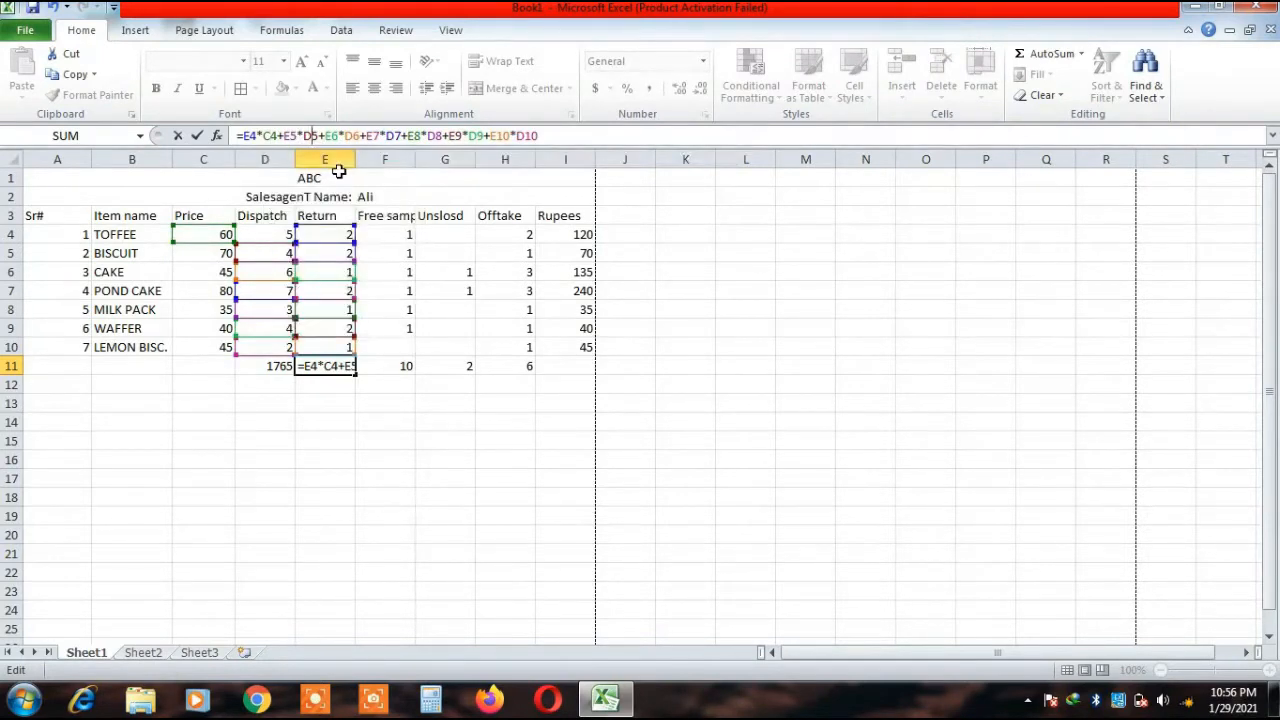
{"action": "key", "text": "BackSpace"}
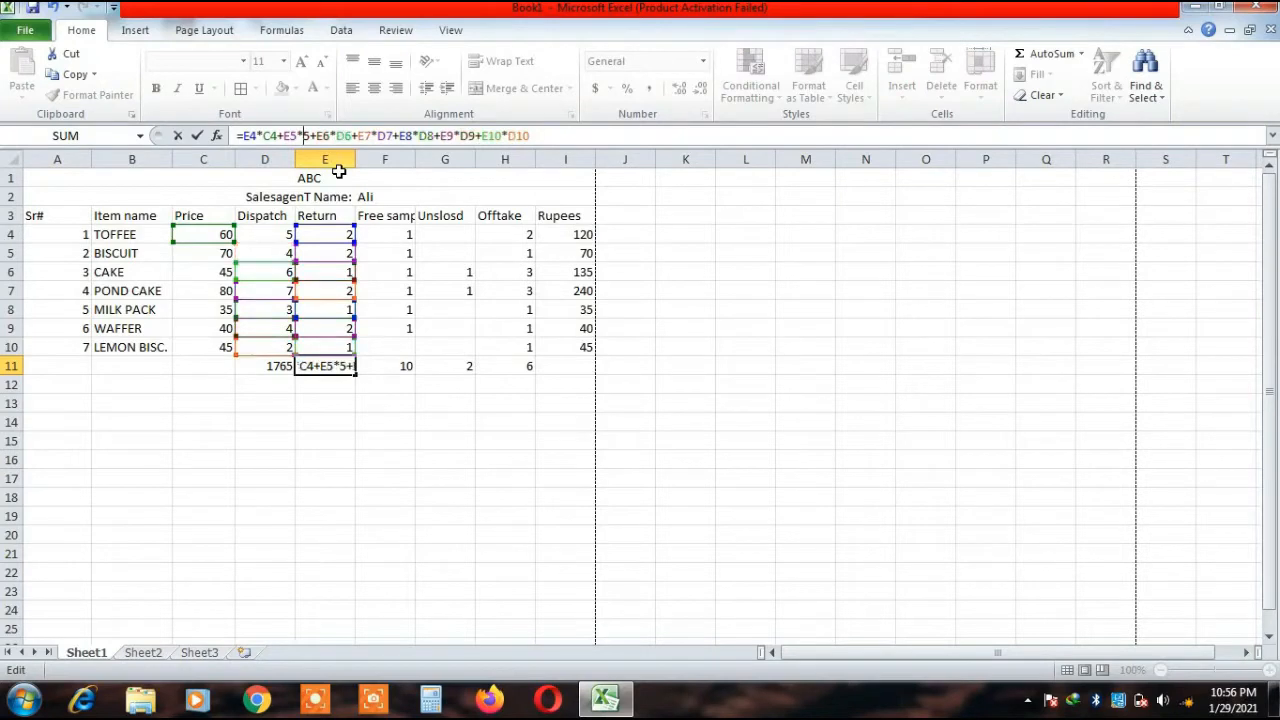
{"action": "type", "text": "C"}
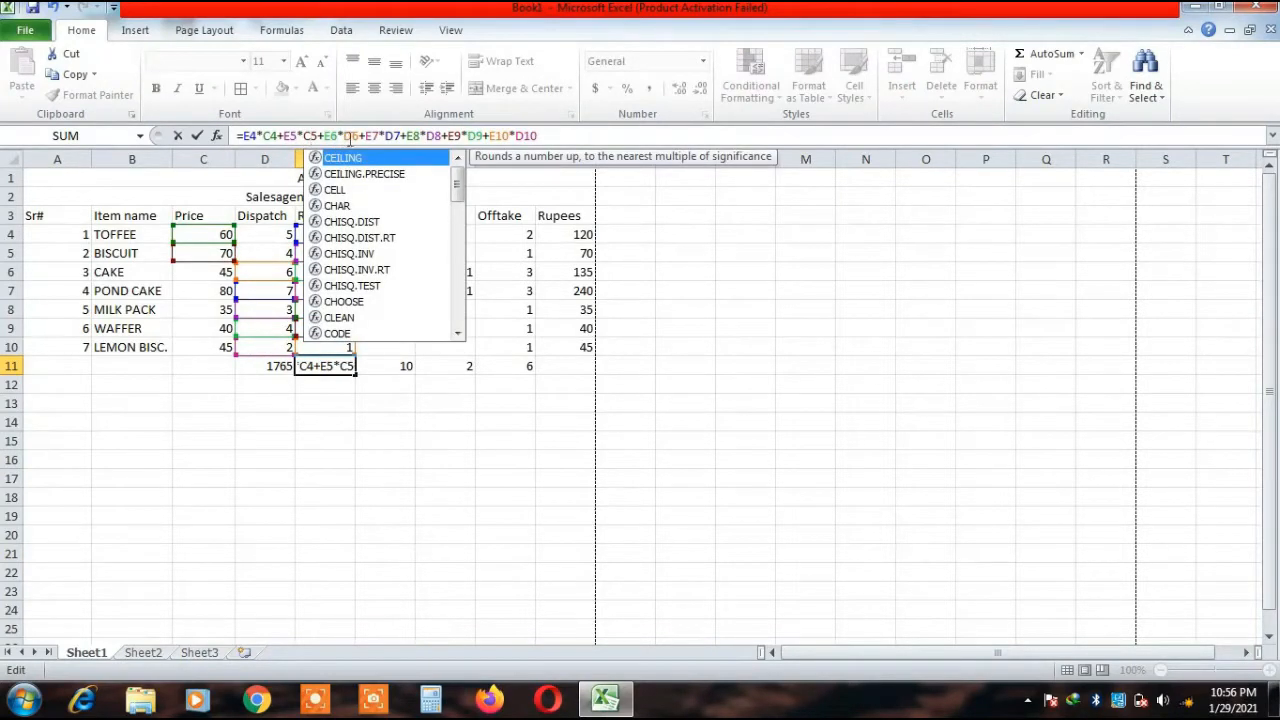
Change the CAKE, POND CAKE and MILK PACK terms of the E11 formula to use the Price column, E6*C6+E7*C7+E8*C8.
{"action": "left_click", "coordinate": [351, 138]}
{"action": "key", "text": "BackSpace"}
{"action": "type", "text": "C"}
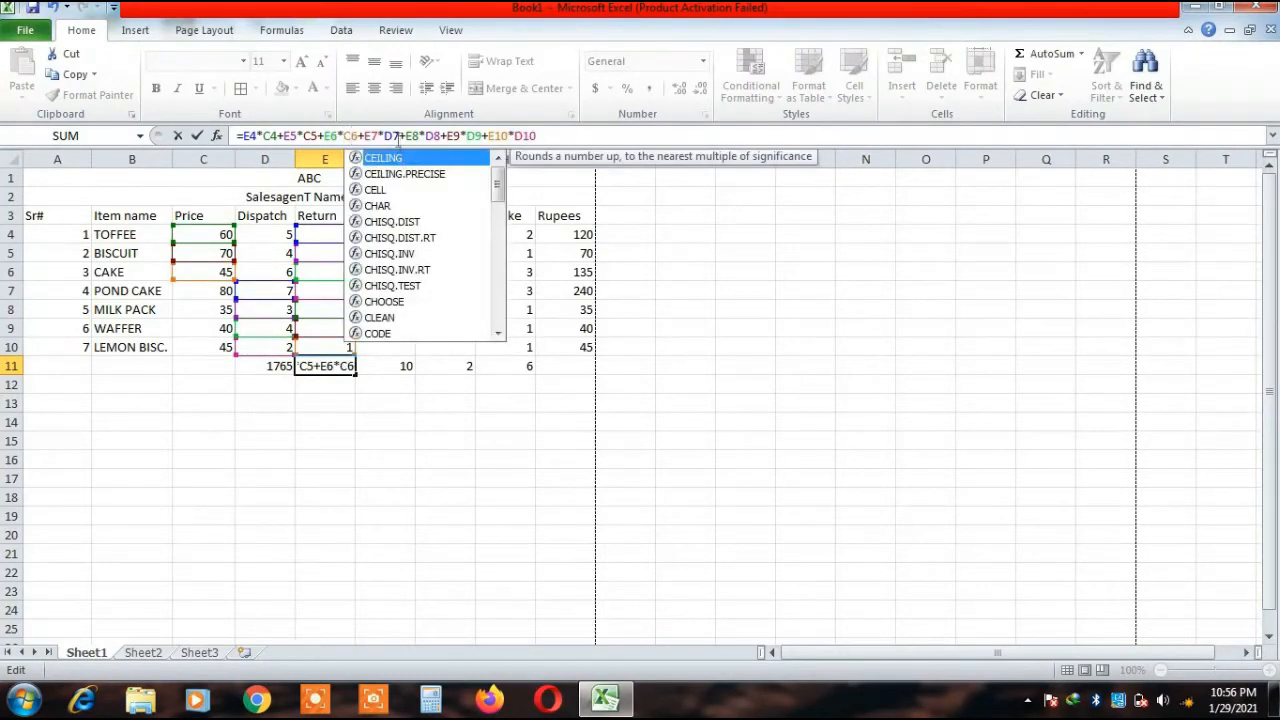
{"action": "left_click", "coordinate": [394, 138]}
{"action": "key", "text": "BackSpace"}
{"action": "type", "text": "C"}
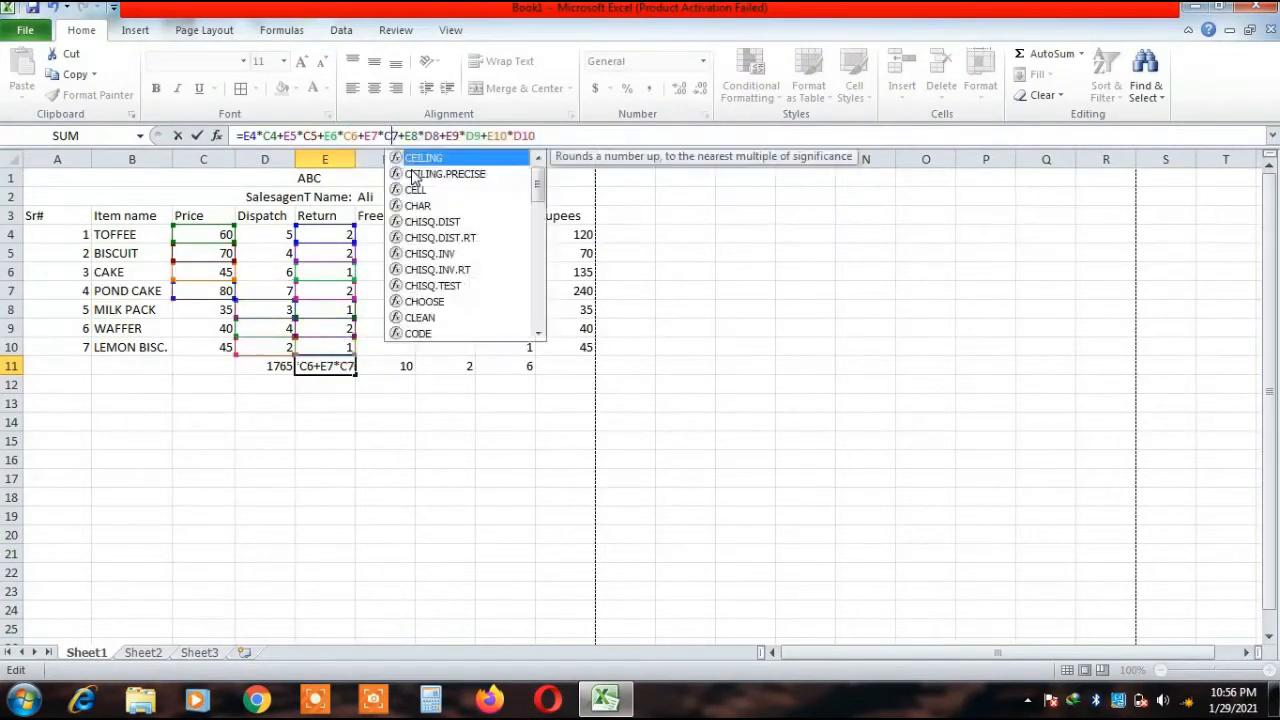
{"action": "left_click", "coordinate": [432, 138]}
{"action": "key", "text": "BackSpace"}
{"action": "type", "text": "C"}
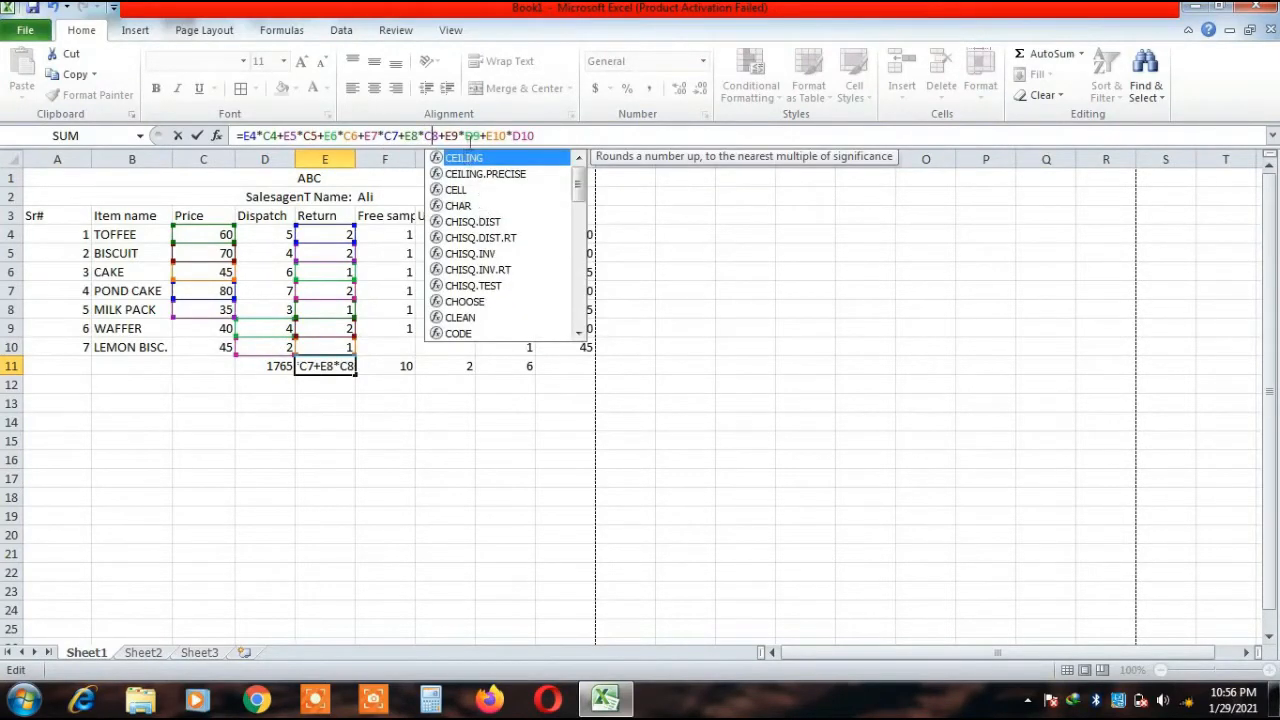
Change the last two terms of the Return formula in E11 to E9*C9+E10*C10 and enter the formula.
{"action": "left_click", "coordinate": [466, 137]}
{"action": "key", "text": "BackSpace"}
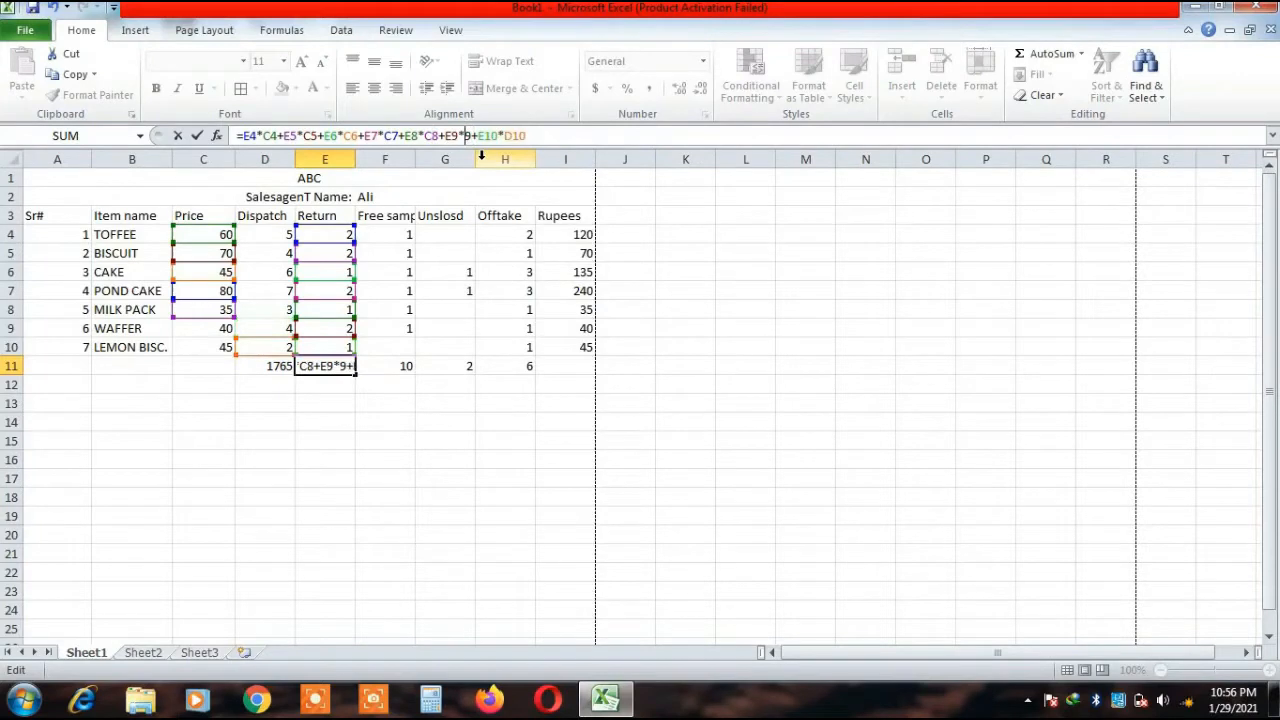
{"action": "type", "text": "C"}
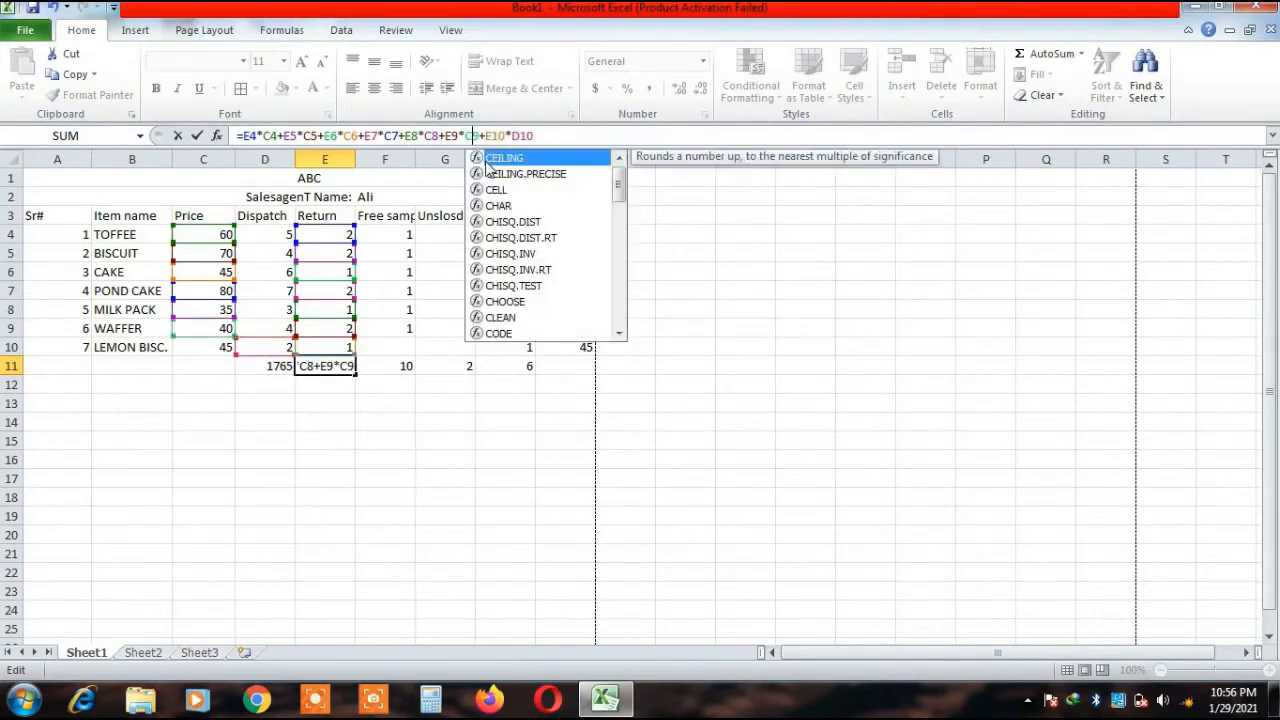
{"action": "left_click", "coordinate": [534, 136]}
{"action": "key", "text": "BackSpace"}
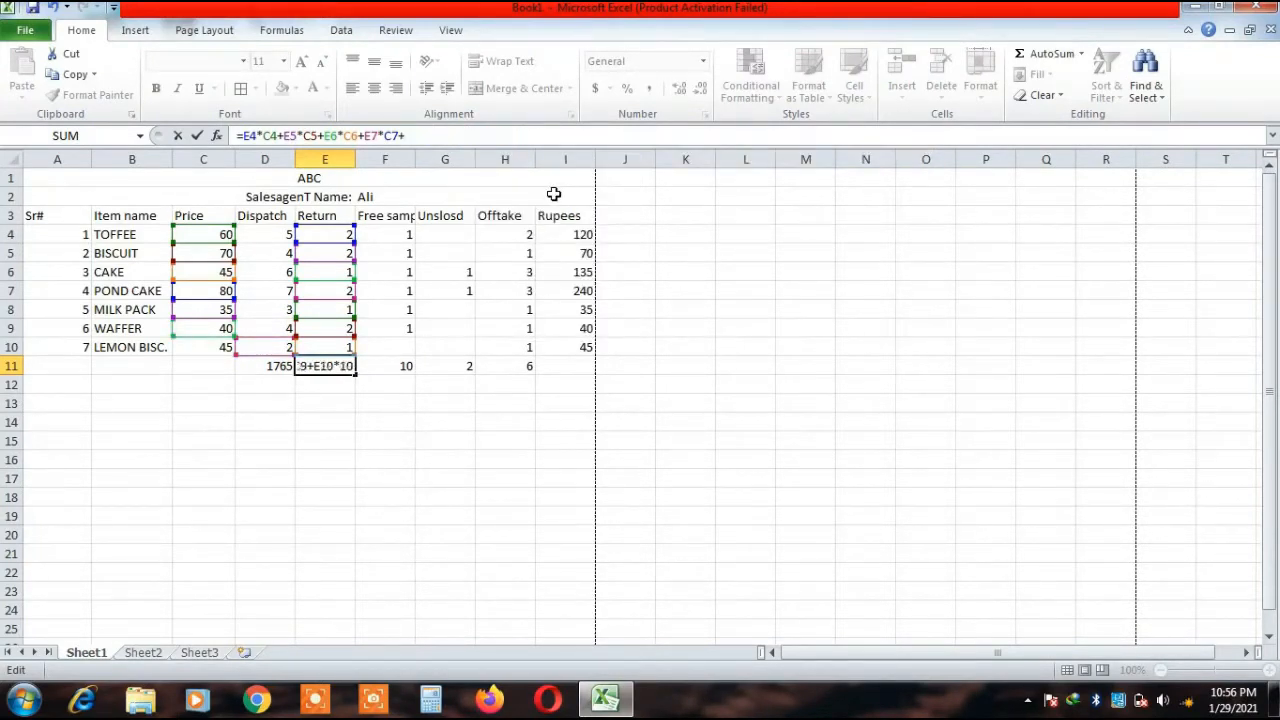
{"action": "type", "text": "C8+E9*C9+E10*C10"}
{"action": "key", "text": "Return"}
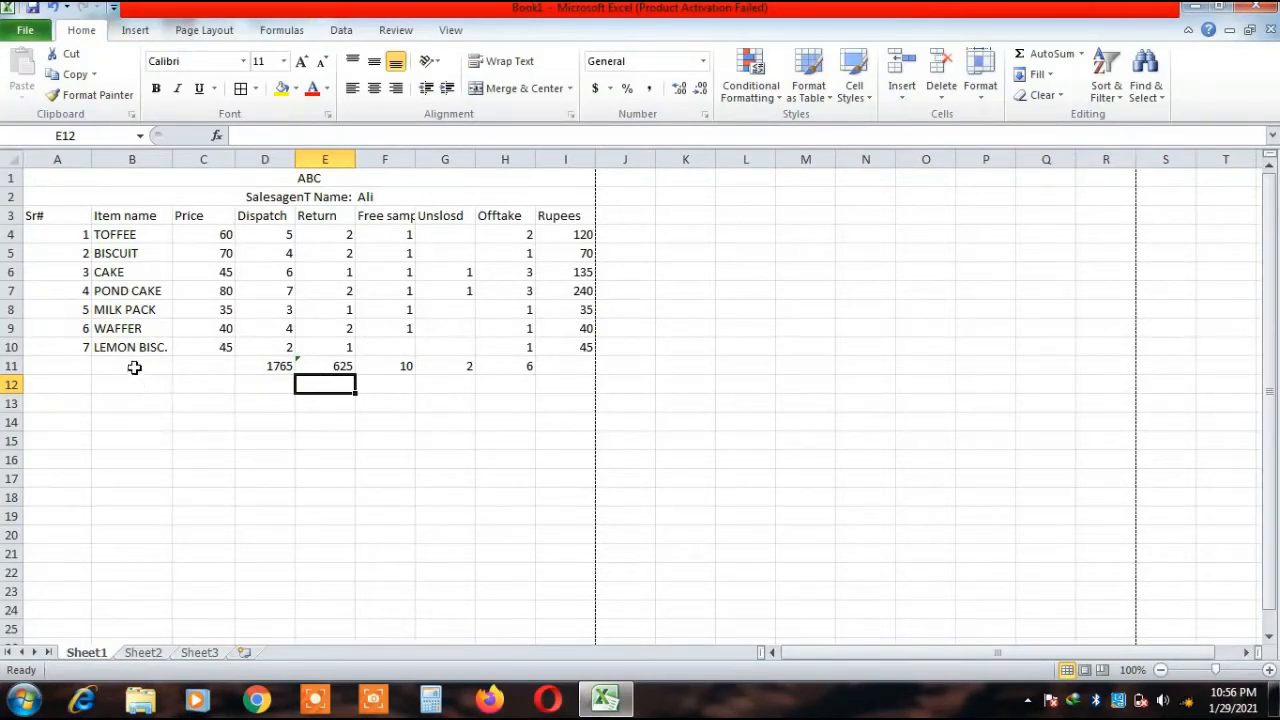
Merge and center cells B11:C11 and label them TOTAL AMOUNT.
{"action": "left_click_drag", "start_coordinate": [133, 365], "coordinate": [196, 364]}
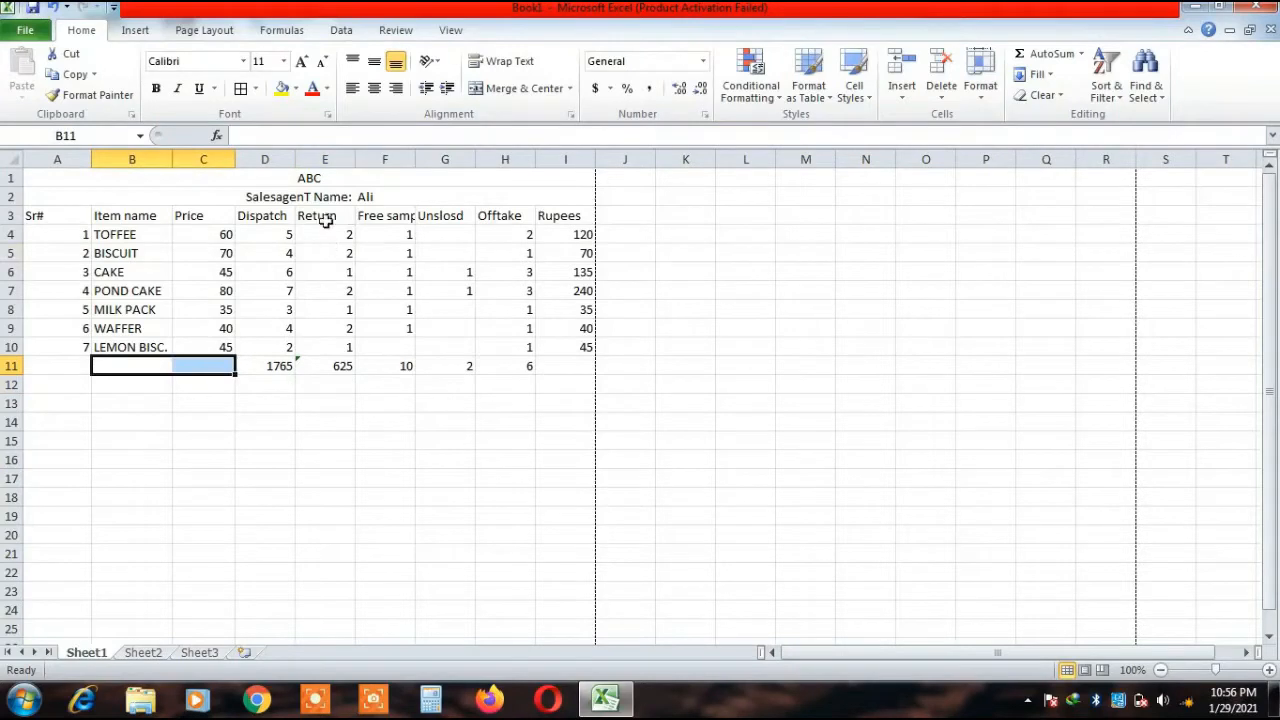
{"action": "left_click", "coordinate": [505, 92]}
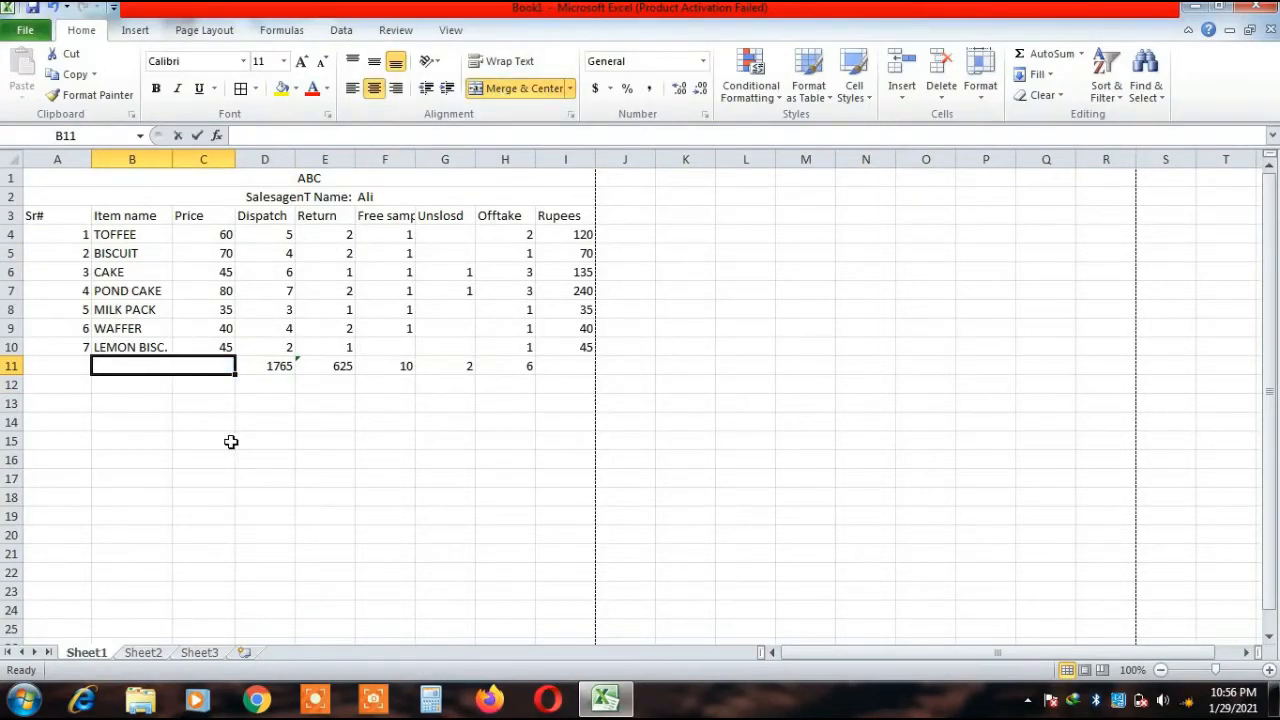
{"action": "type", "text": "TOTAL"}
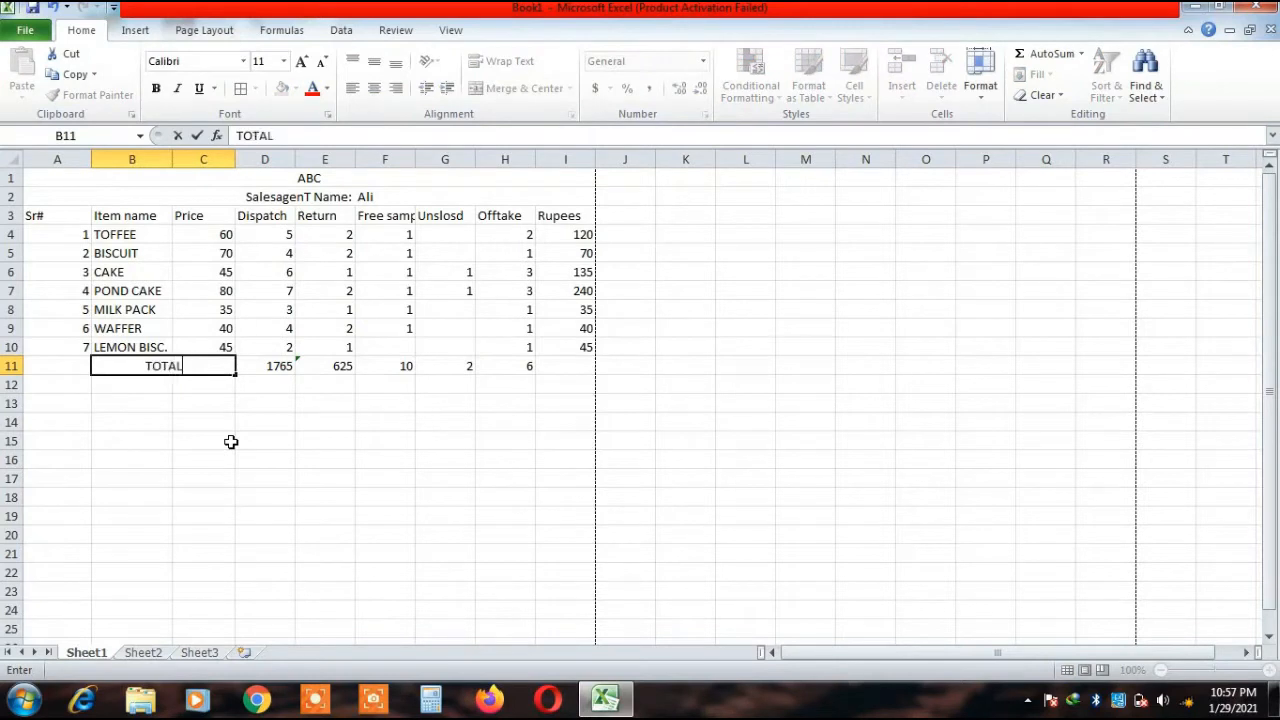
{"action": "type", "text": " AMOUNT"}
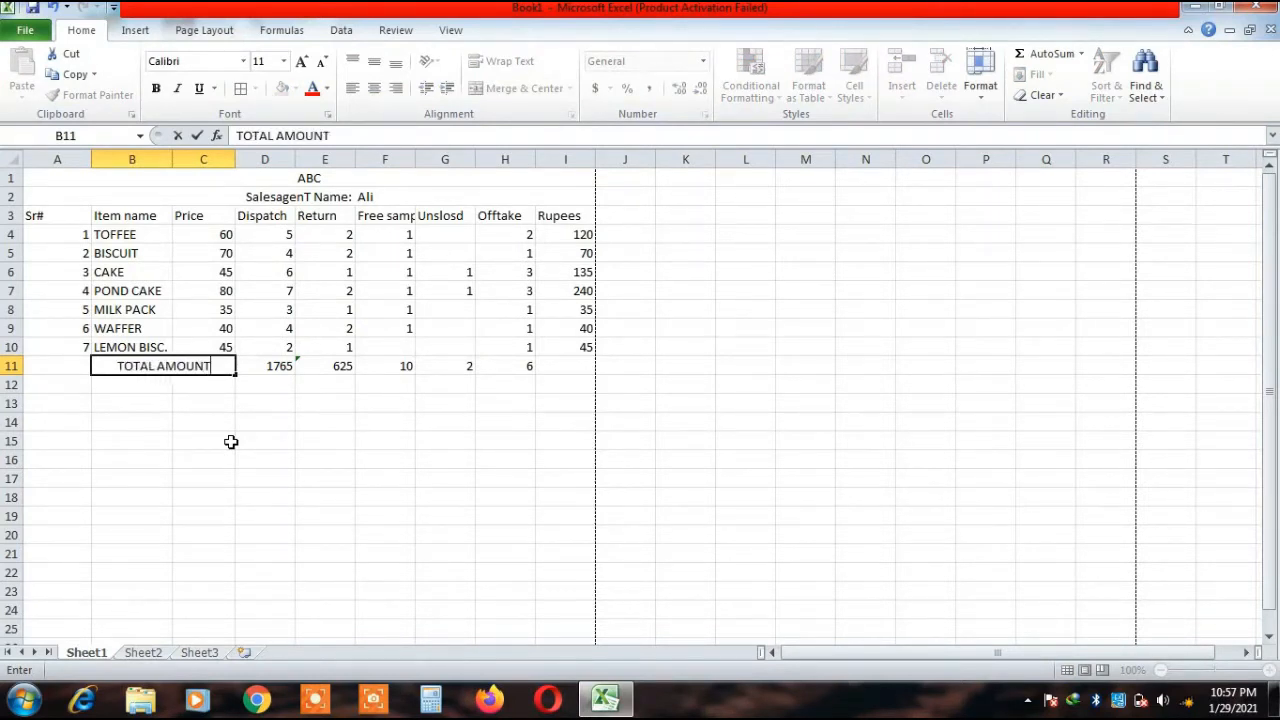
{"action": "left_click", "coordinate": [230, 442]}
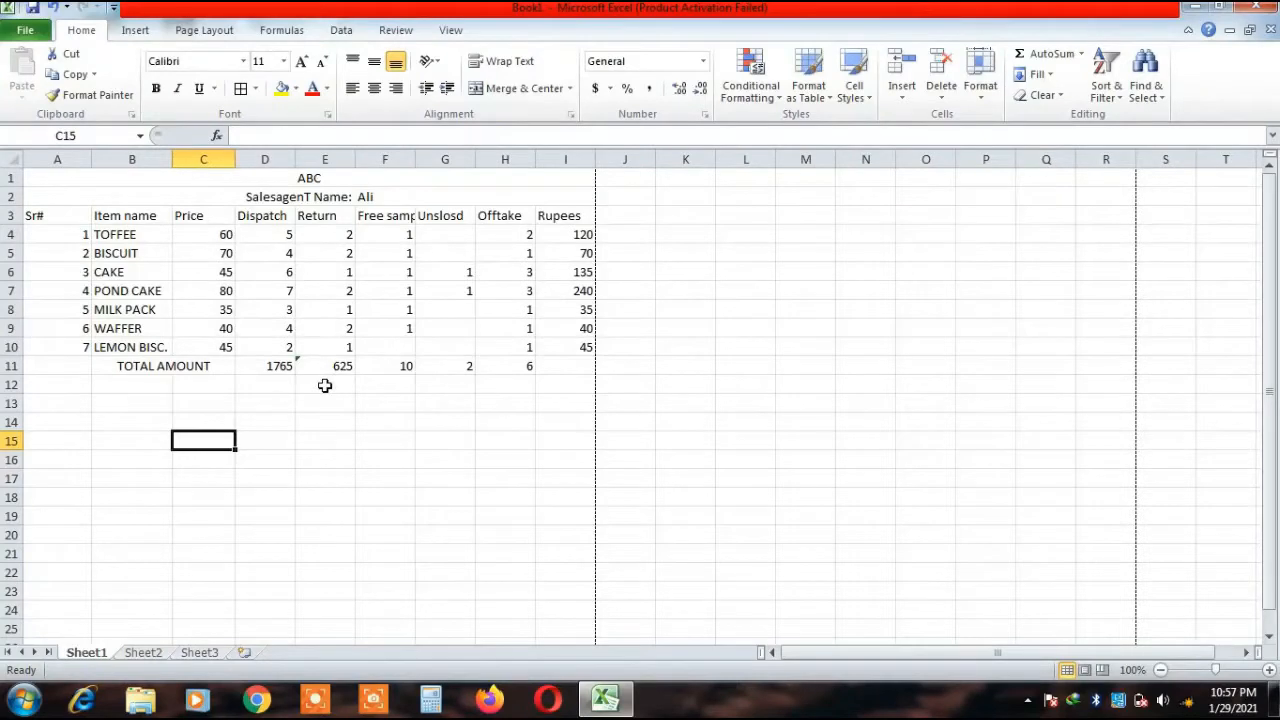
Edit the free sample formula in F11 so its TOFFEE and BISCUIT terms use the Price column, F4*C4+F5*C5.
{"action": "left_click", "coordinate": [385, 368]}
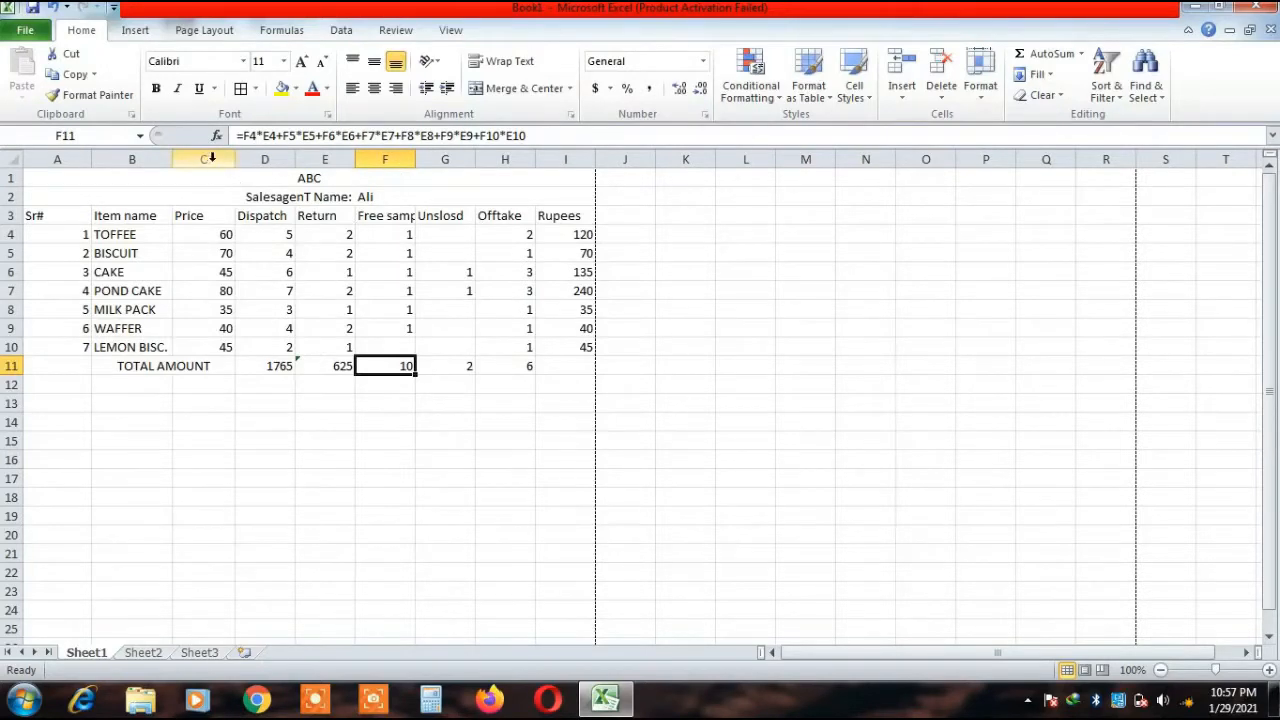
{"action": "left_click", "coordinate": [268, 137]}
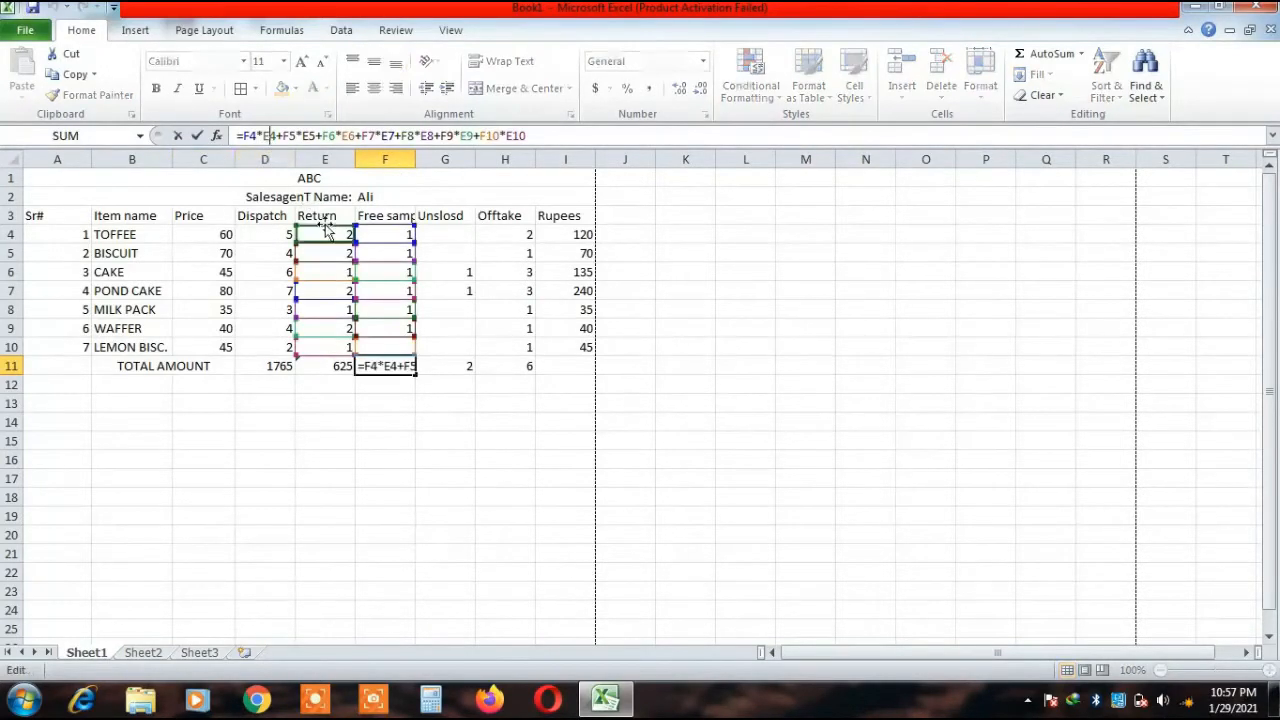
{"action": "key", "text": "BackSpace"}
{"action": "type", "text": "C"}
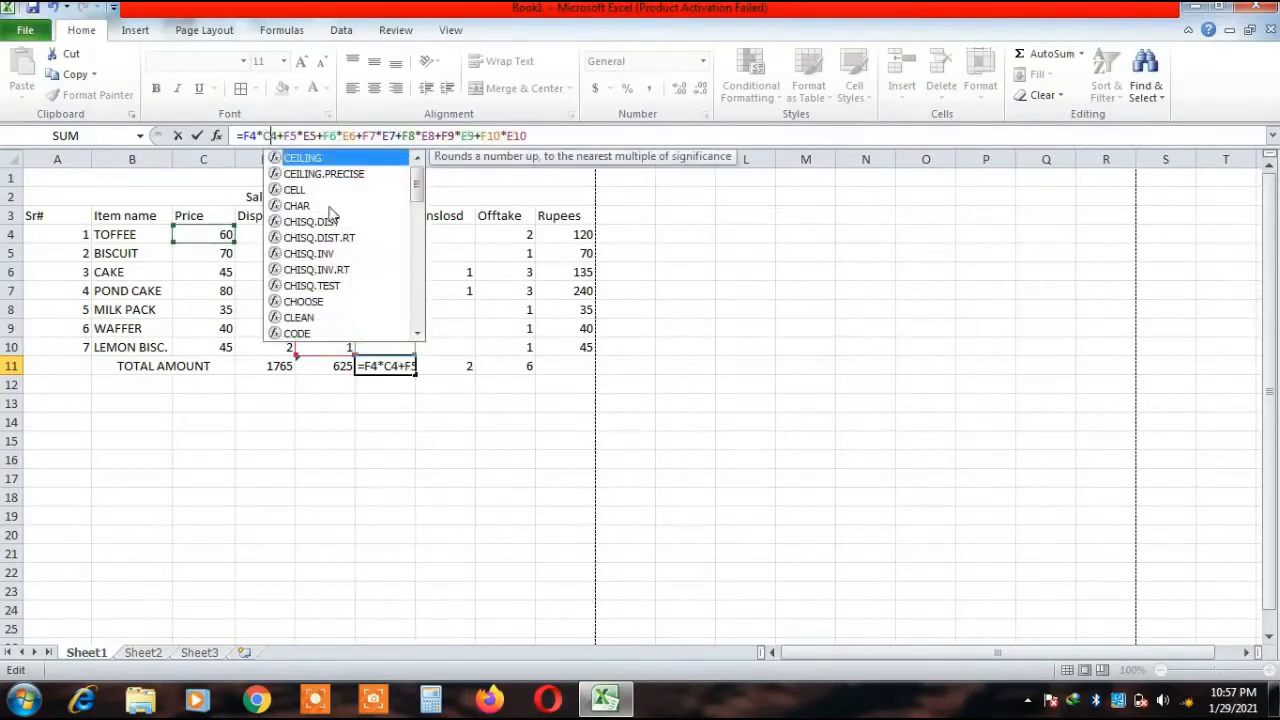
{"action": "left_click", "coordinate": [311, 136]}
{"action": "key", "text": "BackSpace"}
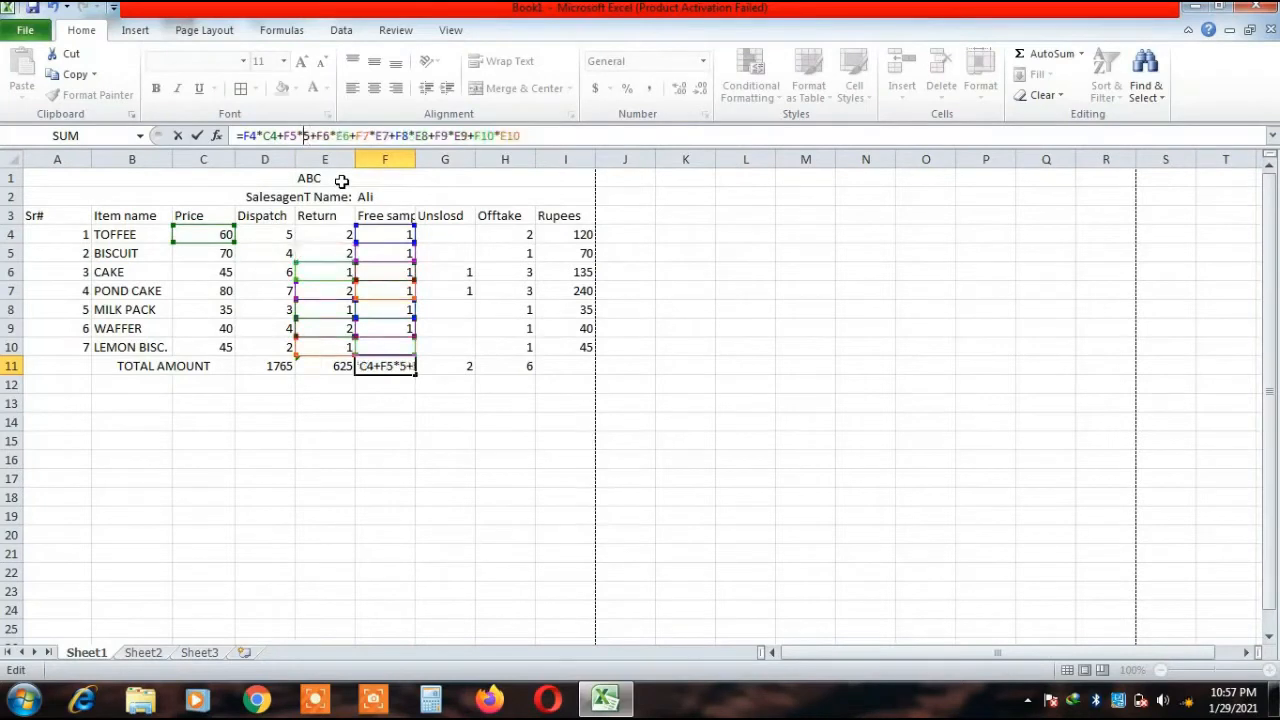
{"action": "type", "text": "C"}
Change the CAKE, POND CAKE and MILK PACK terms of the F11 formula to F6*C6+F7*C7+F8*C8.
{"action": "left_click", "coordinate": [351, 136]}
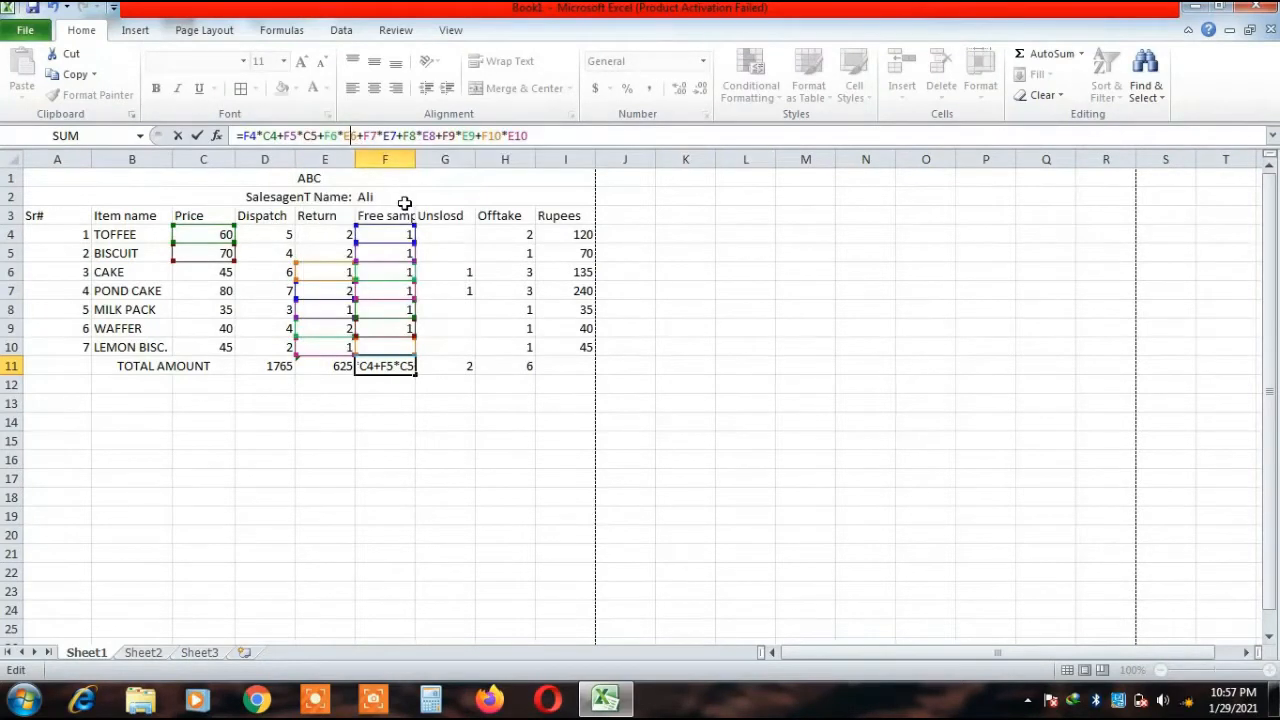
{"action": "key", "text": "BackSpace"}
{"action": "type", "text": "C"}
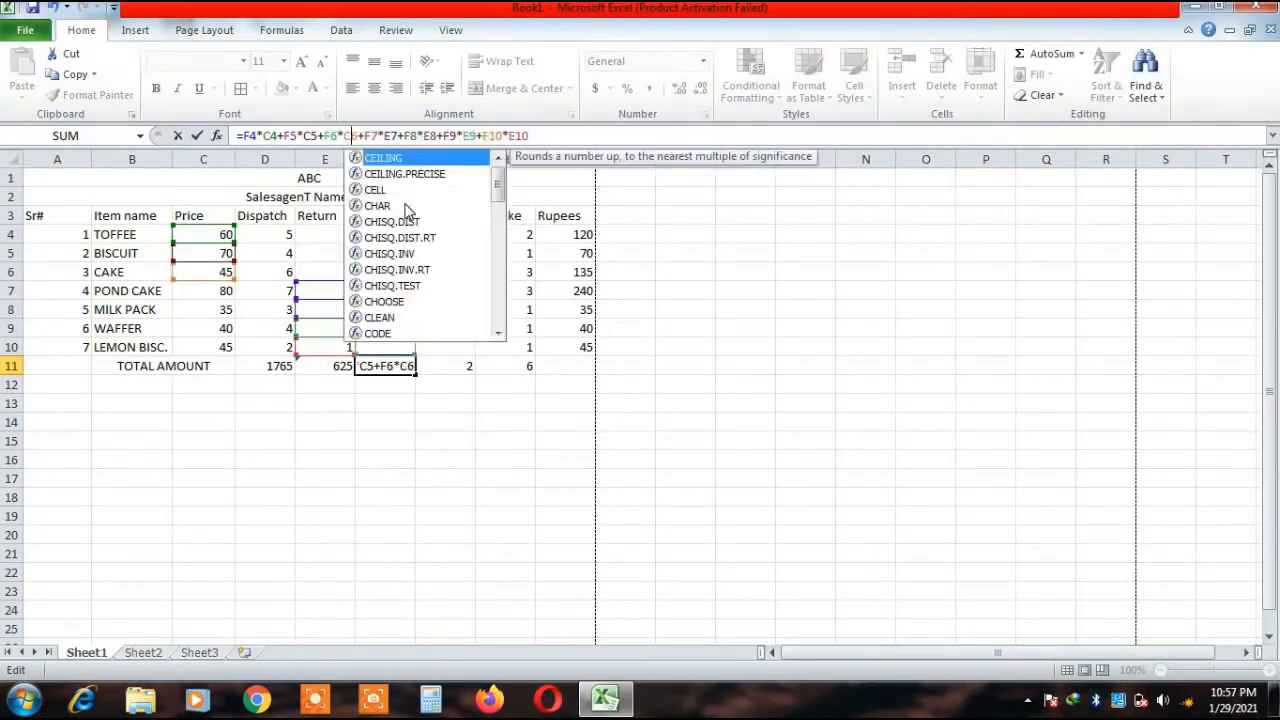
{"action": "left_click", "coordinate": [391, 136]}
{"action": "key", "text": "BackSpace"}
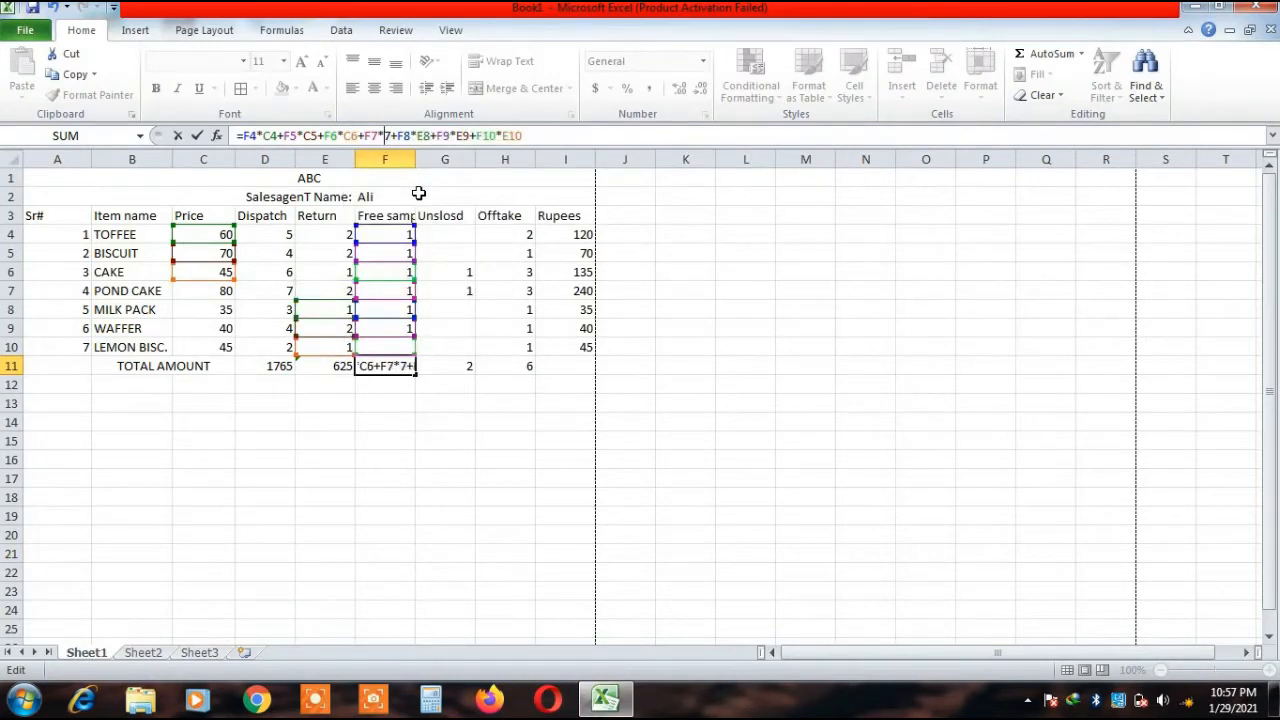
{"action": "type", "text": "C"}
{"action": "left_click", "coordinate": [431, 136]}
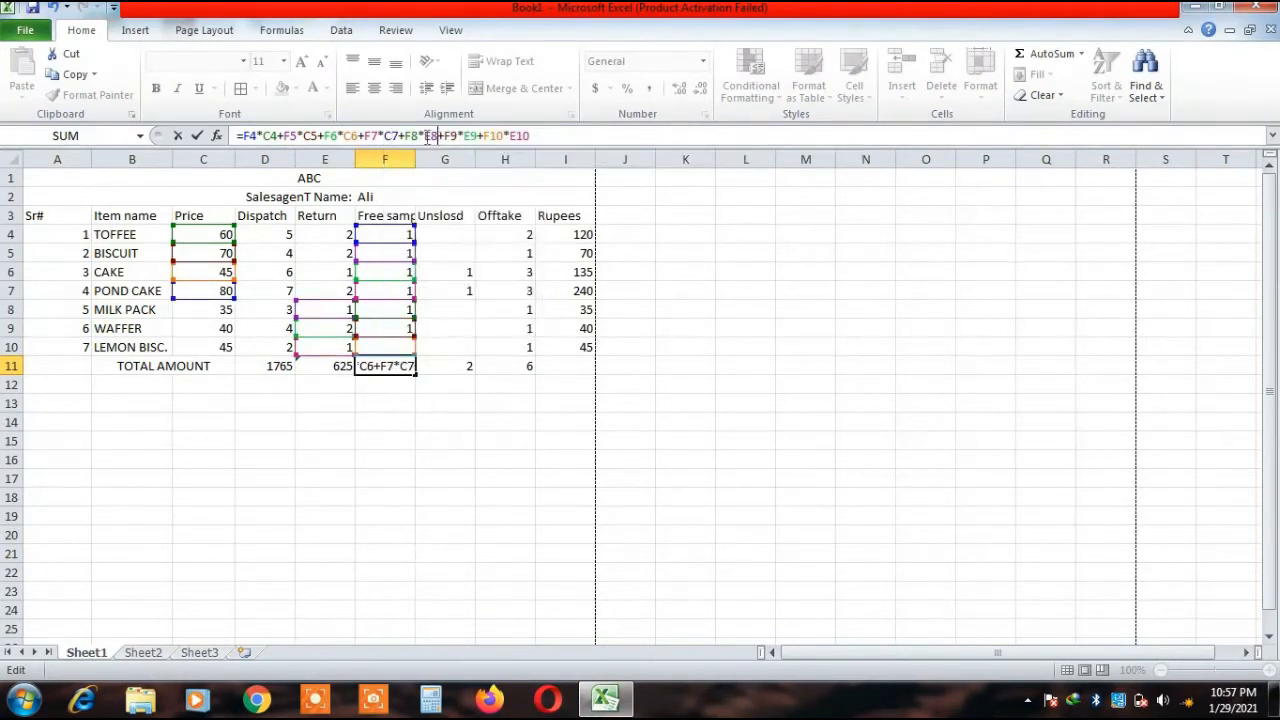
{"action": "key", "text": "BackSpace"}
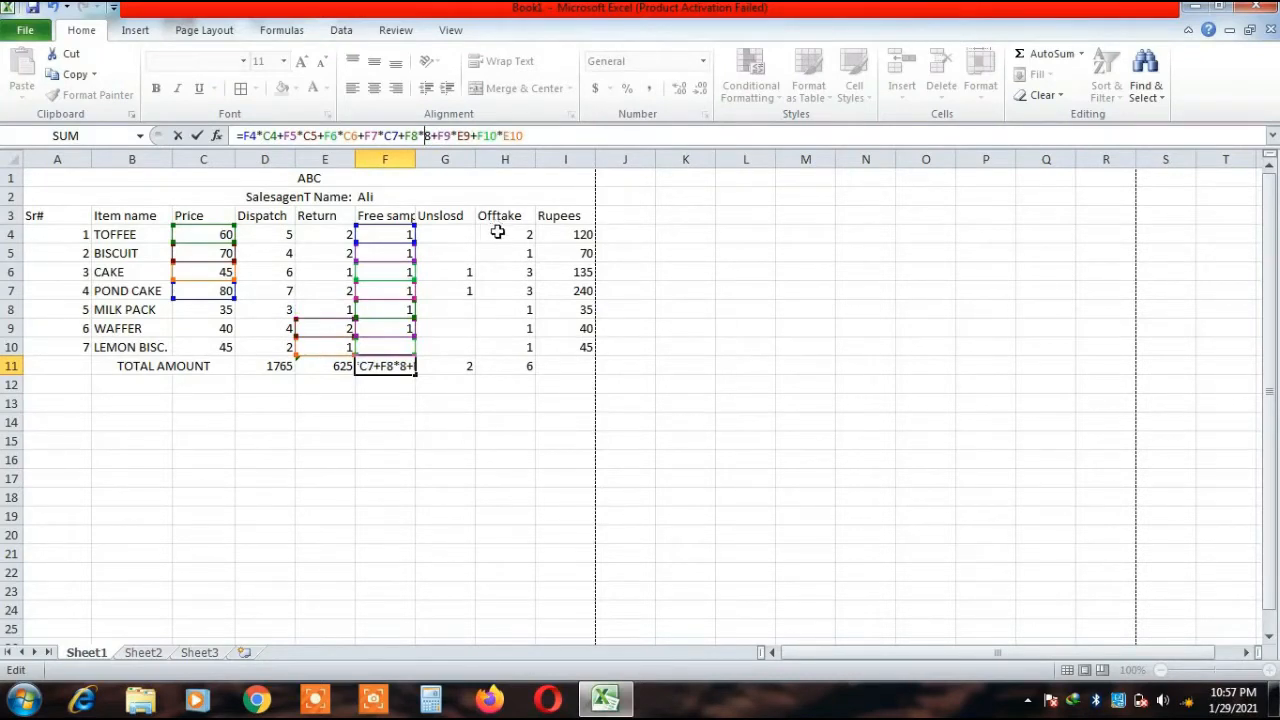
{"action": "type", "text": "C"}
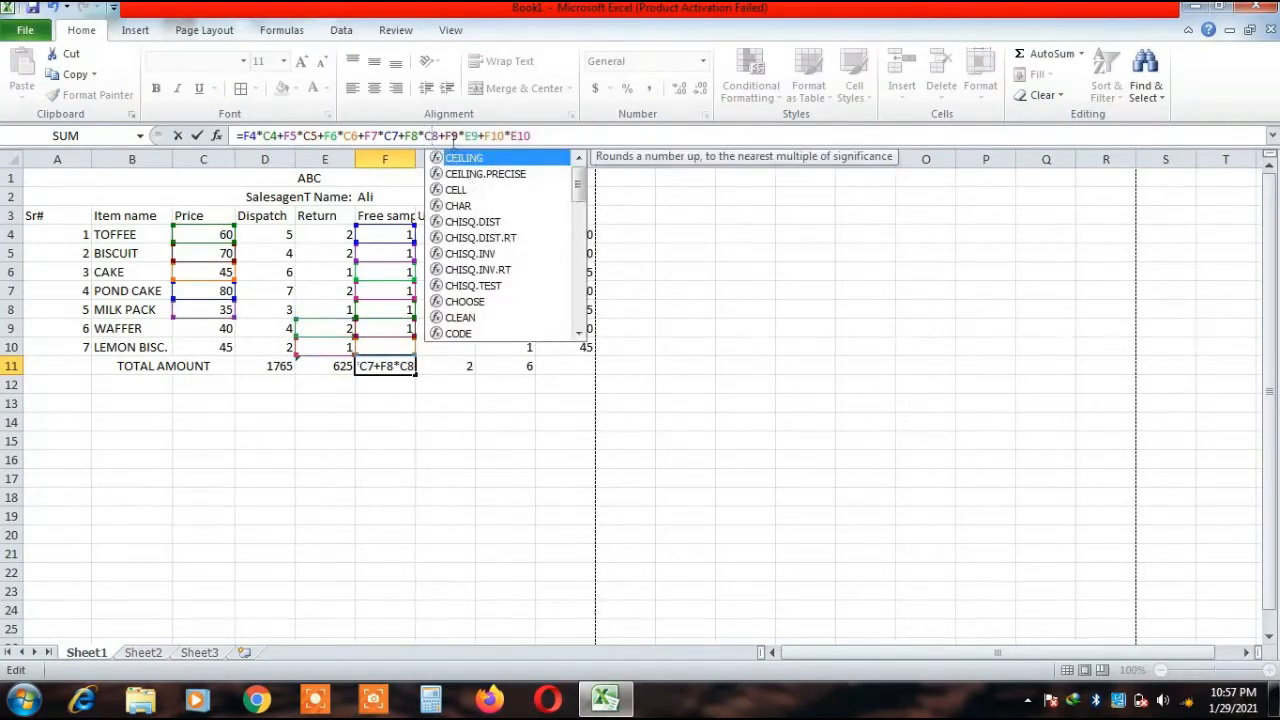
Change the WAFFER and LEMON BISC. terms of the F11 formula to F9*C9+F10*C10 and enter the formula.
{"action": "key", "text": "Right"}
{"action": "key", "text": "Right"}
{"action": "key", "text": "Right"}
{"action": "key", "text": "Right"}
{"action": "key", "text": "Right"}
{"action": "key", "text": "Delete"}
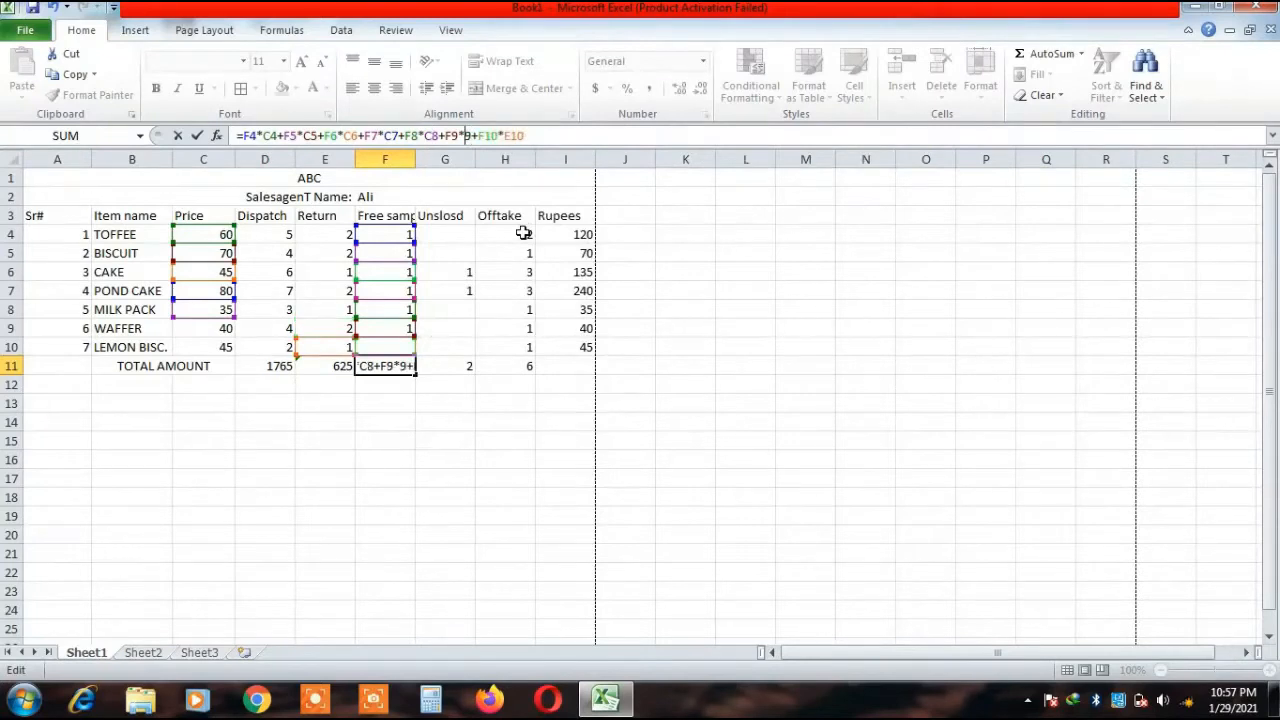
{"action": "type", "text": "C"}
{"action": "key", "text": "Right"}
{"action": "key", "text": "Right"}
{"action": "key", "text": "Right"}
{"action": "key", "text": "Right"}
{"action": "key", "text": "Right"}
{"action": "key", "text": "Right"}
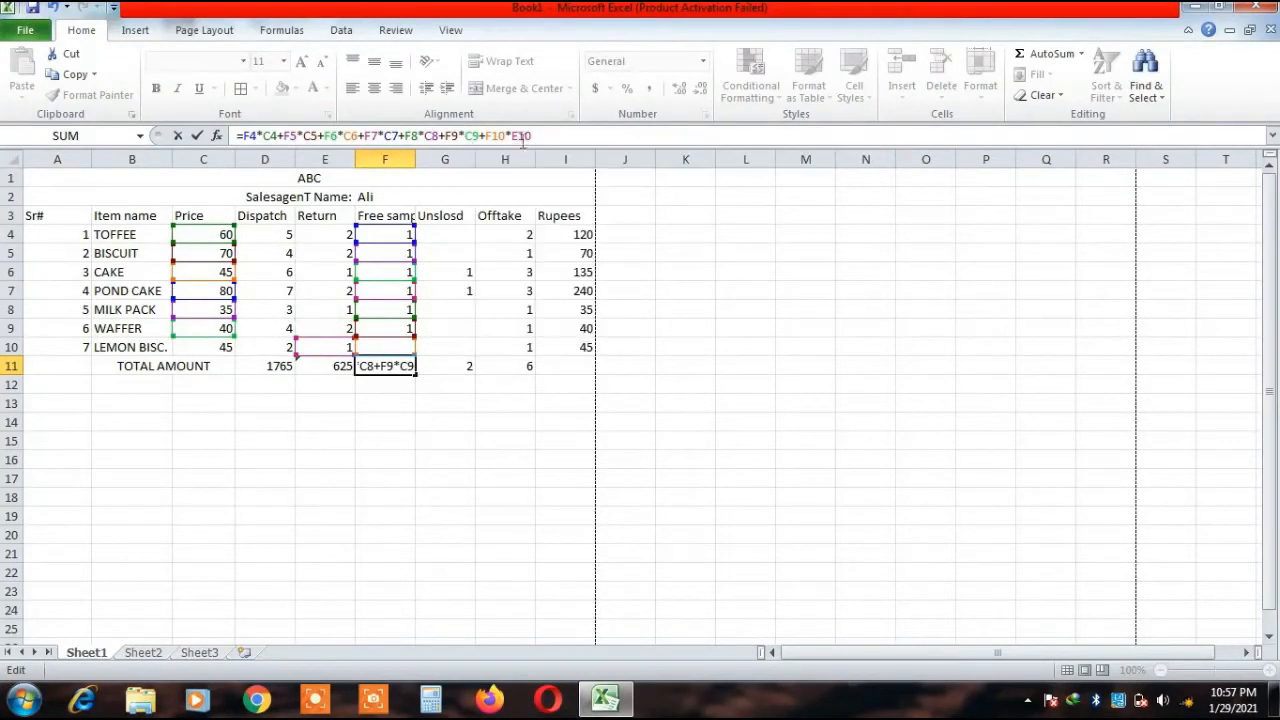
{"action": "key", "text": "Delete"}
{"action": "type", "text": "C"}
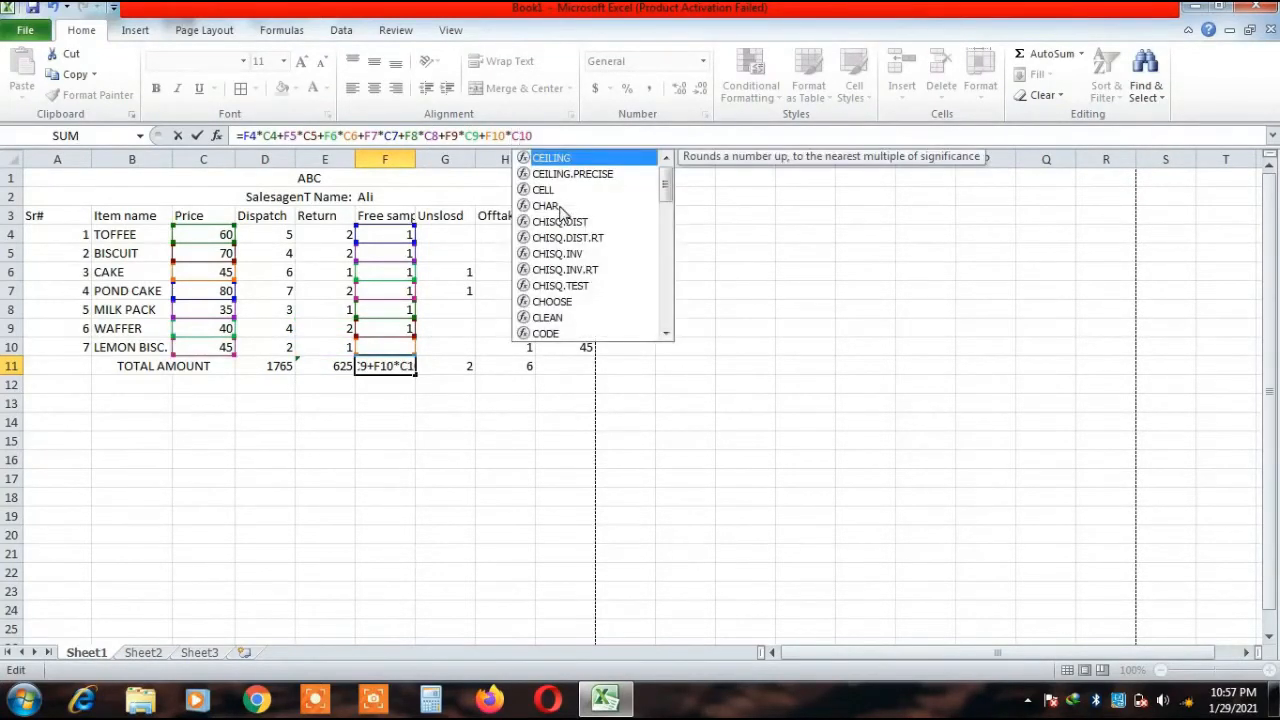
{"action": "key", "text": "Return"}
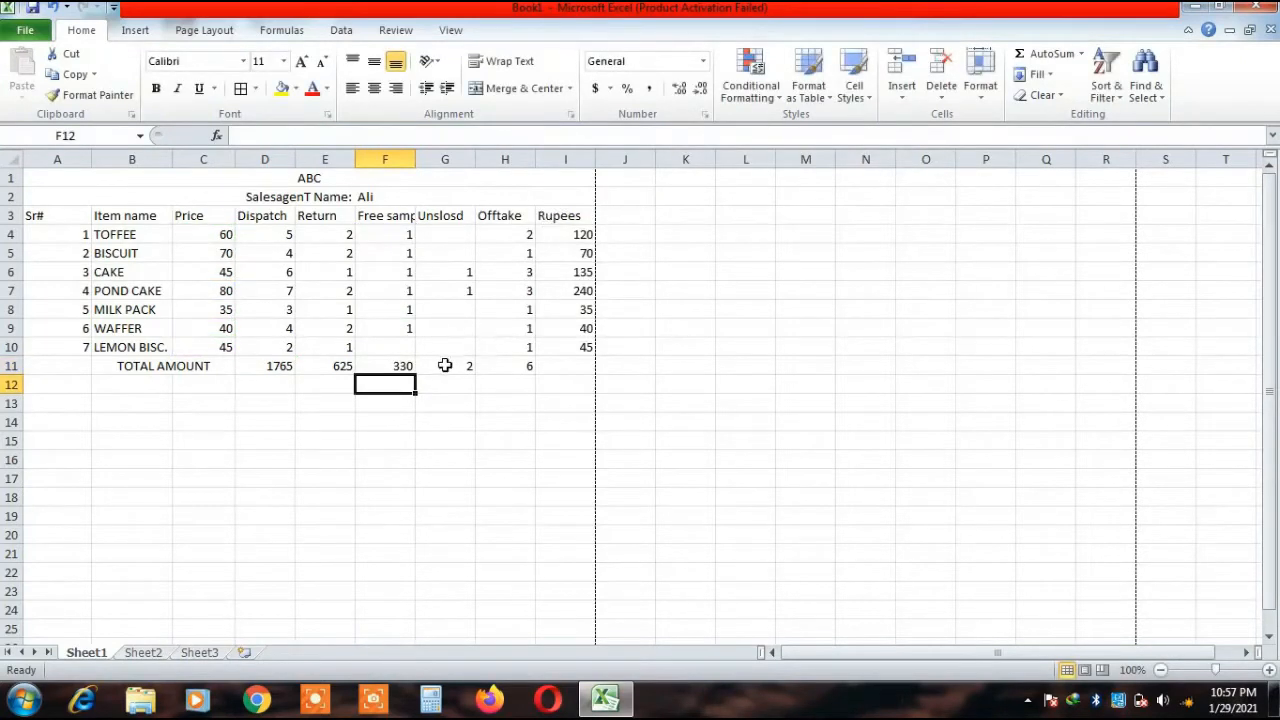
Edit the Unslosd formula in G11 so its first two terms use the Price column, G4*C4+G5*C5.
{"action": "left_click", "coordinate": [390, 367]}
{"action": "left_click", "coordinate": [470, 363]}
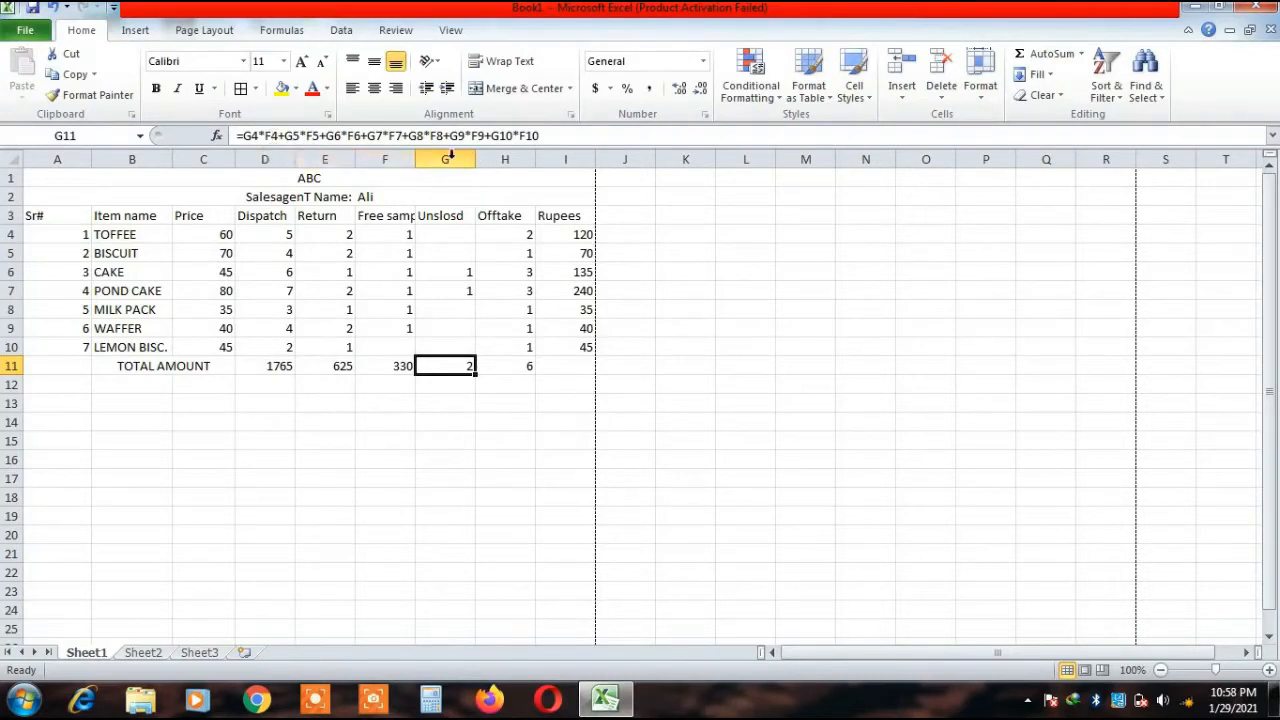
{"action": "left_click", "coordinate": [268, 141]}
{"action": "key", "text": "BackSpace"}
{"action": "type", "text": "C"}
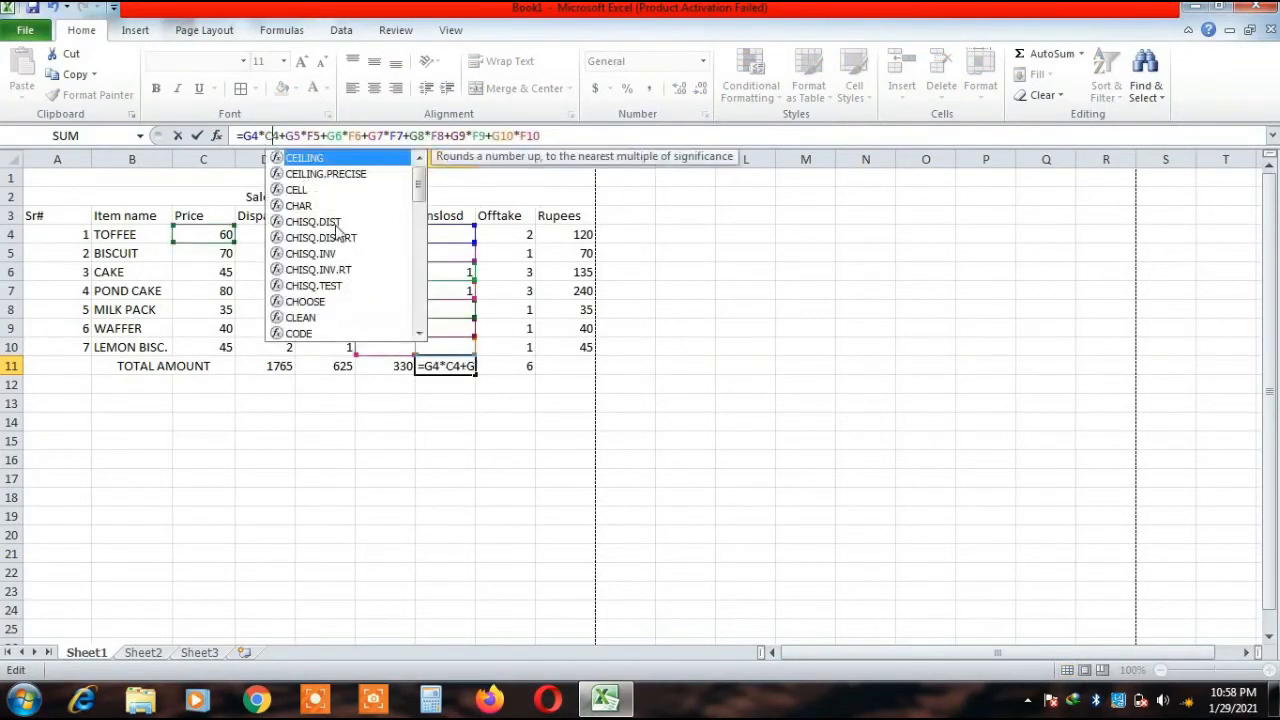
{"action": "left_click", "coordinate": [317, 137]}
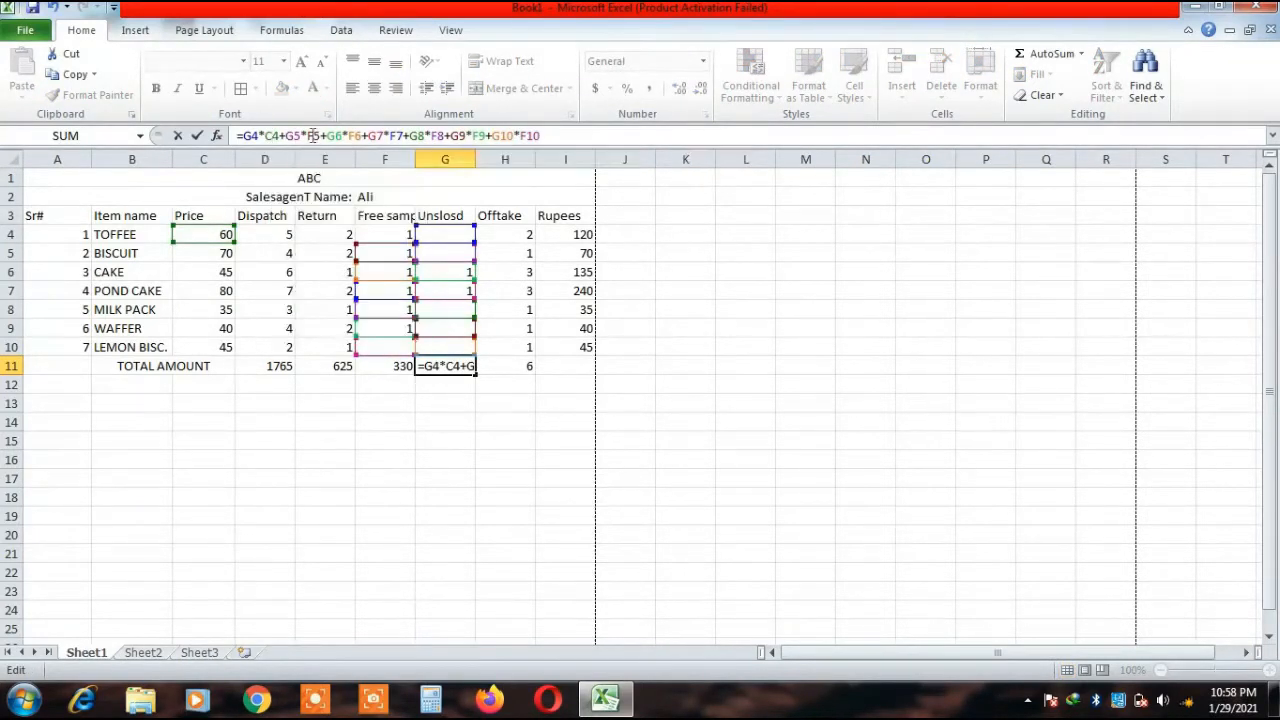
{"action": "key", "text": "BackSpace"}
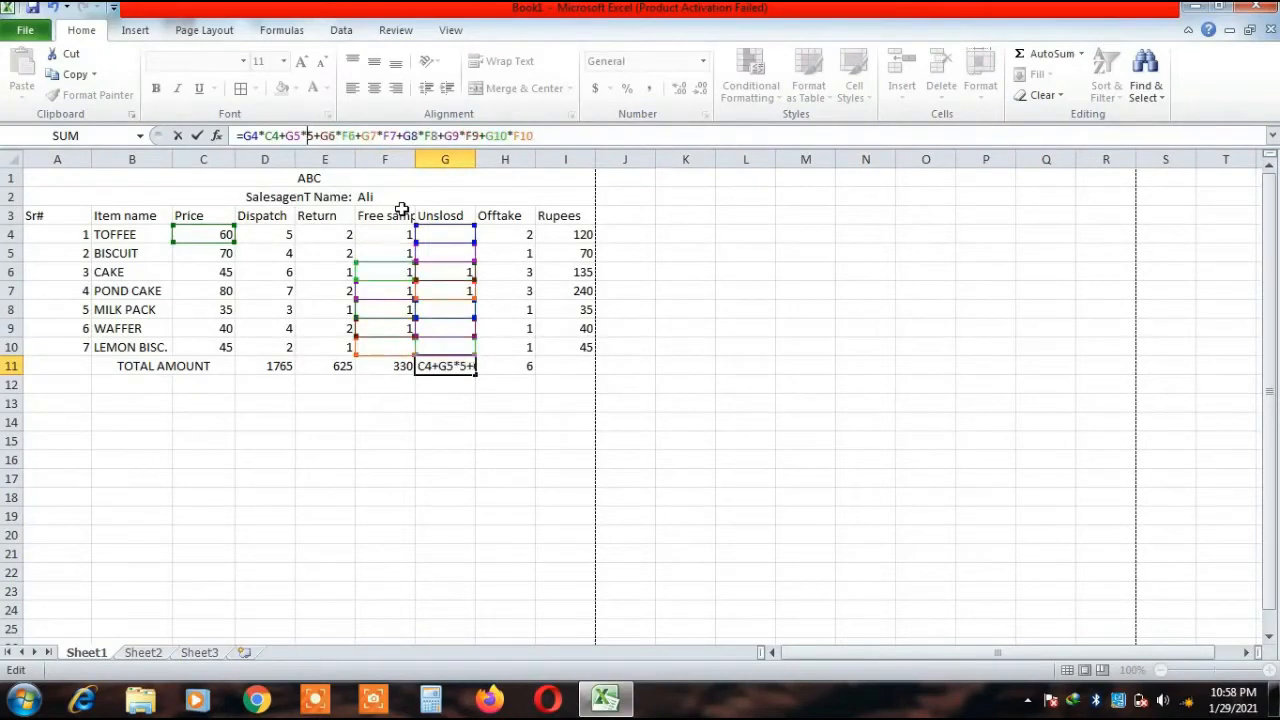
{"action": "type", "text": "C"}
Change the CAKE, POND CAKE and MILK PACK terms of the G11 formula to G6*C6+G7*C7+G8*C8.
{"action": "left_click", "coordinate": [357, 138]}
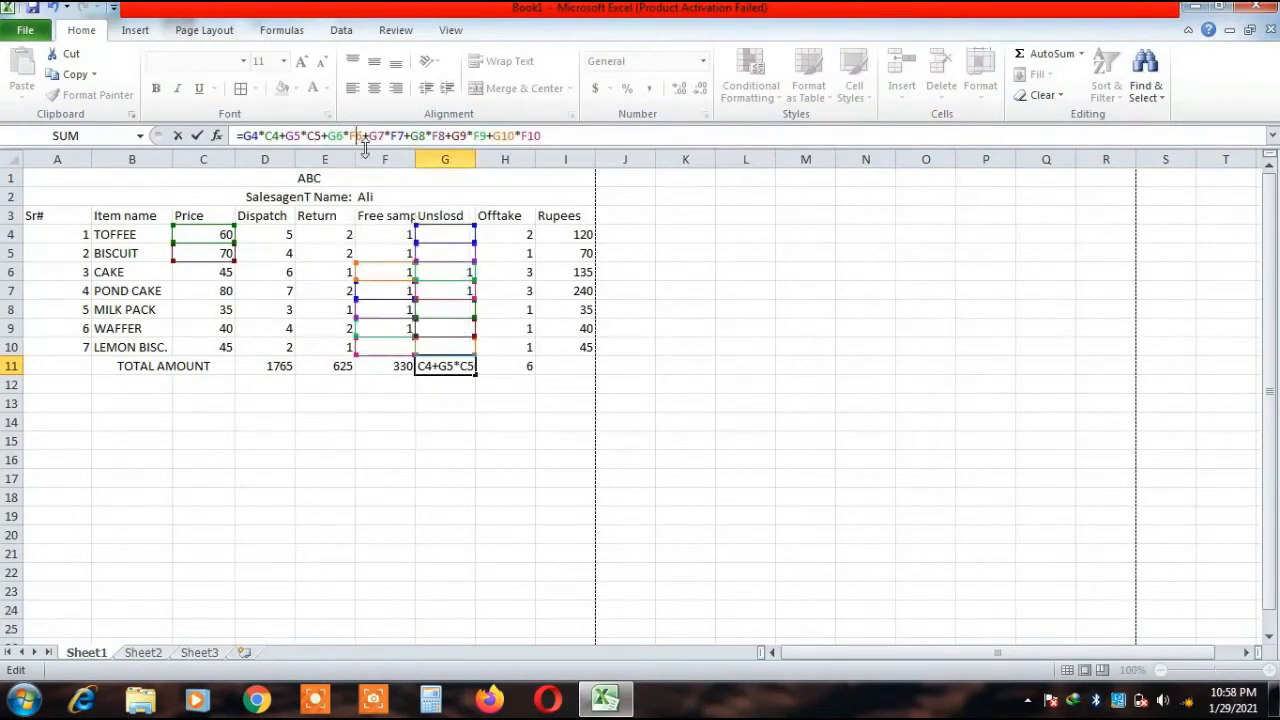
{"action": "key", "text": "BackSpace"}
{"action": "type", "text": "C"}
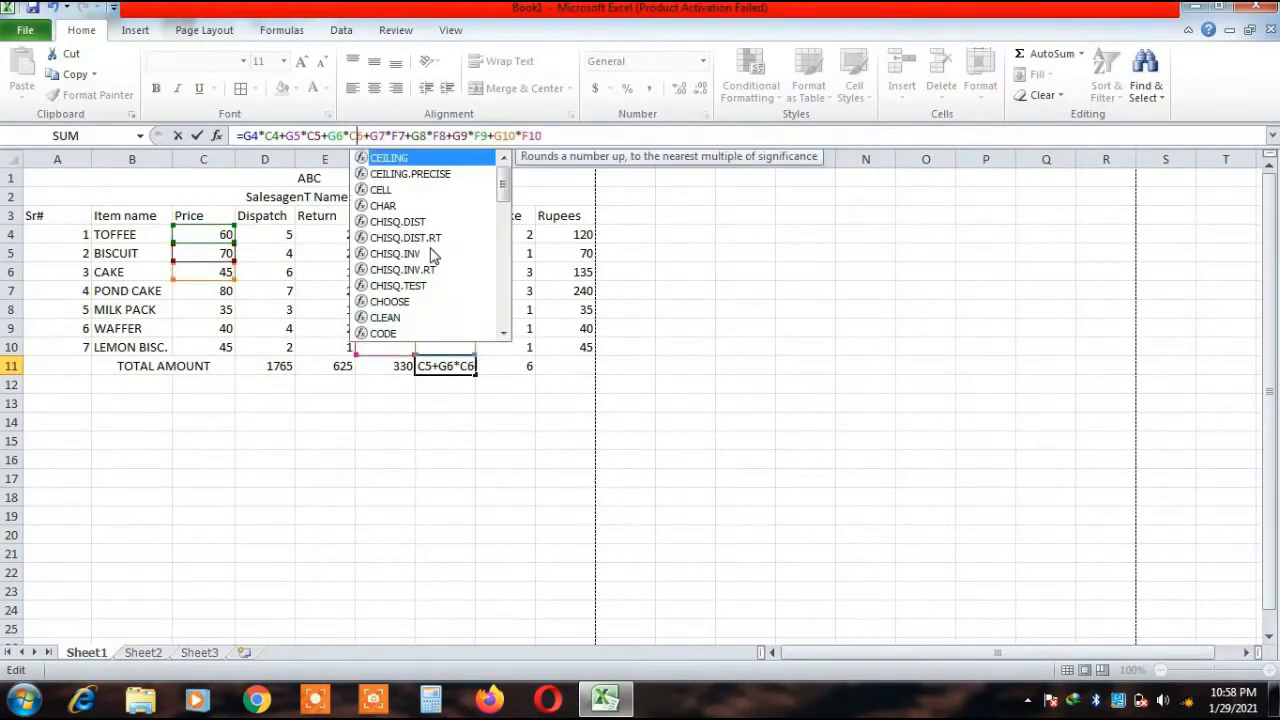
{"action": "left_click", "coordinate": [398, 139]}
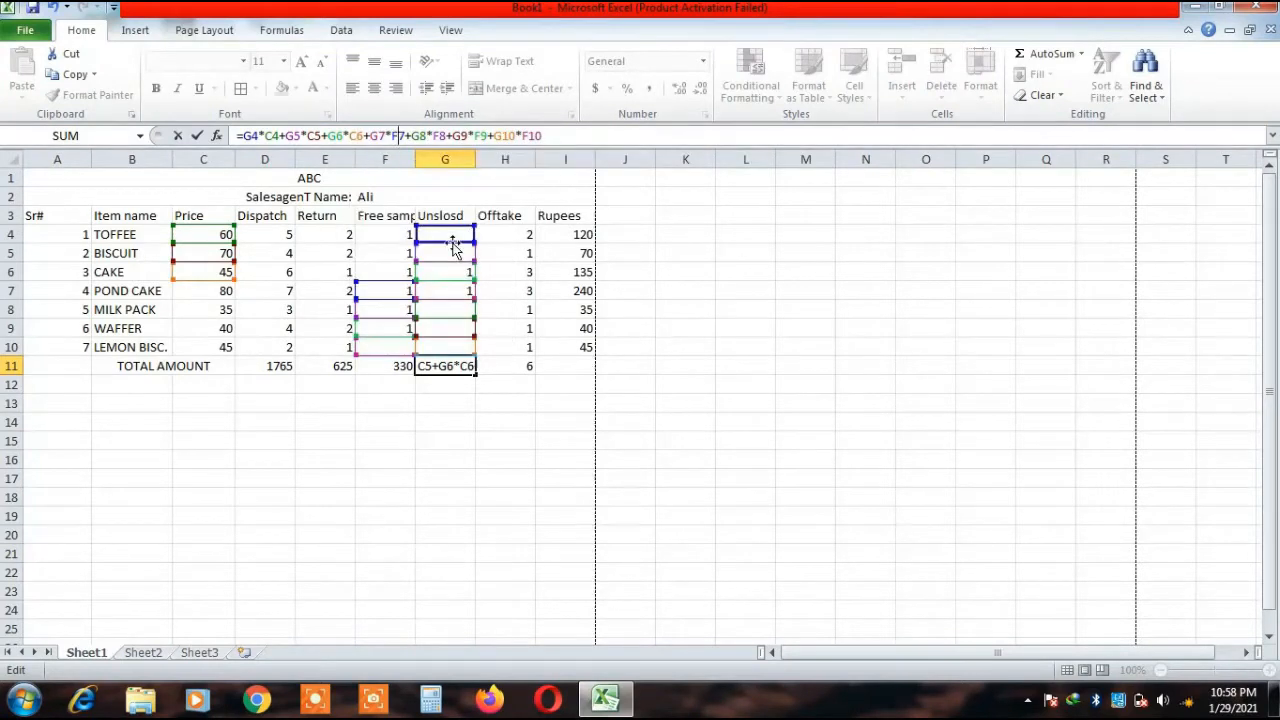
{"action": "key", "text": "BackSpace"}
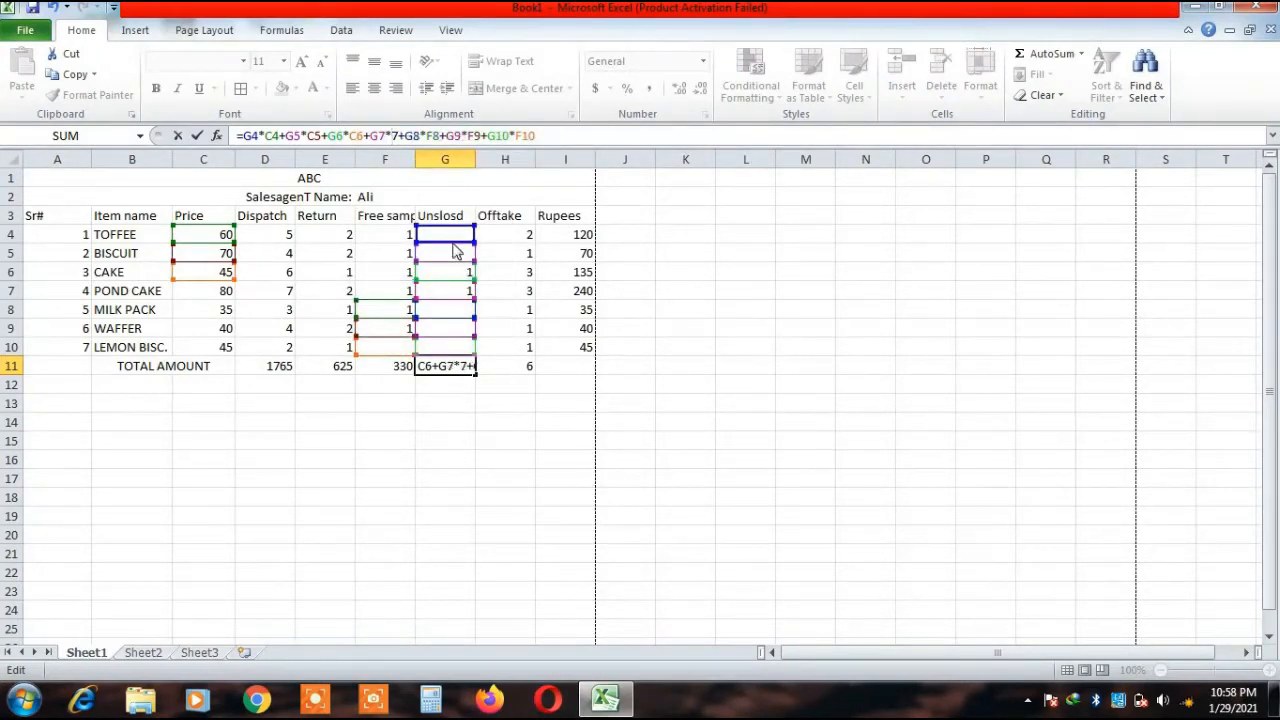
{"action": "type", "text": "C"}
{"action": "left_click", "coordinate": [434, 139]}
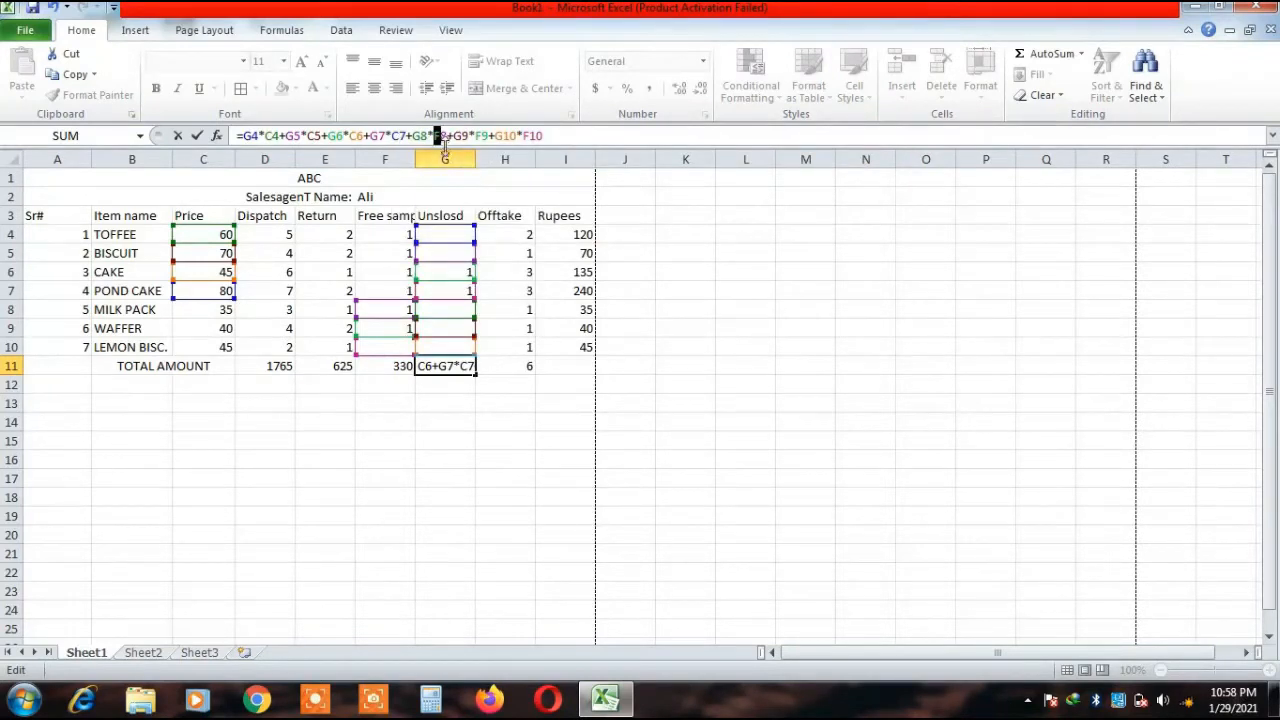
{"action": "left_click", "coordinate": [443, 138]}
{"action": "key", "text": "BackSpace"}
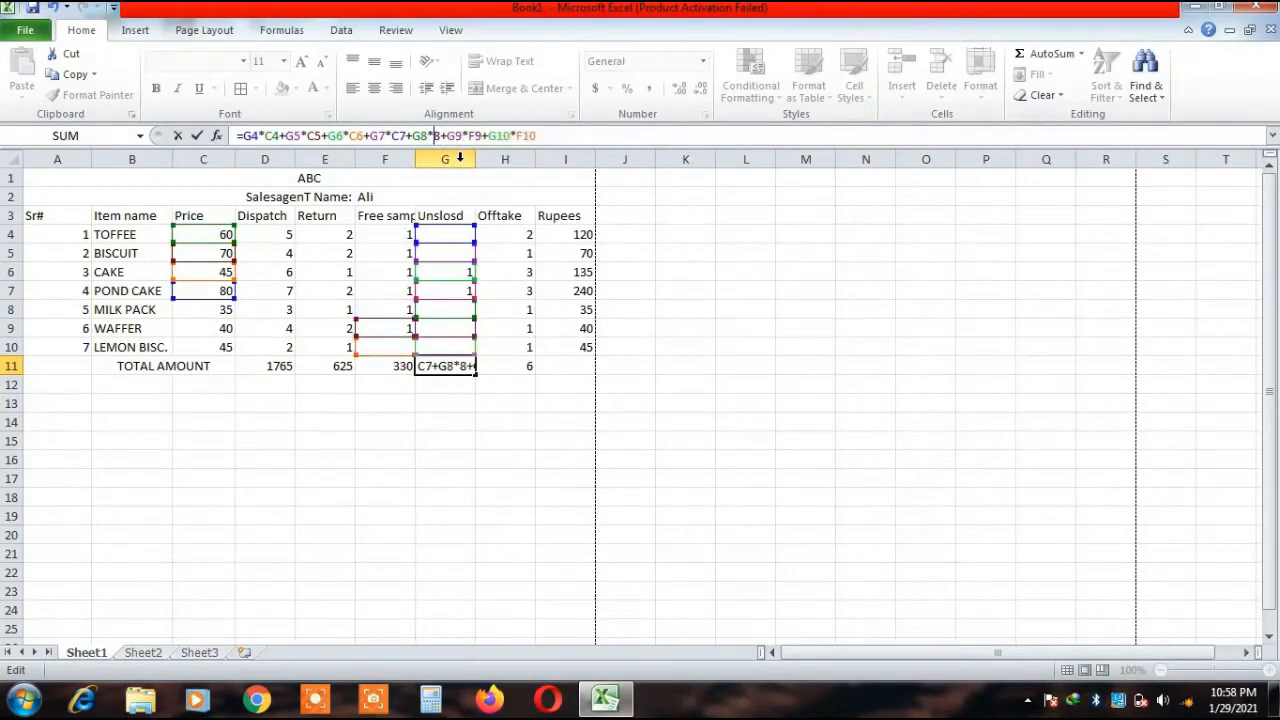
{"action": "type", "text": "C"}
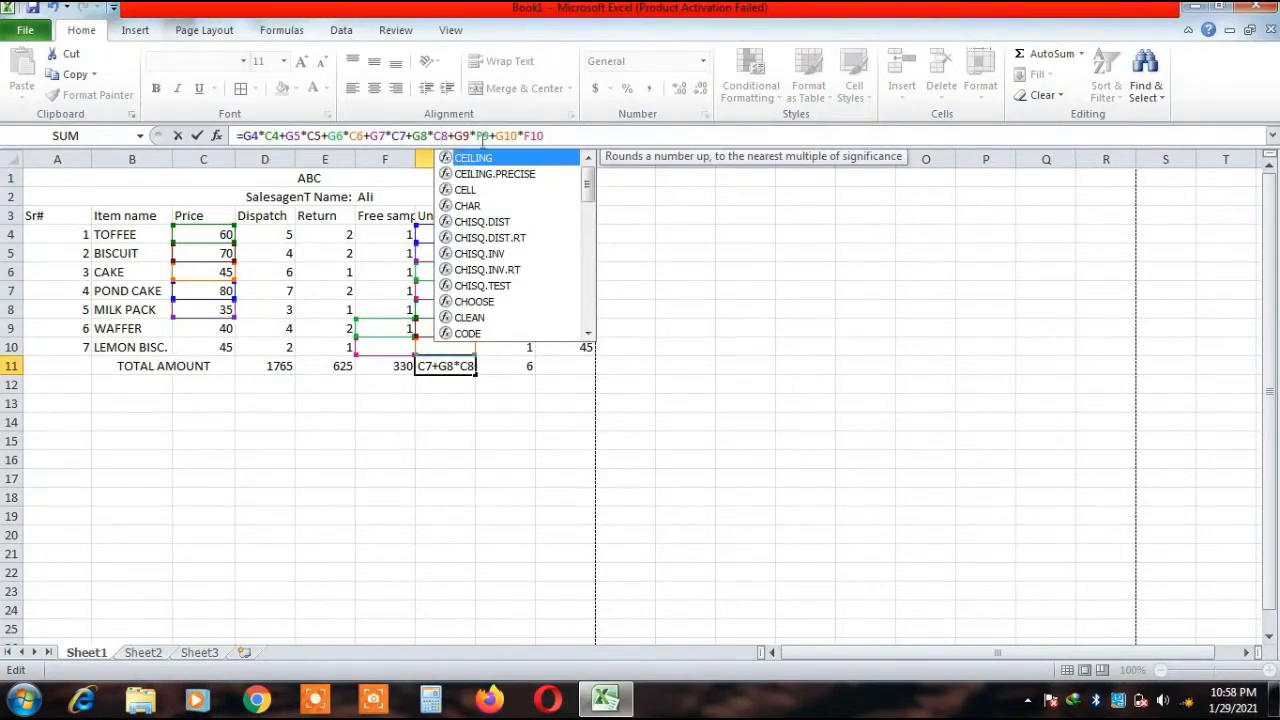
Change the WAFFER and LEMON BISC. terms of the G11 formula to G9*C9+G10*C10 and enter the formula.
{"action": "left_click", "coordinate": [482, 137]}
{"action": "key", "text": "BackSpace"}
{"action": "type", "text": "C"}
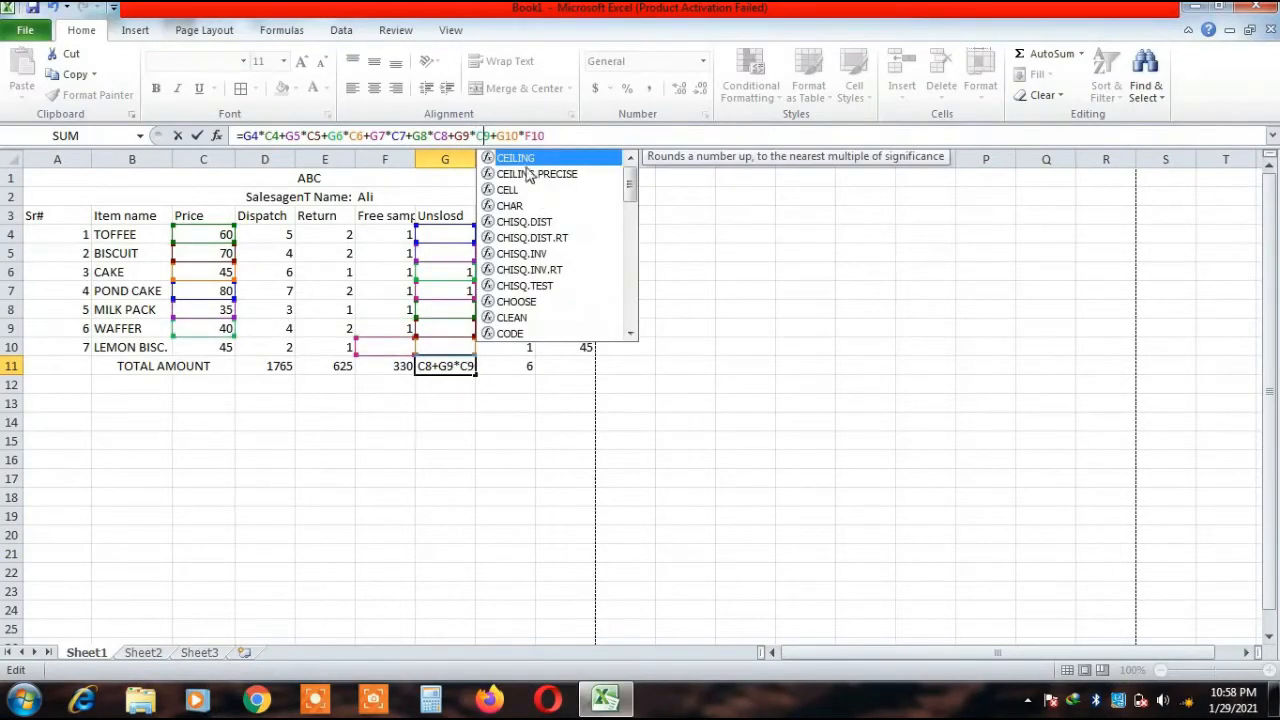
{"action": "left_click", "coordinate": [531, 137]}
{"action": "key", "text": "BackSpace"}
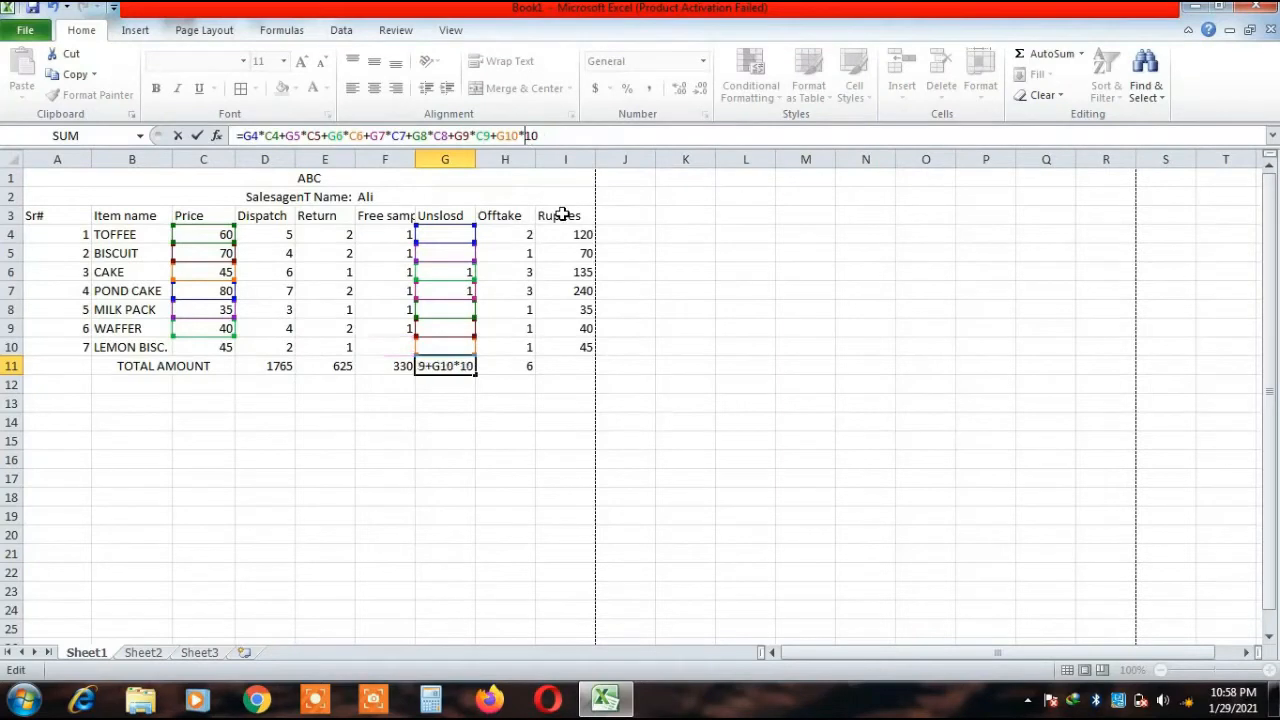
{"action": "type", "text": "C"}
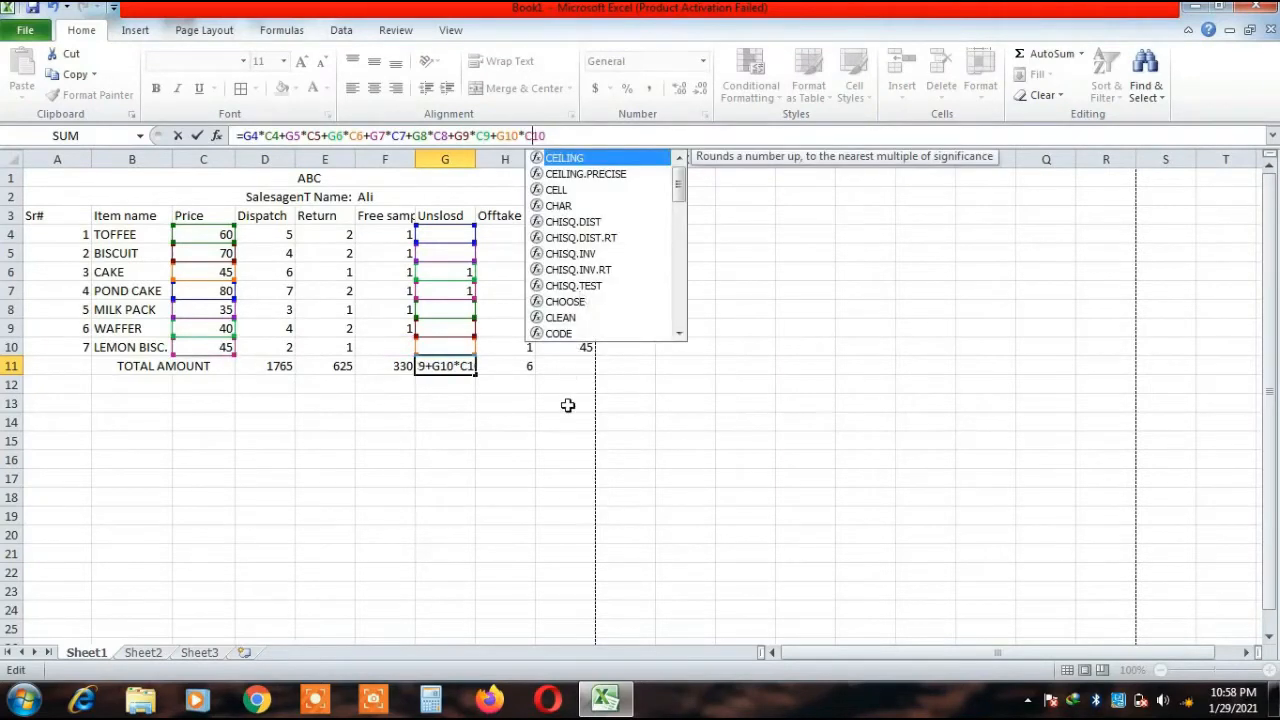
{"action": "key", "text": "Return"}
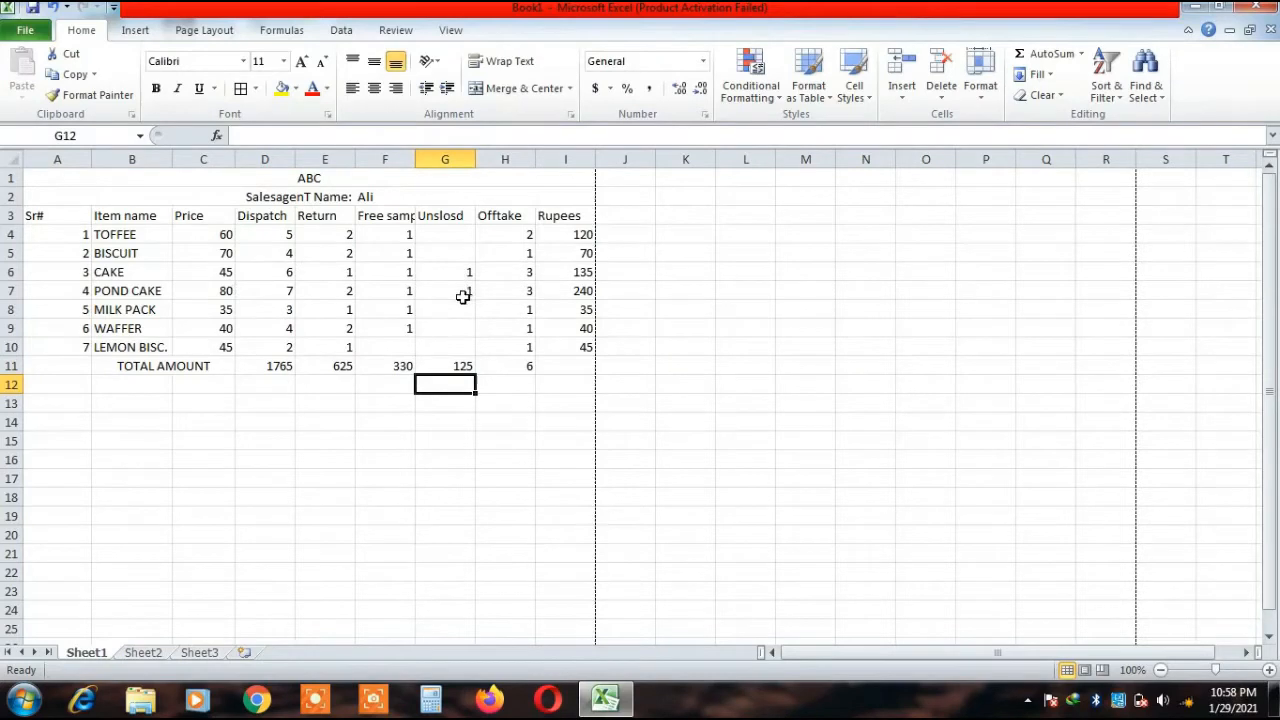
Edit the Offtake formula in H11 so its TOFFEE and BISCUIT terms use the Price column, H4*C4+H5*C5.
{"action": "left_click", "coordinate": [528, 367]}
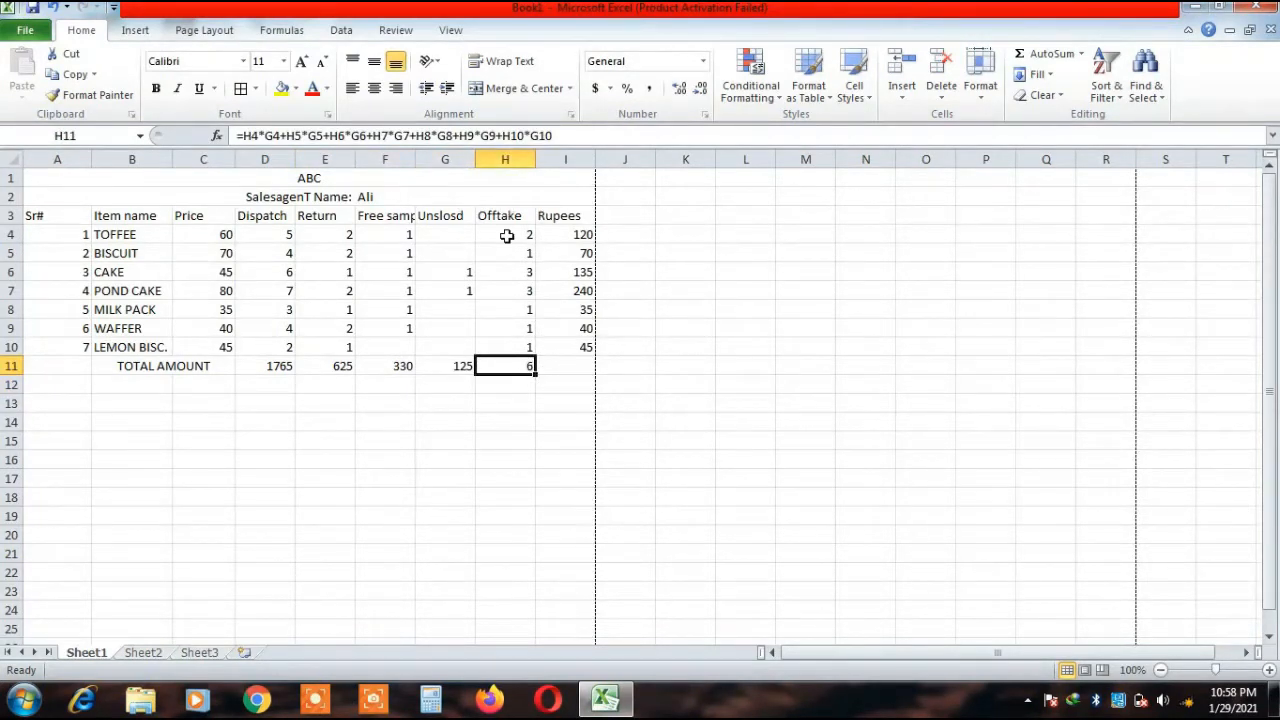
{"action": "left_click", "coordinate": [274, 137]}
{"action": "key", "text": "BackSpace"}
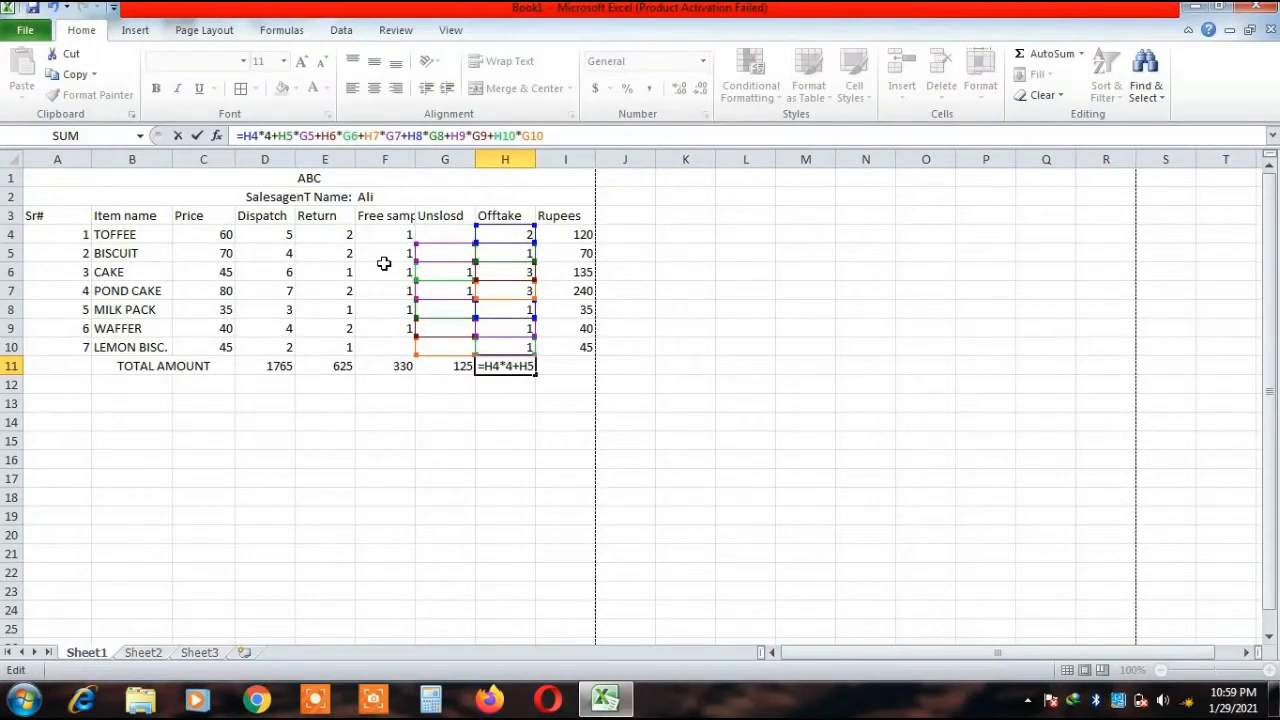
{"action": "type", "text": "C"}
{"action": "key", "text": "Right"}
{"action": "key", "text": "Right"}
{"action": "key", "text": "Right"}
{"action": "key", "text": "Right"}
{"action": "key", "text": "Right"}
{"action": "key", "text": "Right"}
{"action": "key", "text": "BackSpace"}
{"action": "type", "text": "C"}
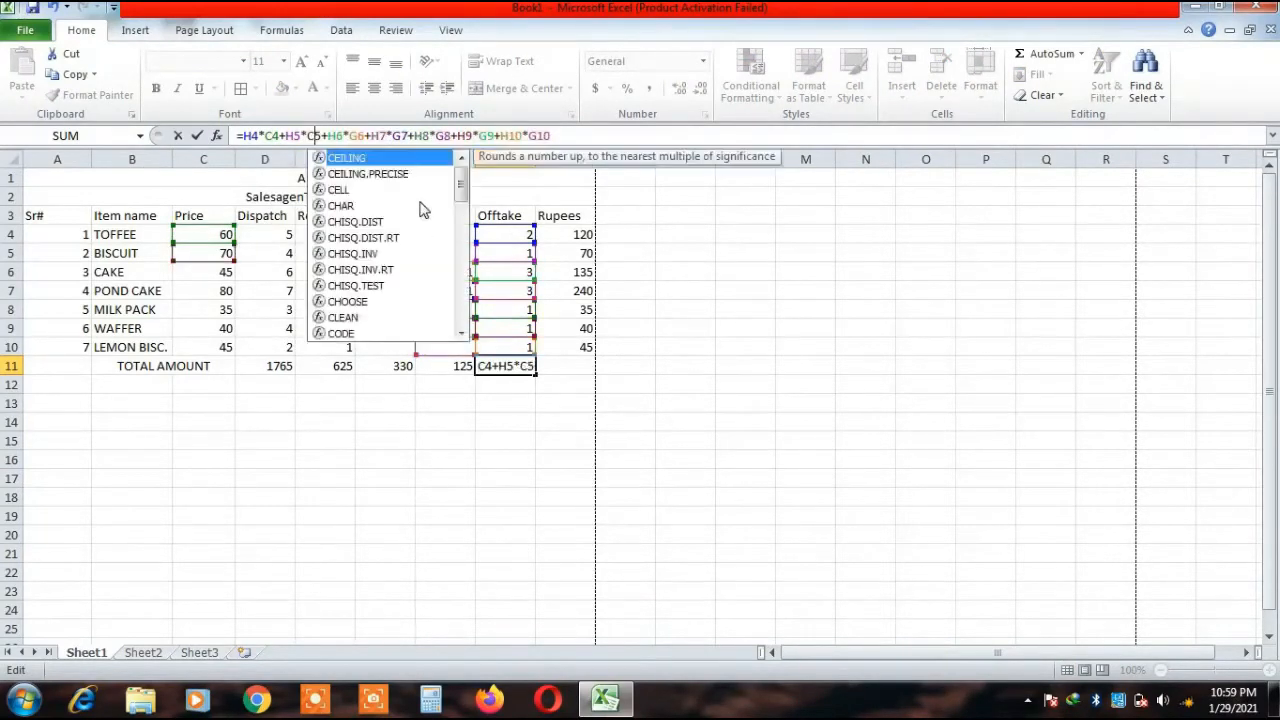
Change the CAKE, POND CAKE and MILK PACK terms of the H11 formula to H6*C6+H7*C7+H8*C8.
{"action": "left_click", "coordinate": [363, 135]}
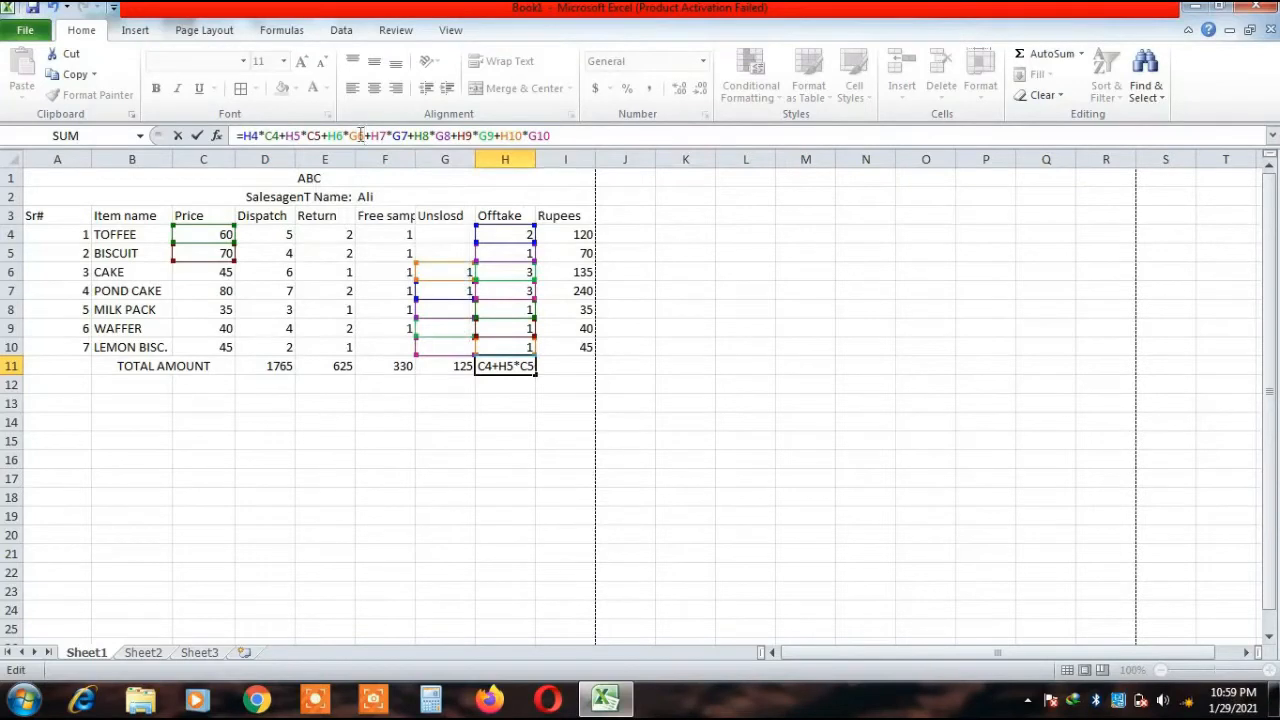
{"action": "key", "text": "Left"}
{"action": "key", "text": "BackSpace"}
{"action": "type", "text": "C"}
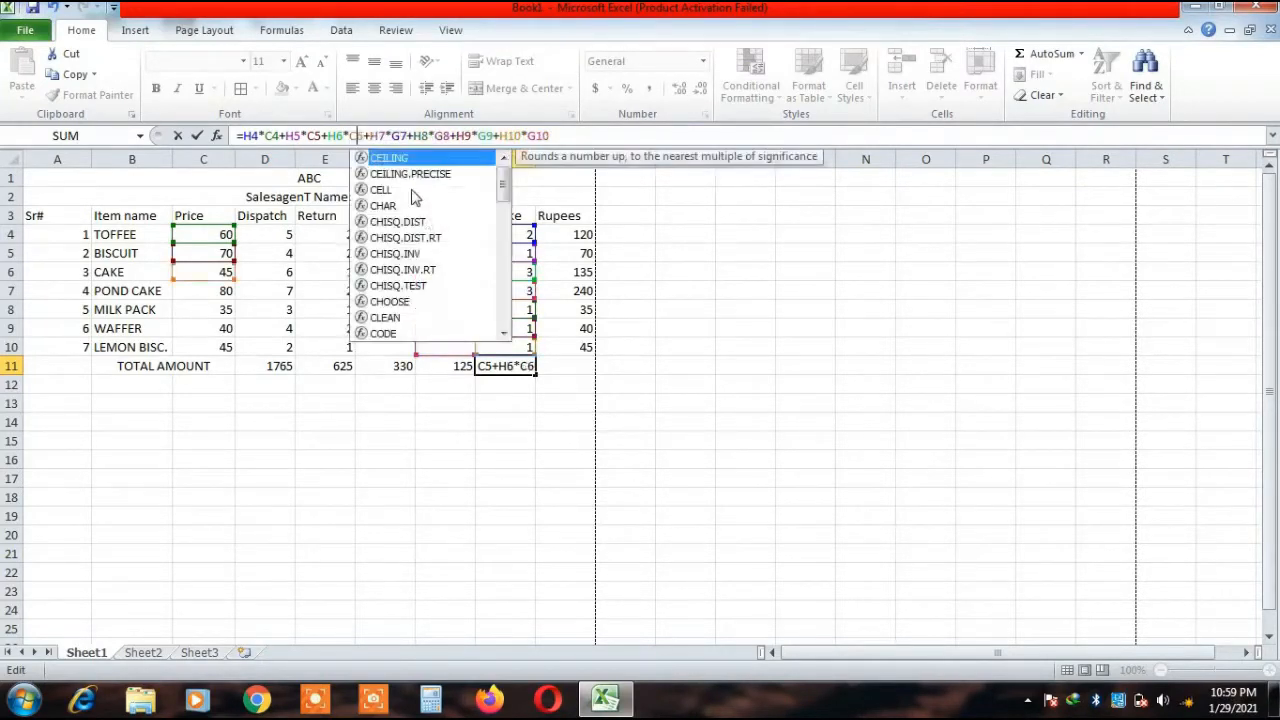
{"action": "left_click", "coordinate": [398, 137]}
{"action": "key", "text": "BackSpace"}
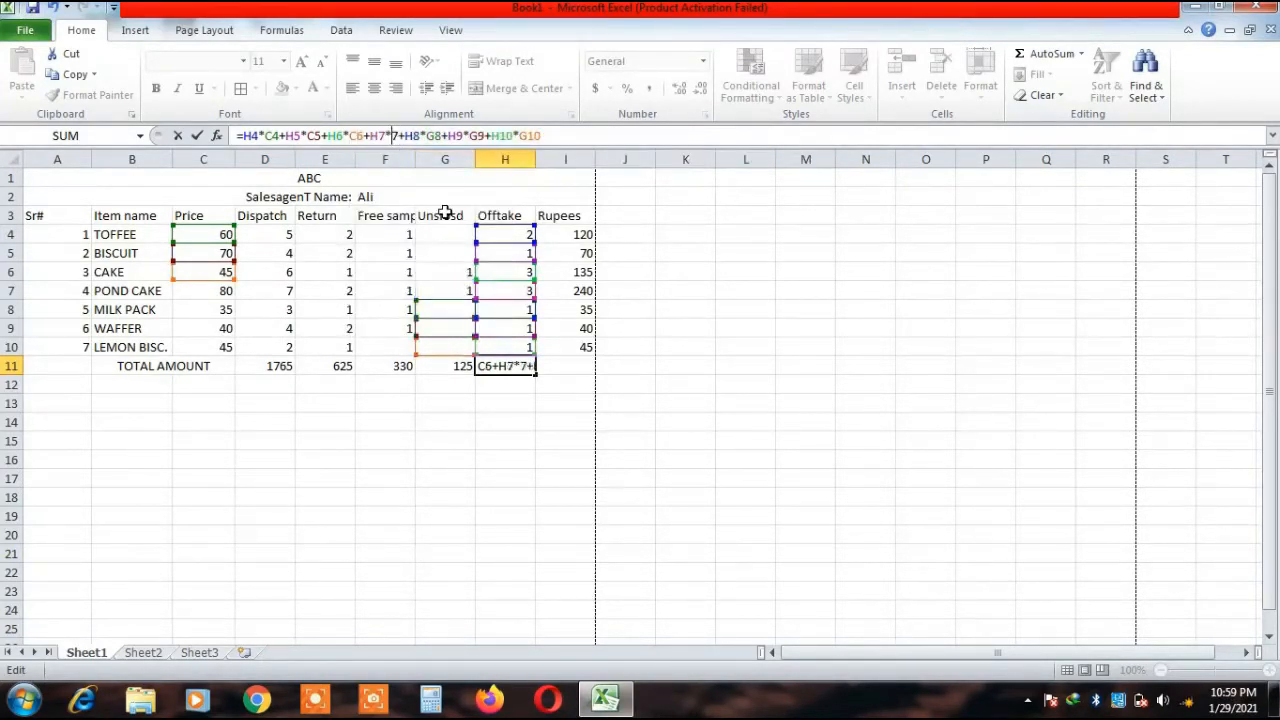
{"action": "type", "text": "C"}
{"action": "left_click", "coordinate": [443, 135]}
{"action": "key", "text": "BackSpace"}
{"action": "type", "text": "C"}
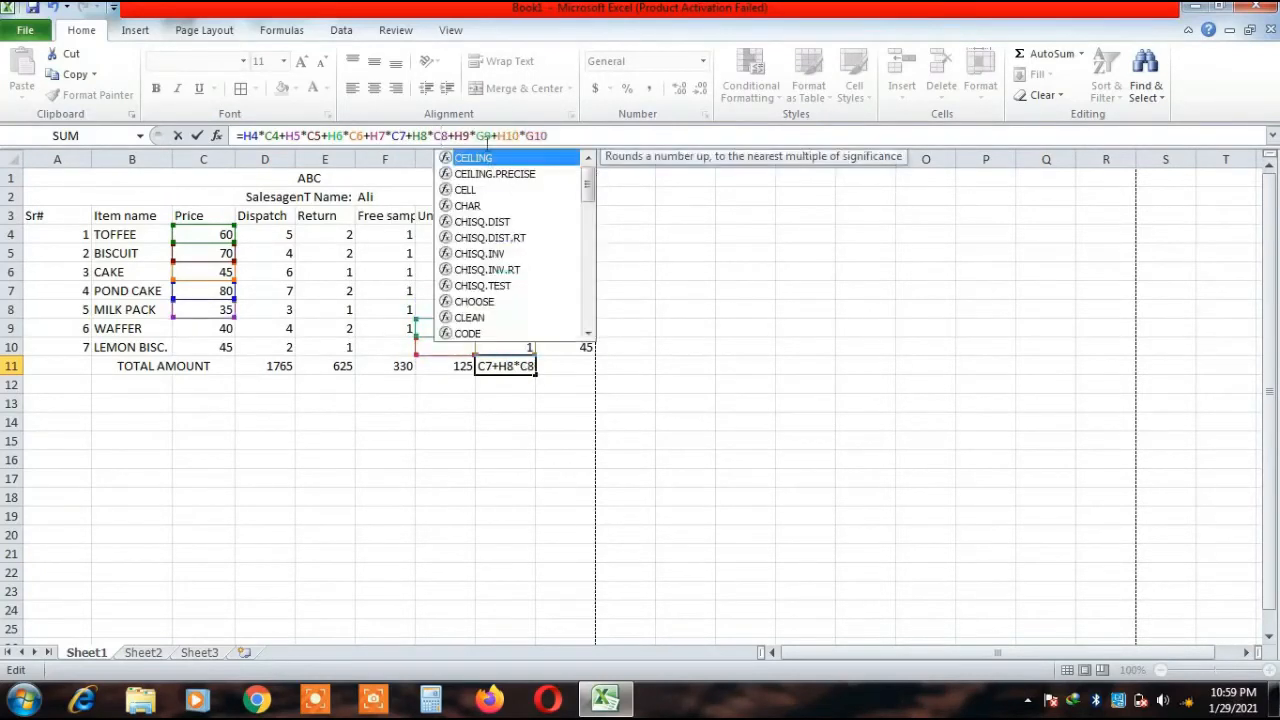
Change the WAFFER and LEMON BISC. terms of the H11 formula to H9*C9+H10*C10 and enter the formula.
{"action": "key", "text": "Escape"}
{"action": "key", "text": "Right"}
{"action": "key", "text": "Right"}
{"action": "key", "text": "Right"}
{"action": "key", "text": "Right"}
{"action": "key", "text": "Right"}
{"action": "key", "text": "Right"}
{"action": "key", "text": "BackSpace"}
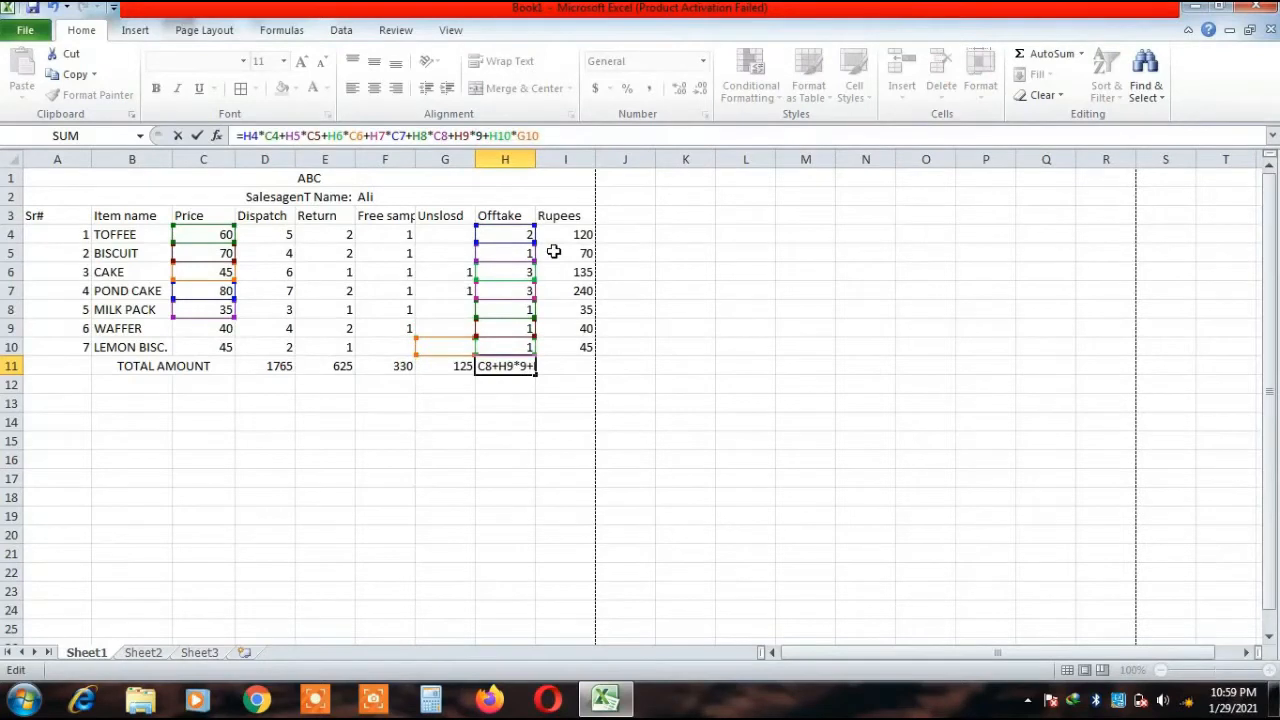
{"action": "type", "text": "C"}
{"action": "key", "text": "Escape"}
{"action": "key", "text": "BackSpace"}
{"action": "type", "text": "C"}
{"action": "key", "text": "Return"}
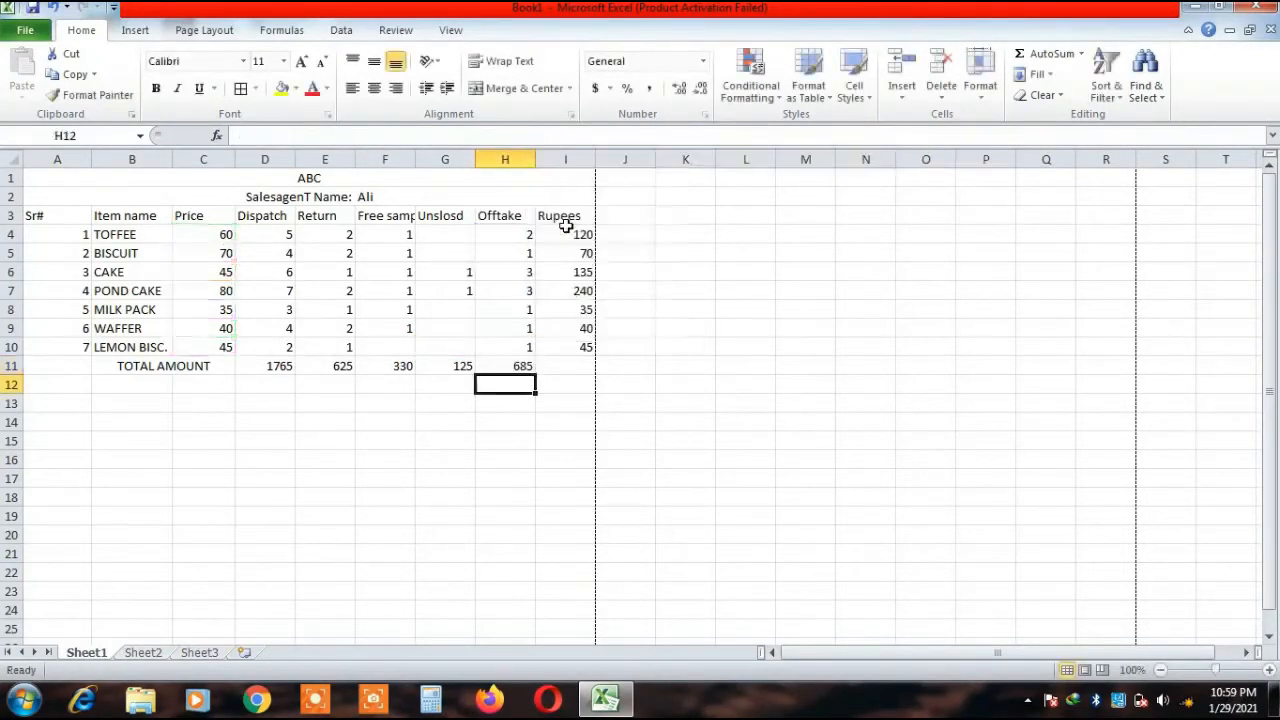
Compare the Rupees values in I4:I10 with the Offtake quantities and the Offtake total amount in H11.
{"action": "left_click", "coordinate": [604, 388]}
{"action": "left_click", "coordinate": [553, 365]}
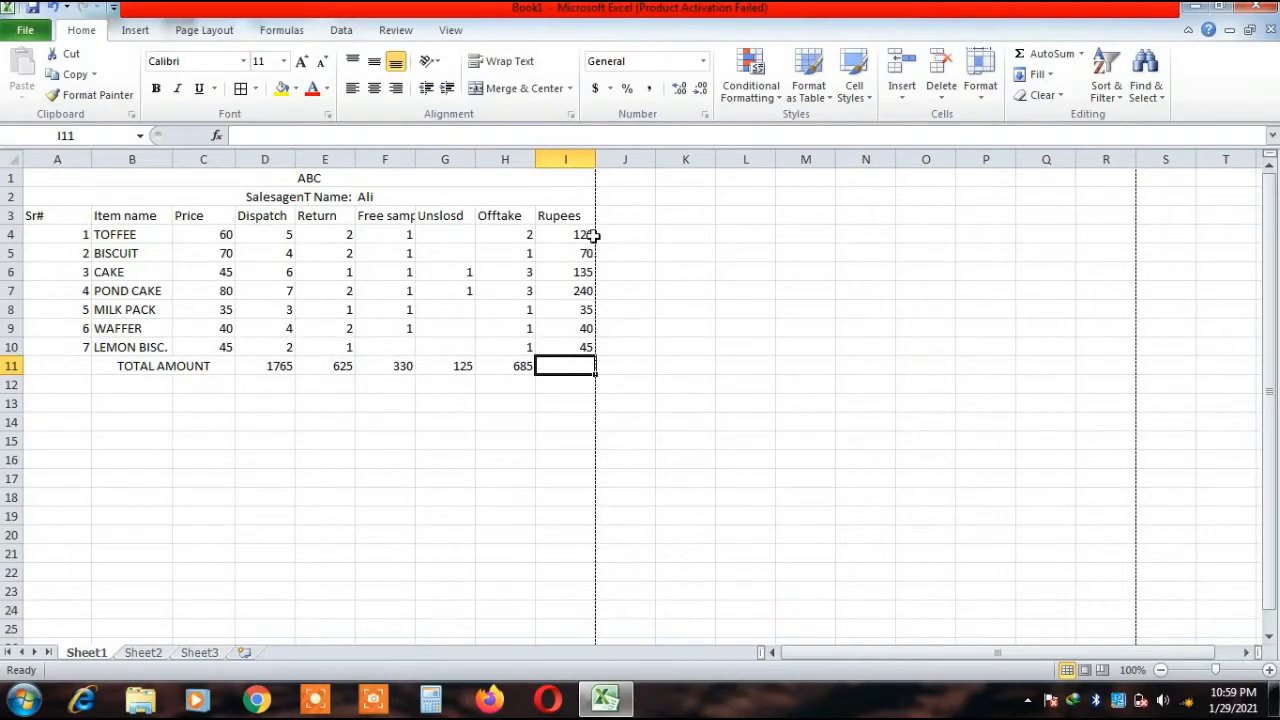
{"action": "left_click_drag", "start_coordinate": [569, 231], "coordinate": [577, 347]}
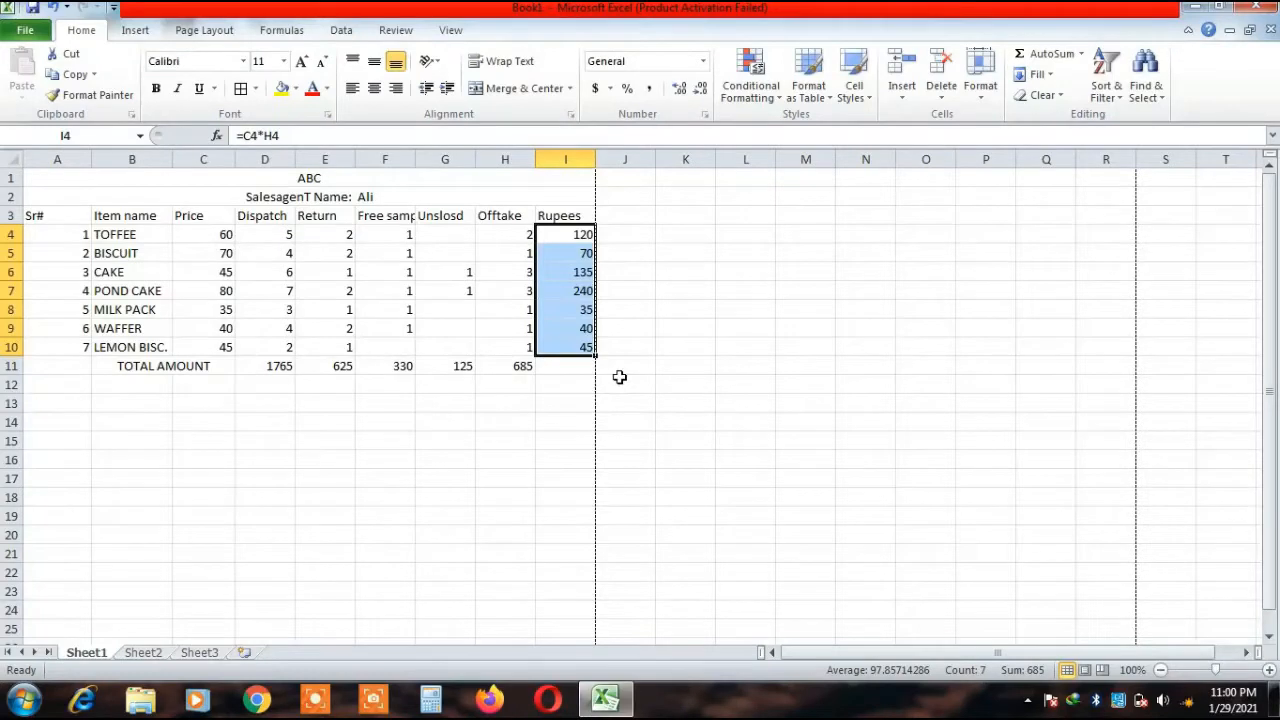
{"action": "left_click", "coordinate": [503, 367]}
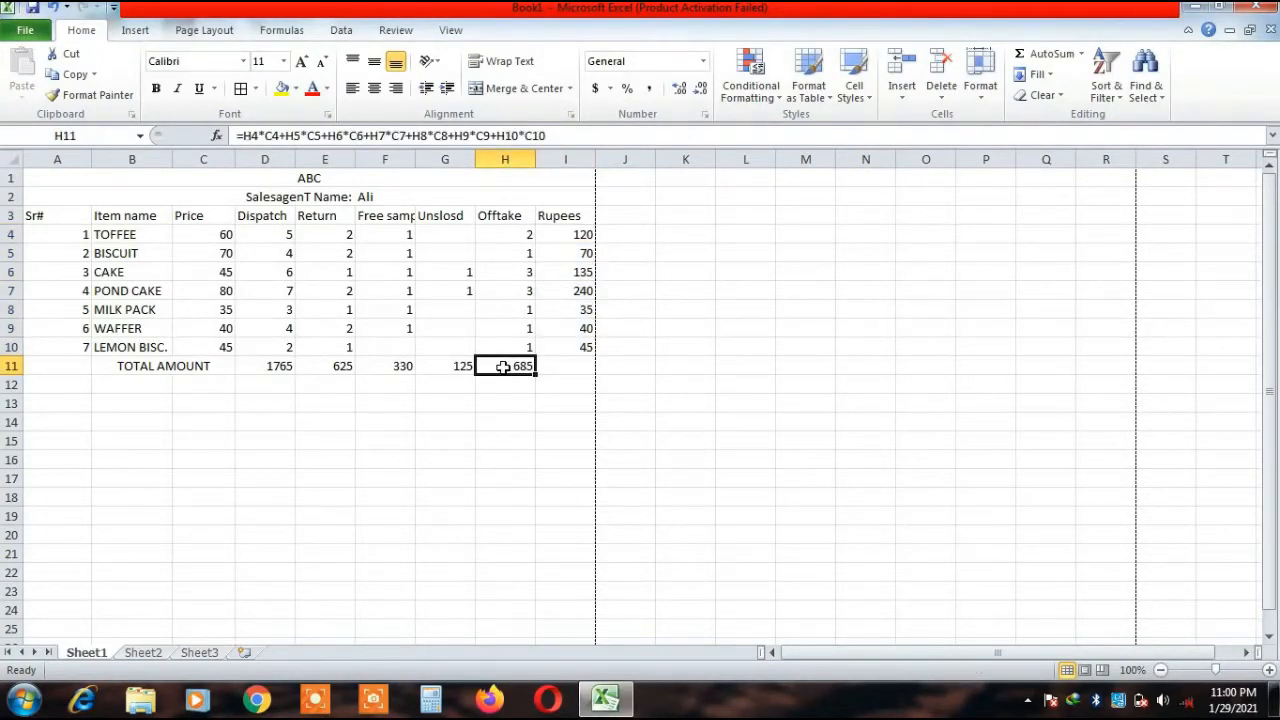
{"action": "left_click", "coordinate": [562, 233]}
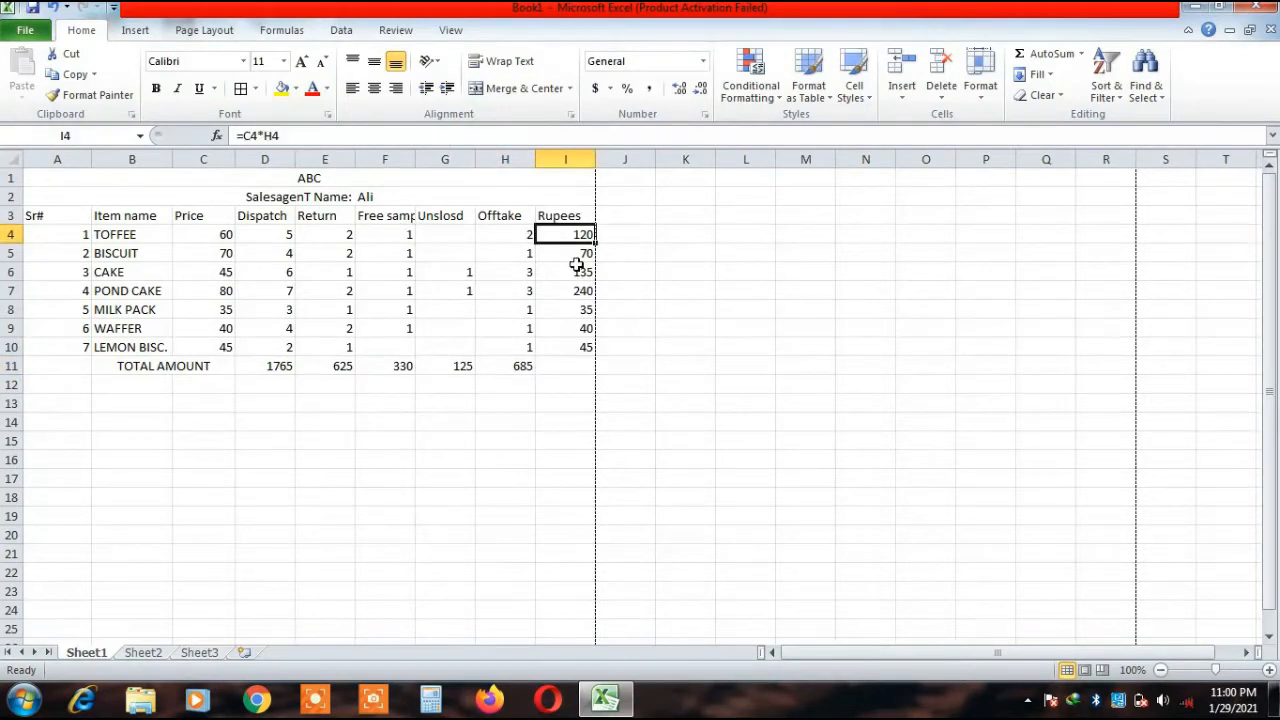
{"action": "left_click", "coordinate": [578, 322]}
{"action": "left_click", "coordinate": [505, 236]}
{"action": "left_click", "coordinate": [508, 290]}
{"action": "left_click", "coordinate": [560, 236]}
{"action": "left_click", "coordinate": [577, 330]}
Total the Rupees column in I11 with the formula =SUM(I4:I10).
{"action": "left_click", "coordinate": [563, 366]}
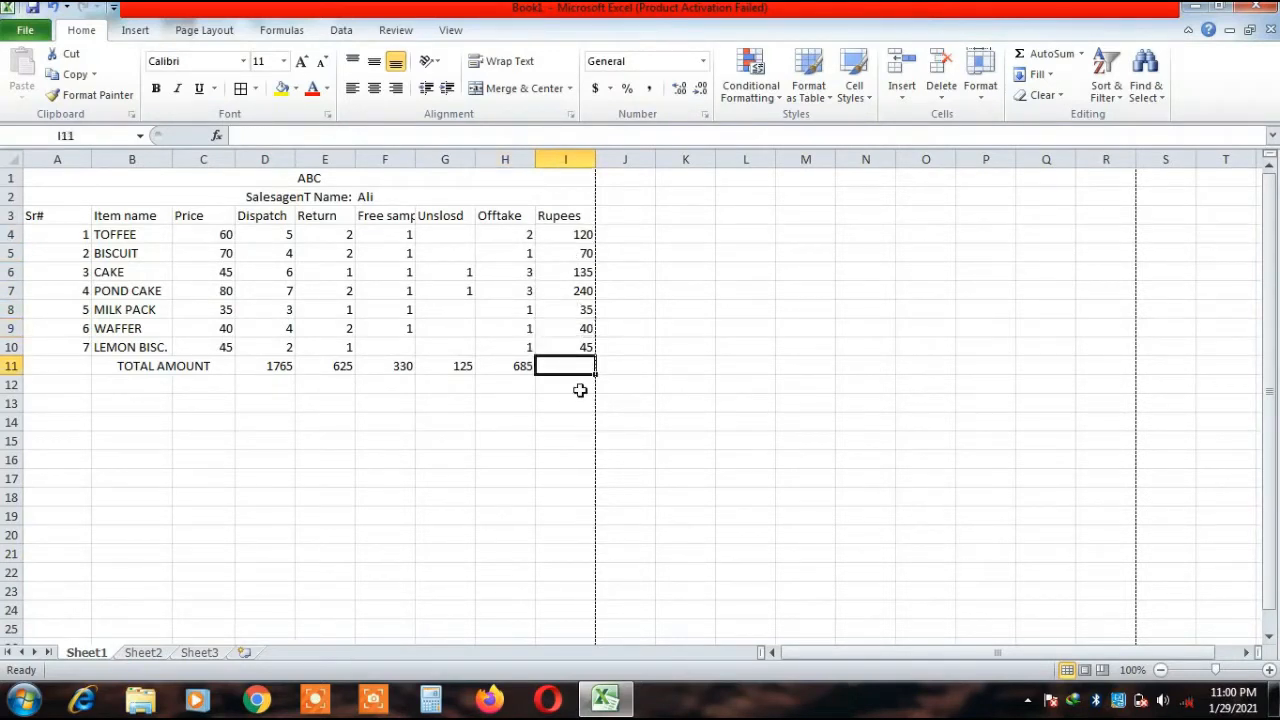
{"action": "type", "text": "="}
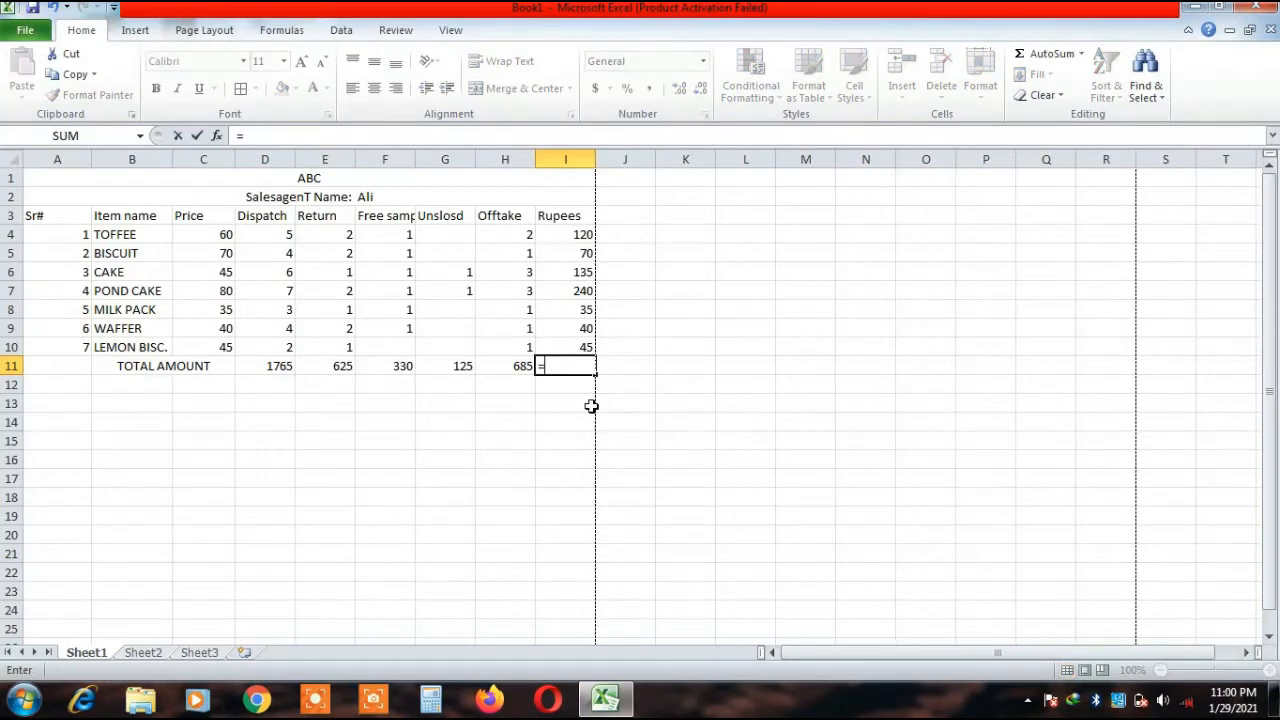
{"action": "type", "text": "SUM"}
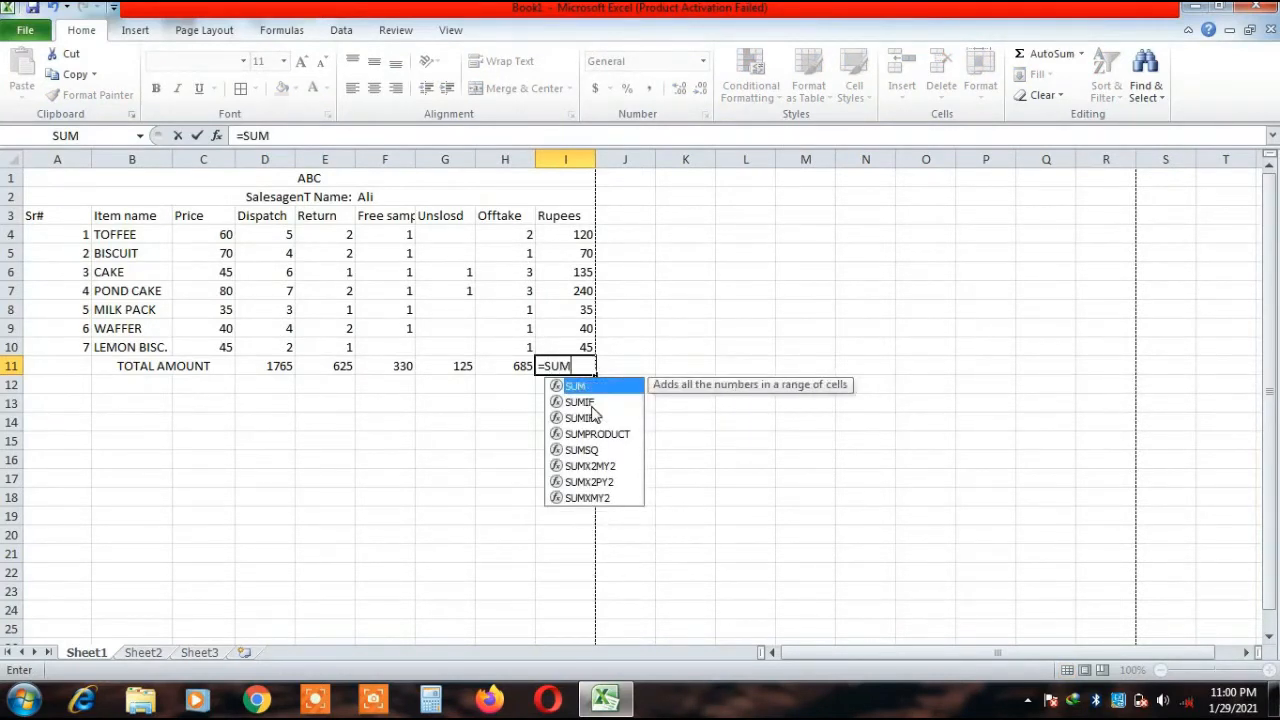
{"action": "type", "text": "("}
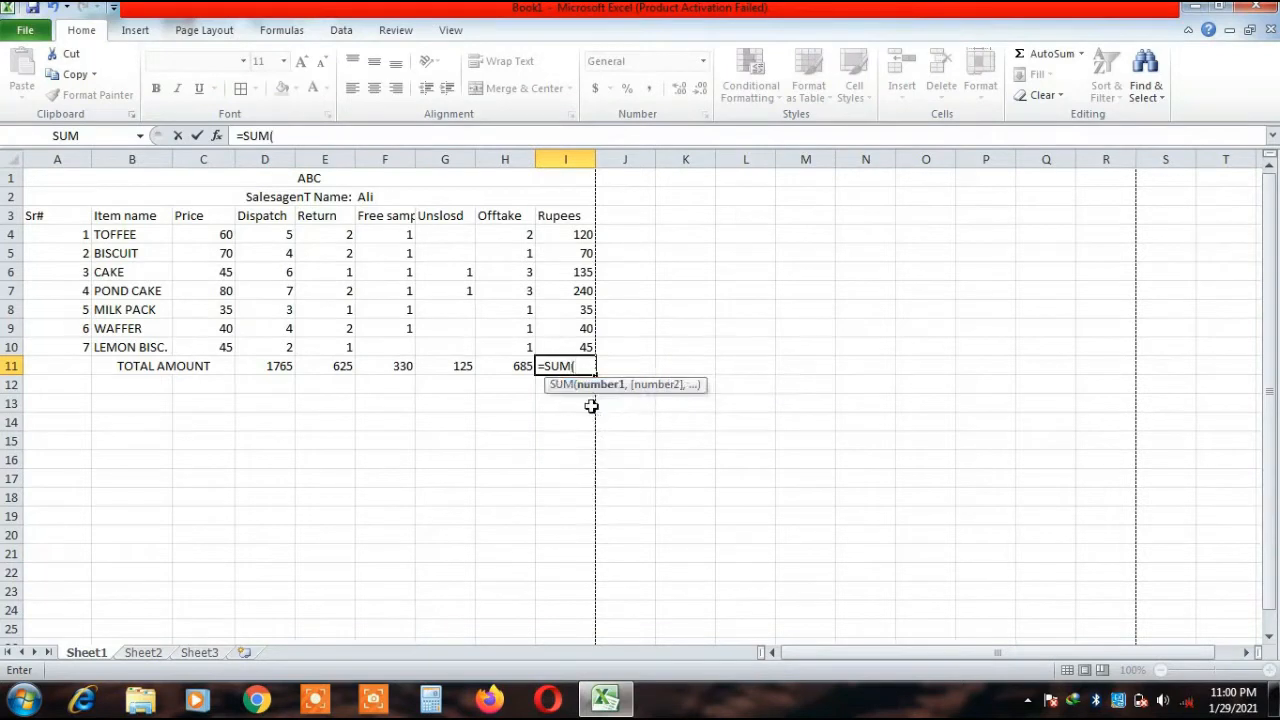
{"action": "left_click", "coordinate": [555, 236]}
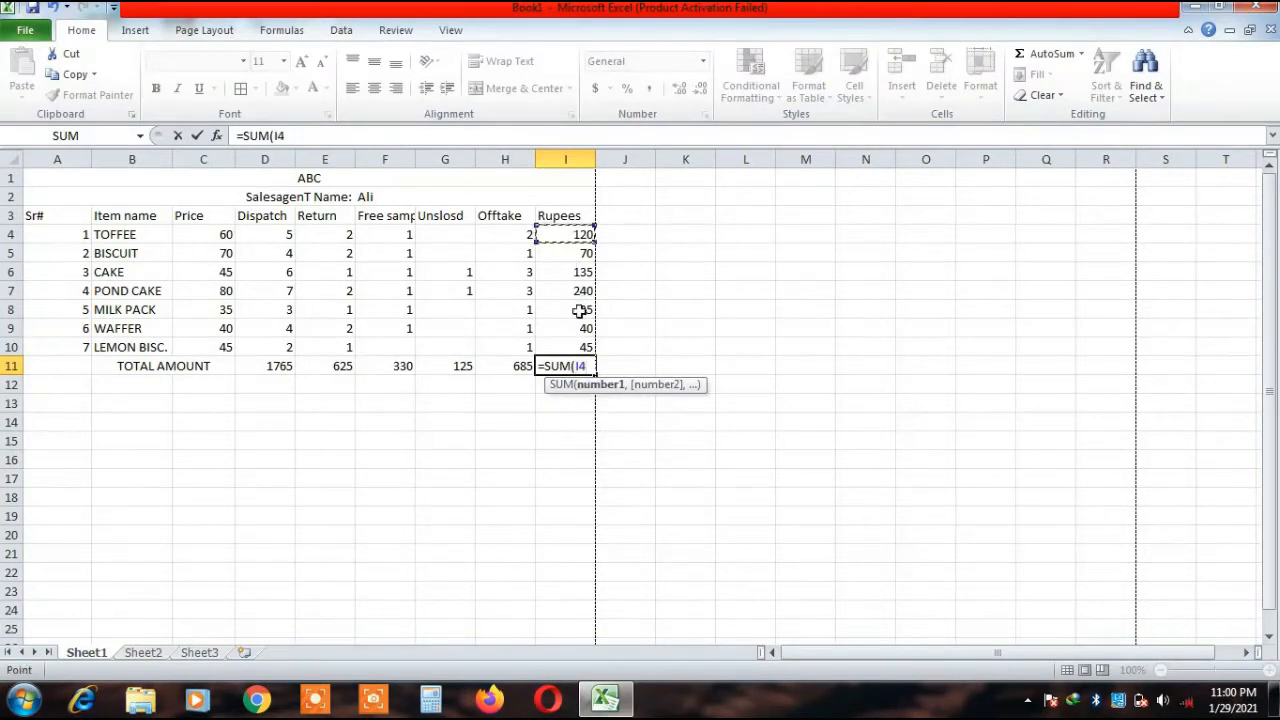
{"action": "left_click", "coordinate": [545, 347], "text": "shift"}
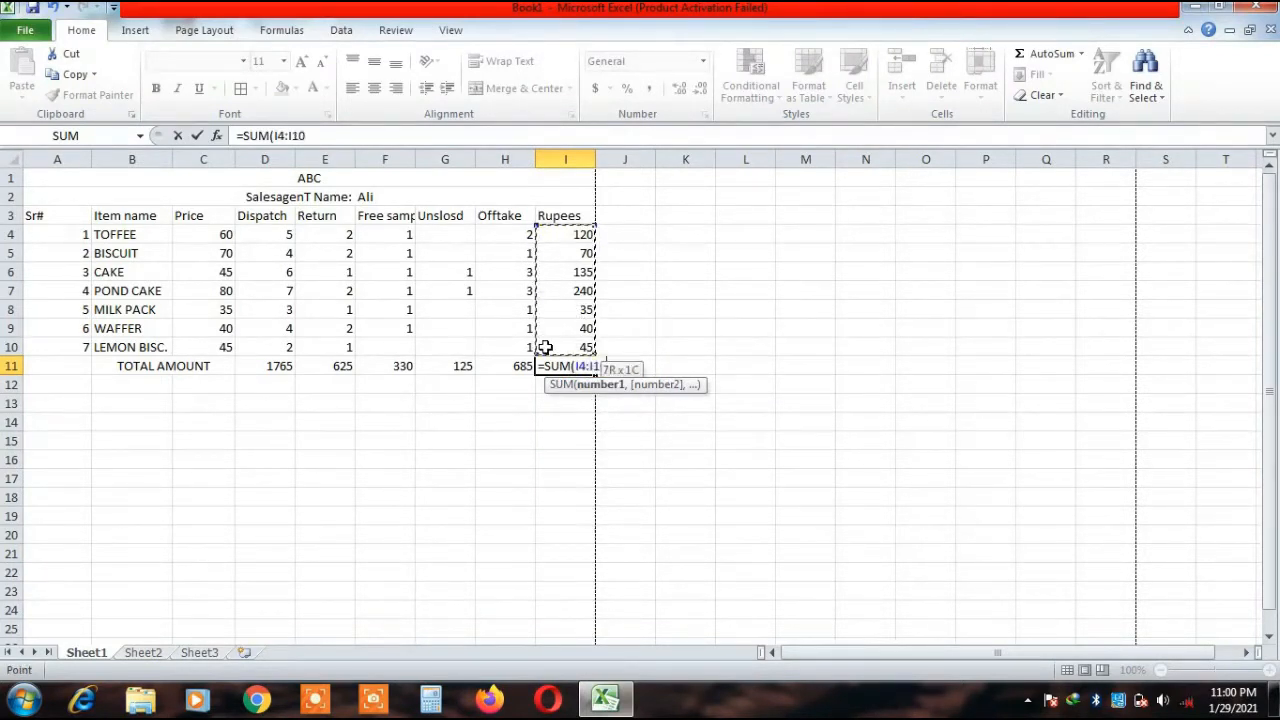
{"action": "type", "text": ")"}
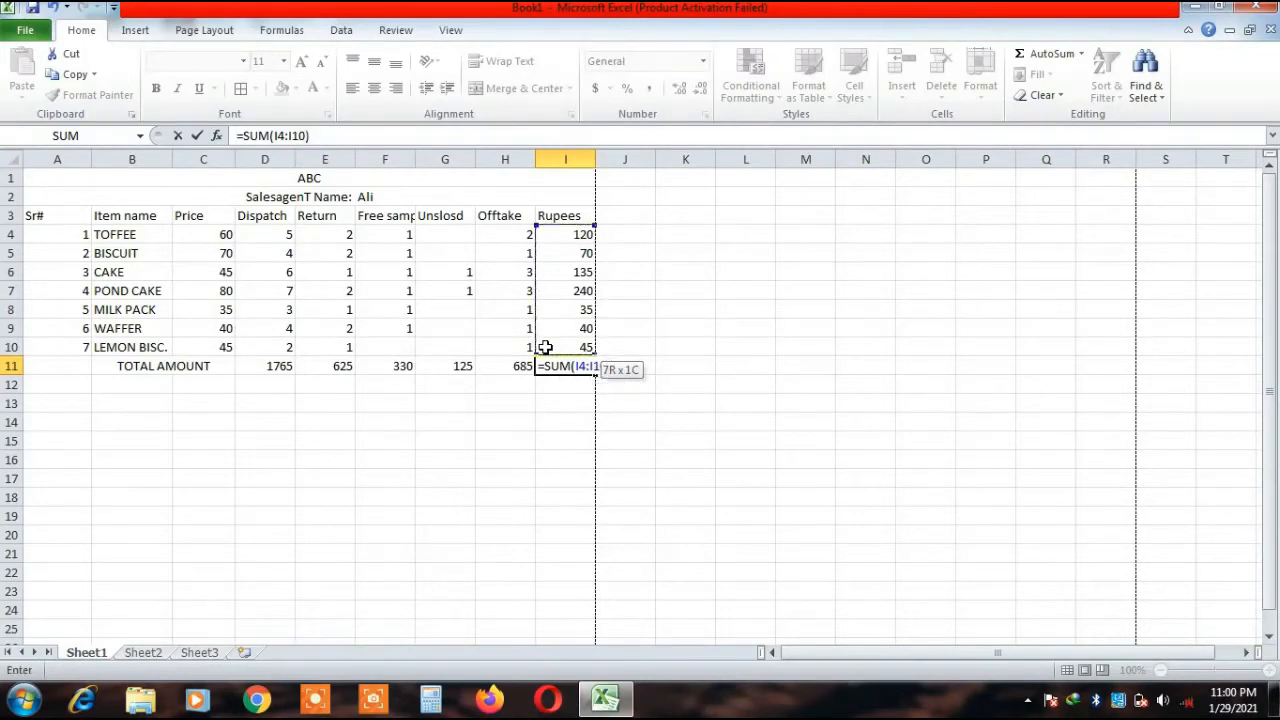
{"action": "key", "text": "Return"}
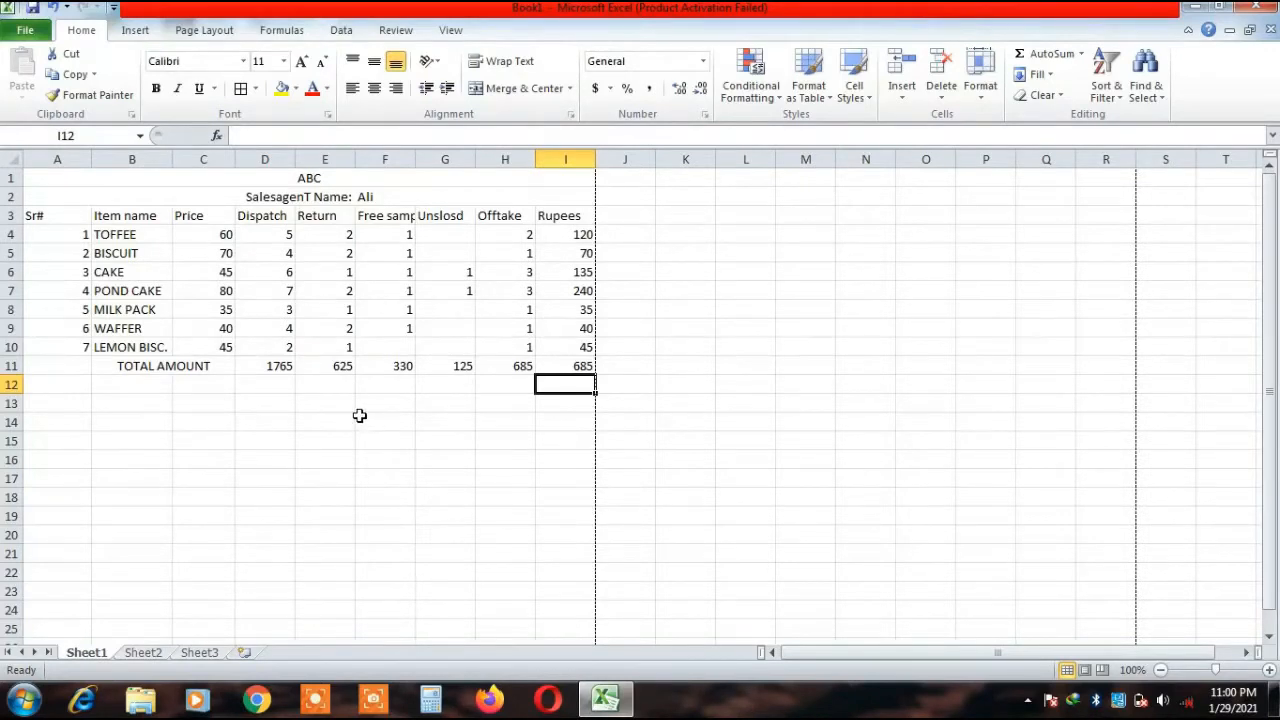
Enter the check formula =D11-E11-F11-G11 in cell D13, subtracting the return, free sample and unsold totals from the dispatch total.
{"action": "left_click", "coordinate": [252, 400]}
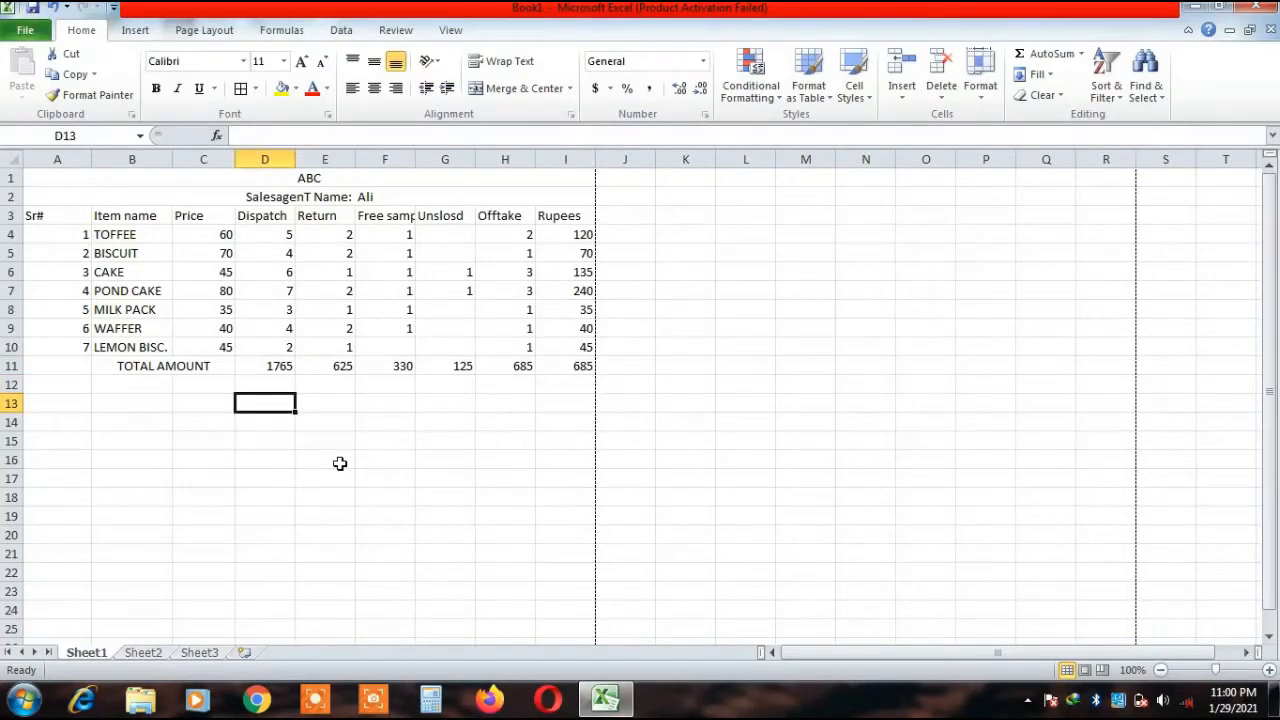
{"action": "type", "text": "="}
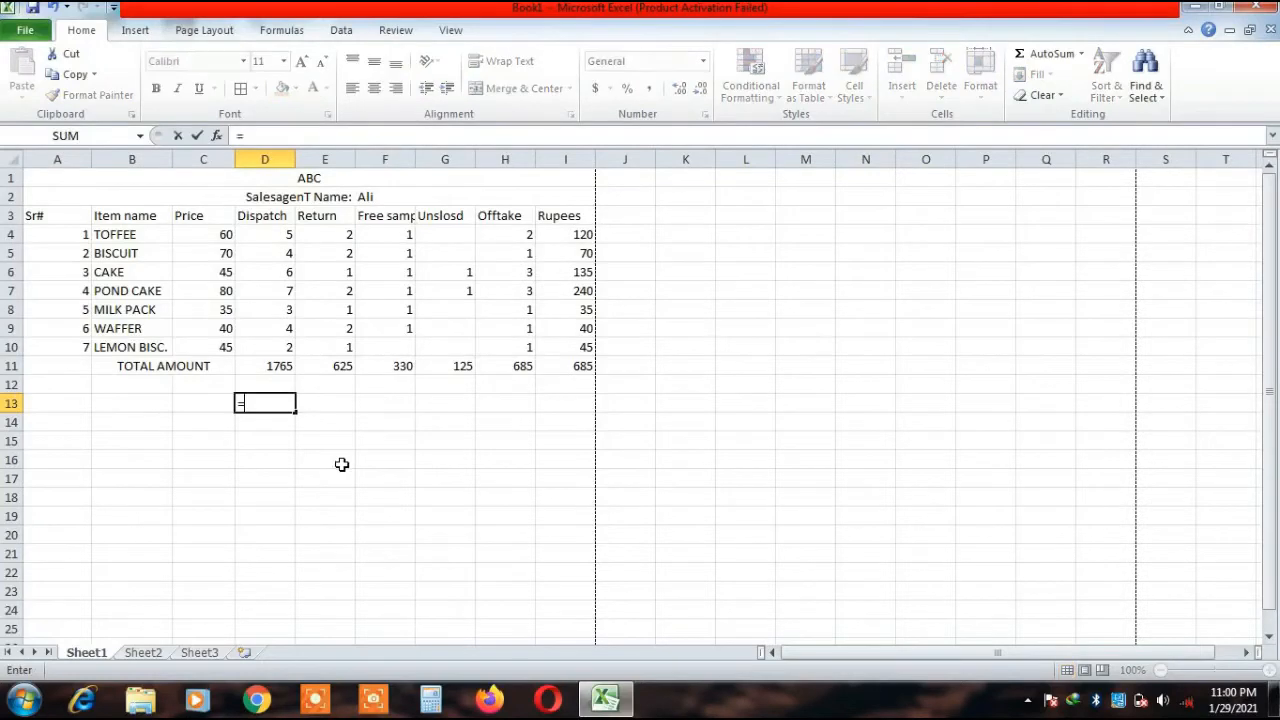
{"action": "left_click", "coordinate": [253, 370]}
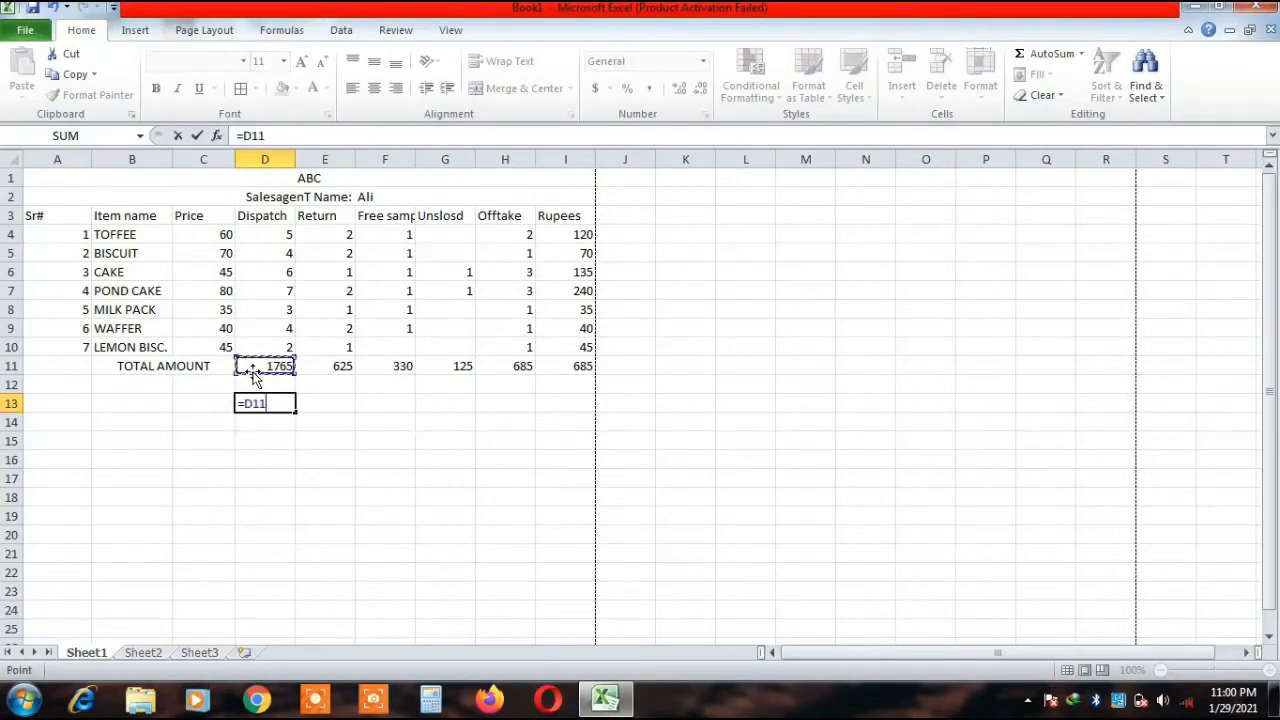
{"action": "type", "text": "-"}
{"action": "left_click", "coordinate": [337, 368]}
{"action": "type", "text": "-"}
{"action": "left_click", "coordinate": [397, 366]}
{"action": "type", "text": "-"}
{"action": "left_click", "coordinate": [444, 366]}
{"action": "type", "text": "-"}
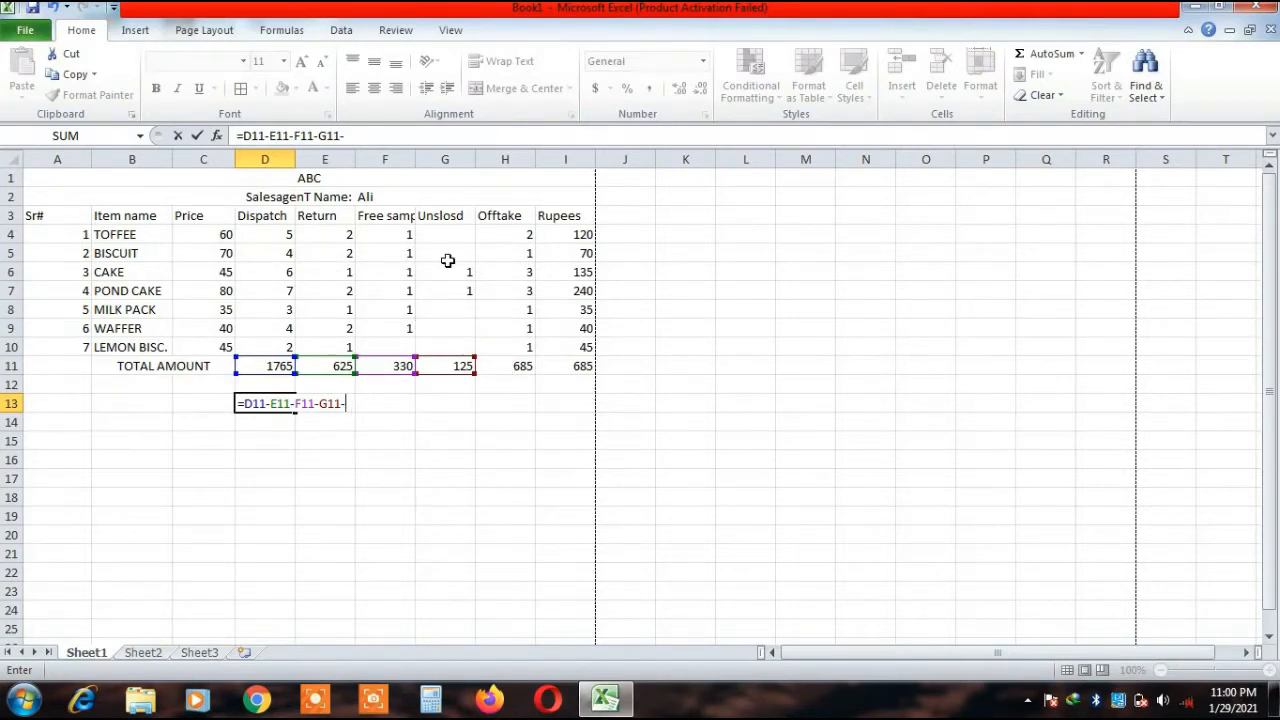
{"action": "key", "text": "Return"}
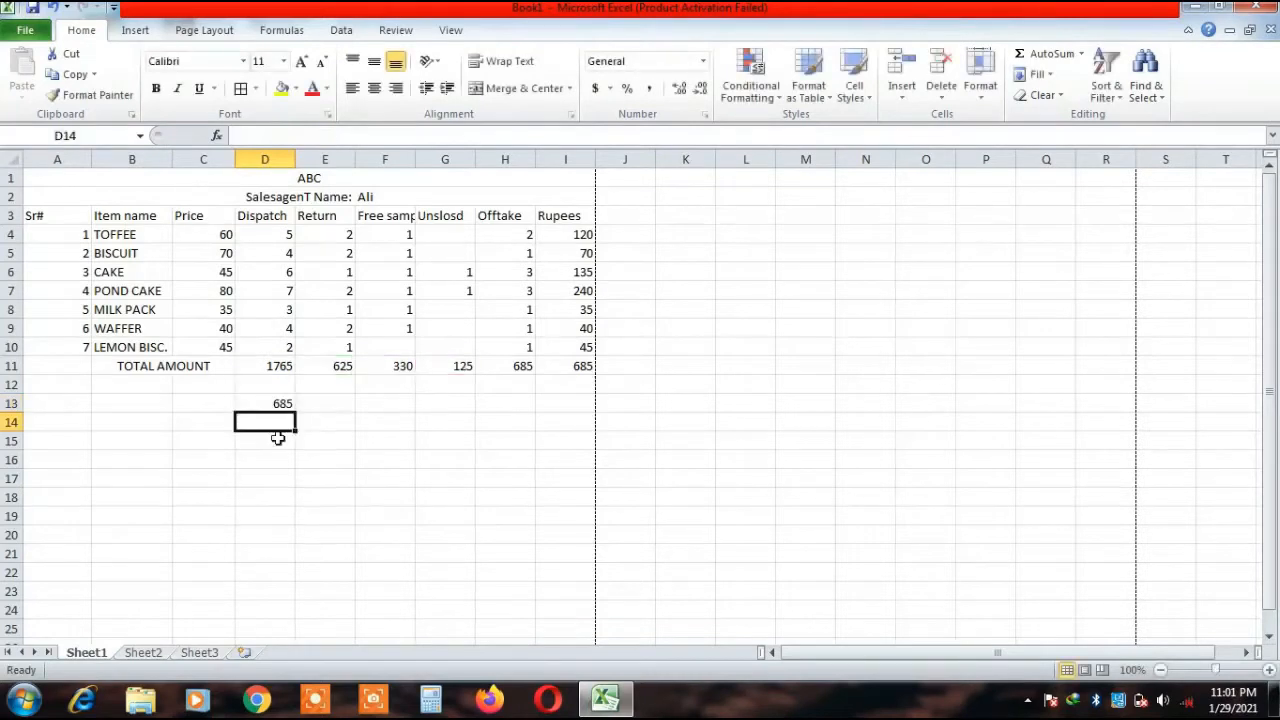
Review the check formula in D13 and clear it from the cell.
{"action": "left_click", "coordinate": [272, 405]}
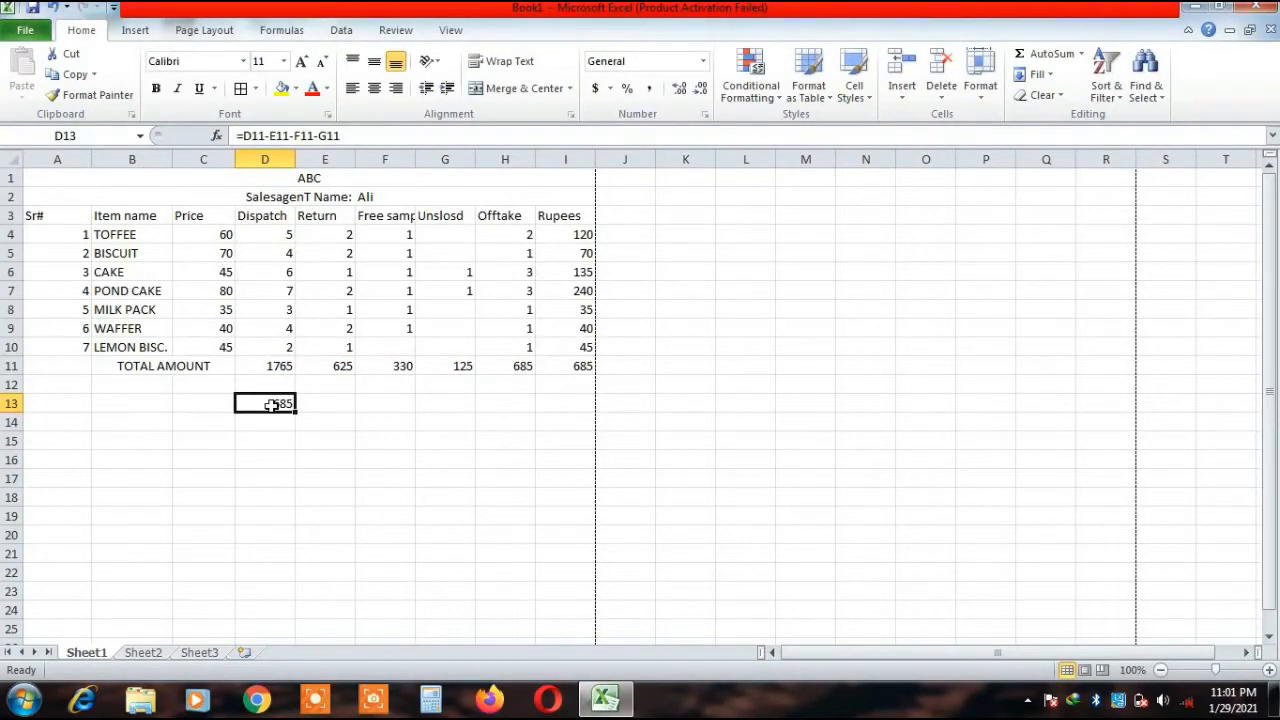
{"action": "left_click", "coordinate": [312, 462]}
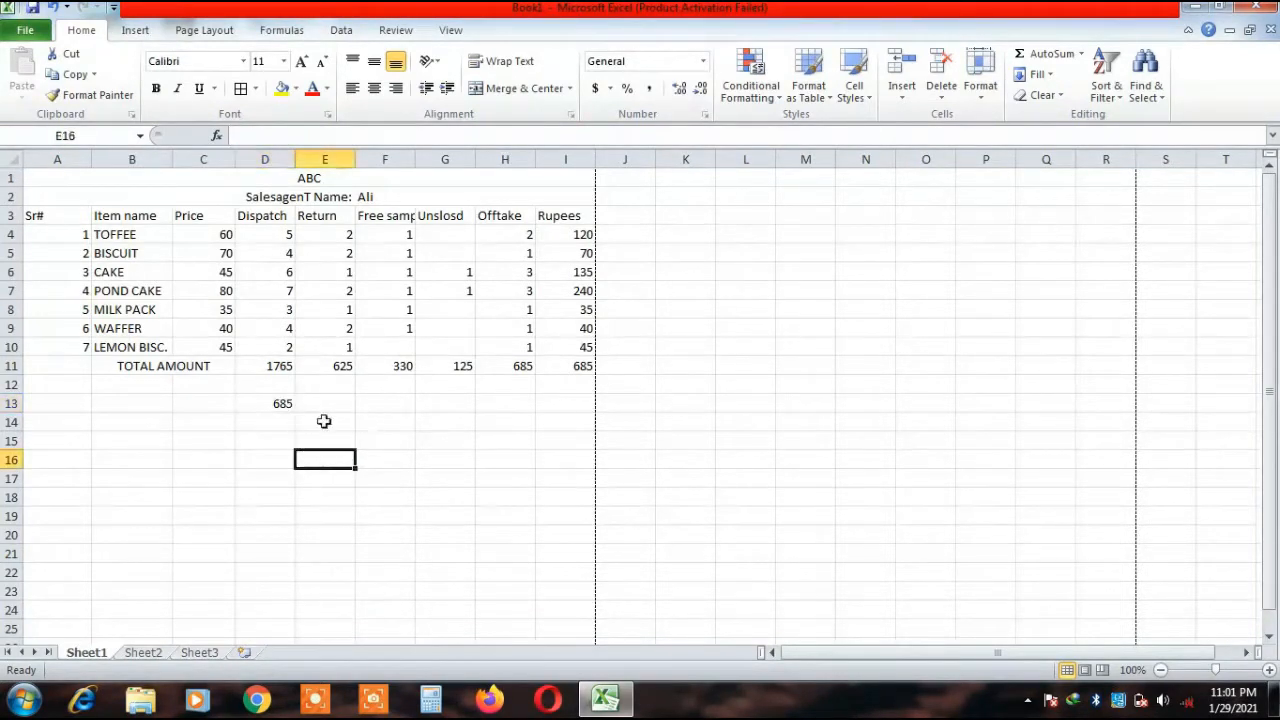
{"action": "left_click", "coordinate": [281, 401]}
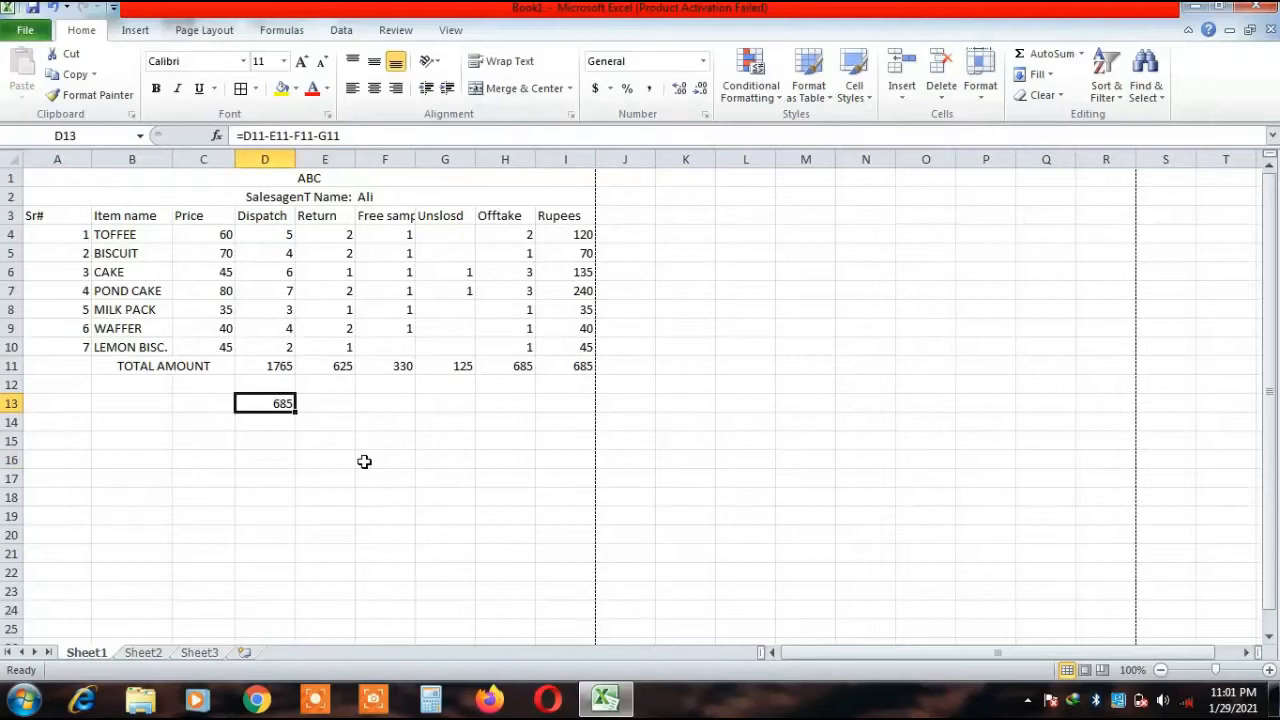
{"action": "key", "text": "BackSpace"}
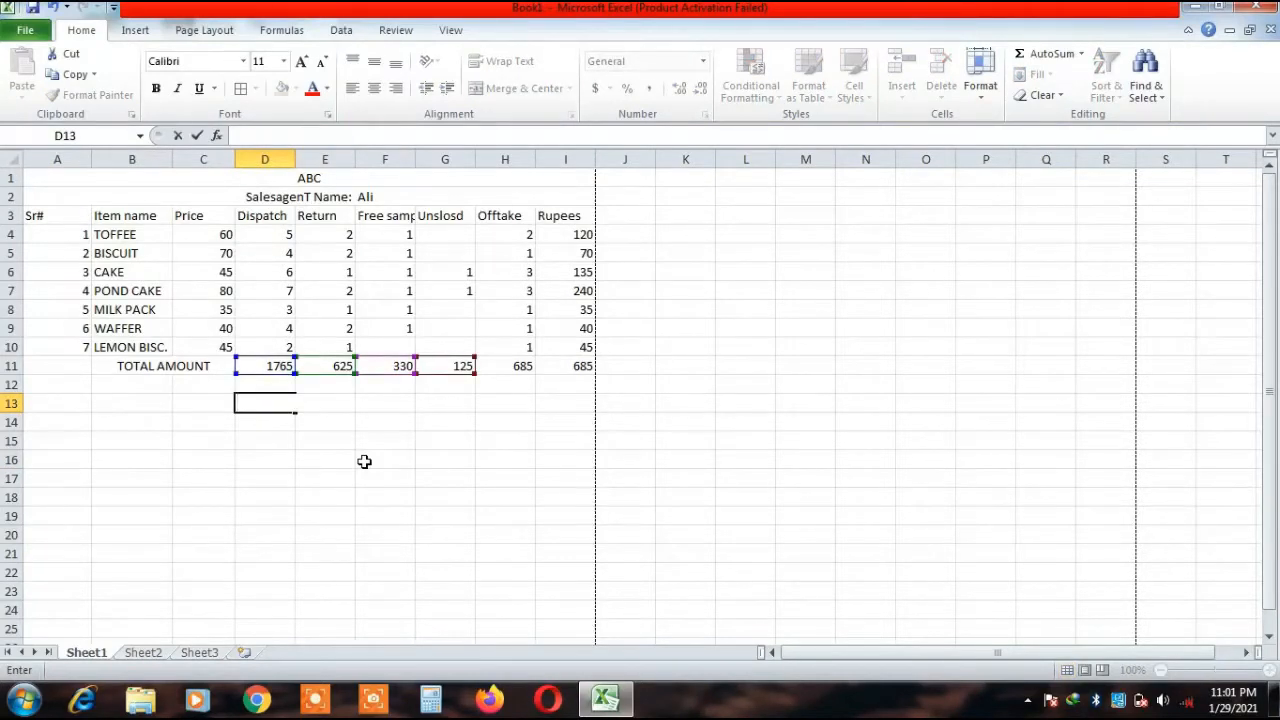
{"action": "key", "text": "Return"}
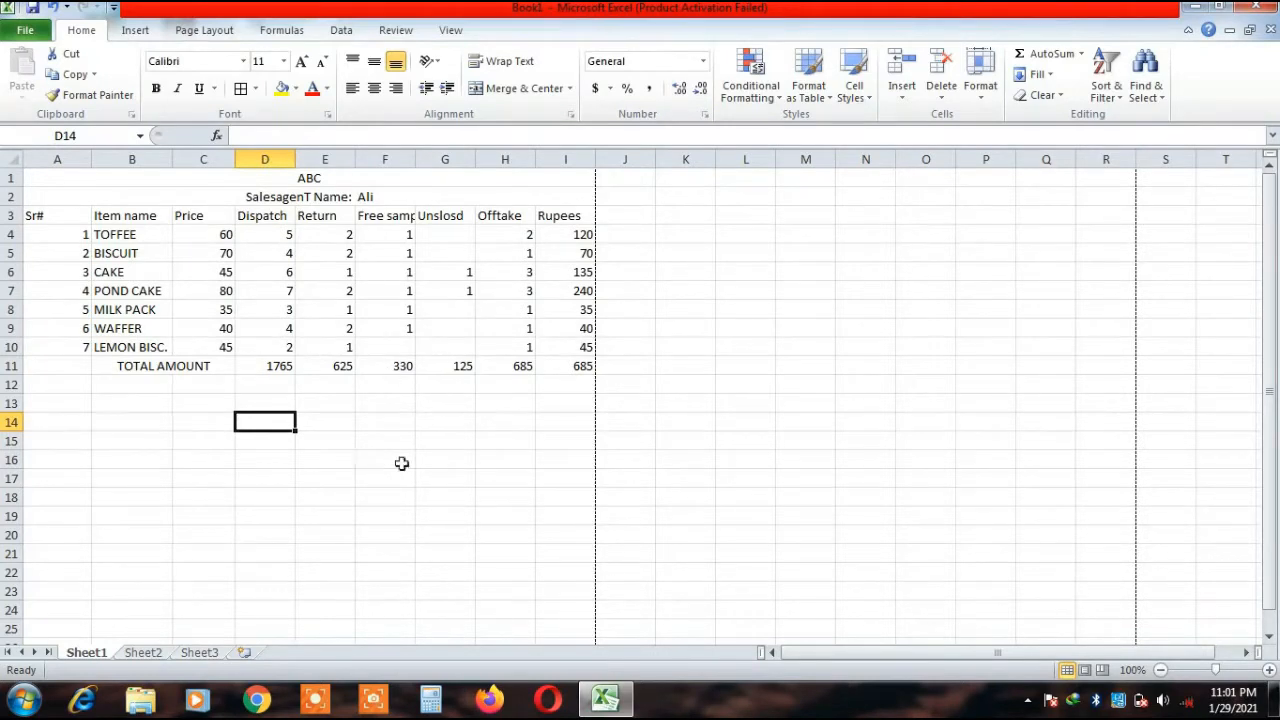
{"action": "left_click", "coordinate": [300, 196]}
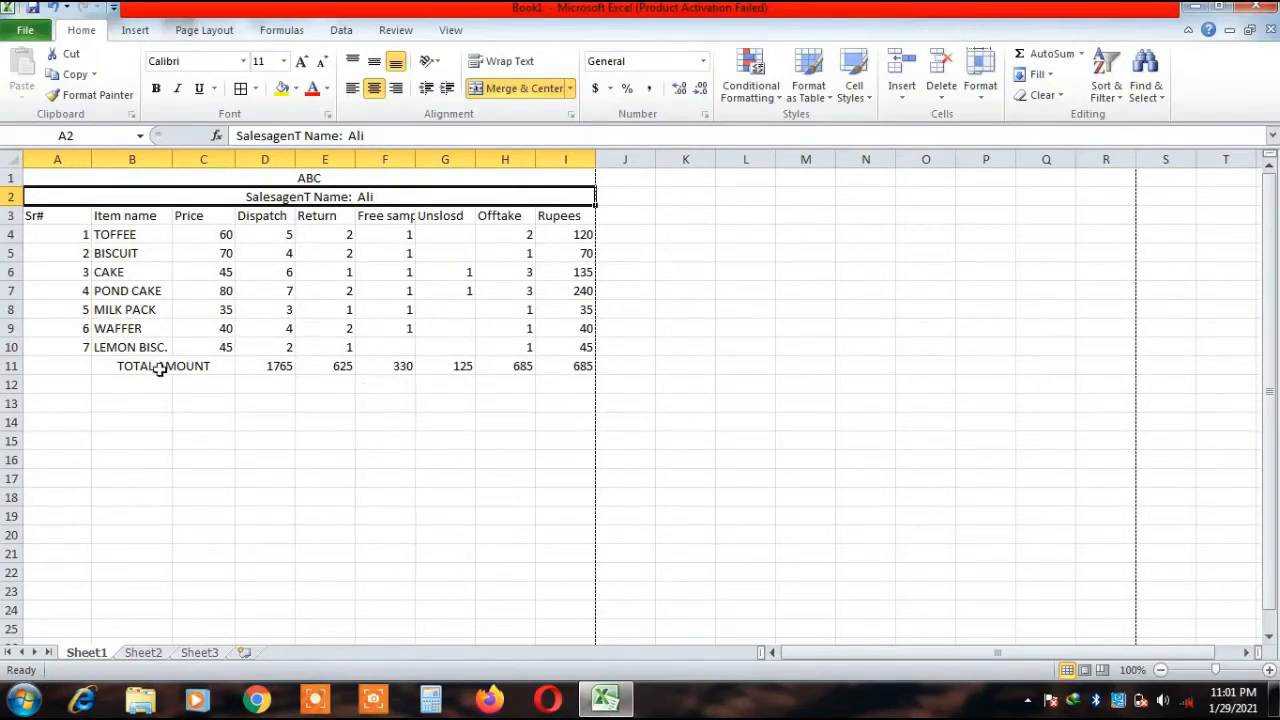
{"action": "left_click", "coordinate": [198, 177]}
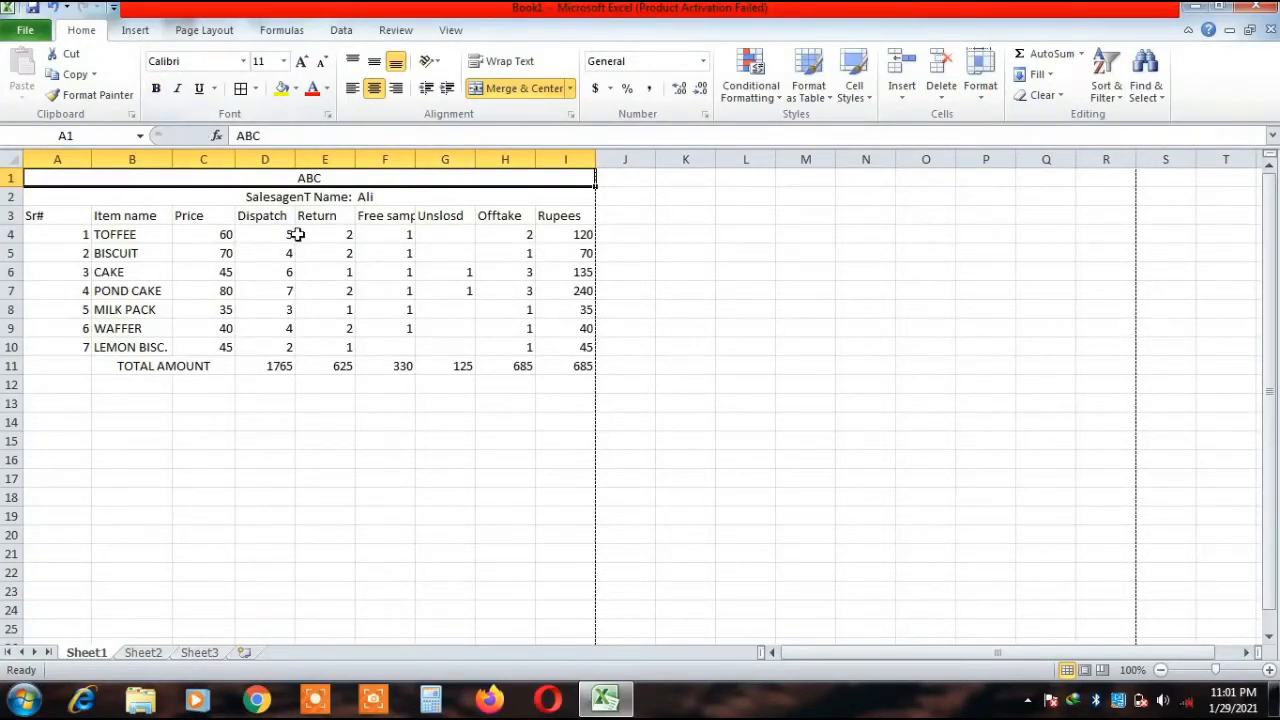
{"action": "left_click", "coordinate": [806, 232]}
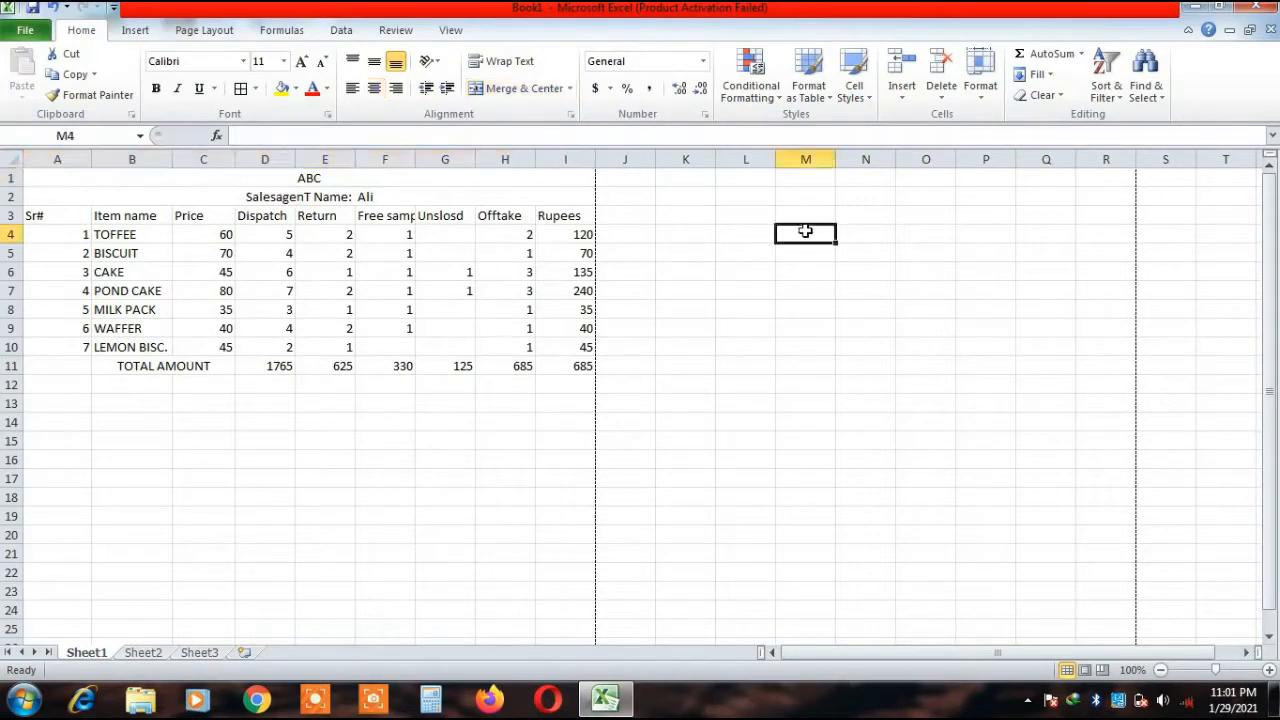
{"action": "left_click", "coordinate": [1190, 198]}
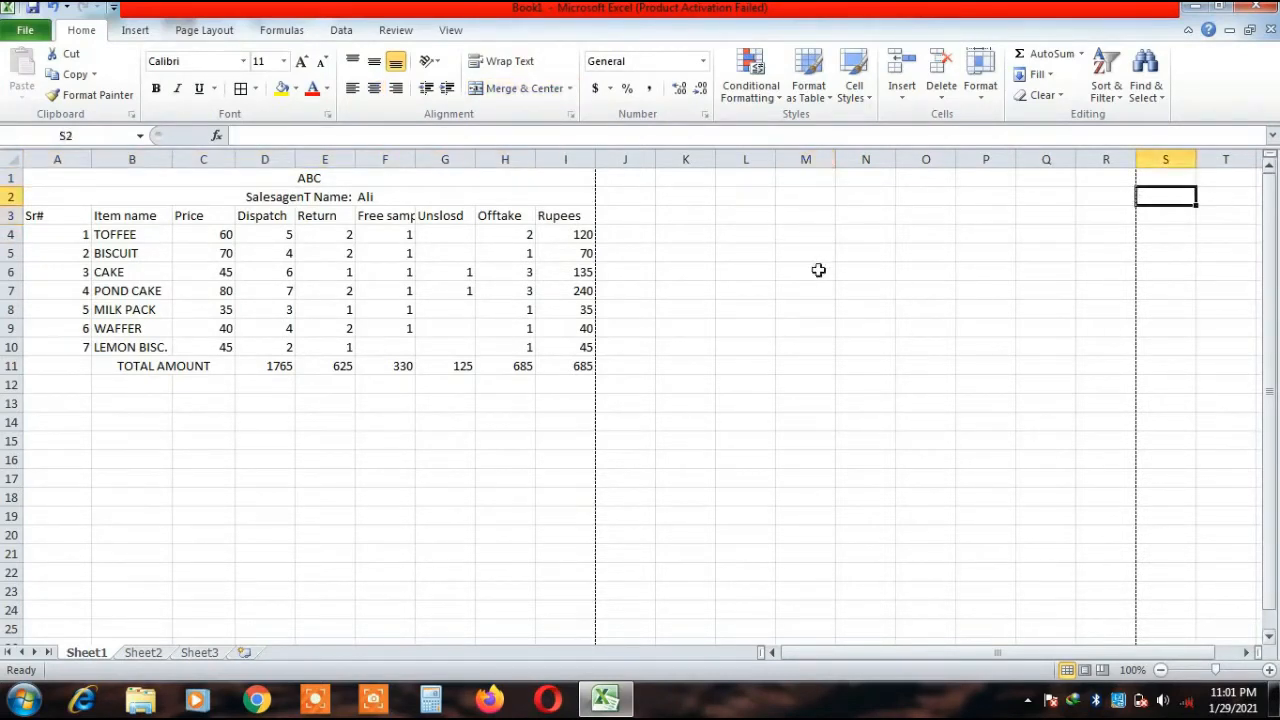
{"action": "left_click", "coordinate": [721, 213]}
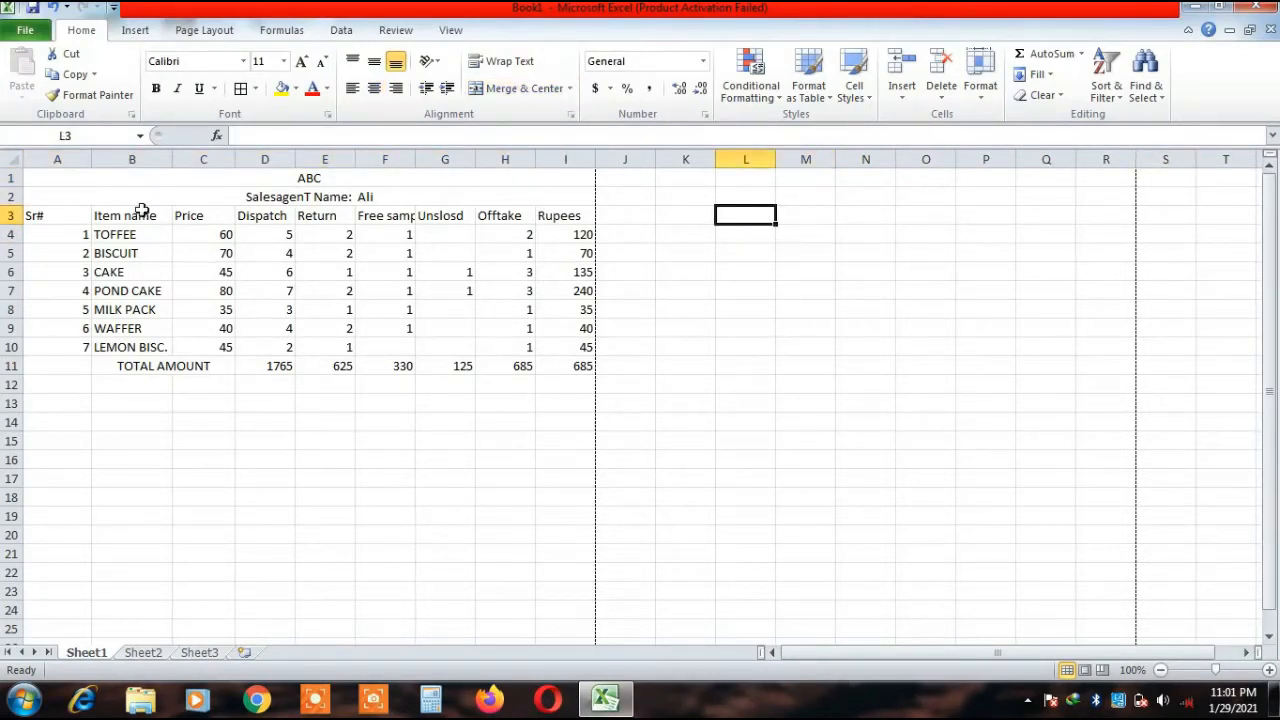
Make the ABC title in row 1 and the sales agent name line in row 2 bold.
{"action": "left_click", "coordinate": [327, 180]}
{"action": "left_click", "coordinate": [156, 89]}
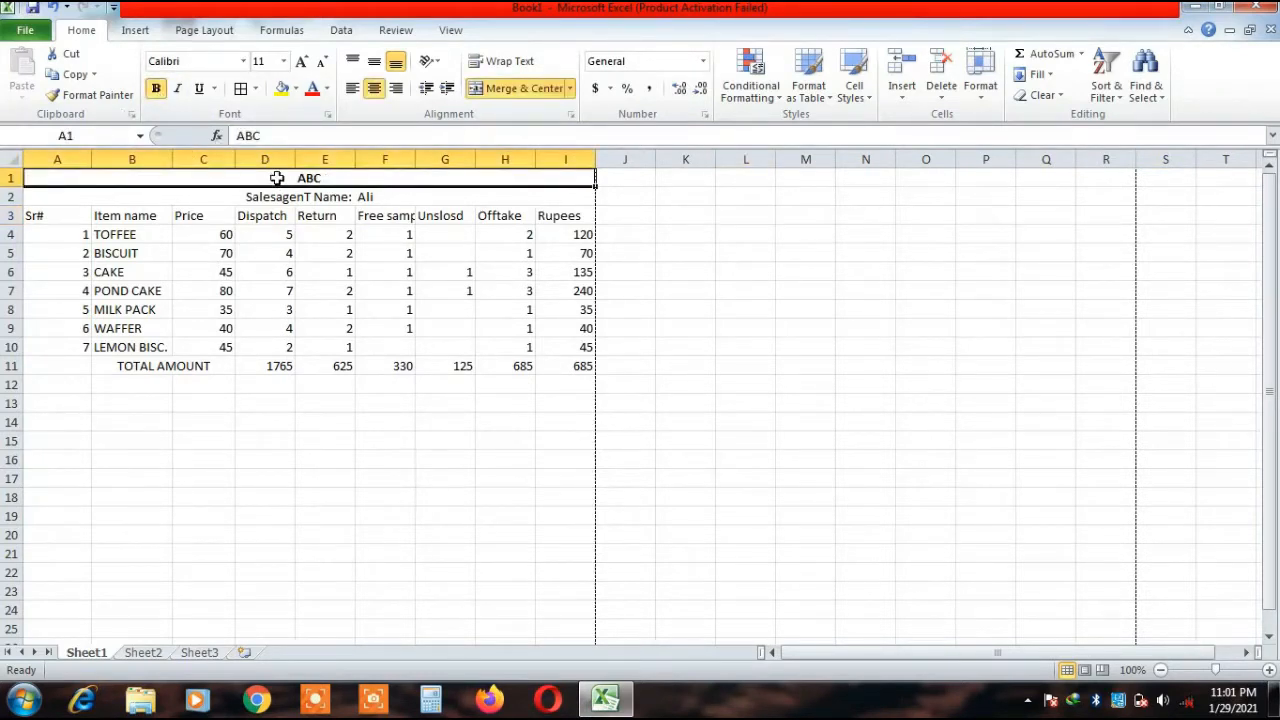
{"action": "left_click", "coordinate": [260, 200]}
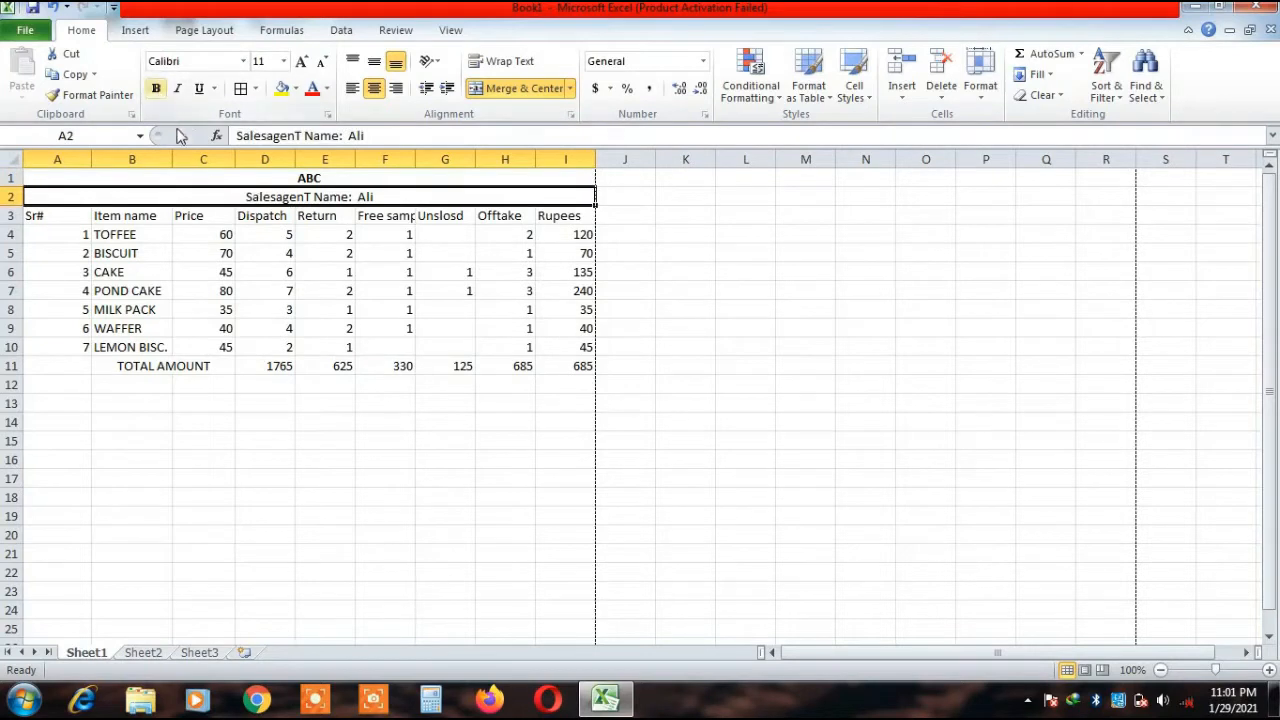
{"action": "left_click", "coordinate": [201, 174]}
{"action": "left_click", "coordinate": [240, 89]}
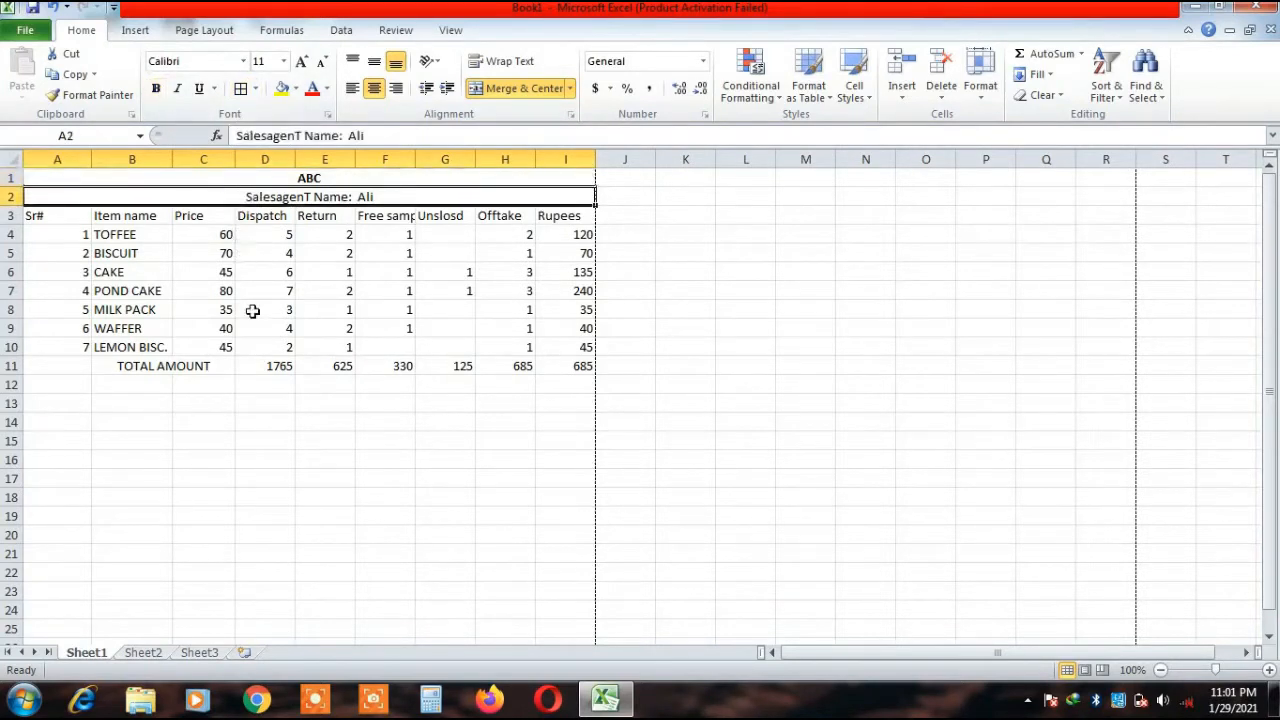
{"action": "left_click", "coordinate": [154, 93]}
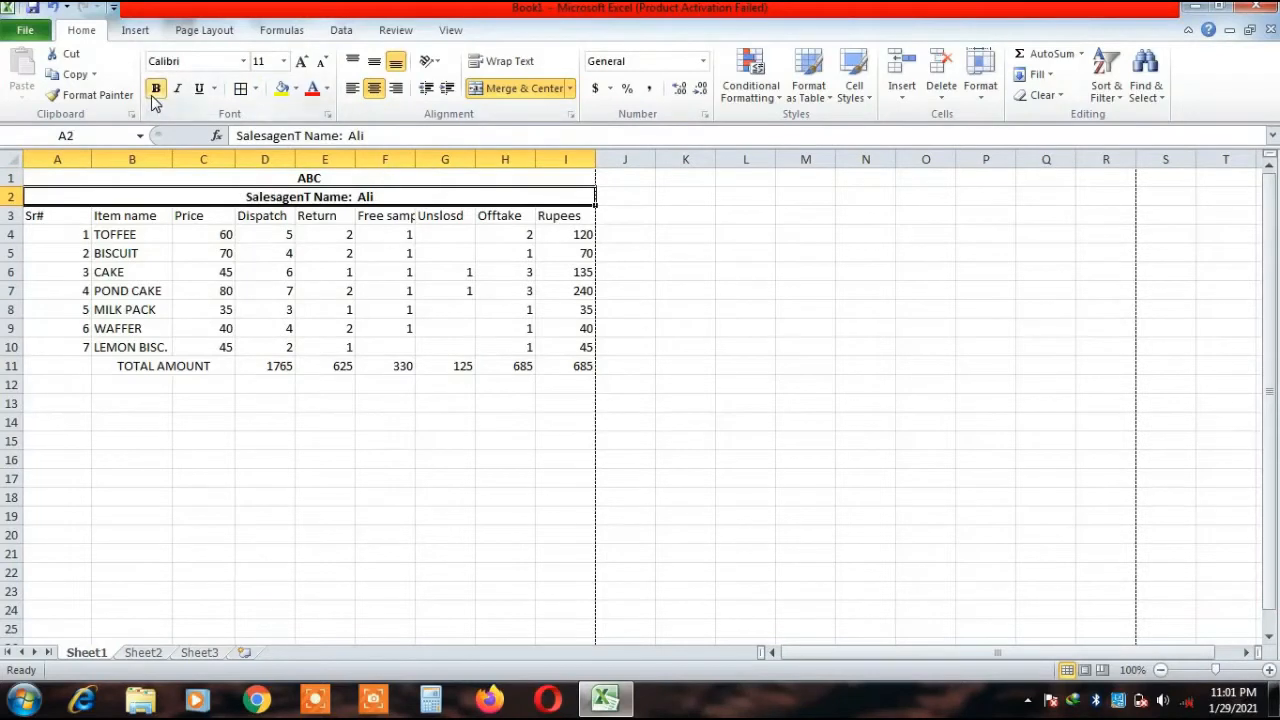
Fill the title row 1 and the sales agent name row 2 with light purple.
{"action": "left_click", "coordinate": [187, 174]}
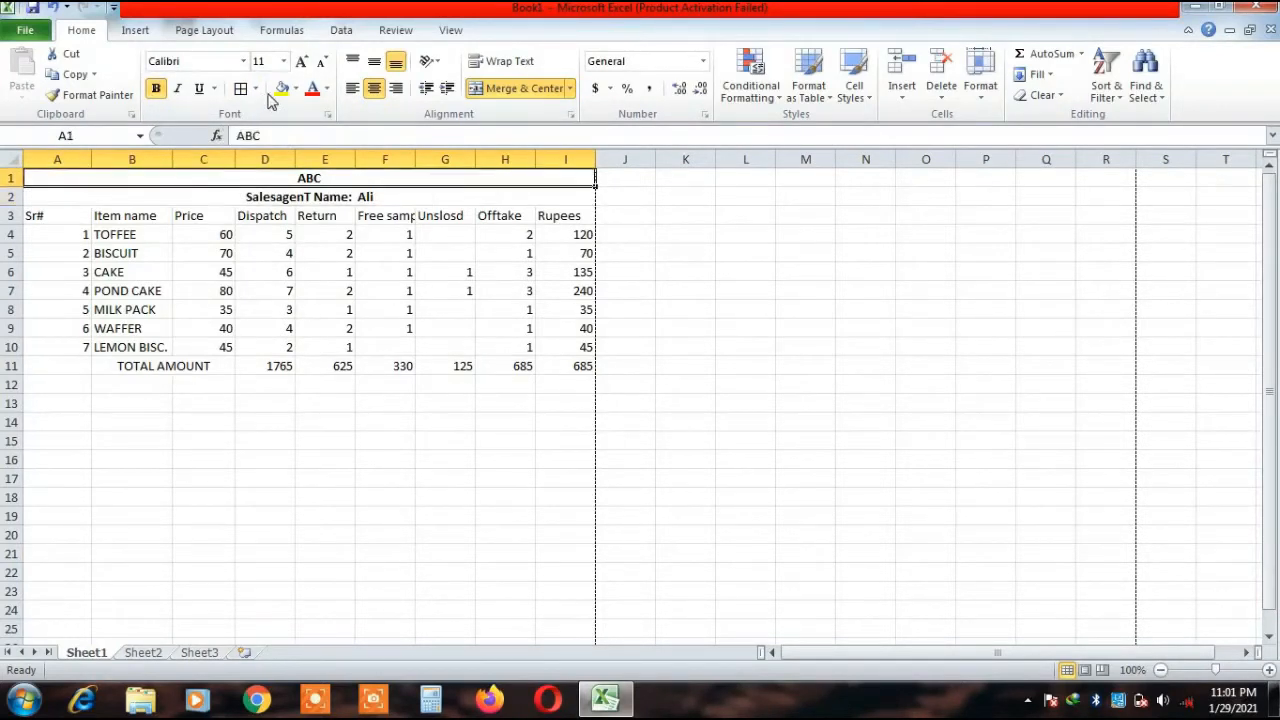
{"action": "left_click", "coordinate": [295, 88]}
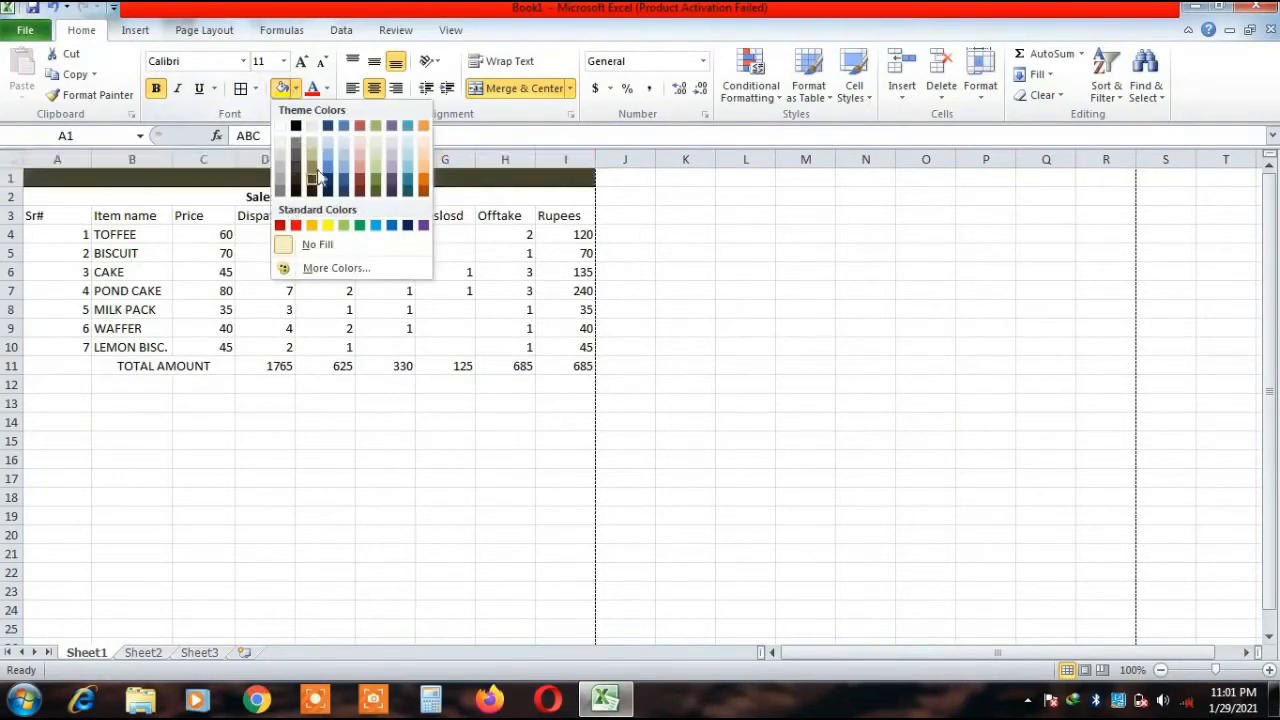
{"action": "left_click", "coordinate": [390, 150]}
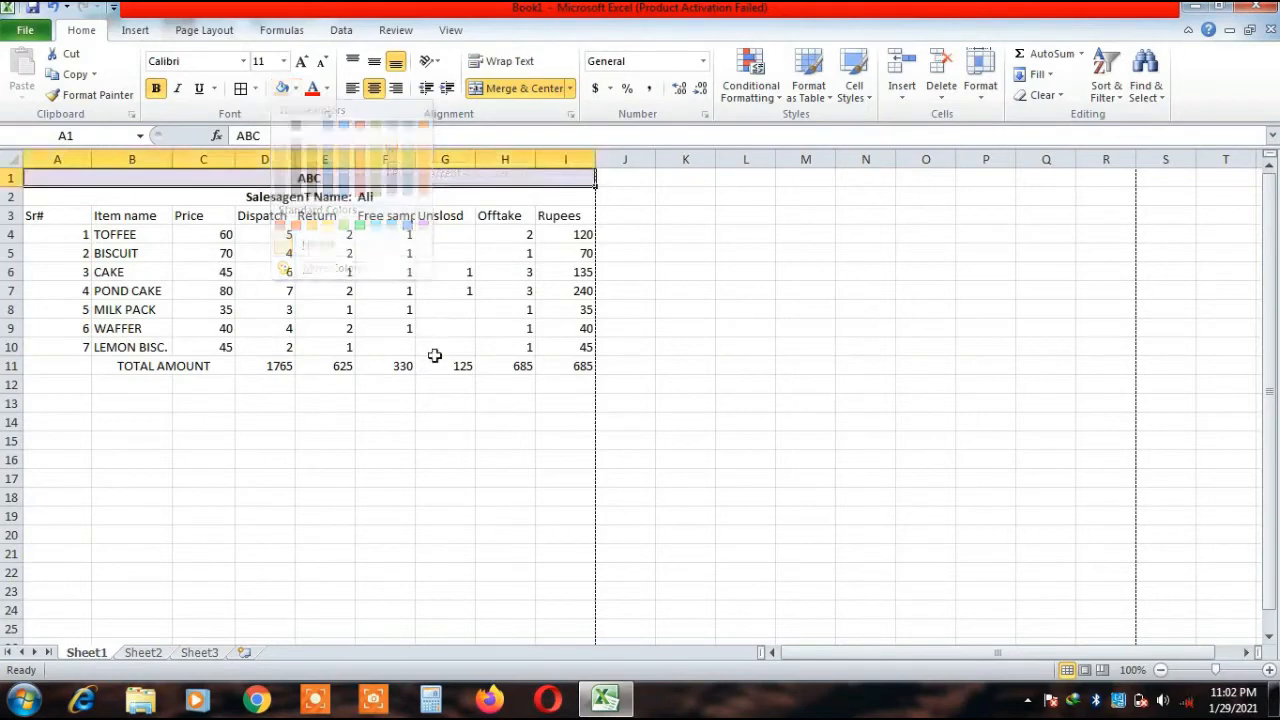
{"action": "left_click", "coordinate": [385, 477]}
{"action": "left_click", "coordinate": [201, 191]}
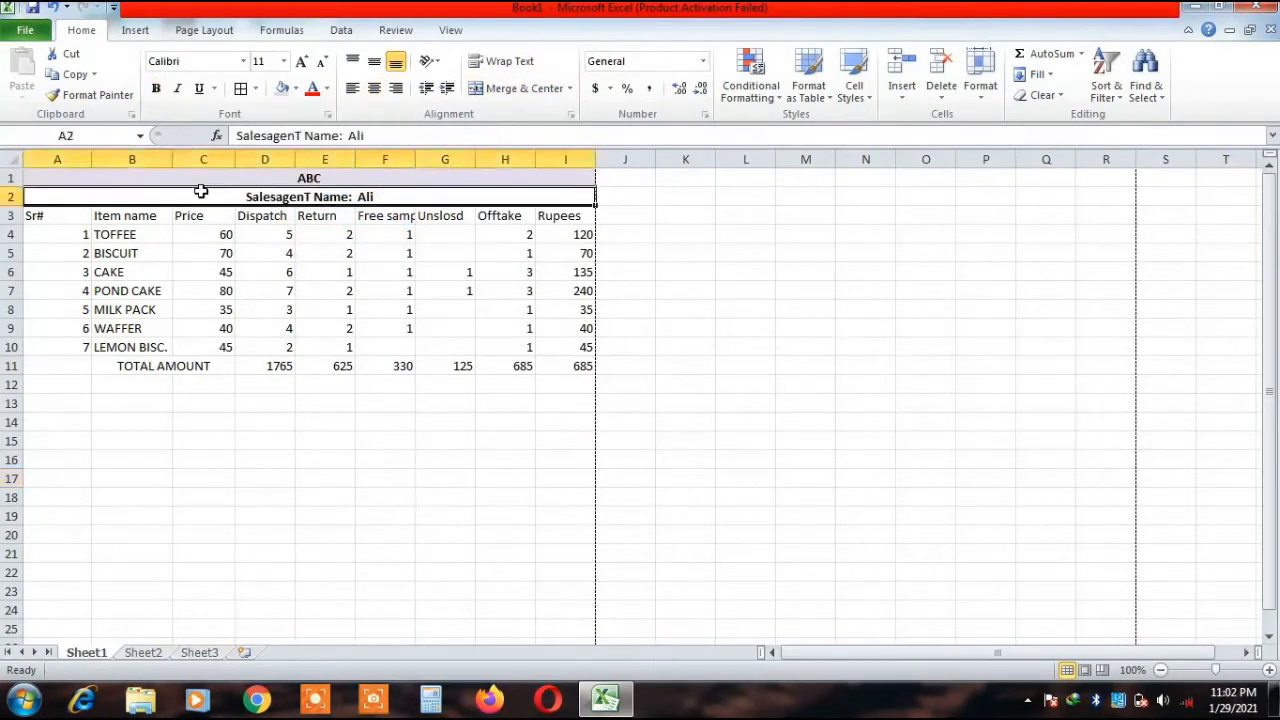
{"action": "left_click", "coordinate": [282, 88]}
{"action": "left_click", "coordinate": [265, 441]}
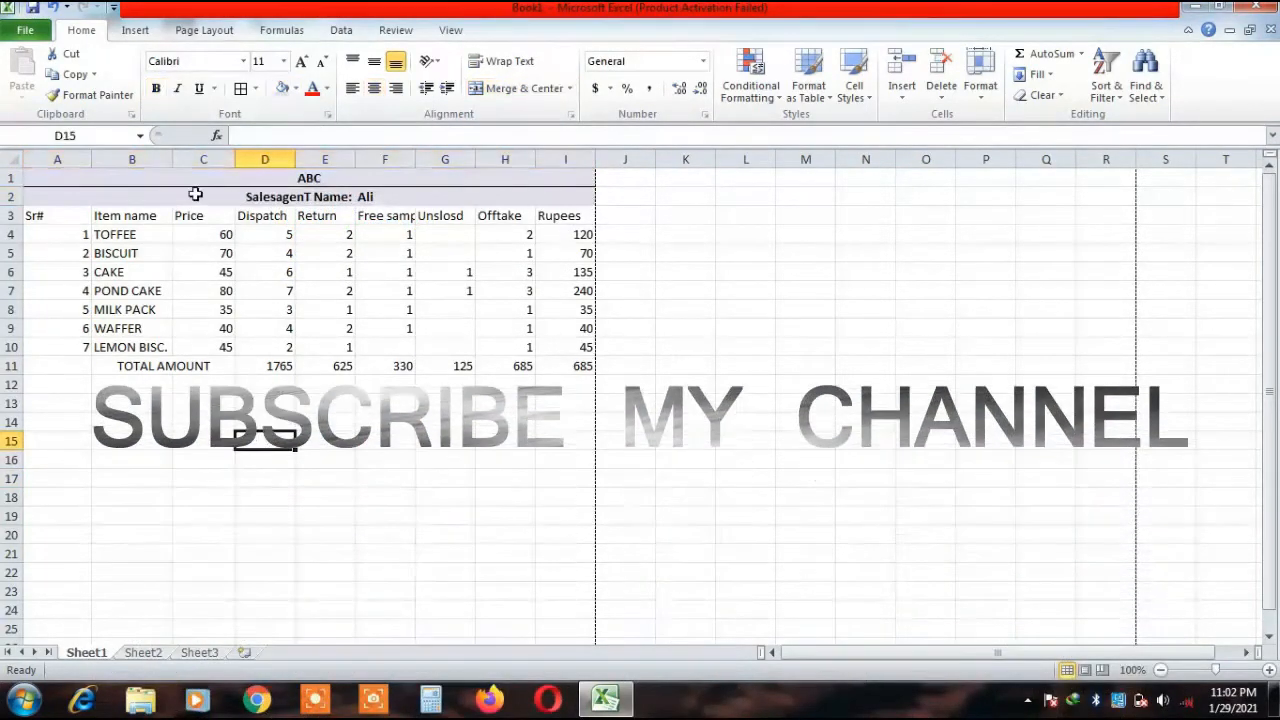
Apply all borders to the table range A2:I11.
{"action": "left_click_drag", "start_coordinate": [84, 193], "coordinate": [294, 366]}
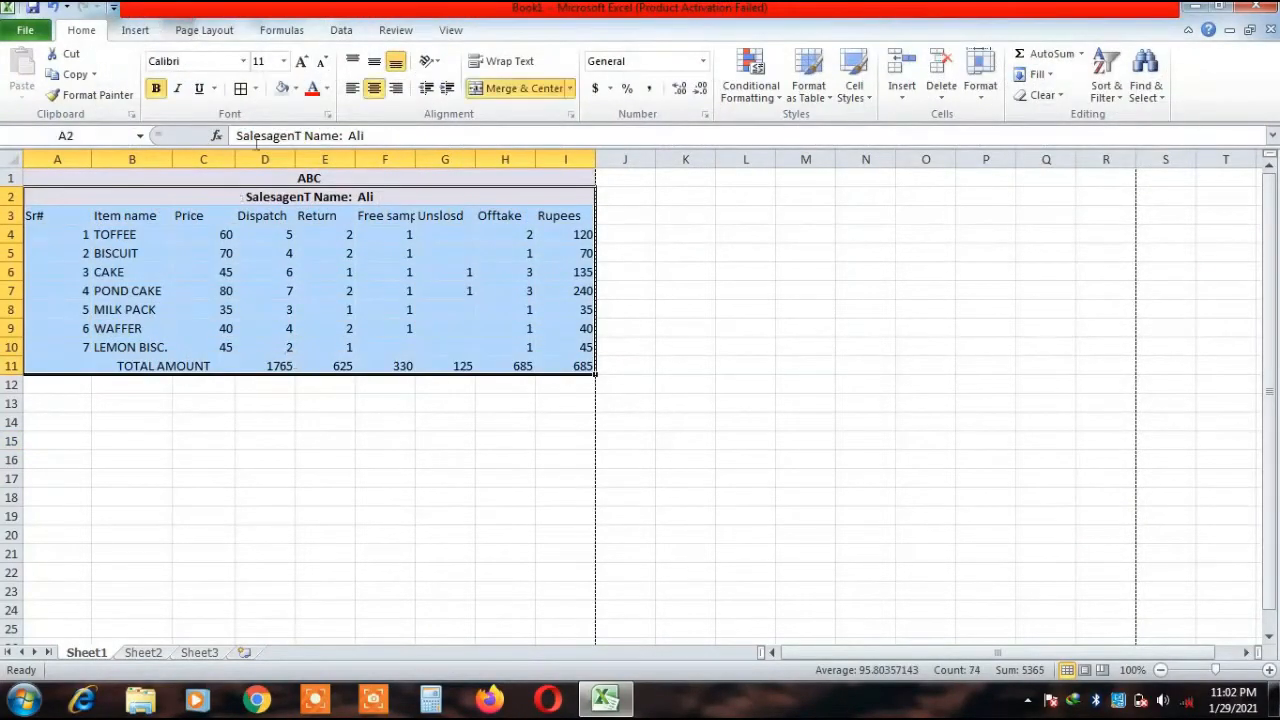
{"action": "left_click", "coordinate": [241, 88]}
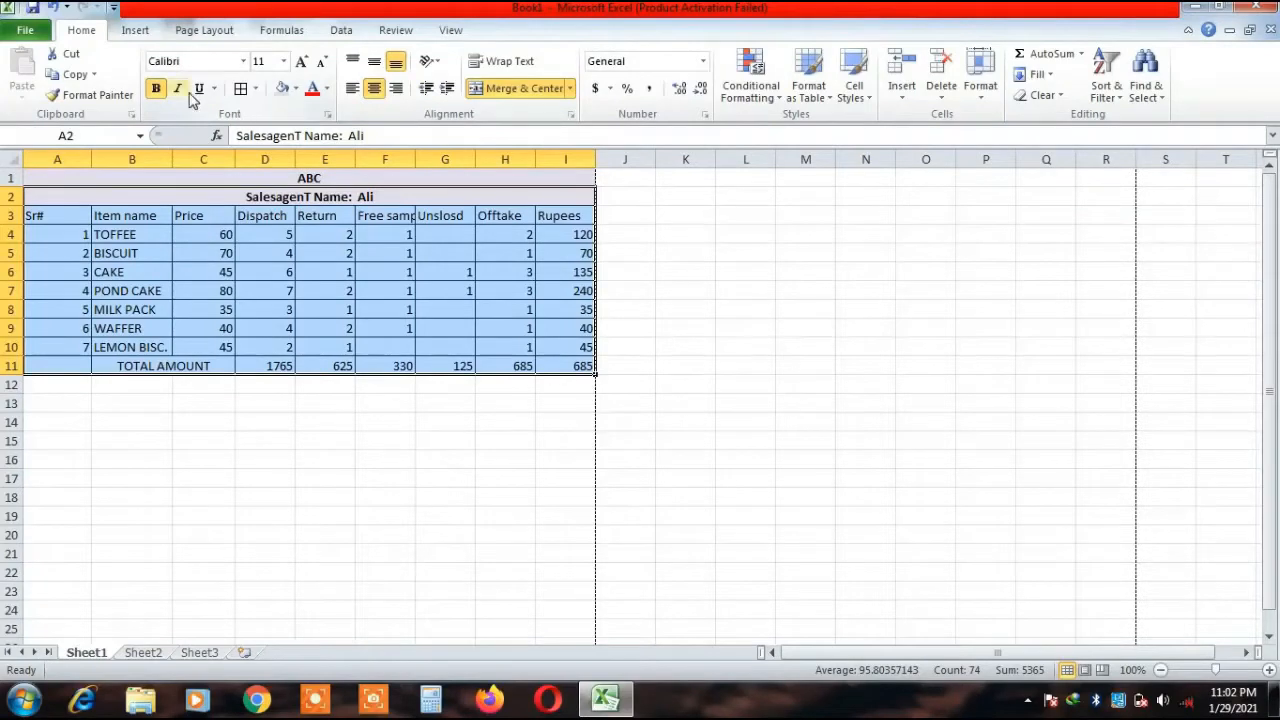
{"action": "left_click", "coordinate": [115, 216]}
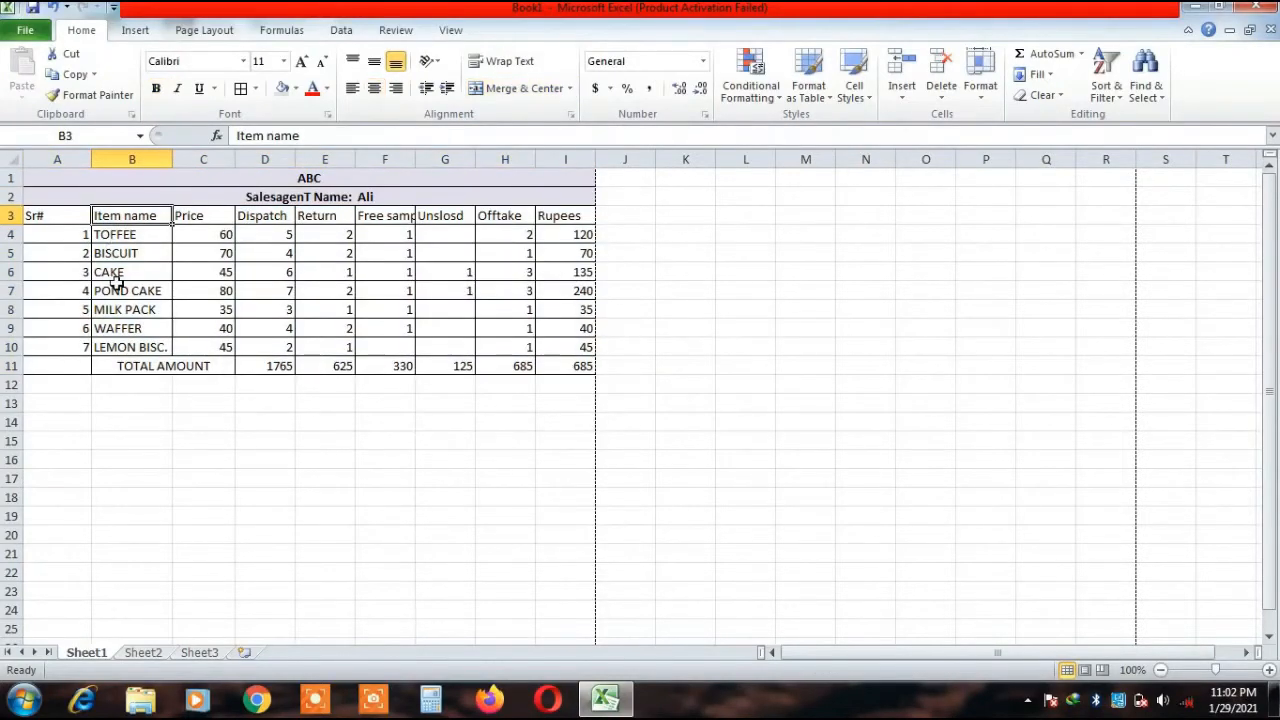
Left-align the serial numbers in A4:A10 and narrow column A to fit the Sr# heading.
{"action": "left_click_drag", "start_coordinate": [57, 233], "coordinate": [61, 350]}
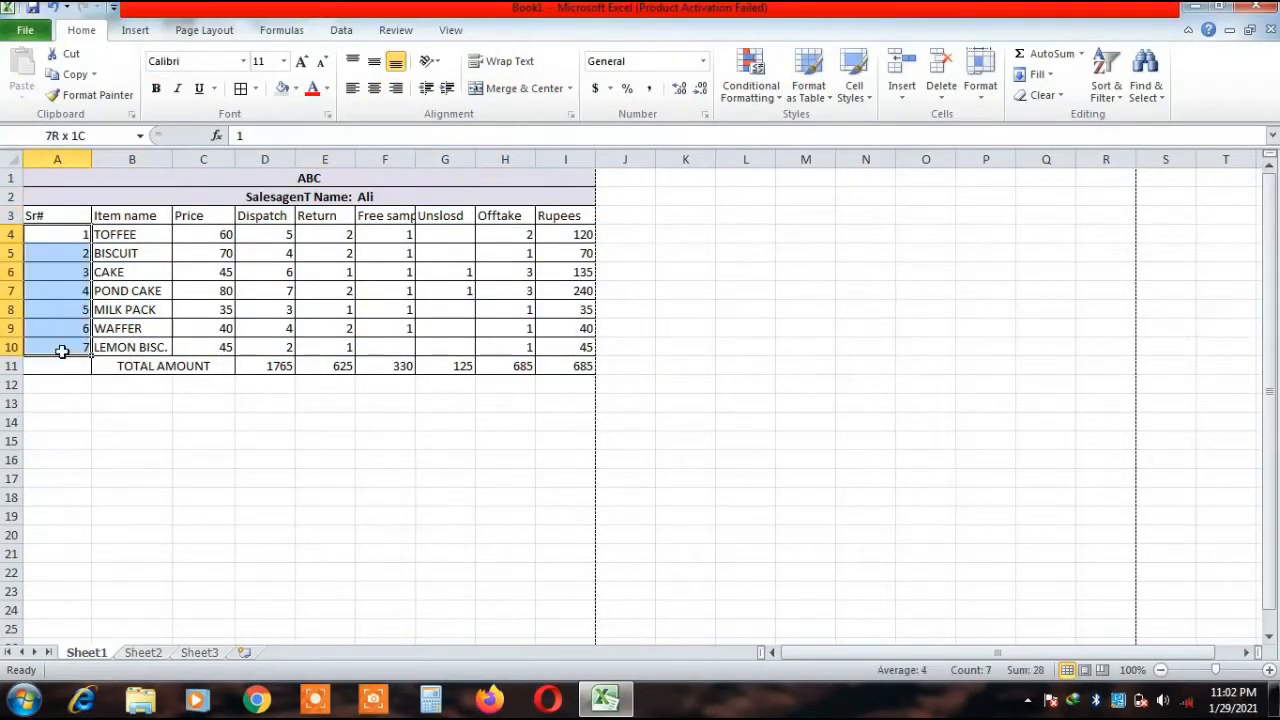
{"action": "left_click", "coordinate": [352, 89]}
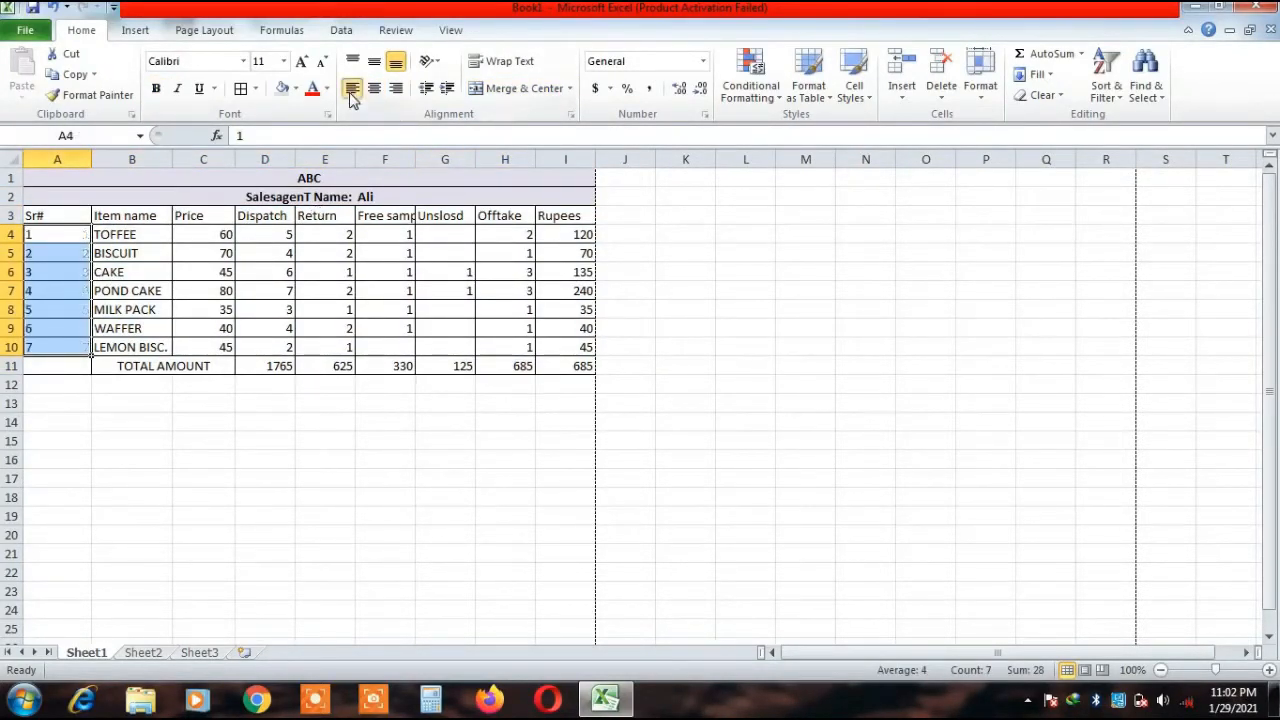
{"action": "left_click_drag", "start_coordinate": [91, 160], "coordinate": [48, 155]}
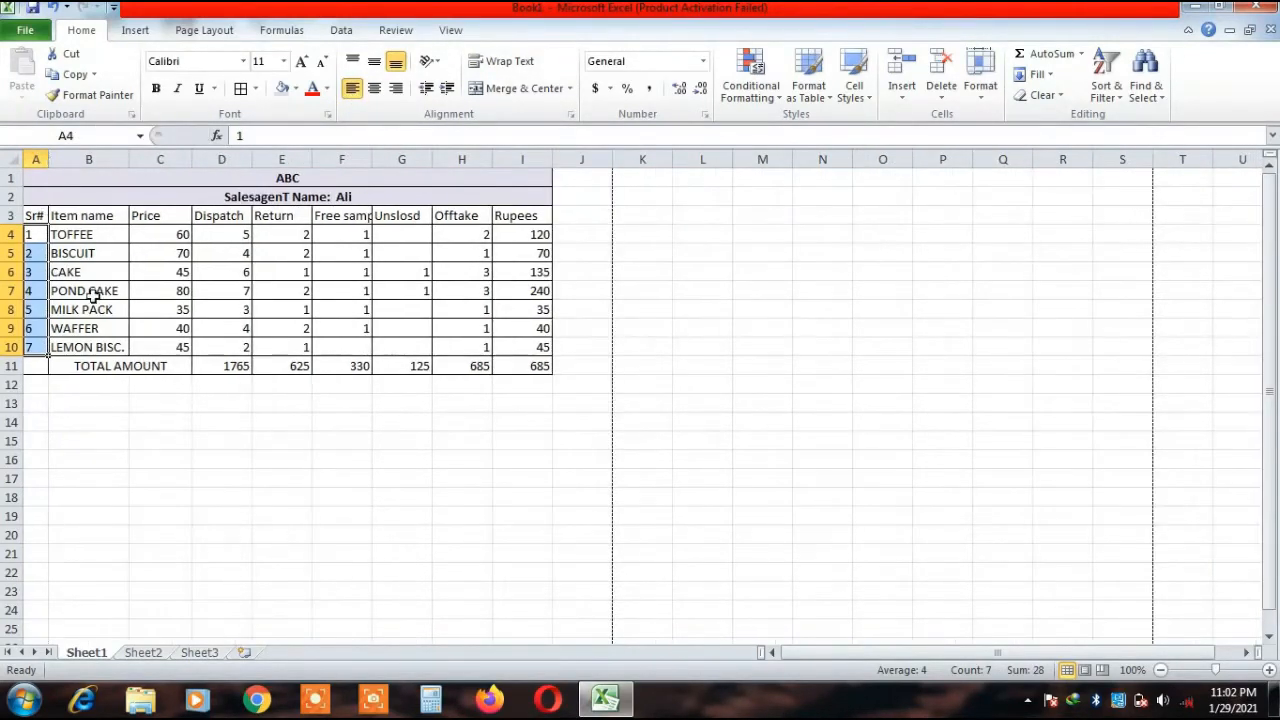
{"action": "left_click", "coordinate": [246, 399]}
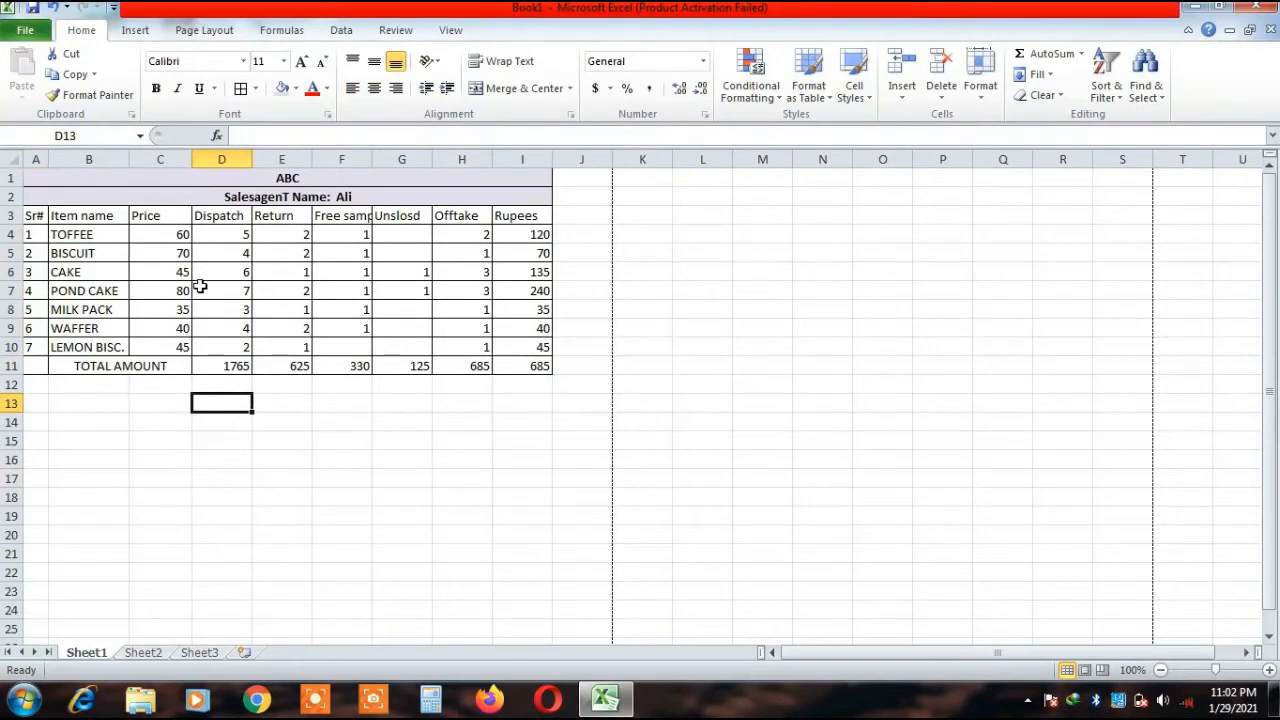
Make the column headings in A3:I3 and the item names in B4:B10 bold.
{"action": "left_click_drag", "start_coordinate": [35, 217], "coordinate": [517, 219]}
{"action": "left_click", "coordinate": [155, 88]}
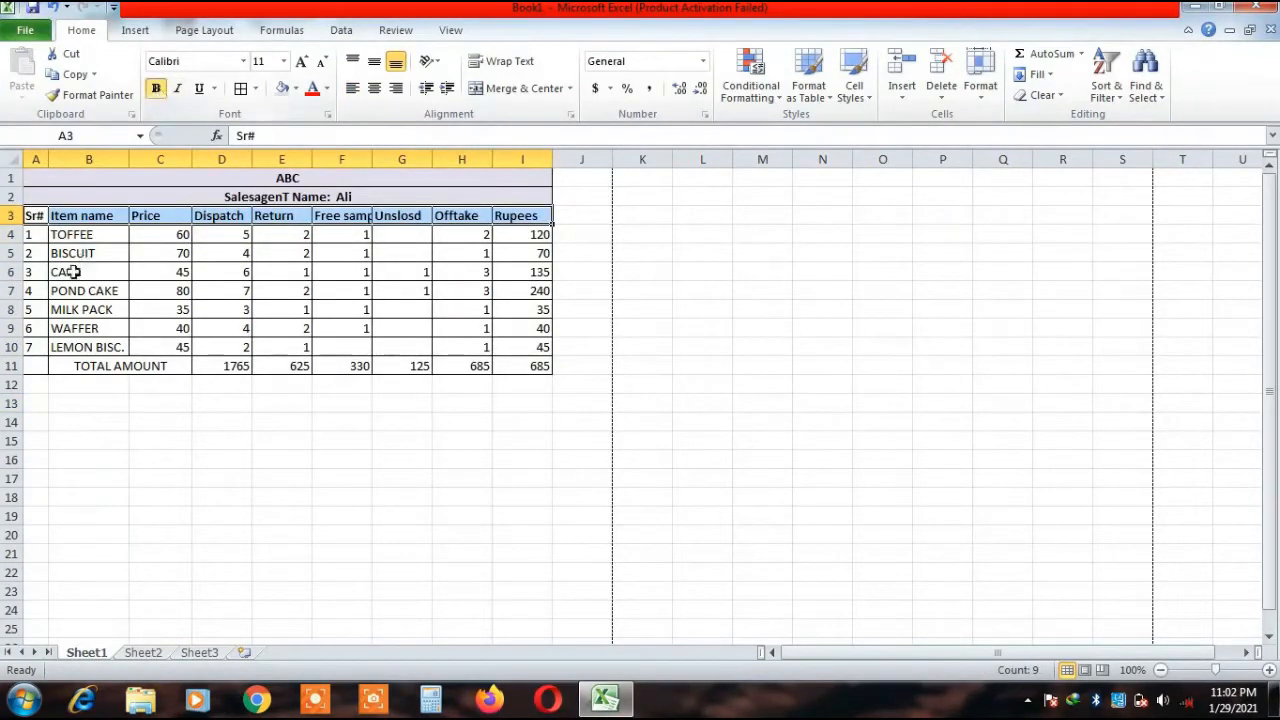
{"action": "left_click_drag", "start_coordinate": [67, 237], "coordinate": [76, 343]}
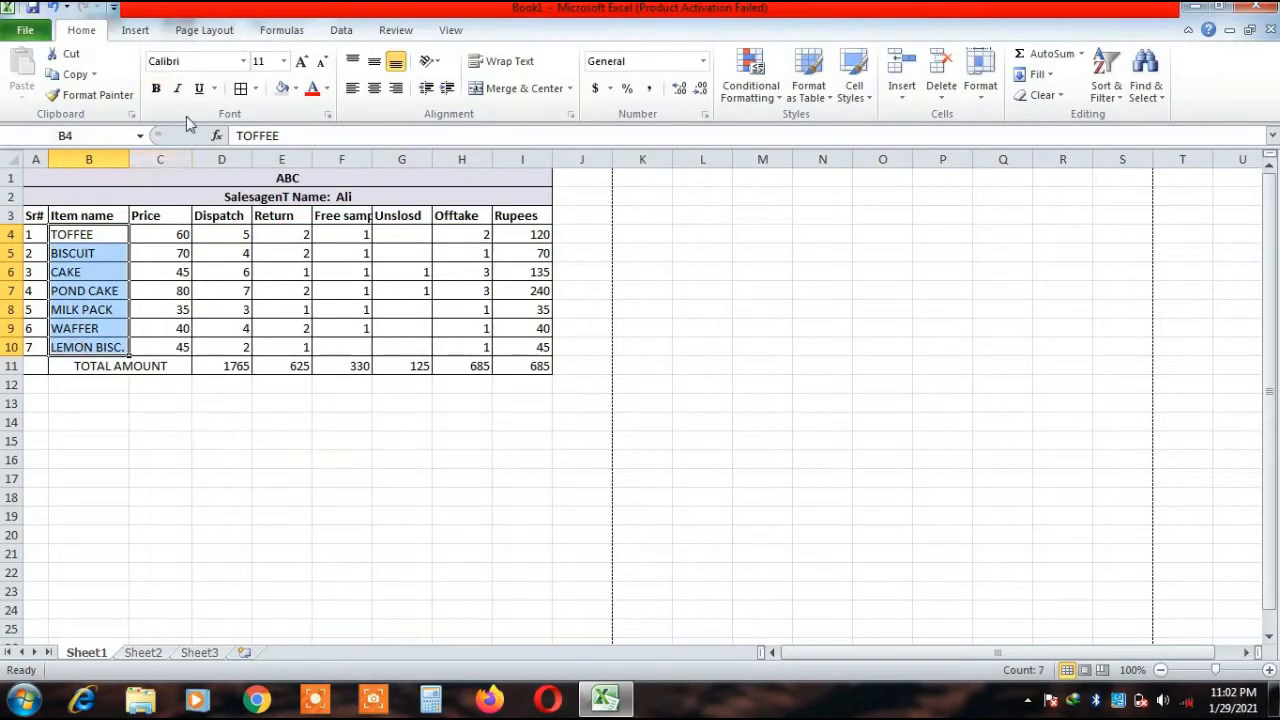
{"action": "left_click", "coordinate": [155, 88]}
{"action": "left_click", "coordinate": [325, 535]}
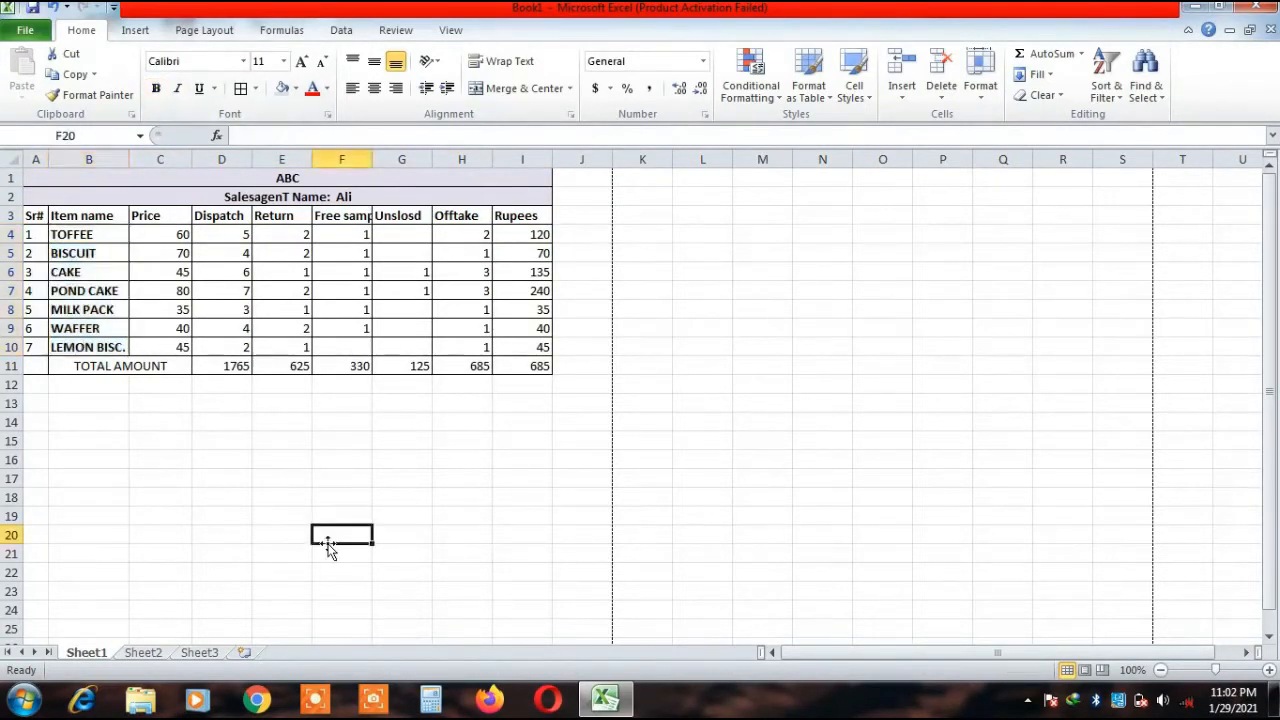
Merge and center the TOTAL AMOUNT label across A11:C11.
{"action": "left_click", "coordinate": [70, 364]}
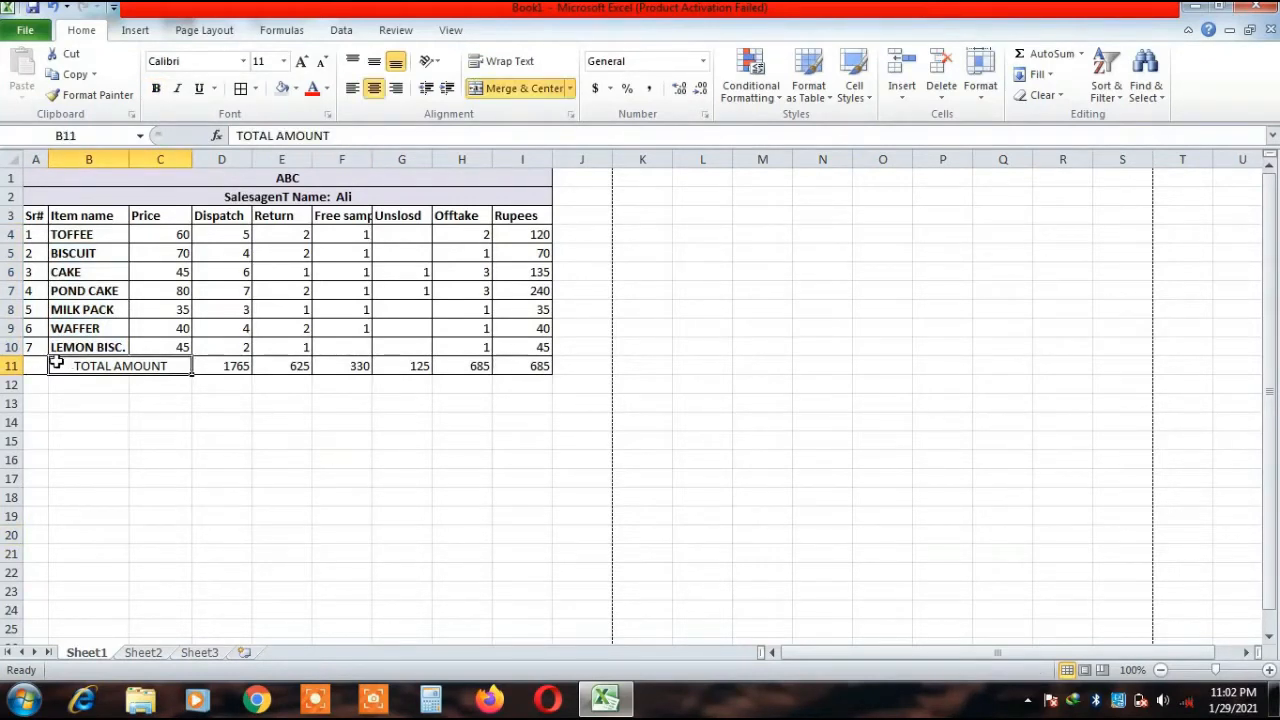
{"action": "left_click_drag", "start_coordinate": [37, 363], "coordinate": [160, 365]}
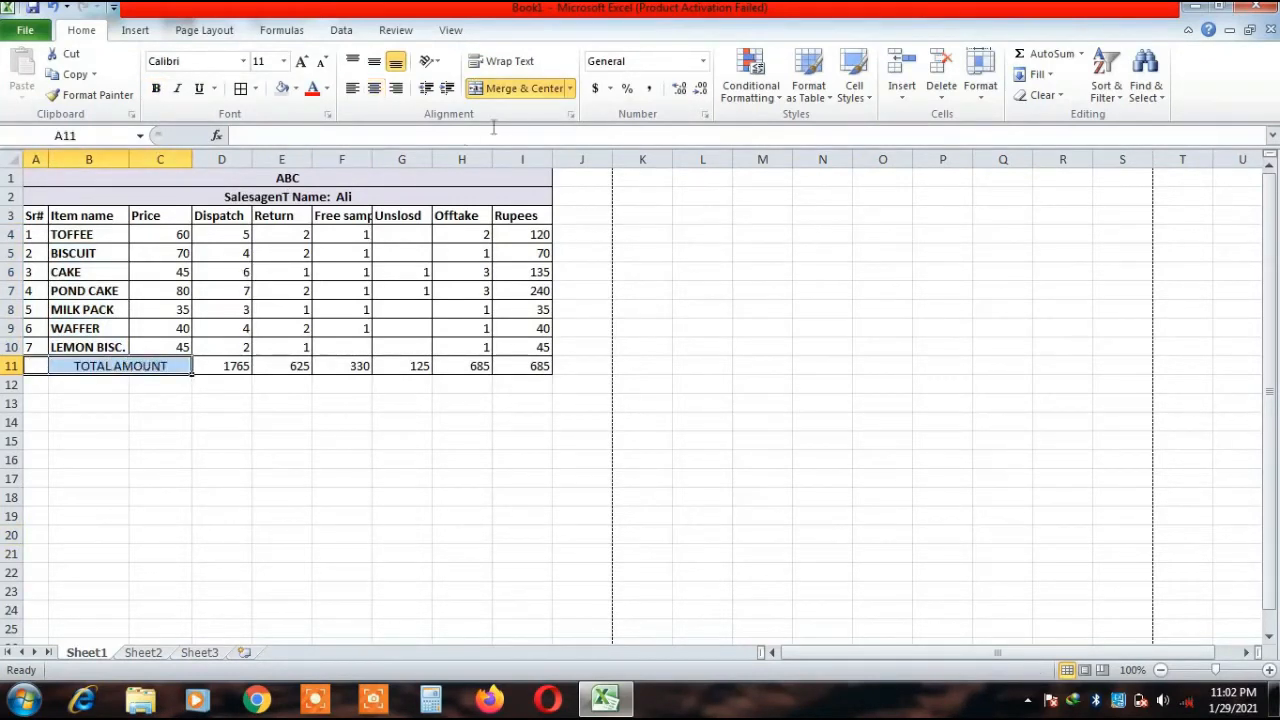
{"action": "left_click", "coordinate": [506, 89]}
{"action": "left_click", "coordinate": [505, 89]}
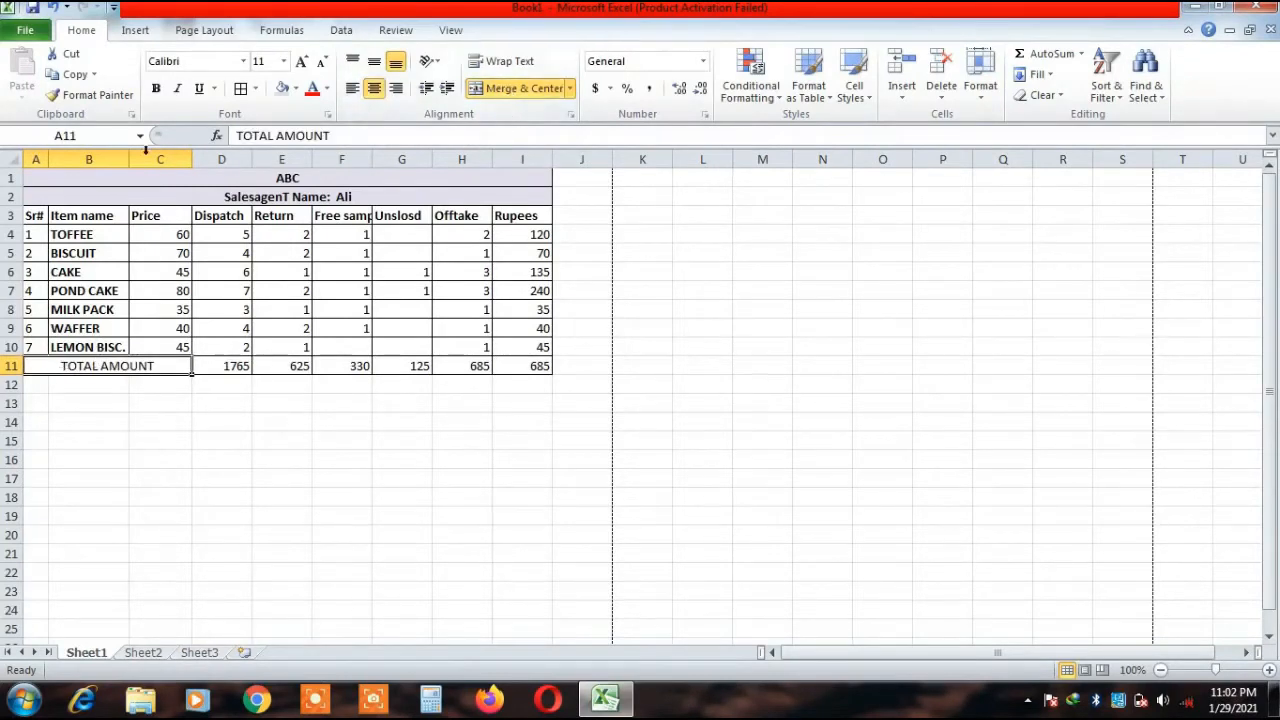
Make the whole total row A11:I11 bold, including the TOTAL AMOUNT label and its figures.
{"action": "left_click", "coordinate": [155, 88]}
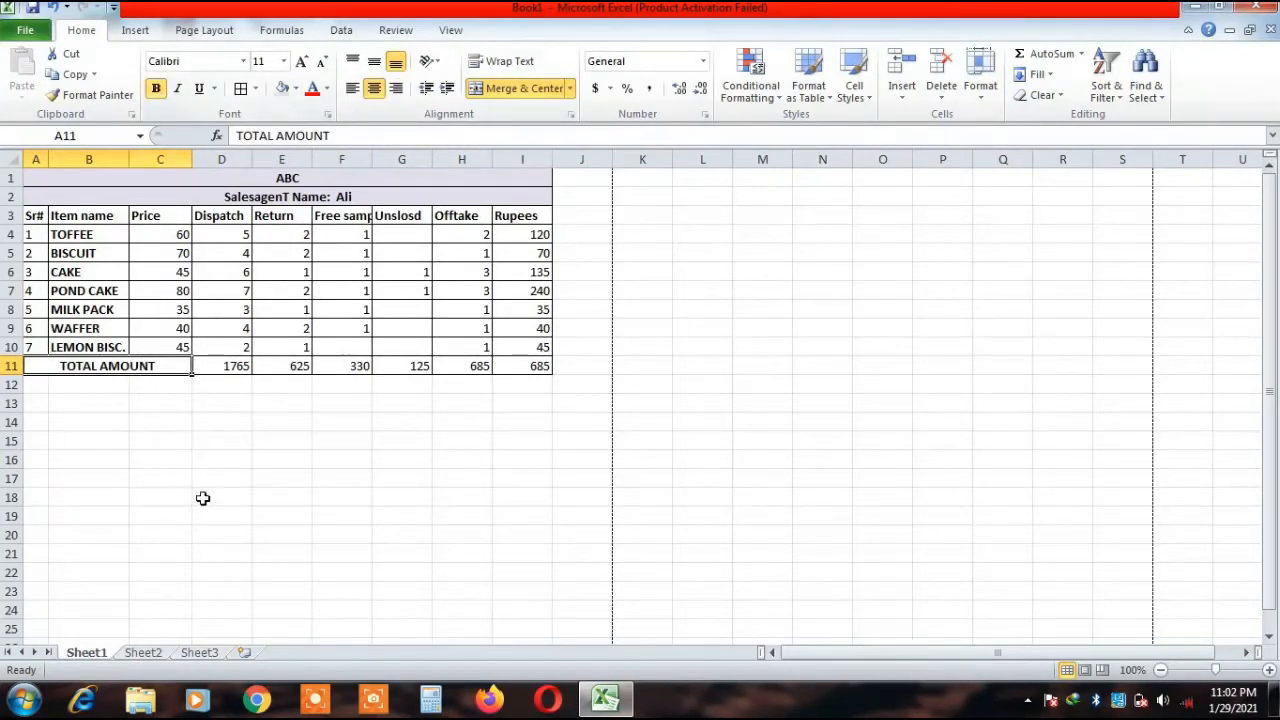
{"action": "left_click", "coordinate": [205, 497]}
{"action": "left_click_drag", "start_coordinate": [88, 366], "coordinate": [517, 369]}
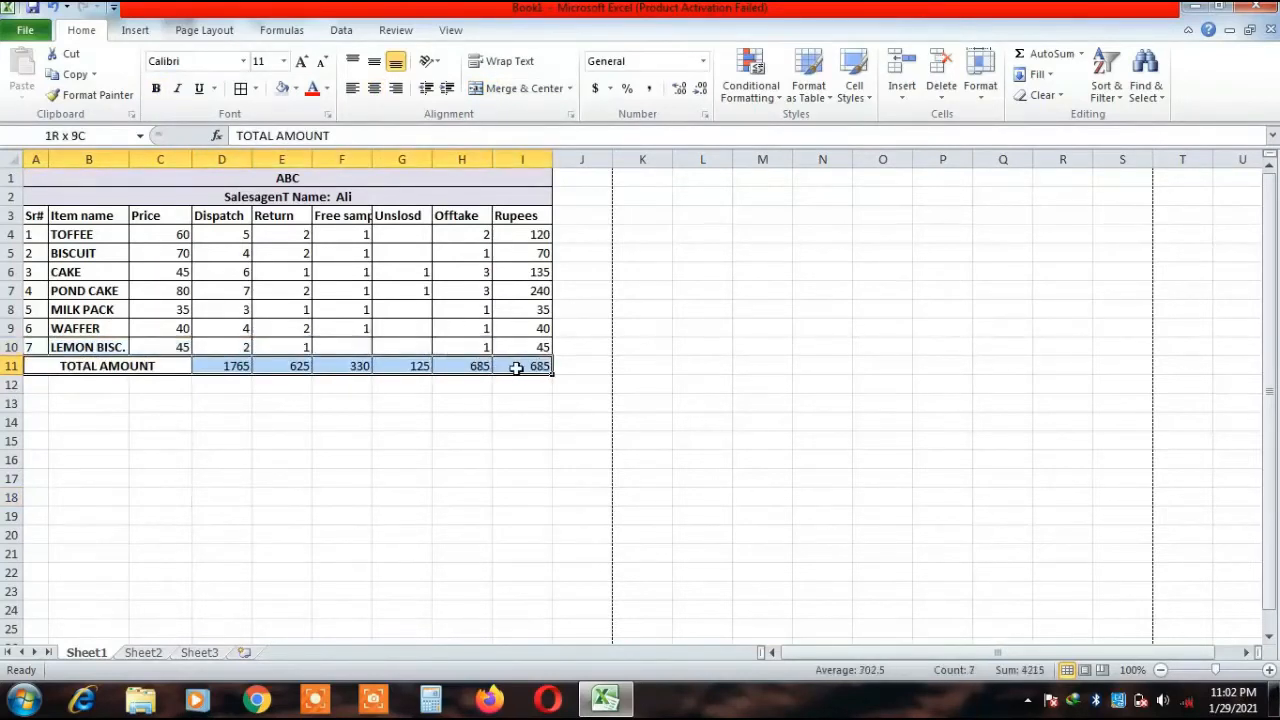
{"action": "left_click", "coordinate": [155, 88]}
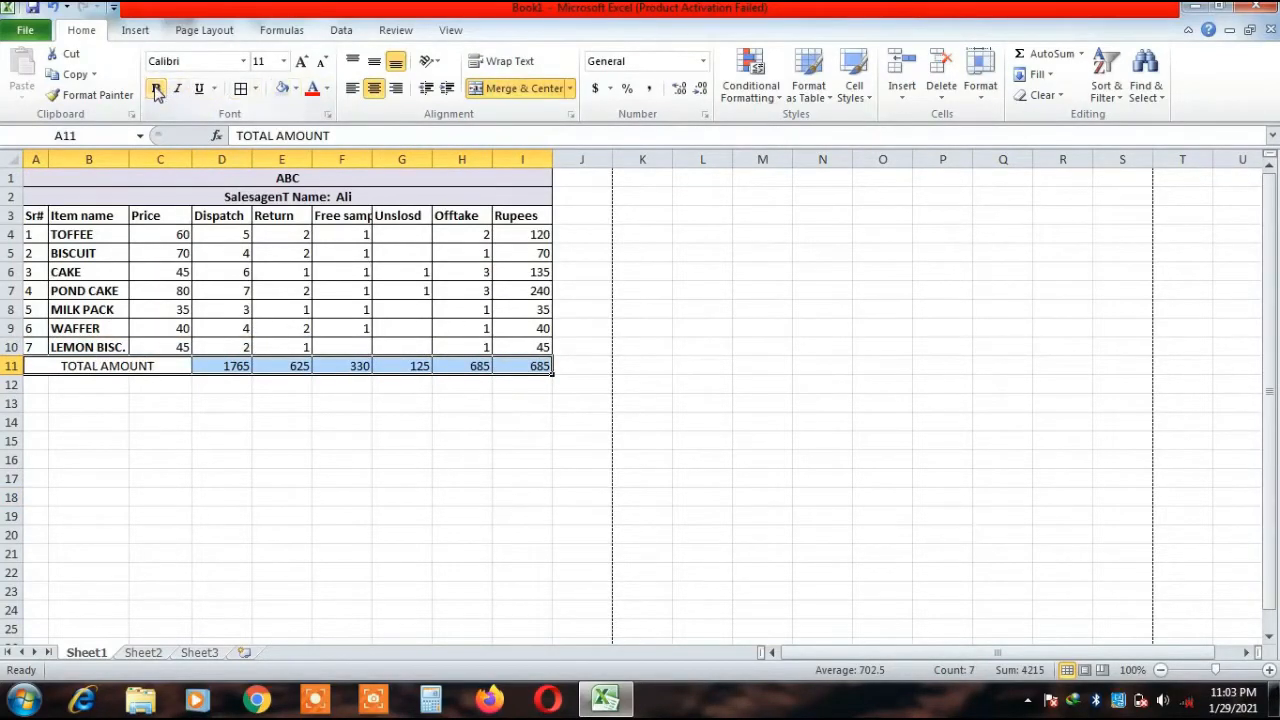
{"action": "left_click", "coordinate": [155, 88]}
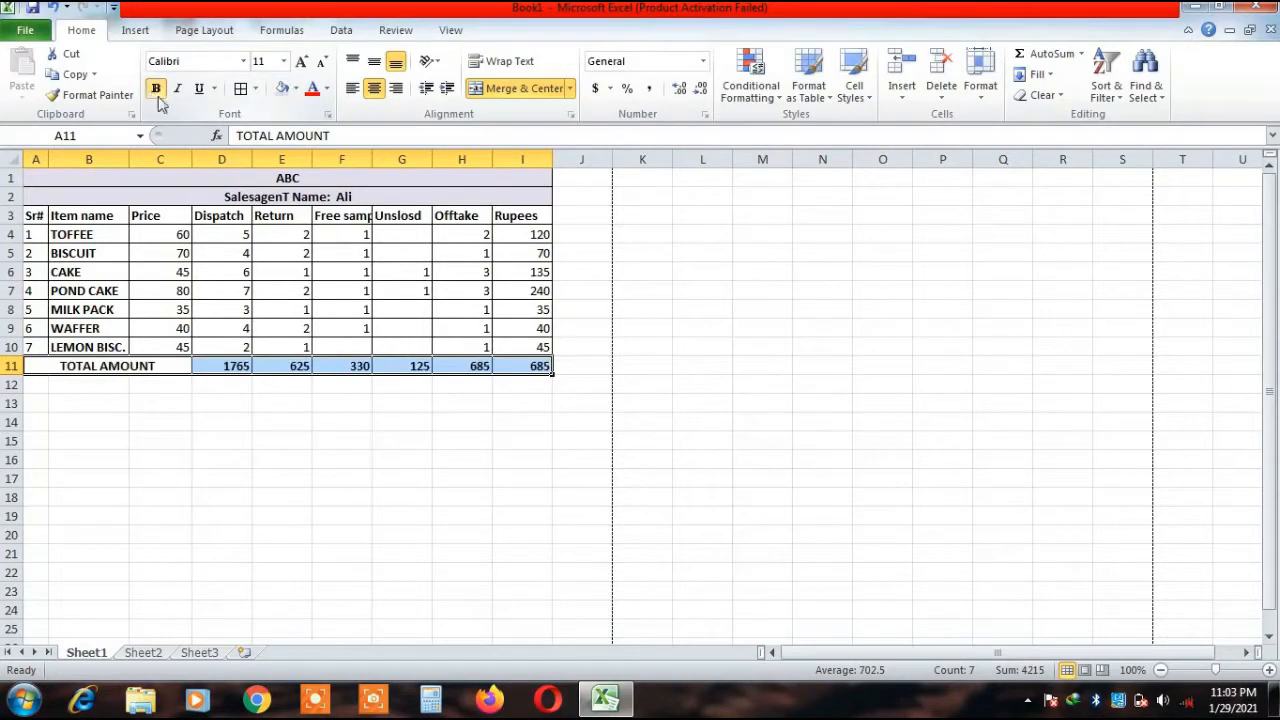
Fill the total row A11:I11 with light orange.
{"action": "left_click", "coordinate": [295, 88]}
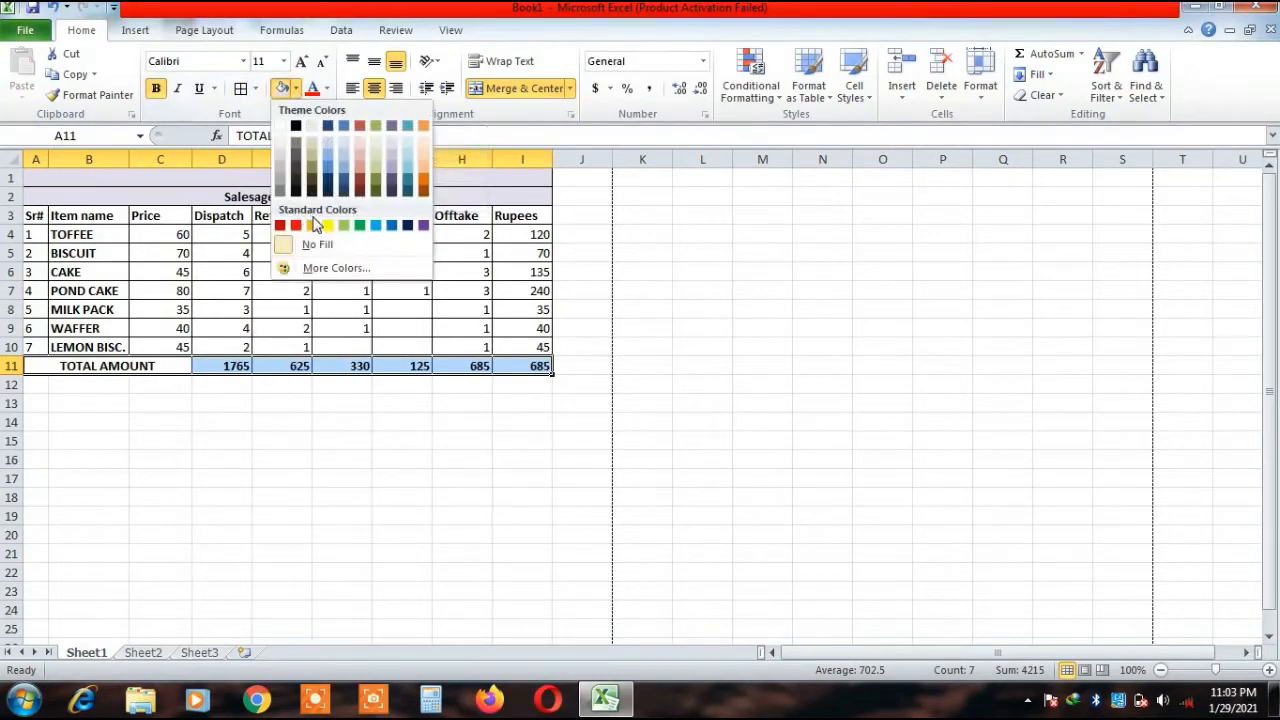
{"action": "left_click", "coordinate": [422, 148]}
{"action": "left_click", "coordinate": [366, 550]}
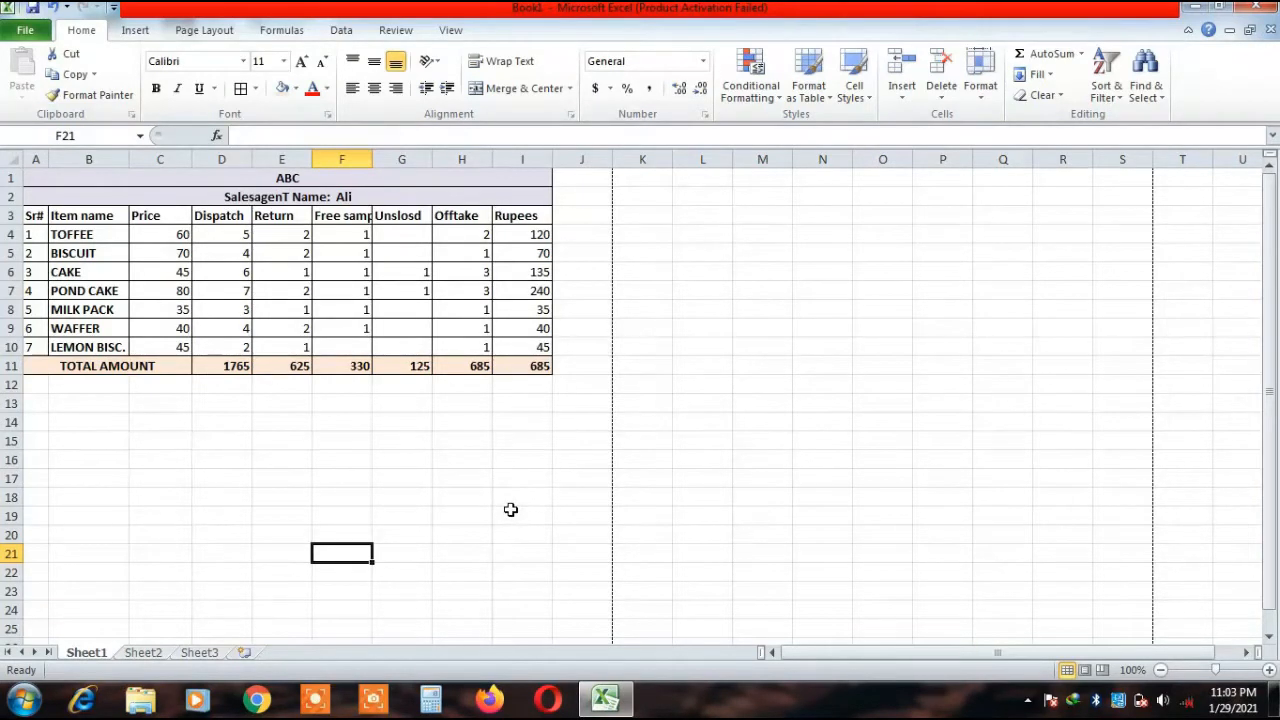
Enter the heading CASH COLLECTION DETAIL in G13 below the sales table.
{"action": "left_click", "coordinate": [410, 402]}
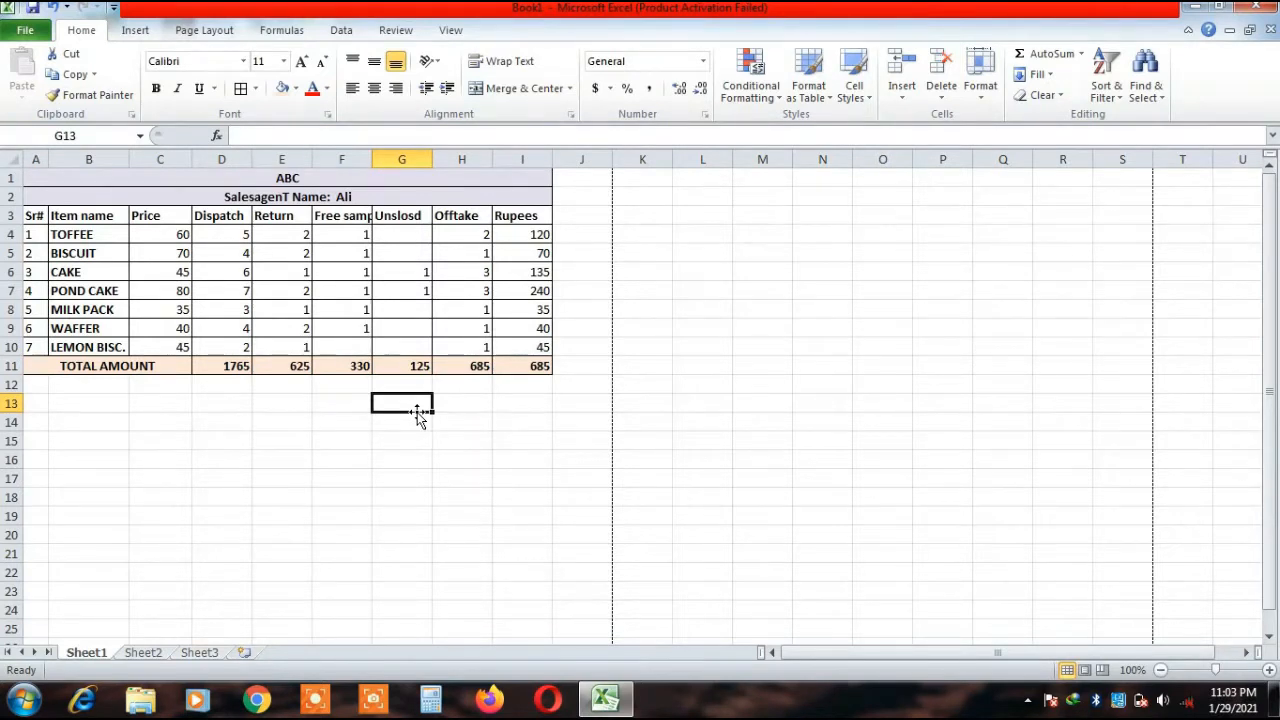
{"action": "type", "text": "c"}
{"action": "key", "text": "BackSpace"}
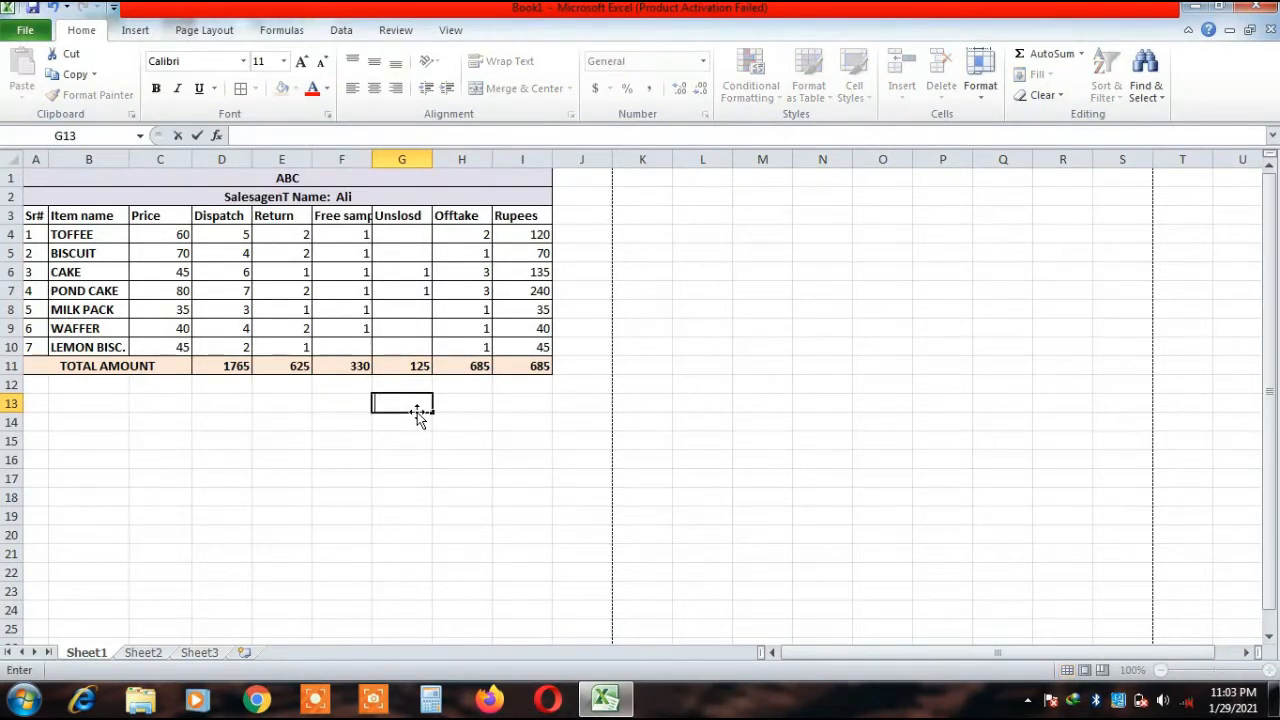
{"action": "type", "text": "CASH"}
{"action": "type", "text": " DE"}
{"action": "type", "text": " COLL"}
{"action": "type", "text": "ECTI"}
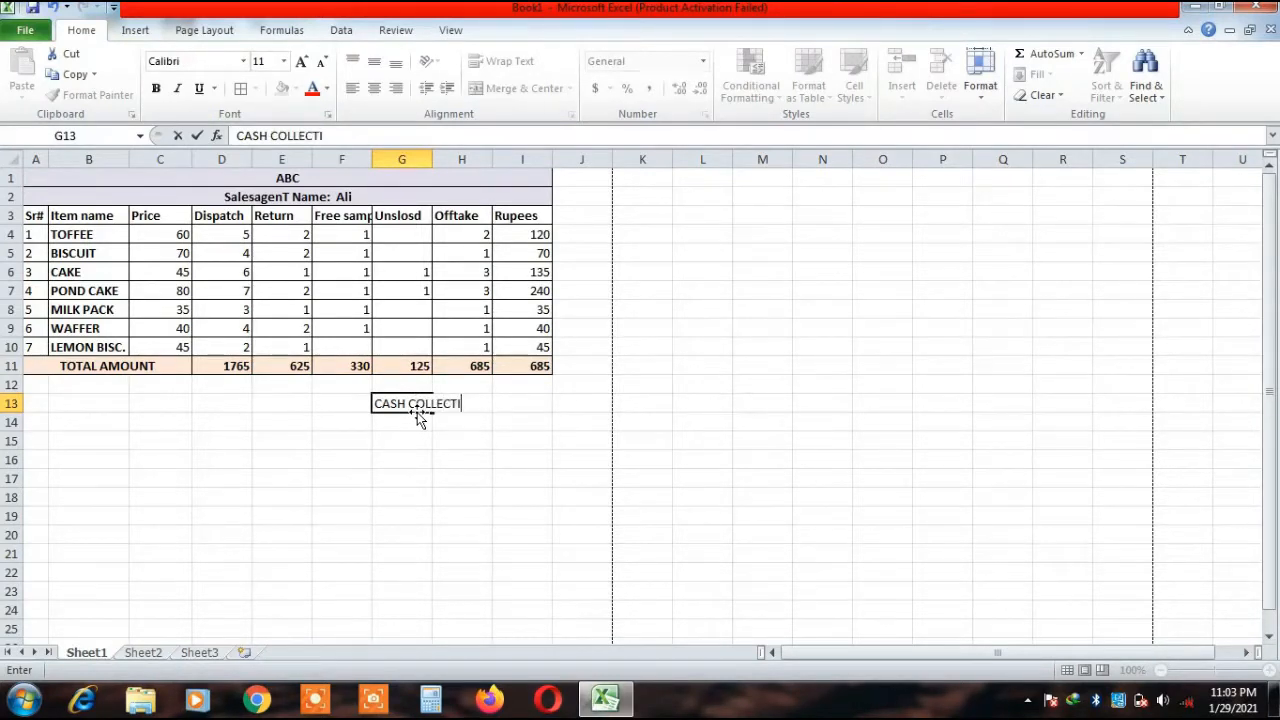
{"action": "type", "text": "ON DETAIL"}
{"action": "left_click", "coordinate": [505, 488]}
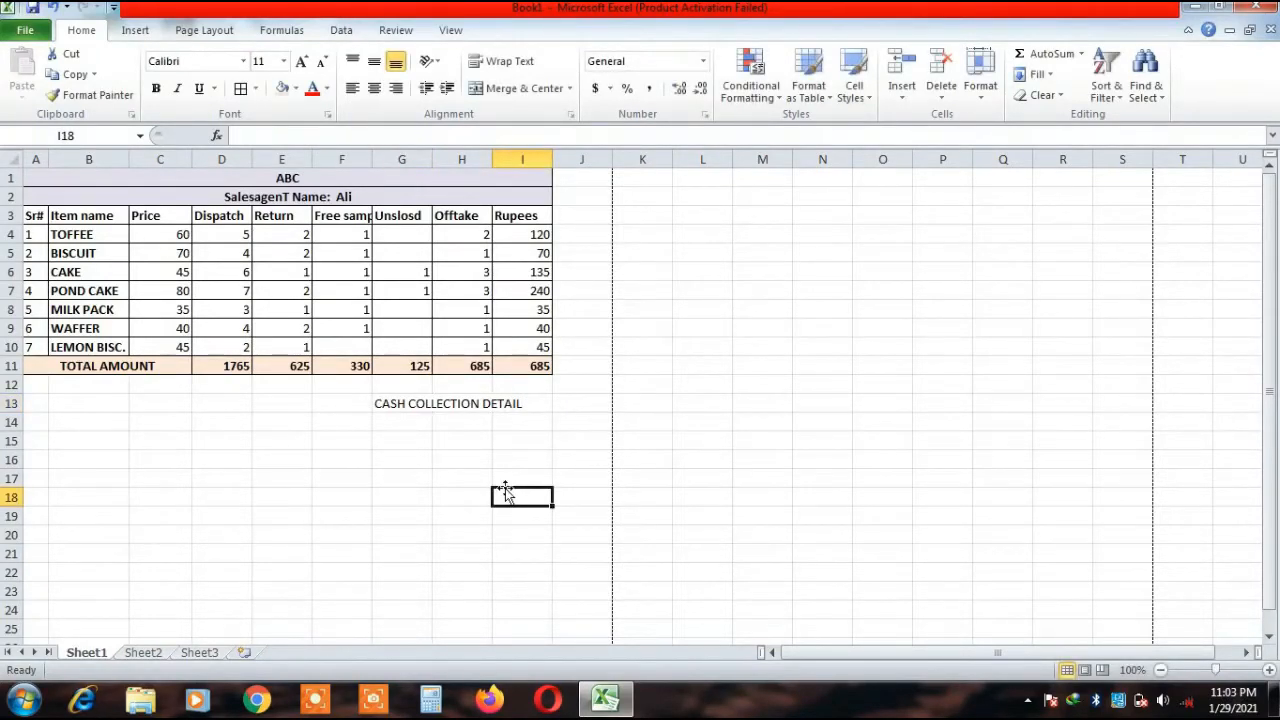
List the cash denominations 5000, 1000, 500, 100, 50, 20, 10, 5 and 1 down G14:G22.
{"action": "left_click", "coordinate": [386, 410]}
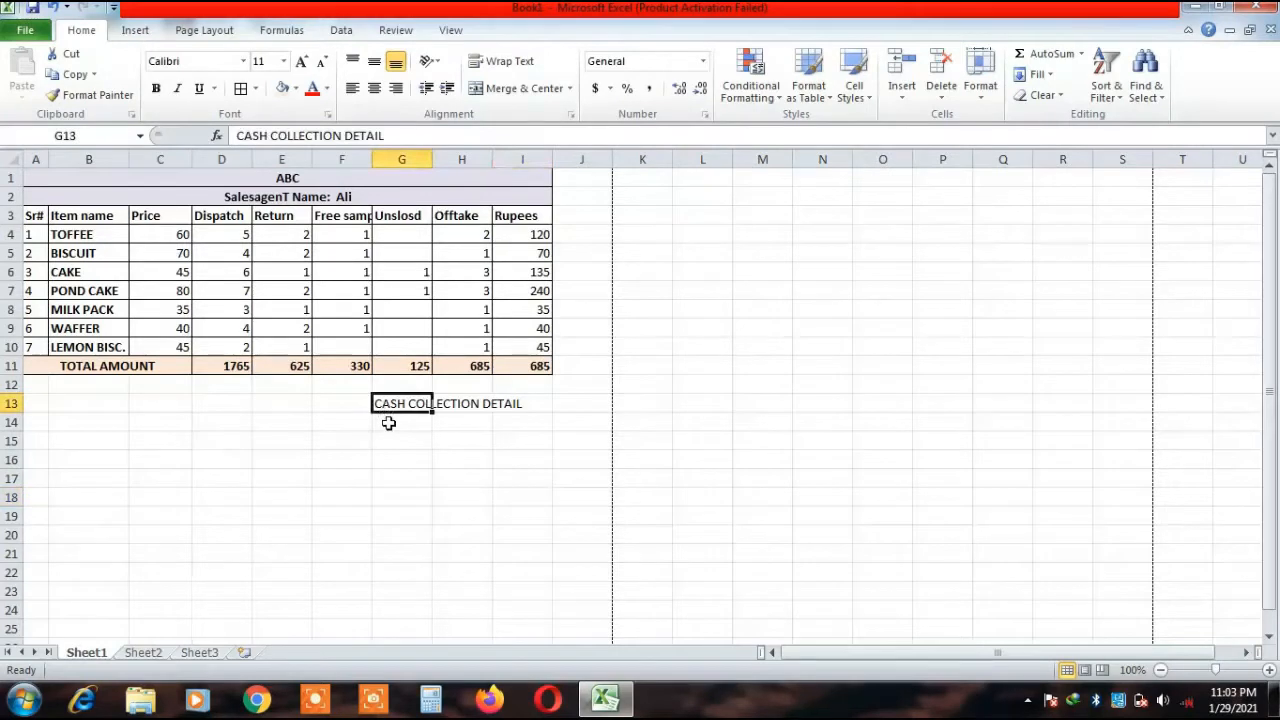
{"action": "left_click", "coordinate": [390, 422]}
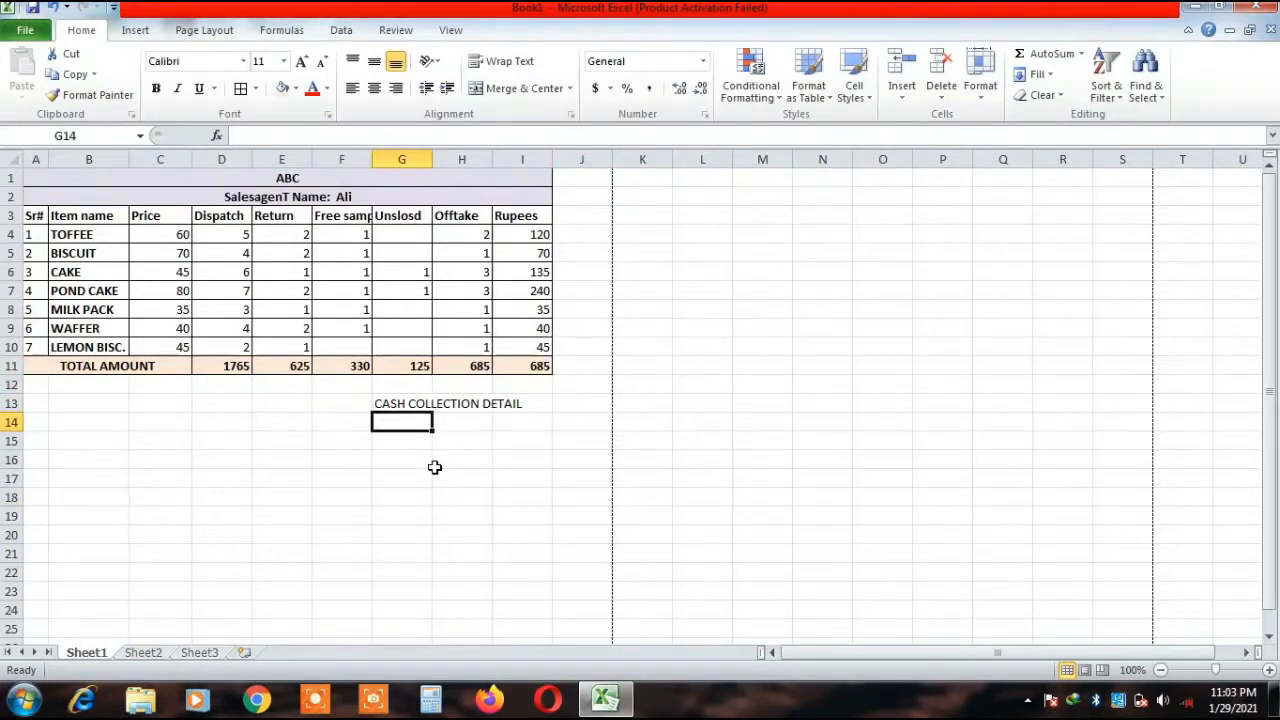
{"action": "type", "text": "5000"}
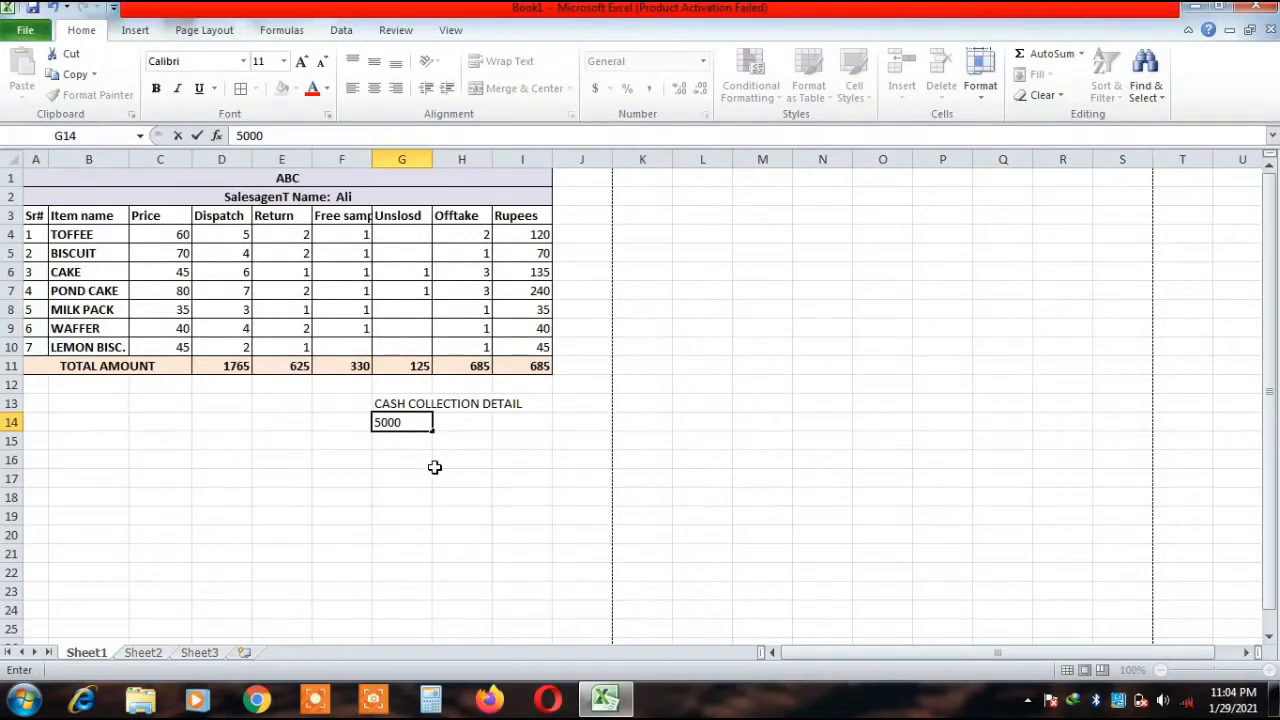
{"action": "key", "text": "Return"}
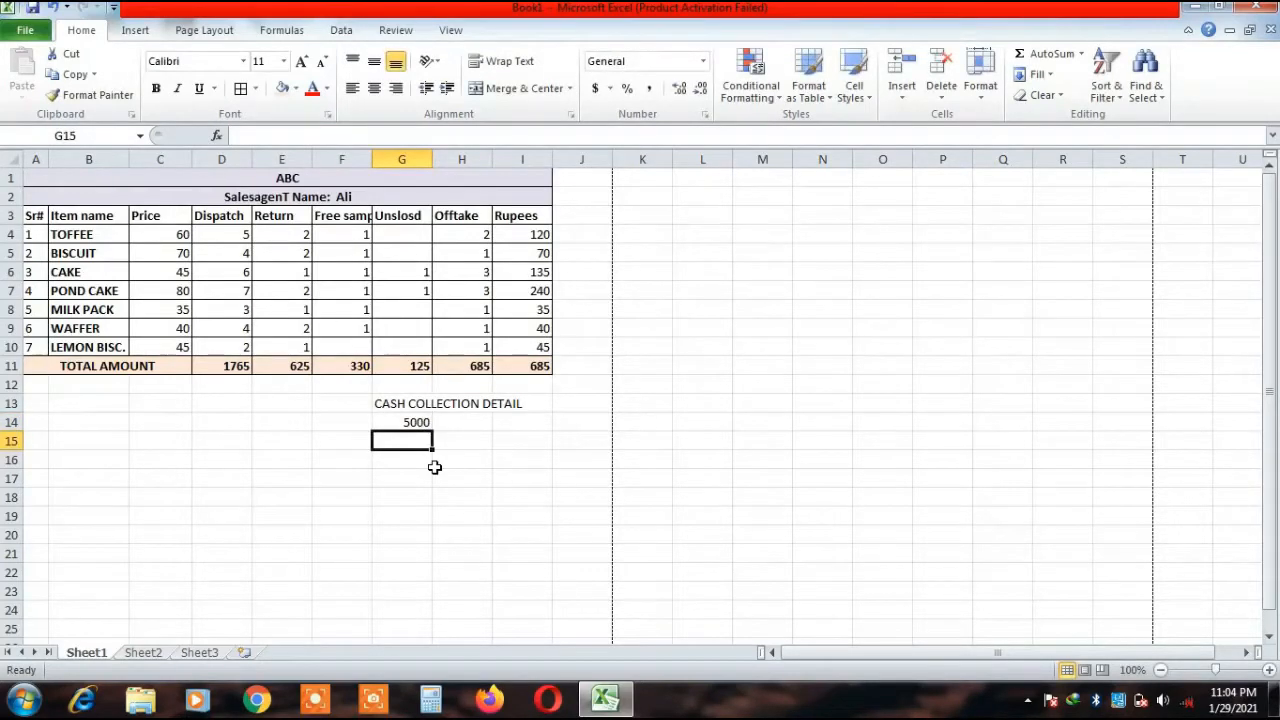
{"action": "type", "text": "1000"}
{"action": "key", "text": "Return"}
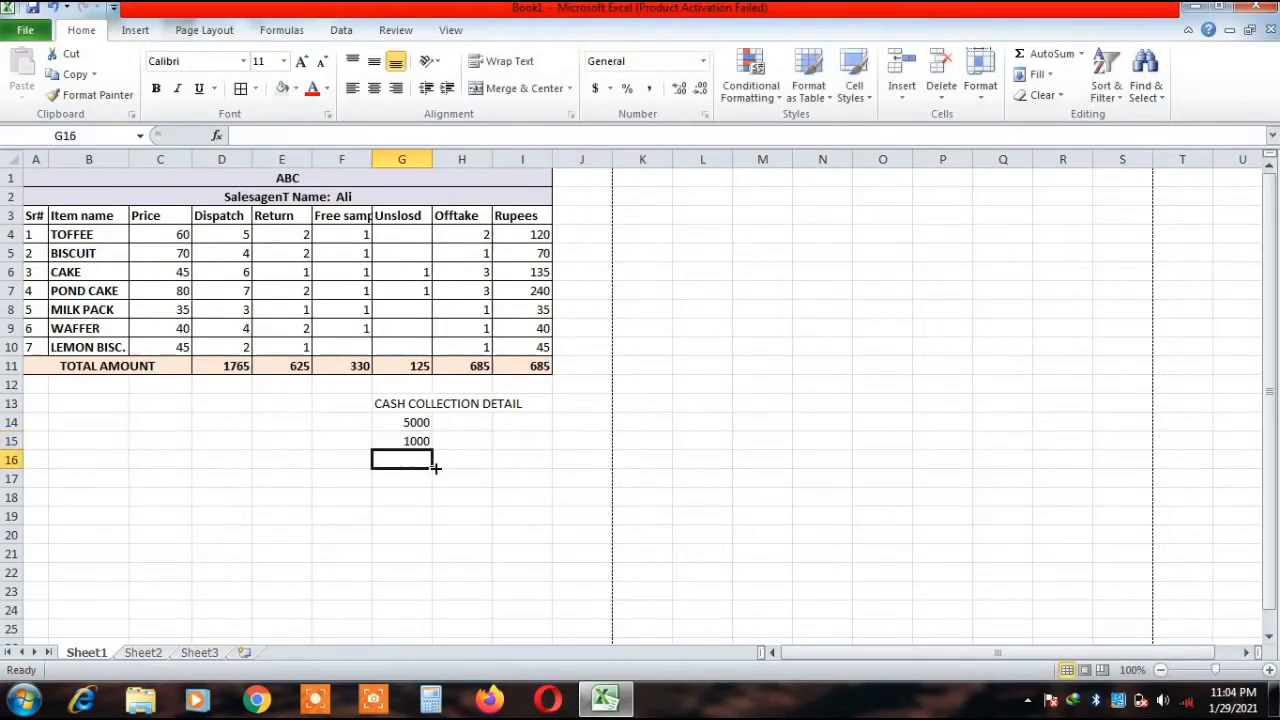
{"action": "type", "text": "500"}
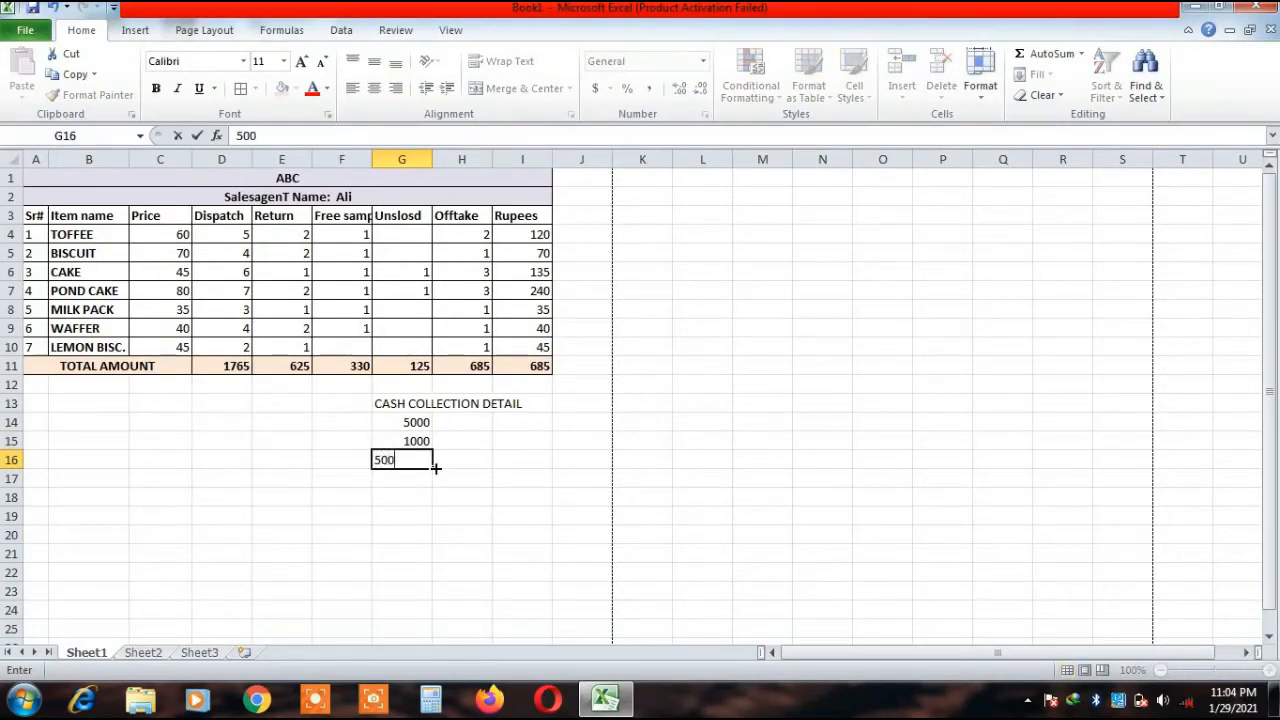
{"action": "key", "text": "Return"}
{"action": "type", "text": "100"}
{"action": "key", "text": "Return"}
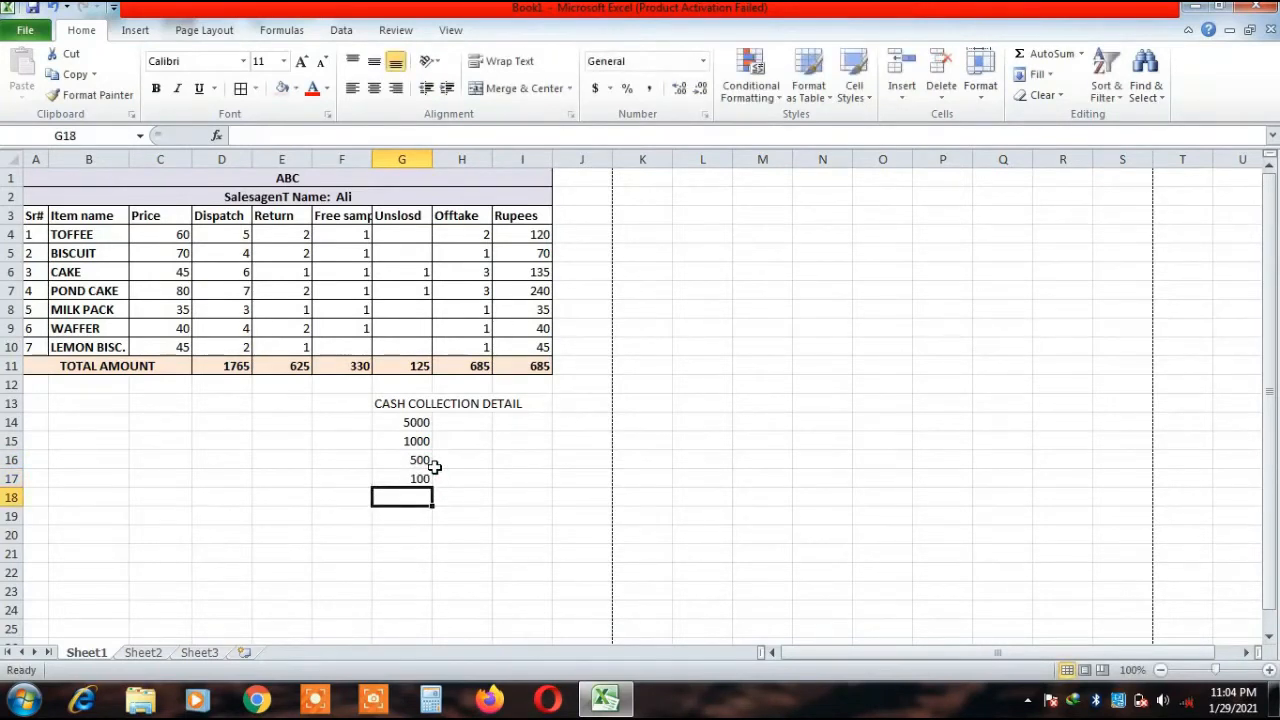
{"action": "type", "text": "50"}
{"action": "key", "text": "Return"}
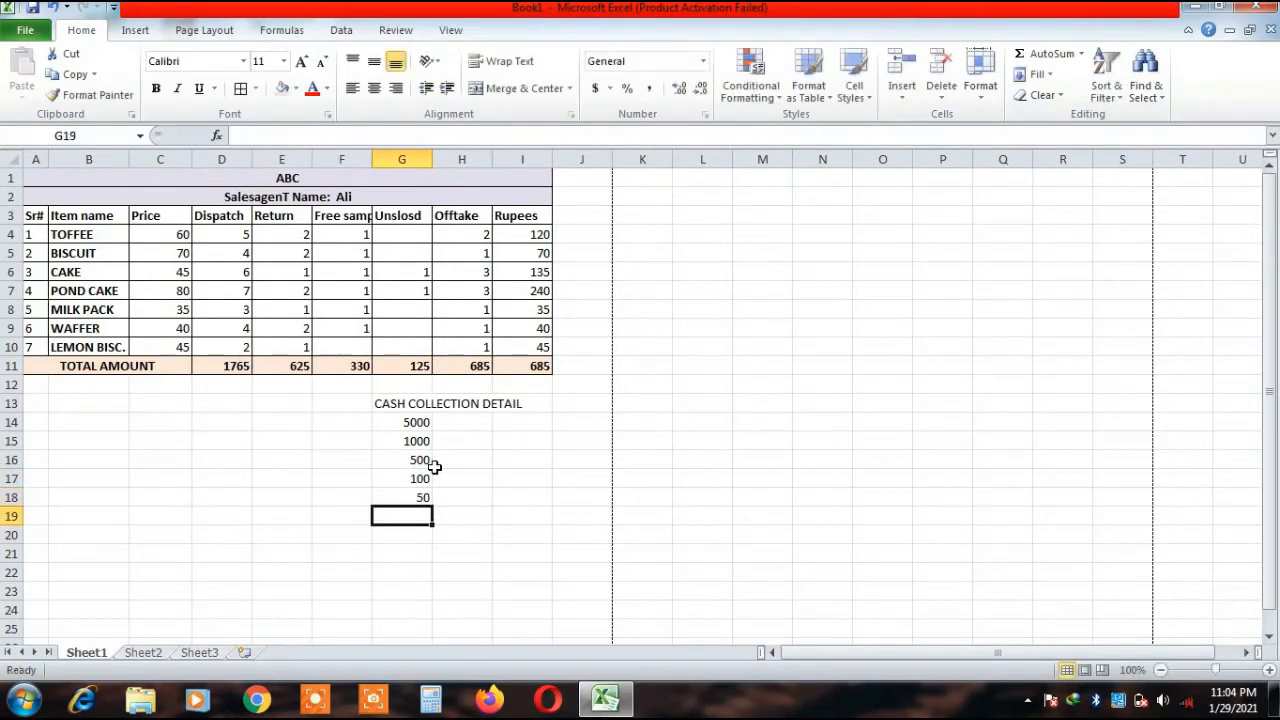
{"action": "type", "text": "20"}
{"action": "key", "text": "Return"}
{"action": "type", "text": "1"}
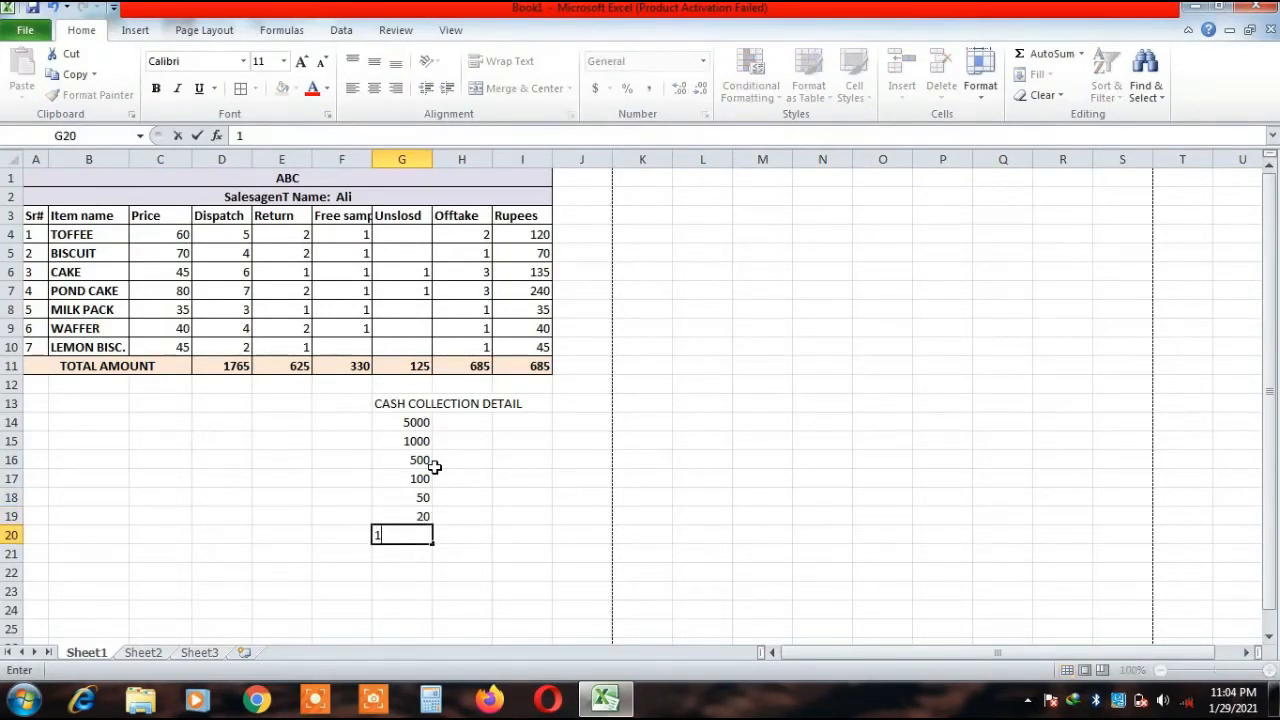
{"action": "type", "text": "0"}
{"action": "key", "text": "Return"}
{"action": "type", "text": "5"}
{"action": "key", "text": "Return"}
{"action": "type", "text": "1"}
{"action": "key", "text": "Return"}
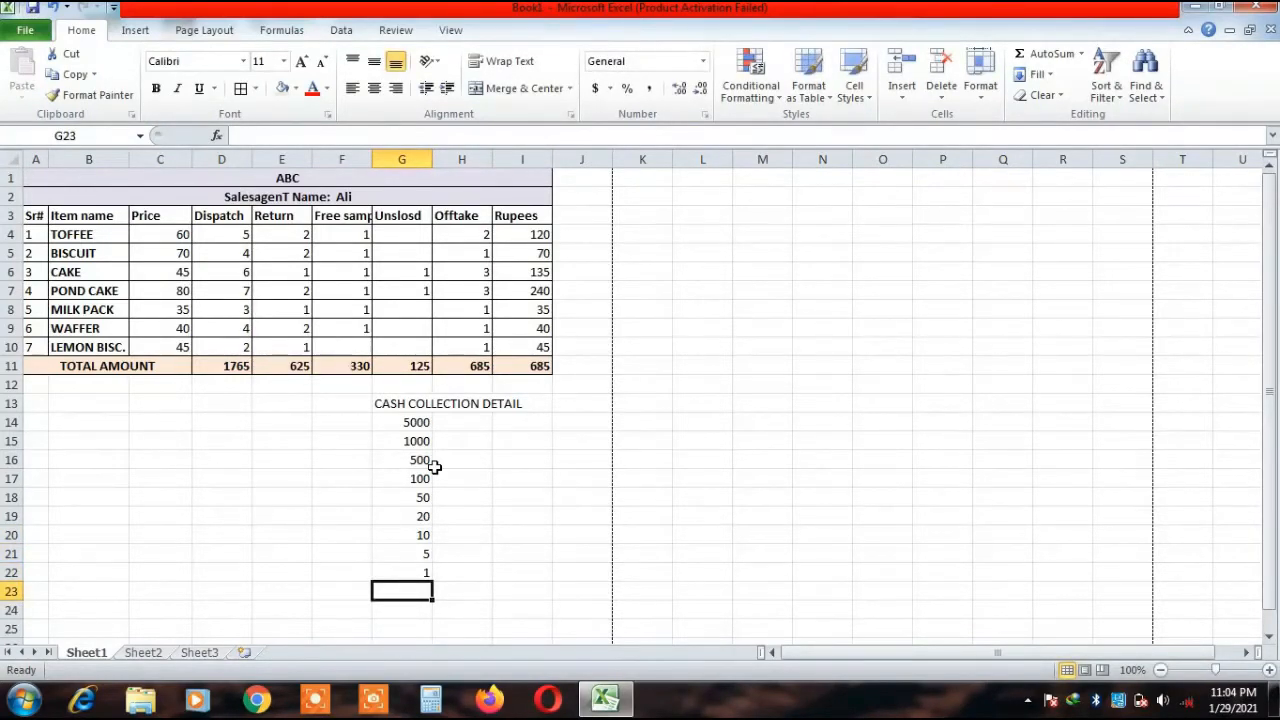
Merge and center the CASH COLLECTION DETAIL heading across G13:I13.
{"action": "left_click", "coordinate": [454, 424]}
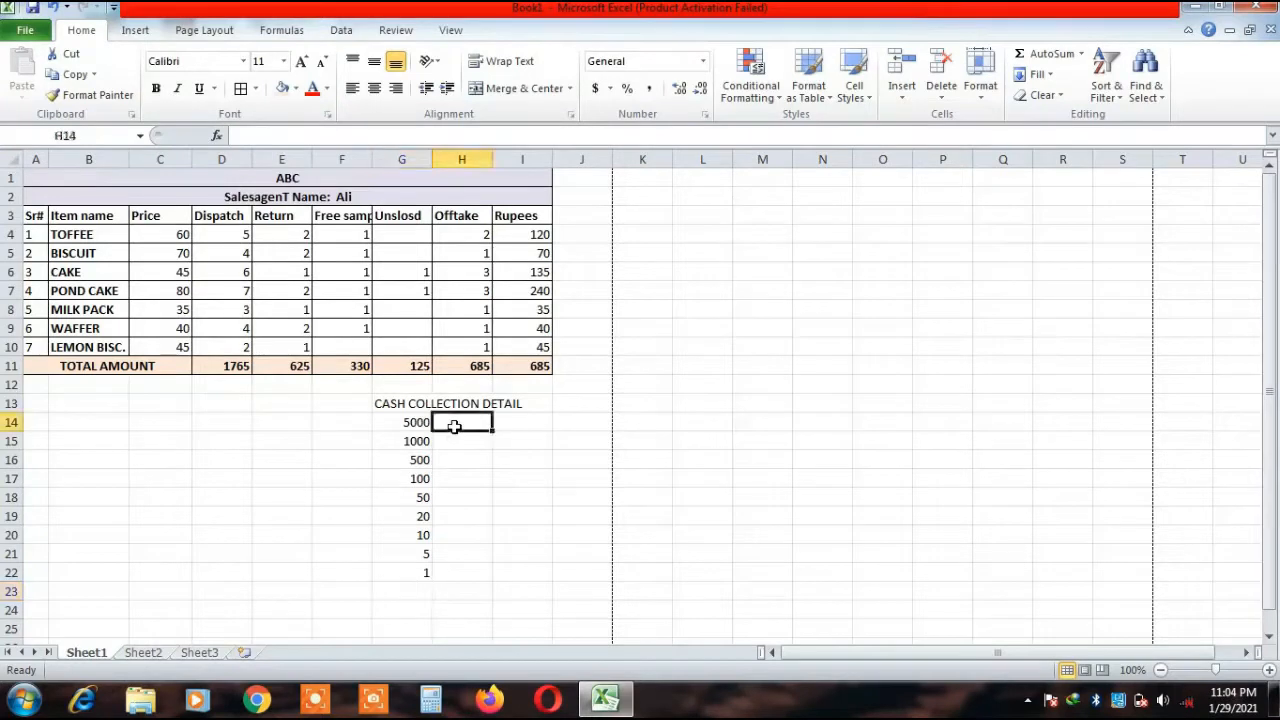
{"action": "left_click_drag", "start_coordinate": [395, 410], "coordinate": [525, 403]}
{"action": "left_click", "coordinate": [523, 88]}
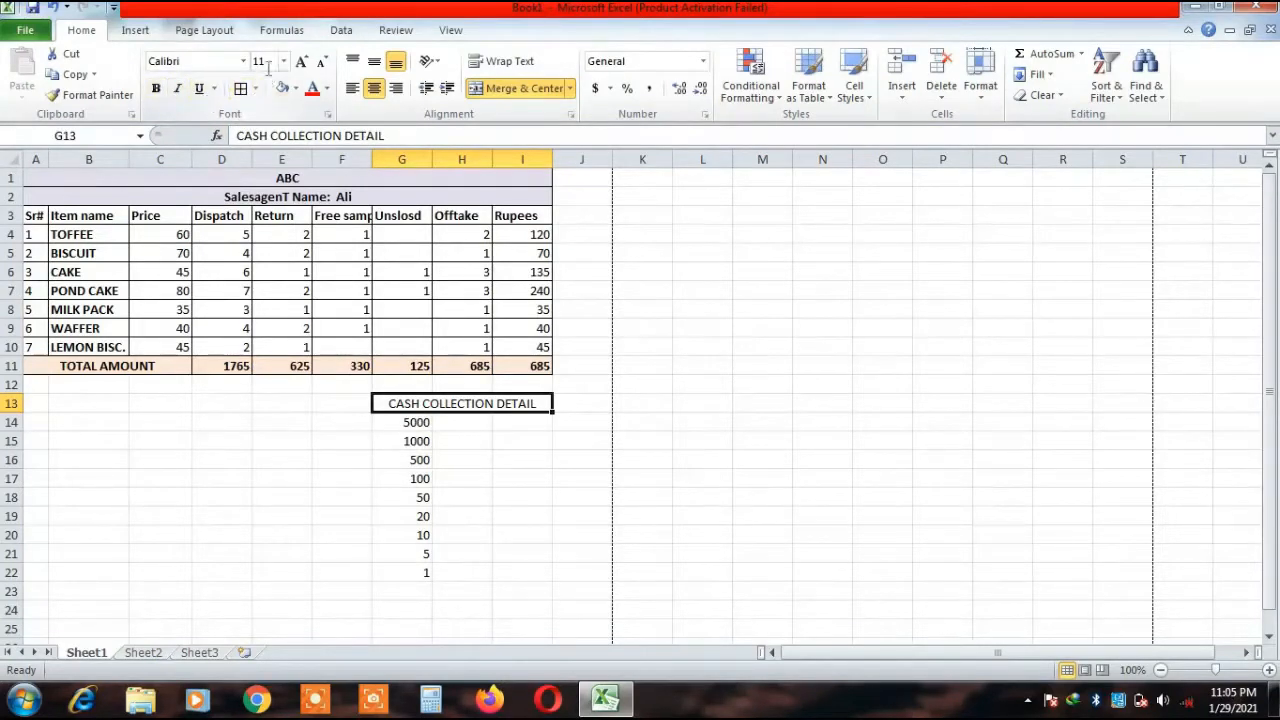
{"action": "left_click", "coordinate": [300, 328]}
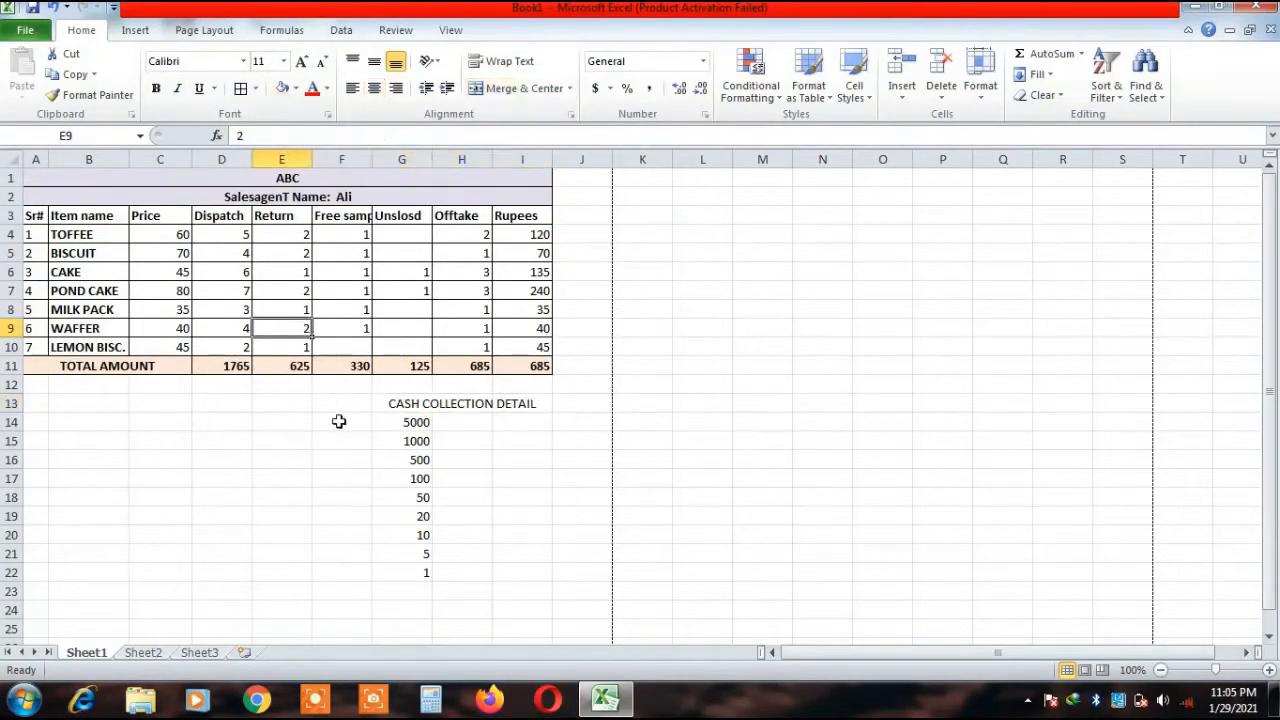
{"action": "left_click", "coordinate": [386, 405]}
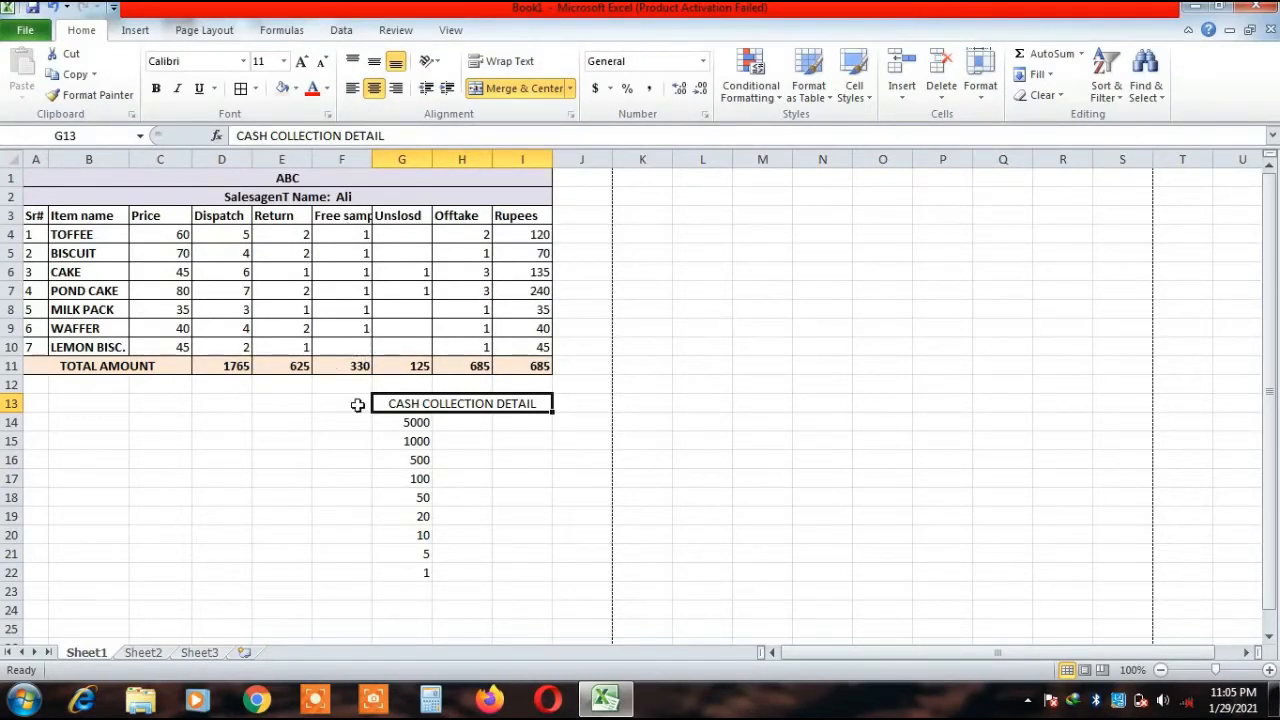
{"action": "left_click", "coordinate": [392, 460]}
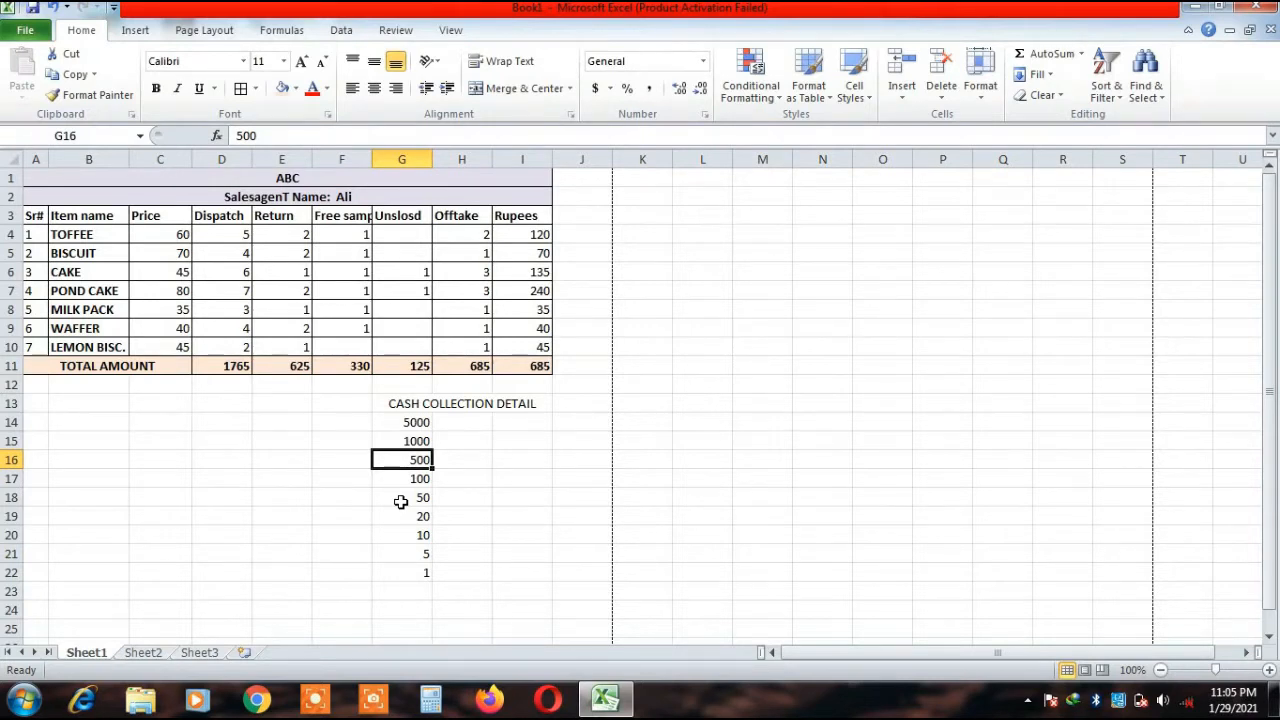
{"action": "left_click", "coordinate": [281, 491]}
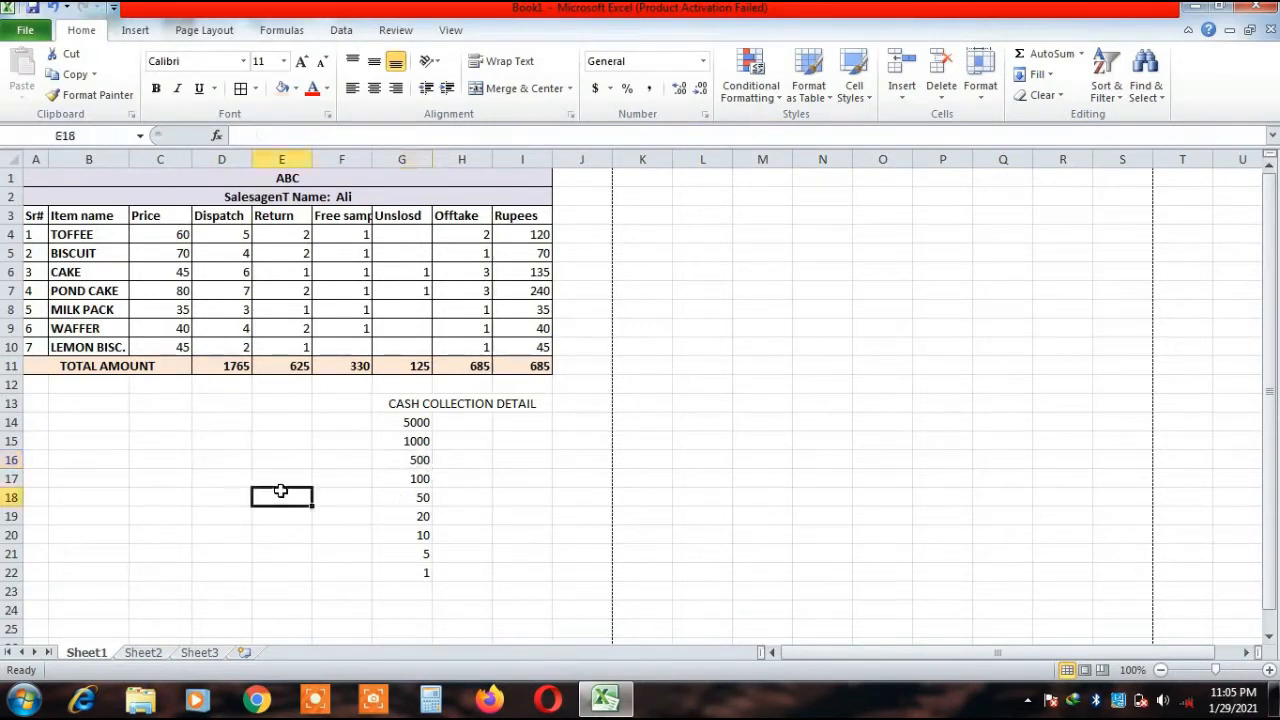
{"action": "left_click", "coordinate": [380, 441]}
{"action": "left_click", "coordinate": [325, 423]}
{"action": "left_click", "coordinate": [378, 422]}
{"action": "left_click", "coordinate": [380, 403]}
{"action": "left_click", "coordinate": [388, 387]}
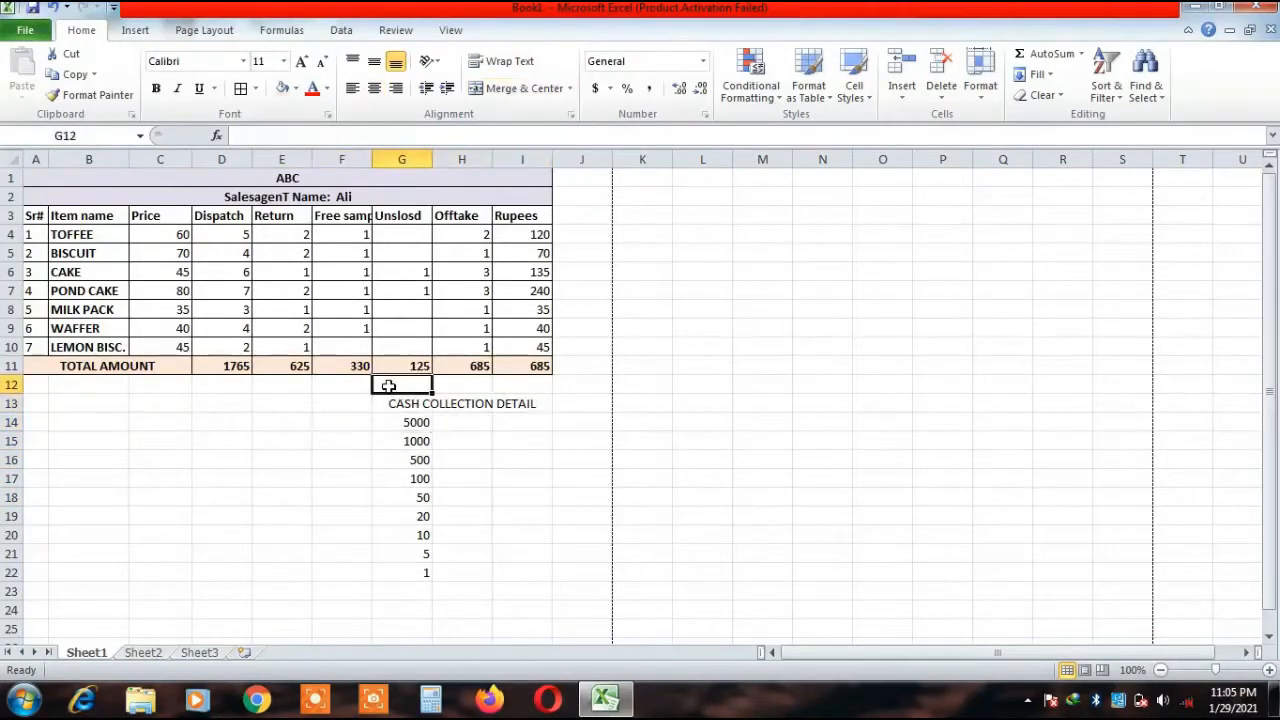
{"action": "left_click", "coordinate": [394, 402]}
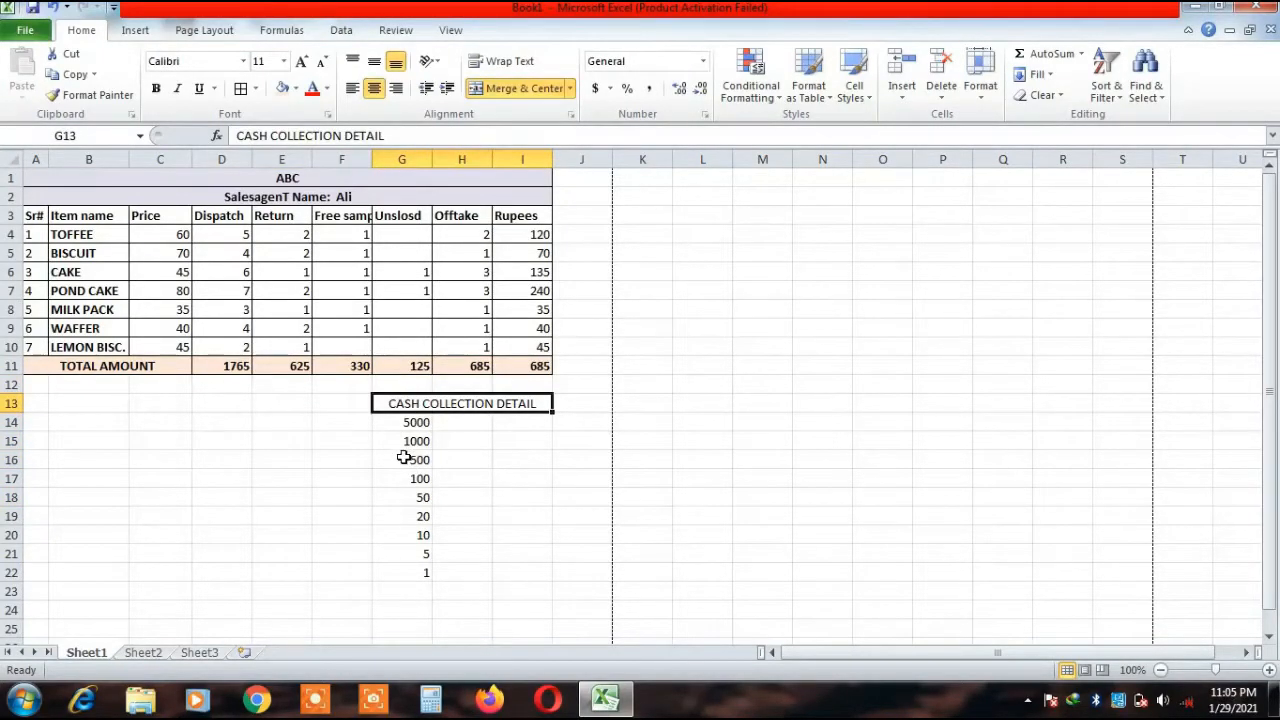
{"action": "left_click", "coordinate": [391, 425]}
{"action": "left_click", "coordinate": [392, 445]}
{"action": "left_click", "coordinate": [398, 477]}
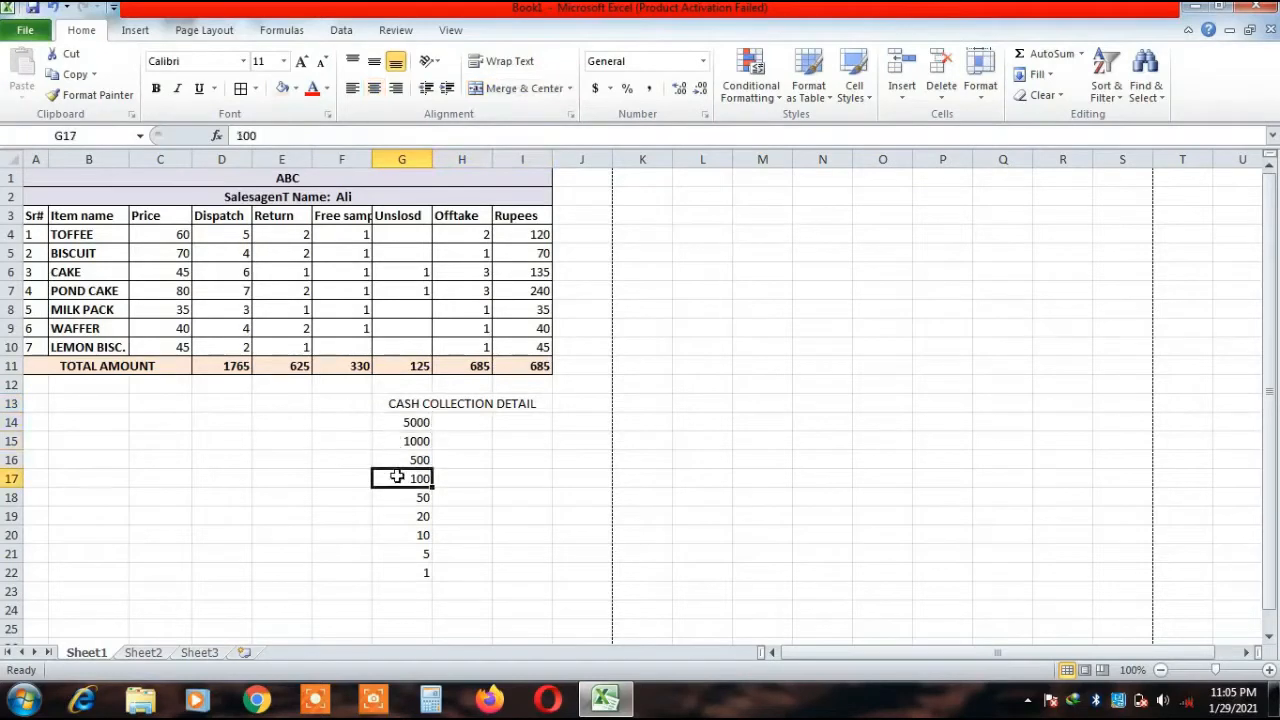
Make the merged CASH COLLECTION DETAIL heading in row 13 bold.
{"action": "left_click", "coordinate": [396, 406]}
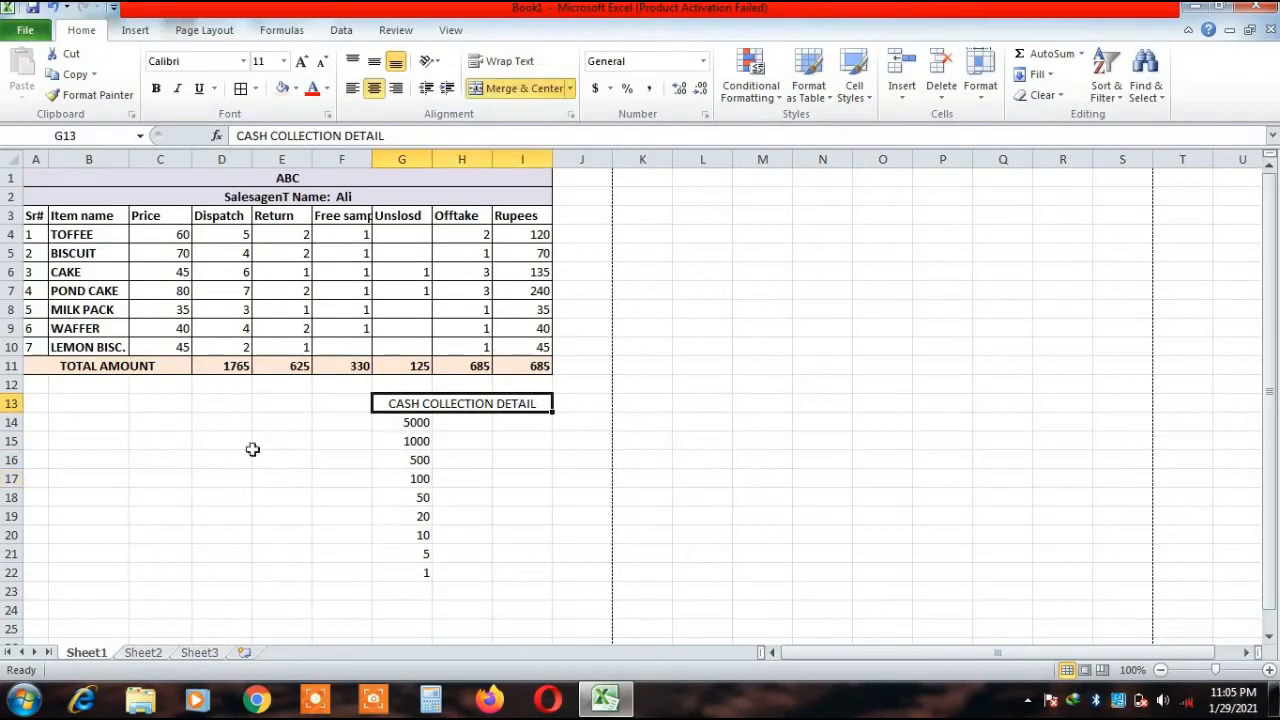
{"action": "left_click", "coordinate": [156, 90]}
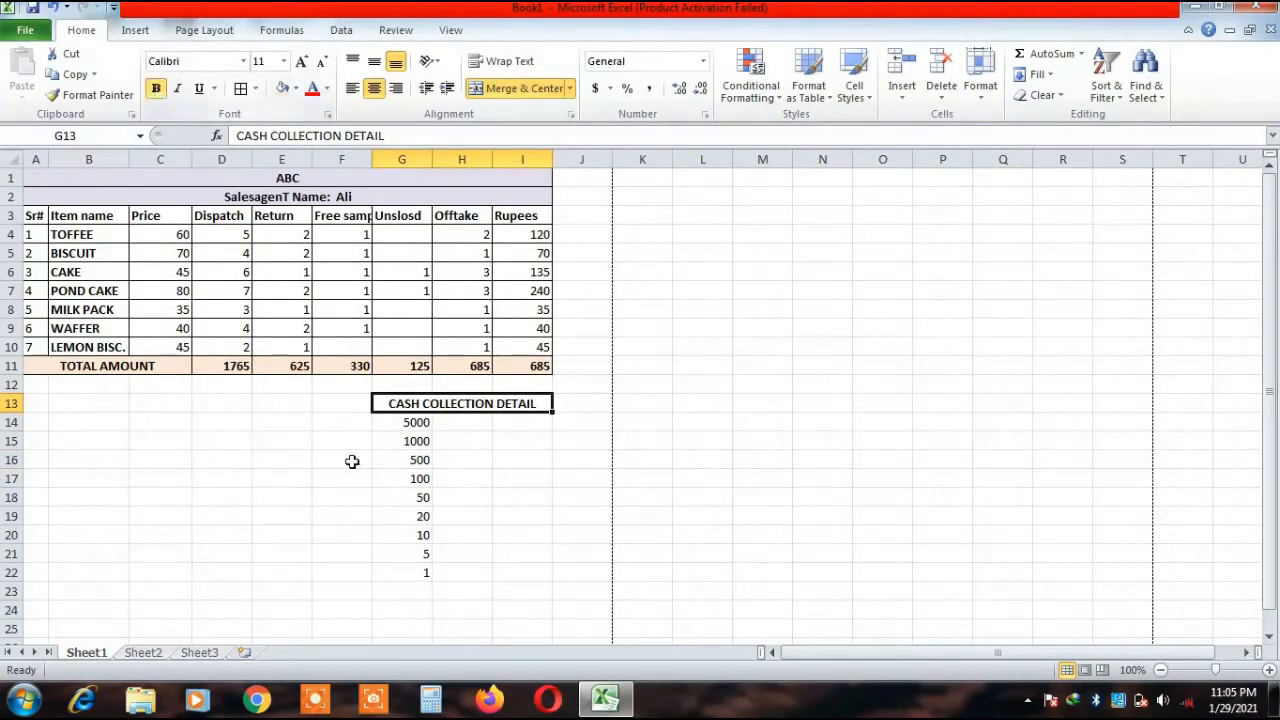
{"action": "left_click", "coordinate": [455, 424]}
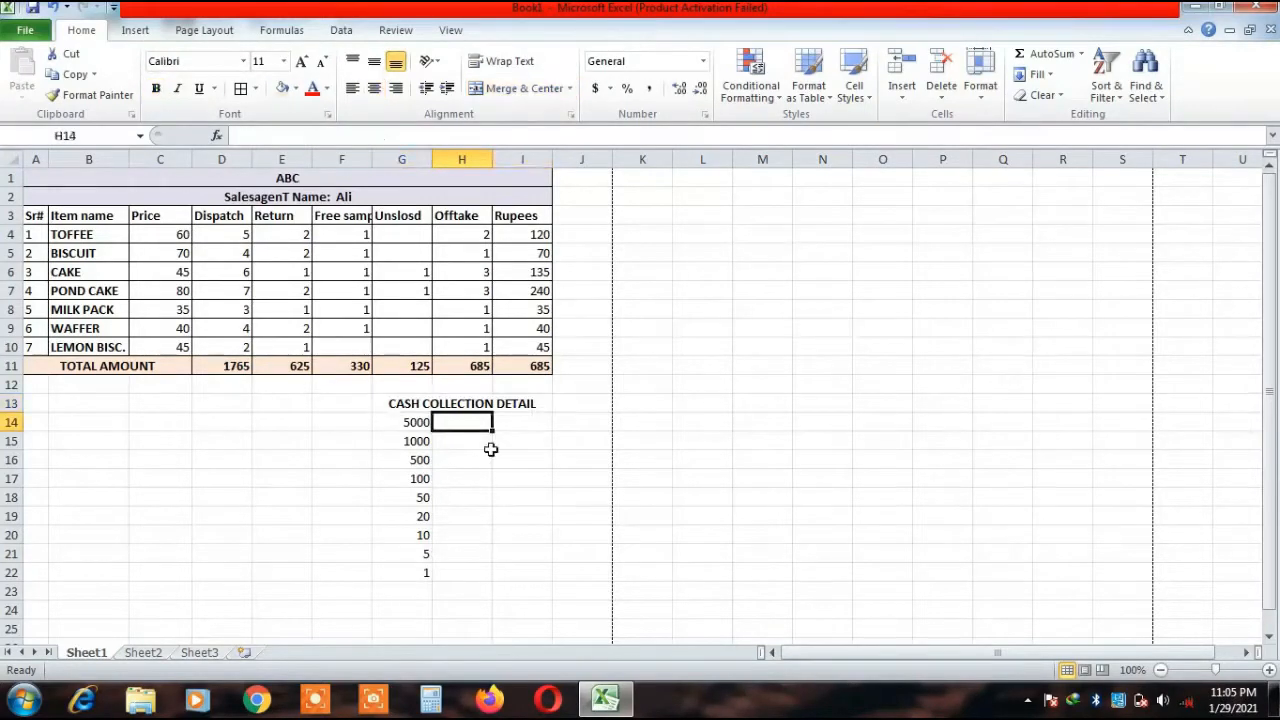
Apply all borders to the cash collection block G13:I23.
{"action": "left_click_drag", "start_coordinate": [391, 406], "coordinate": [446, 593]}
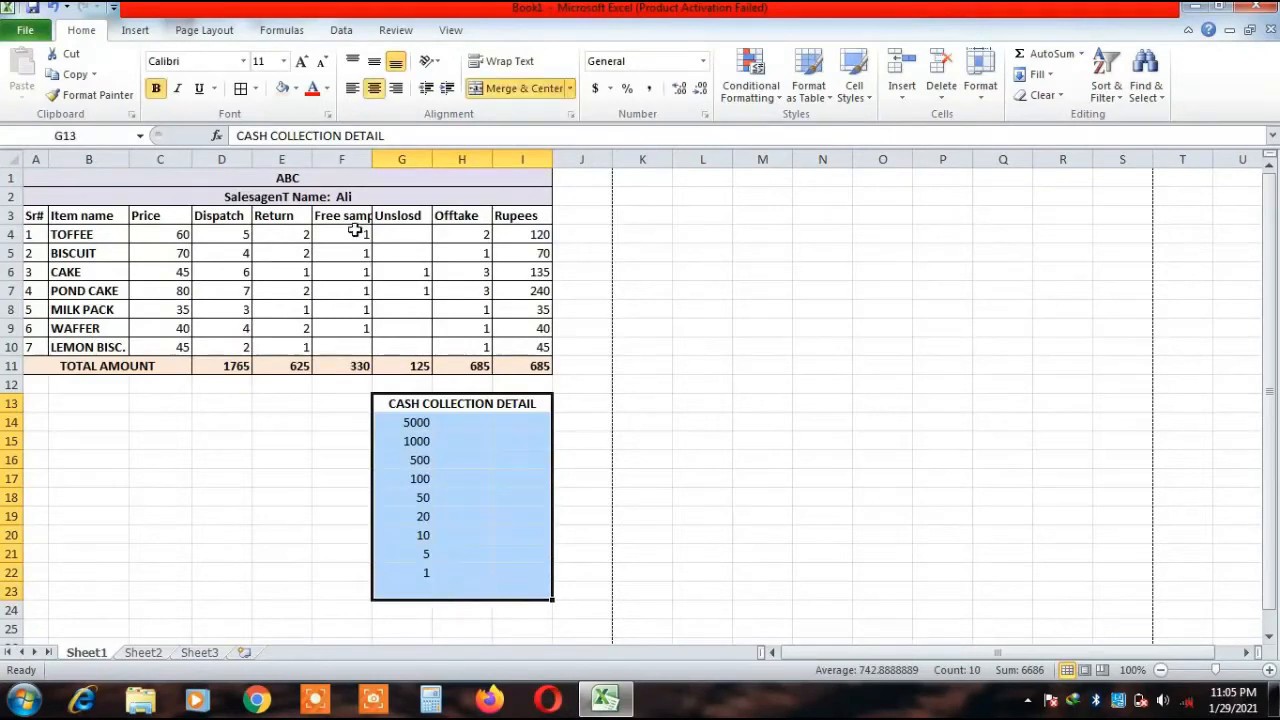
{"action": "left_click", "coordinate": [240, 90]}
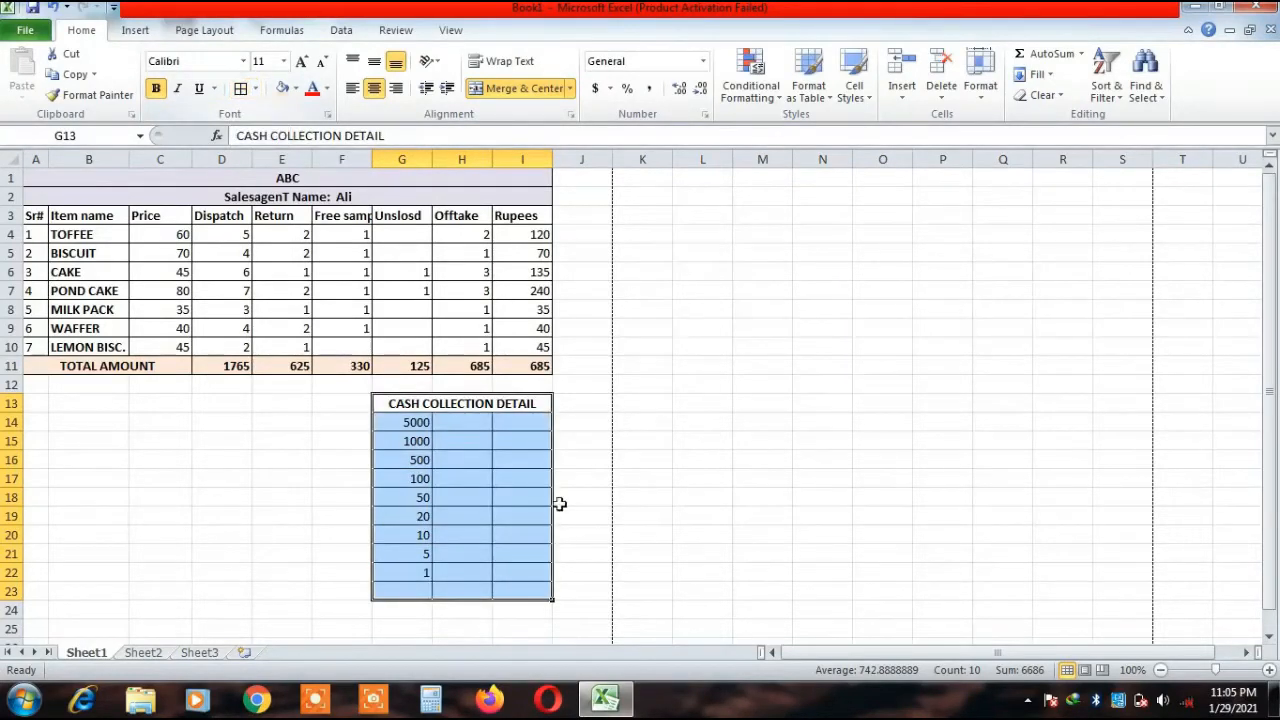
{"action": "left_click", "coordinate": [560, 498]}
Enter the formula =G14*H14 in I14 to multiply the 5000 denomination by its note count.
{"action": "left_click", "coordinate": [452, 421]}
{"action": "left_click", "coordinate": [533, 420]}
{"action": "type", "text": "="}
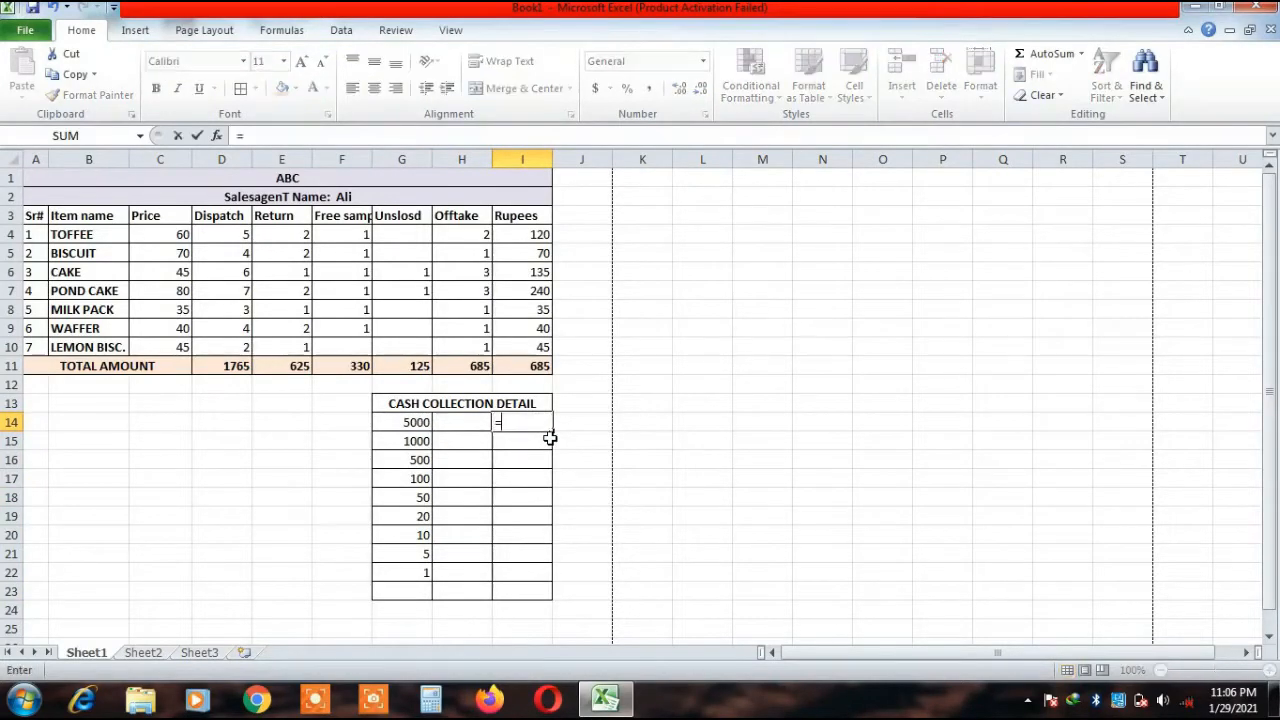
{"action": "left_click", "coordinate": [422, 422]}
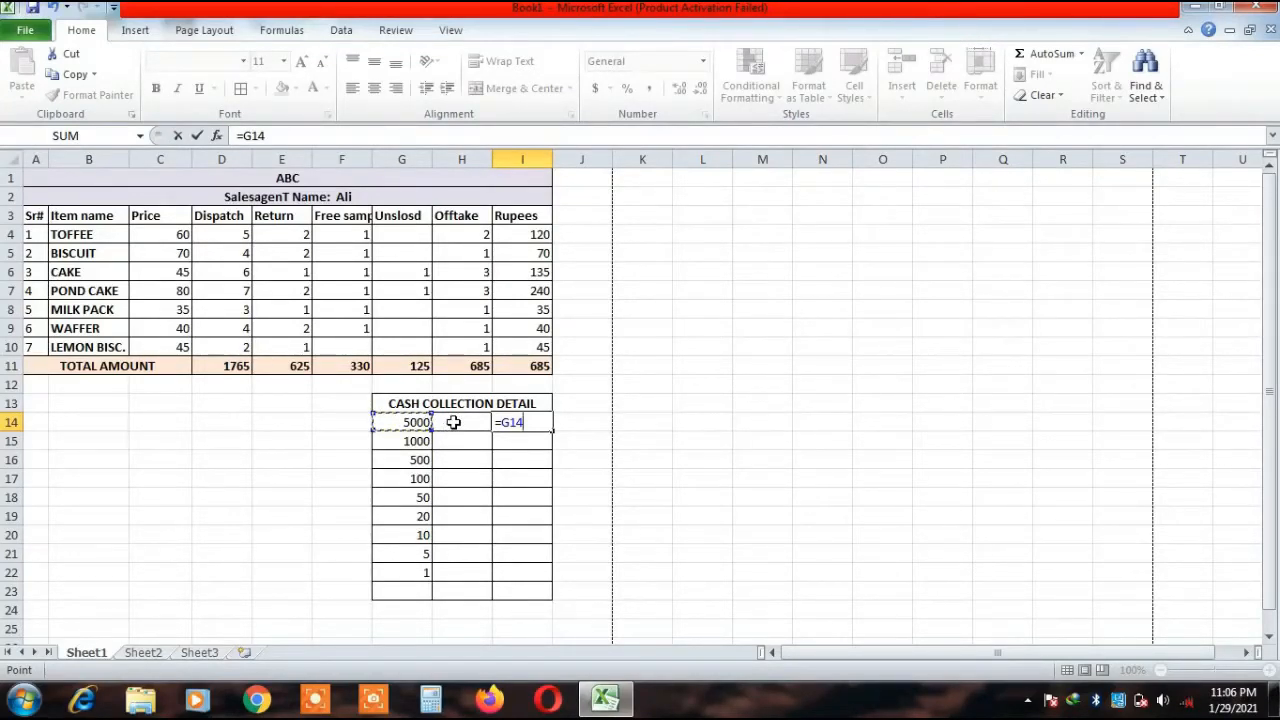
{"action": "type", "text": "*"}
{"action": "left_click", "coordinate": [453, 422]}
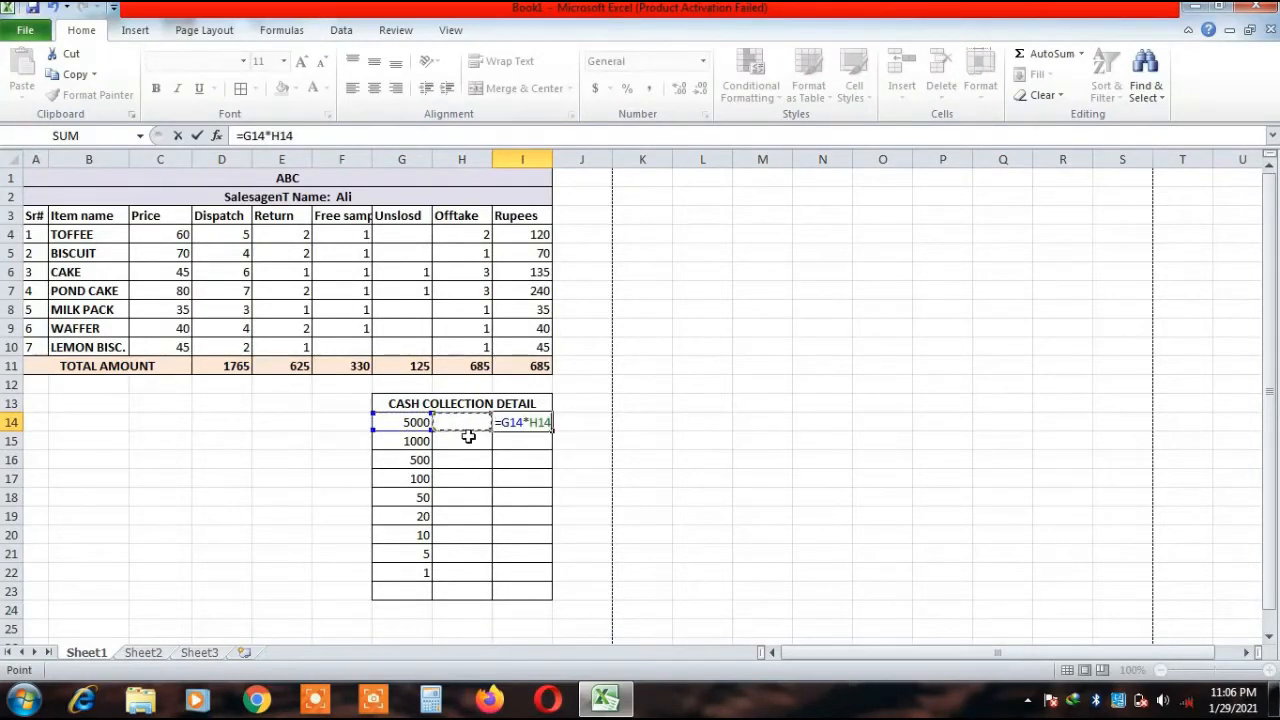
{"action": "key", "text": "Return"}
Fill the I14 multiplication formula down through I22 for the remaining denominations.
{"action": "left_click", "coordinate": [508, 413]}
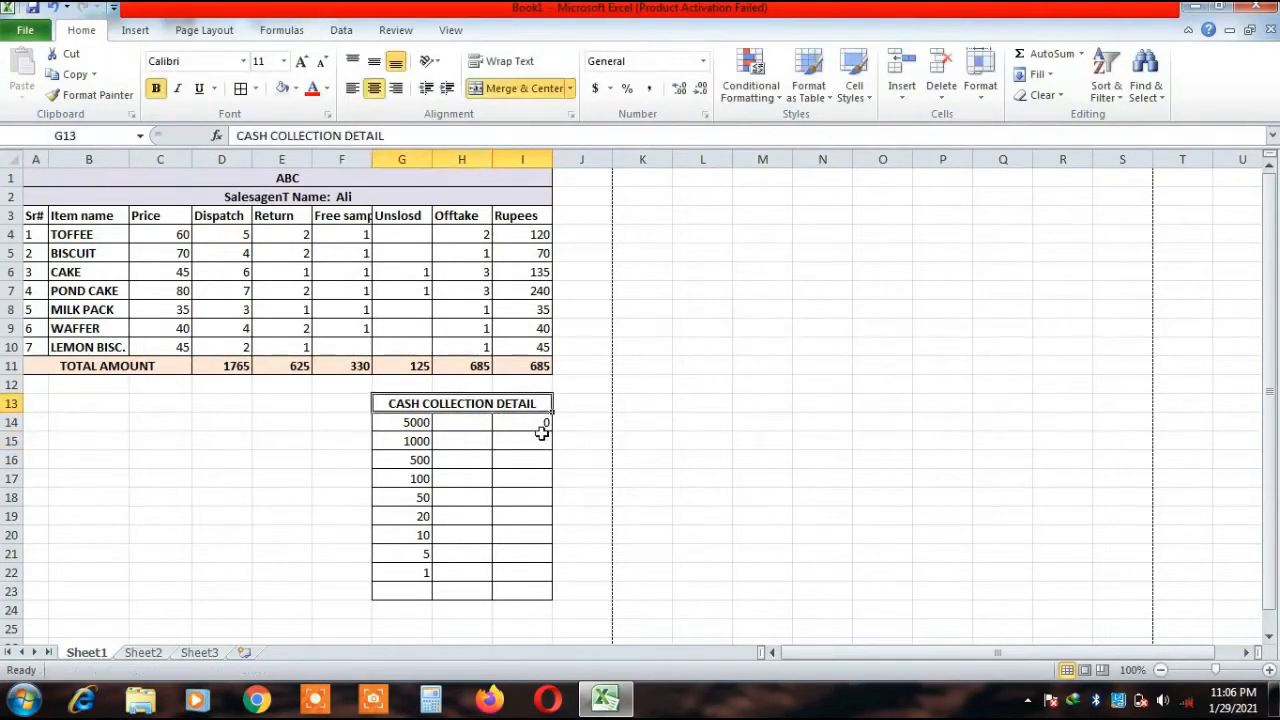
{"action": "left_click", "coordinate": [540, 425]}
{"action": "left_click_drag", "start_coordinate": [553, 432], "coordinate": [553, 576]}
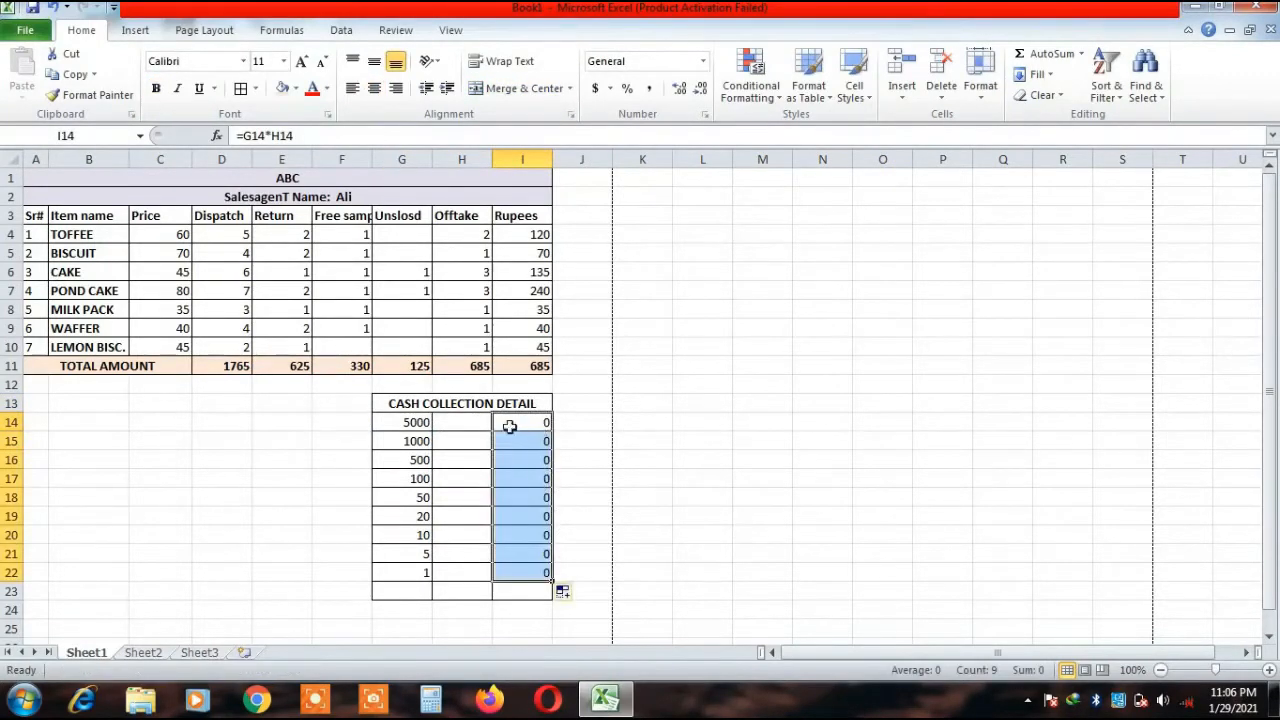
Enter the note counts 1, 1, 2, 3 and 4 in H14:H18 for denominations 5000 through 50.
{"action": "left_click", "coordinate": [452, 428]}
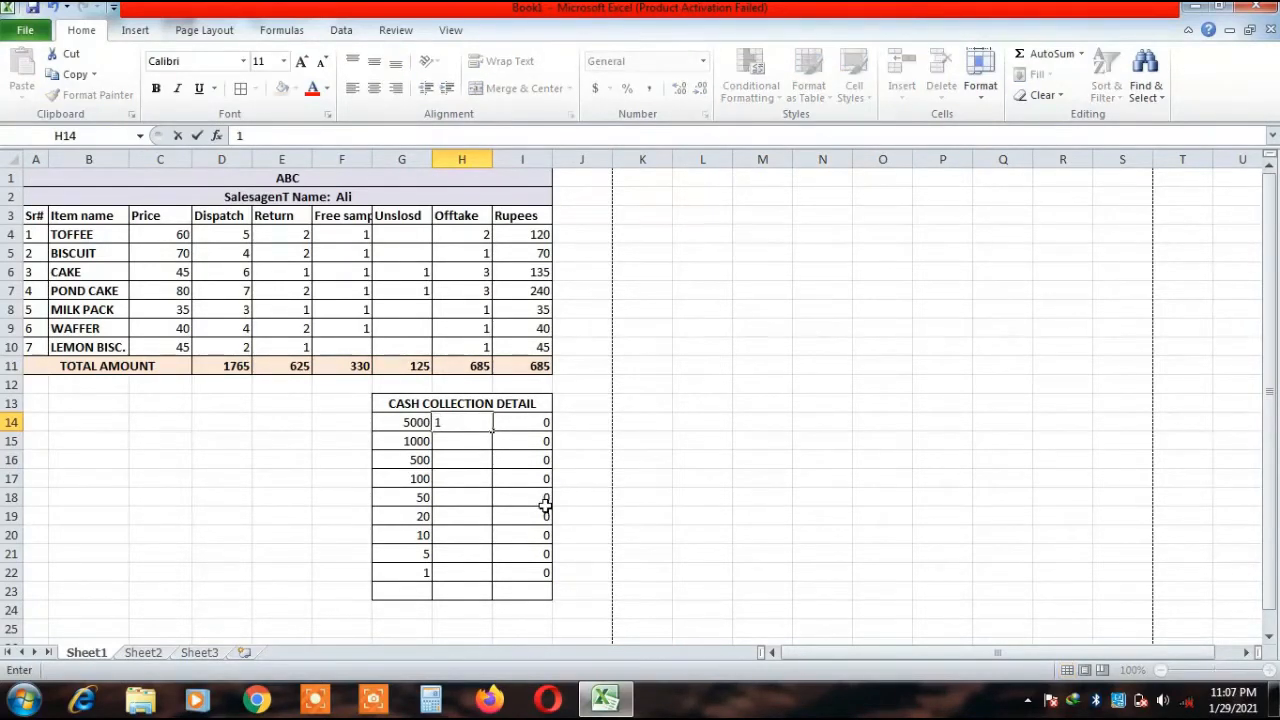
{"action": "type", "text": "1"}
{"action": "key", "text": "Return"}
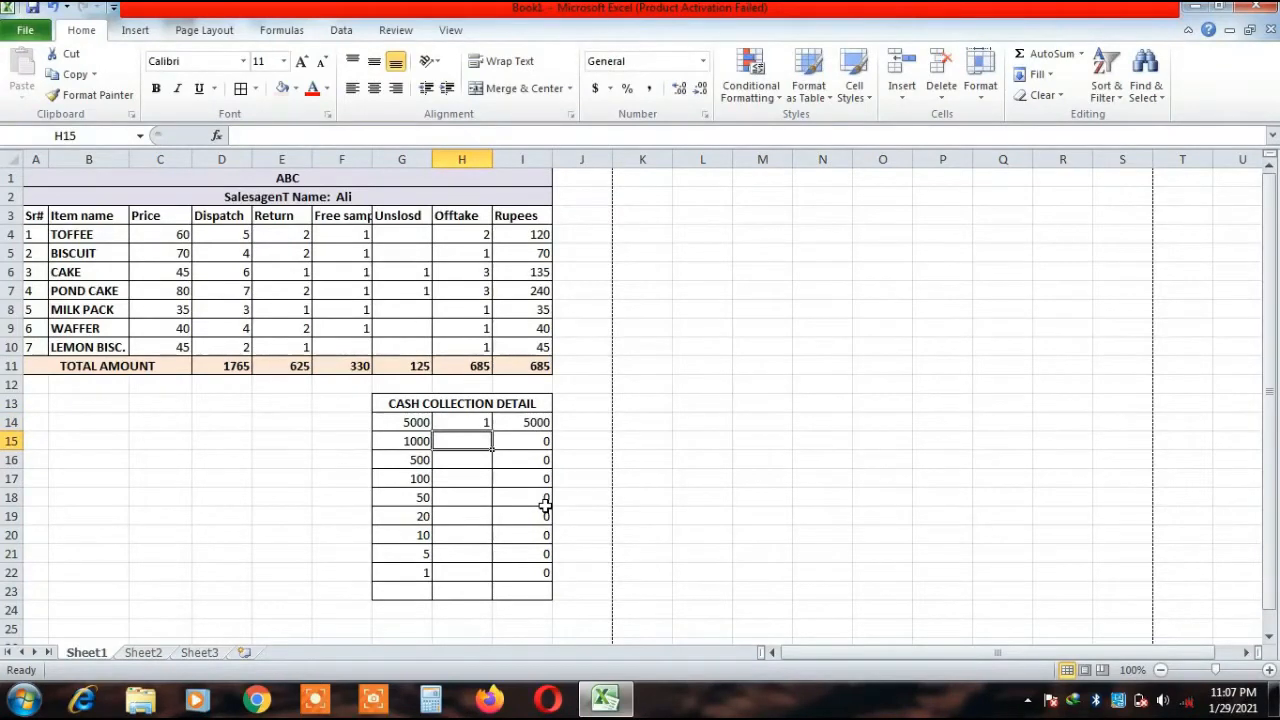
{"action": "type", "text": "1"}
{"action": "key", "text": "Return"}
{"action": "type", "text": "2"}
{"action": "key", "text": "Return"}
{"action": "type", "text": "3"}
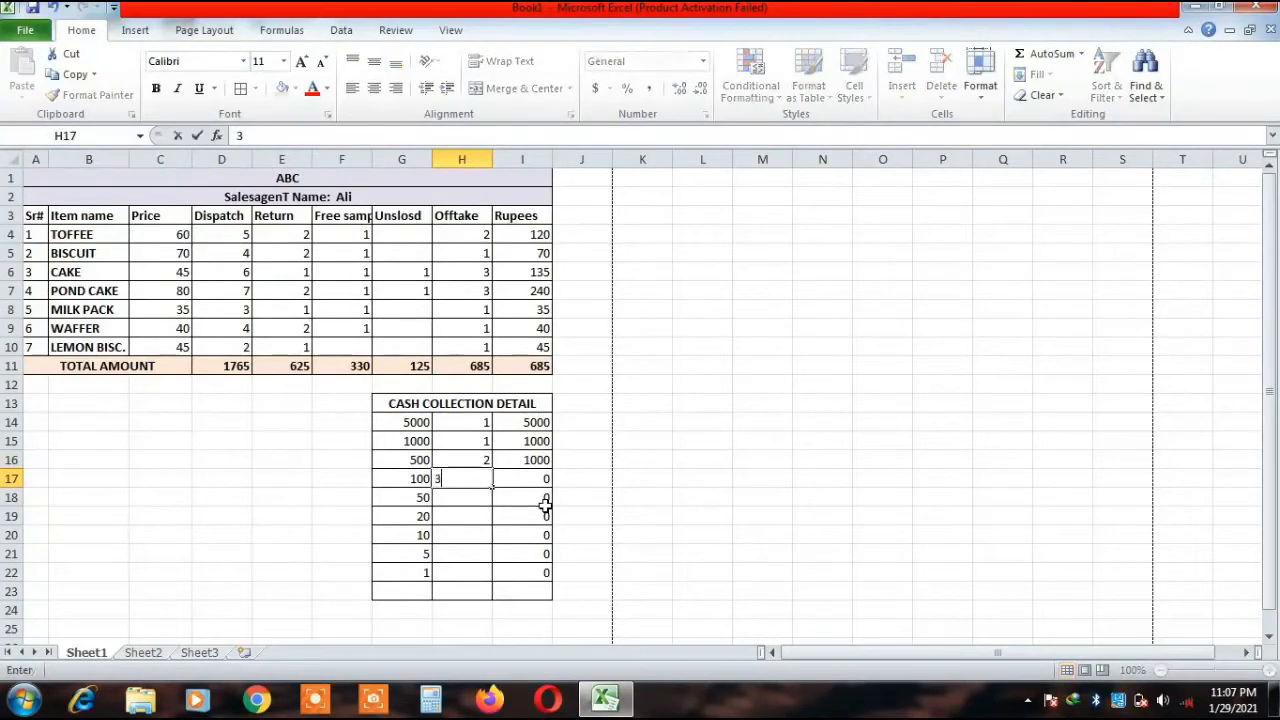
{"action": "key", "text": "Return"}
{"action": "type", "text": "4"}
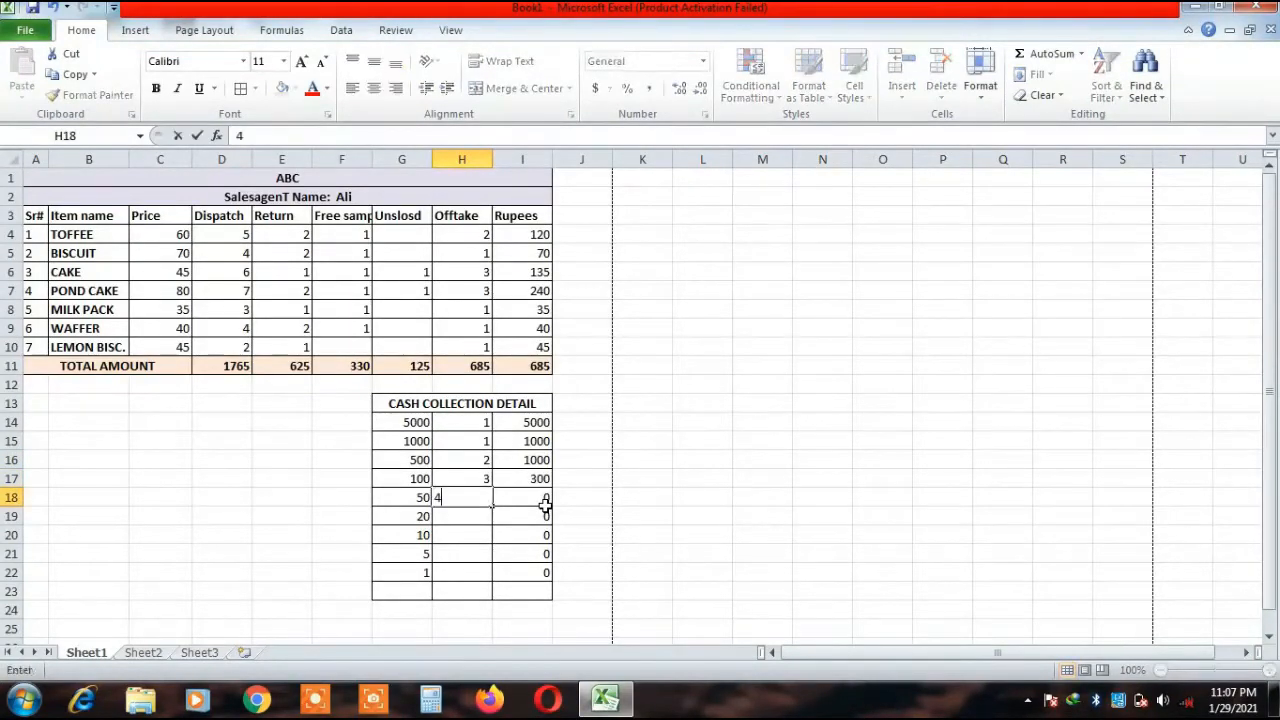
{"action": "key", "text": "Return"}
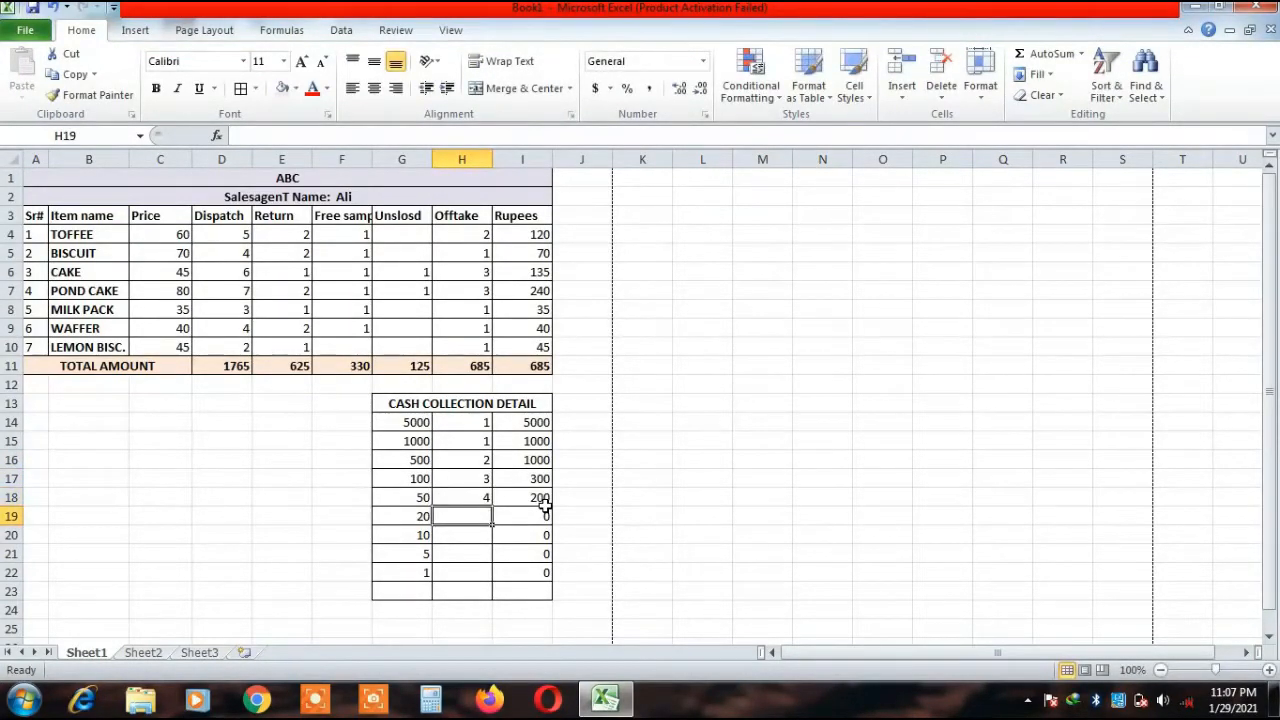
Enter the counts 1, 3, 2 and 8 in H19:H22 for denominations 20, 10, 5 and 1.
{"action": "type", "text": "1"}
{"action": "key", "text": "Return"}
{"action": "type", "text": "3"}
{"action": "key", "text": "Return"}
{"action": "type", "text": "2"}
{"action": "key", "text": "Return"}
{"action": "type", "text": "1"}
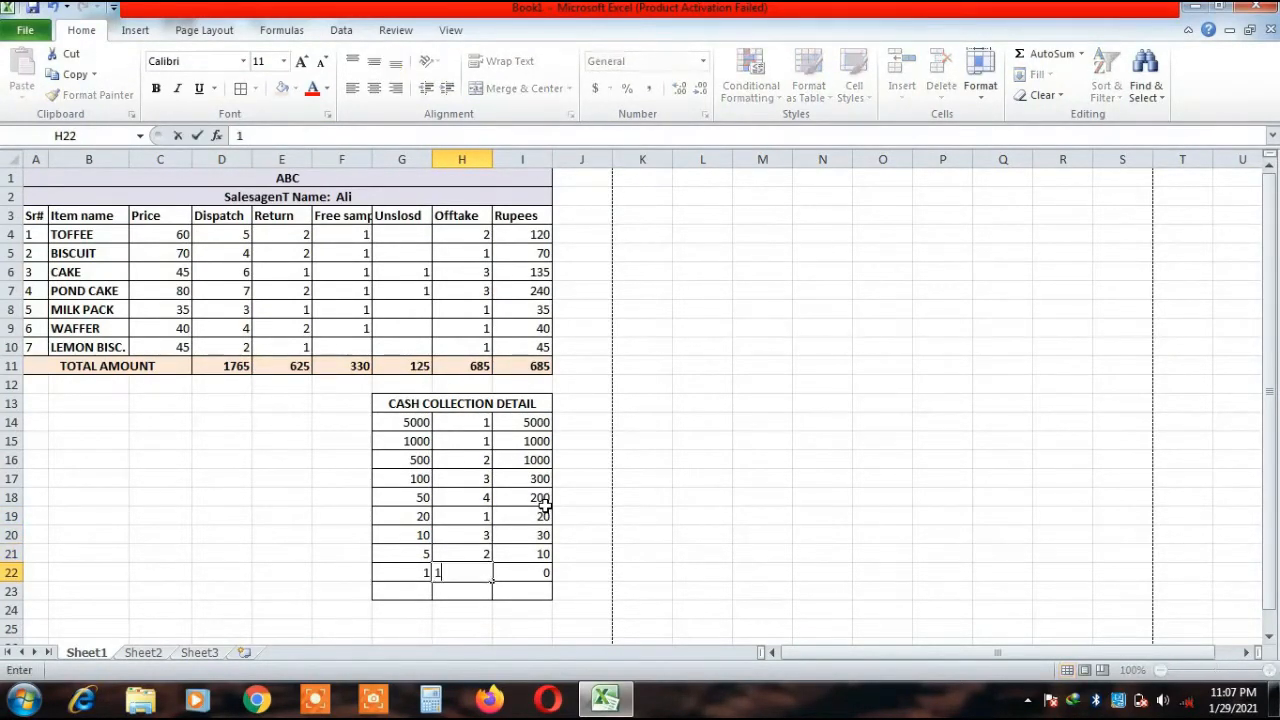
{"action": "key", "text": "BackSpace"}
{"action": "type", "text": "10"}
{"action": "key", "text": "Return"}
{"action": "key", "text": "Up"}
{"action": "type", "text": "8"}
{"action": "key", "text": "Return"}
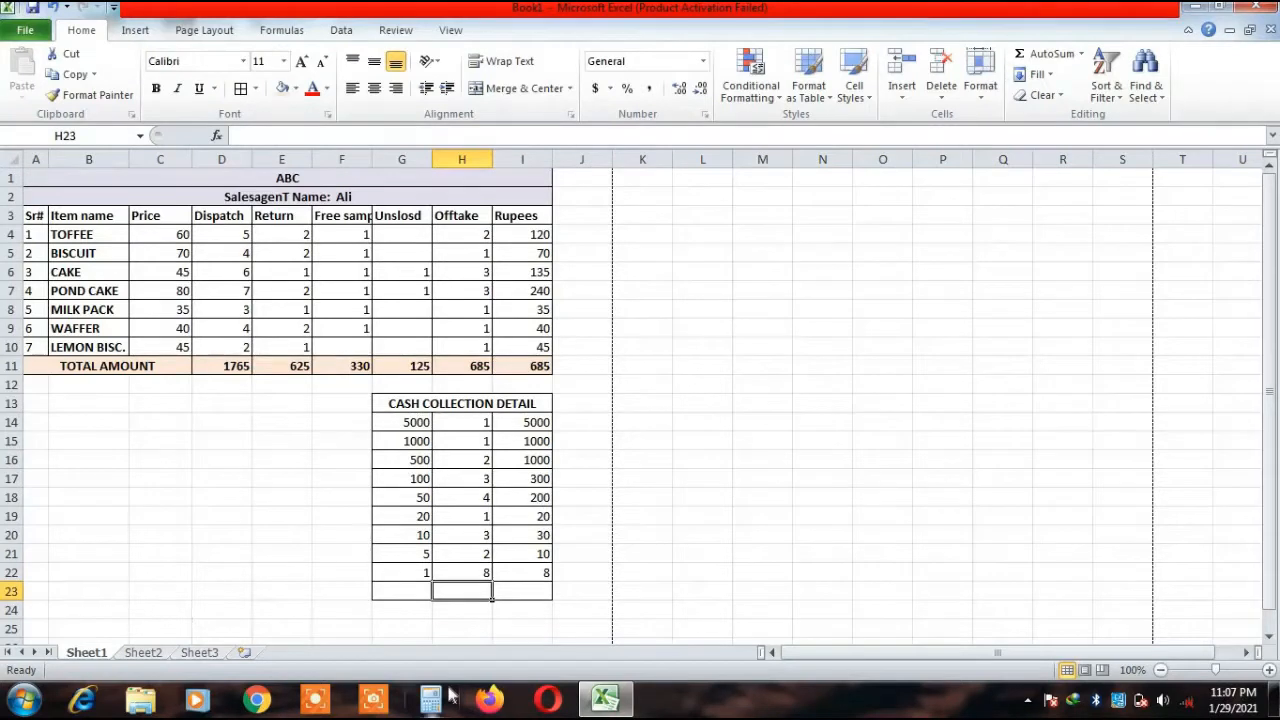
Enter the label FUEL in G23 and merge and center it across G23:H23.
{"action": "left_click", "coordinate": [400, 594]}
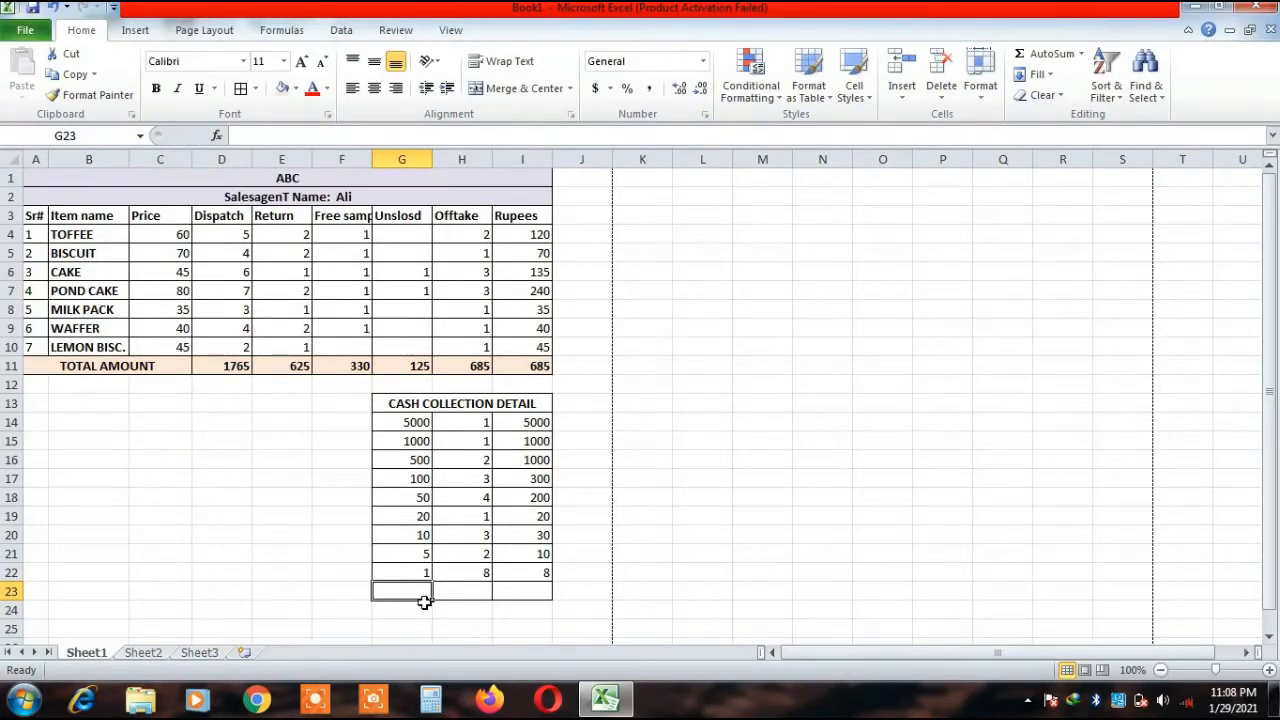
{"action": "type", "text": "FUEL"}
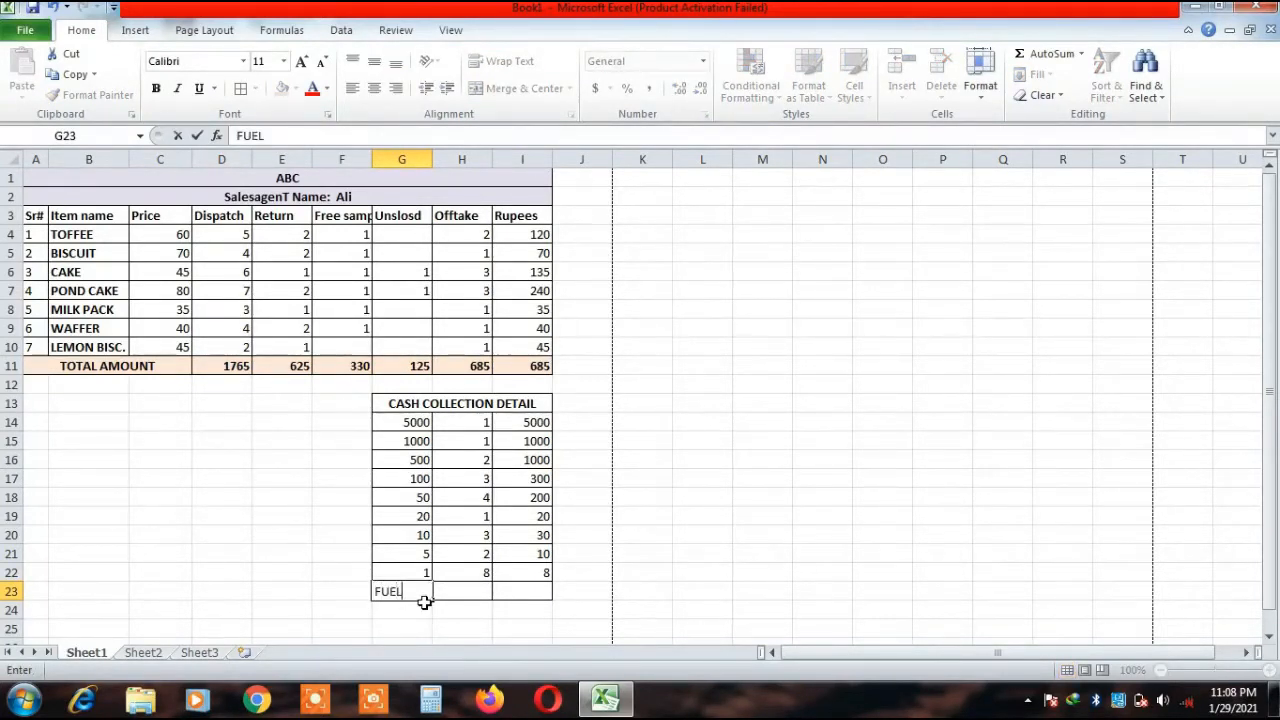
{"action": "left_click", "coordinate": [338, 592]}
{"action": "left_click", "coordinate": [416, 591]}
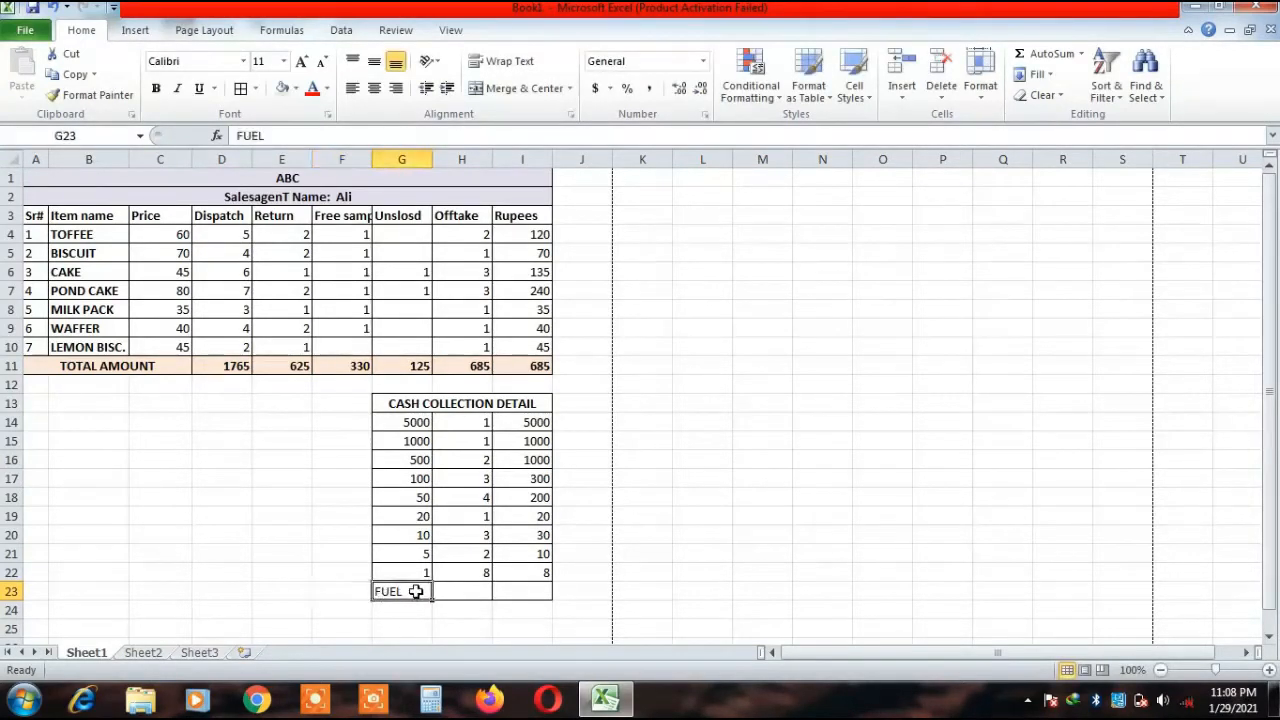
{"action": "left_click", "coordinate": [497, 603]}
{"action": "left_click", "coordinate": [452, 590]}
{"action": "left_click_drag", "start_coordinate": [402, 590], "coordinate": [448, 590]}
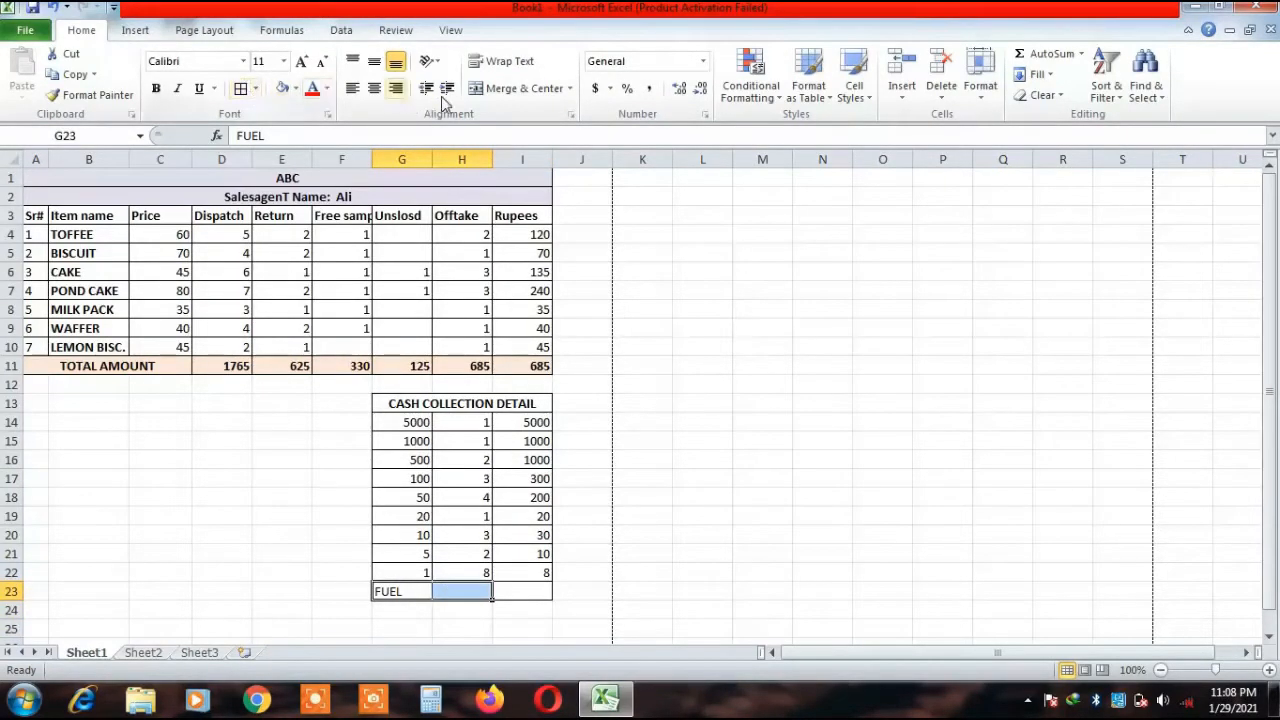
{"action": "left_click", "coordinate": [505, 90]}
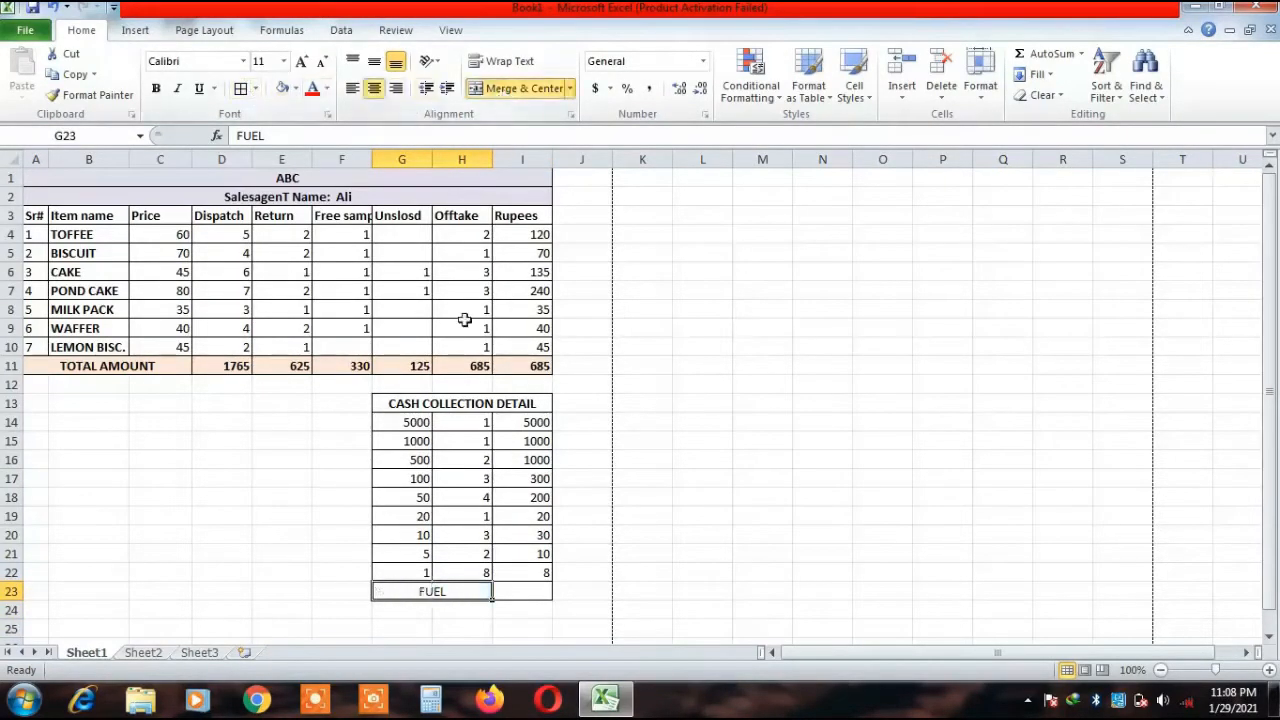
Enter 200 as the fuel amount in I23.
{"action": "left_click", "coordinate": [528, 589]}
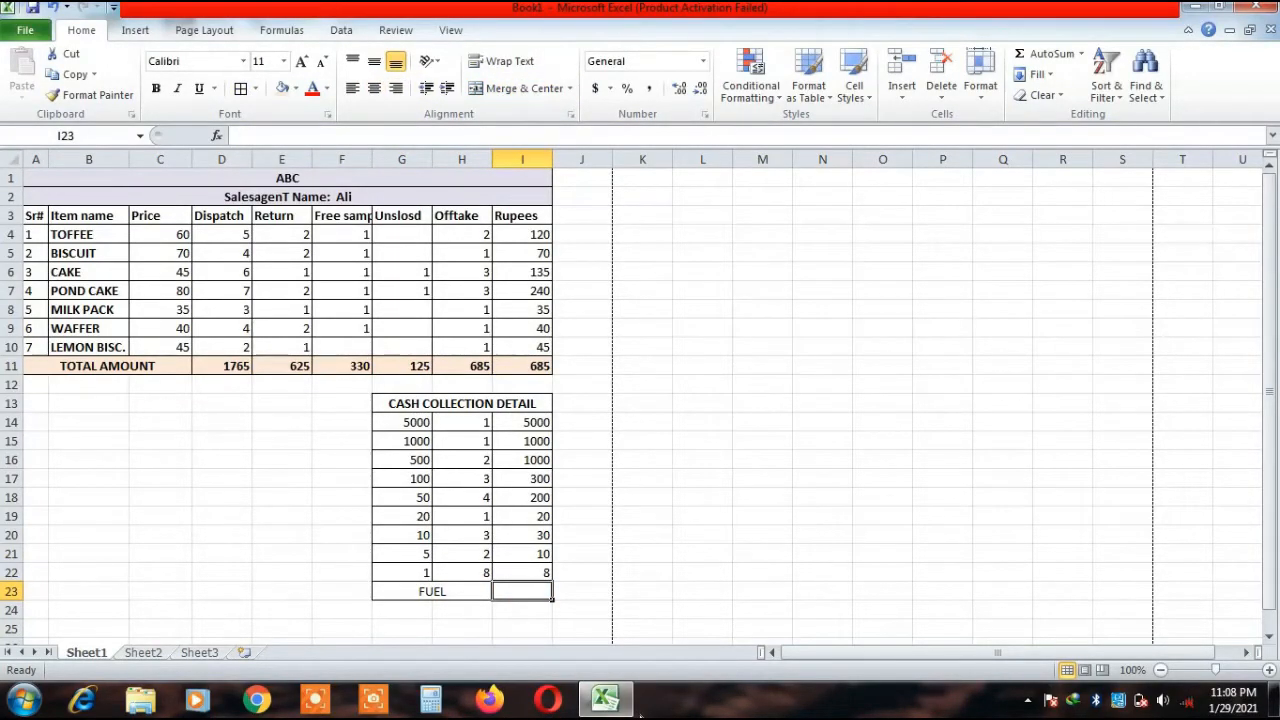
{"action": "type", "text": "200"}
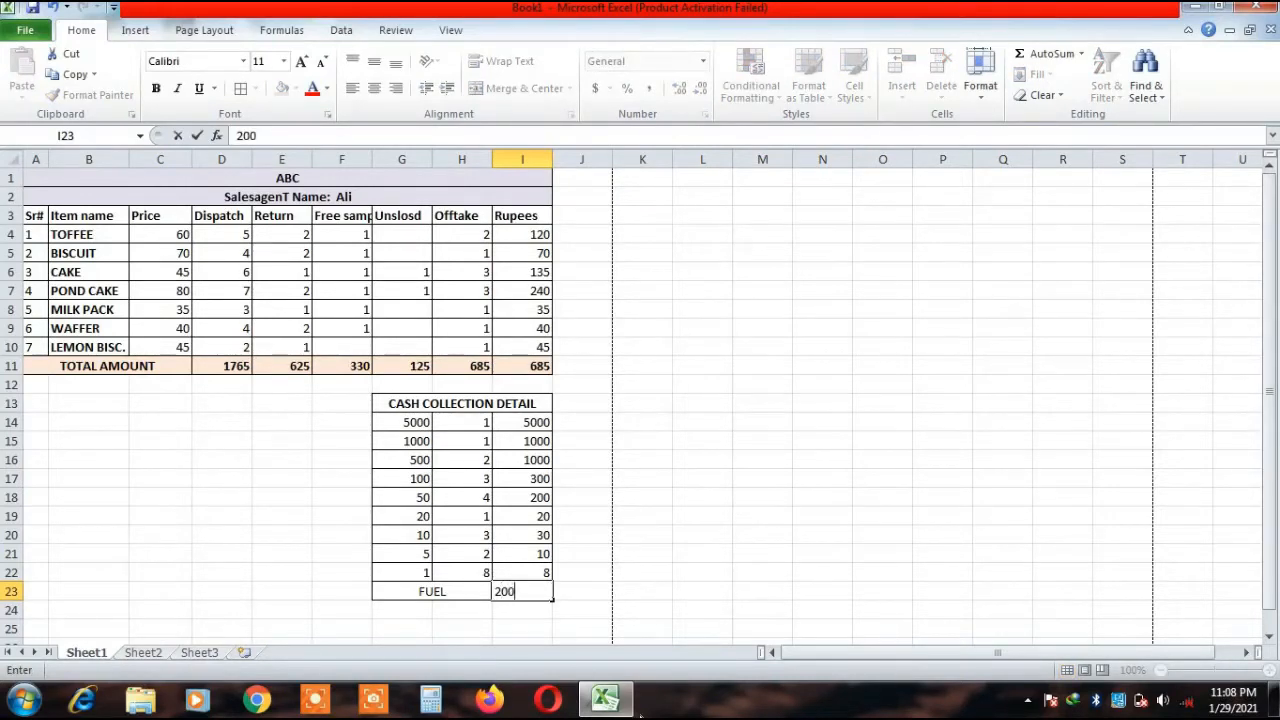
{"action": "key", "text": "Return"}
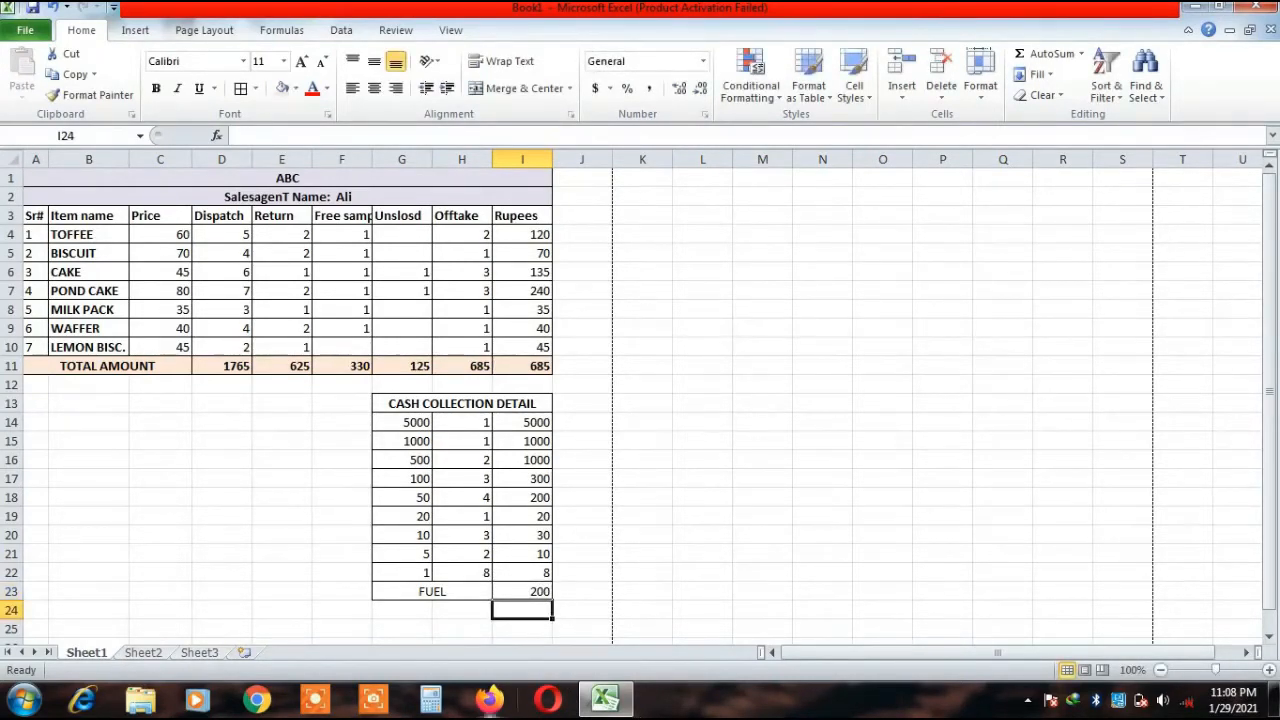
Merge and center G24:H24 below the fuel row and enter the label TOTAL CASH there.
{"action": "scroll", "coordinate": [428, 556], "scroll_direction": "down", "scroll_amount": 1}
{"action": "left_click_drag", "start_coordinate": [422, 556], "coordinate": [465, 558]}
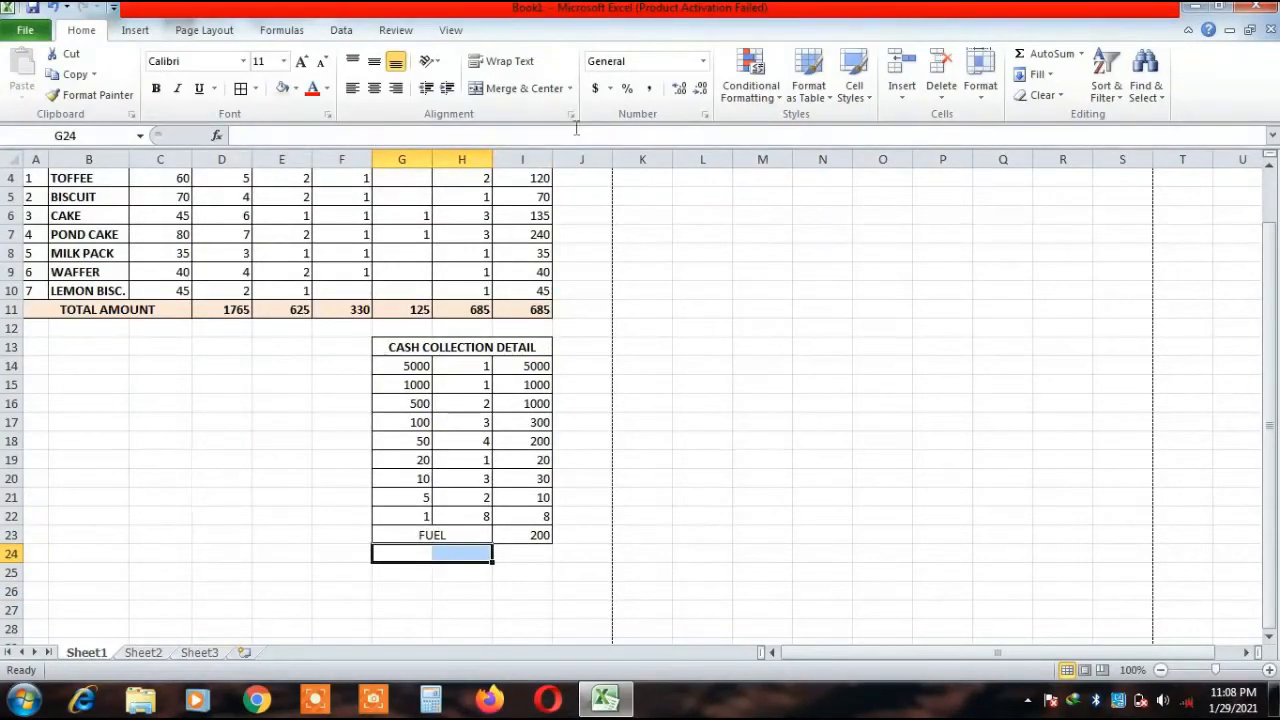
{"action": "left_click", "coordinate": [530, 90]}
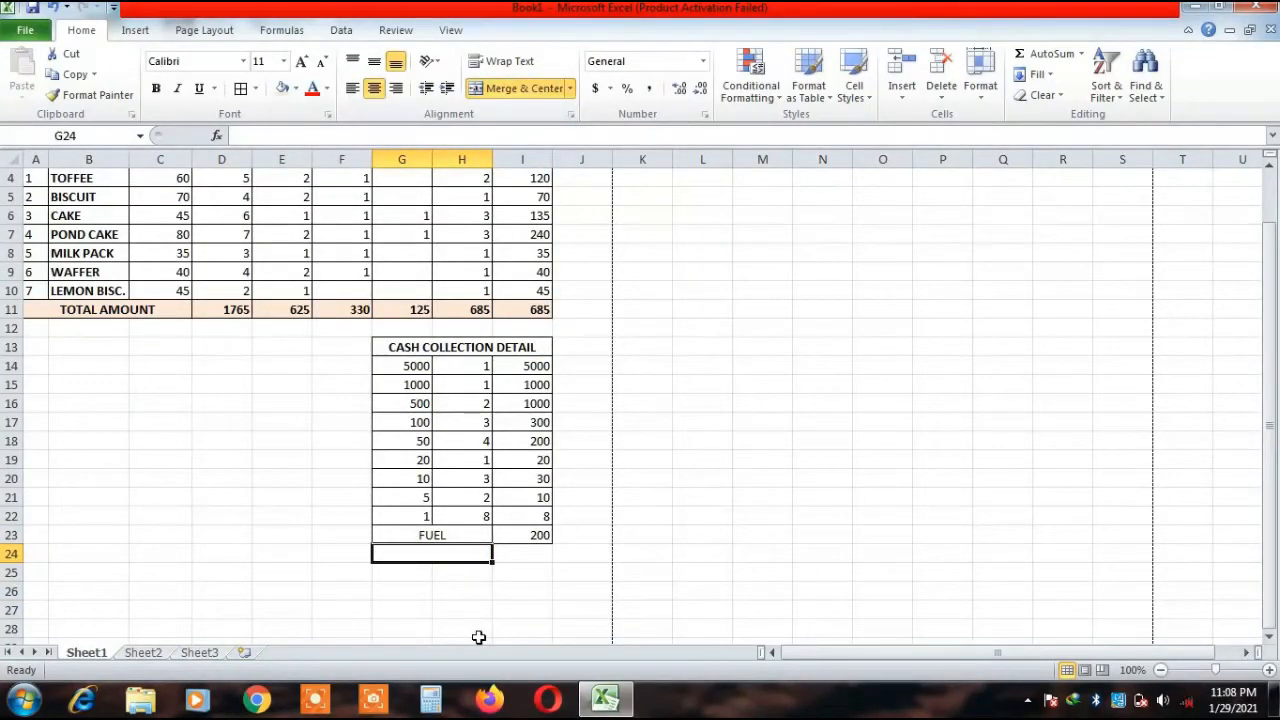
{"action": "type", "text": "TO"}
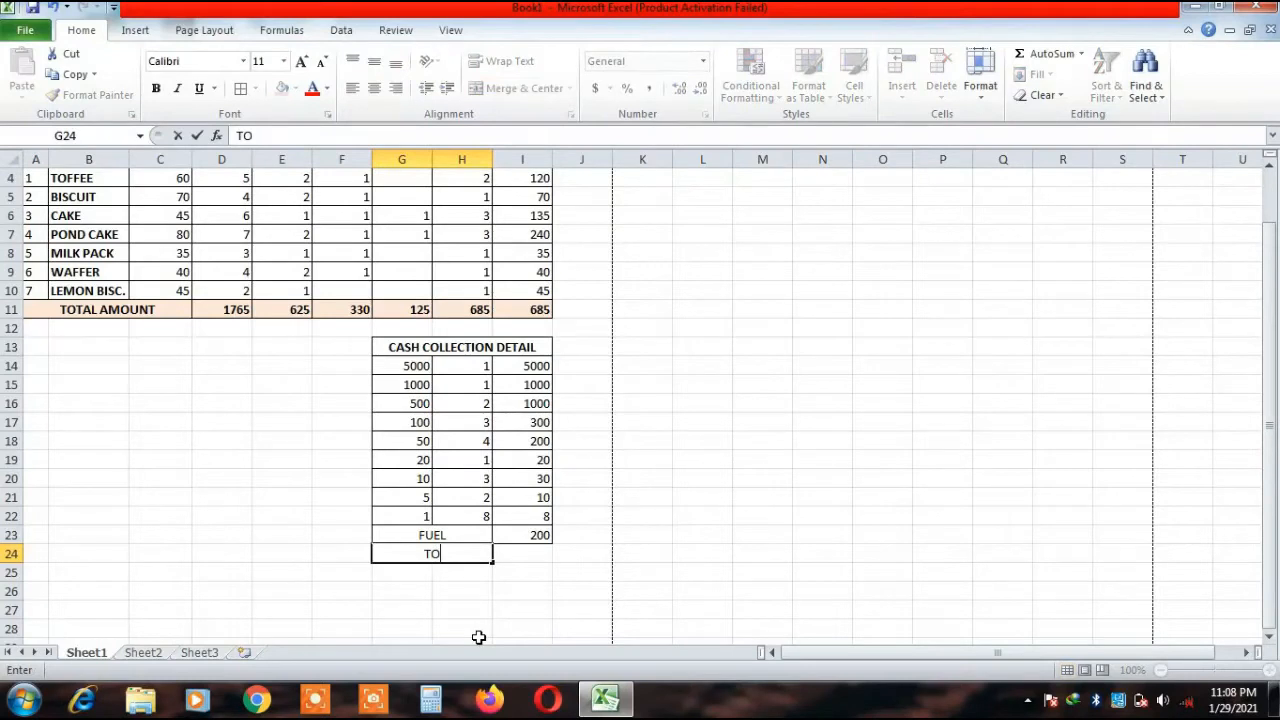
{"action": "type", "text": "TAL CASH"}
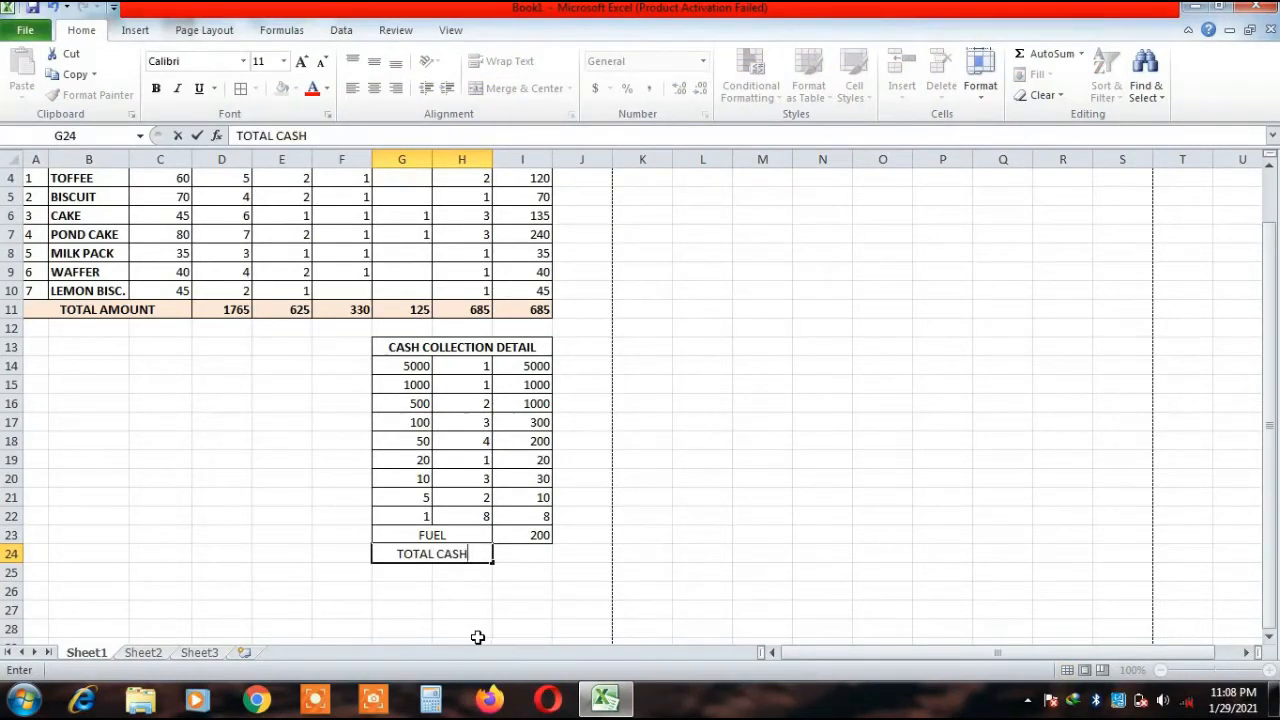
{"action": "left_click", "coordinate": [546, 561]}
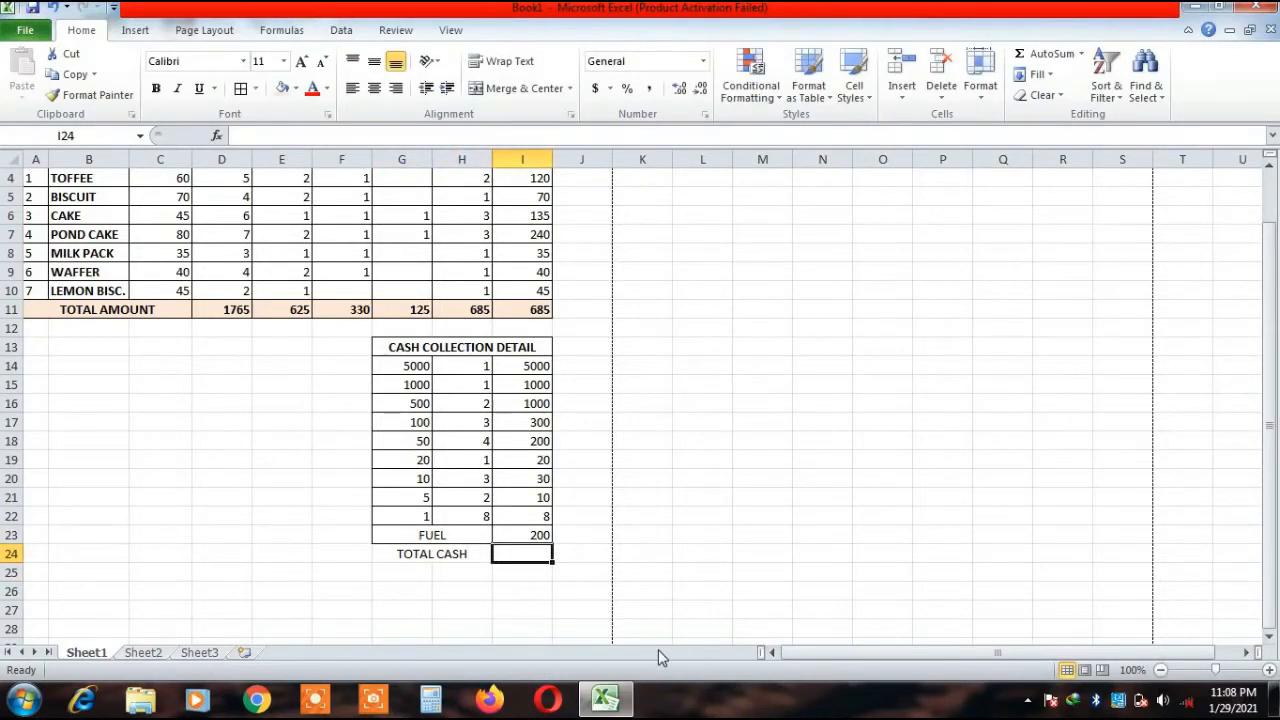
{"action": "type", "text": "+"}
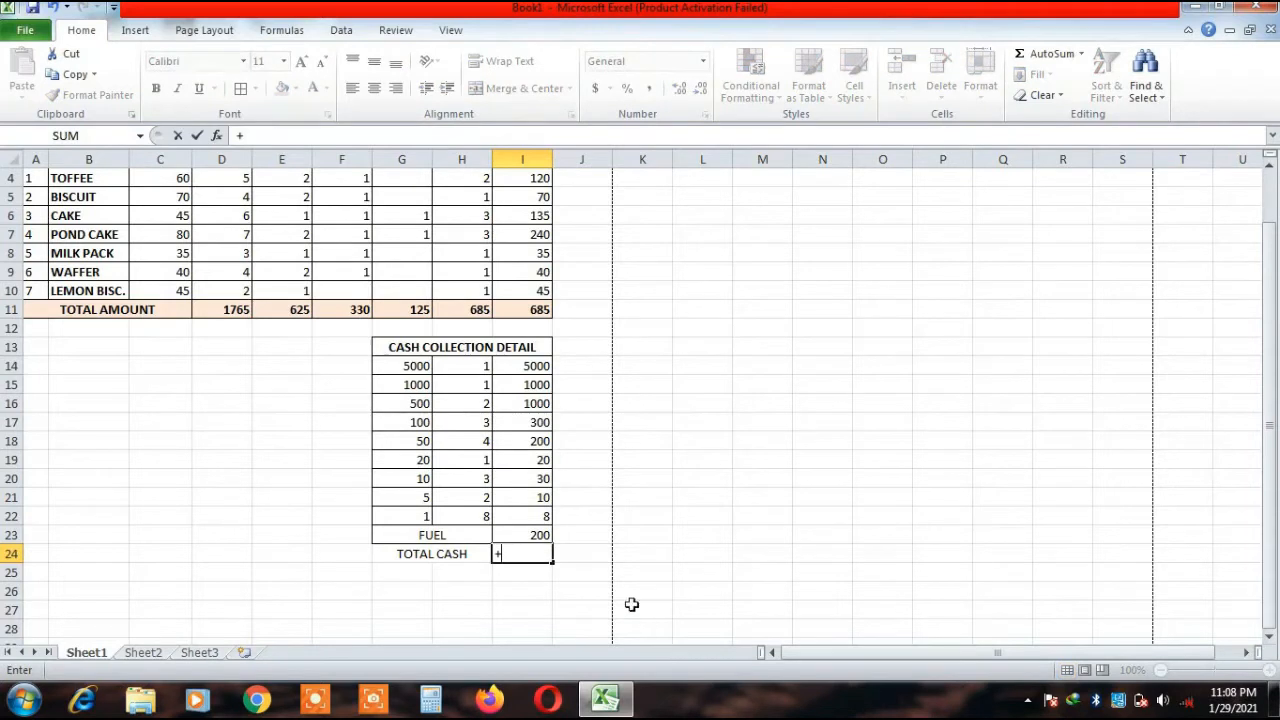
{"action": "key", "text": "Escape"}
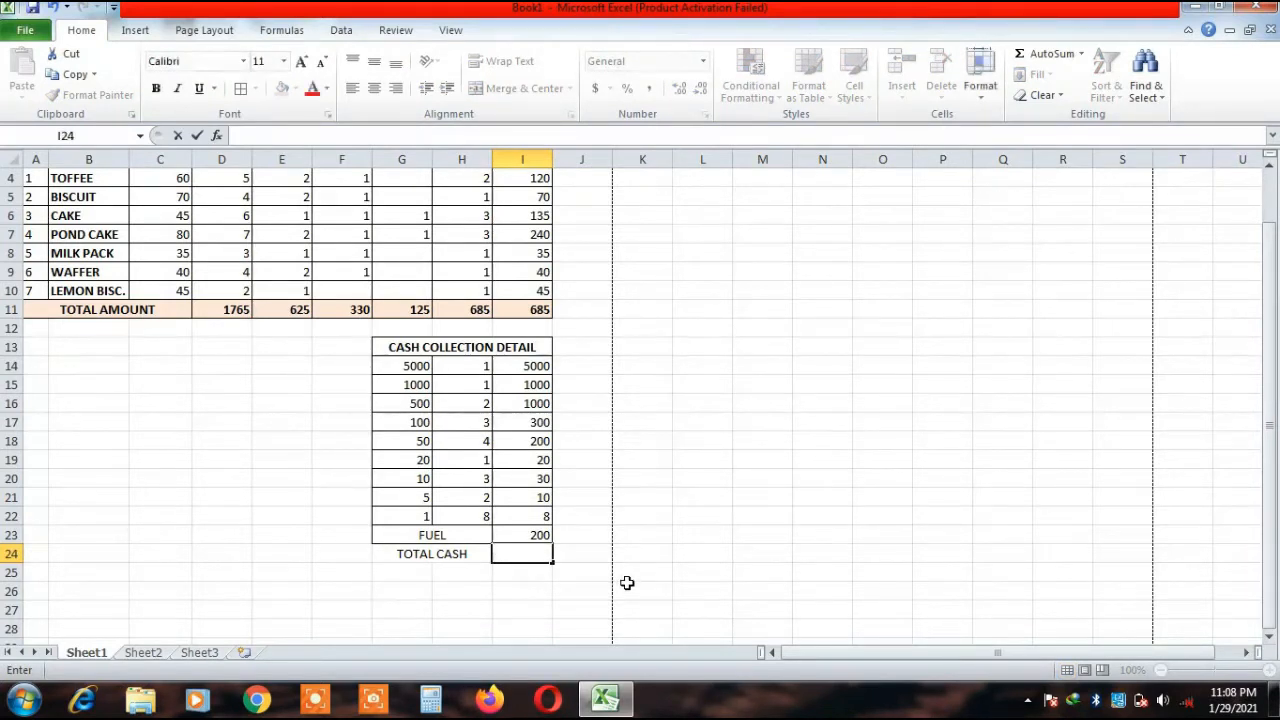
{"action": "type", "text": "+"}
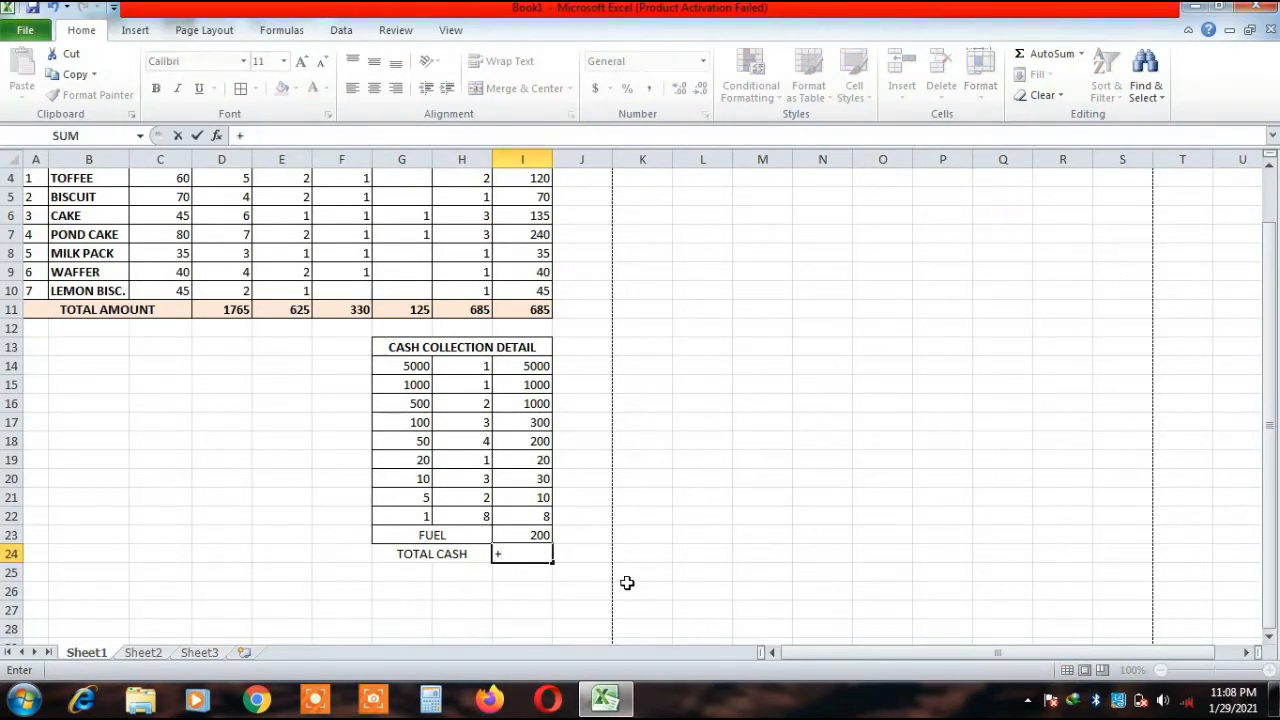
{"action": "key", "text": "BackSpace"}
Enter the formula =SUM(I14:I23) in I24 to total the cash and fuel amounts.
{"action": "type", "text": "="}
{"action": "type", "text": "SUM"}
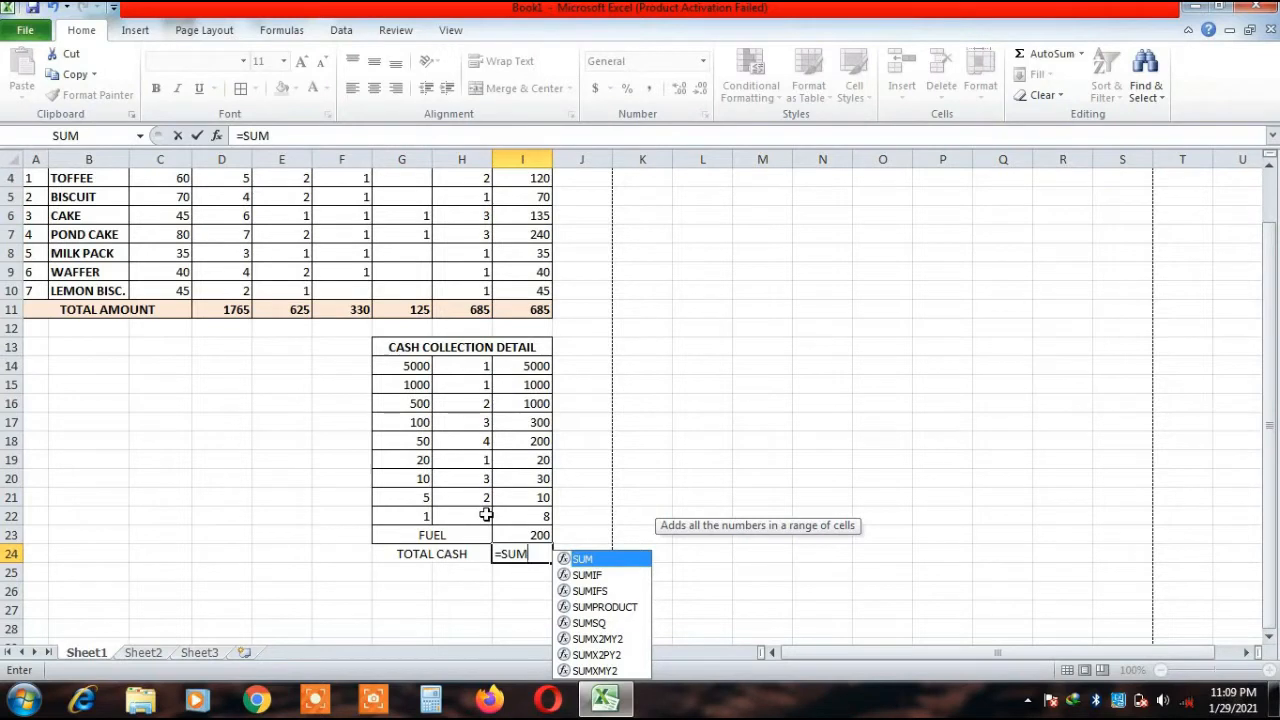
{"action": "type", "text": "("}
{"action": "left_click", "coordinate": [518, 364]}
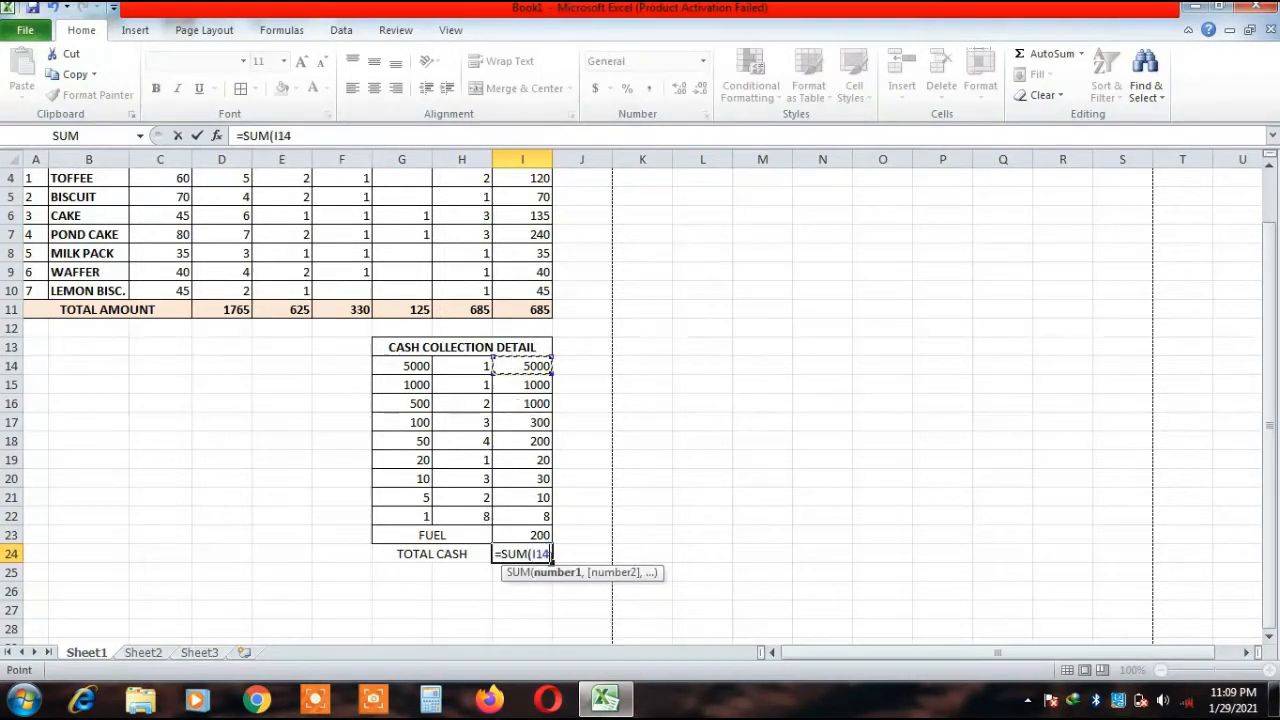
{"action": "left_click", "coordinate": [510, 535], "text": "shift"}
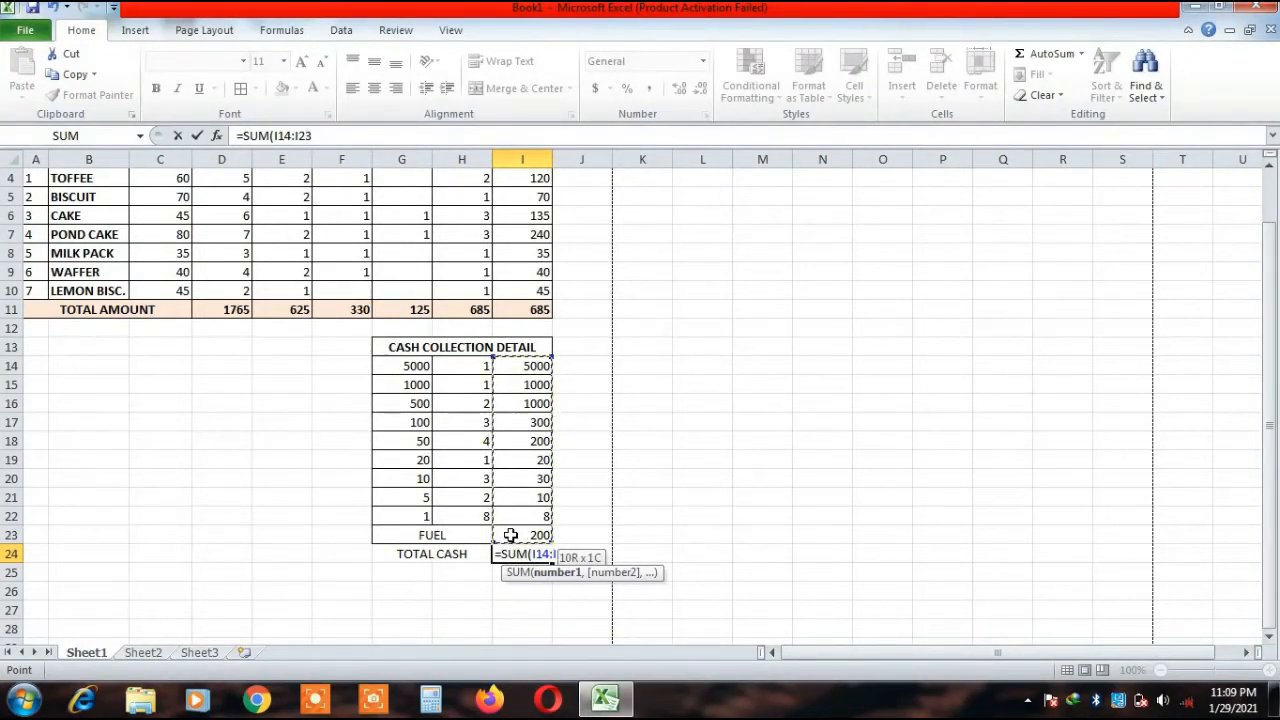
{"action": "type", "text": ")"}
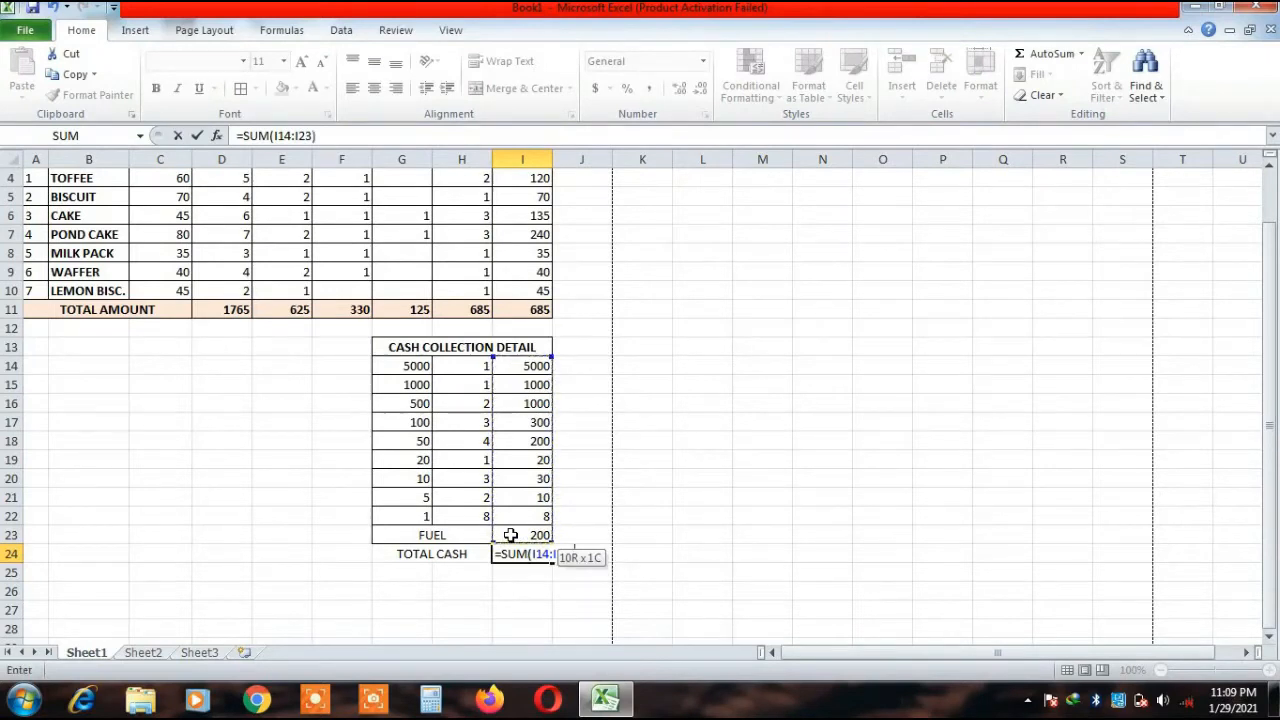
{"action": "key", "text": "Return"}
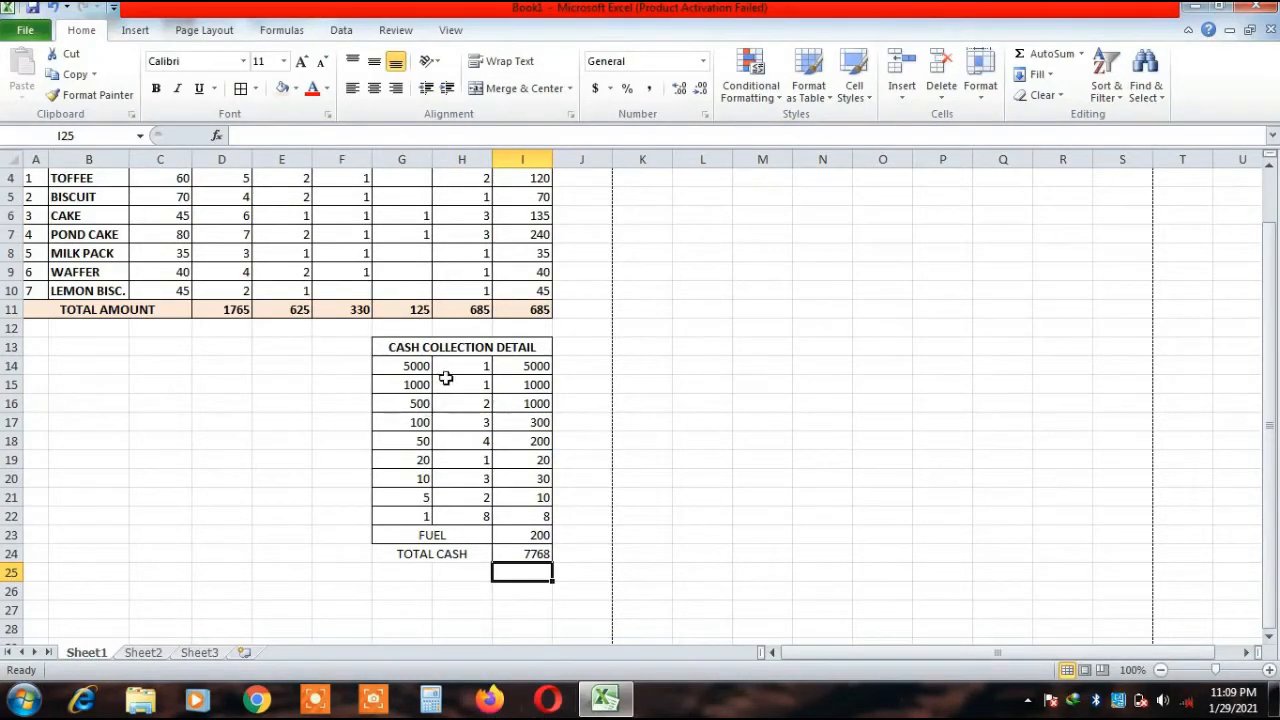
Select the amounts in I14:I23 to check their sum against the total cash.
{"action": "left_click", "coordinate": [506, 371]}
{"action": "left_click_drag", "start_coordinate": [506, 371], "coordinate": [513, 529]}
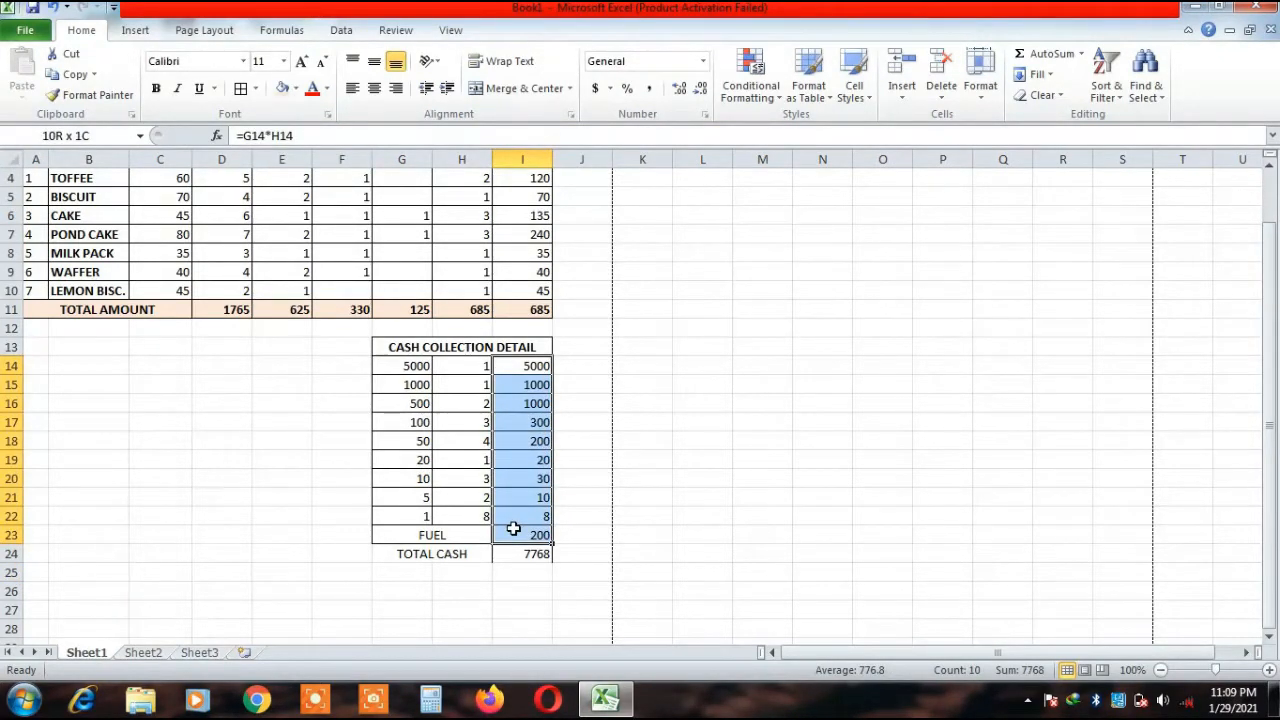
{"action": "left_click", "coordinate": [256, 474]}
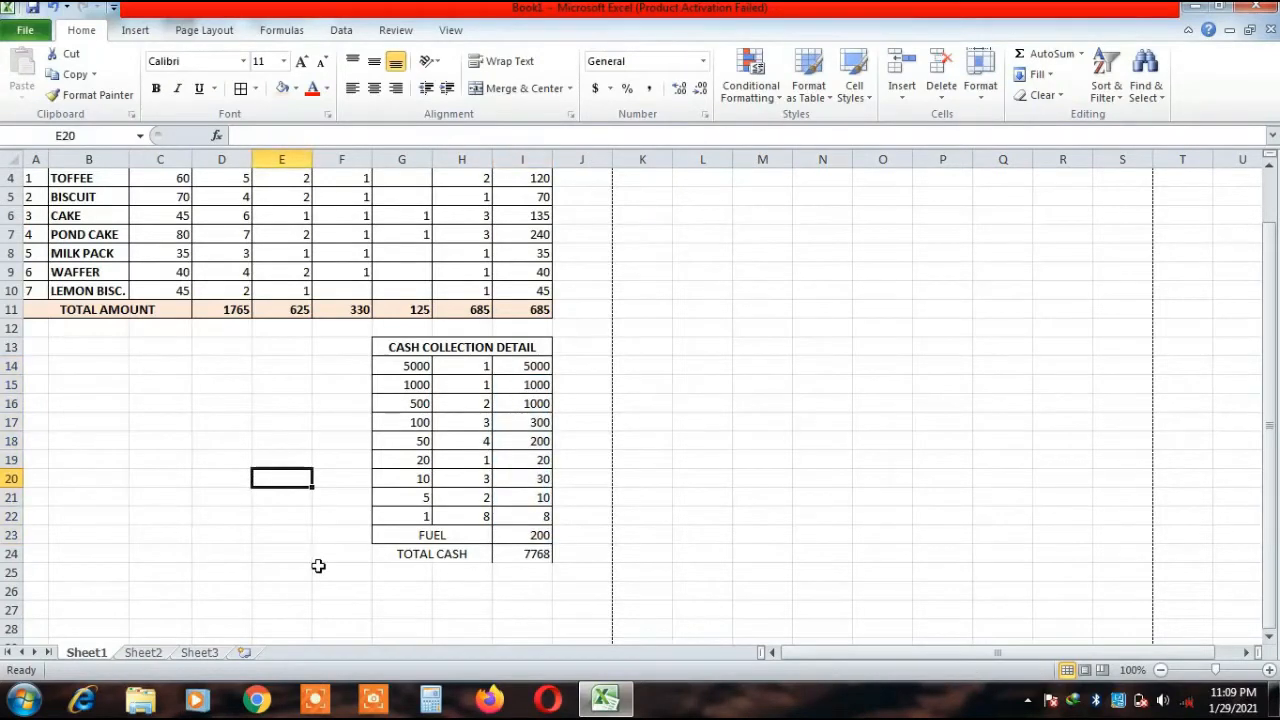
Fill the TOTAL CASH row G24:I24 with light green and make its label bold.
{"action": "left_click_drag", "start_coordinate": [425, 552], "coordinate": [526, 557]}
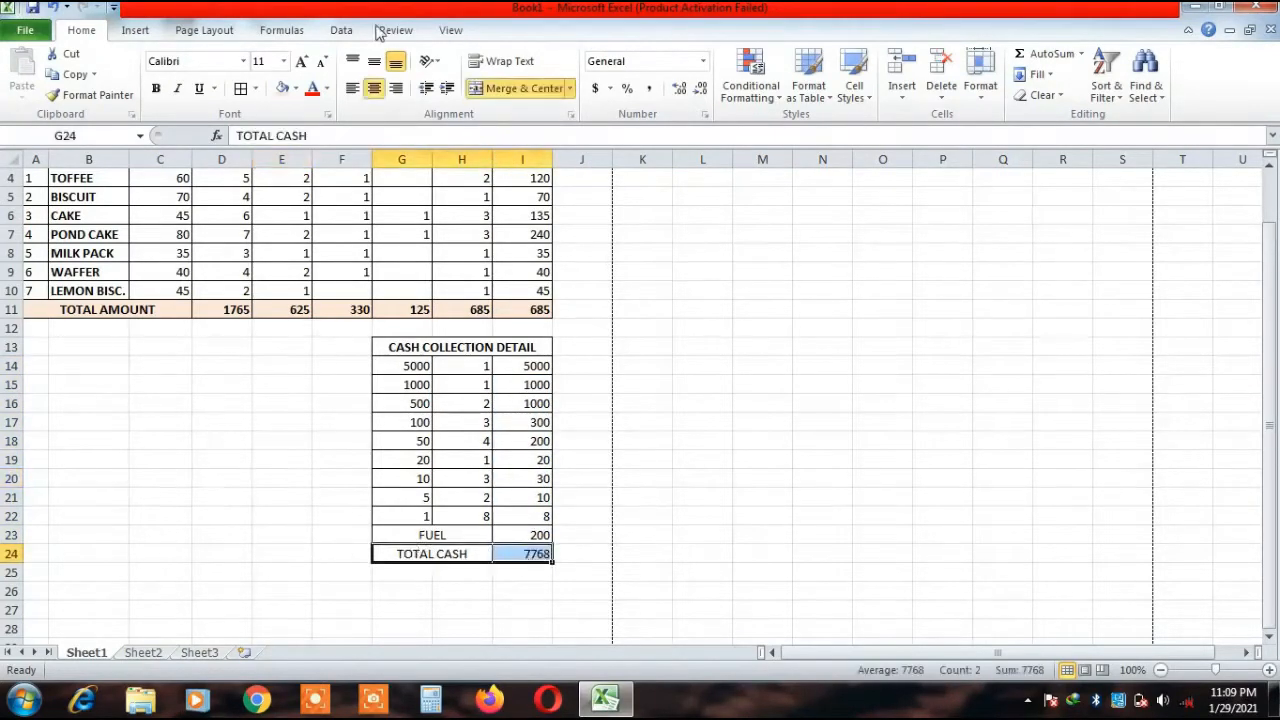
{"action": "left_click", "coordinate": [296, 89]}
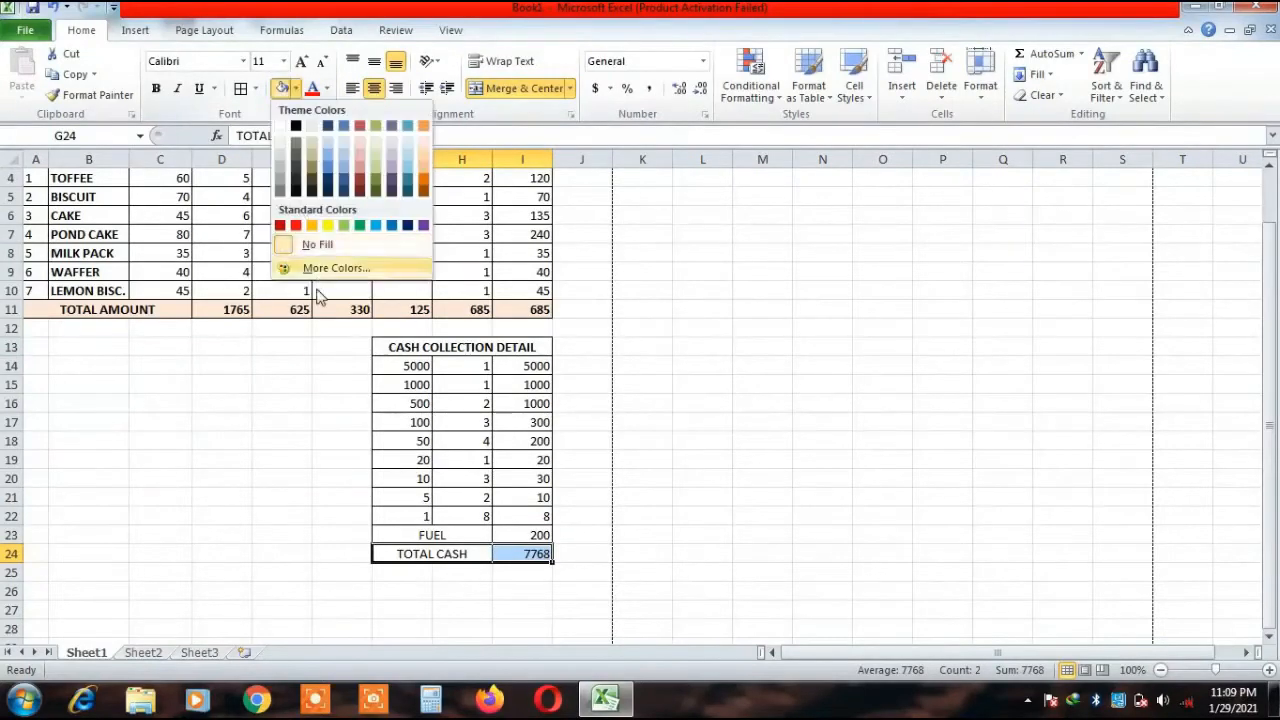
{"action": "left_click", "coordinate": [375, 147]}
{"action": "left_click", "coordinate": [275, 500]}
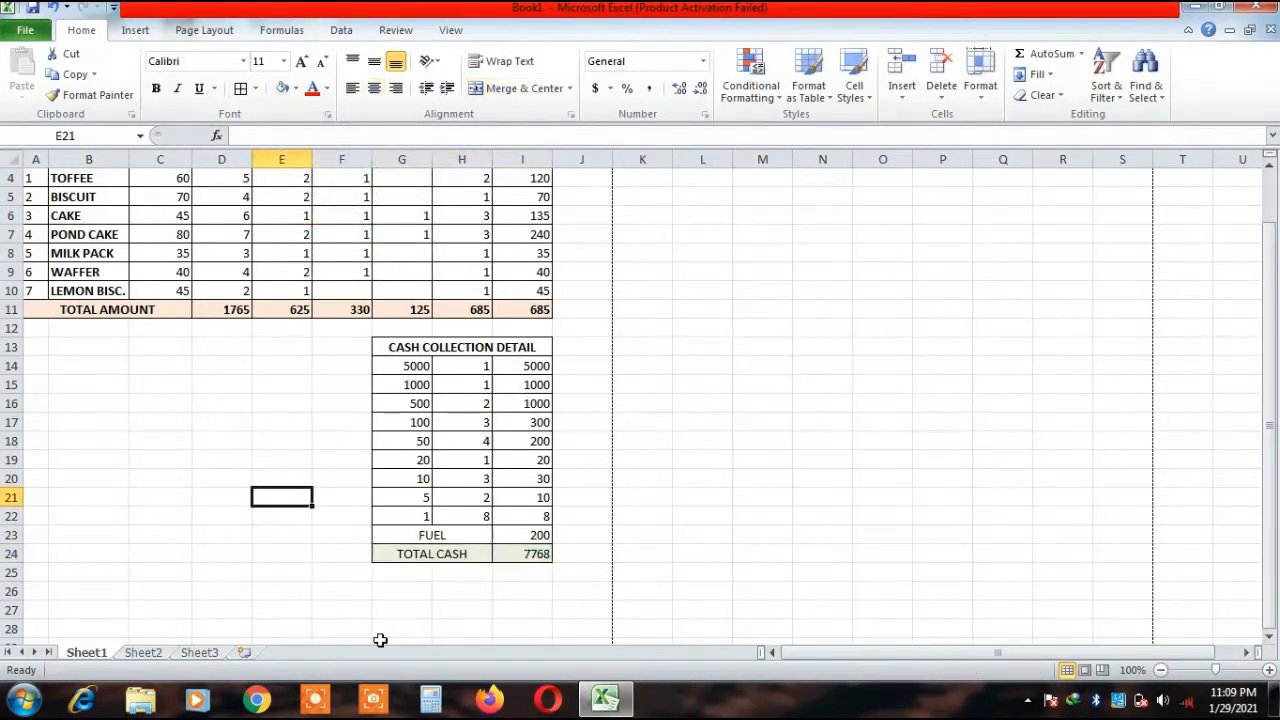
{"action": "scroll", "coordinate": [380, 640], "scroll_direction": "up", "scroll_amount": 1}
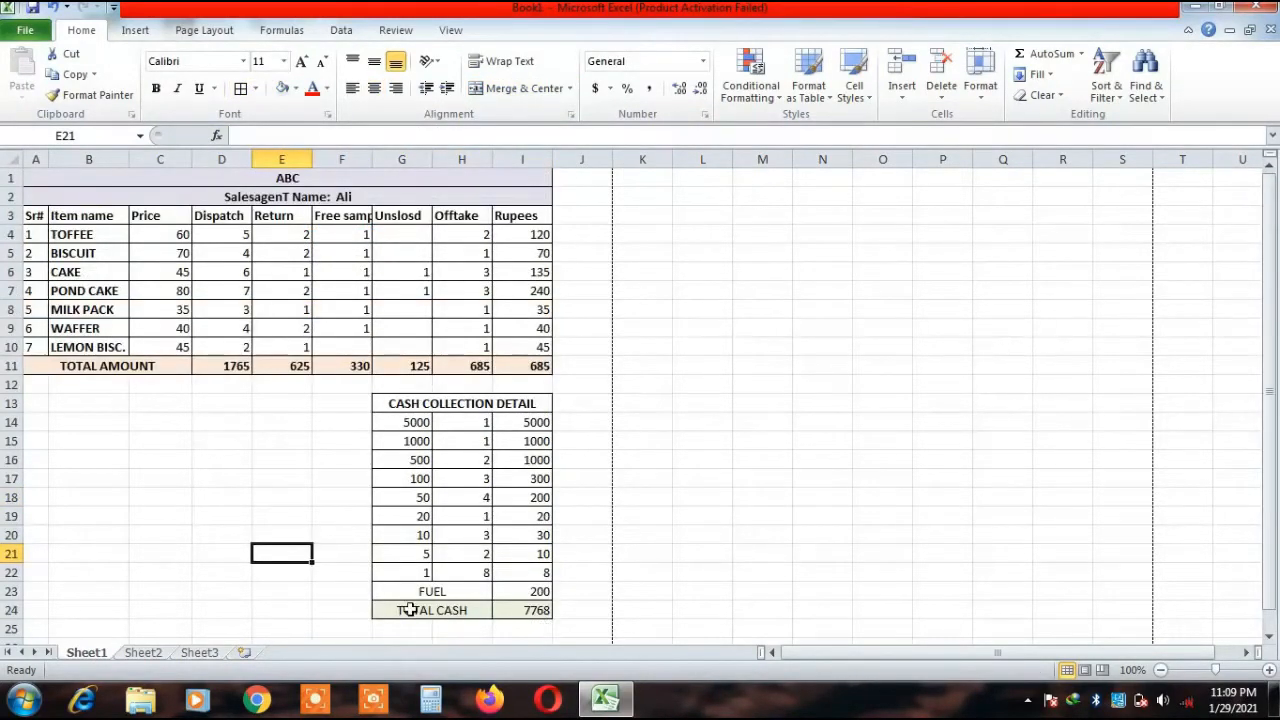
{"action": "left_click", "coordinate": [410, 610]}
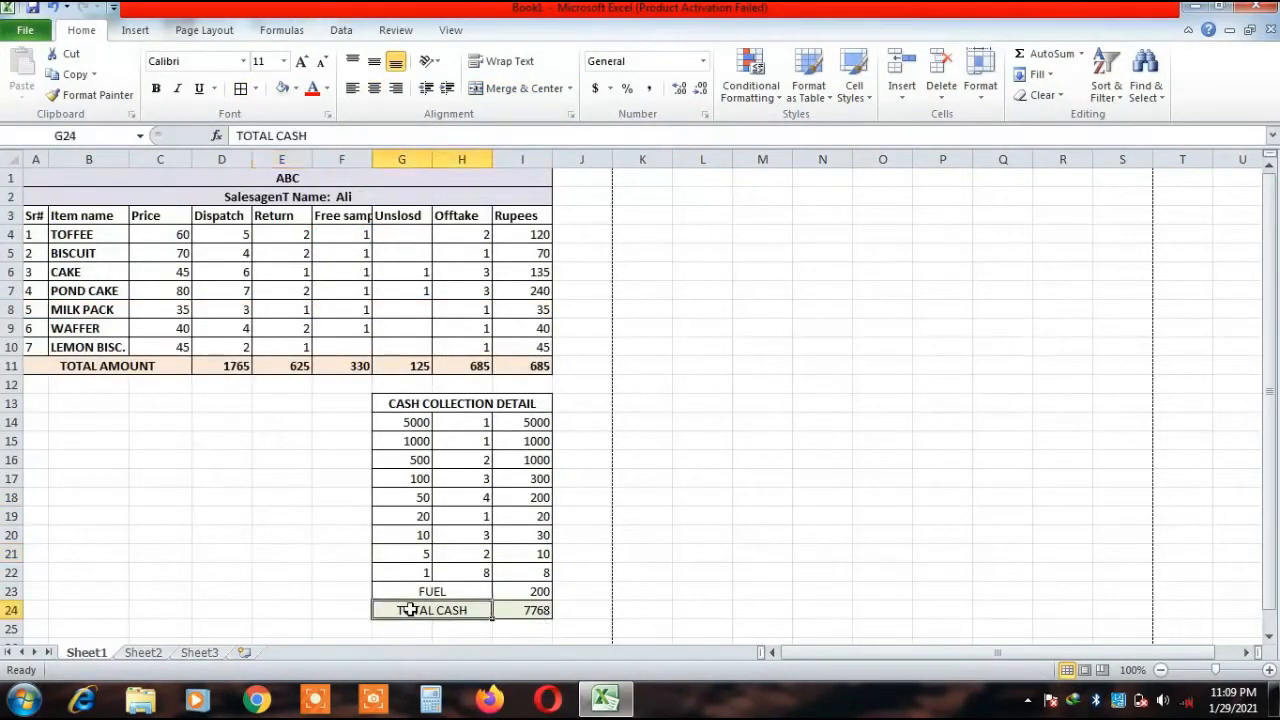
{"action": "left_click", "coordinate": [155, 88]}
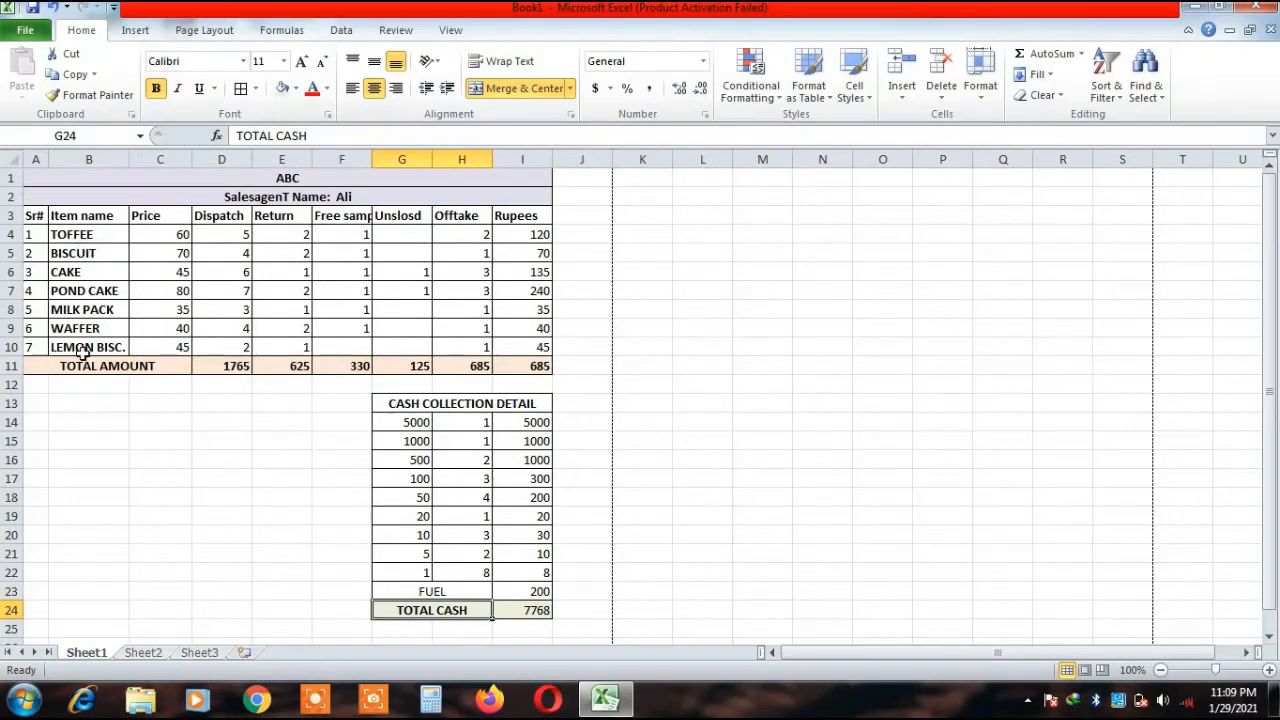
Hide the empty column J beside the sales sheet.
{"action": "left_click_drag", "start_coordinate": [205, 177], "coordinate": [355, 611]}
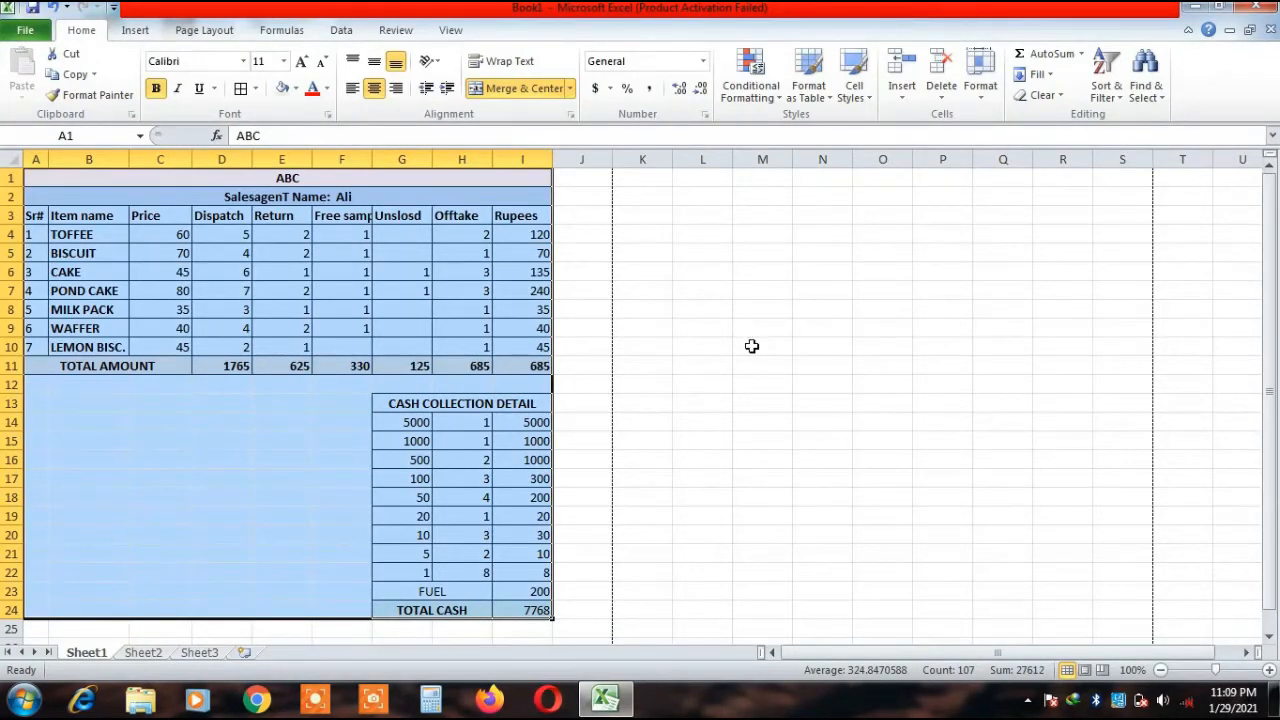
{"action": "left_click", "coordinate": [568, 153]}
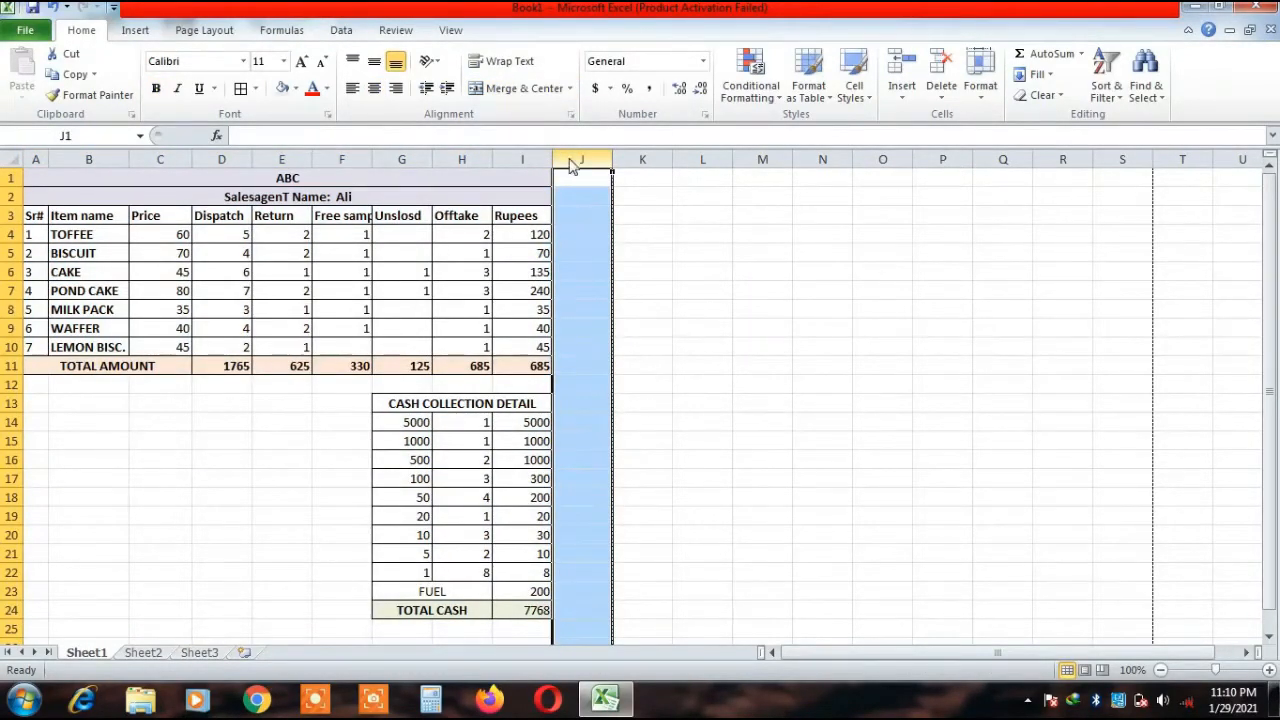
{"action": "right_click", "coordinate": [570, 165]}
{"action": "left_click", "coordinate": [596, 300]}
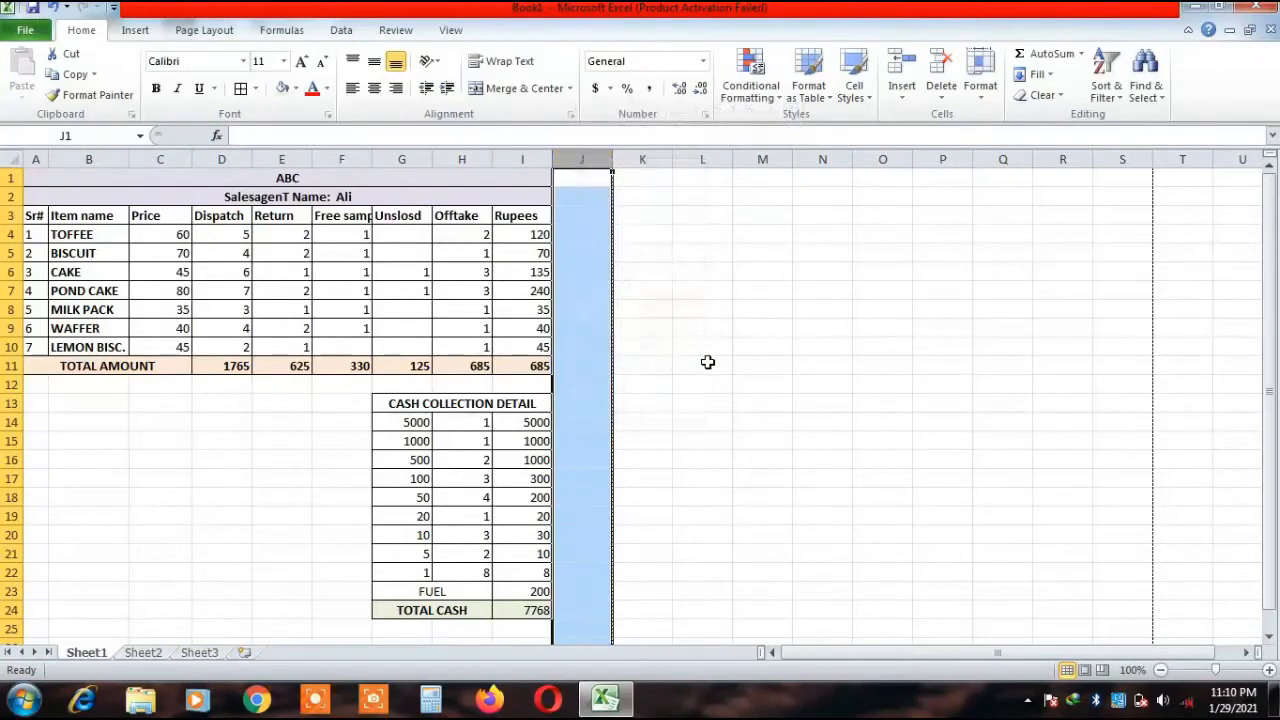
{"action": "left_click", "coordinate": [707, 362]}
{"action": "left_click", "coordinate": [588, 158]}
{"action": "right_click", "coordinate": [588, 158]}
{"action": "key", "text": "Escape"}
{"action": "right_click", "coordinate": [586, 166]}
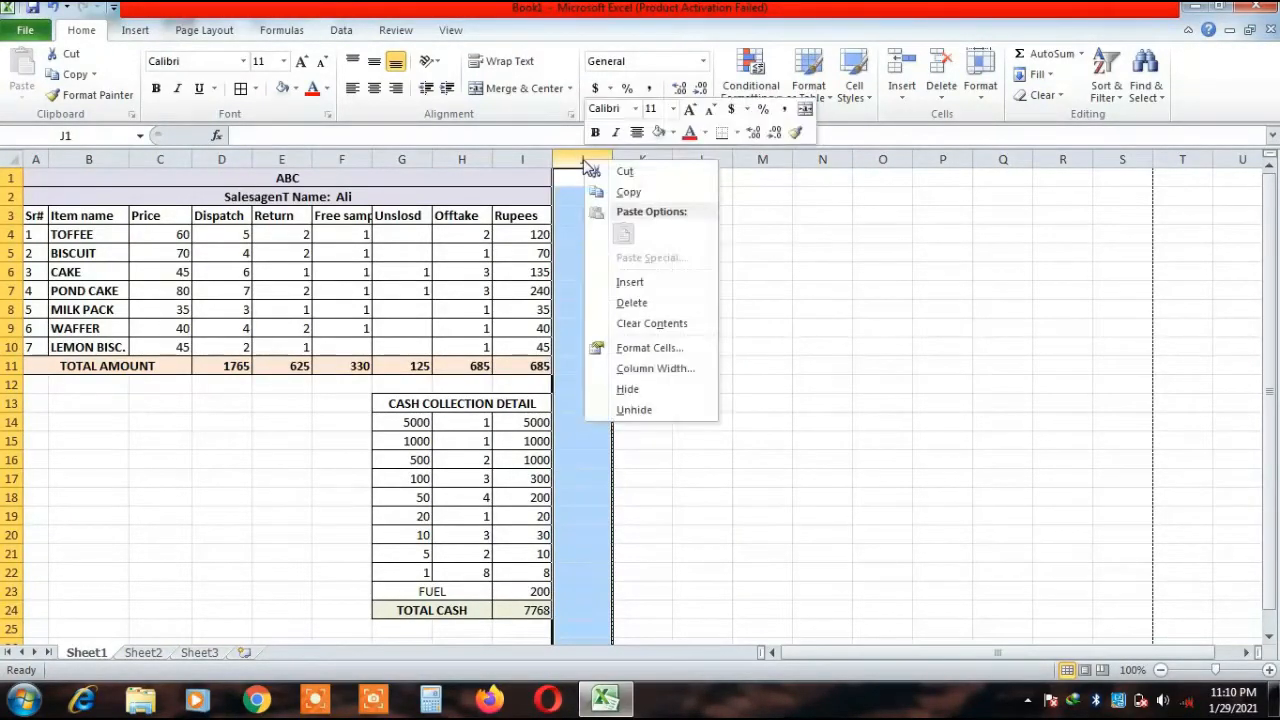
{"action": "left_click", "coordinate": [628, 389]}
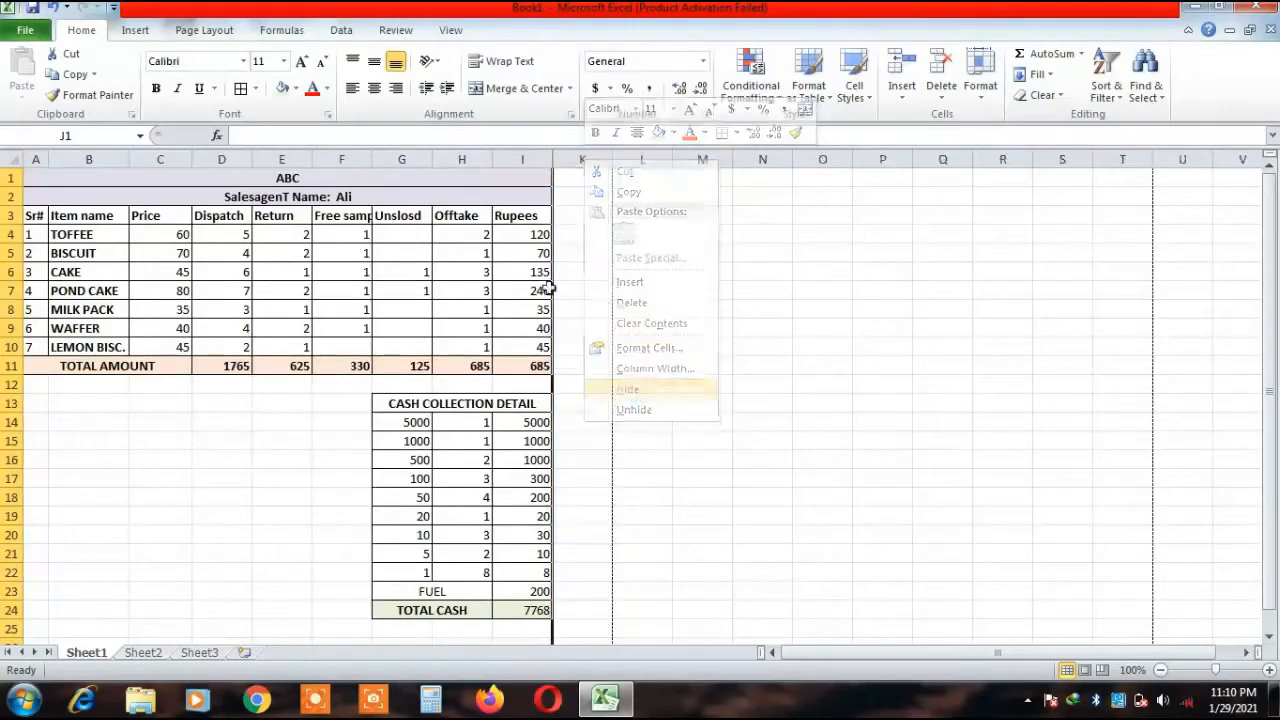
{"action": "left_click", "coordinate": [681, 324]}
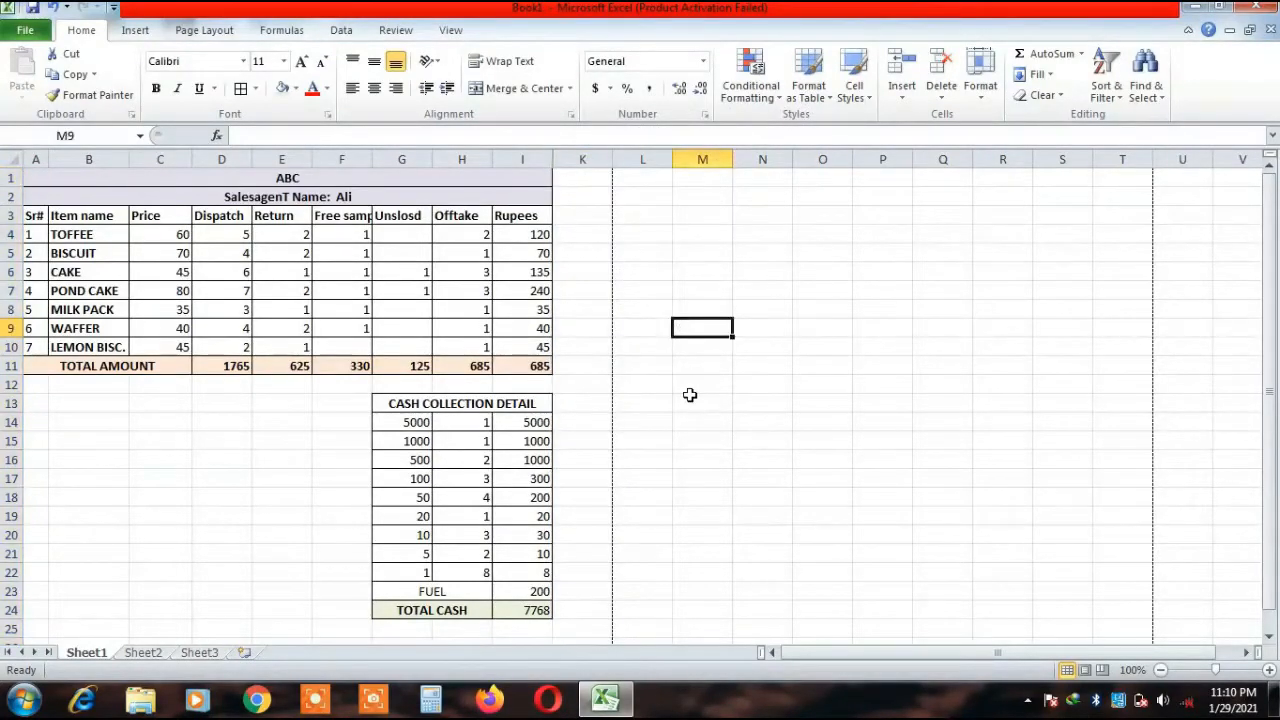
Hide the empty column K as well.
{"action": "left_click", "coordinate": [578, 151]}
{"action": "right_click", "coordinate": [582, 163]}
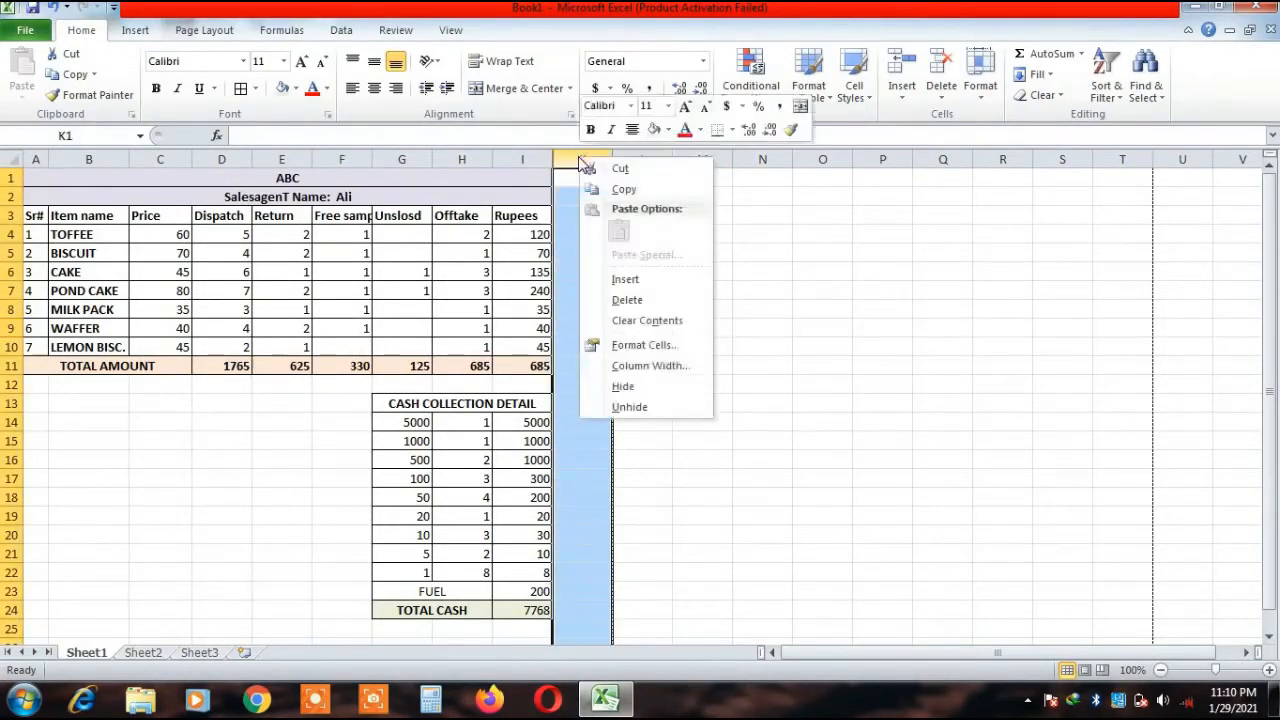
{"action": "left_click", "coordinate": [614, 388]}
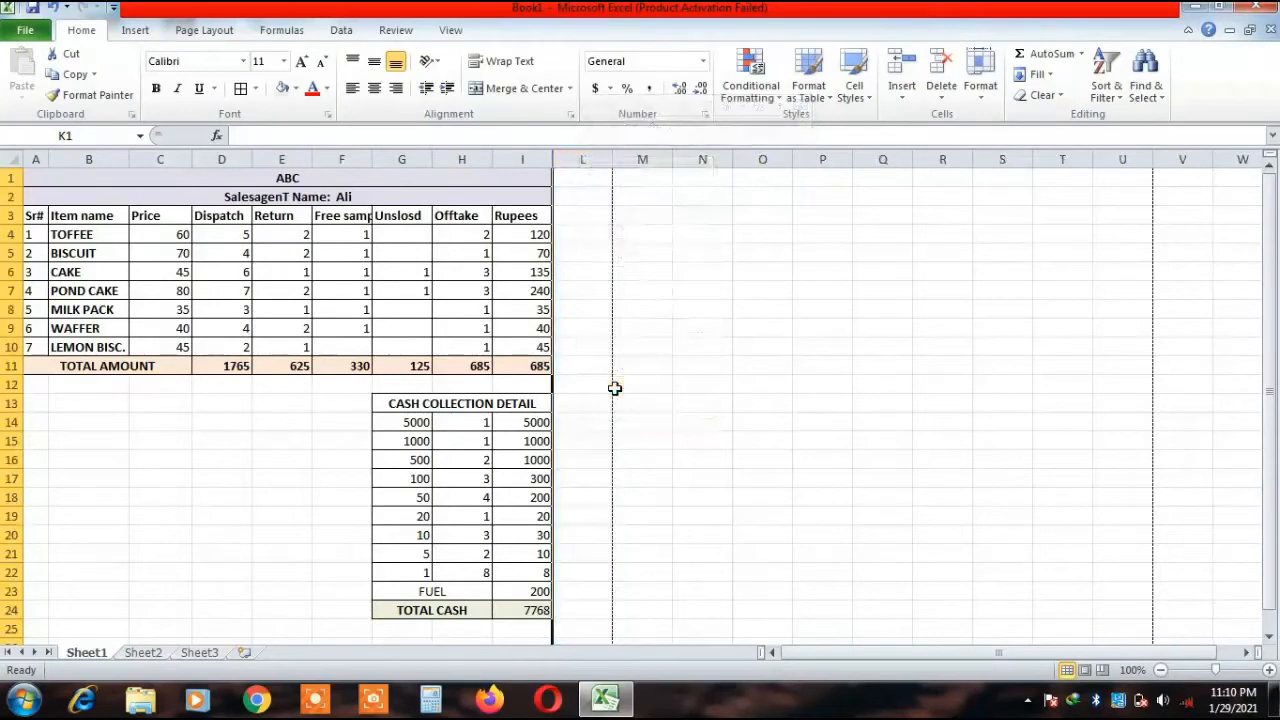
{"action": "left_click", "coordinate": [711, 423]}
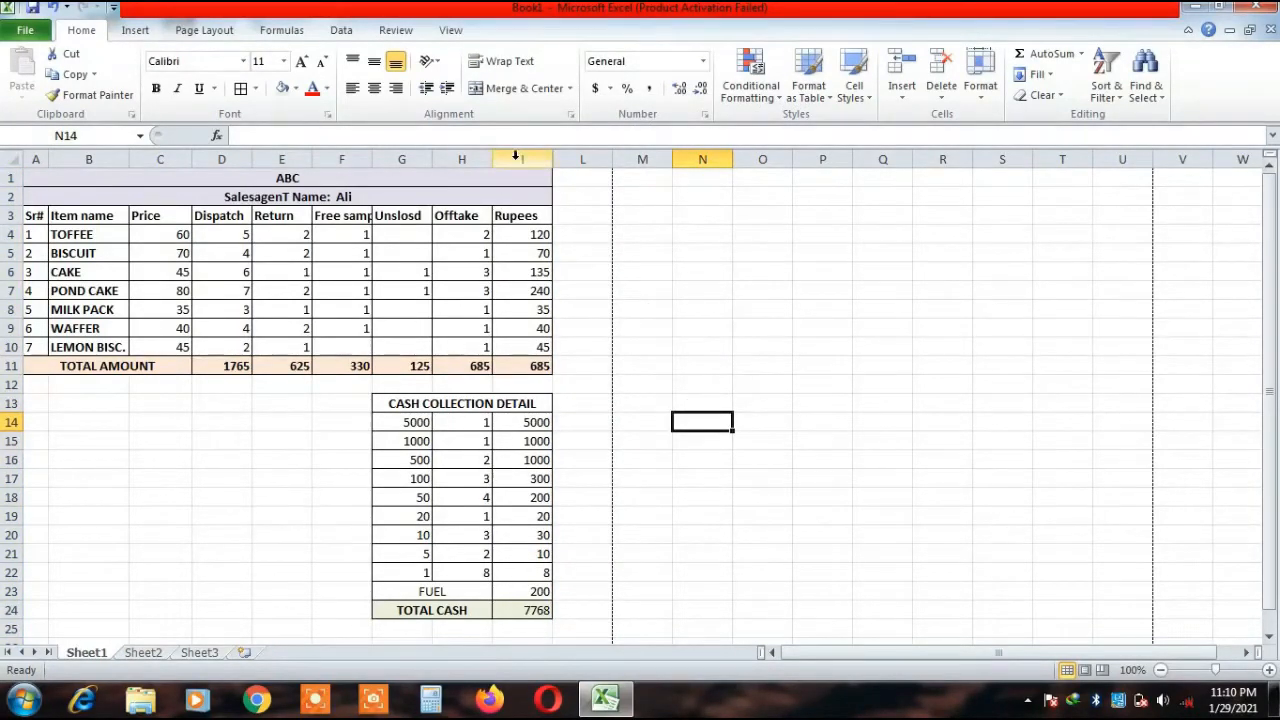
Unhide the hidden columns J and K by selecting the columns from H to M around them.
{"action": "left_click_drag", "start_coordinate": [460, 152], "coordinate": [650, 155]}
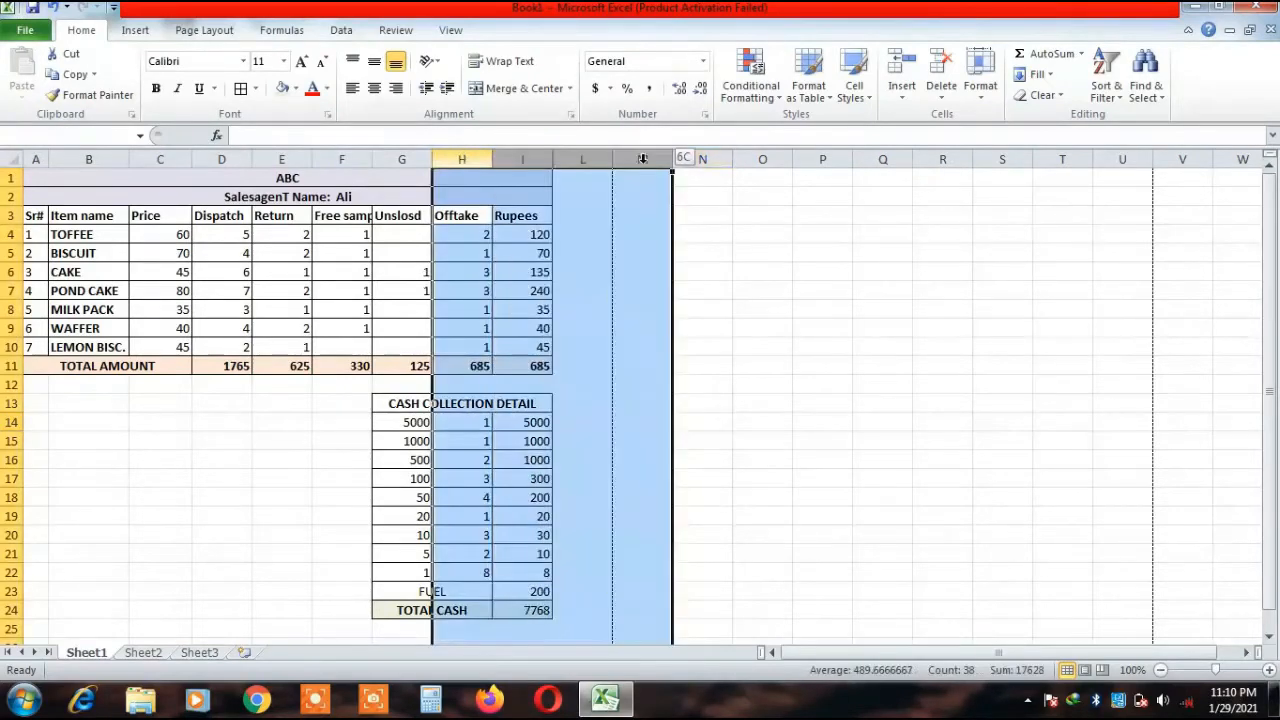
{"action": "right_click", "coordinate": [531, 157]}
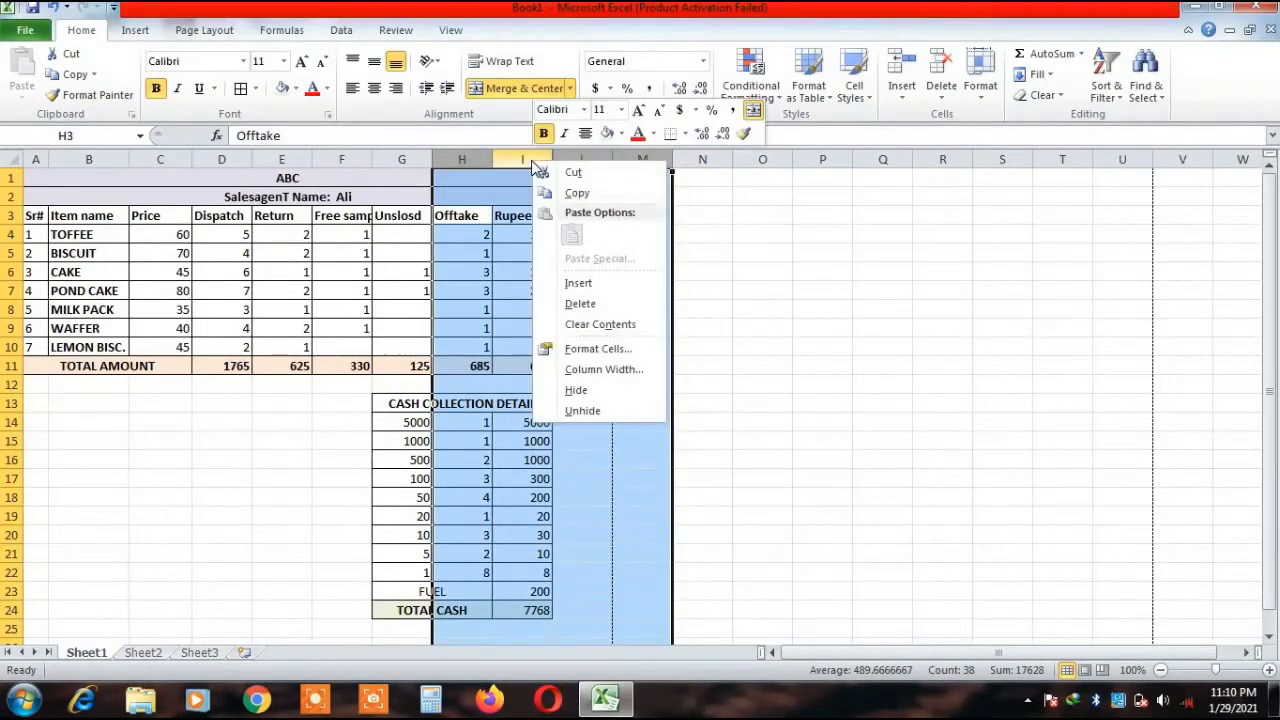
{"action": "left_click", "coordinate": [586, 410]}
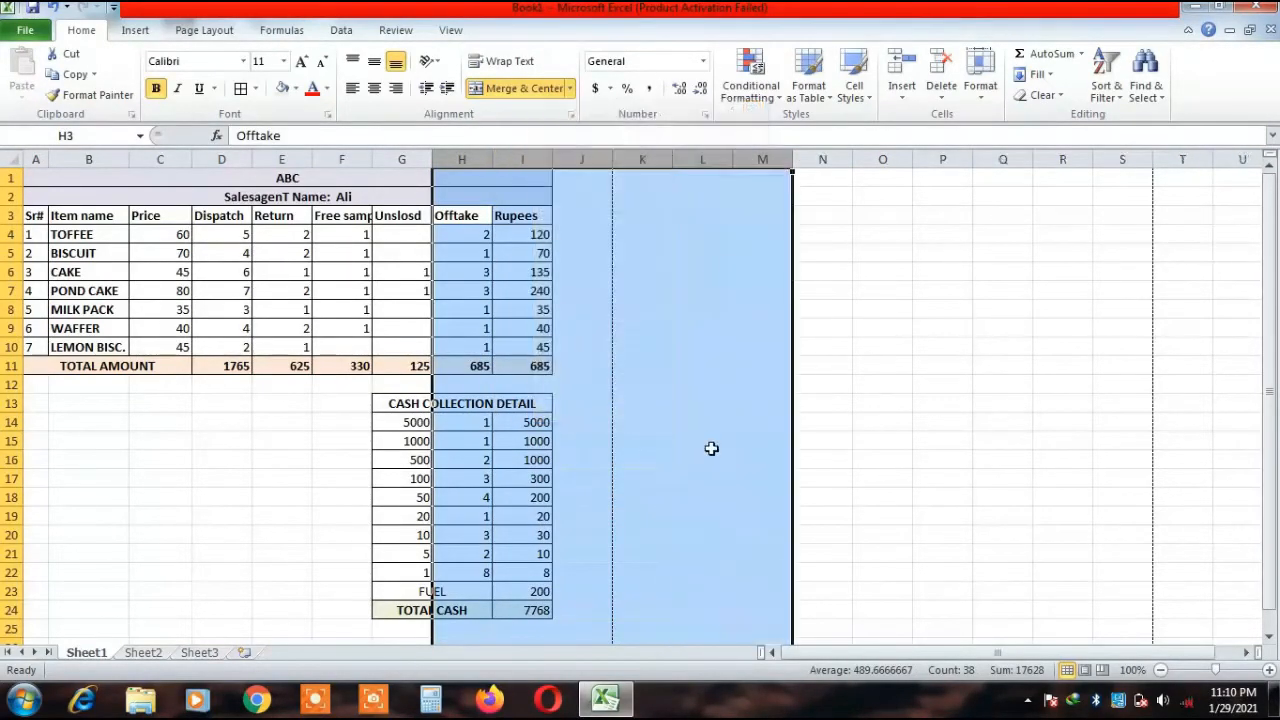
{"action": "left_click", "coordinate": [710, 447]}
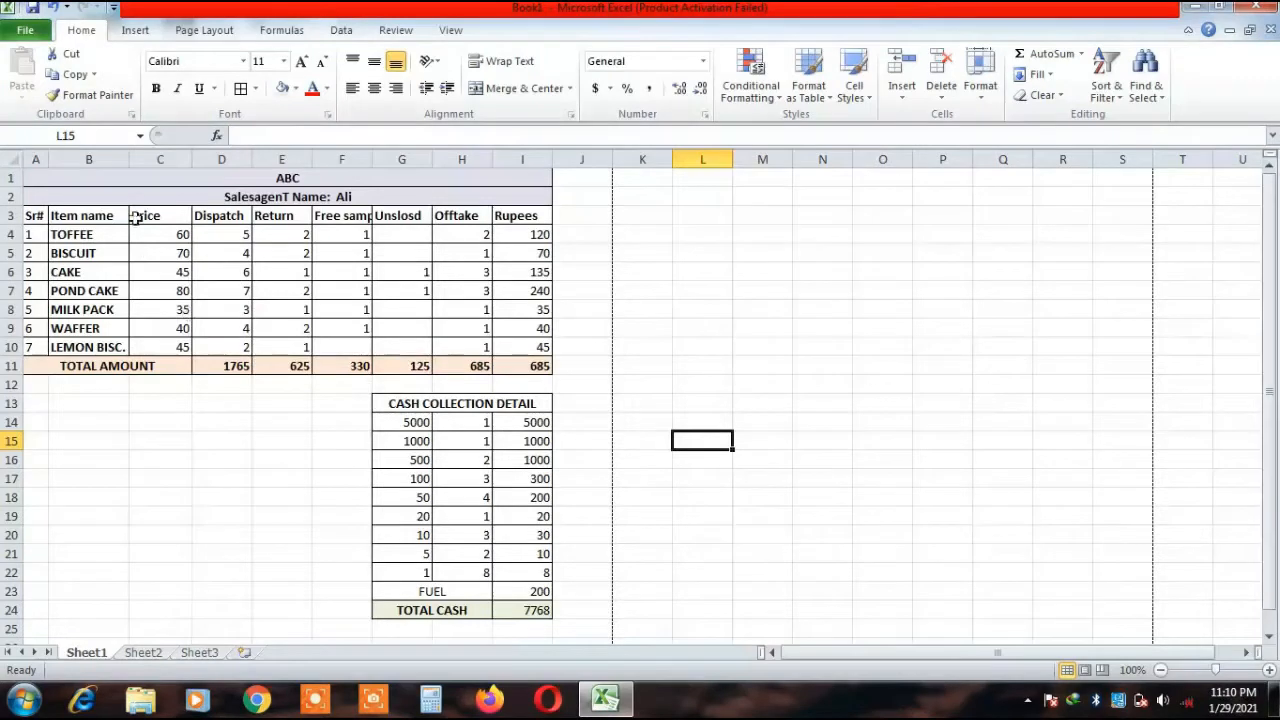
Copy the complete sales agent sheet A1:I24 and paste the copy at K1.
{"action": "left_click_drag", "start_coordinate": [149, 183], "coordinate": [432, 607]}
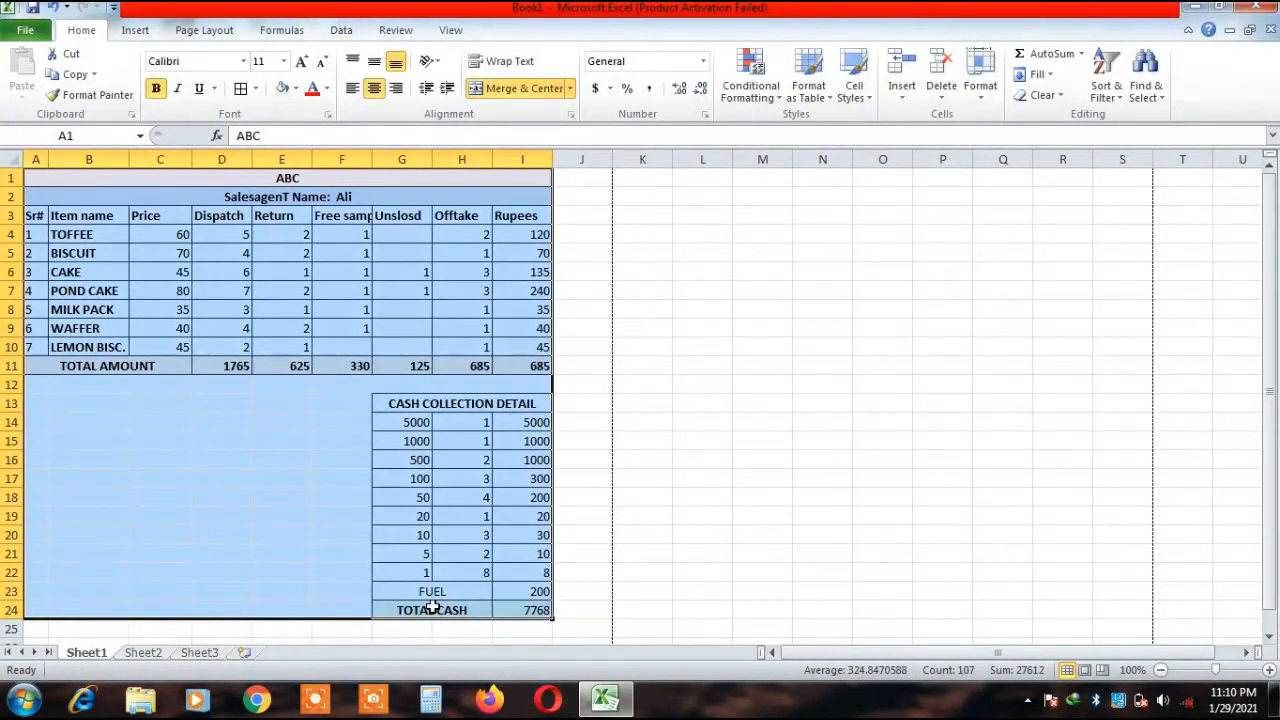
{"action": "key", "text": "ctrl+c"}
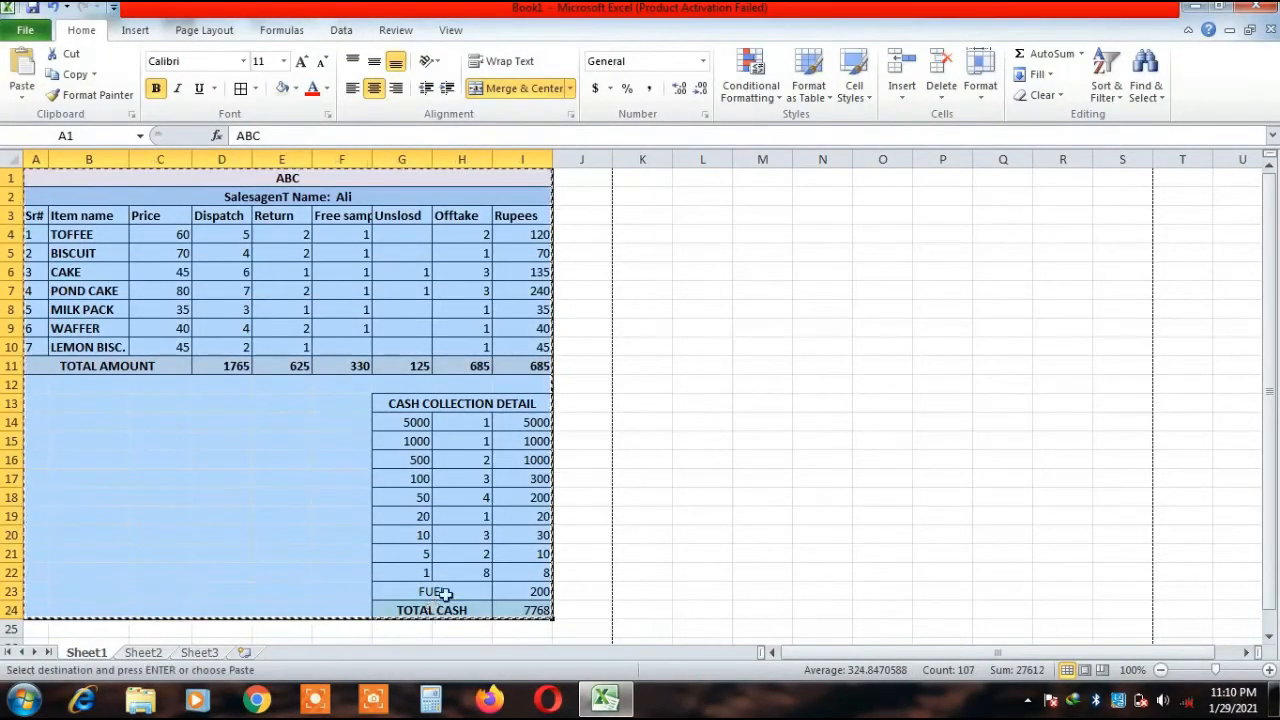
{"action": "left_click", "coordinate": [638, 178]}
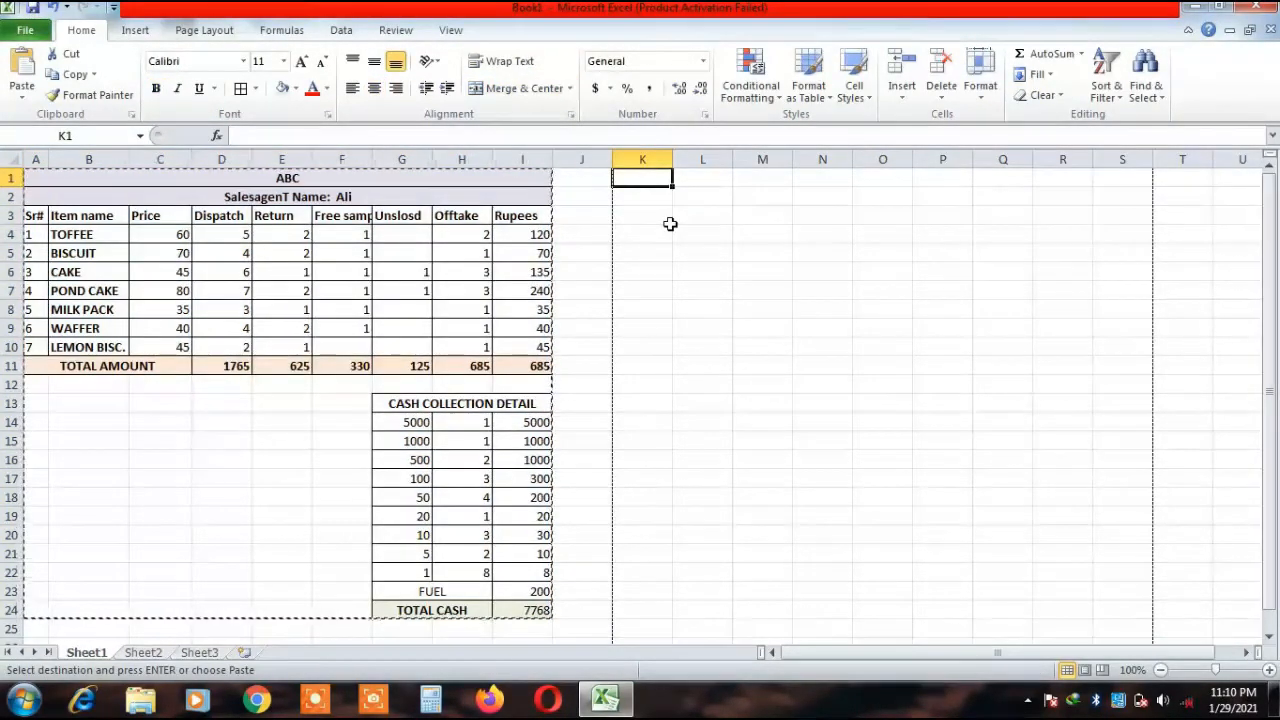
{"action": "key", "text": "ctrl+v"}
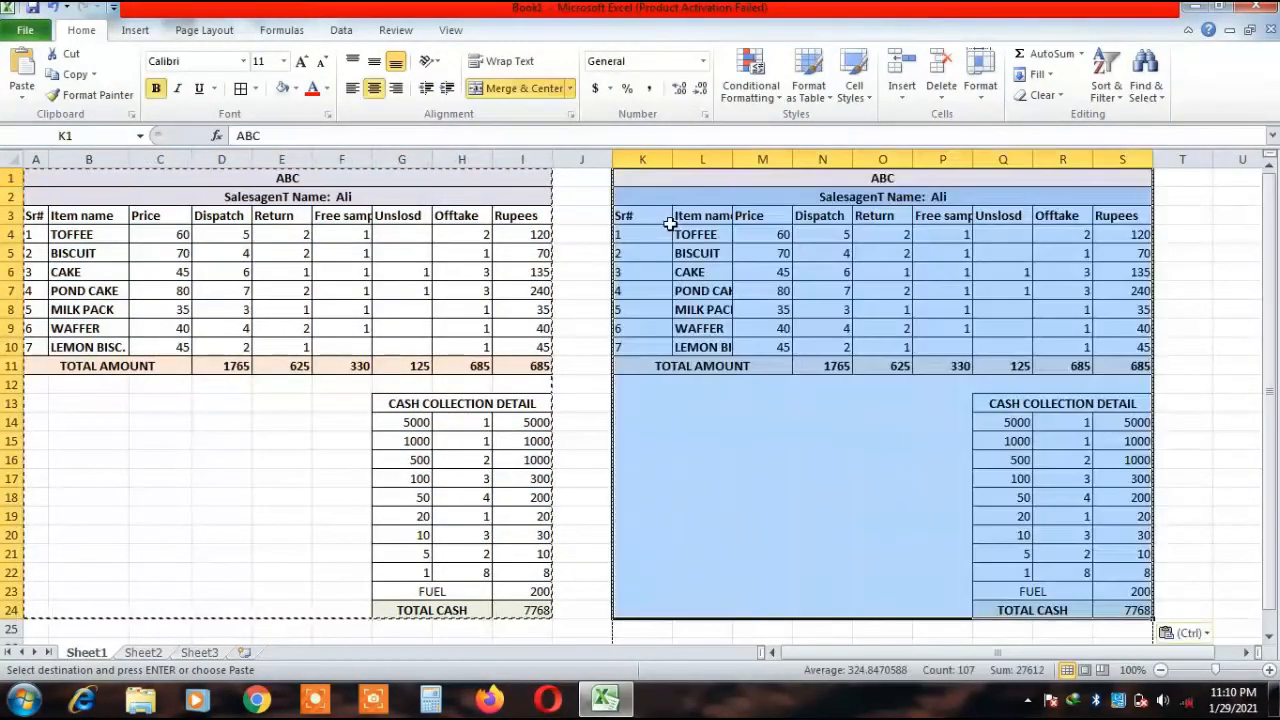
Paste a second copy of the sales agent sheet at T1, directly beside the first copy.
{"action": "left_click", "coordinate": [1254, 652]}
{"action": "left_click", "coordinate": [1254, 652]}
{"action": "left_click", "coordinate": [1254, 652]}
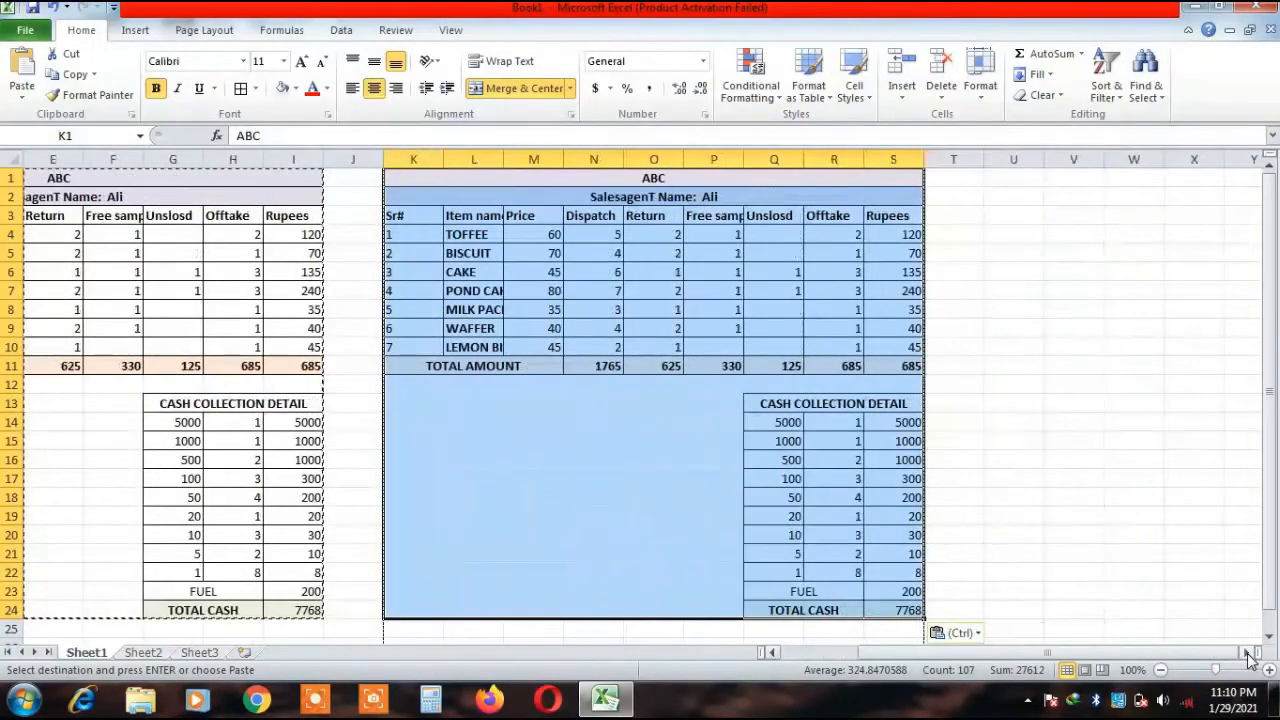
{"action": "left_click", "coordinate": [958, 182]}
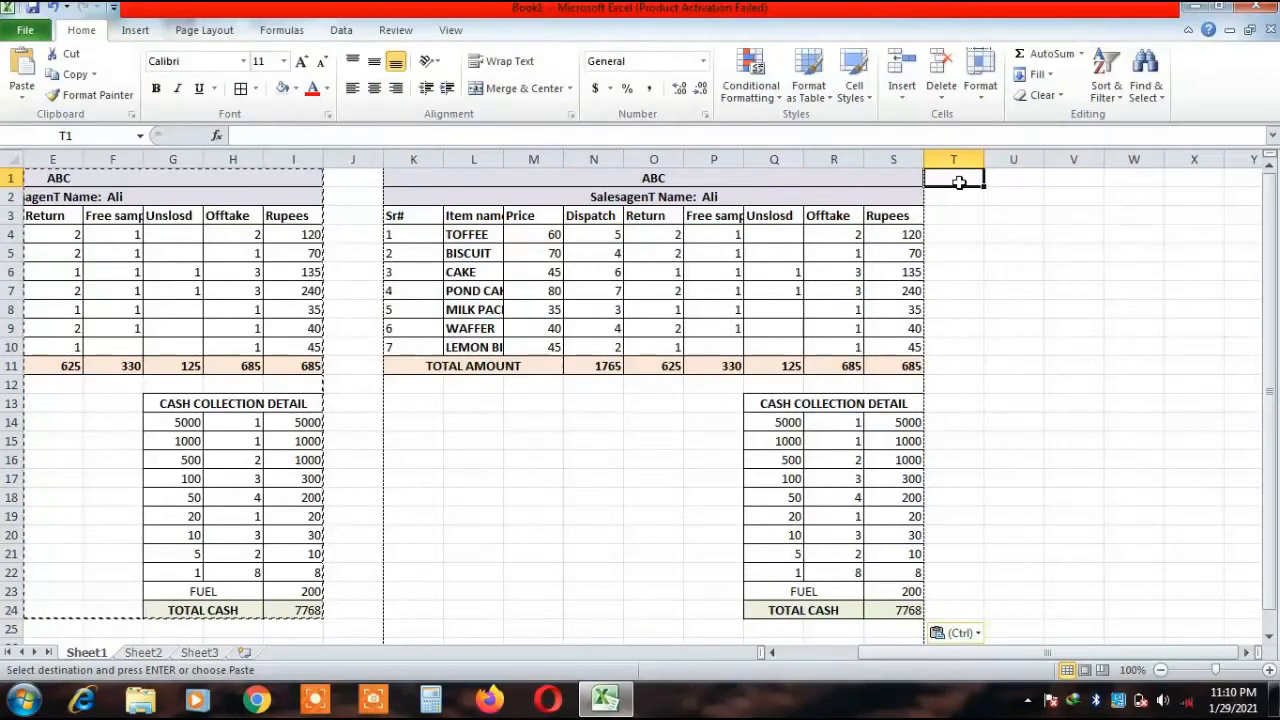
{"action": "key", "text": "ctrl+v"}
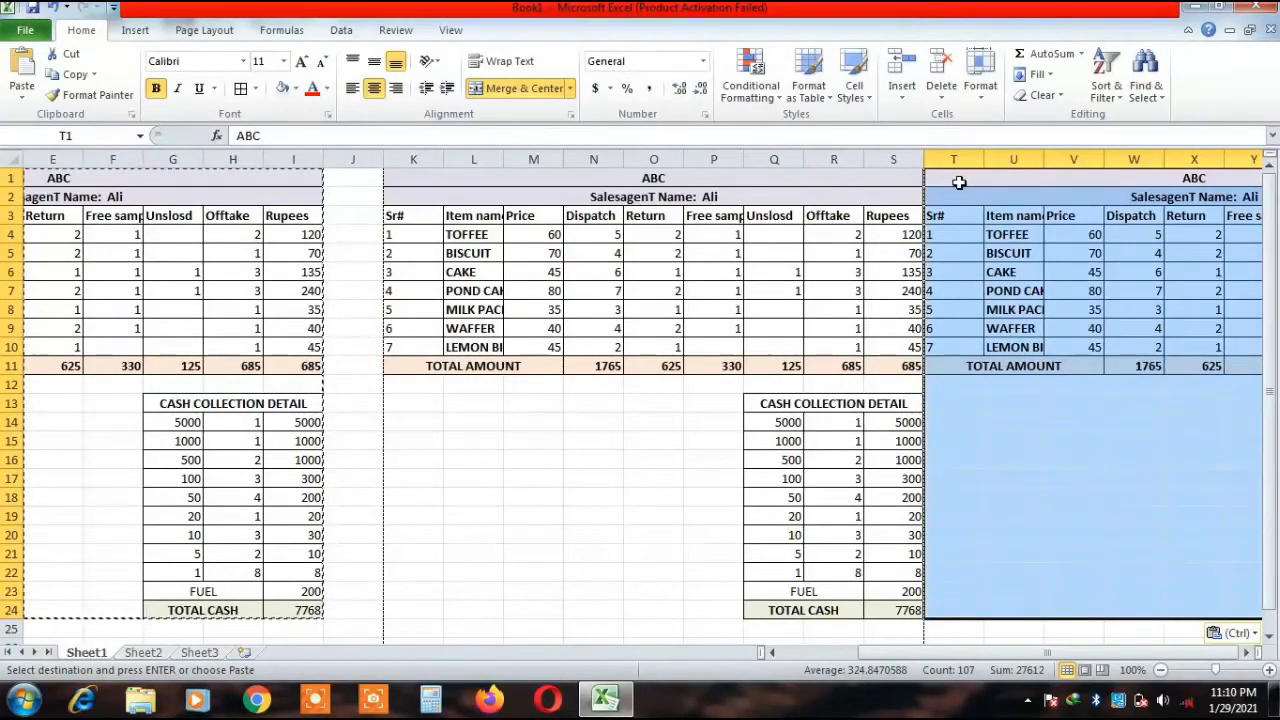
Paste a third copy of the sales agent sheet at AC1.
{"action": "left_click", "coordinate": [1252, 652]}
{"action": "left_click", "coordinate": [1252, 652]}
{"action": "left_click", "coordinate": [1252, 652]}
{"action": "left_click", "coordinate": [1252, 652]}
{"action": "left_click", "coordinate": [1252, 652]}
{"action": "left_click", "coordinate": [1252, 652]}
{"action": "left_click", "coordinate": [1252, 652]}
{"action": "left_click", "coordinate": [1252, 652]}
{"action": "left_click", "coordinate": [1252, 652]}
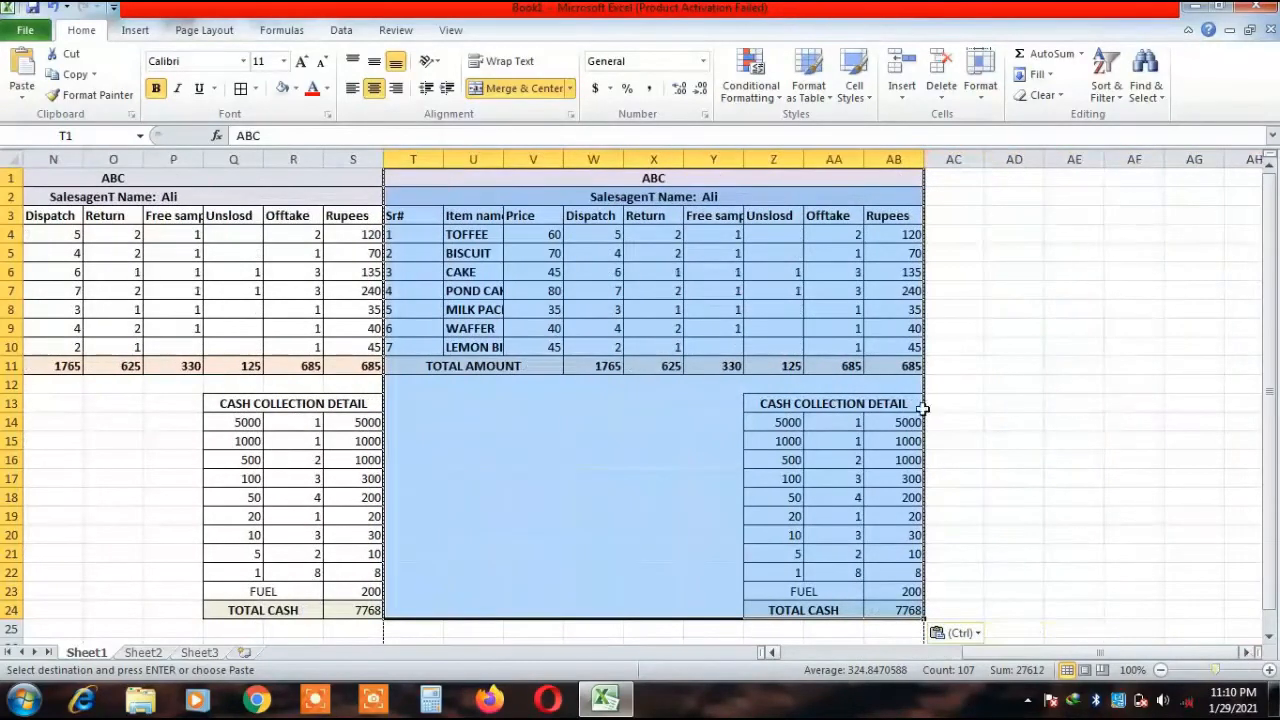
{"action": "left_click", "coordinate": [934, 179]}
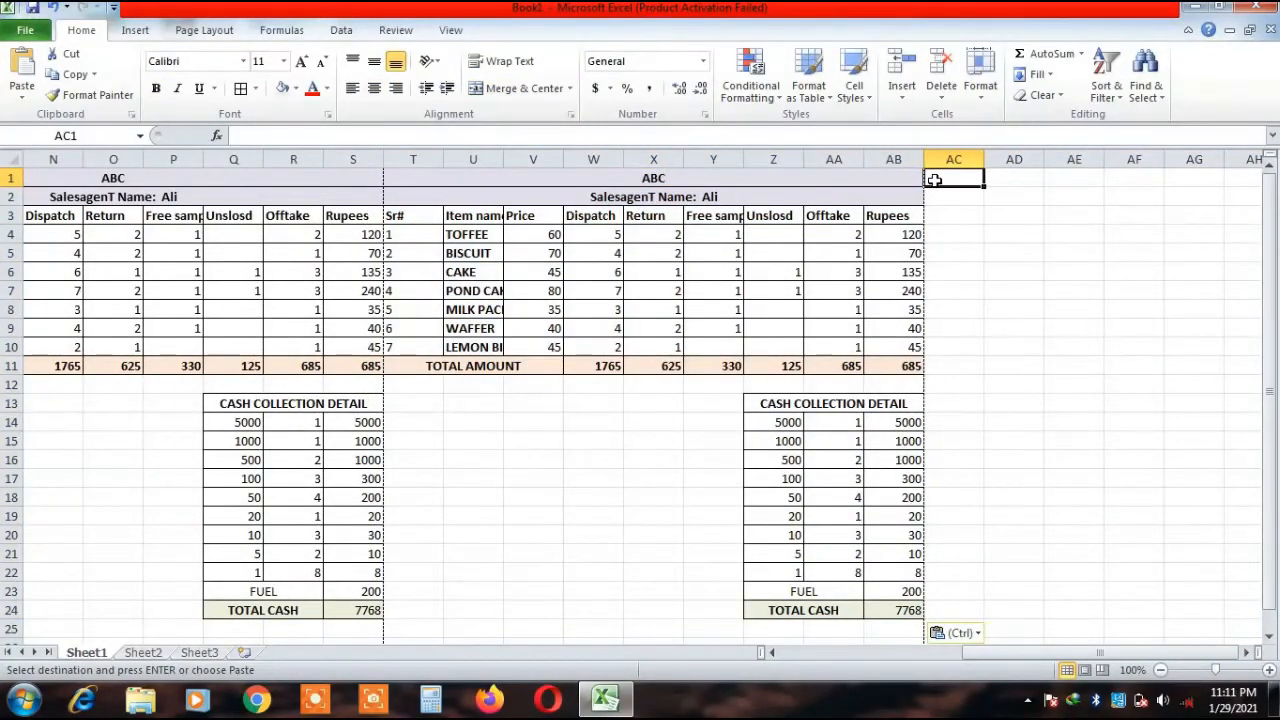
{"action": "key", "text": "ctrl+v"}
Paste a fourth copy of the sales agent sheet at AL1.
{"action": "left_click", "coordinate": [1246, 652]}
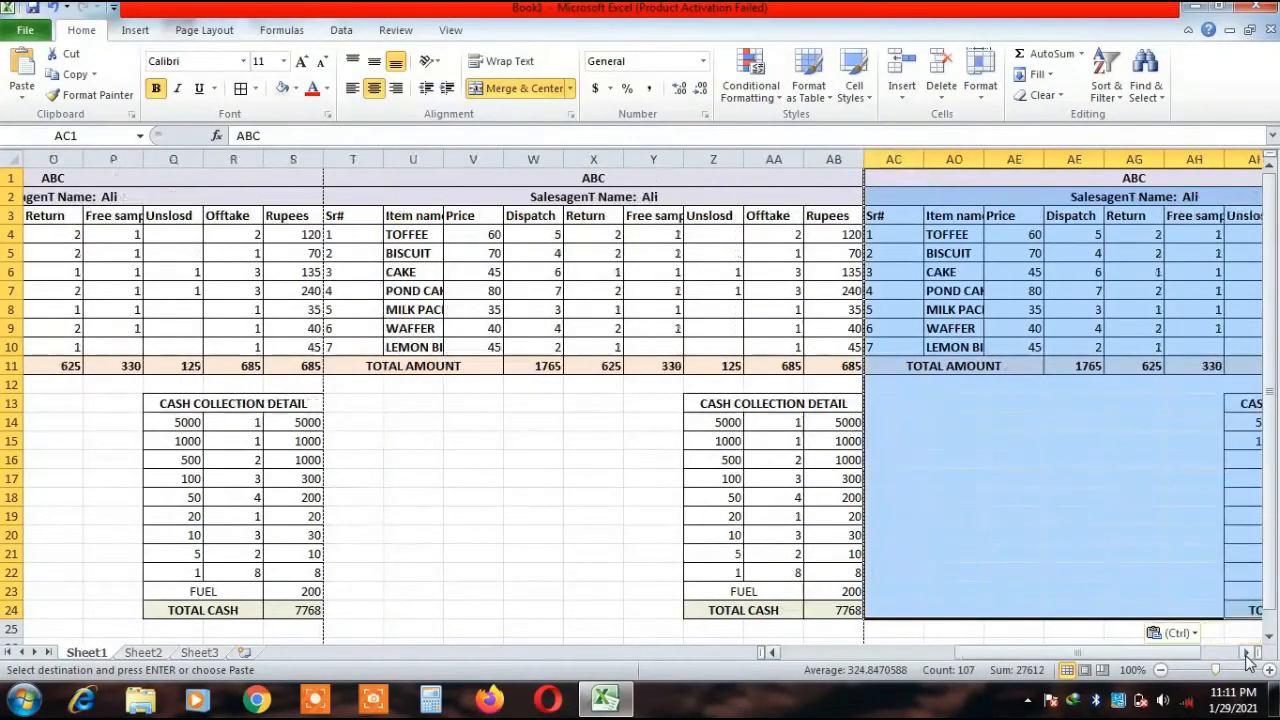
{"action": "left_click", "coordinate": [1246, 654]}
{"action": "left_click", "coordinate": [1246, 654]}
{"action": "left_click", "coordinate": [1246, 654]}
{"action": "left_click", "coordinate": [1246, 654]}
{"action": "left_click", "coordinate": [1246, 654]}
{"action": "left_click", "coordinate": [1246, 654]}
{"action": "left_click", "coordinate": [1246, 654]}
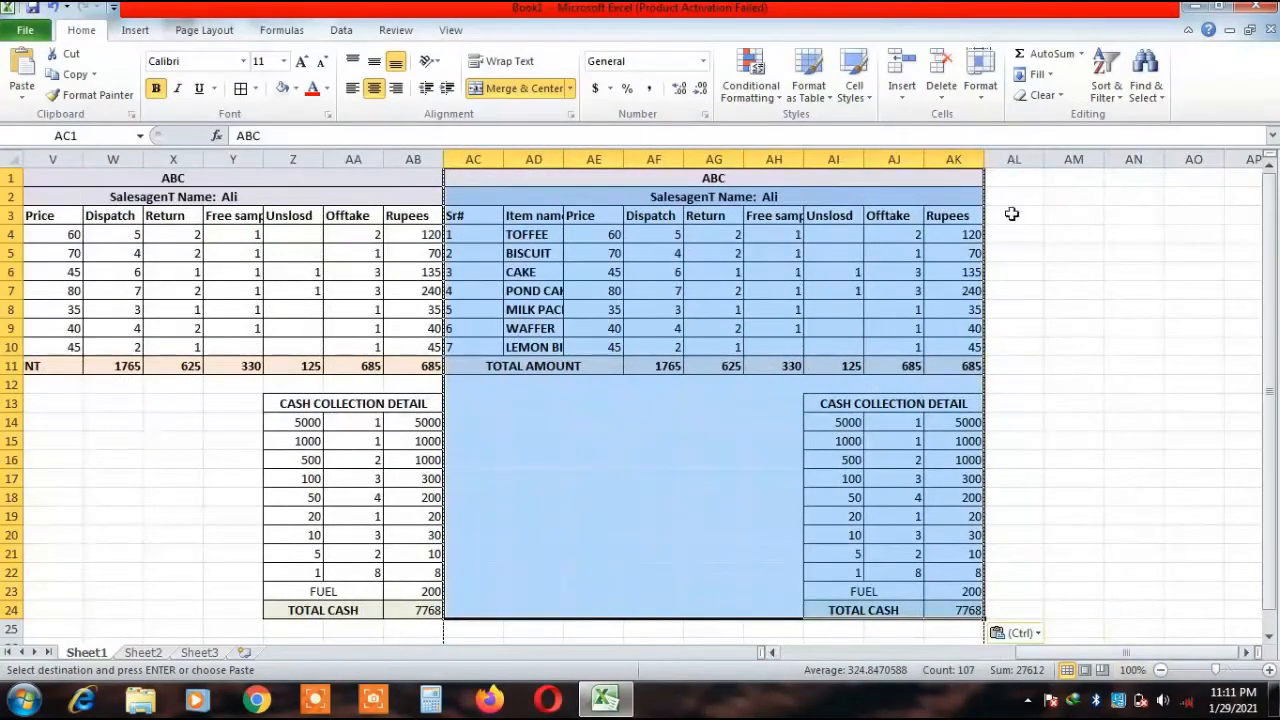
{"action": "left_click", "coordinate": [1004, 178]}
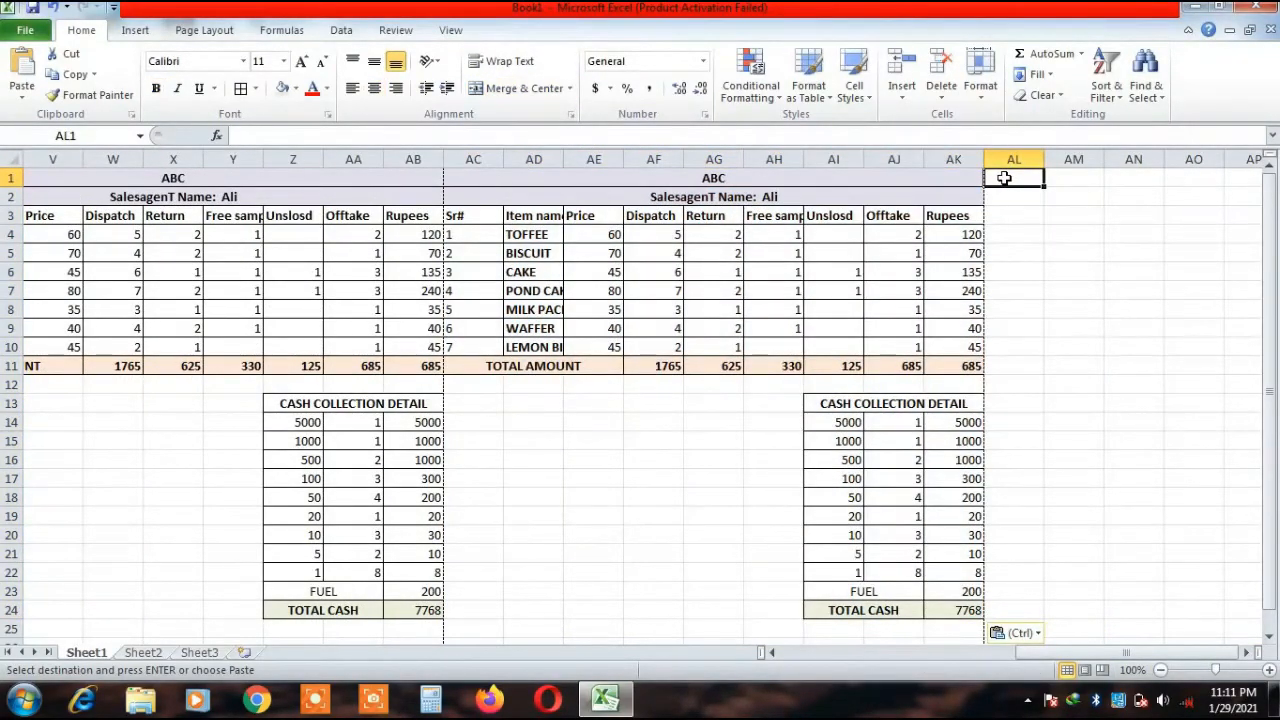
{"action": "key", "text": "ctrl+v"}
Start saving the workbook and choose the Desktop as the save location.
{"action": "left_click_drag", "start_coordinate": [1196, 654], "coordinate": [899, 651]}
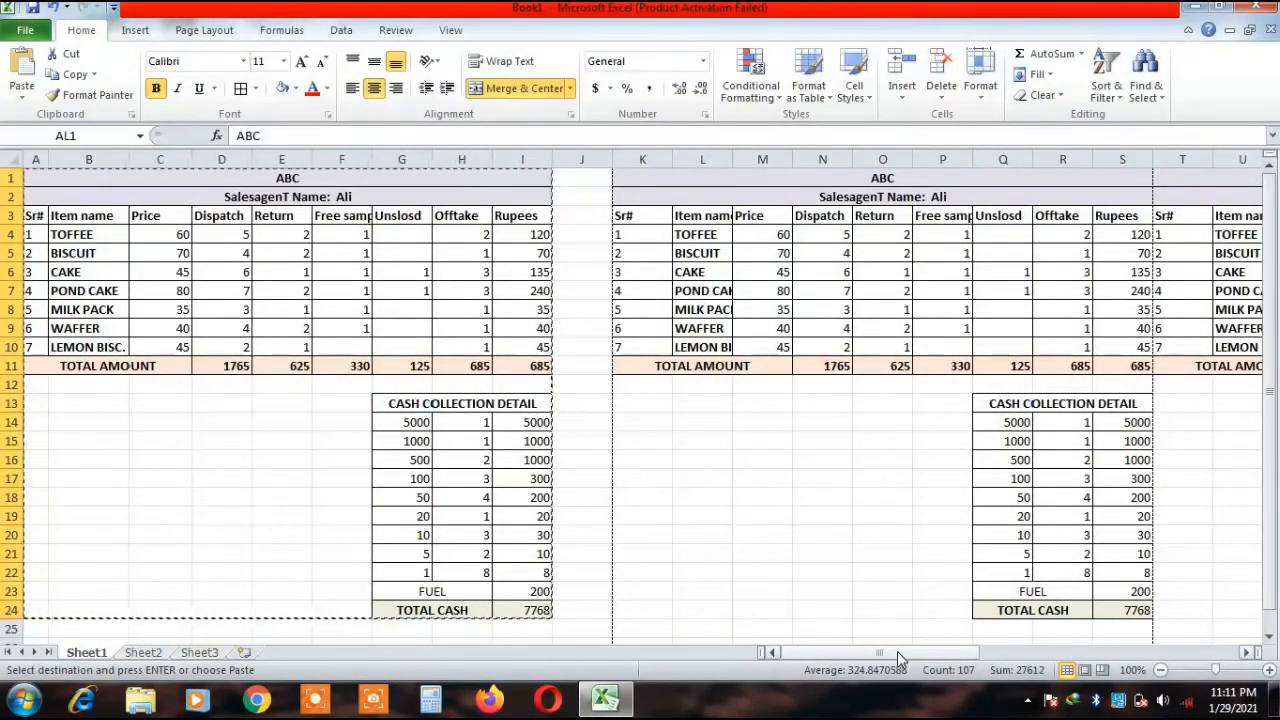
{"action": "key", "text": "ctrl+s"}
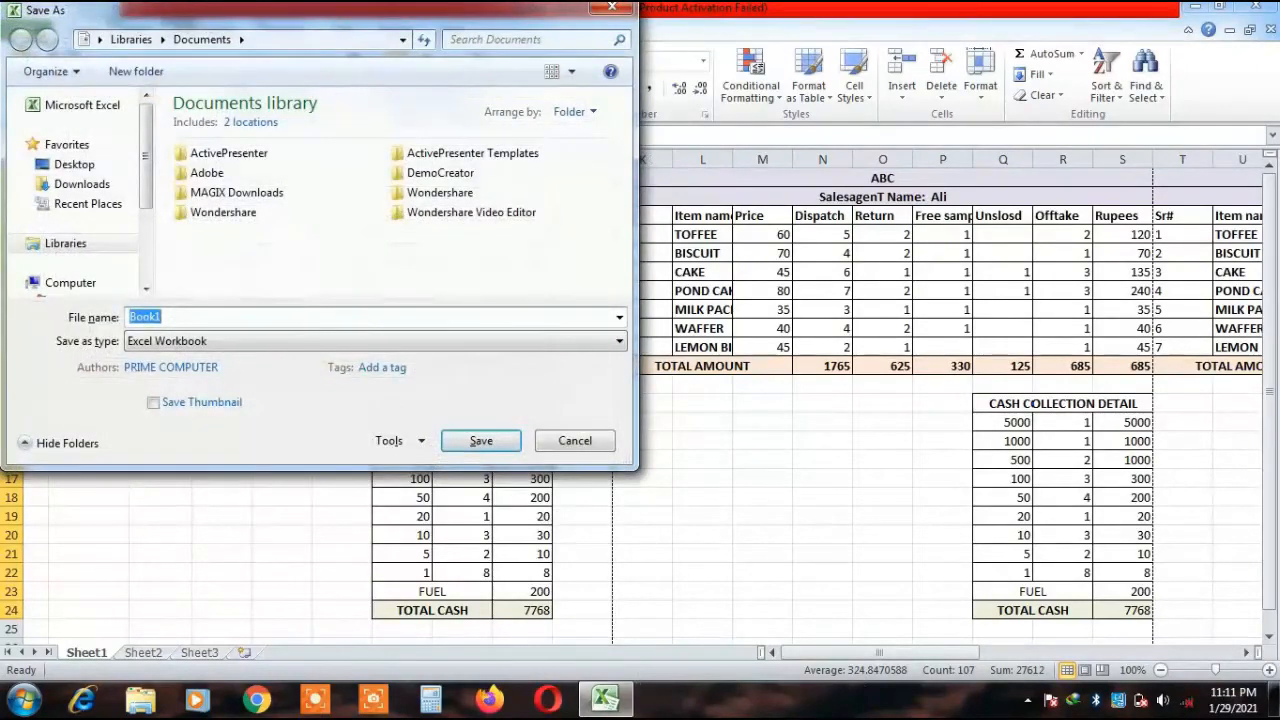
{"action": "left_click", "coordinate": [74, 164]}
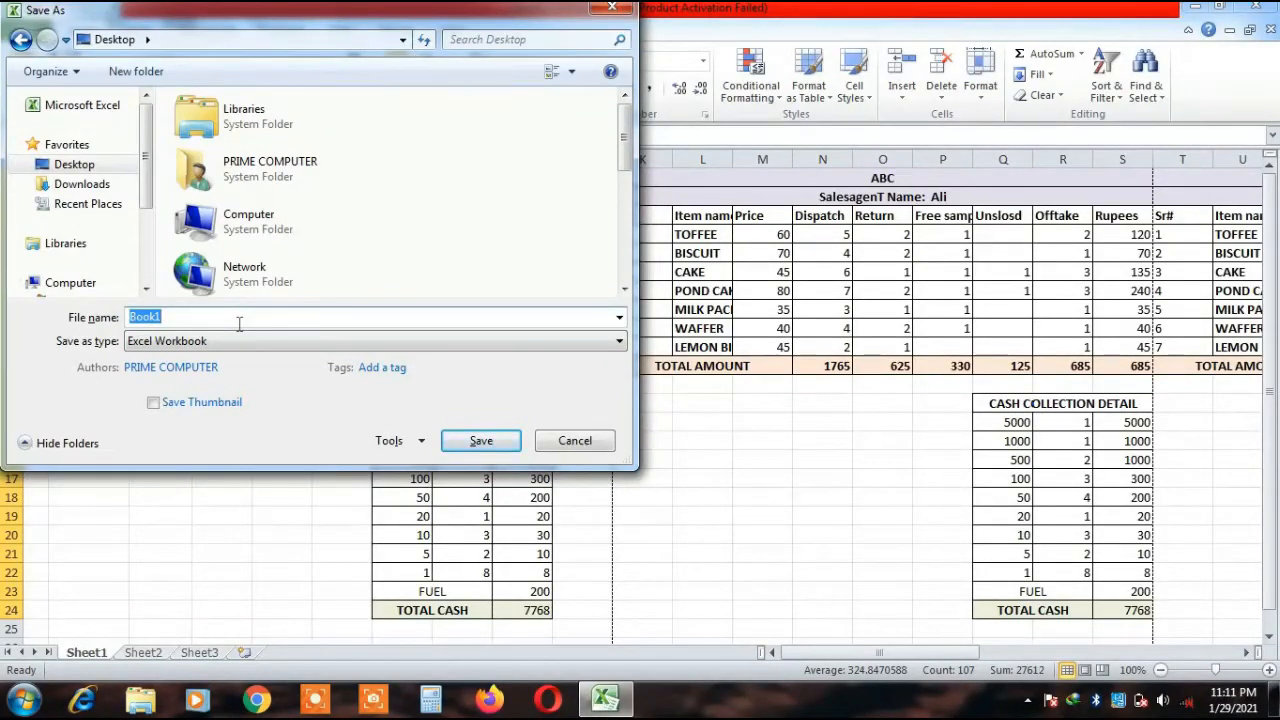
Save the workbook to the Desktop as an Excel Workbook named SALES DETAIL.
{"action": "type", "text": "SALES DETAIL"}
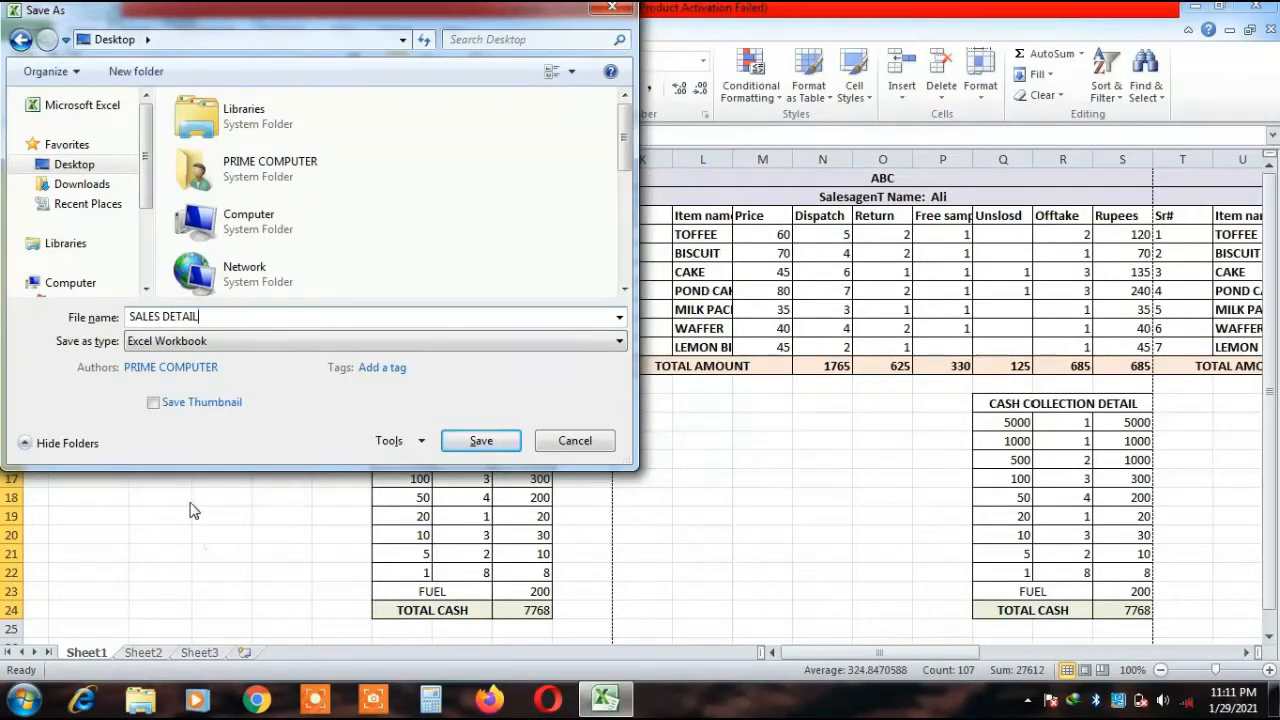
{"action": "left_click", "coordinate": [481, 442]}
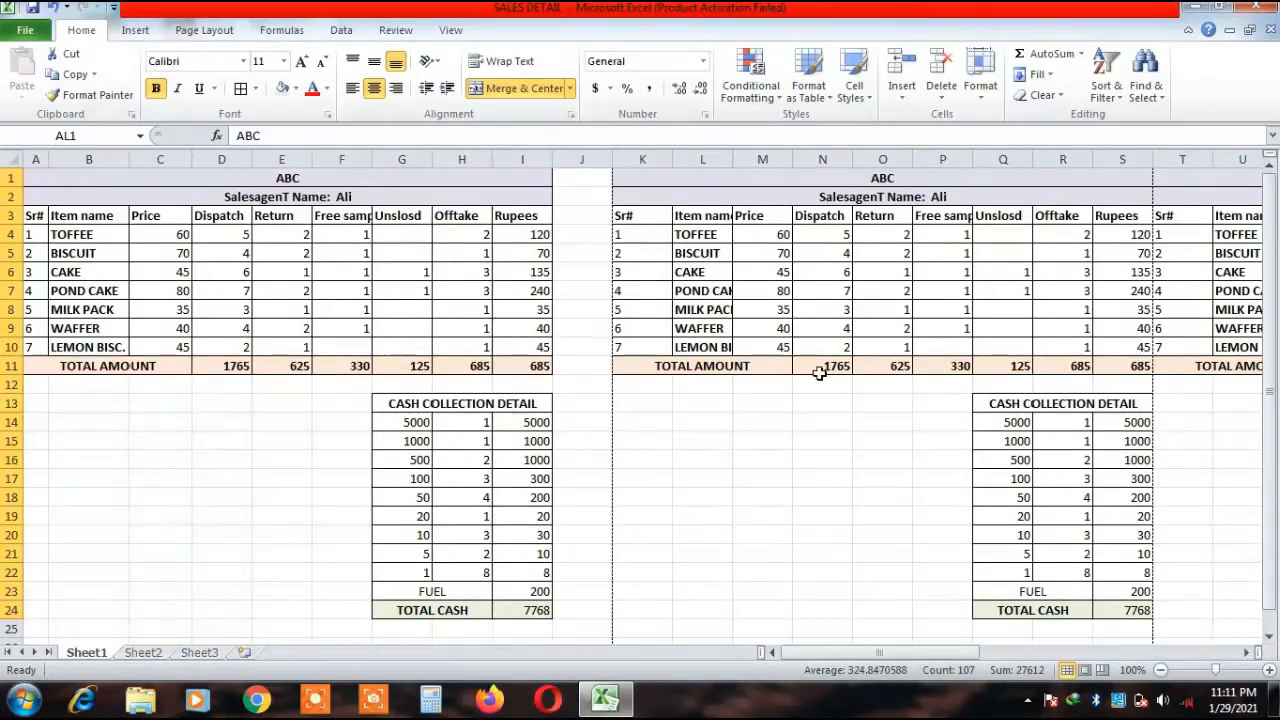
Replace the sales agent's name in the second table's heading, cell K2, with the second agent's name.
{"action": "double_click", "coordinate": [955, 203]}
{"action": "key", "text": "BackSpace"}
{"action": "left_click", "coordinate": [958, 214]}
{"action": "key", "text": "BackSpace"}
{"action": "type", "text": "sa"}
{"action": "left_click", "coordinate": [995, 288]}
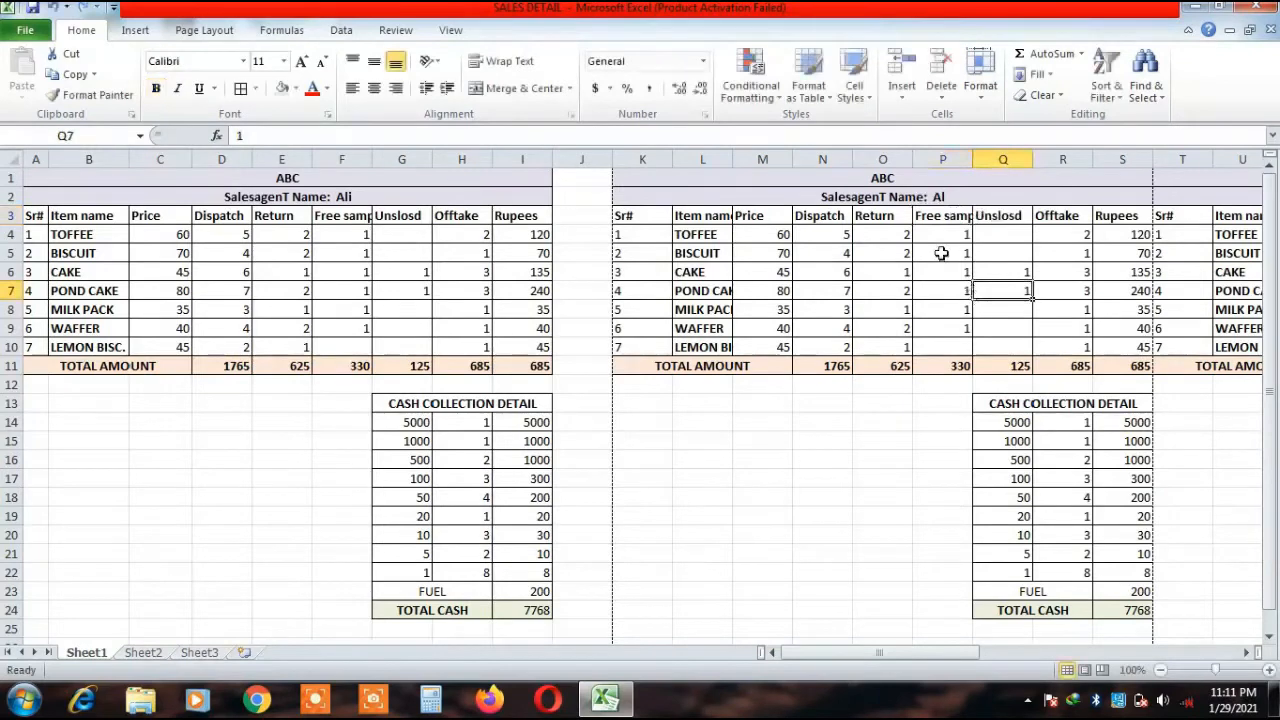
{"action": "double_click", "coordinate": [960, 200]}
{"action": "key", "text": "BackSpace"}
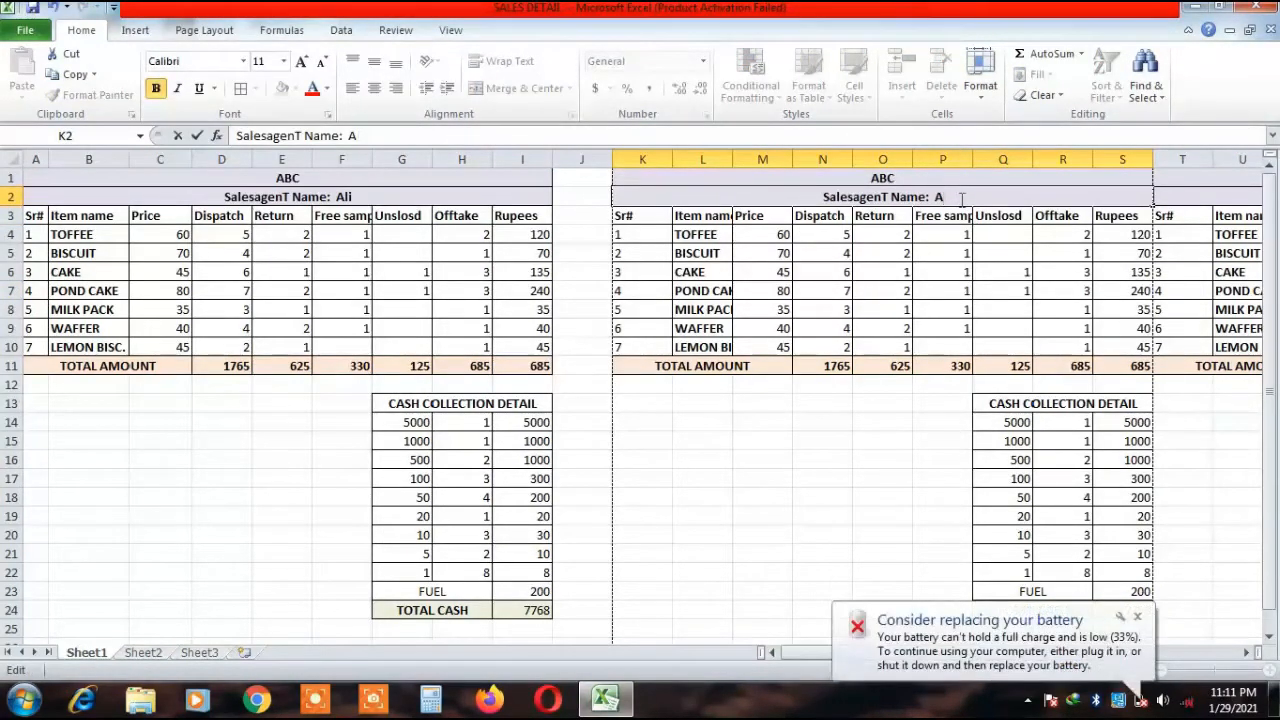
{"action": "type", "text": "RS"}
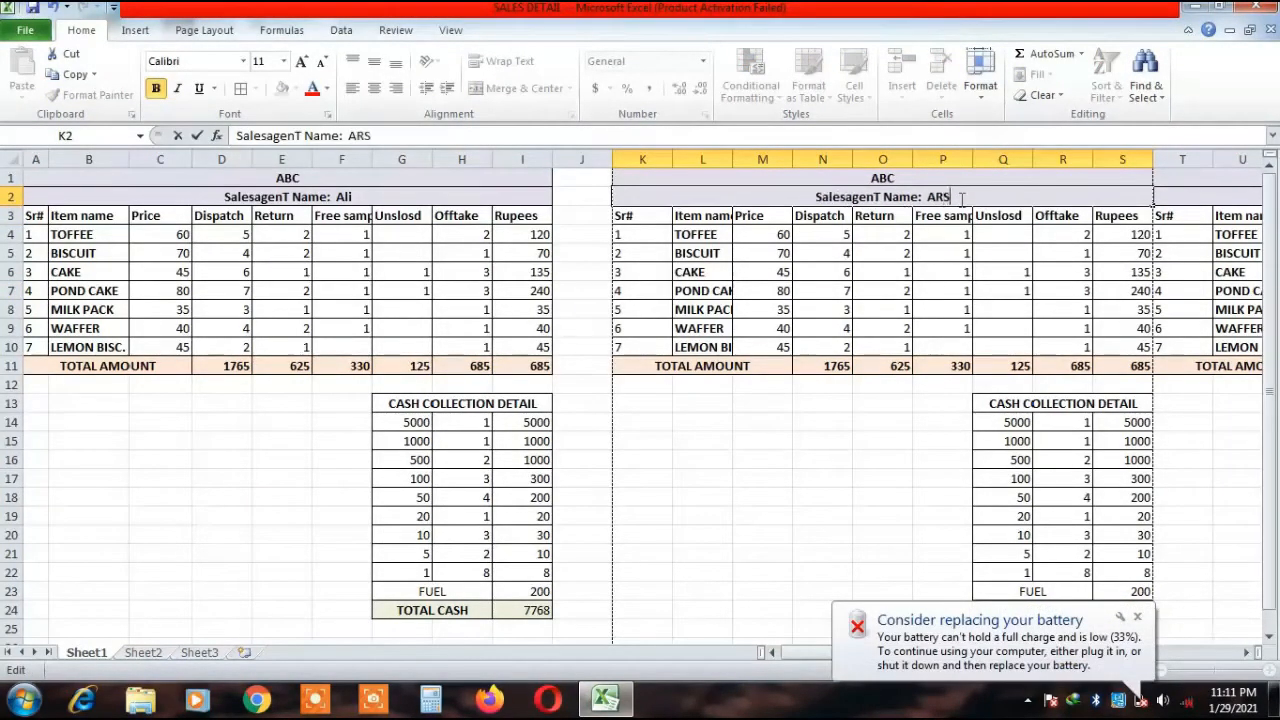
{"action": "type", "text": "HAD"}
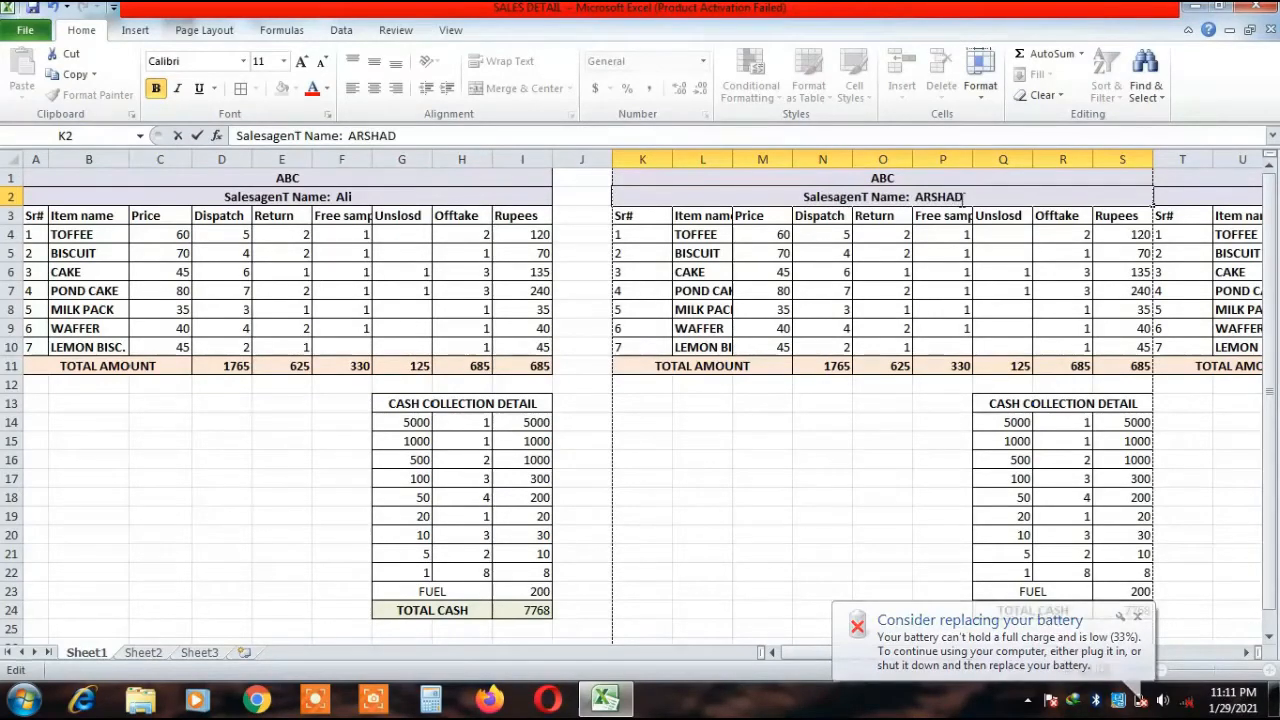
{"action": "left_click", "coordinate": [1247, 652]}
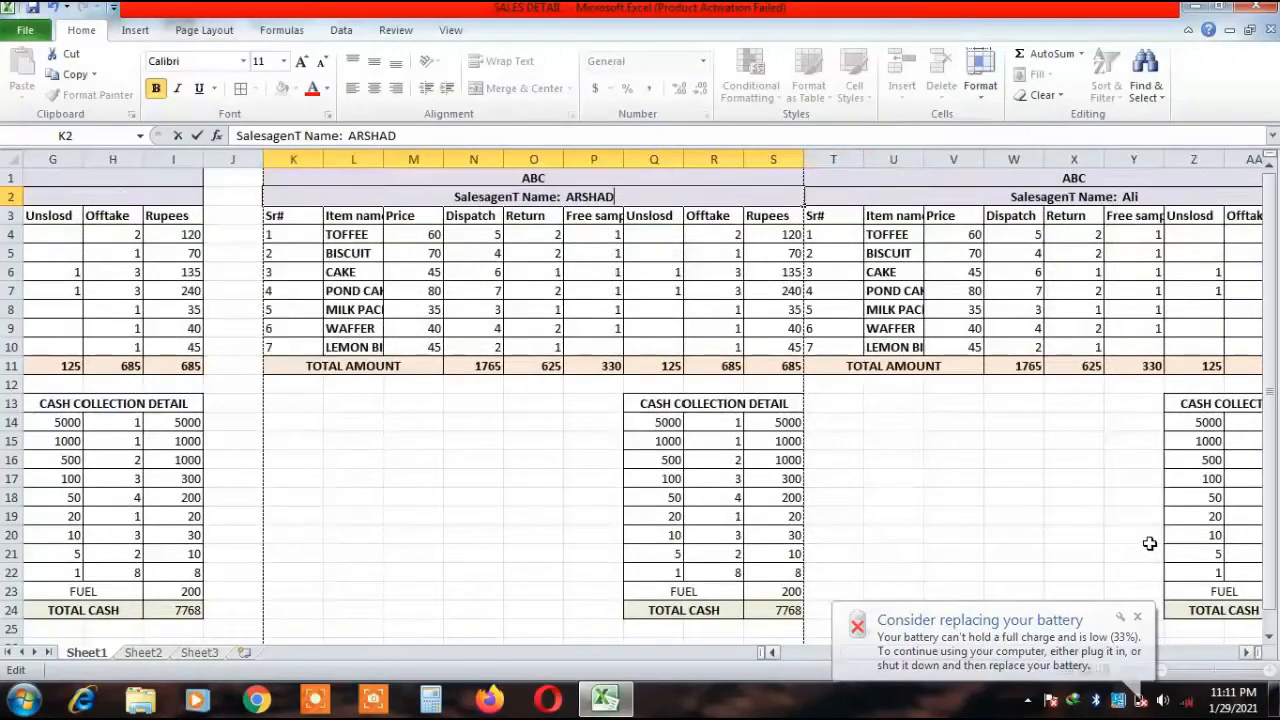
{"action": "left_click", "coordinate": [1145, 540]}
Replace the sales agent's name in the third table's heading, cell T2, with the third agent's name.
{"action": "double_click", "coordinate": [1151, 196]}
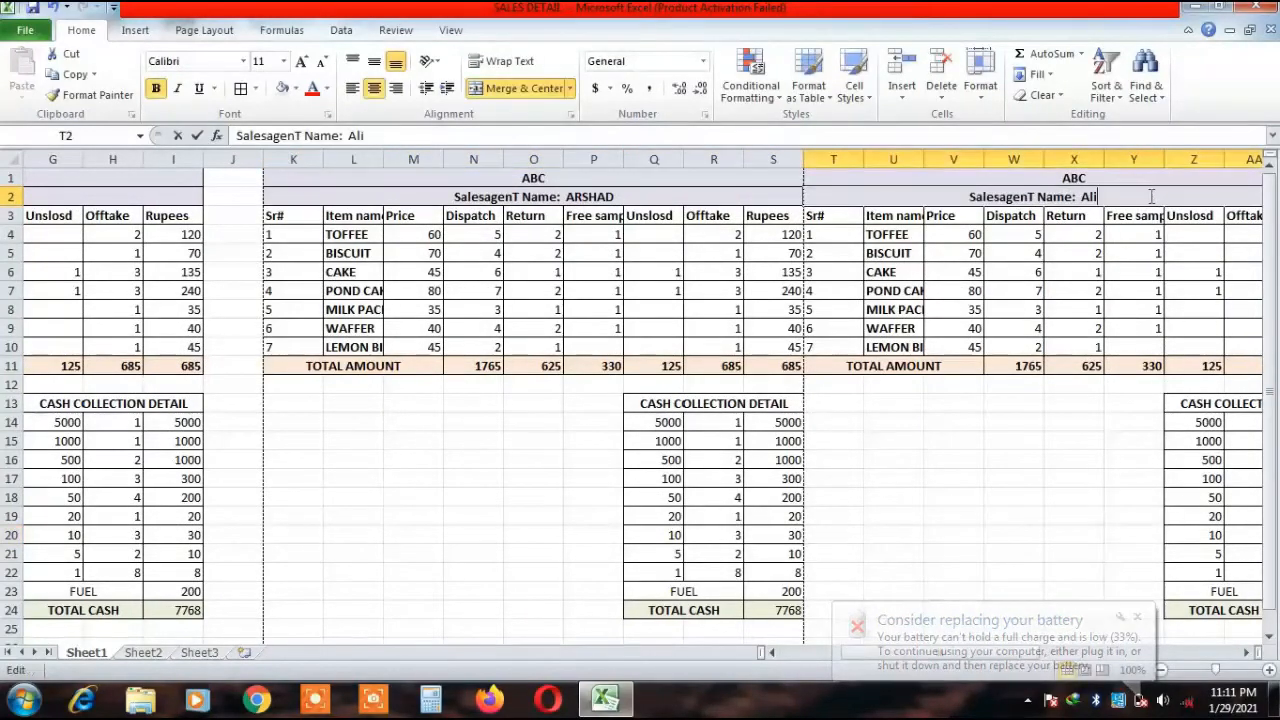
{"action": "key", "text": "BackSpace"}
{"action": "key", "text": "BackSpace"}
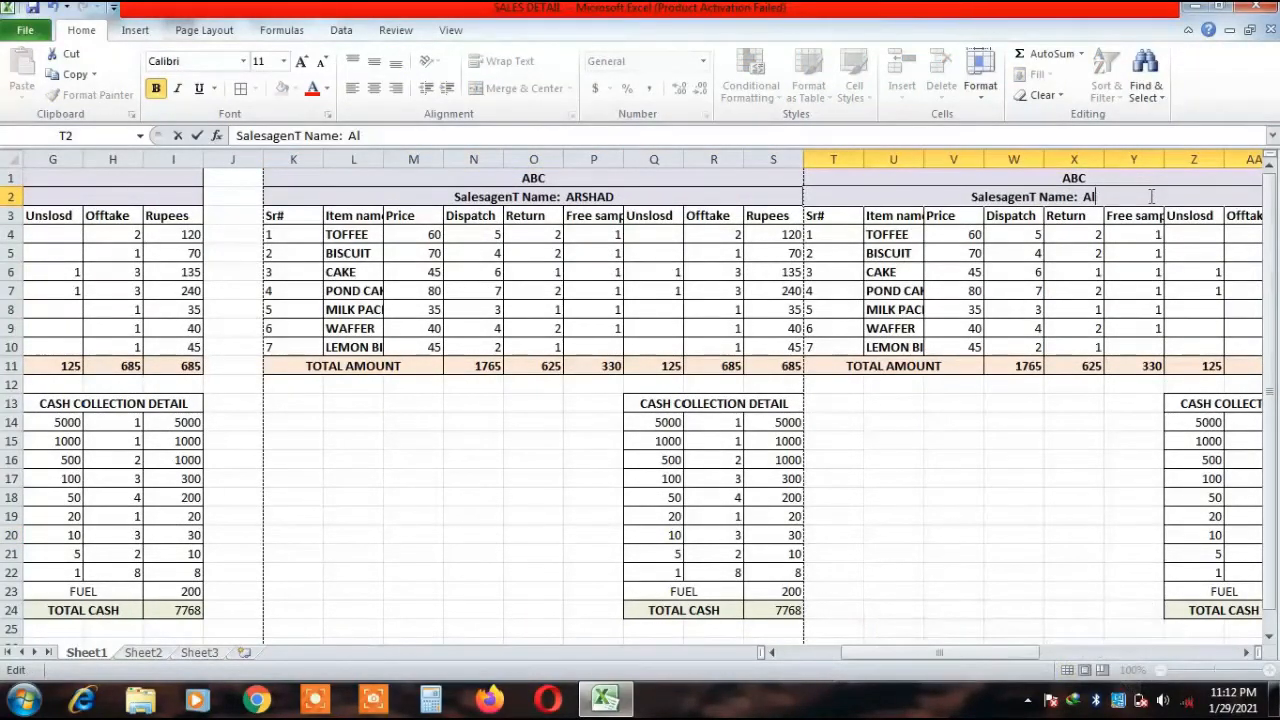
{"action": "key", "text": "BackSpace"}
{"action": "type", "text": "US"}
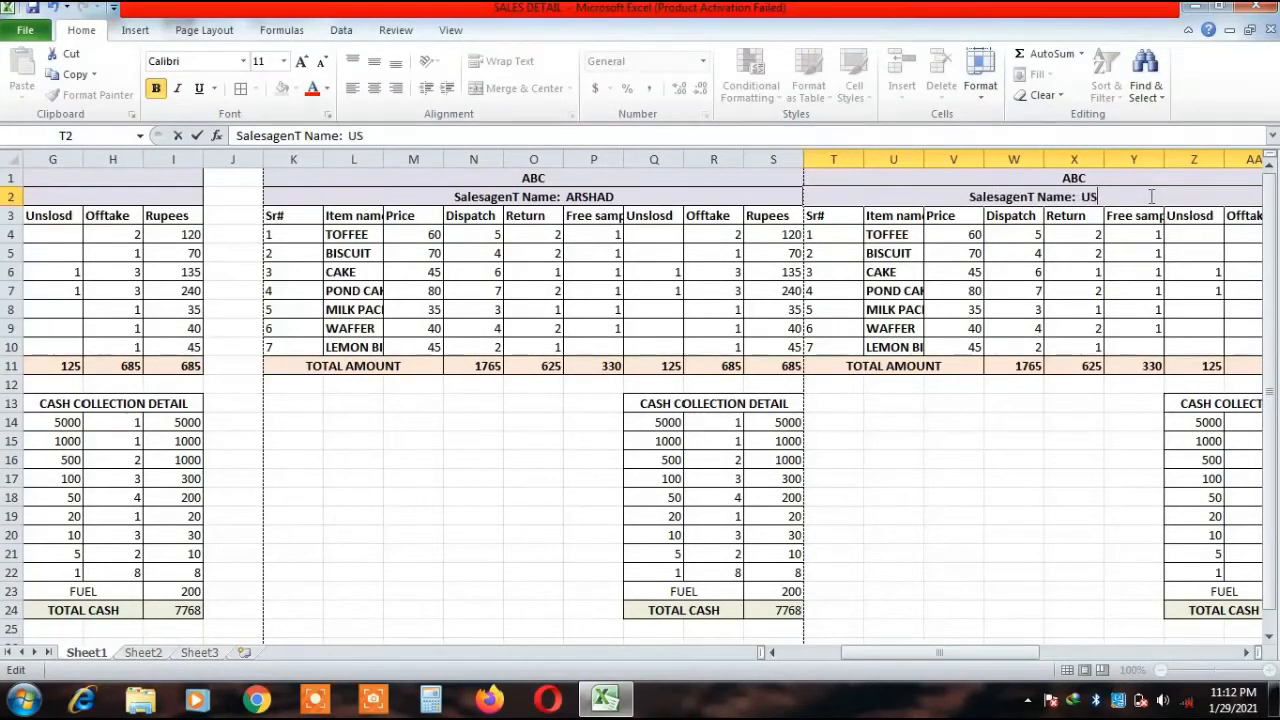
{"action": "type", "text": "MAN"}
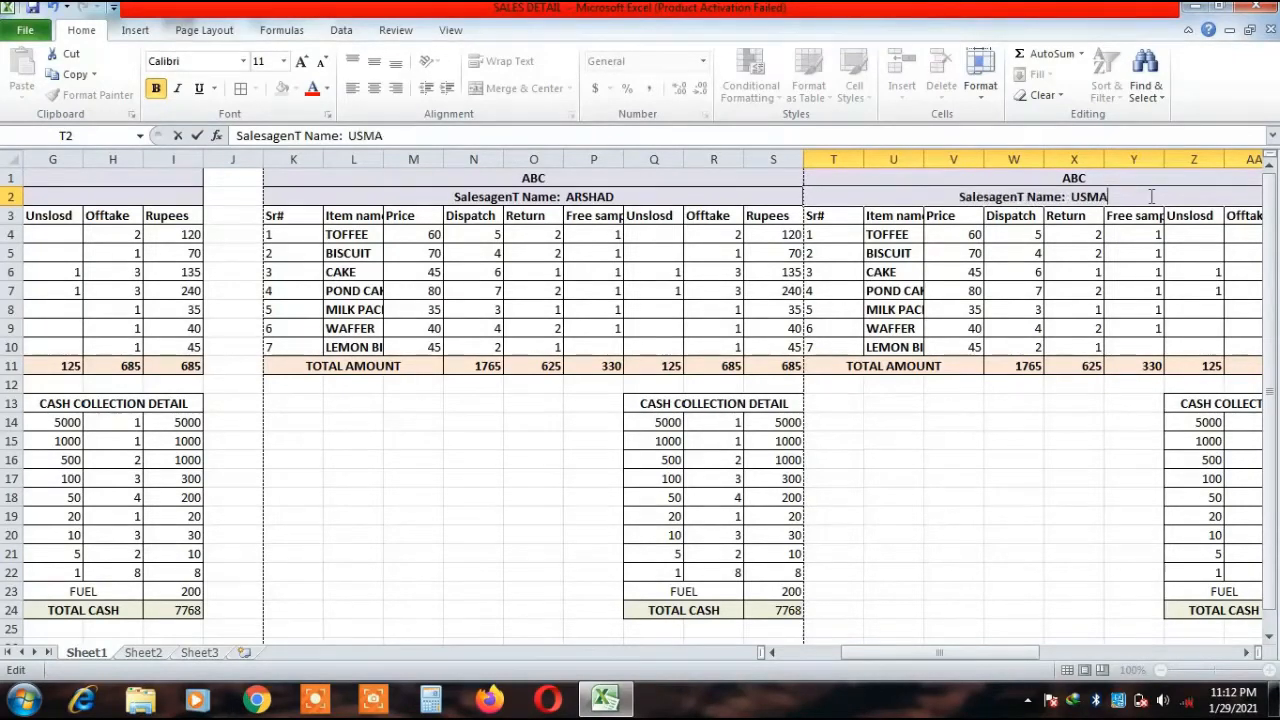
{"action": "left_click", "coordinate": [997, 177]}
Replace the sales agent's name in the fourth table's heading, cell AC2, with the fourth agent's name.
{"action": "key", "text": "Right"}
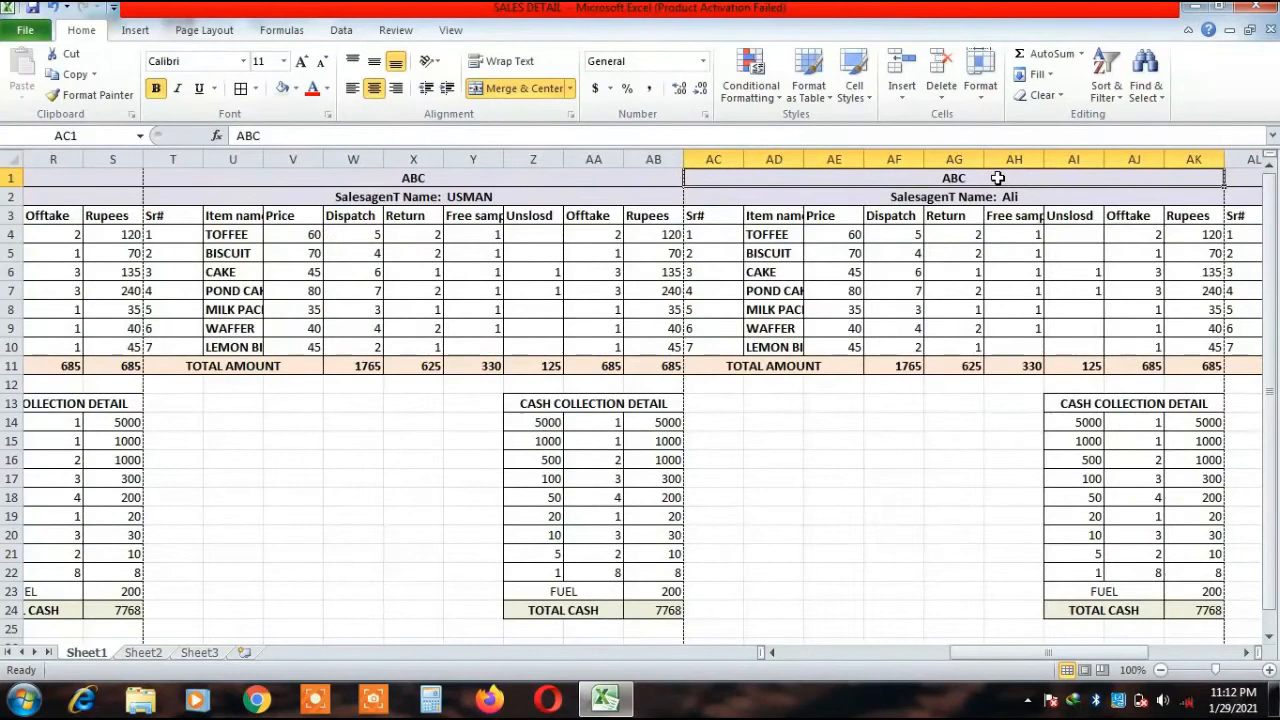
{"action": "left_click", "coordinate": [1018, 198]}
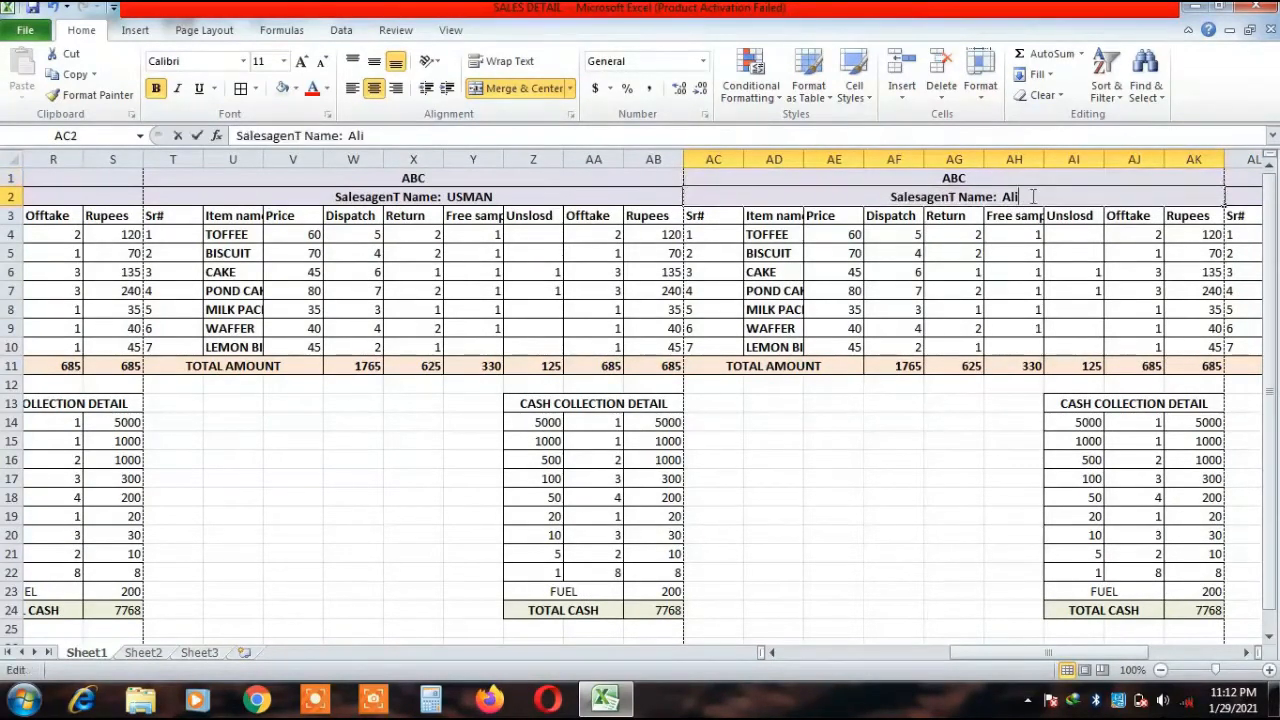
{"action": "double_click", "coordinate": [1030, 197]}
{"action": "key", "text": "BackSpace"}
{"action": "key", "text": "BackSpace"}
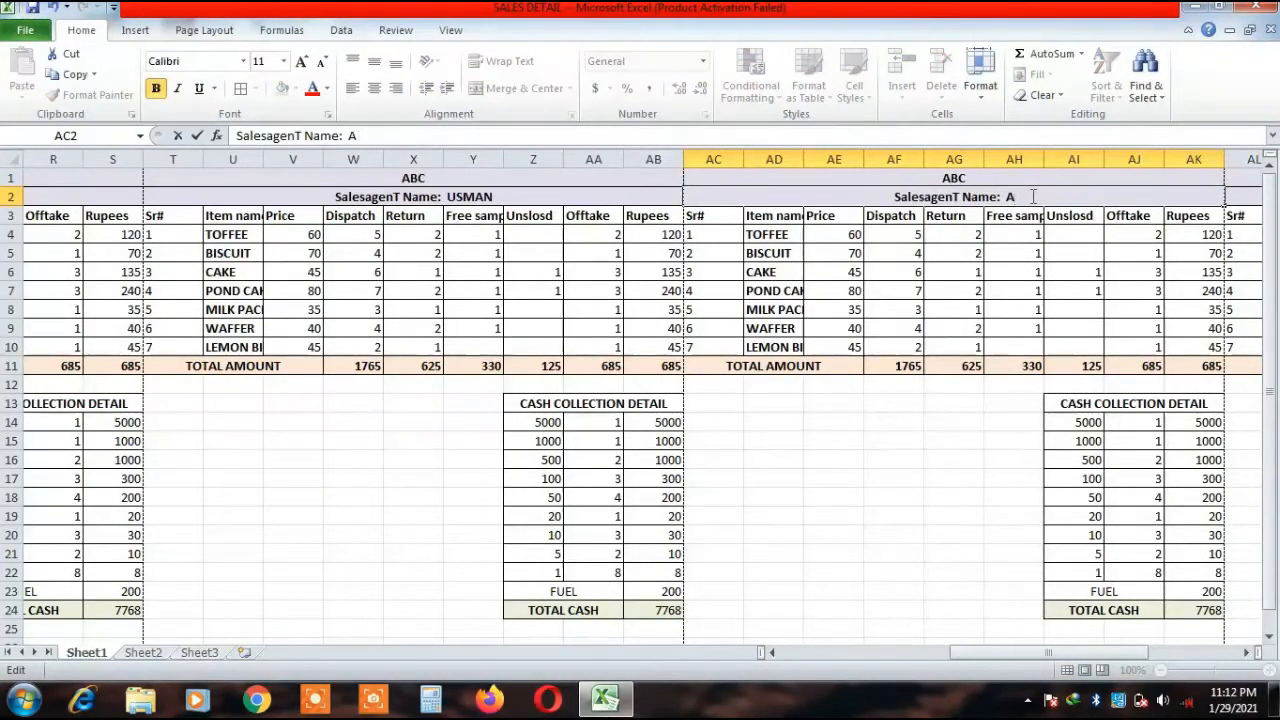
{"action": "type", "text": "LA"}
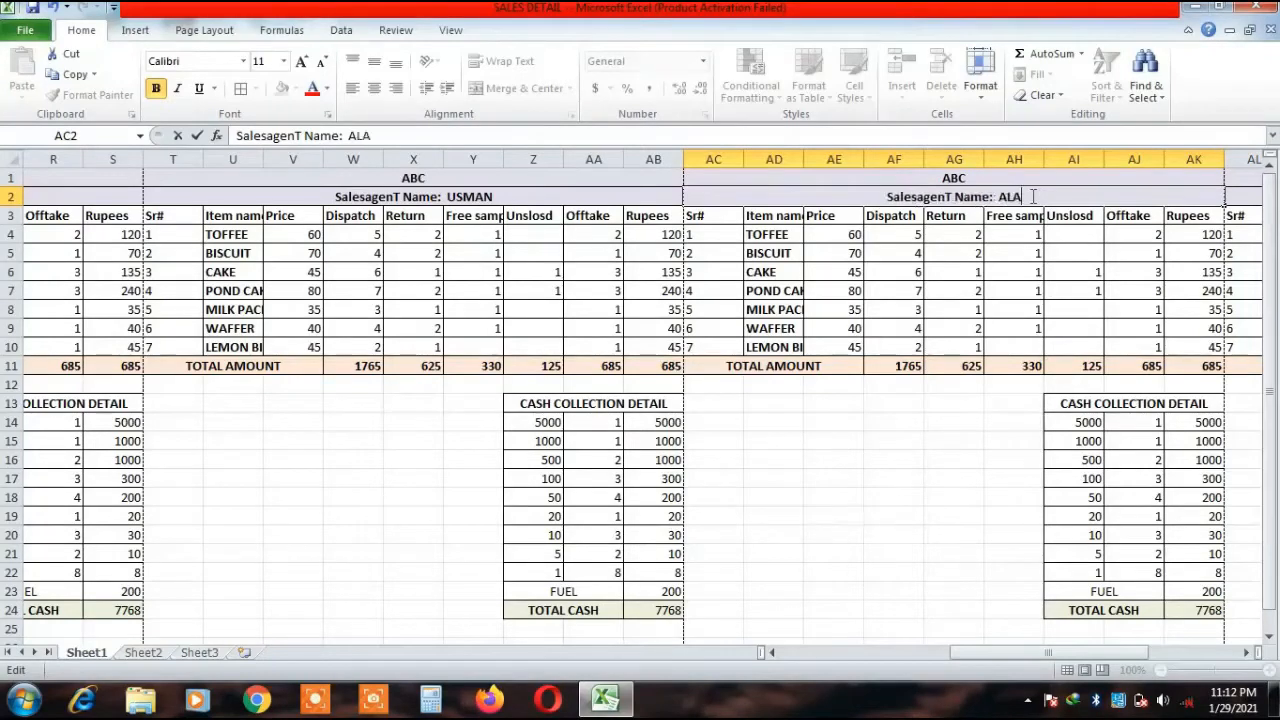
{"action": "key", "text": "BackSpace"}
{"action": "type", "text": "YAZ"}
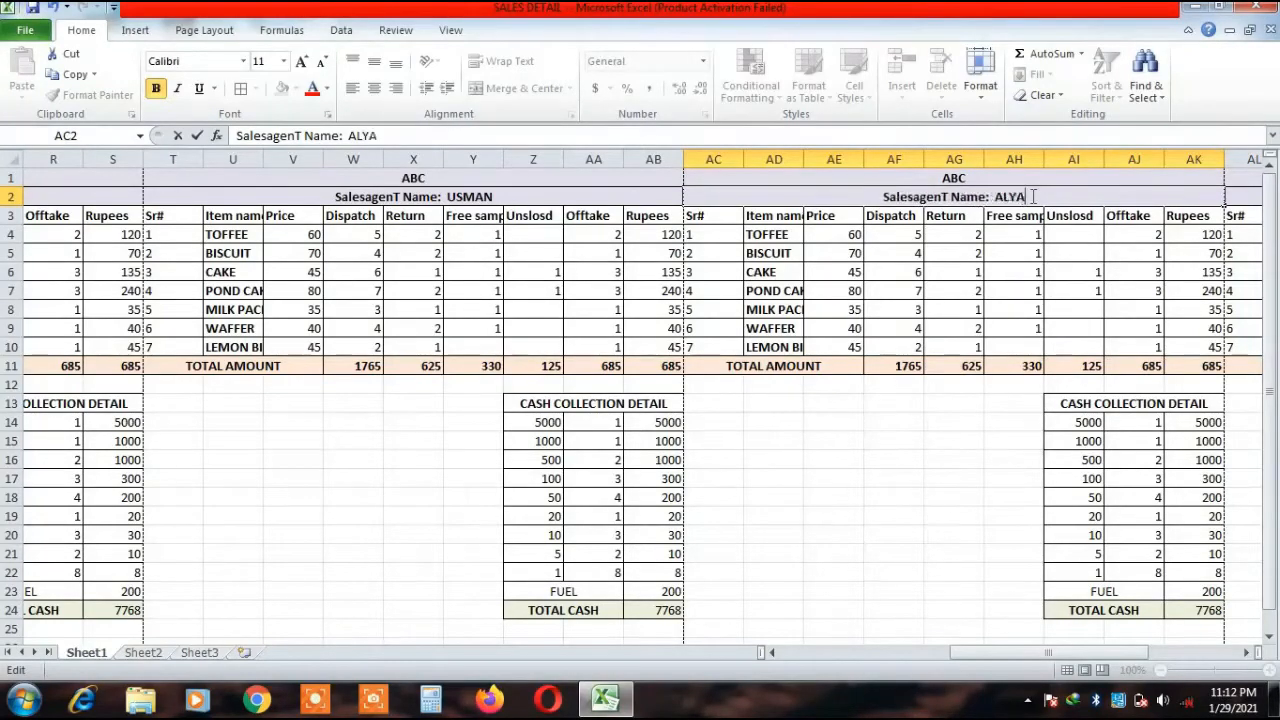
{"action": "key", "text": "BackSpace"}
{"action": "type", "text": "Z"}
{"action": "key", "text": "BackSpace"}
{"action": "type", "text": "S"}
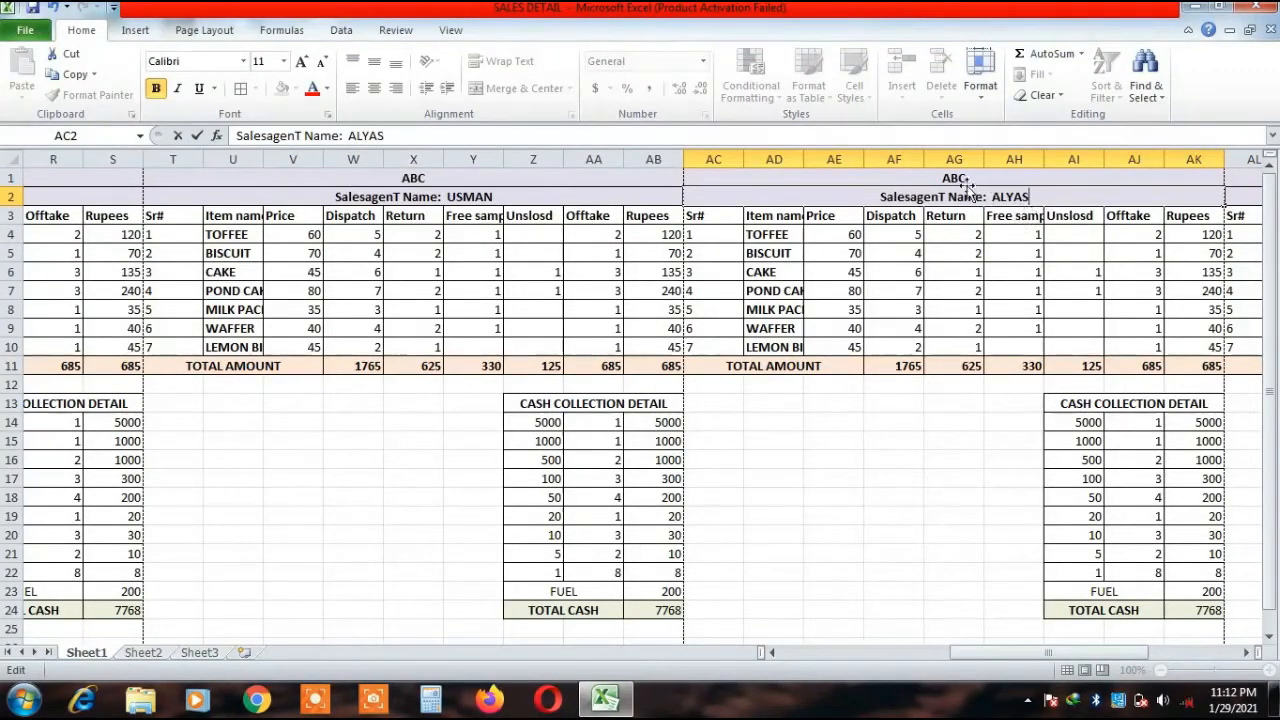
{"action": "key", "text": "ctrl+Return"}
Replace the sales agent's name in the fifth table's heading, cell AL2, with the fifth agent's name.
{"action": "key", "text": "Right"}
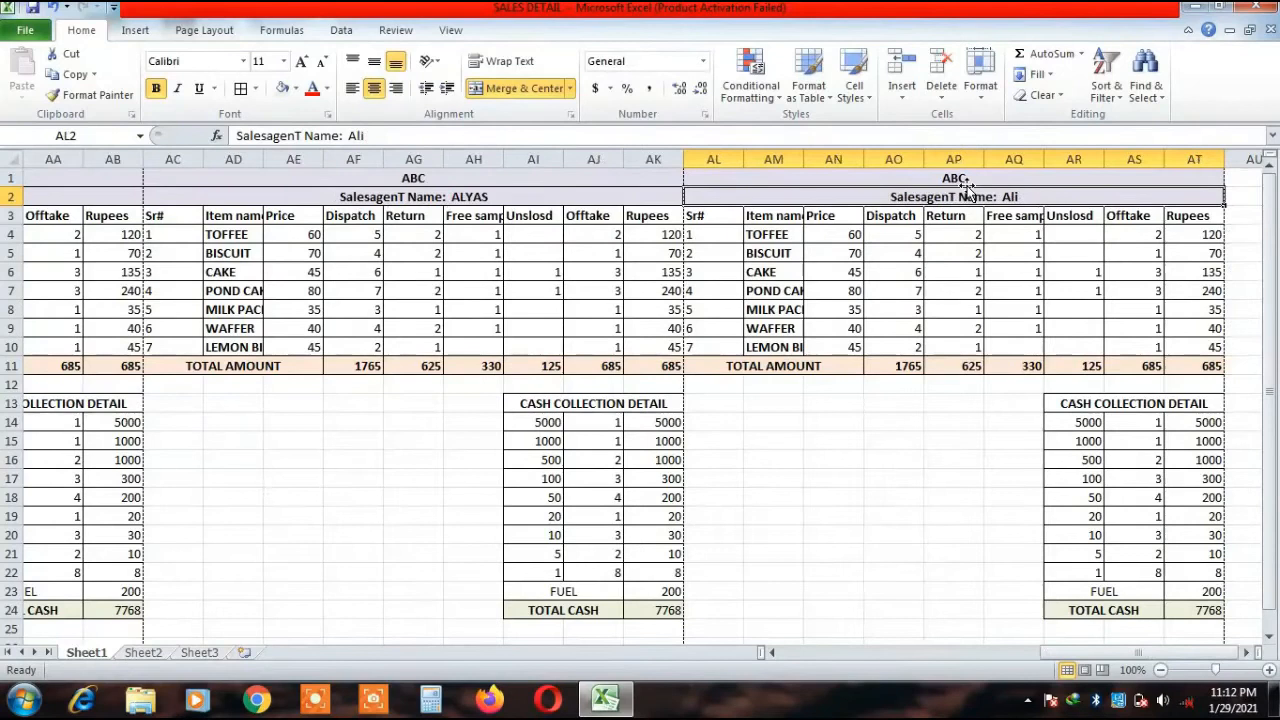
{"action": "double_click", "coordinate": [1046, 198]}
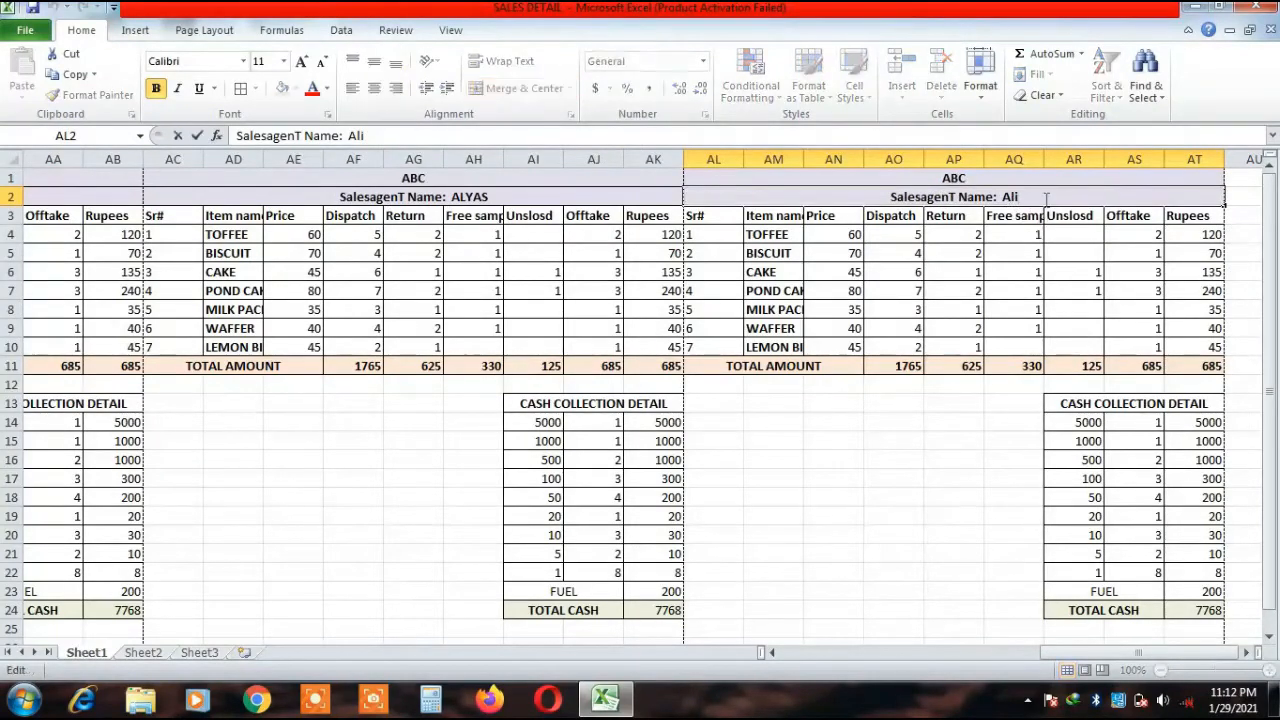
{"action": "key", "text": "BackSpace"}
{"action": "key", "text": "BackSpace"}
{"action": "key", "text": "BackSpace"}
{"action": "type", "text": "UMAIR"}
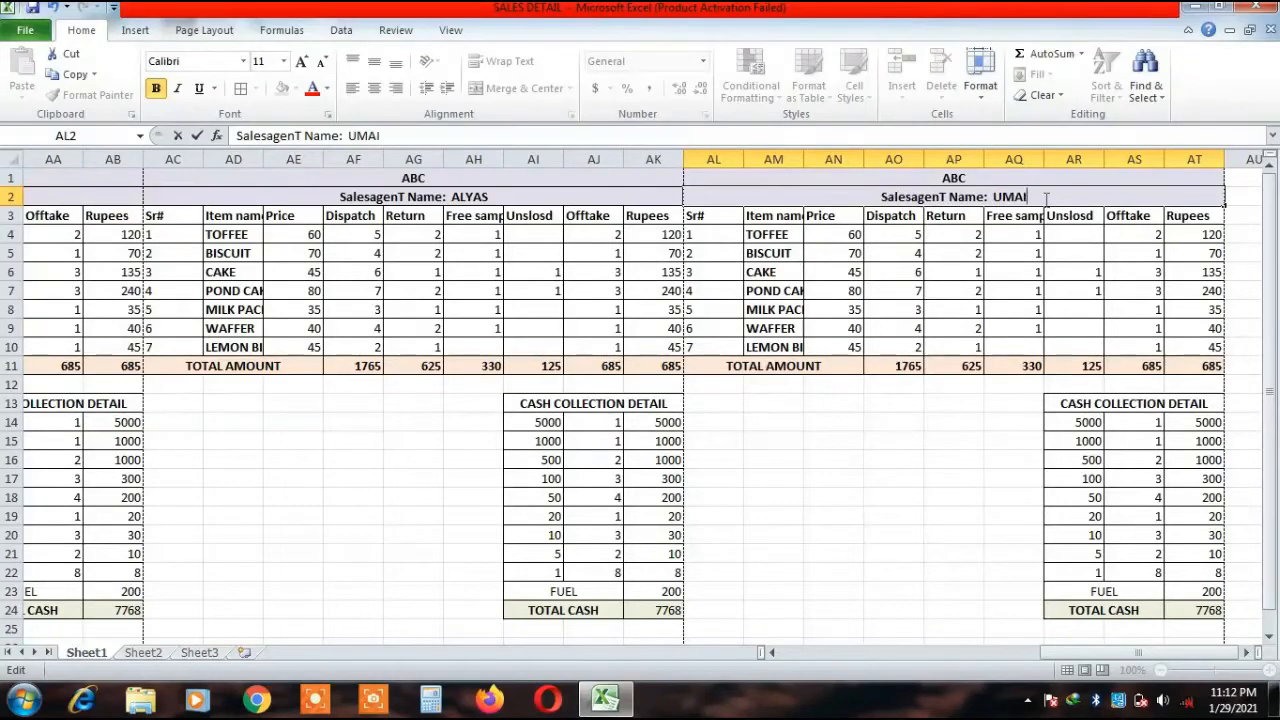
{"action": "left_click", "coordinate": [954, 330]}
Clear the Dispatch, Return, Free sample and Unslosd quantities, N4:Q10, in the second agent's table.
{"action": "left_click_drag", "start_coordinate": [1137, 653], "coordinate": [794, 653]}
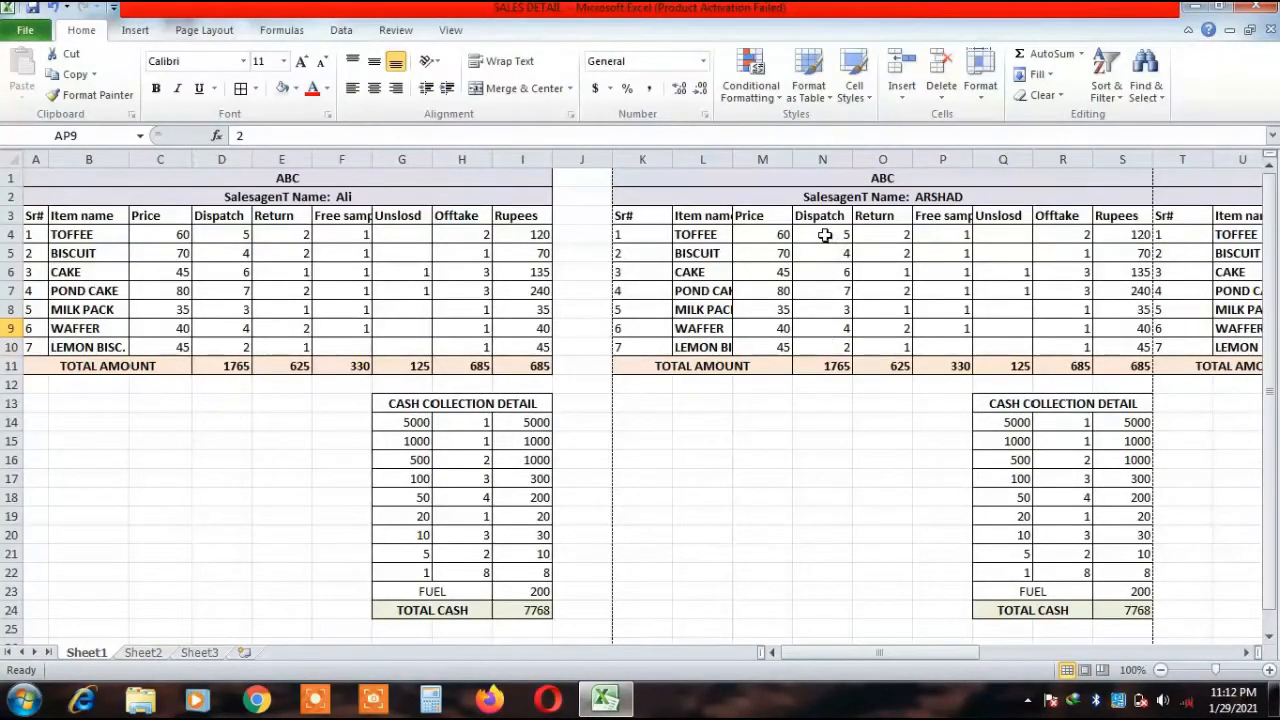
{"action": "left_click_drag", "start_coordinate": [825, 235], "coordinate": [829, 347]}
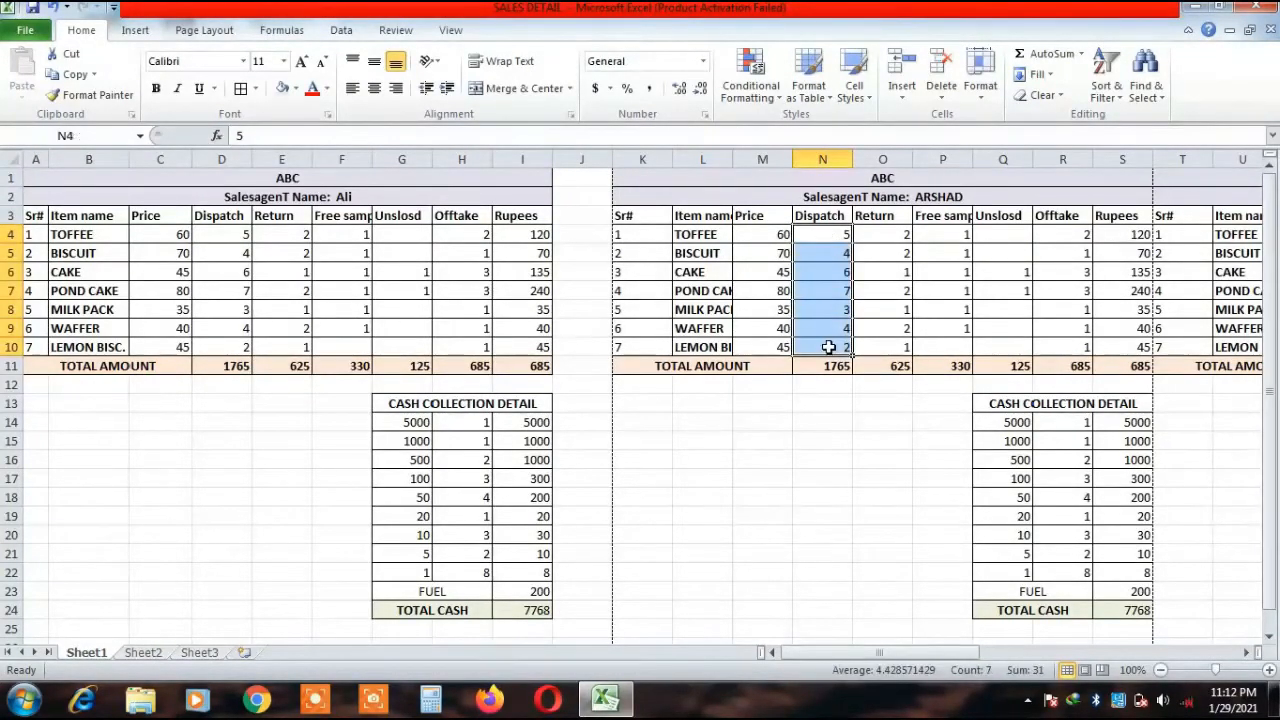
{"action": "key", "text": "BackSpace"}
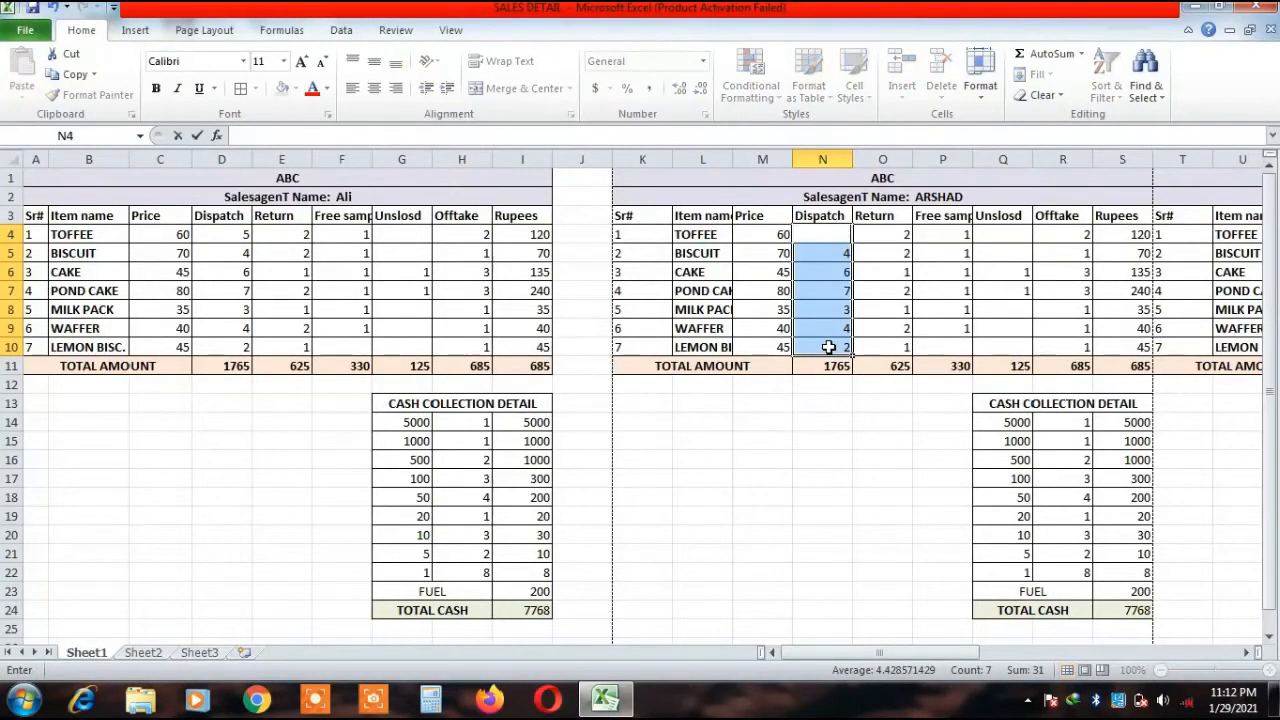
{"action": "left_click", "coordinate": [846, 342]}
{"action": "left_click_drag", "start_coordinate": [818, 238], "coordinate": [848, 344]}
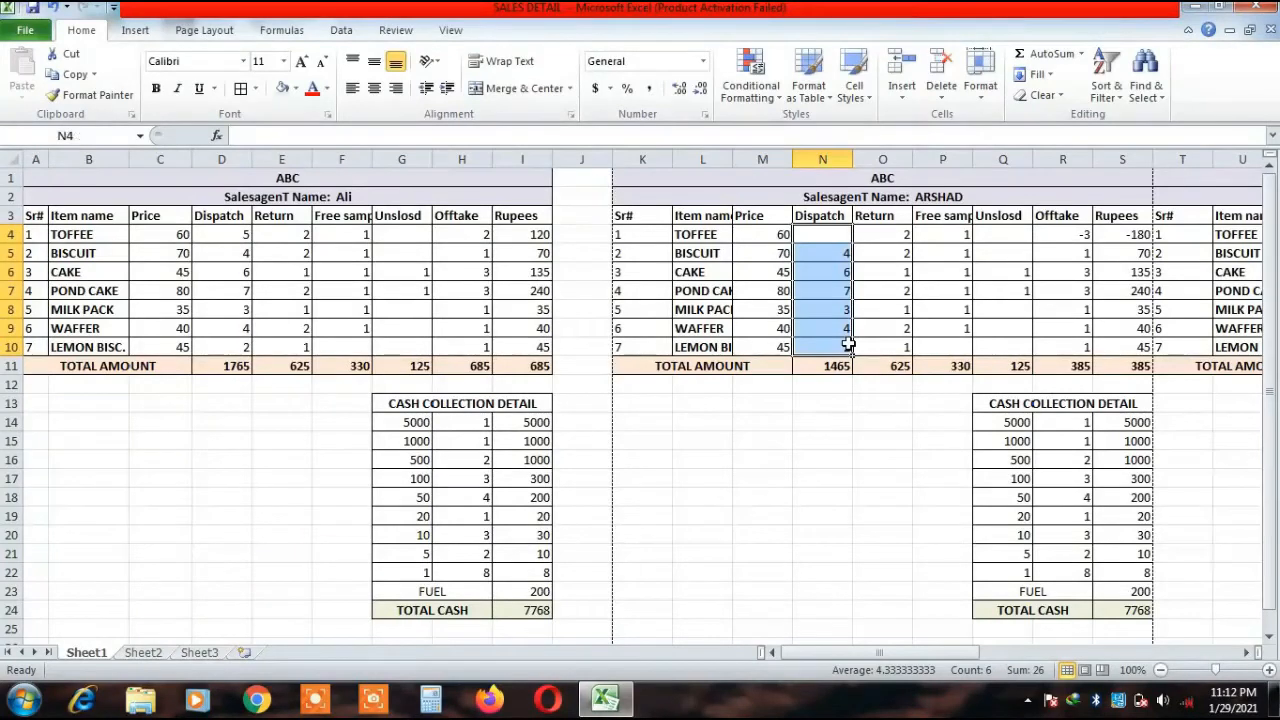
{"action": "key", "text": "Delete"}
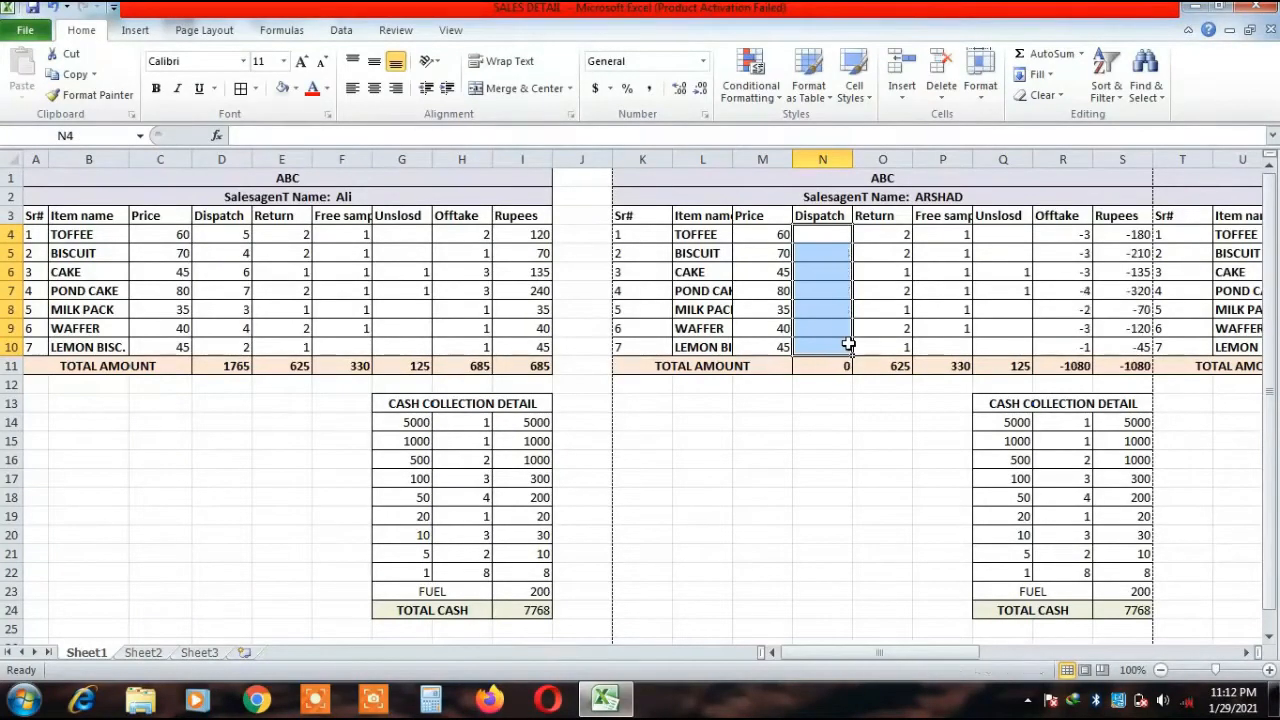
{"action": "left_click", "coordinate": [890, 444]}
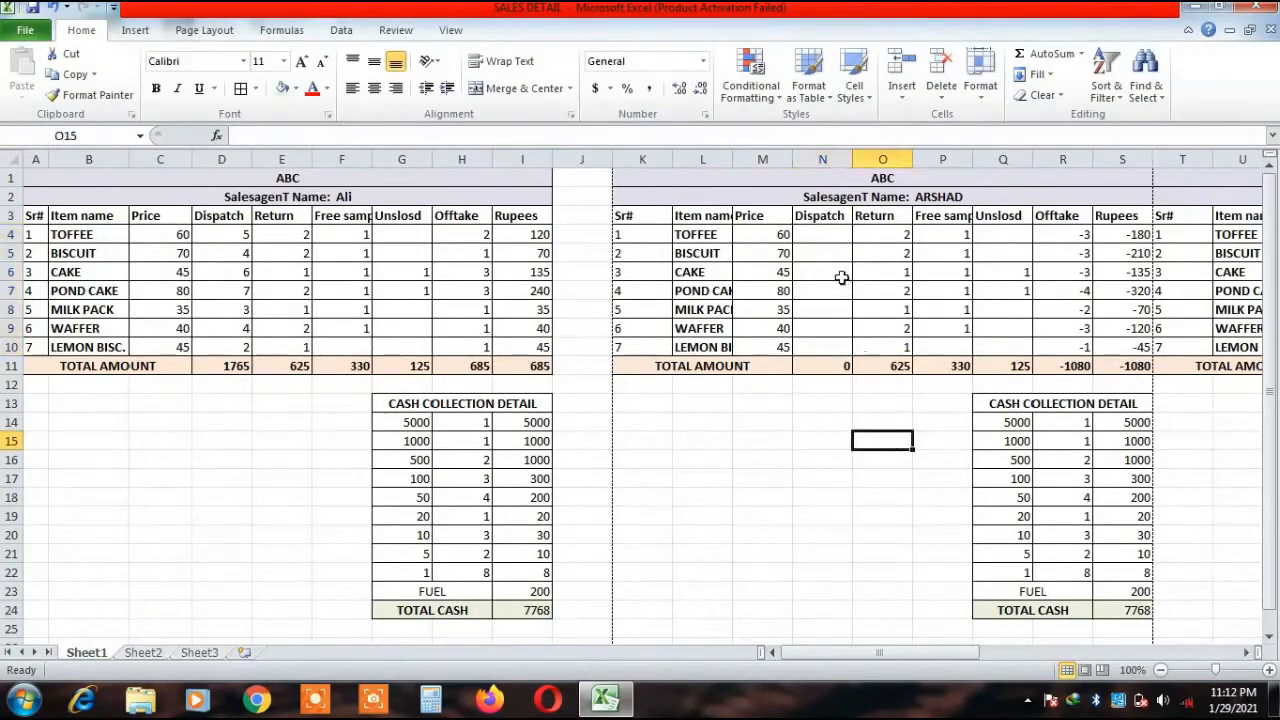
{"action": "left_click_drag", "start_coordinate": [890, 240], "coordinate": [988, 339]}
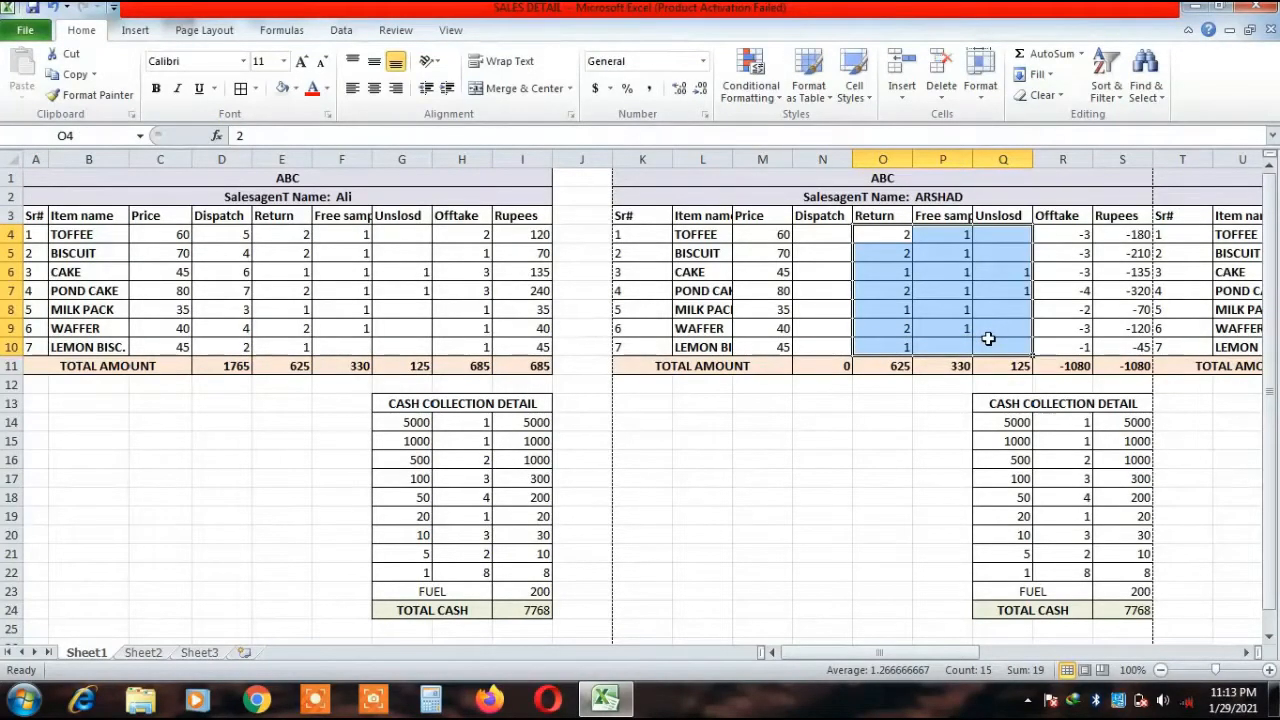
{"action": "key", "text": "Delete"}
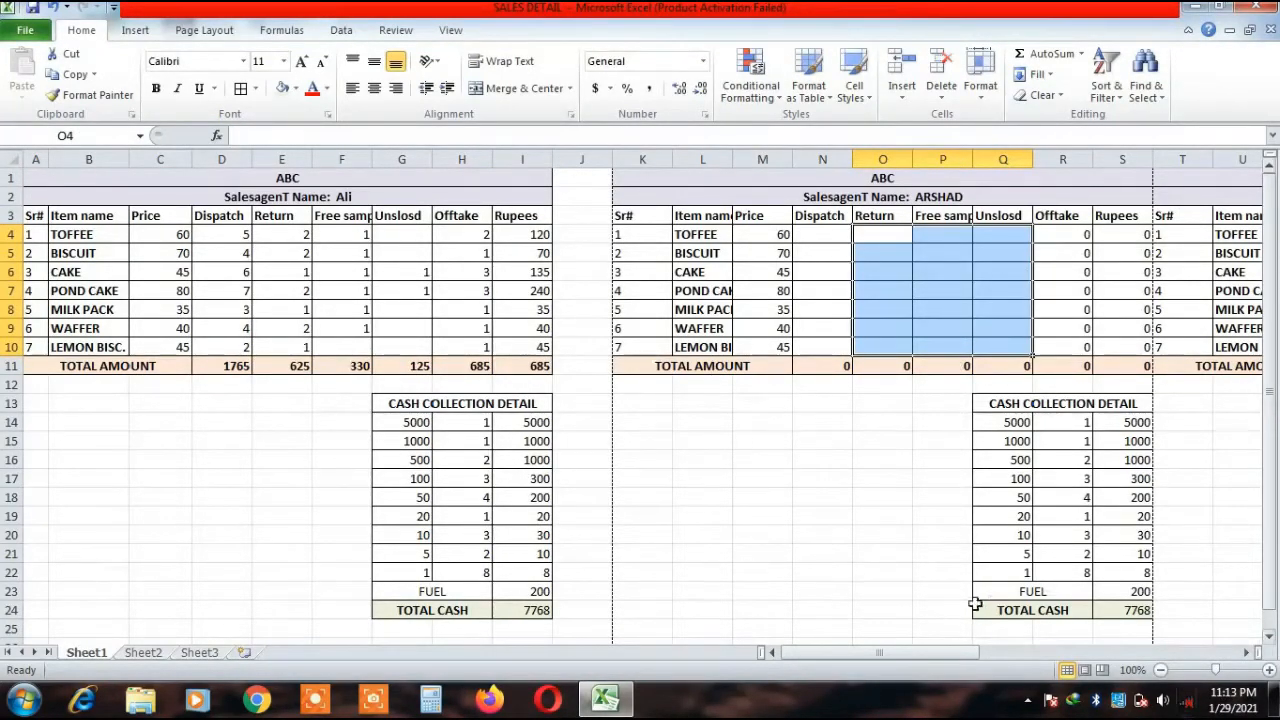
Clear the Dispatch, Return, Free sample and Unslosd quantities, W4:Z10, in the third agent's table.
{"action": "left_click_drag", "start_coordinate": [946, 654], "coordinate": [1028, 654]}
{"action": "left_click_drag", "start_coordinate": [840, 240], "coordinate": [994, 271]}
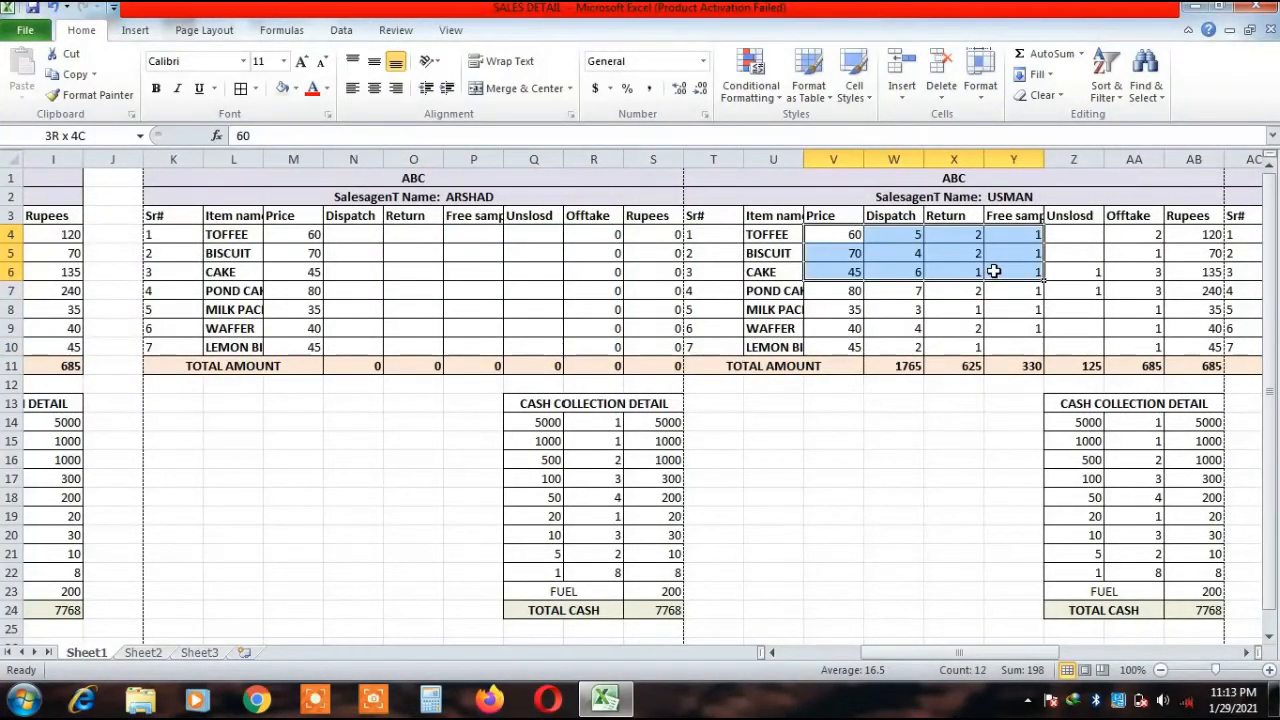
{"action": "left_click_drag", "start_coordinate": [994, 271], "coordinate": [1074, 344]}
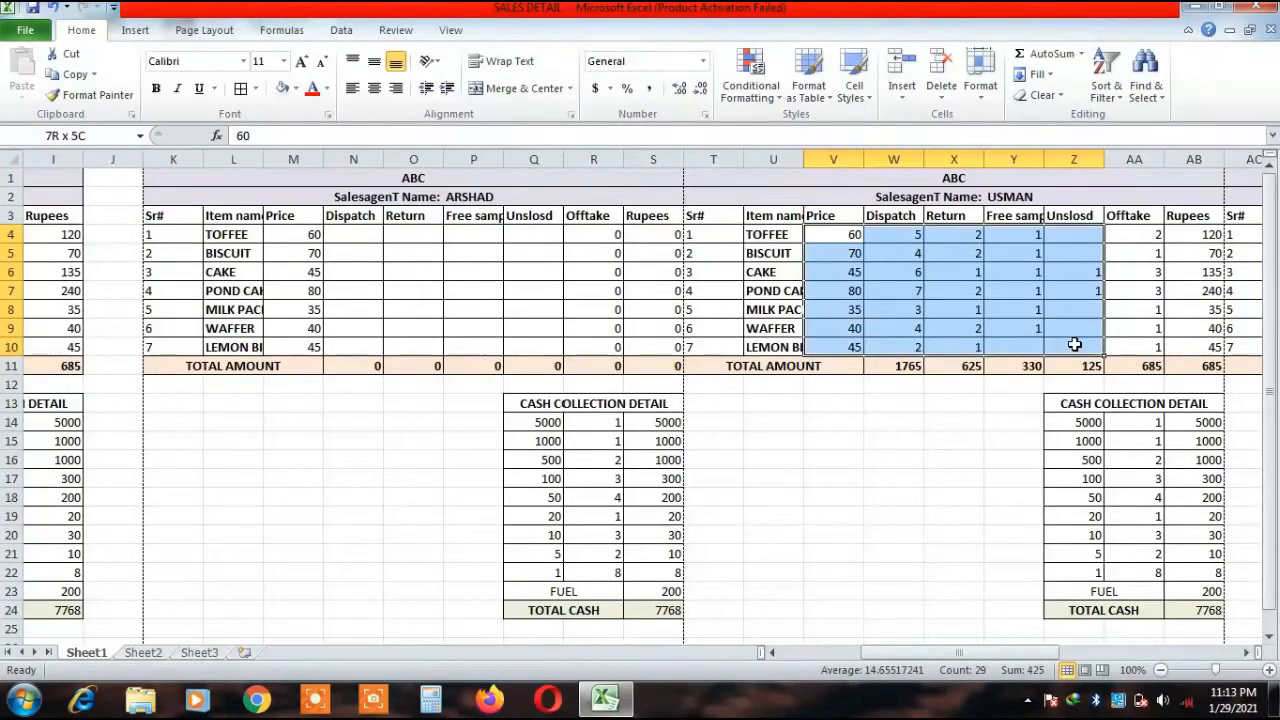
{"action": "left_click_drag", "start_coordinate": [890, 238], "coordinate": [1066, 342]}
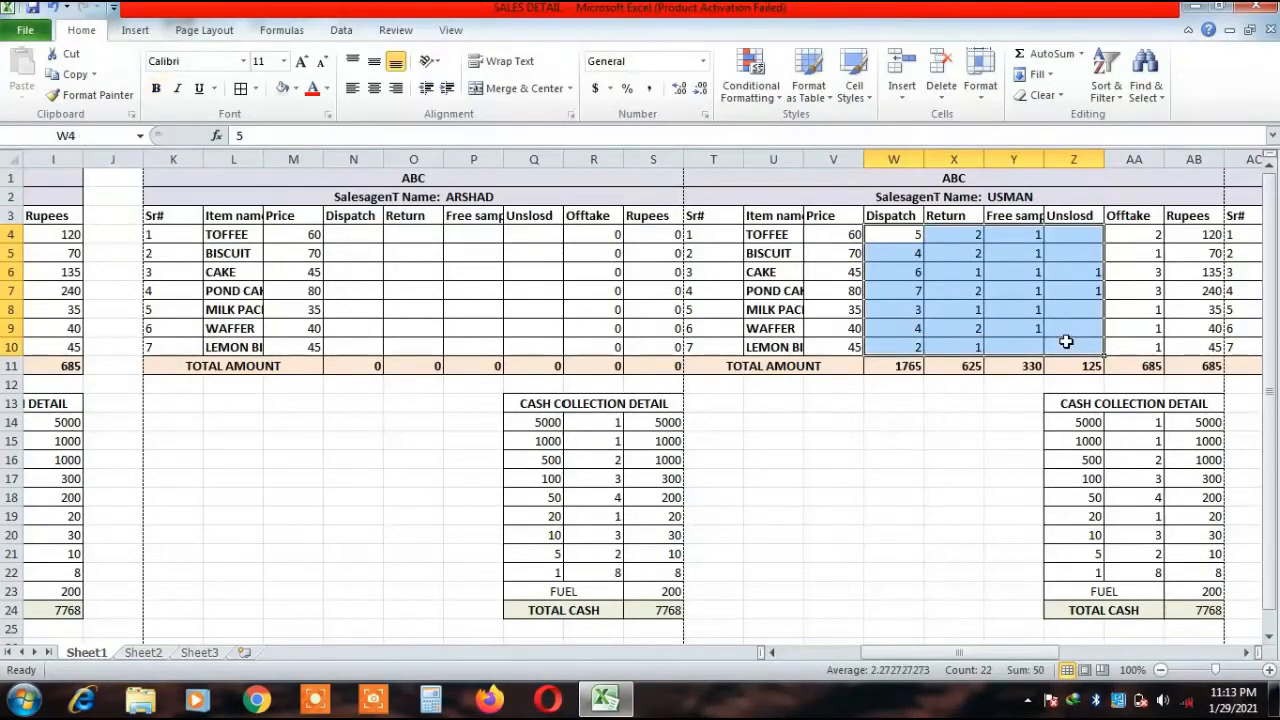
{"action": "key", "text": "Delete"}
{"action": "left_click_drag", "start_coordinate": [880, 238], "coordinate": [886, 255]}
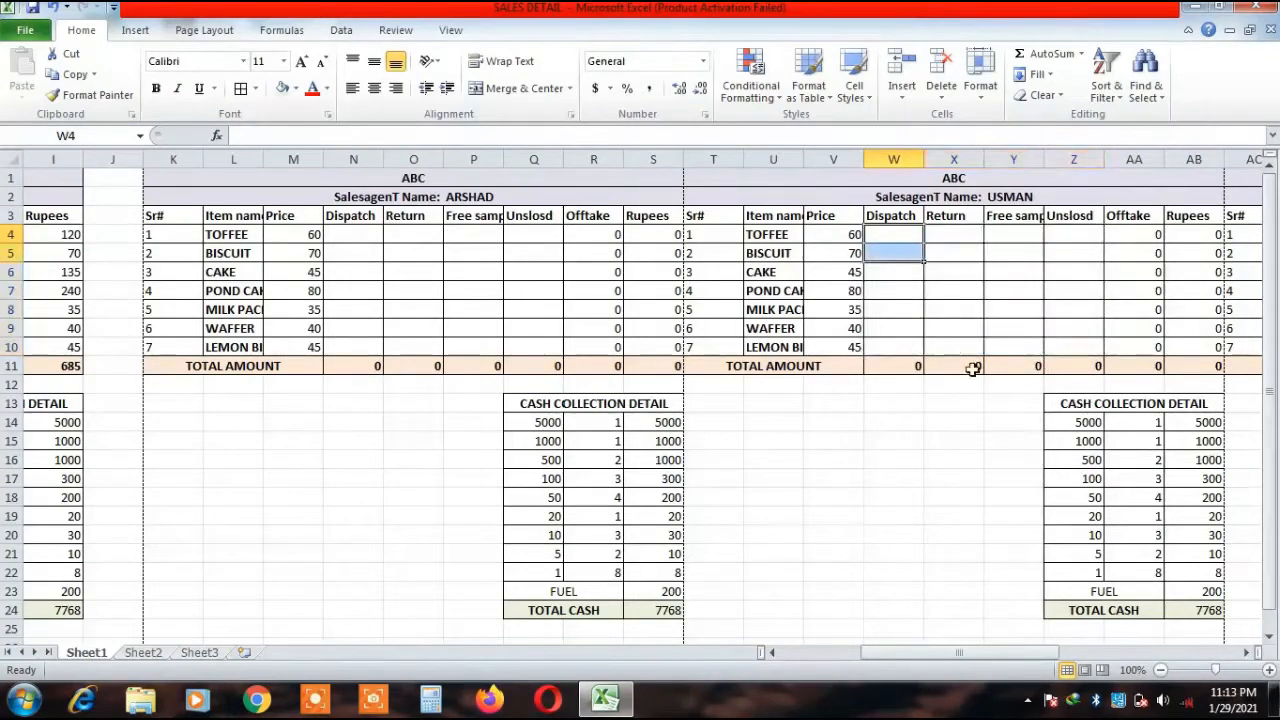
{"action": "left_click_drag", "start_coordinate": [995, 655], "coordinate": [912, 654]}
{"action": "left_click_drag", "start_coordinate": [466, 427], "coordinate": [474, 572]}
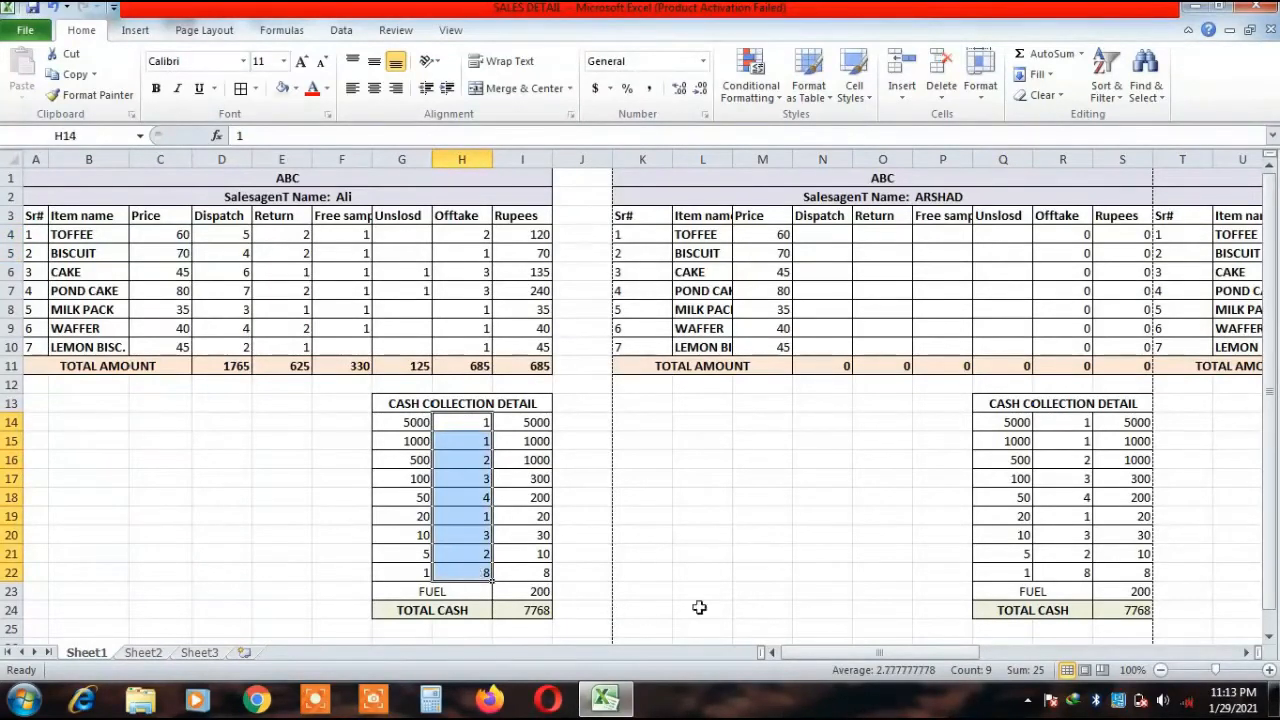
{"action": "left_click", "coordinate": [1122, 593]}
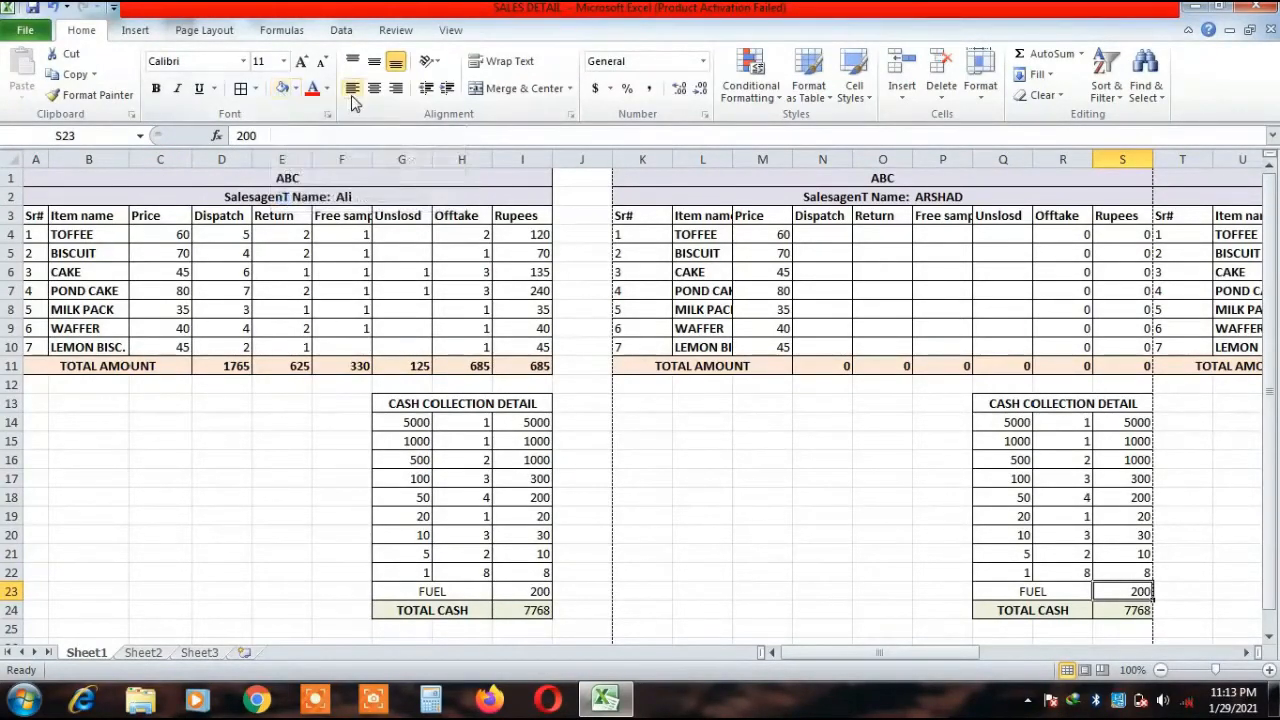
{"action": "left_click", "coordinate": [333, 215]}
{"action": "left_click", "coordinate": [222, 217]}
{"action": "left_click", "coordinate": [90, 211]}
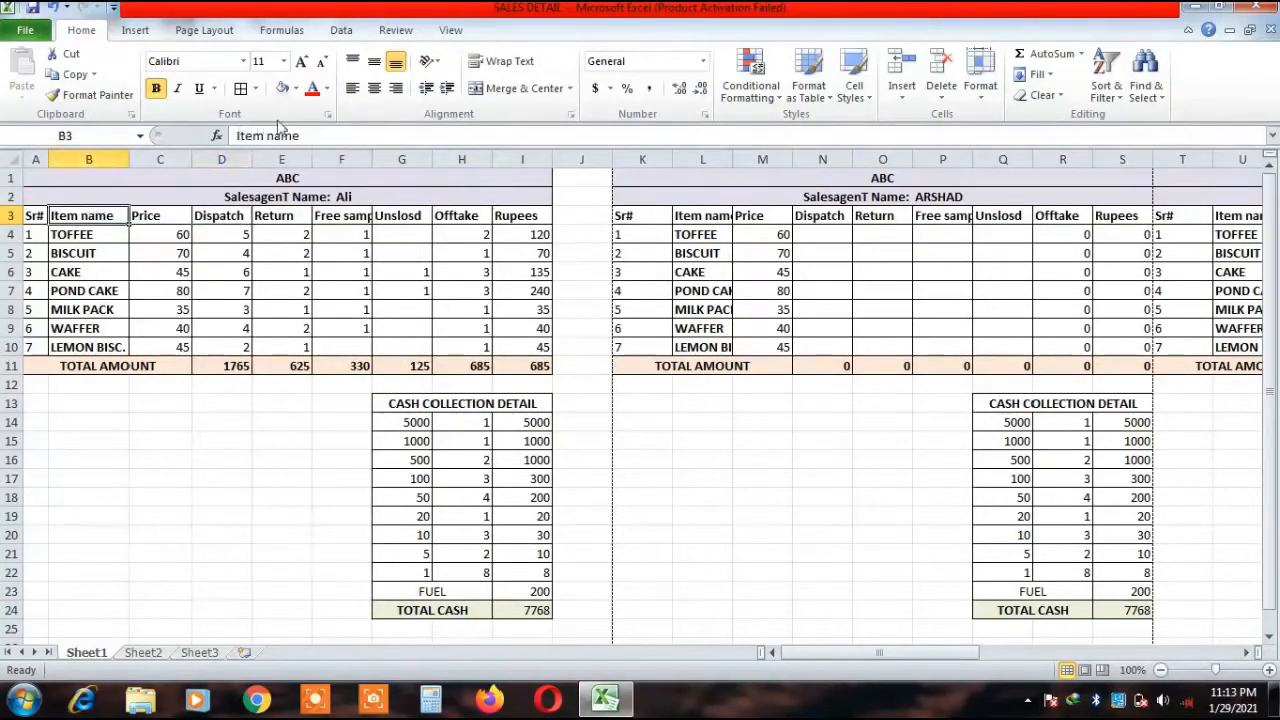
Try centre and right alignment on the Item name heading in B3 and finish with left alignment.
{"action": "left_click", "coordinate": [373, 89]}
{"action": "left_click", "coordinate": [396, 89]}
{"action": "left_click", "coordinate": [352, 90]}
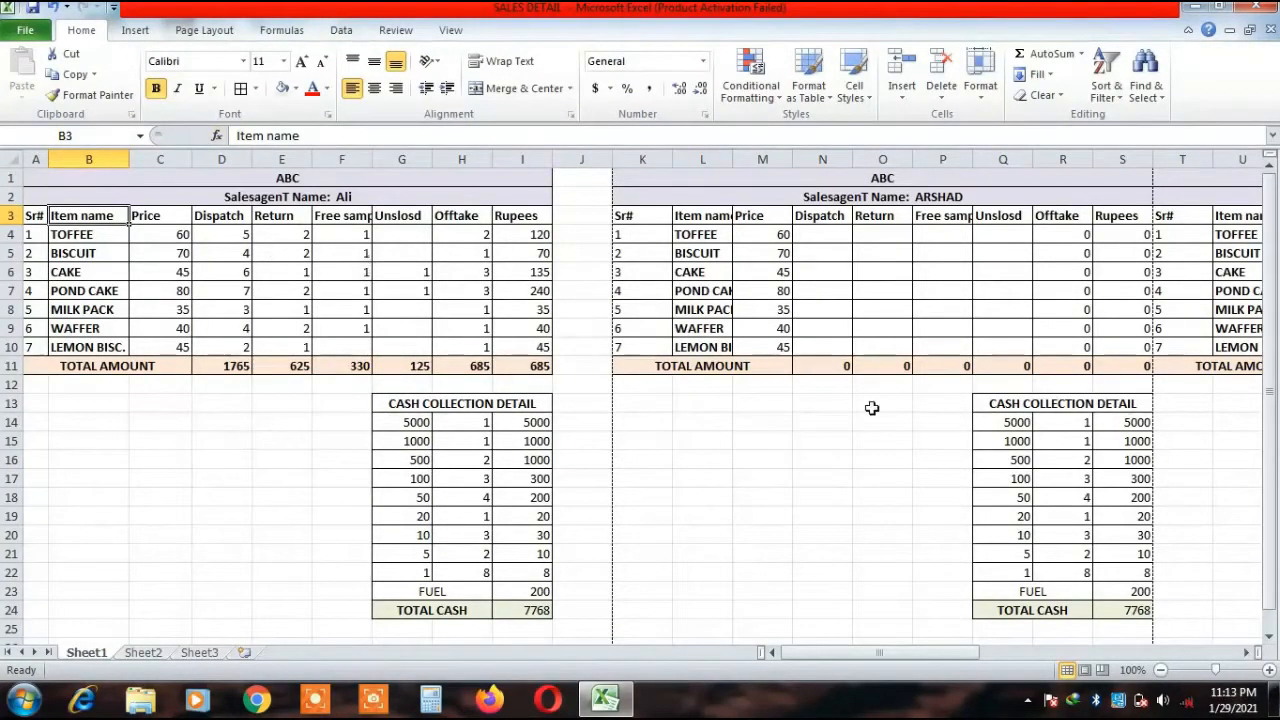
Insert a sheet row above row 19, among the cash denominations, and undo the insertion.
{"action": "left_click", "coordinate": [900, 104]}
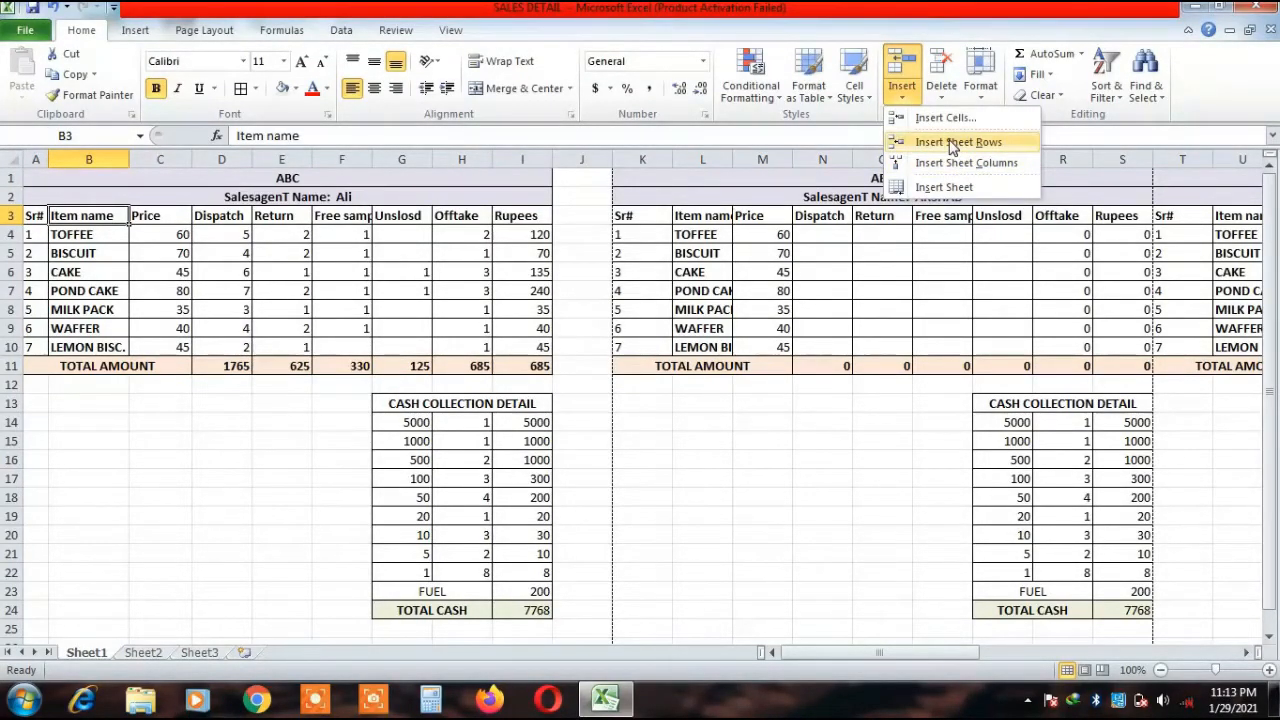
{"action": "left_click", "coordinate": [46, 450]}
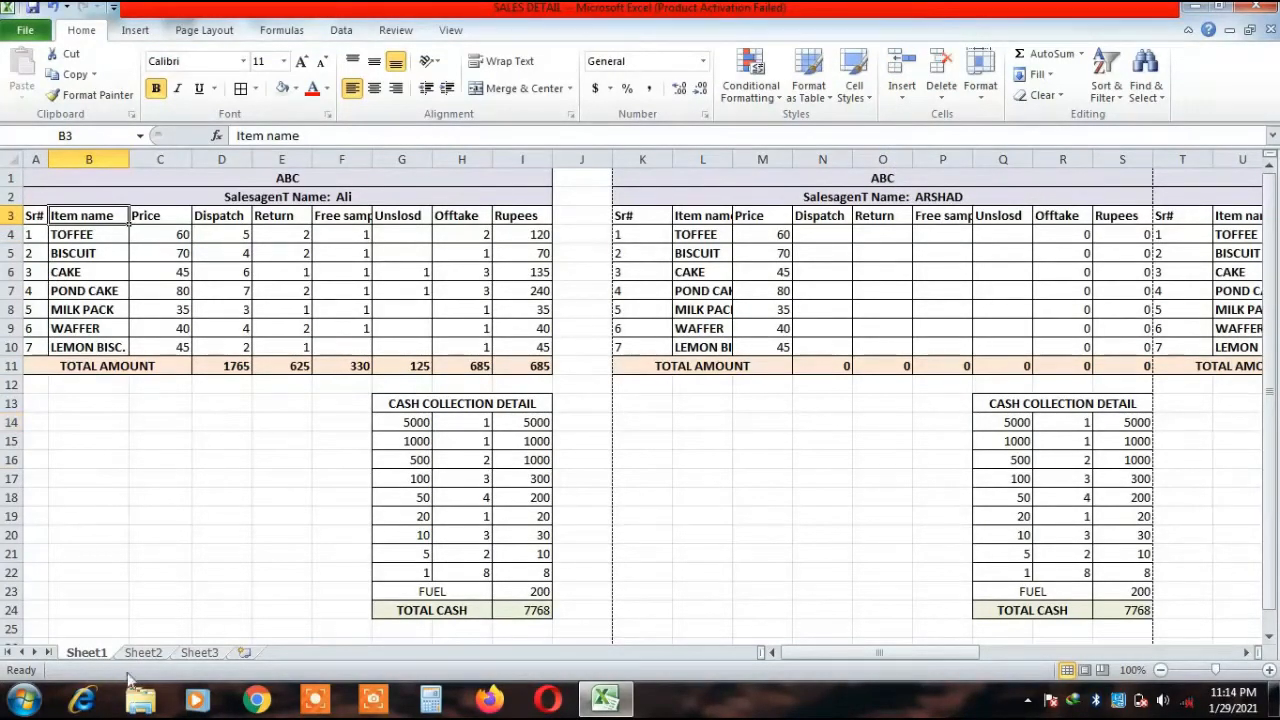
{"action": "scroll", "coordinate": [229, 557], "scroll_direction": "down", "scroll_amount": 2}
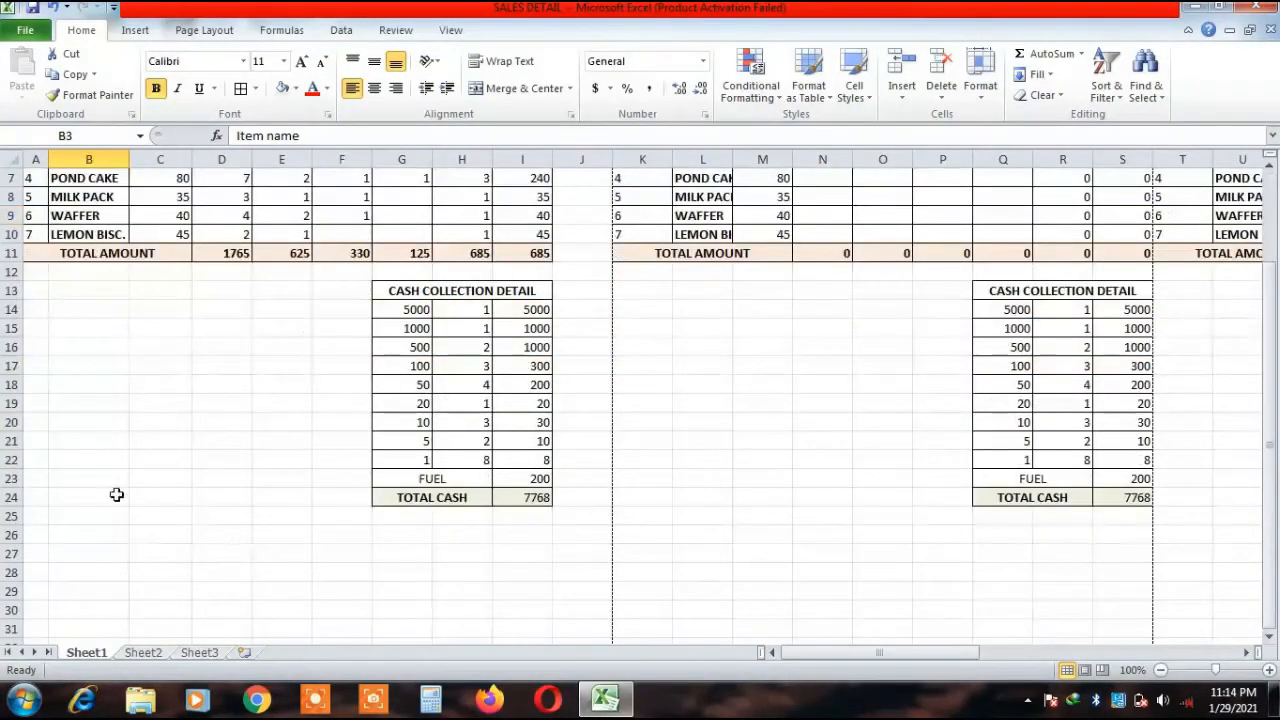
{"action": "left_click", "coordinate": [12, 403]}
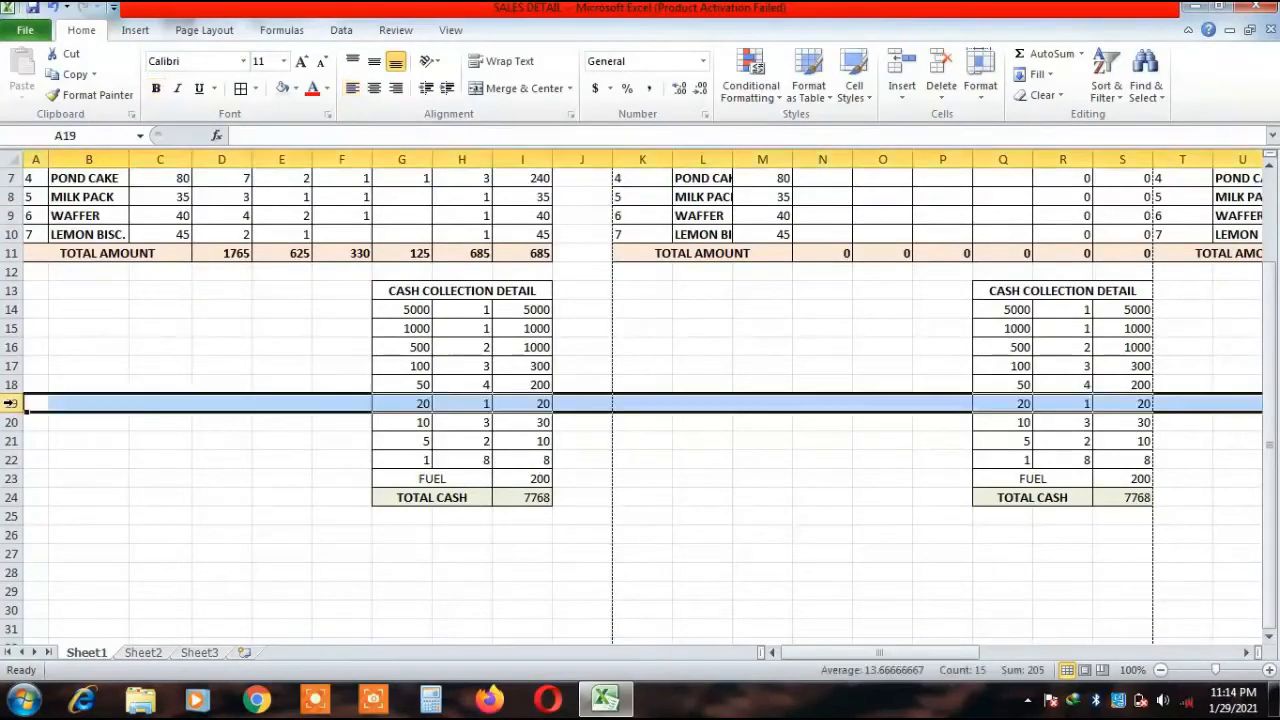
{"action": "left_click", "coordinate": [981, 90]}
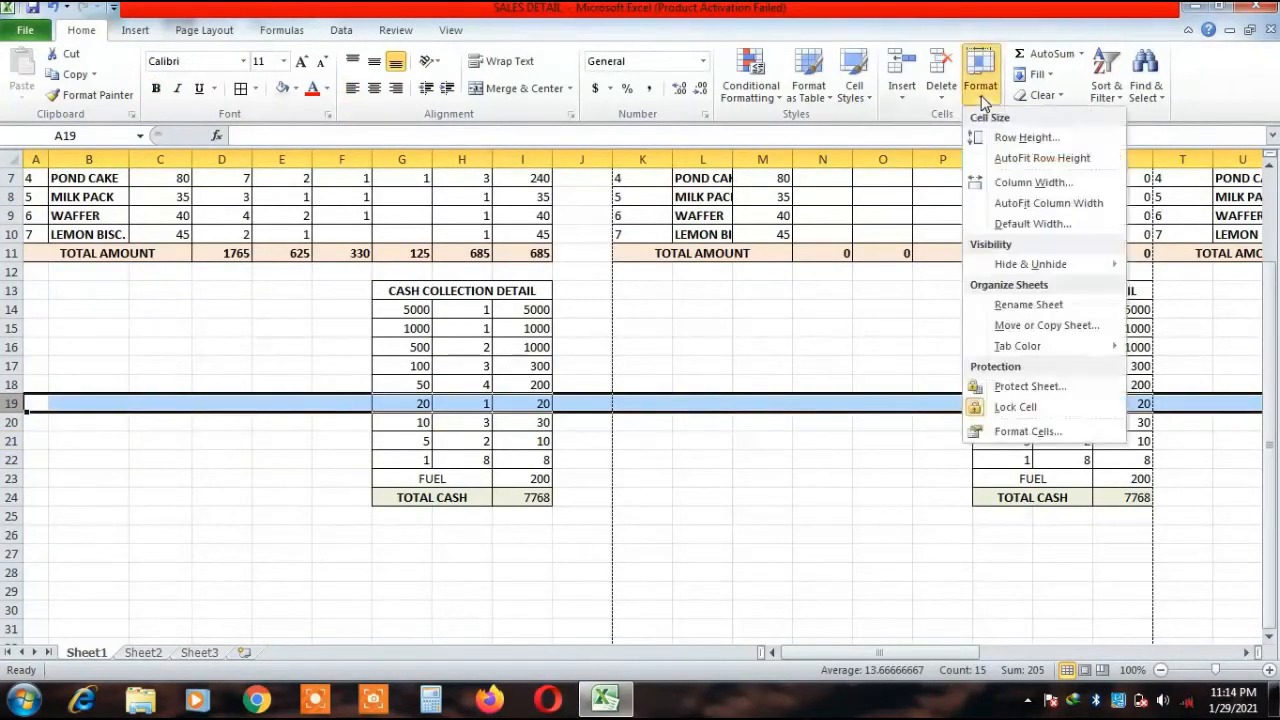
{"action": "left_click", "coordinate": [901, 100]}
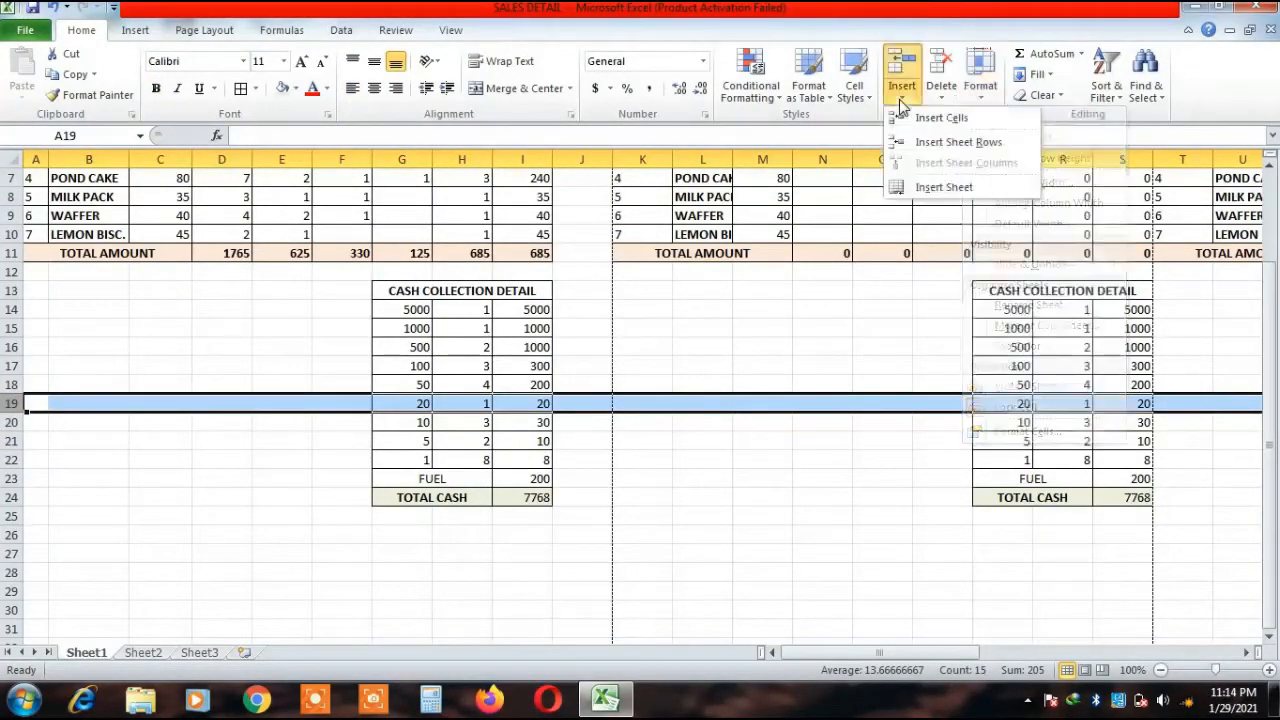
{"action": "left_click", "coordinate": [943, 143]}
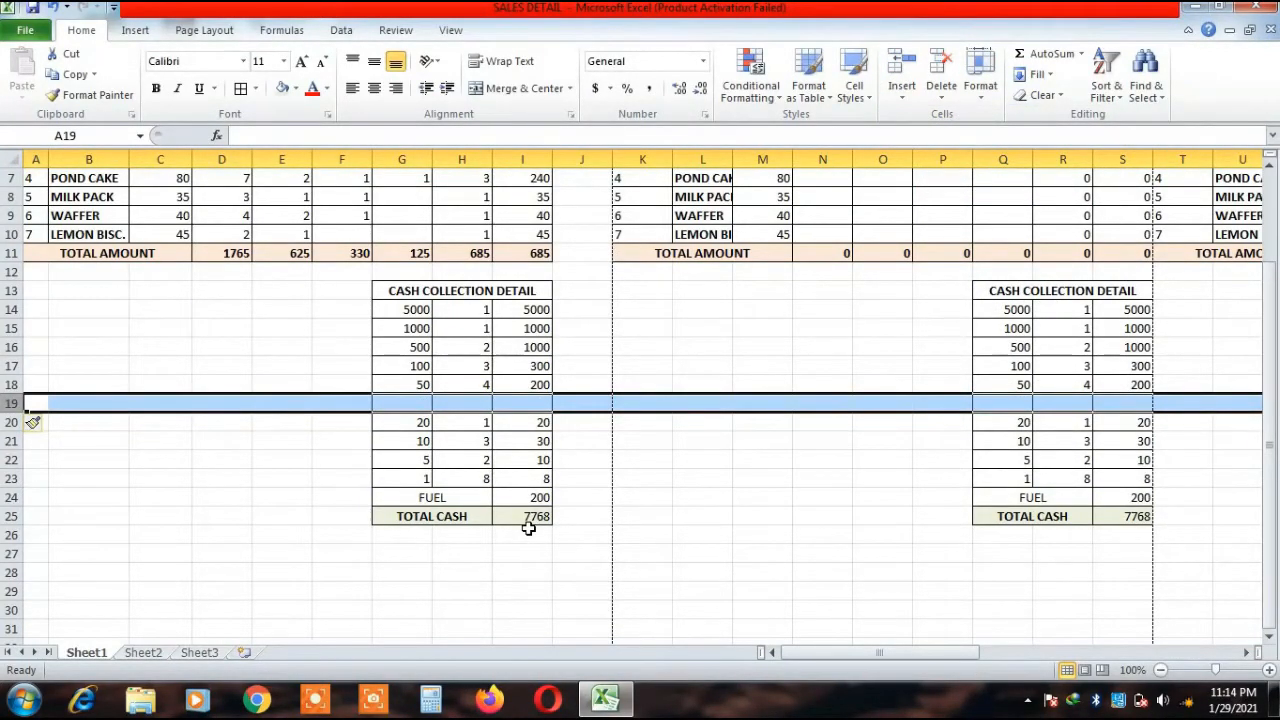
{"action": "key", "text": "ctrl+z"}
{"action": "left_click", "coordinate": [344, 514]}
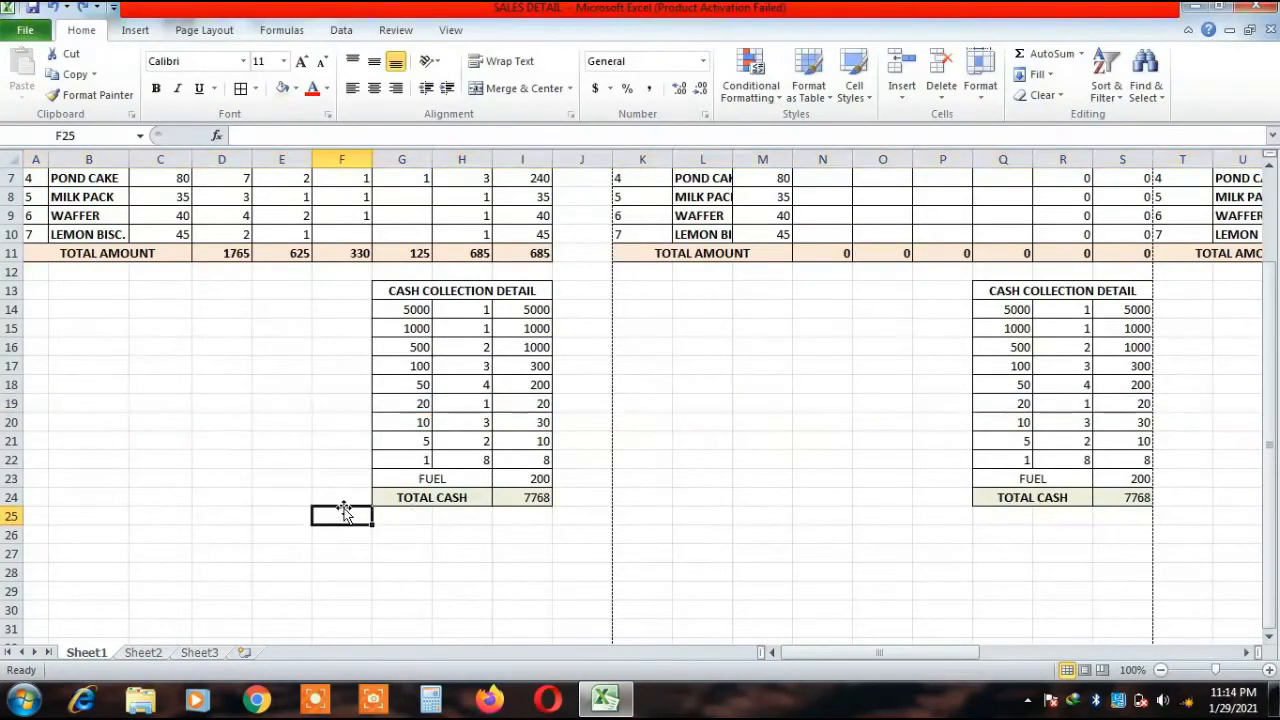
{"action": "scroll", "coordinate": [751, 537], "scroll_direction": "up", "scroll_amount": 2}
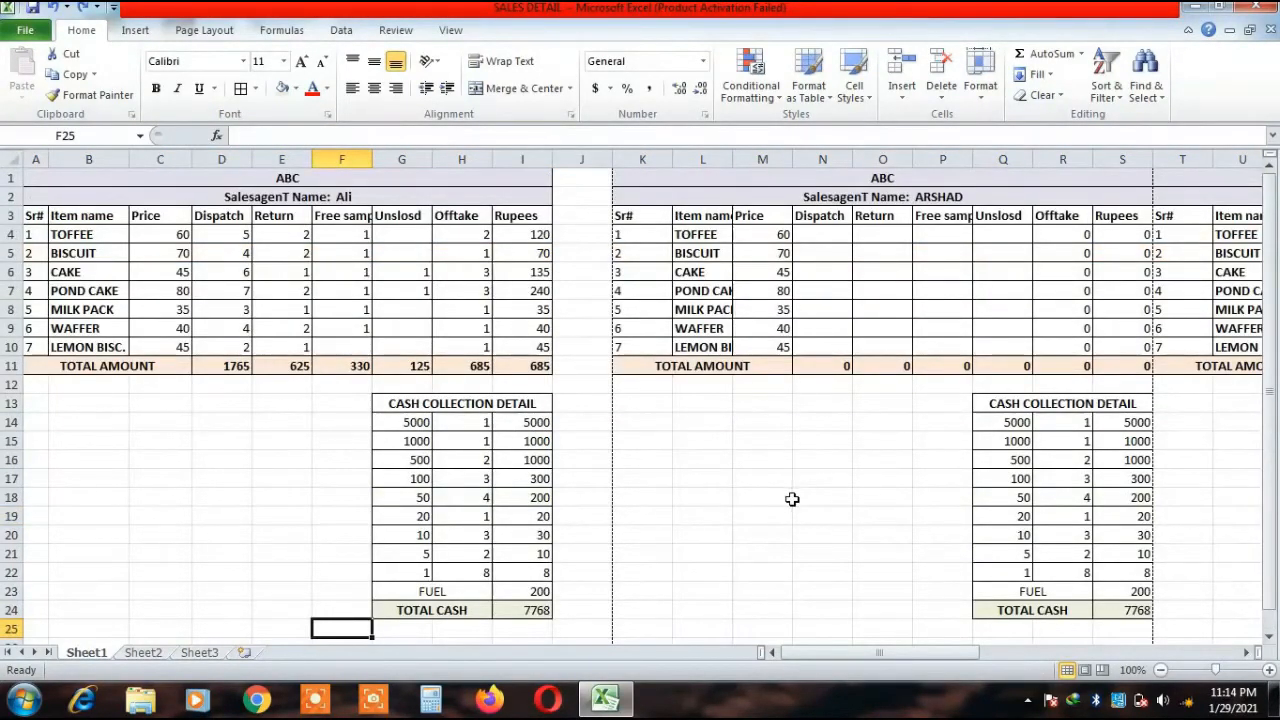
{"action": "left_click", "coordinate": [745, 474]}
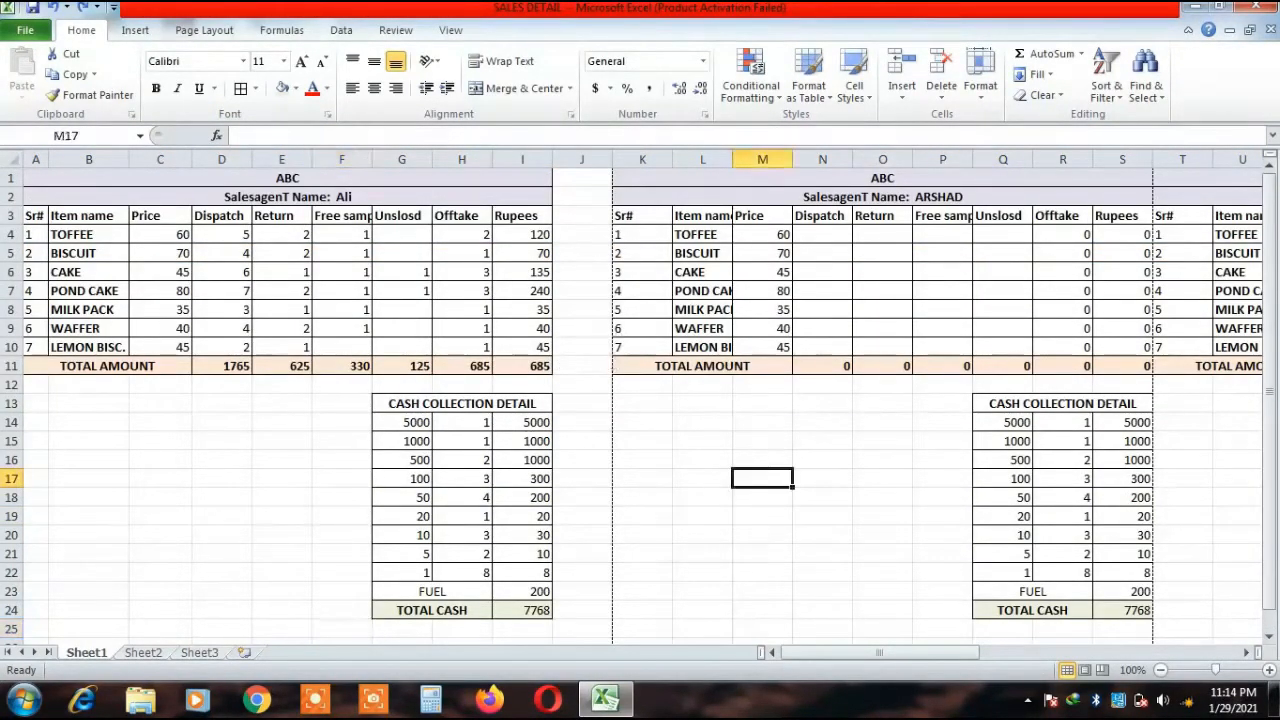
{"action": "left_click", "coordinate": [940, 100]}
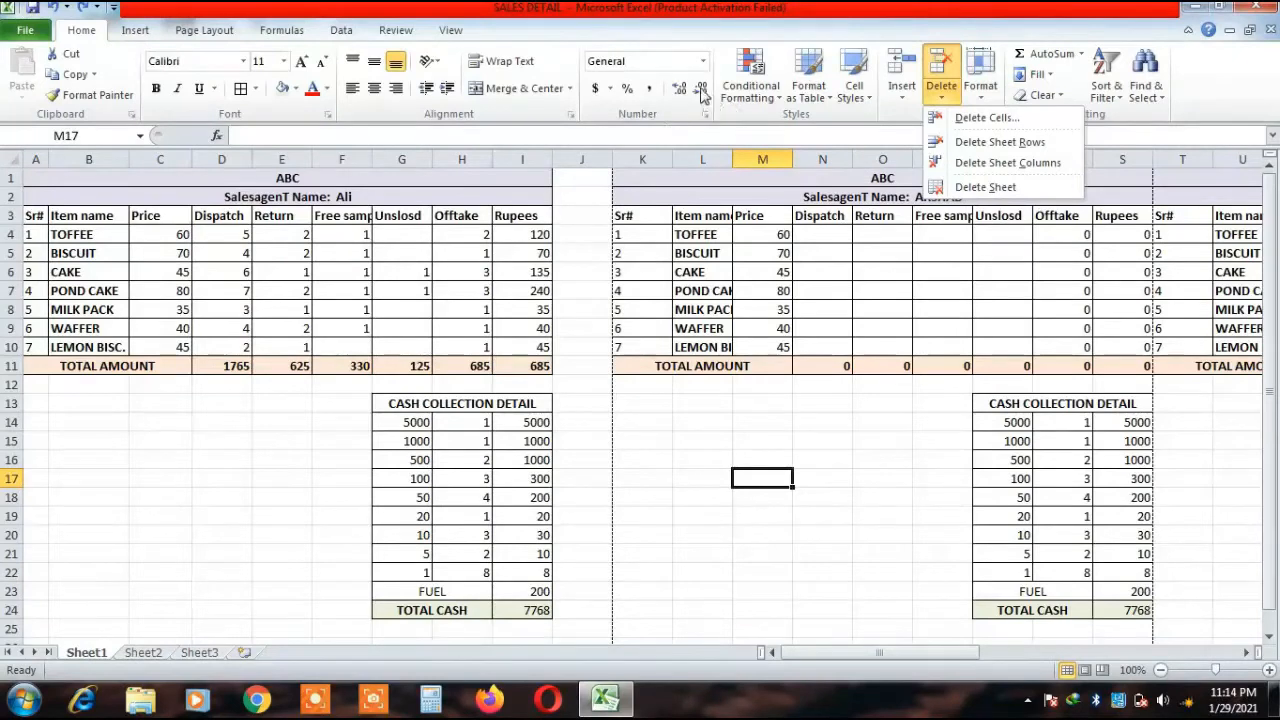
{"action": "left_click", "coordinate": [698, 474]}
{"action": "scroll", "coordinate": [700, 400], "scroll_direction": "down", "scroll_amount": 1}
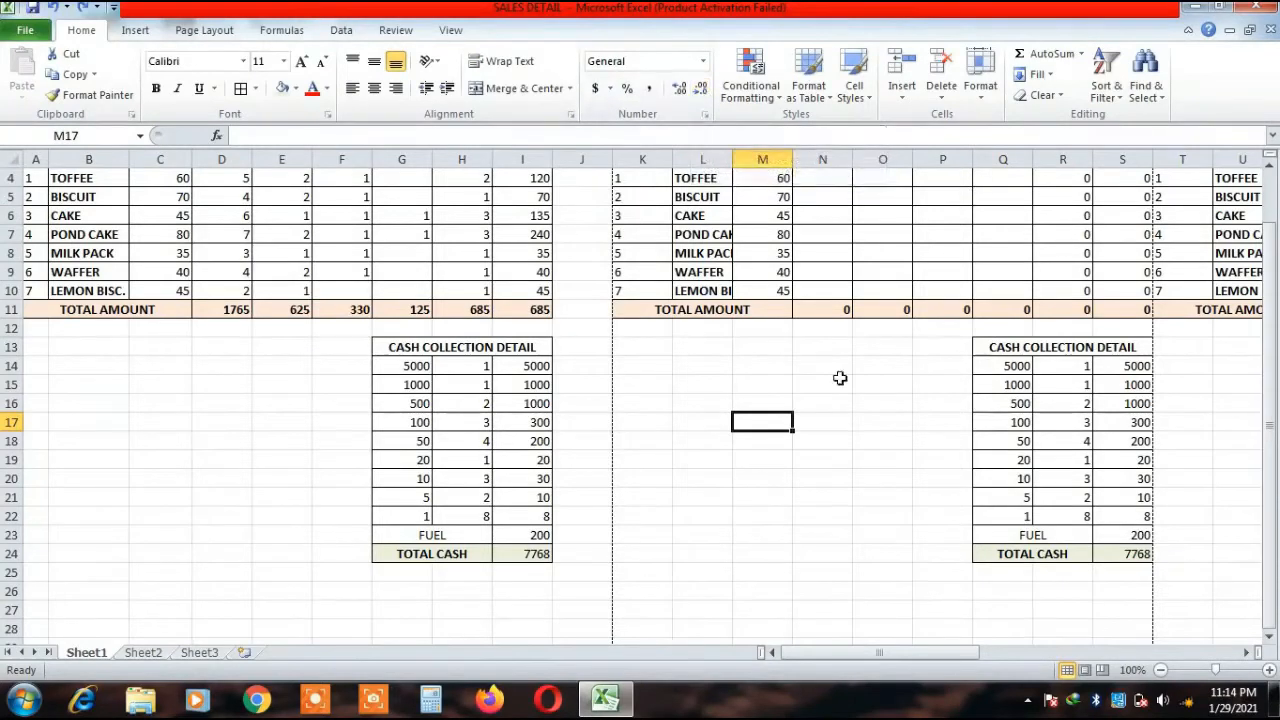
{"action": "left_click", "coordinate": [981, 95]}
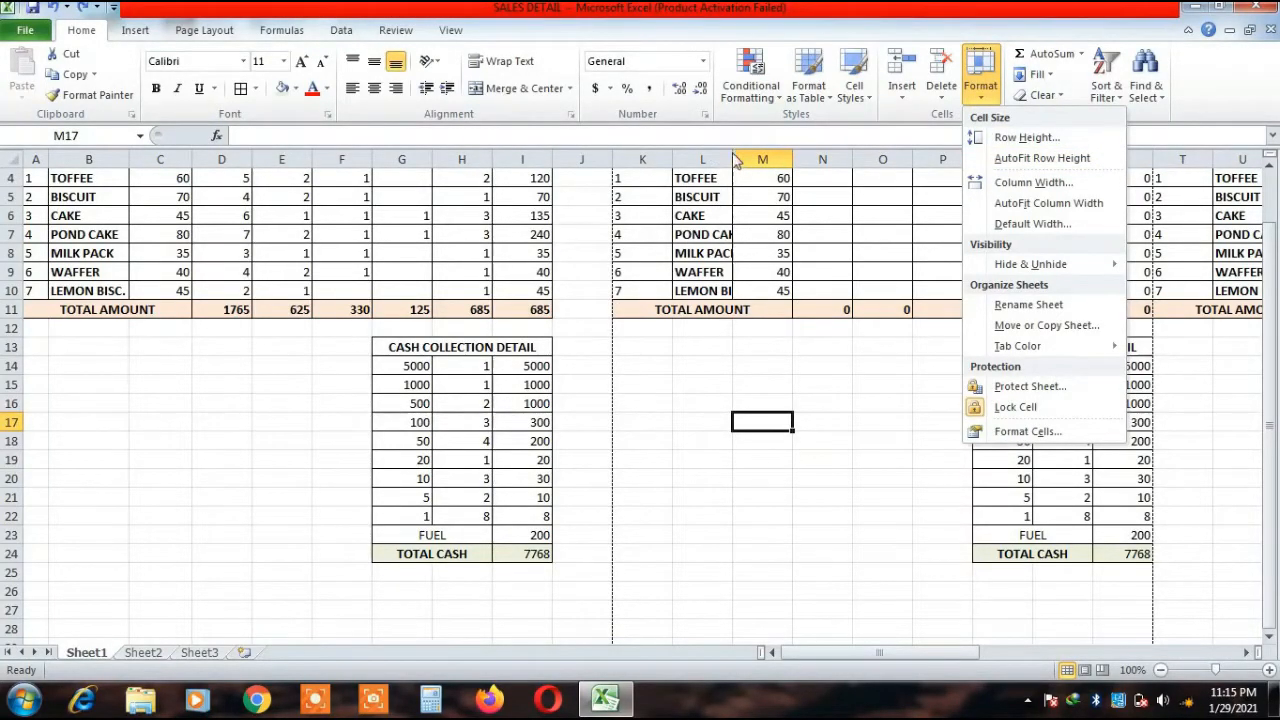
{"action": "left_click", "coordinate": [812, 430]}
{"action": "scroll", "coordinate": [760, 360], "scroll_direction": "up", "scroll_amount": 1}
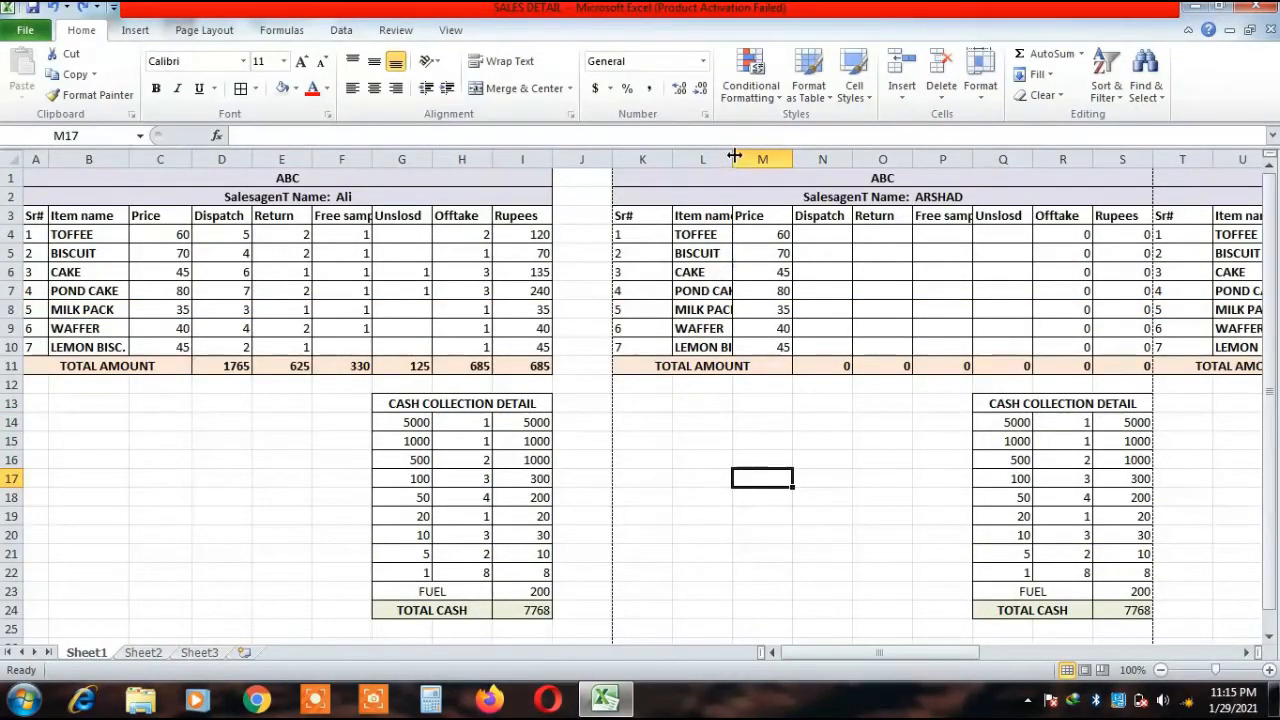
Widen the Item name columns L and U in the second and third agents' tables so the item names fit.
{"action": "left_click_drag", "start_coordinate": [733, 158], "coordinate": [755, 158]}
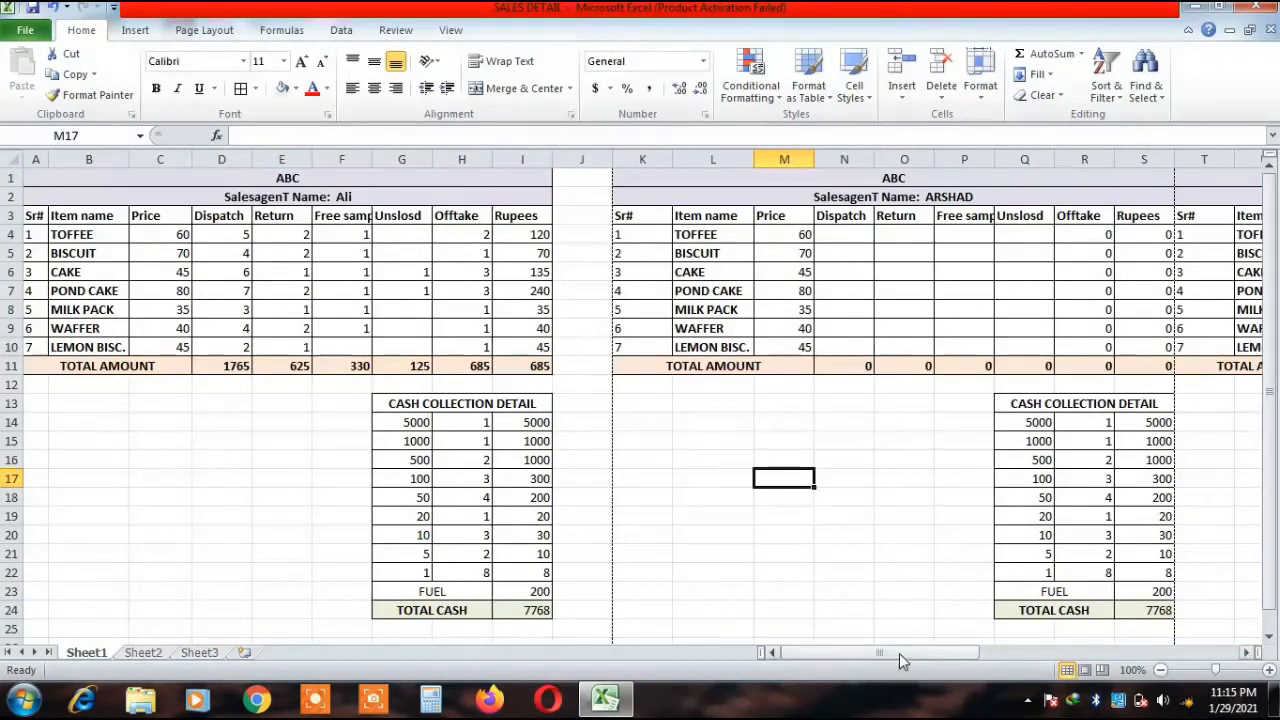
{"action": "left_click_drag", "start_coordinate": [899, 653], "coordinate": [963, 673]}
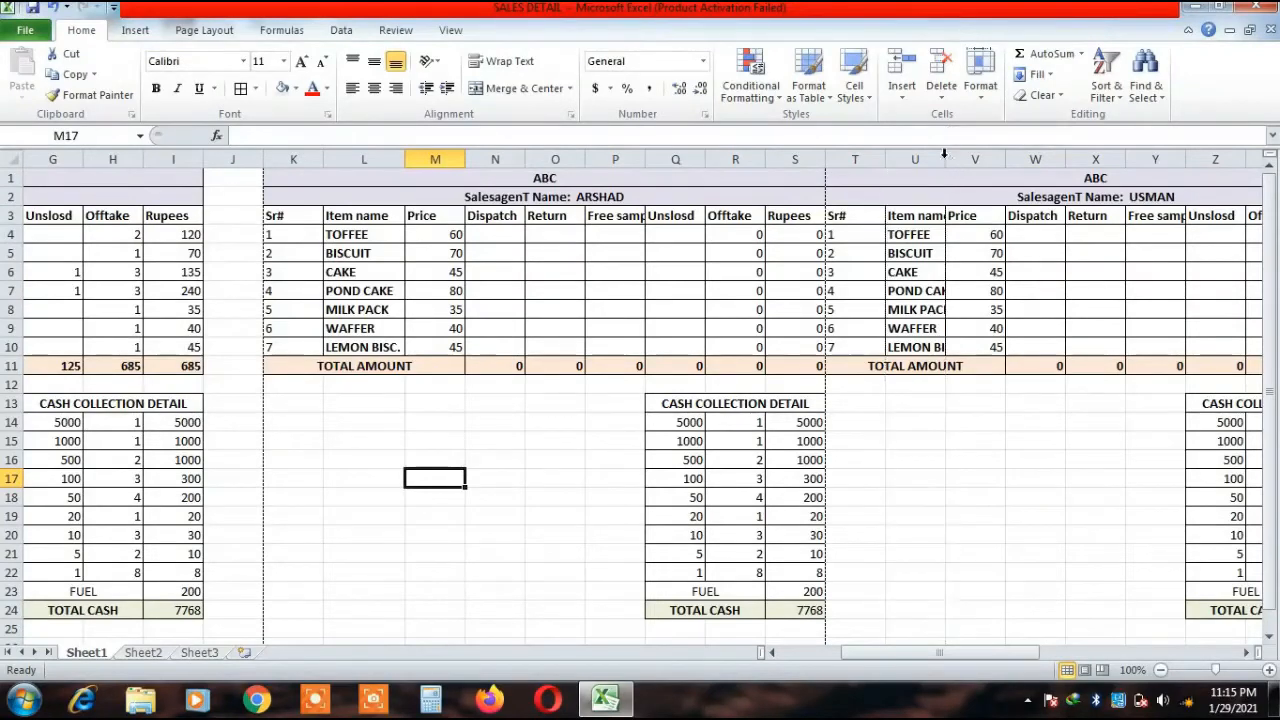
{"action": "left_click_drag", "start_coordinate": [944, 159], "coordinate": [966, 159]}
{"action": "left_click_drag", "start_coordinate": [886, 655], "coordinate": [691, 609]}
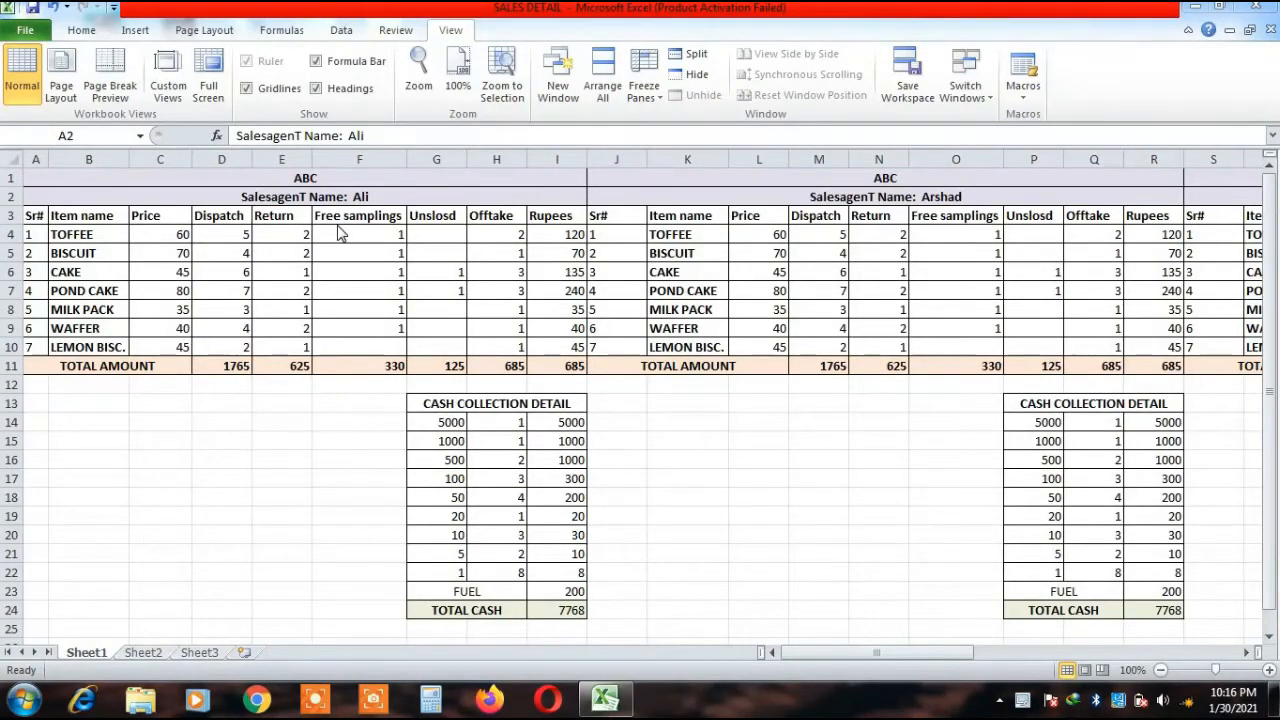
Go through the ABC headings in row 1 from the first agent's table to the empty columns after the fifth table.
{"action": "left_click", "coordinate": [298, 182]}
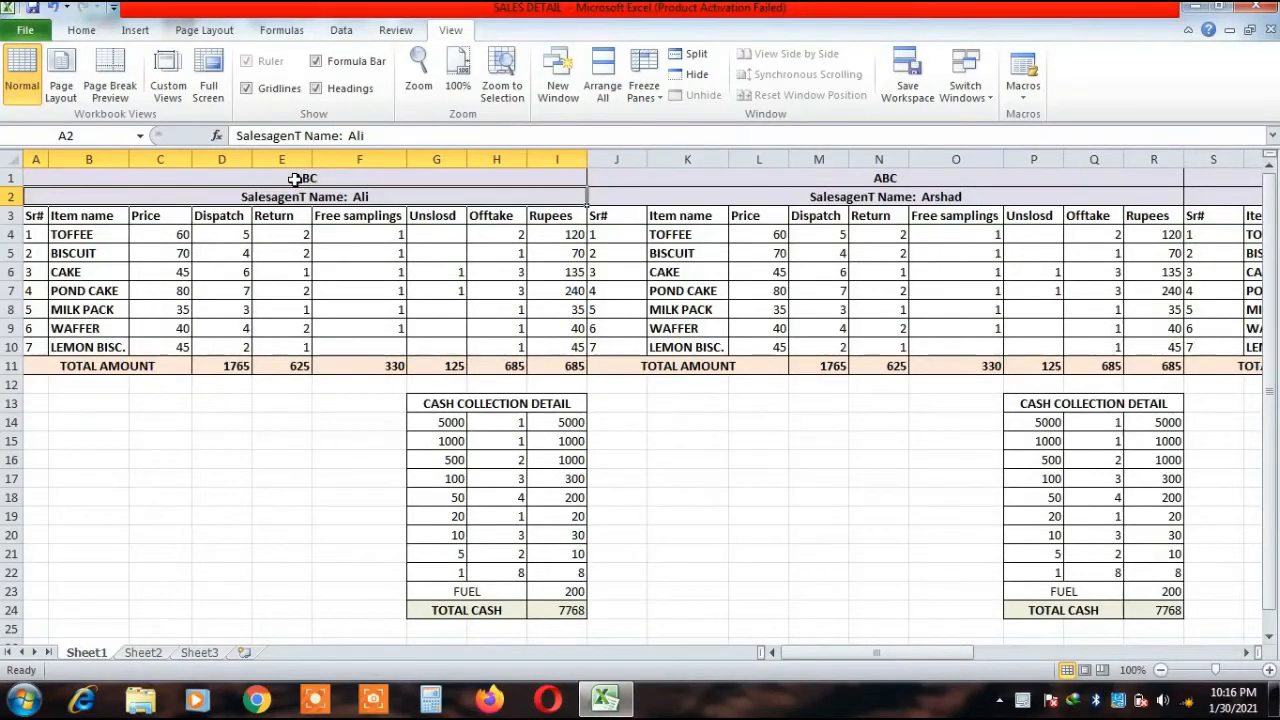
{"action": "left_click", "coordinate": [294, 179]}
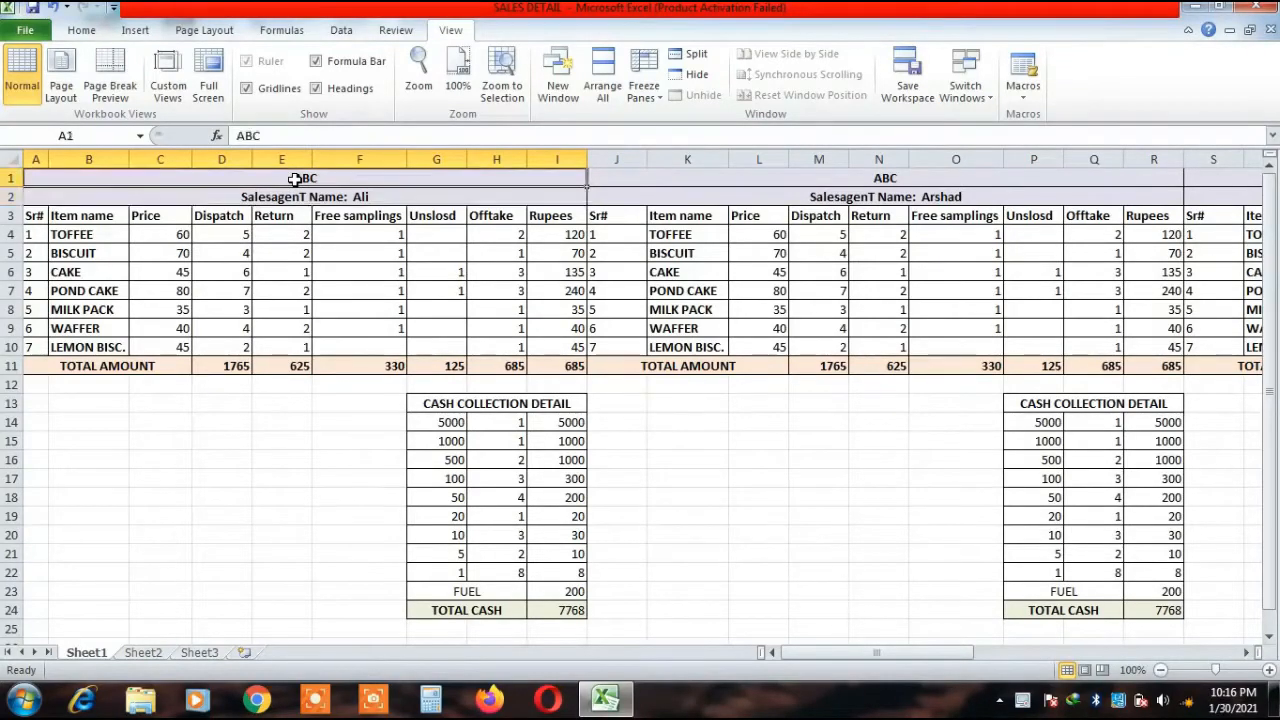
{"action": "key", "text": "Tab"}
{"action": "key", "text": "Tab"}
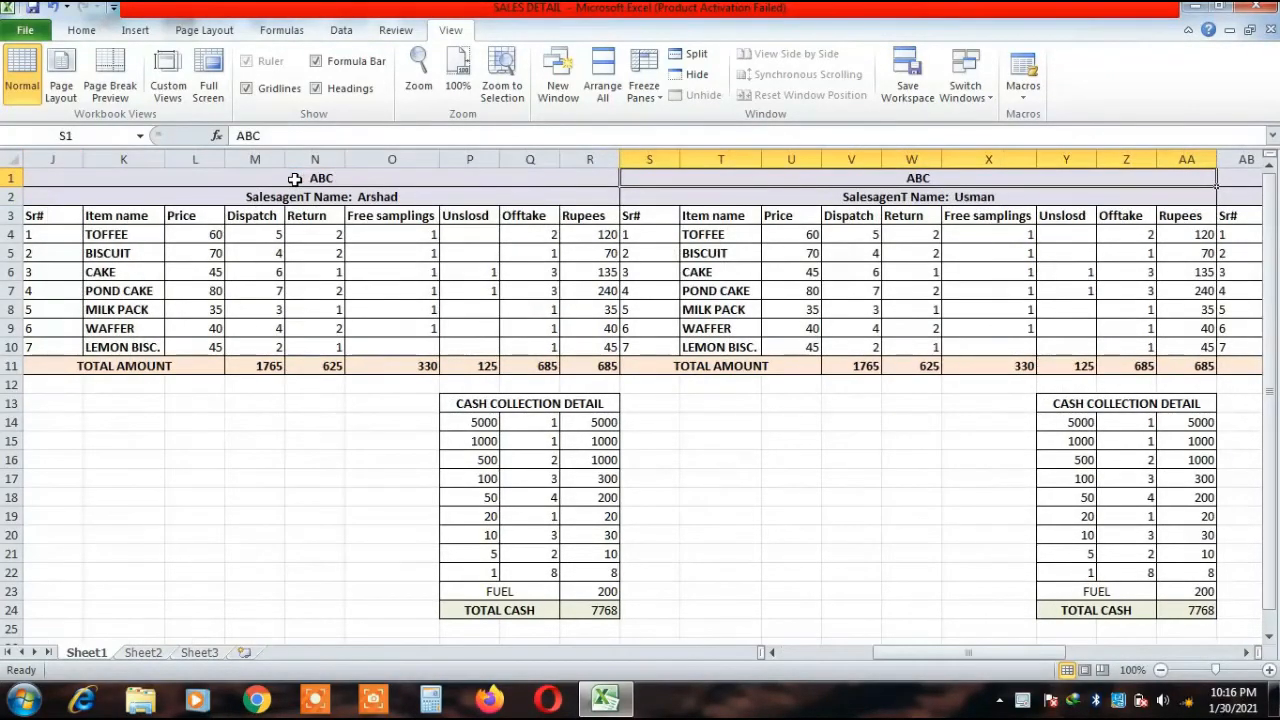
{"action": "key", "text": "Tab"}
{"action": "key", "text": "Tab"}
{"action": "key", "text": "Tab"}
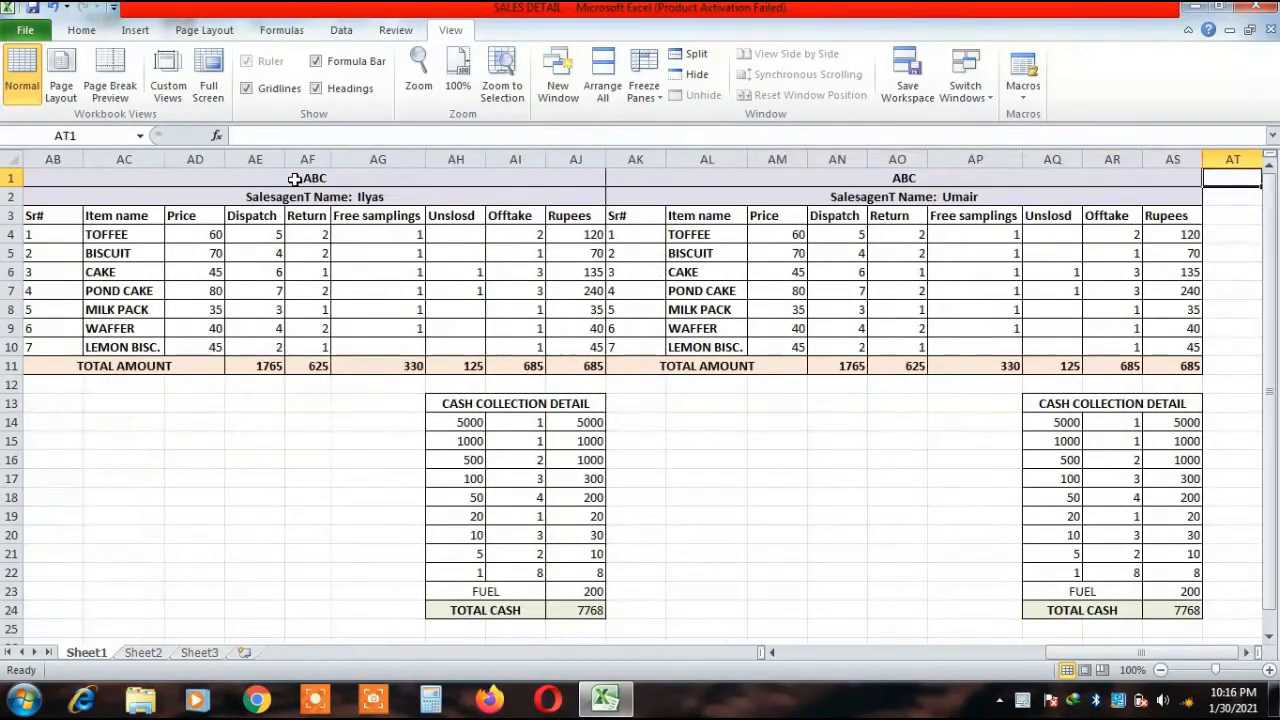
{"action": "key", "text": "Tab"}
{"action": "key", "text": "Tab"}
{"action": "key", "text": "Tab"}
{"action": "key", "text": "Tab"}
{"action": "key", "text": "Tab"}
{"action": "key", "text": "Tab"}
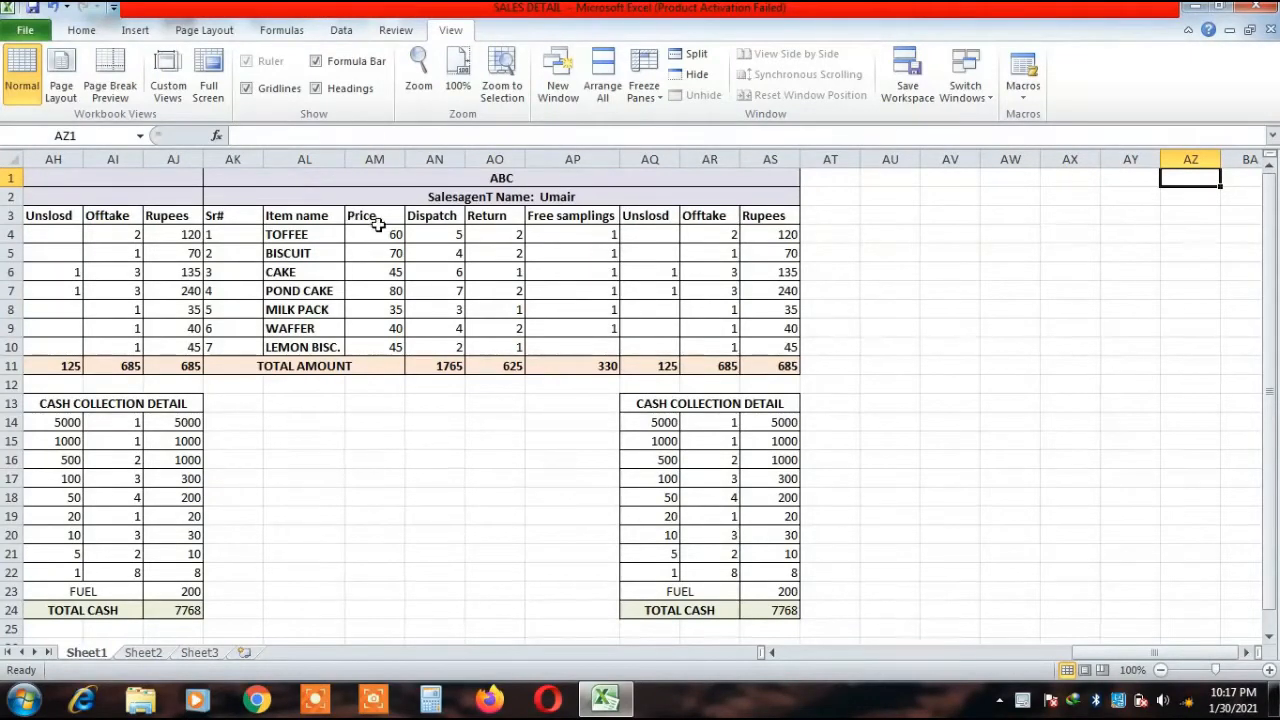
Re-enter ABC as the title in AK1 above the fifth agent's table.
{"action": "left_click", "coordinate": [380, 180]}
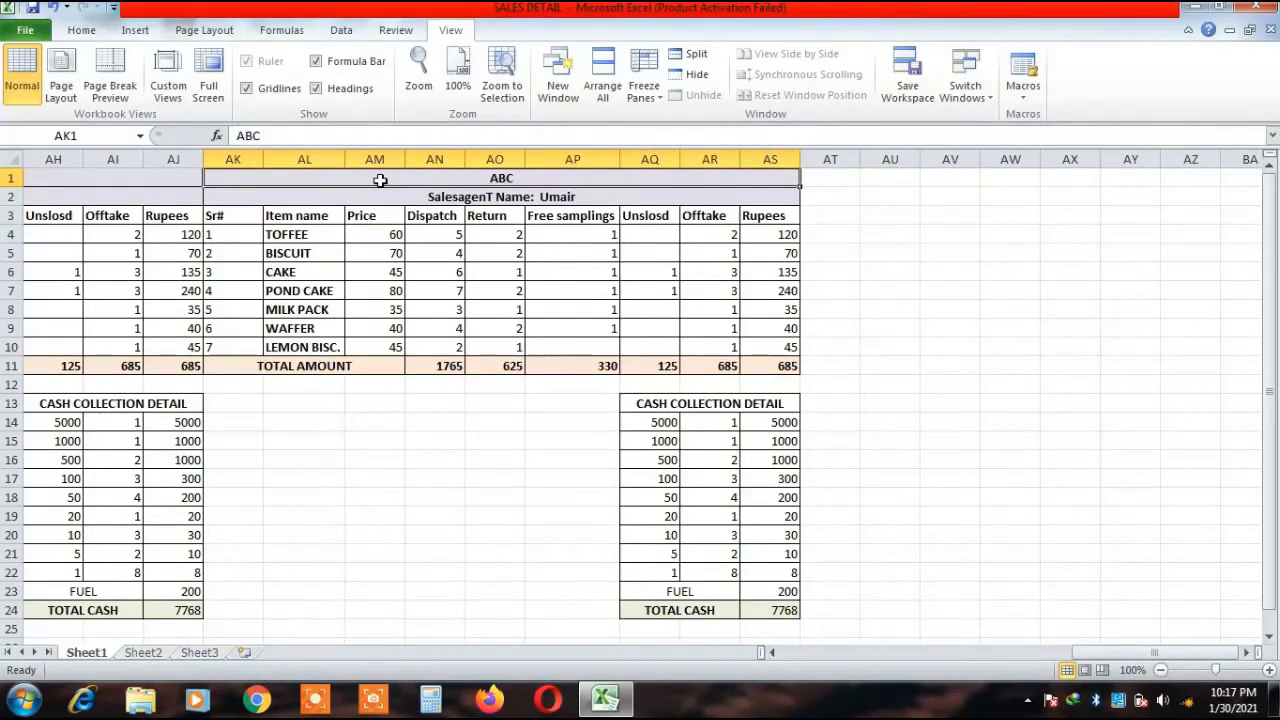
{"action": "key", "text": "BackSpace"}
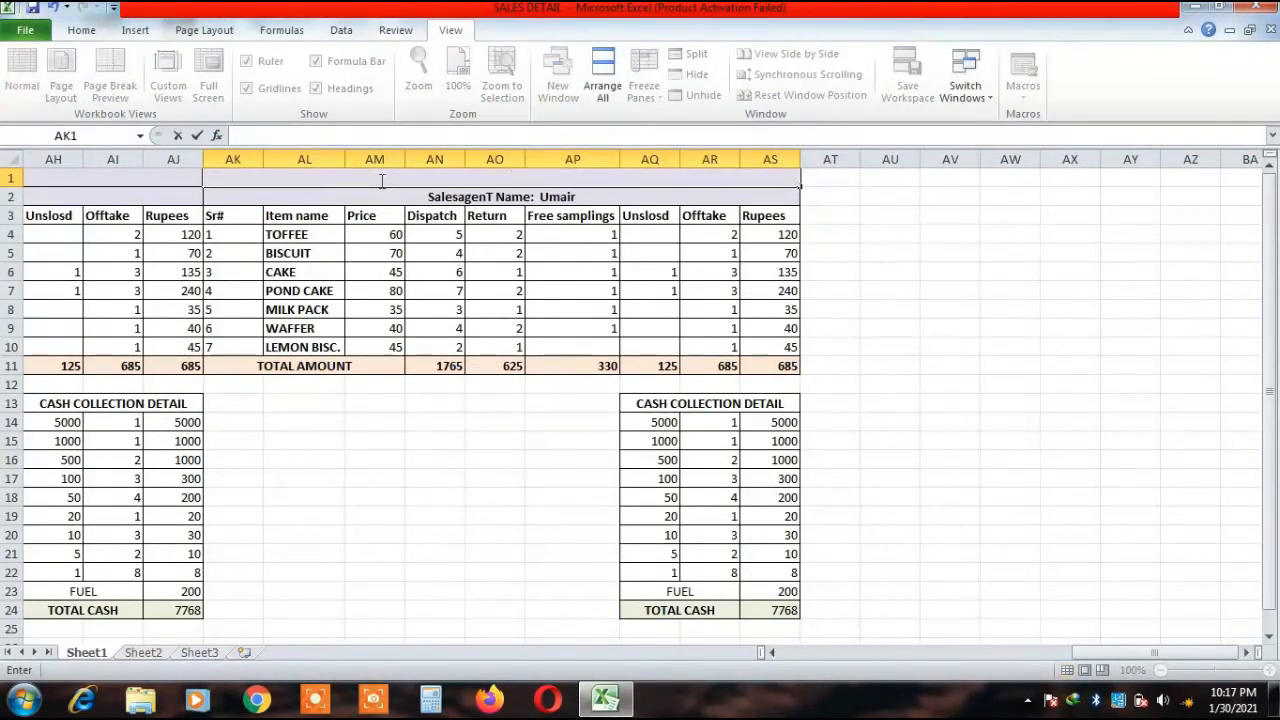
{"action": "type", "text": "ABC"}
{"action": "key", "text": "Return"}
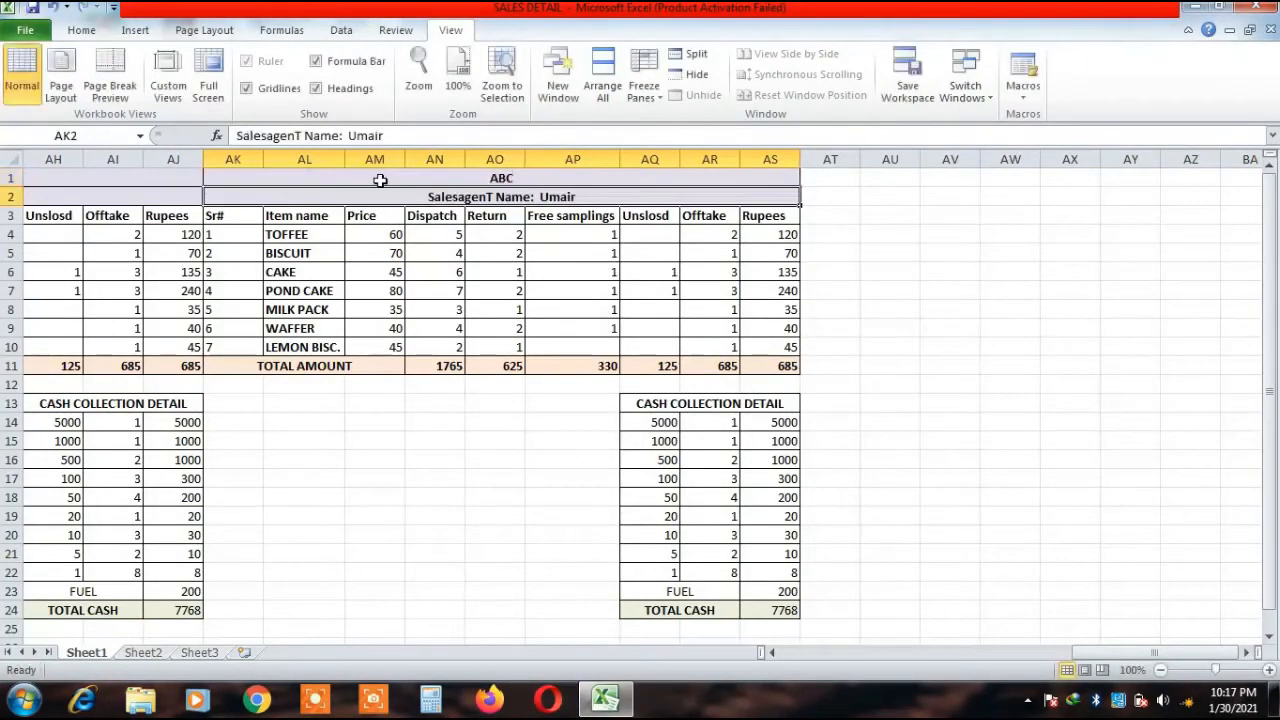
Copy the fifth agent's sales table, AK1:AS11, and paste it at AT1 as a sixth table.
{"action": "left_click", "coordinate": [380, 180]}
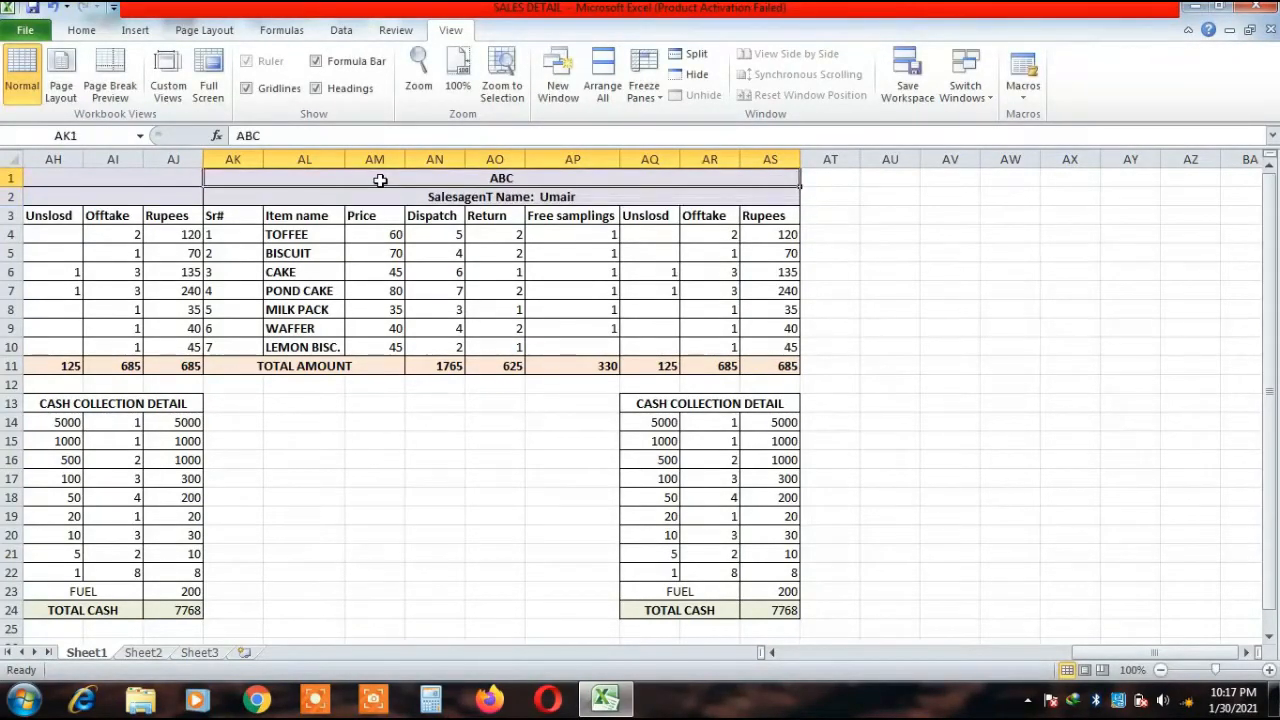
{"action": "key", "text": "shift+Down"}
{"action": "key", "text": "shift+Down"}
{"action": "key", "text": "shift+Down"}
{"action": "key", "text": "shift+Down"}
{"action": "key", "text": "shift+Down"}
{"action": "key", "text": "shift+Down"}
{"action": "key", "text": "shift+Down"}
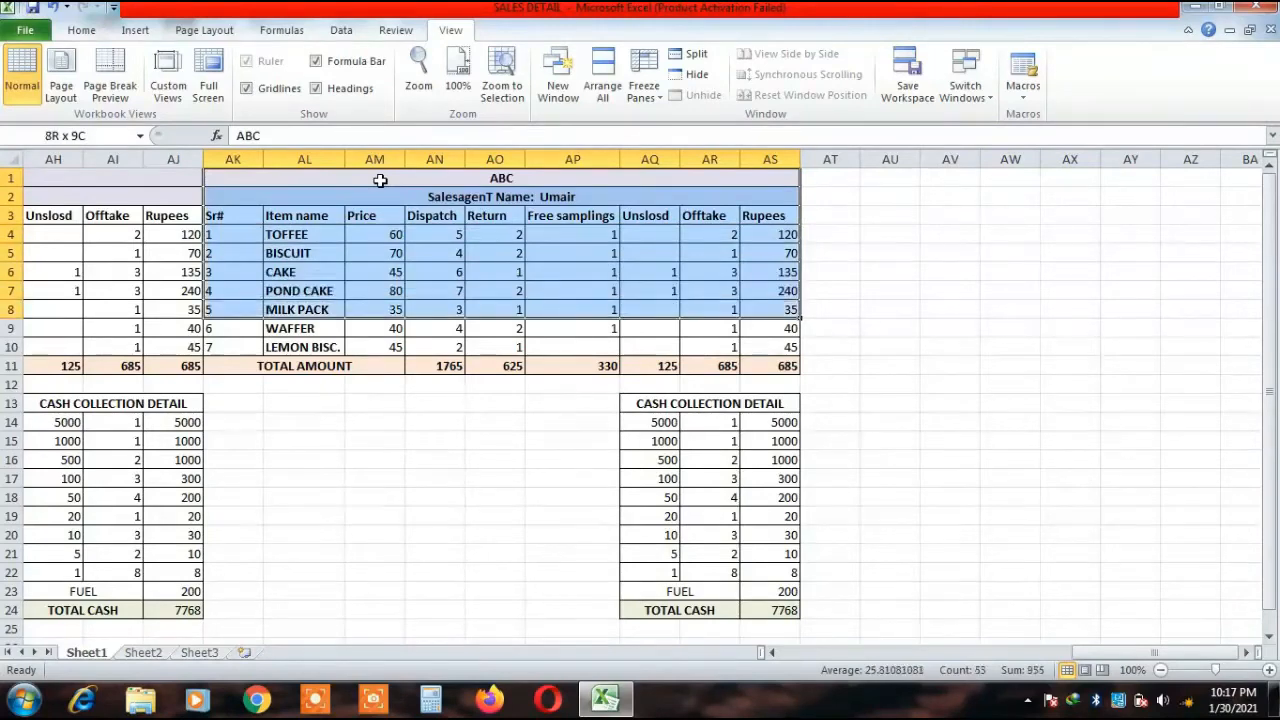
{"action": "key", "text": "shift+Down"}
{"action": "key", "text": "shift+Down"}
{"action": "key", "text": "shift+Down"}
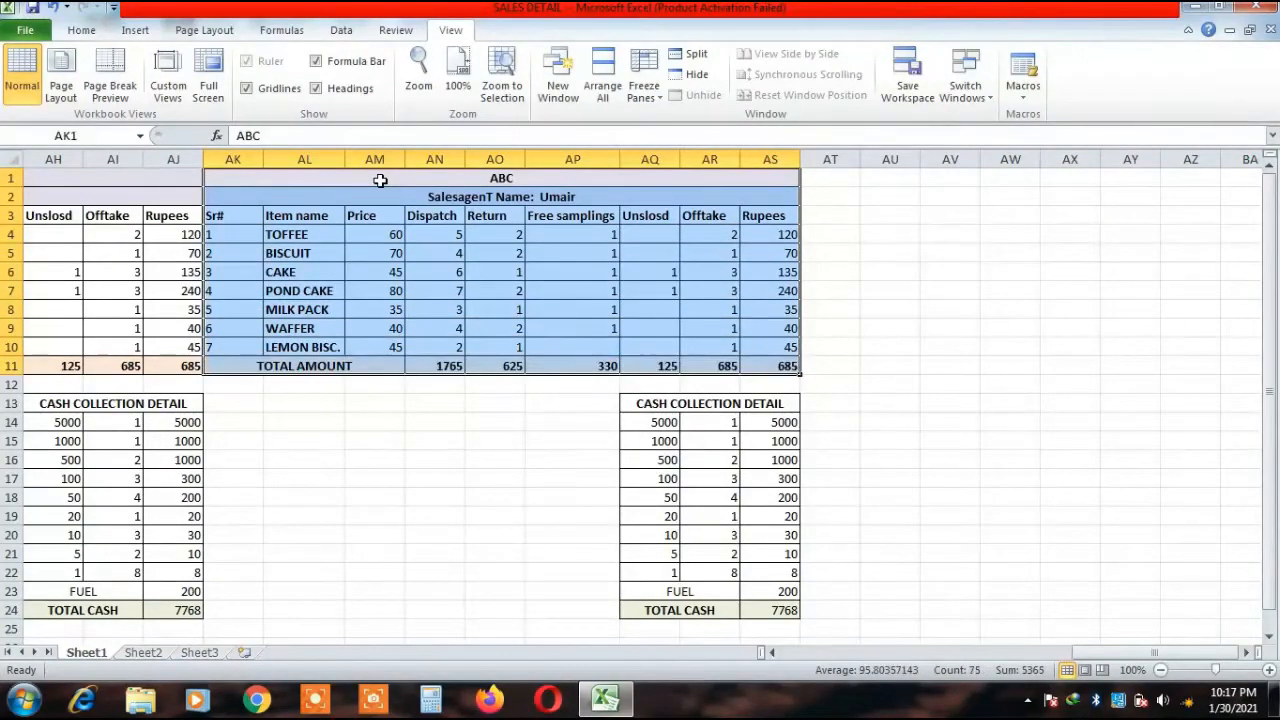
{"action": "key", "text": "ctrl+c"}
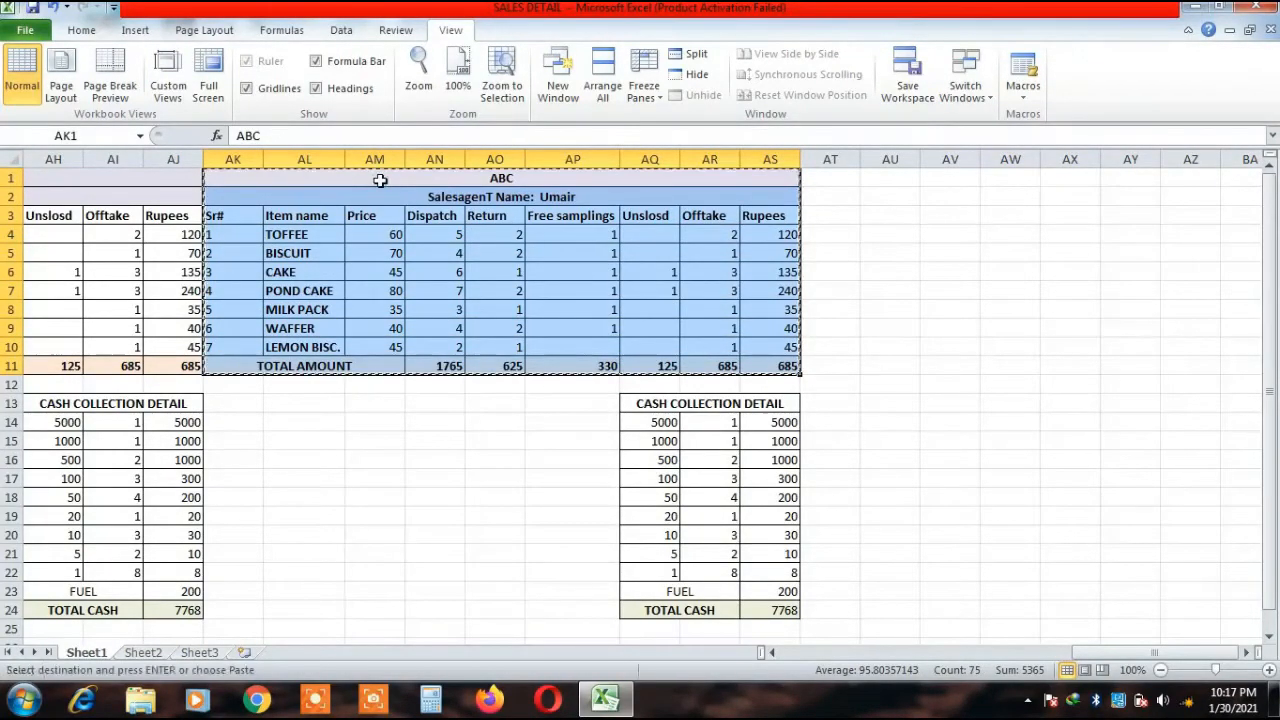
{"action": "left_click", "coordinate": [847, 177]}
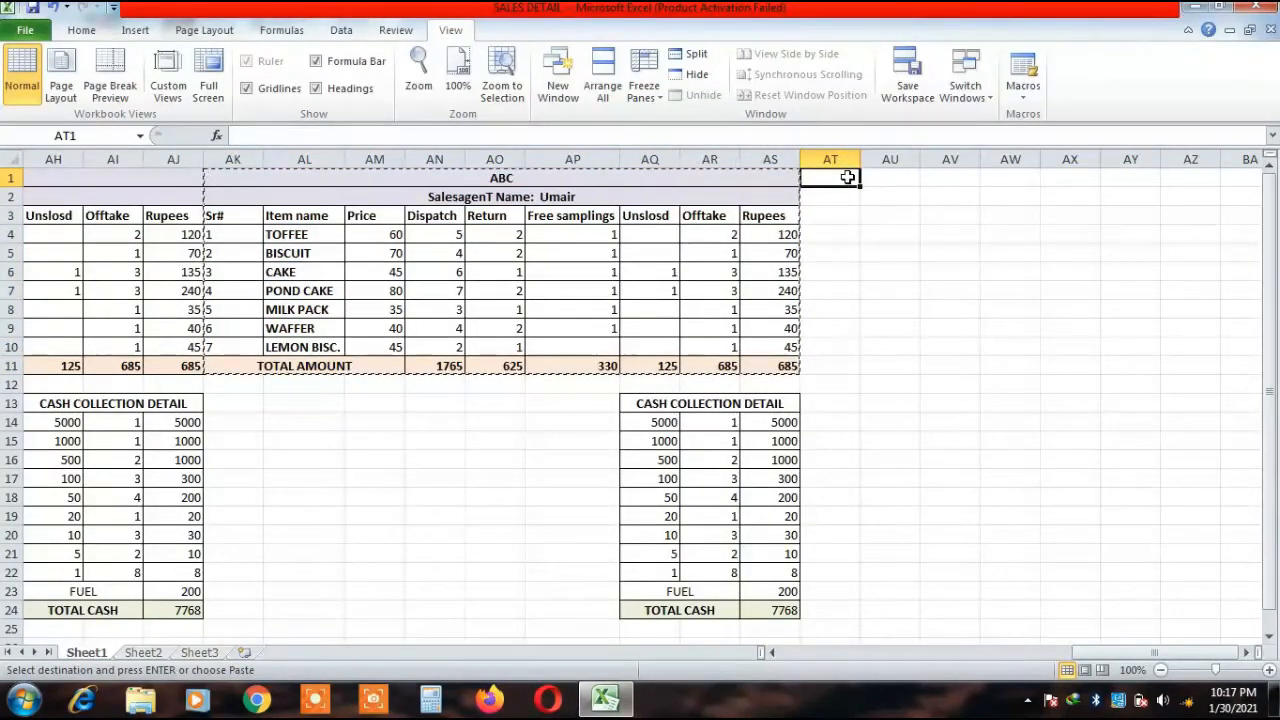
{"action": "left_click", "coordinate": [958, 193]}
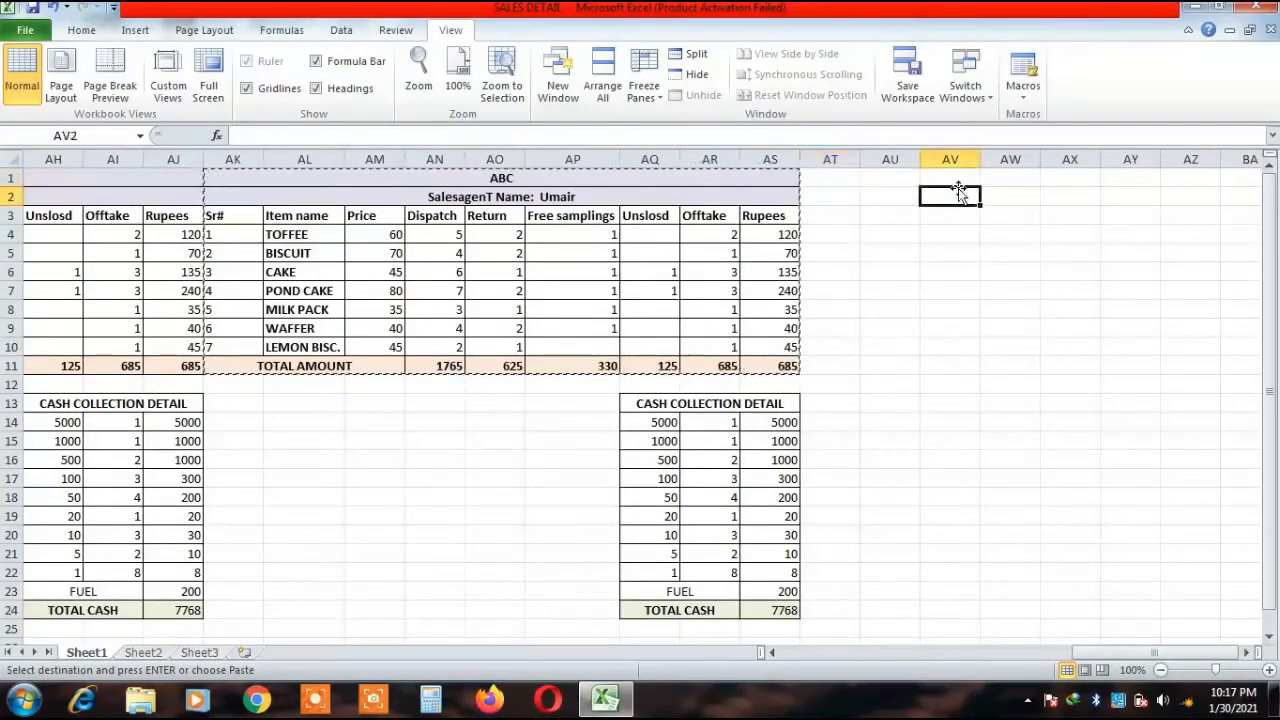
{"action": "left_click", "coordinate": [830, 176]}
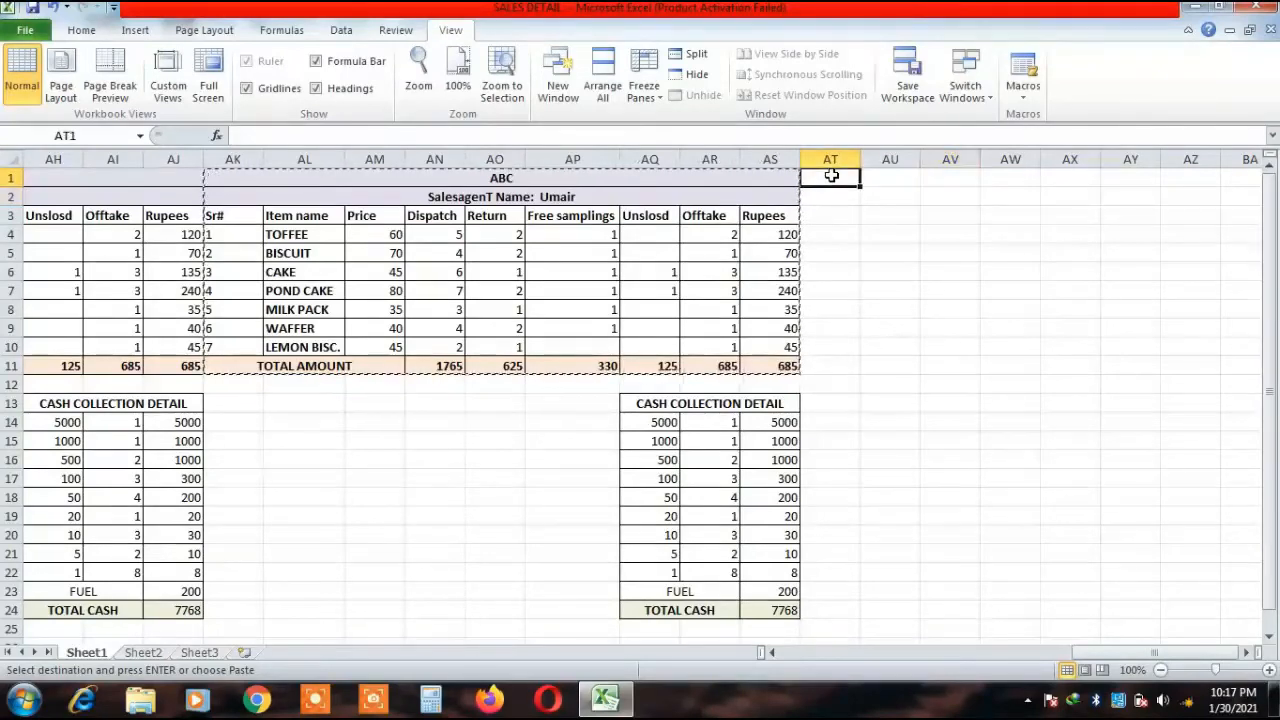
{"action": "key", "text": "ctrl+v"}
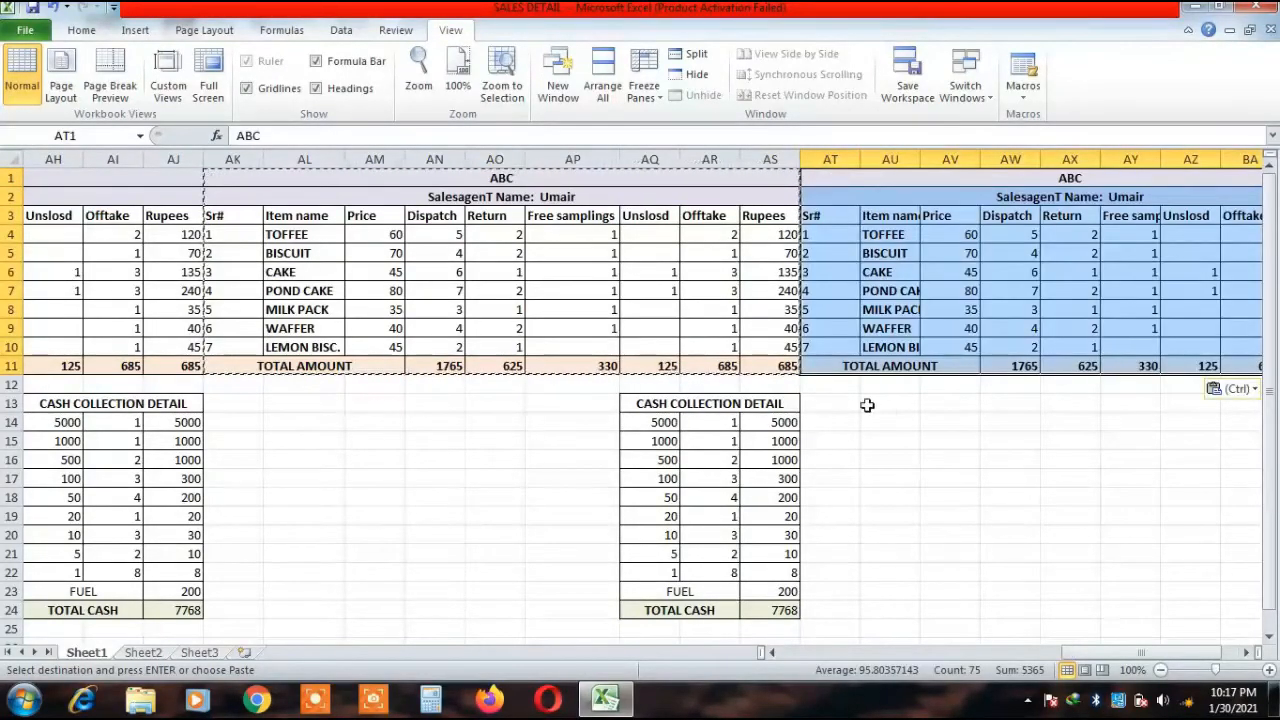
Copy the fifth agent's cash collection table, AQ13:AS24, and paste it at AZ13 under the sixth sales table.
{"action": "left_click_drag", "start_coordinate": [645, 403], "coordinate": [773, 590]}
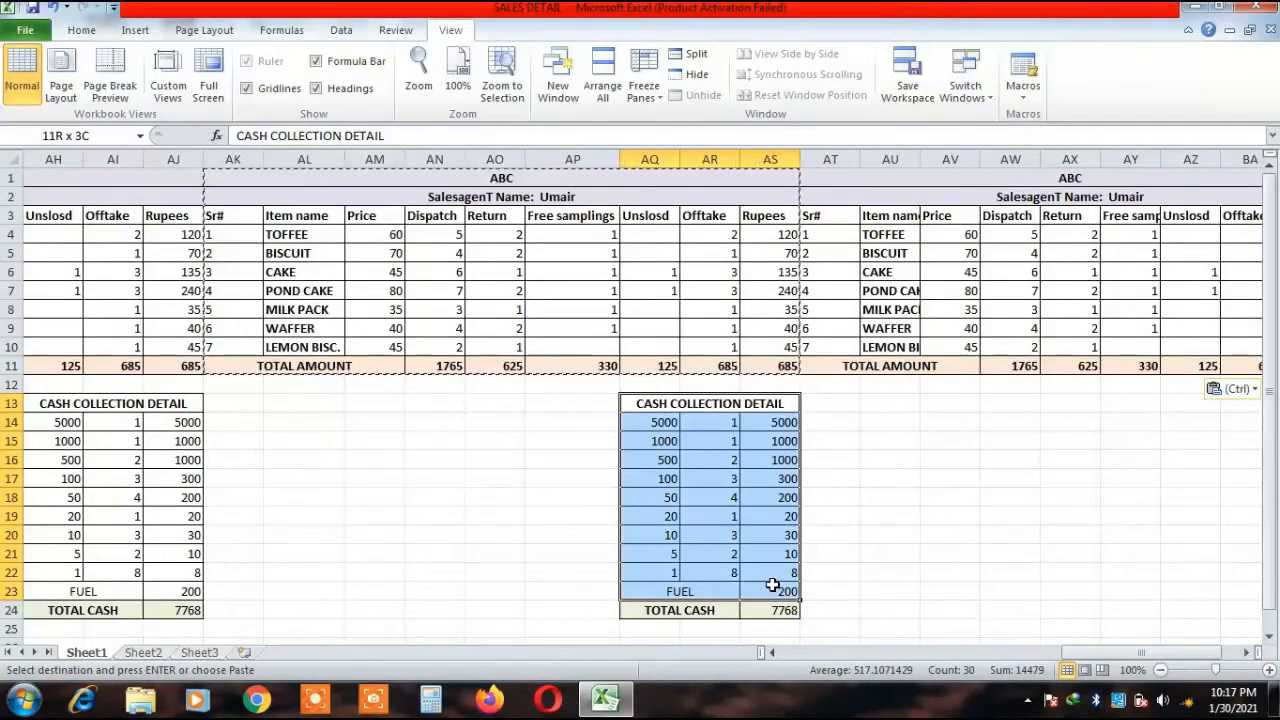
{"action": "left_click_drag", "start_coordinate": [773, 587], "coordinate": [776, 607]}
{"action": "key", "text": "ctrl+c"}
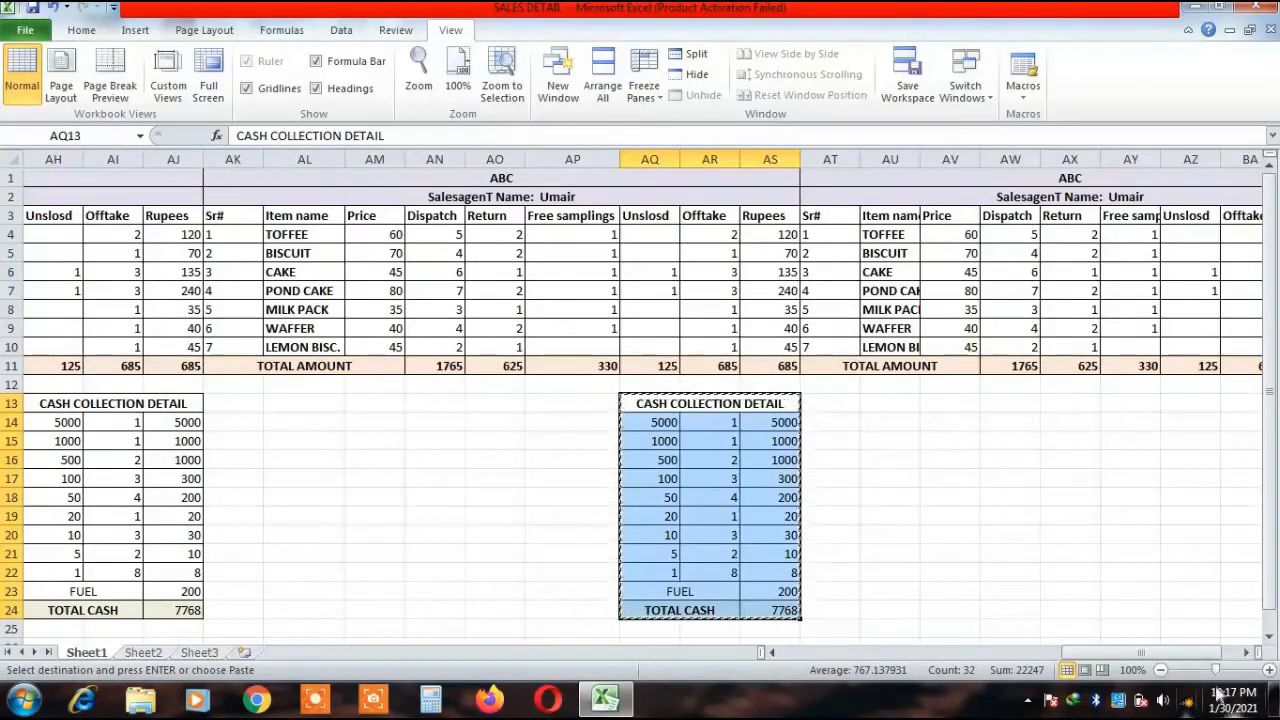
{"action": "left_click", "coordinate": [1245, 656]}
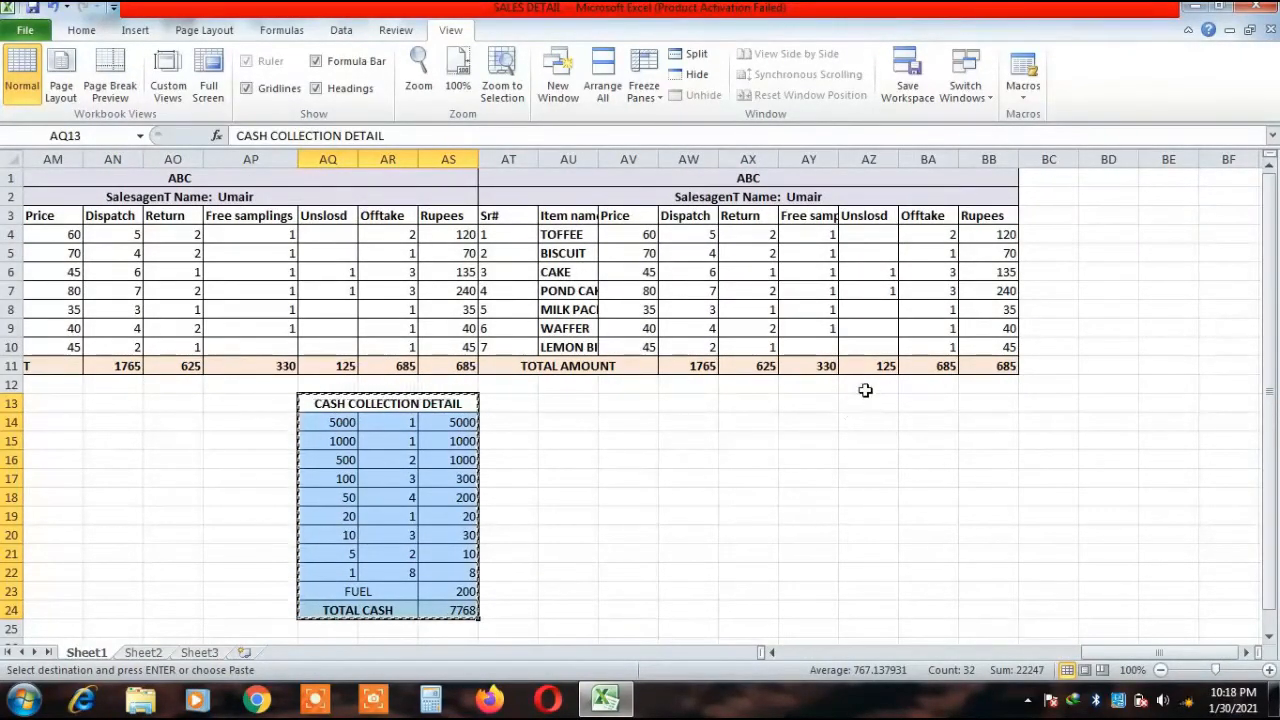
{"action": "left_click", "coordinate": [865, 406]}
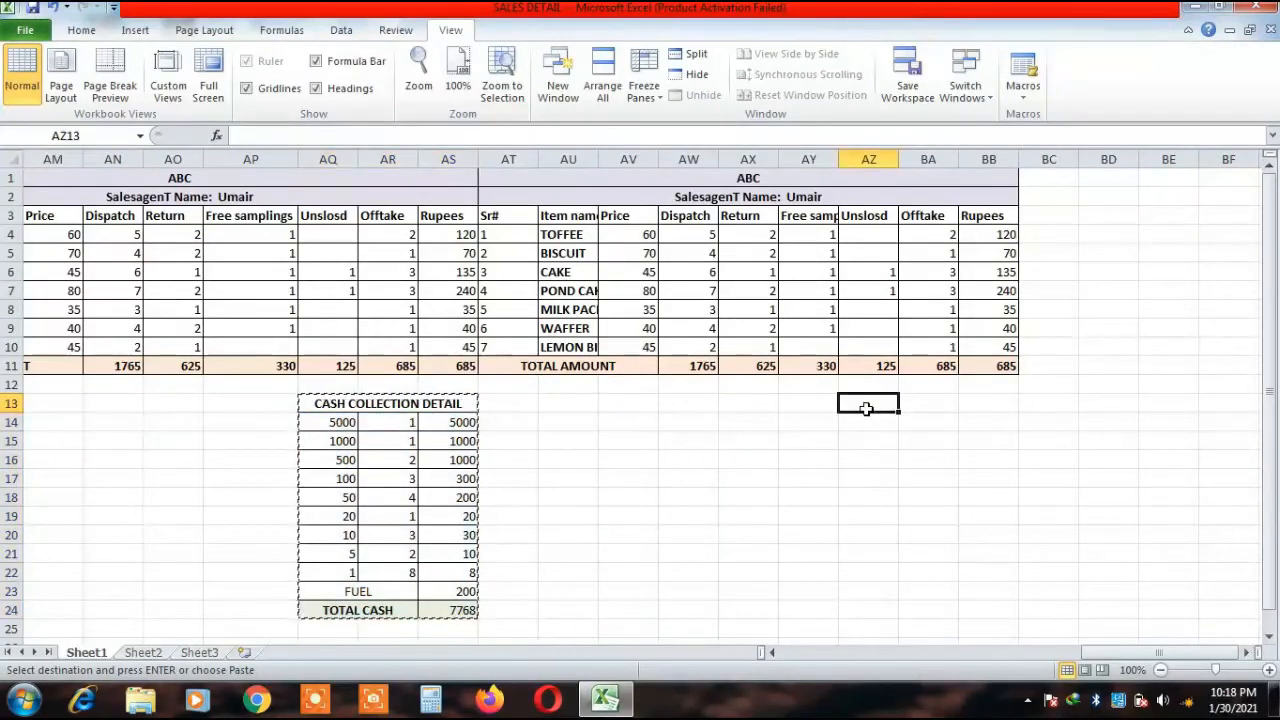
{"action": "key", "text": "ctrl+v"}
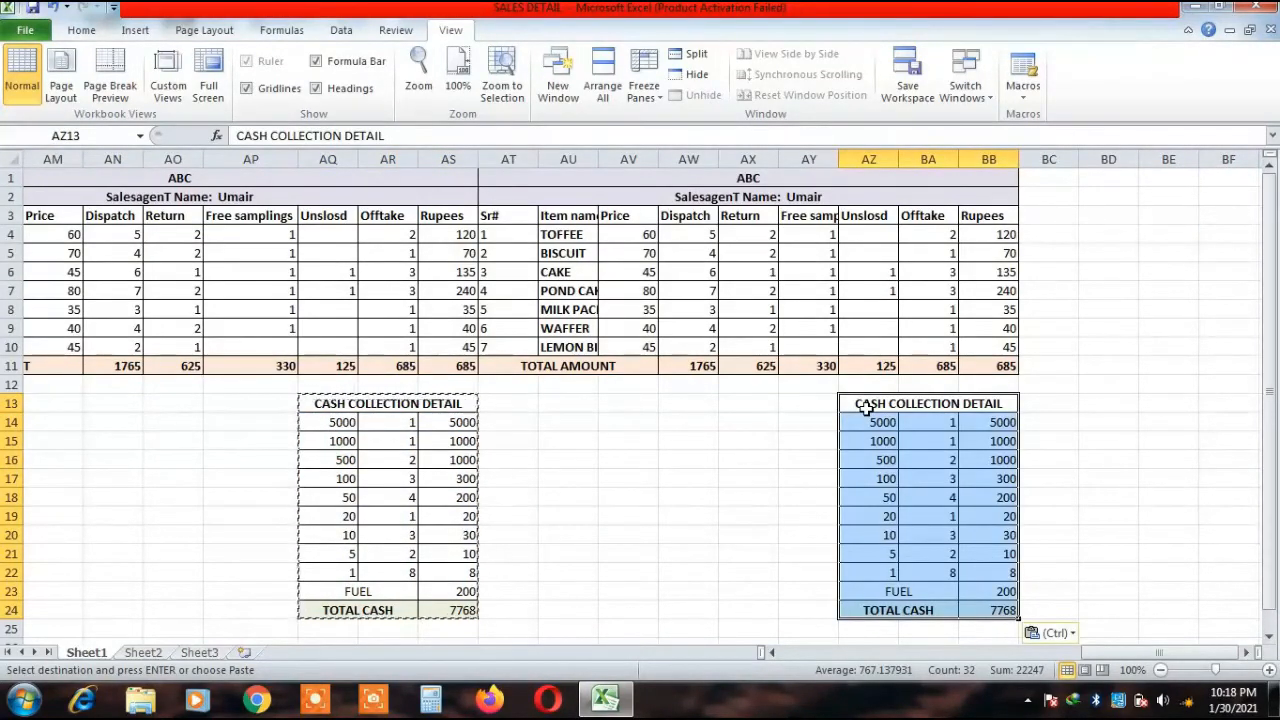
{"action": "key", "text": "Escape"}
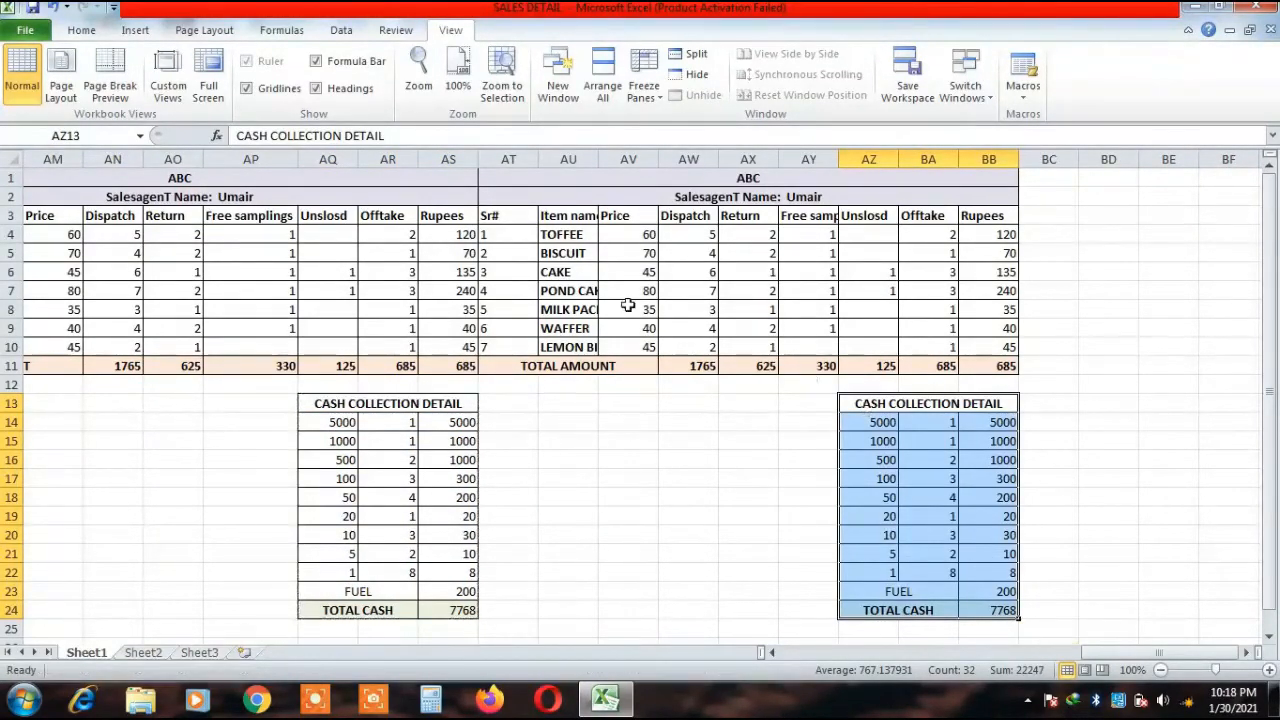
Copy the sixth sales table, AT1:BB11, and paste it at BC1 as a seventh table.
{"action": "left_click", "coordinate": [677, 178]}
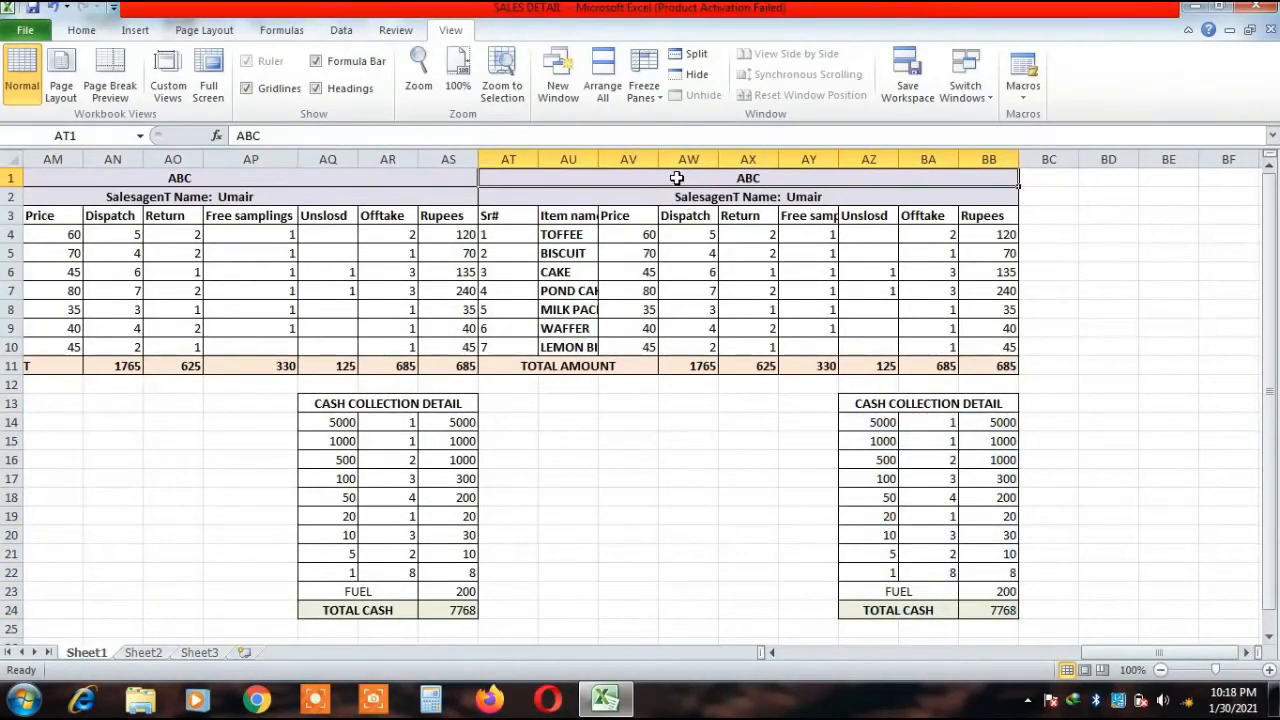
{"action": "key", "text": "shift+Down"}
{"action": "key", "text": "shift+Down"}
{"action": "key", "text": "shift+Down"}
{"action": "key", "text": "shift+Down"}
{"action": "key", "text": "shift+Down"}
{"action": "key", "text": "shift+Down"}
{"action": "key", "text": "shift+Down"}
{"action": "key", "text": "shift+Down"}
{"action": "key", "text": "shift+Down"}
{"action": "key", "text": "shift+Down"}
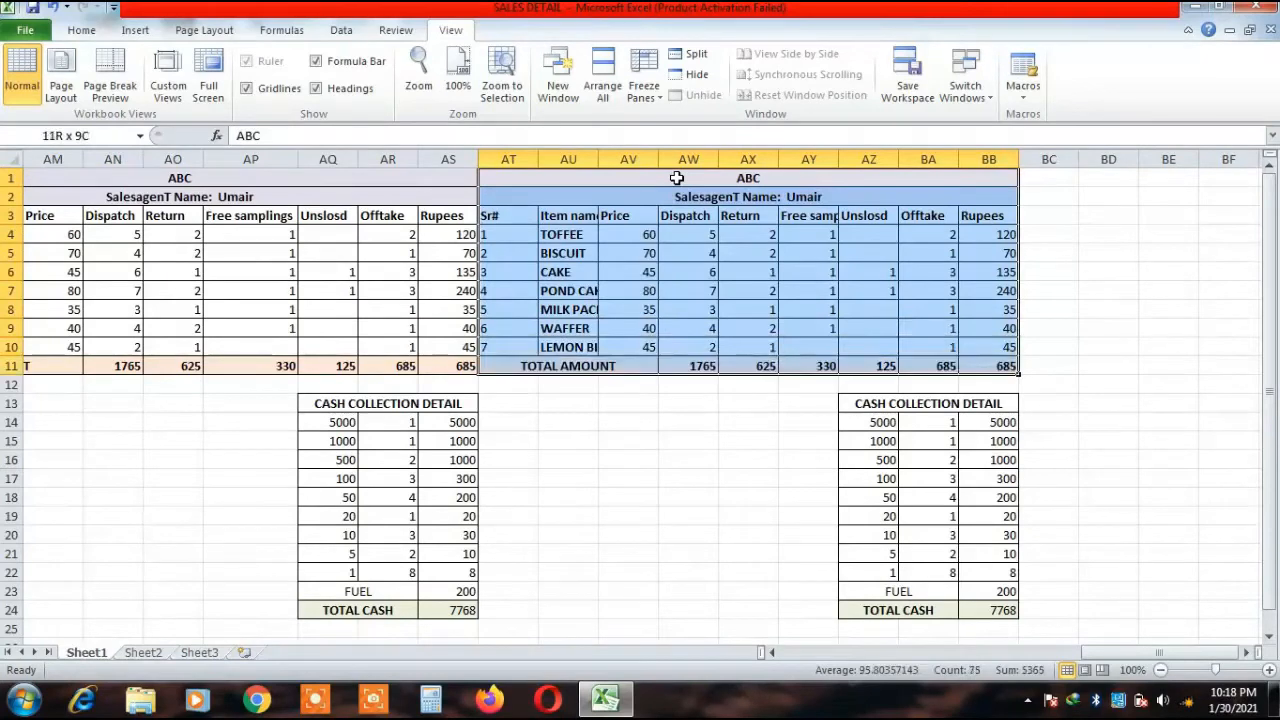
{"action": "key", "text": "ctrl+c"}
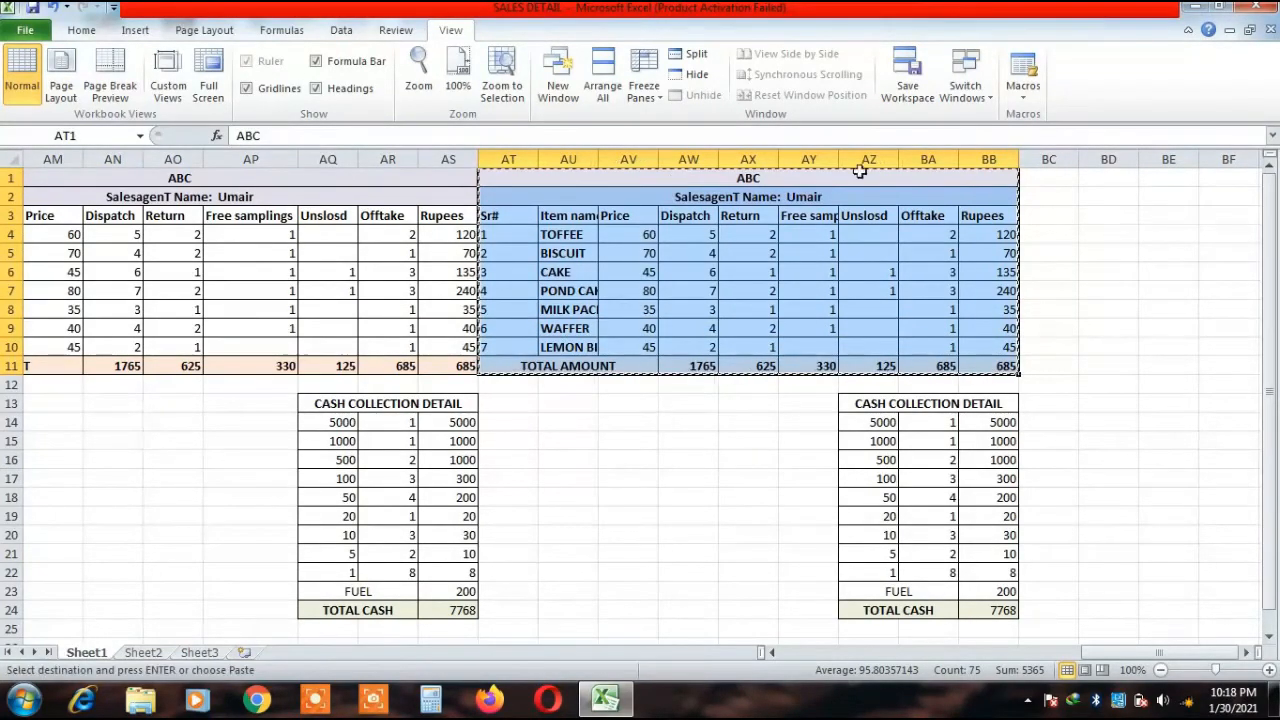
{"action": "left_click", "coordinate": [1052, 178]}
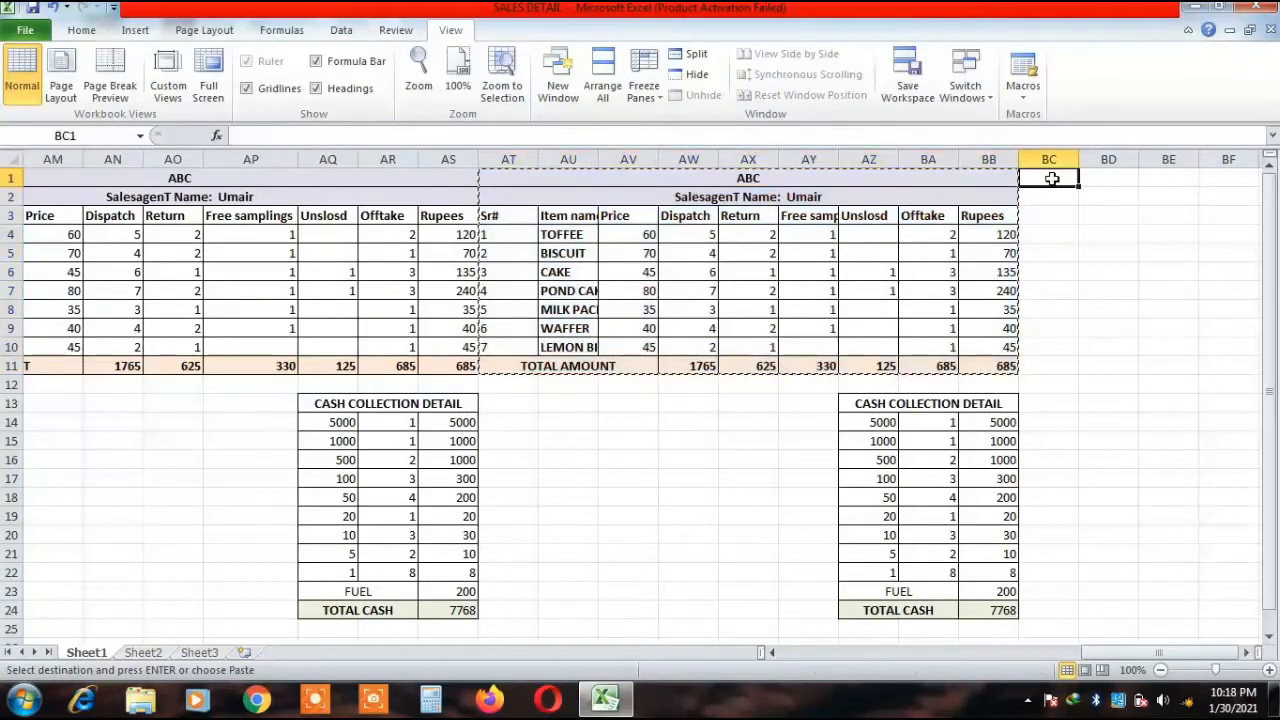
{"action": "key", "text": "ctrl+v"}
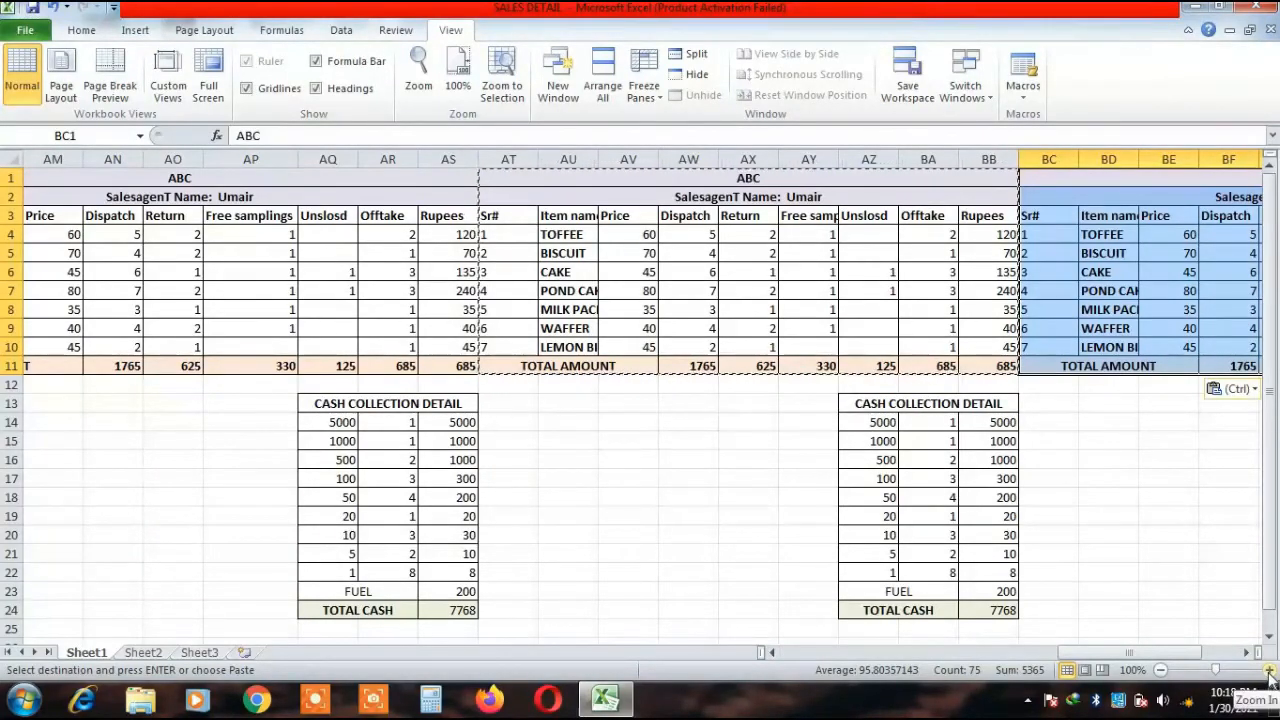
Replace the sales agent heading in BC2 of the seventh table with STOCK REPORT.
{"action": "left_click", "coordinate": [1247, 652]}
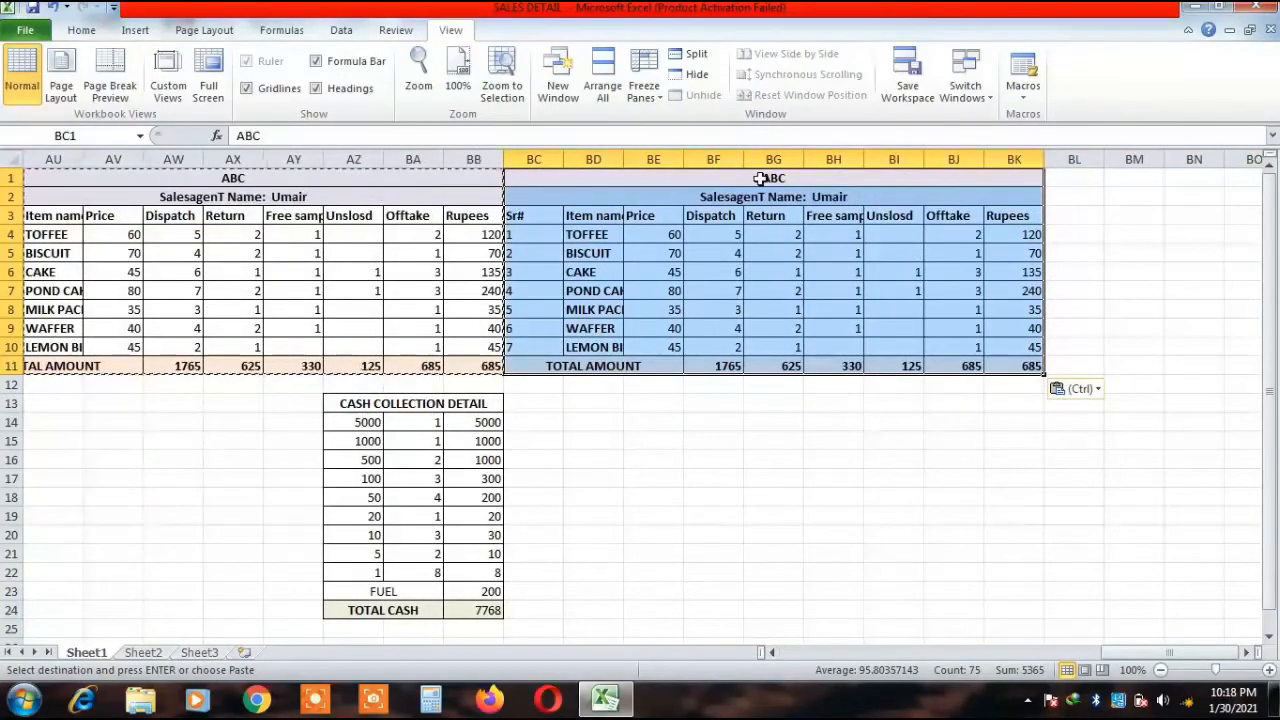
{"action": "left_click", "coordinate": [760, 178]}
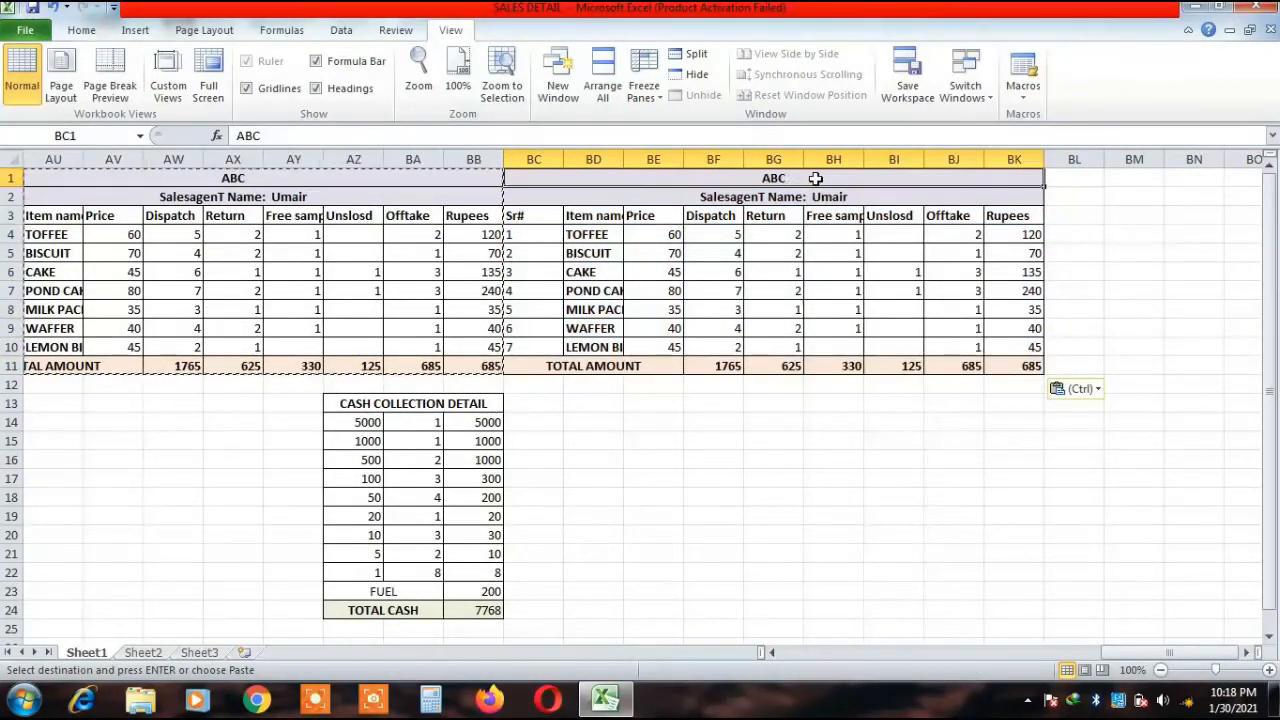
{"action": "left_click", "coordinate": [787, 196]}
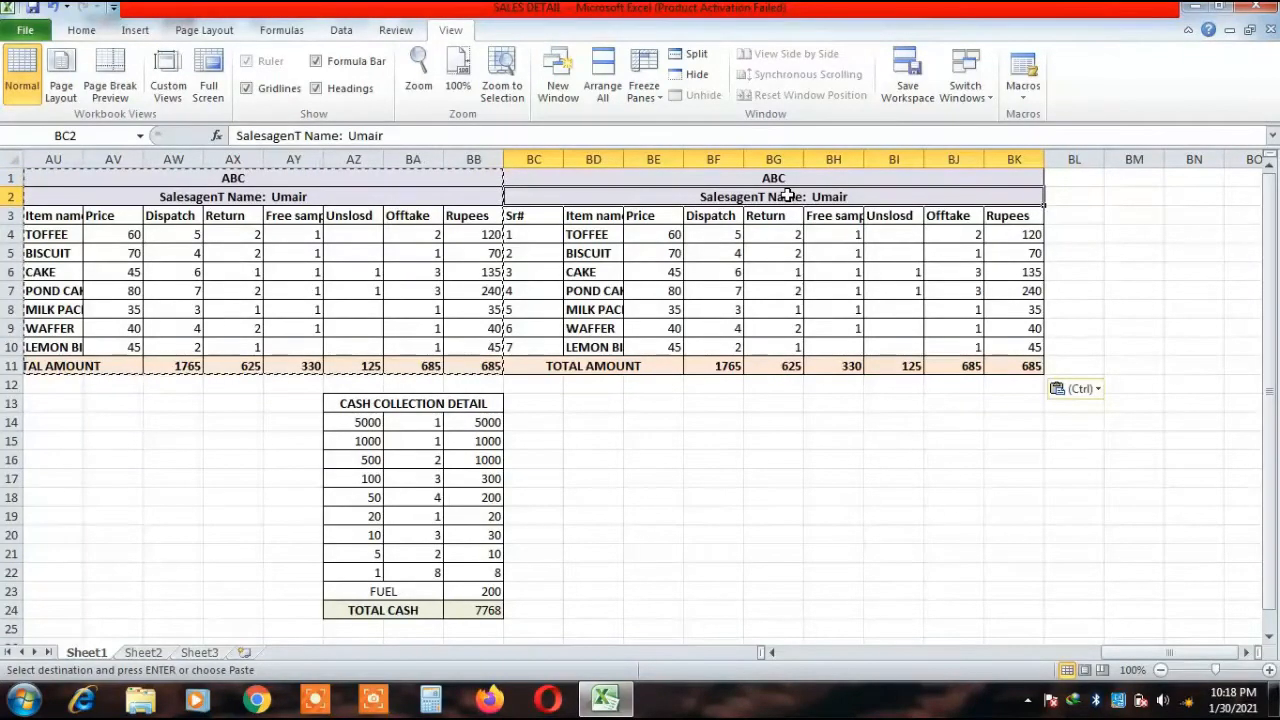
{"action": "type", "text": "STO"}
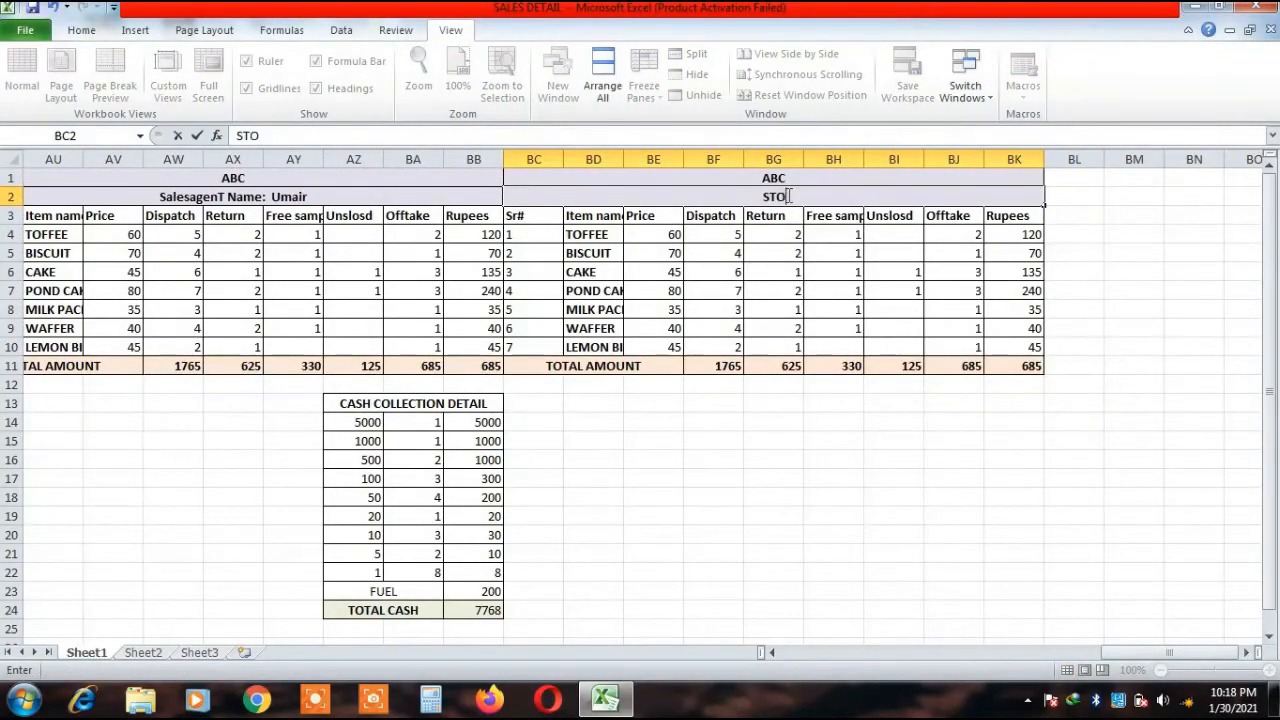
{"action": "type", "text": "CK REPORT"}
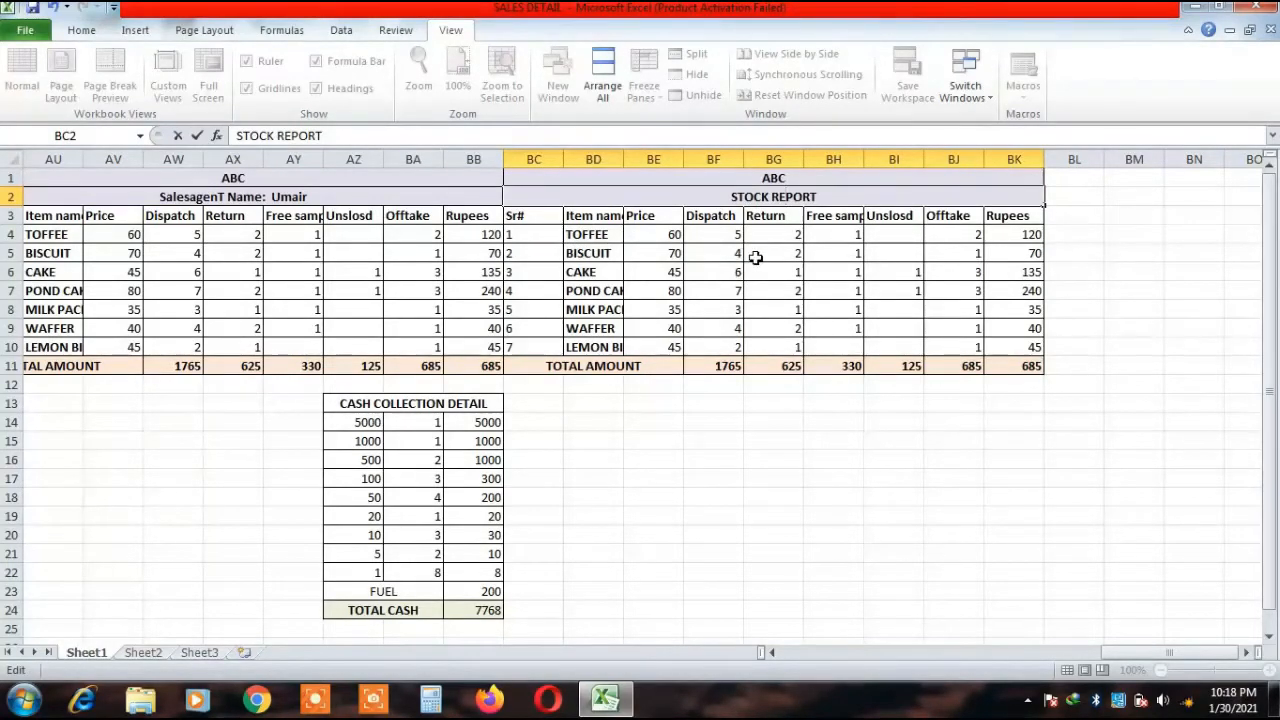
Change the Dispatch header in BF3 to Opening stock and fit column BF to its contents.
{"action": "left_click", "coordinate": [707, 219]}
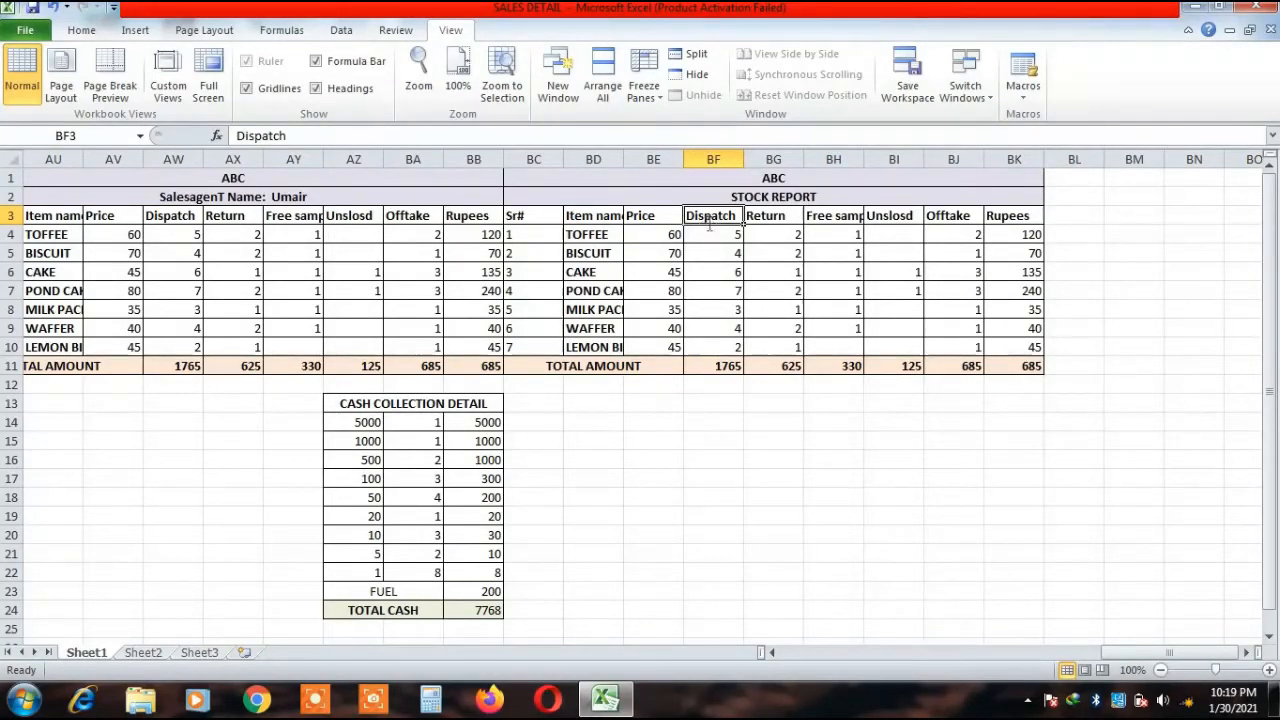
{"action": "type", "text": "OP"}
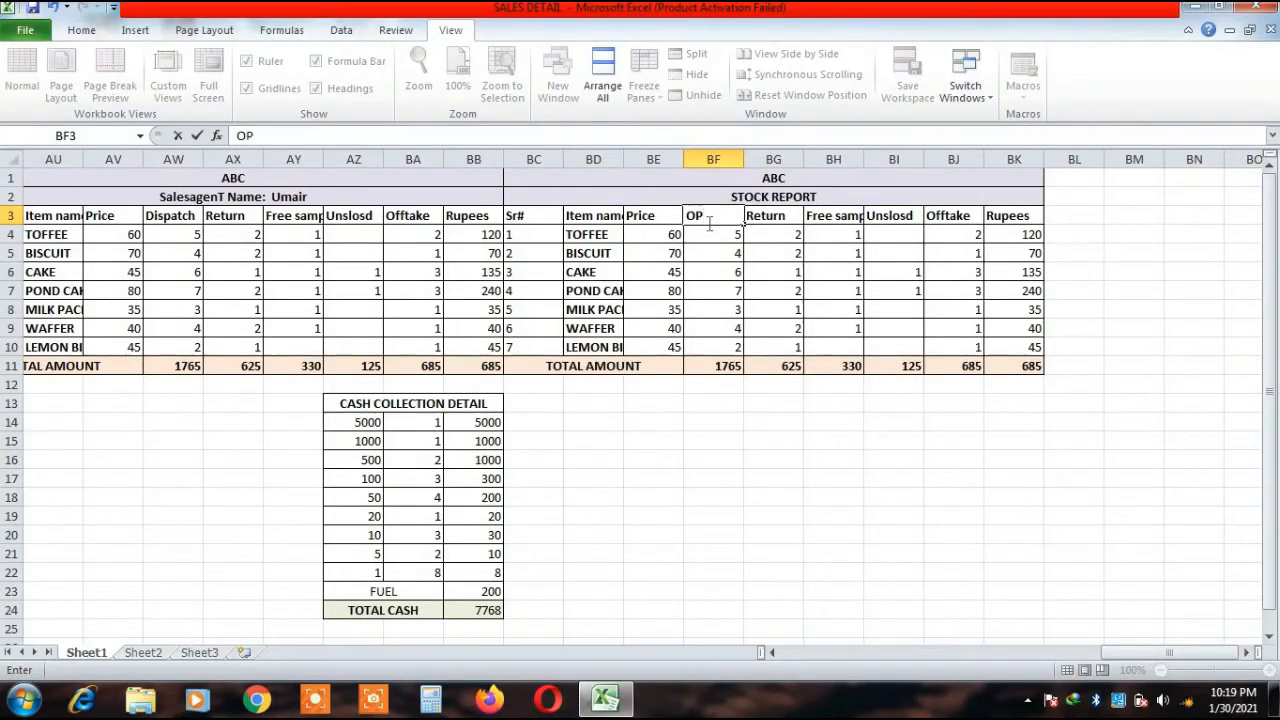
{"action": "type", "text": "ENING"}
{"action": "key", "text": "BackSpace"}
{"action": "key", "text": "BackSpace"}
{"action": "key", "text": "BackSpace"}
{"action": "key", "text": "BackSpace"}
{"action": "key", "text": "BackSpace"}
{"action": "key", "text": "BackSpace"}
{"action": "type", "text": "pening st"}
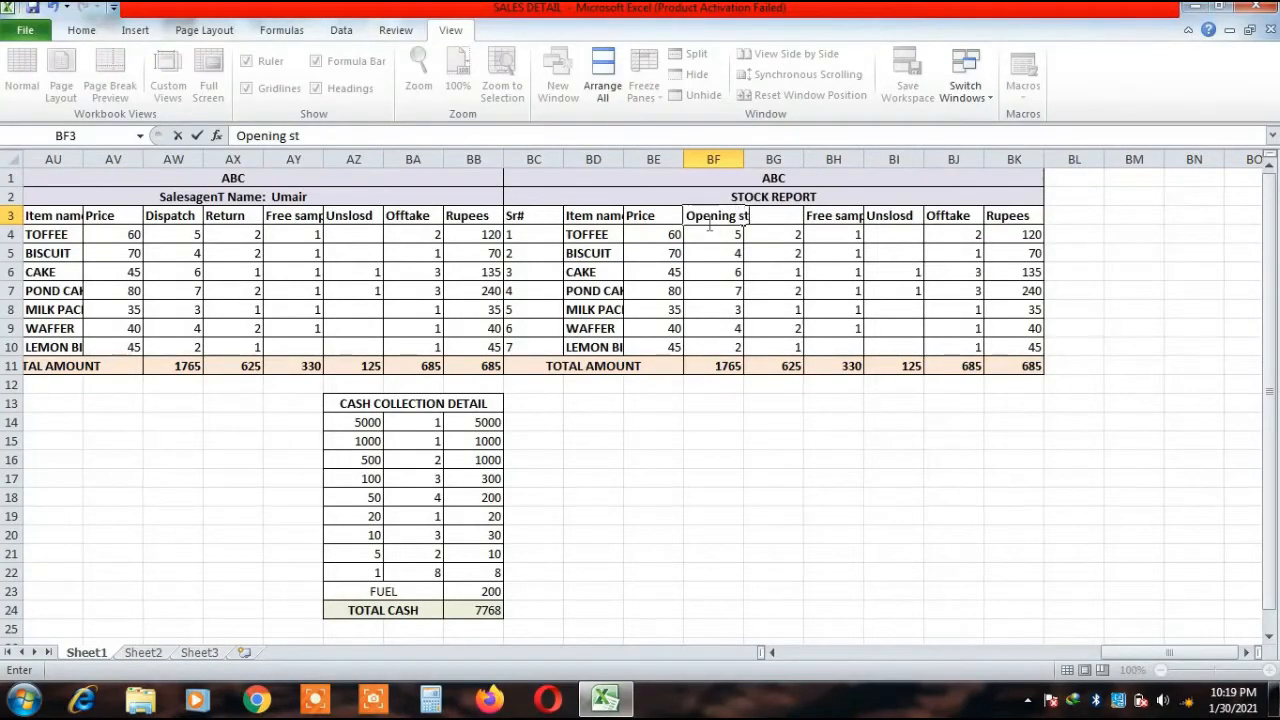
{"action": "type", "text": "ock"}
{"action": "left_click", "coordinate": [742, 161]}
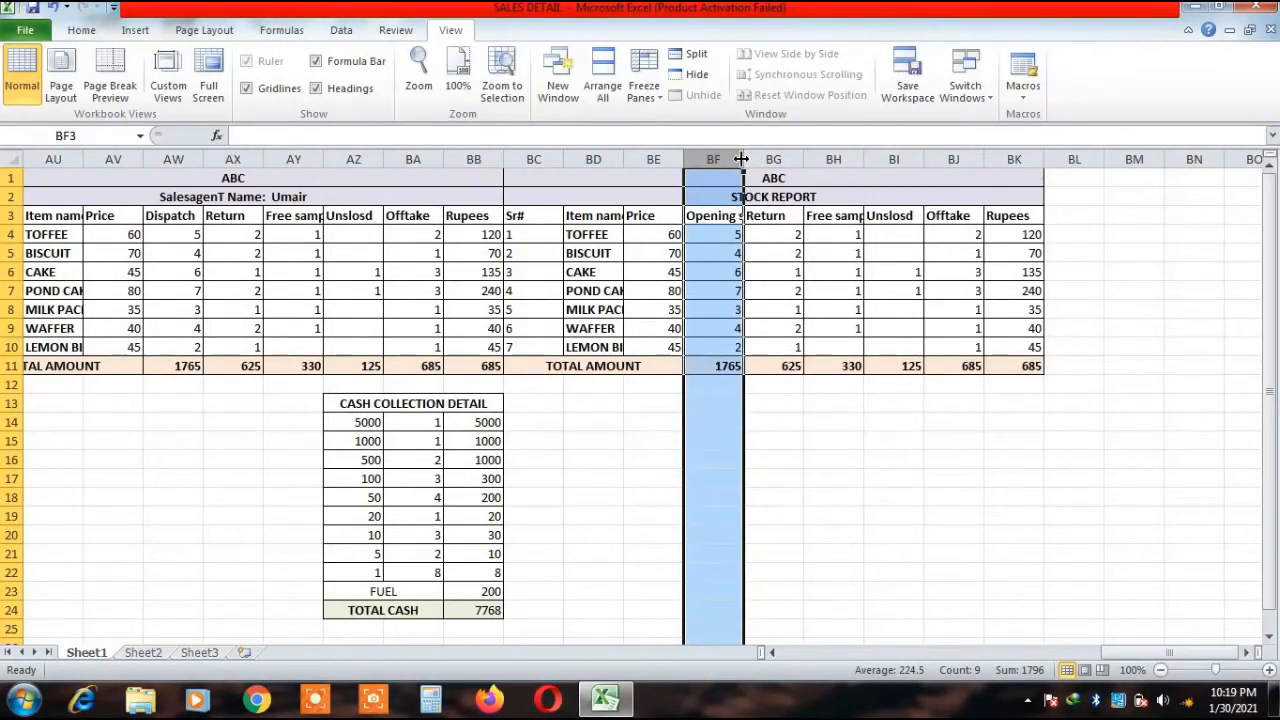
{"action": "double_click", "coordinate": [743, 163]}
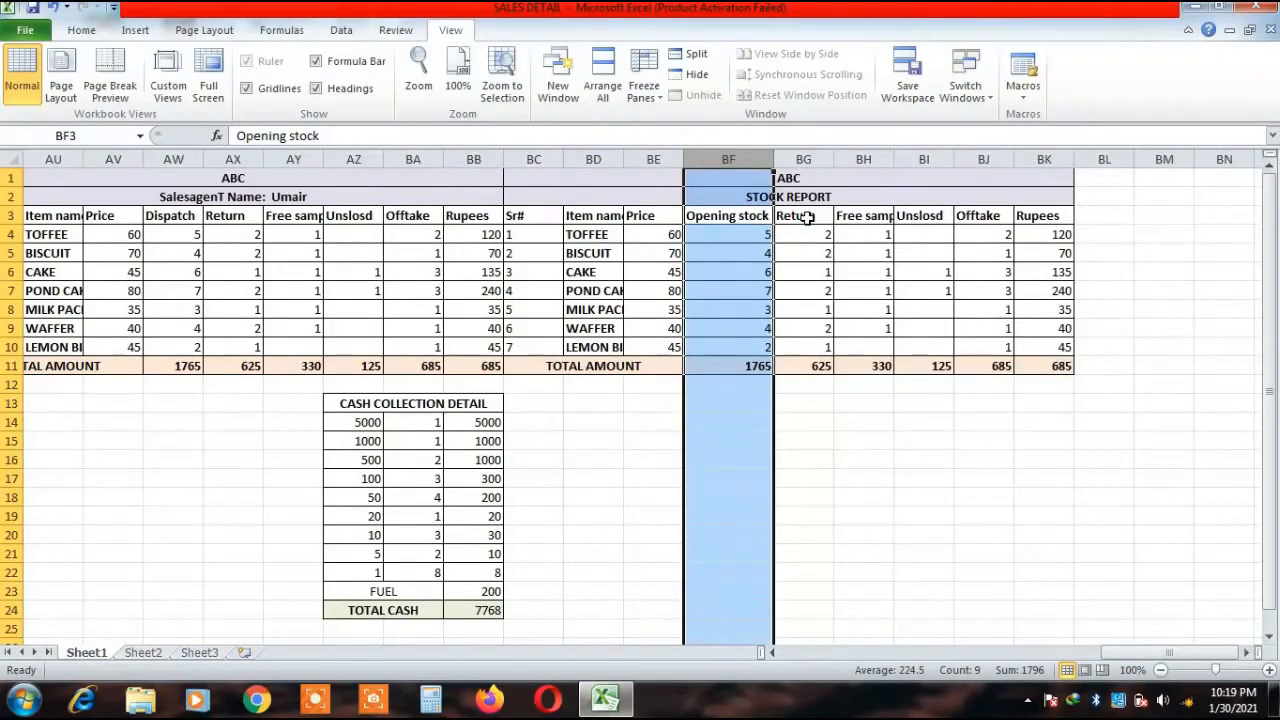
Rename the stock report's Return header in BG3 to R/stock and the Free samplings header in BH3 to T/stock.
{"action": "left_click", "coordinate": [808, 217]}
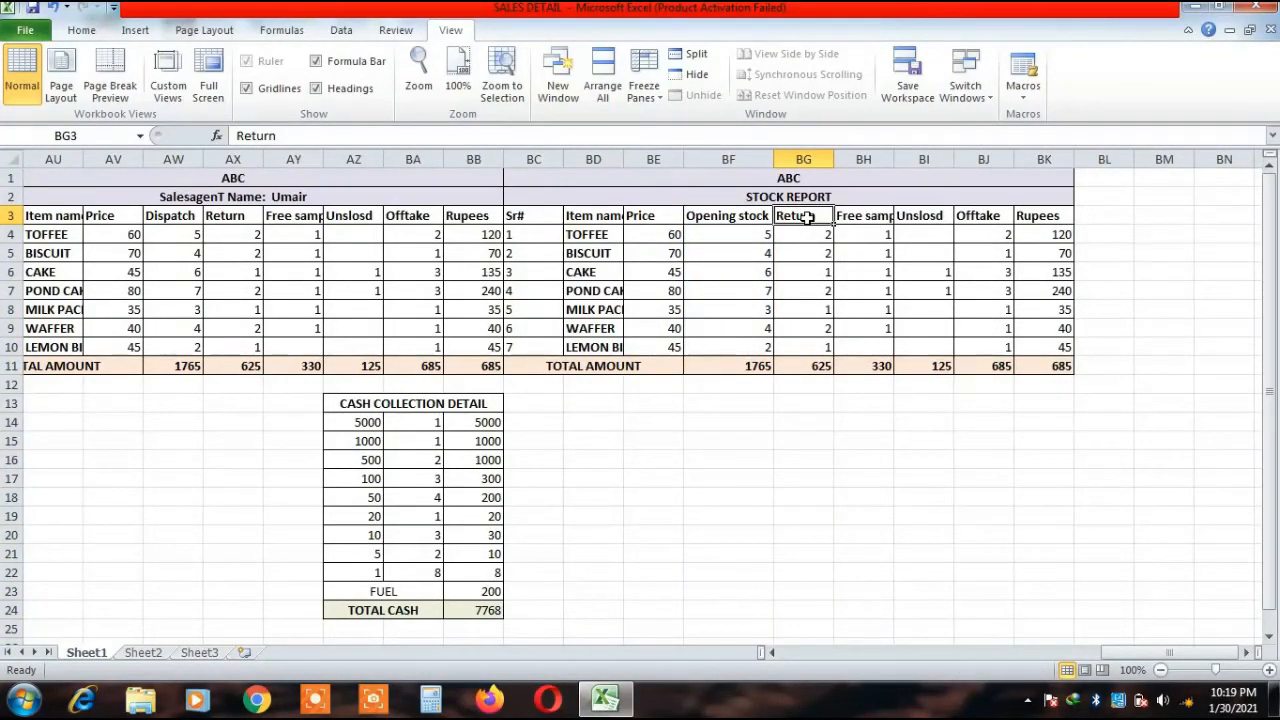
{"action": "type", "text": "Re"}
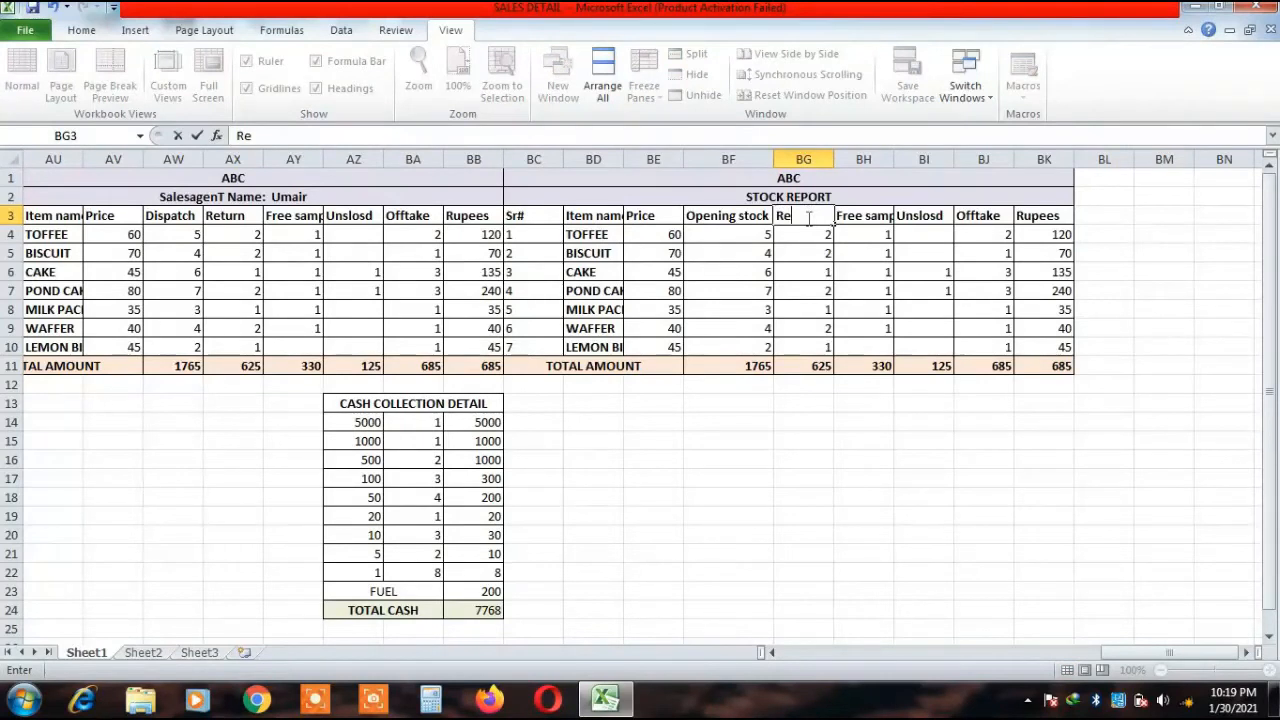
{"action": "key", "text": "BackSpace"}
{"action": "type", "text": "/st"}
{"action": "type", "text": "ock"}
{"action": "left_click", "coordinate": [853, 221]}
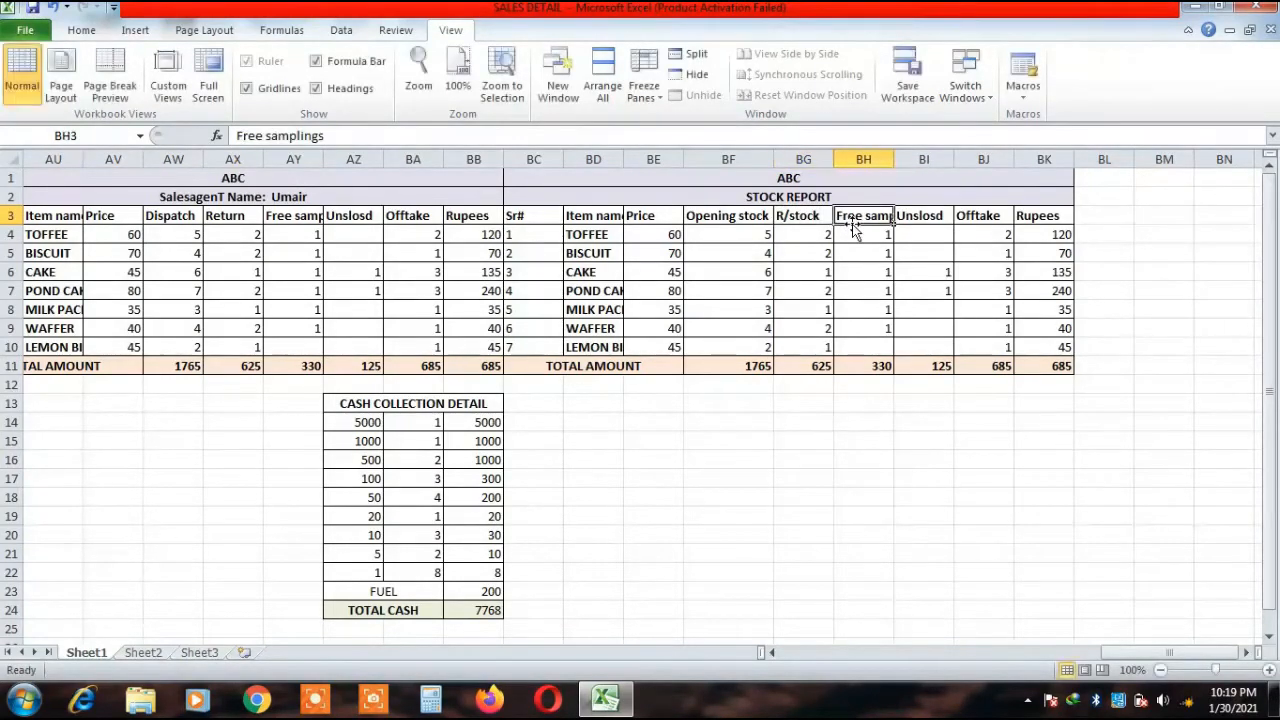
{"action": "type", "text": "T"}
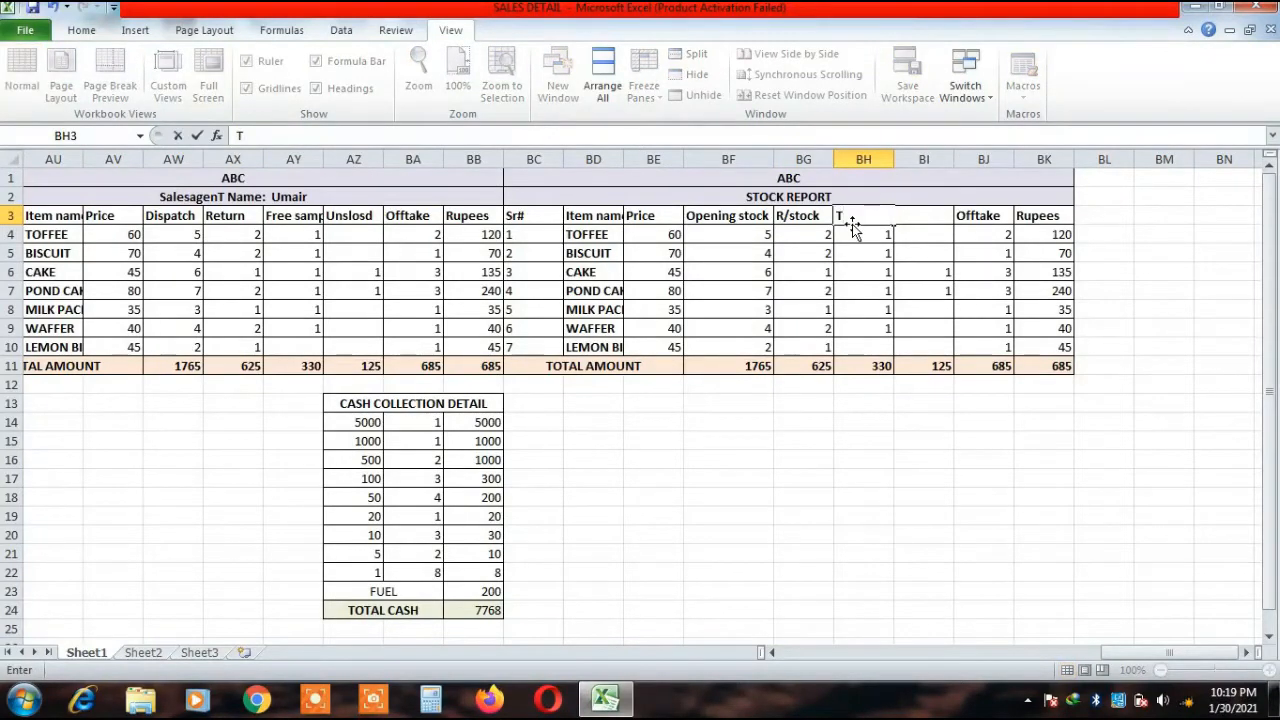
{"action": "type", "text": "/stock"}
{"action": "left_click", "coordinate": [949, 235]}
Rename the stock report's Unslosd header in BI3 to T/Dispatch and the Offtake header in BJ3 to Closing stock.
{"action": "left_click", "coordinate": [916, 216]}
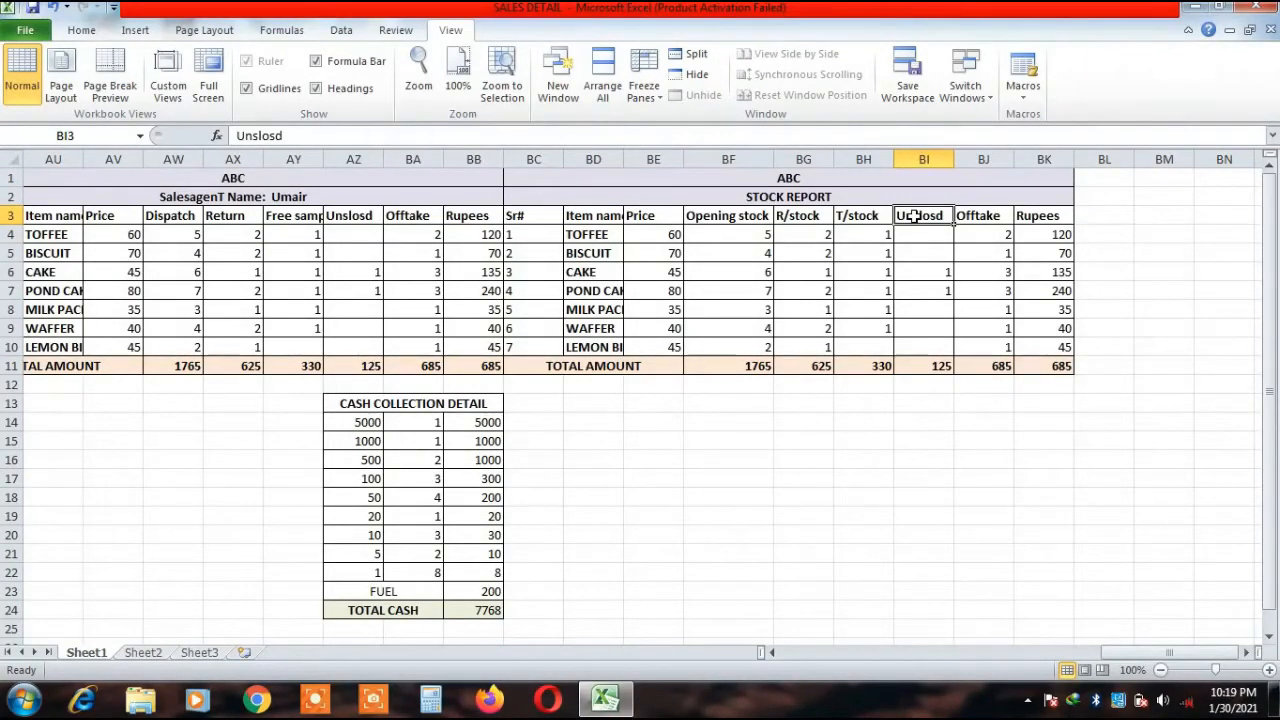
{"action": "type", "text": "T"}
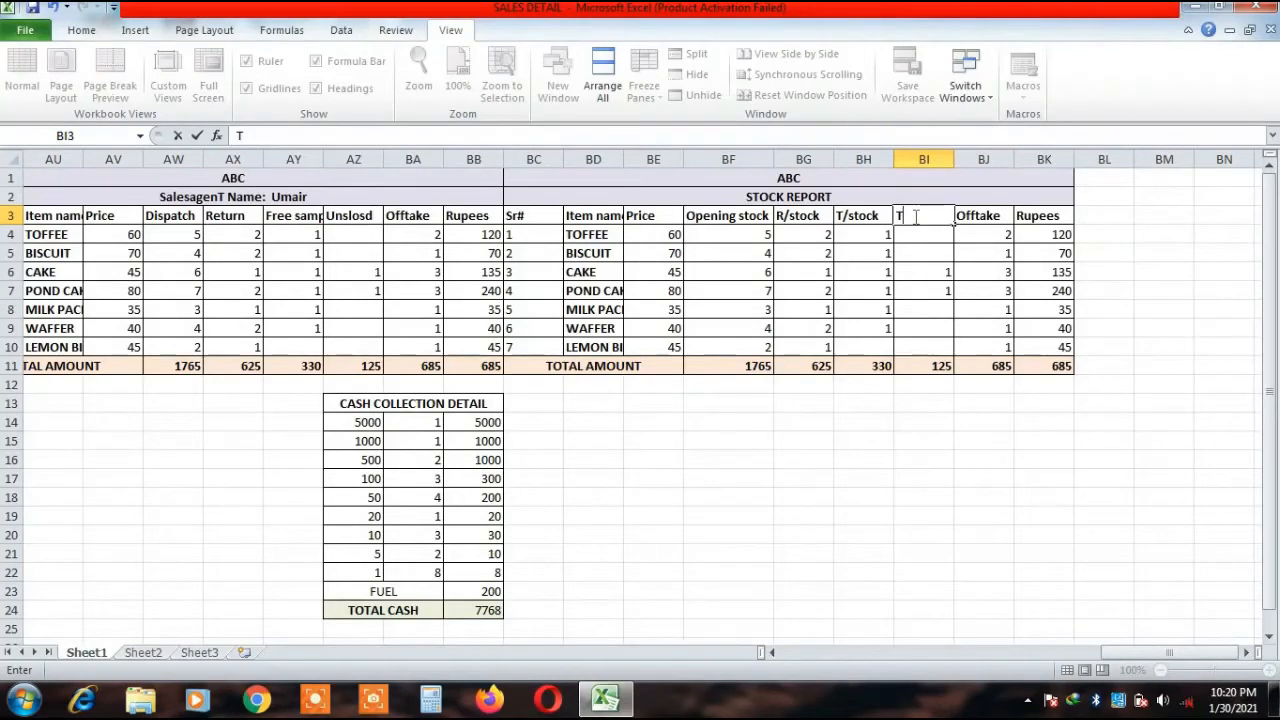
{"action": "type", "text": "/Dispatch"}
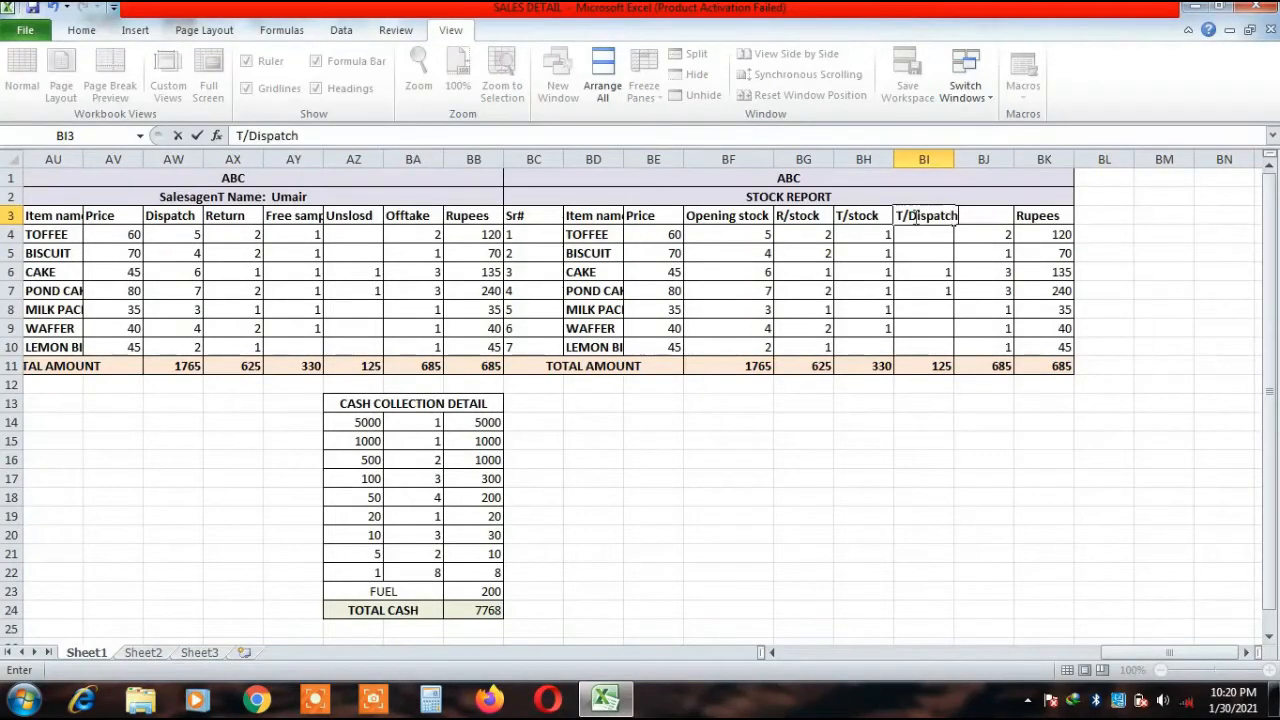
{"action": "left_click", "coordinate": [990, 289]}
{"action": "left_click", "coordinate": [977, 213]}
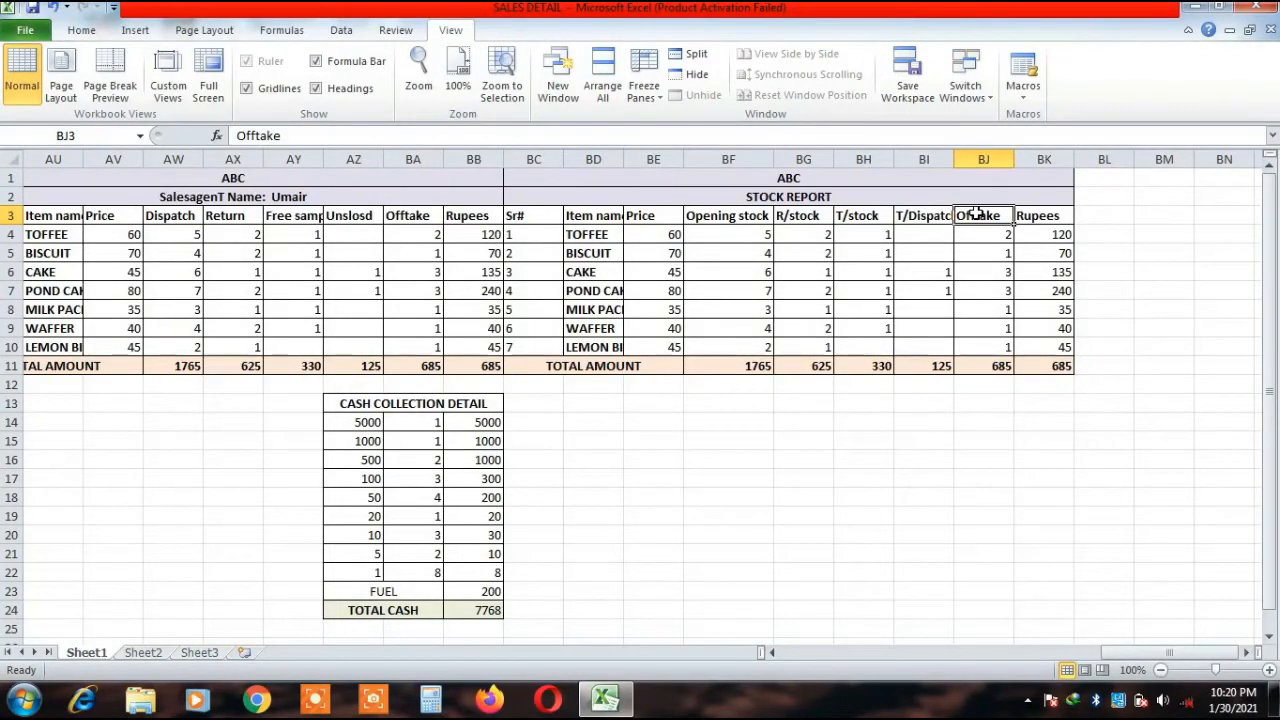
{"action": "type", "text": "Cl"}
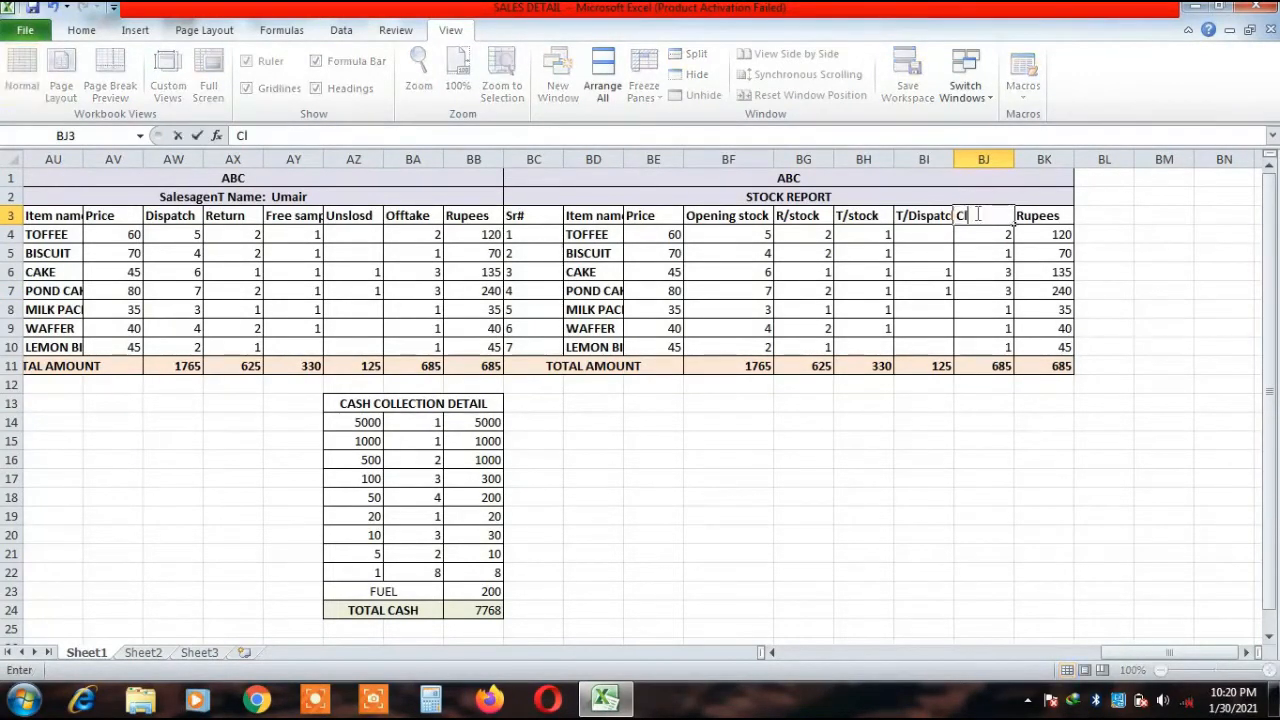
{"action": "type", "text": "osing stock"}
{"action": "left_click", "coordinate": [1028, 276]}
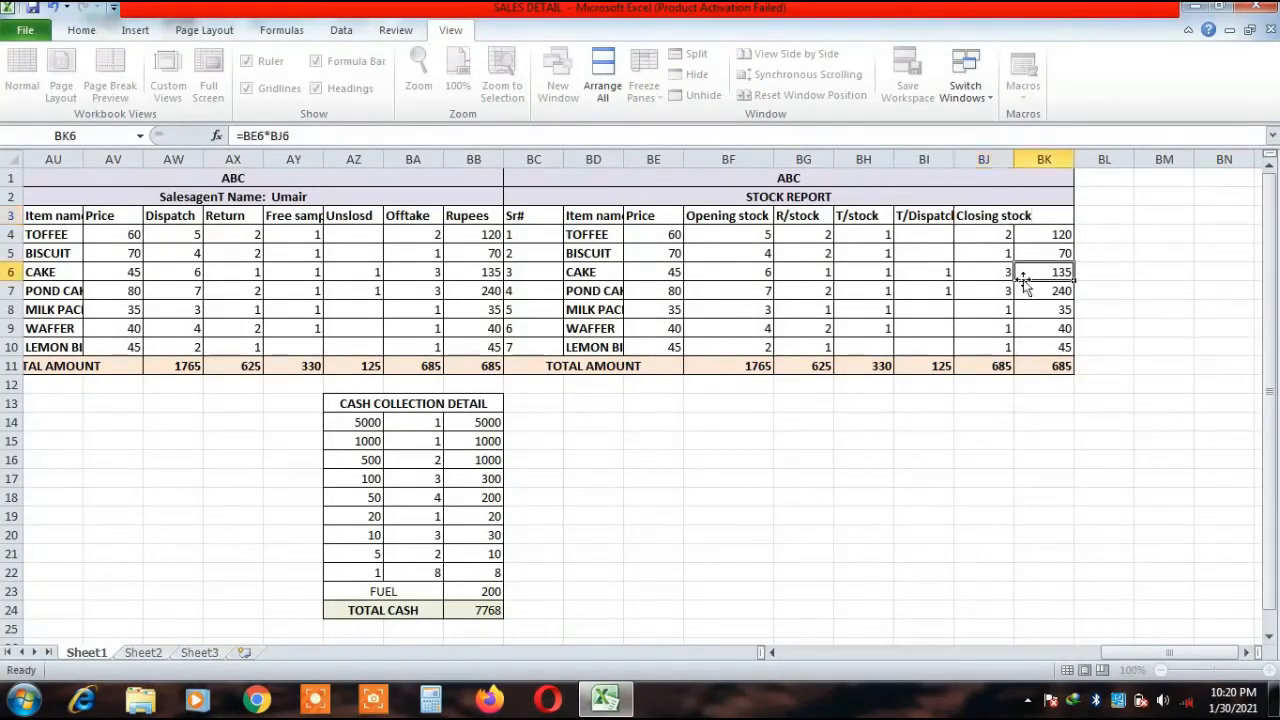
Widen columns BJ, BI and BD in the stock report and AY in the sixth table so their text fits.
{"action": "double_click", "coordinate": [1014, 159]}
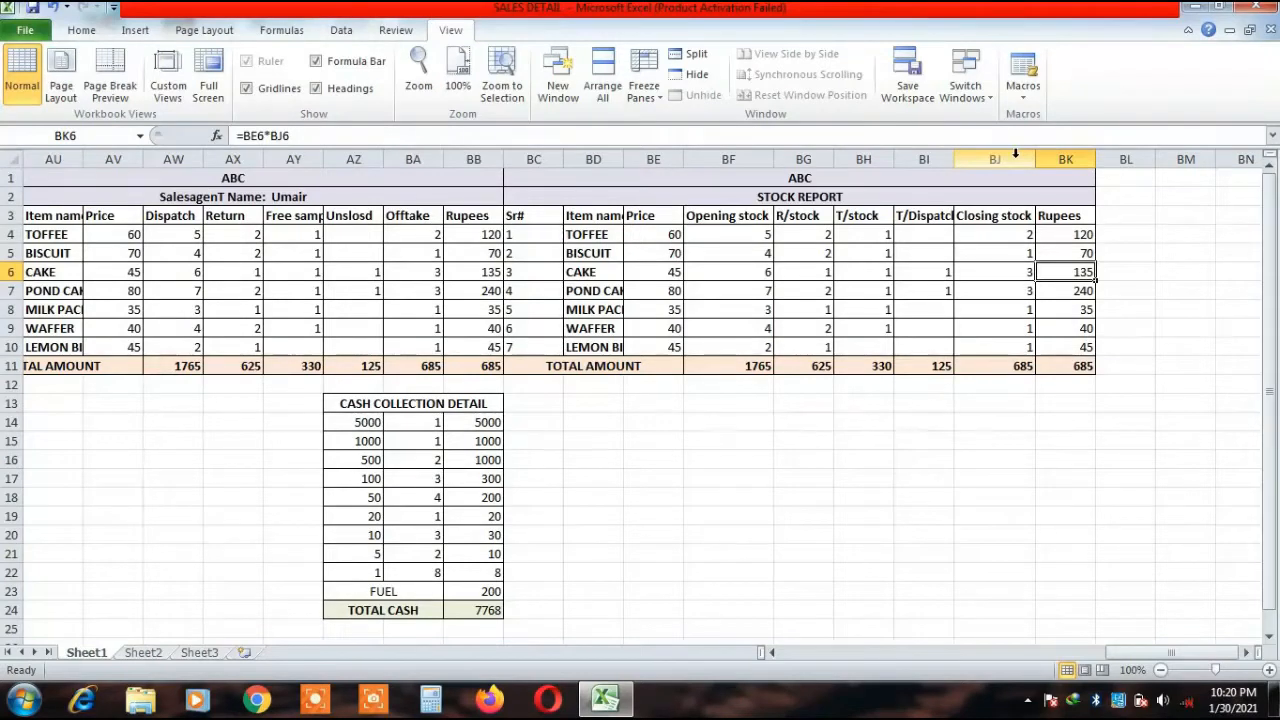
{"action": "left_click_drag", "start_coordinate": [955, 154], "coordinate": [963, 154]}
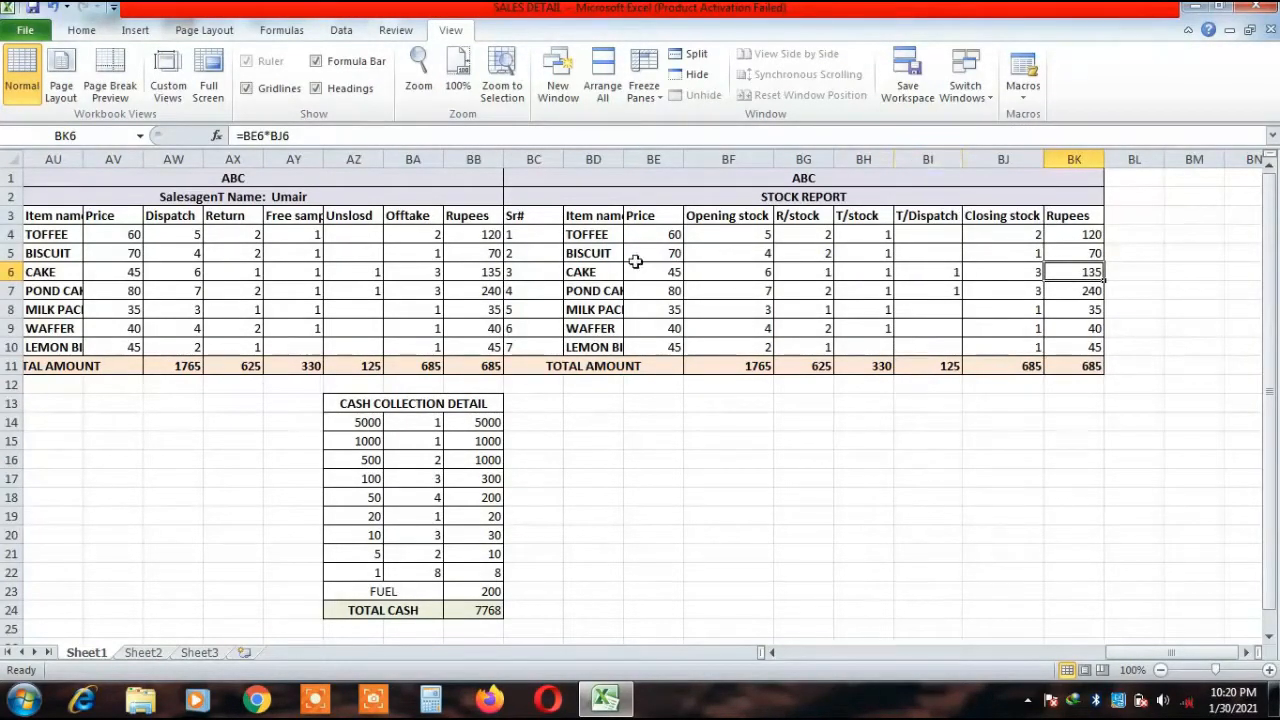
{"action": "double_click", "coordinate": [623, 149]}
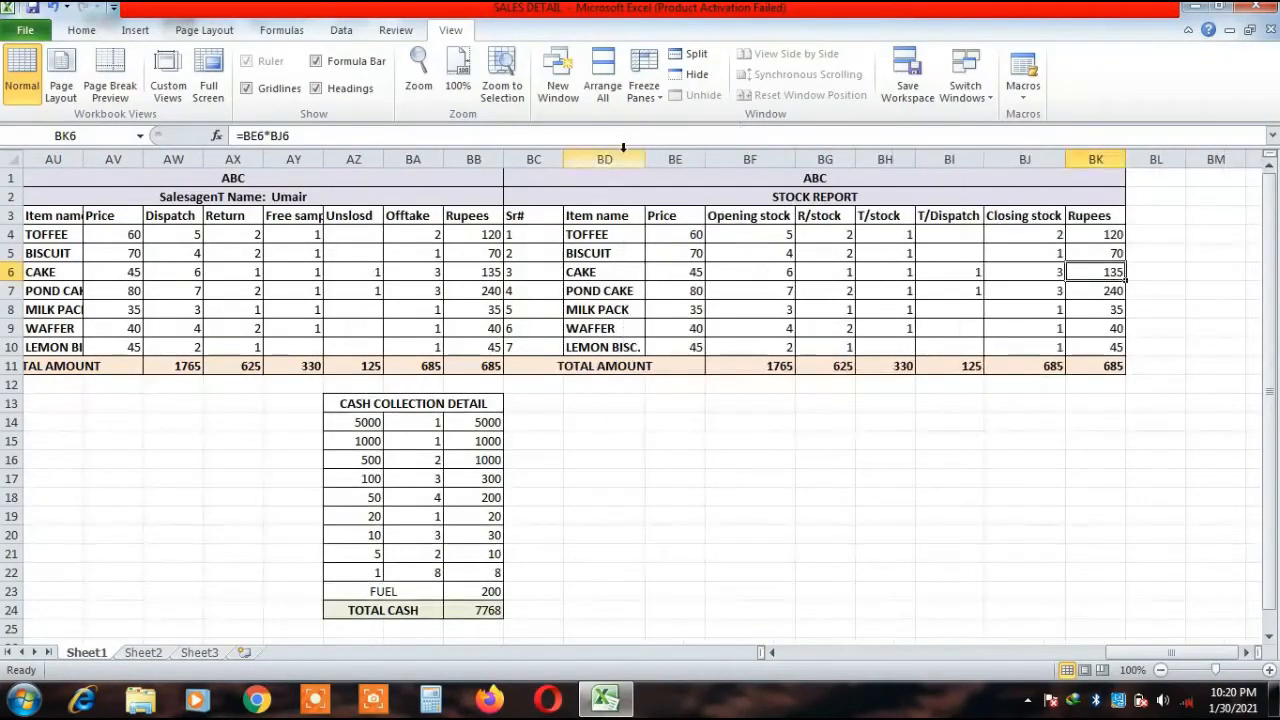
{"action": "double_click", "coordinate": [323, 158]}
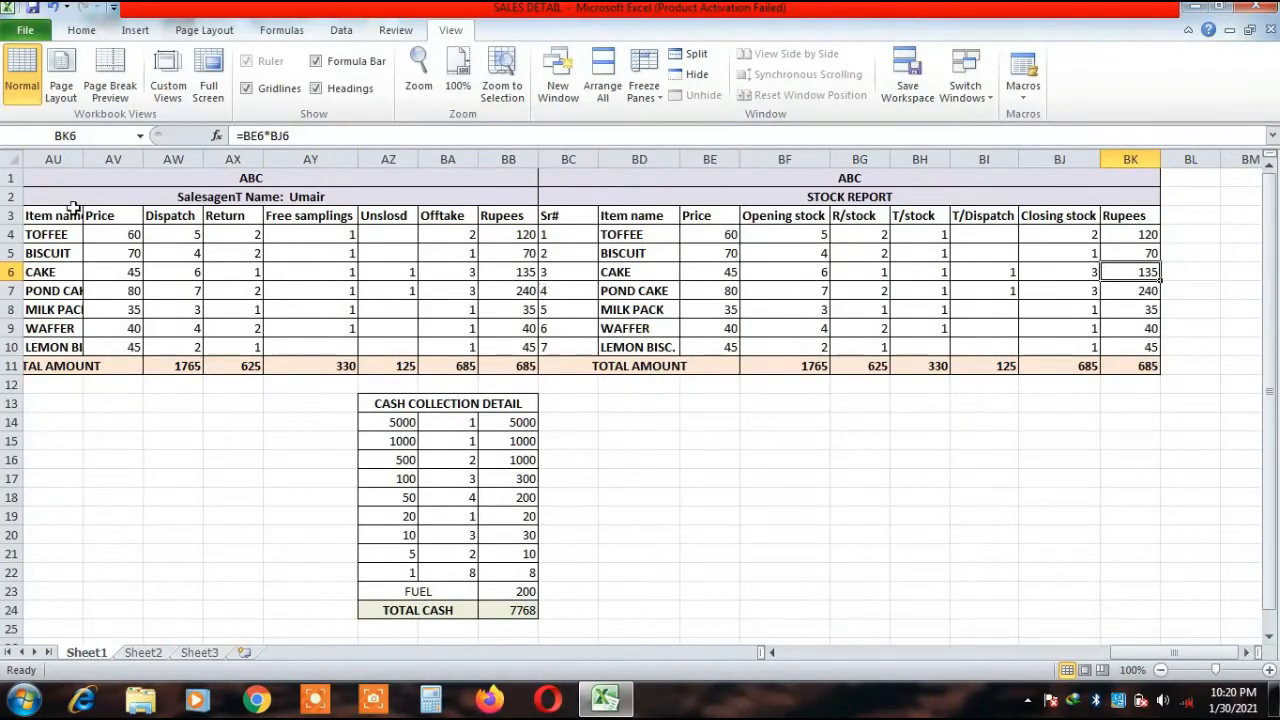
Fit column AU to its contents and change the stock report's Rupees header in BK3 to Physical.
{"action": "double_click", "coordinate": [83, 158]}
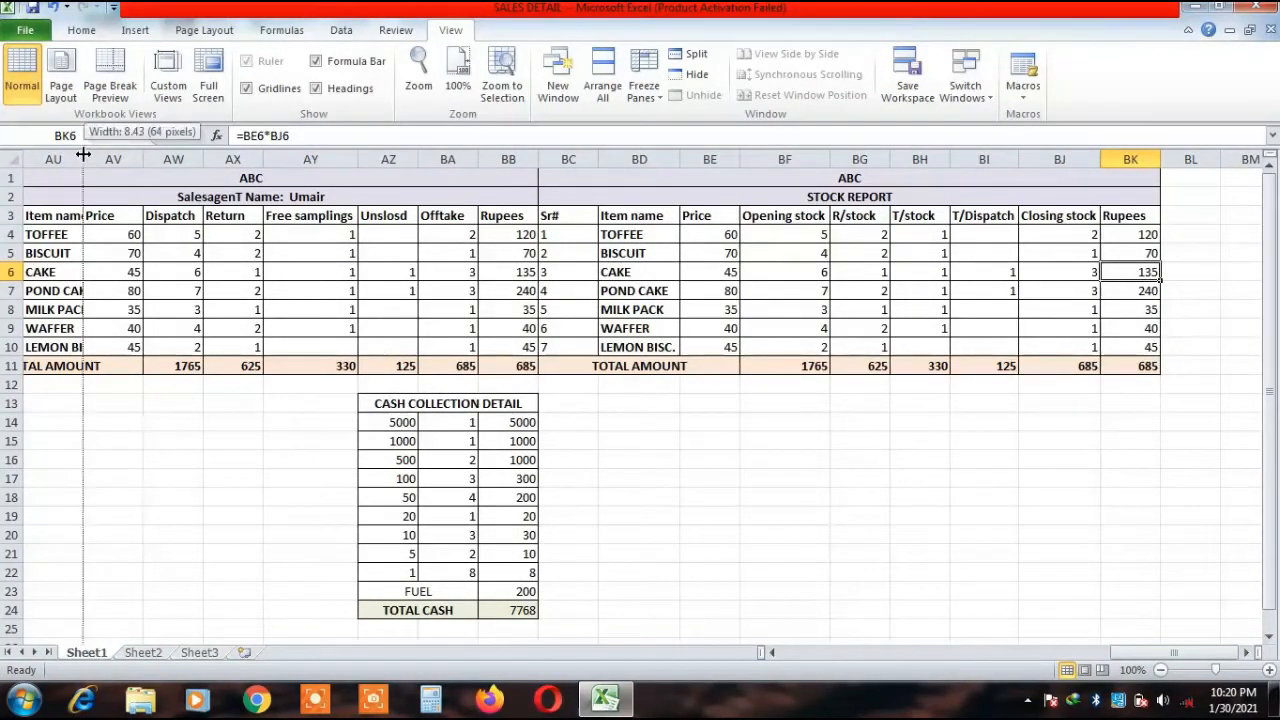
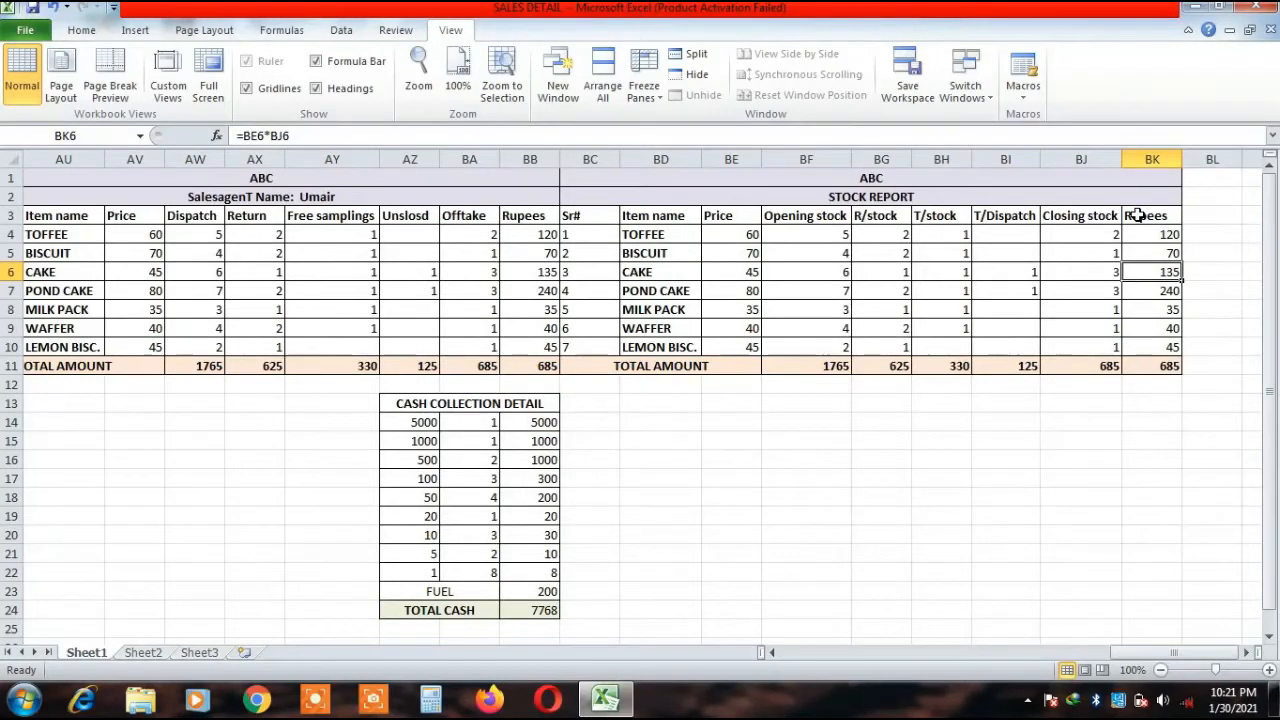
{"action": "left_click", "coordinate": [1138, 215]}
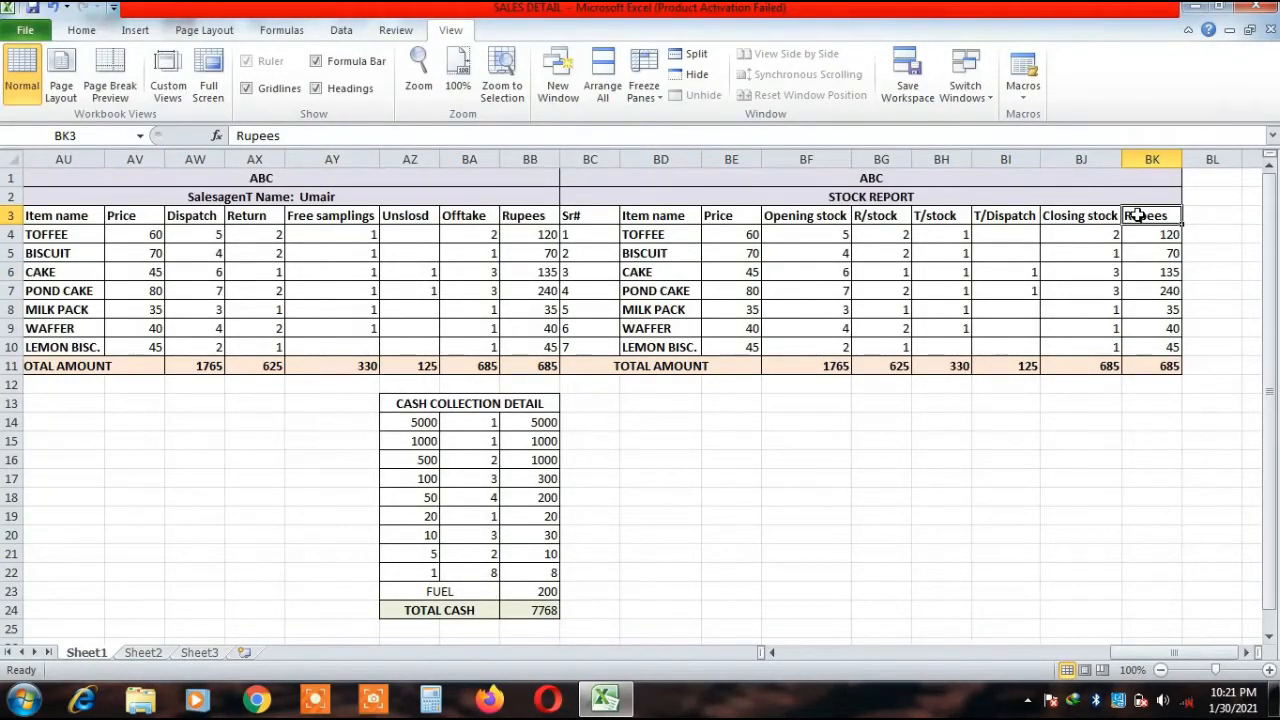
{"action": "type", "text": "Phy"}
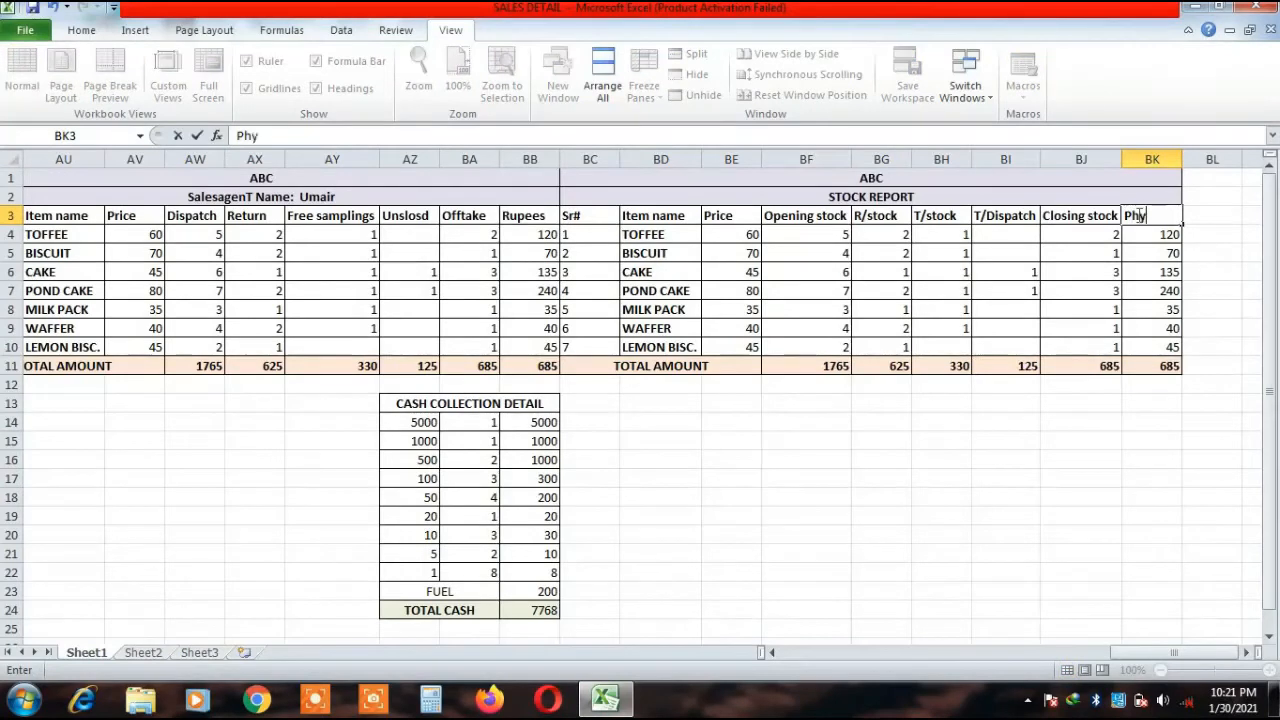
{"action": "type", "text": "sical"}
{"action": "left_click", "coordinate": [1139, 288]}
Clear the formulas under the Physical header in BK4:BK10, keeping the total row.
{"action": "left_click", "coordinate": [1147, 233]}
{"action": "left_click_drag", "start_coordinate": [1147, 233], "coordinate": [1147, 343]}
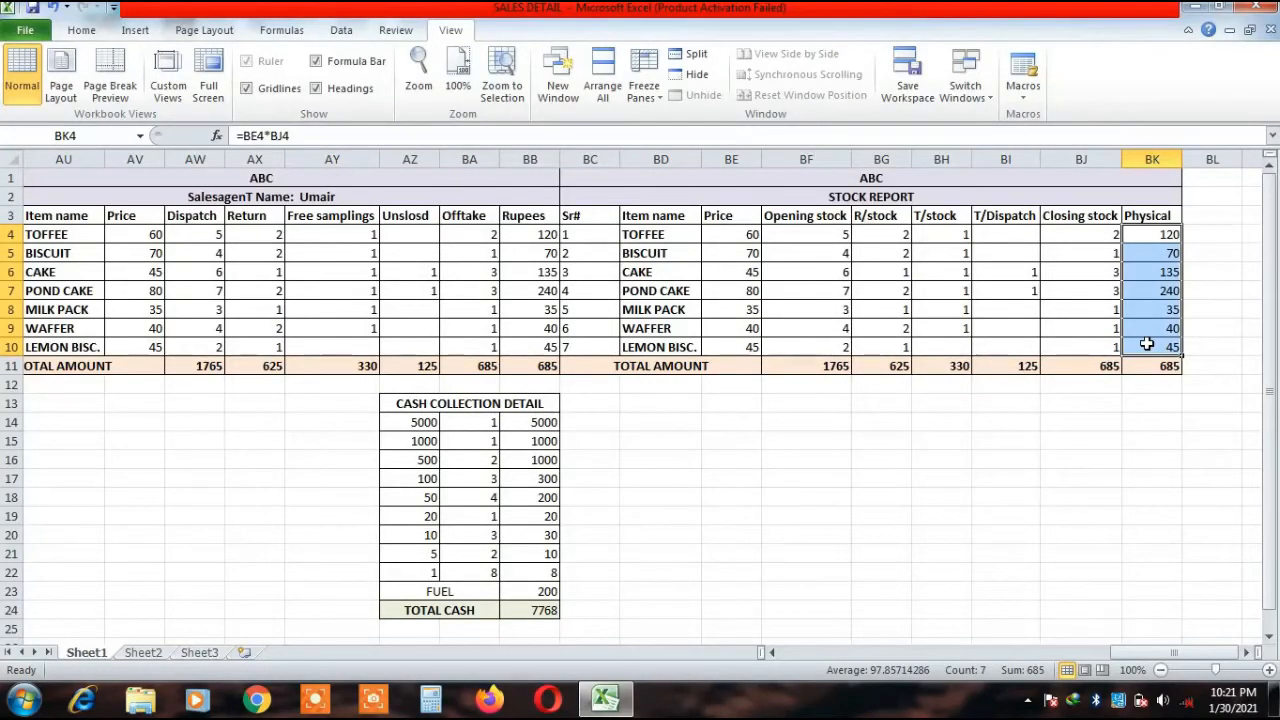
{"action": "key", "text": "Delete"}
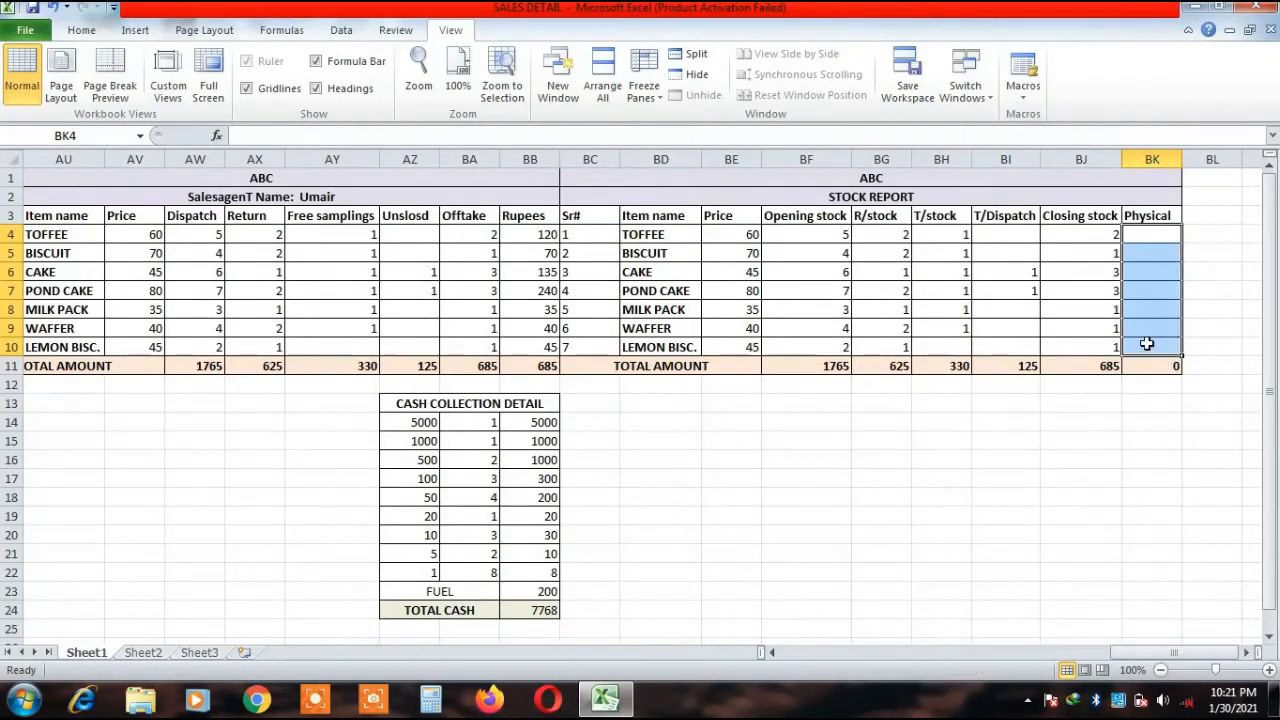
Enter the R/stock quantities 120 for TOFFEE, 123 for BISCUIT and 231 for CAKE in BG4:BG6.
{"action": "left_click", "coordinate": [792, 245]}
{"action": "left_click", "coordinate": [807, 233]}
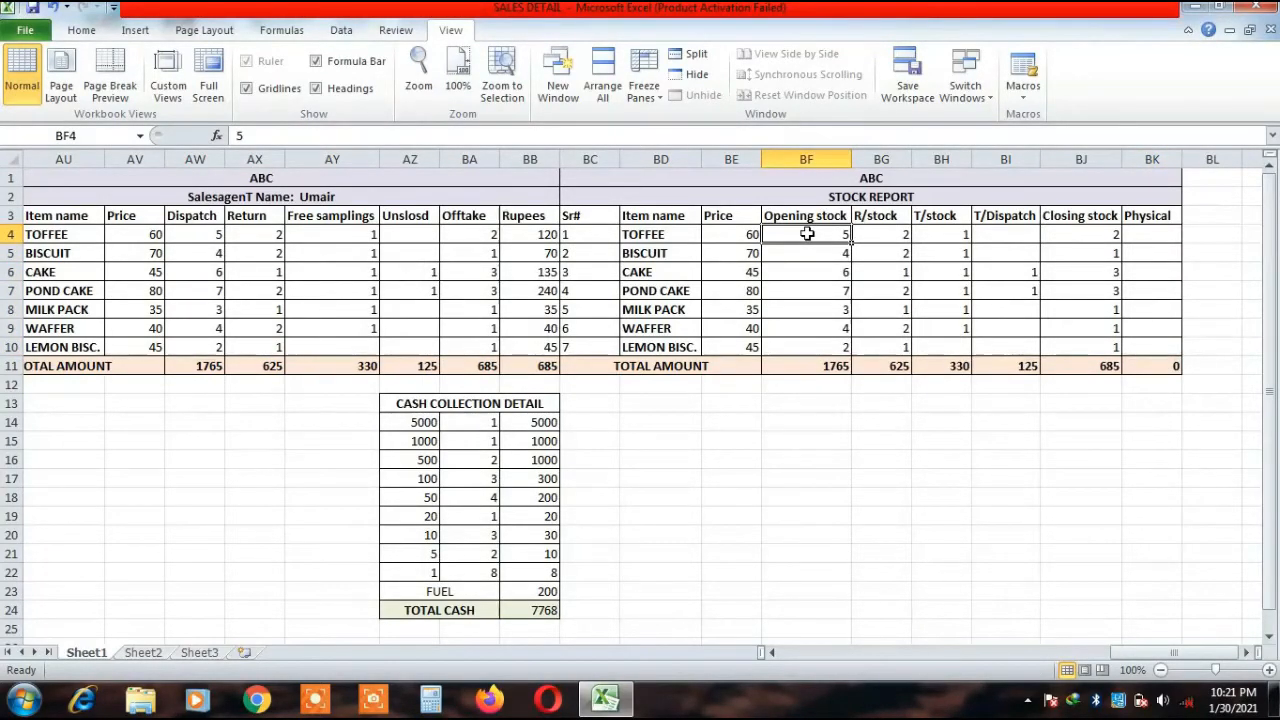
{"action": "left_click", "coordinate": [889, 234]}
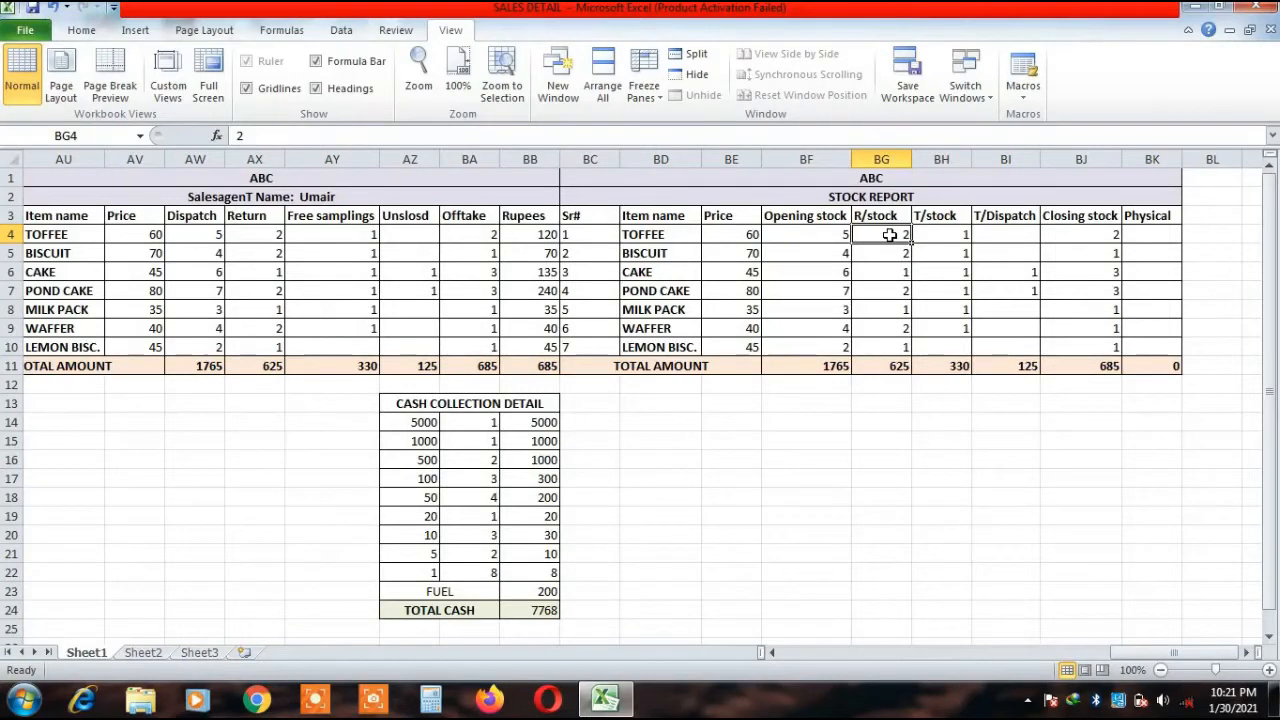
{"action": "type", "text": "12"}
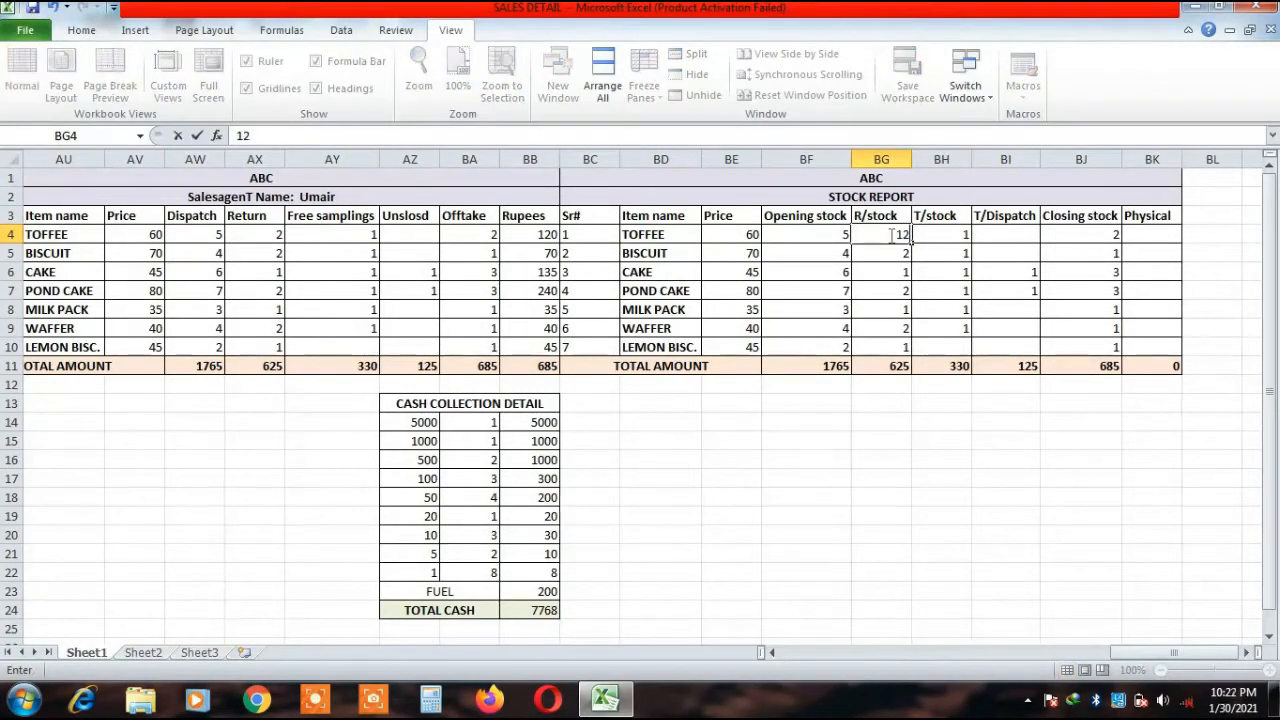
{"action": "key", "text": "Return"}
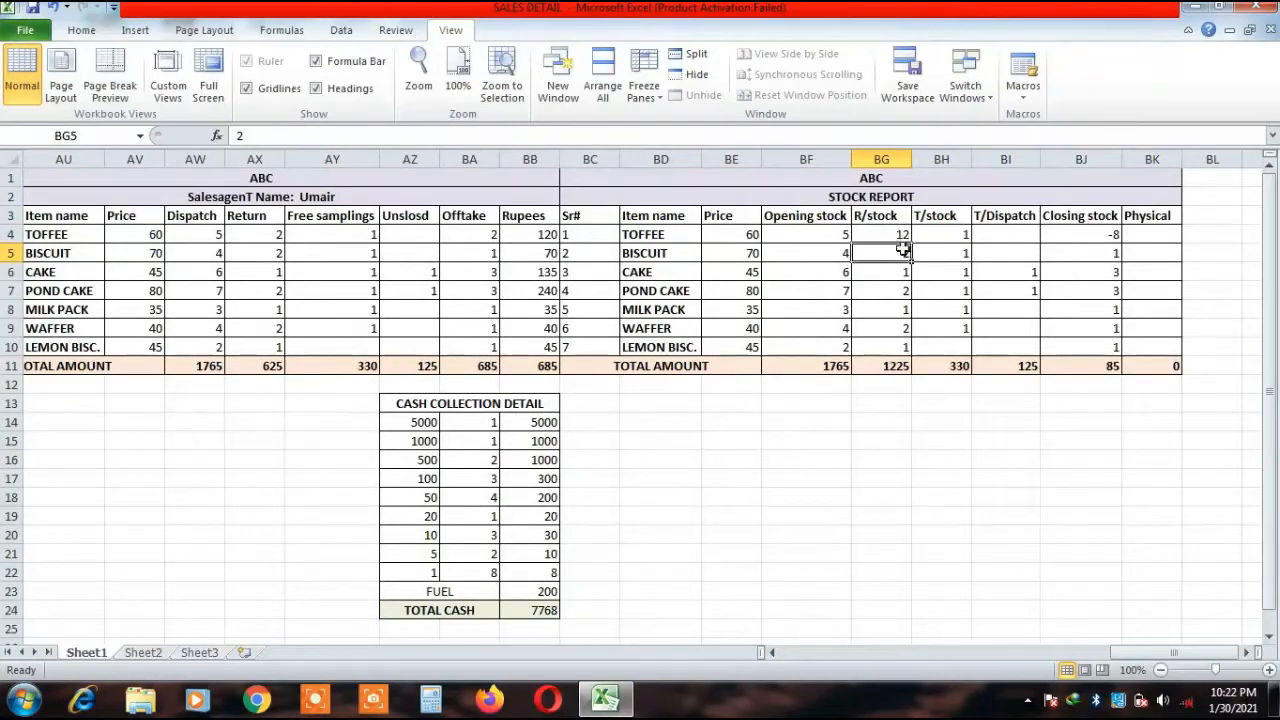
{"action": "left_click", "coordinate": [896, 228]}
{"action": "type", "text": "120"}
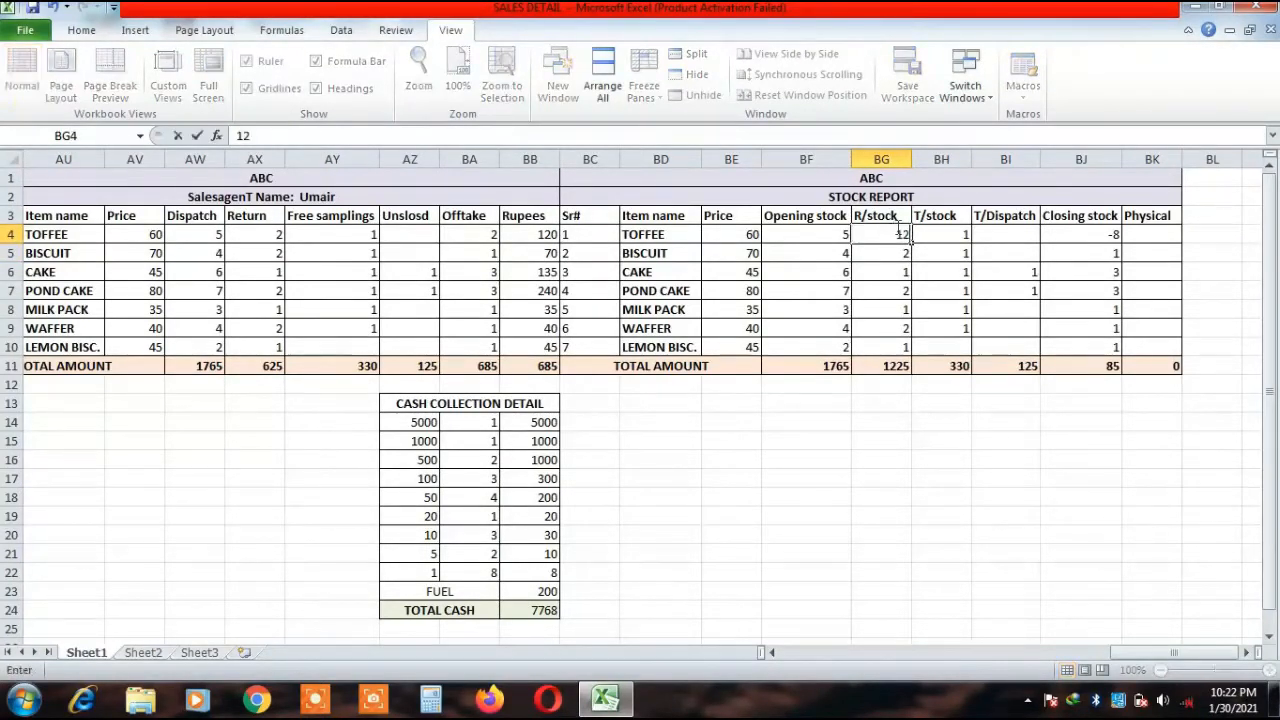
{"action": "key", "text": "Return"}
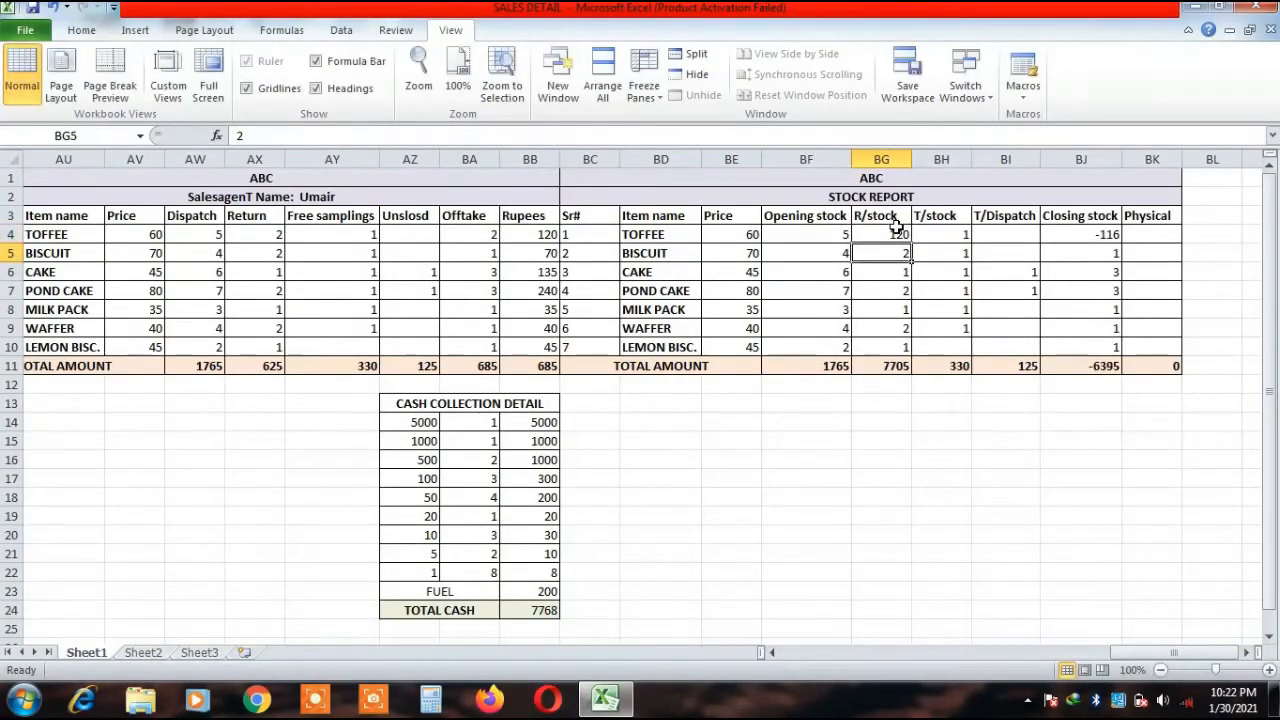
{"action": "type", "text": "123"}
{"action": "key", "text": "Return"}
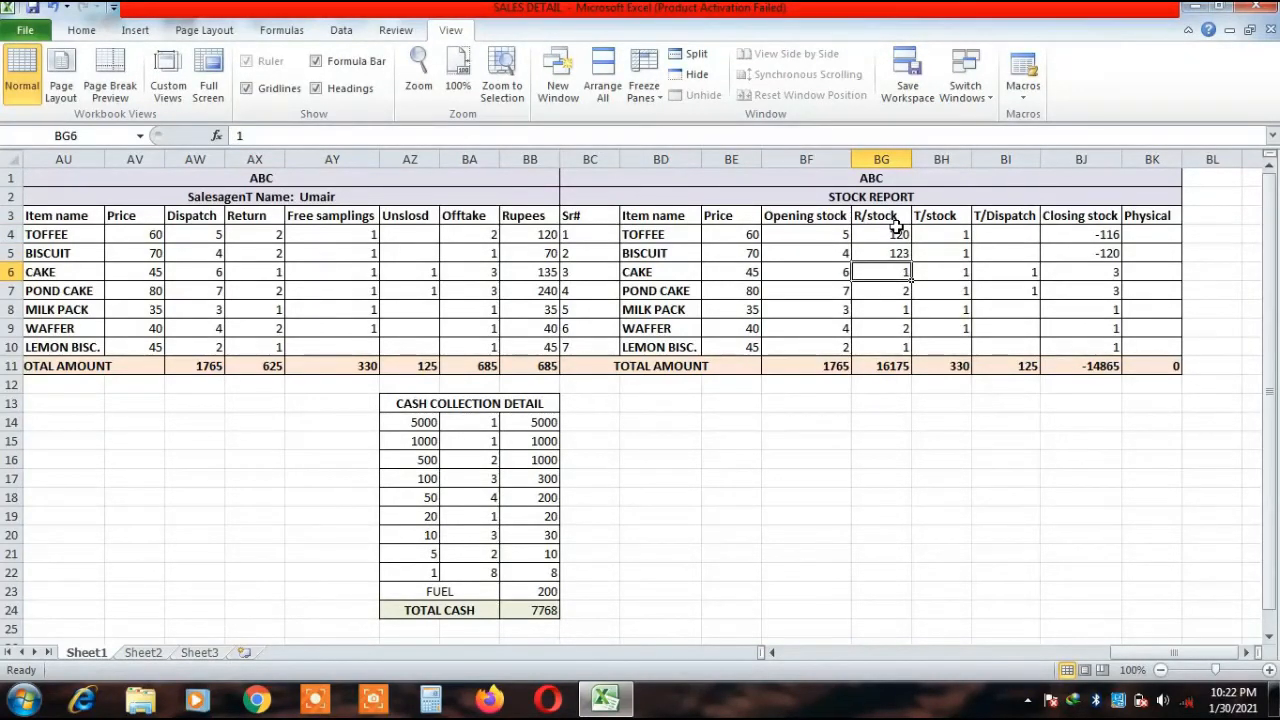
{"action": "type", "text": "231"}
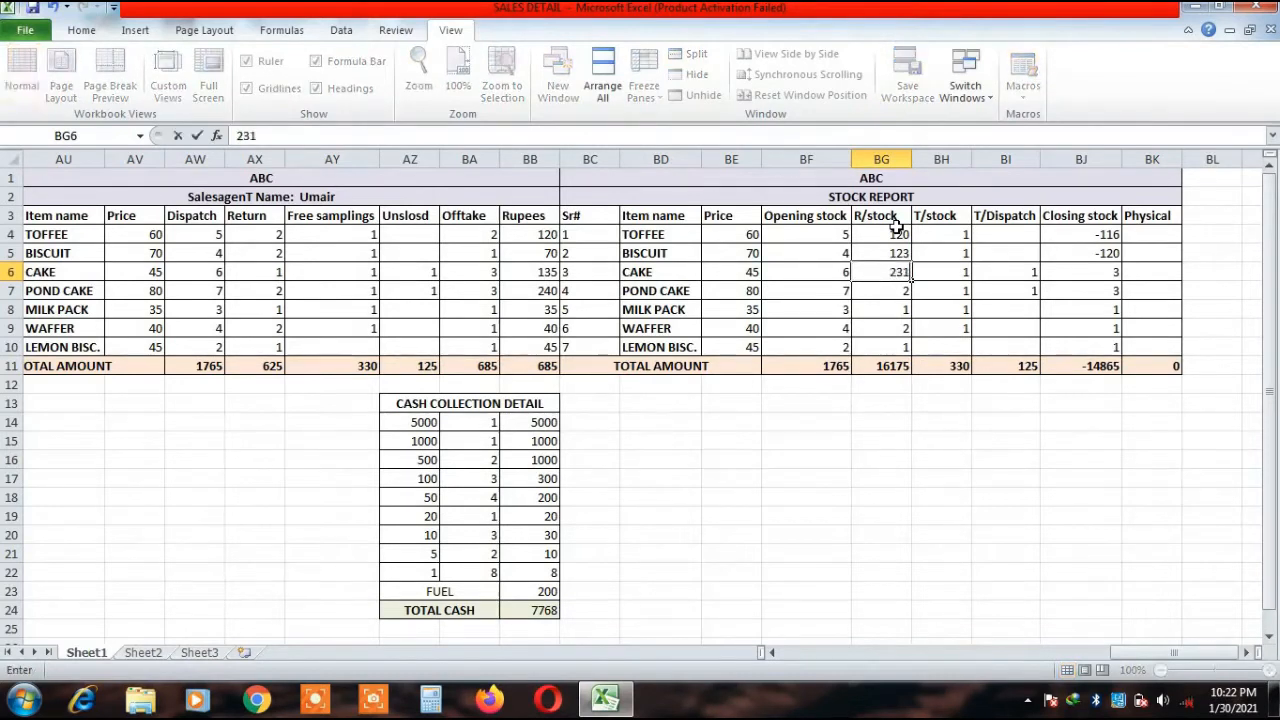
{"action": "key", "text": "Return"}
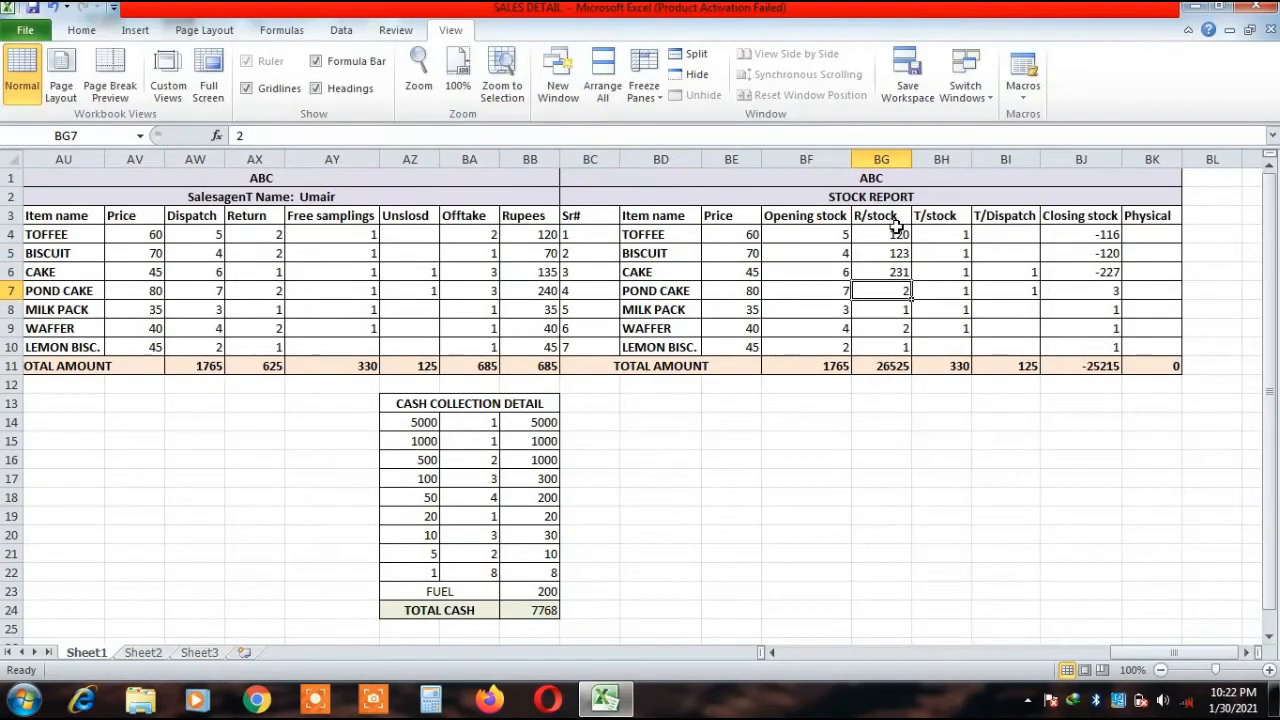
Enter the R/stock quantities 211 for POND CAKE, 451 for MILK PACK, 111 for WAFFER and 222 for LEMON BISC. in BG7:BG10.
{"action": "type", "text": "211"}
{"action": "key", "text": "Return"}
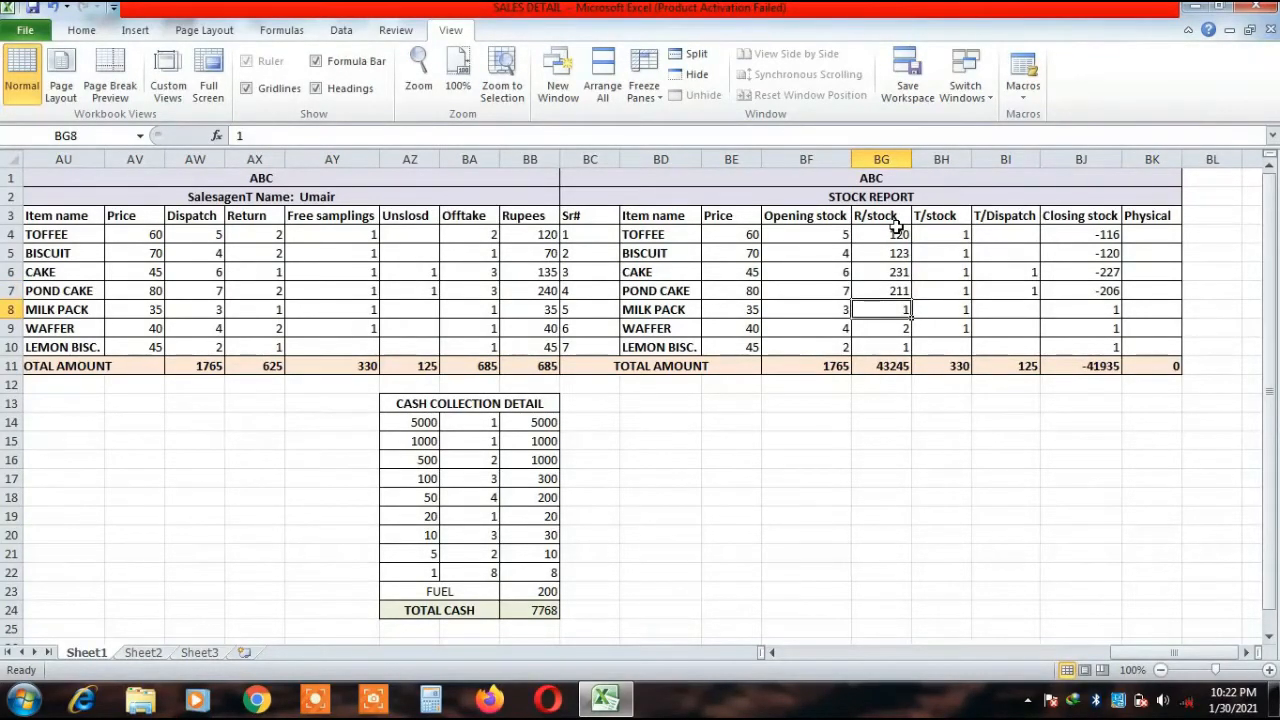
{"action": "type", "text": "45"}
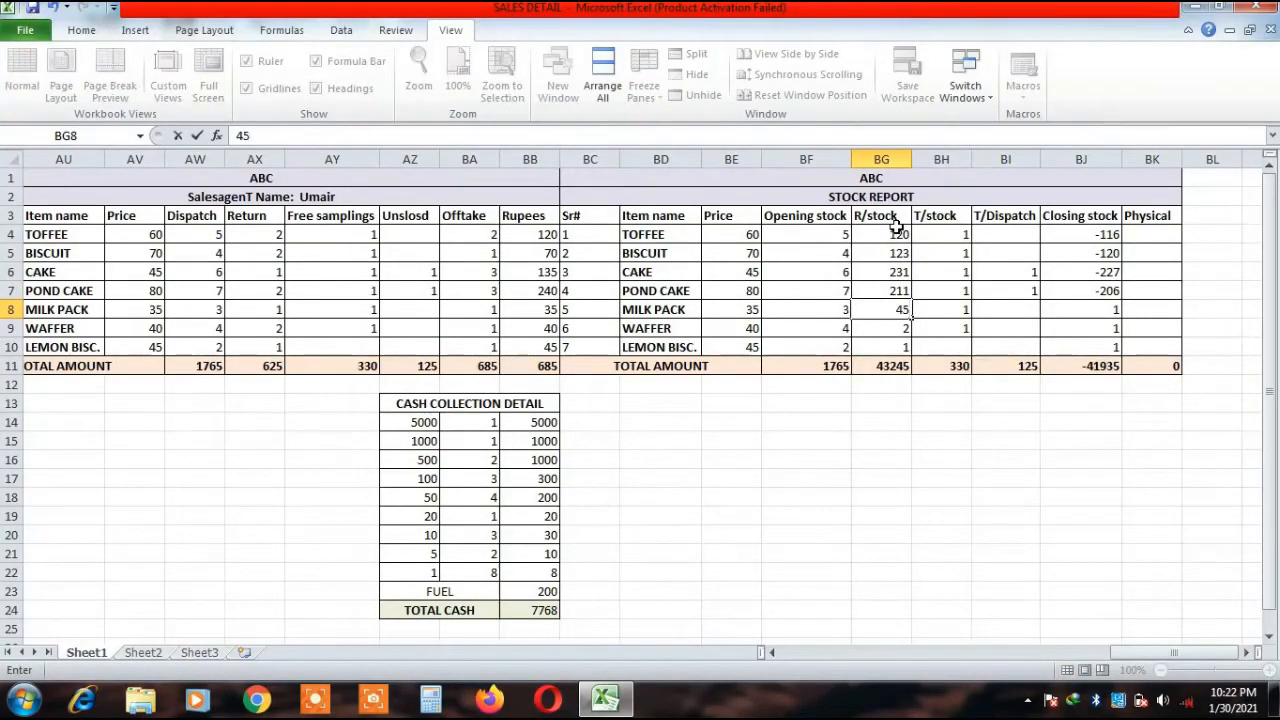
{"action": "type", "text": "1"}
{"action": "key", "text": "Return"}
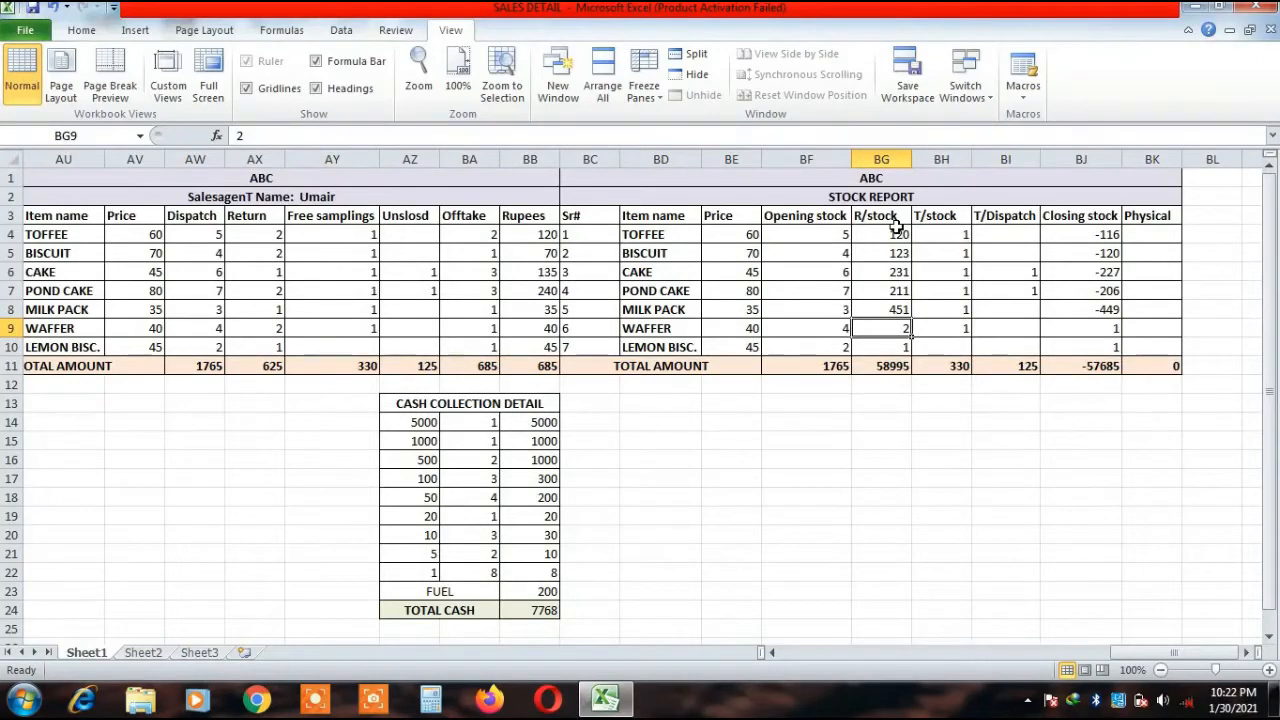
{"action": "type", "text": "111"}
{"action": "key", "text": "Return"}
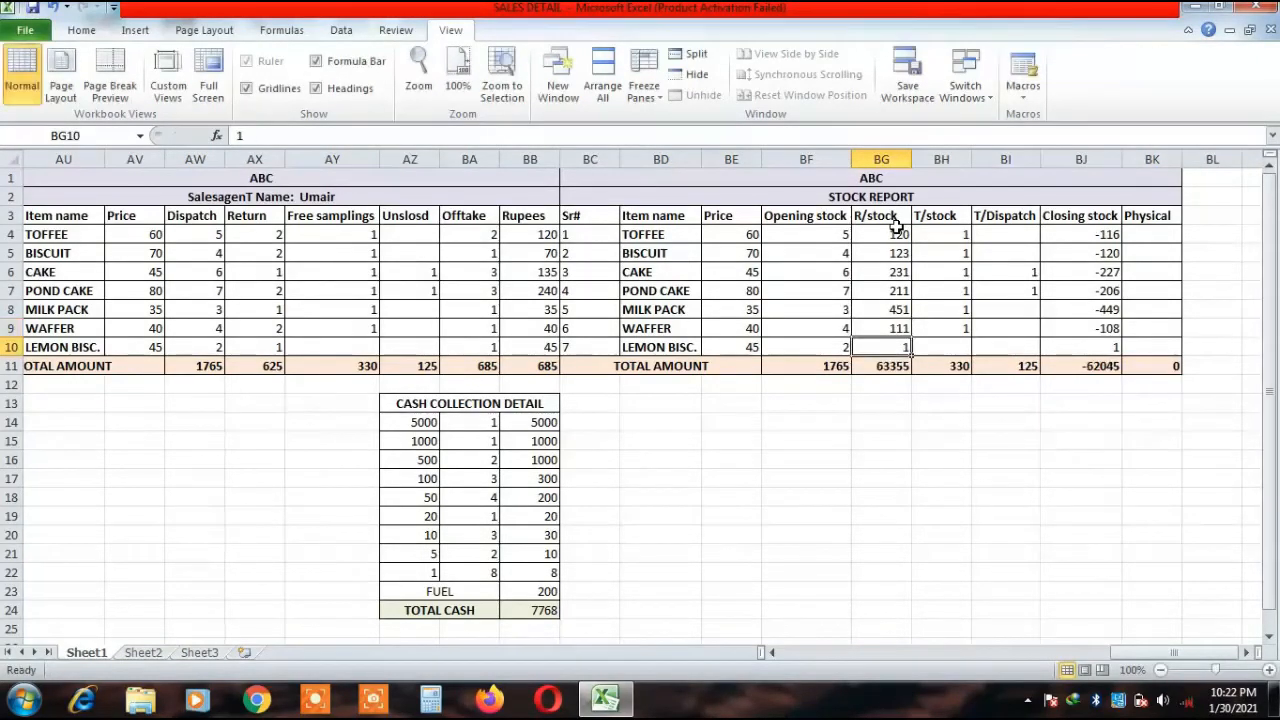
{"action": "type", "text": "222"}
{"action": "key", "text": "Return"}
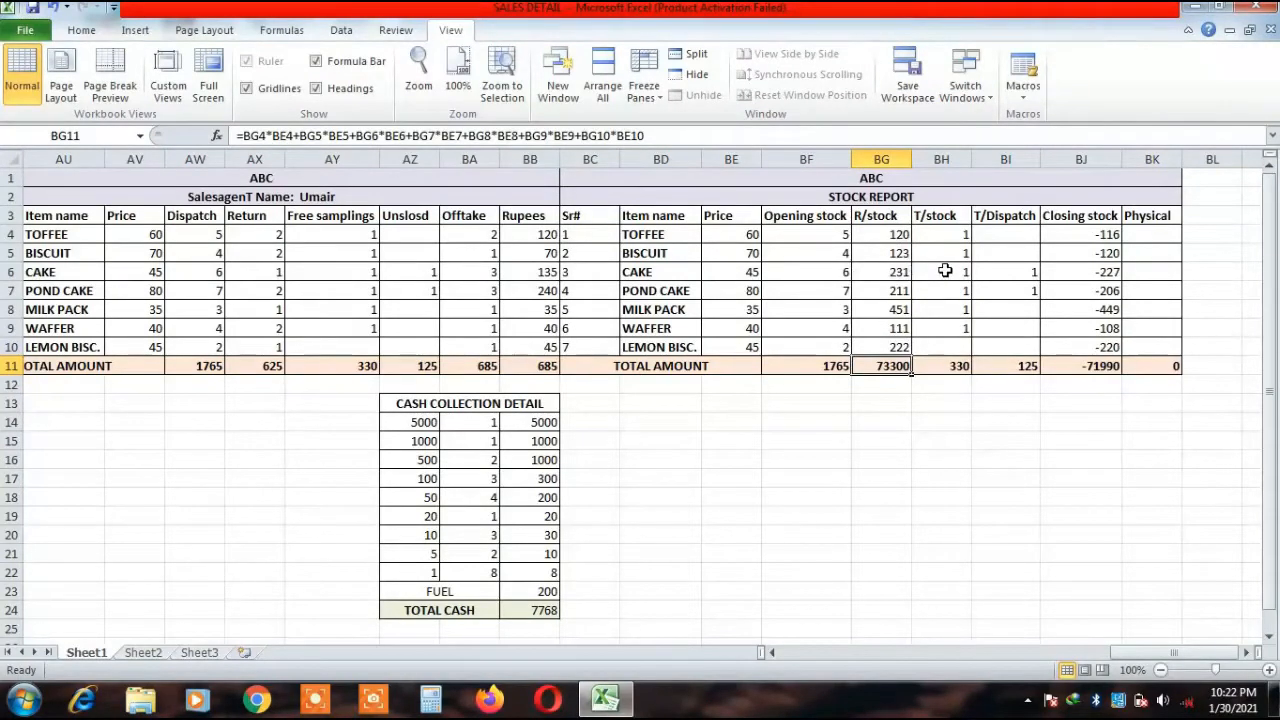
Calculate T/stock in BH4 with the formula =BG4+BF4 and fill it down to BH10.
{"action": "left_click", "coordinate": [937, 231]}
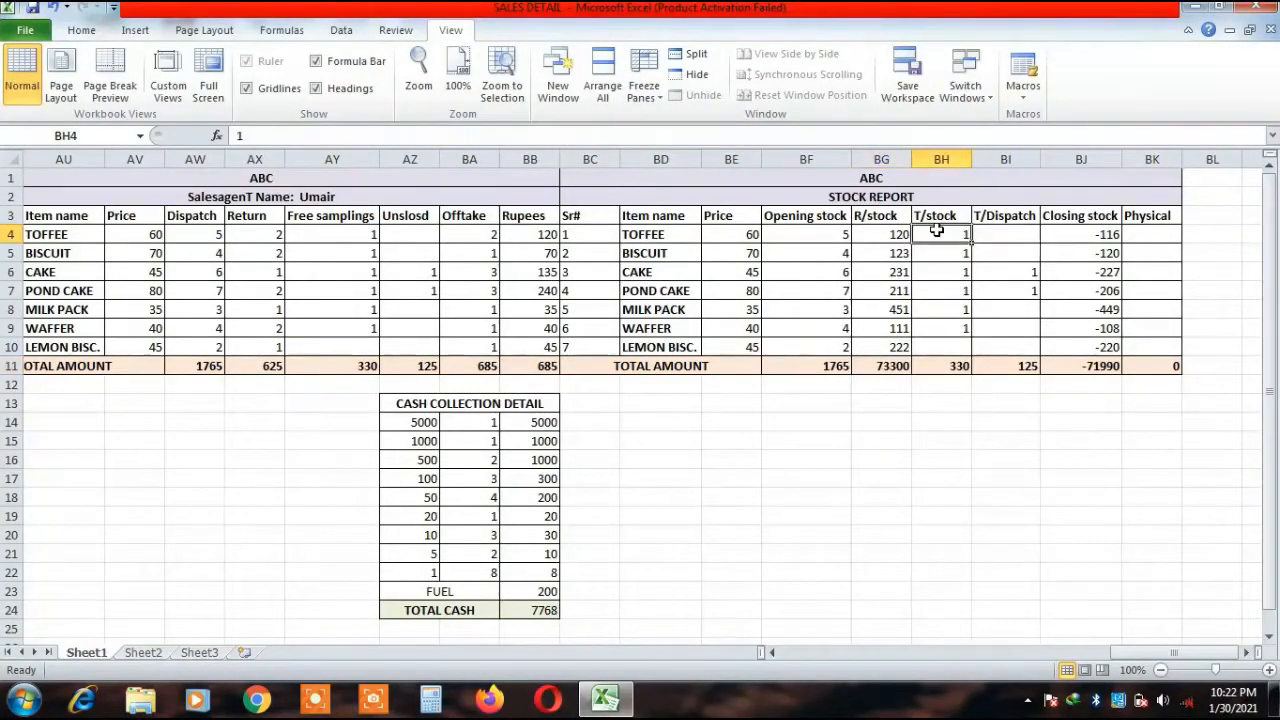
{"action": "left_click_drag", "start_coordinate": [806, 236], "coordinate": [800, 342]}
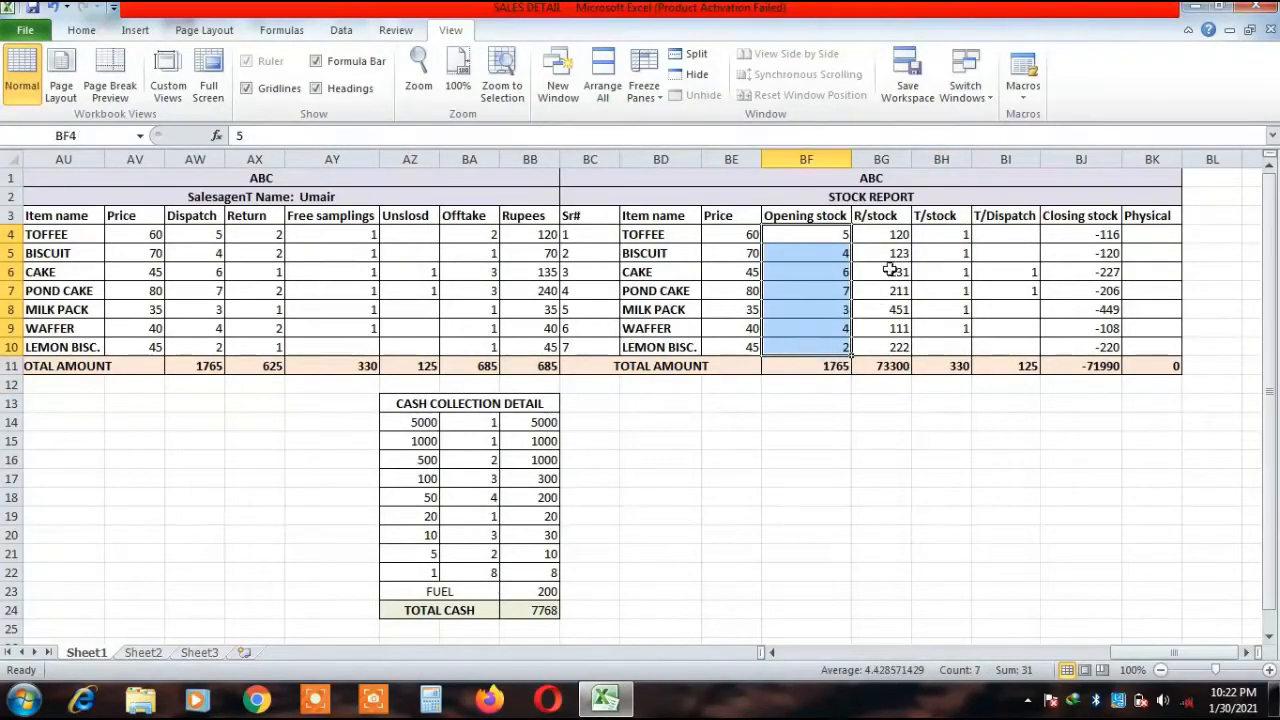
{"action": "left_click_drag", "start_coordinate": [884, 236], "coordinate": [885, 349]}
{"action": "left_click", "coordinate": [955, 232]}
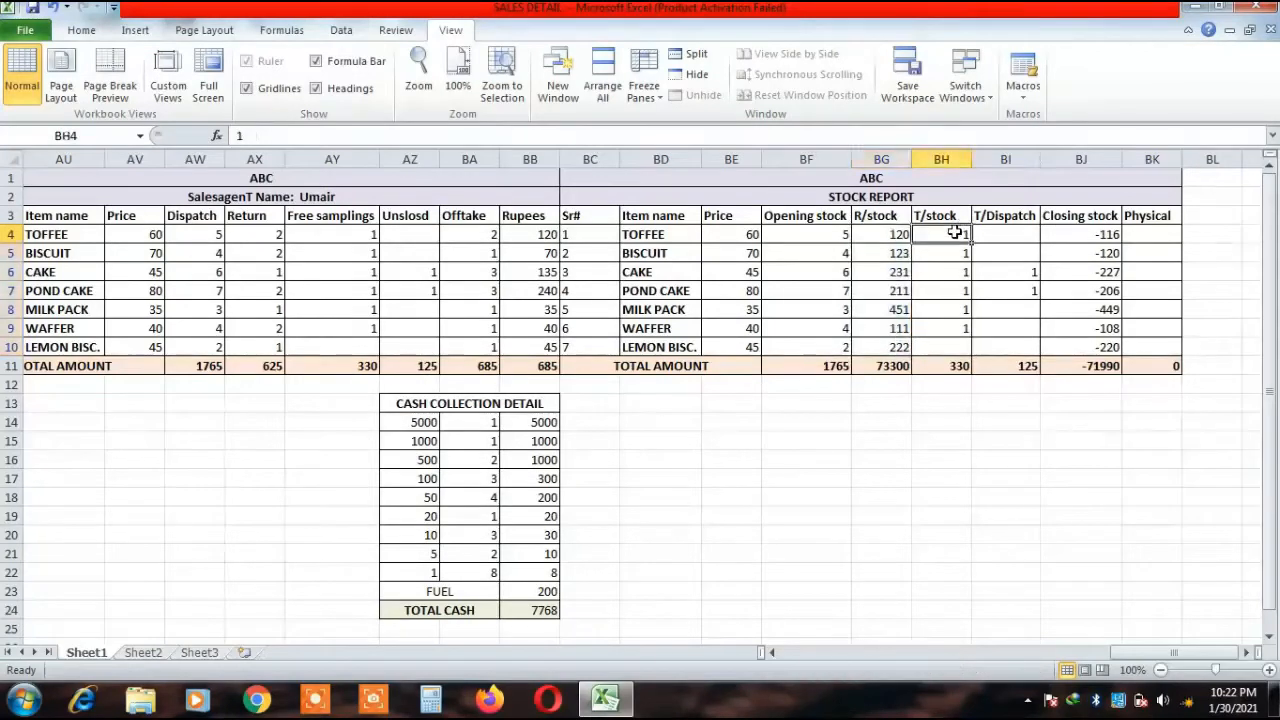
{"action": "type", "text": "="}
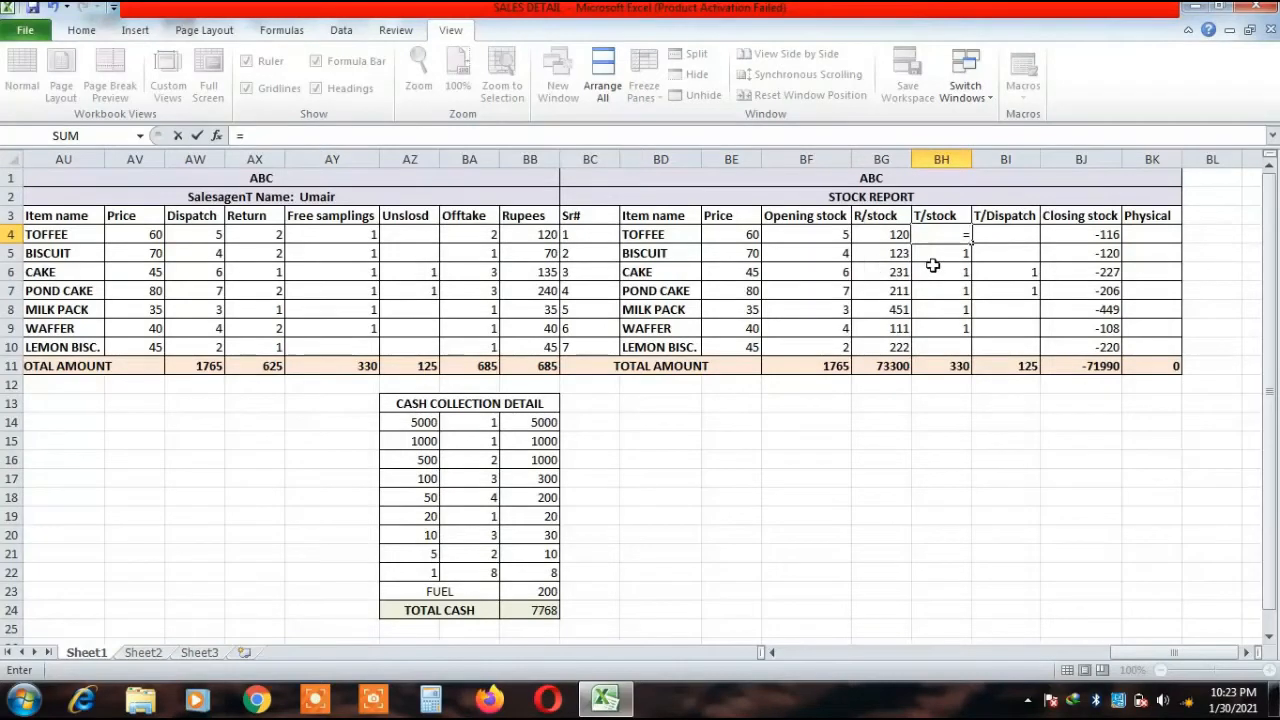
{"action": "left_click", "coordinate": [888, 237]}
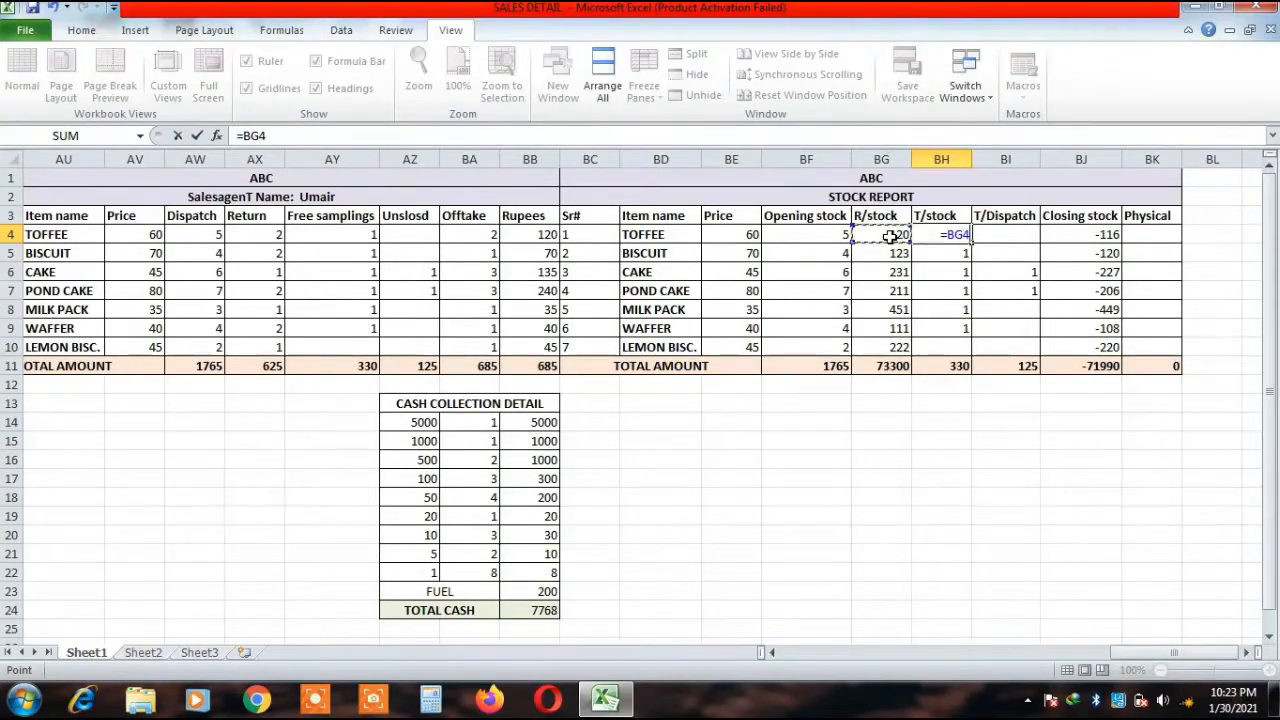
{"action": "type", "text": "+"}
{"action": "left_click", "coordinate": [792, 238]}
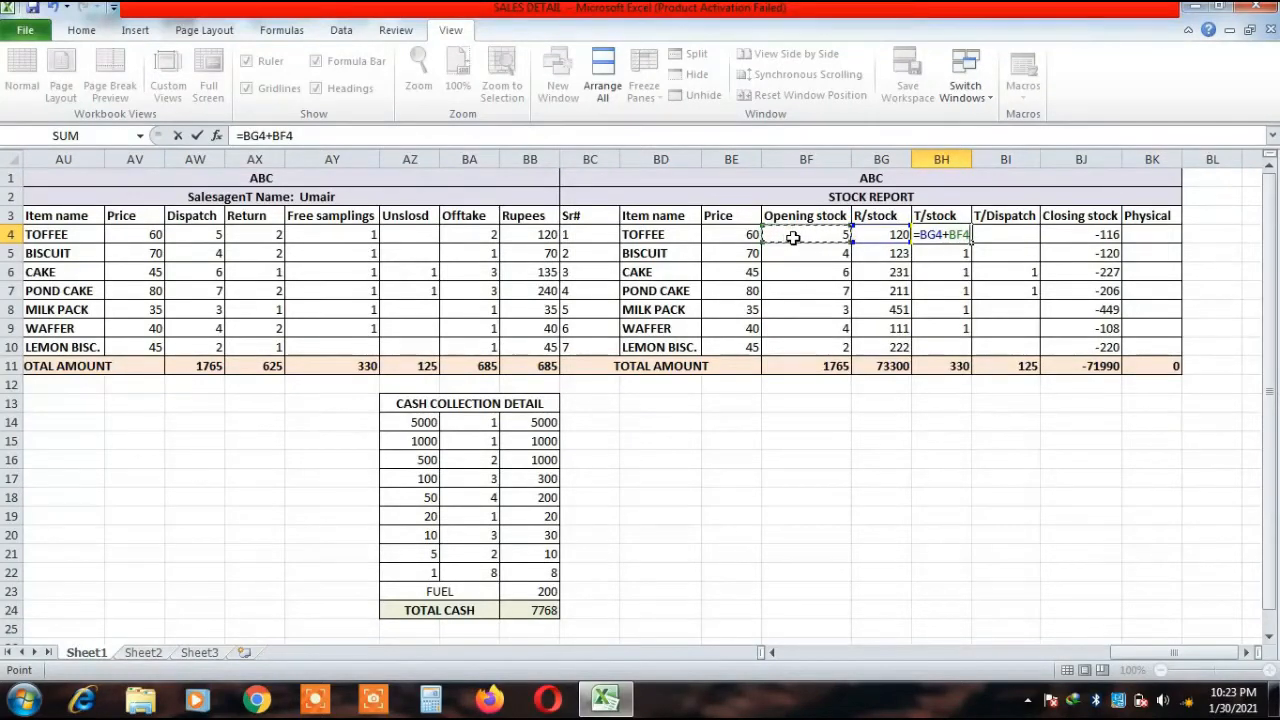
{"action": "key", "text": "Return"}
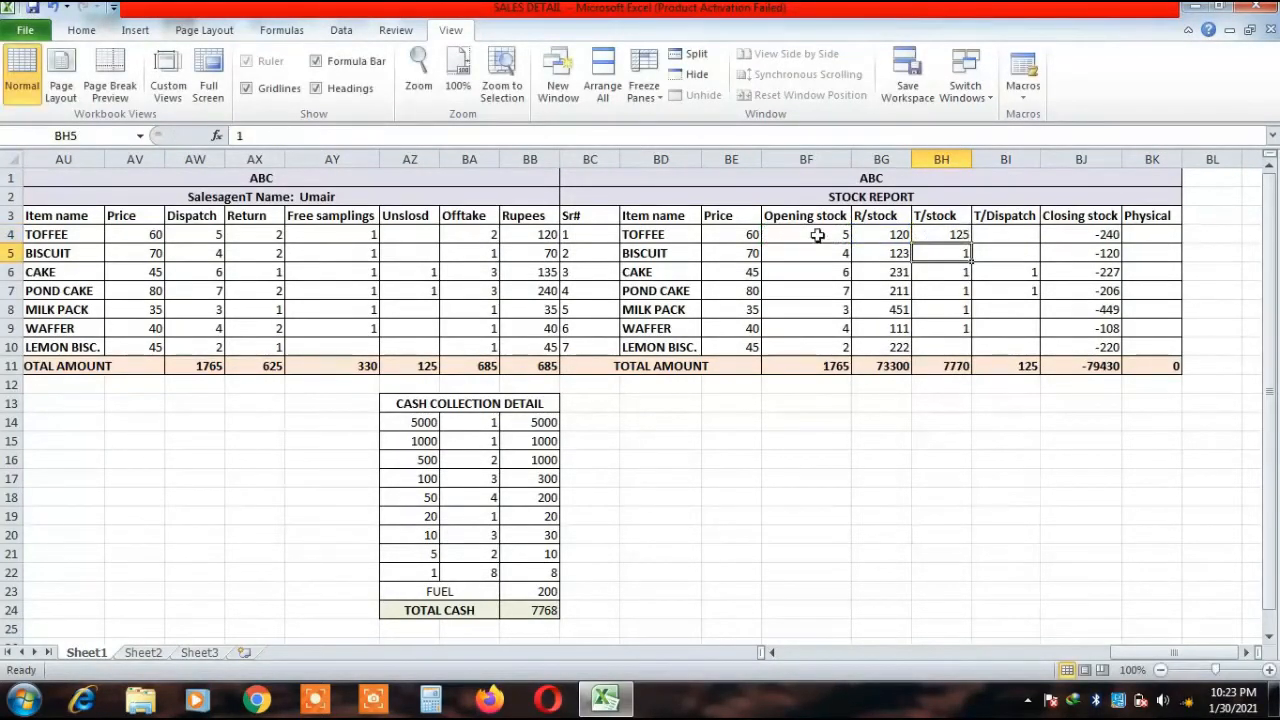
{"action": "left_click", "coordinate": [951, 232]}
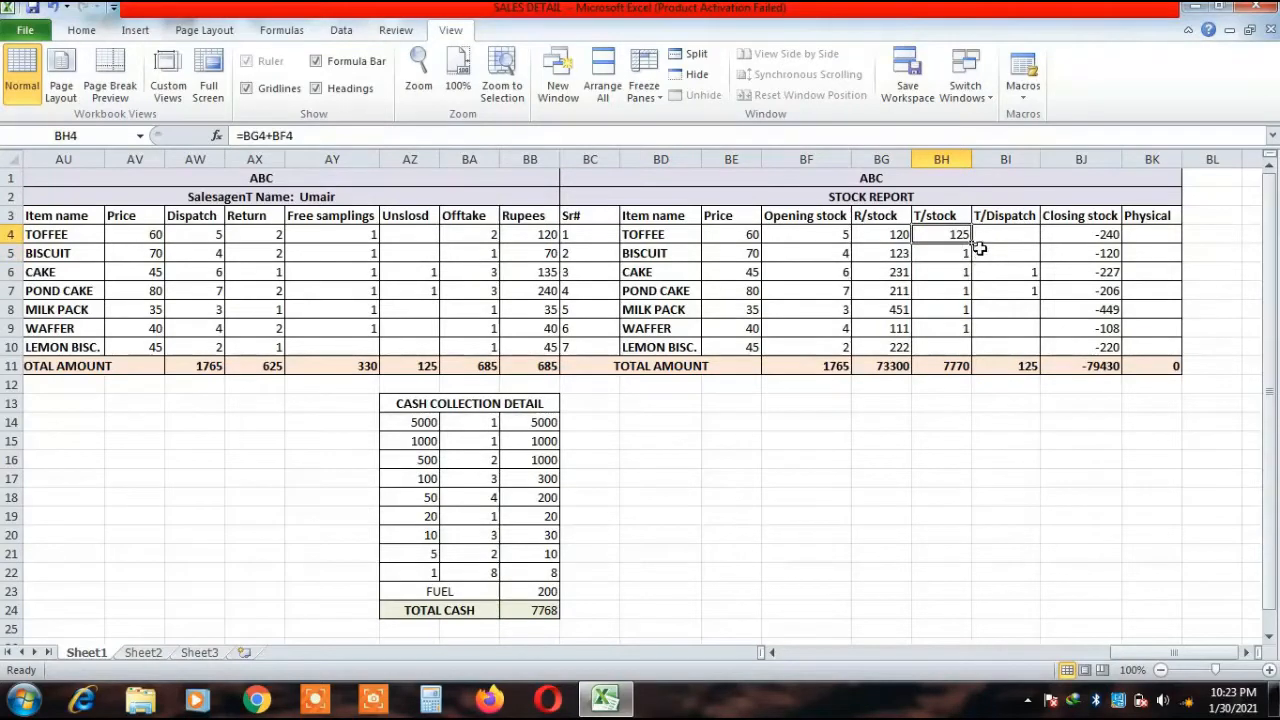
{"action": "left_click_drag", "start_coordinate": [973, 242], "coordinate": [972, 355]}
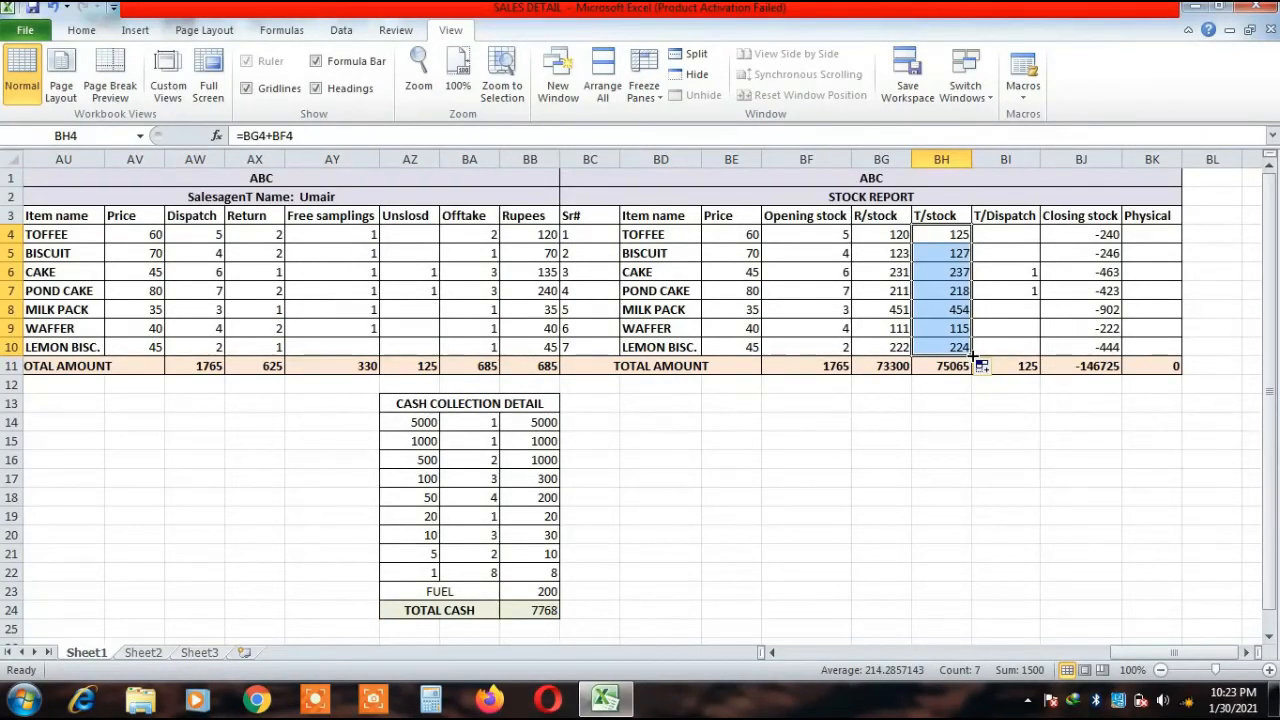
Clear the T/Dispatch entries in BI6:BI9 and the Closing stock formulas in BJ4:BJ10.
{"action": "left_click_drag", "start_coordinate": [1004, 267], "coordinate": [1005, 325]}
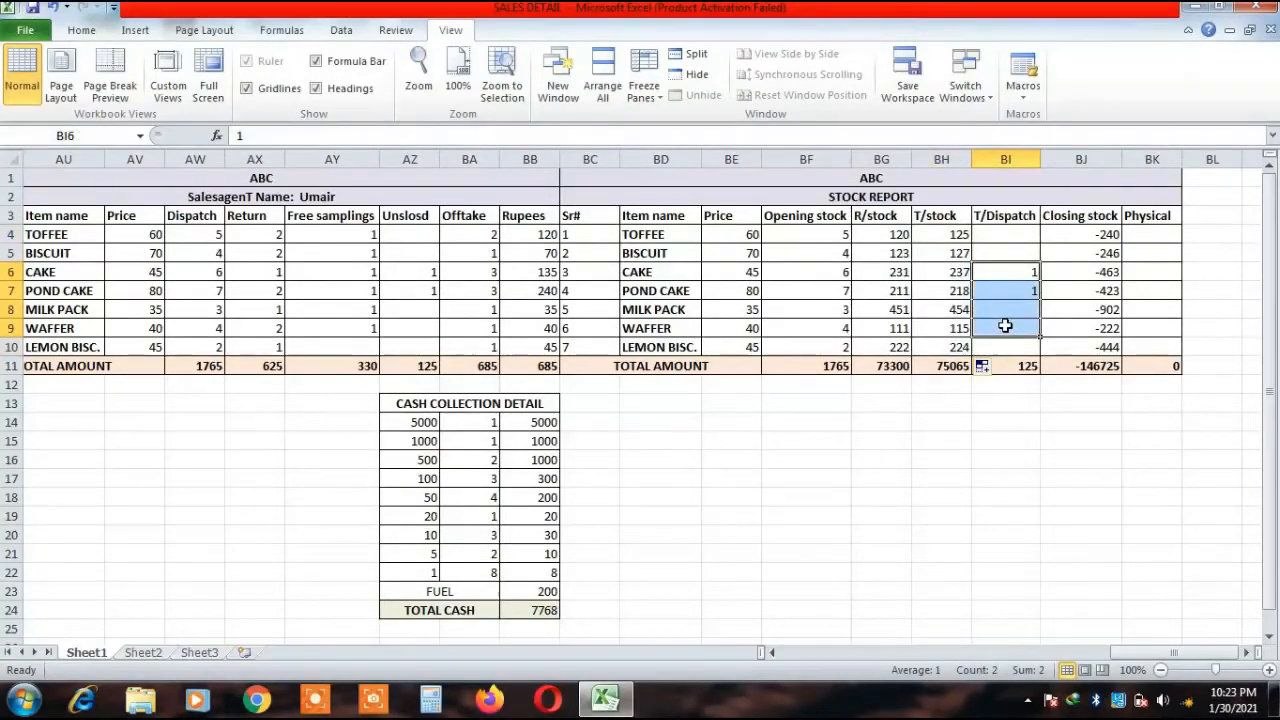
{"action": "key", "text": "Delete"}
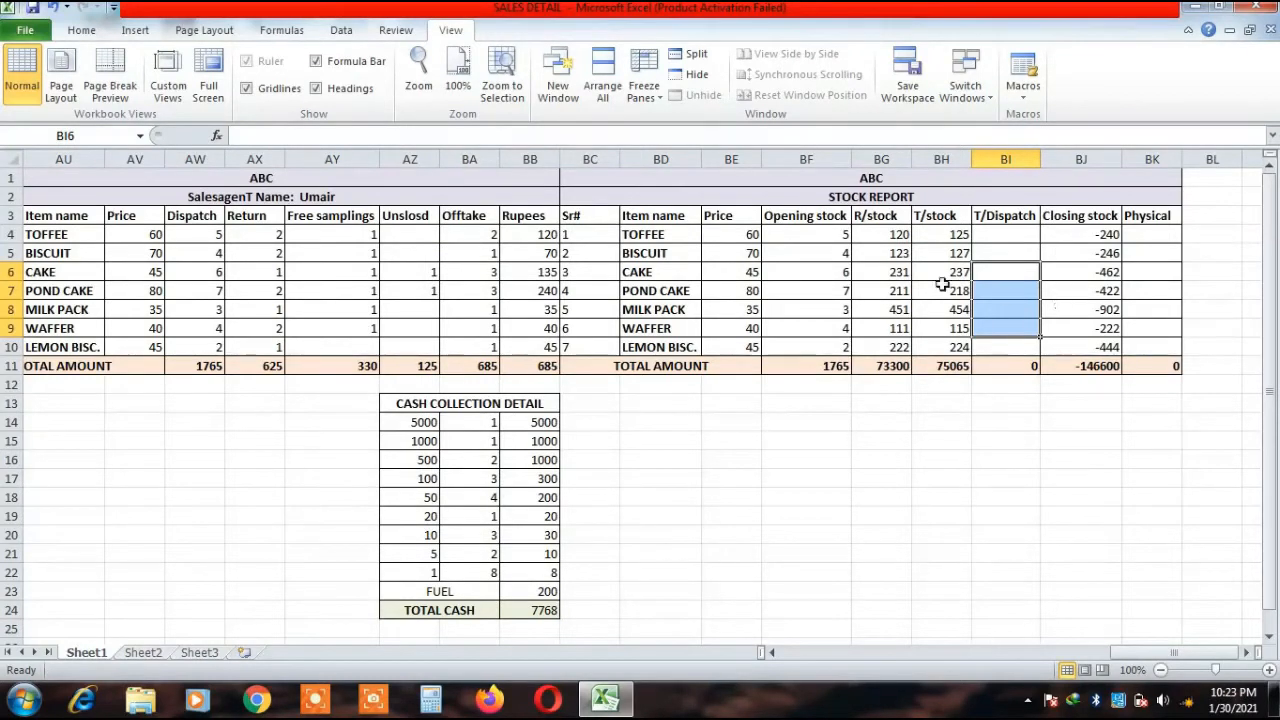
{"action": "left_click", "coordinate": [1072, 238]}
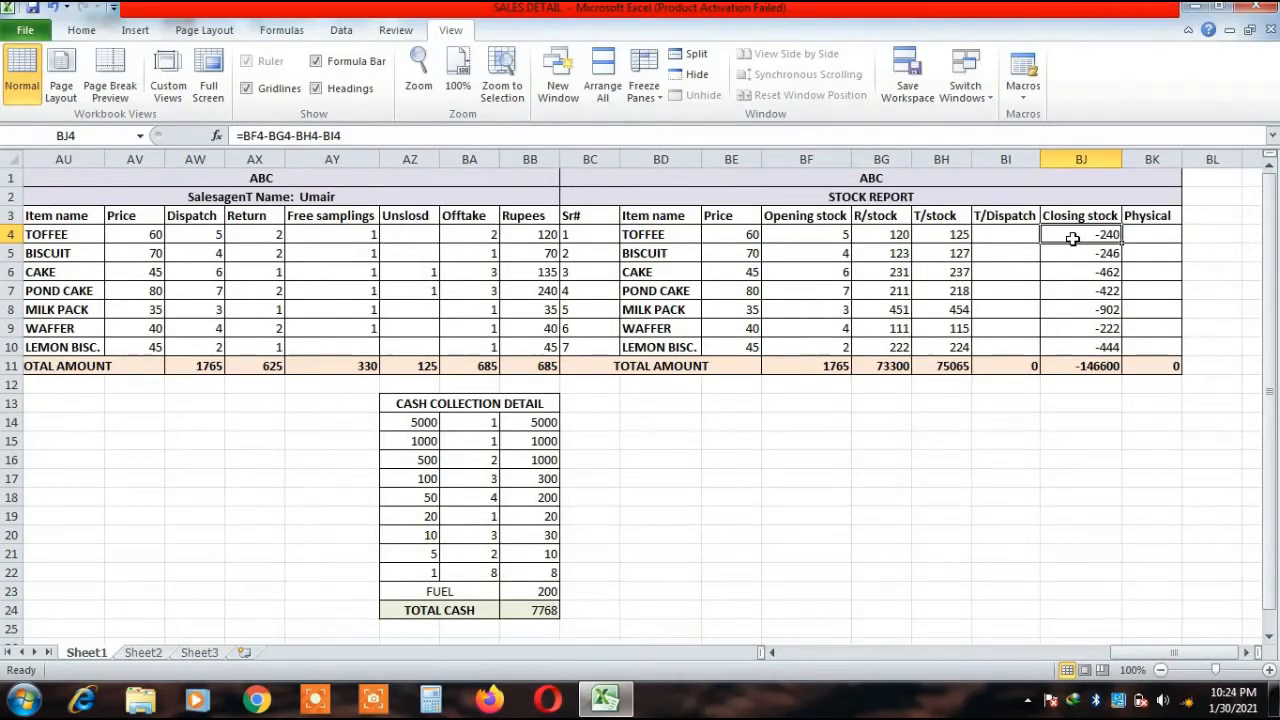
{"action": "left_click_drag", "start_coordinate": [1072, 238], "coordinate": [1072, 343]}
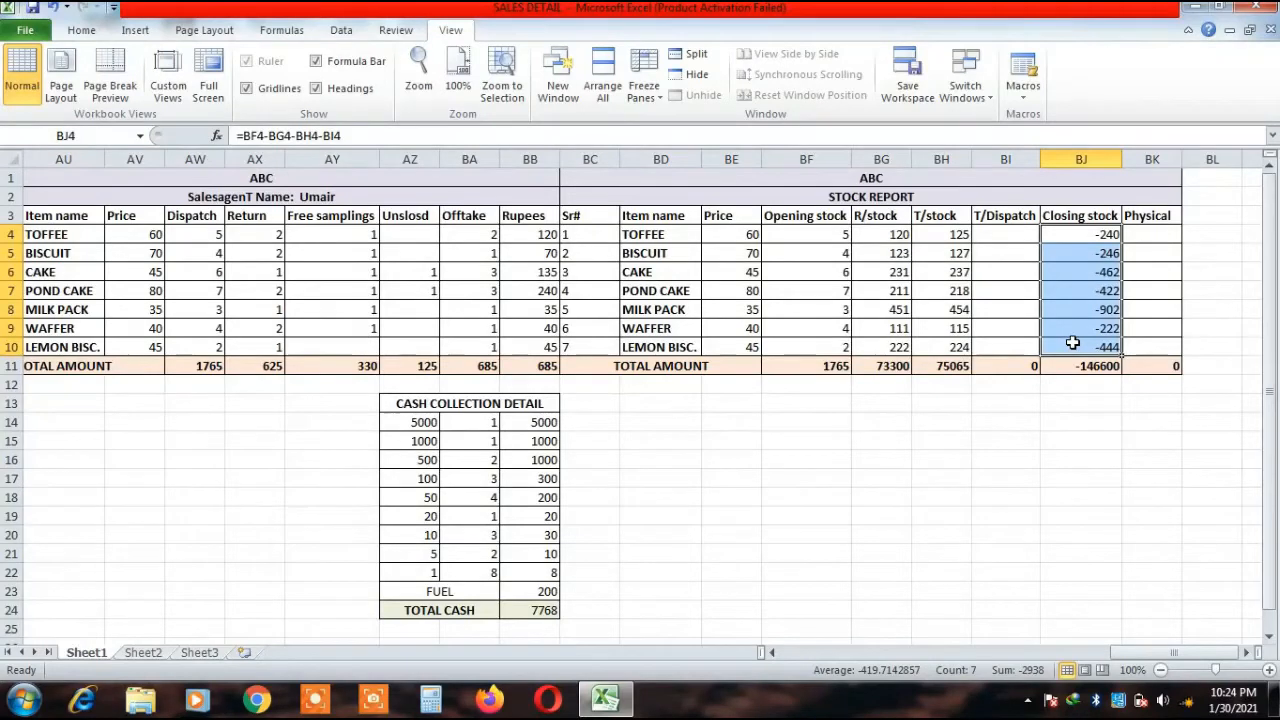
{"action": "key", "text": "Delete"}
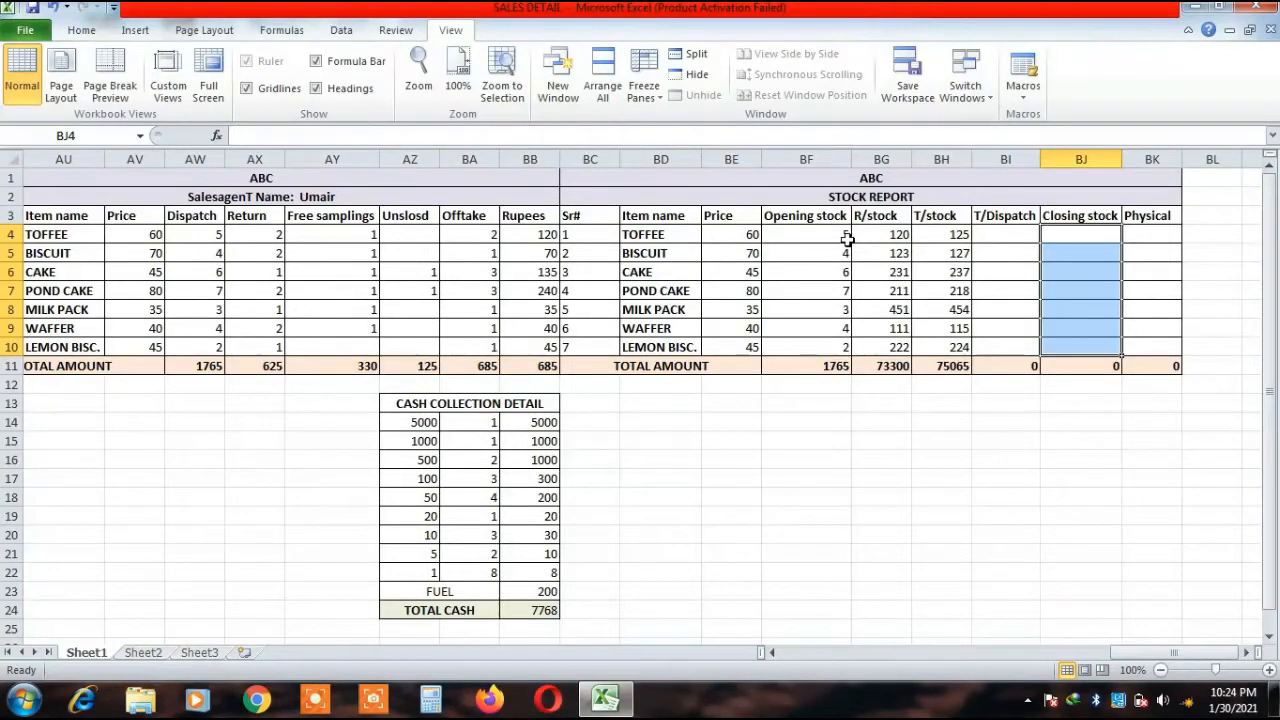
{"action": "left_click", "coordinate": [1005, 230]}
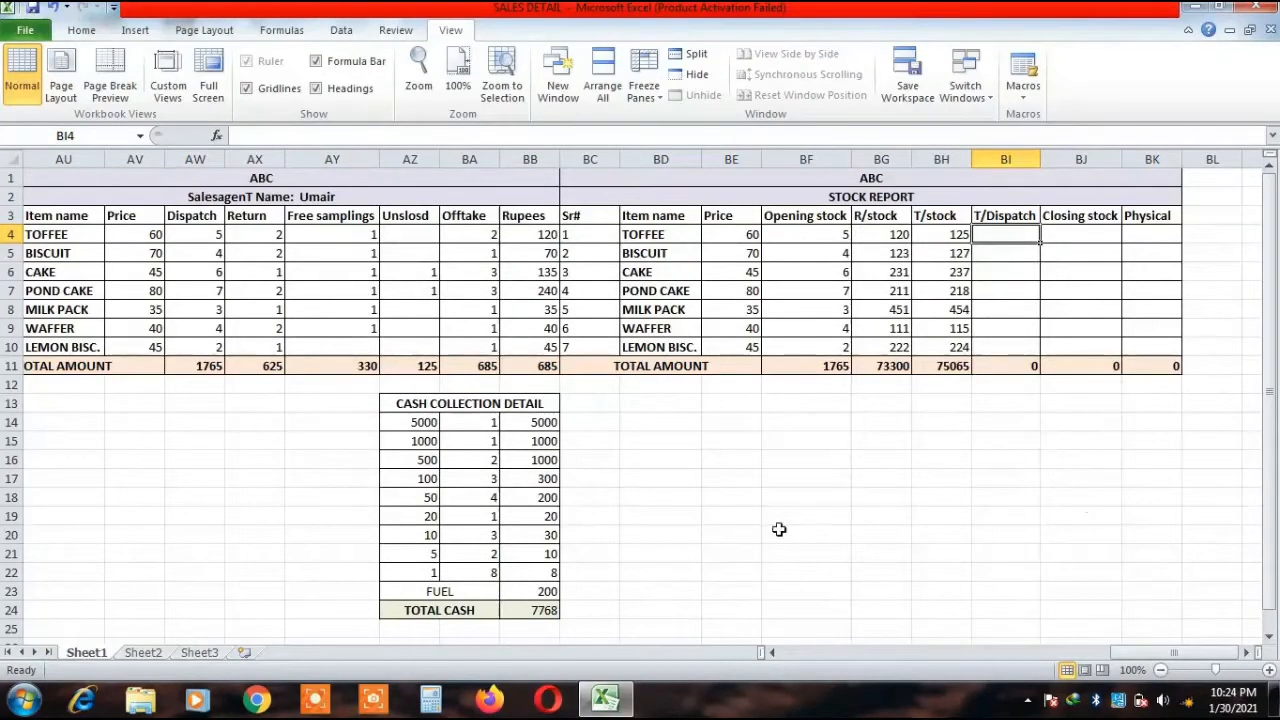
{"action": "left_click", "coordinate": [386, 349]}
{"action": "left_click_drag", "start_coordinate": [386, 349], "coordinate": [1006, 240]}
{"action": "left_click", "coordinate": [1006, 240]}
{"action": "type", "text": "+"}
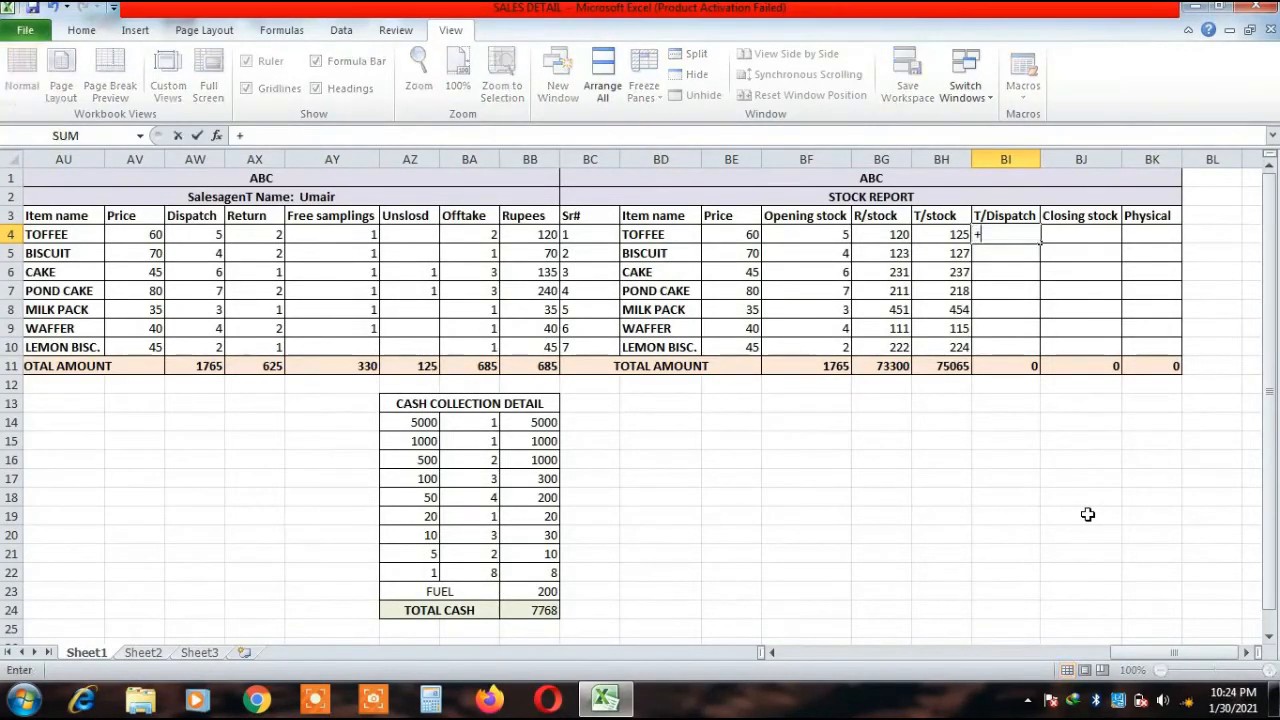
{"action": "key", "text": "BackSpace"}
{"action": "type", "text": "="}
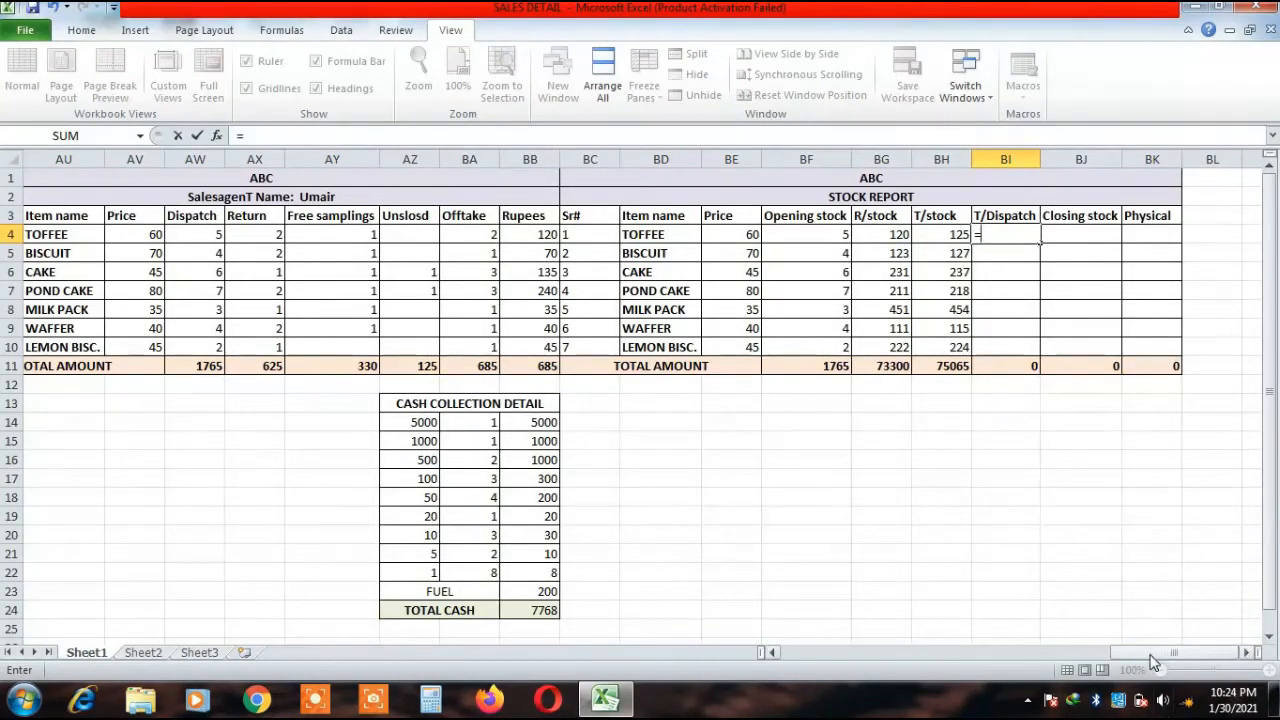
{"action": "key", "text": "Escape"}
{"action": "left_click", "coordinate": [880, 552]}
{"action": "left_click", "coordinate": [372, 335]}
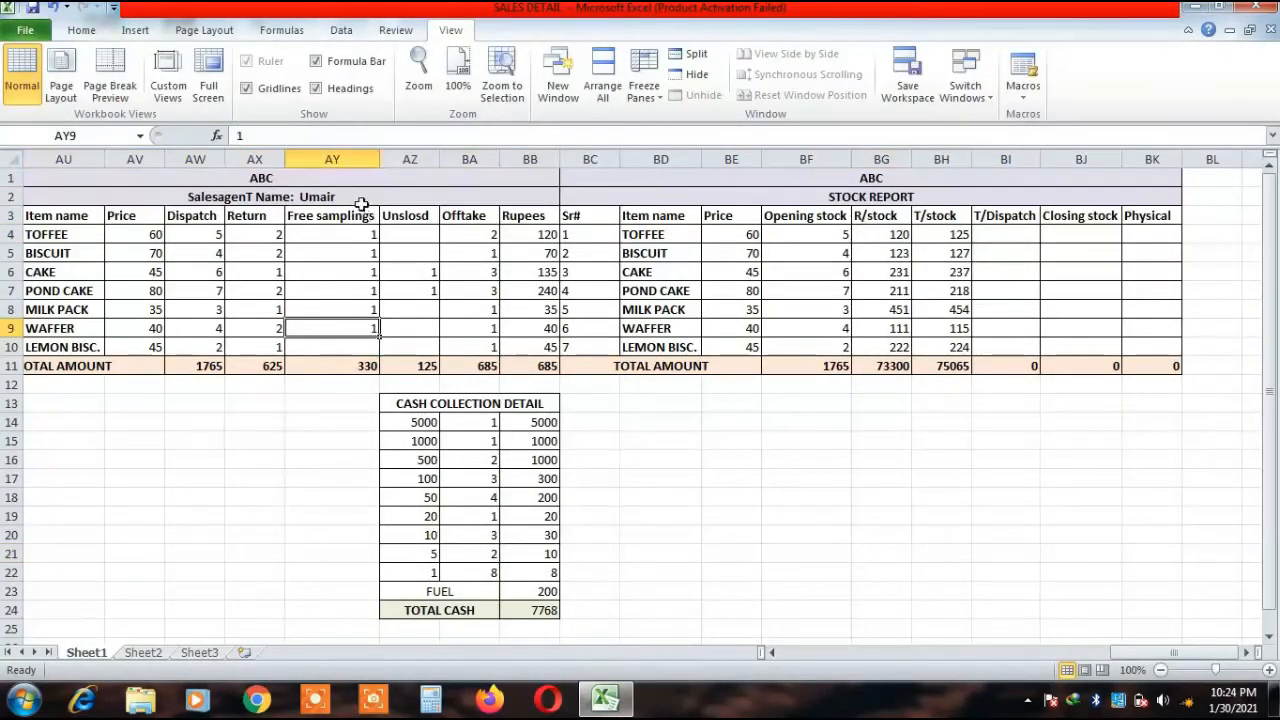
Replace the sales agent heading in AT2, above the table beside the stock report, with "Total report all".
{"action": "double_click", "coordinate": [361, 197]}
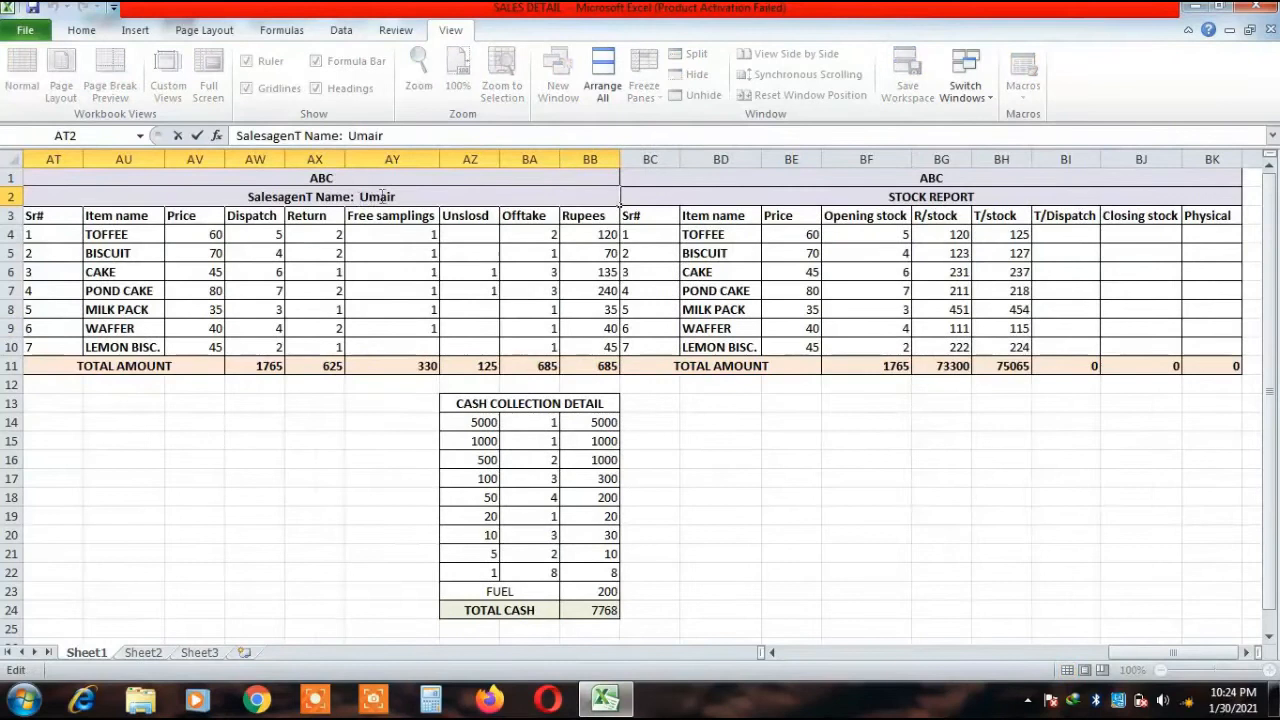
{"action": "key", "text": "BackSpace"}
{"action": "key", "text": "BackSpace"}
{"action": "key", "text": "BackSpace"}
{"action": "key", "text": "BackSpace"}
{"action": "key", "text": "BackSpace"}
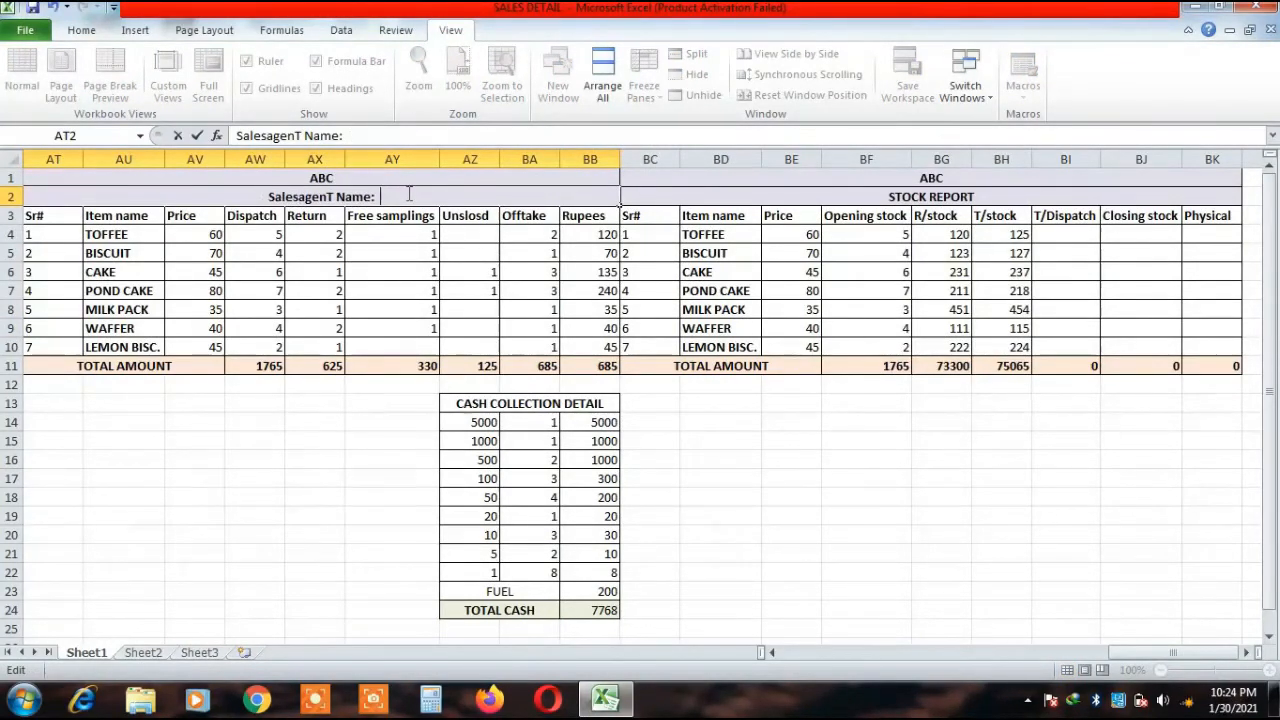
{"action": "key", "text": "BackSpace"}
{"action": "key", "text": "BackSpace"}
{"action": "key", "text": "BackSpace"}
{"action": "key", "text": "BackSpace"}
{"action": "key", "text": "BackSpace"}
{"action": "key", "text": "BackSpace"}
{"action": "key", "text": "BackSpace"}
{"action": "key", "text": "BackSpace"}
{"action": "key", "text": "BackSpace"}
{"action": "key", "text": "BackSpace"}
{"action": "key", "text": "BackSpace"}
{"action": "key", "text": "BackSpace"}
{"action": "key", "text": "BackSpace"}
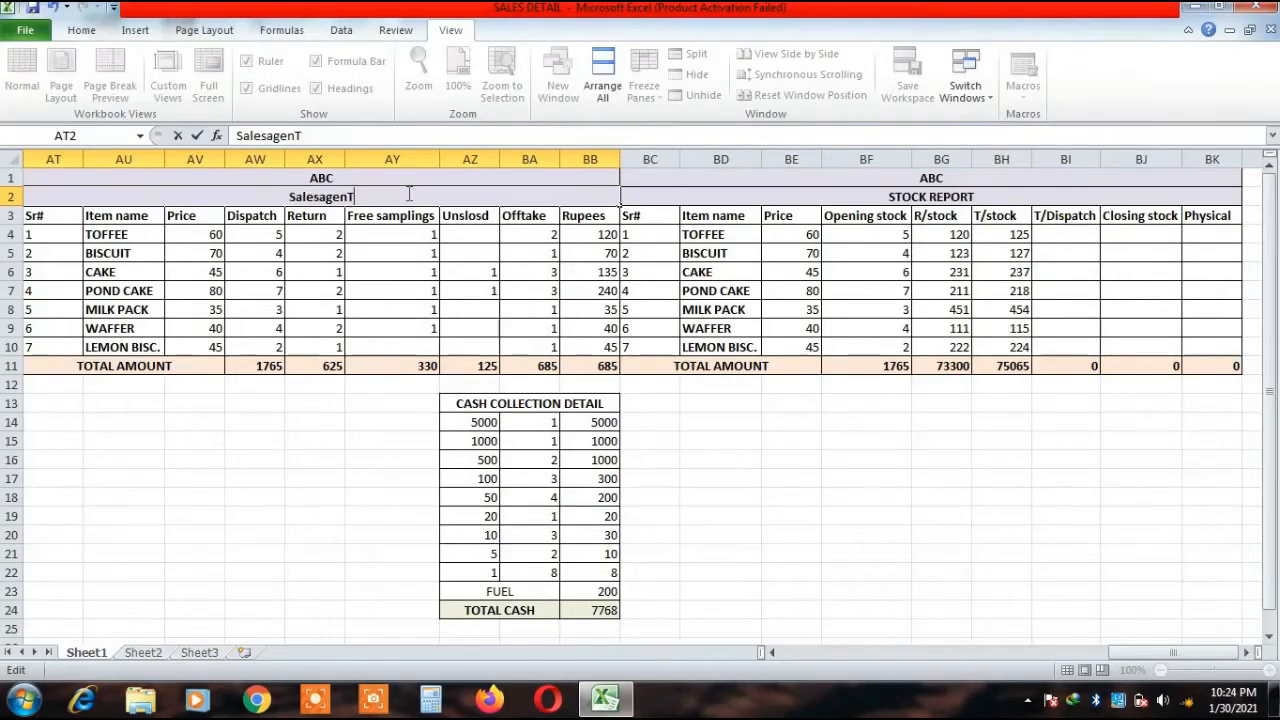
{"action": "key", "text": "BackSpace"}
{"action": "key", "text": "BackSpace"}
{"action": "key", "text": "BackSpace"}
{"action": "key", "text": "BackSpace"}
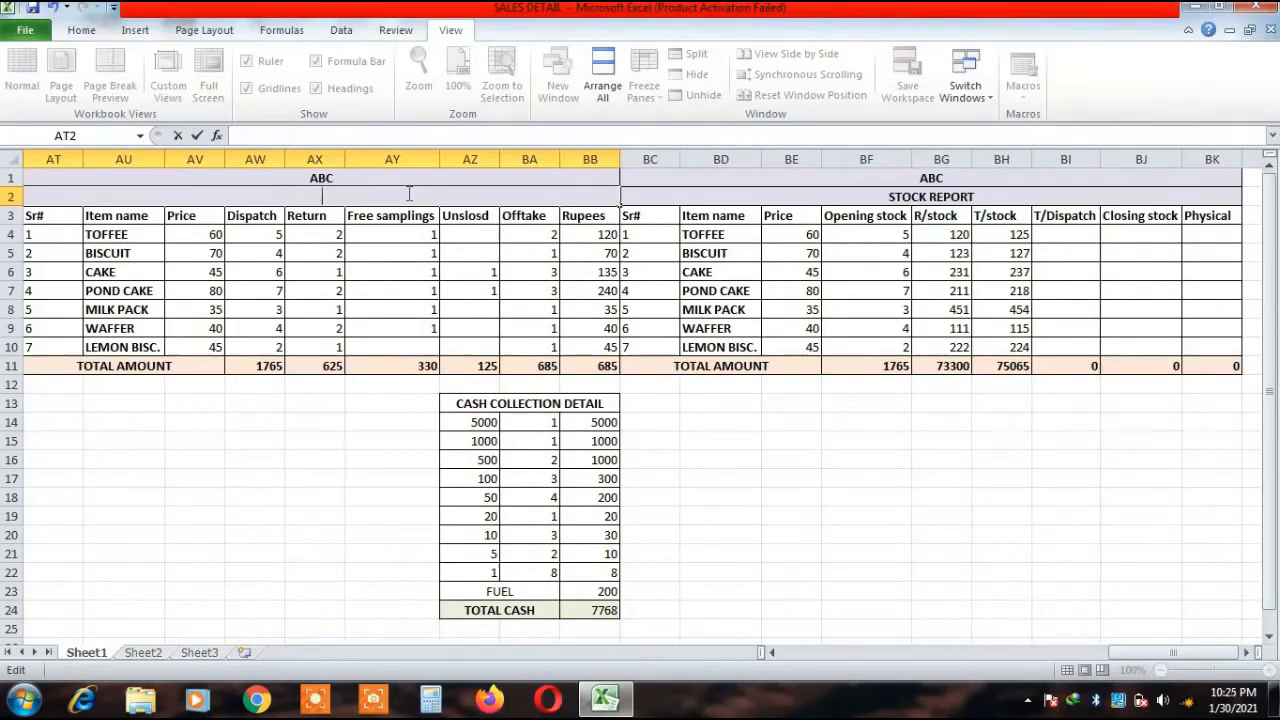
{"action": "type", "text": "T"}
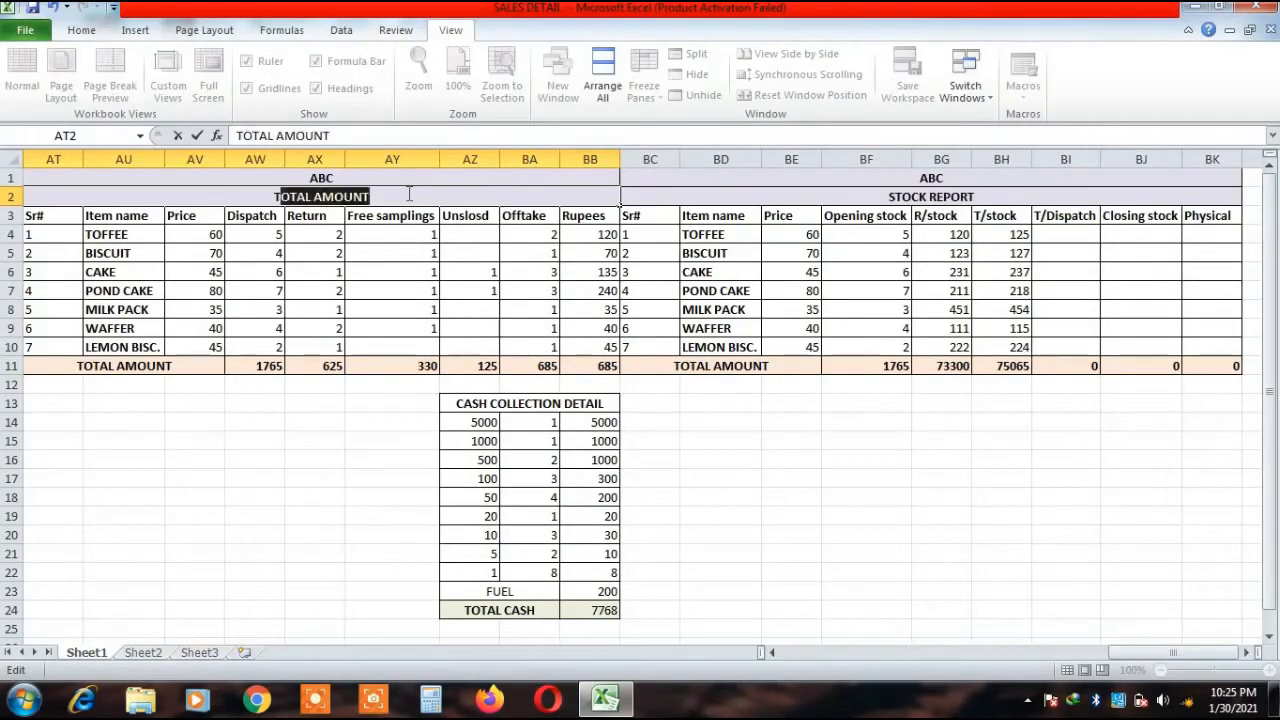
{"action": "type", "text": "otal"}
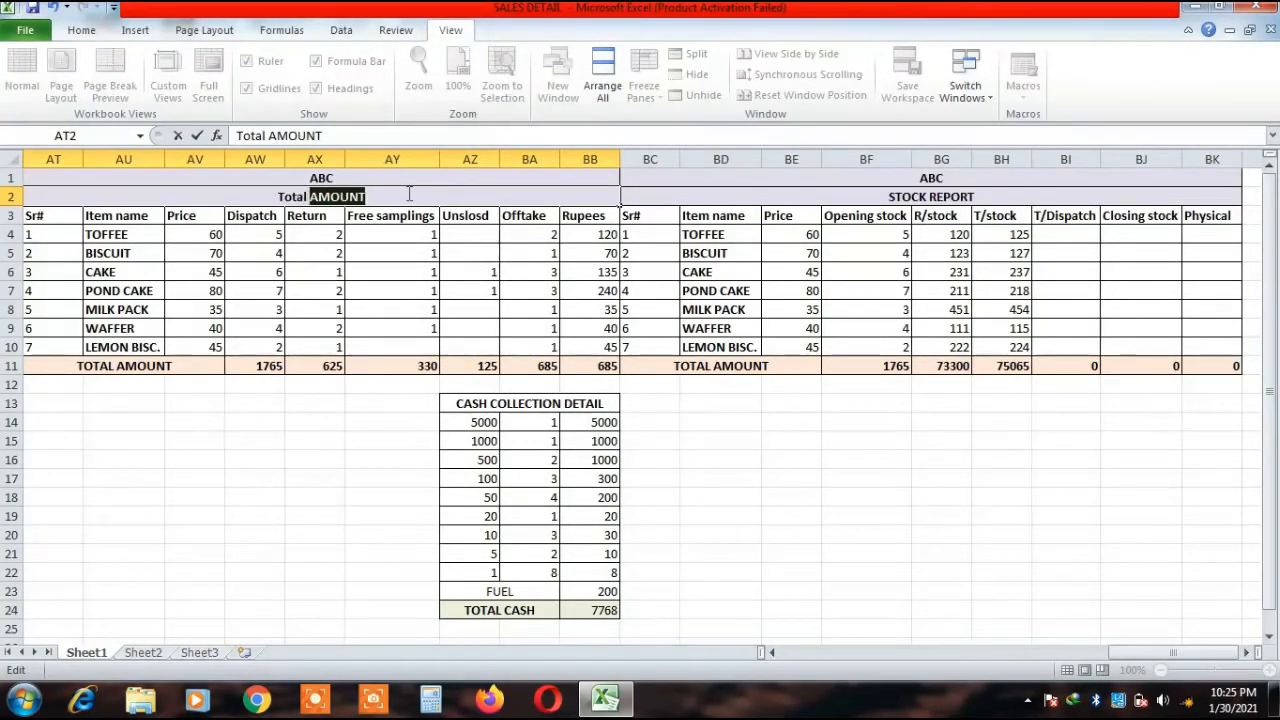
{"action": "key", "text": "BackSpace"}
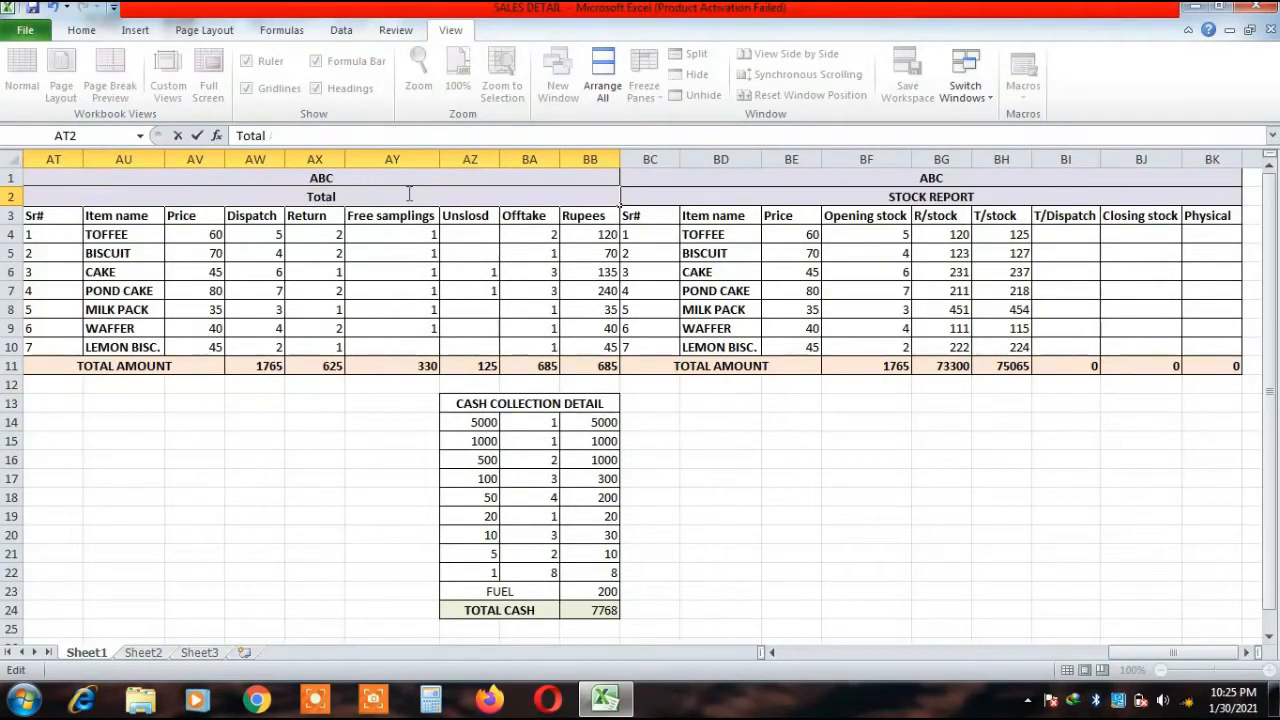
{"action": "type", "text": "report"}
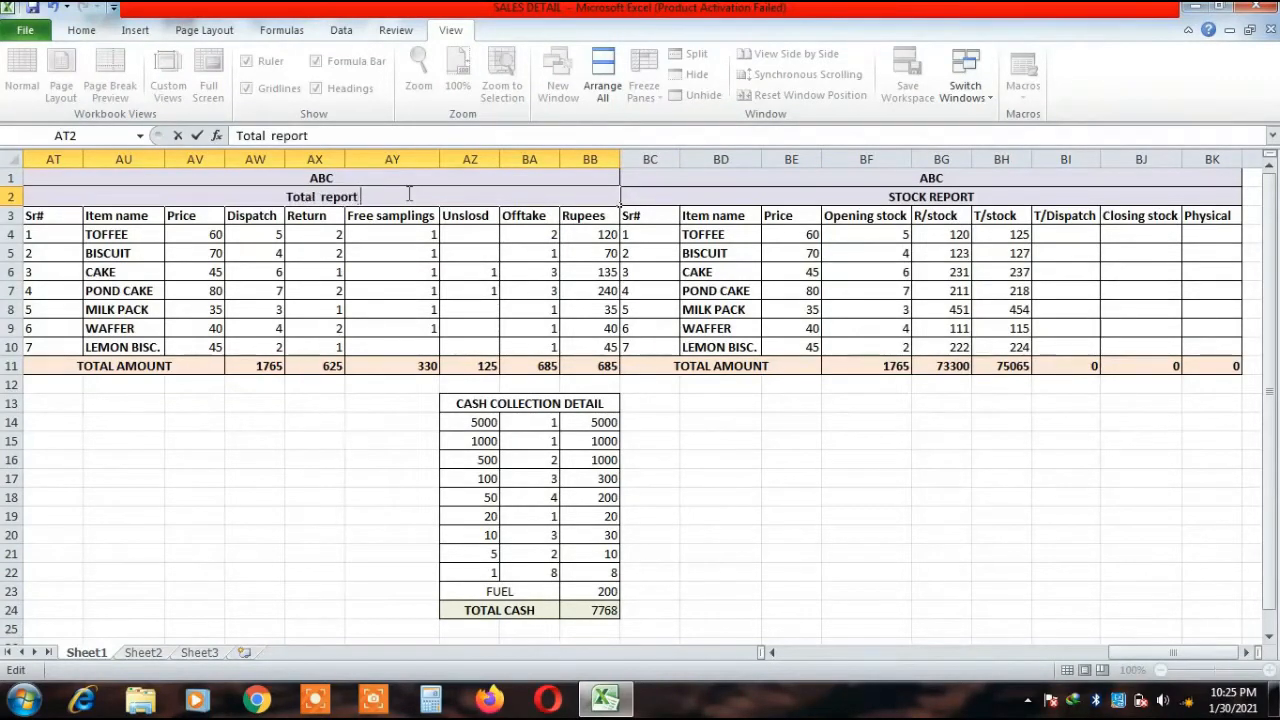
{"action": "type", "text": " all"}
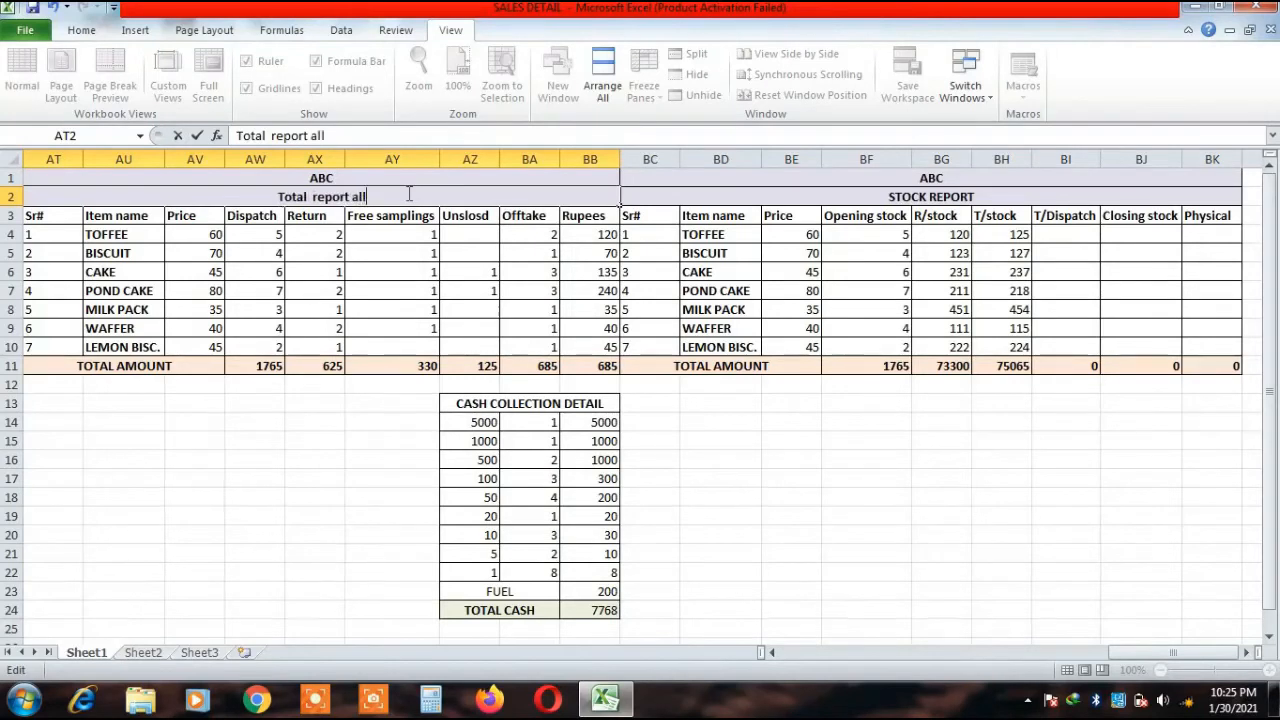
{"action": "left_click", "coordinate": [414, 255]}
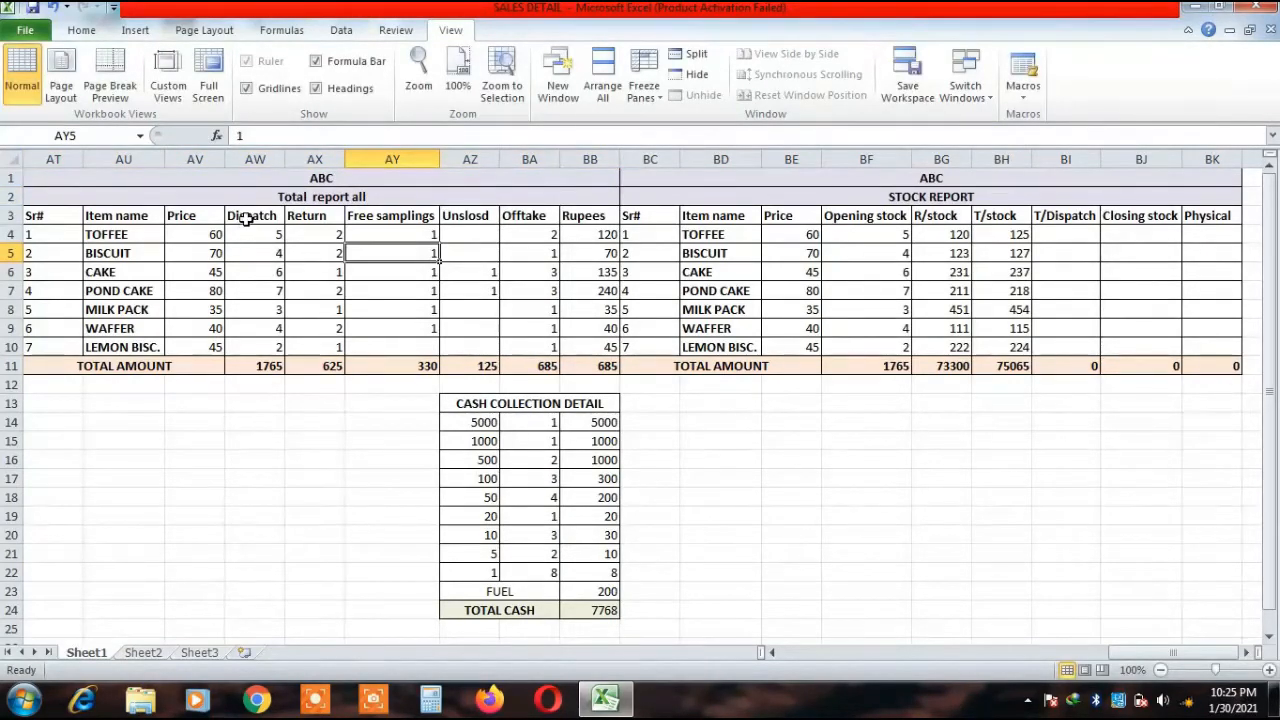
{"action": "left_click", "coordinate": [310, 214]}
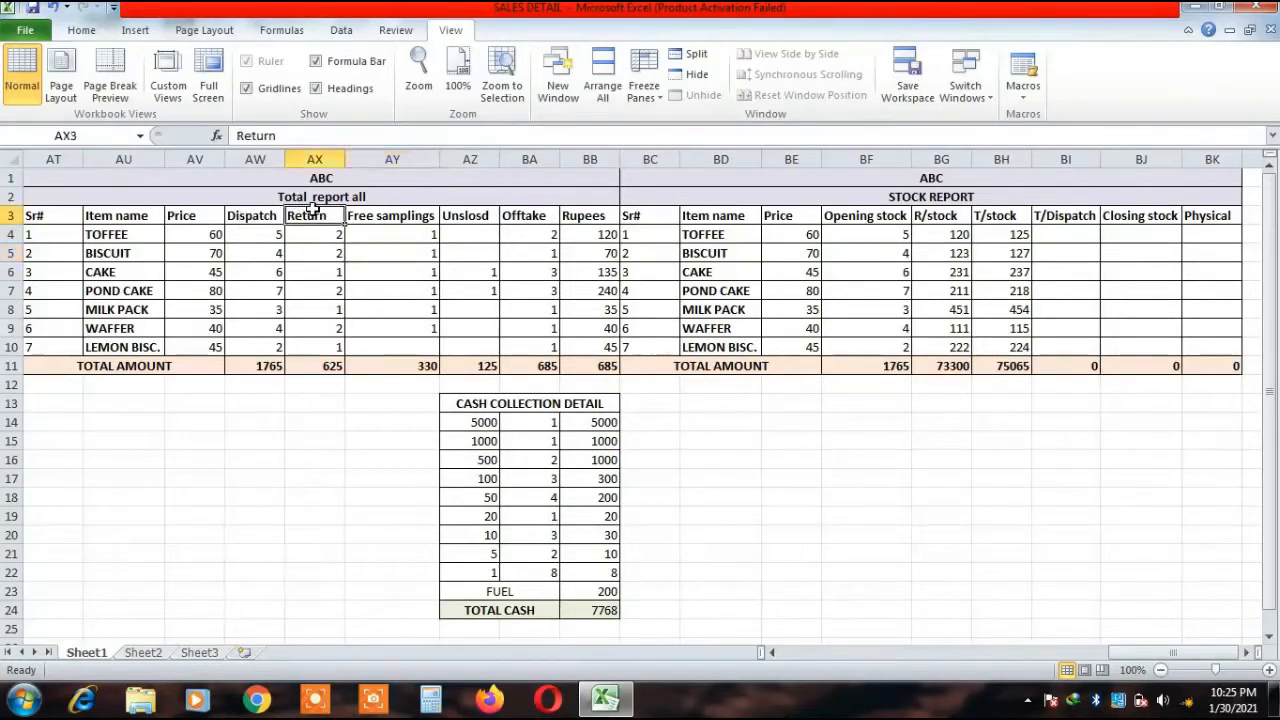
{"action": "left_click", "coordinate": [455, 210]}
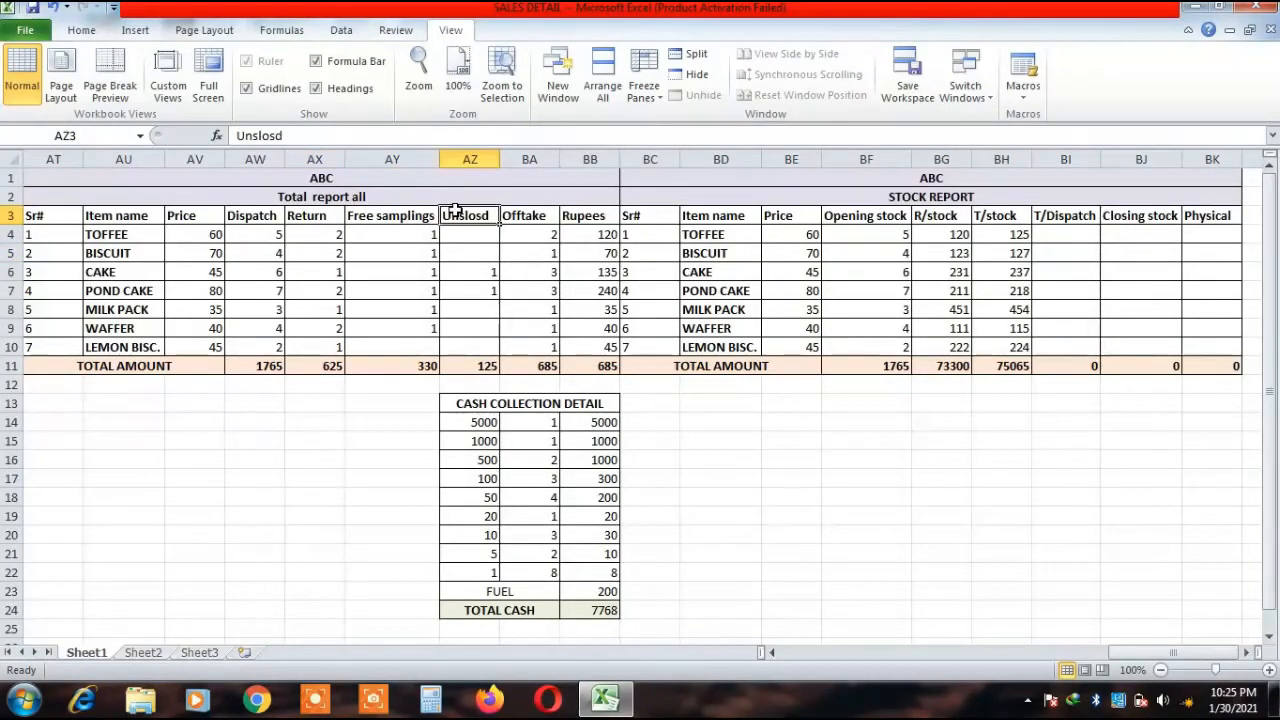
{"action": "left_click", "coordinate": [521, 222]}
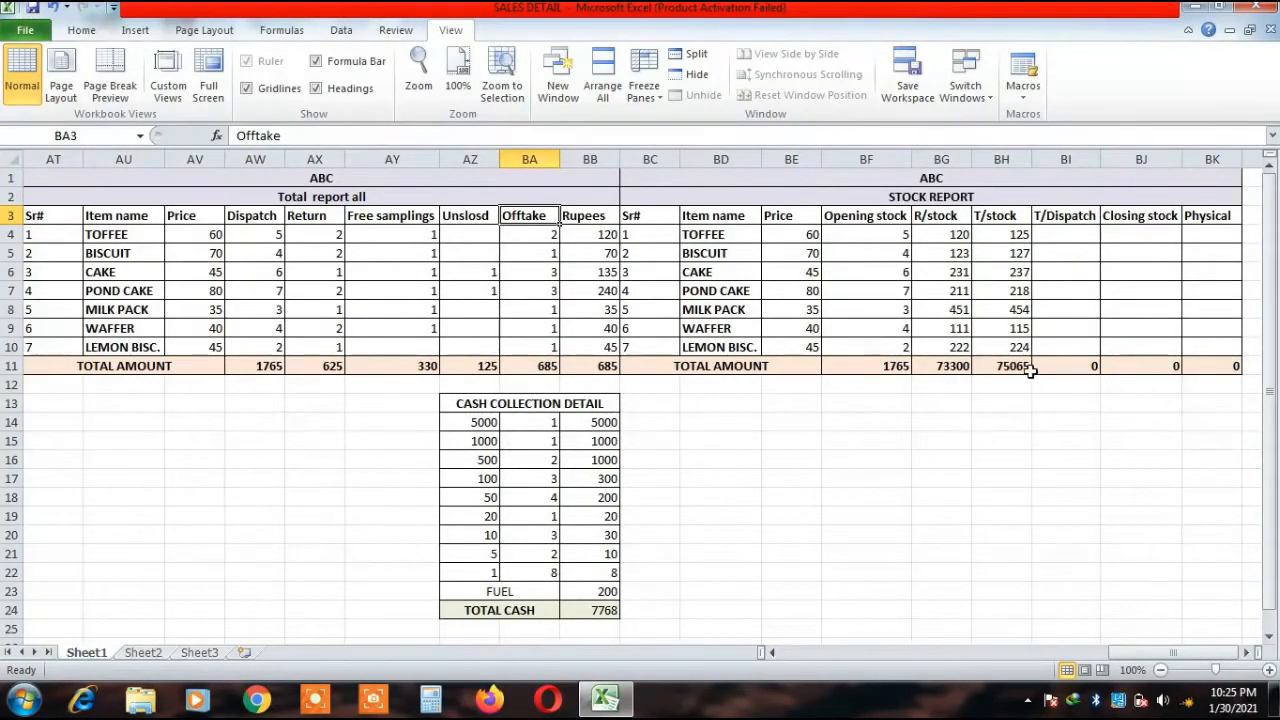
Fill the "Total report all" heading and the ABC title above it with a light red theme colour.
{"action": "left_click", "coordinate": [330, 194]}
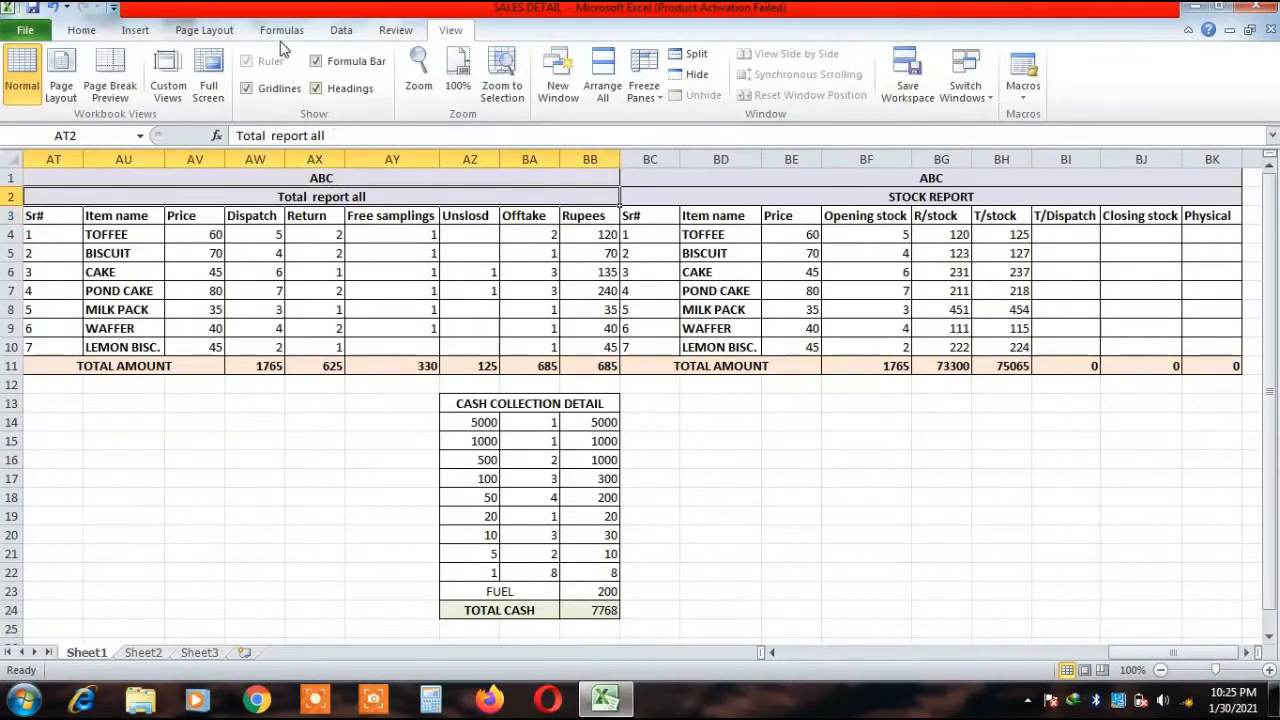
{"action": "left_click", "coordinate": [74, 36]}
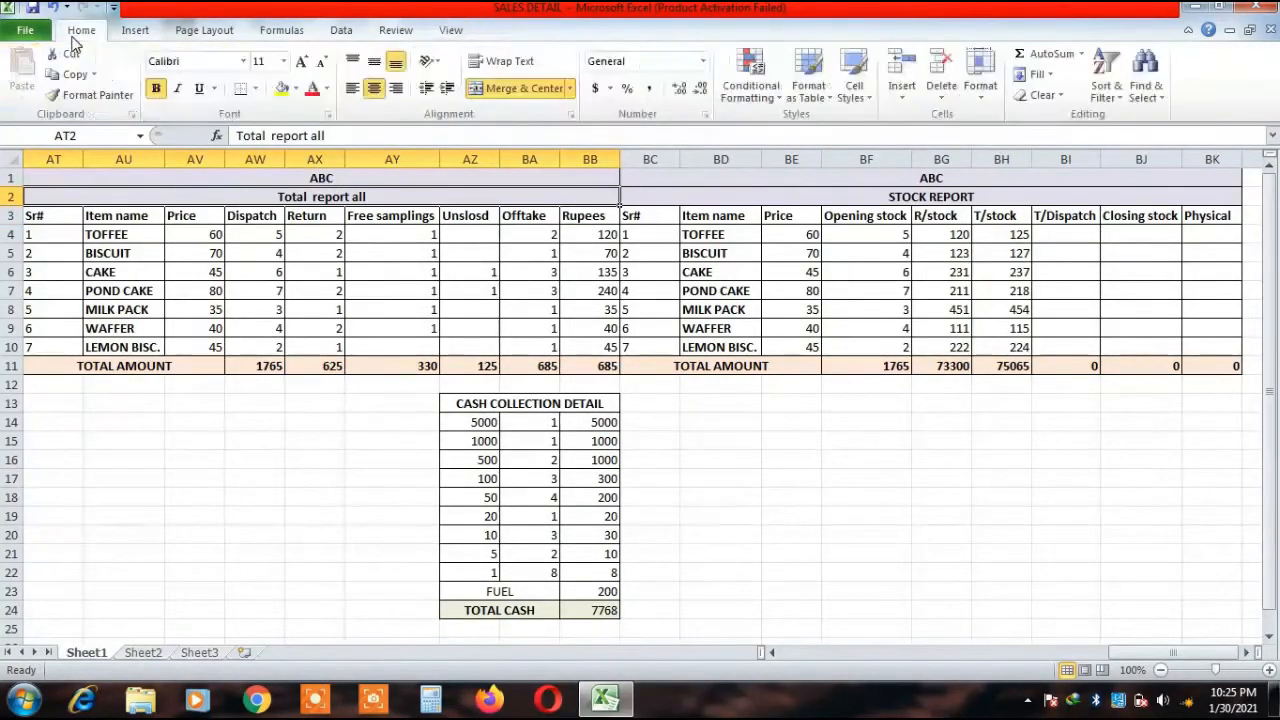
{"action": "left_click", "coordinate": [295, 90]}
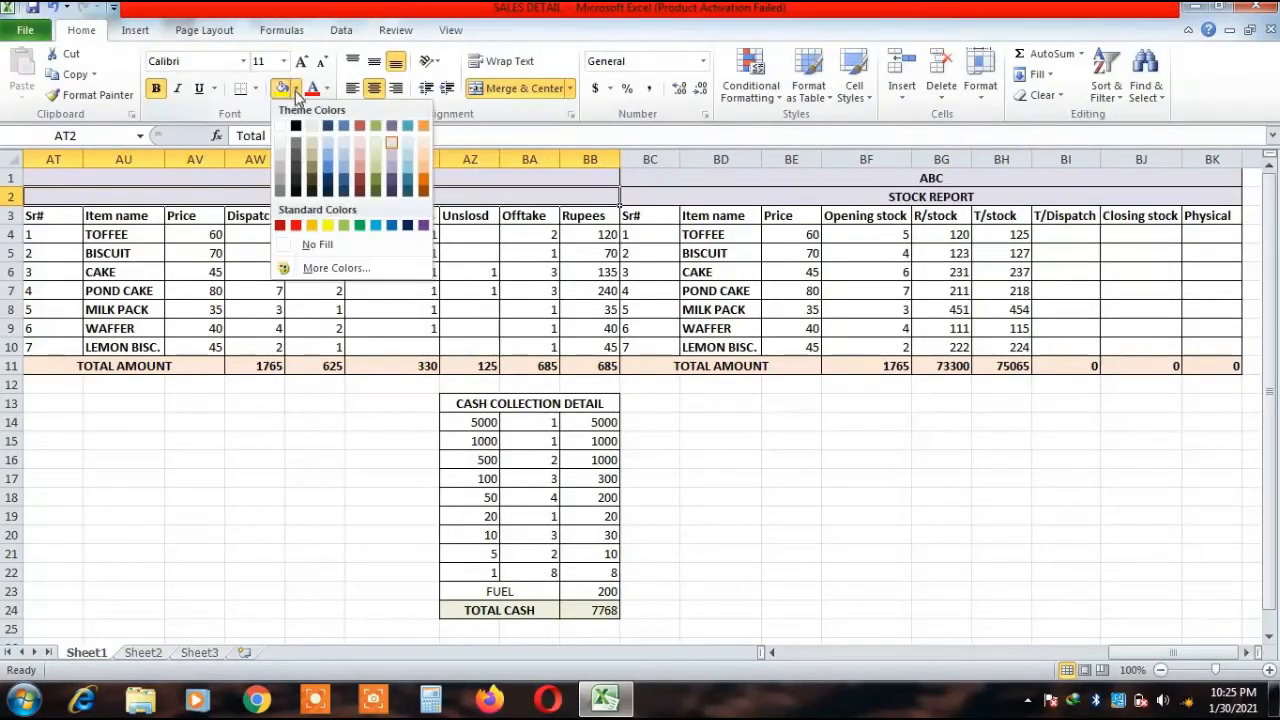
{"action": "left_click", "coordinate": [359, 142]}
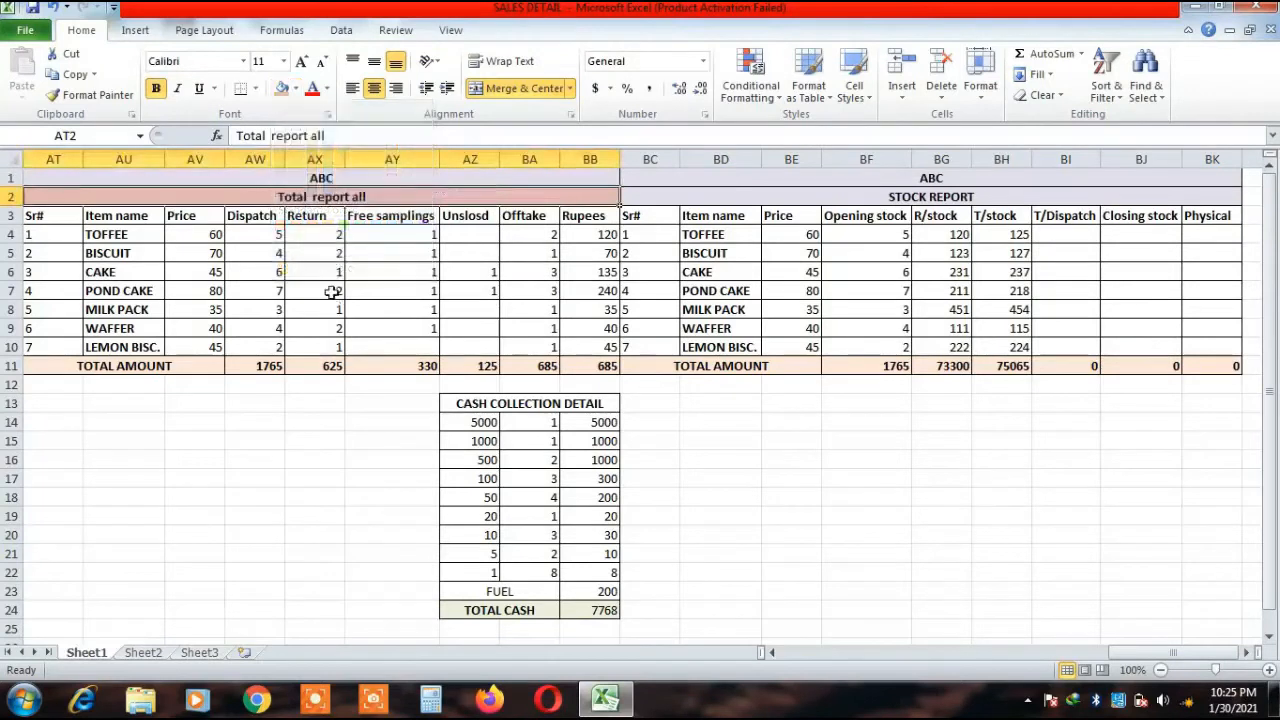
{"action": "left_click", "coordinate": [306, 178]}
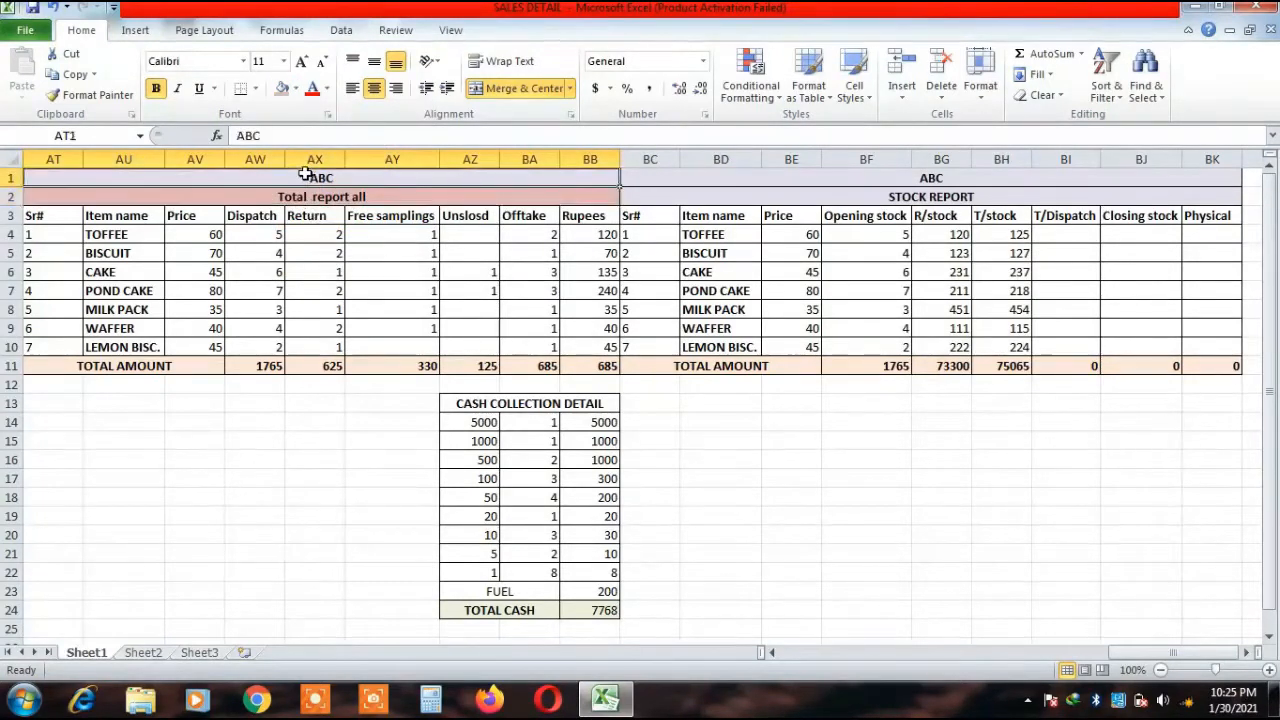
{"action": "left_click", "coordinate": [284, 88]}
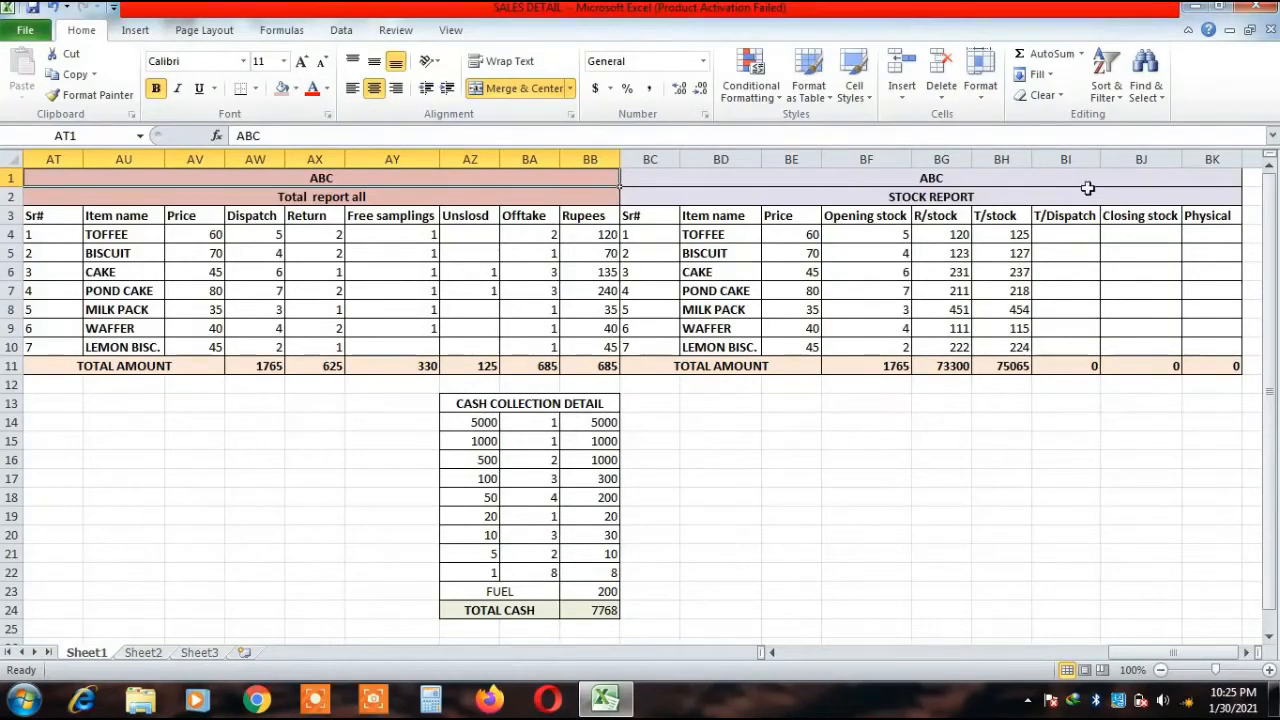
Look along row 4 through all the sales agents' tables to review the TOFFEE figures.
{"action": "left_click", "coordinate": [1065, 234]}
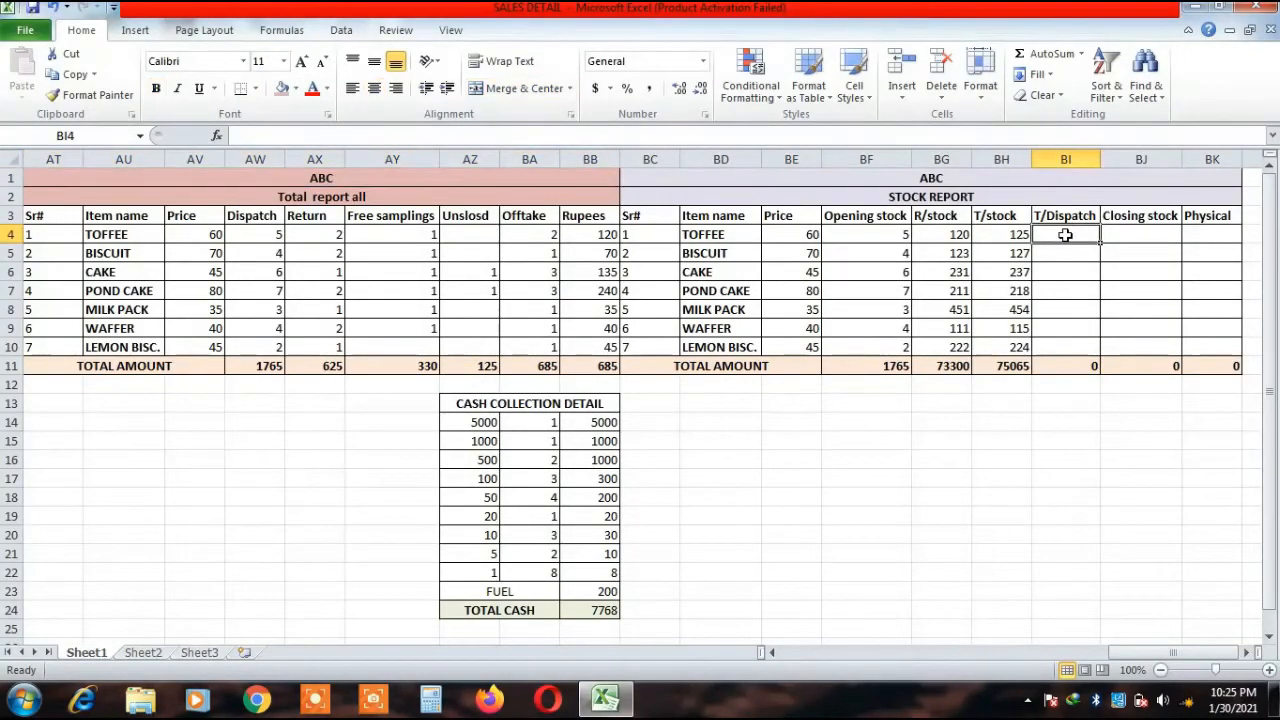
{"action": "key", "text": "Left"}
{"action": "key", "text": "Left"}
{"action": "key", "text": "Left"}
{"action": "key", "text": "Left"}
{"action": "key", "text": "Left"}
{"action": "key", "text": "Left"}
{"action": "key", "text": "Left"}
{"action": "key", "text": "Left"}
{"action": "key", "text": "Left"}
{"action": "key", "text": "Left"}
{"action": "key", "text": "Left"}
{"action": "key", "text": "Left"}
{"action": "key", "text": "Left"}
{"action": "key", "text": "Left"}
{"action": "key", "text": "Left"}
{"action": "key", "text": "Left"}
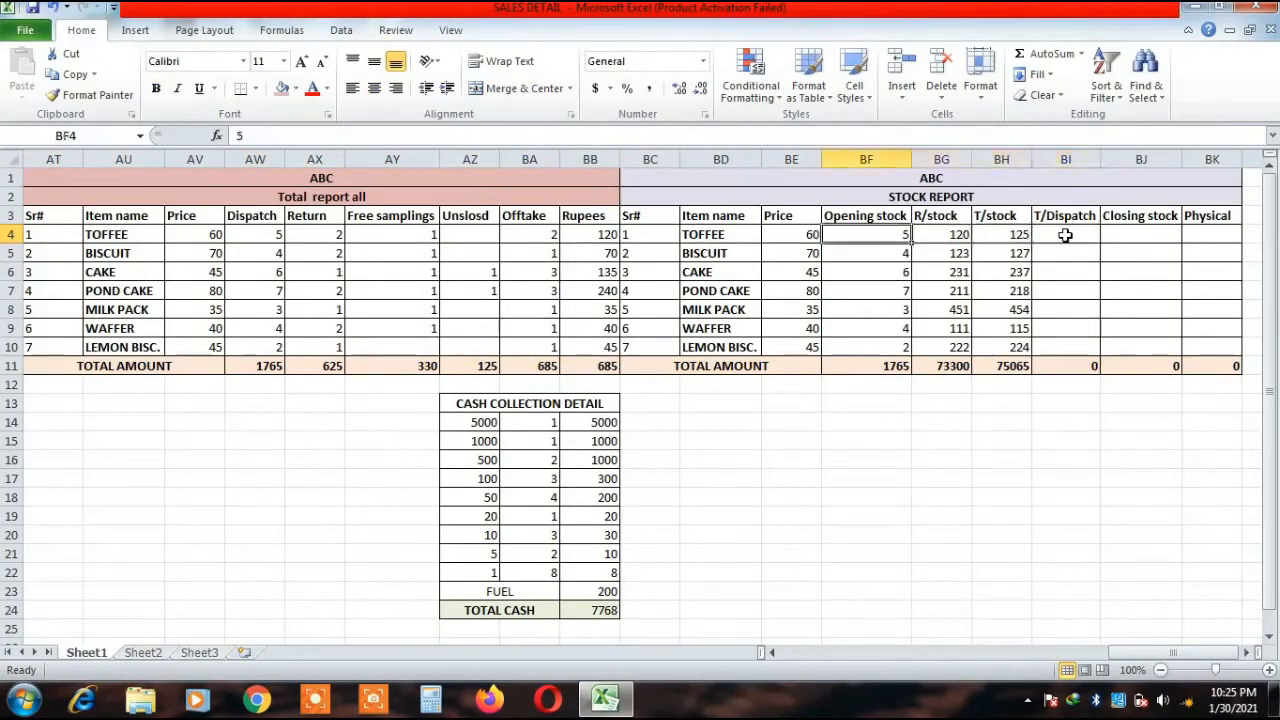
{"action": "key", "text": "Left"}
{"action": "key", "text": "Left"}
{"action": "key", "text": "Left"}
{"action": "key", "text": "Left"}
{"action": "key", "text": "Left"}
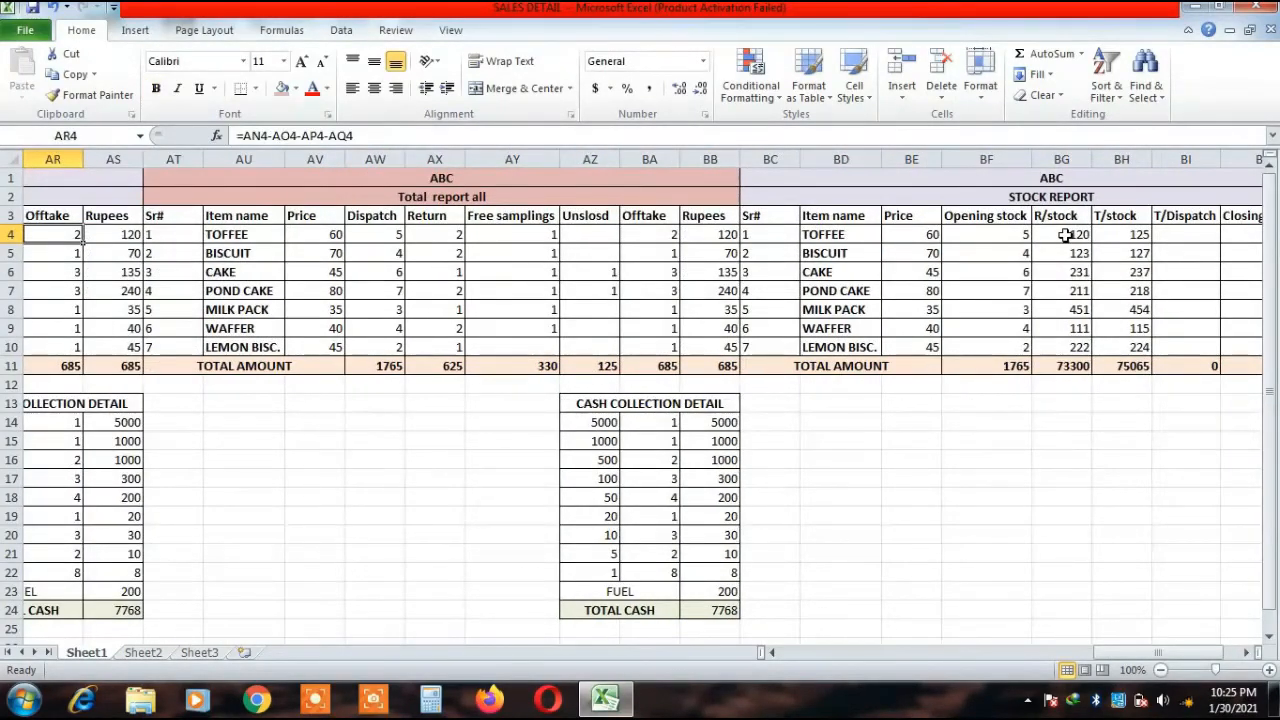
{"action": "key", "text": "Left"}
{"action": "key", "text": "Left"}
{"action": "key", "text": "Left"}
{"action": "key", "text": "Left"}
{"action": "key", "text": "Left"}
{"action": "key", "text": "Left"}
{"action": "key", "text": "Left"}
{"action": "key", "text": "Left"}
{"action": "key", "text": "Left"}
{"action": "key", "text": "Left"}
{"action": "key", "text": "Left"}
{"action": "key", "text": "Left"}
{"action": "key", "text": "Left"}
{"action": "key", "text": "Left"}
{"action": "key", "text": "Left"}
{"action": "key", "text": "Left"}
{"action": "key", "text": "Left"}
{"action": "key", "text": "Left"}
{"action": "key", "text": "Left"}
{"action": "key", "text": "Left"}
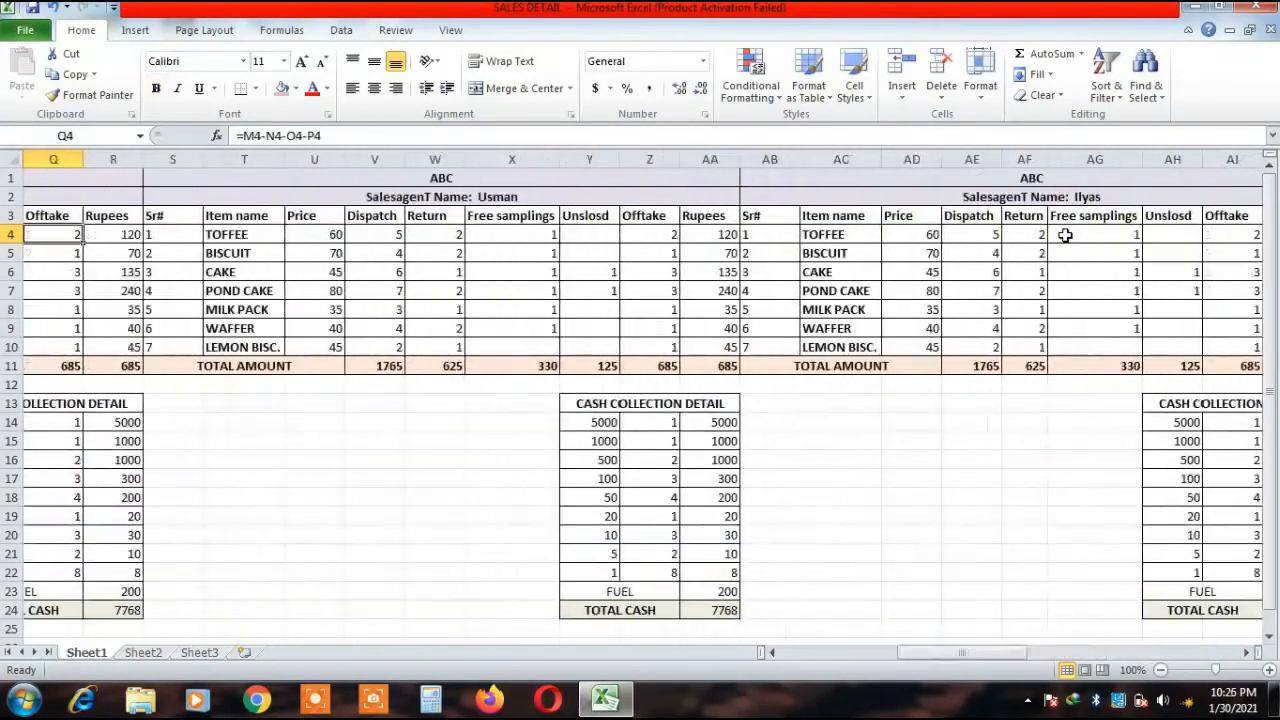
{"action": "key", "text": "Left"}
{"action": "key", "text": "Left"}
{"action": "key", "text": "Left"}
{"action": "key", "text": "Left"}
{"action": "key", "text": "Left"}
{"action": "key", "text": "Left"}
{"action": "key", "text": "Left"}
{"action": "key", "text": "Left"}
{"action": "key", "text": "Left"}
{"action": "key", "text": "Left"}
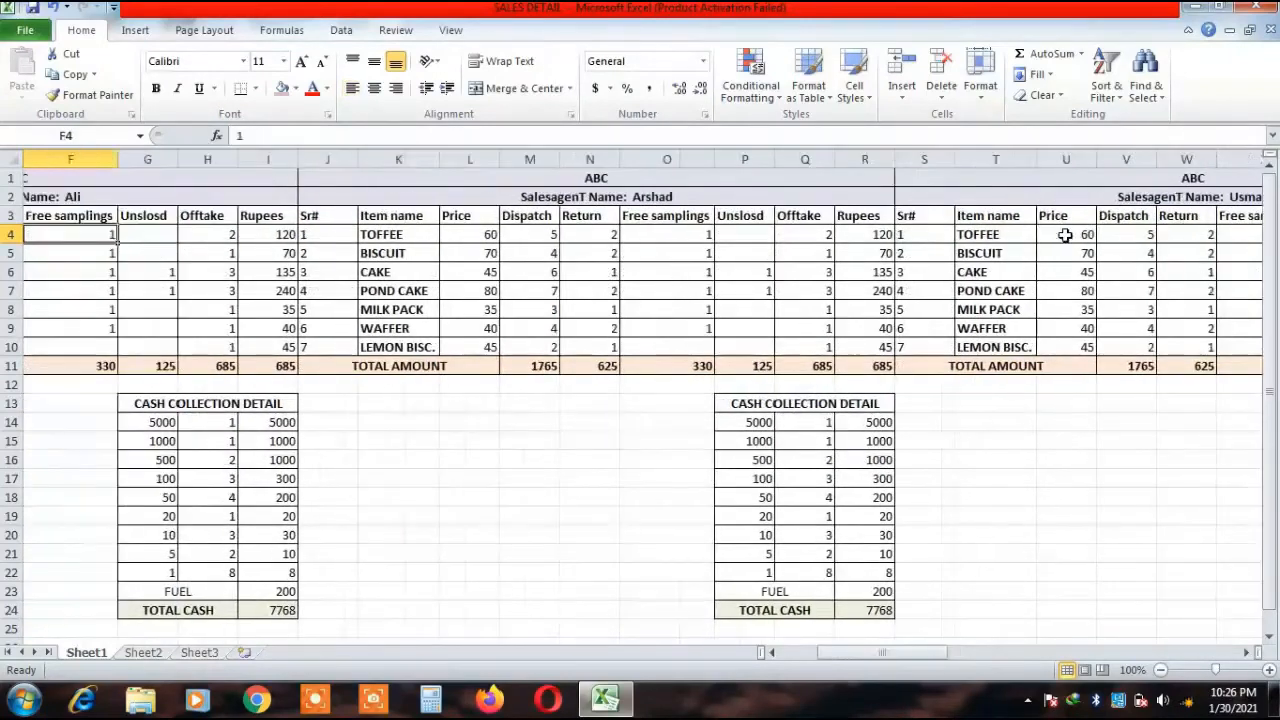
{"action": "key", "text": "Right"}
{"action": "key", "text": "Right"}
{"action": "key", "text": "Right"}
{"action": "key", "text": "Right"}
{"action": "key", "text": "Right"}
{"action": "key", "text": "Right"}
{"action": "key", "text": "Right"}
{"action": "key", "text": "Right"}
{"action": "key", "text": "Right"}
{"action": "key", "text": "Right"}
{"action": "key", "text": "Right"}
{"action": "key", "text": "Right"}
{"action": "key", "text": "Right"}
{"action": "key", "text": "Right"}
{"action": "key", "text": "Right"}
{"action": "key", "text": "Right"}
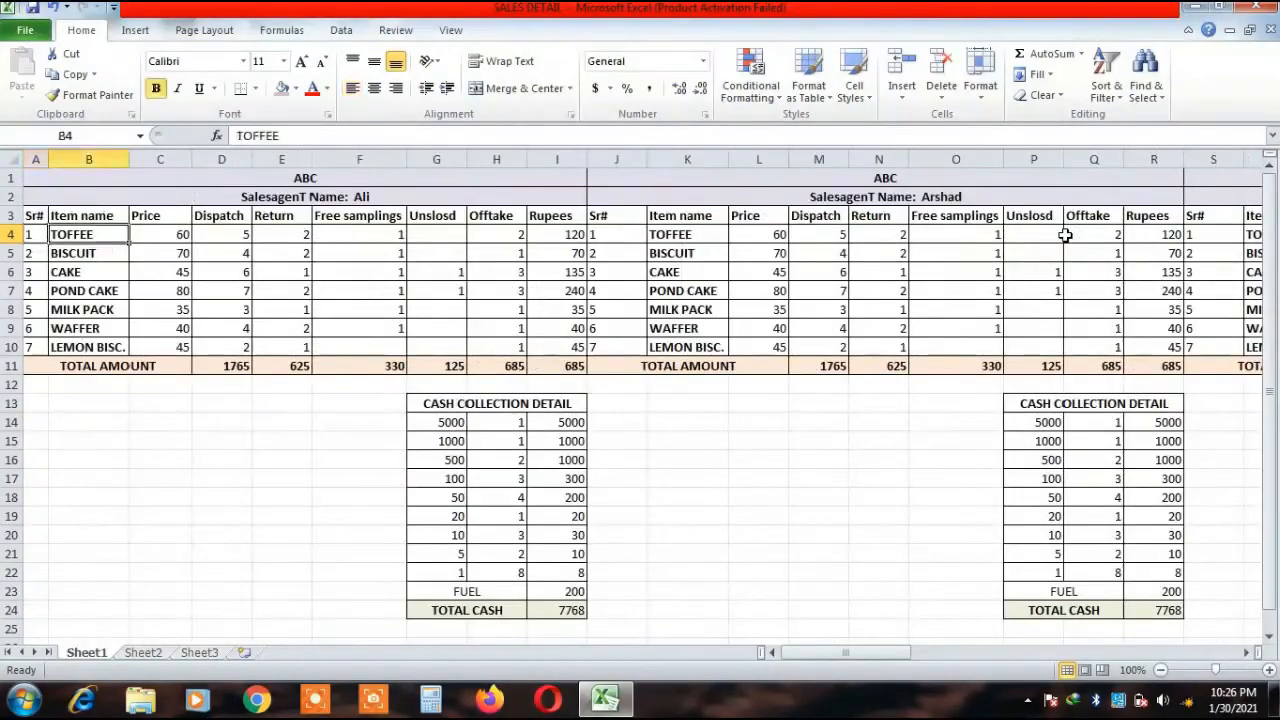
{"action": "key", "text": "Right"}
{"action": "key", "text": "Right"}
{"action": "key", "text": "Right"}
{"action": "key", "text": "Right"}
{"action": "key", "text": "Right"}
{"action": "key", "text": "Right"}
{"action": "key", "text": "Right"}
{"action": "key", "text": "Right"}
{"action": "key", "text": "Right"}
{"action": "key", "text": "Right"}
{"action": "key", "text": "Right"}
{"action": "key", "text": "Right"}
{"action": "key", "text": "Right"}
{"action": "key", "text": "Right"}
{"action": "key", "text": "Right"}
{"action": "key", "text": "Right"}
{"action": "key", "text": "Right"}
{"action": "key", "text": "Right"}
{"action": "key", "text": "Right"}
{"action": "key", "text": "Right"}
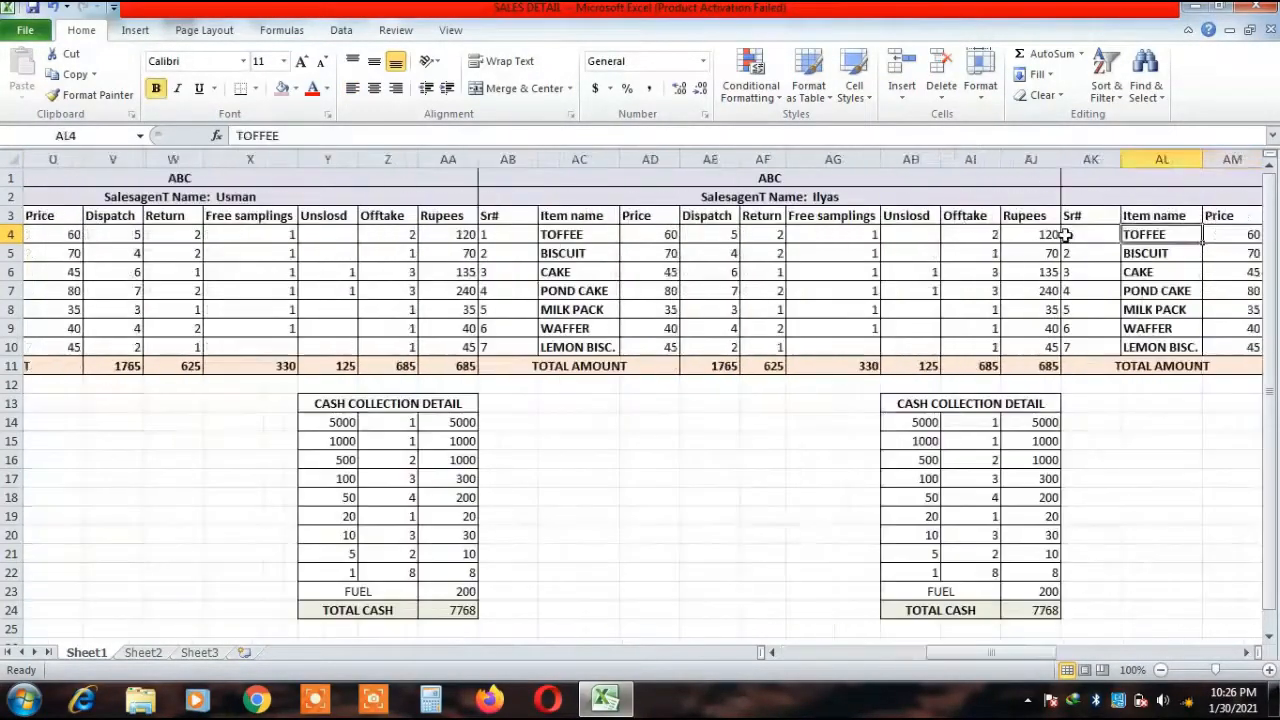
{"action": "key", "text": "Right"}
{"action": "key", "text": "Right"}
{"action": "key", "text": "Right"}
{"action": "key", "text": "Right"}
{"action": "key", "text": "Right"}
{"action": "key", "text": "Right"}
{"action": "key", "text": "Right"}
{"action": "key", "text": "Right"}
{"action": "key", "text": "Right"}
{"action": "key", "text": "Right"}
{"action": "key", "text": "Right"}
{"action": "key", "text": "Right"}
{"action": "key", "text": "Right"}
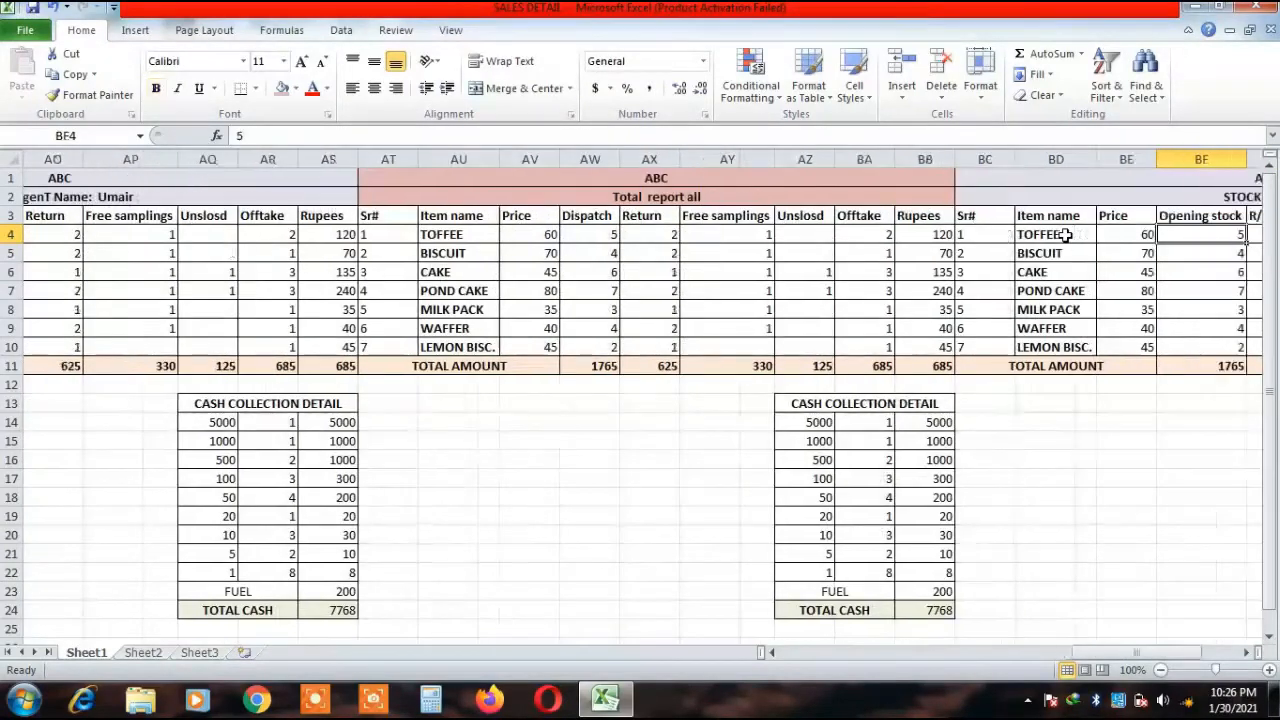
Begin the TOFFEE T/Dispatch formula in BI4 by adding the first two sales agents' dispatches, =D4+M4.
{"action": "left_click", "coordinate": [1065, 235]}
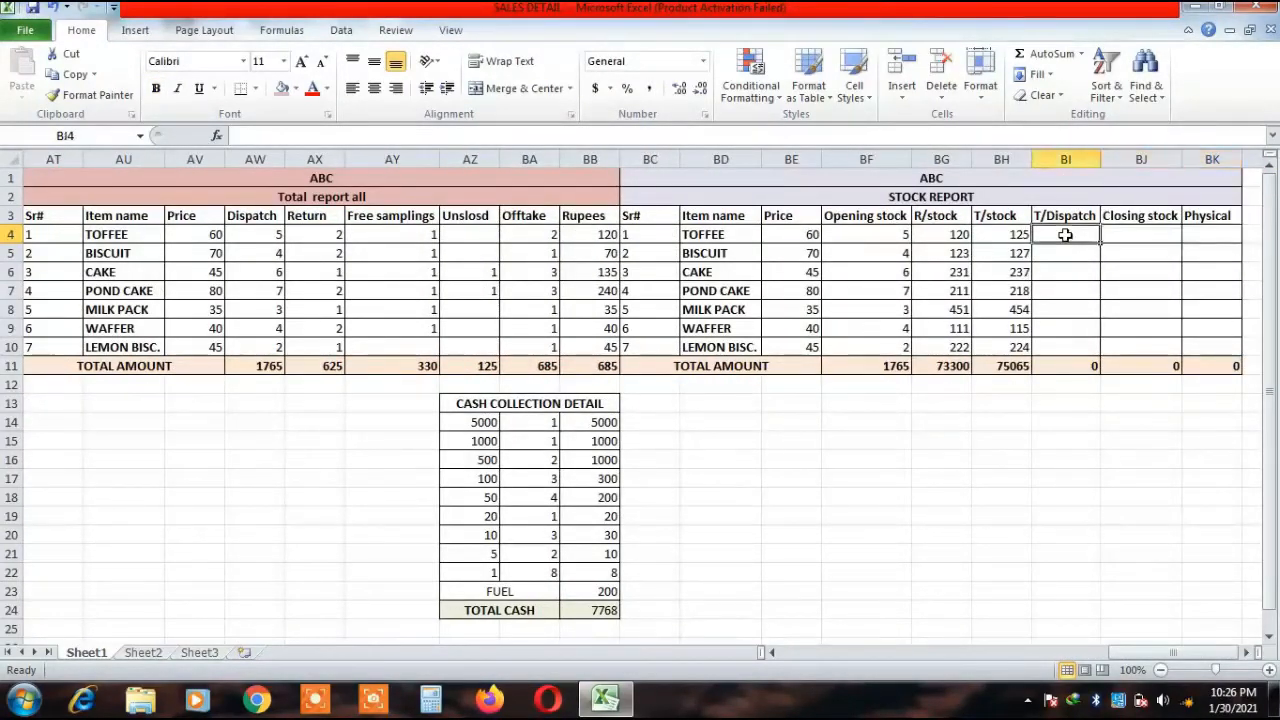
{"action": "type", "text": "="}
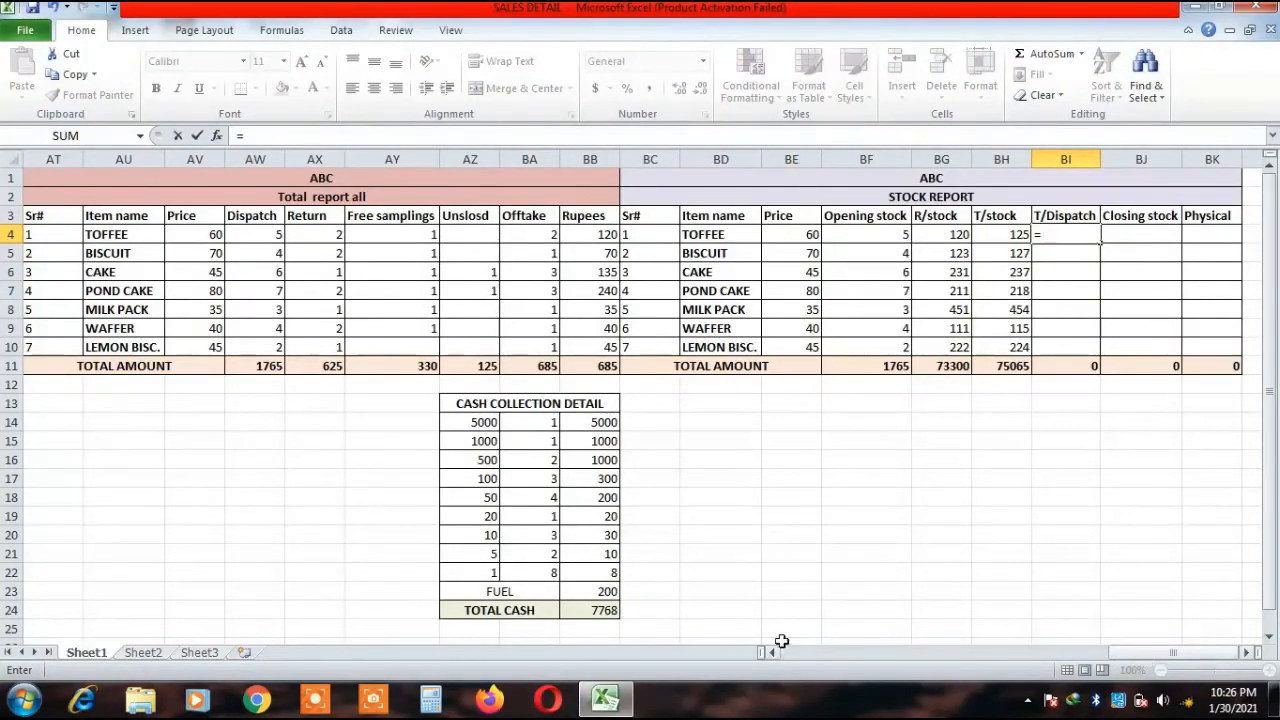
{"action": "left_click_drag", "start_coordinate": [1200, 657], "coordinate": [792, 657]}
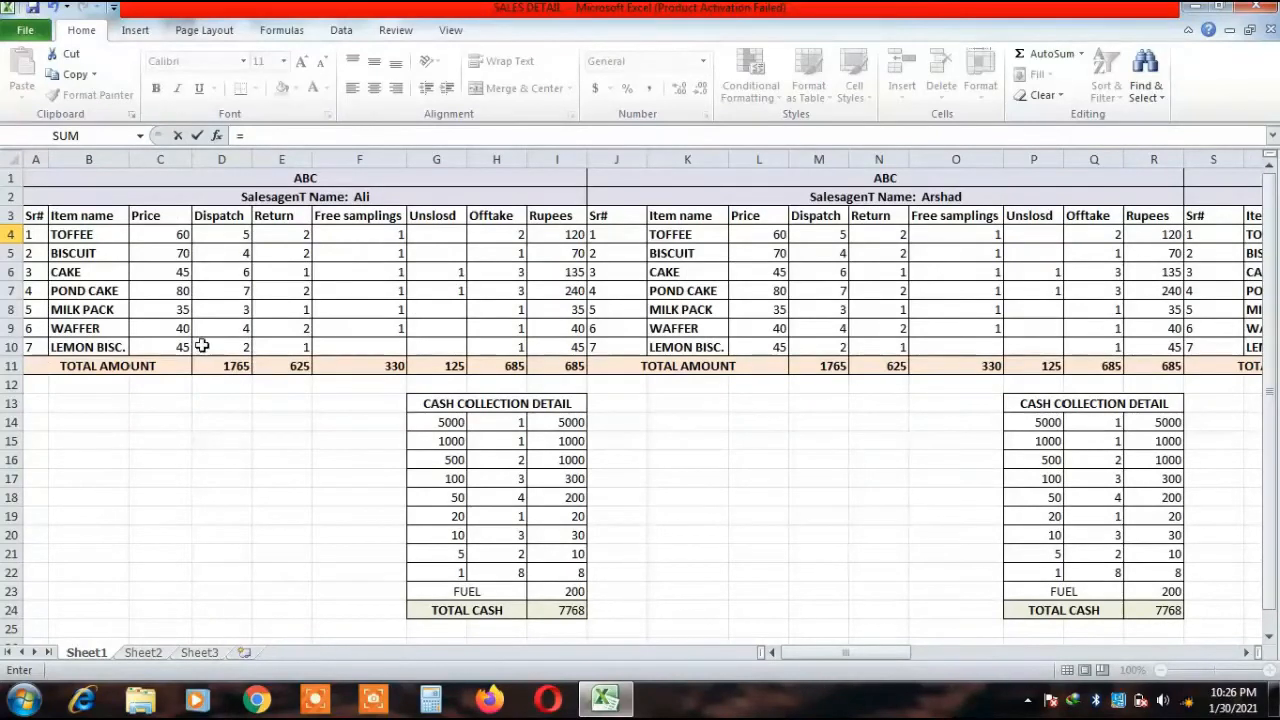
{"action": "left_click", "coordinate": [229, 235]}
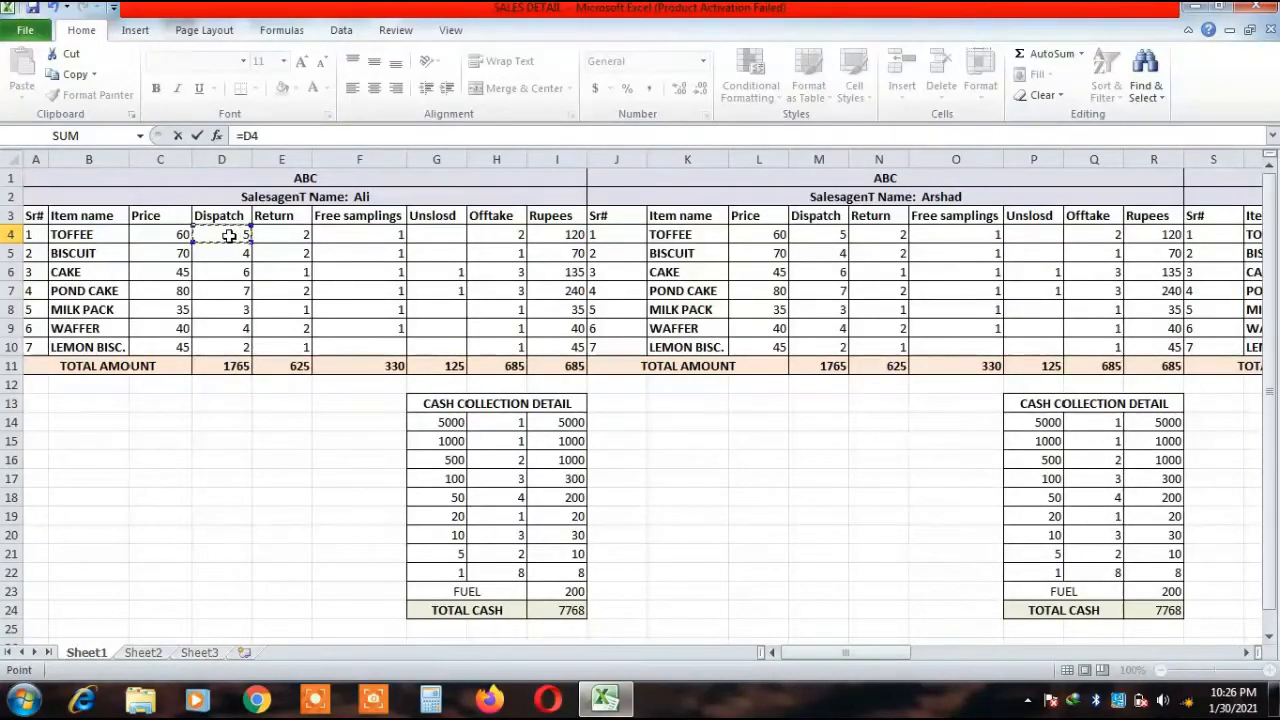
{"action": "type", "text": "+"}
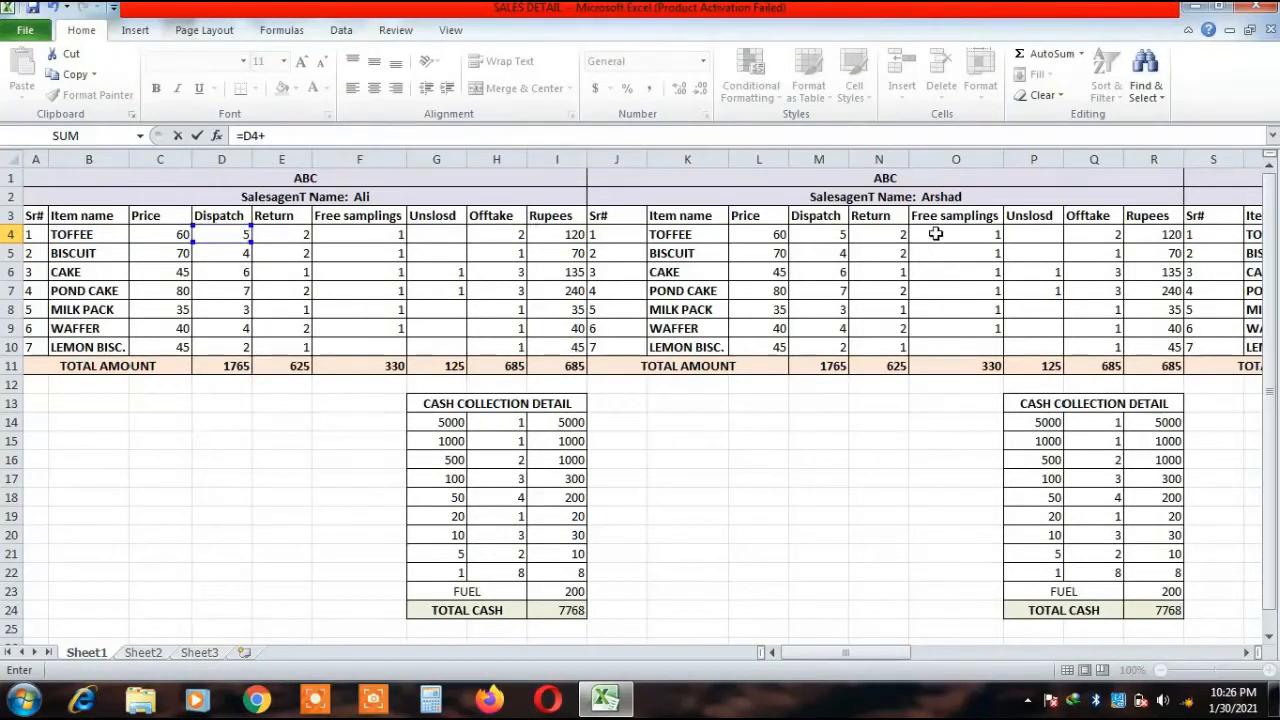
{"action": "left_click", "coordinate": [818, 232]}
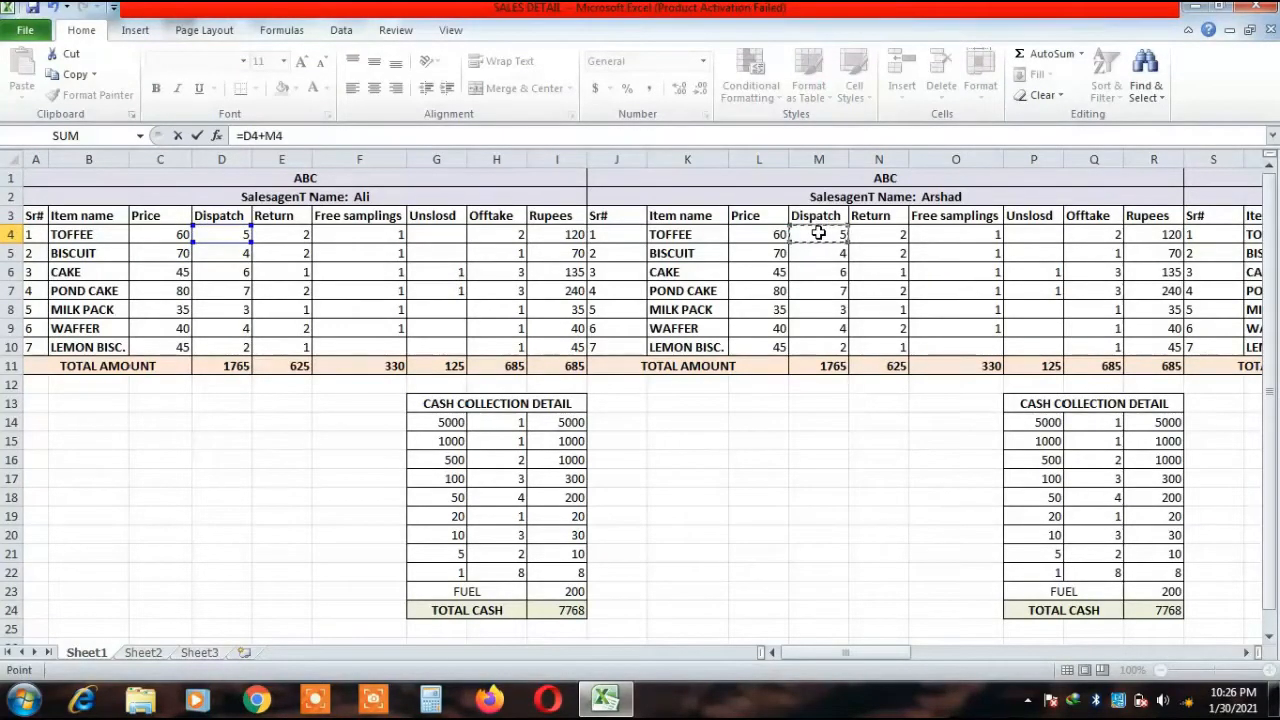
Extend the BI4 formula with the third sales agent's TOFFEE dispatch, V4.
{"action": "type", "text": "+"}
{"action": "key", "text": "Right"}
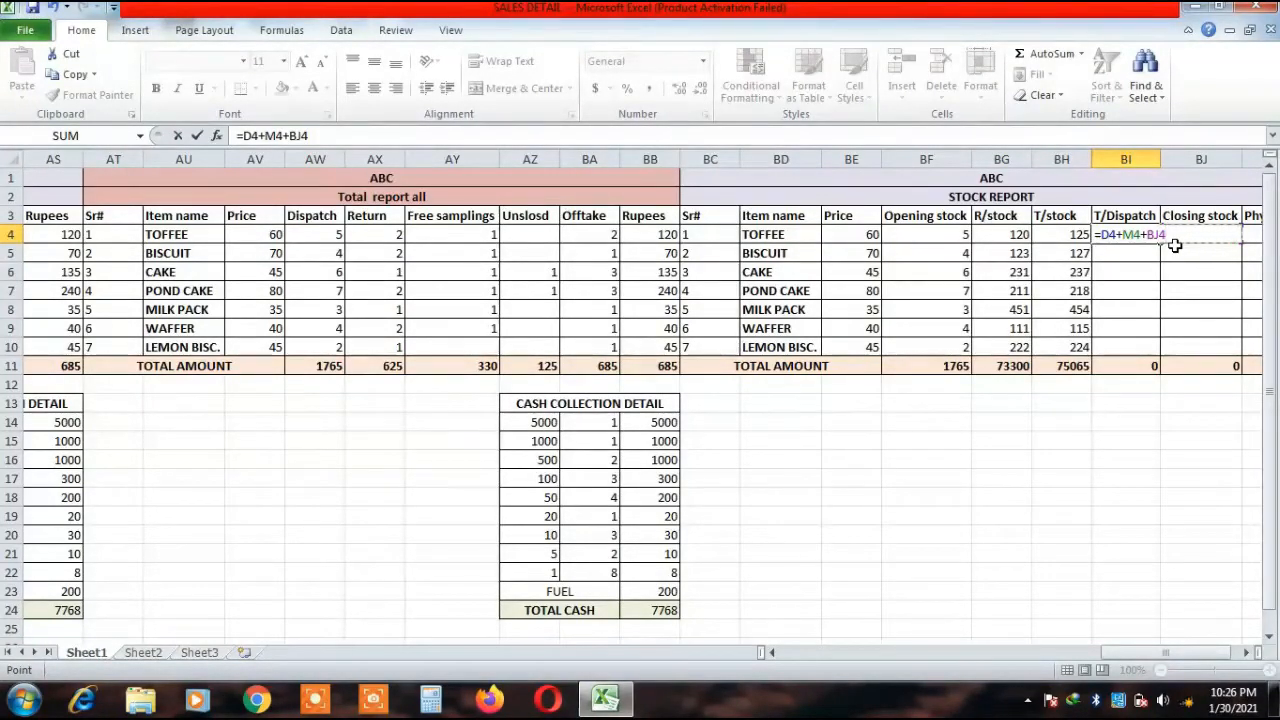
{"action": "key", "text": "Left"}
{"action": "key", "text": "Left"}
{"action": "key", "text": "Left"}
{"action": "key", "text": "Left"}
{"action": "key", "text": "Left"}
{"action": "key", "text": "Left"}
{"action": "key", "text": "Left"}
{"action": "key", "text": "Left"}
{"action": "key", "text": "Left"}
{"action": "key", "text": "Left"}
{"action": "key", "text": "Left"}
{"action": "key", "text": "Left"}
{"action": "key", "text": "Left"}
{"action": "key", "text": "Left"}
{"action": "key", "text": "Left"}
{"action": "key", "text": "Left"}
{"action": "key", "text": "Left"}
{"action": "key", "text": "Left"}
{"action": "key", "text": "Left"}
{"action": "key", "text": "Left"}
{"action": "key", "text": "Left"}
{"action": "key", "text": "Left"}
{"action": "key", "text": "Left"}
{"action": "key", "text": "Left"}
{"action": "key", "text": "Left"}
{"action": "key", "text": "Left"}
{"action": "key", "text": "Left"}
{"action": "key", "text": "Left"}
{"action": "key", "text": "Left"}
{"action": "key", "text": "Left"}
{"action": "key", "text": "Left"}
{"action": "key", "text": "Left"}
{"action": "key", "text": "Left"}
{"action": "key", "text": "Left"}
{"action": "key", "text": "Left"}
{"action": "key", "text": "Left"}
{"action": "key", "text": "Left"}
{"action": "key", "text": "Left"}
{"action": "key", "text": "Left"}
{"action": "key", "text": "Left"}
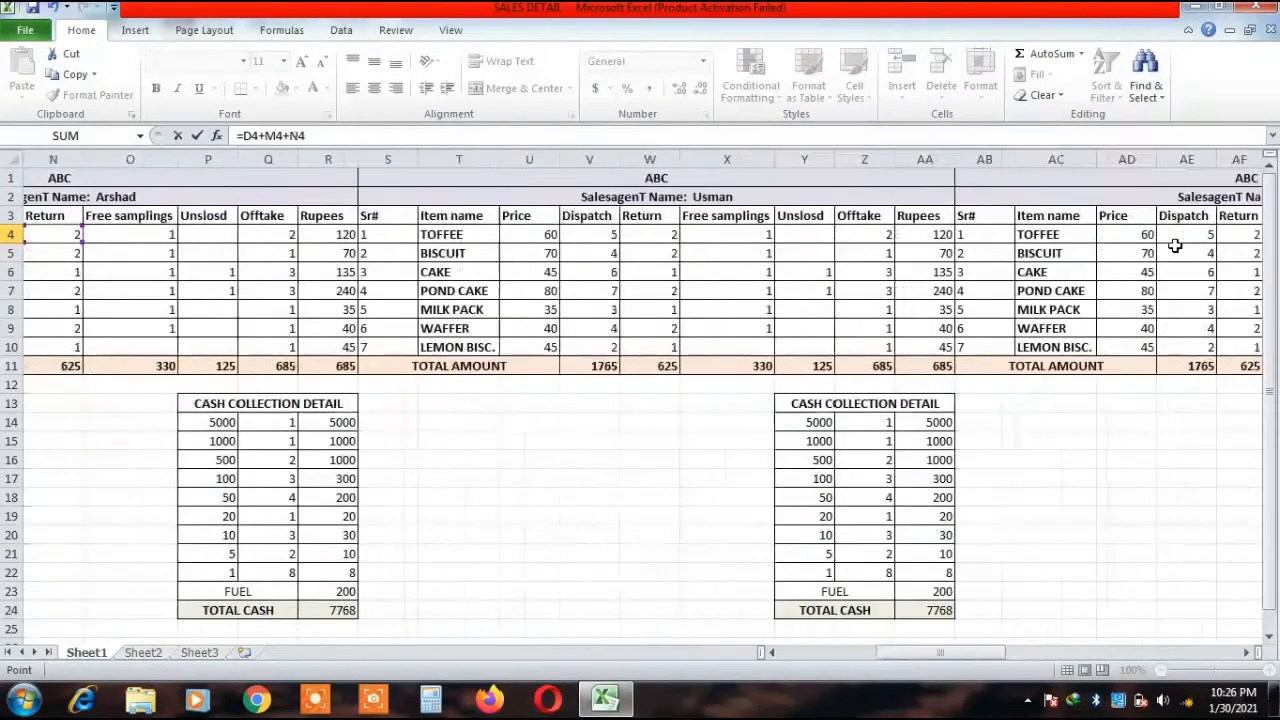
{"action": "key", "text": "Right"}
{"action": "key", "text": "Right"}
{"action": "key", "text": "Right"}
{"action": "key", "text": "Right"}
{"action": "key", "text": "Right"}
{"action": "key", "text": "Right"}
{"action": "key", "text": "Right"}
{"action": "key", "text": "Right"}
{"action": "key", "text": "Right"}
{"action": "key", "text": "Right"}
{"action": "key", "text": "Right"}
{"action": "key", "text": "Right"}
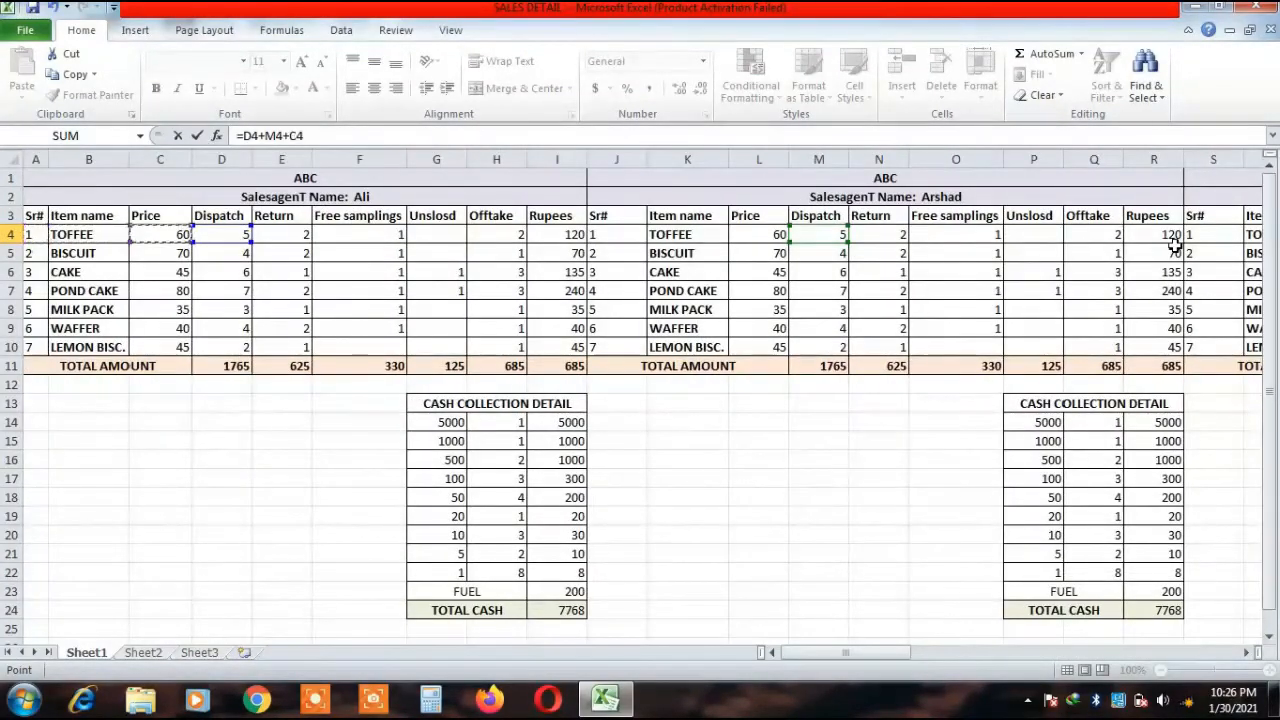
{"action": "key", "text": "Right"}
{"action": "key", "text": "Right"}
{"action": "key", "text": "Right"}
{"action": "key", "text": "Right"}
{"action": "key", "text": "Right"}
{"action": "key", "text": "Right"}
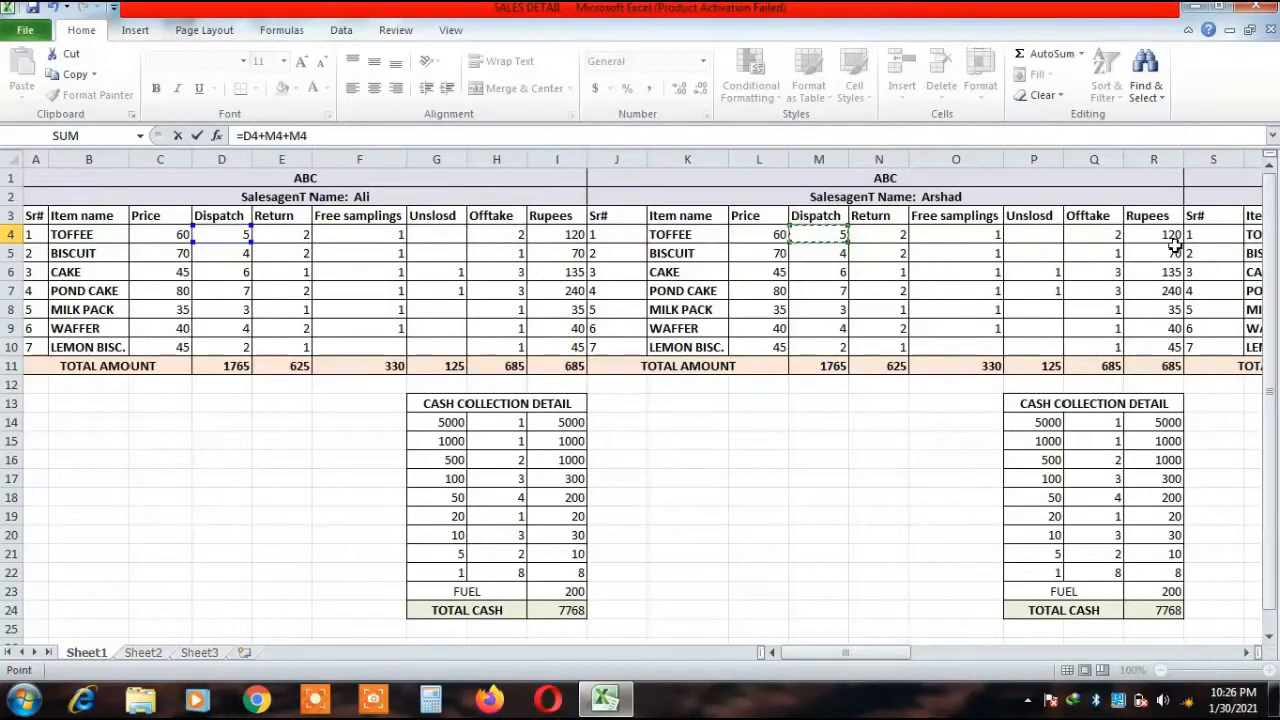
{"action": "key", "text": "Right"}
{"action": "key", "text": "Right"}
{"action": "key", "text": "Right"}
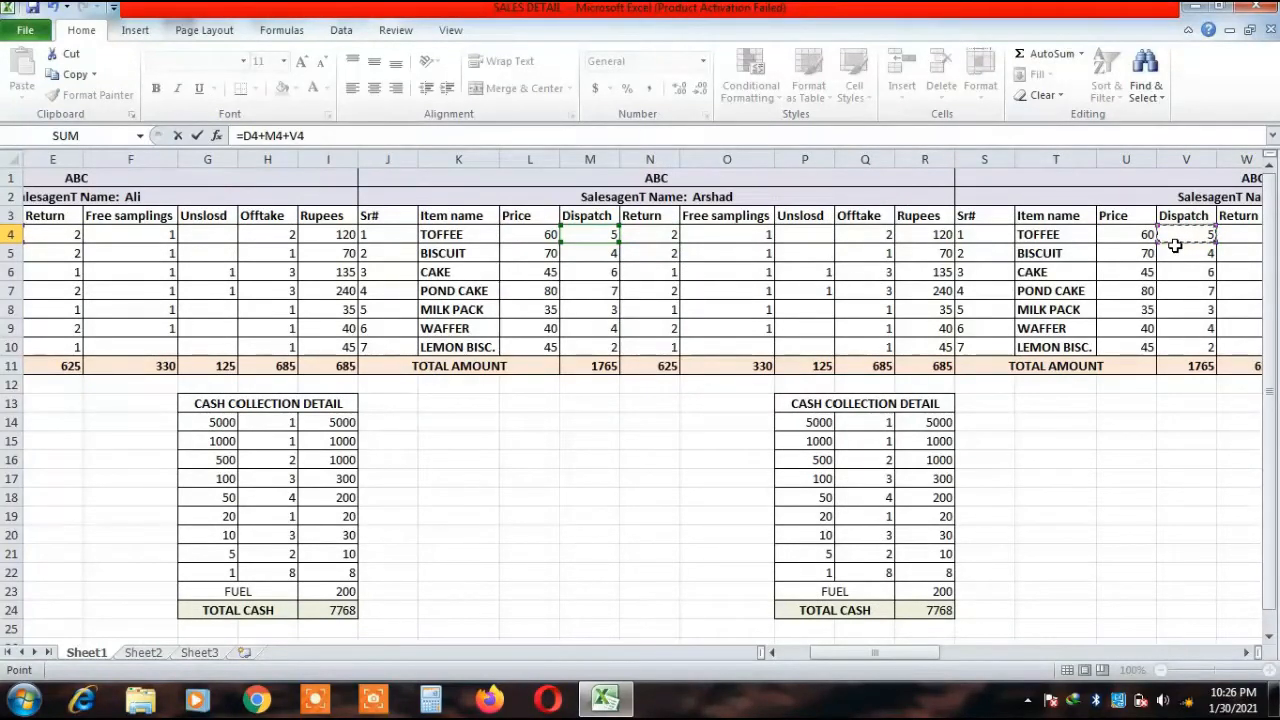
Add the fourth sales agent's TOFFEE dispatch, AE4, to the BI4 formula.
{"action": "type", "text": "+"}
{"action": "key", "text": "Right"}
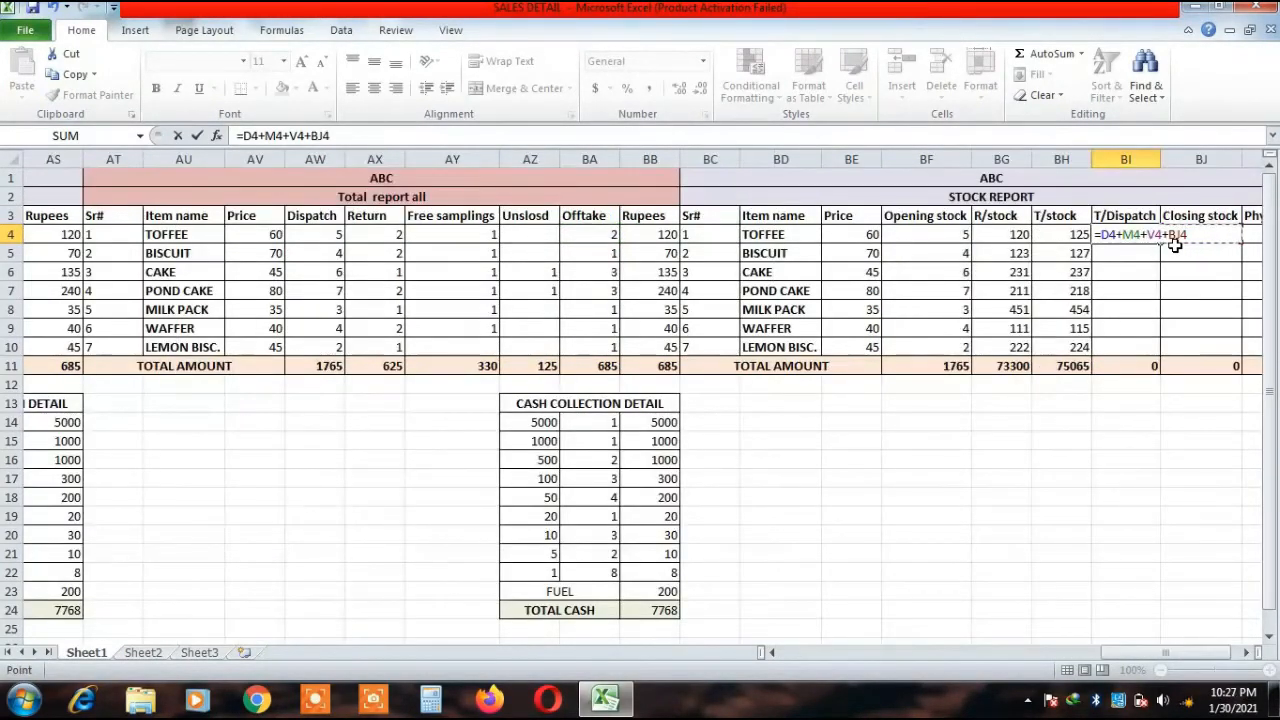
{"action": "key", "text": "Left"}
{"action": "key", "text": "Left"}
{"action": "key", "text": "Left"}
{"action": "key", "text": "Left"}
{"action": "key", "text": "Left"}
{"action": "key", "text": "Left"}
{"action": "key", "text": "Left"}
{"action": "key", "text": "Left"}
{"action": "key", "text": "Left"}
{"action": "key", "text": "Left"}
{"action": "key", "text": "Left"}
{"action": "key", "text": "Left"}
{"action": "key", "text": "Left"}
{"action": "key", "text": "Left"}
{"action": "key", "text": "Left"}
{"action": "key", "text": "Left"}
{"action": "key", "text": "Left"}
{"action": "key", "text": "Left"}
{"action": "key", "text": "Left"}
{"action": "key", "text": "Left"}
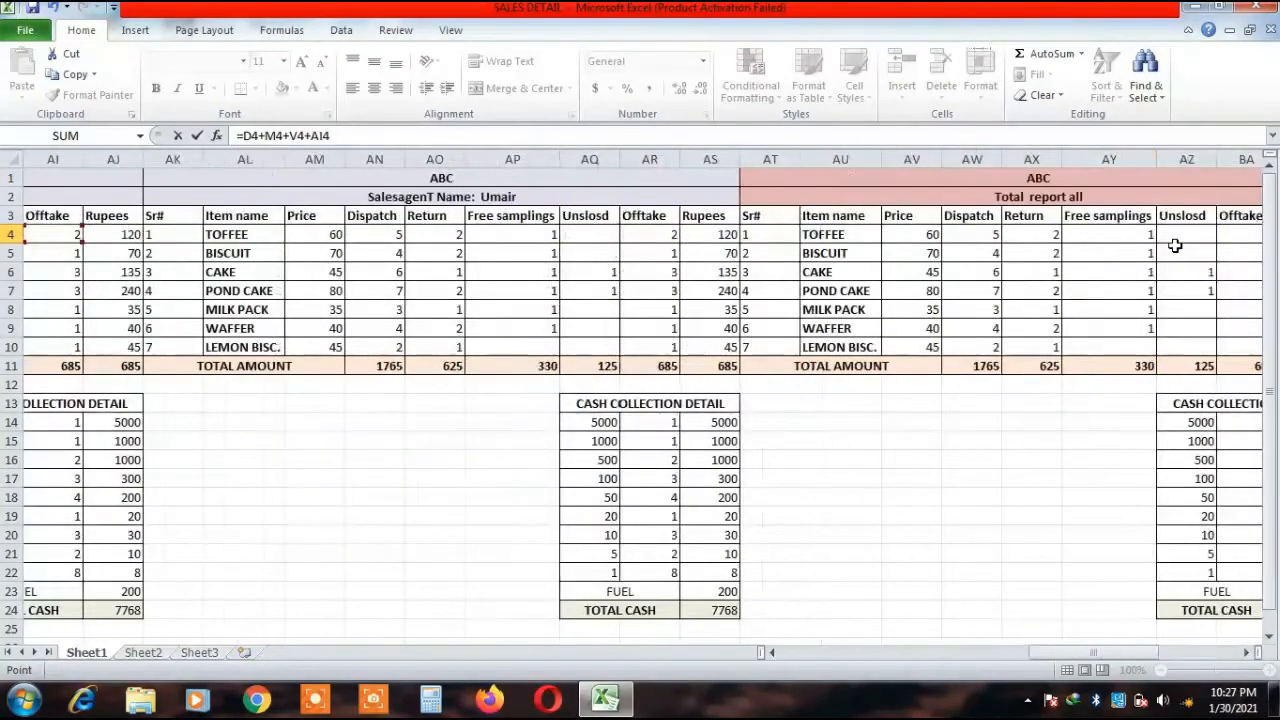
{"action": "key", "text": "Left"}
{"action": "key", "text": "Left"}
{"action": "key", "text": "Left"}
{"action": "key", "text": "Left"}
{"action": "key", "text": "Left"}
{"action": "key", "text": "Left"}
{"action": "key", "text": "Left"}
{"action": "key", "text": "Left"}
{"action": "key", "text": "Left"}
{"action": "key", "text": "Left"}
{"action": "key", "text": "Left"}
{"action": "key", "text": "Left"}
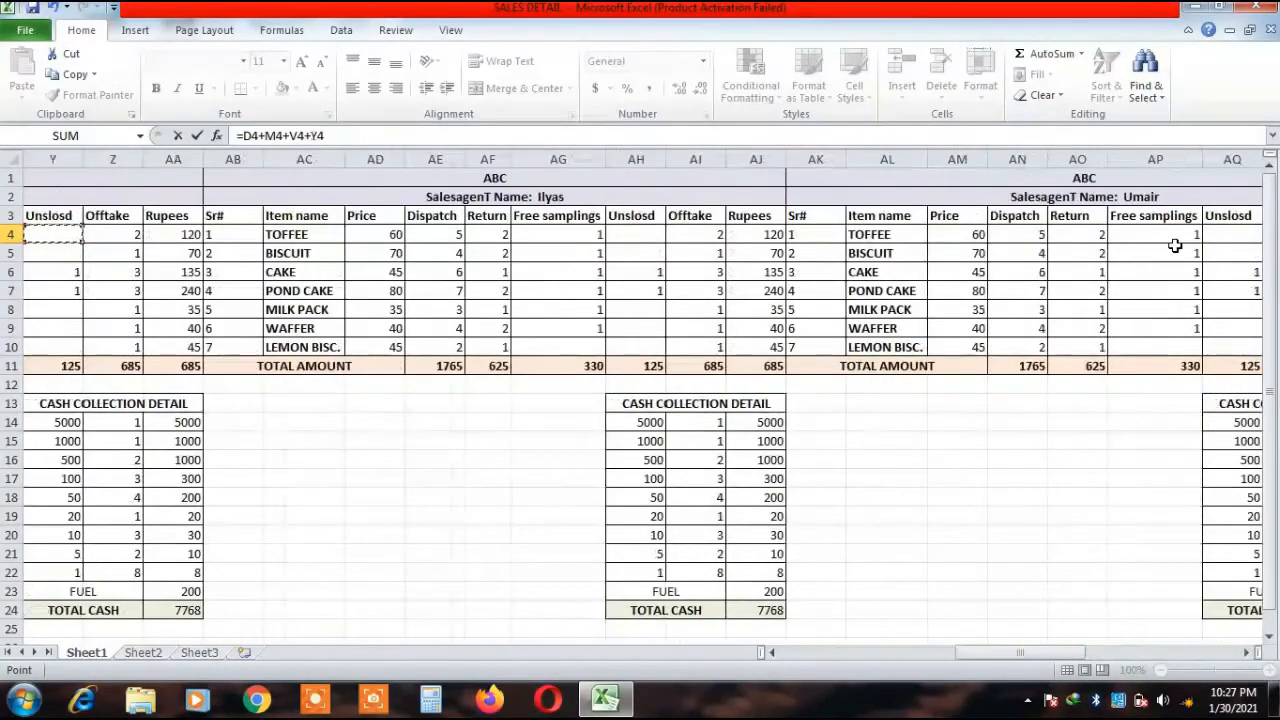
{"action": "key", "text": "Left"}
{"action": "key", "text": "Left"}
{"action": "key", "text": "Left"}
{"action": "key", "text": "Left"}
{"action": "key", "text": "Left"}
{"action": "key", "text": "Left"}
{"action": "key", "text": "Left"}
{"action": "key", "text": "Left"}
{"action": "key", "text": "Left"}
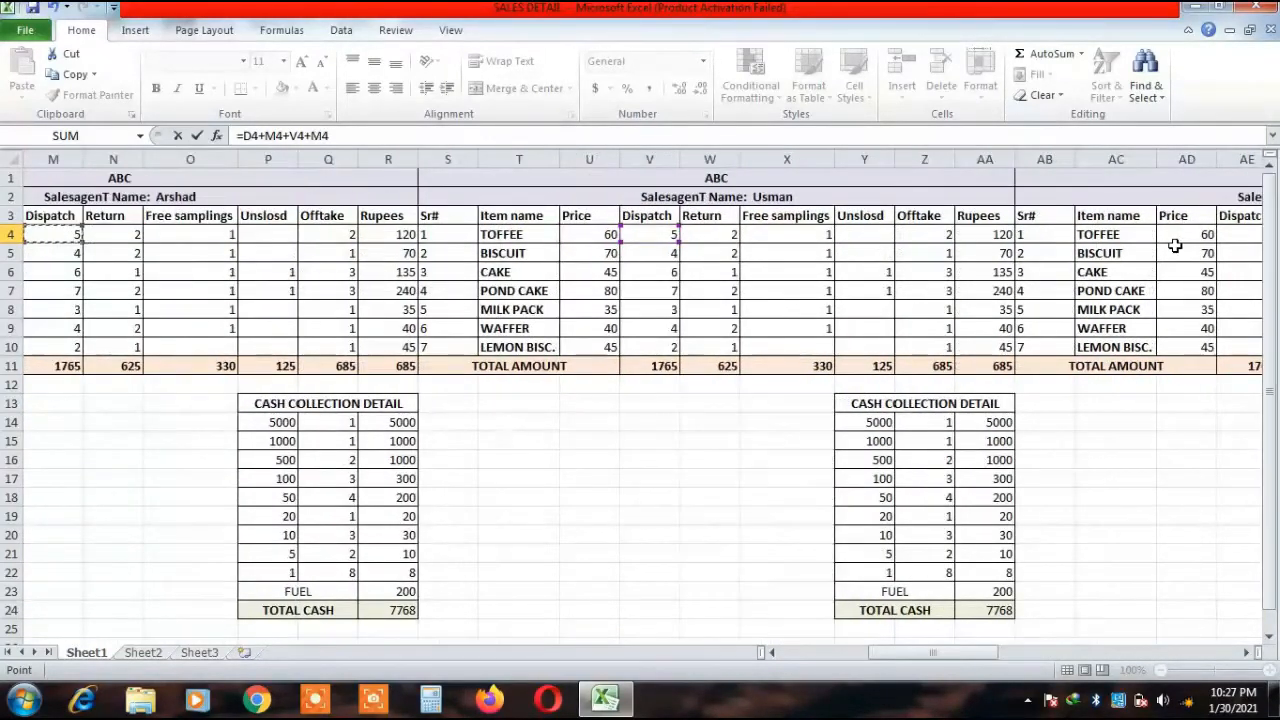
{"action": "key", "text": "Right"}
{"action": "key", "text": "Right"}
{"action": "key", "text": "Right"}
{"action": "key", "text": "Right"}
{"action": "key", "text": "Right"}
{"action": "key", "text": "Right"}
{"action": "key", "text": "Right"}
{"action": "key", "text": "Right"}
{"action": "key", "text": "Right"}
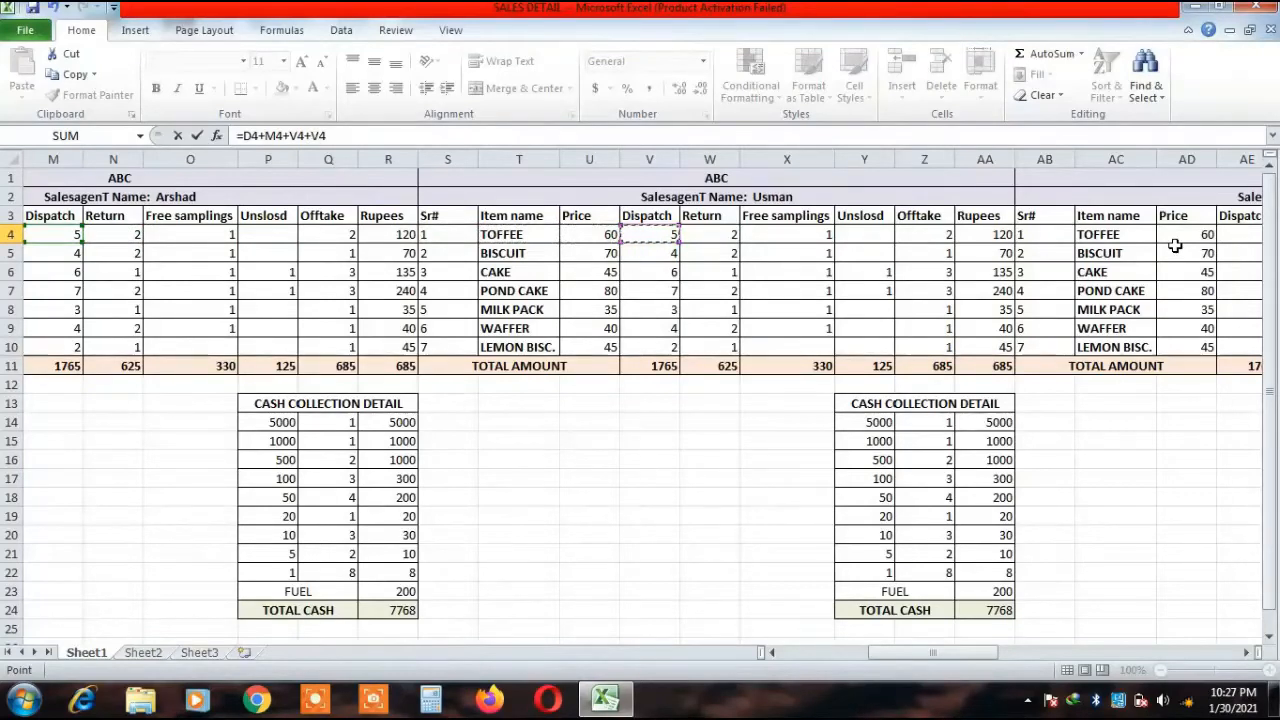
{"action": "key", "text": "Right"}
{"action": "key", "text": "Right"}
{"action": "key", "text": "Right"}
{"action": "key", "text": "Right"}
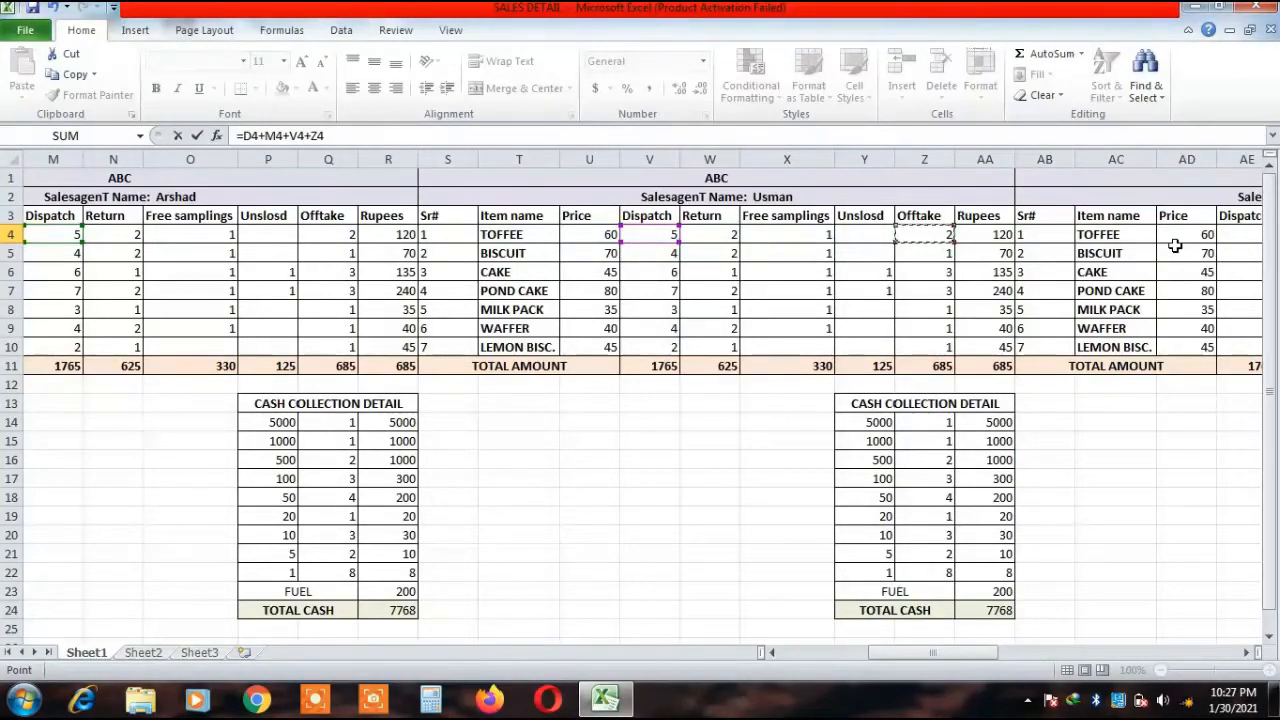
{"action": "key", "text": "Right"}
{"action": "key", "text": "Right"}
{"action": "key", "text": "Right"}
{"action": "key", "text": "Right"}
{"action": "key", "text": "Right"}
{"action": "key", "text": "Right"}
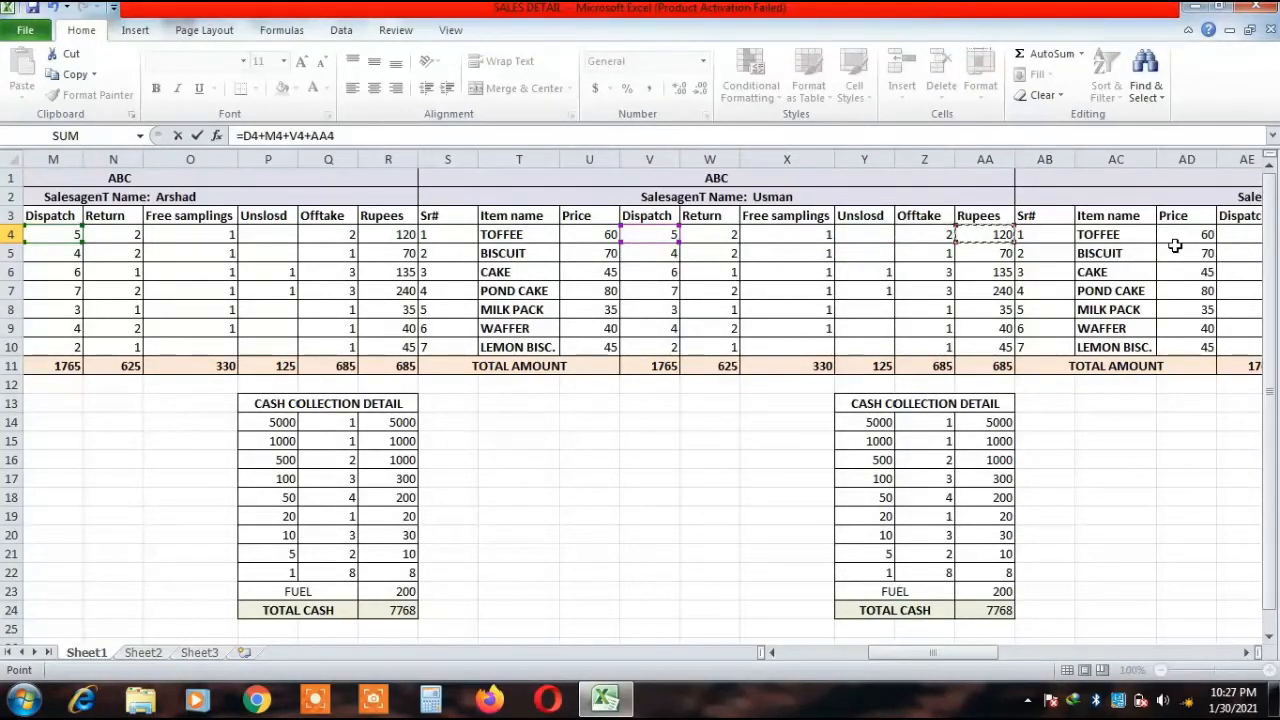
{"action": "key", "text": "Right"}
{"action": "key", "text": "Right"}
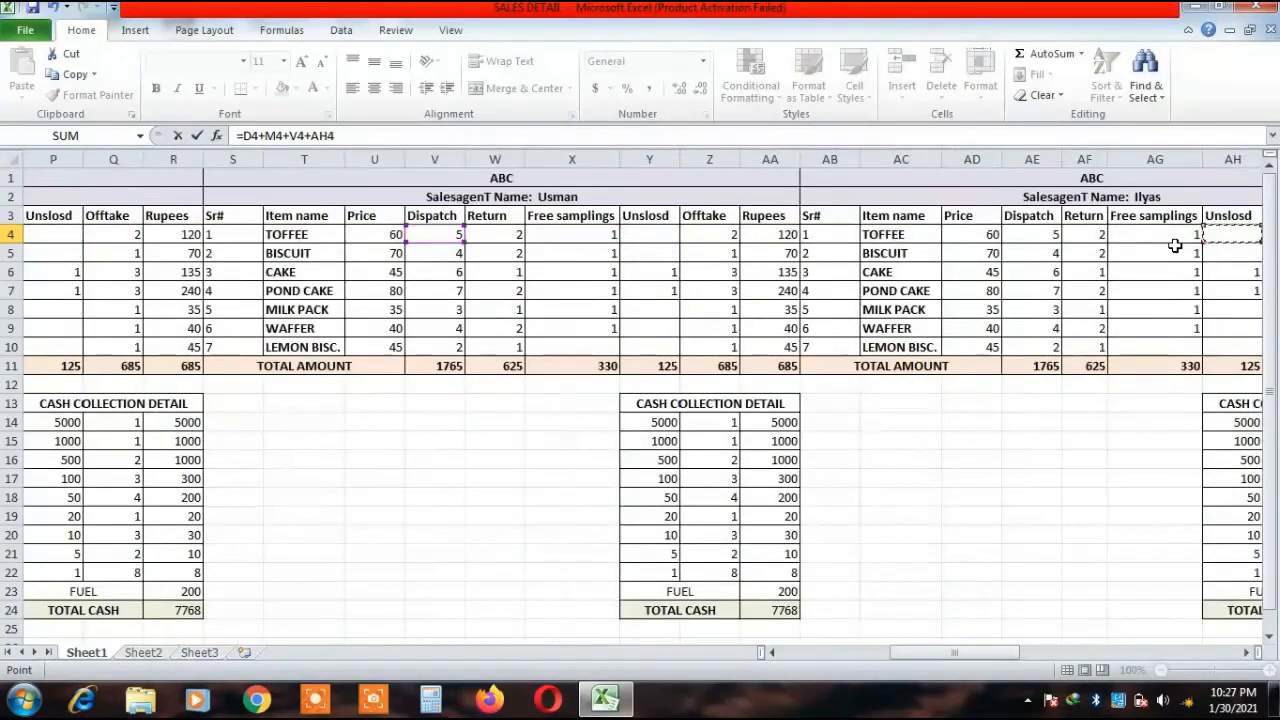
{"action": "key", "text": "Left"}
{"action": "key", "text": "Left"}
{"action": "key", "text": "Left"}
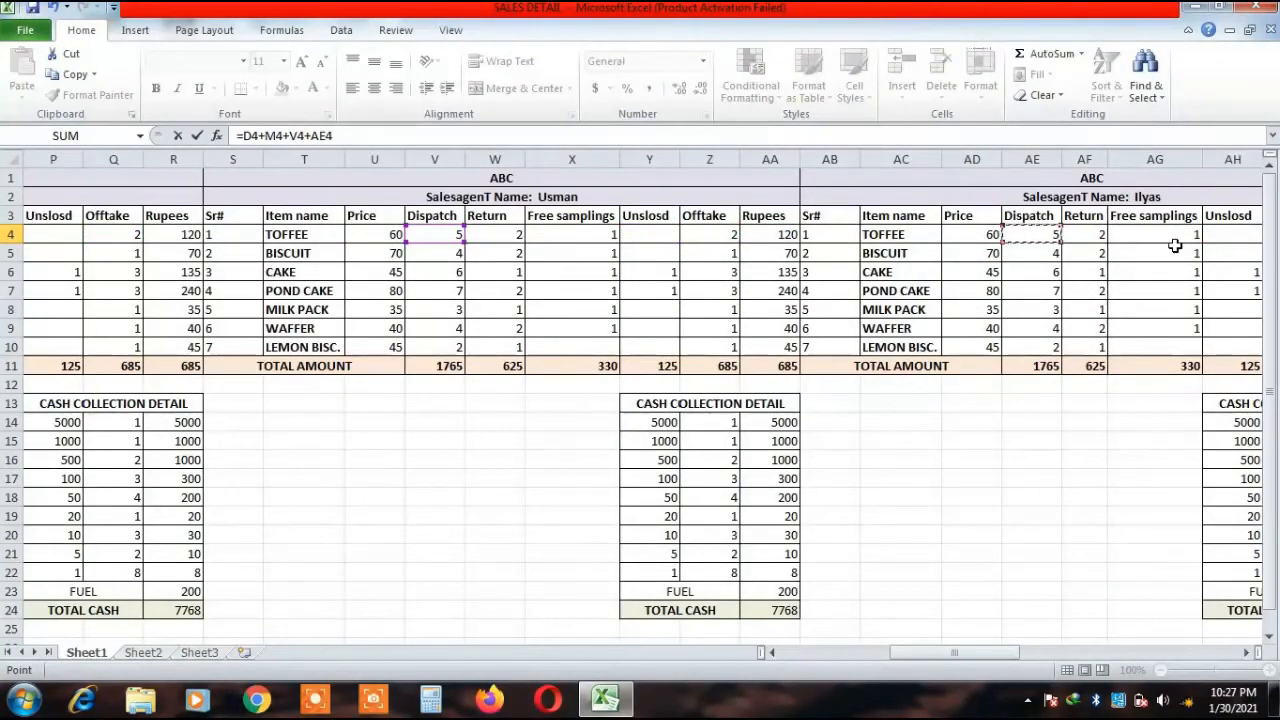
Complete the TOFFEE T/Dispatch formula in BI4 by adding the fifth sales agent's dispatch, AN4.
{"action": "type", "text": "+"}
{"action": "key", "text": "Right"}
{"action": "key", "text": "Right"}
{"action": "key", "text": "Right"}
{"action": "key", "text": "Right"}
{"action": "key", "text": "Left"}
{"action": "key", "text": "Left"}
{"action": "key", "text": "Left"}
{"action": "key", "text": "Left"}
{"action": "key", "text": "Left"}
{"action": "key", "text": "Left"}
{"action": "key", "text": "Left"}
{"action": "key", "text": "Left"}
{"action": "key", "text": "Left"}
{"action": "key", "text": "Left"}
{"action": "key", "text": "Left"}
{"action": "key", "text": "Left"}
{"action": "key", "text": "Left"}
{"action": "key", "text": "Left"}
{"action": "key", "text": "Left"}
{"action": "key", "text": "Left"}
{"action": "key", "text": "Left"}
{"action": "key", "text": "Left"}
{"action": "key", "text": "Left"}
{"action": "key", "text": "Left"}
{"action": "key", "text": "Left"}
{"action": "key", "text": "Left"}
{"action": "key", "text": "Left"}
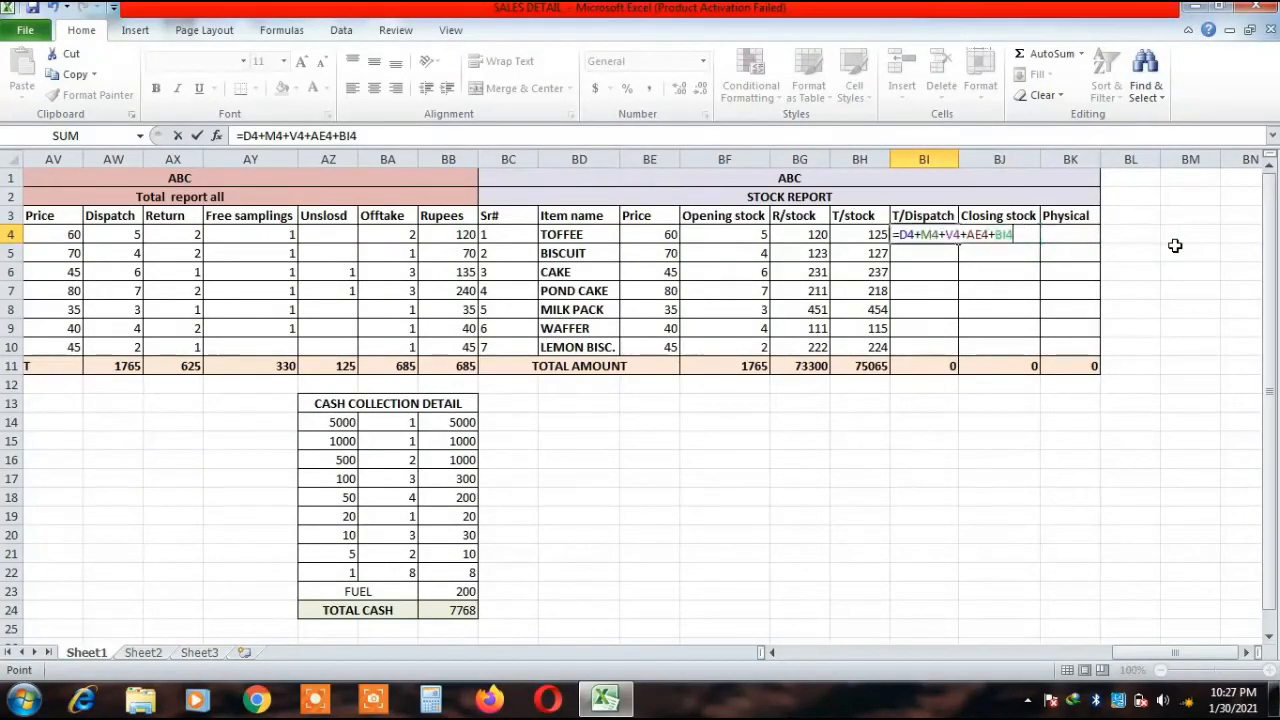
{"action": "key", "text": "Left"}
{"action": "key", "text": "Left"}
{"action": "key", "text": "Left"}
{"action": "key", "text": "Left"}
{"action": "key", "text": "Left"}
{"action": "key", "text": "Left"}
{"action": "key", "text": "Left"}
{"action": "key", "text": "Left"}
{"action": "key", "text": "Left"}
{"action": "key", "text": "Left"}
{"action": "key", "text": "Left"}
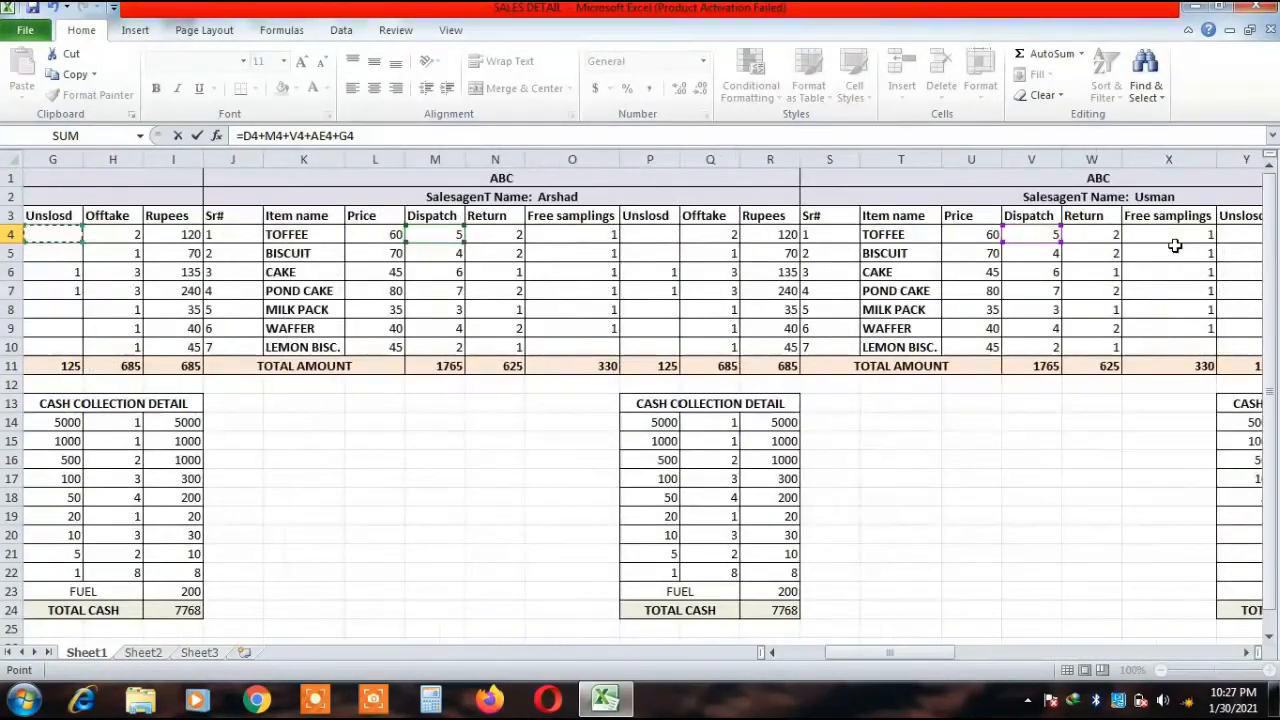
{"action": "key", "text": "Right"}
{"action": "key", "text": "Right"}
{"action": "key", "text": "Right"}
{"action": "key", "text": "Right"}
{"action": "key", "text": "Right"}
{"action": "key", "text": "Right"}
{"action": "key", "text": "Right"}
{"action": "key", "text": "Right"}
{"action": "key", "text": "Right"}
{"action": "key", "text": "Right"}
{"action": "key", "text": "Right"}
{"action": "key", "text": "Right"}
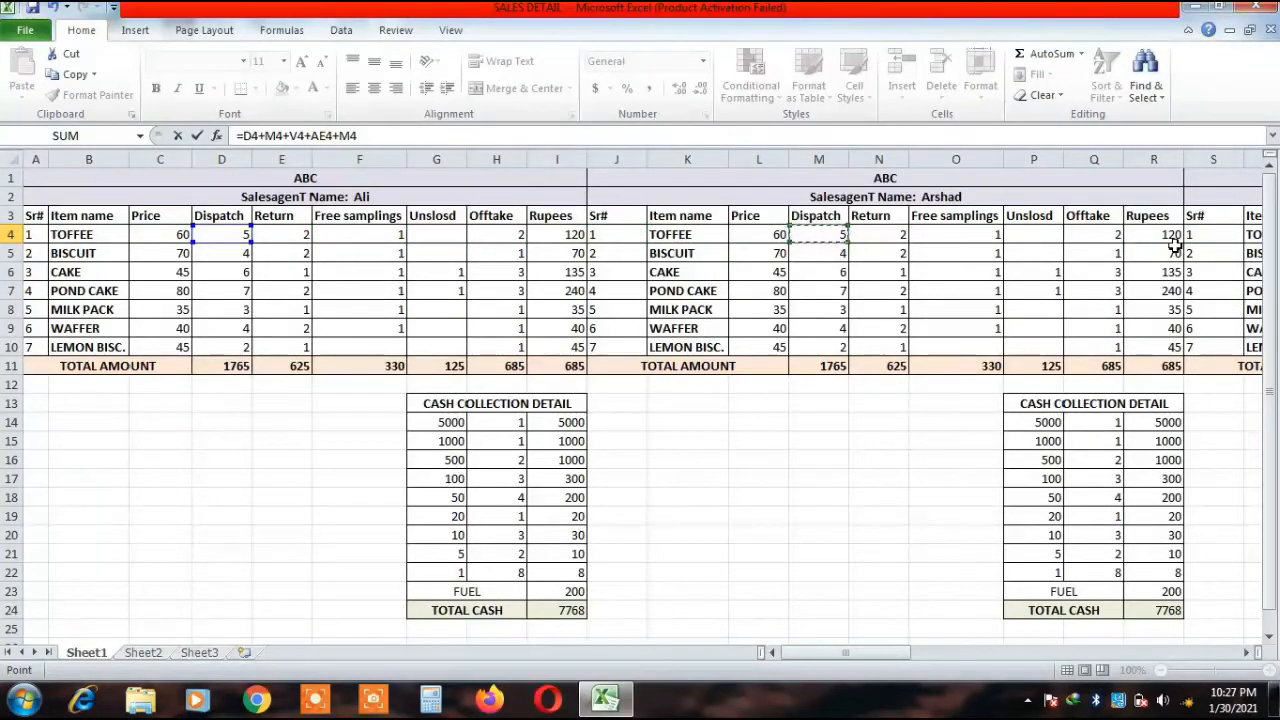
{"action": "key", "text": "Right"}
{"action": "key", "text": "Right"}
{"action": "key", "text": "Right"}
{"action": "key", "text": "Right"}
{"action": "key", "text": "Right"}
{"action": "key", "text": "Right"}
{"action": "key", "text": "Right"}
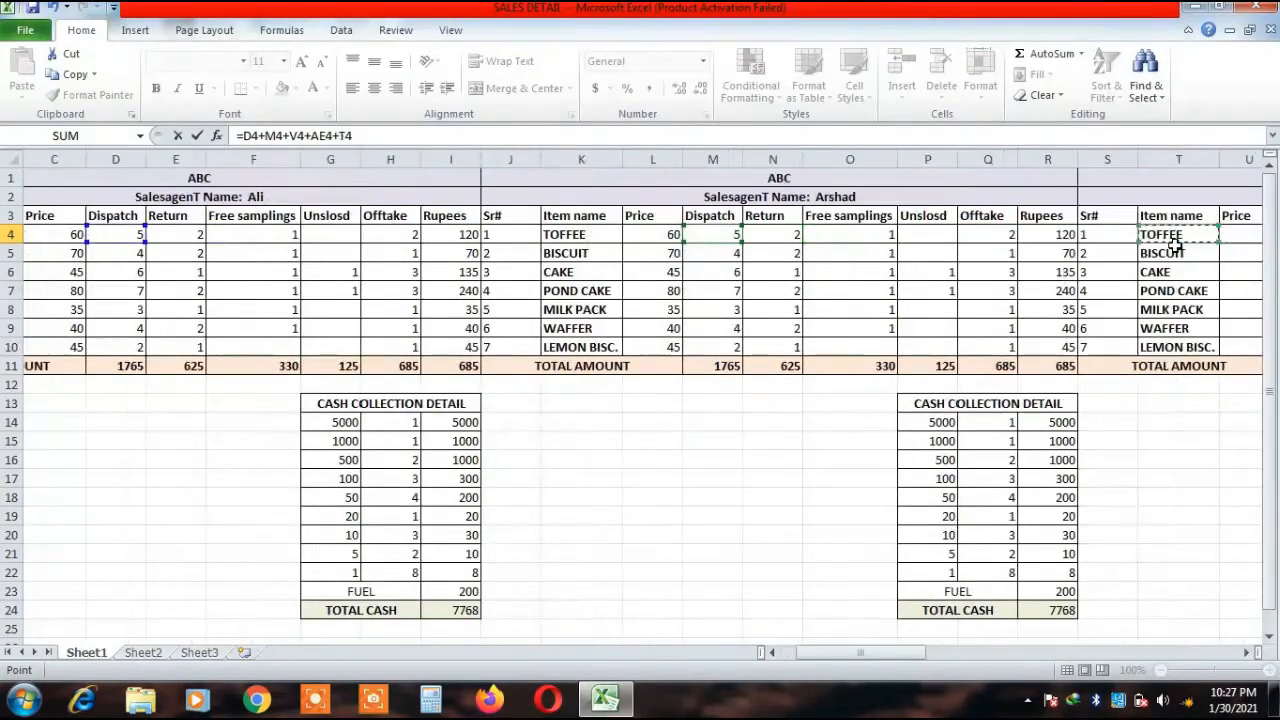
{"action": "key", "text": "Right"}
{"action": "key", "text": "Right"}
{"action": "key", "text": "Right"}
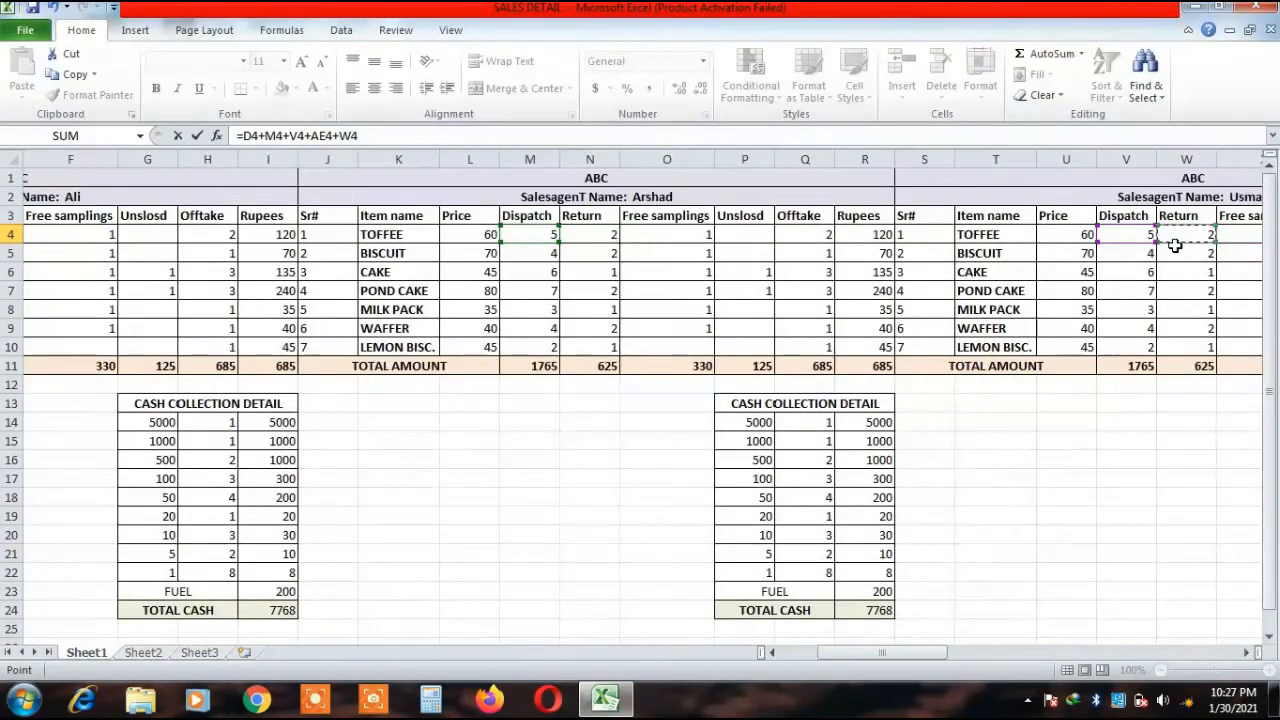
{"action": "key", "text": "Right"}
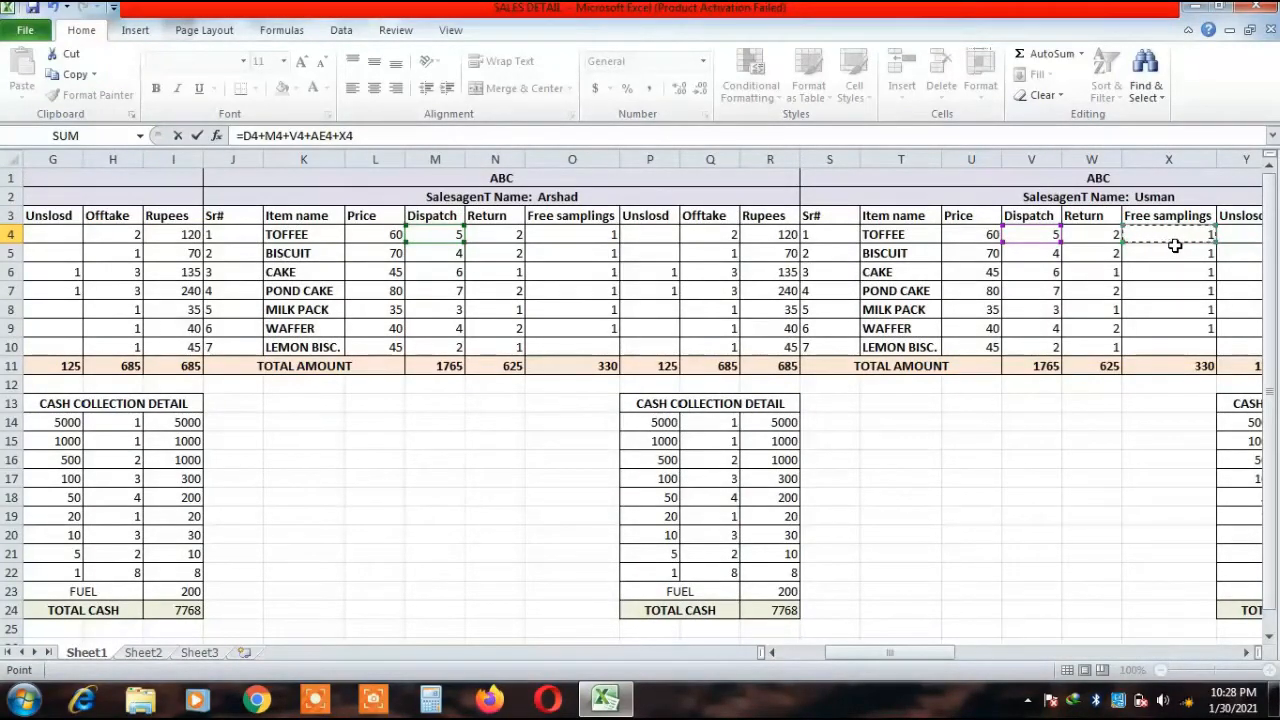
{"action": "key", "text": "Right"}
{"action": "key", "text": "Right"}
{"action": "key", "text": "Right"}
{"action": "key", "text": "Right"}
{"action": "key", "text": "Right"}
{"action": "key", "text": "Right"}
{"action": "key", "text": "Right"}
{"action": "key", "text": "Right"}
{"action": "key", "text": "Right"}
{"action": "key", "text": "Right"}
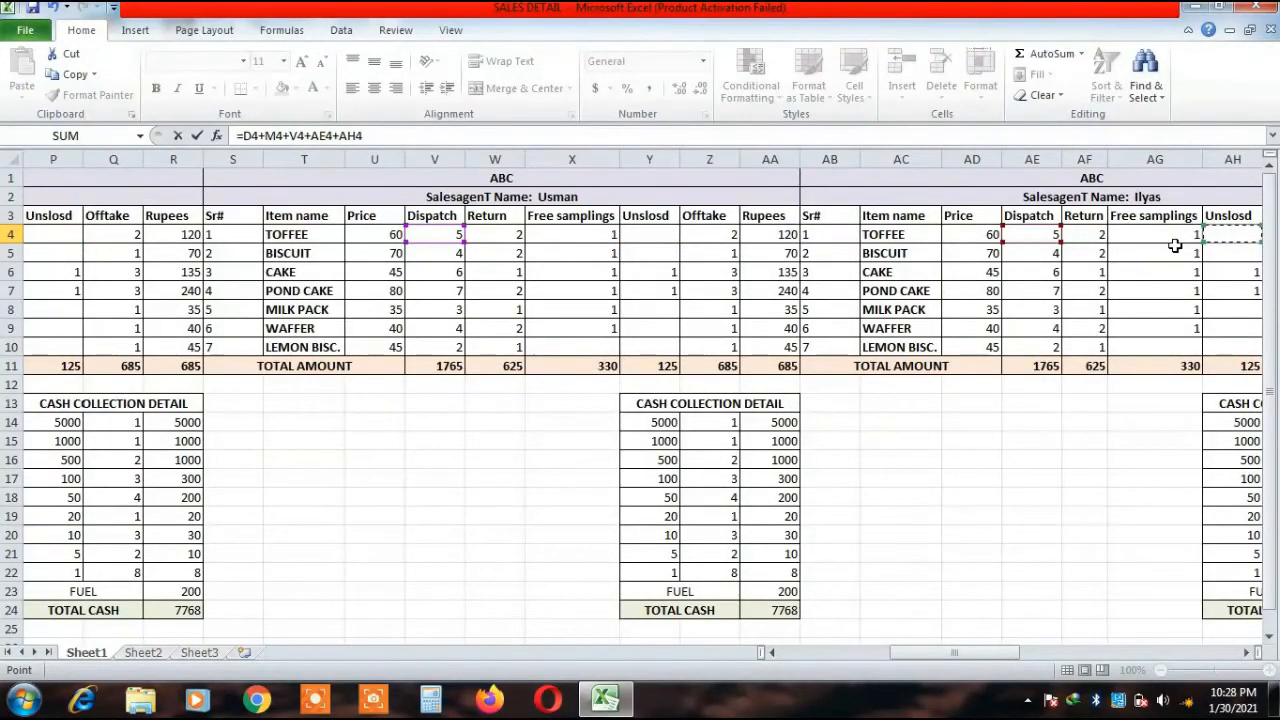
{"action": "key", "text": "Right"}
{"action": "key", "text": "Right"}
{"action": "key", "text": "Right"}
{"action": "key", "text": "Right"}
{"action": "key", "text": "Right"}
{"action": "key", "text": "Right"}
{"action": "key", "text": "Right"}
{"action": "key", "text": "Right"}
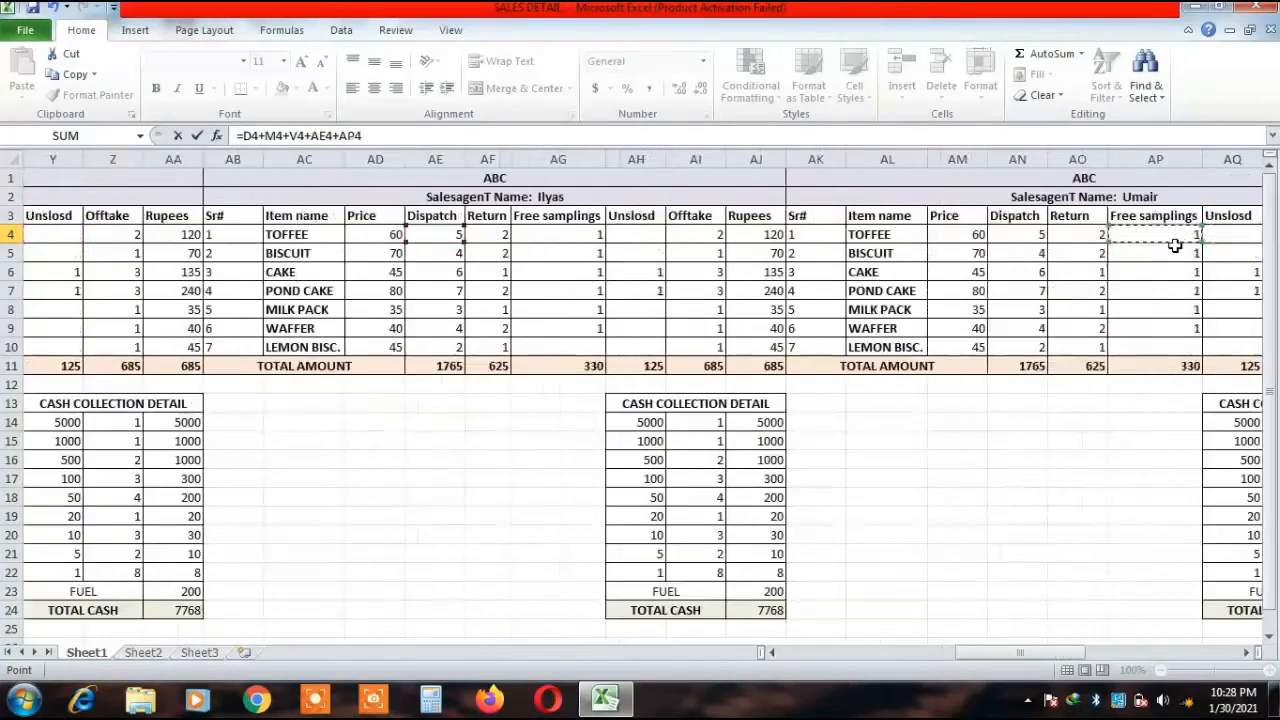
{"action": "key", "text": "Left"}
{"action": "key", "text": "Left"}
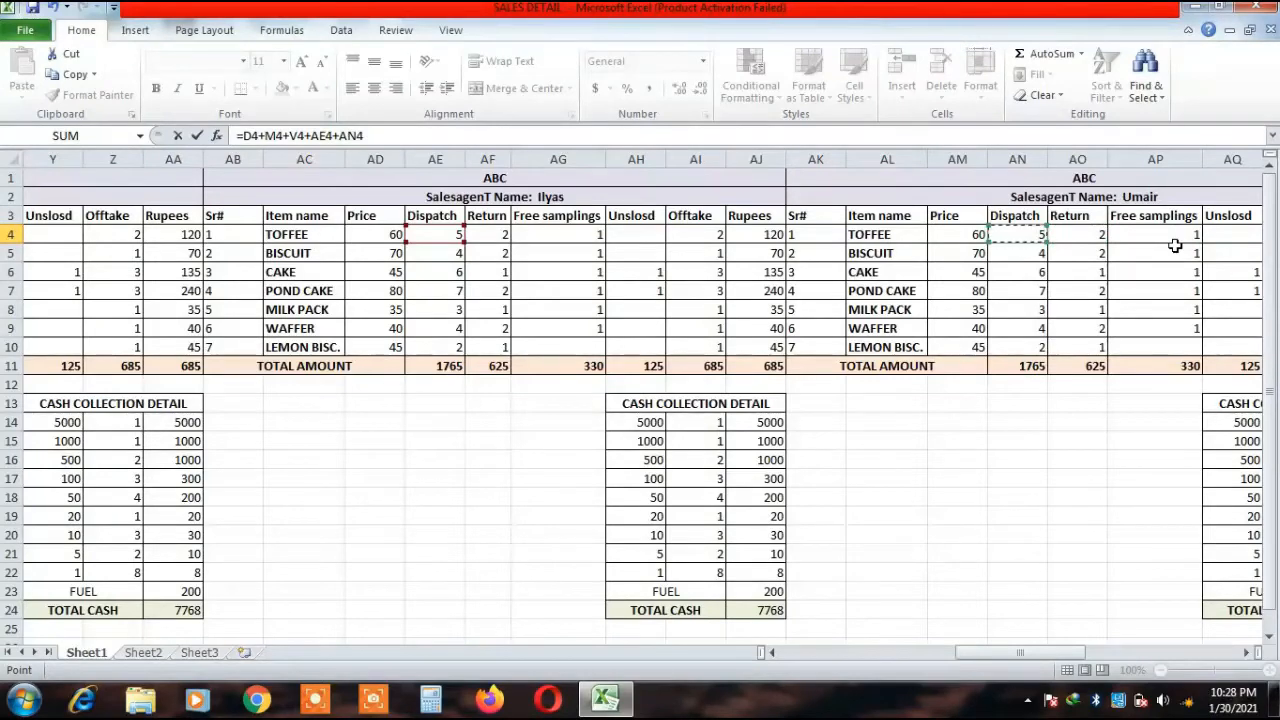
{"action": "key", "text": "Return"}
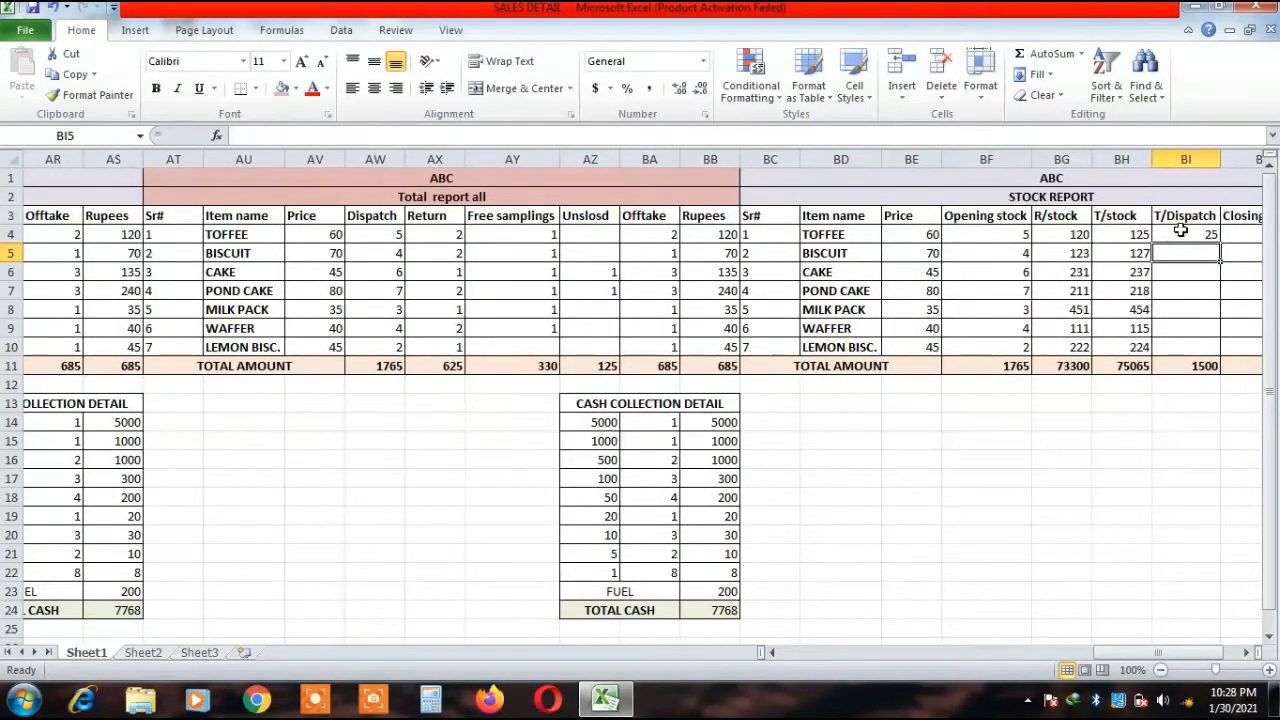
Fill the T/Dispatch formula from BI4 down through the LEMON BISC. row, BI10.
{"action": "left_click", "coordinate": [1180, 231]}
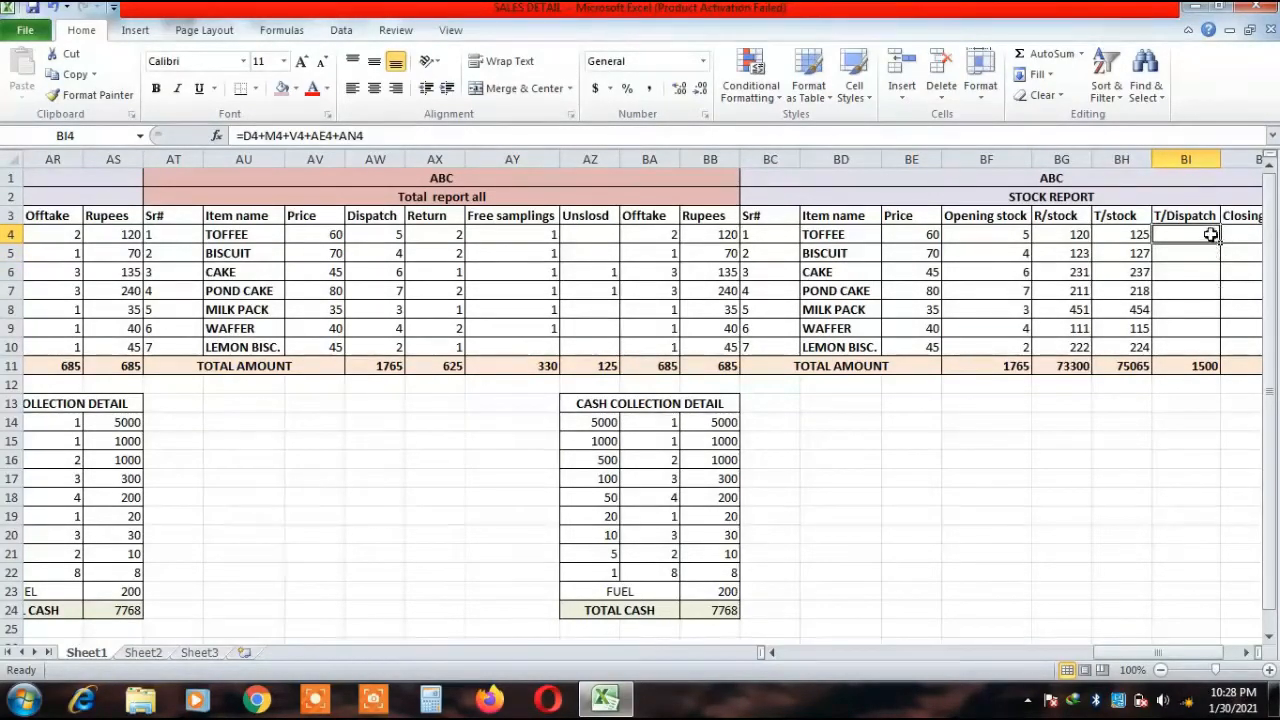
{"action": "left_click_drag", "start_coordinate": [1220, 242], "coordinate": [1228, 358]}
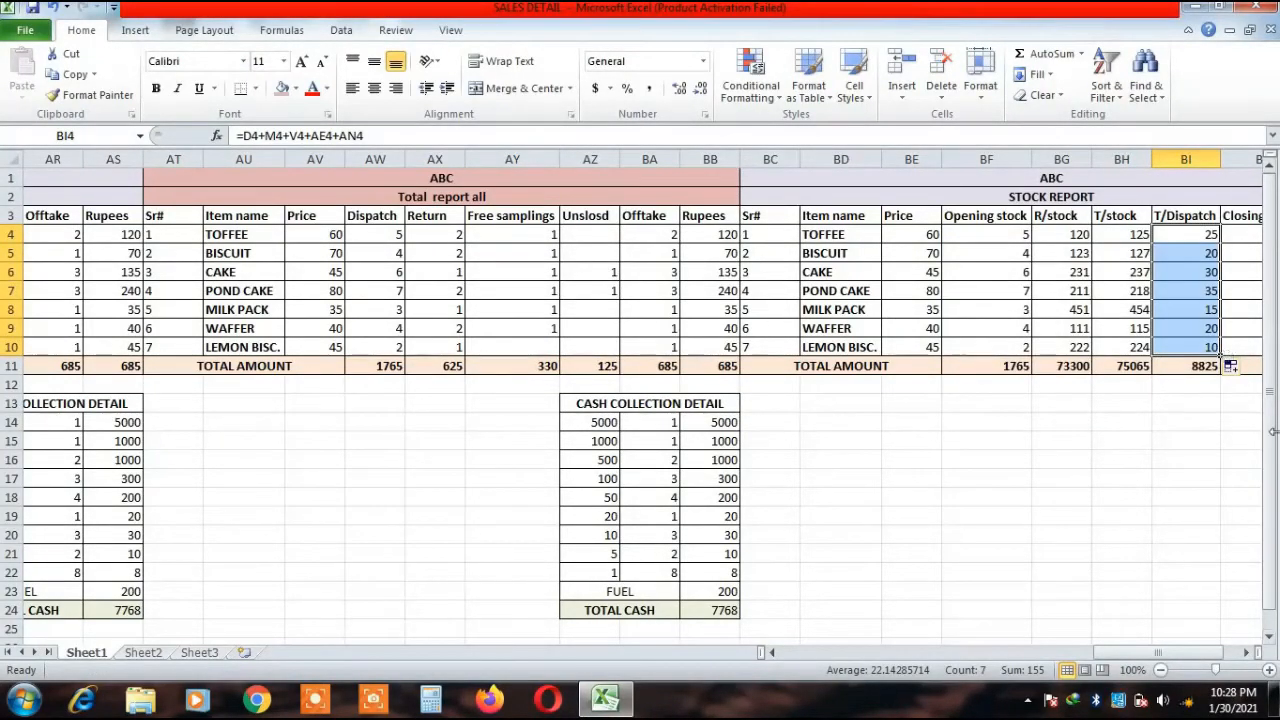
Calculate the TOFFEE Closing stock in BJ4 as =BH4-BI4 and fill the formula down to BJ10.
{"action": "left_click", "coordinate": [1244, 653]}
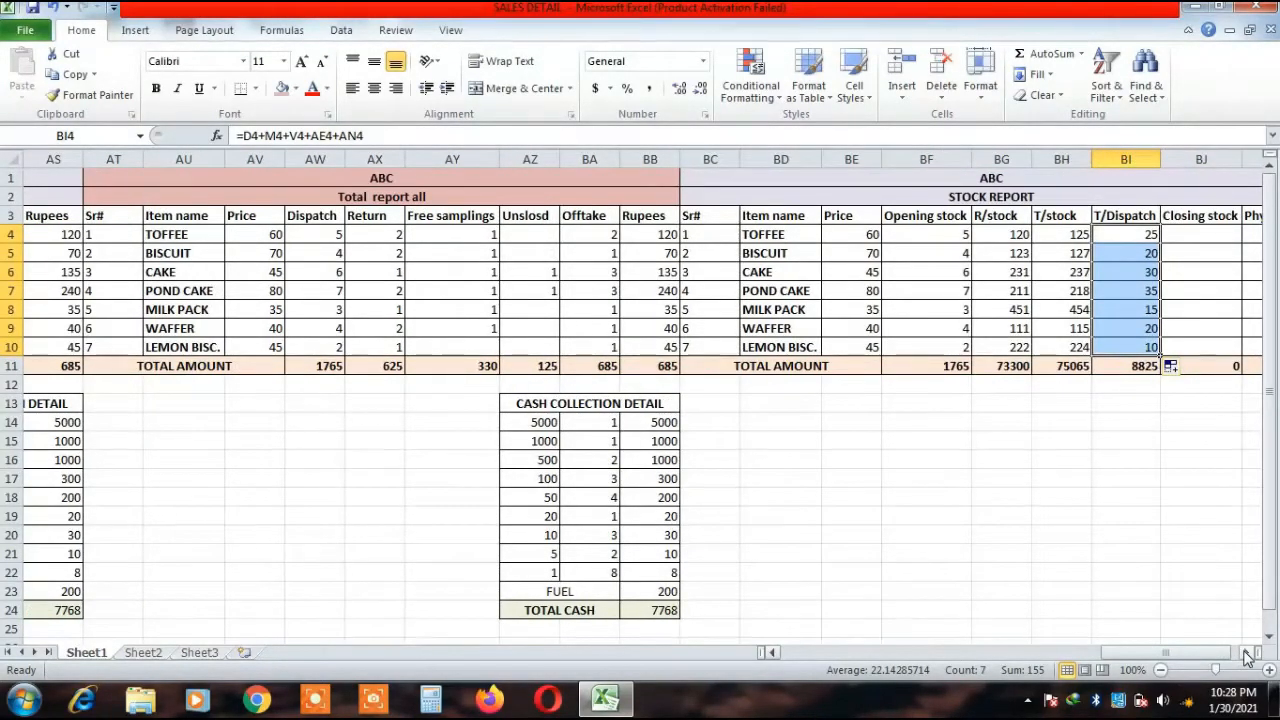
{"action": "left_click", "coordinate": [1245, 653]}
{"action": "left_click", "coordinate": [1245, 653]}
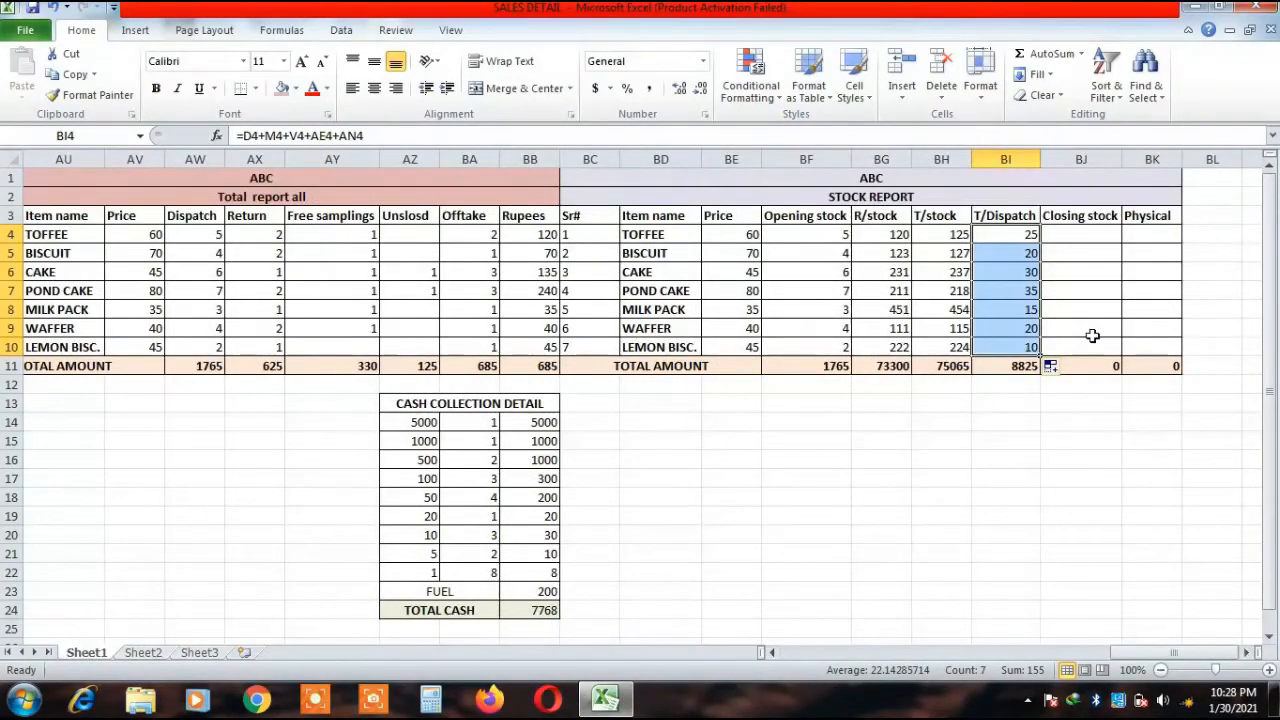
{"action": "left_click", "coordinate": [1070, 240]}
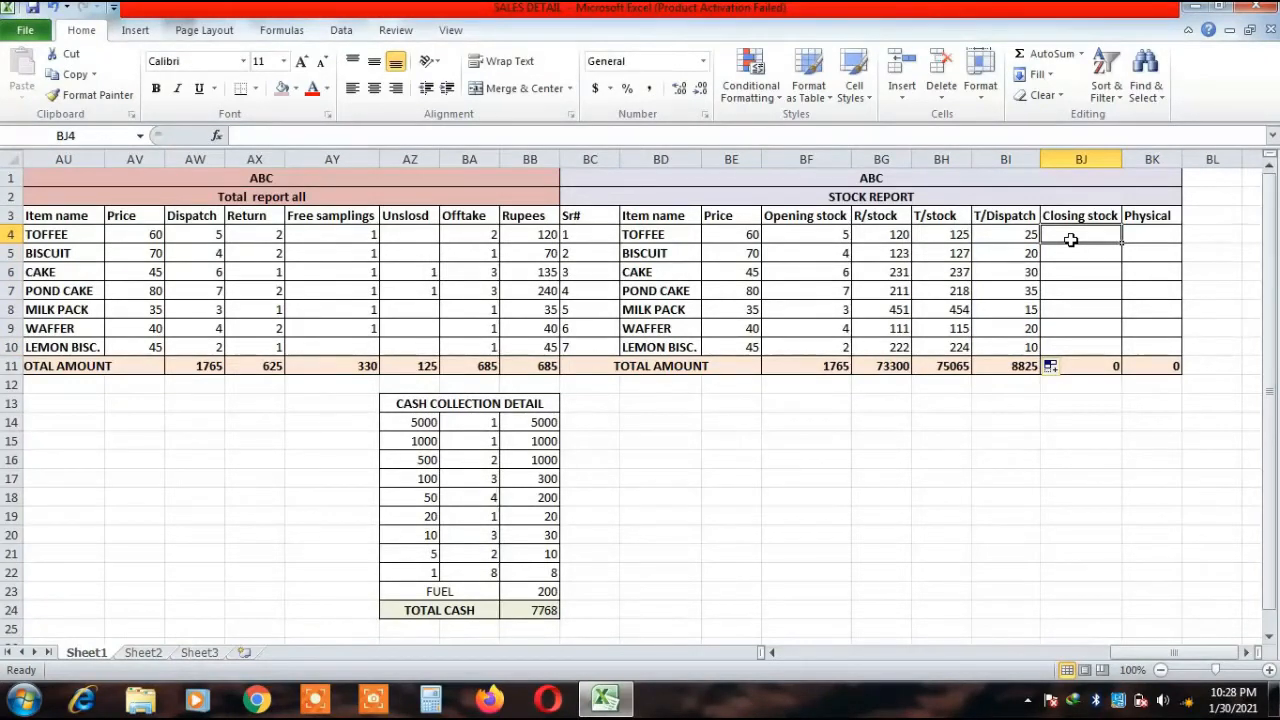
{"action": "type", "text": "+"}
{"action": "key", "text": "BackSpace"}
{"action": "type", "text": "="}
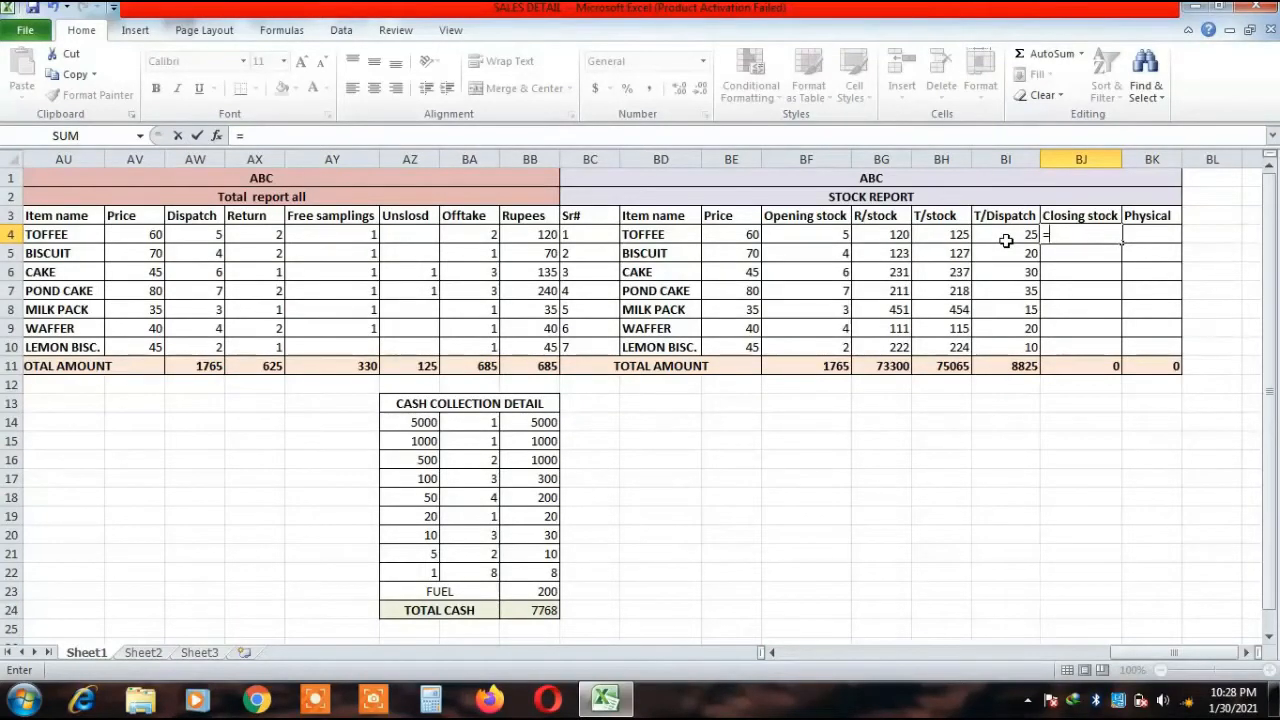
{"action": "left_click", "coordinate": [940, 243]}
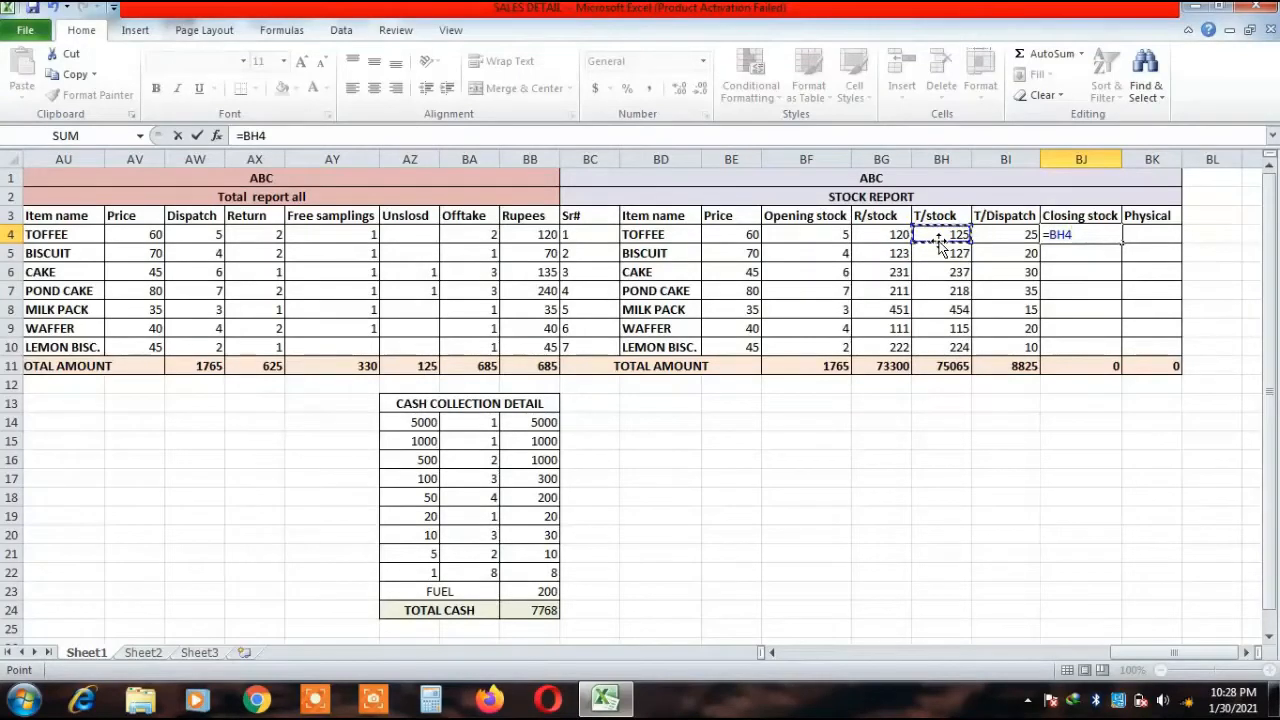
{"action": "type", "text": "-"}
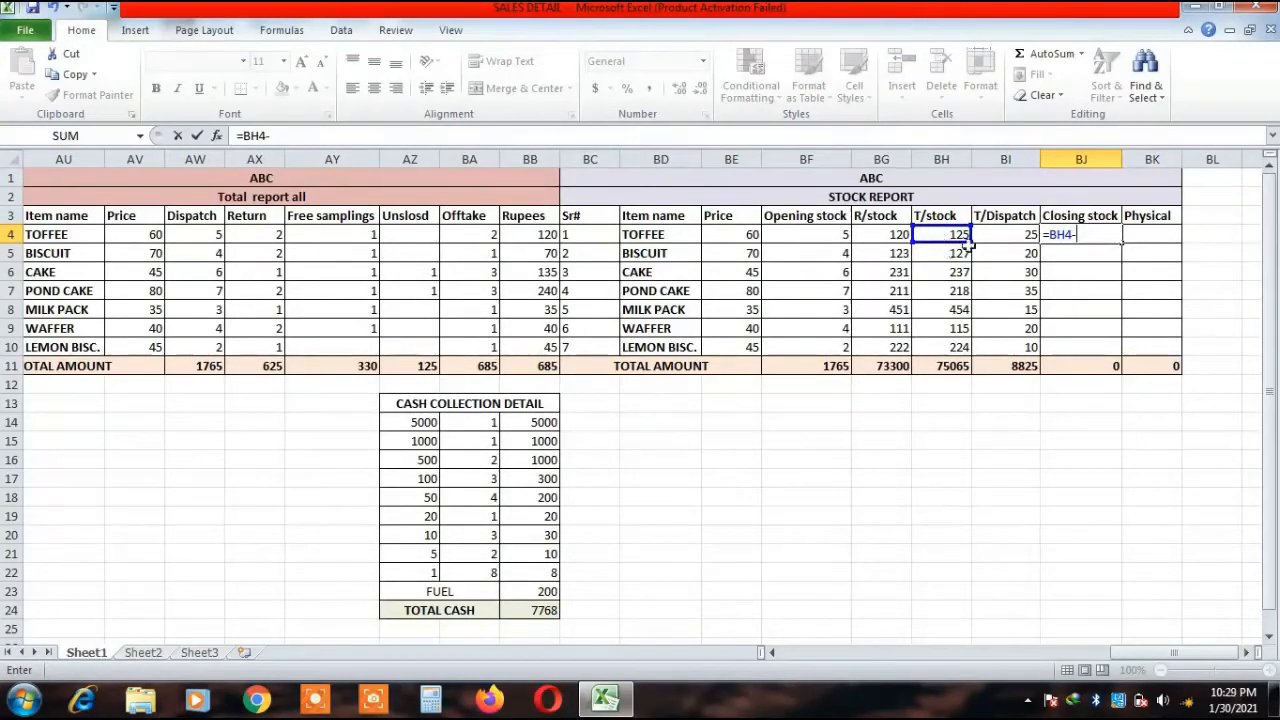
{"action": "left_click", "coordinate": [1019, 245]}
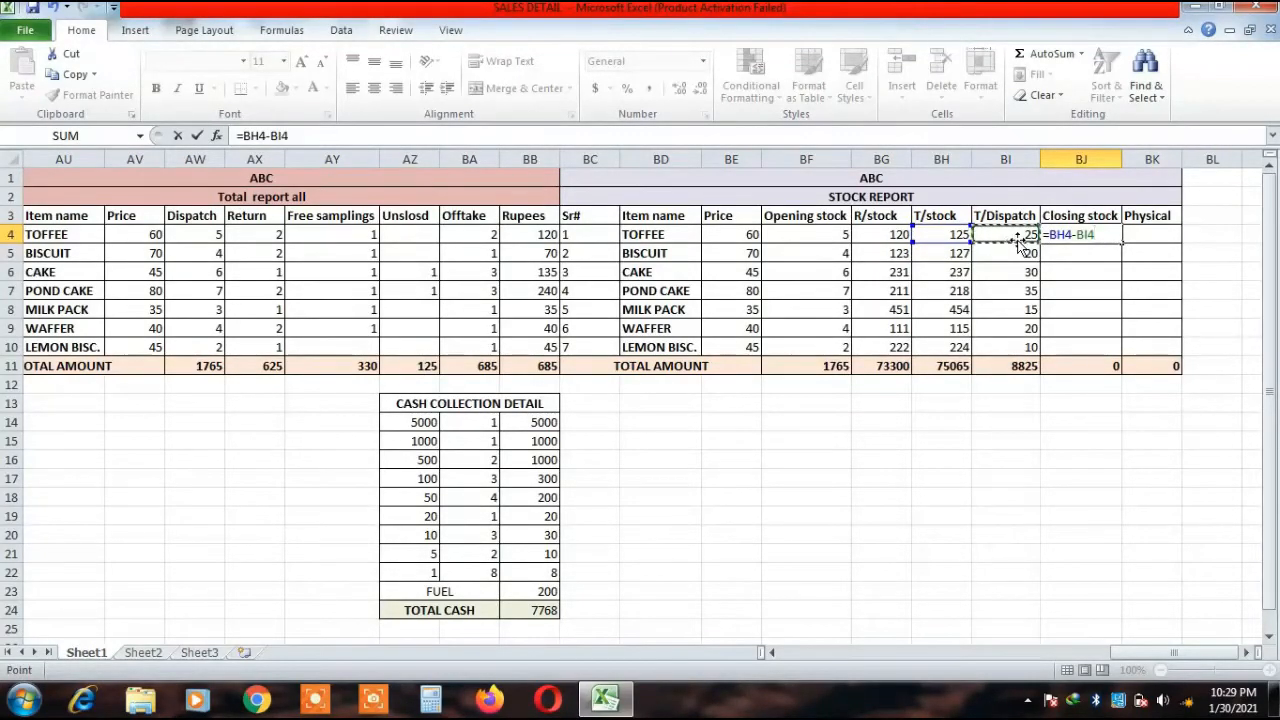
{"action": "key", "text": "Return"}
{"action": "left_click", "coordinate": [1103, 237]}
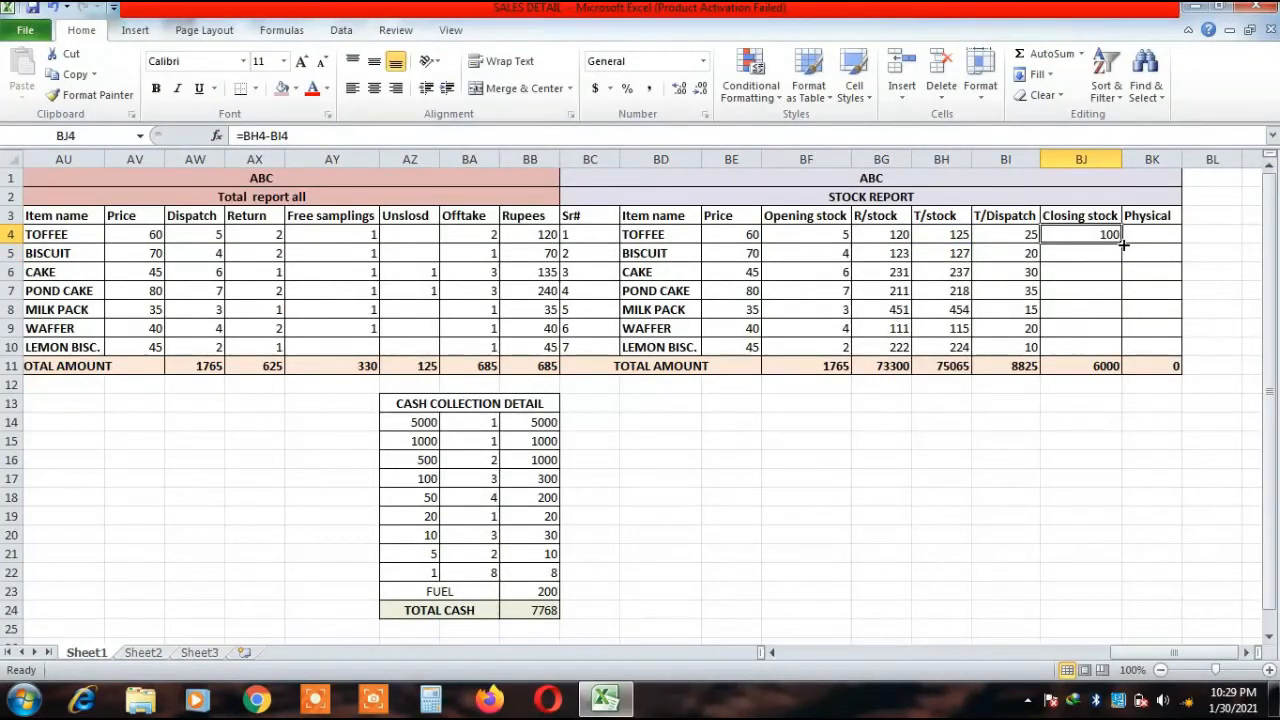
{"action": "left_click_drag", "start_coordinate": [1123, 245], "coordinate": [1124, 351]}
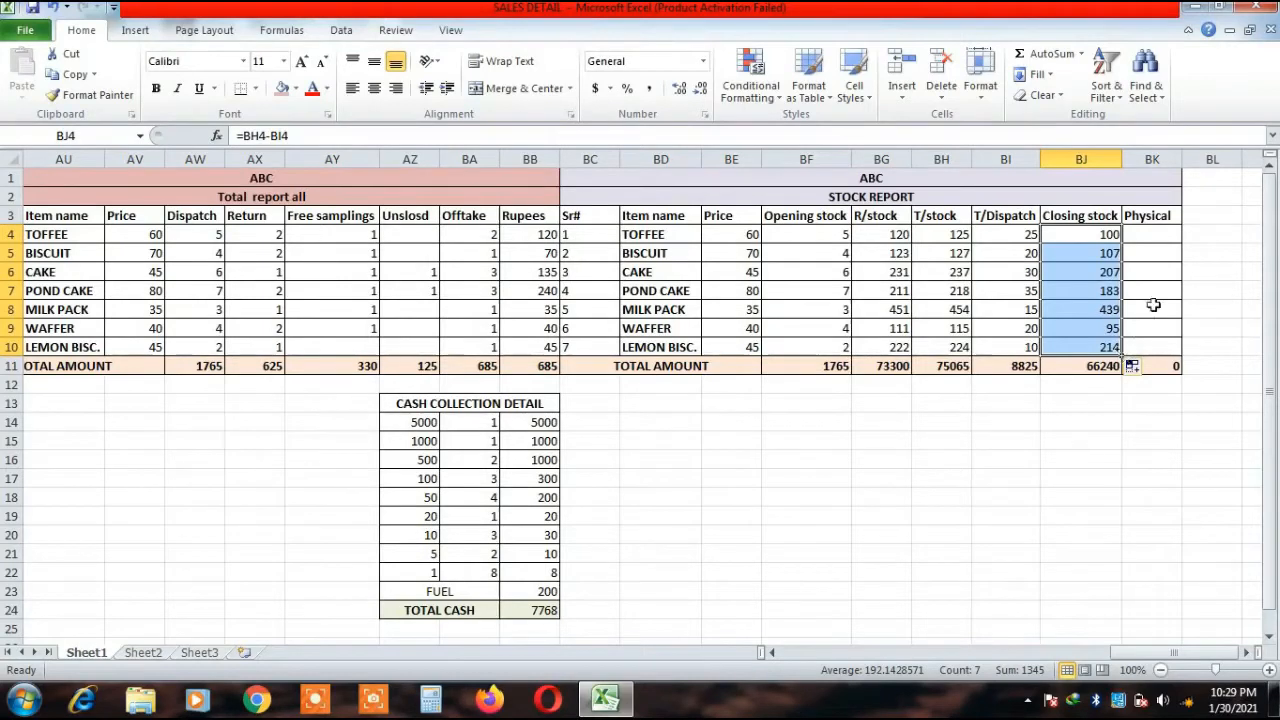
Review the TOTAL AMOUNT formulas in row 11 of the stock report, from Opening stock through T/Dispatch and Physical.
{"action": "left_click", "coordinate": [1149, 234]}
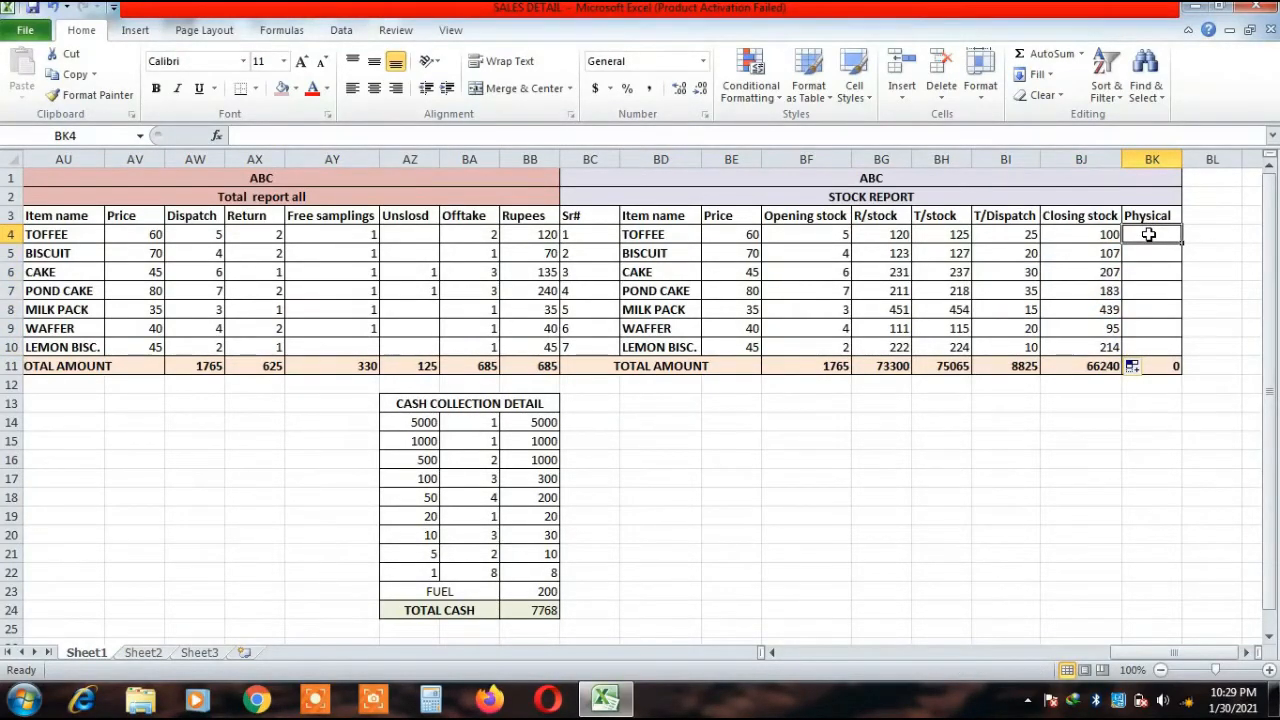
{"action": "left_click", "coordinate": [803, 367]}
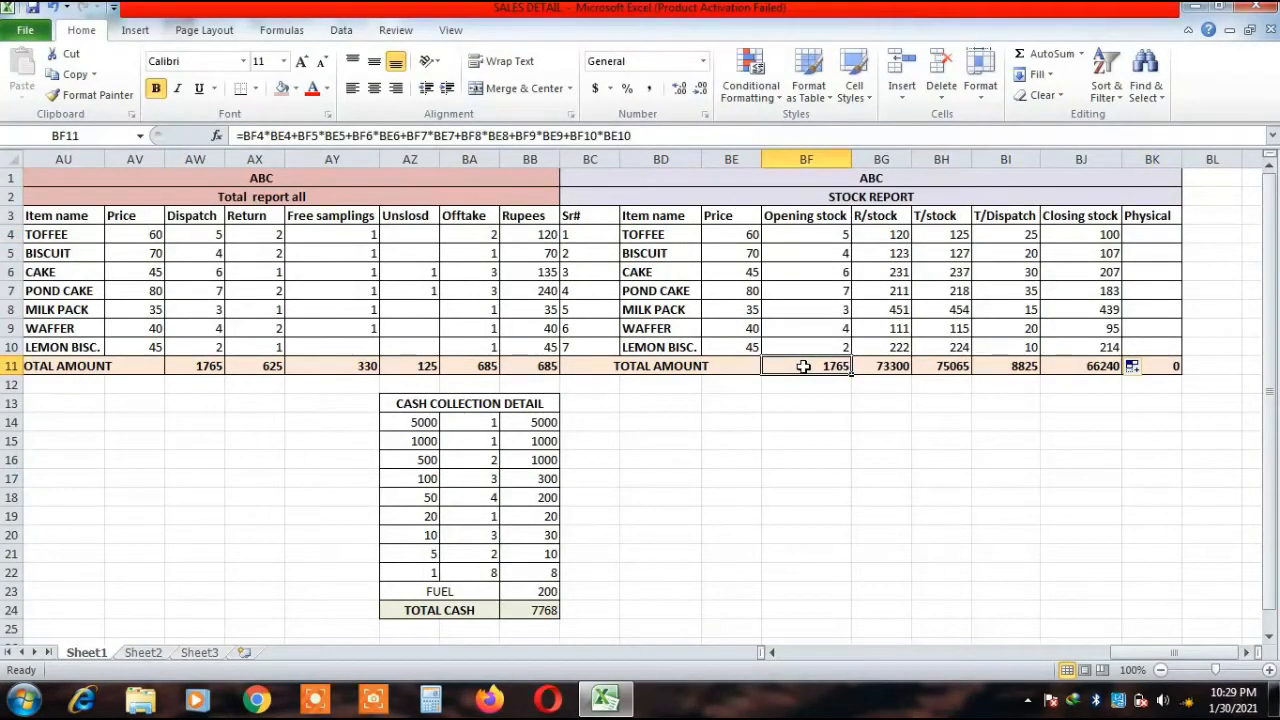
{"action": "left_click", "coordinate": [891, 366]}
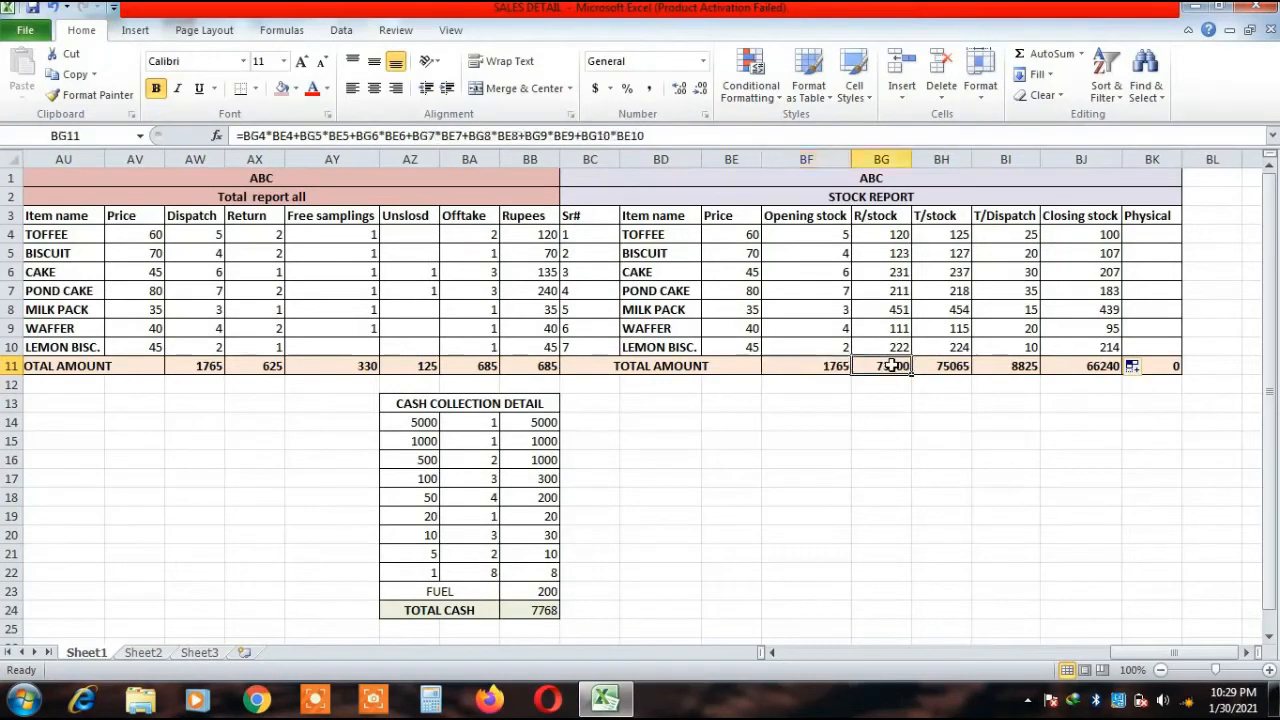
{"action": "left_click", "coordinate": [822, 366]}
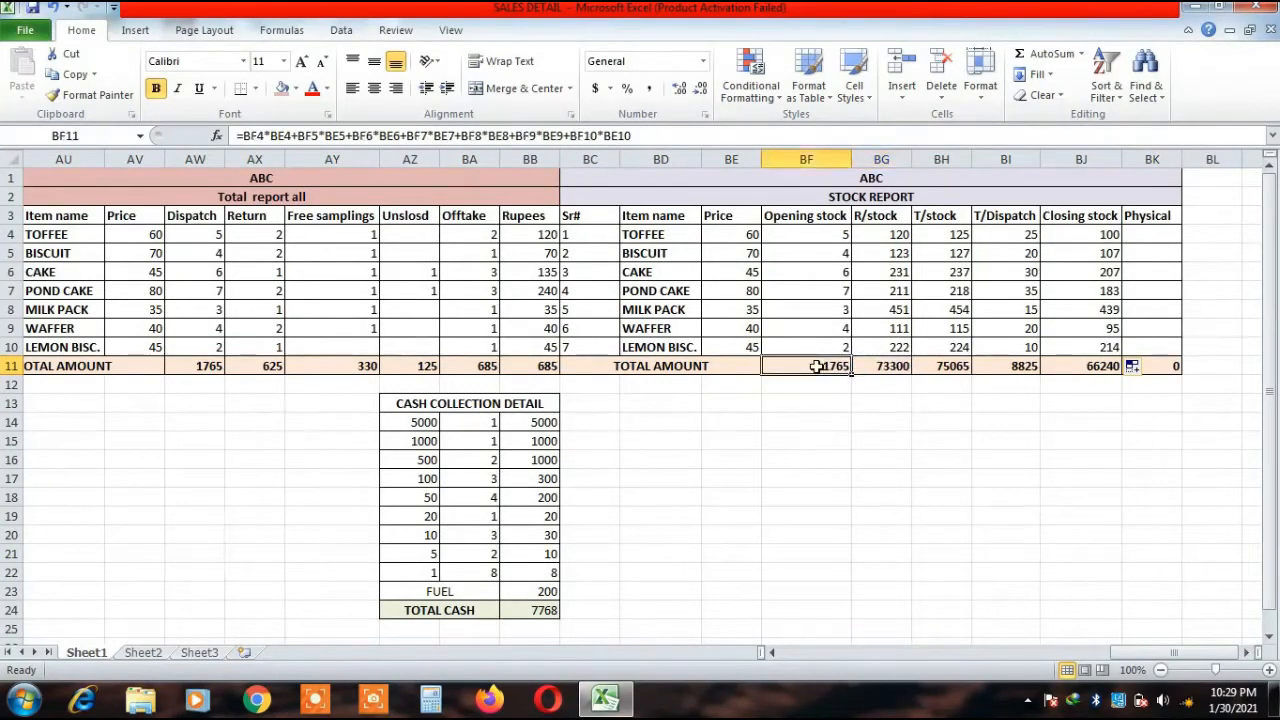
{"action": "left_click", "coordinate": [893, 364]}
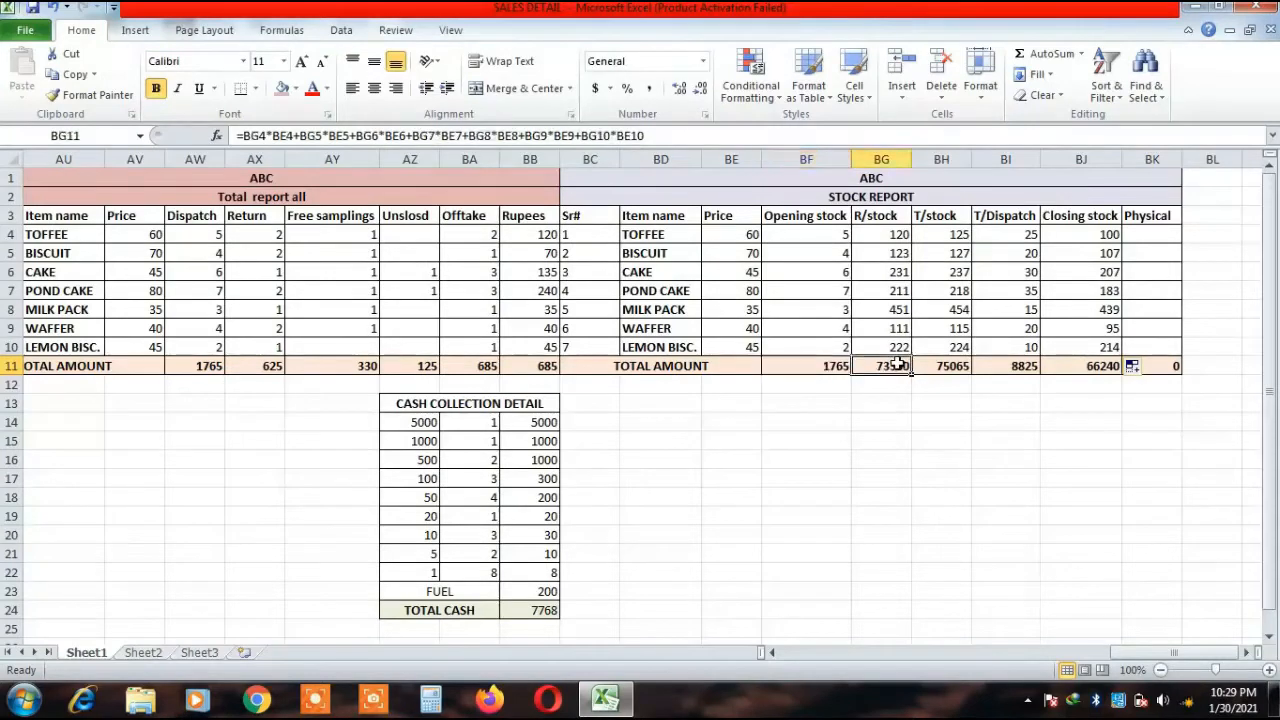
{"action": "left_click", "coordinate": [941, 366]}
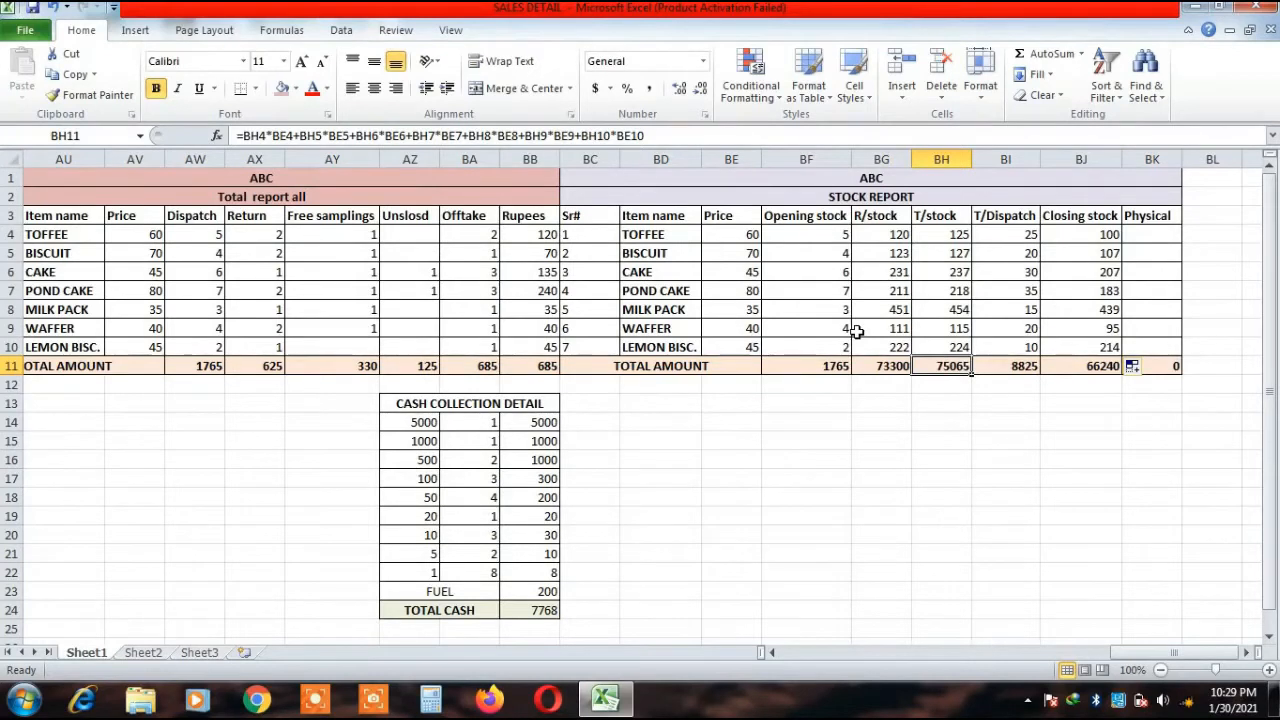
{"action": "left_click", "coordinate": [798, 366]}
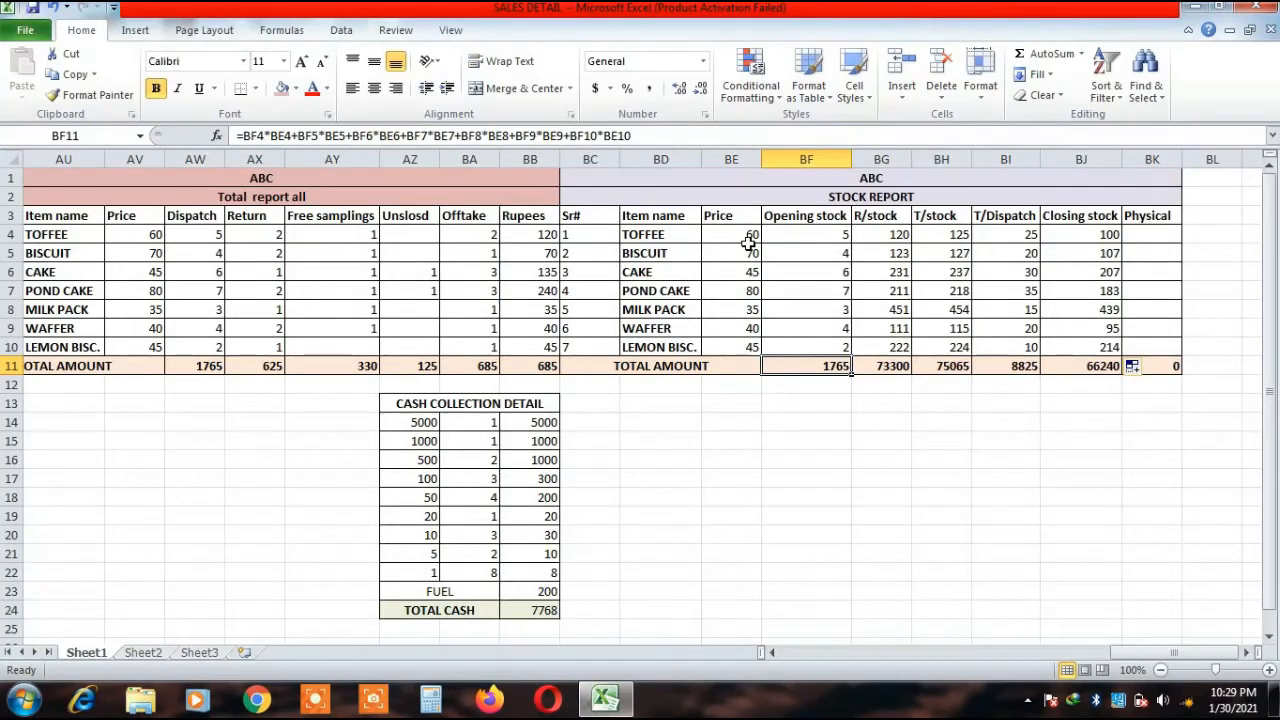
{"action": "left_click", "coordinate": [882, 368]}
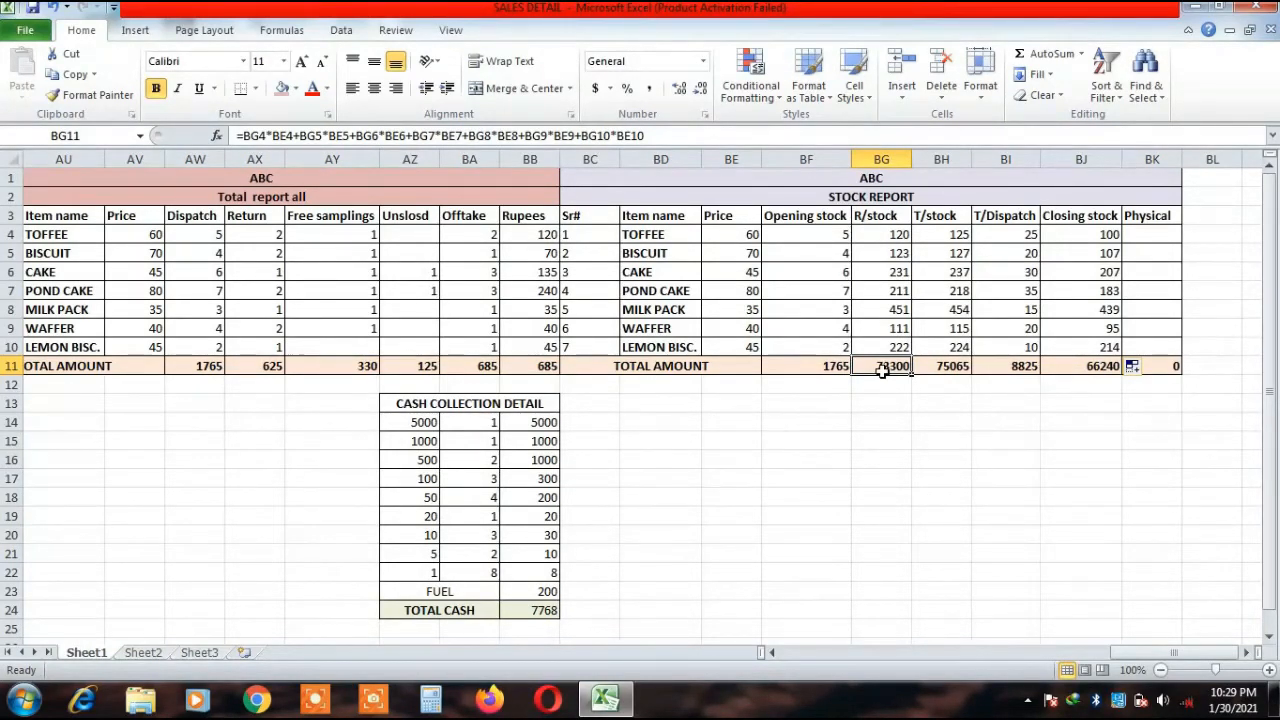
{"action": "left_click", "coordinate": [950, 366]}
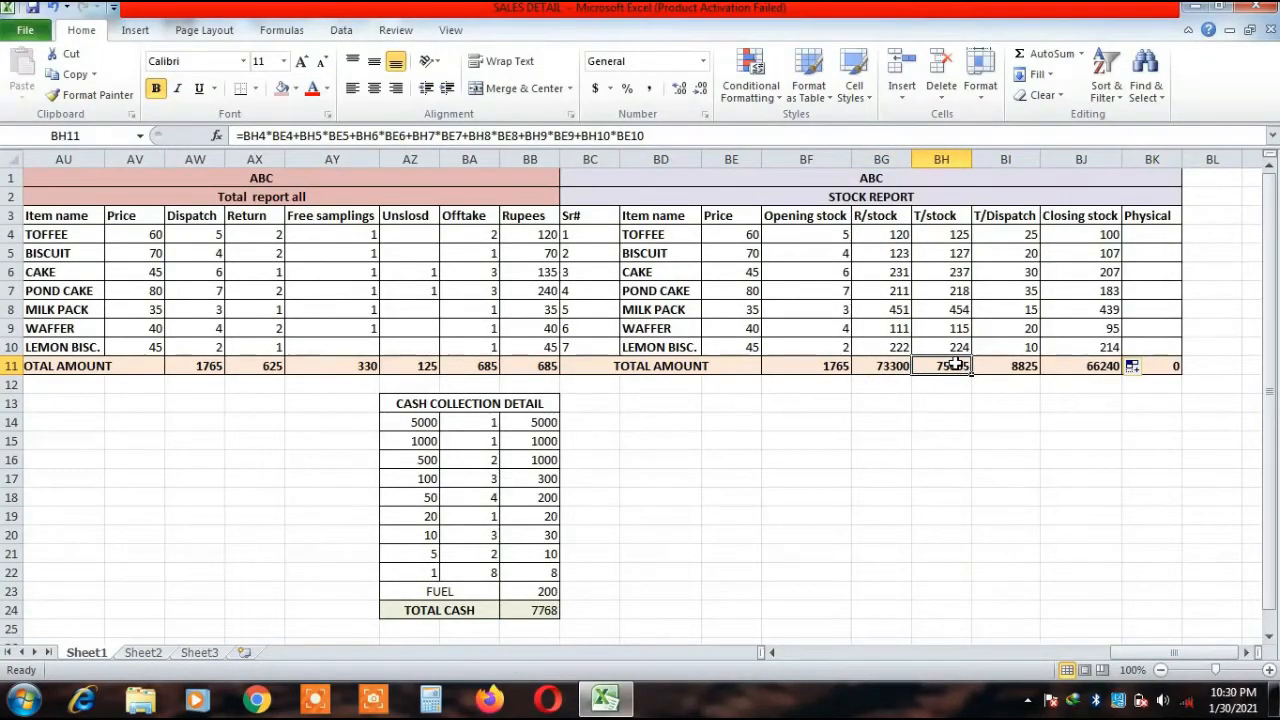
{"action": "left_click", "coordinate": [1018, 366]}
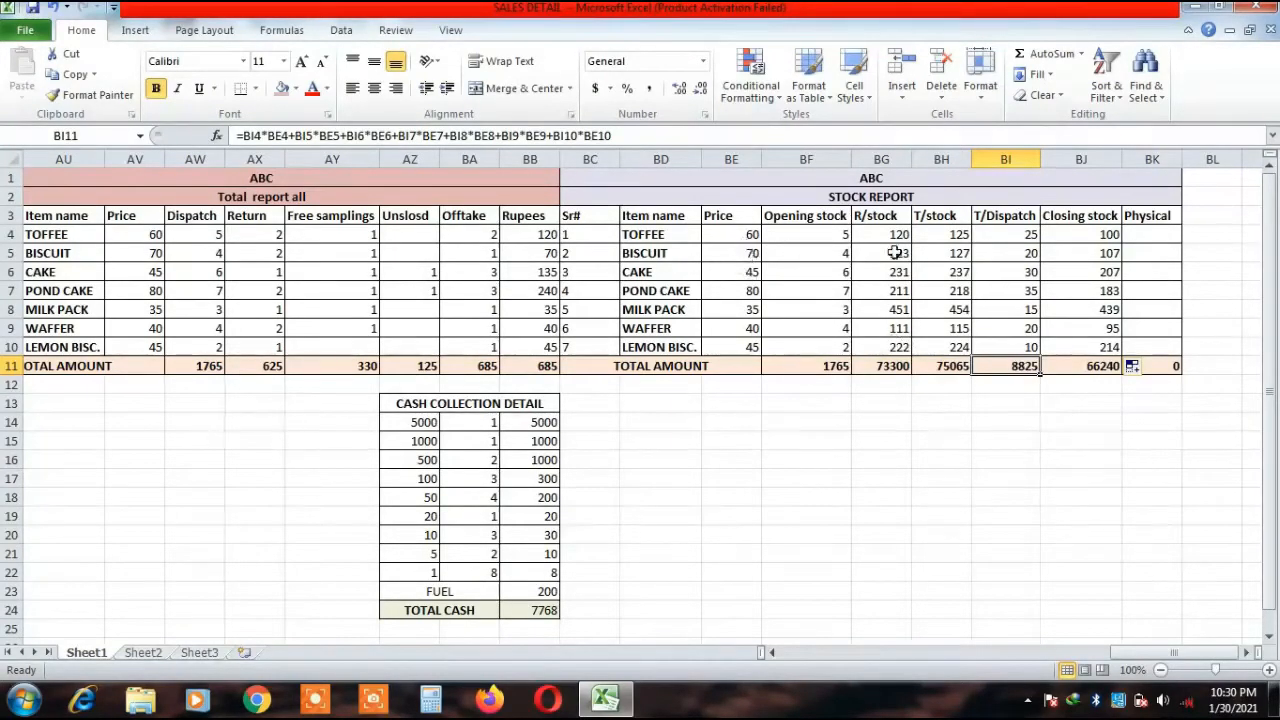
{"action": "left_click", "coordinate": [1166, 364]}
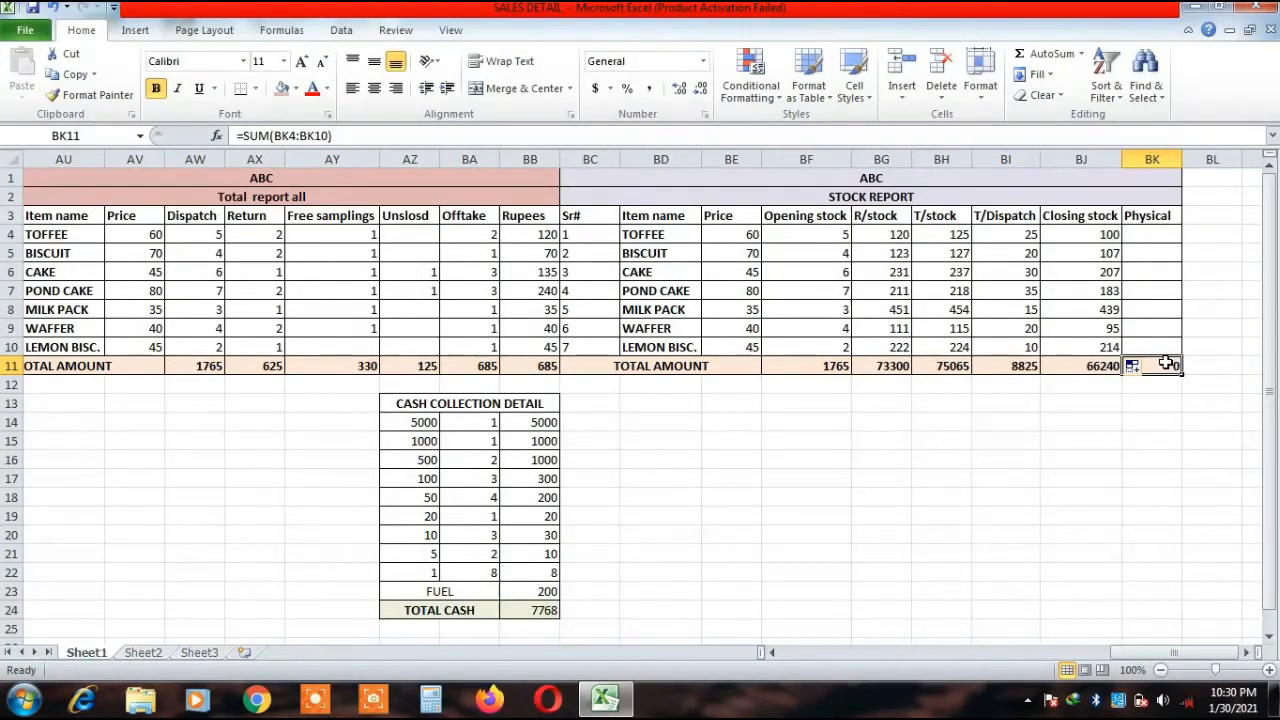
Copy the Closing stock TOTAL AMOUNT formula from BJ11 across to the Physical column's total in BK11.
{"action": "left_click", "coordinate": [1076, 367]}
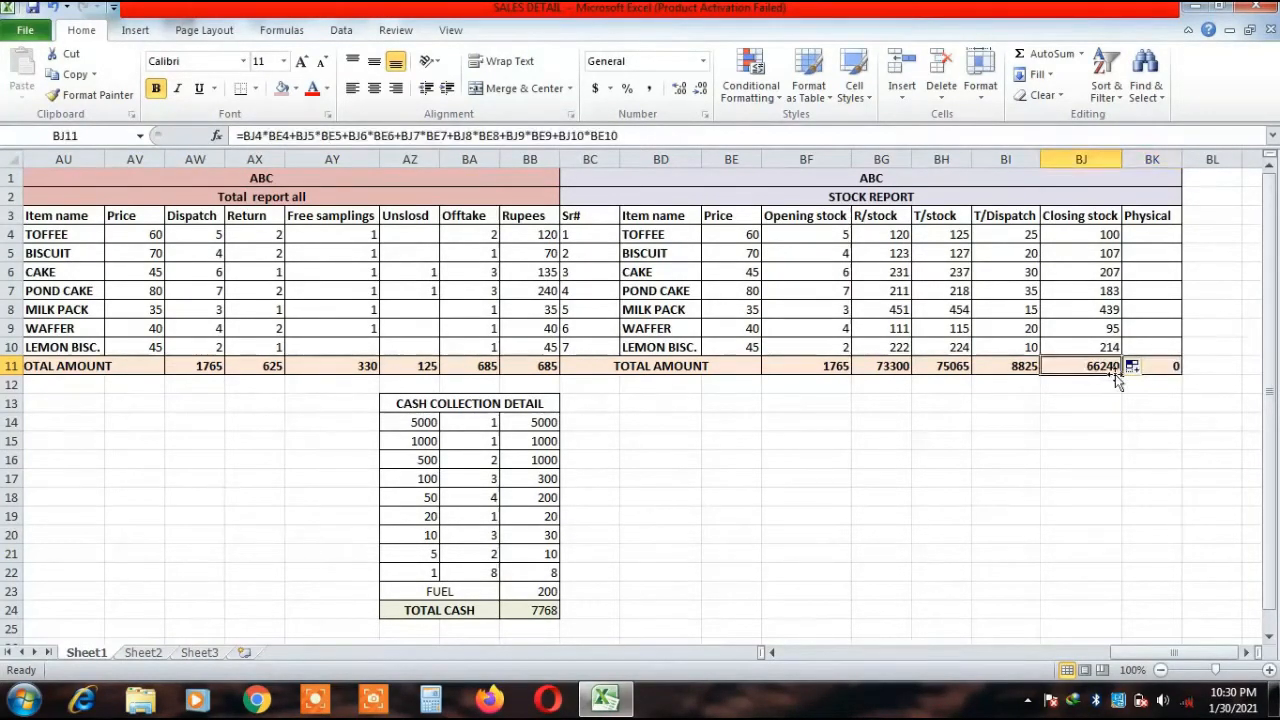
{"action": "left_click_drag", "start_coordinate": [1123, 370], "coordinate": [1170, 370]}
{"action": "left_click", "coordinate": [1080, 430]}
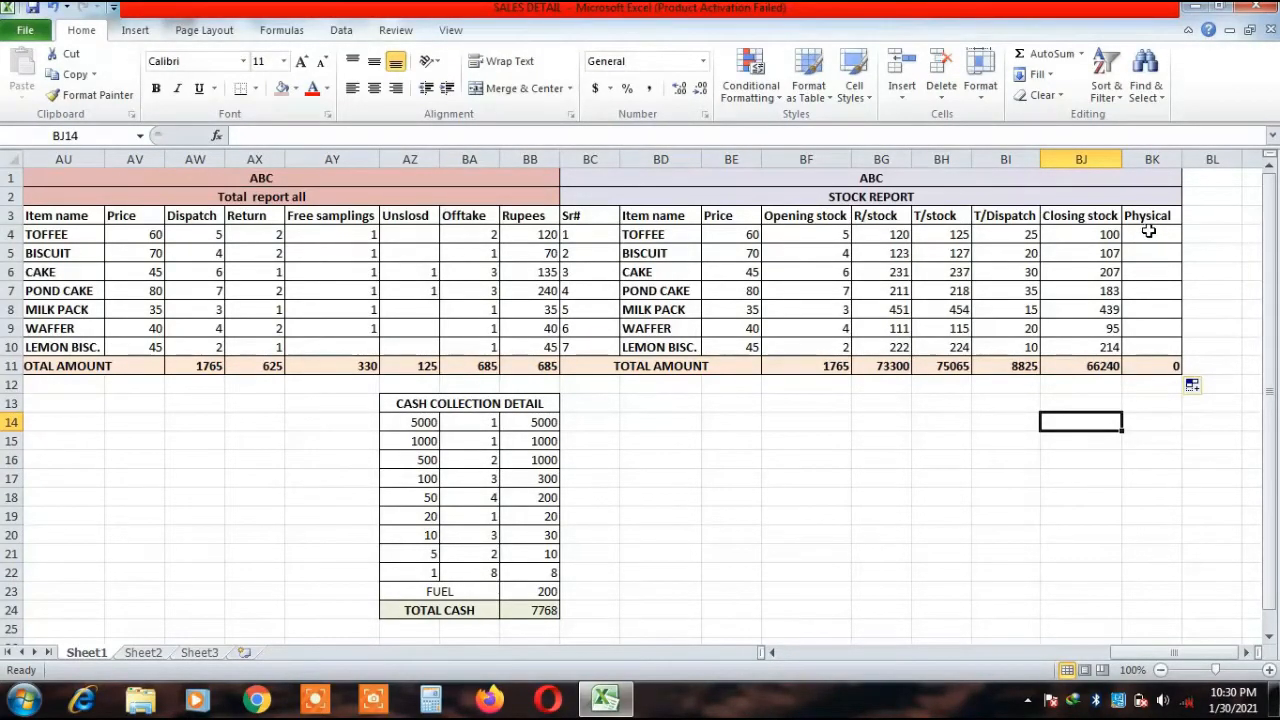
{"action": "left_click", "coordinate": [1140, 268]}
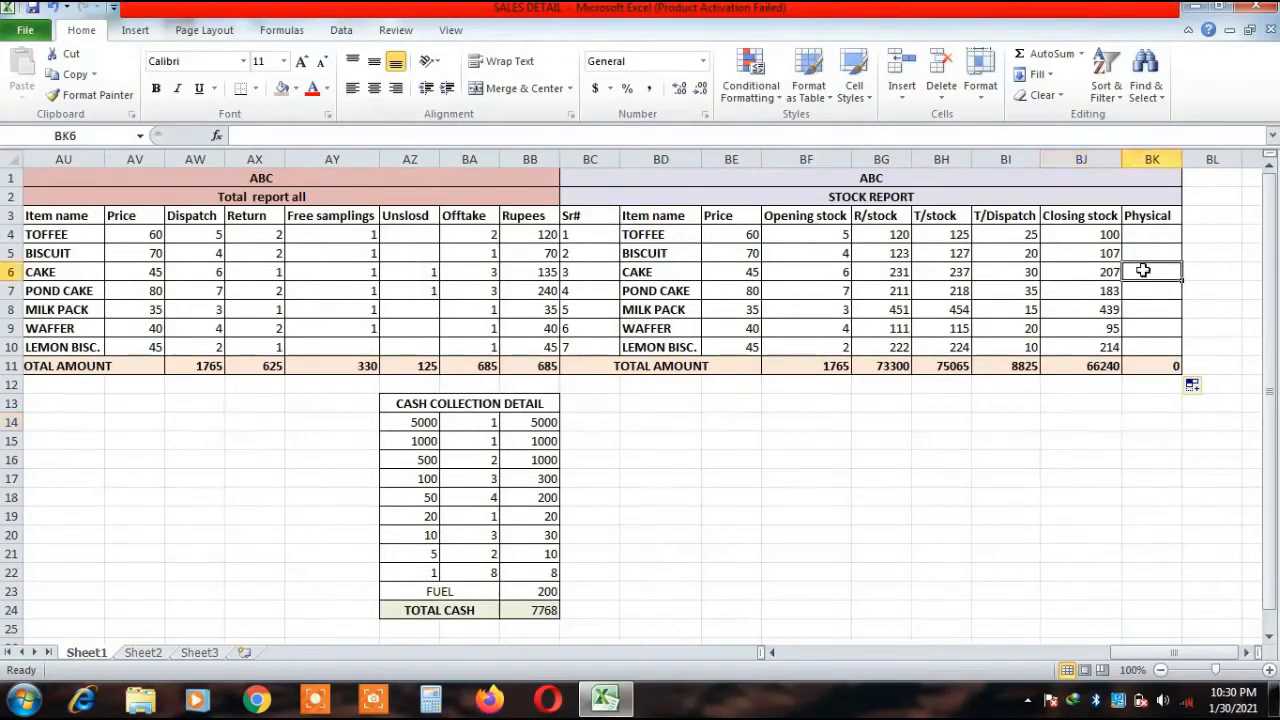
Enter the Physical stock counts for TOFFEE 90, BISCUIT 108, CAKE 207 and POND CAKE 183 in BK4 to BK7.
{"action": "left_click", "coordinate": [1142, 234]}
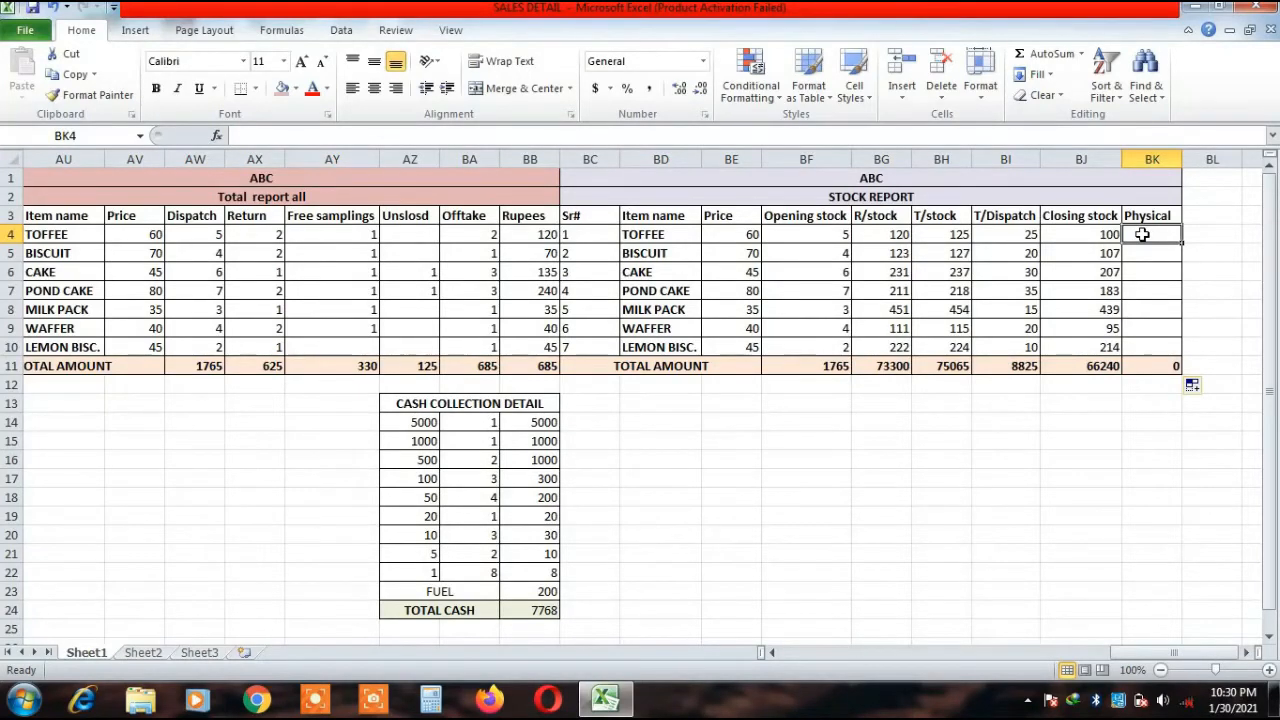
{"action": "type", "text": "90"}
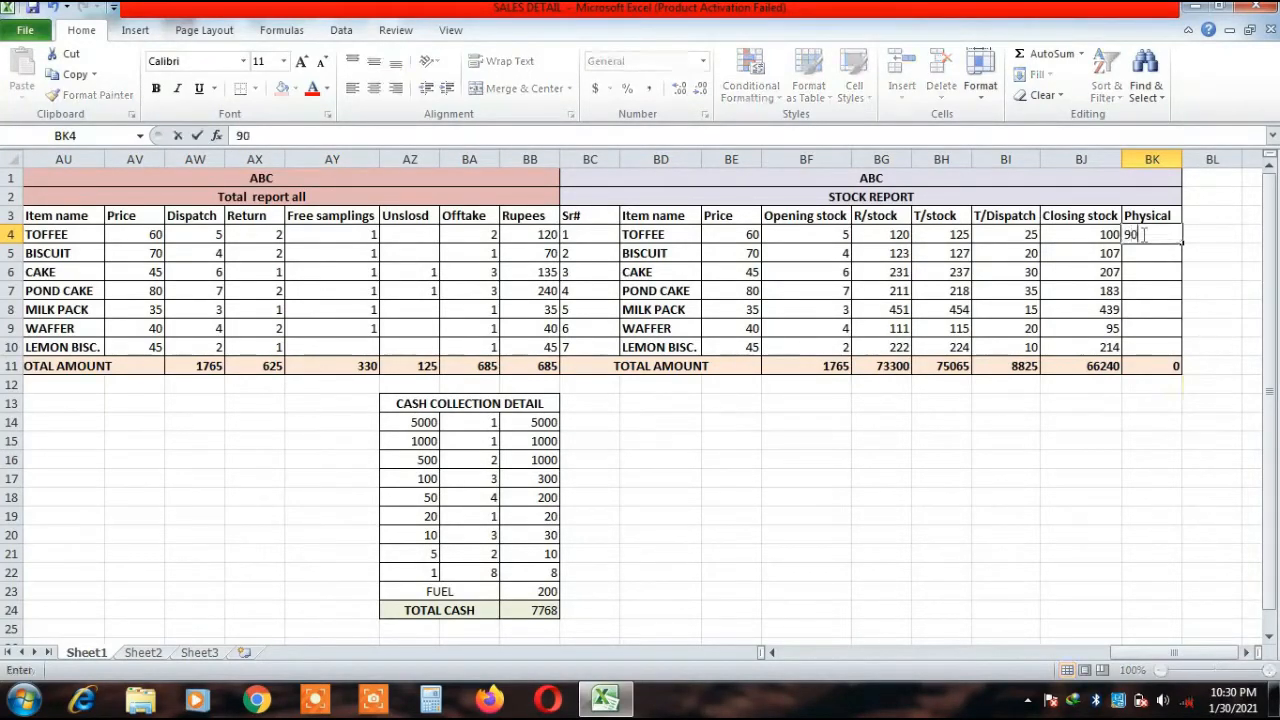
{"action": "key", "text": "Return"}
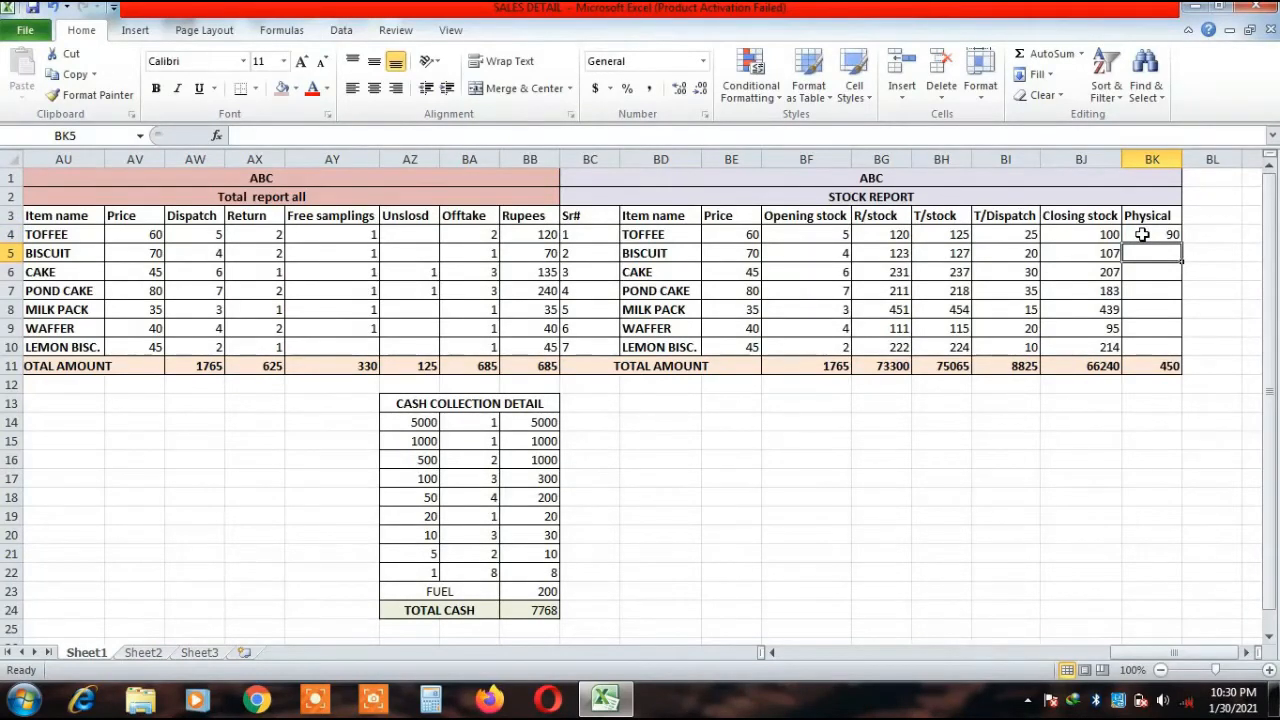
{"action": "type", "text": "1"}
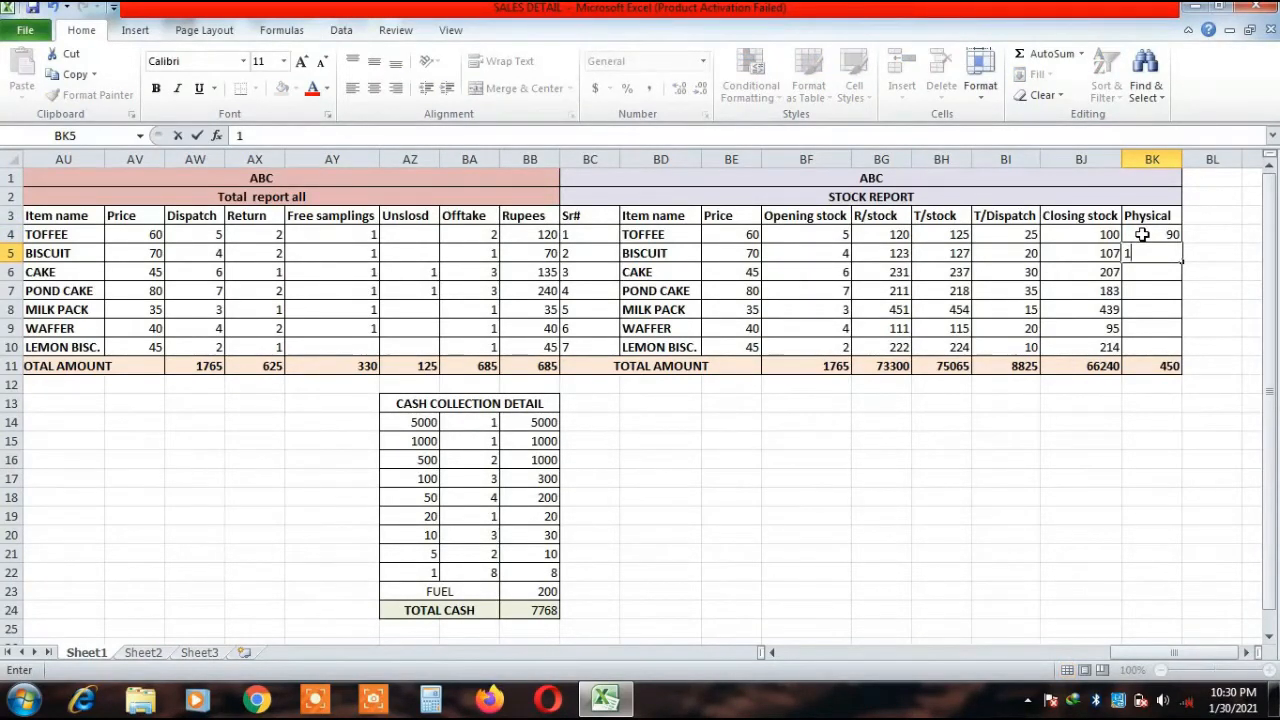
{"action": "type", "text": "08"}
{"action": "key", "text": "Return"}
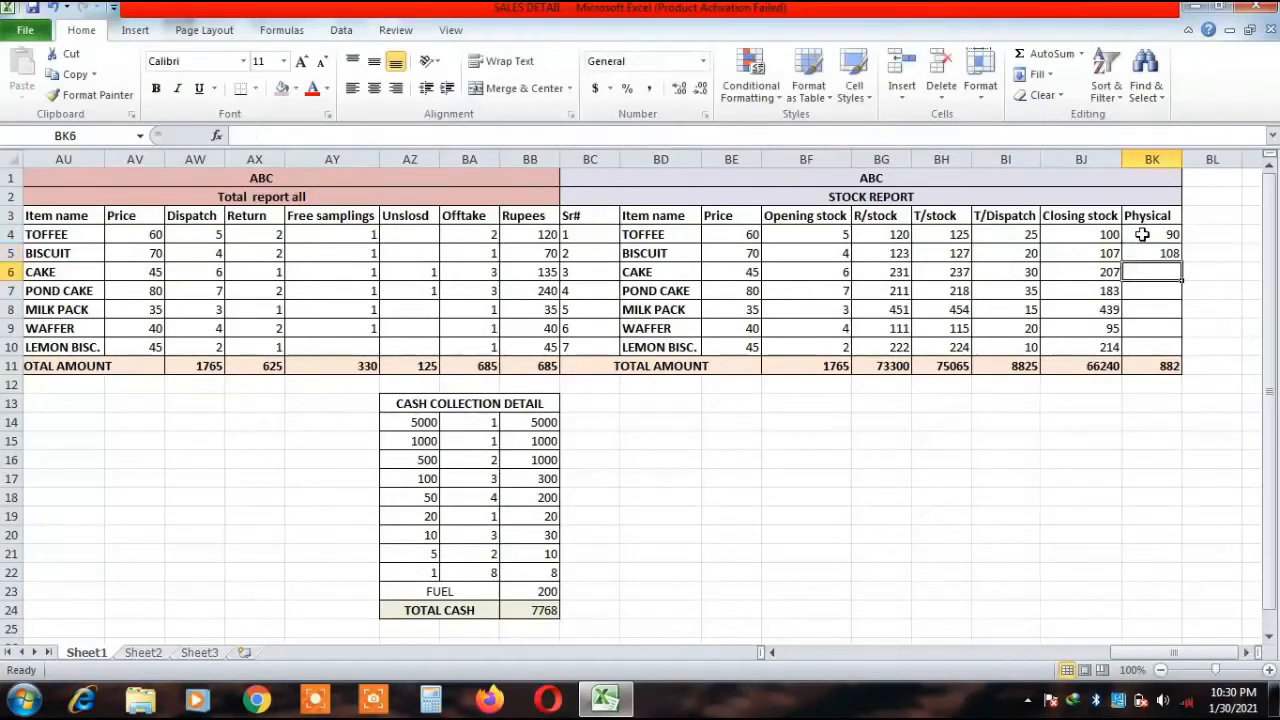
{"action": "type", "text": "207"}
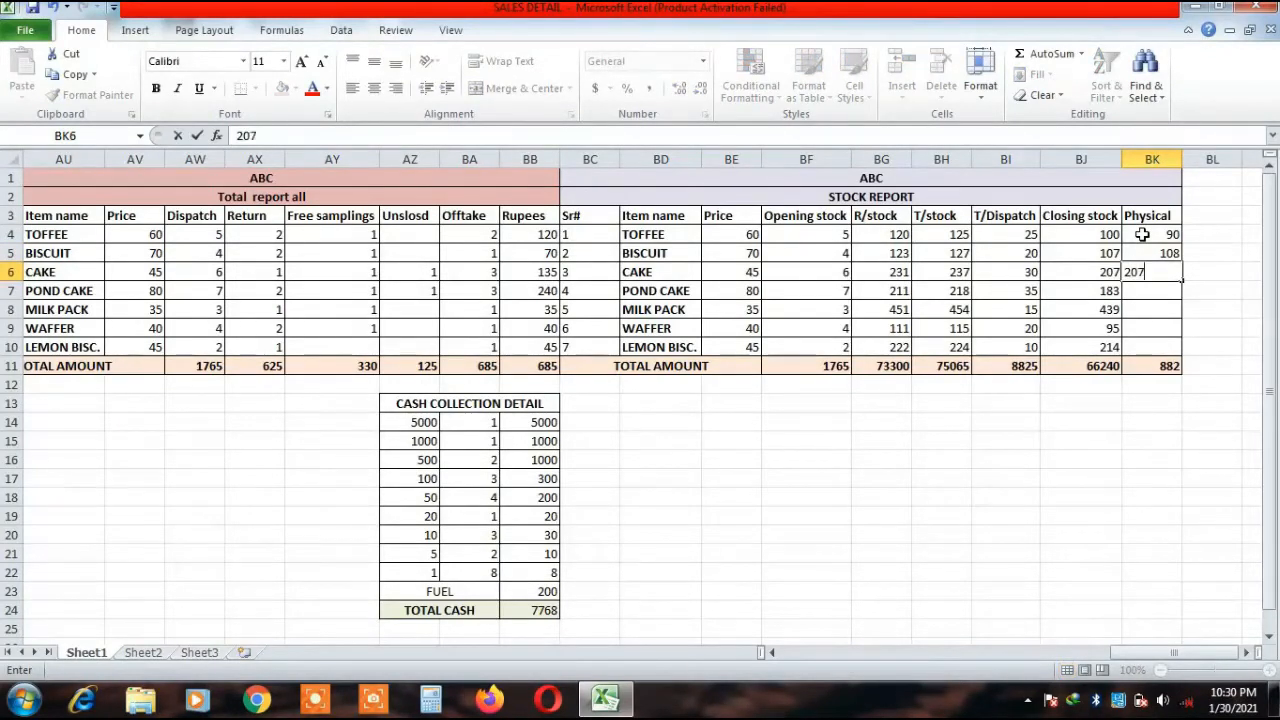
{"action": "key", "text": "Return"}
{"action": "type", "text": "1"}
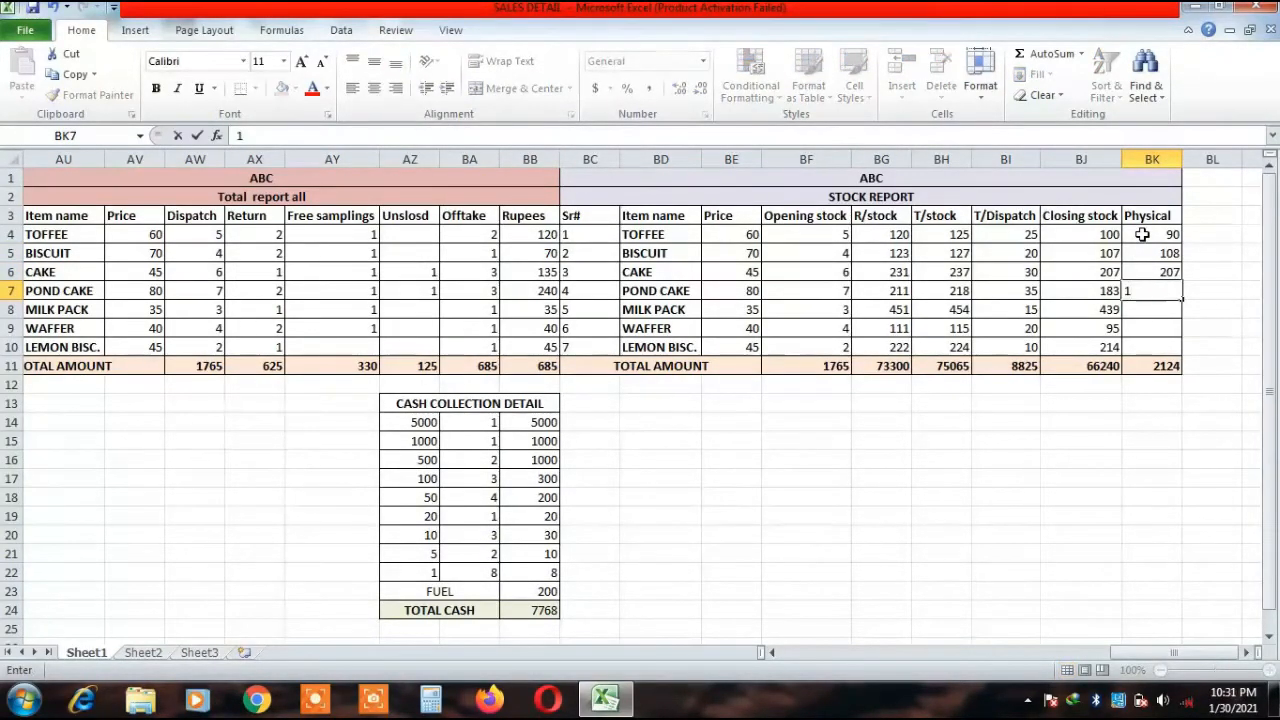
{"action": "type", "text": "83"}
{"action": "key", "text": "Return"}
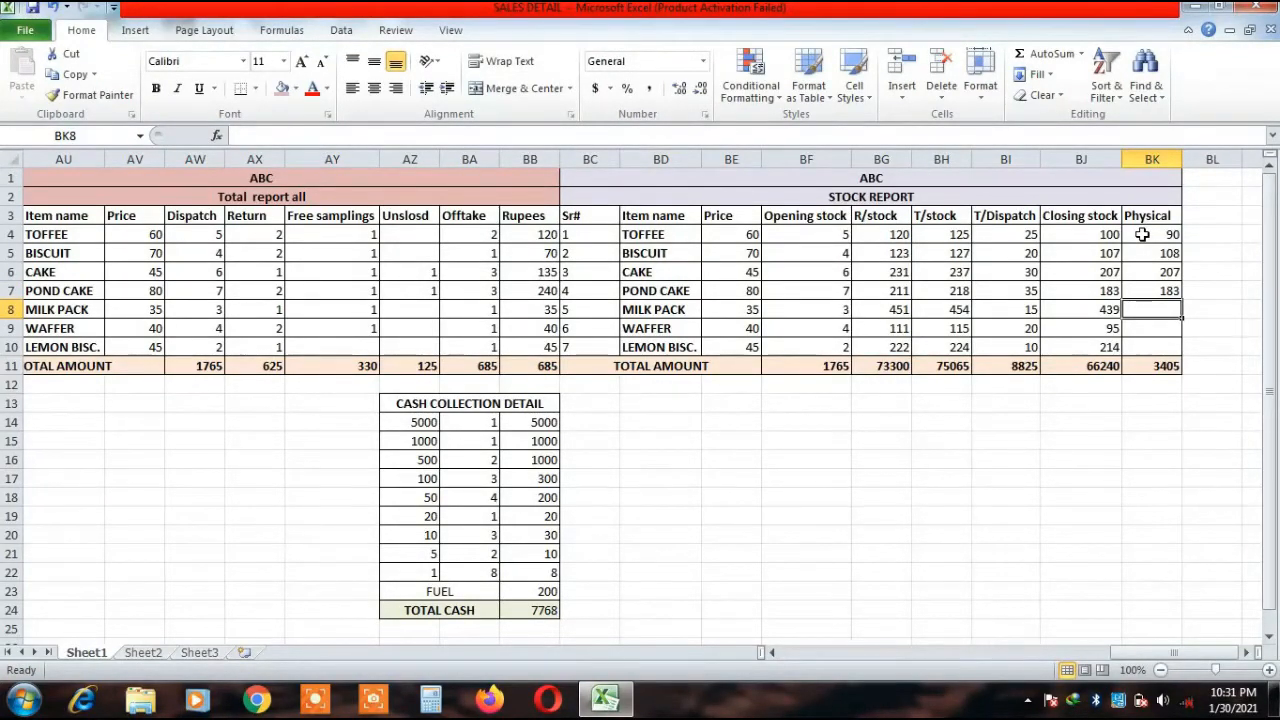
Enter the Physical stock counts for MILK PACK 435, WAFFER 95 and LEMON BISC. 214 in BK8 to BK10.
{"action": "type", "text": "4"}
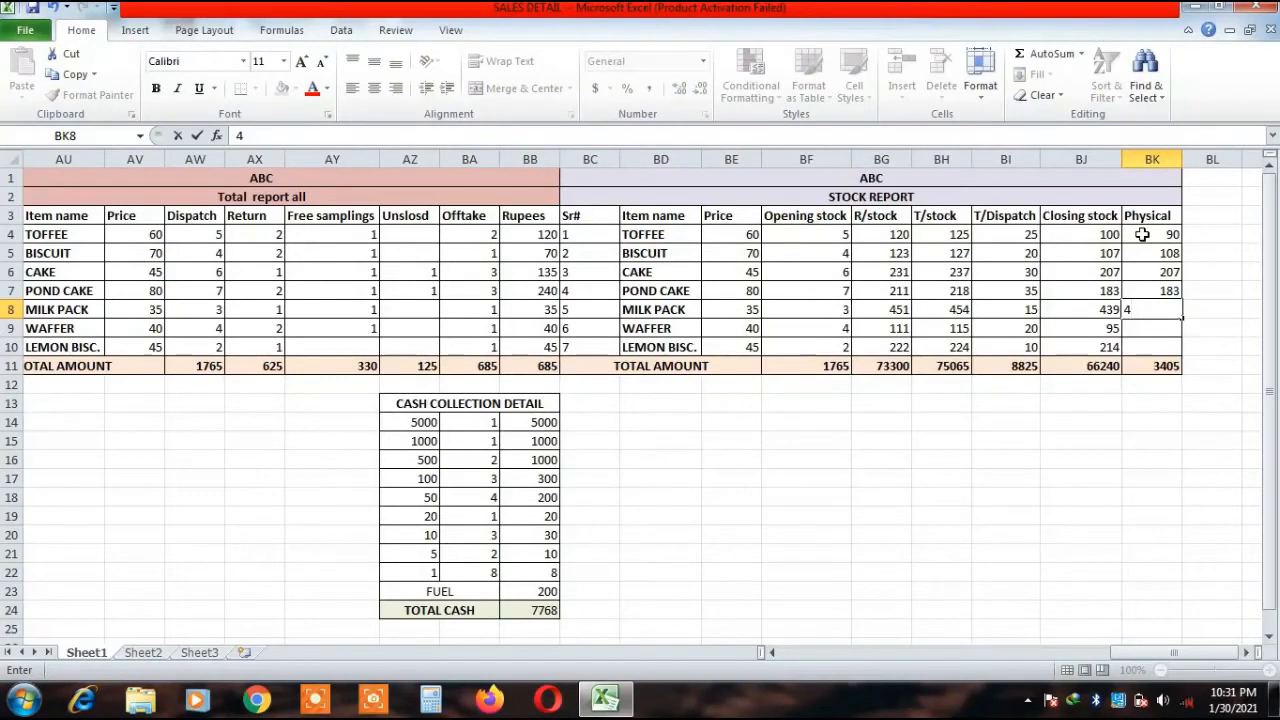
{"action": "type", "text": "35"}
{"action": "key", "text": "Return"}
{"action": "type", "text": "95"}
{"action": "key", "text": "Return"}
{"action": "type", "text": "41"}
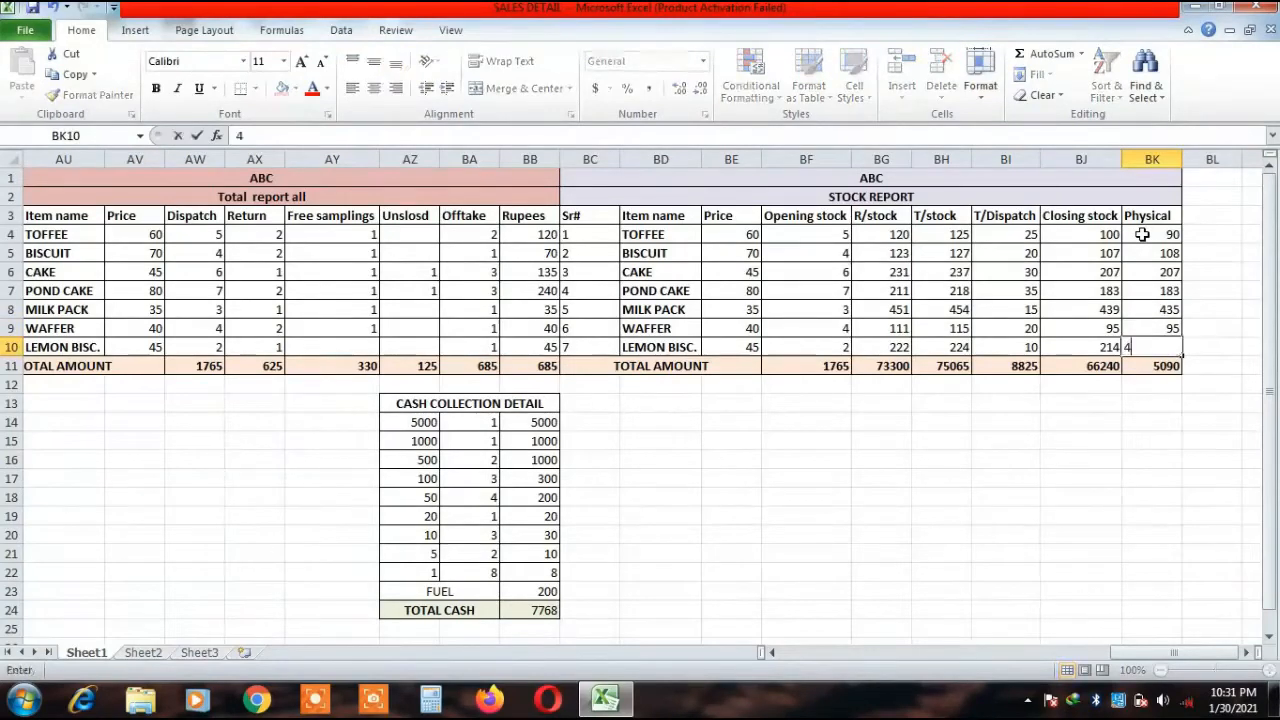
{"action": "key", "text": "BackSpace"}
{"action": "key", "text": "BackSpace"}
{"action": "type", "text": "214"}
{"action": "key", "text": "Return"}
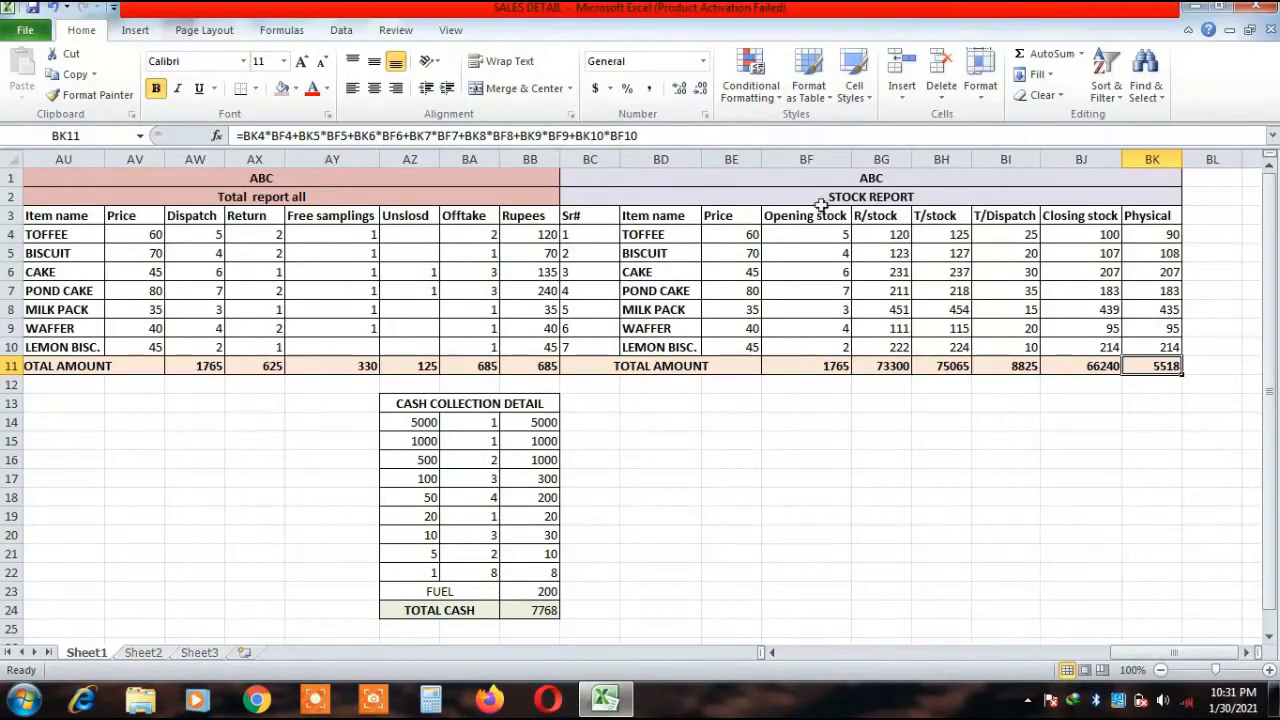
Paste the Closing stock TOTAL AMOUNT formula from BJ11 over the Physical total in BK11 again.
{"action": "left_click", "coordinate": [1083, 369]}
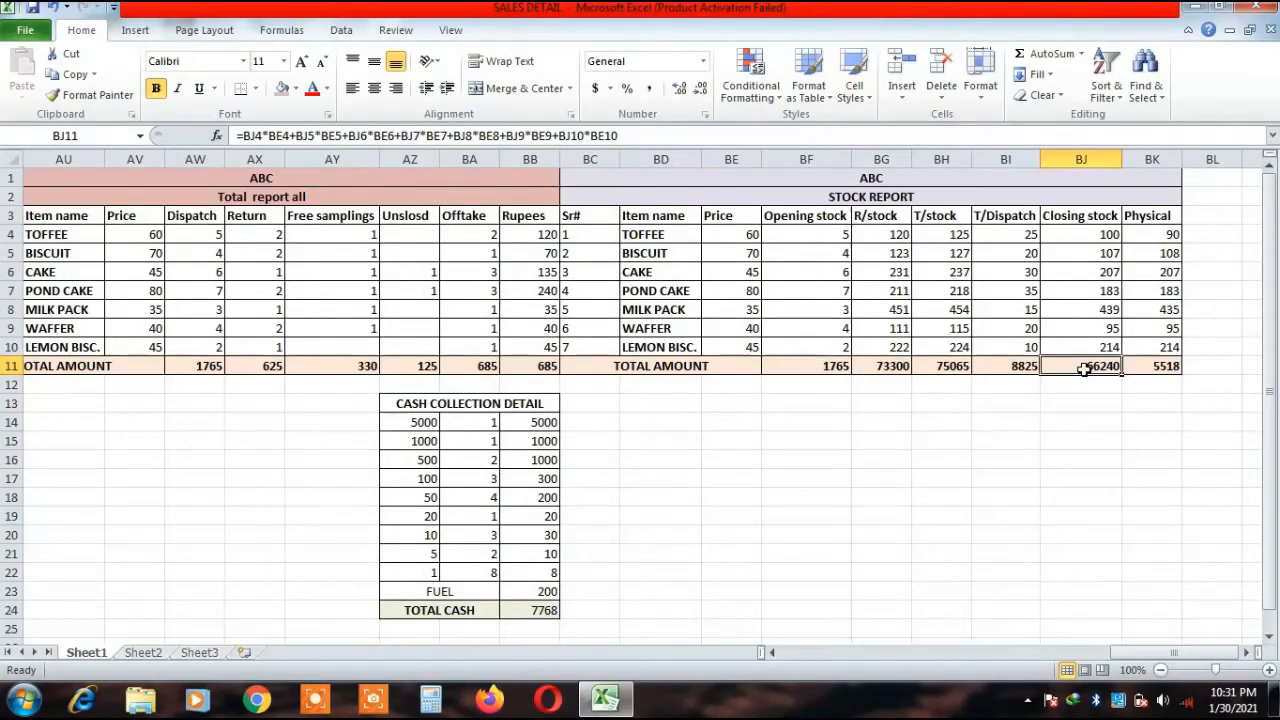
{"action": "key", "text": "ctrl+c"}
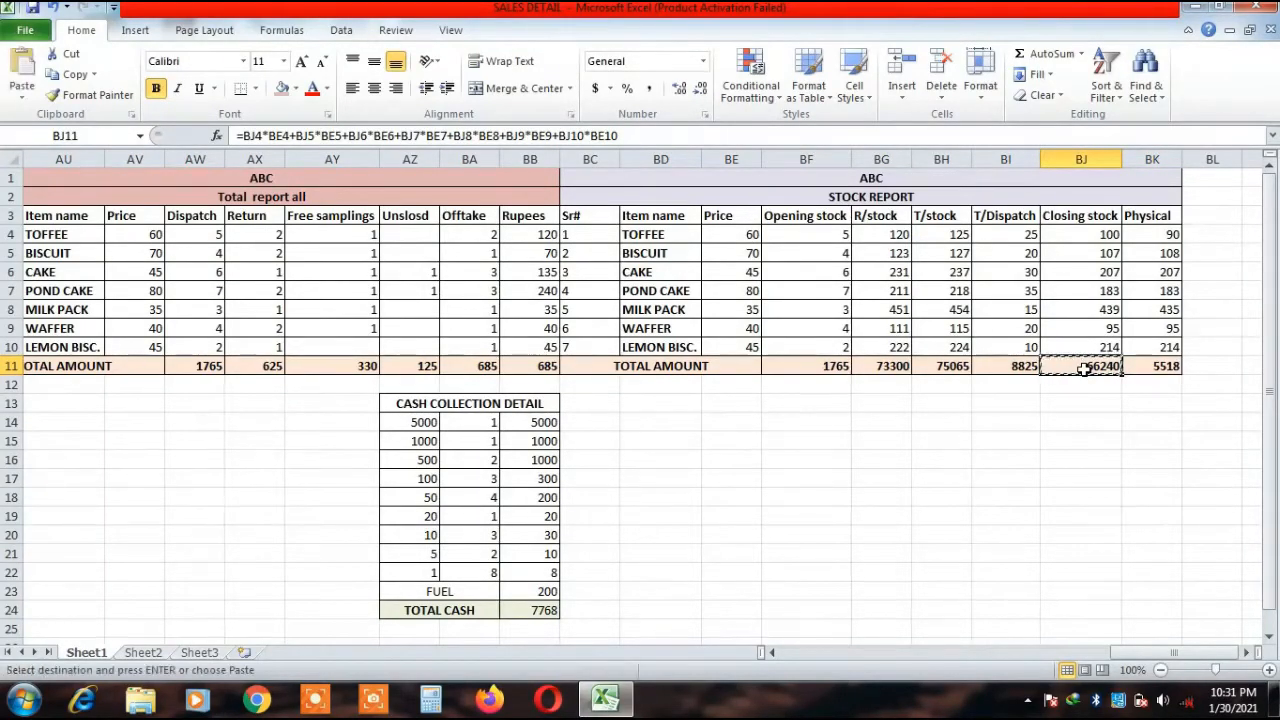
{"action": "left_click", "coordinate": [1148, 367]}
{"action": "key", "text": "ctrl+v"}
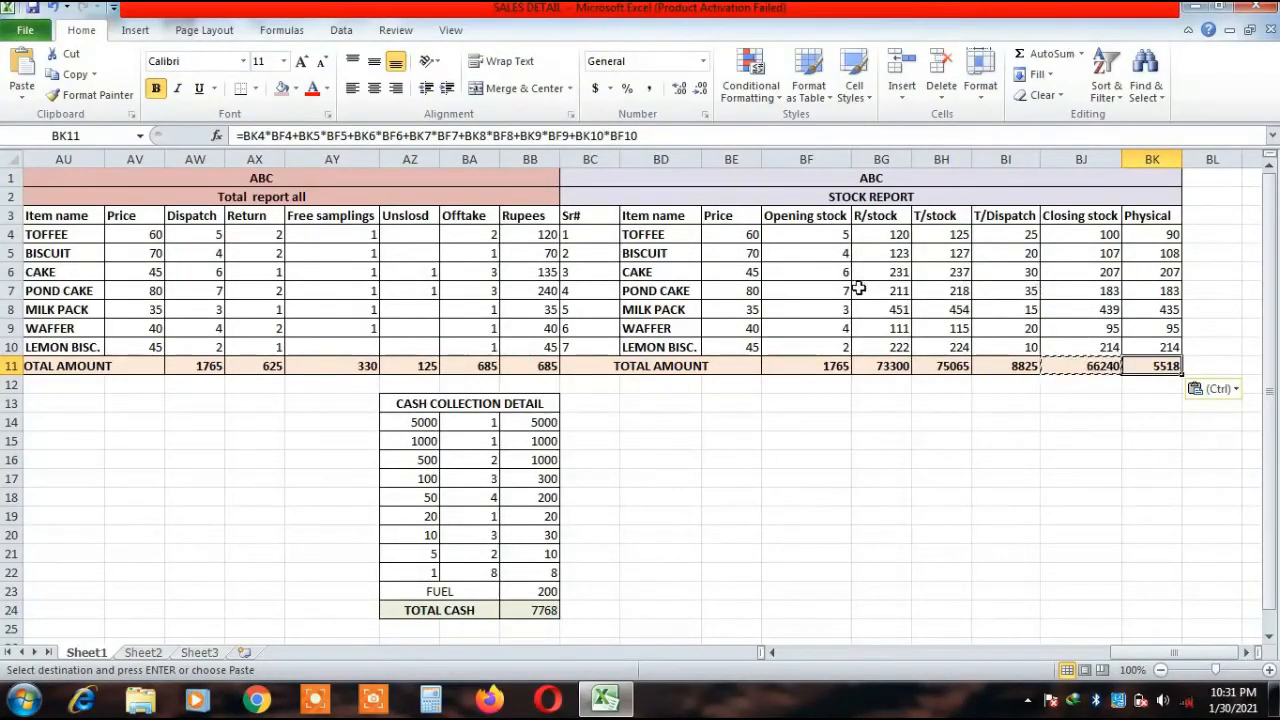
{"action": "key", "text": "Escape"}
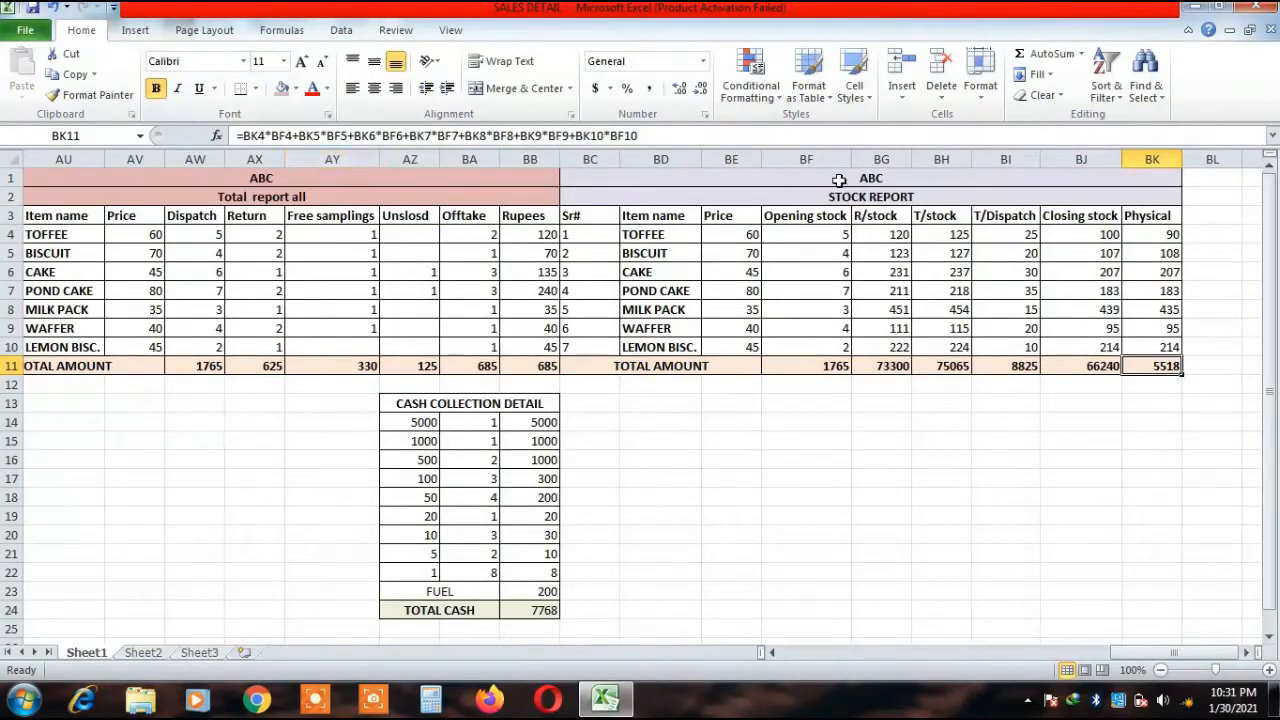
In the BK11 Physical total formula, change the multipliers for rows 4 to 7 to the Price cells BE4, BE5, BE6 and BE7.
{"action": "left_click", "coordinate": [287, 136]}
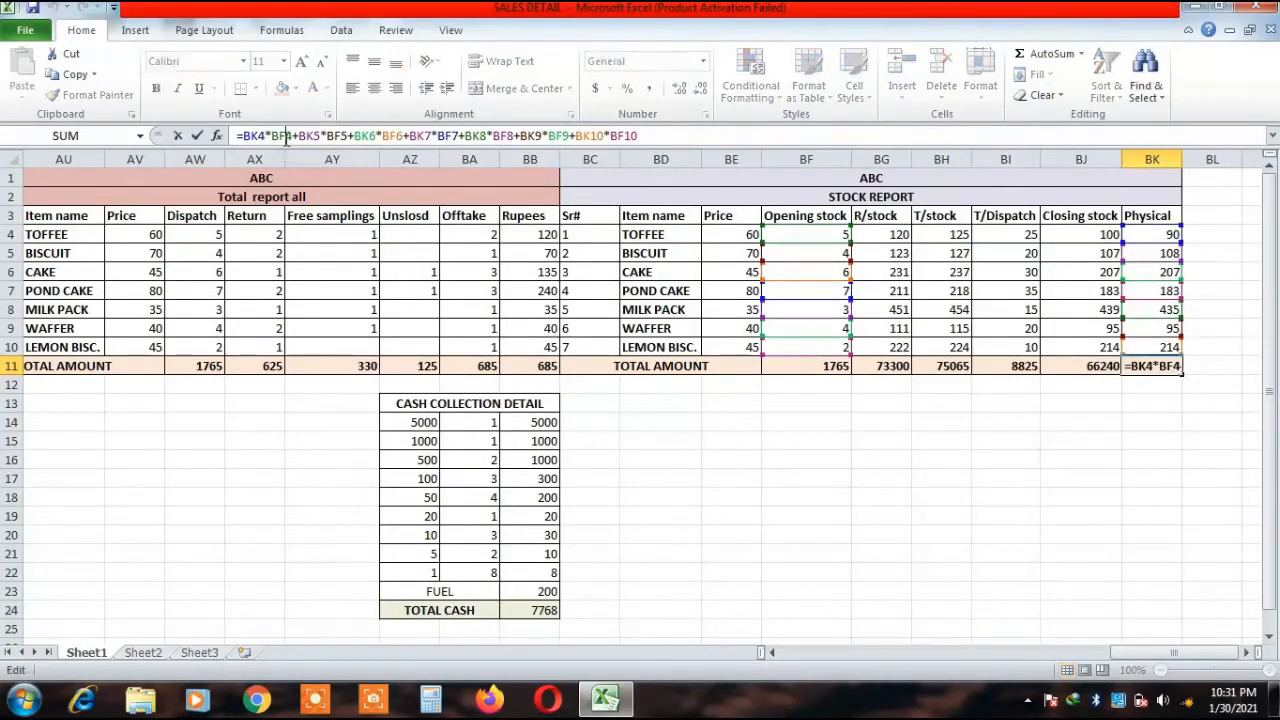
{"action": "key", "text": "BackSpace"}
{"action": "type", "text": "e"}
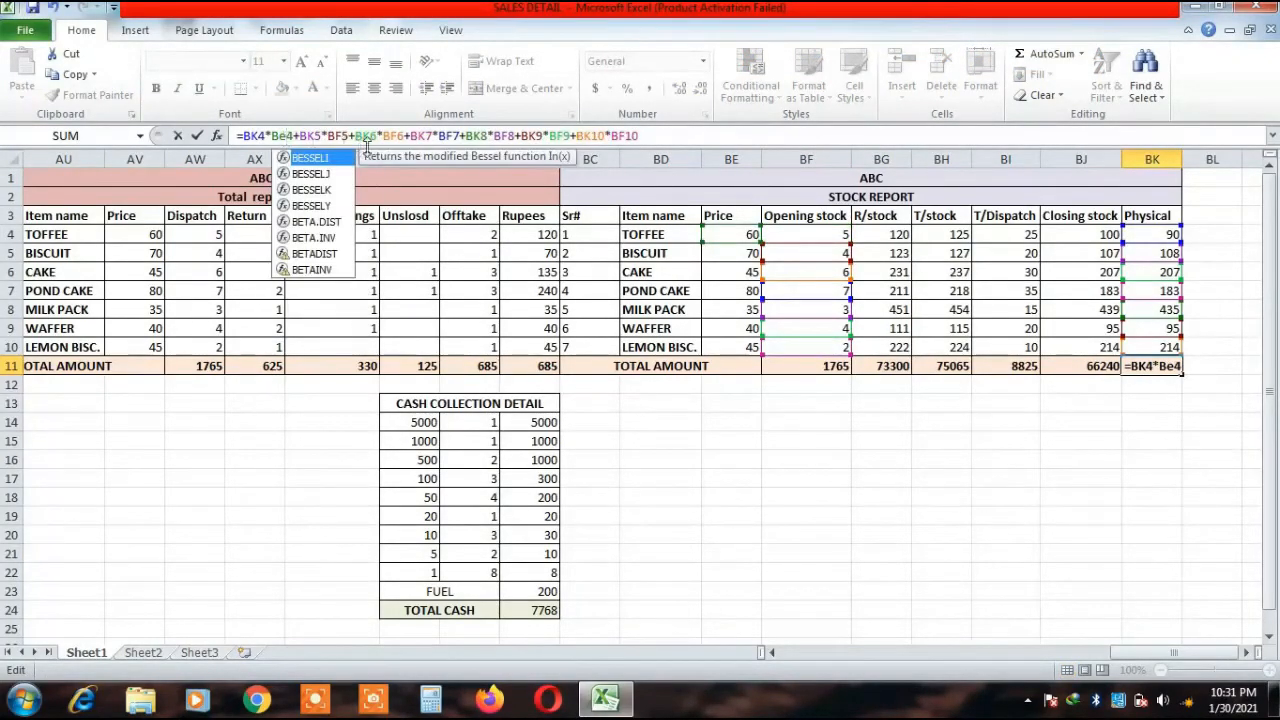
{"action": "left_click", "coordinate": [338, 136]}
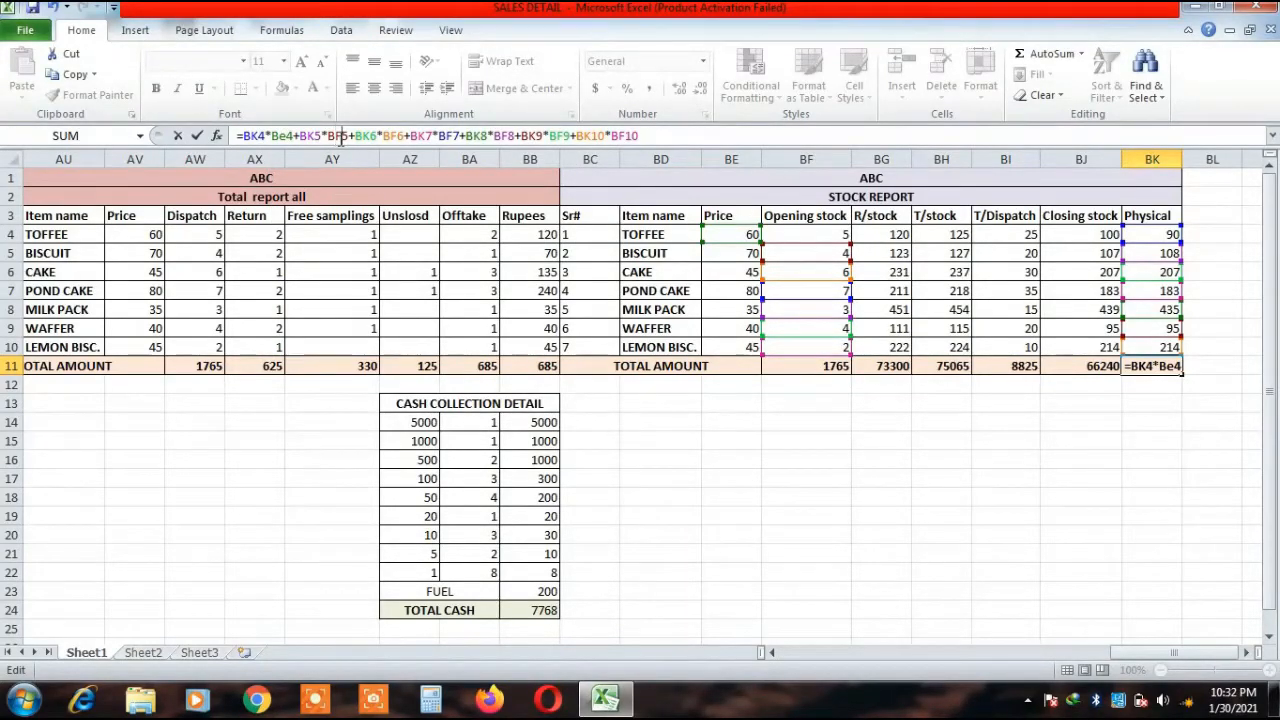
{"action": "key", "text": "BackSpace"}
{"action": "type", "text": "e"}
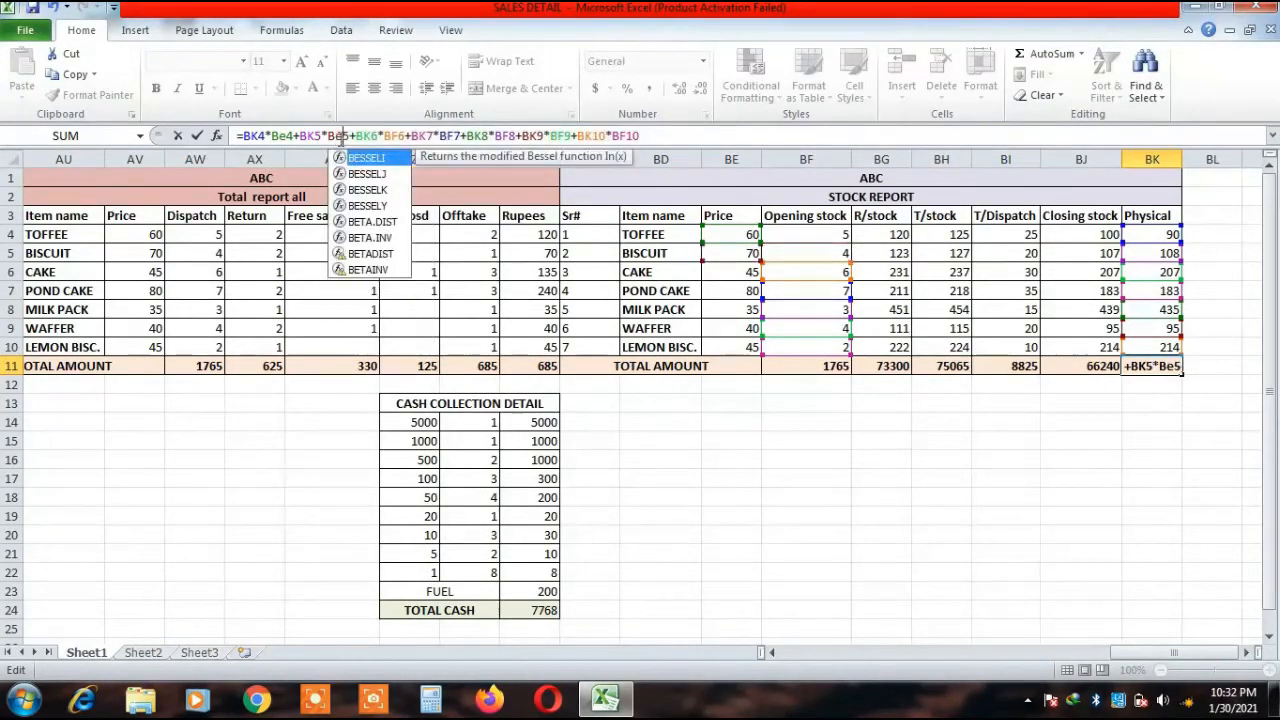
{"action": "left_click", "coordinate": [399, 136]}
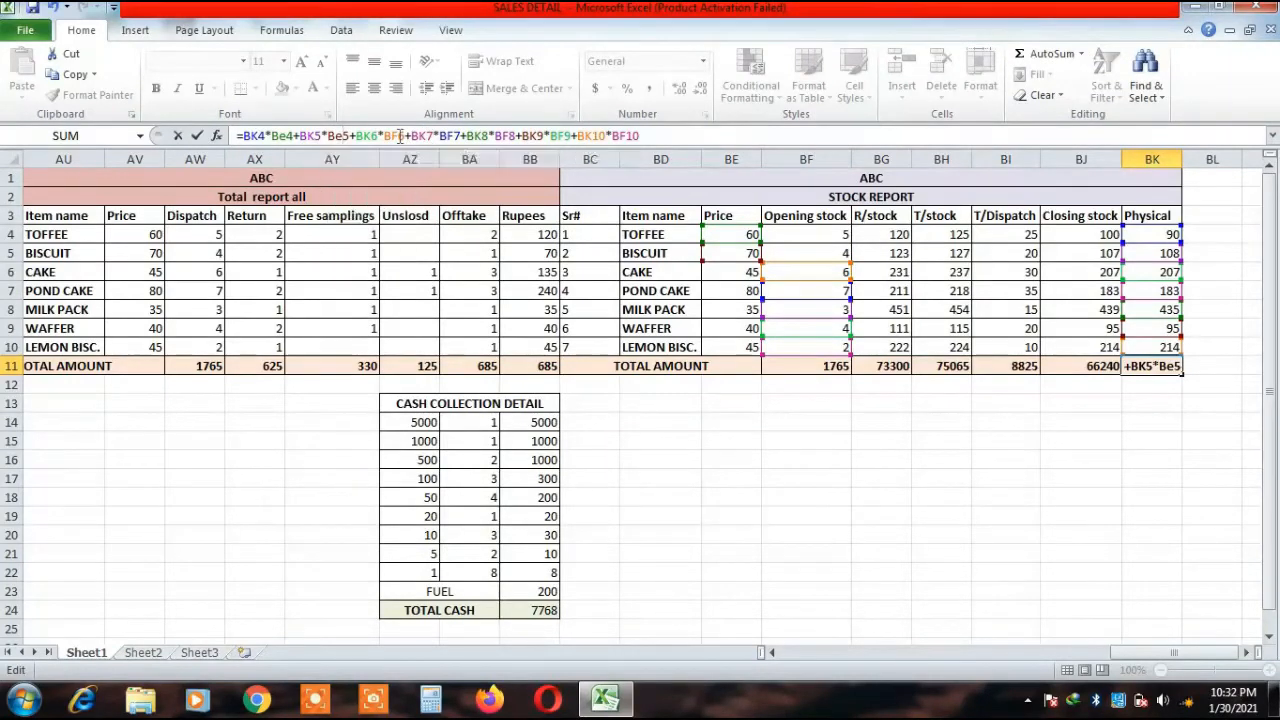
{"action": "key", "text": "BackSpace"}
{"action": "type", "text": "e"}
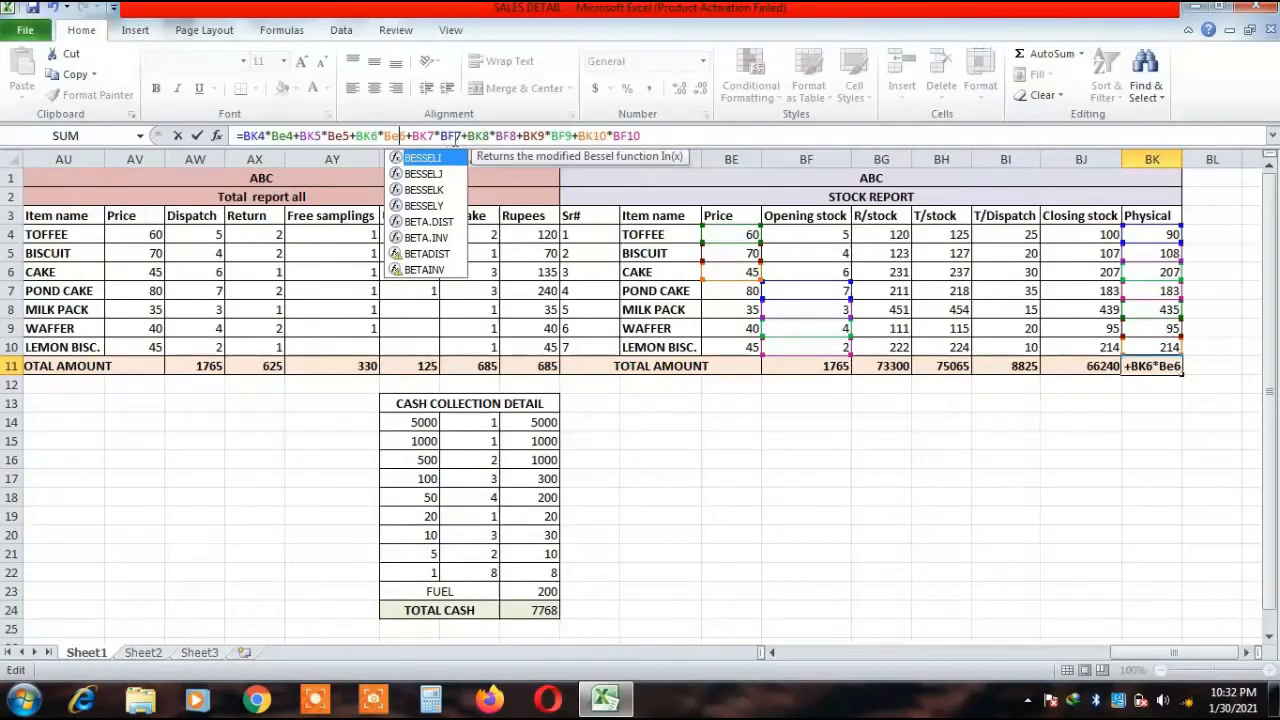
{"action": "left_click", "coordinate": [456, 136]}
{"action": "key", "text": "BackSpace"}
{"action": "type", "text": "e"}
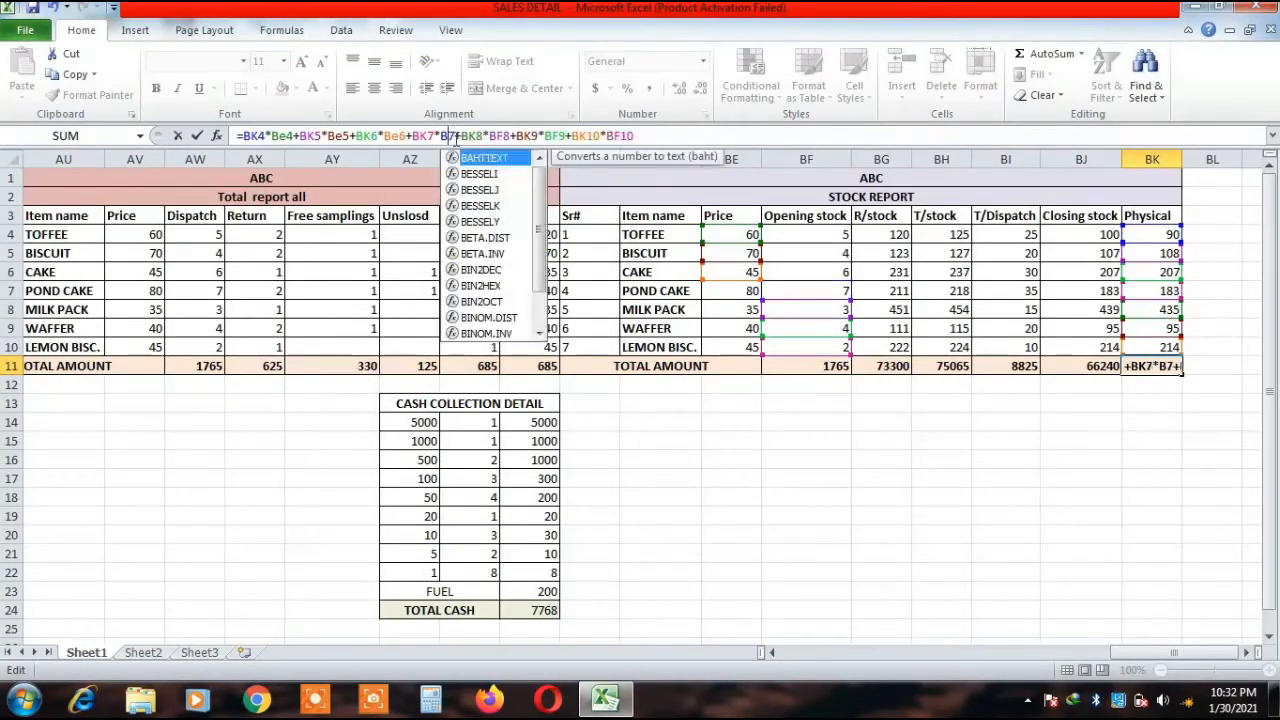
Change the remaining multipliers in the BK11 formula to the Price cells BE8, BE9 and BE10, and apply the formula.
{"action": "left_click", "coordinate": [513, 137]}
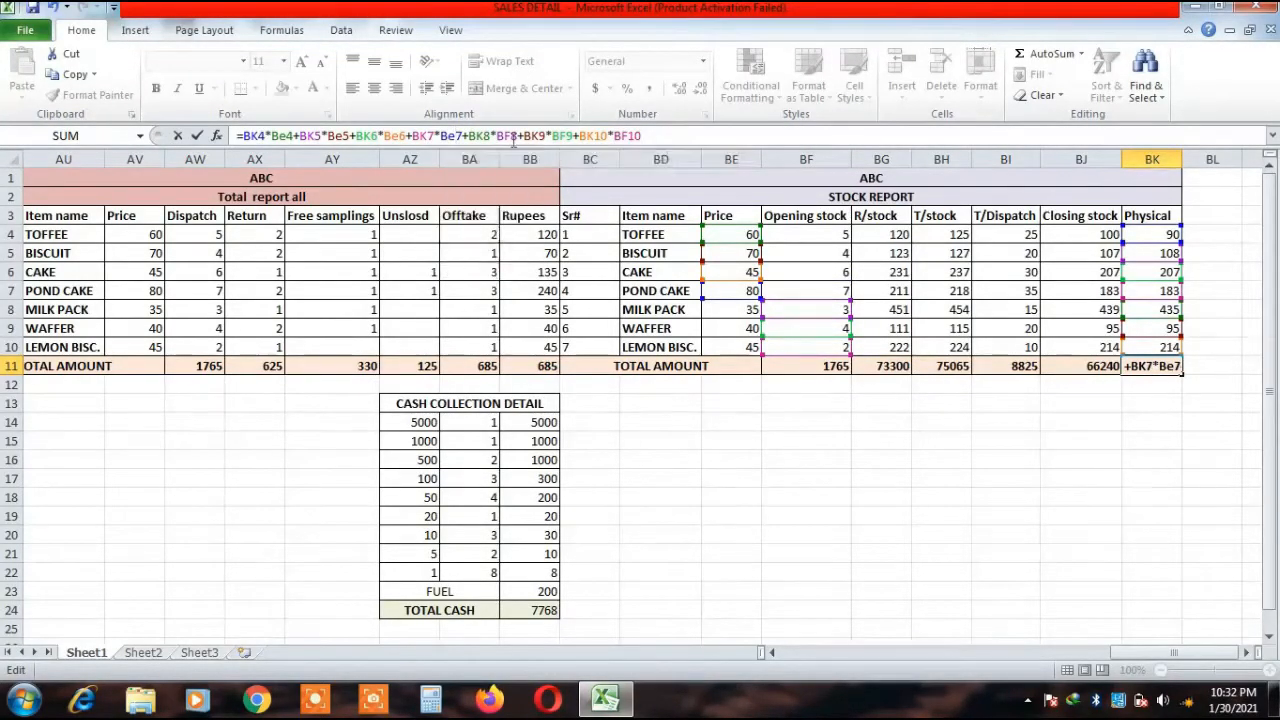
{"action": "key", "text": "BackSpace"}
{"action": "type", "text": "e"}
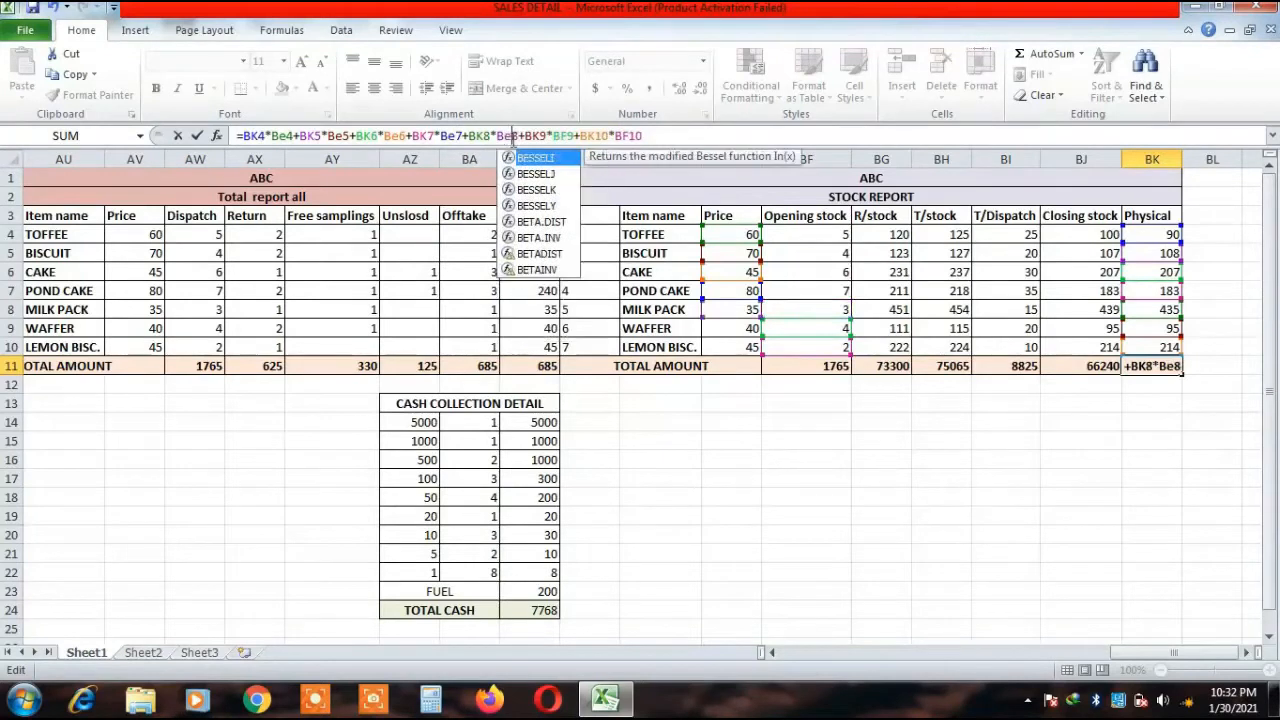
{"action": "left_click", "coordinate": [567, 136]}
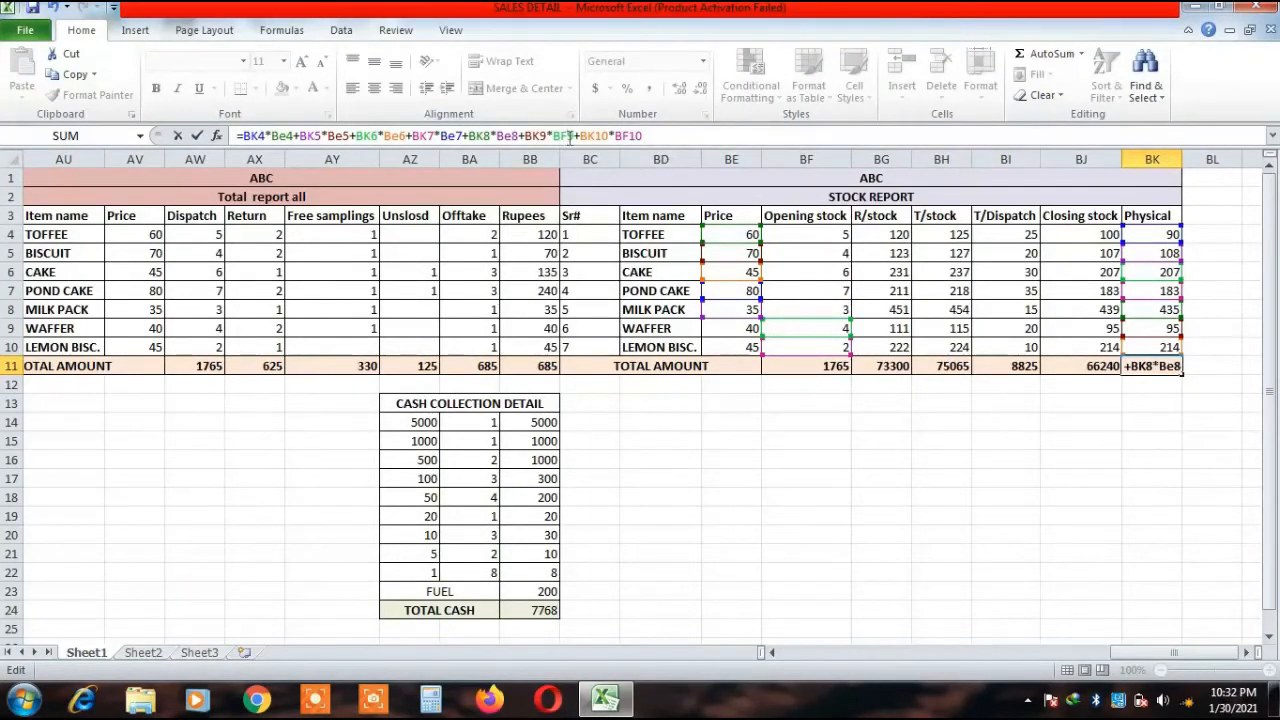
{"action": "key", "text": "BackSpace"}
{"action": "type", "text": "e"}
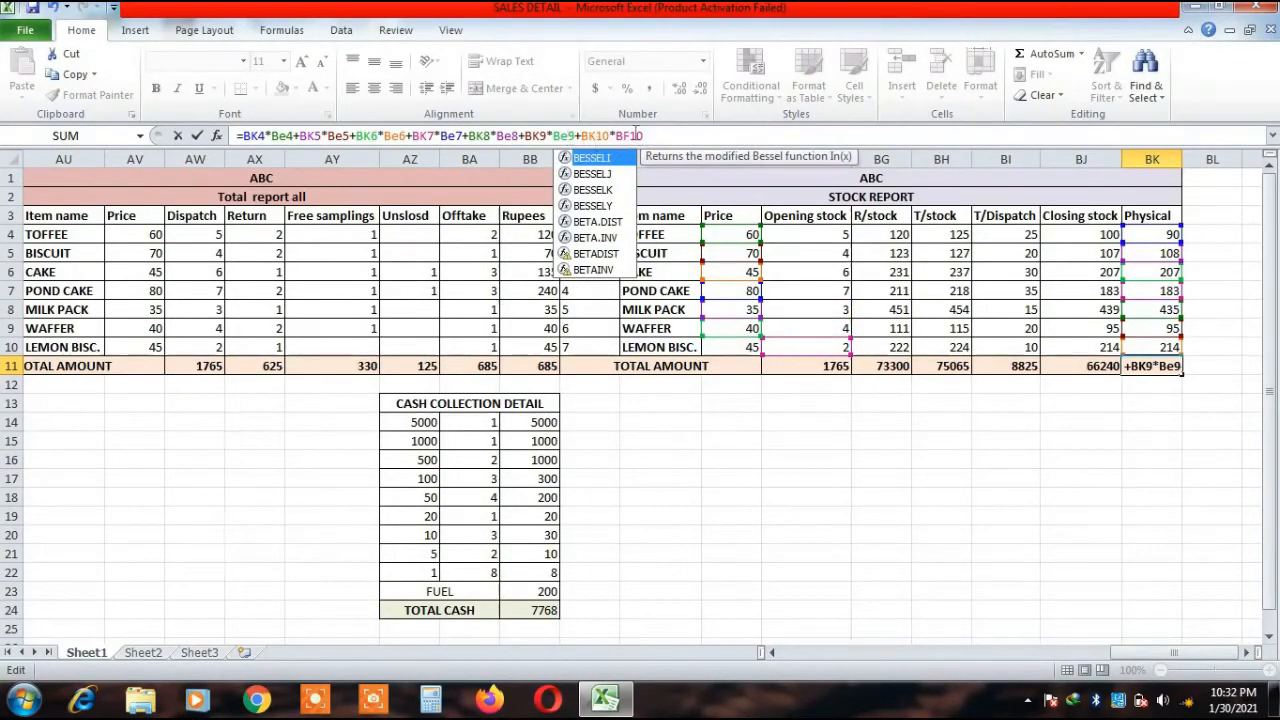
{"action": "left_click", "coordinate": [631, 136]}
{"action": "key", "text": "BackSpace"}
{"action": "type", "text": "e"}
{"action": "key", "text": "Return"}
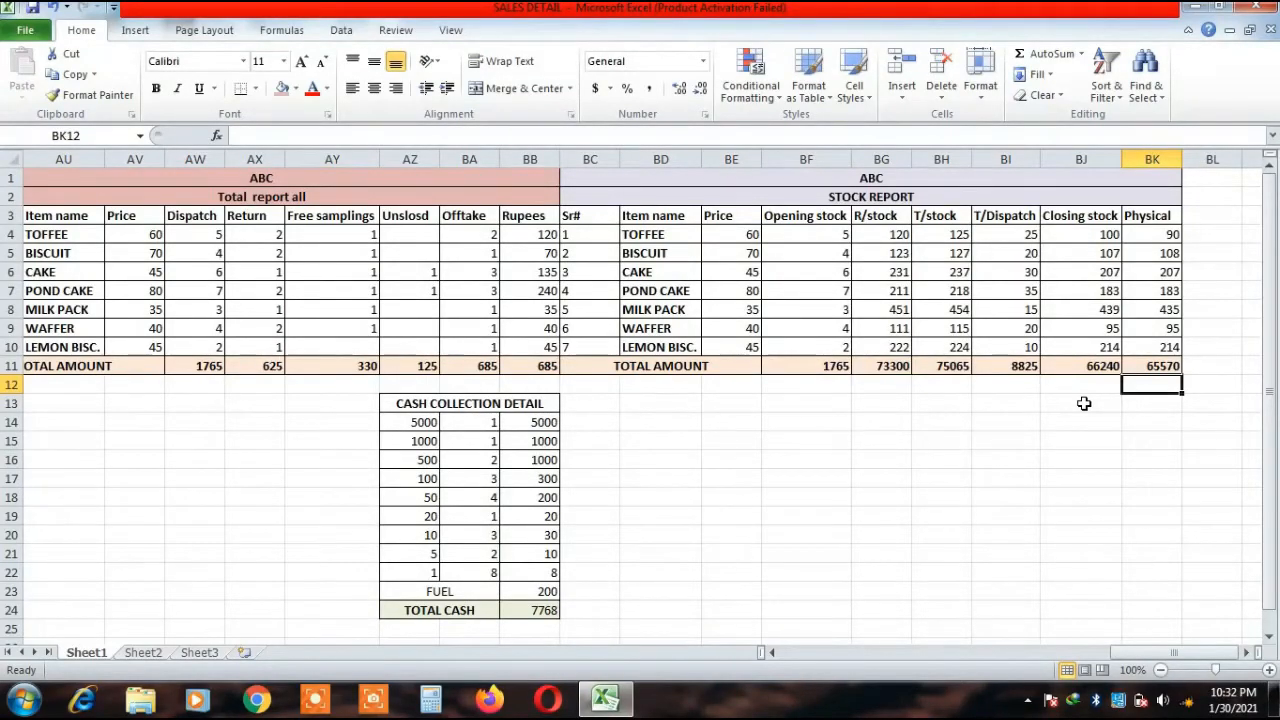
Calculate the difference between the Closing stock and Physical totals in BK12 as =BJ11-BK11.
{"action": "type", "text": "="}
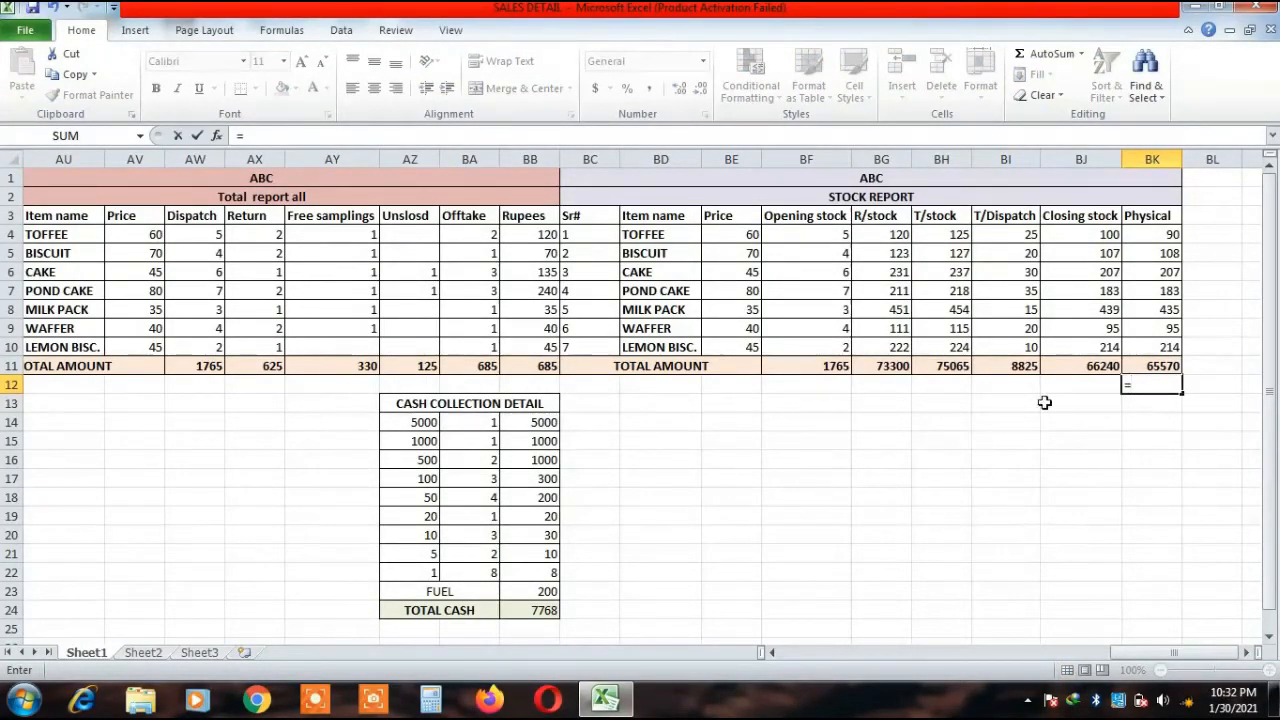
{"action": "left_click", "coordinate": [1085, 367]}
{"action": "type", "text": "-"}
{"action": "left_click", "coordinate": [1155, 366]}
{"action": "key", "text": "Return"}
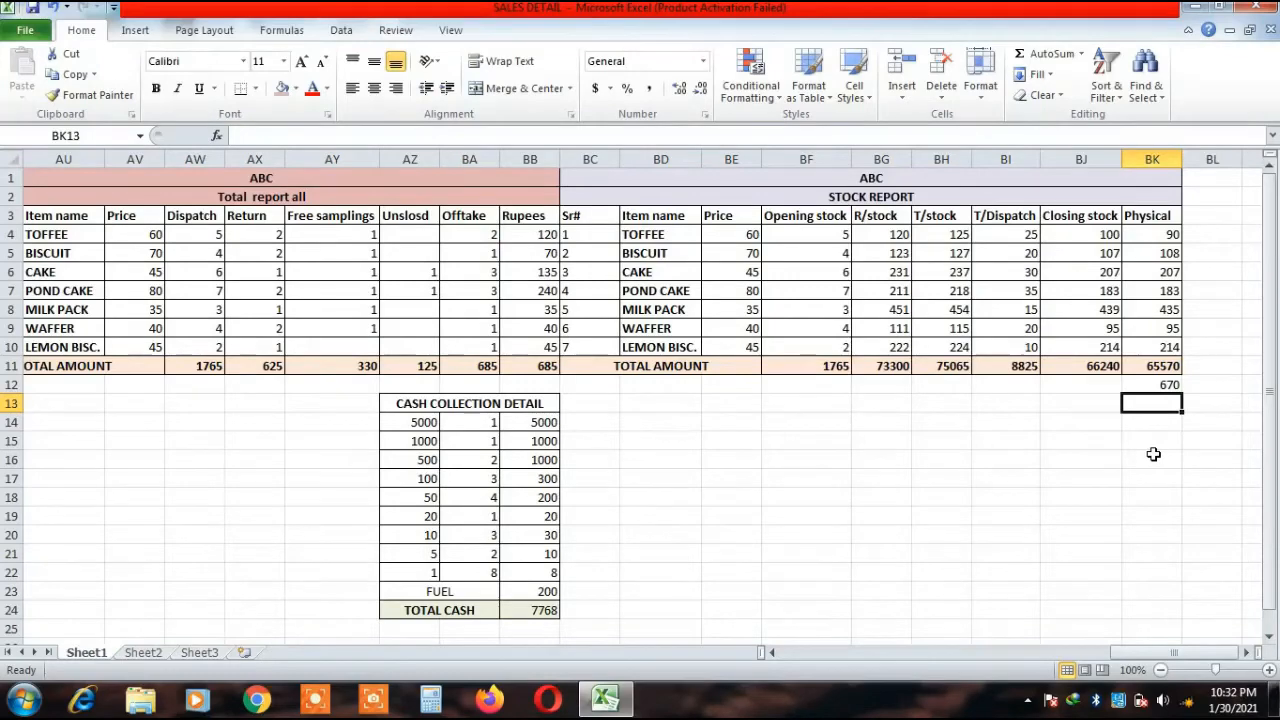
Fill the ABC and STOCK REPORT heading rows above the stock table with standard yellow.
{"action": "left_click", "coordinate": [715, 186]}
{"action": "left_click_drag", "start_coordinate": [715, 186], "coordinate": [731, 194]}
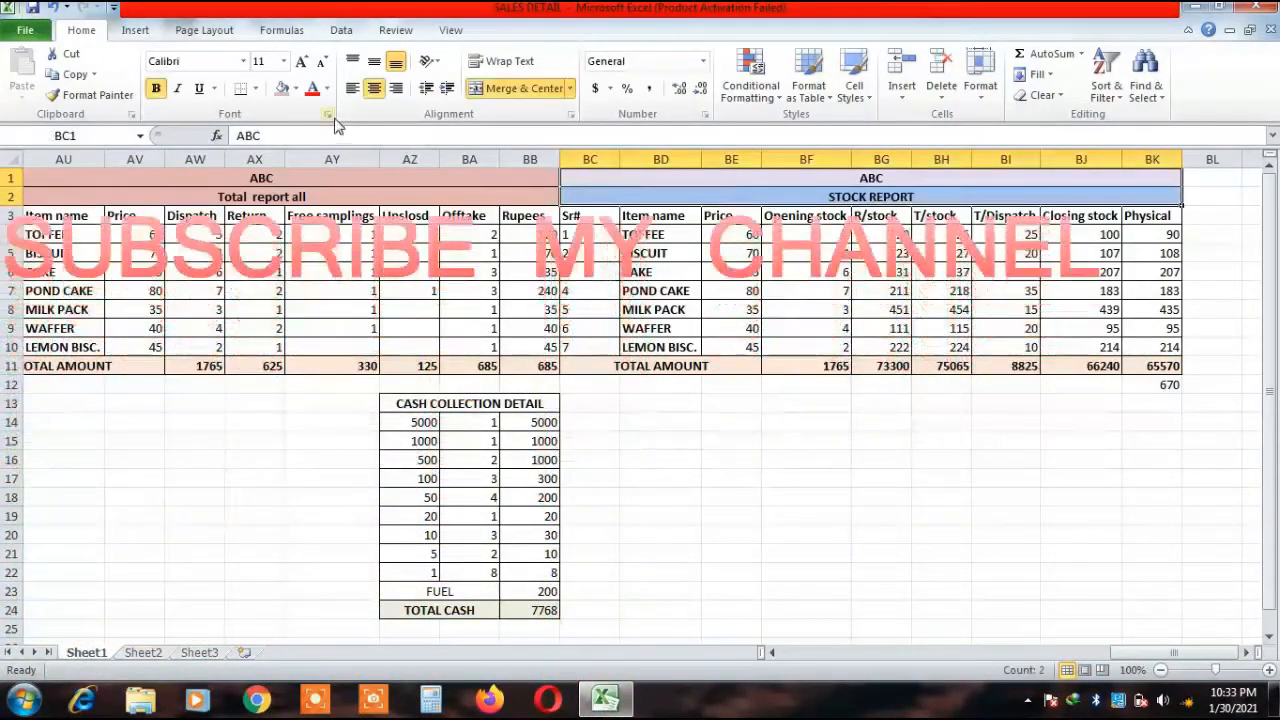
{"action": "left_click", "coordinate": [293, 88]}
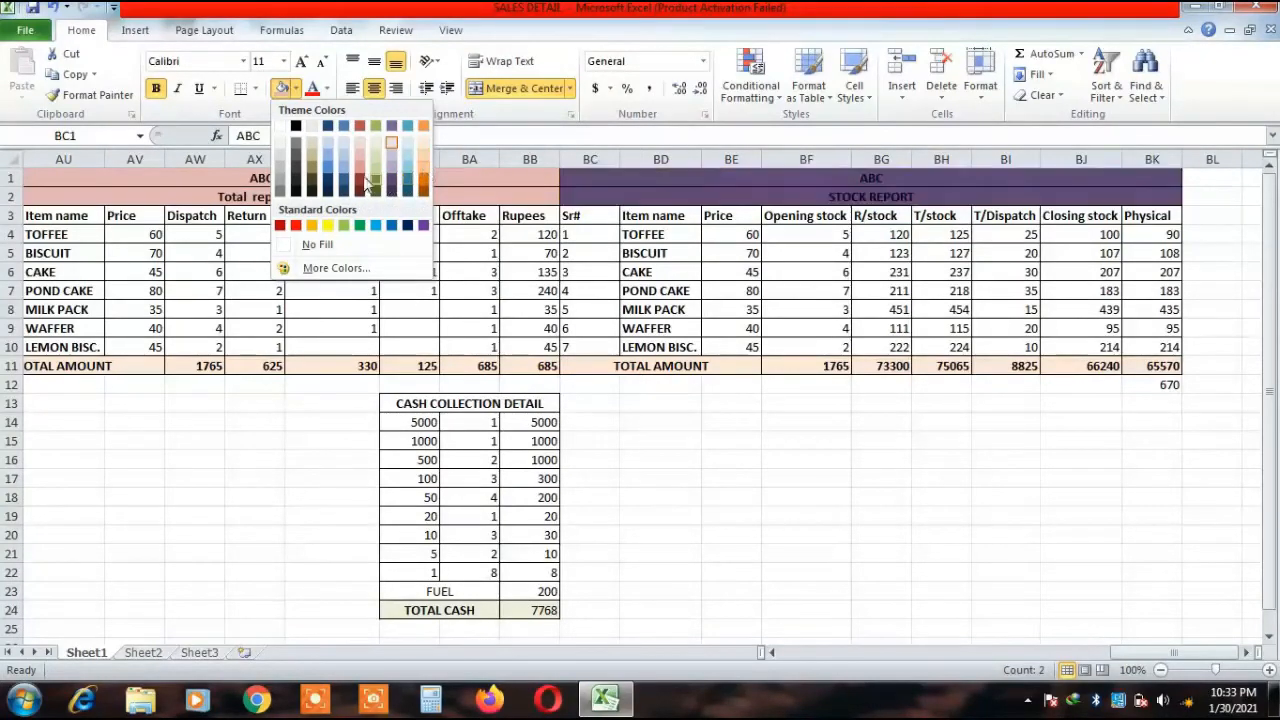
{"action": "left_click", "coordinate": [328, 226]}
{"action": "left_click", "coordinate": [881, 408]}
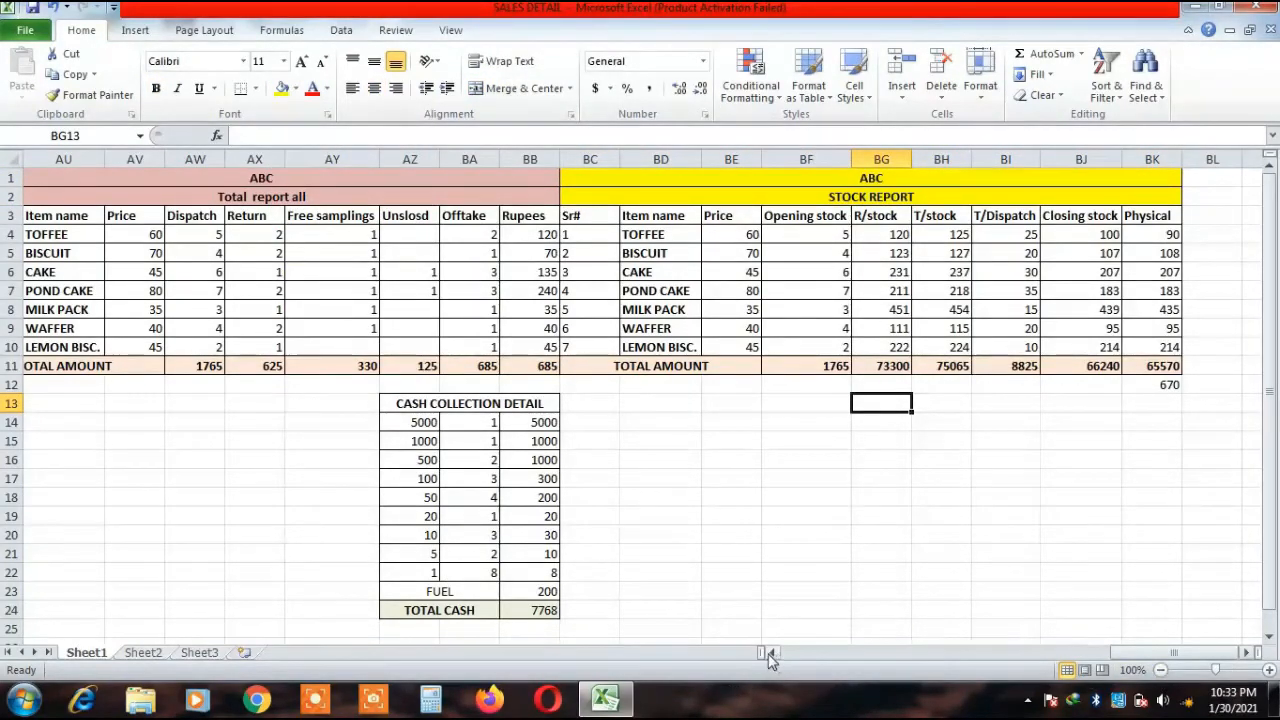
Examine the TOFFEE row of the Total report all table from Dispatch to Offtake.
{"action": "left_click", "coordinate": [770, 653]}
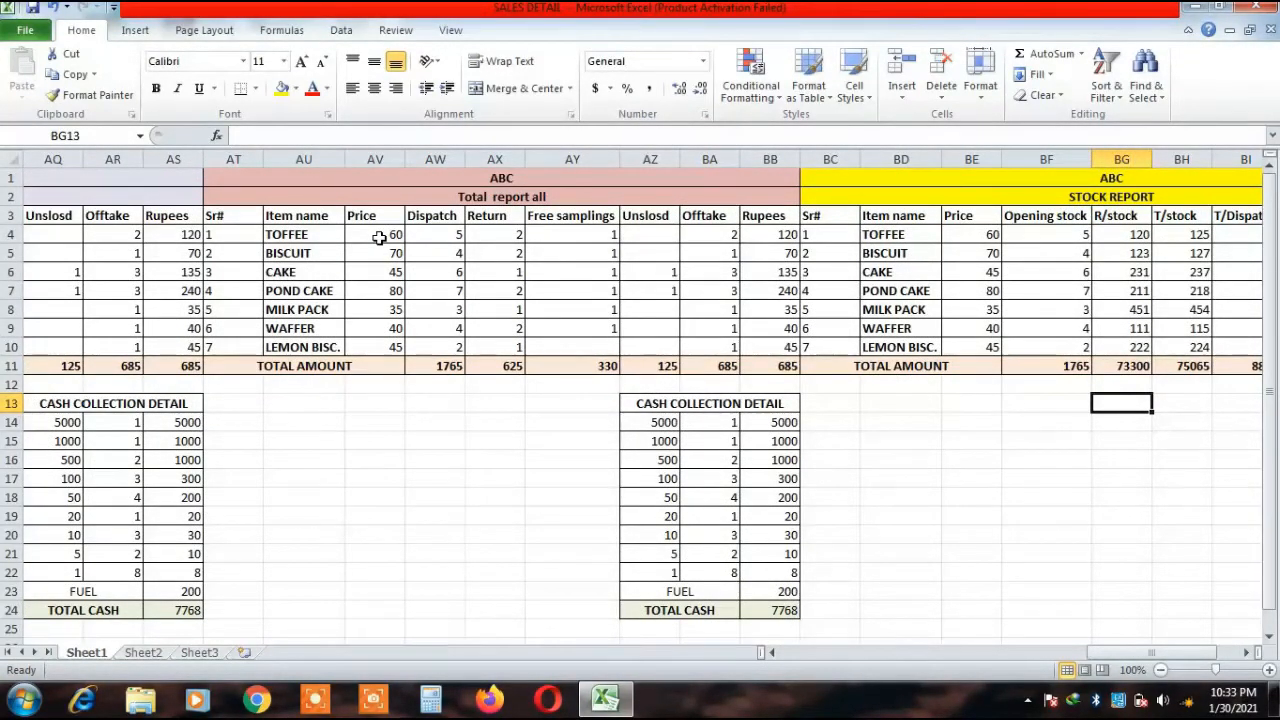
{"action": "left_click", "coordinate": [442, 237]}
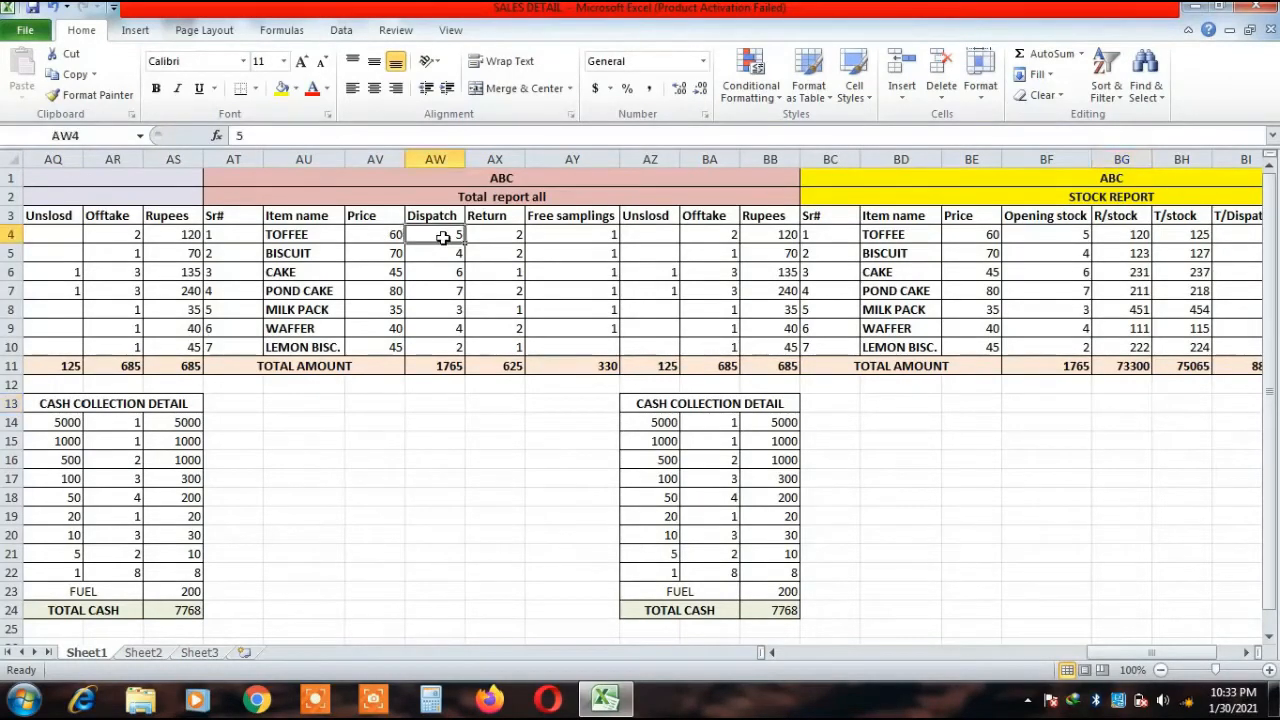
{"action": "left_click", "coordinate": [492, 235]}
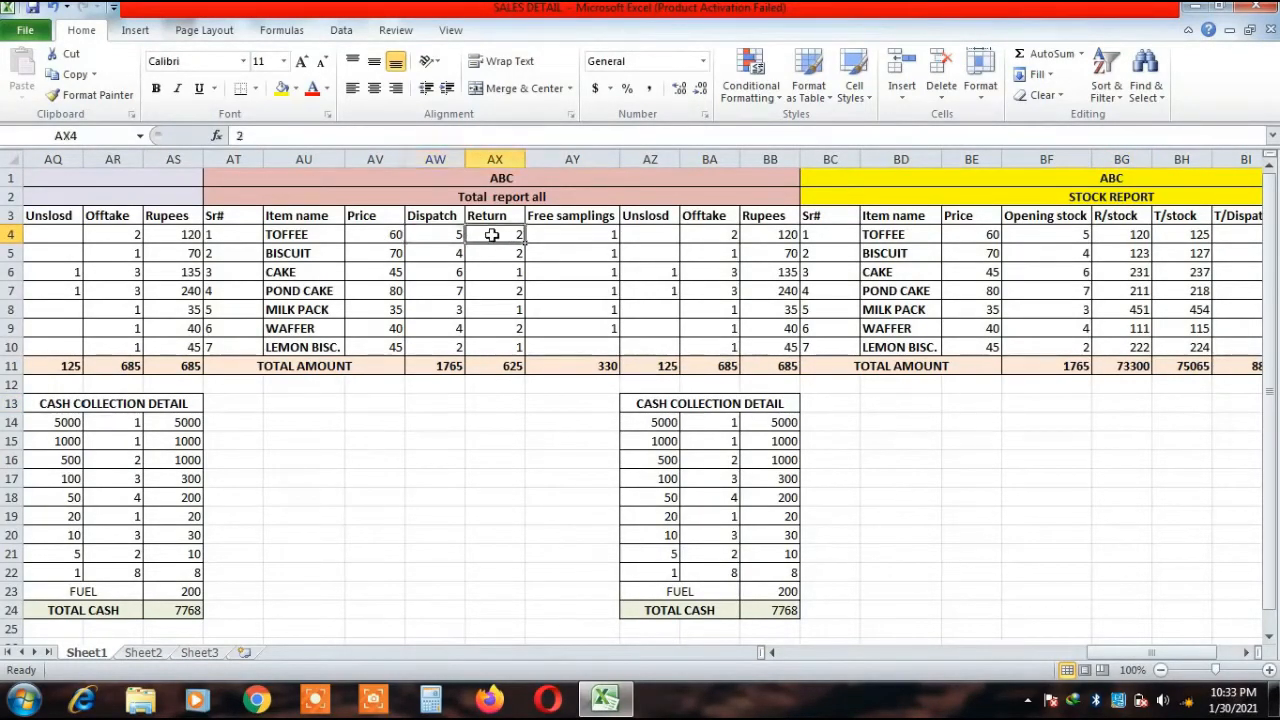
{"action": "left_click", "coordinate": [563, 240]}
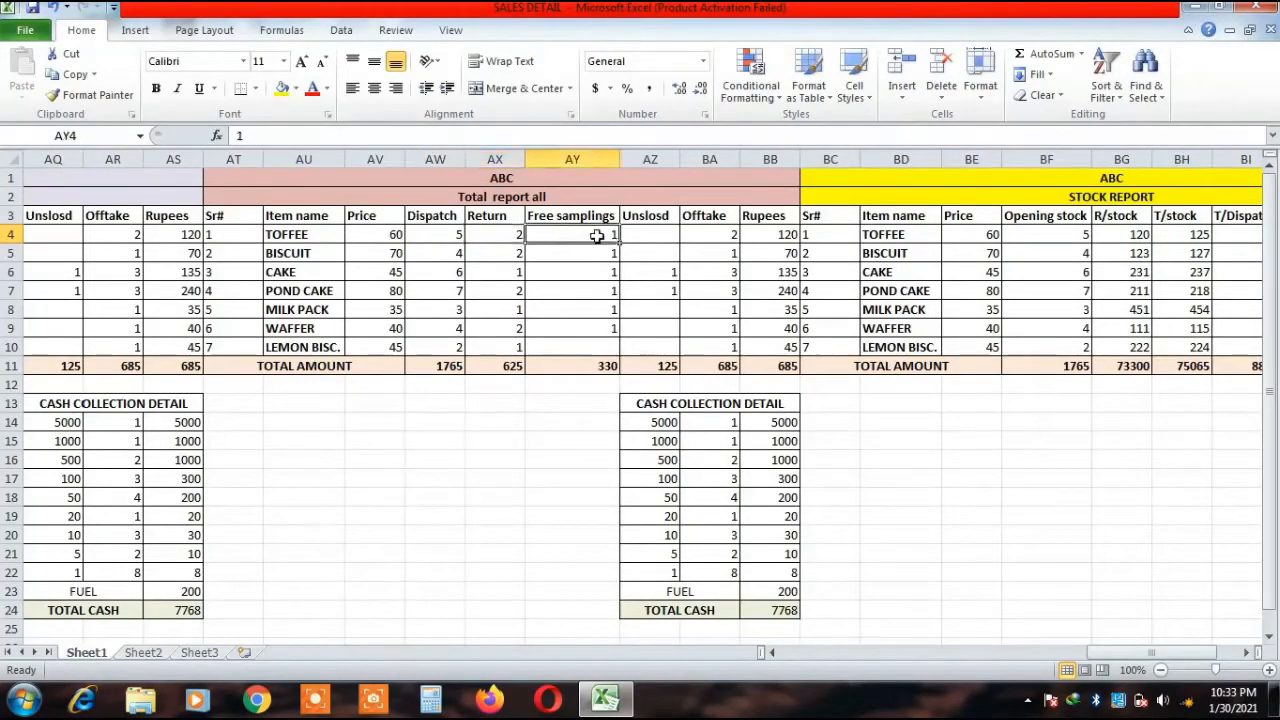
{"action": "left_click", "coordinate": [622, 234]}
{"action": "left_click", "coordinate": [701, 235]}
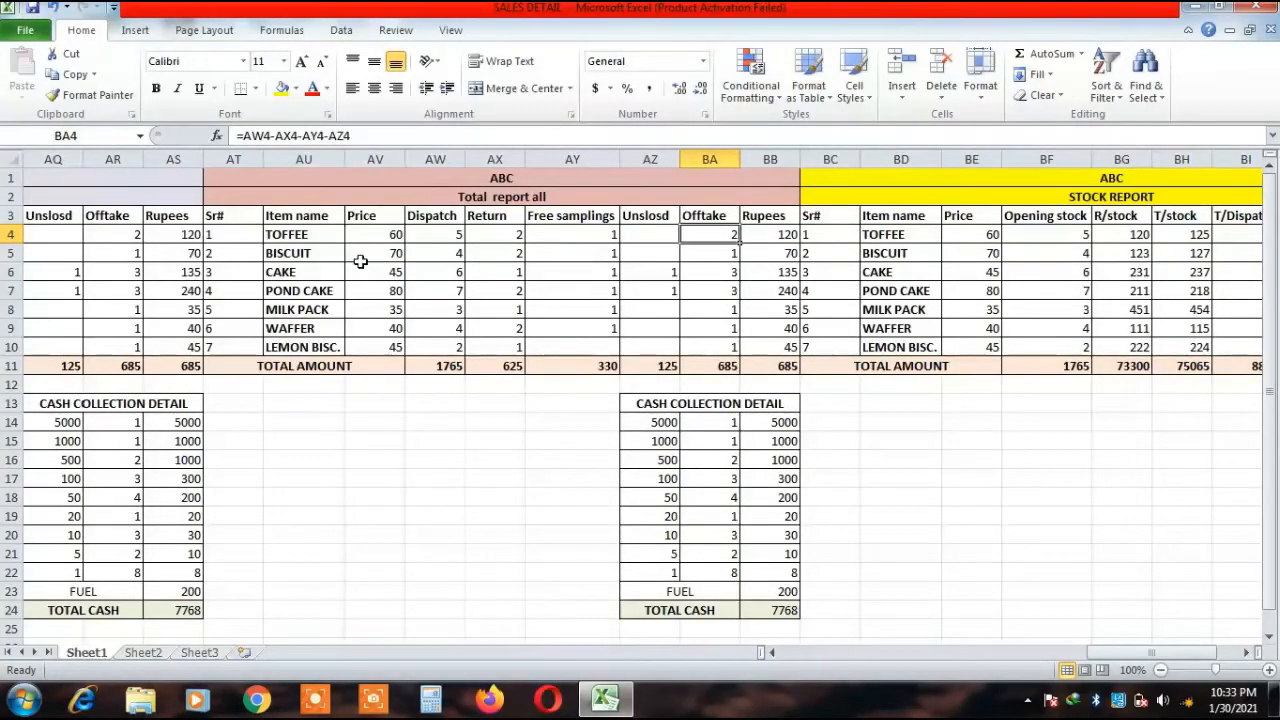
{"action": "left_click", "coordinate": [455, 236]}
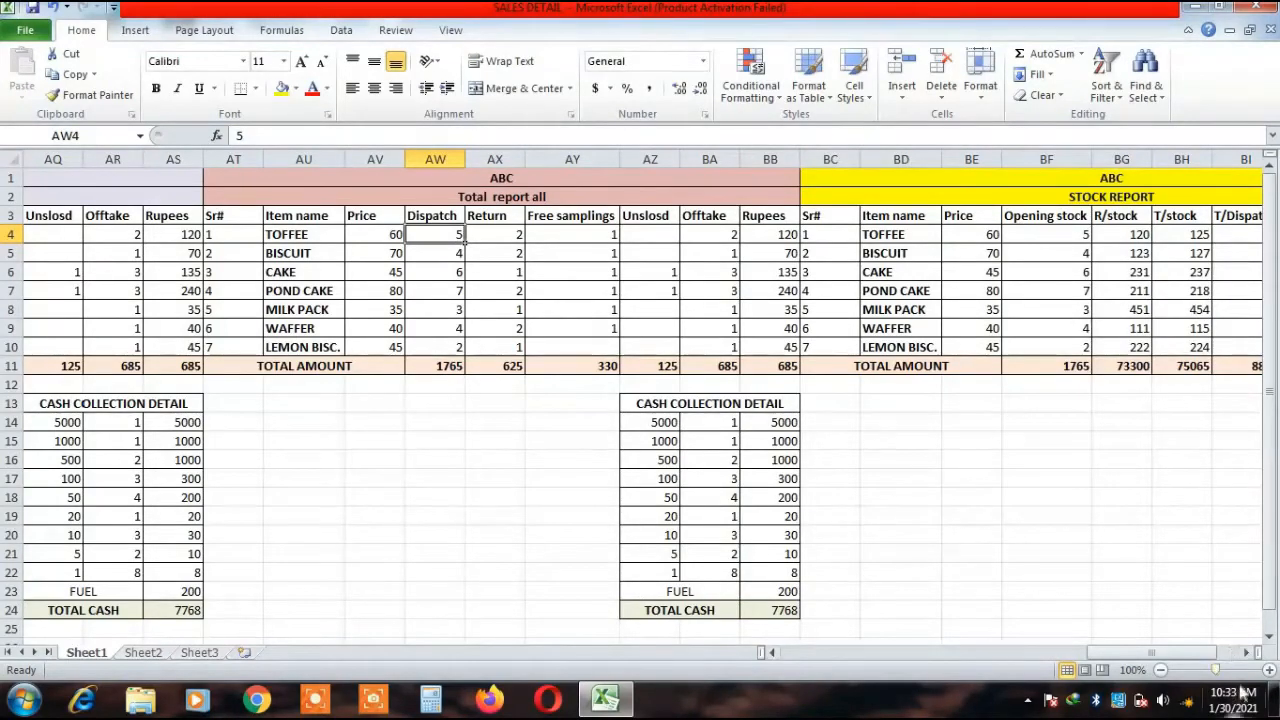
Link the TOFFEE Dispatch cell AW4 in the total report to the stock report's T/Dispatch with =BI4, and fill it down to AW10.
{"action": "left_click", "coordinate": [1247, 652]}
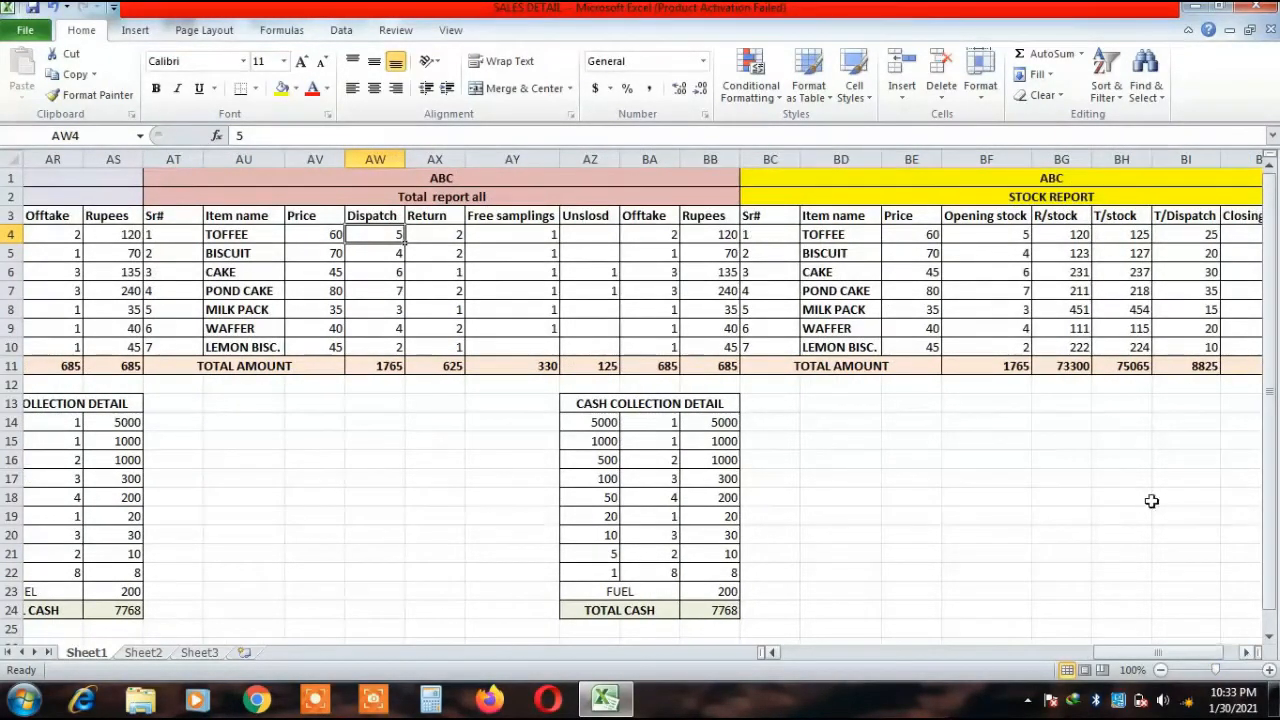
{"action": "left_click", "coordinate": [1197, 236]}
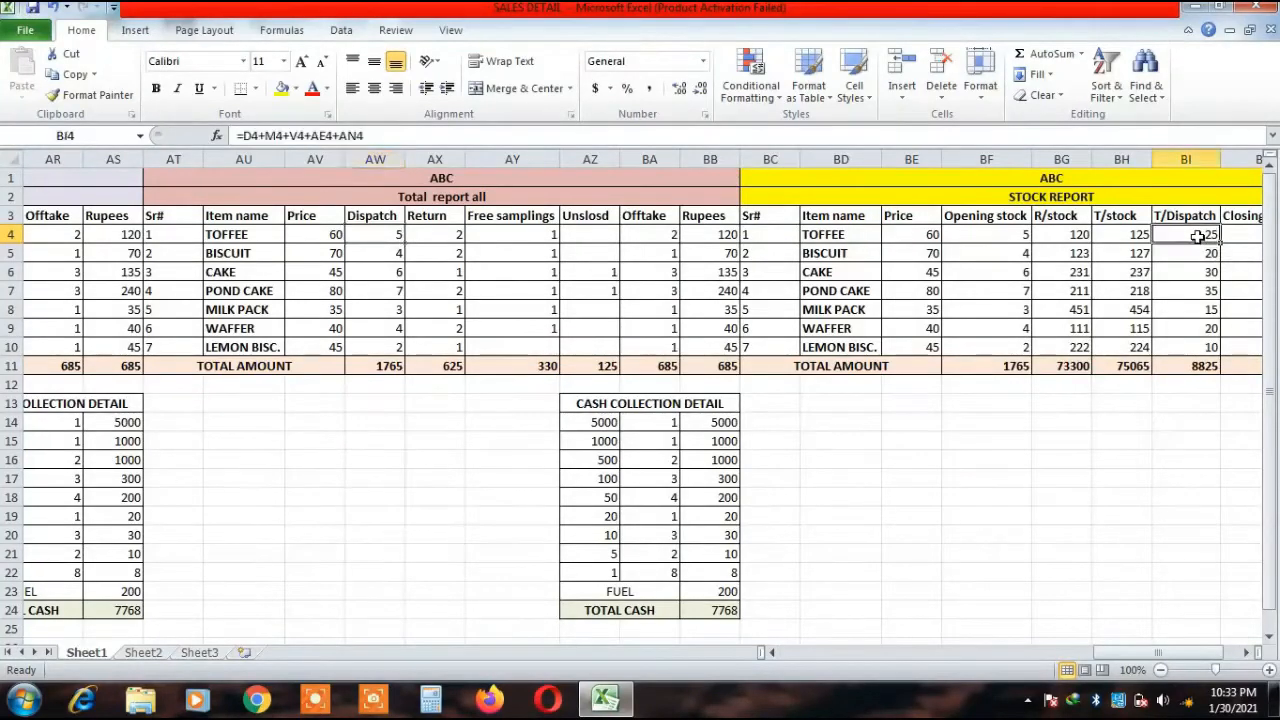
{"action": "left_click", "coordinate": [385, 235]}
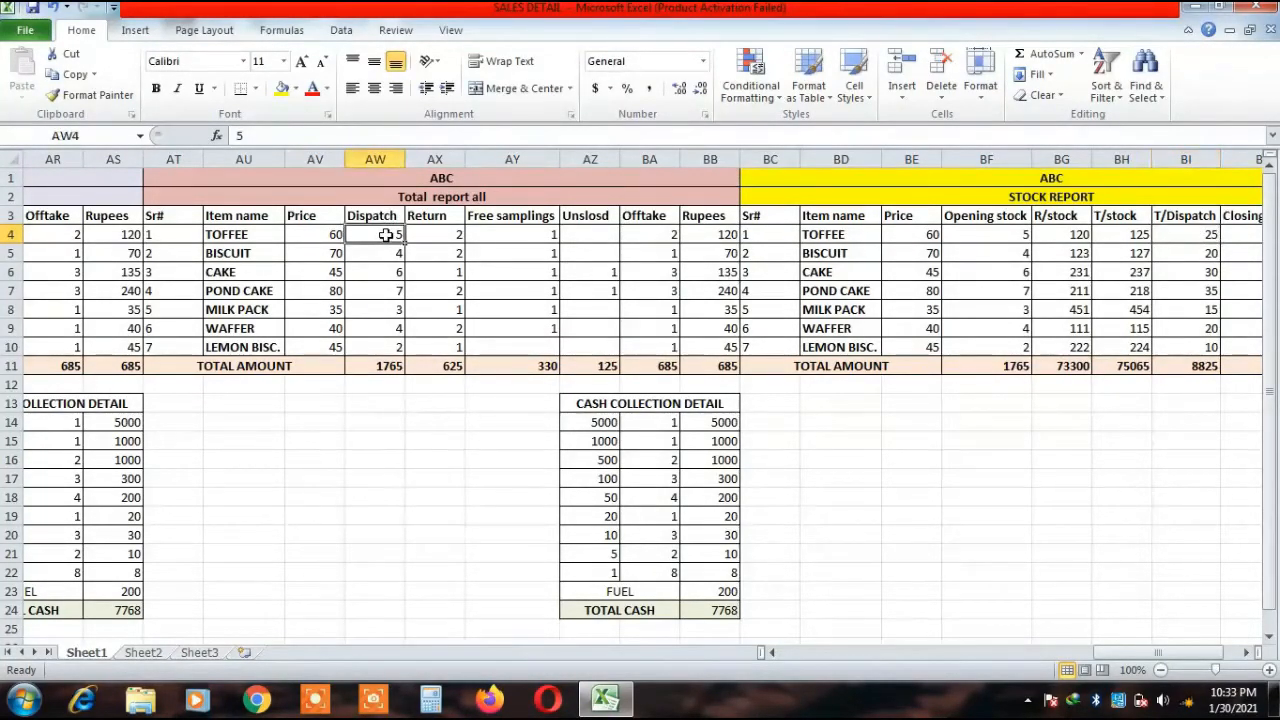
{"action": "type", "text": "="}
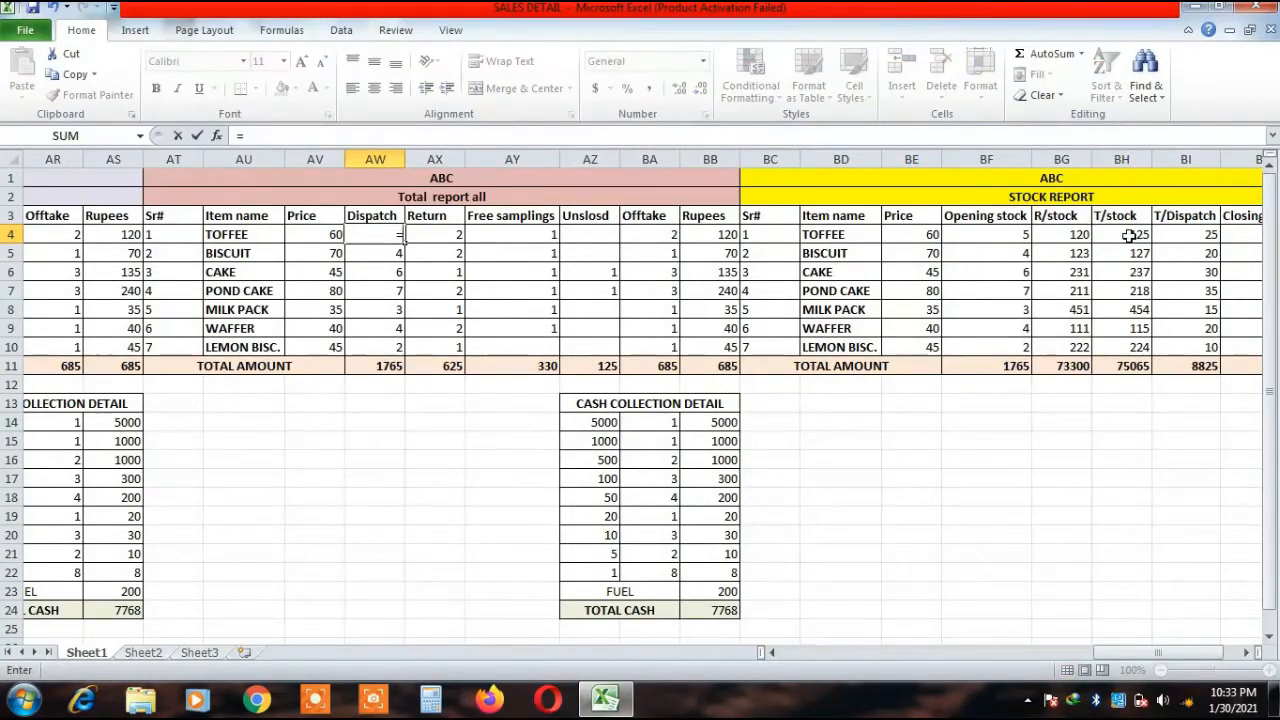
{"action": "left_click", "coordinate": [1179, 236]}
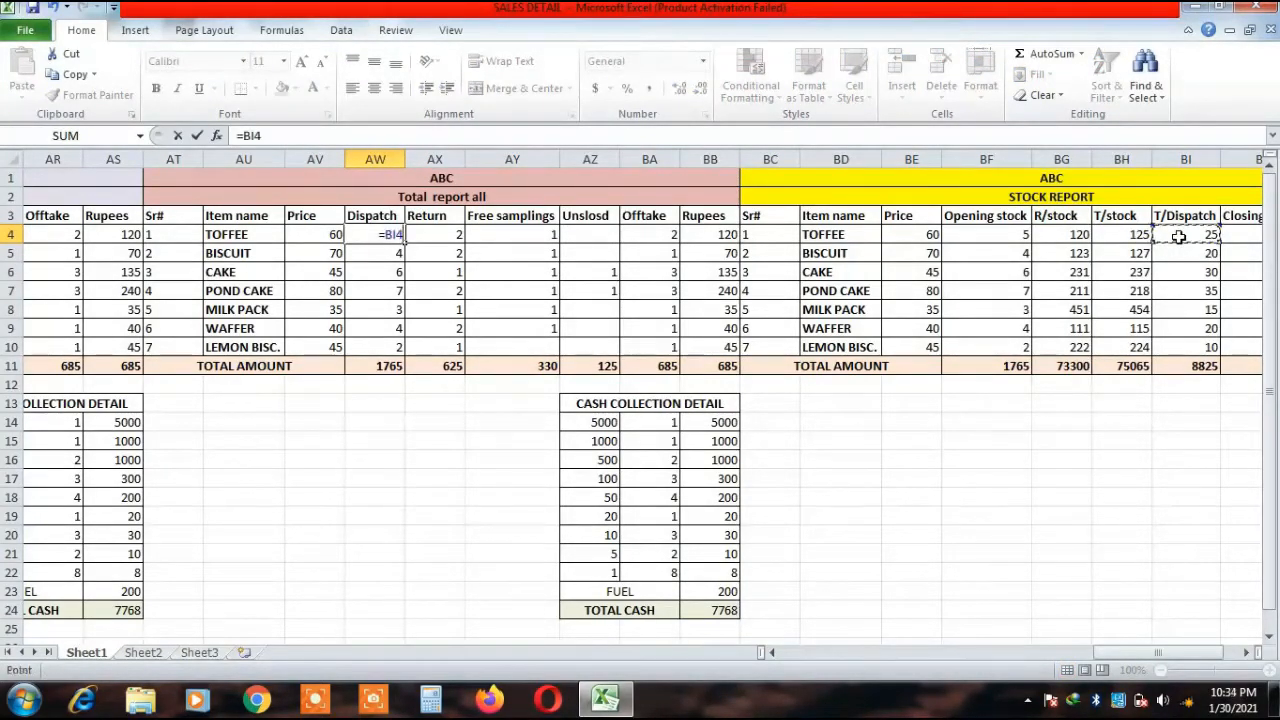
{"action": "key", "text": "Return"}
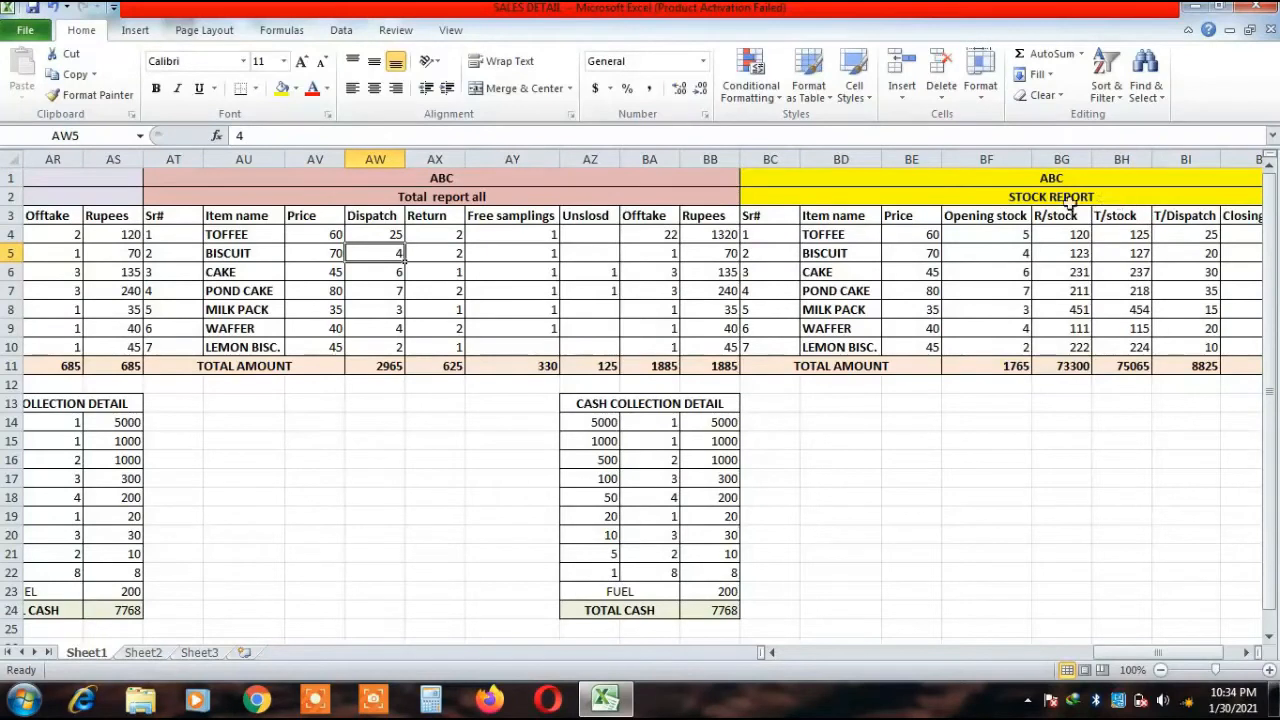
{"action": "left_click", "coordinate": [371, 234]}
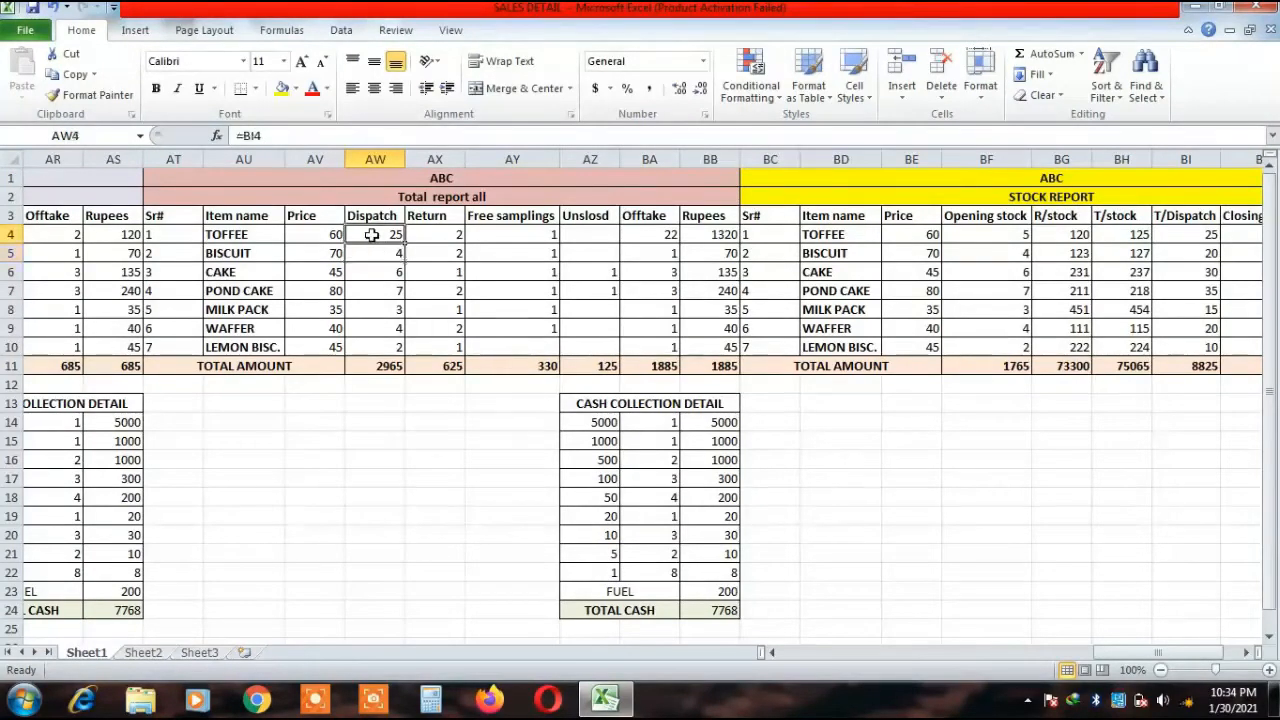
{"action": "left_click_drag", "start_coordinate": [404, 243], "coordinate": [406, 350]}
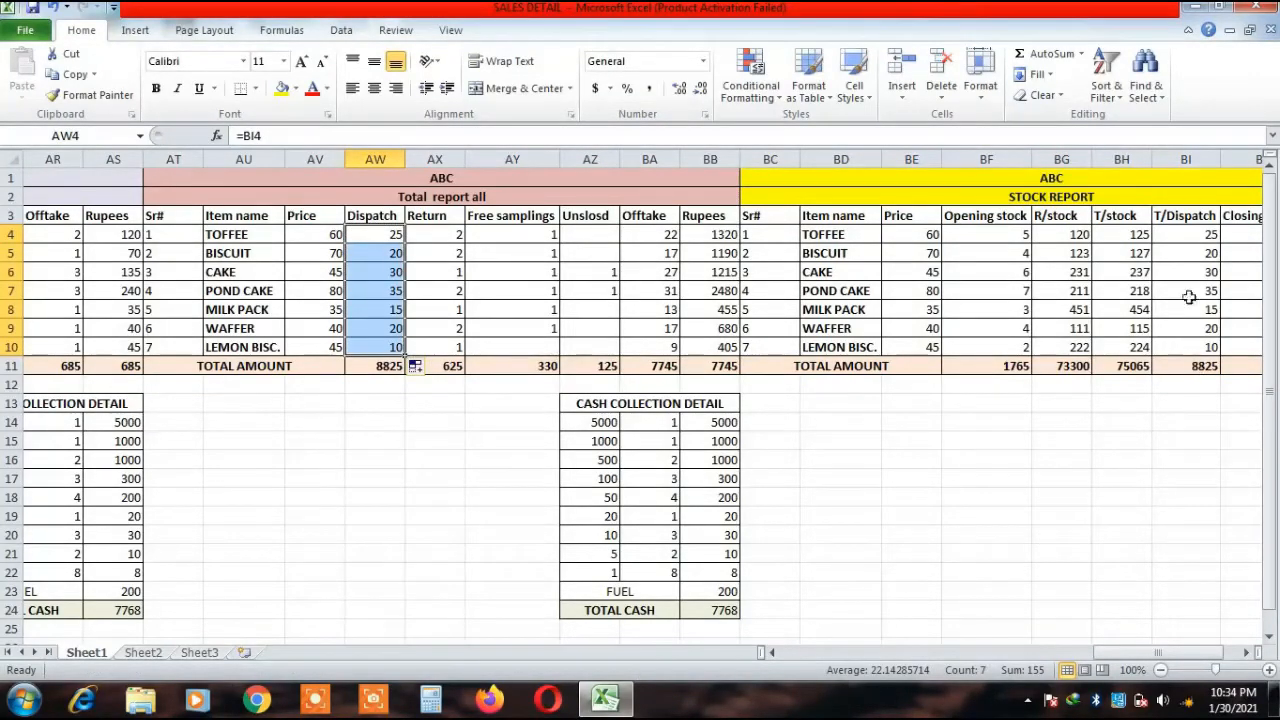
Compare the stock report's T/Dispatch column with the linked Dispatch cells in the total report.
{"action": "left_click", "coordinate": [1179, 235]}
{"action": "left_click_drag", "start_coordinate": [1181, 216], "coordinate": [1200, 346]}
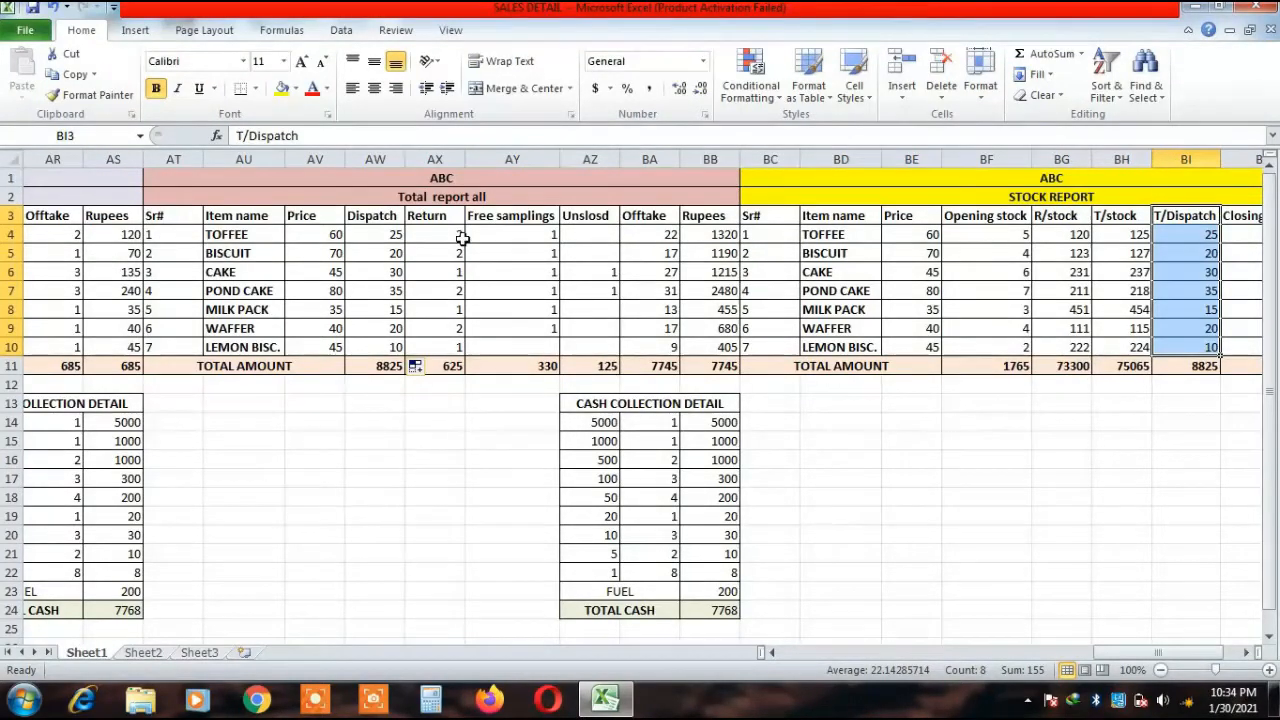
{"action": "left_click", "coordinate": [383, 240]}
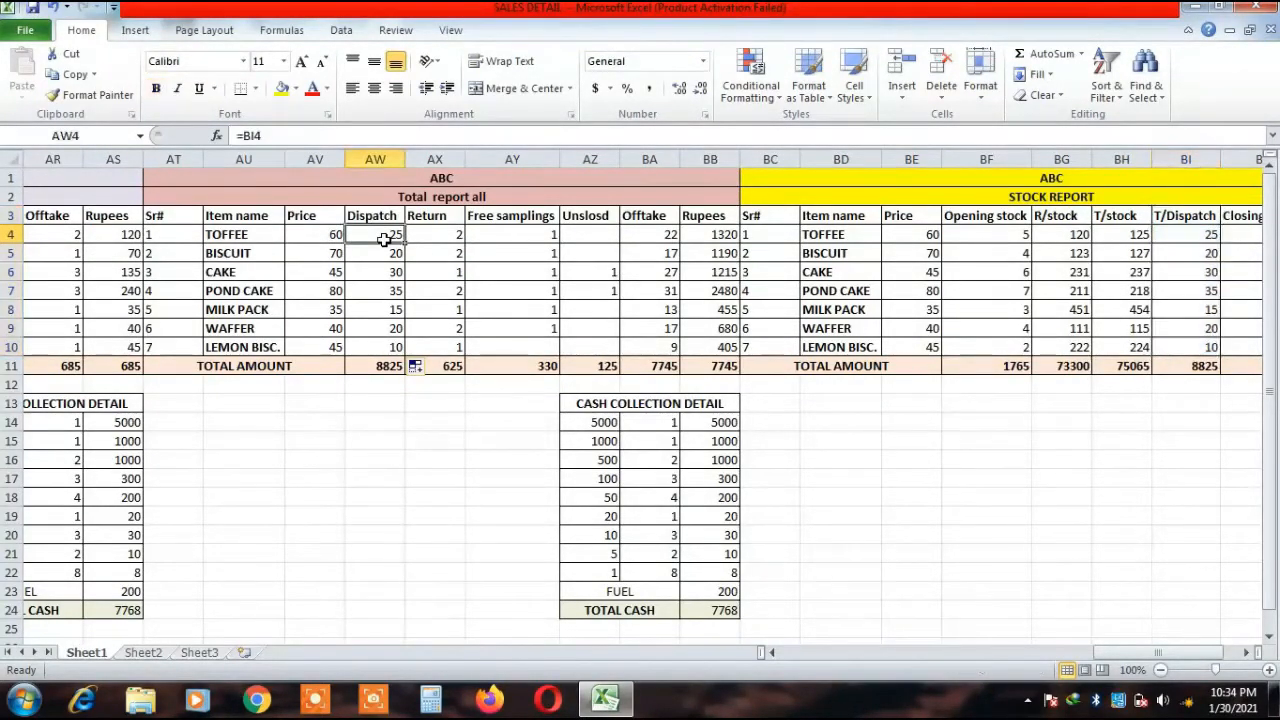
{"action": "left_click", "coordinate": [1183, 232]}
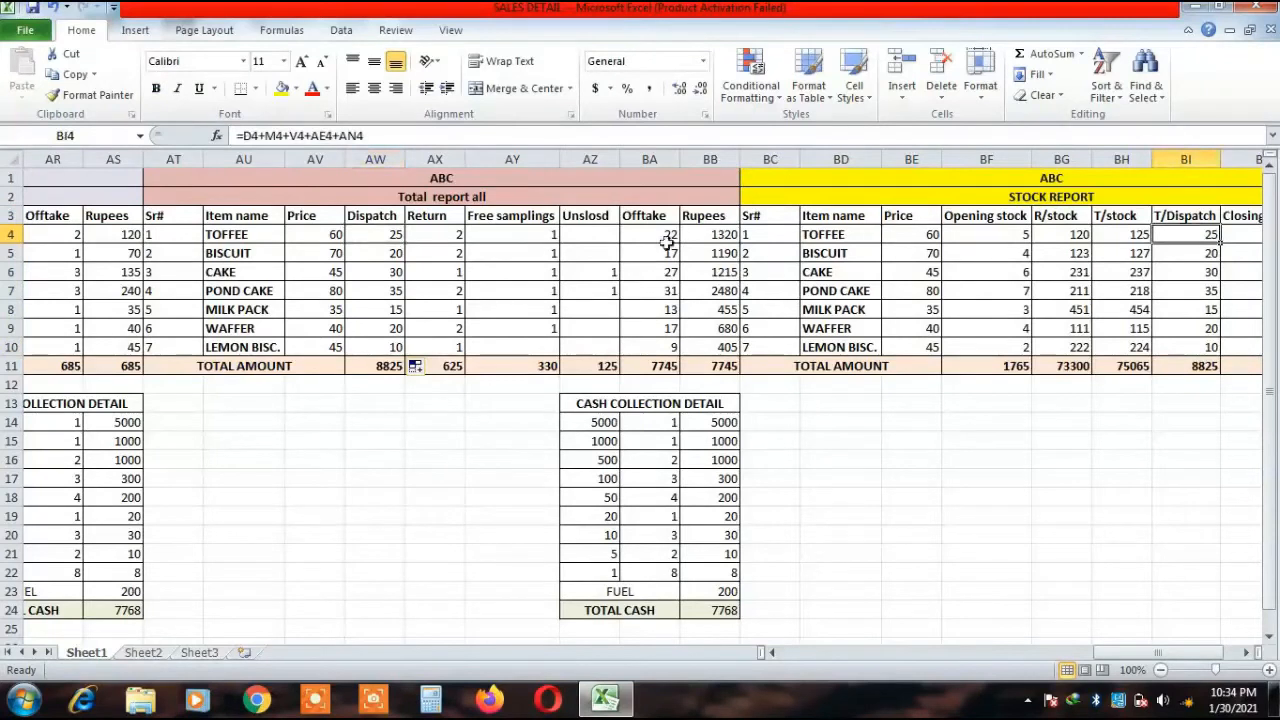
{"action": "left_click", "coordinate": [370, 230]}
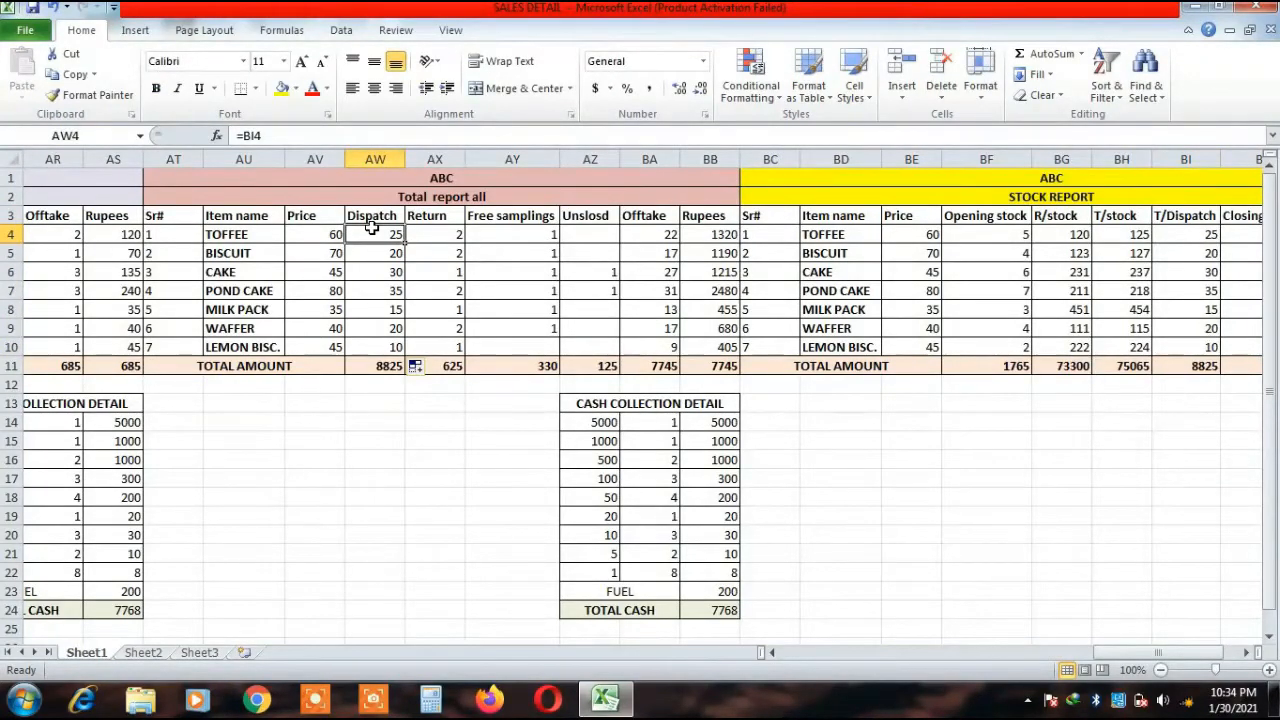
Start the TOFFEE Return total in AX4 by adding the first two agents' Return cells, =E4+N4.
{"action": "left_click", "coordinate": [438, 230]}
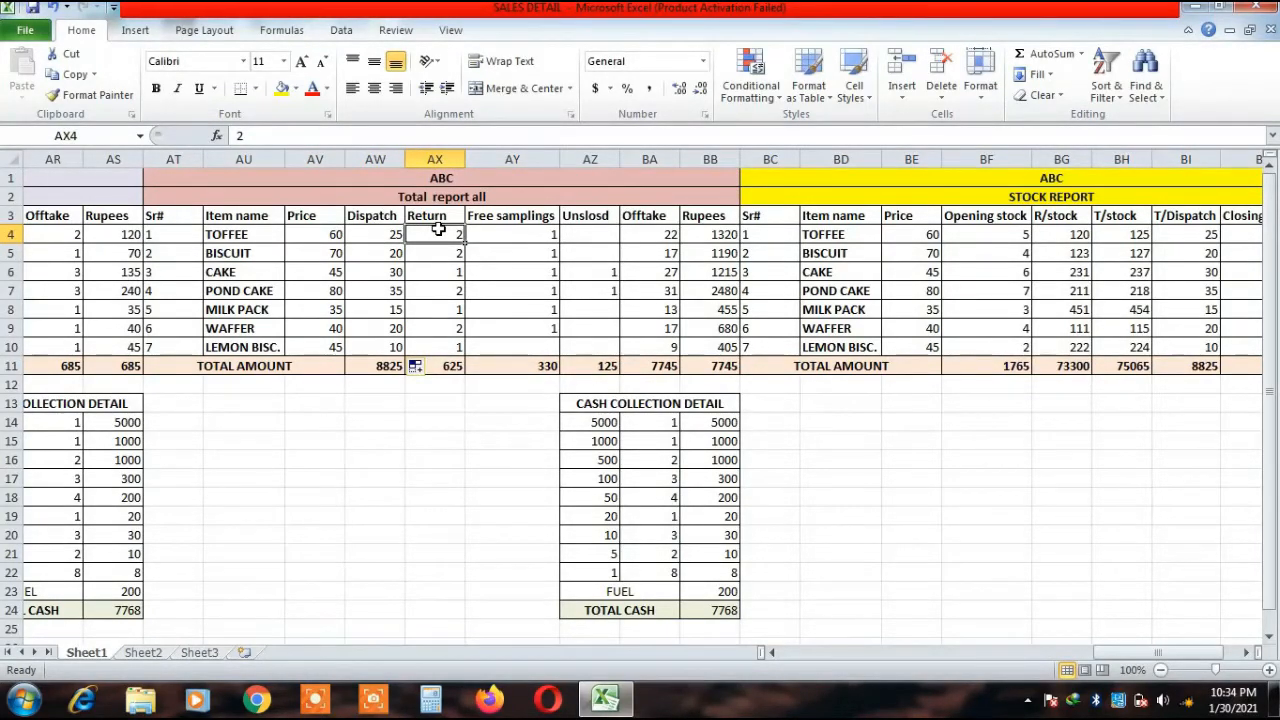
{"action": "type", "text": "="}
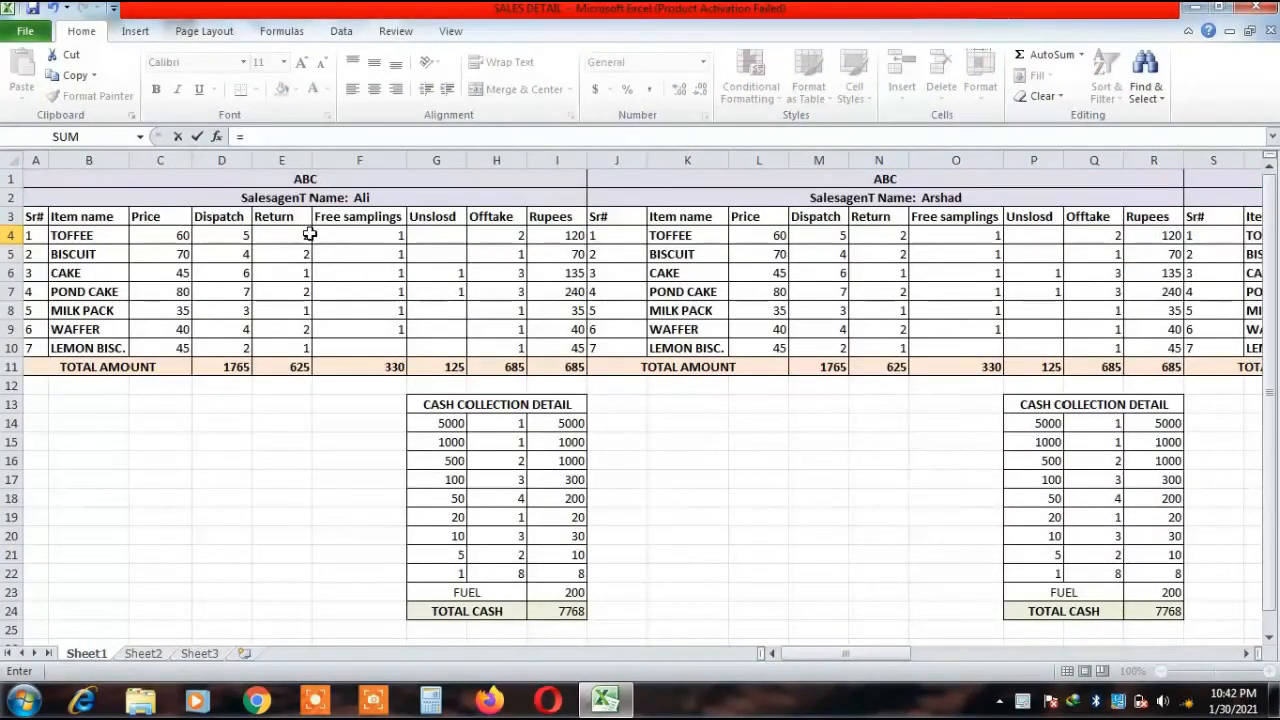
{"action": "left_click", "coordinate": [300, 235]}
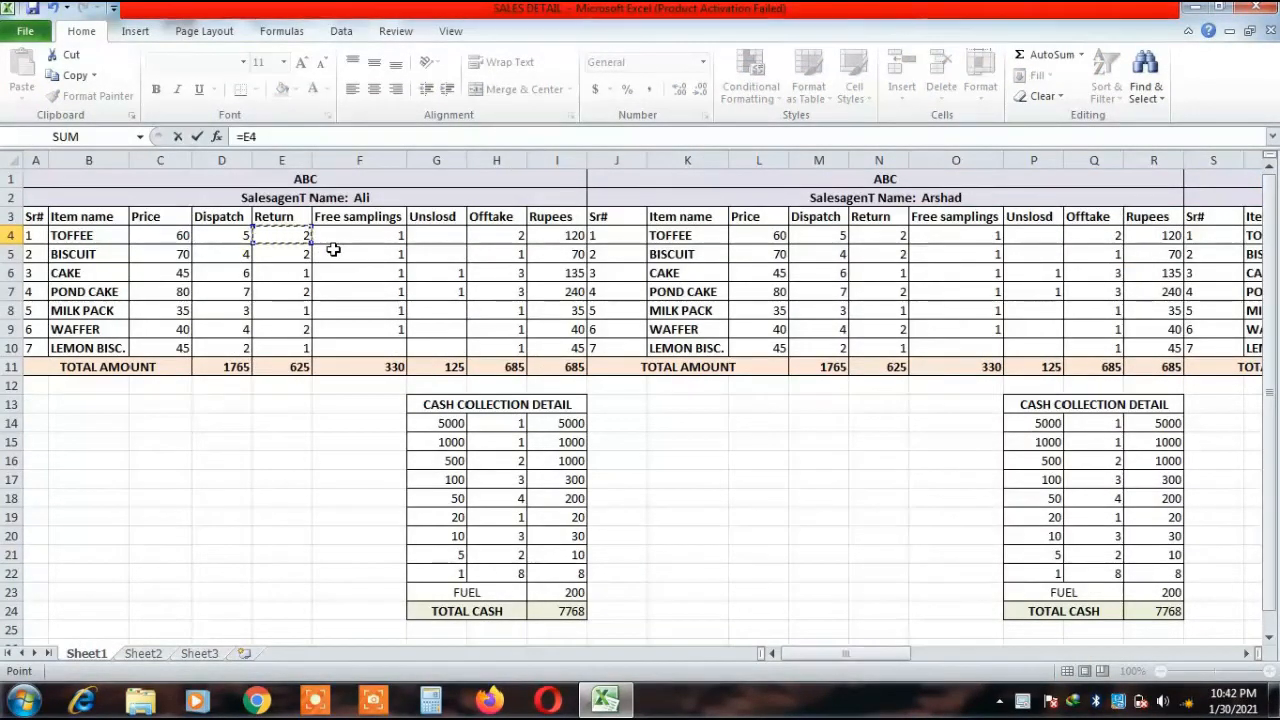
{"action": "type", "text": "+"}
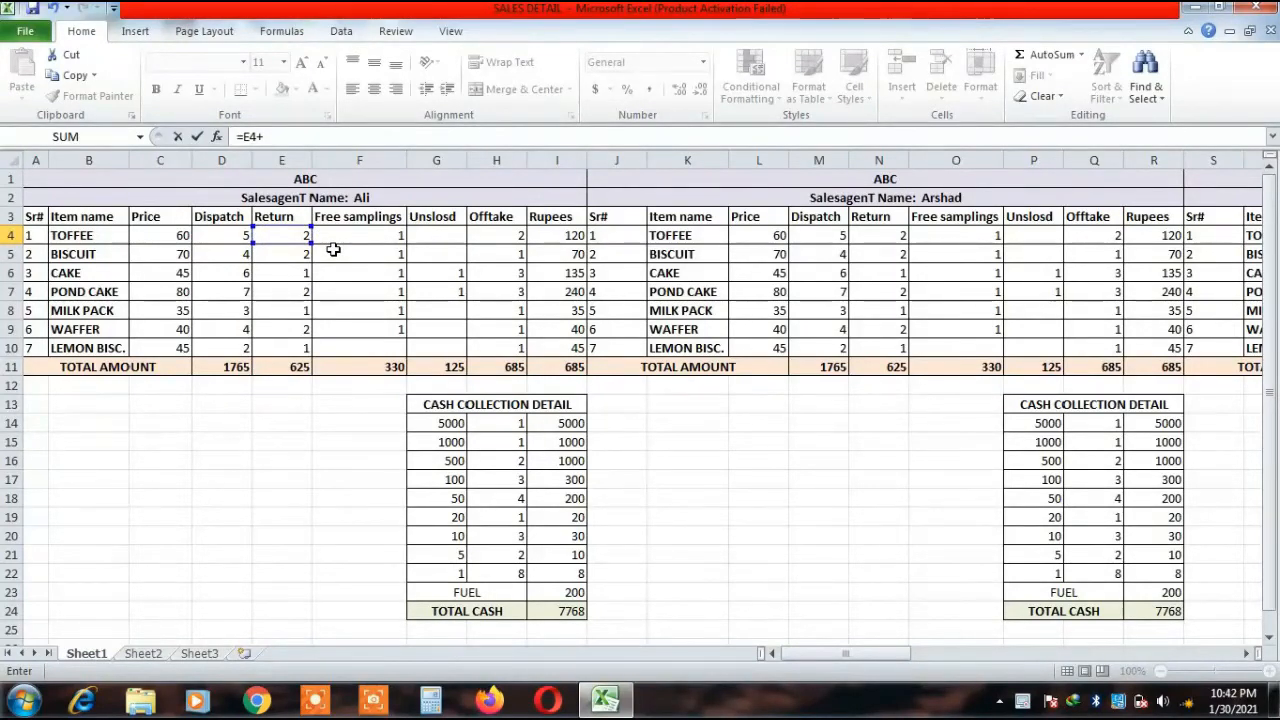
{"action": "left_click", "coordinate": [883, 237]}
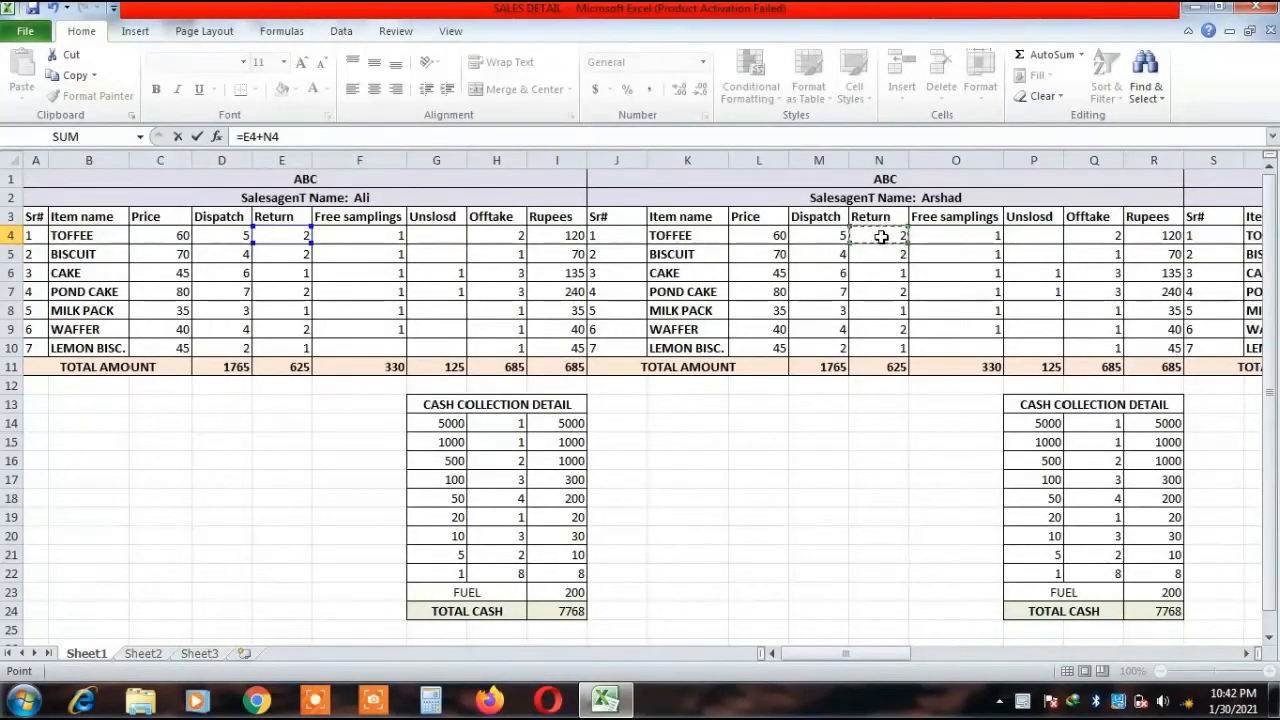
Extend the AX4 Return formula with the third and fourth agents' Return cells, W4 and AF4.
{"action": "type", "text": "+"}
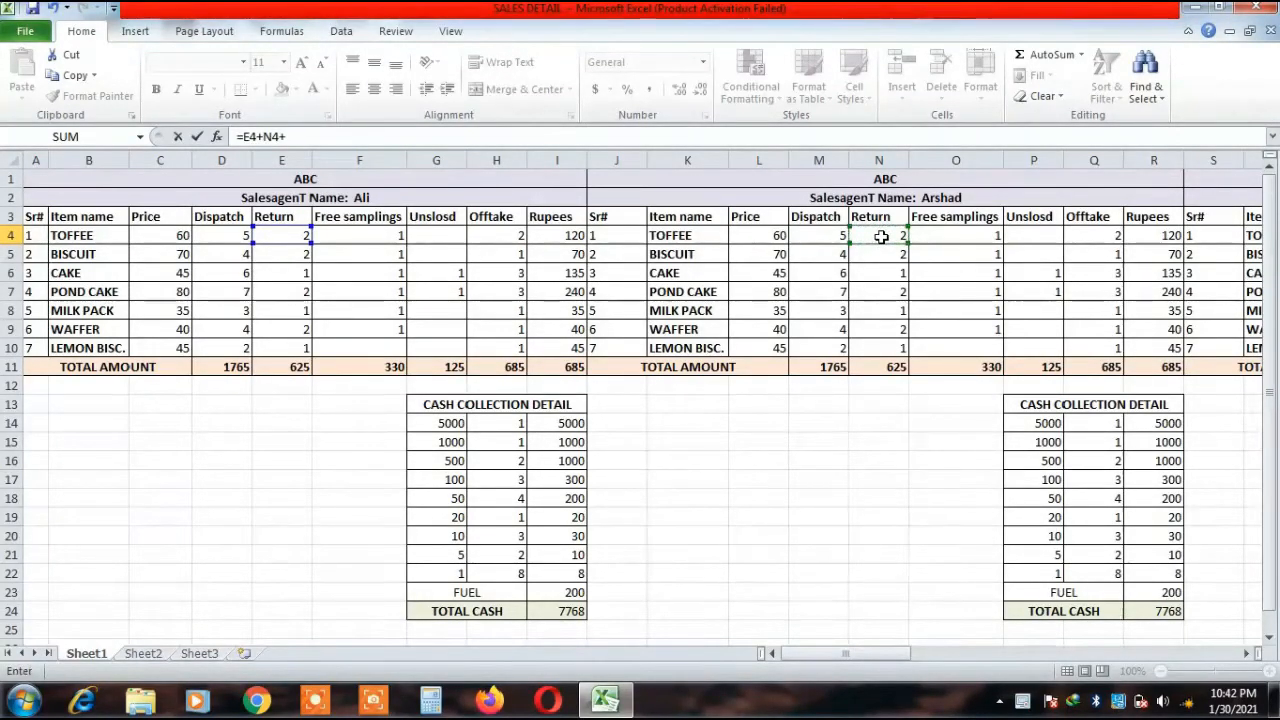
{"action": "left_click", "coordinate": [1246, 654]}
{"action": "left_click", "coordinate": [1246, 654]}
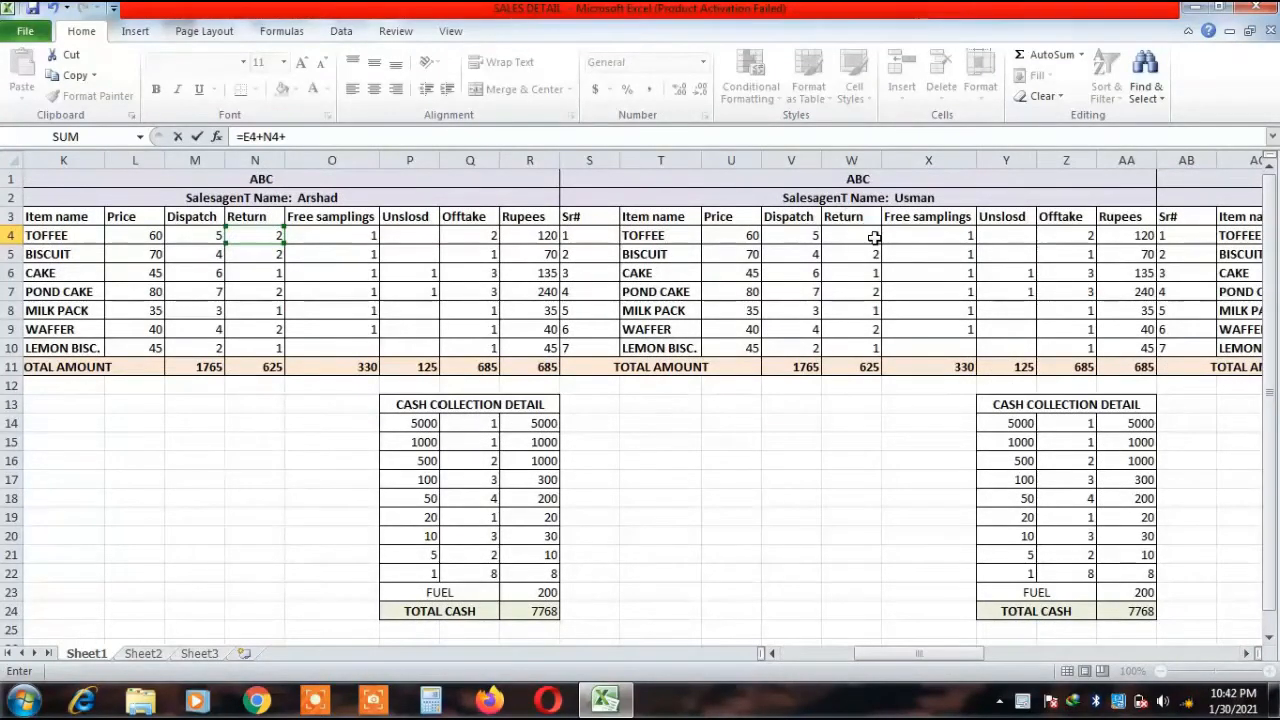
{"action": "left_click", "coordinate": [869, 238]}
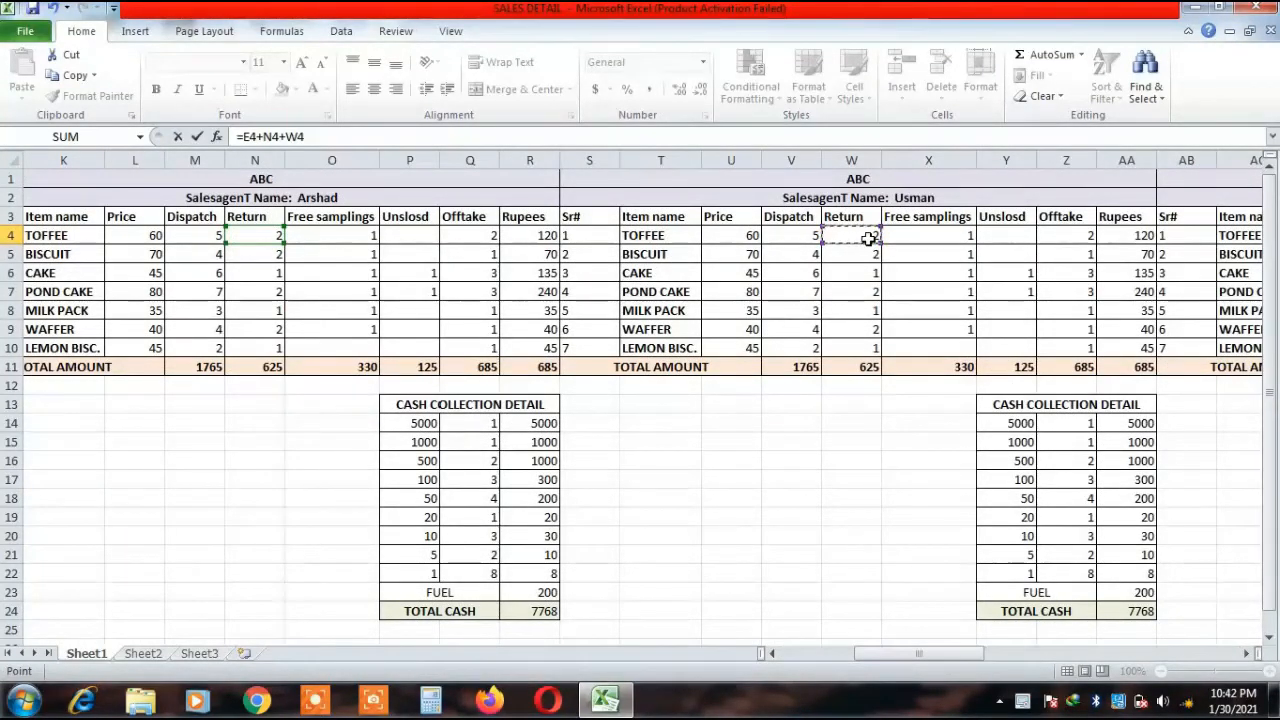
{"action": "type", "text": "+"}
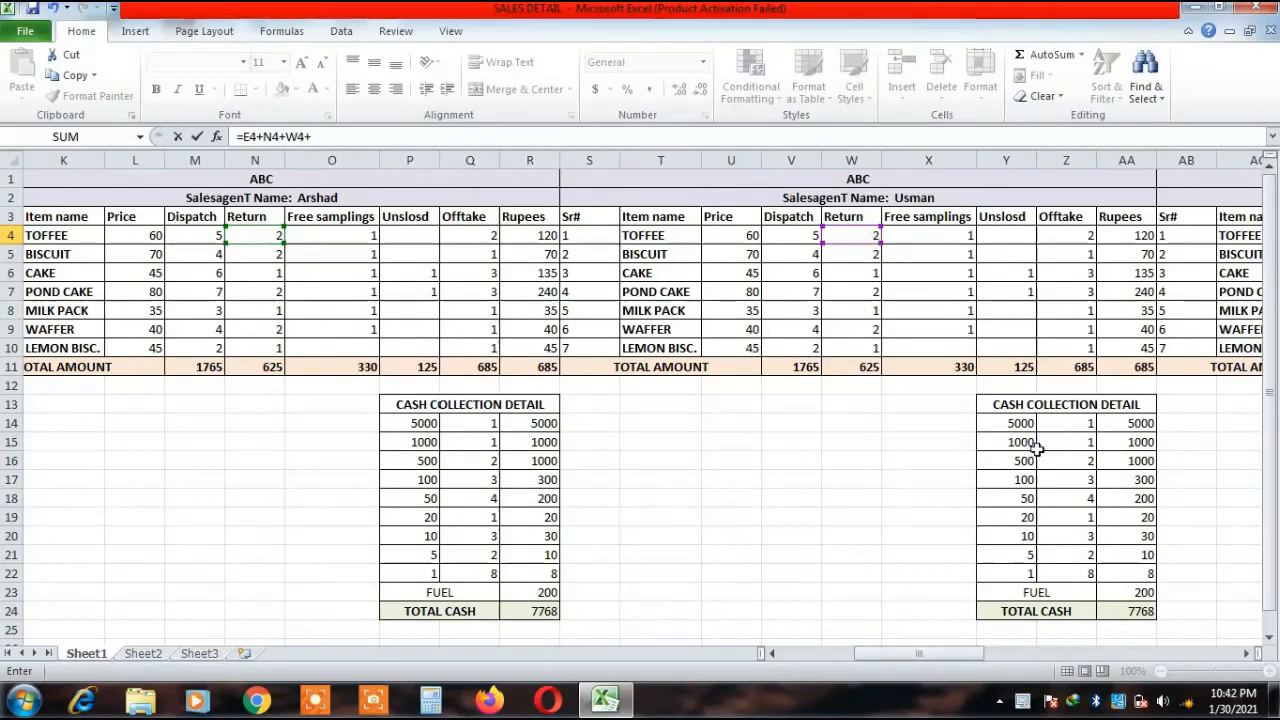
{"action": "left_click", "coordinate": [1248, 654]}
{"action": "left_click", "coordinate": [1248, 654]}
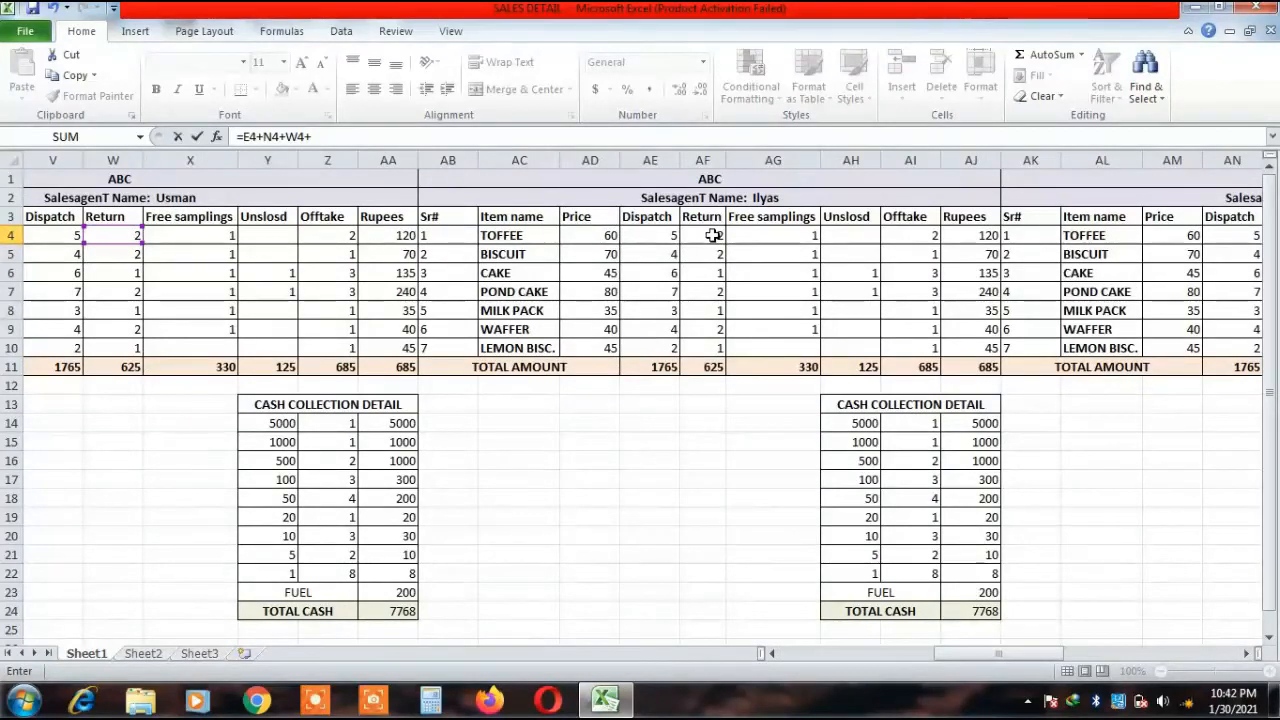
{"action": "left_click", "coordinate": [713, 235]}
Add the fifth agent's Return cell AO4 to the AX4 formula and apply it.
{"action": "type", "text": "+"}
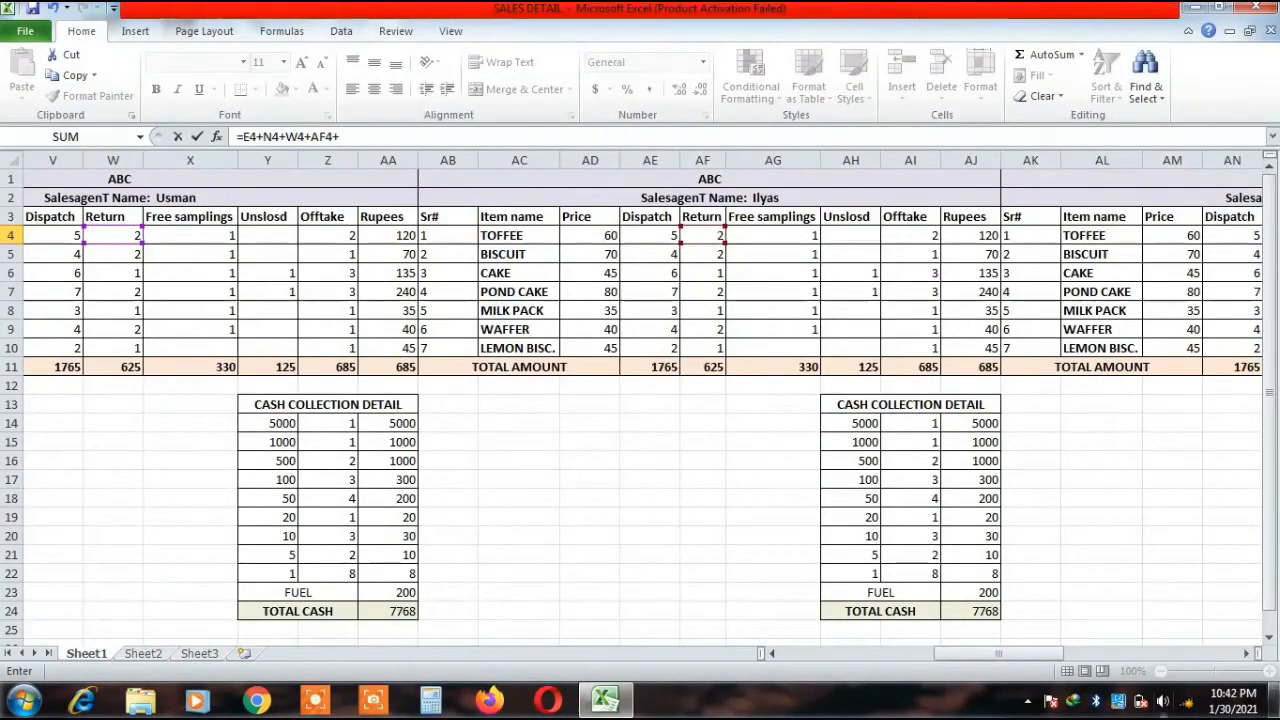
{"action": "left_click", "coordinate": [1246, 654]}
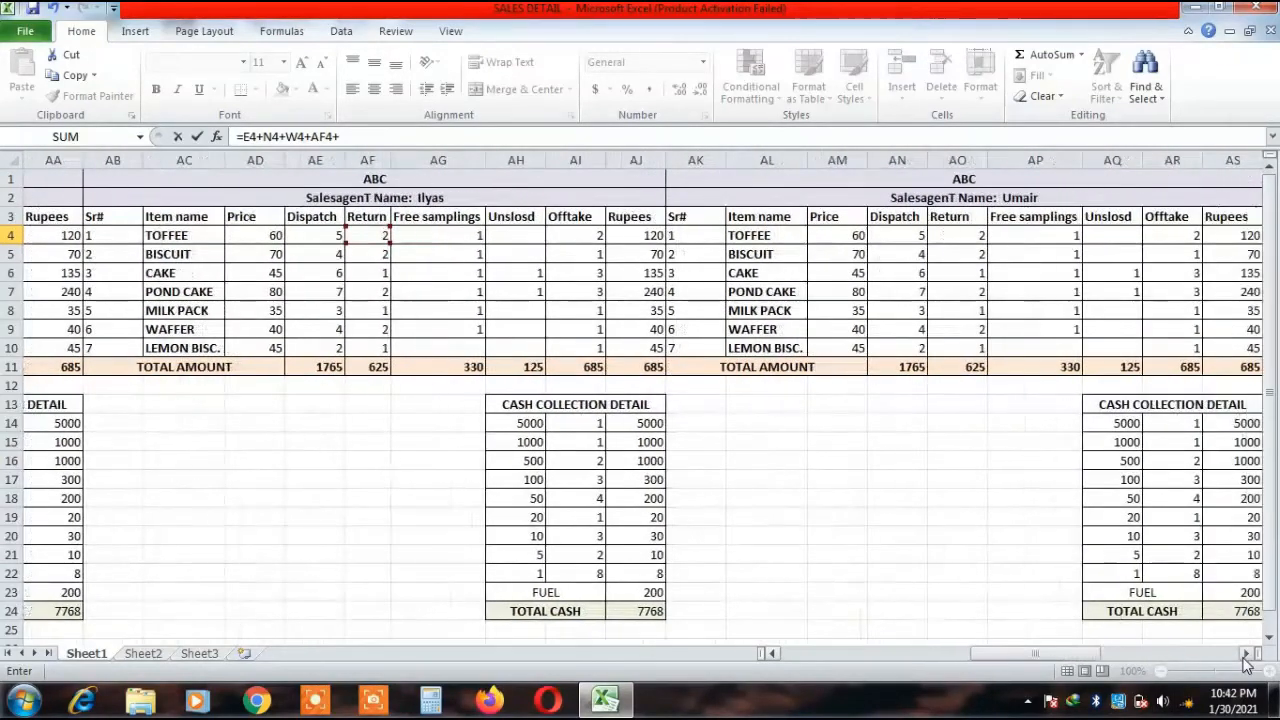
{"action": "left_click", "coordinate": [1246, 654]}
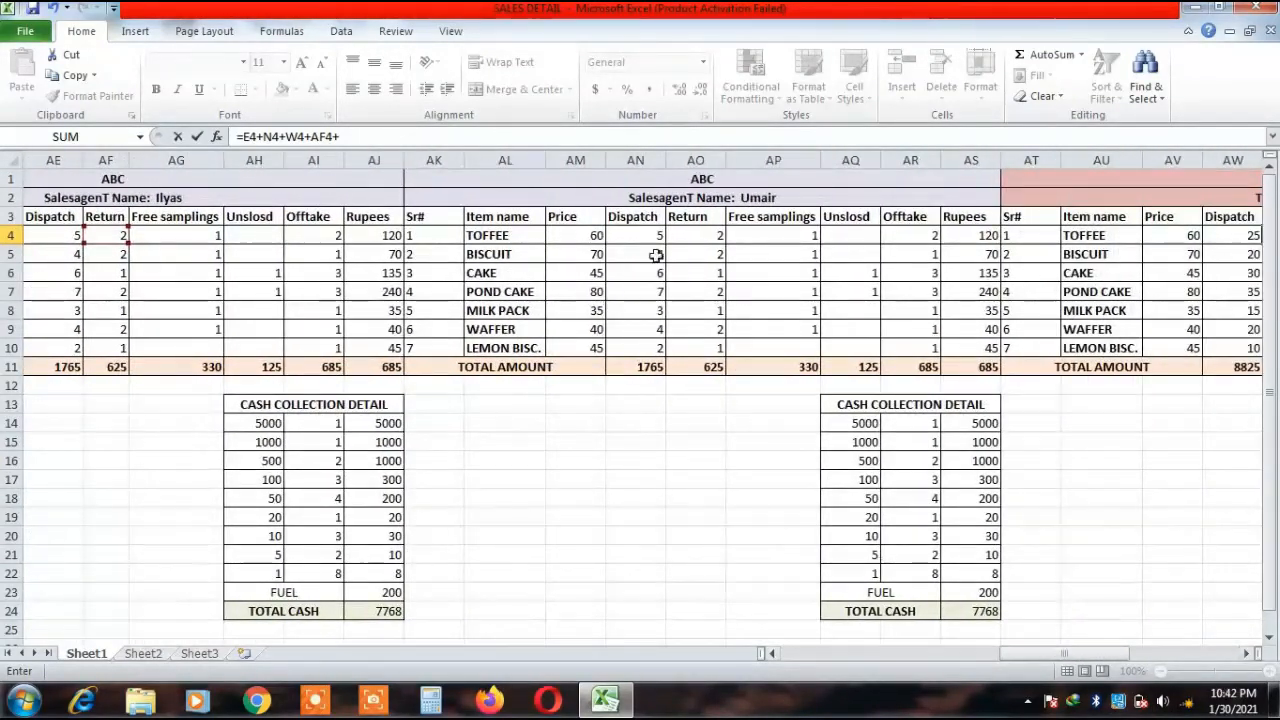
{"action": "left_click", "coordinate": [688, 236]}
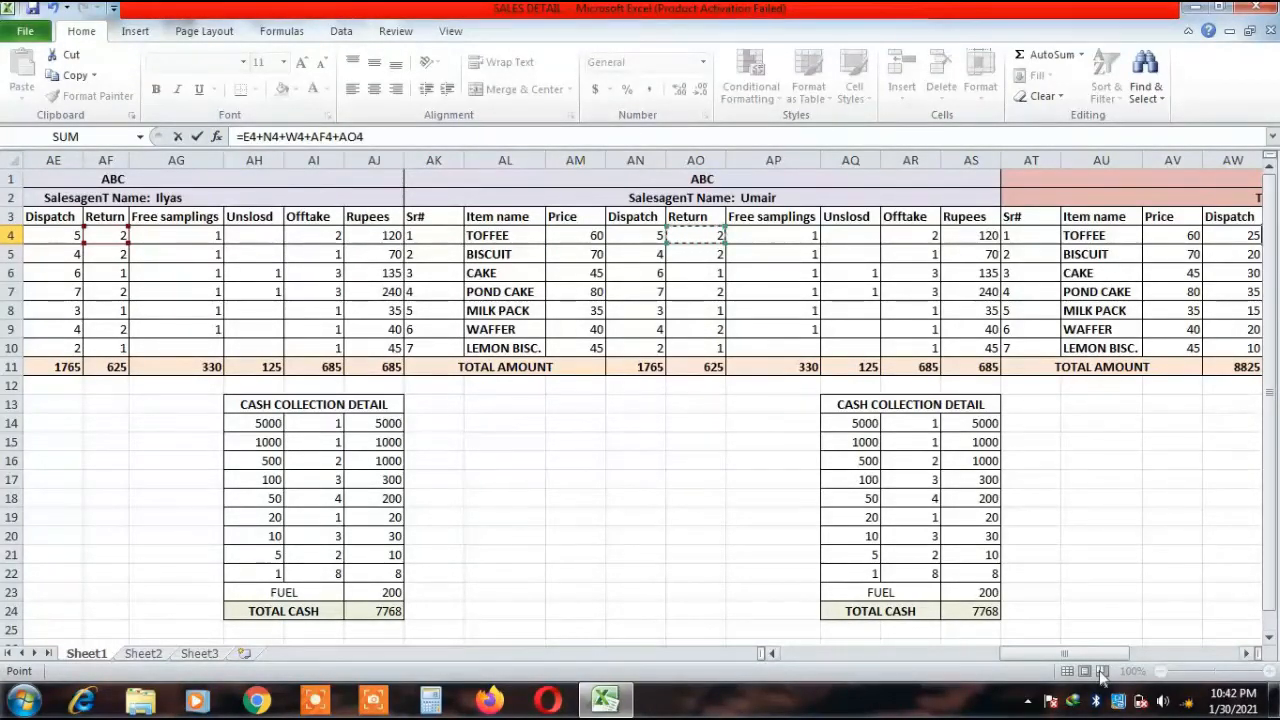
{"action": "key", "text": "Return"}
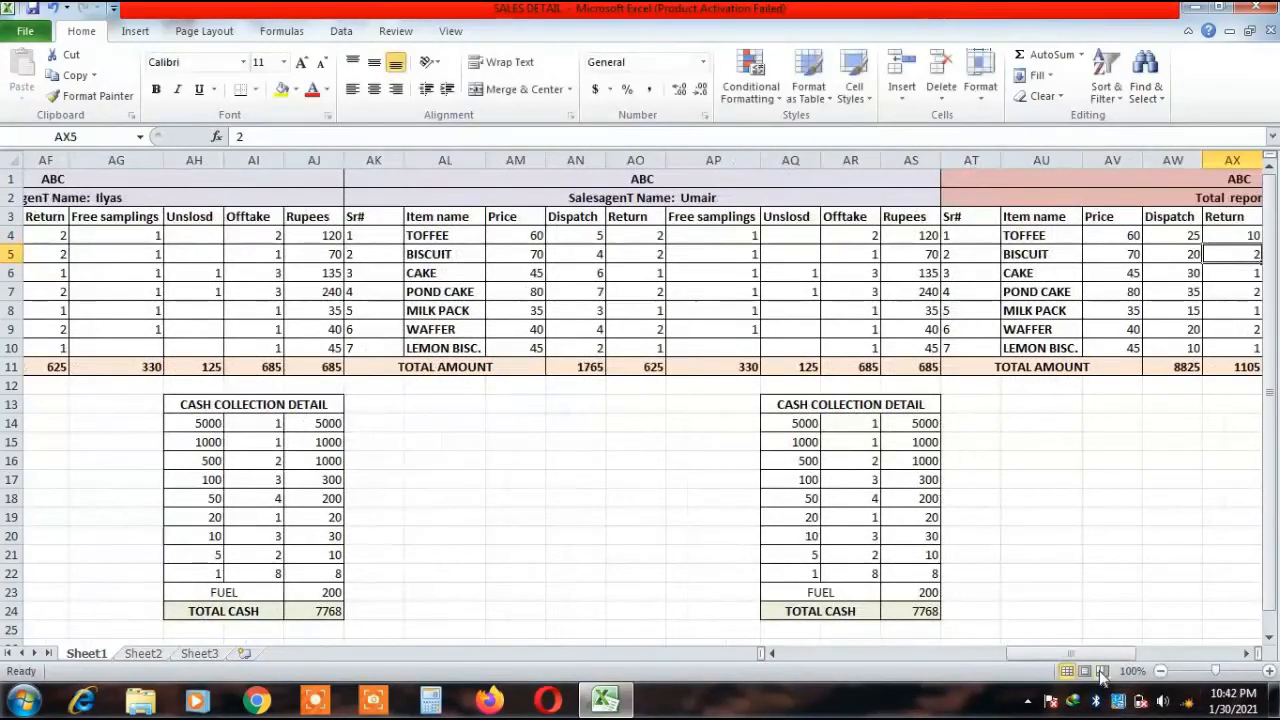
Fill the Return formula from AX4 down through AX10 for all items in the total report.
{"action": "left_click", "coordinate": [1250, 655]}
{"action": "left_click", "coordinate": [1250, 655]}
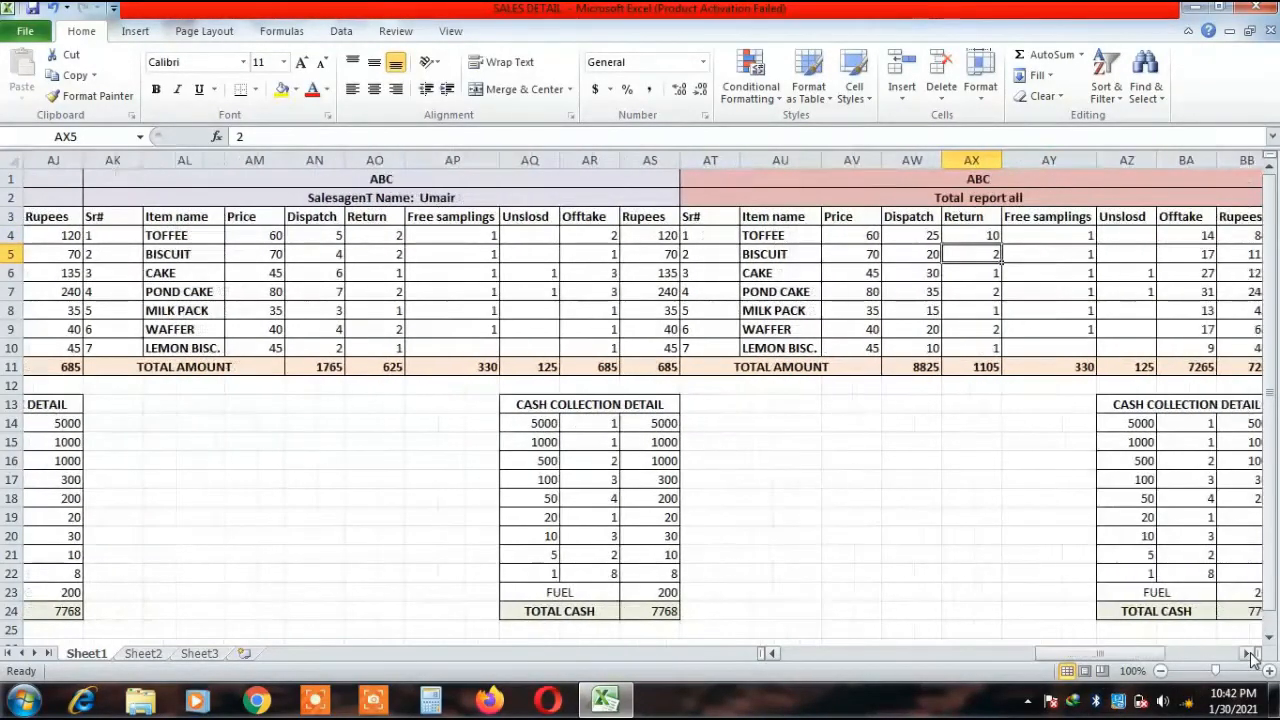
{"action": "left_click", "coordinate": [972, 240]}
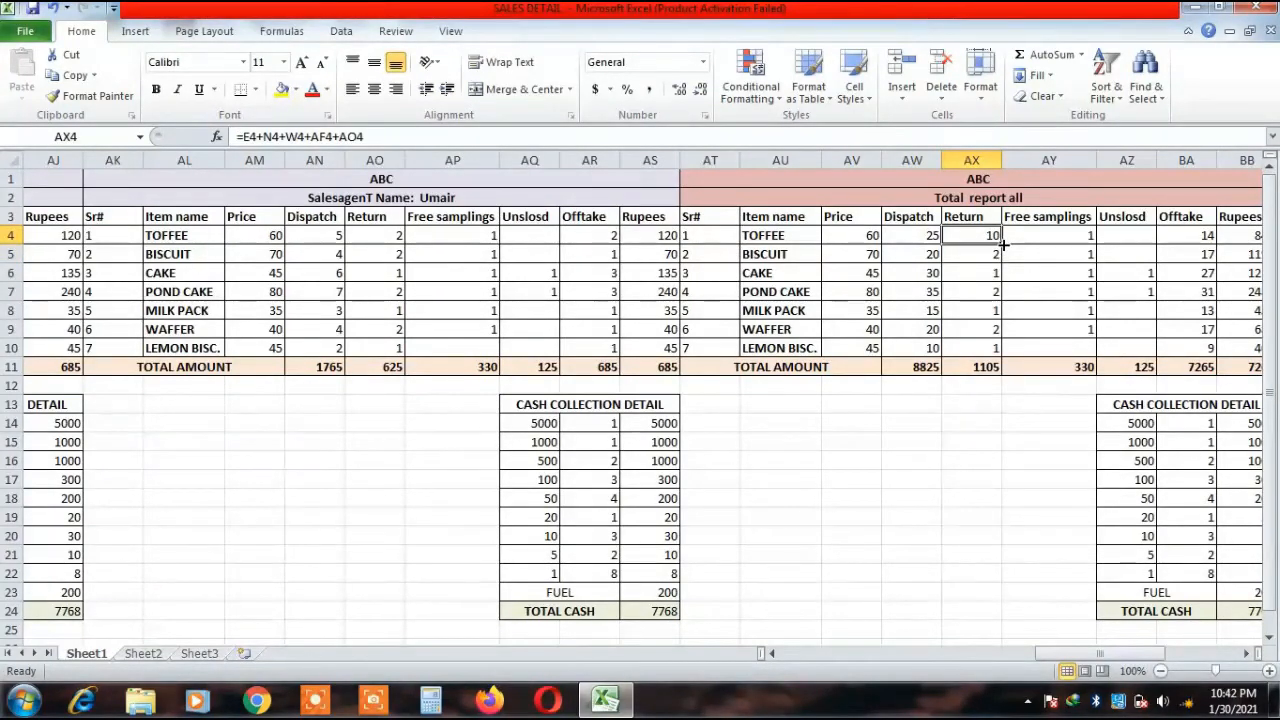
{"action": "left_click_drag", "start_coordinate": [1002, 244], "coordinate": [1000, 350]}
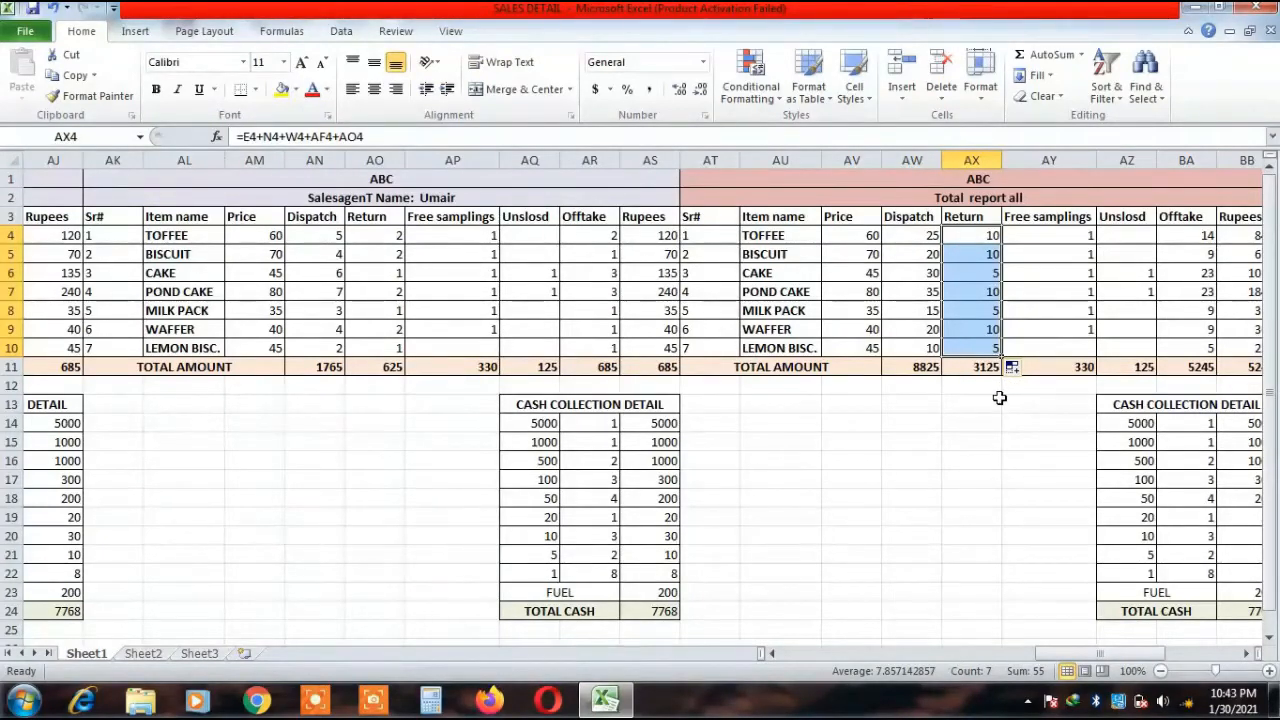
Copy the AX4 Return formula into Free samplings cell AY4 and fill it down through AY10.
{"action": "left_click", "coordinate": [1041, 233]}
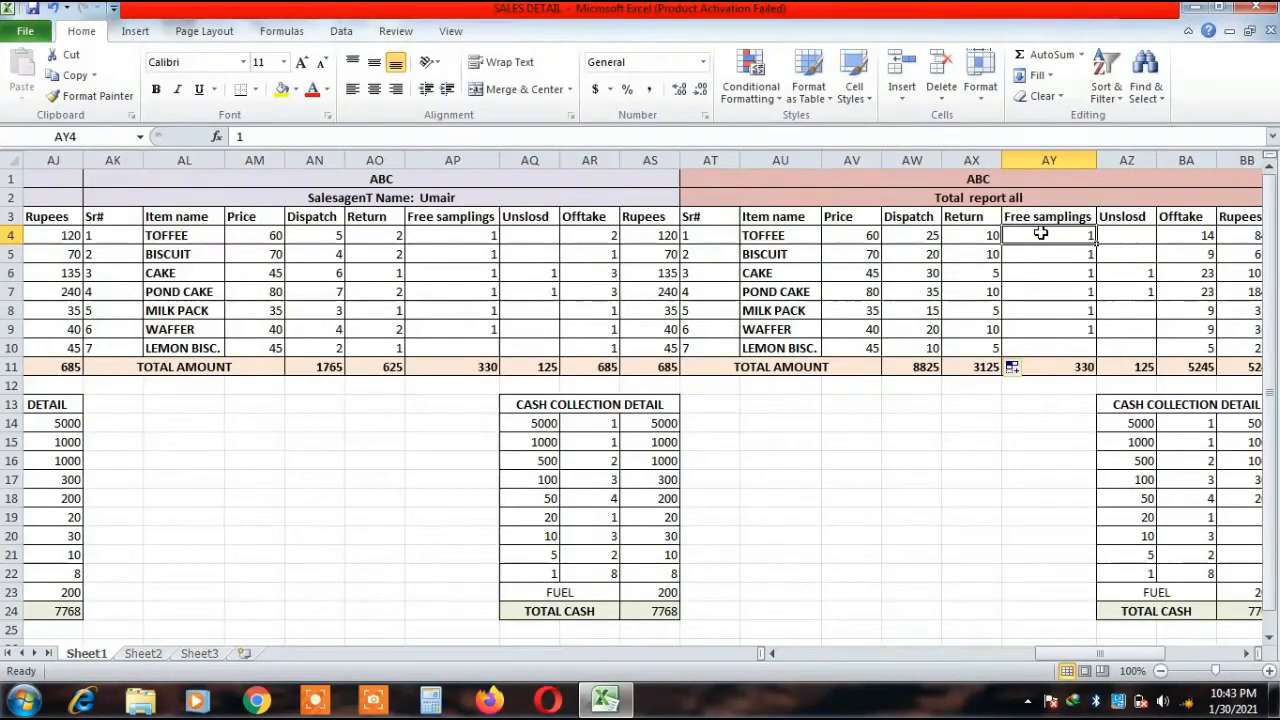
{"action": "left_click", "coordinate": [963, 236]}
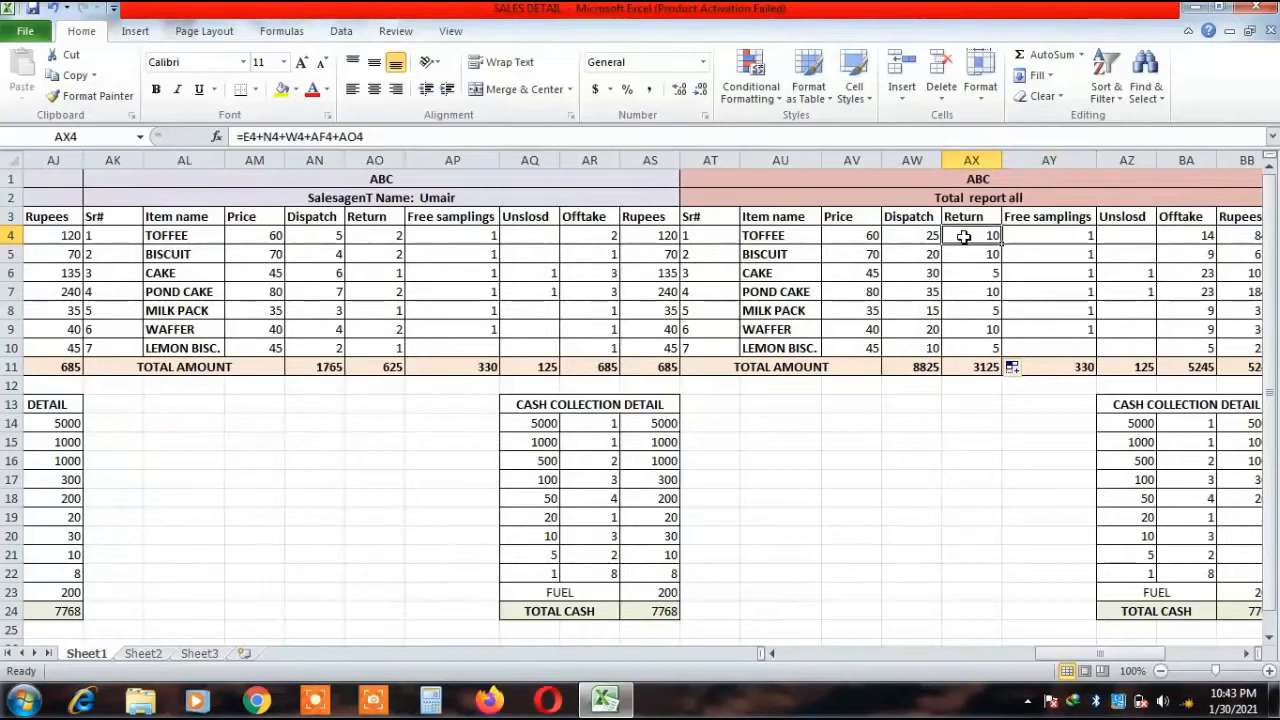
{"action": "key", "text": "ctrl+c"}
{"action": "left_click", "coordinate": [1046, 234]}
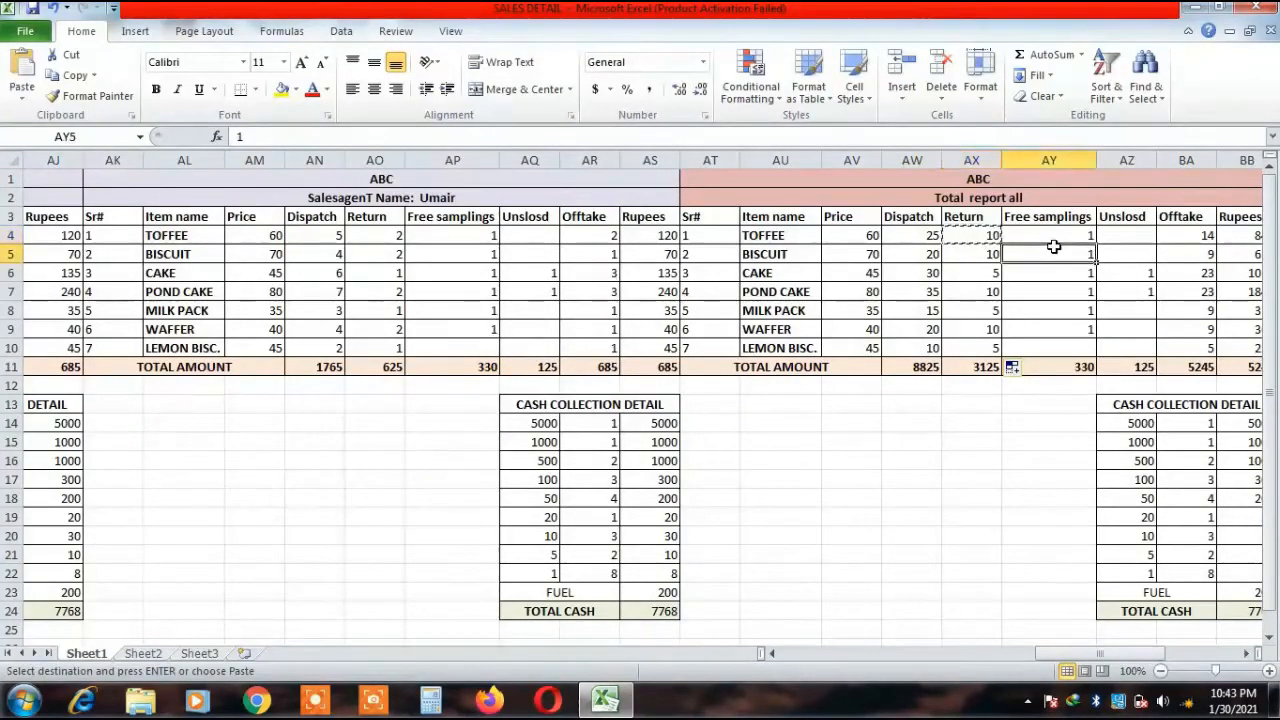
{"action": "key", "text": "ctrl+v"}
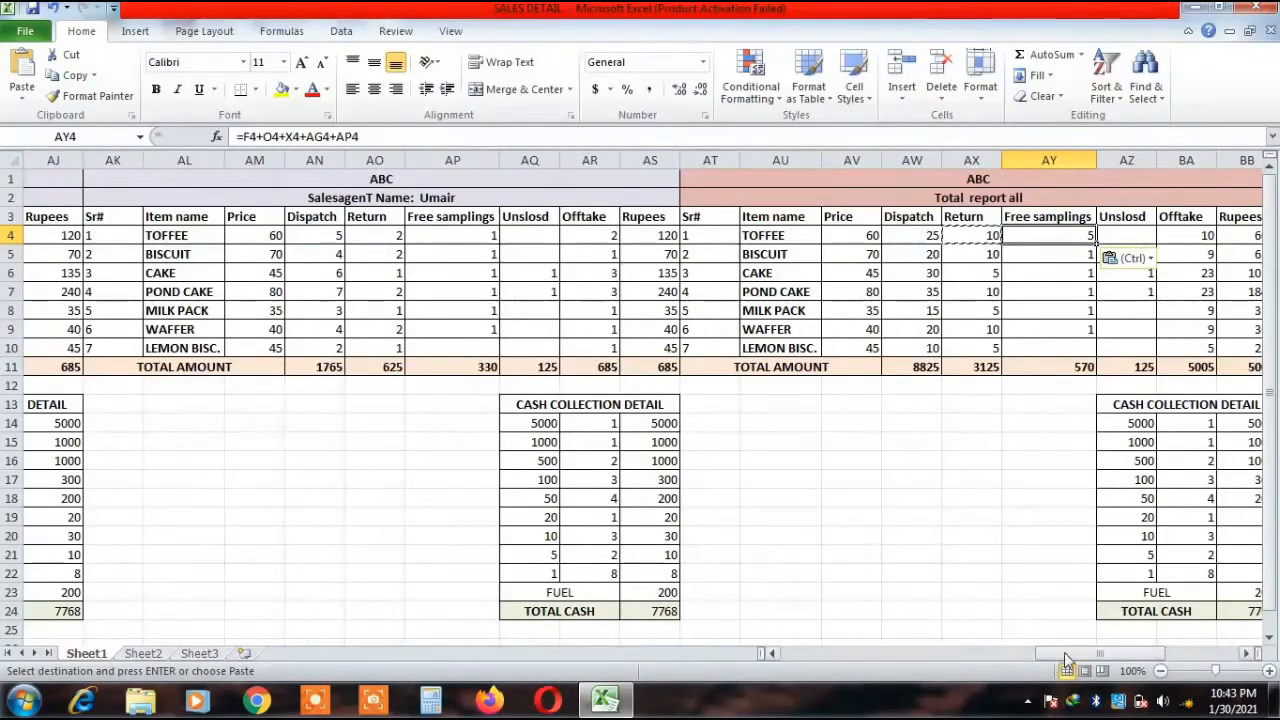
{"action": "left_click_drag", "start_coordinate": [1065, 656], "coordinate": [865, 657]}
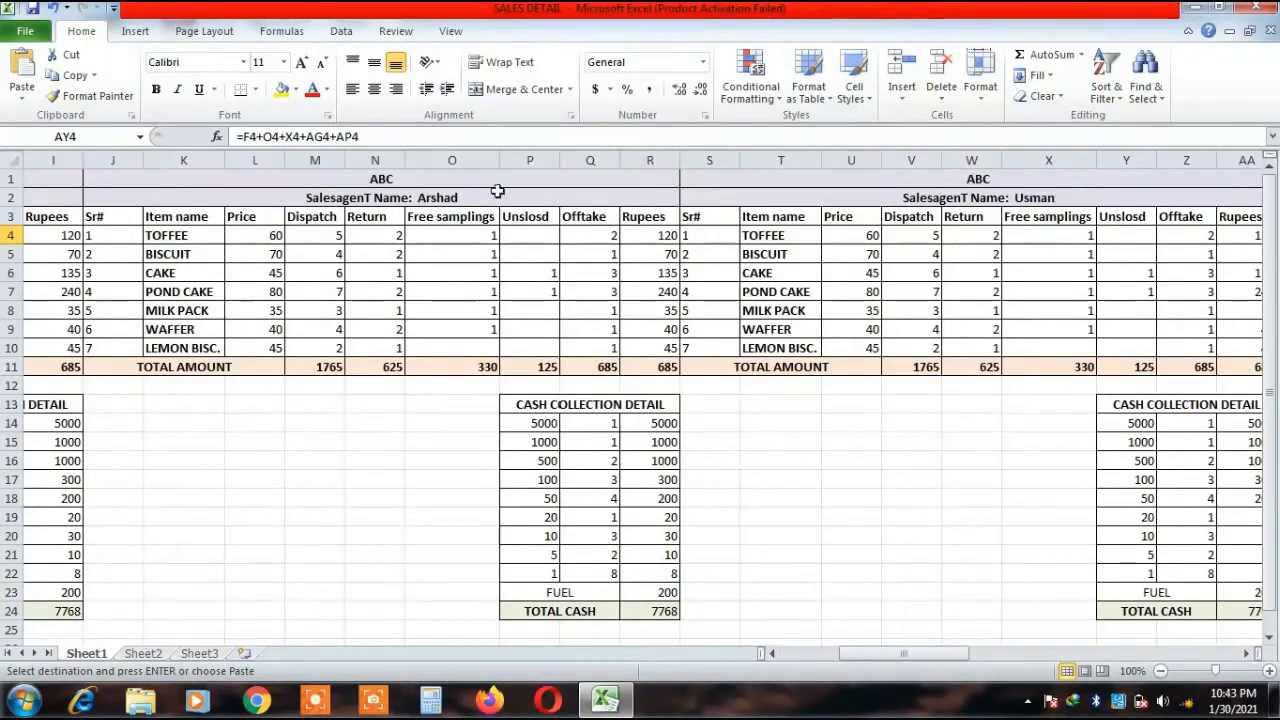
{"action": "left_click_drag", "start_coordinate": [948, 656], "coordinate": [1016, 626]}
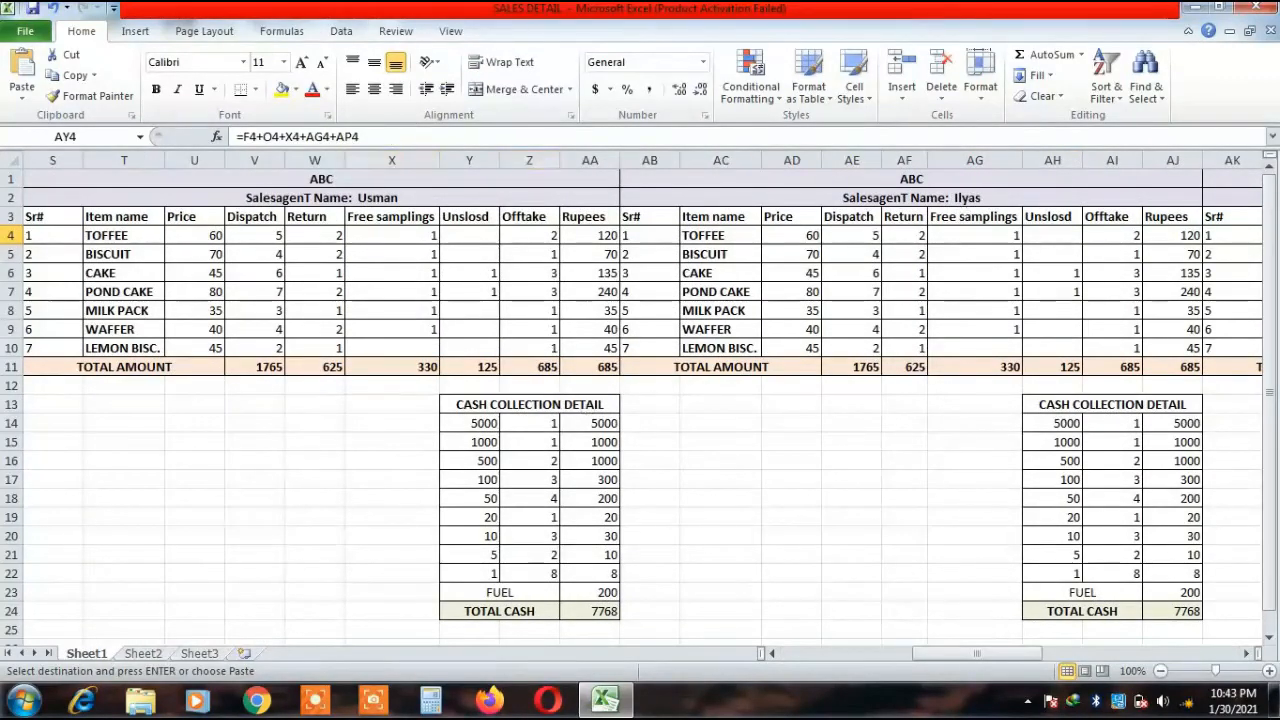
{"action": "left_click_drag", "start_coordinate": [1027, 652], "coordinate": [1155, 670]}
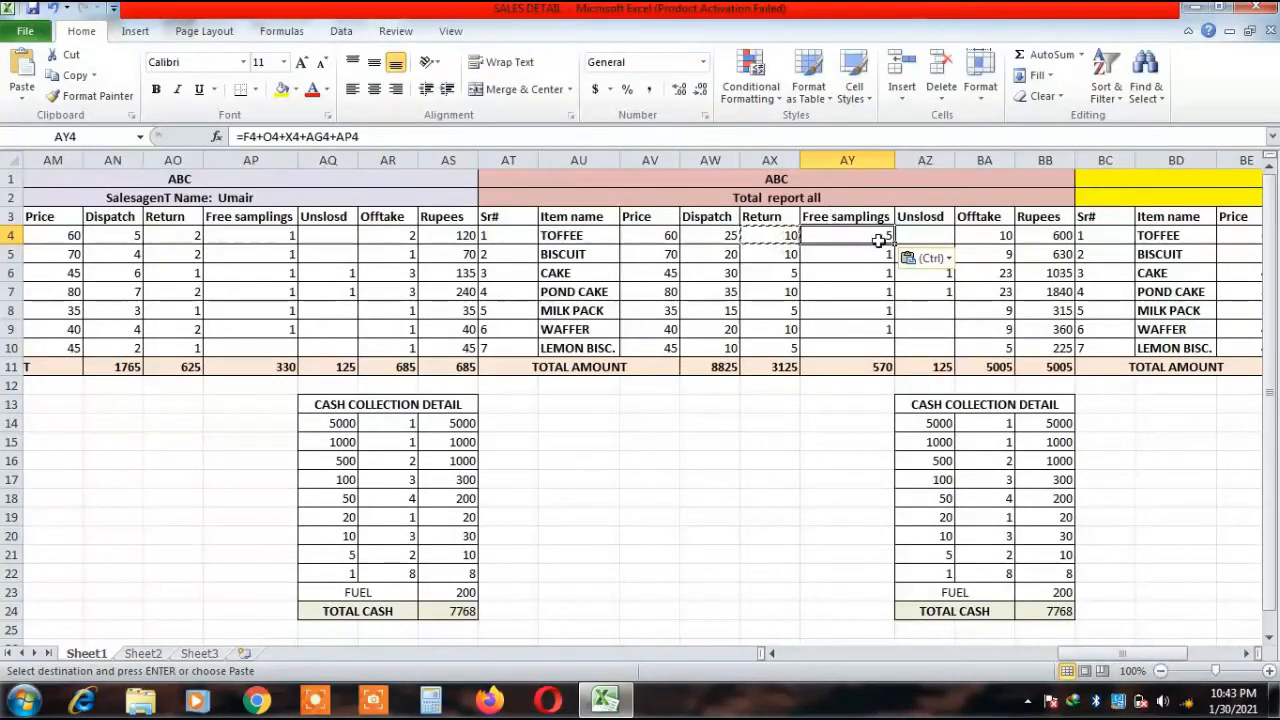
{"action": "left_click_drag", "start_coordinate": [894, 245], "coordinate": [900, 358]}
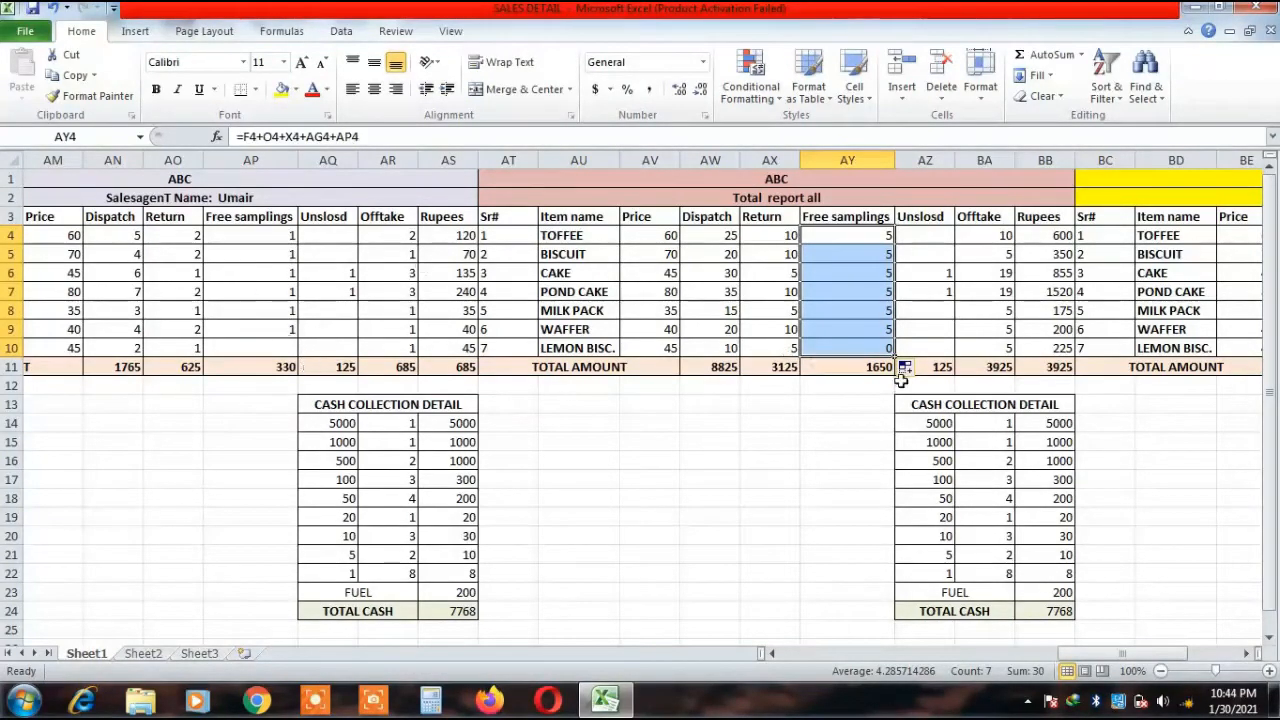
Copy the AY4 formula into Unslosd cell AZ4 and fill it down through AZ10.
{"action": "left_click", "coordinate": [926, 238]}
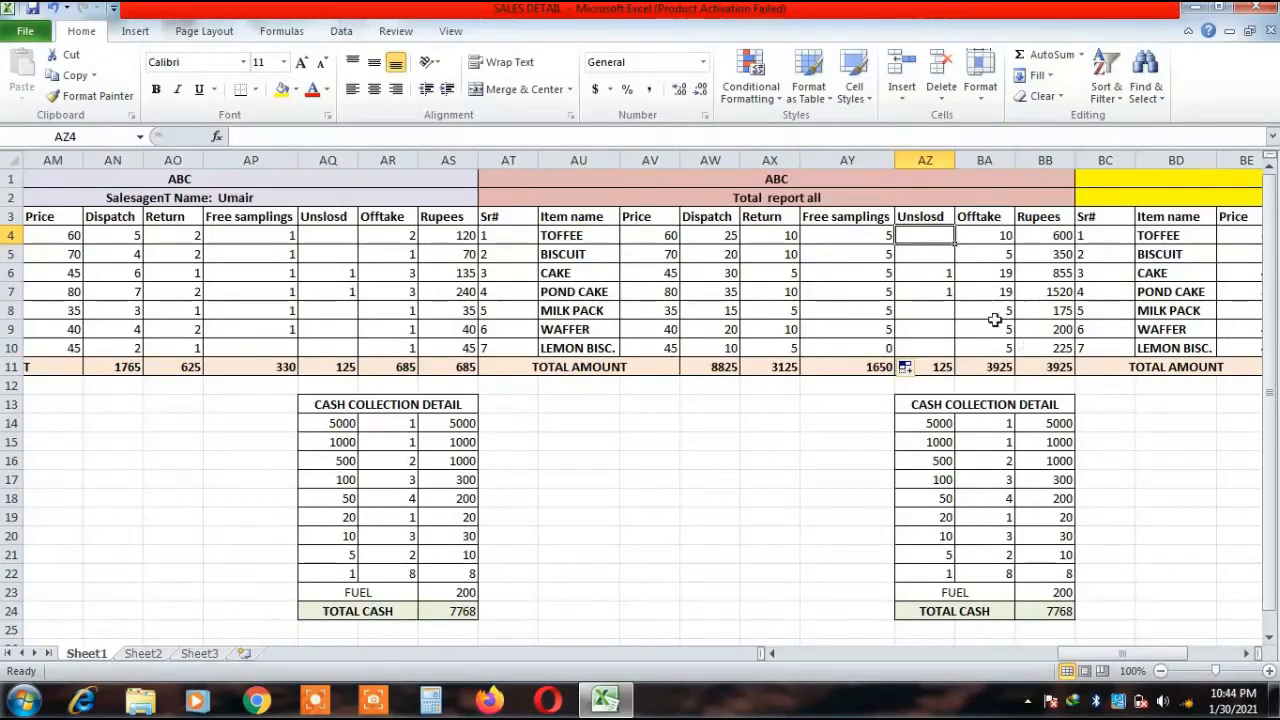
{"action": "left_click", "coordinate": [845, 240]}
{"action": "key", "text": "ctrl+c"}
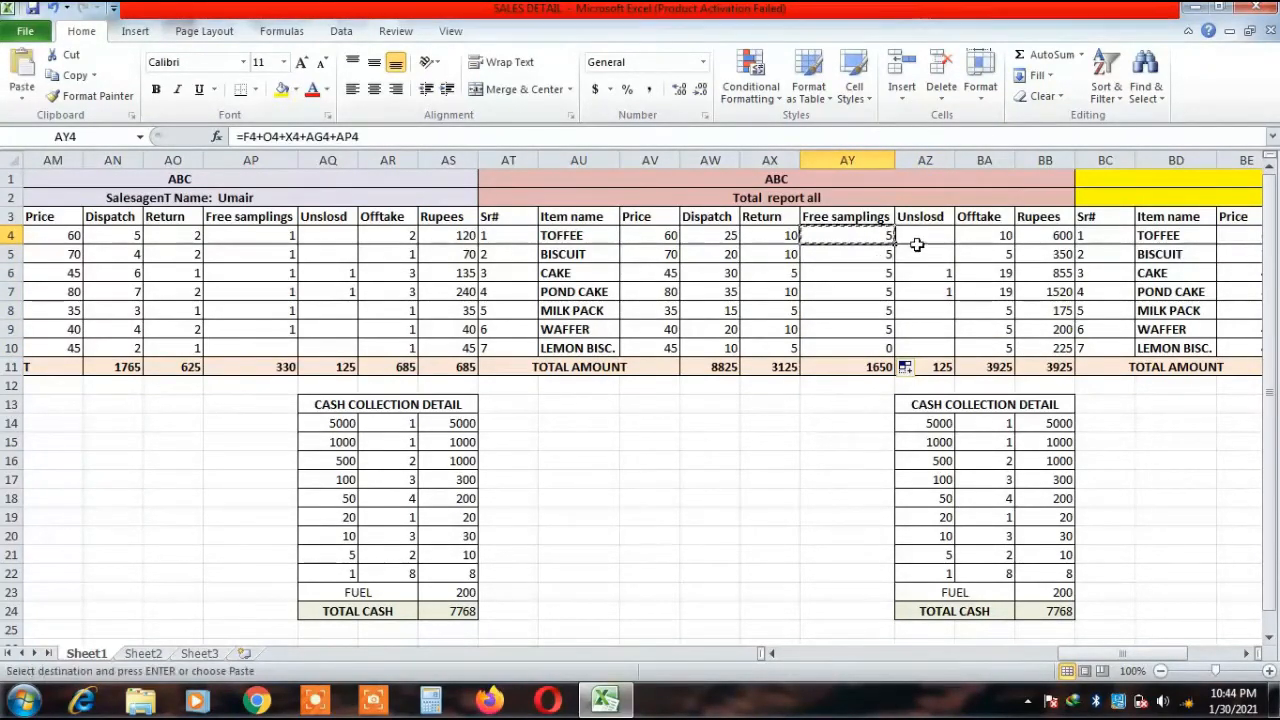
{"action": "left_click", "coordinate": [918, 240]}
{"action": "key", "text": "ctrl+v"}
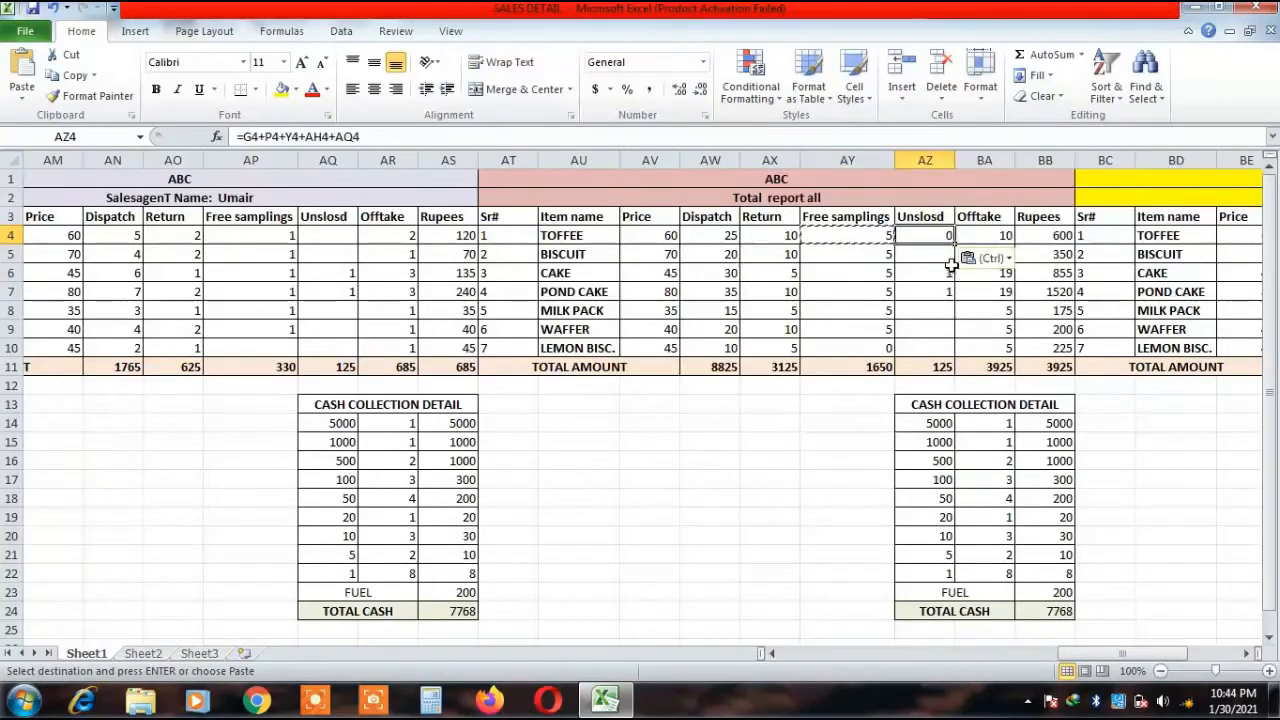
{"action": "left_click_drag", "start_coordinate": [955, 245], "coordinate": [957, 348]}
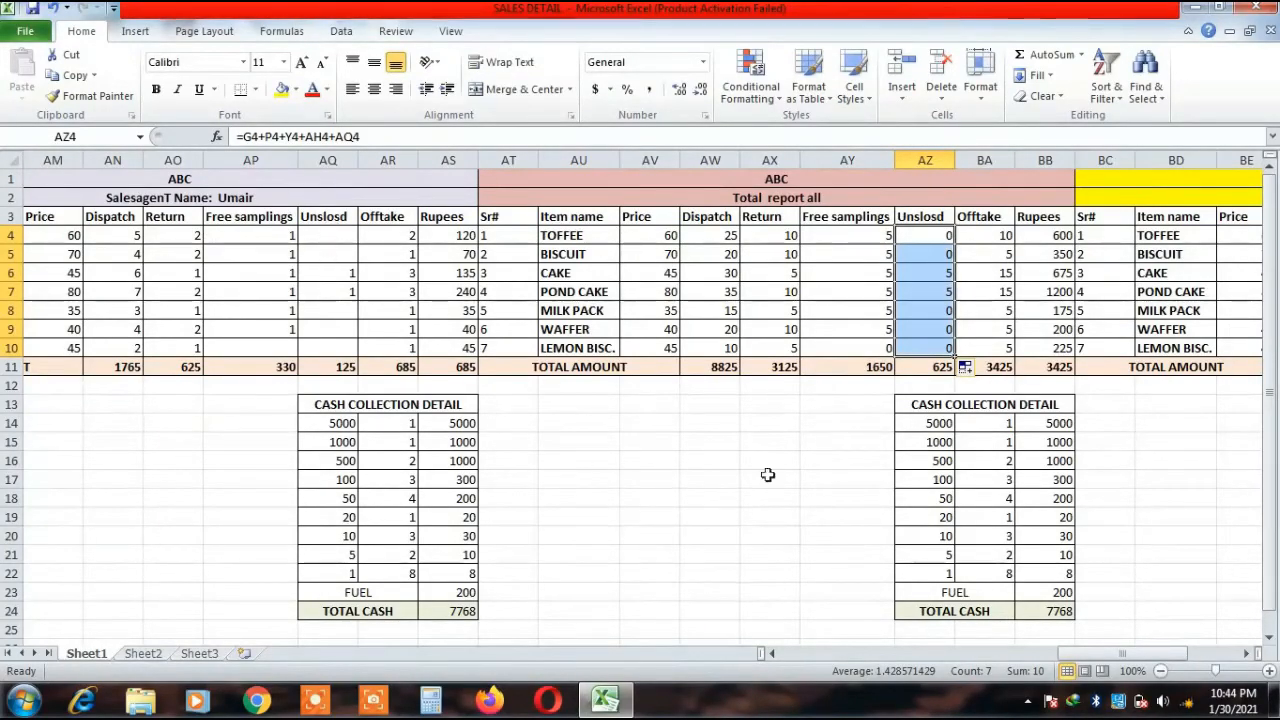
Copy the AZ4 formula into Offtake cell BA4 of the total report and fill it down through BA10.
{"action": "left_click_drag", "start_coordinate": [1110, 653], "coordinate": [750, 655]}
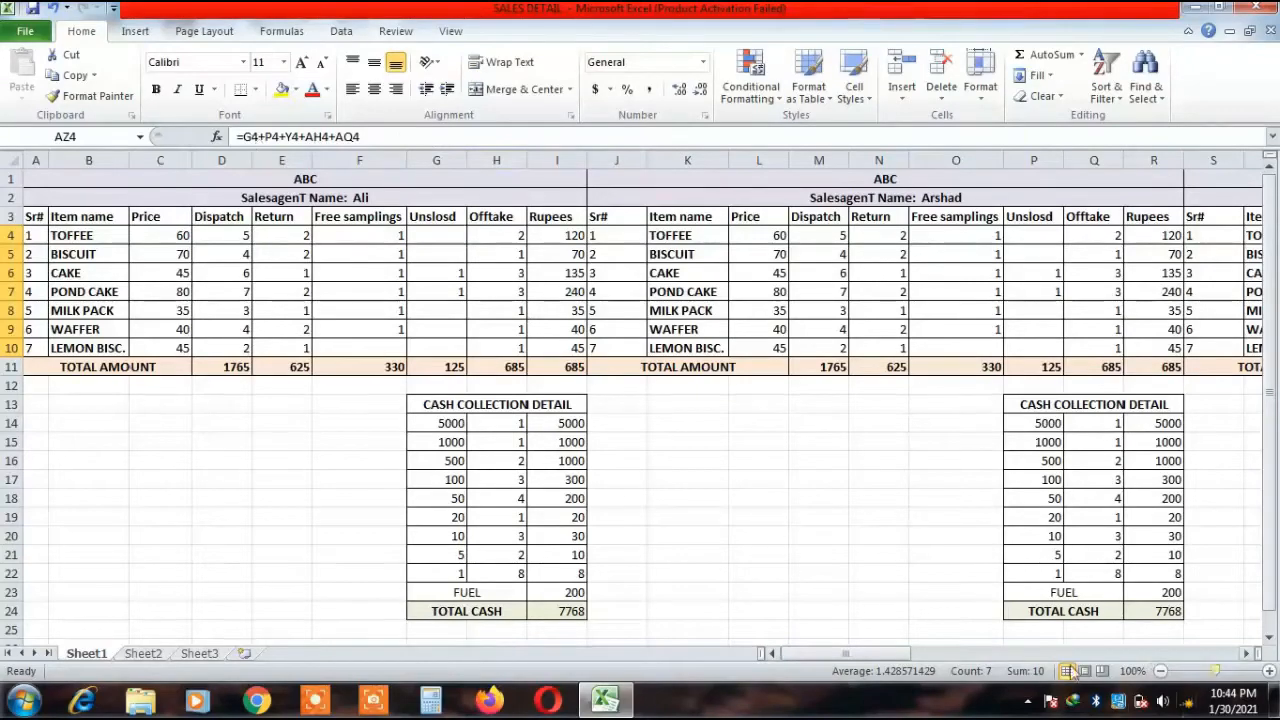
{"action": "left_click_drag", "start_coordinate": [873, 656], "coordinate": [1190, 686]}
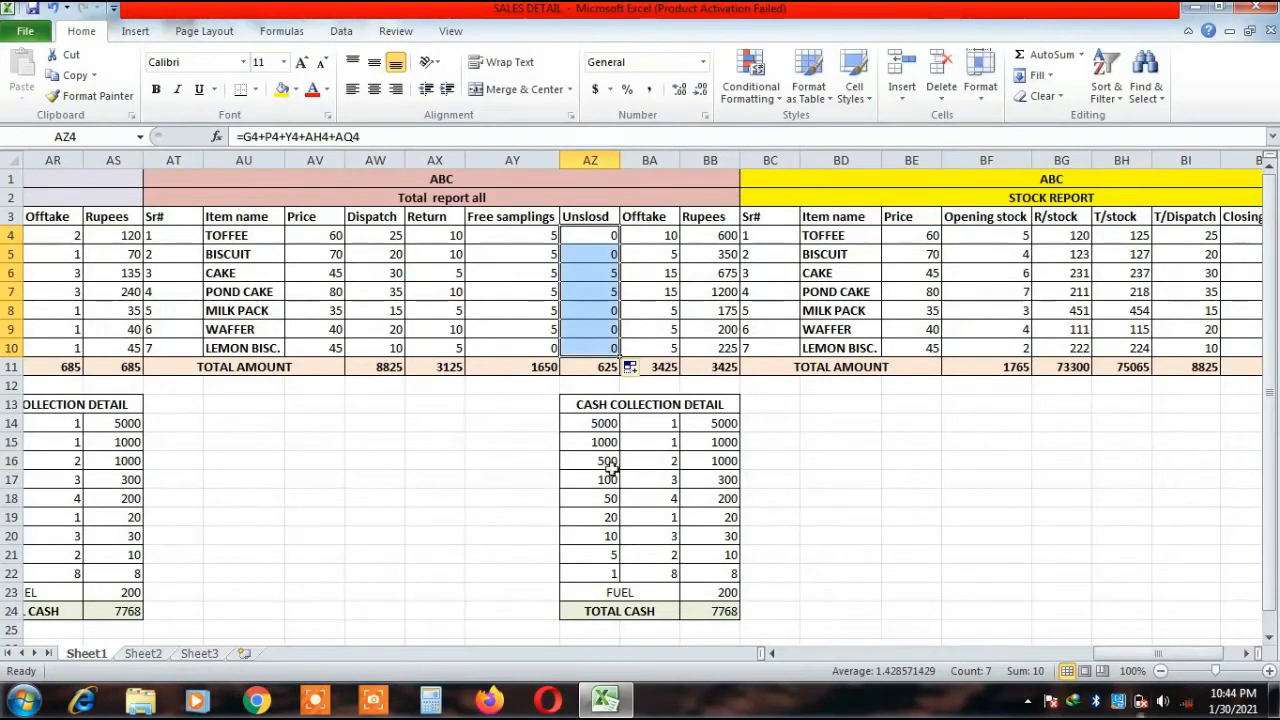
{"action": "left_click", "coordinate": [646, 240]}
{"action": "left_click", "coordinate": [608, 237]}
{"action": "key", "text": "ctrl+c"}
{"action": "left_click_drag", "start_coordinate": [774, 369], "coordinate": [722, 311]}
{"action": "left_click", "coordinate": [657, 242]}
{"action": "key", "text": "ctrl+v"}
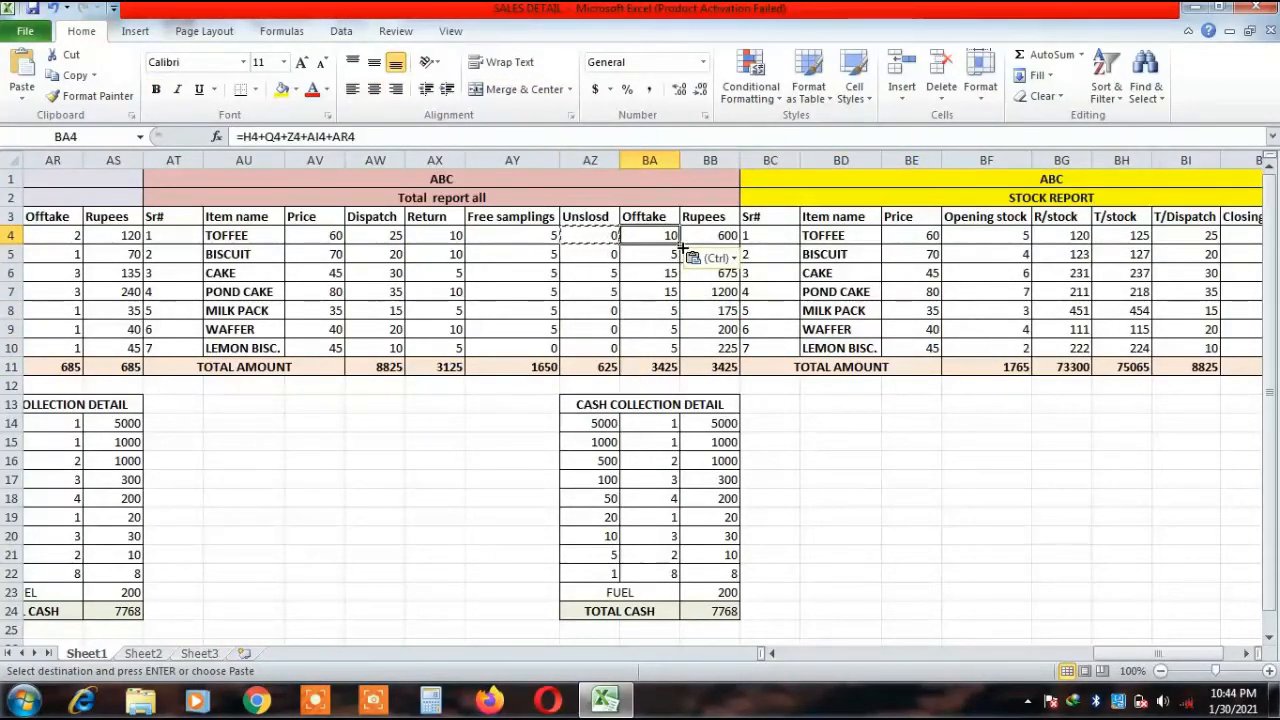
{"action": "left_click_drag", "start_coordinate": [679, 244], "coordinate": [672, 350]}
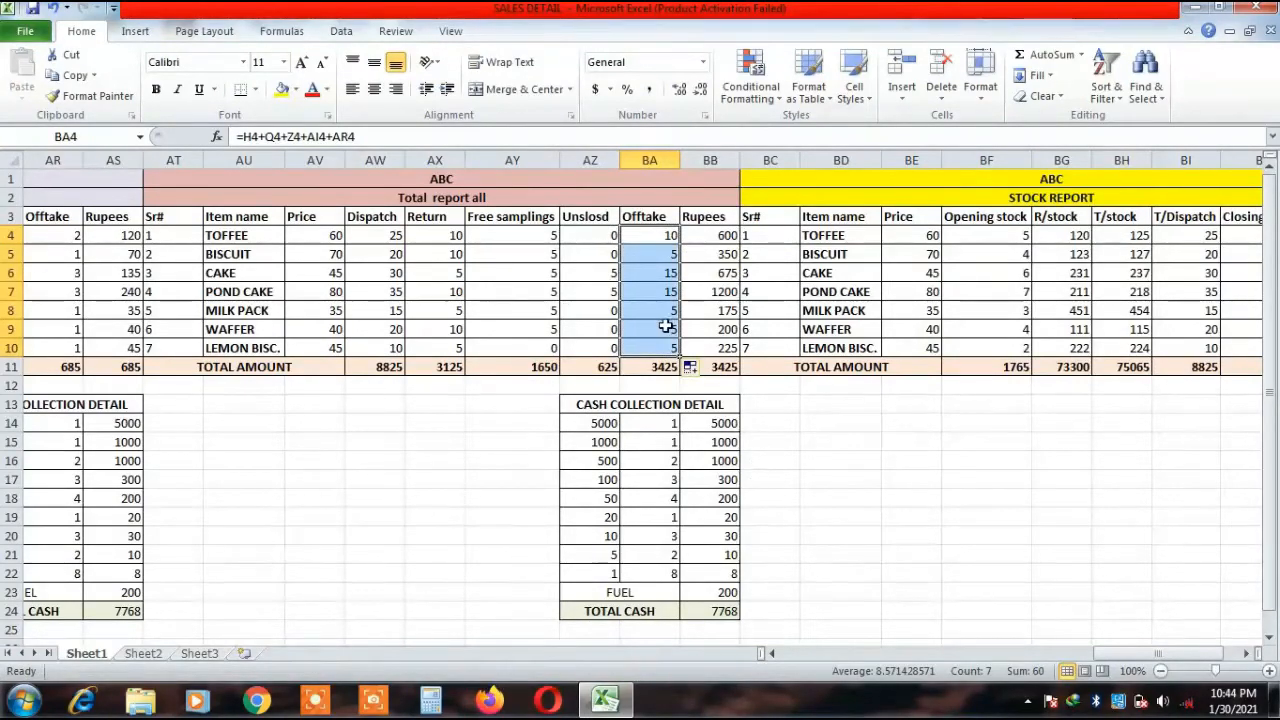
Check the Offtake total in AY13 by subtracting the Return, Free samplings and Unslosd totals from Dispatch, =AW11-AX11-AY11-AZ11.
{"action": "left_click_drag", "start_coordinate": [1124, 652], "coordinate": [811, 645]}
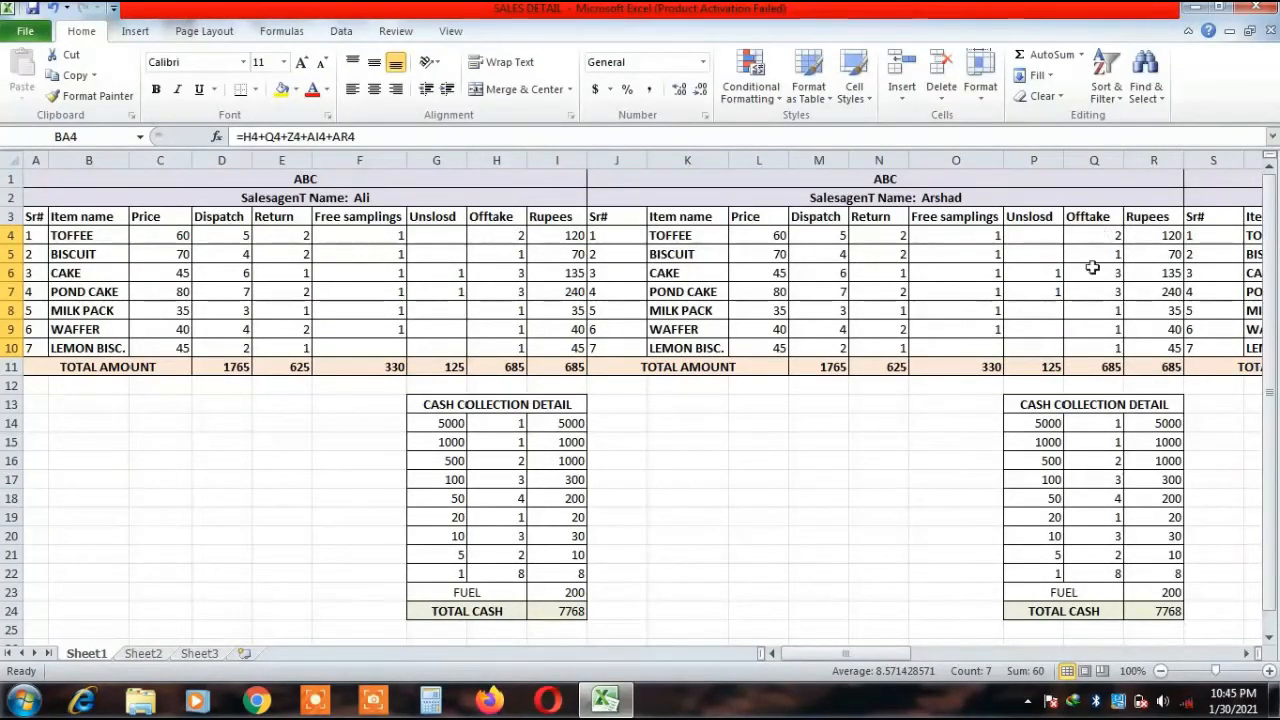
{"action": "left_click_drag", "start_coordinate": [849, 650], "coordinate": [1130, 678]}
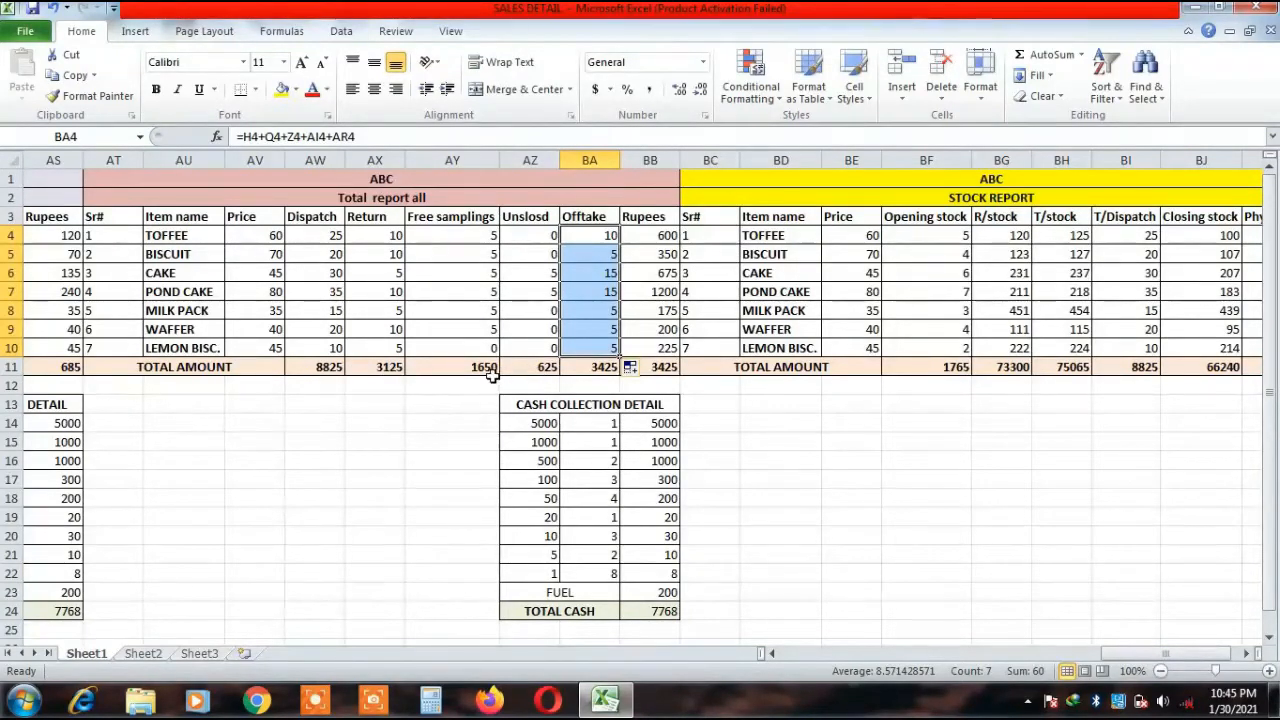
{"action": "left_click", "coordinate": [425, 406]}
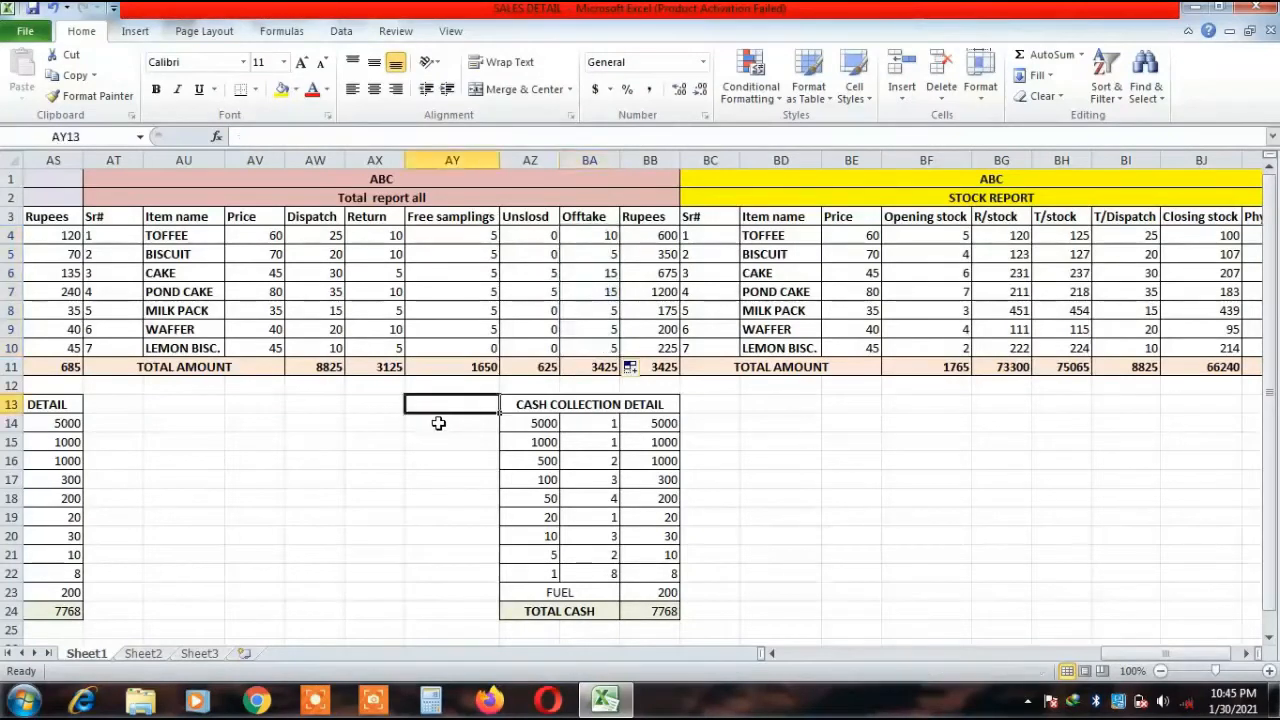
{"action": "type", "text": "="}
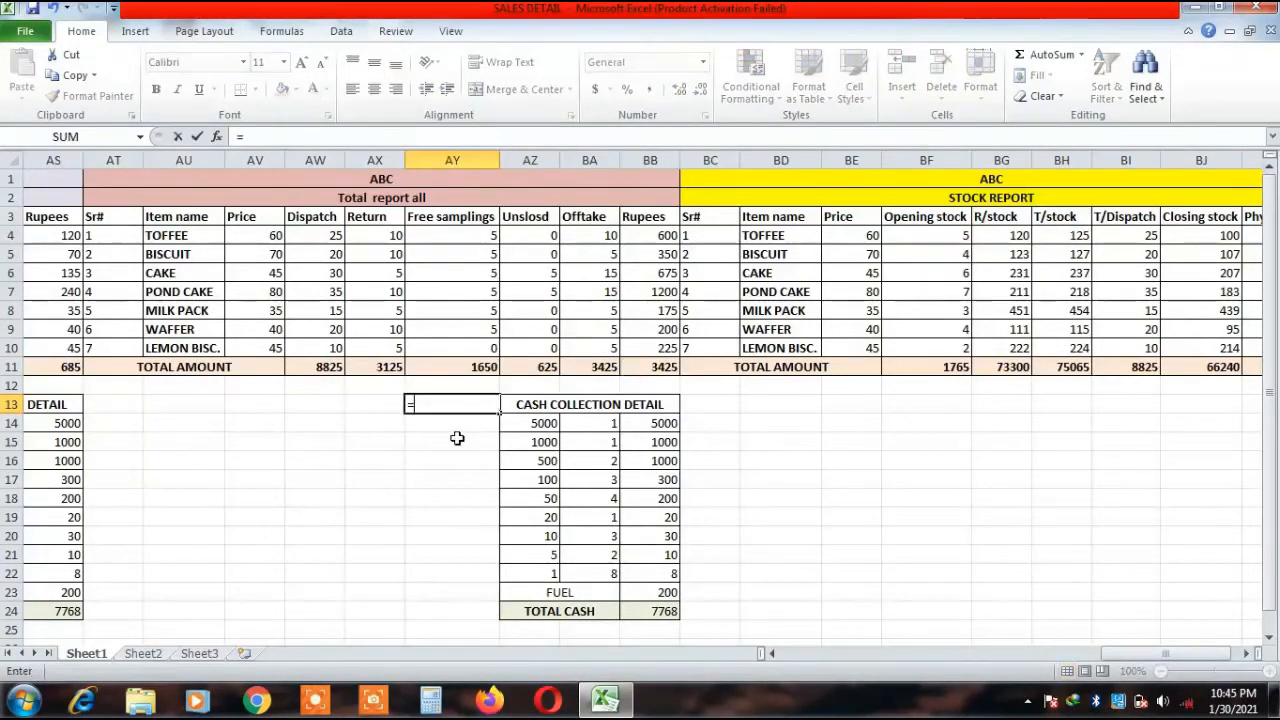
{"action": "left_click", "coordinate": [313, 367]}
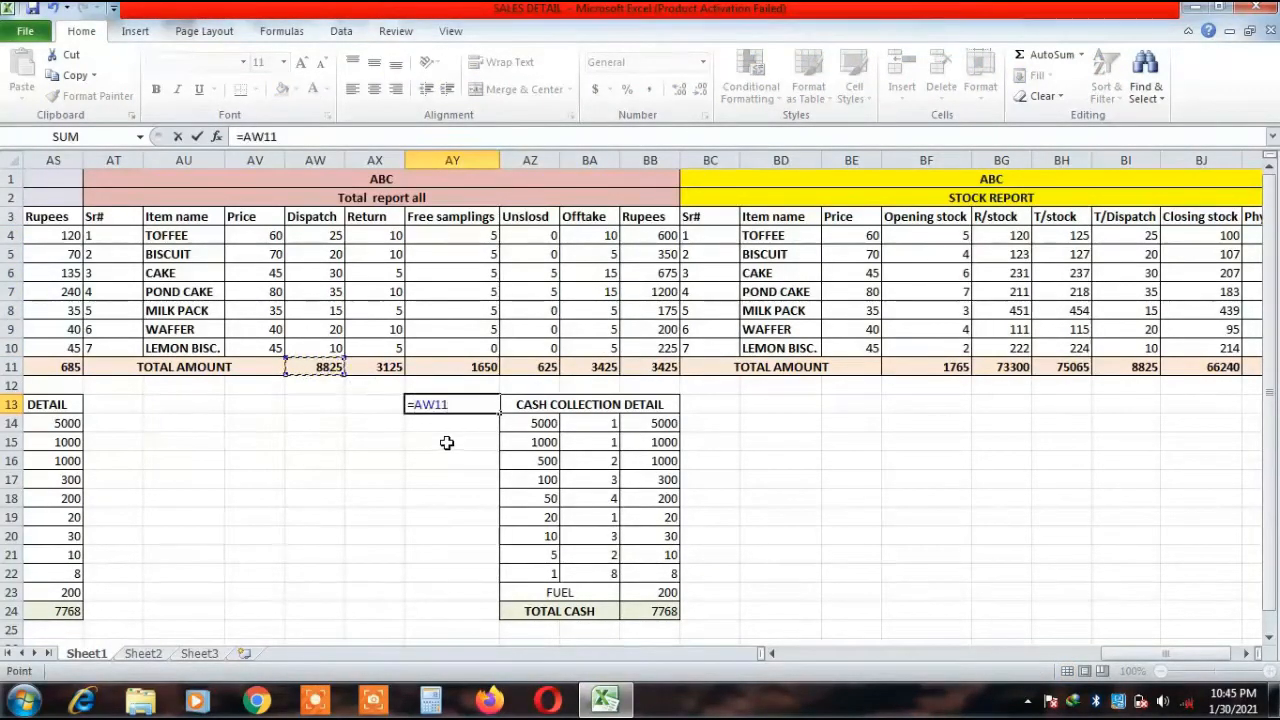
{"action": "type", "text": "-"}
{"action": "left_click", "coordinate": [393, 367]}
{"action": "type", "text": "-"}
{"action": "left_click", "coordinate": [453, 370]}
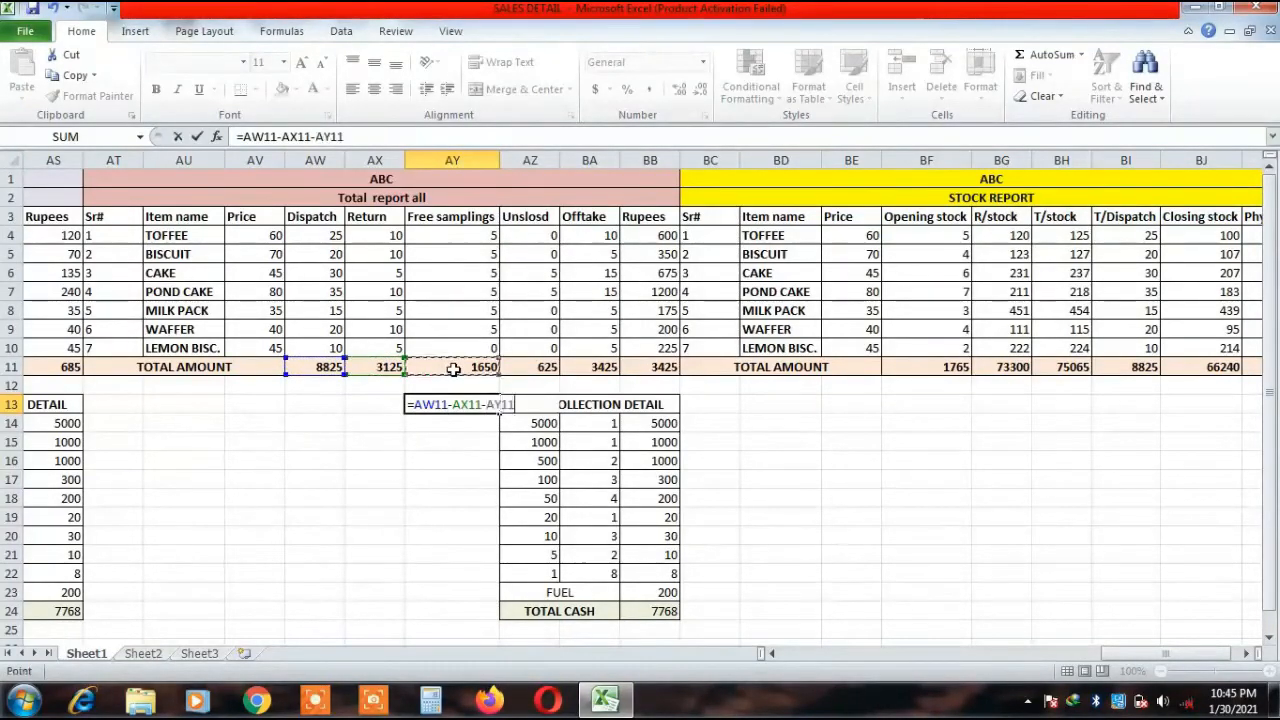
{"action": "type", "text": "-"}
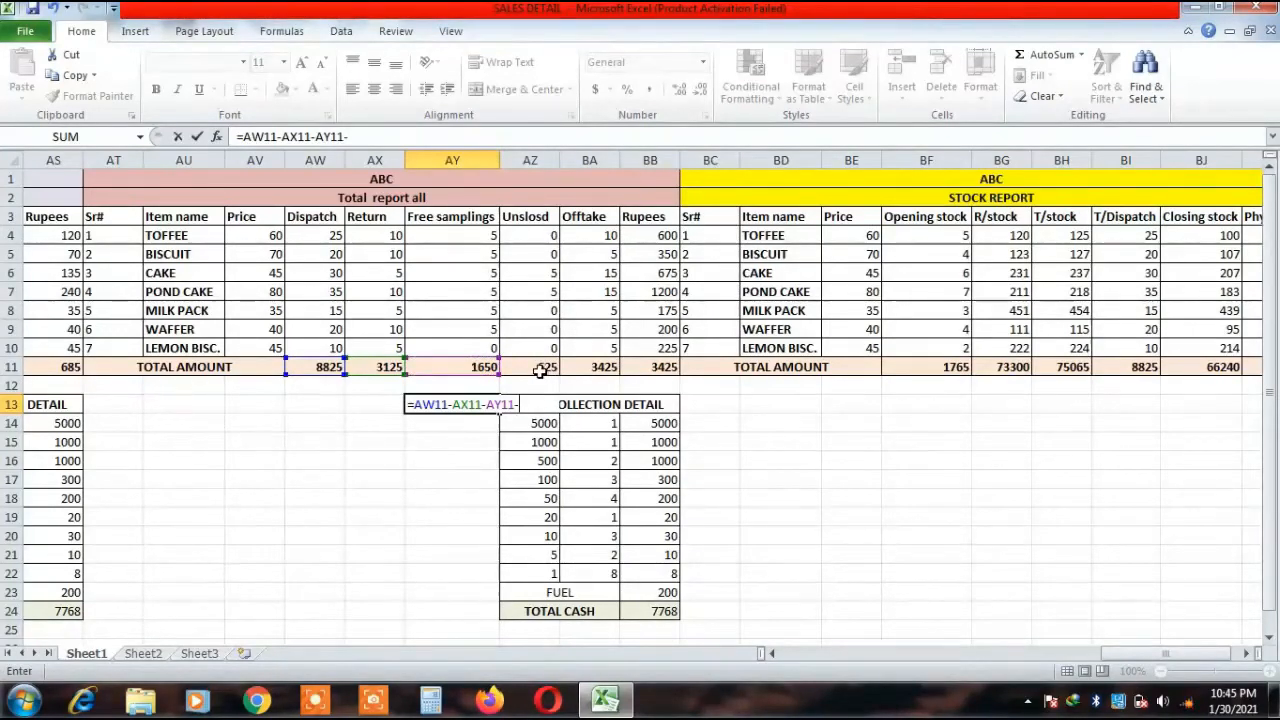
{"action": "left_click", "coordinate": [540, 370]}
{"action": "key", "text": "Return"}
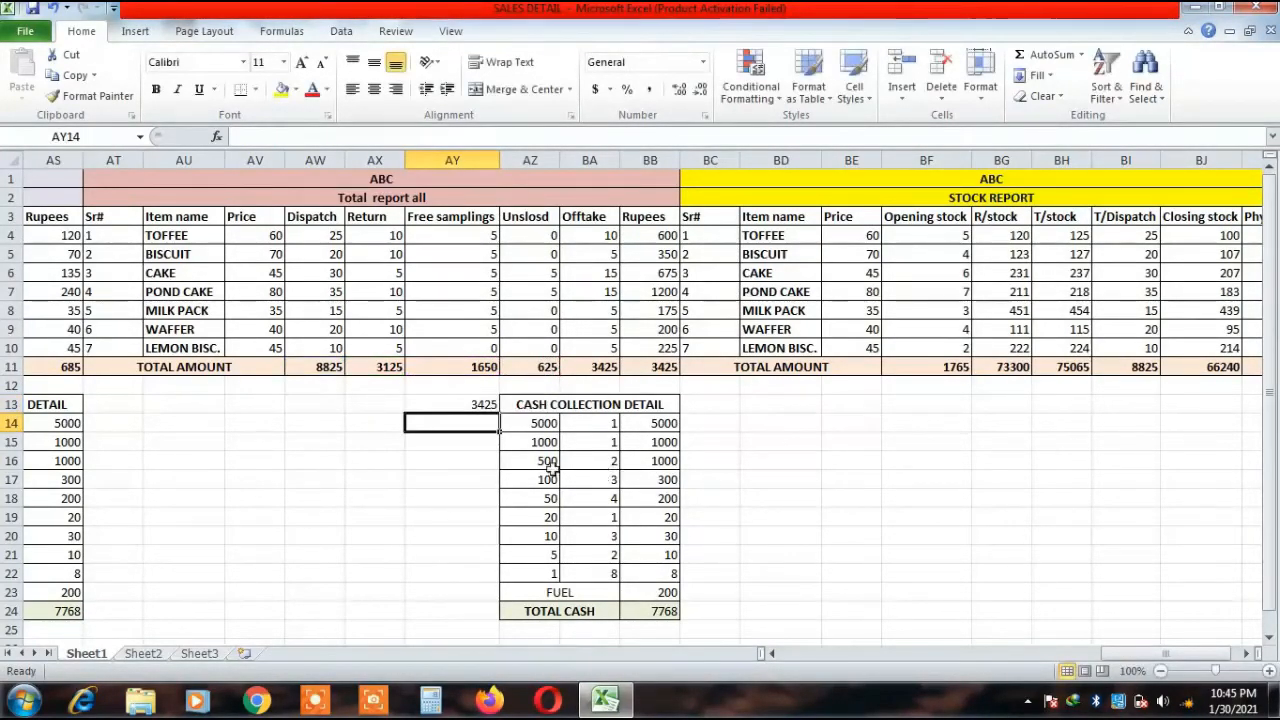
Clear the check formula from cell AY13.
{"action": "left_click", "coordinate": [470, 405]}
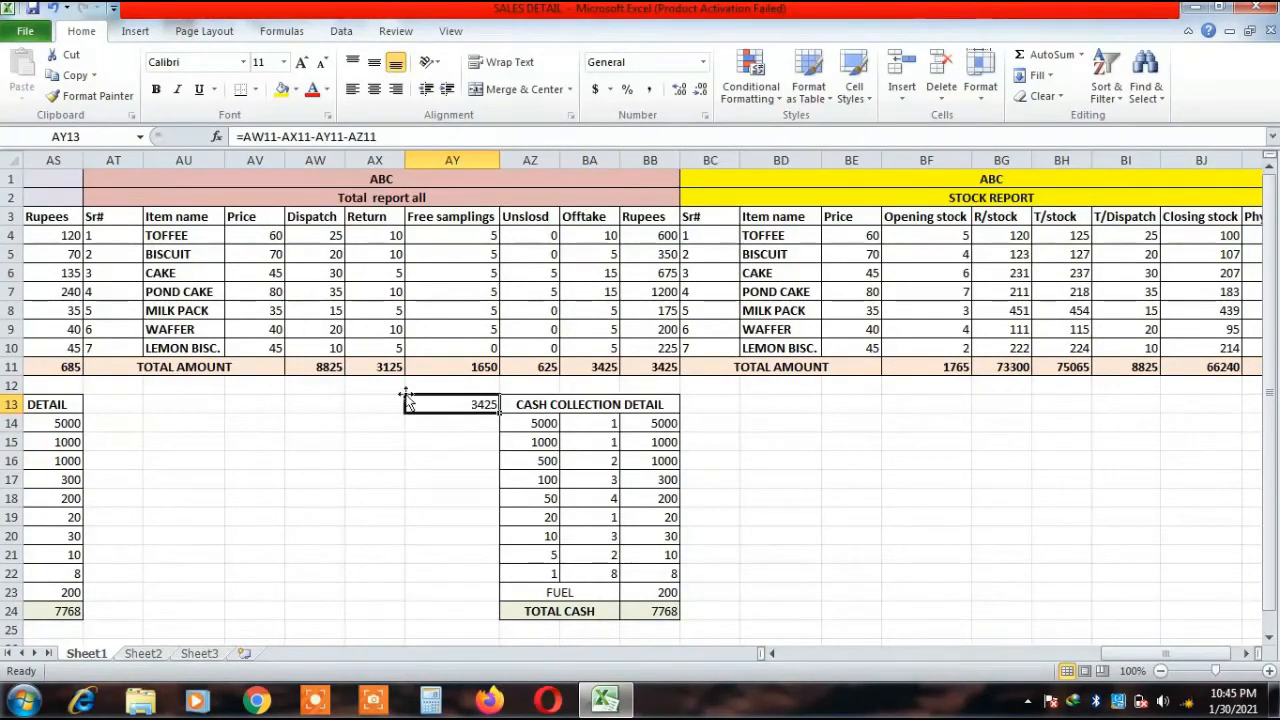
{"action": "double_click", "coordinate": [462, 405]}
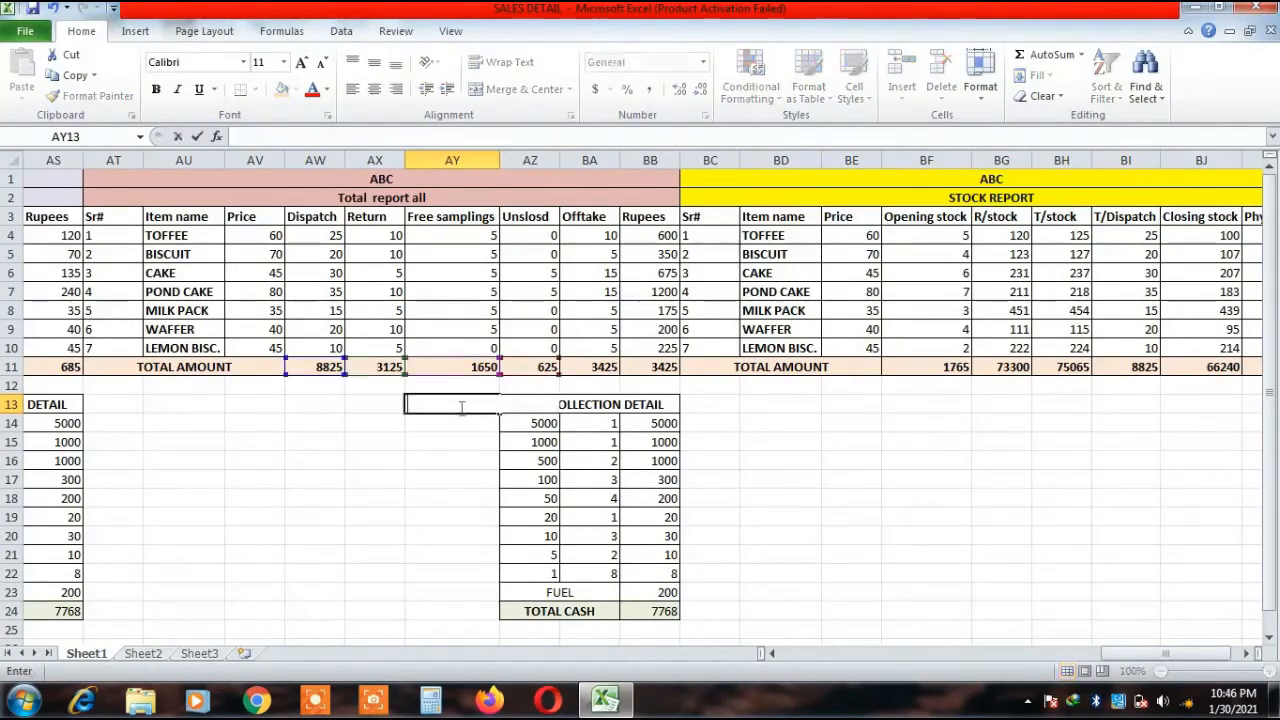
{"action": "key", "text": "Return"}
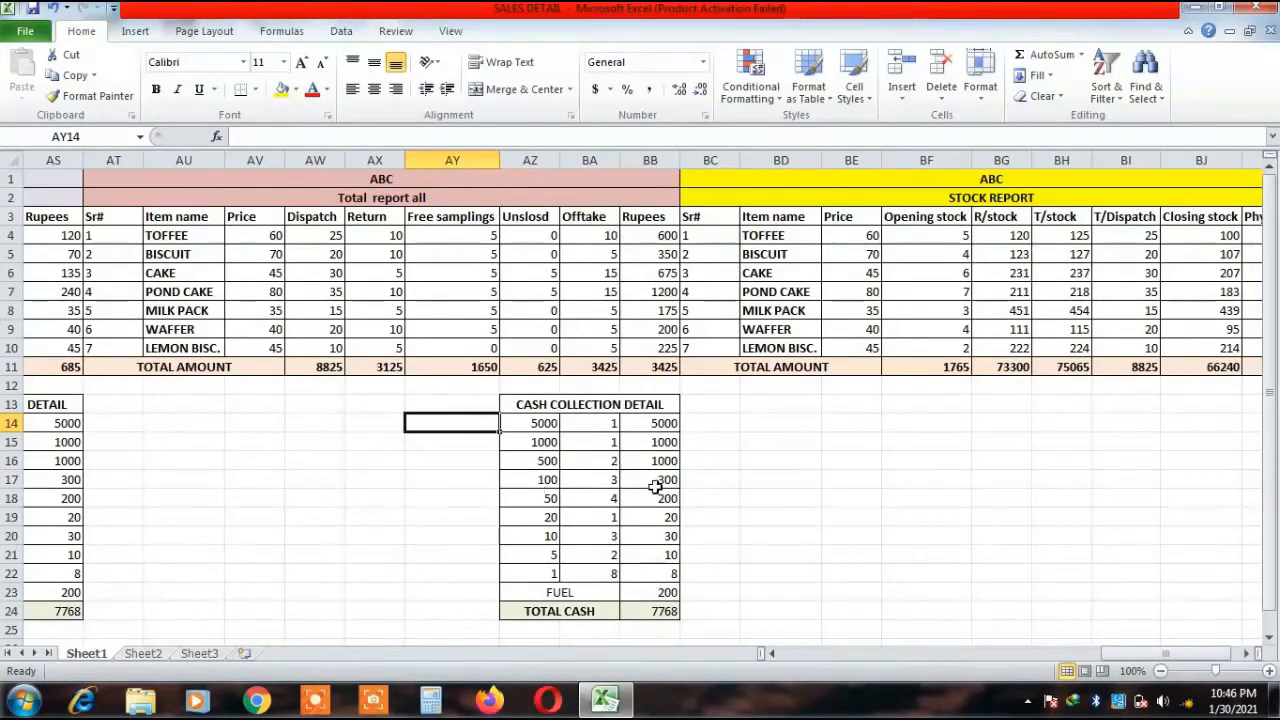
Copy the five-agent sum formula from BA10 into BA14, the 5000-note count of the total report's cash collection table.
{"action": "left_click", "coordinate": [590, 424]}
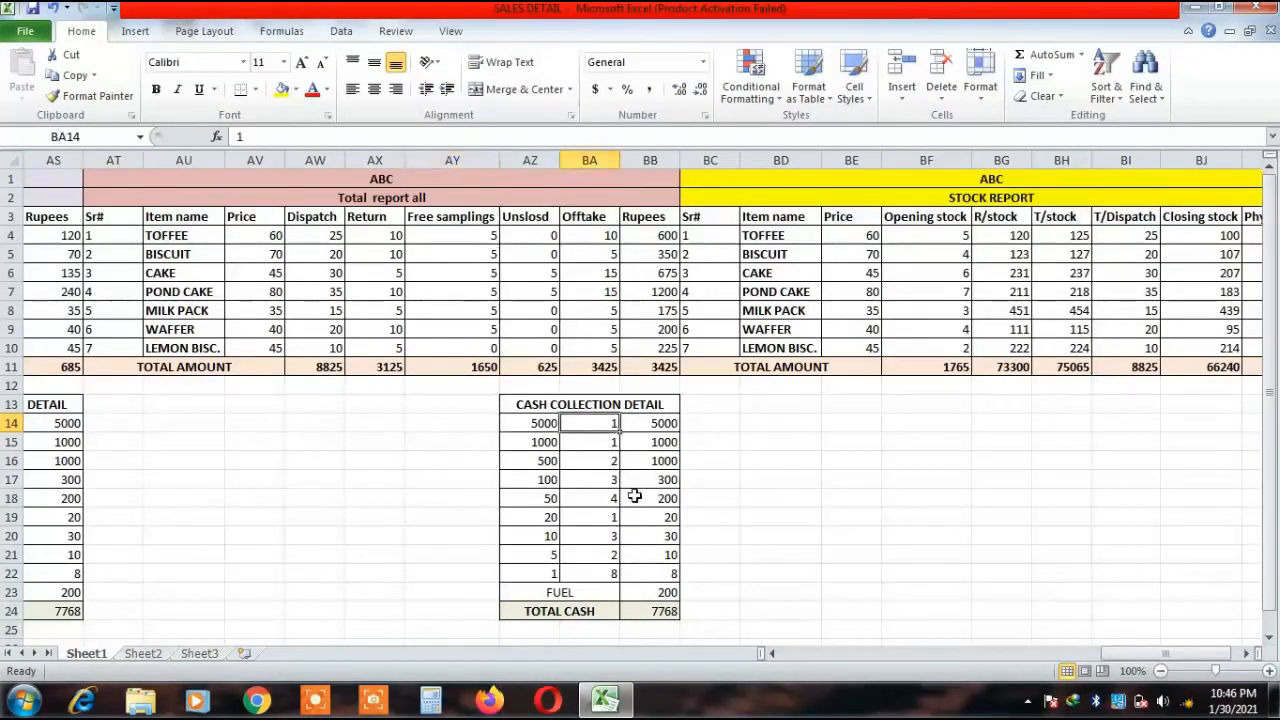
{"action": "left_click", "coordinate": [588, 308]}
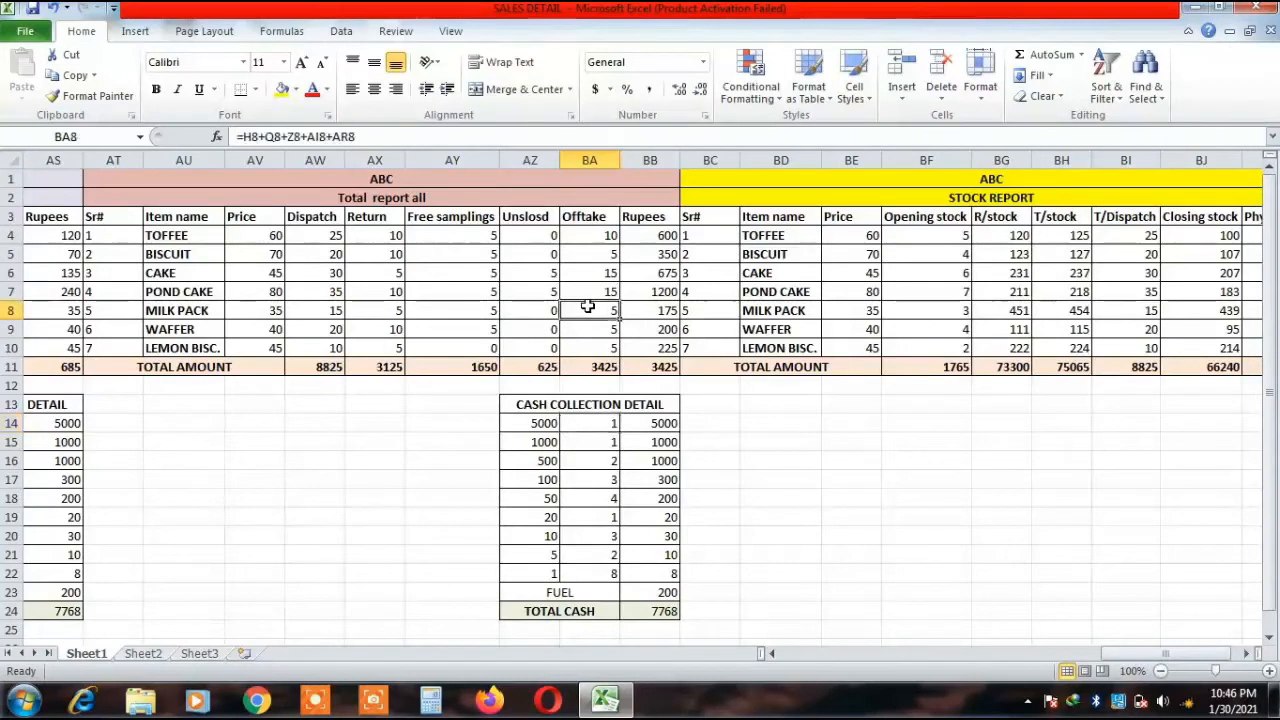
{"action": "left_click", "coordinate": [594, 427]}
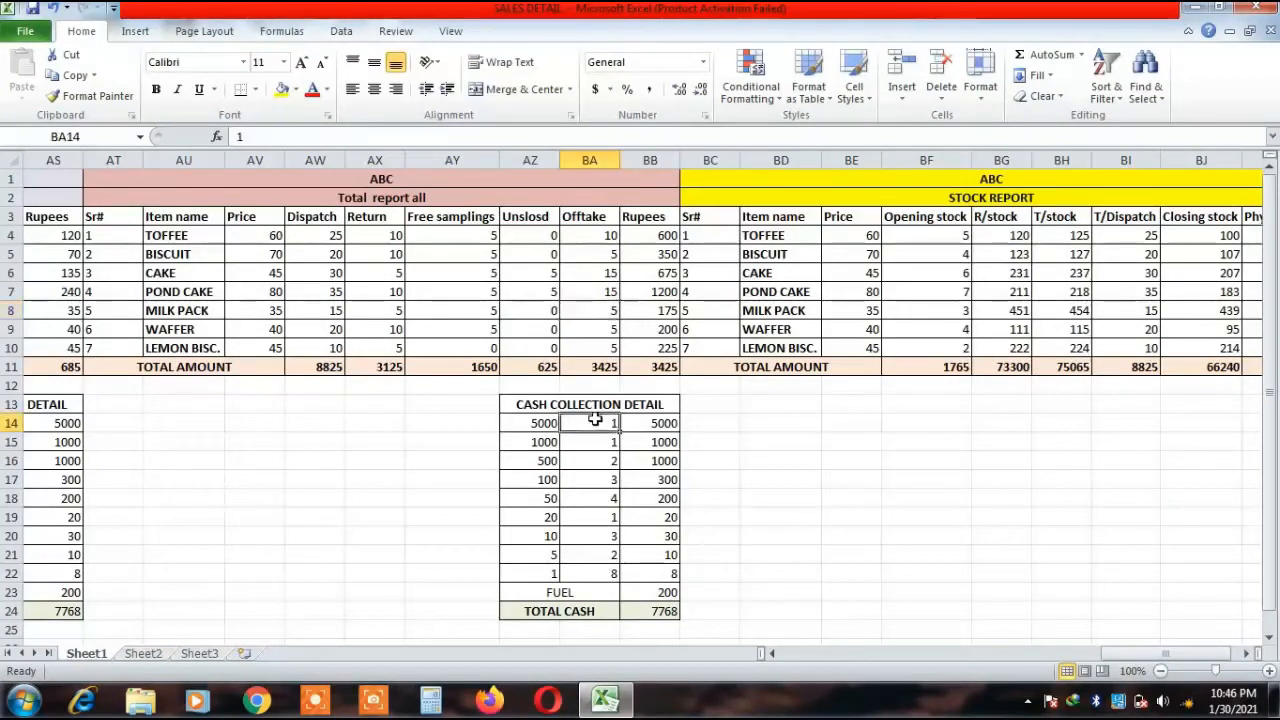
{"action": "left_click", "coordinate": [588, 348]}
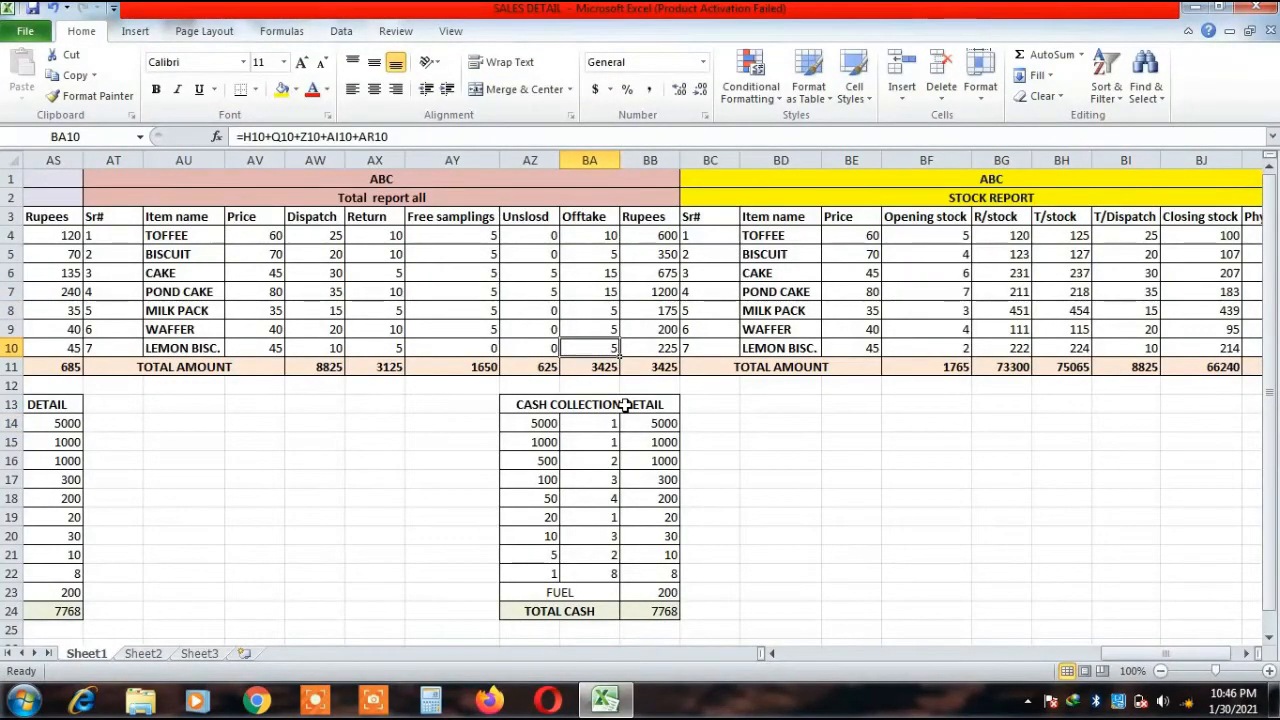
{"action": "key", "text": "ctrl+c"}
{"action": "left_click", "coordinate": [592, 426]}
{"action": "key", "text": "ctrl+v"}
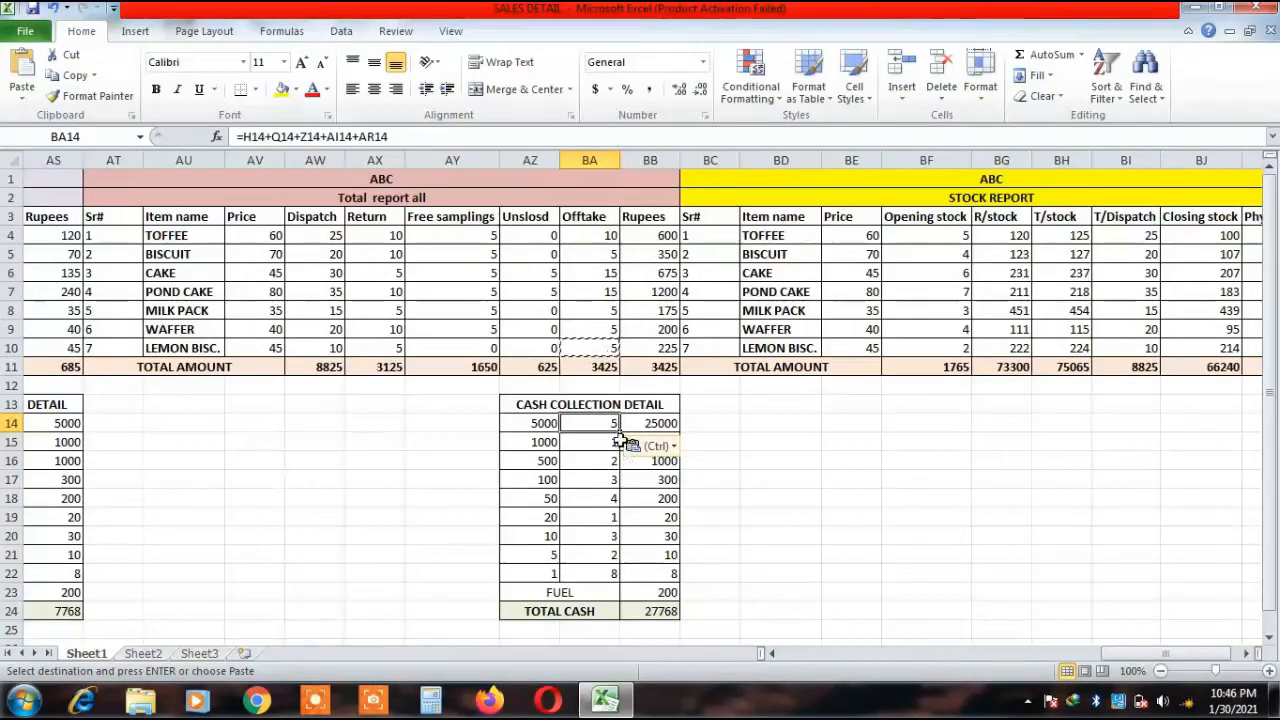
Fill the five-agent sum formula from BA14 down through BA22 in the total report's cash collection table.
{"action": "left_click_drag", "start_coordinate": [620, 436], "coordinate": [620, 578]}
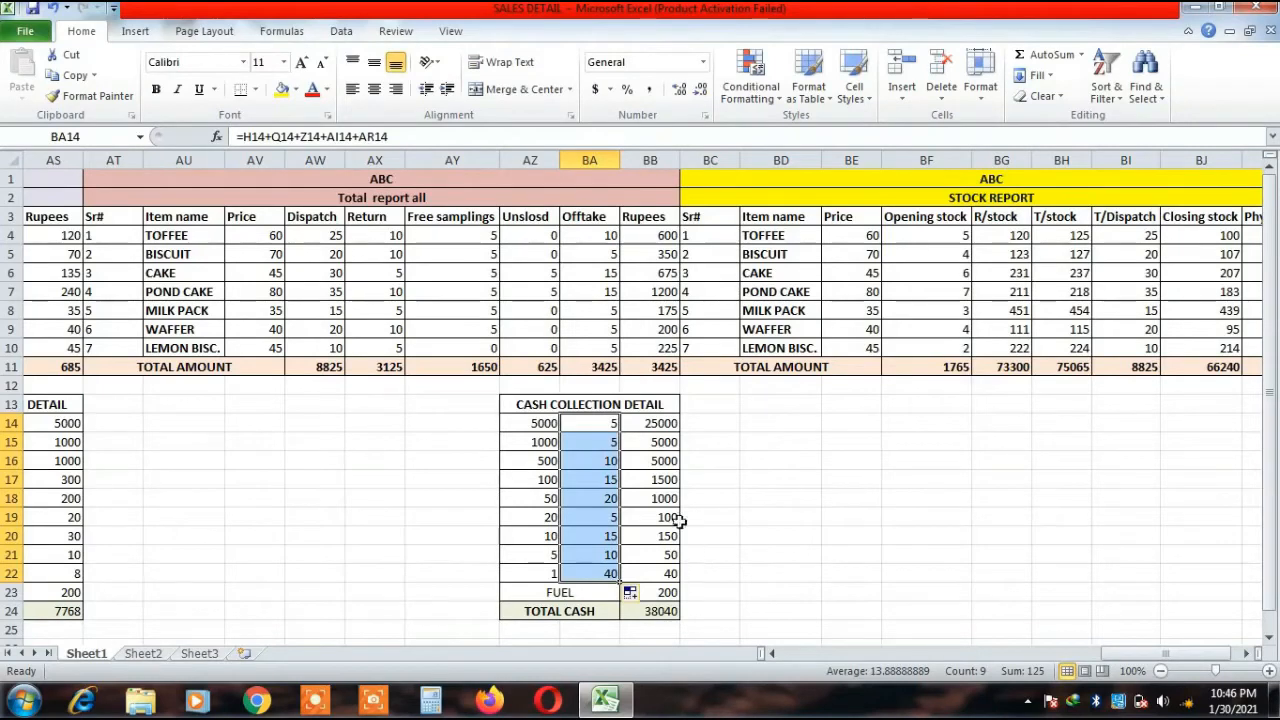
{"action": "left_click", "coordinate": [588, 573]}
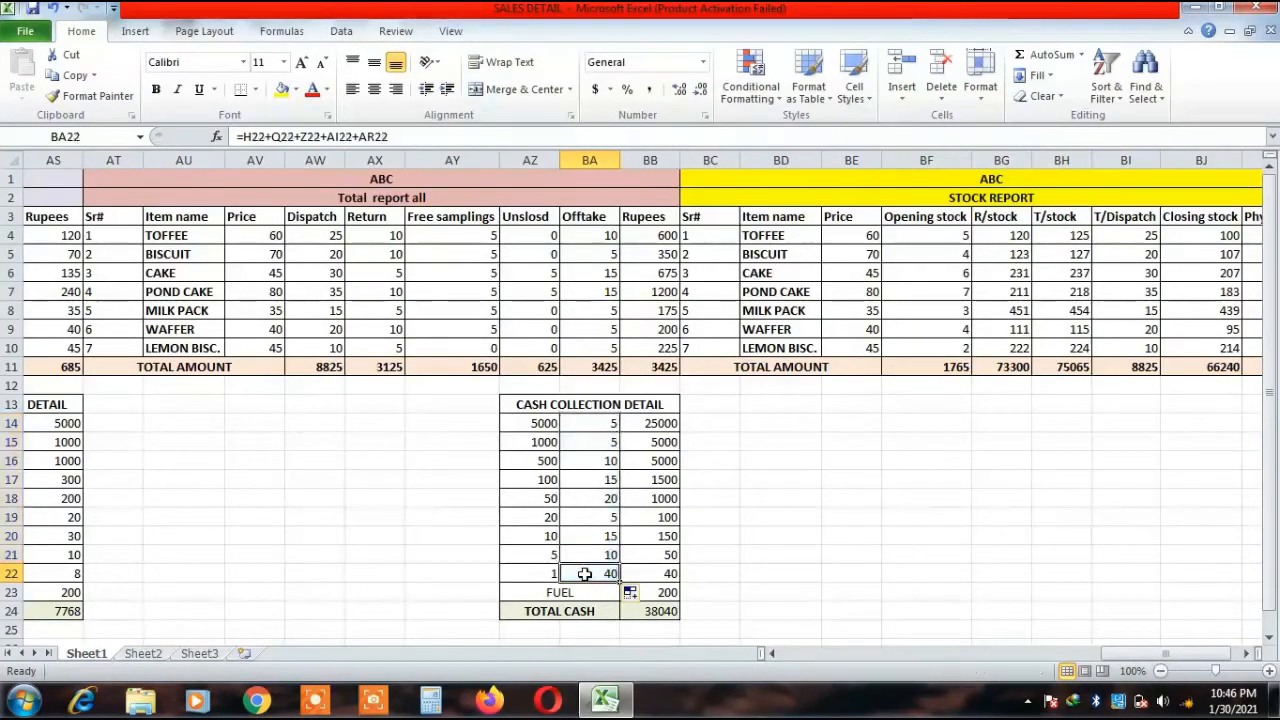
{"action": "left_click", "coordinate": [829, 558]}
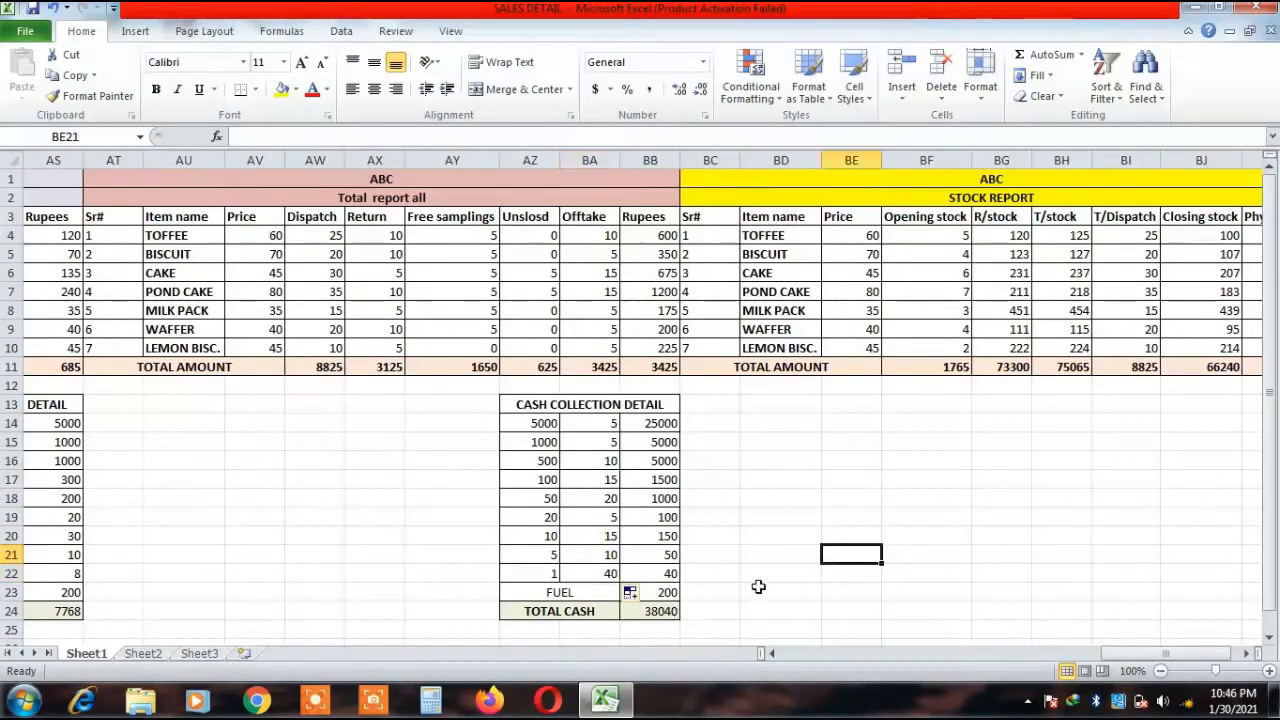
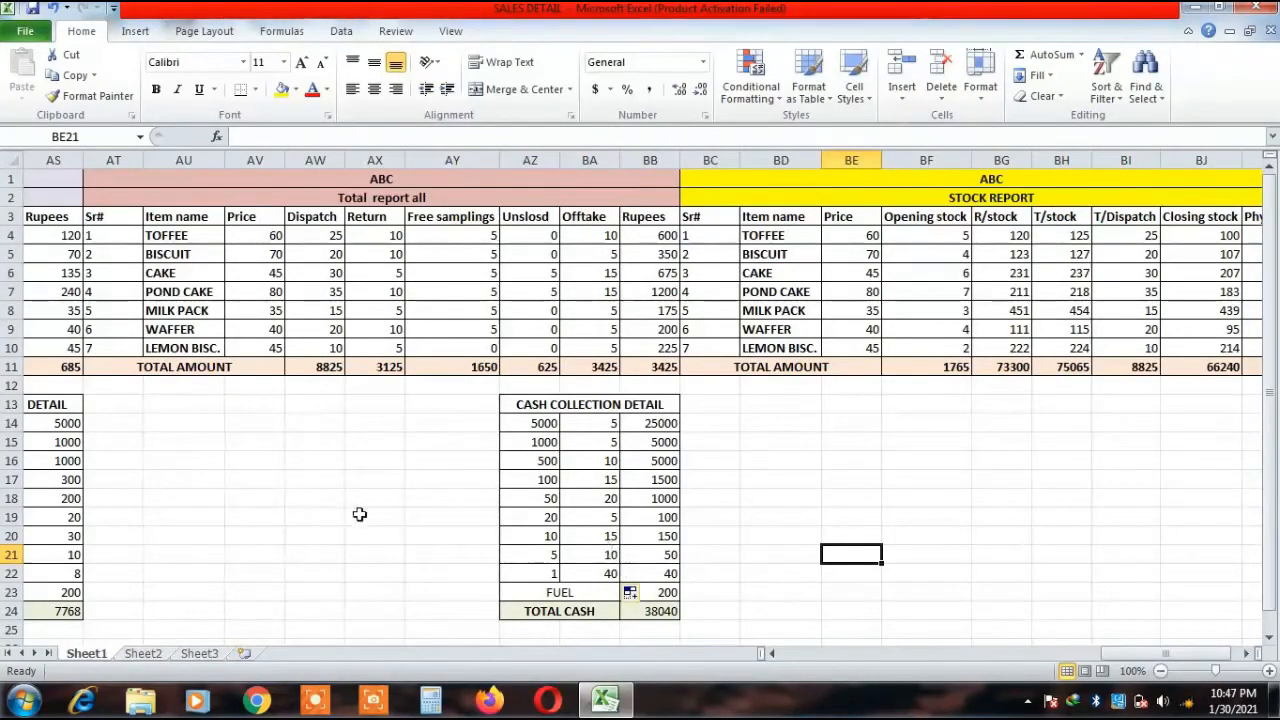
{"action": "left_click", "coordinate": [399, 503]}
{"action": "left_click", "coordinate": [386, 443]}
{"action": "left_click", "coordinate": [416, 456]}
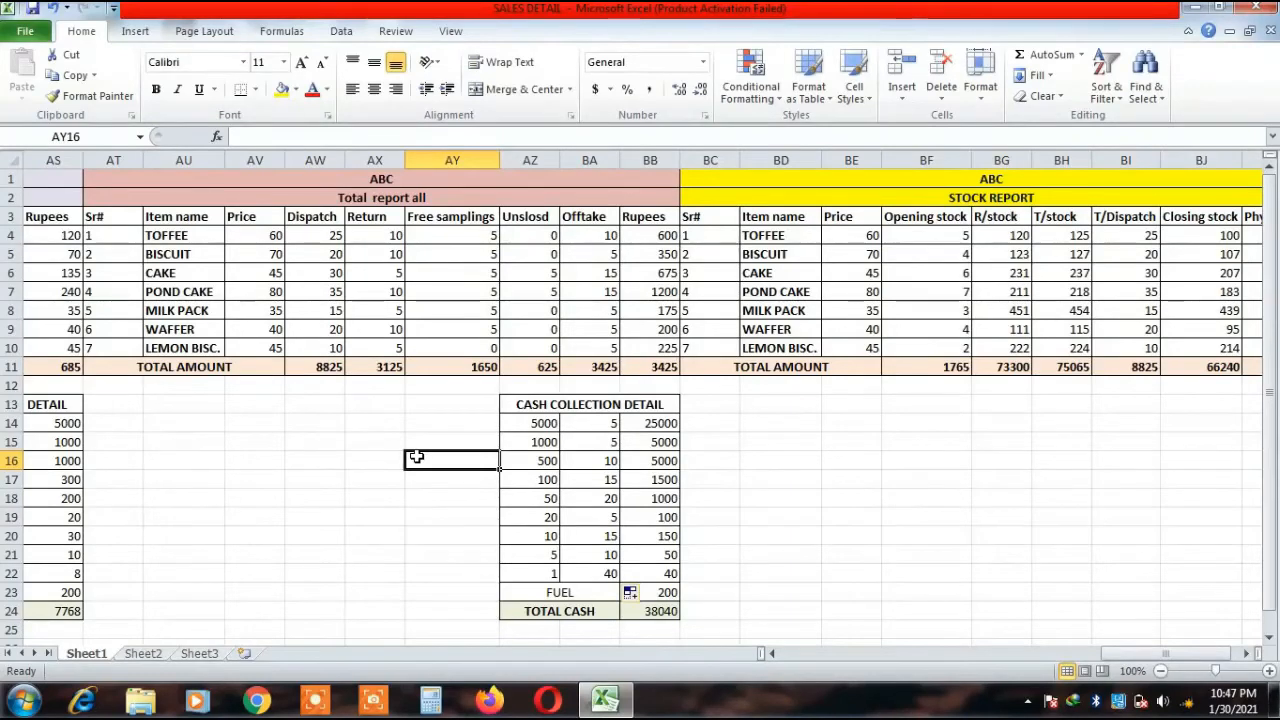
{"action": "left_click", "coordinate": [431, 438]}
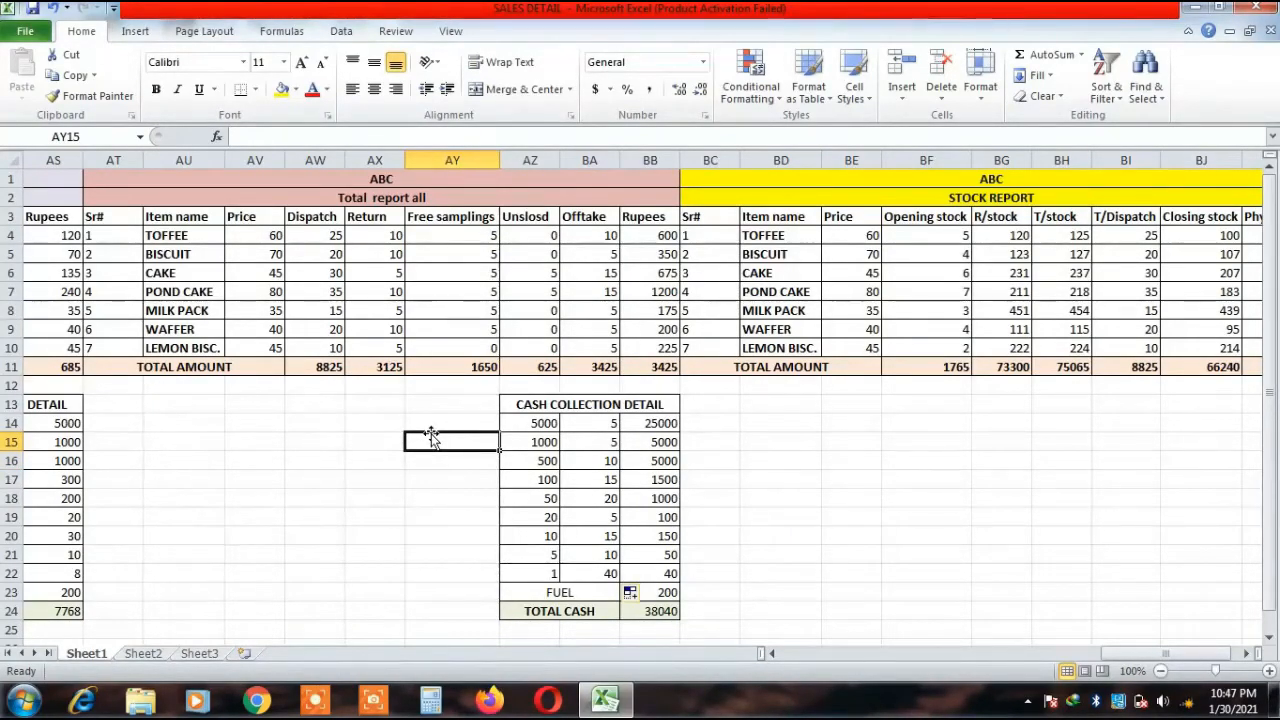
{"action": "left_click", "coordinate": [440, 422]}
{"action": "left_click", "coordinate": [438, 401]}
{"action": "left_click", "coordinate": [432, 385]}
{"action": "left_click", "coordinate": [368, 385]}
{"action": "left_click", "coordinate": [310, 385]}
{"action": "left_click", "coordinate": [256, 385]}
{"action": "left_click", "coordinate": [189, 386]}
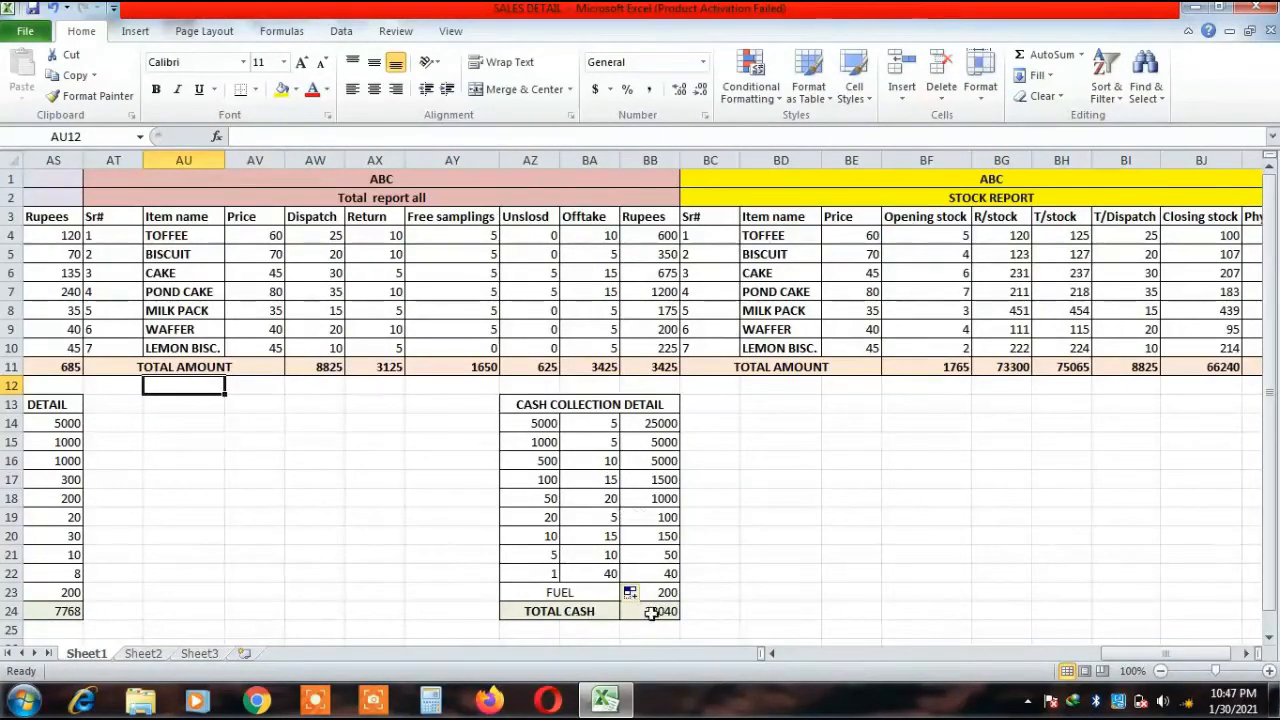
Copy the five-agent sum formula from BA22 into BB23, the FUEL amount of the total report's cash collection table.
{"action": "left_click", "coordinate": [550, 586]}
{"action": "left_click", "coordinate": [668, 594]}
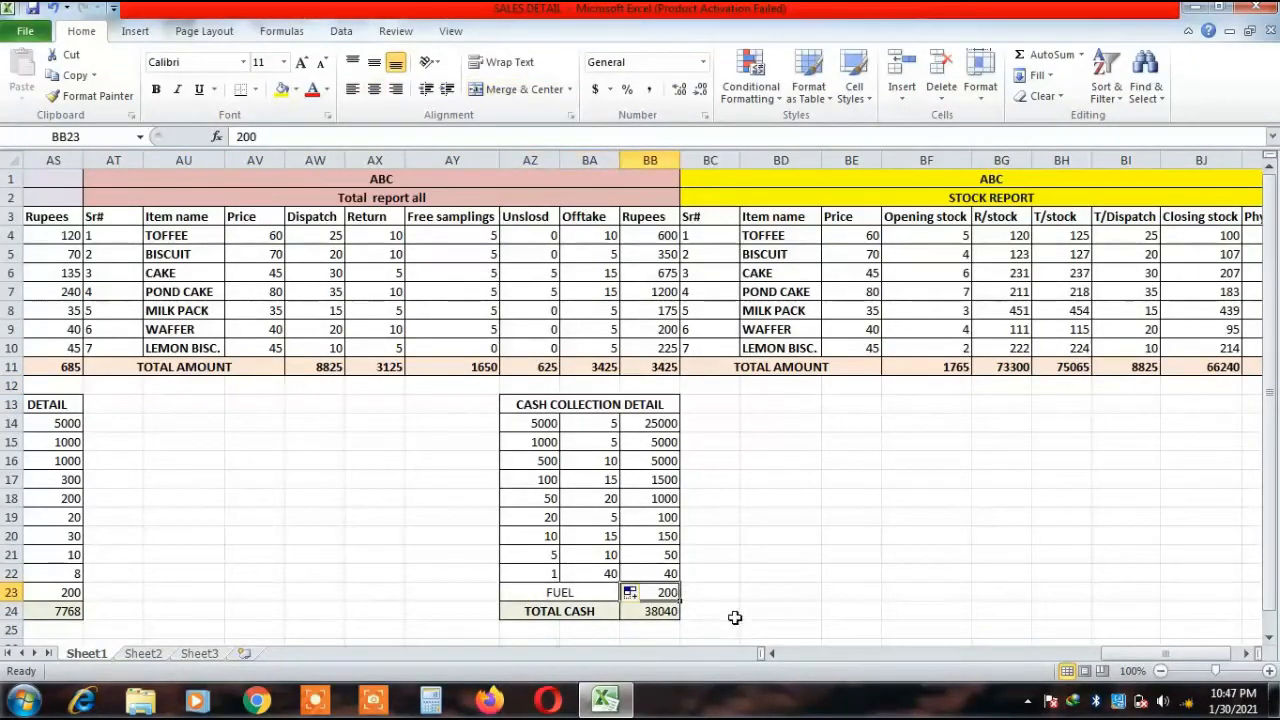
{"action": "left_click", "coordinate": [662, 558]}
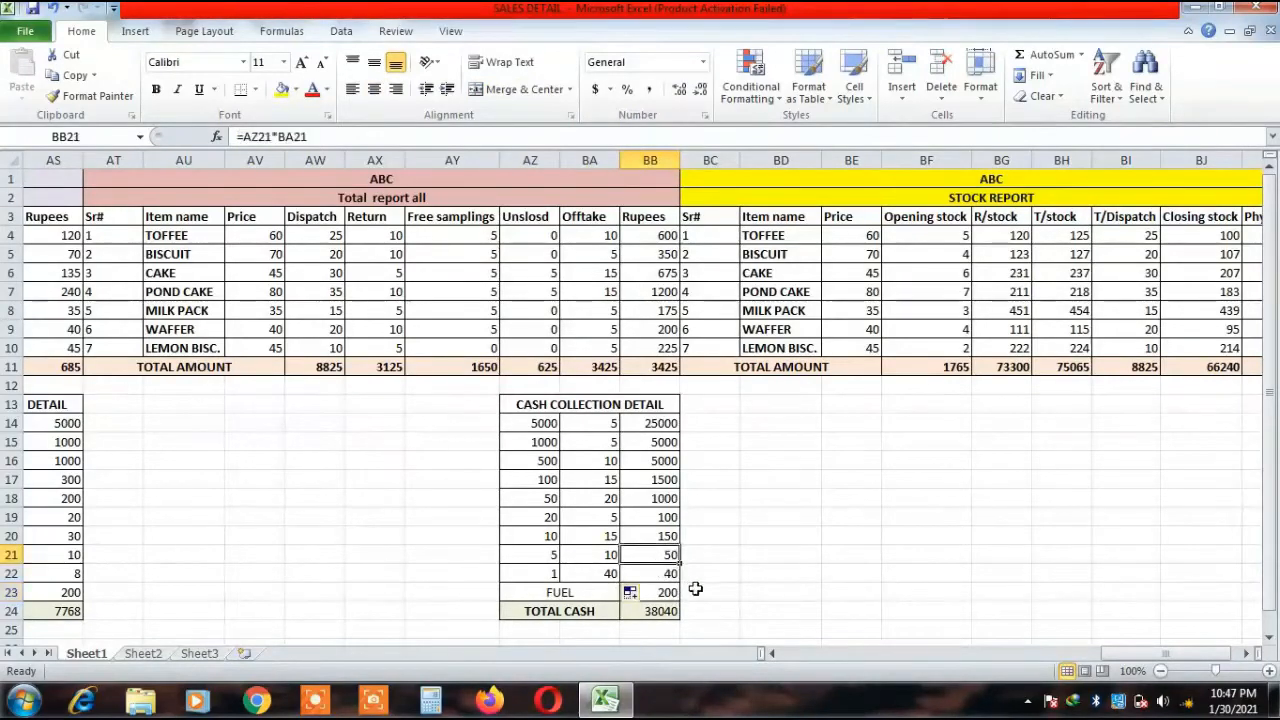
{"action": "left_click", "coordinate": [658, 595]}
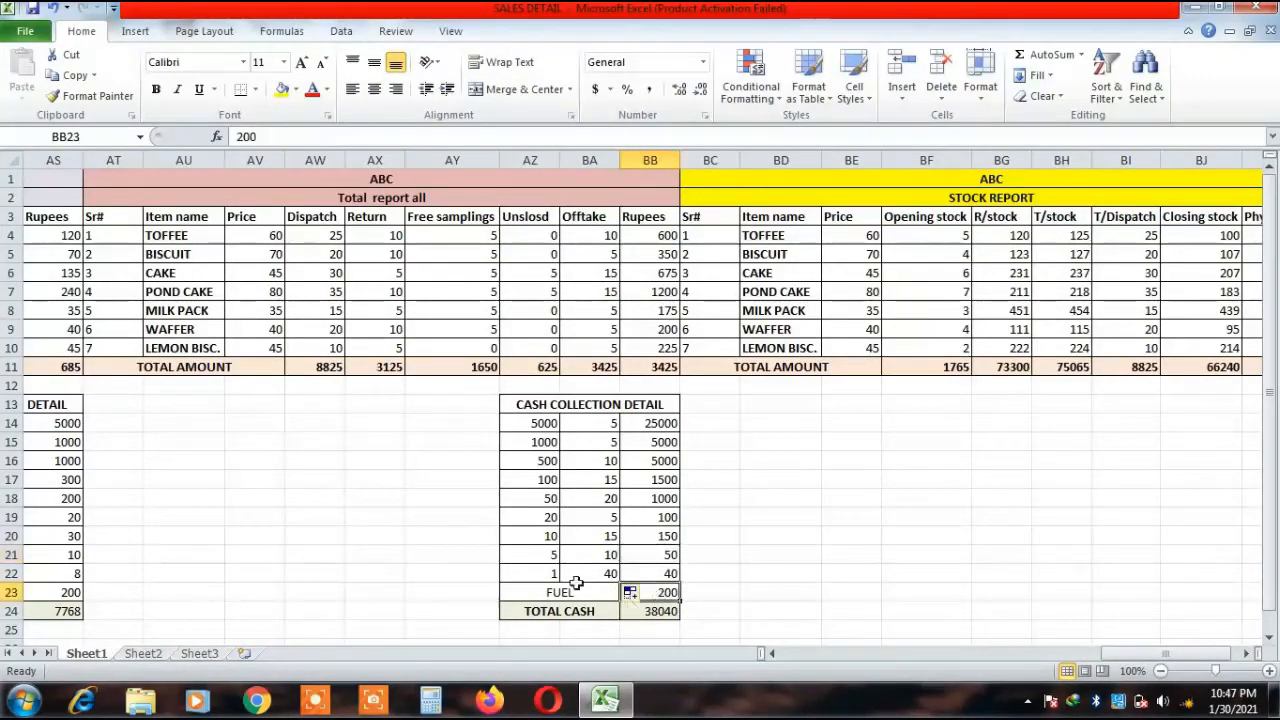
{"action": "left_click", "coordinate": [592, 574]}
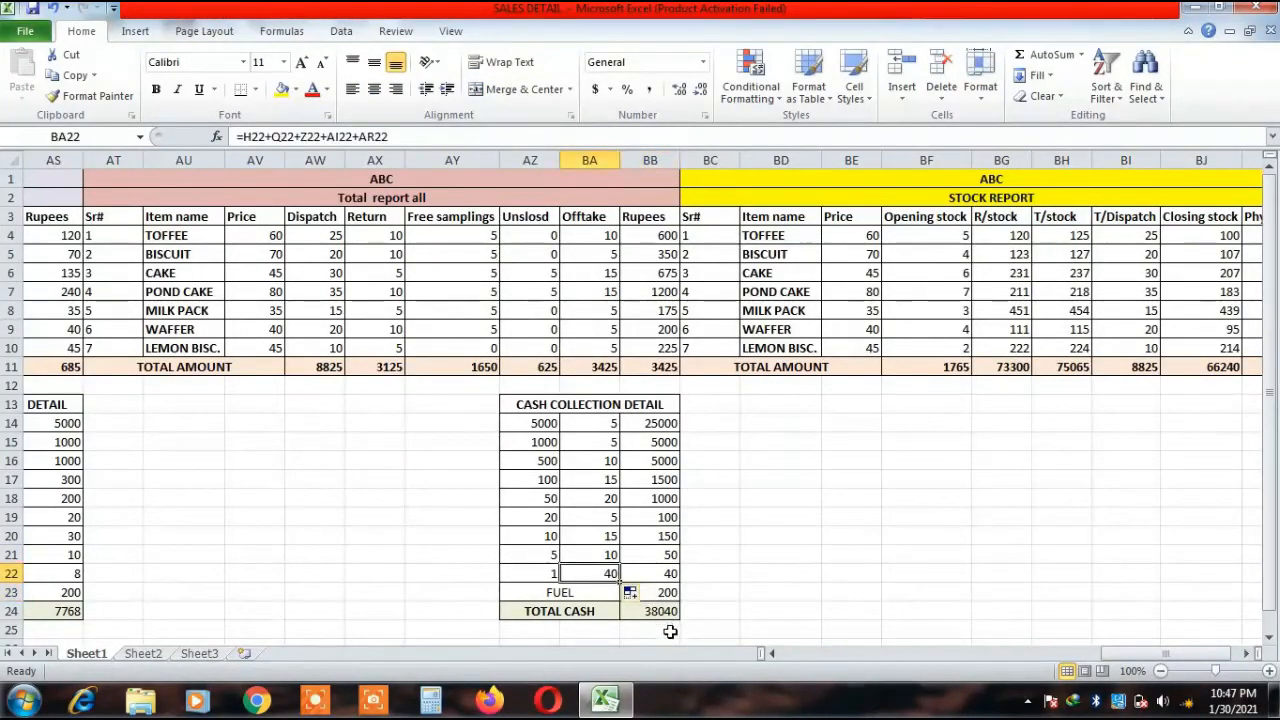
{"action": "key", "text": "ctrl+c"}
{"action": "left_click", "coordinate": [663, 596]}
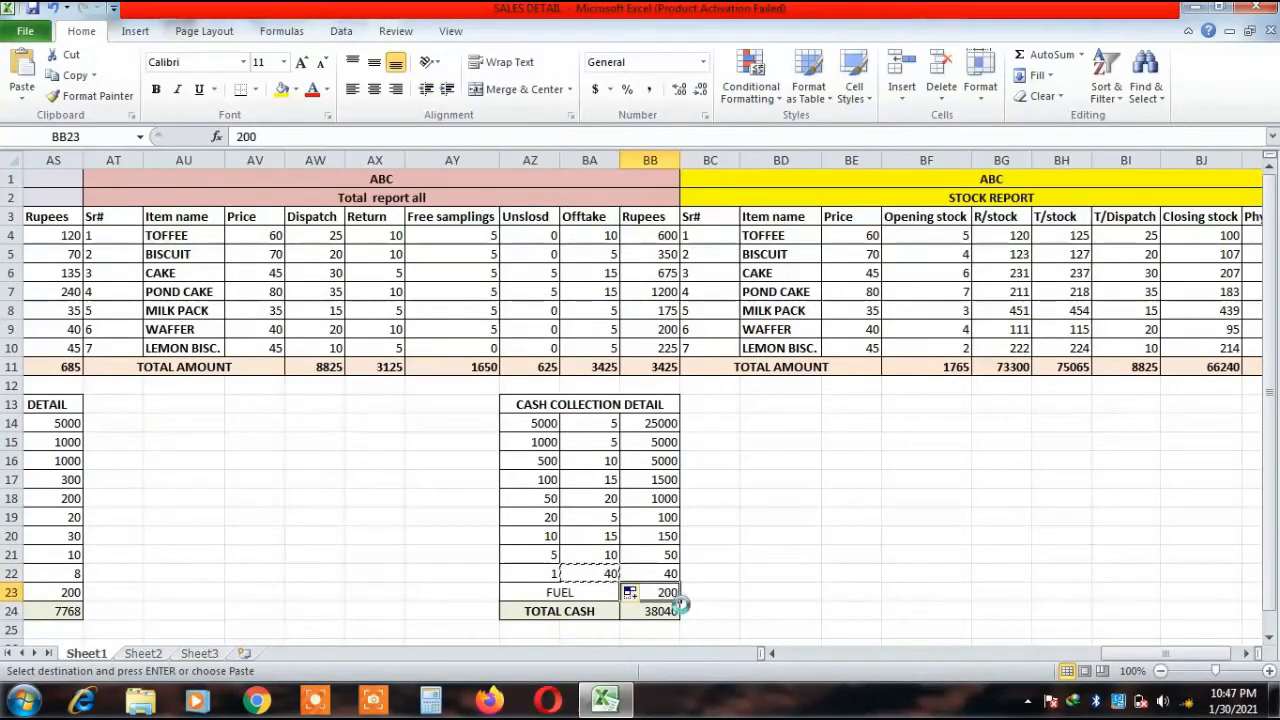
{"action": "key", "text": "ctrl+v"}
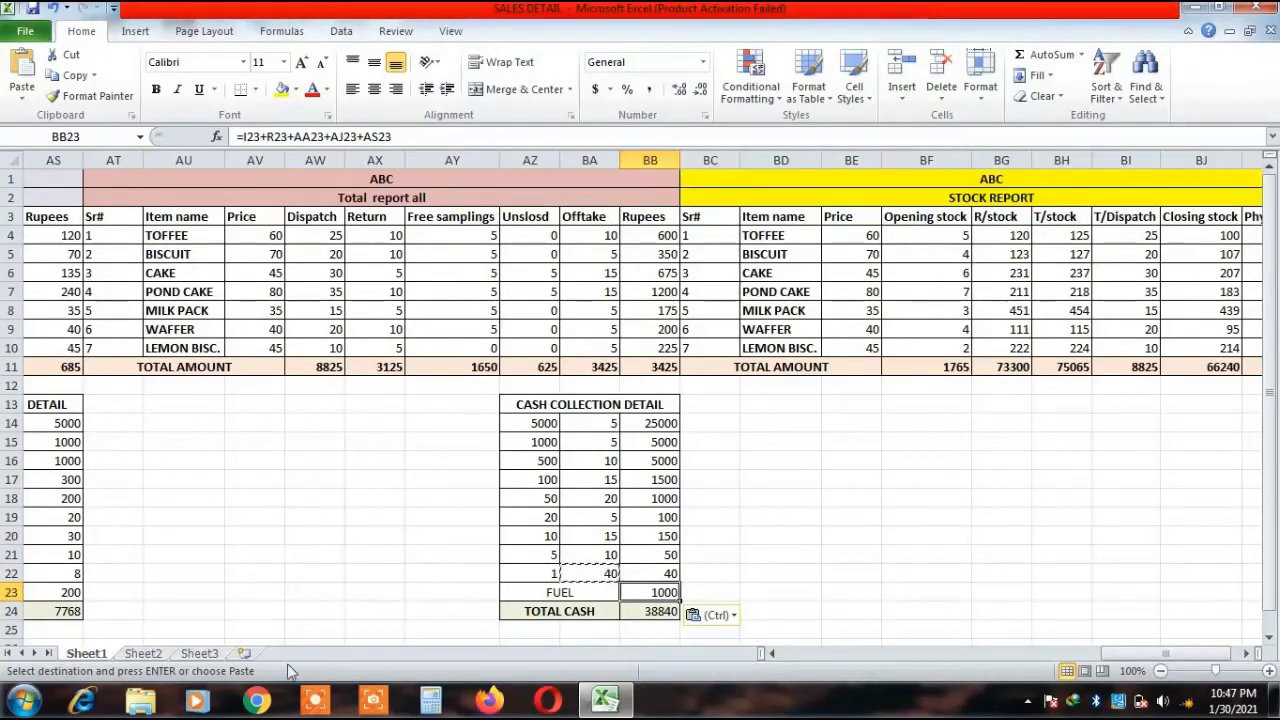
{"action": "left_click_drag", "start_coordinate": [1137, 653], "coordinate": [806, 667]}
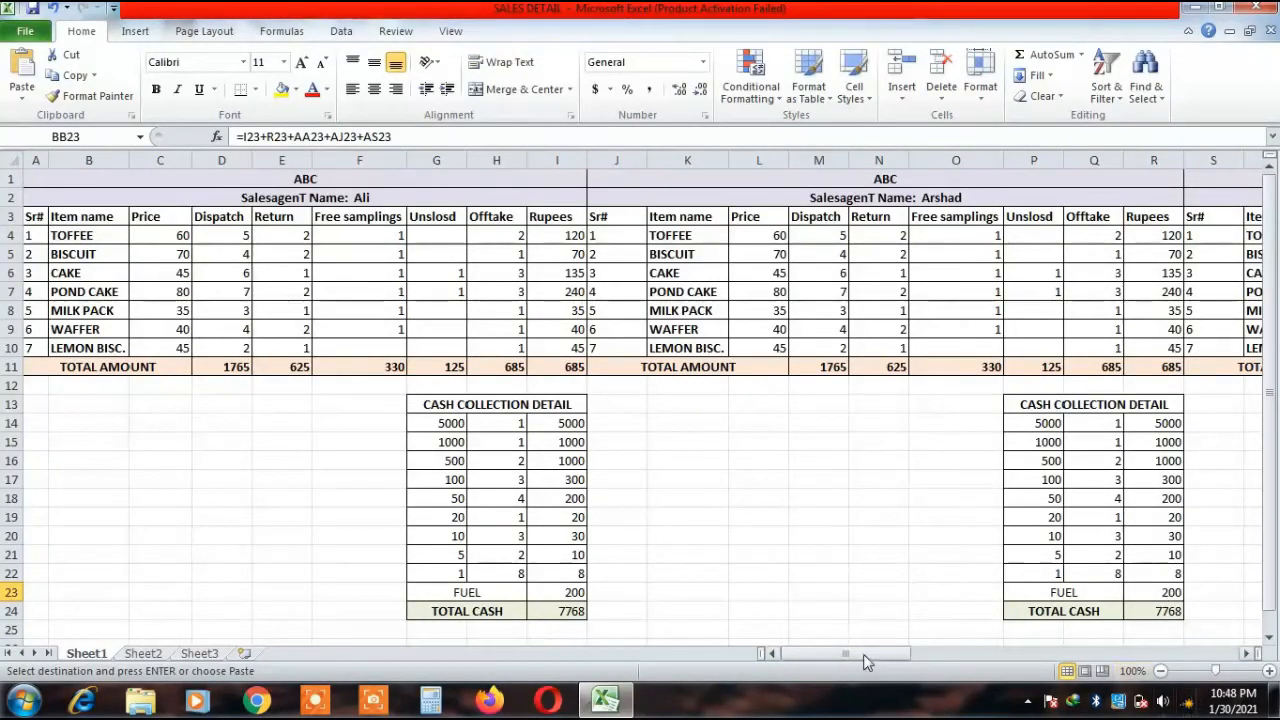
{"action": "left_click_drag", "start_coordinate": [863, 654], "coordinate": [964, 663]}
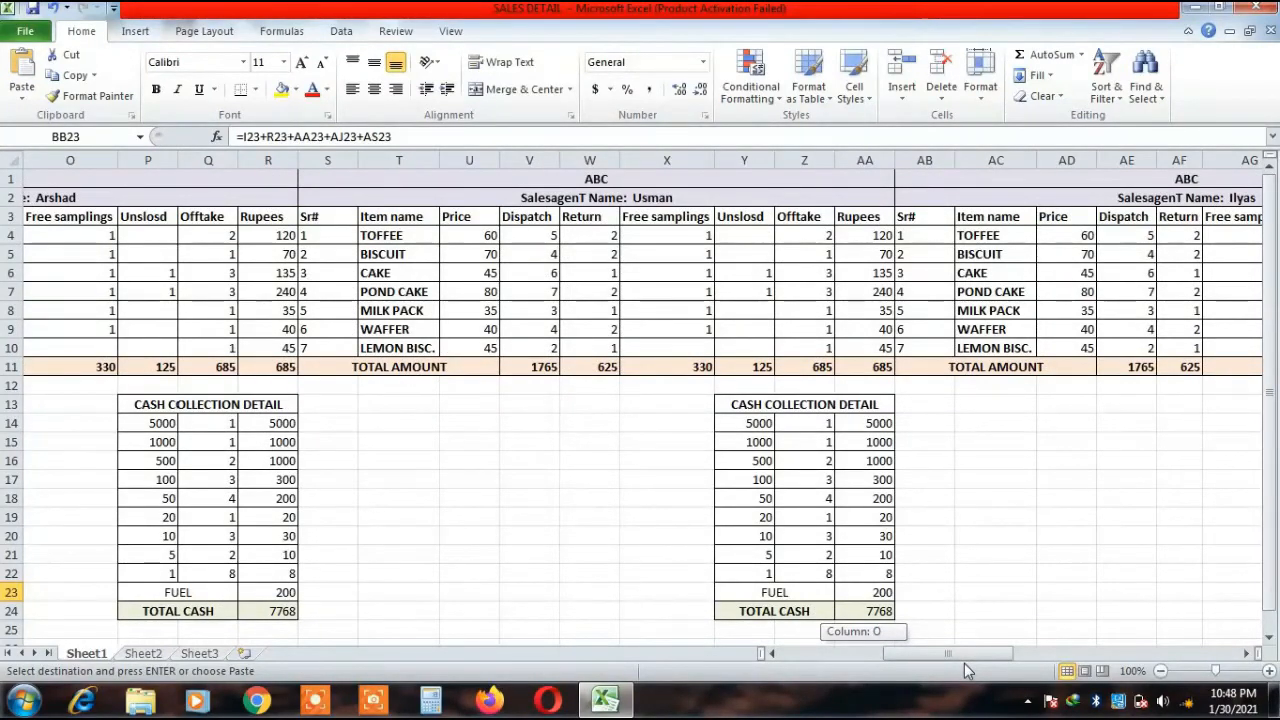
{"action": "left_click_drag", "start_coordinate": [964, 663], "coordinate": [1011, 663]}
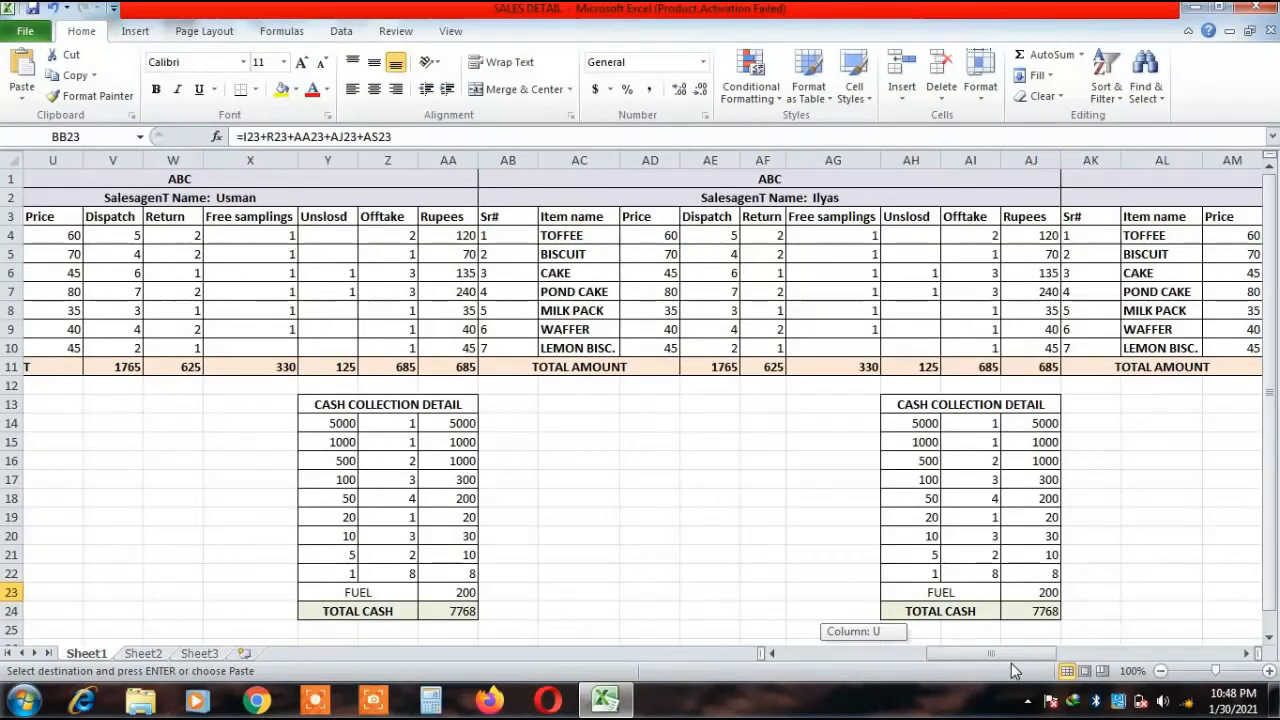
{"action": "left_click_drag", "start_coordinate": [1011, 663], "coordinate": [1213, 688]}
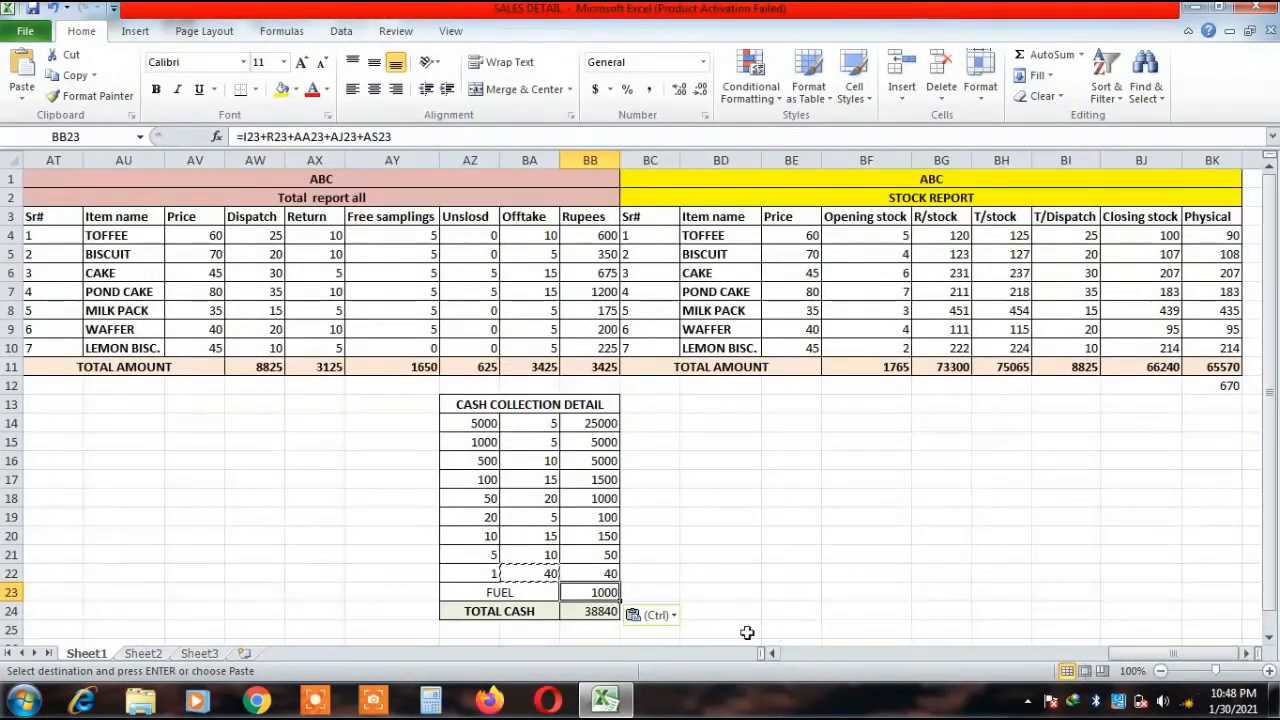
{"action": "key", "text": "Escape"}
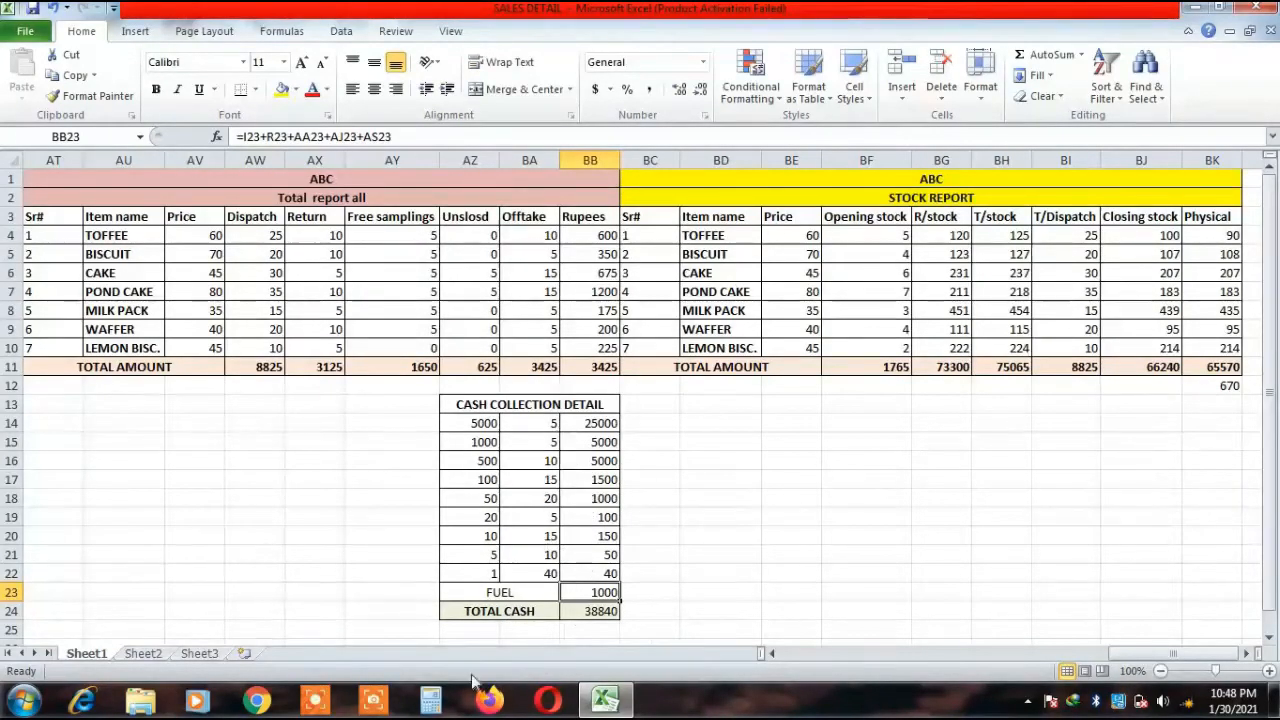
Unmerge the sales agent name row A2:I2 above the first agent's table.
{"action": "left_click_drag", "start_coordinate": [1176, 653], "coordinate": [698, 626]}
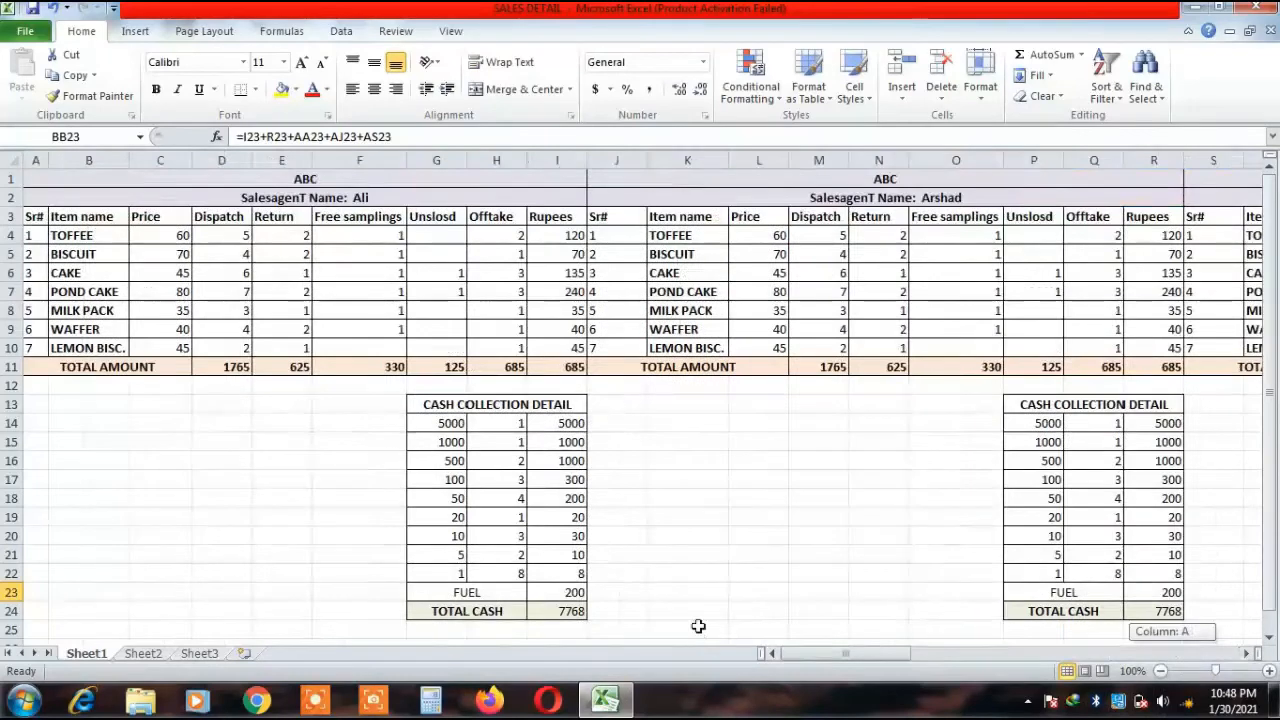
{"action": "left_click", "coordinate": [532, 193]}
{"action": "left_click", "coordinate": [515, 89]}
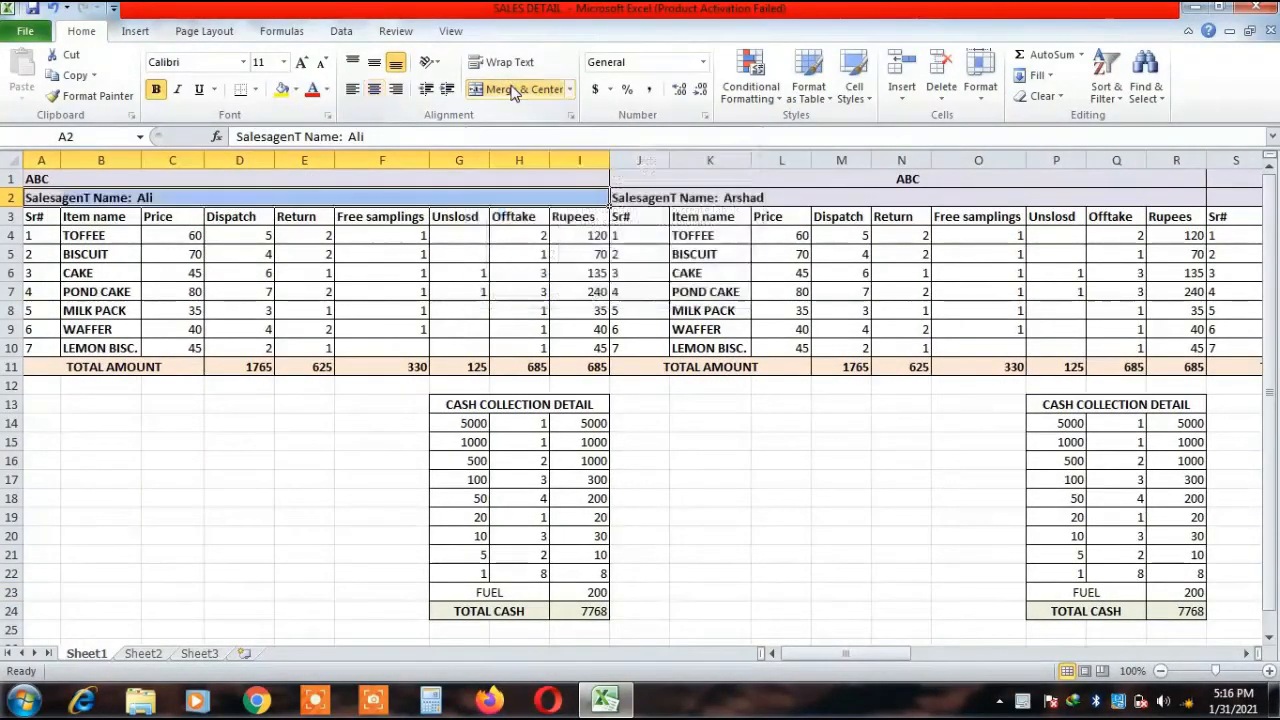
{"action": "left_click", "coordinate": [298, 197]}
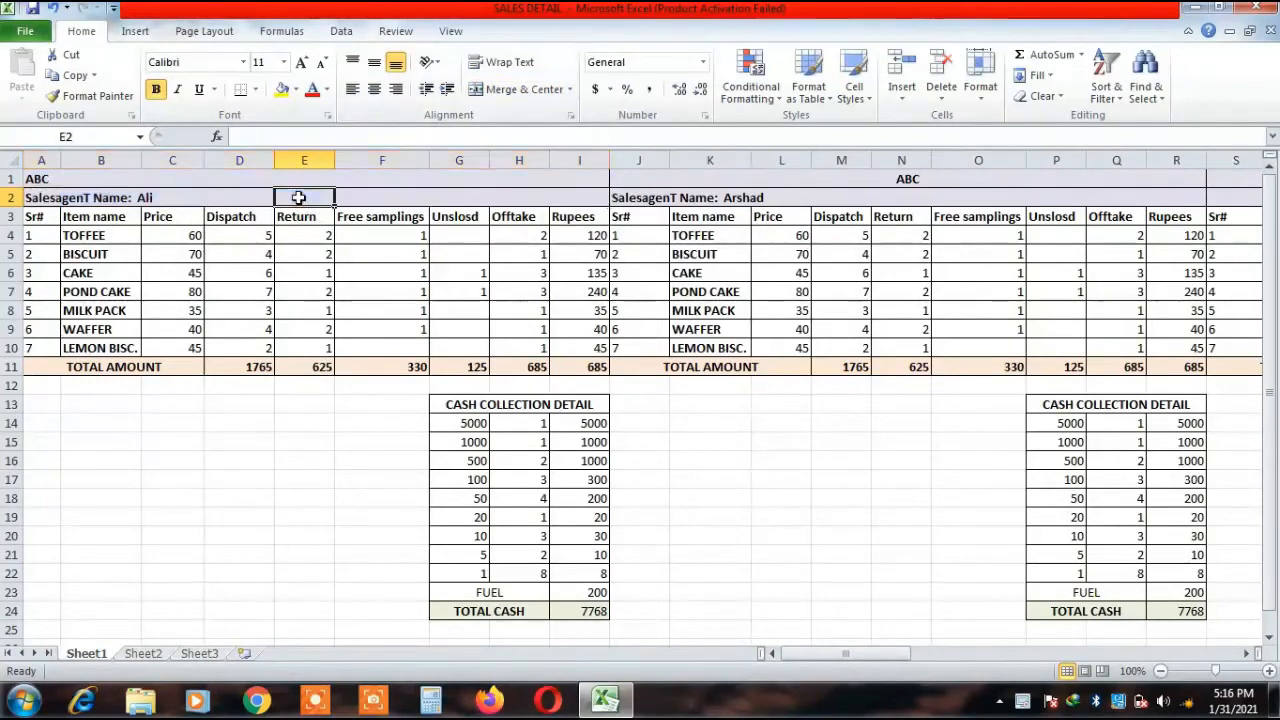
{"action": "left_click", "coordinate": [396, 197]}
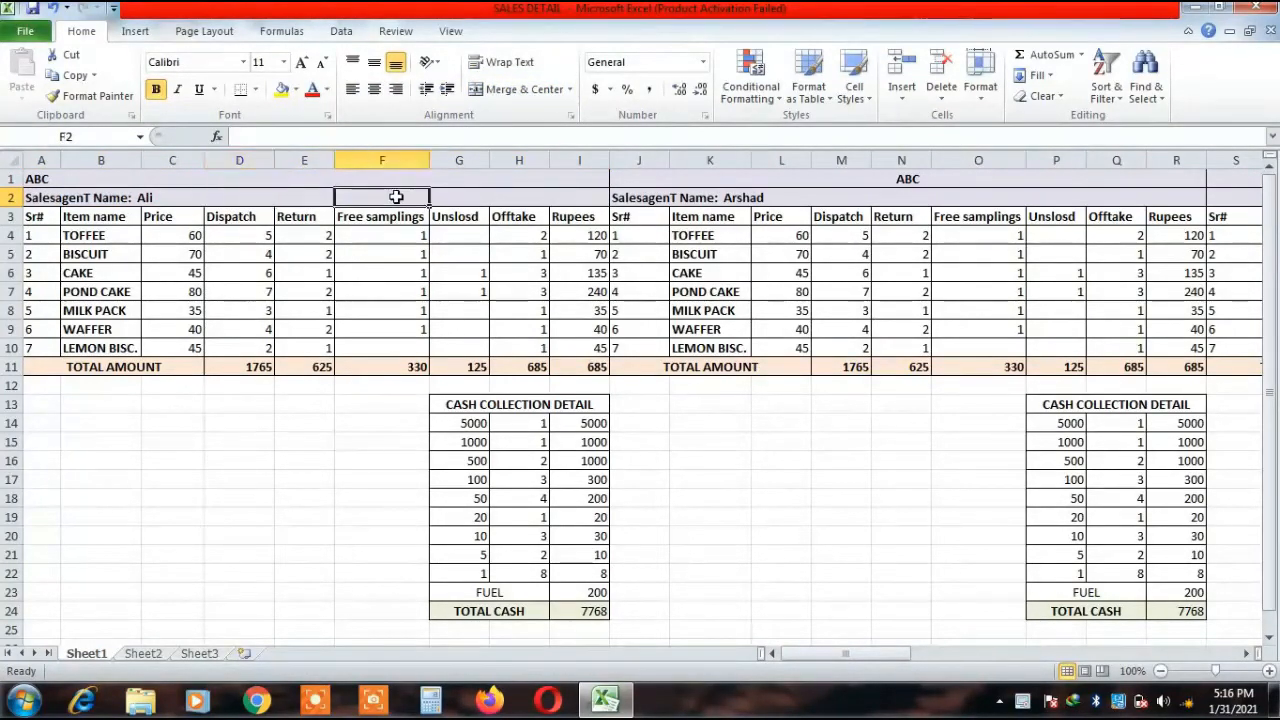
{"action": "left_click", "coordinate": [500, 196]}
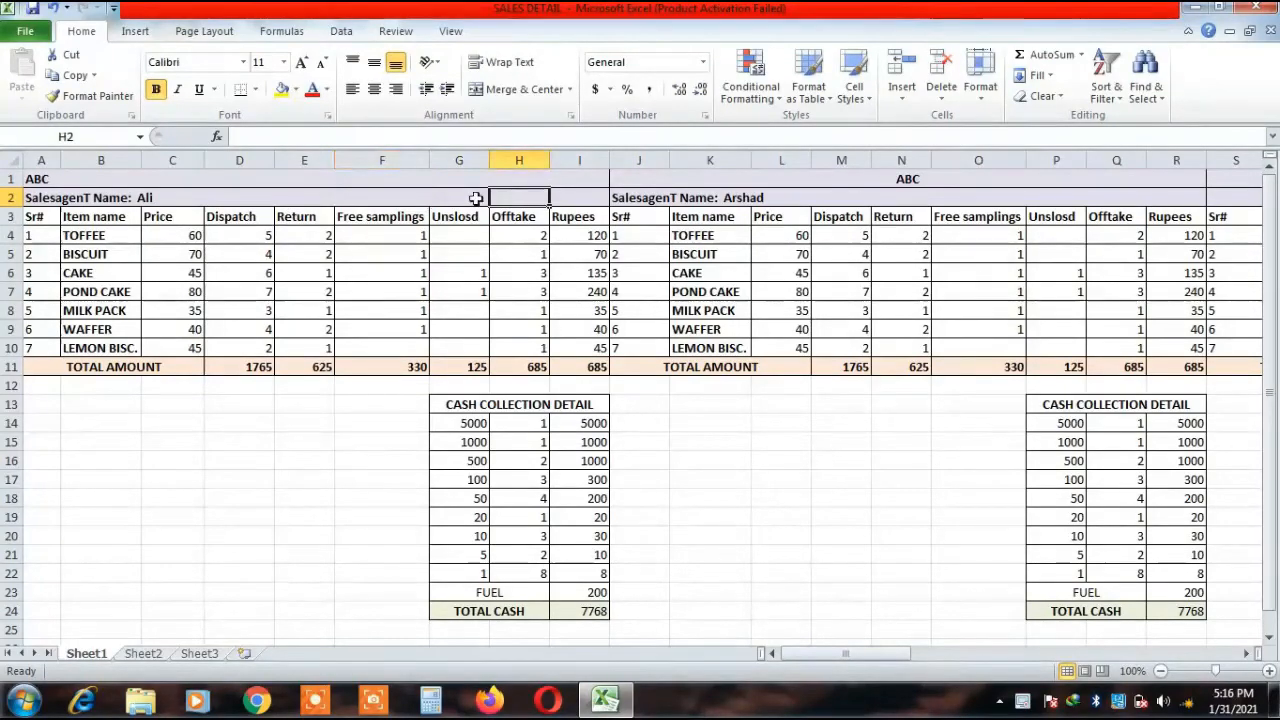
{"action": "left_click", "coordinate": [473, 197]}
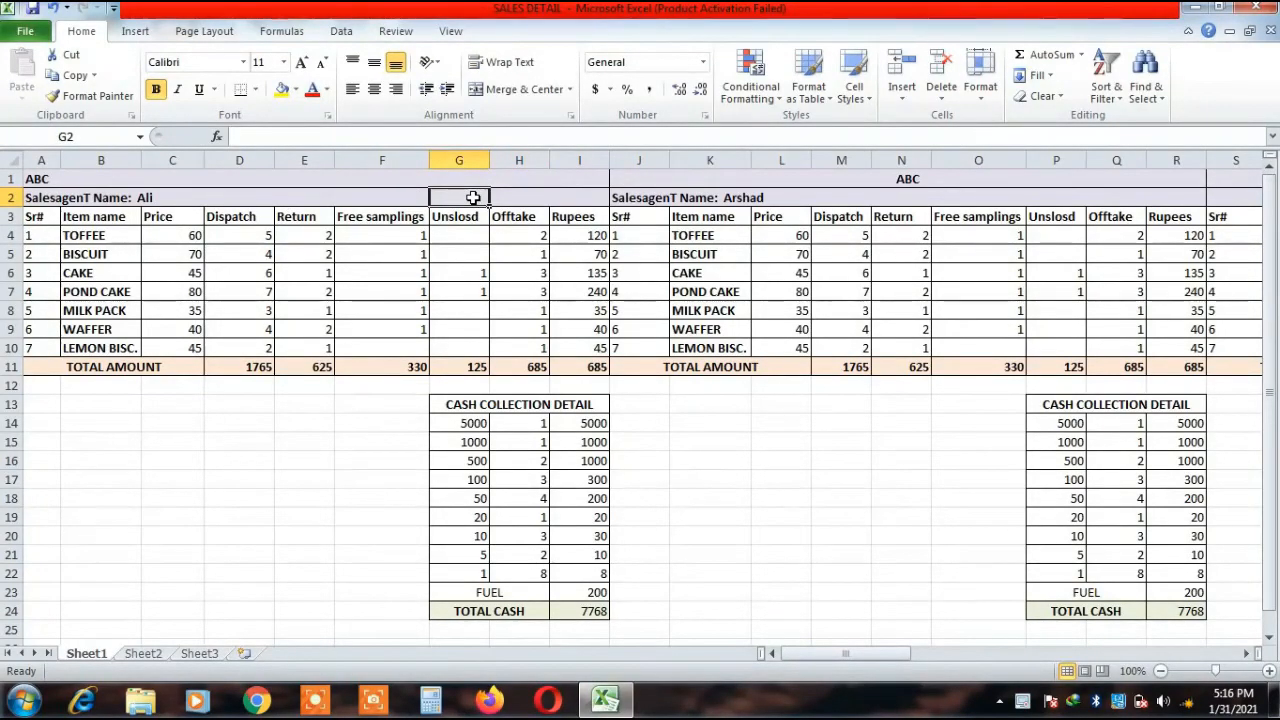
Format cell H2 in the first agent's name row as a Date of type 14-Mar-01.
{"action": "left_click", "coordinate": [523, 200]}
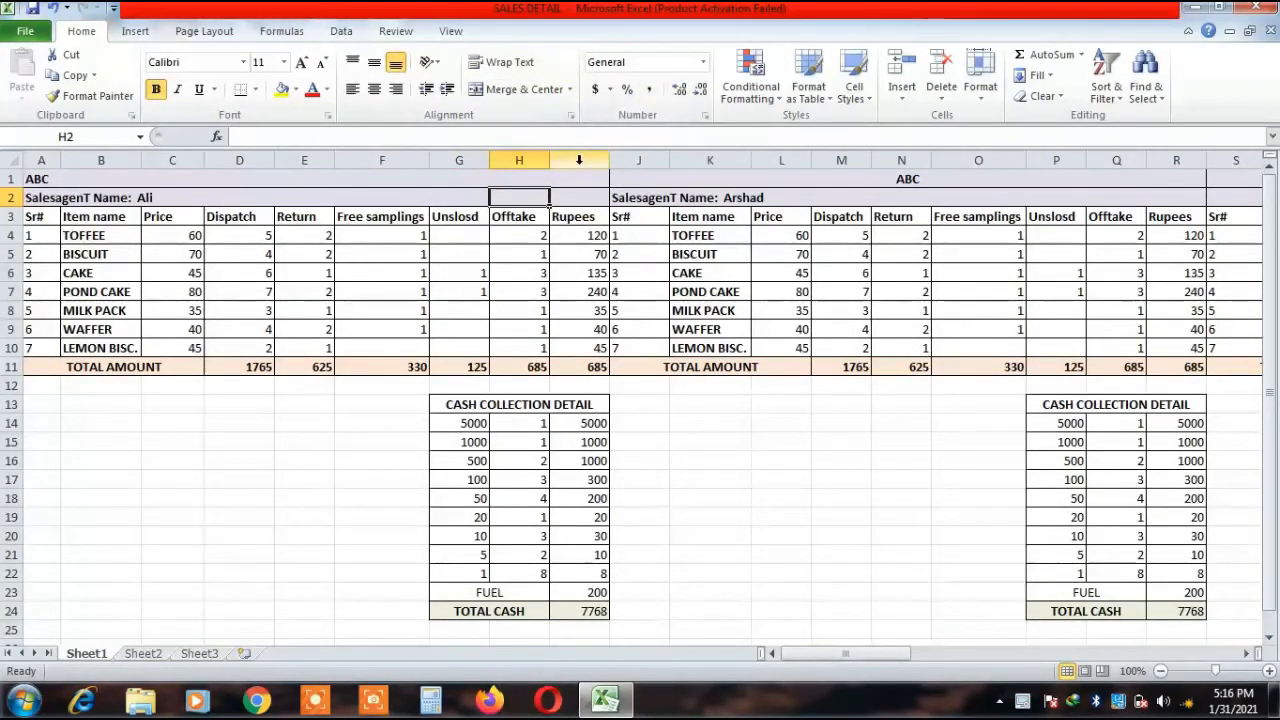
{"action": "left_click", "coordinate": [704, 63]}
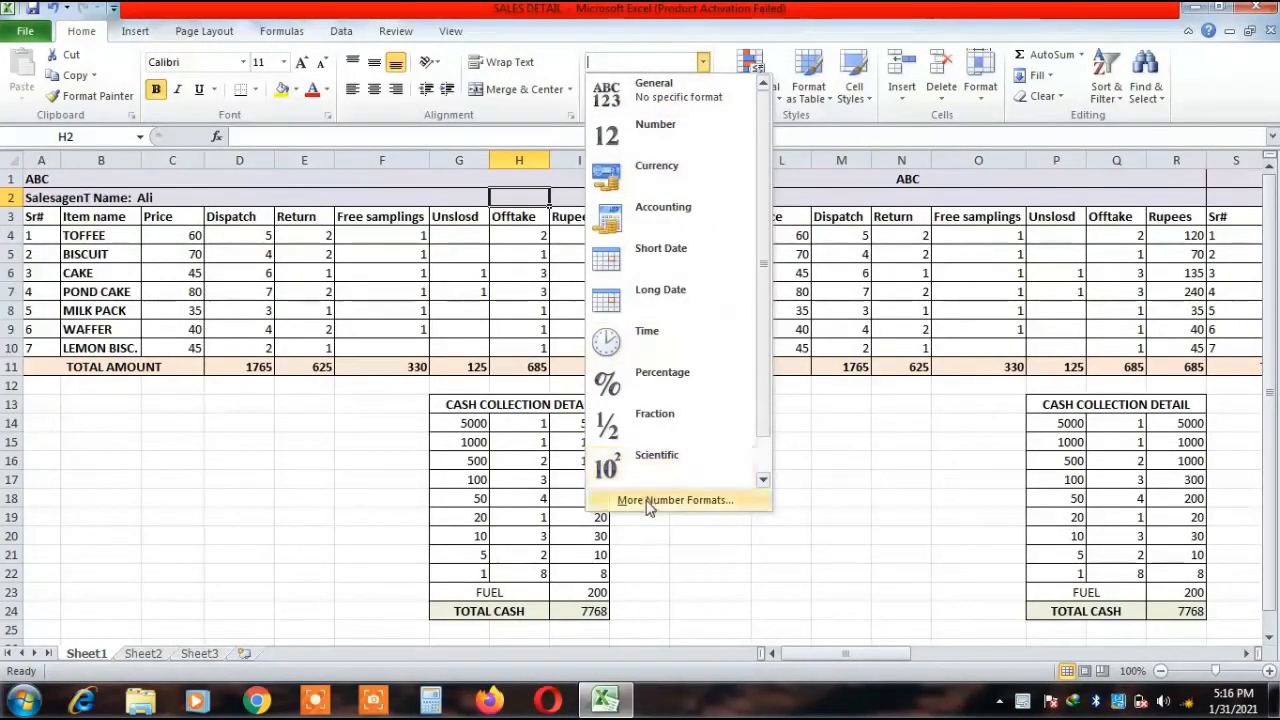
{"action": "left_click", "coordinate": [849, 423]}
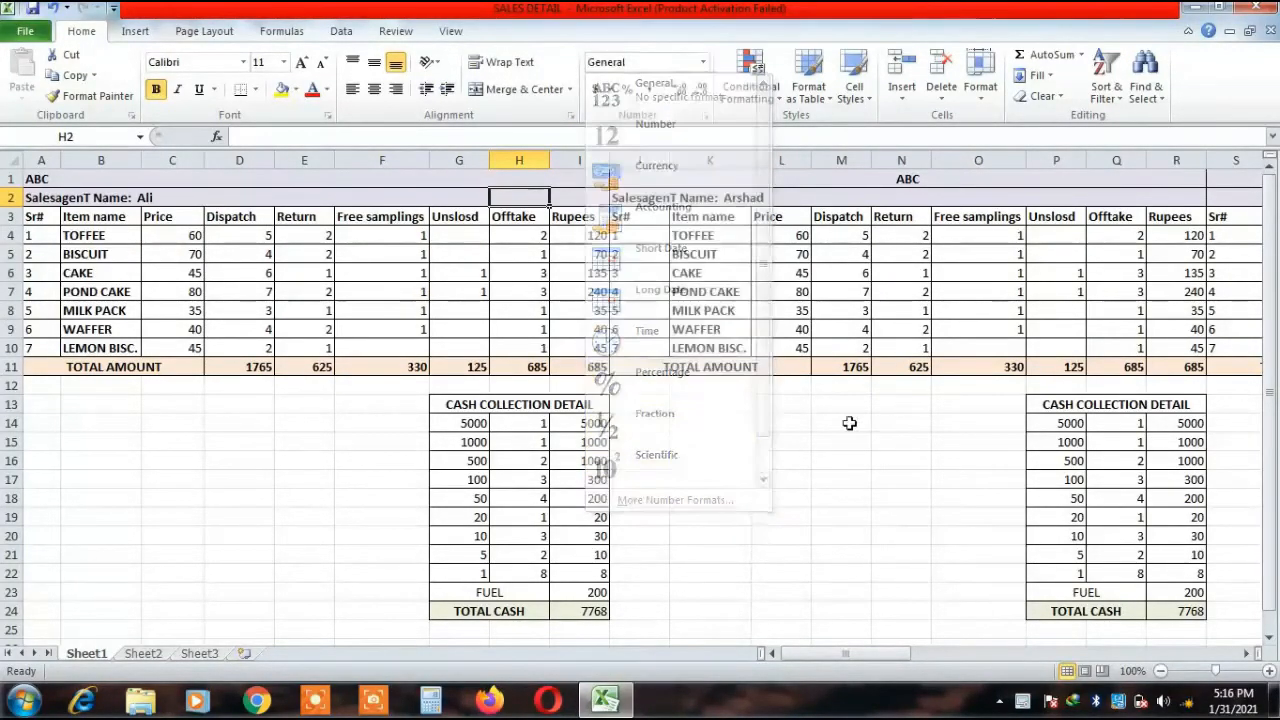
{"action": "left_click", "coordinate": [703, 63]}
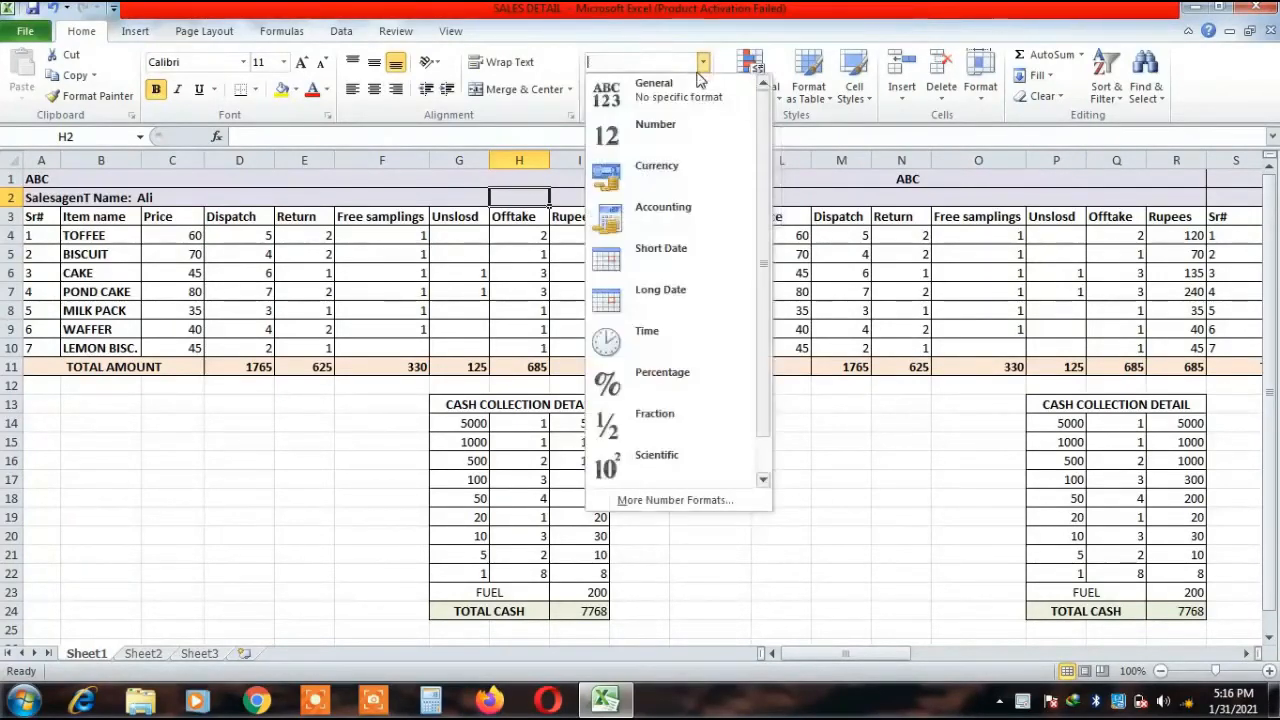
{"action": "left_click", "coordinate": [663, 500]}
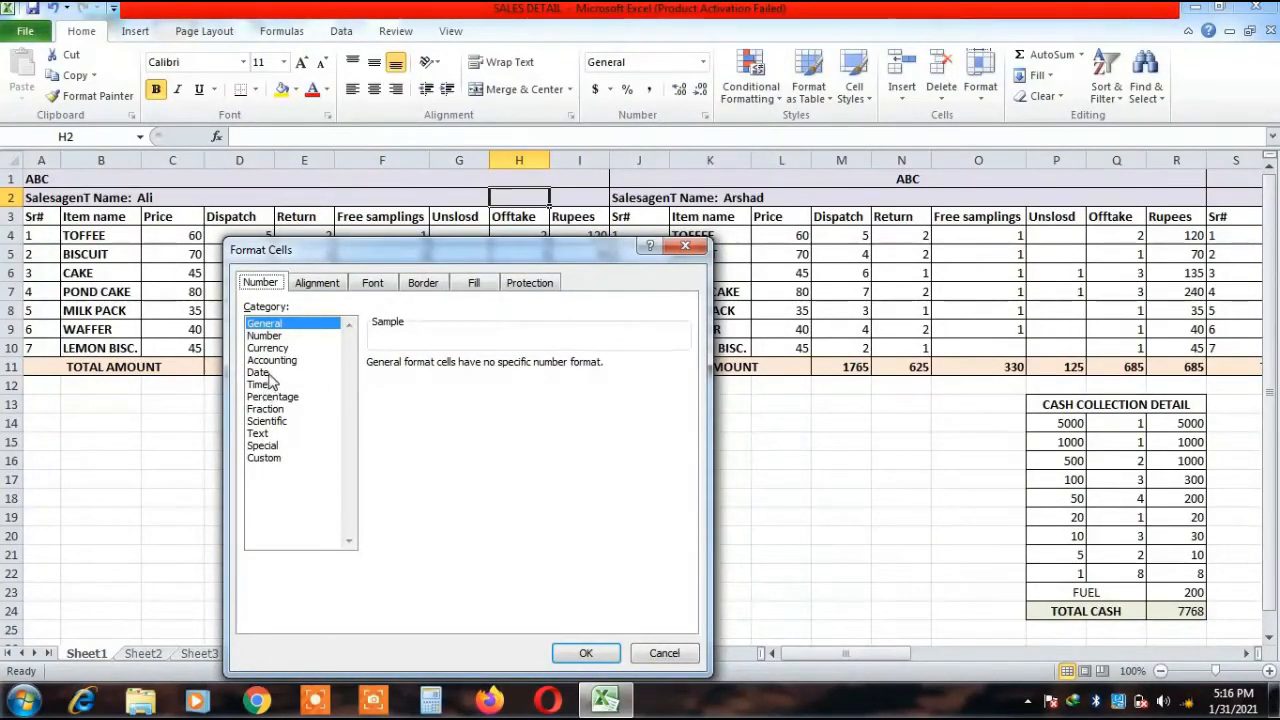
{"action": "left_click", "coordinate": [266, 374]}
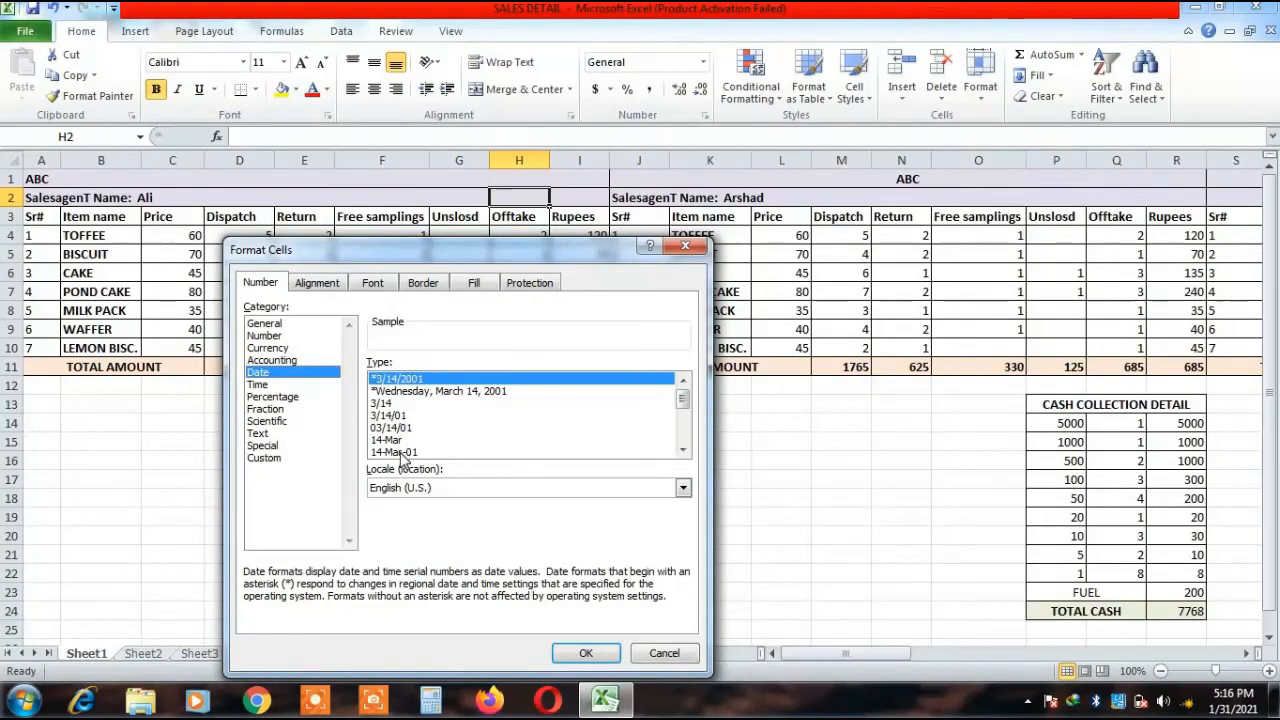
{"action": "left_click", "coordinate": [400, 452]}
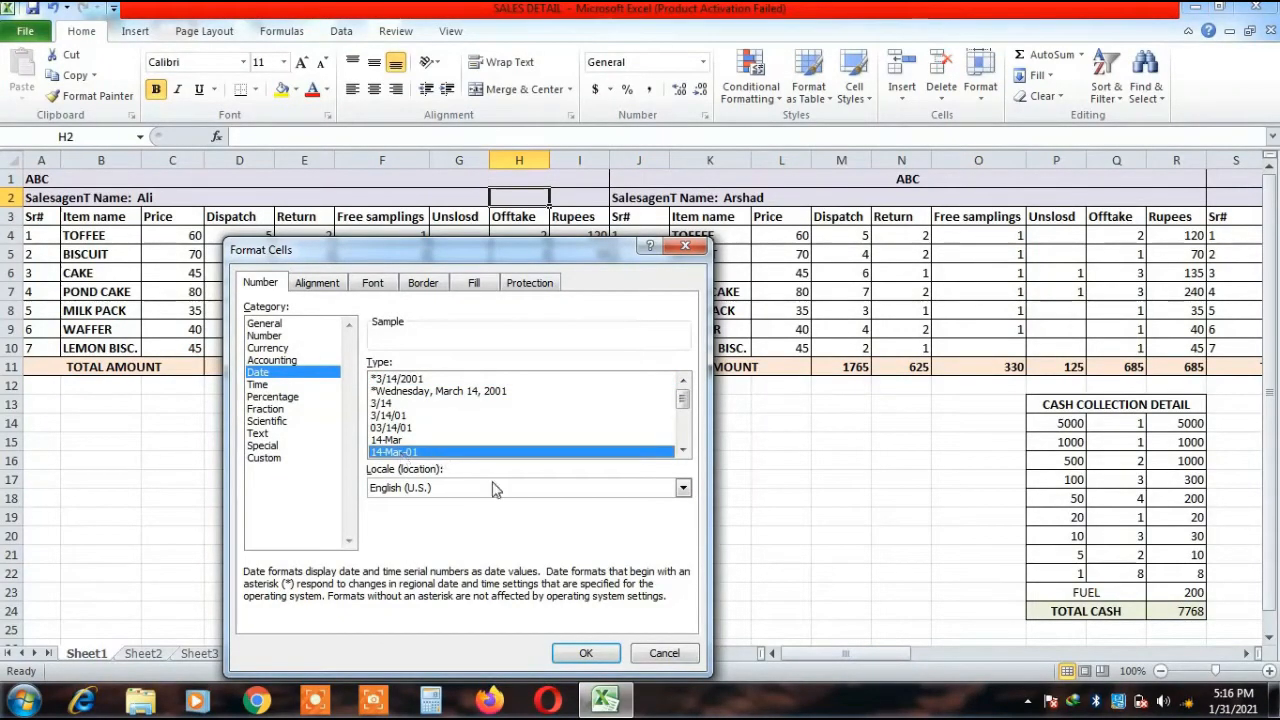
{"action": "left_click", "coordinate": [580, 653]}
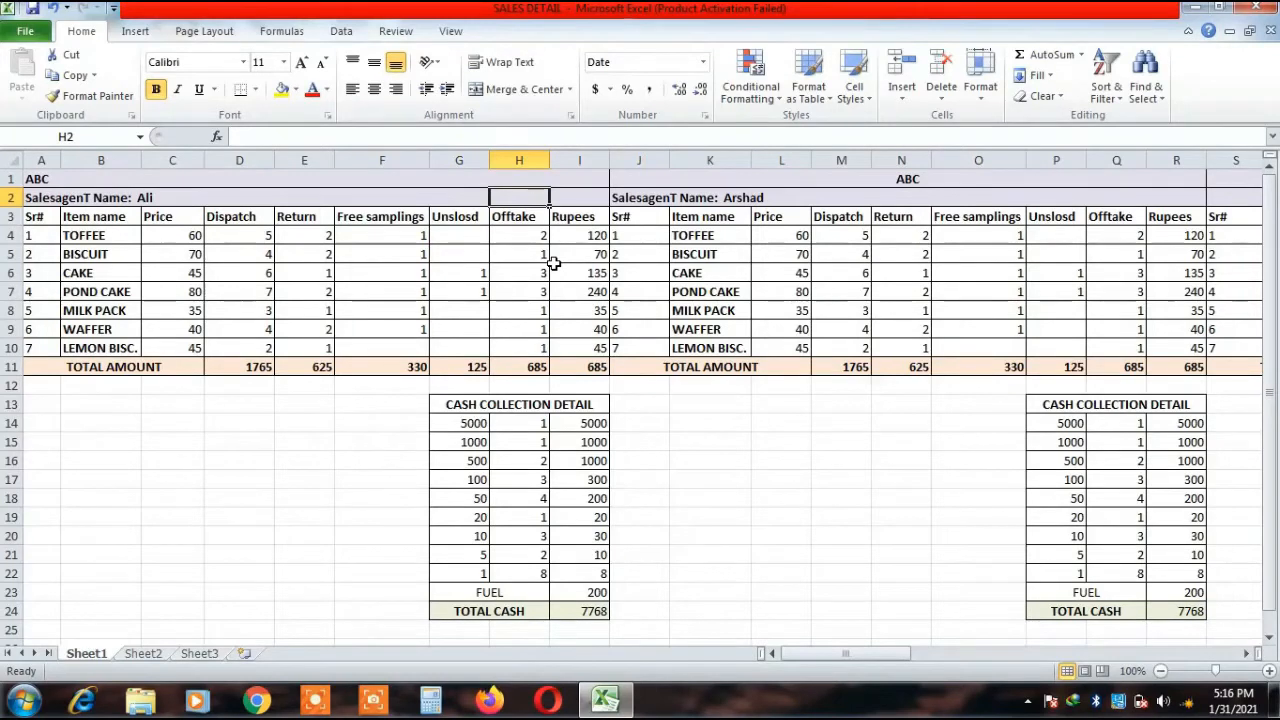
Enter the date 01-01-21 in cell H2 of the first agent's table.
{"action": "type", "text": "01-01-21"}
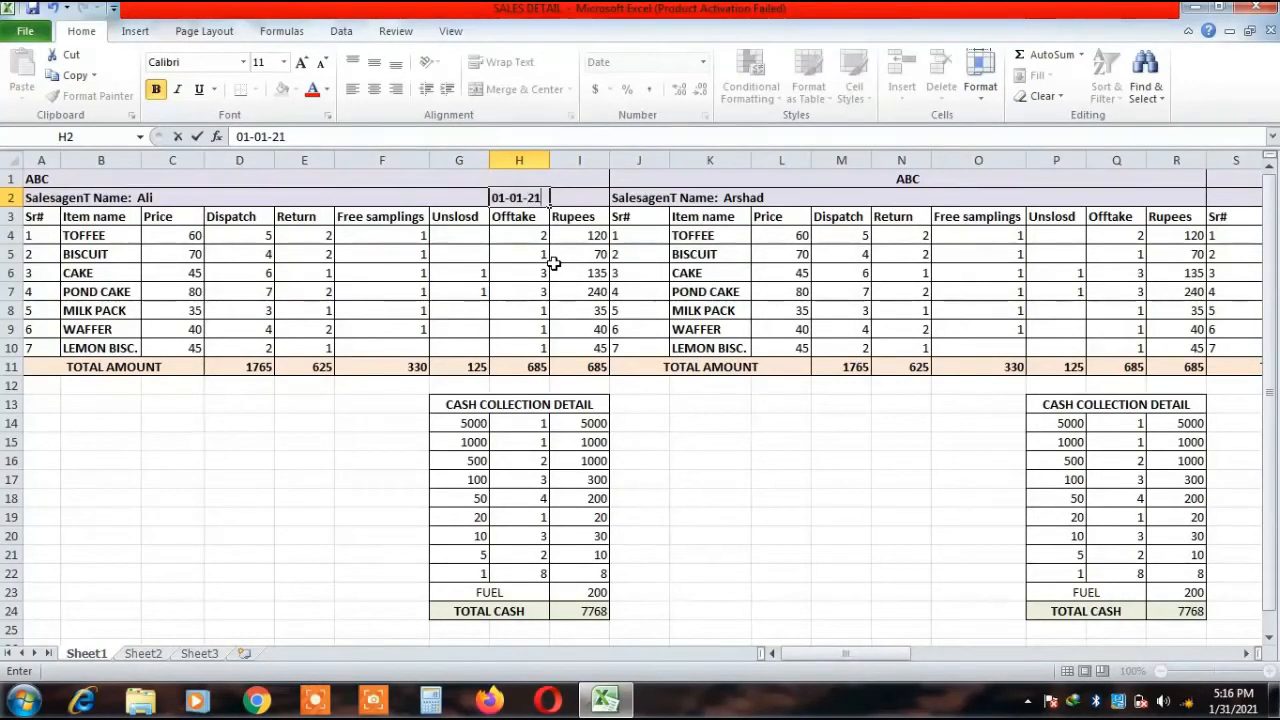
{"action": "key", "text": "Return"}
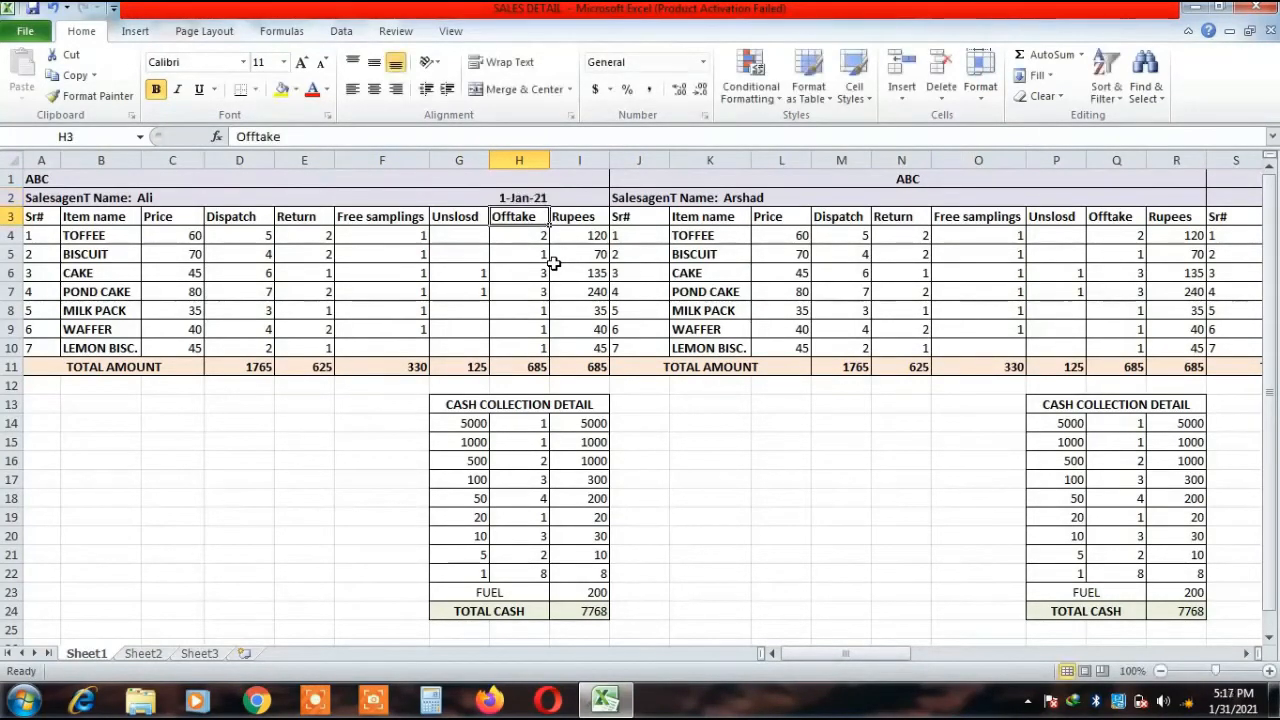
{"action": "left_click", "coordinate": [536, 197]}
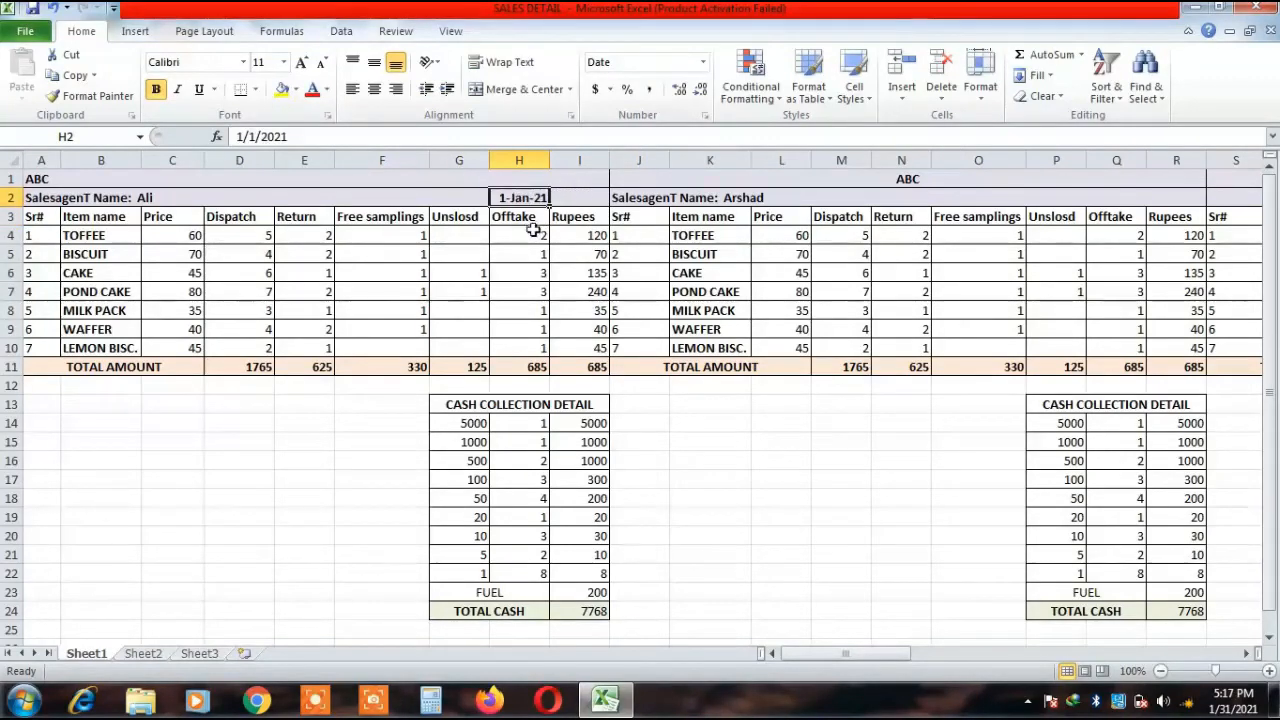
Enter the label Date in cell G2, beside the date in the first agent's name row.
{"action": "left_click", "coordinate": [522, 233]}
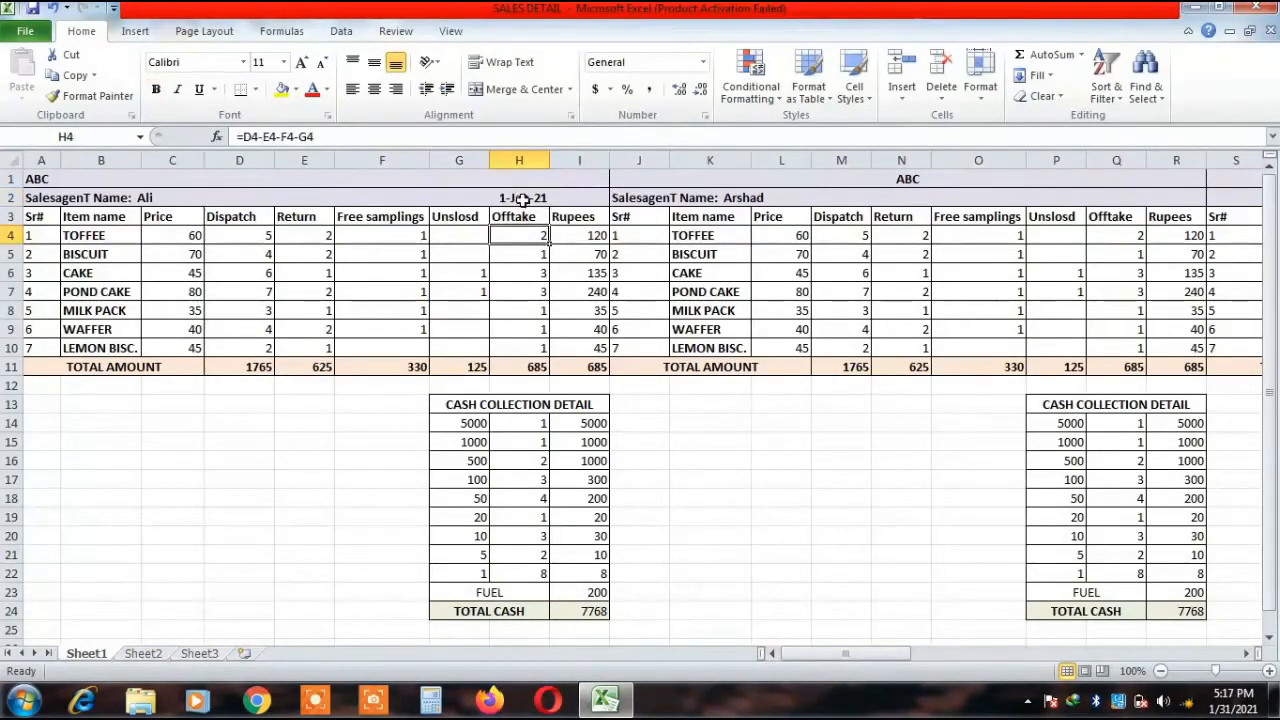
{"action": "left_click_drag", "start_coordinate": [522, 199], "coordinate": [568, 197]}
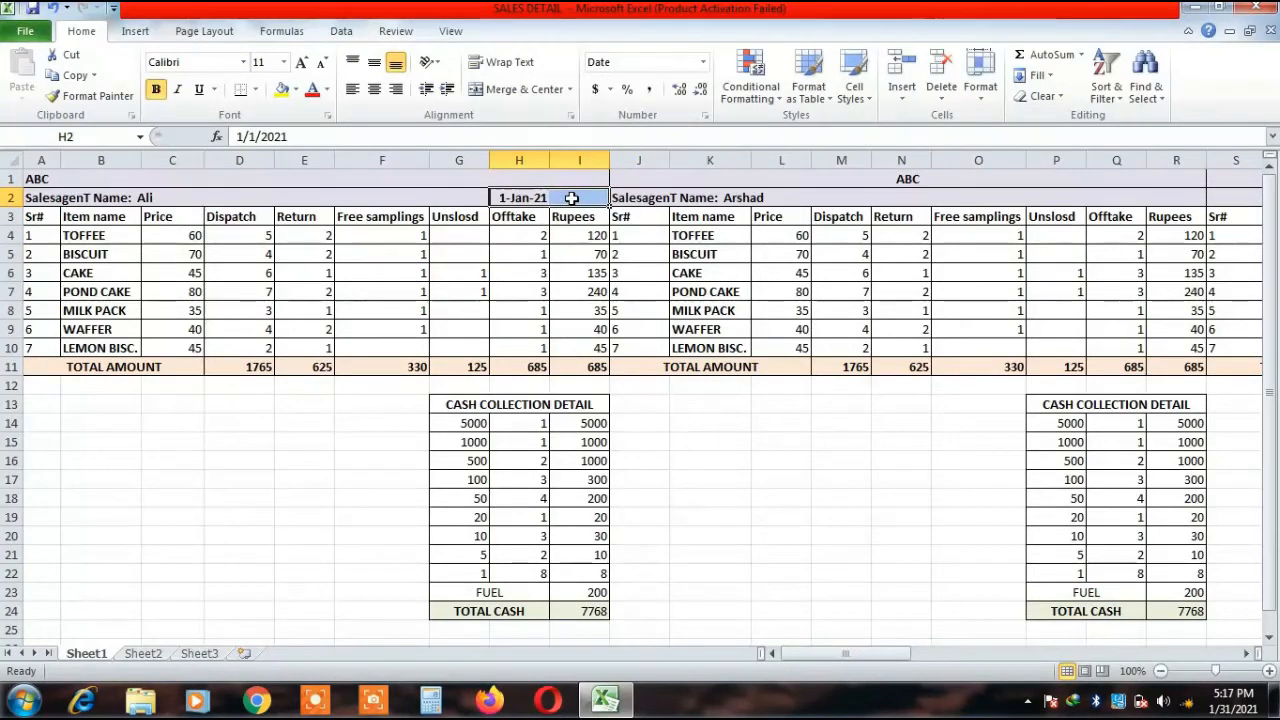
{"action": "left_click", "coordinate": [459, 196]}
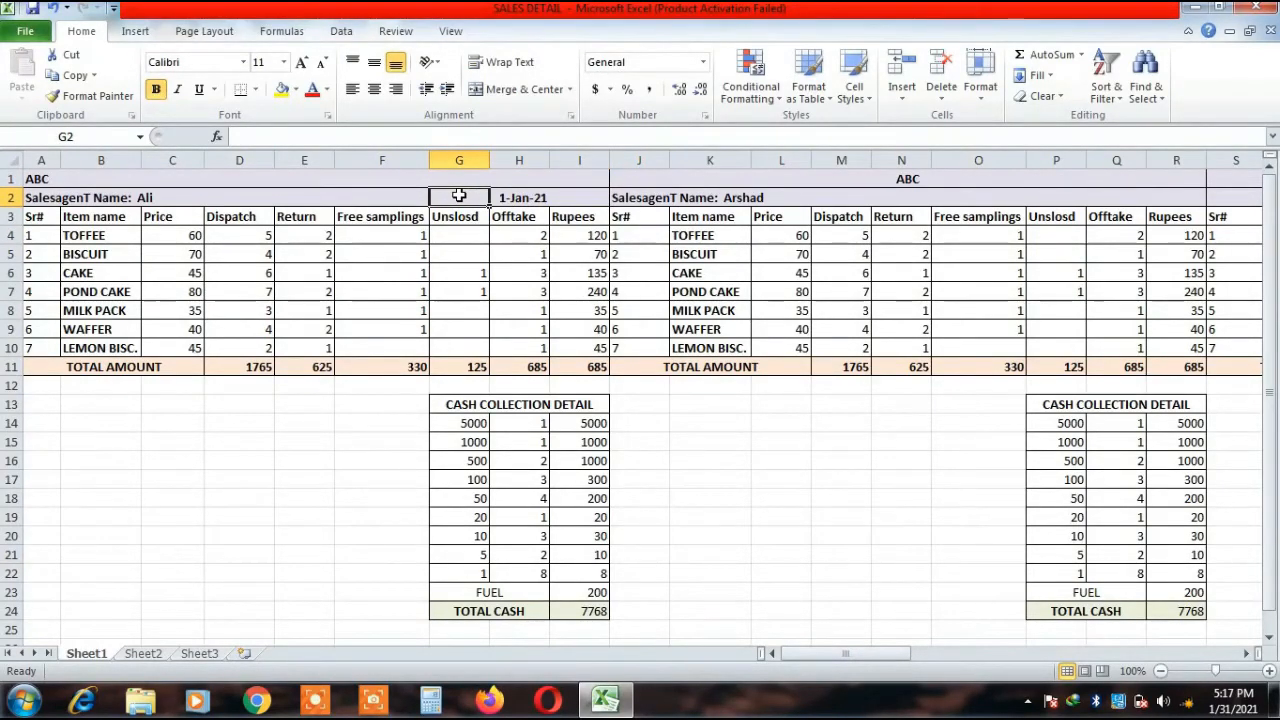
{"action": "type", "text": "DA"}
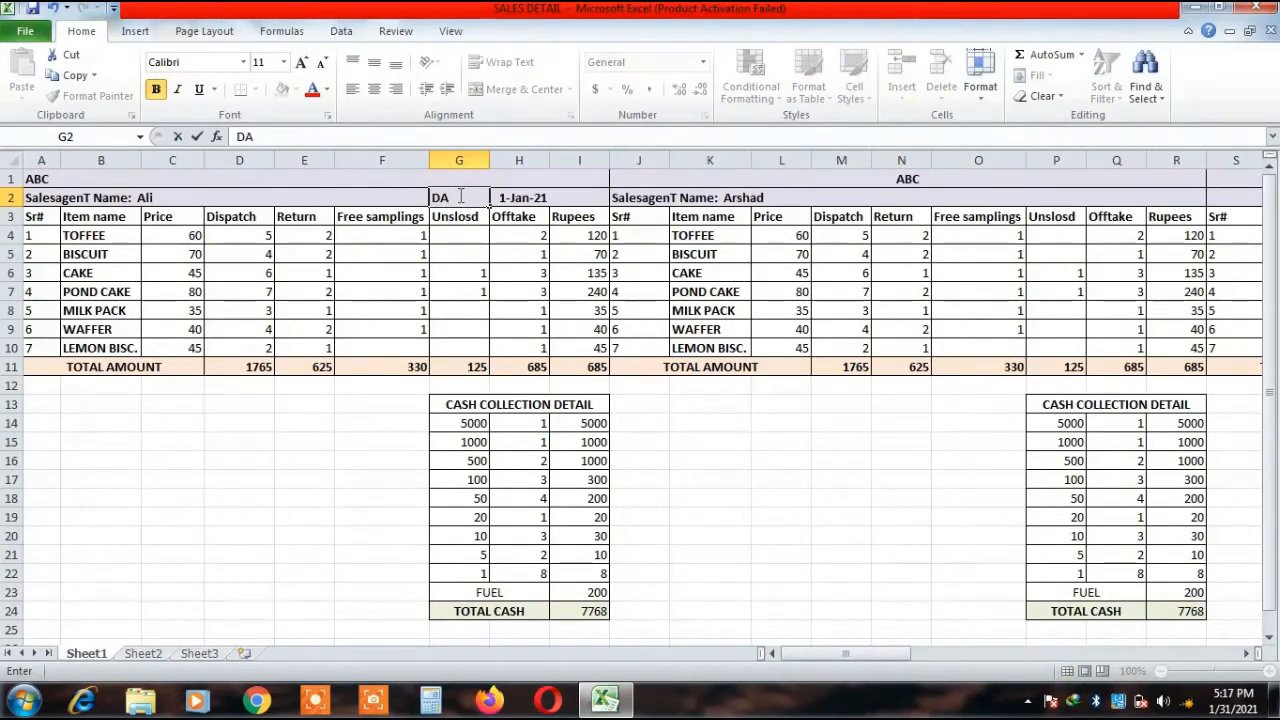
{"action": "key", "text": "BackSpace"}
{"action": "type", "text": "ate"}
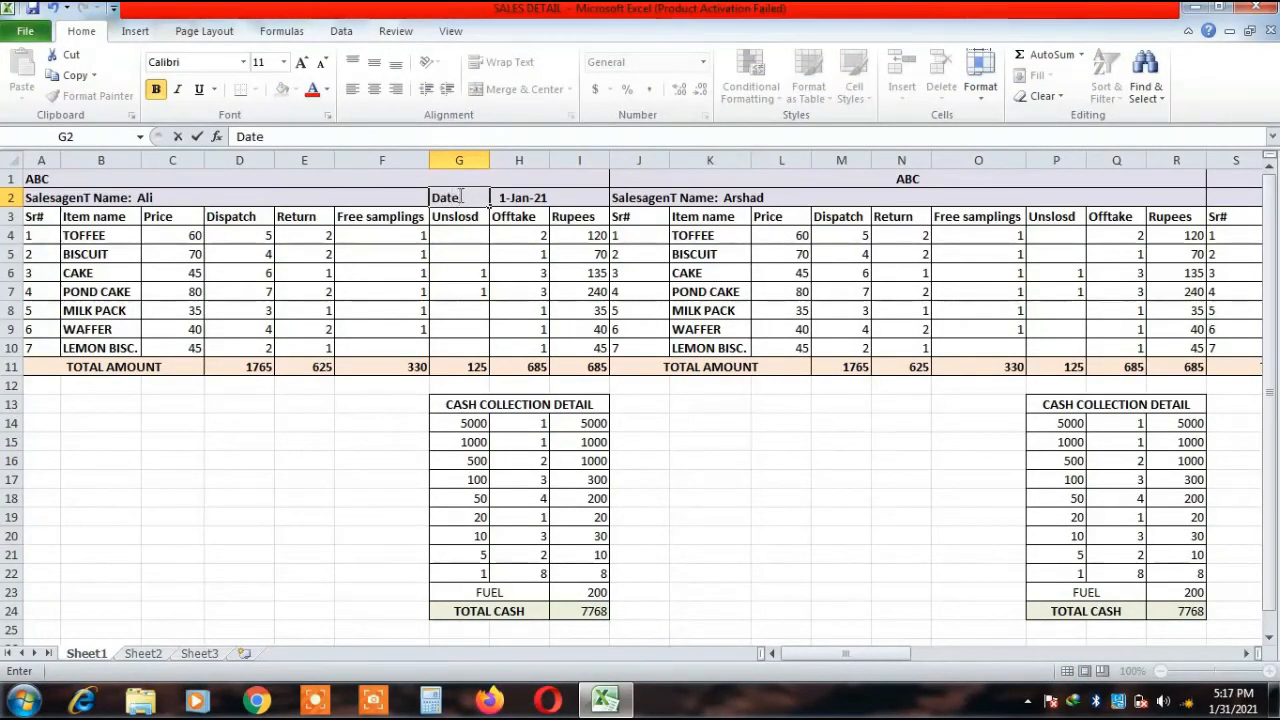
{"action": "left_click", "coordinate": [478, 232]}
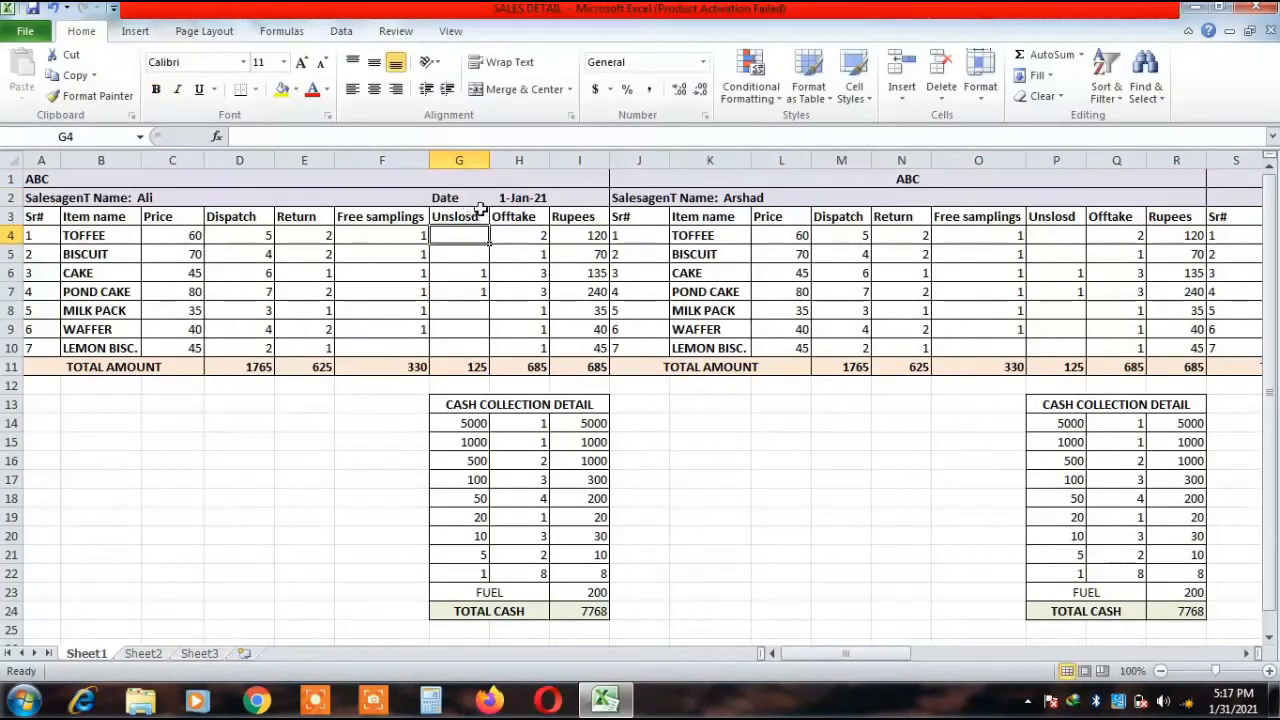
Copy the Date label and 1-Jan-21 from G2:H2 into P2:Q2 of the second sales agent's table.
{"action": "left_click", "coordinate": [443, 198]}
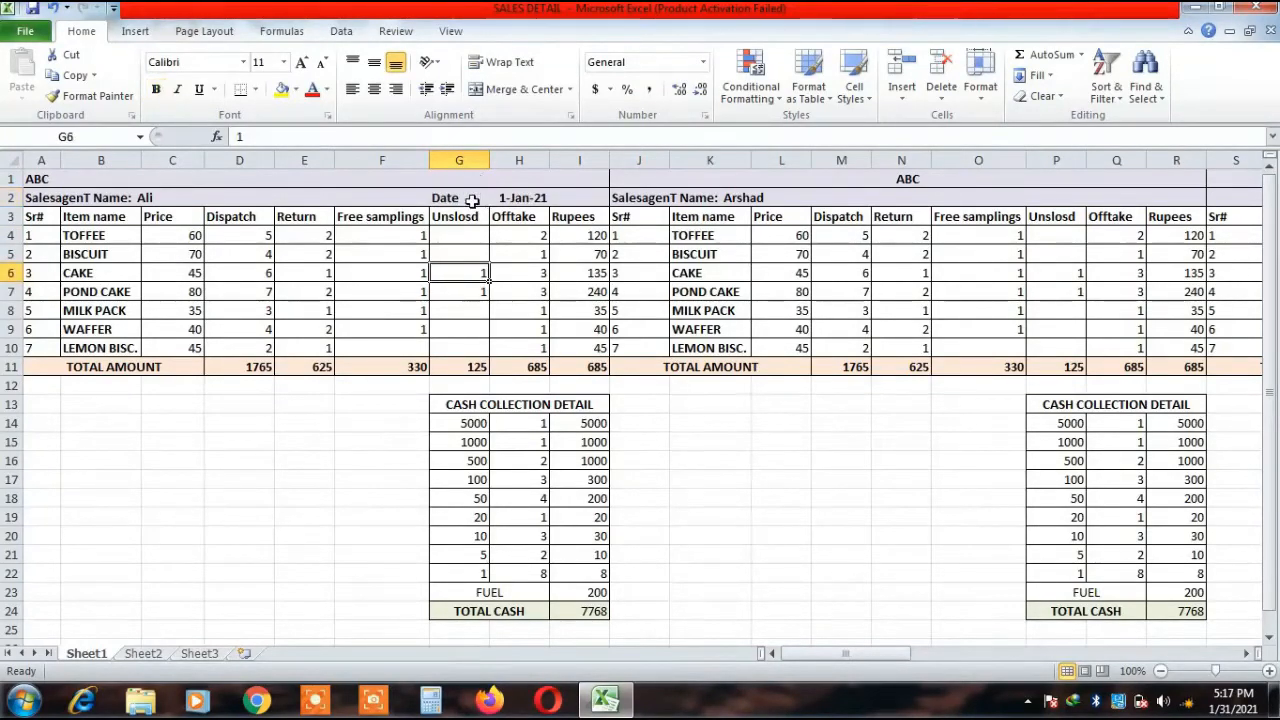
{"action": "key", "text": "shift+Right"}
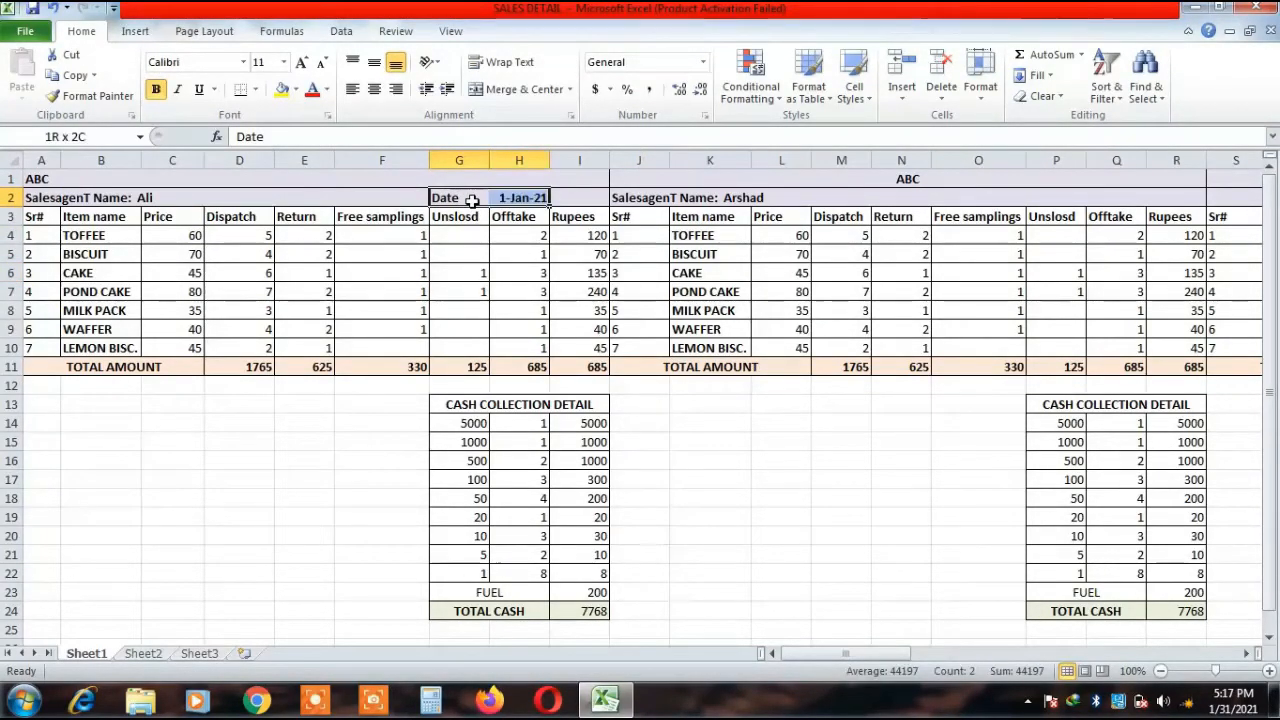
{"action": "key", "text": "ctrl+c"}
{"action": "key", "text": "Right"}
{"action": "key", "text": "Right"}
{"action": "key", "text": "Right"}
{"action": "key", "text": "Right"}
{"action": "key", "text": "Right"}
{"action": "key", "text": "Right"}
{"action": "key", "text": "Right"}
{"action": "key", "text": "Right"}
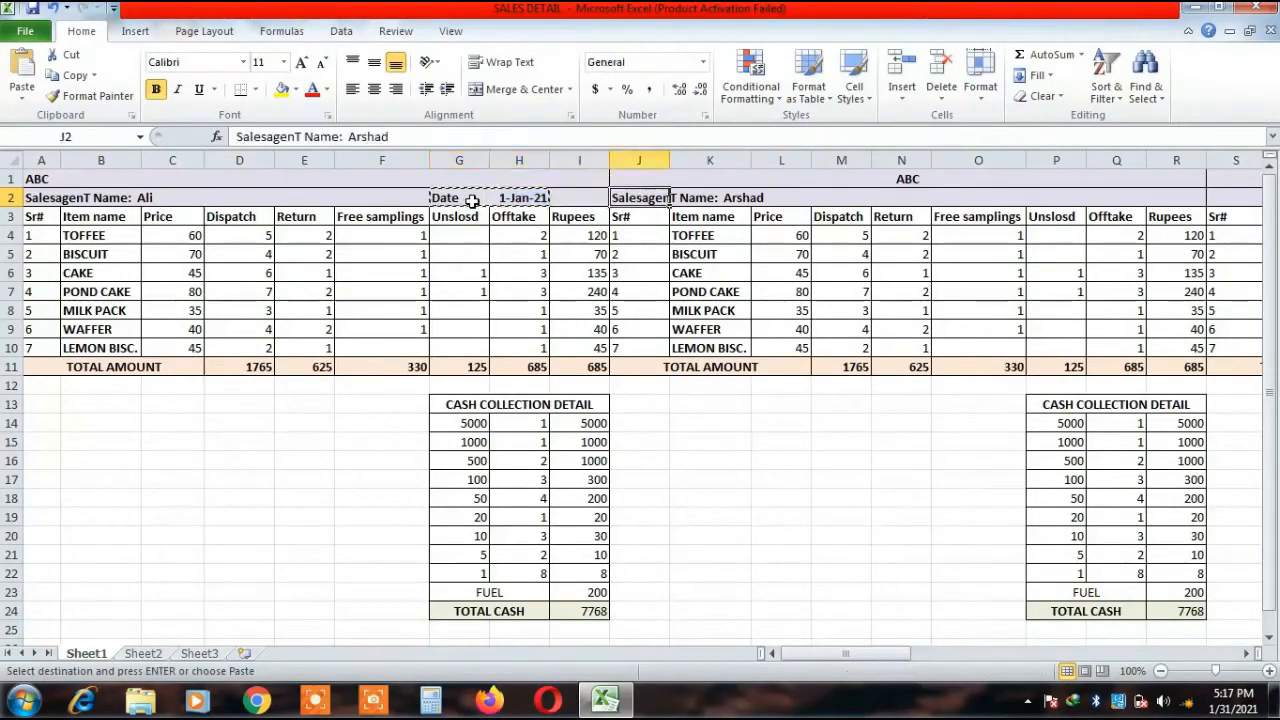
{"action": "key", "text": "Right"}
{"action": "key", "text": "Right"}
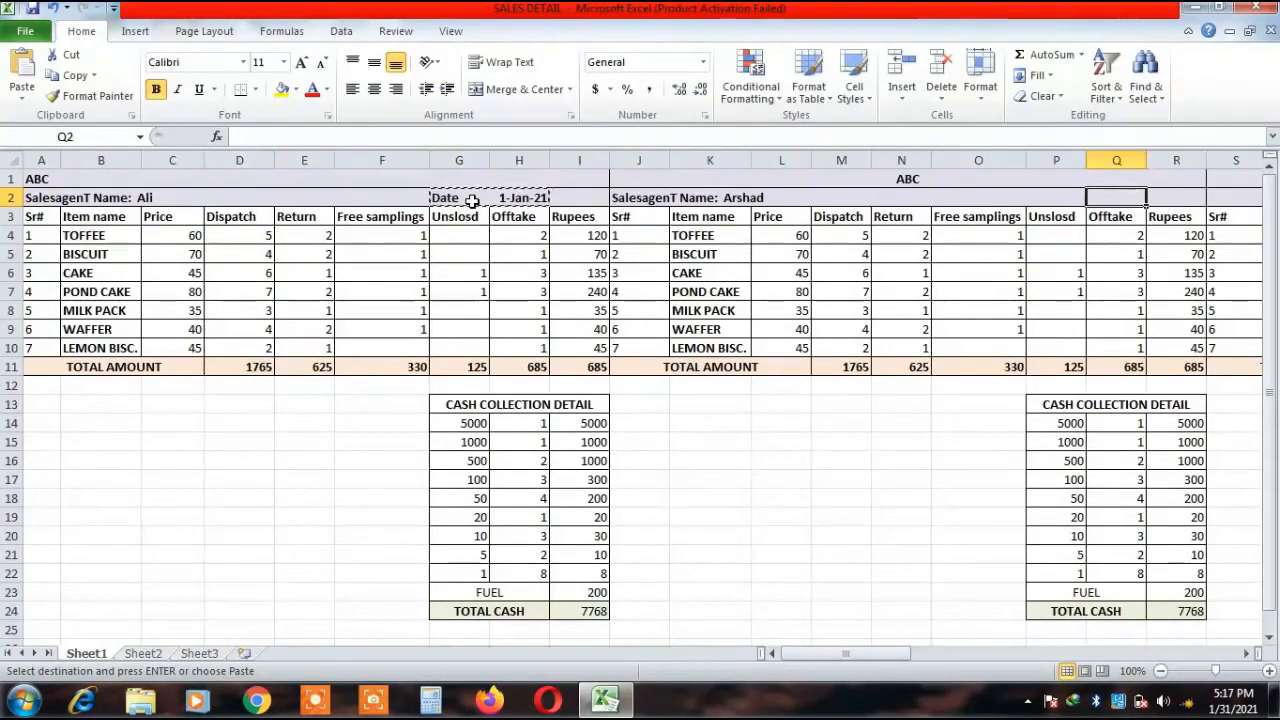
{"action": "key", "text": "Left"}
{"action": "key", "text": "ctrl+v"}
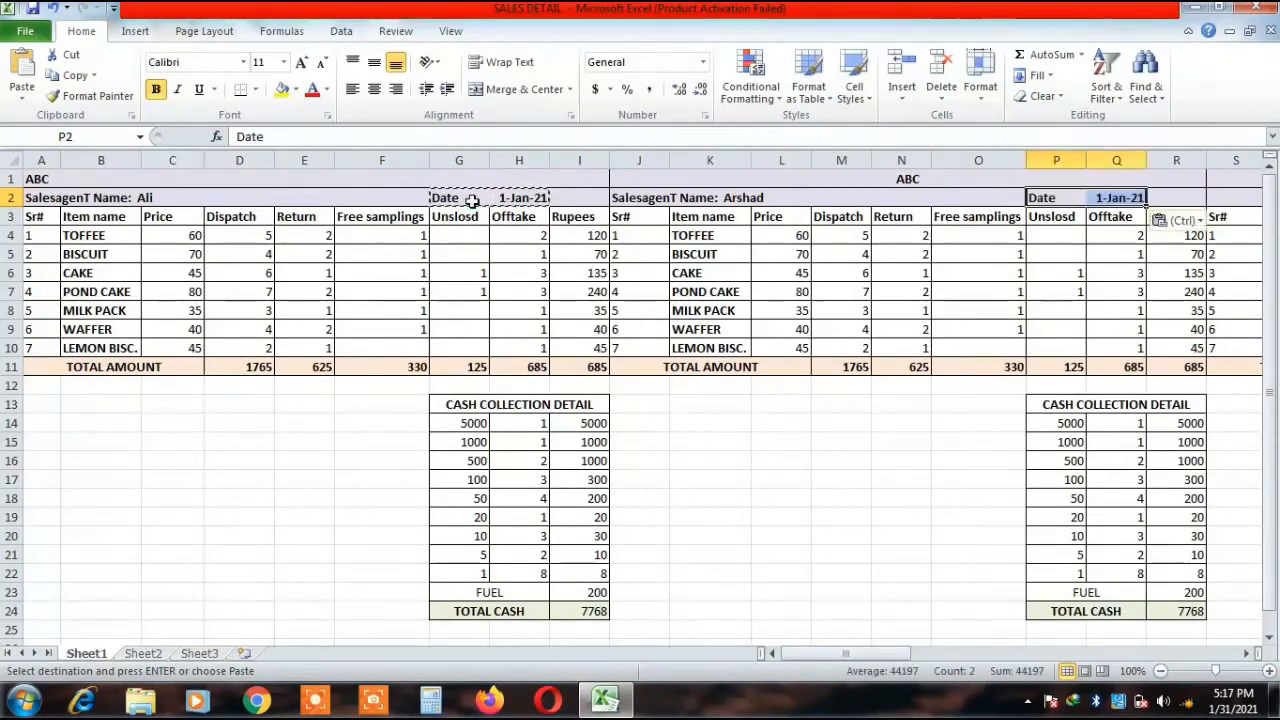
Unmerge the sales agent name row S2:AA2 above the third agent's table.
{"action": "key", "text": "Right"}
{"action": "key", "text": "Right"}
{"action": "key", "text": "Right"}
{"action": "key", "text": "Right"}
{"action": "key", "text": "Right"}
{"action": "key", "text": "Right"}
{"action": "key", "text": "Right"}
{"action": "key", "text": "Right"}
{"action": "key", "text": "Right"}
{"action": "key", "text": "Right"}
{"action": "key", "text": "Right"}
{"action": "key", "text": "Right"}
{"action": "key", "text": "Right"}
{"action": "key", "text": "Right"}
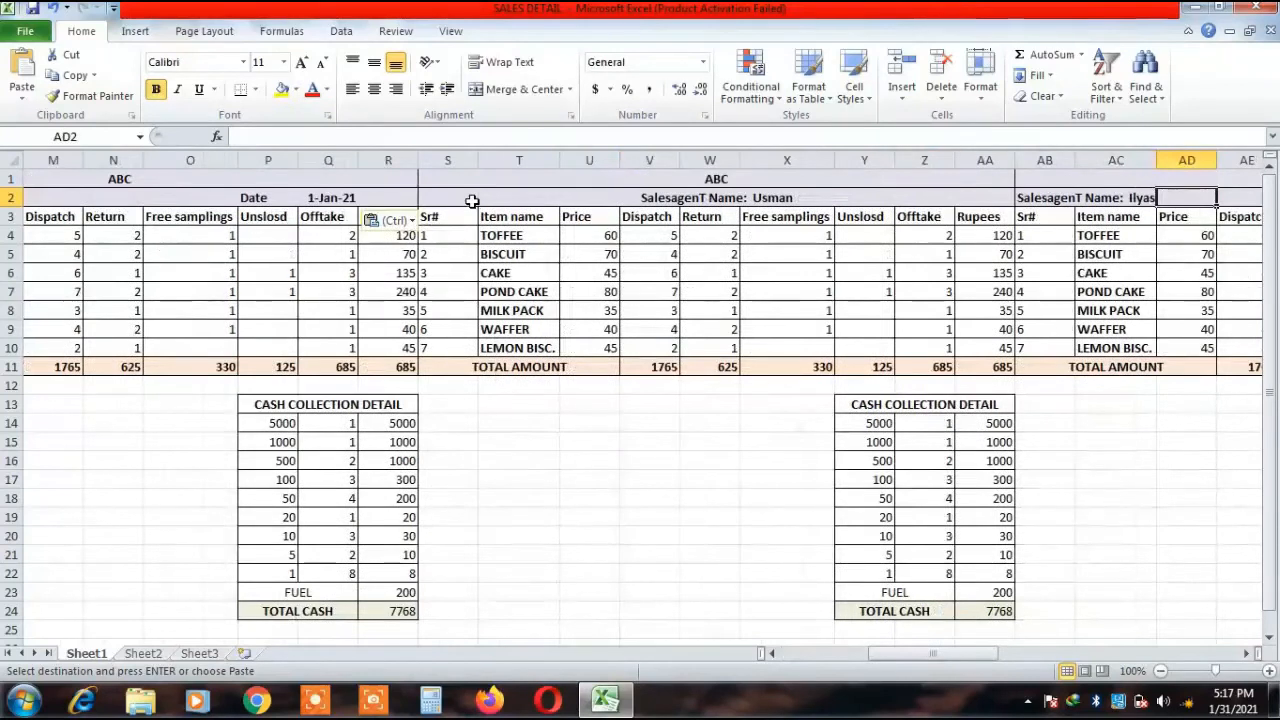
{"action": "key", "text": "Left"}
{"action": "key", "text": "Left"}
{"action": "key", "text": "Left"}
{"action": "key", "text": "Left"}
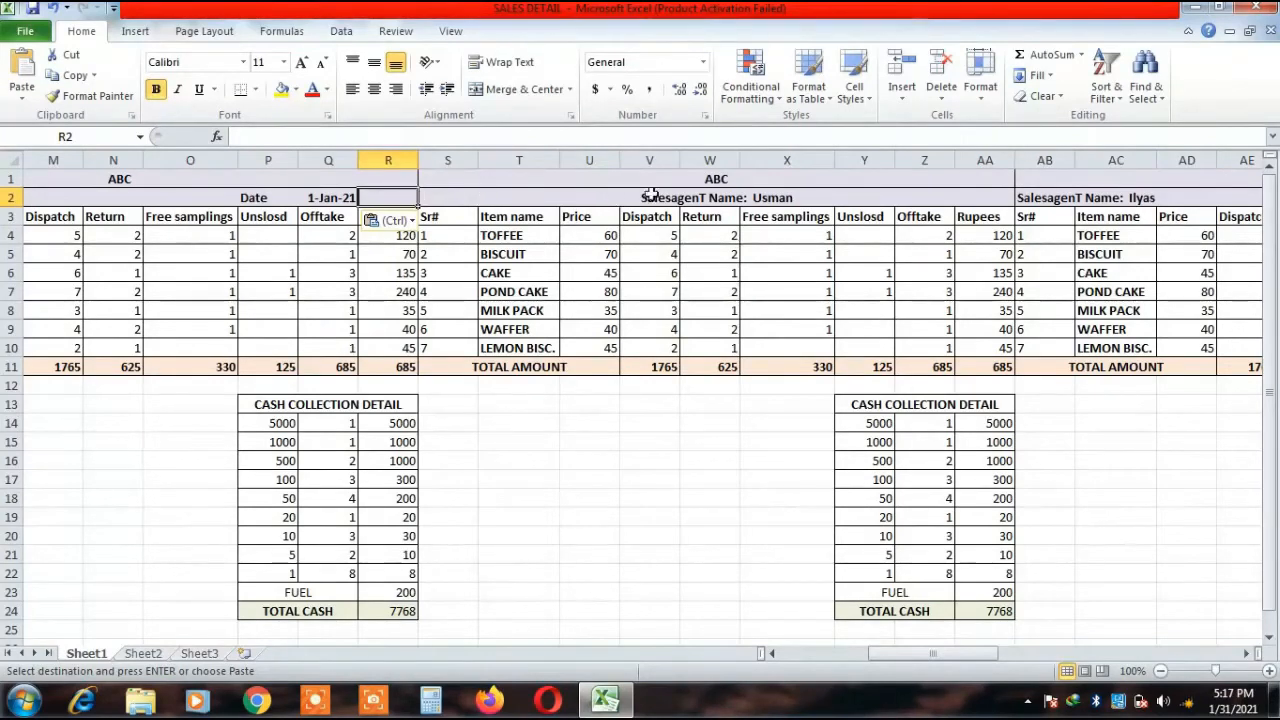
{"action": "left_click", "coordinate": [833, 191]}
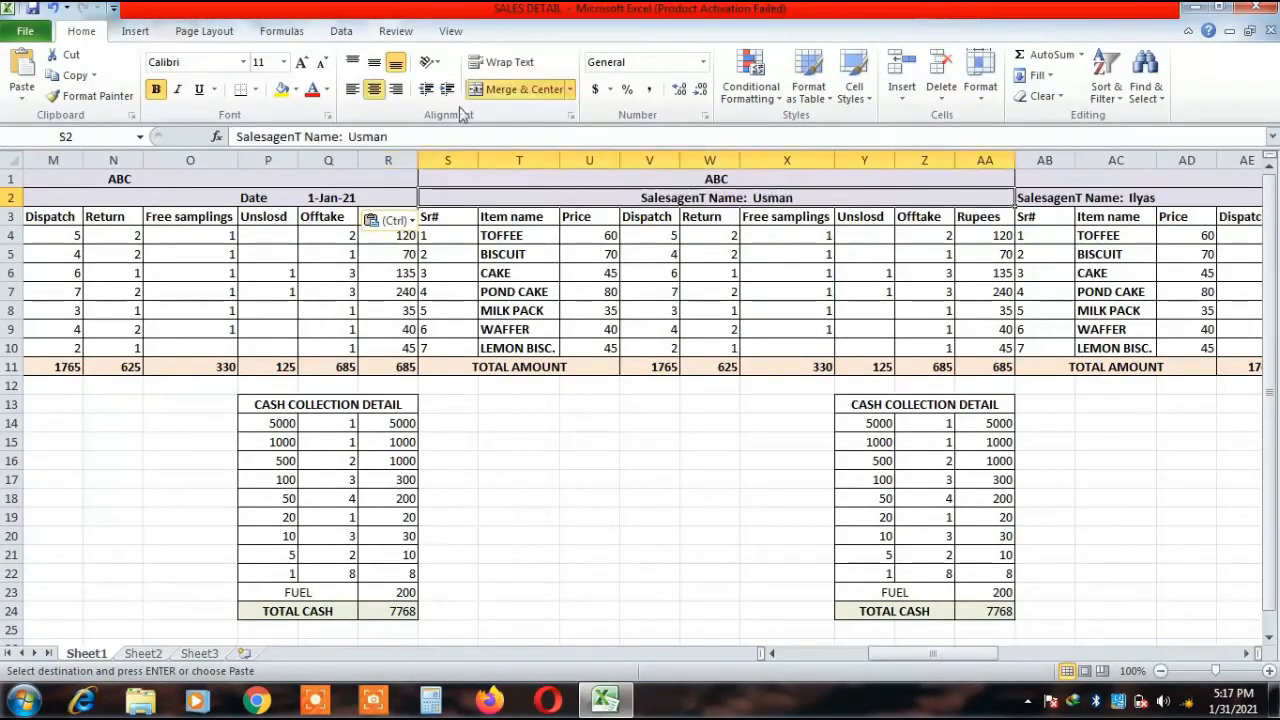
{"action": "left_click", "coordinate": [530, 90]}
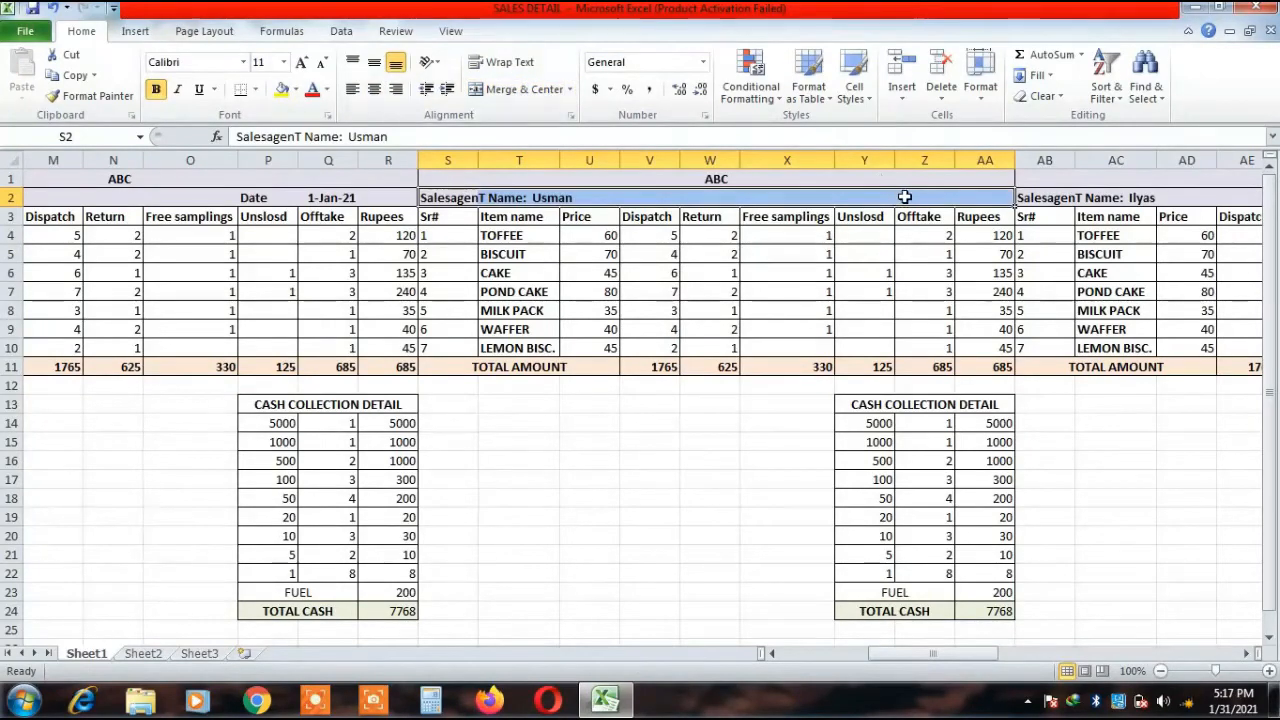
Copy the date label and value from P2:Q2 into Y2:Z2 of the third sales agent's table.
{"action": "left_click", "coordinate": [860, 194]}
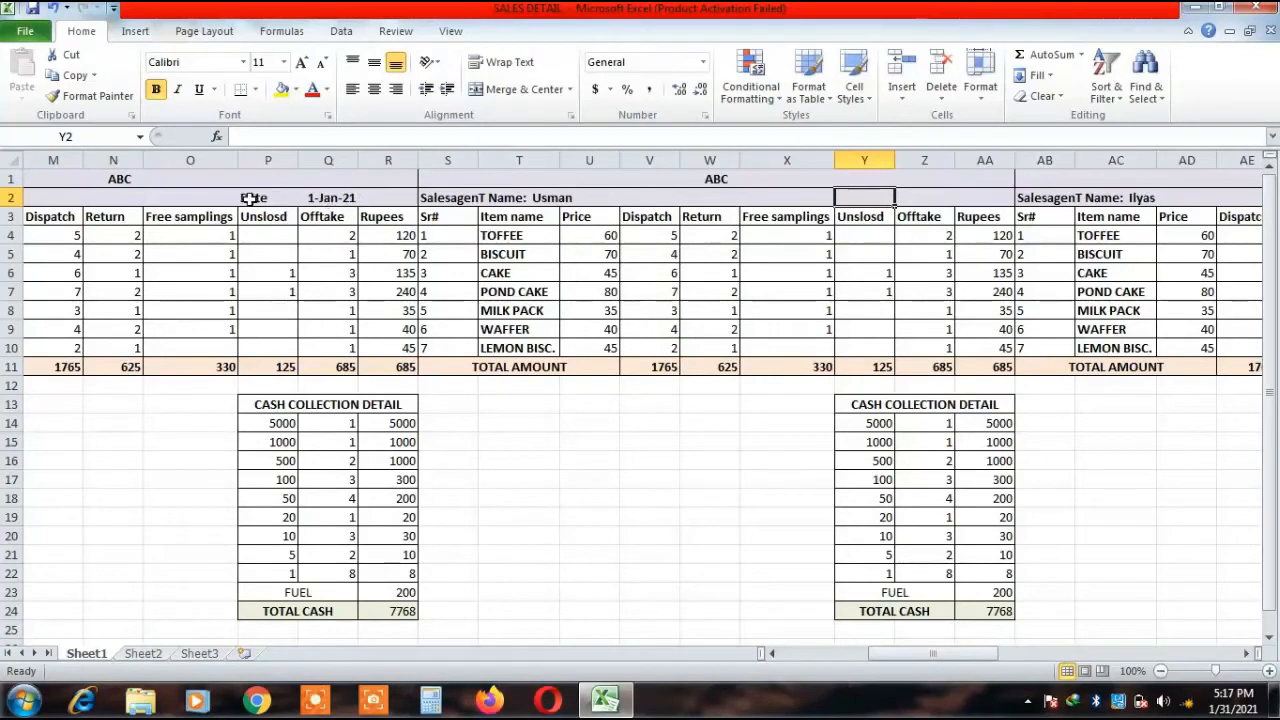
{"action": "left_click_drag", "start_coordinate": [250, 198], "coordinate": [344, 197]}
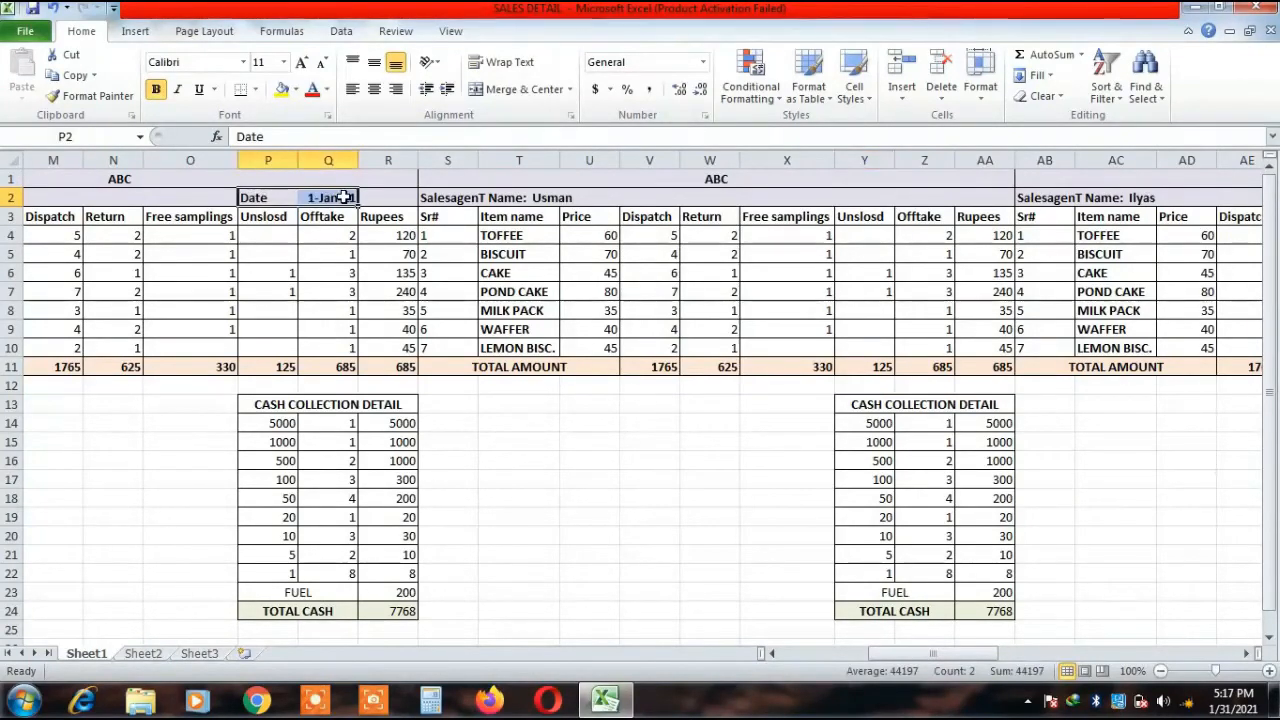
{"action": "key", "text": "ctrl+c"}
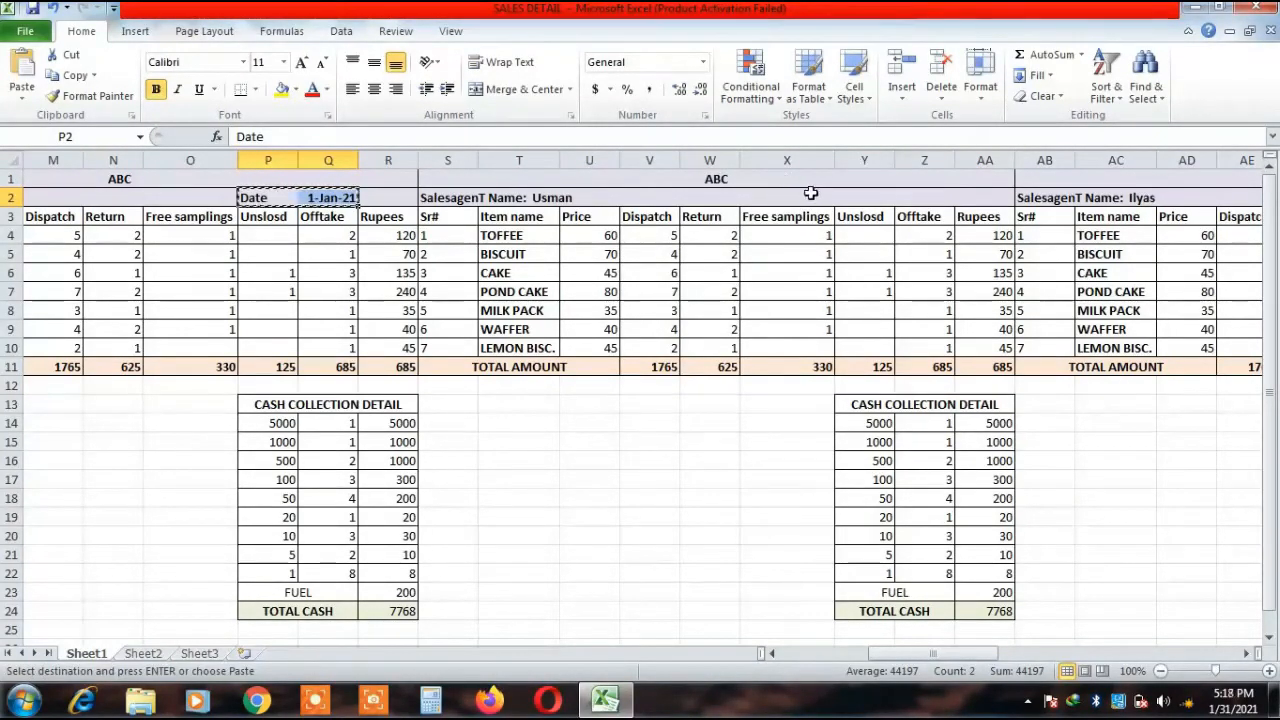
{"action": "left_click", "coordinate": [858, 209]}
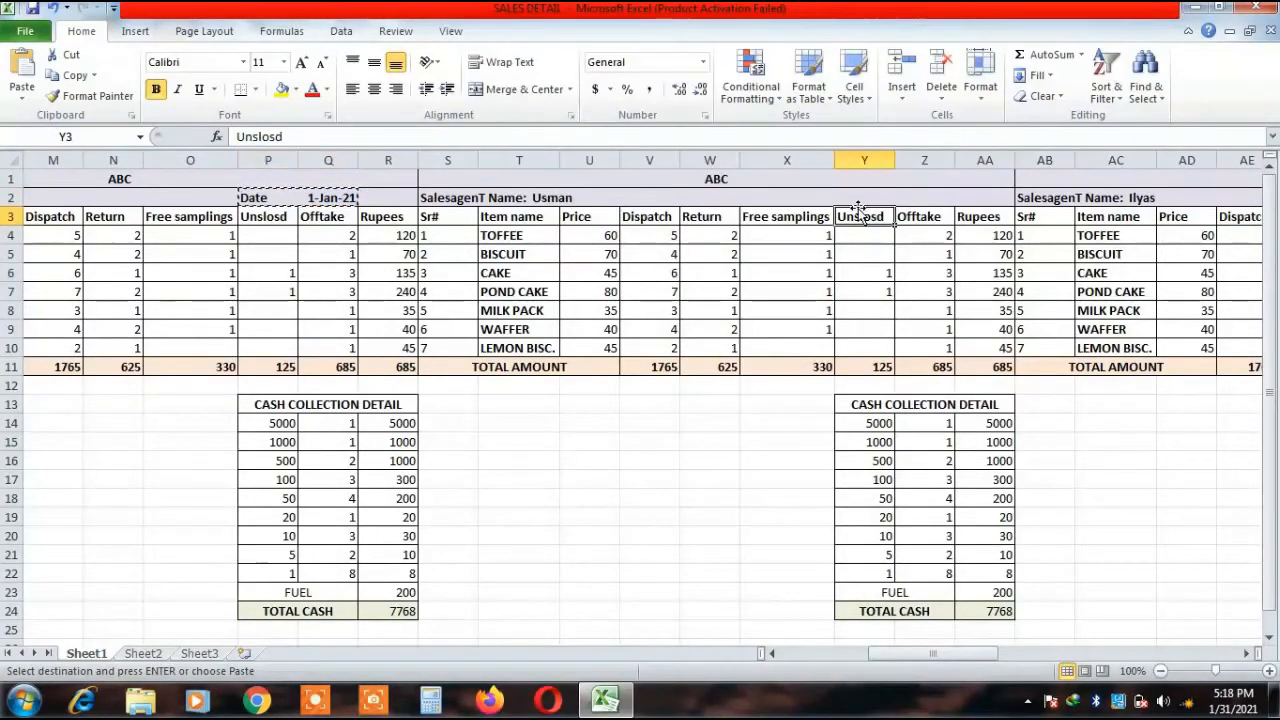
{"action": "left_click", "coordinate": [858, 198]}
{"action": "key", "text": "ctrl+v"}
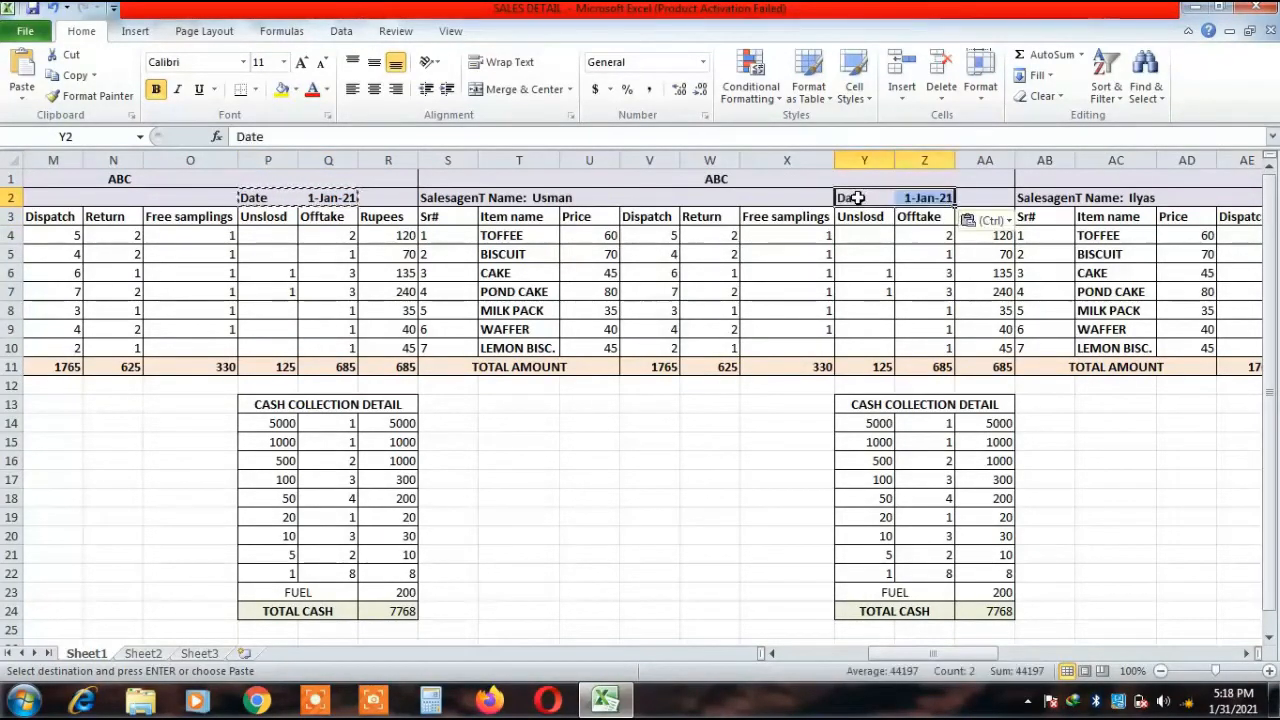
Paste the copied Date label and 1-Jan-21 into AH2:AI2 of the fourth sales agent's table.
{"action": "key", "text": "Right"}
{"action": "key", "text": "Right"}
{"action": "key", "text": "Right"}
{"action": "key", "text": "Right"}
{"action": "key", "text": "Right"}
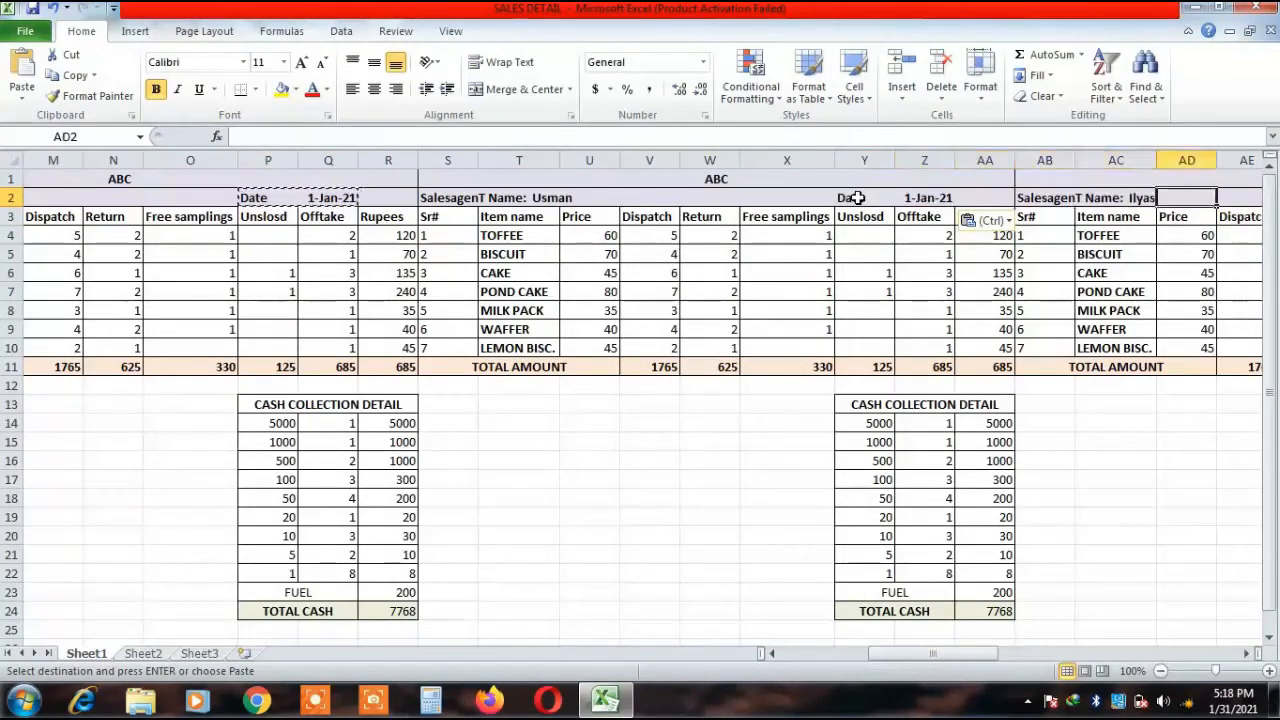
{"action": "key", "text": "Right"}
{"action": "key", "text": "Right"}
{"action": "key", "text": "Right"}
{"action": "key", "text": "Right"}
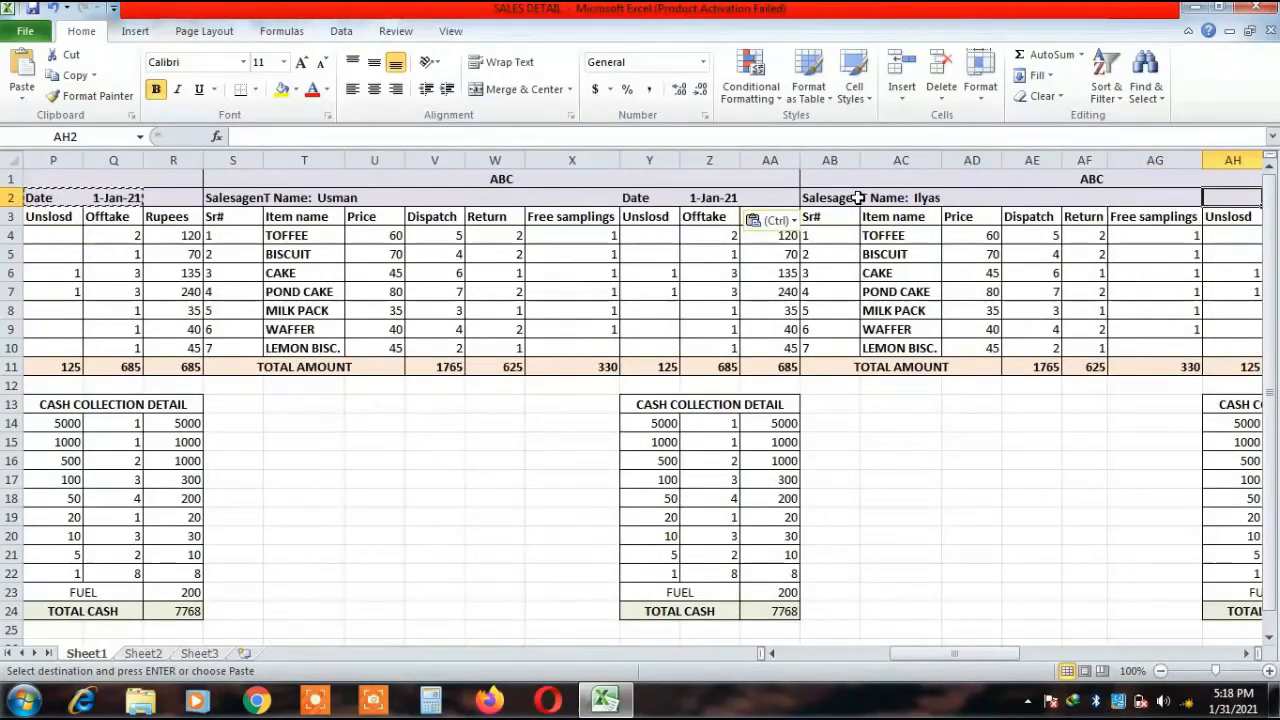
{"action": "key", "text": "ctrl+v"}
Paste the same date pair into AQ2:AR2 of the fifth sales agent's table.
{"action": "key", "text": "Right"}
{"action": "key", "text": "Right"}
{"action": "key", "text": "Right"}
{"action": "key", "text": "Right"}
{"action": "key", "text": "Right"}
{"action": "key", "text": "Right"}
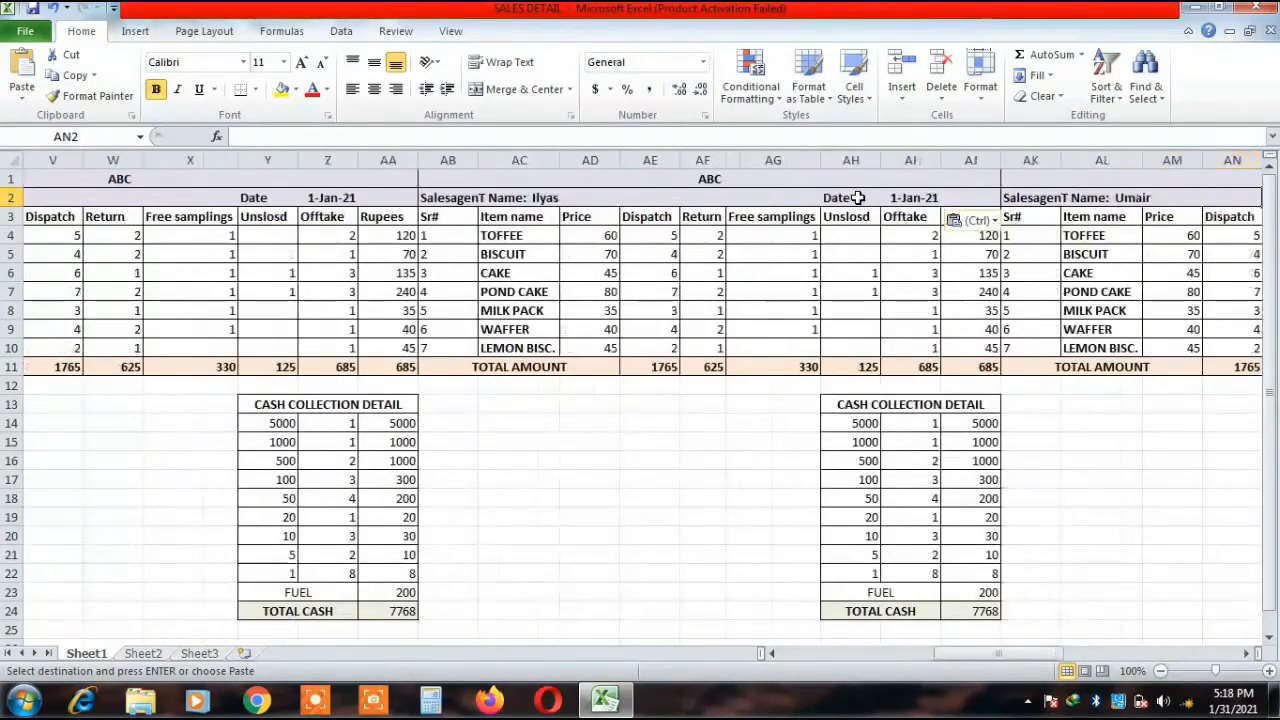
{"action": "key", "text": "Right"}
{"action": "key", "text": "Right"}
{"action": "key", "text": "Right"}
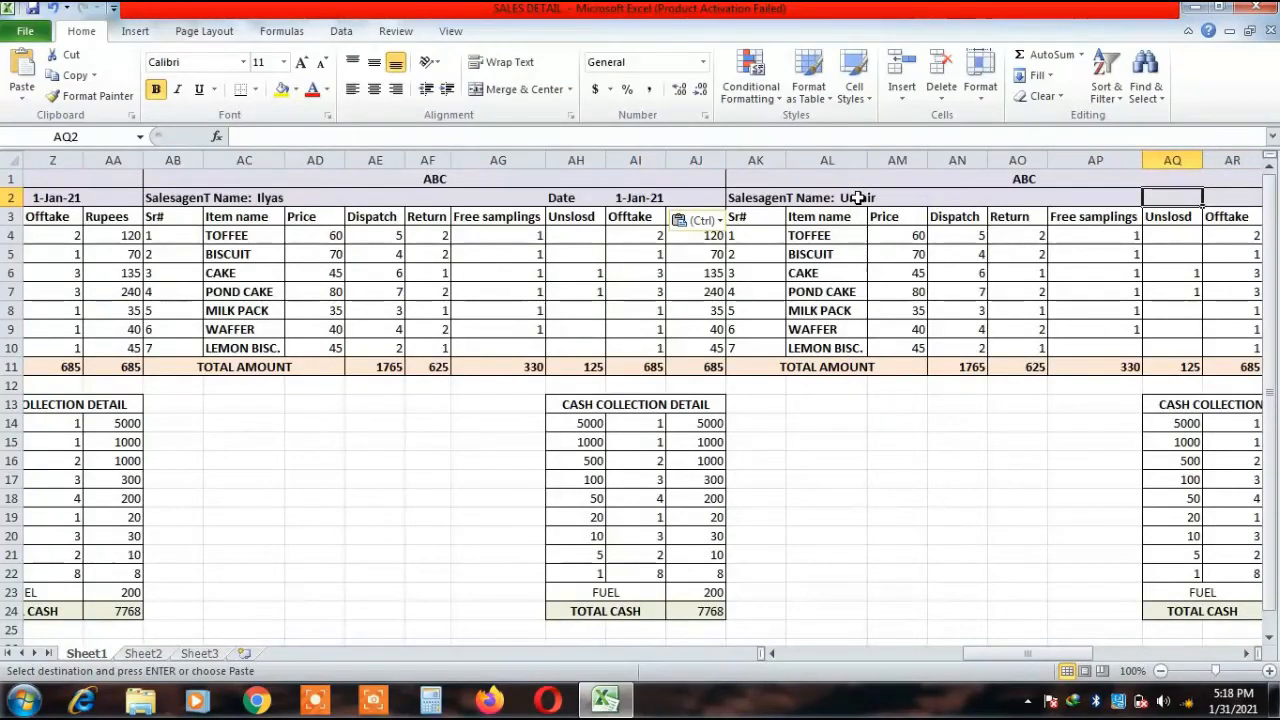
{"action": "key", "text": "ctrl+v"}
Paste the Date label and 1-Jan-21 into AZ2:BA2 of the "Total report all" table.
{"action": "key", "text": "Right"}
{"action": "key", "text": "Right"}
{"action": "key", "text": "Right"}
{"action": "key", "text": "Right"}
{"action": "key", "text": "Right"}
{"action": "key", "text": "Right"}
{"action": "key", "text": "Right"}
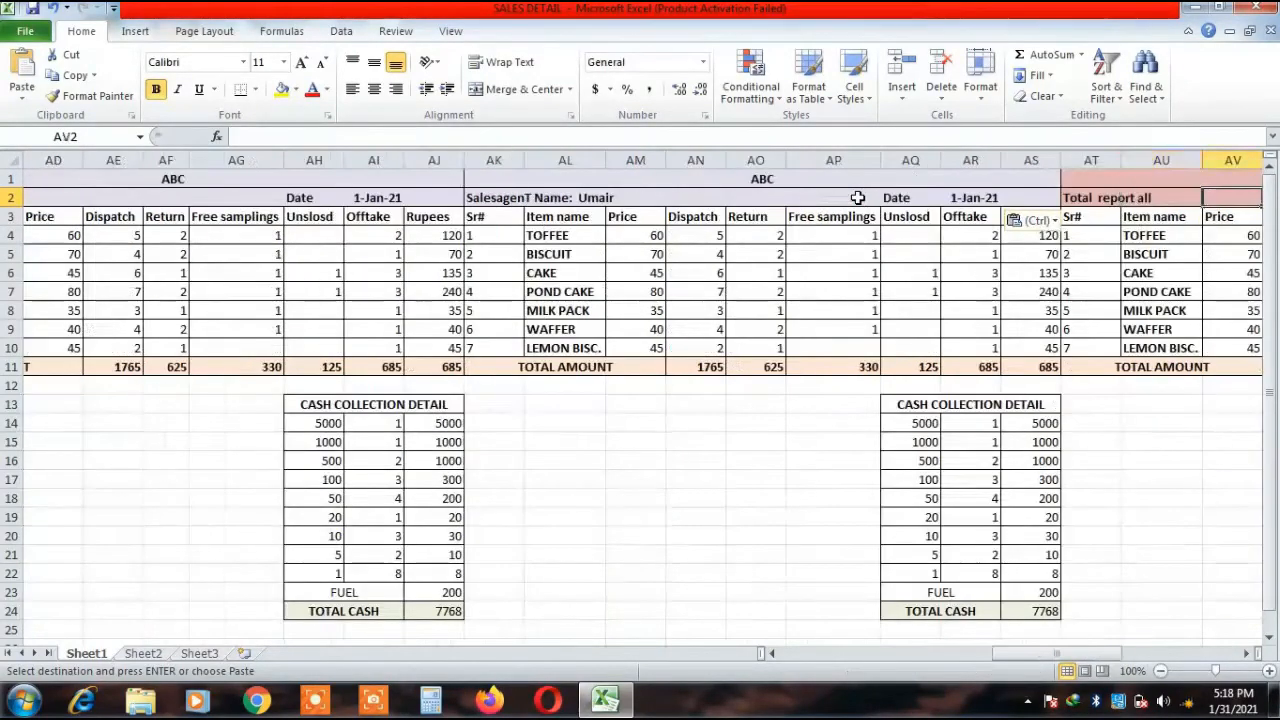
{"action": "key", "text": "Right"}
{"action": "key", "text": "Right"}
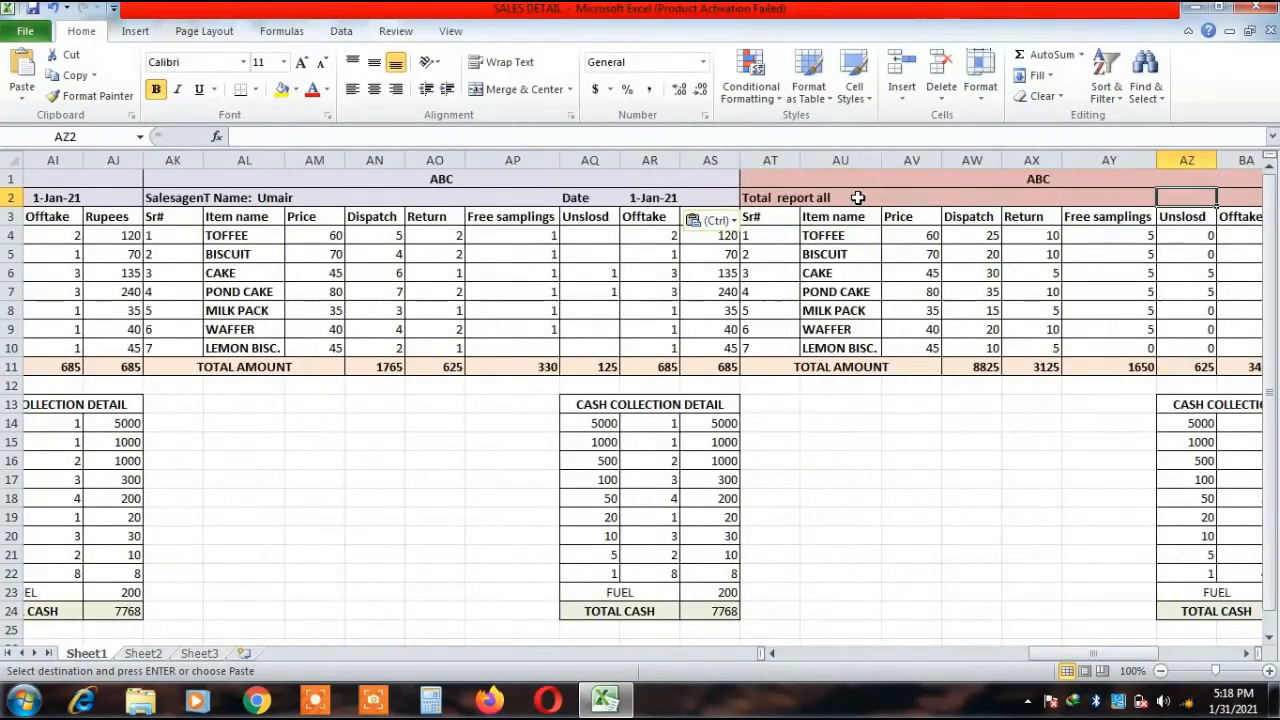
{"action": "key", "text": "ctrl+v"}
Paste the Date label and 1-Jan-21 into BI2:BJ2, above T/Dispatch and Closing stock in the STOCK REPORT.
{"action": "key", "text": "Right"}
{"action": "key", "text": "Right"}
{"action": "key", "text": "Right"}
{"action": "key", "text": "Right"}
{"action": "key", "text": "Right"}
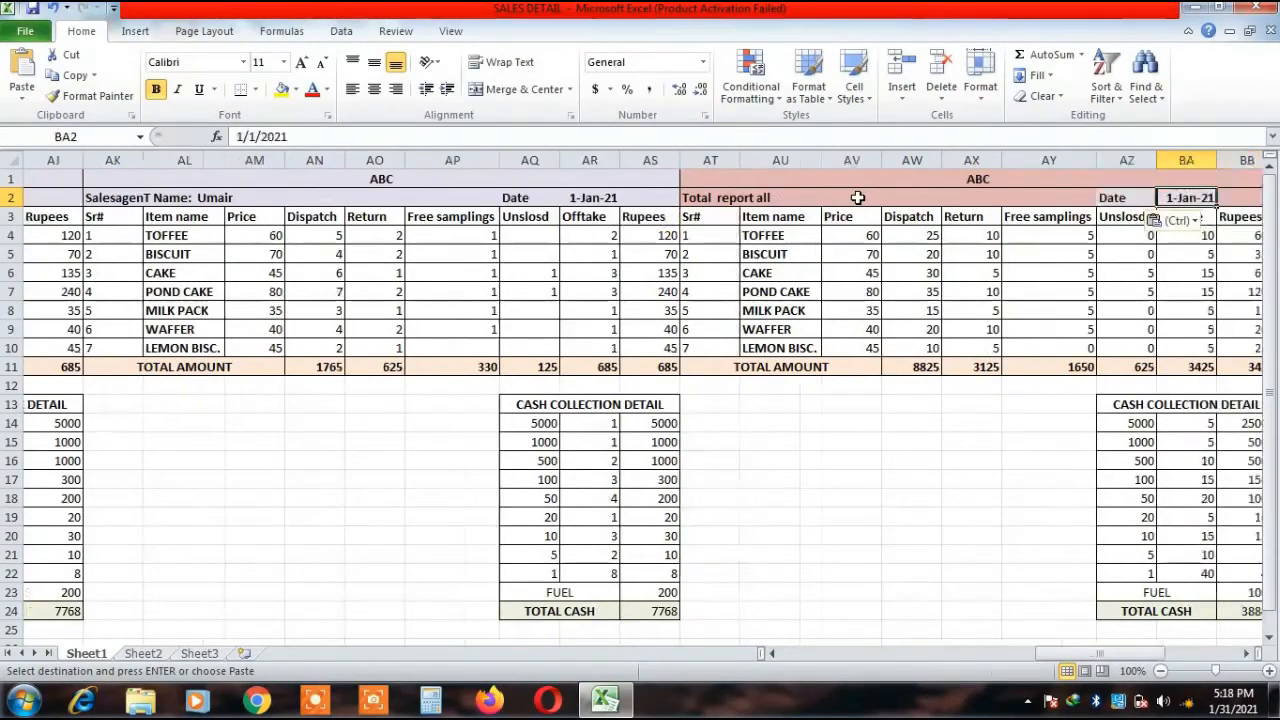
{"action": "key", "text": "Right"}
{"action": "key", "text": "Right"}
{"action": "key", "text": "Right"}
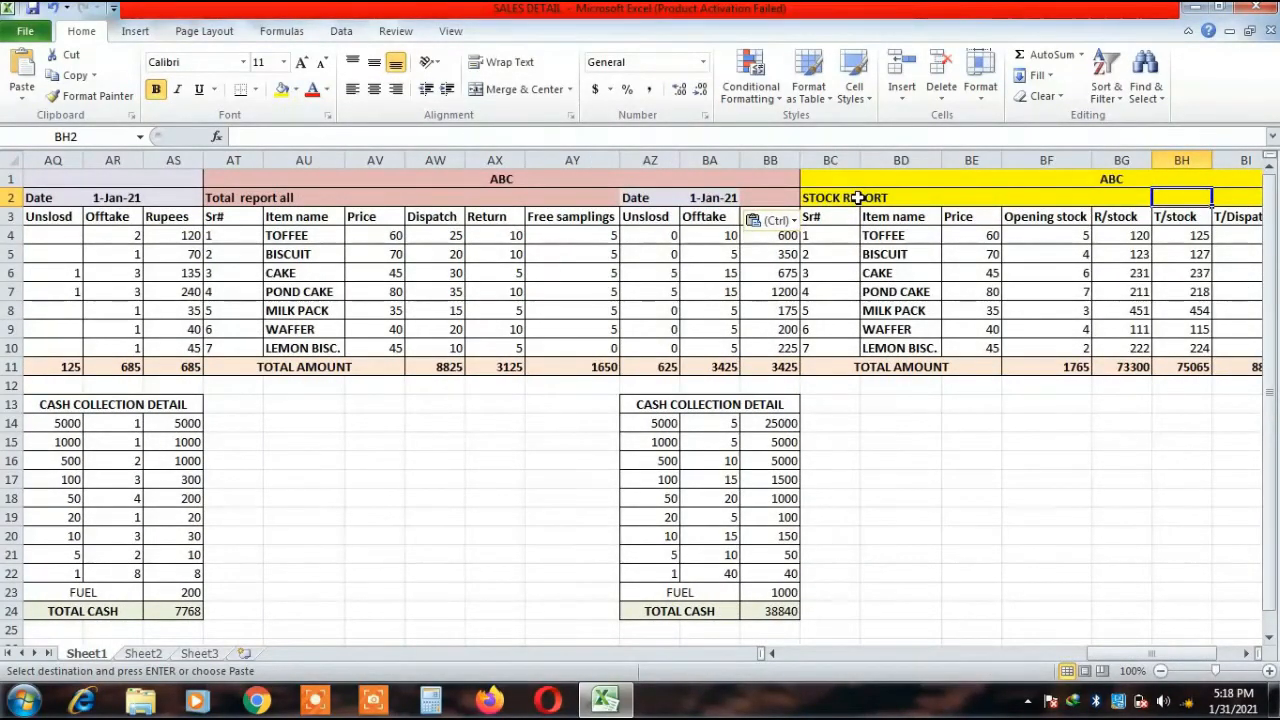
{"action": "key", "text": "Right"}
{"action": "key", "text": "Right"}
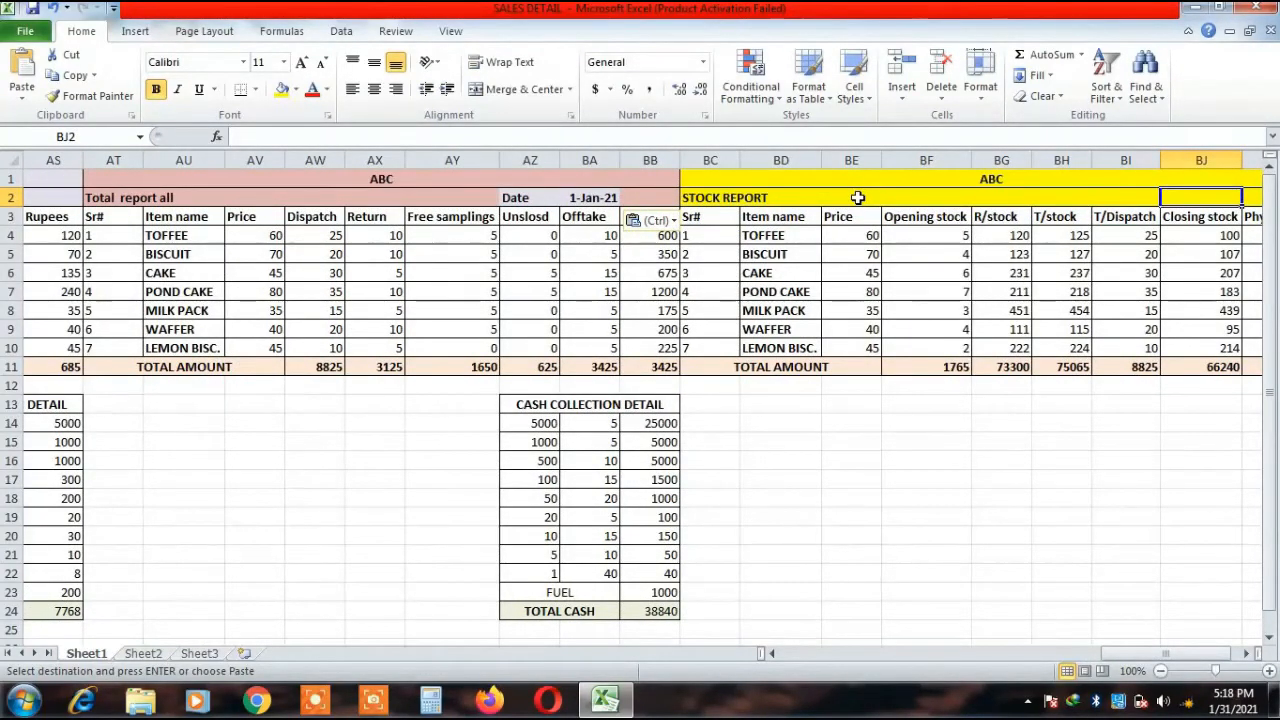
{"action": "key", "text": "Right"}
{"action": "key", "text": "Right"}
{"action": "key", "text": "Left"}
{"action": "key", "text": "Left"}
{"action": "key", "text": "Left"}
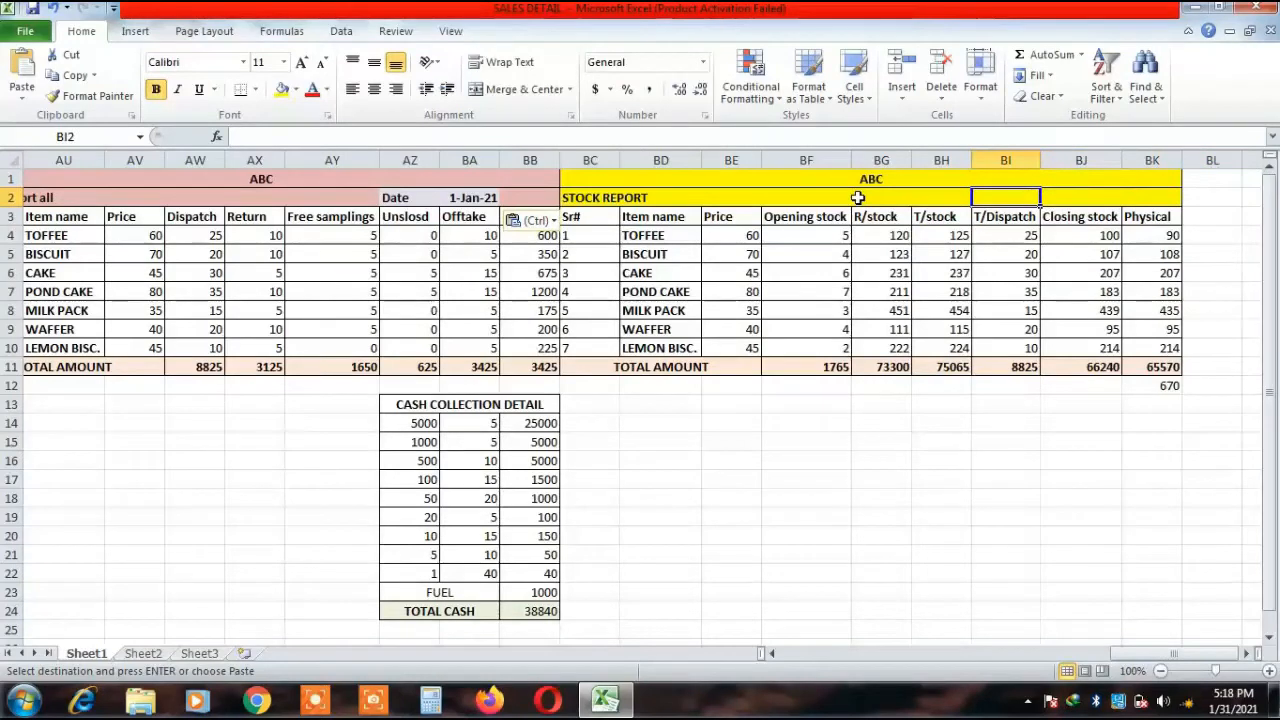
{"action": "key", "text": "ctrl+v"}
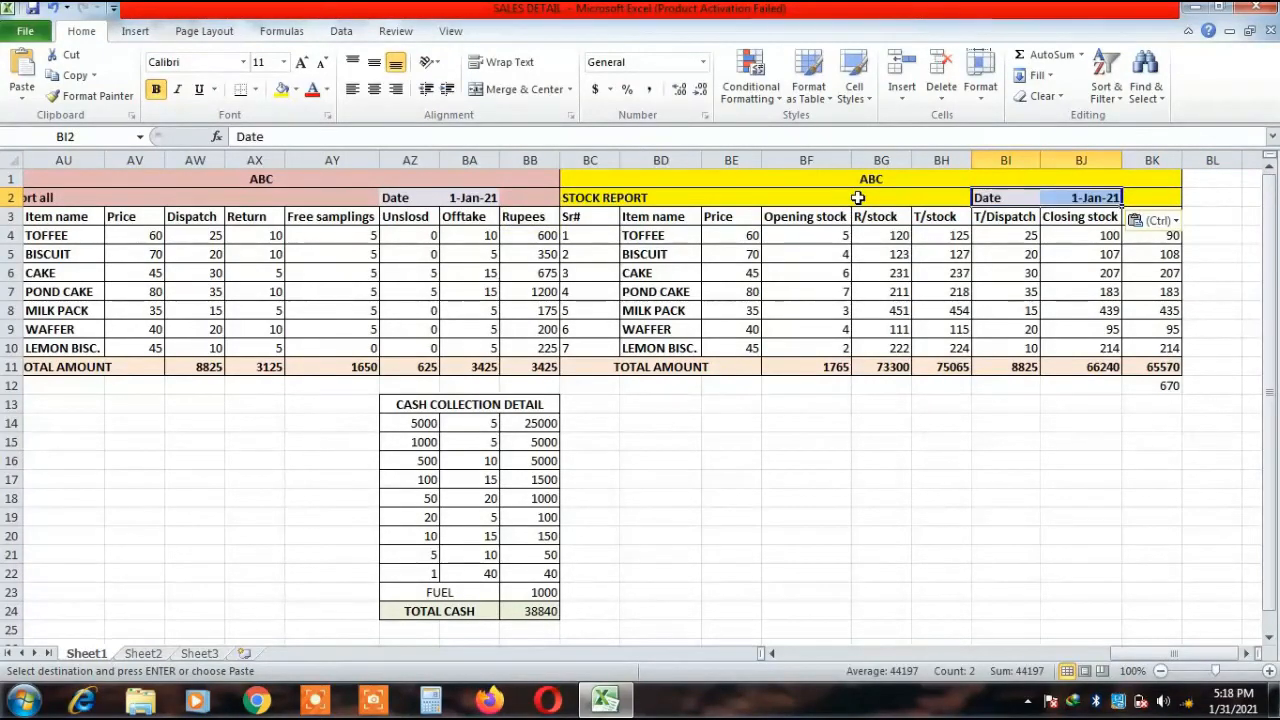
Fill the stock report's date cells BI2:BJ2 with yellow to match their header row.
{"action": "left_click", "coordinate": [980, 216]}
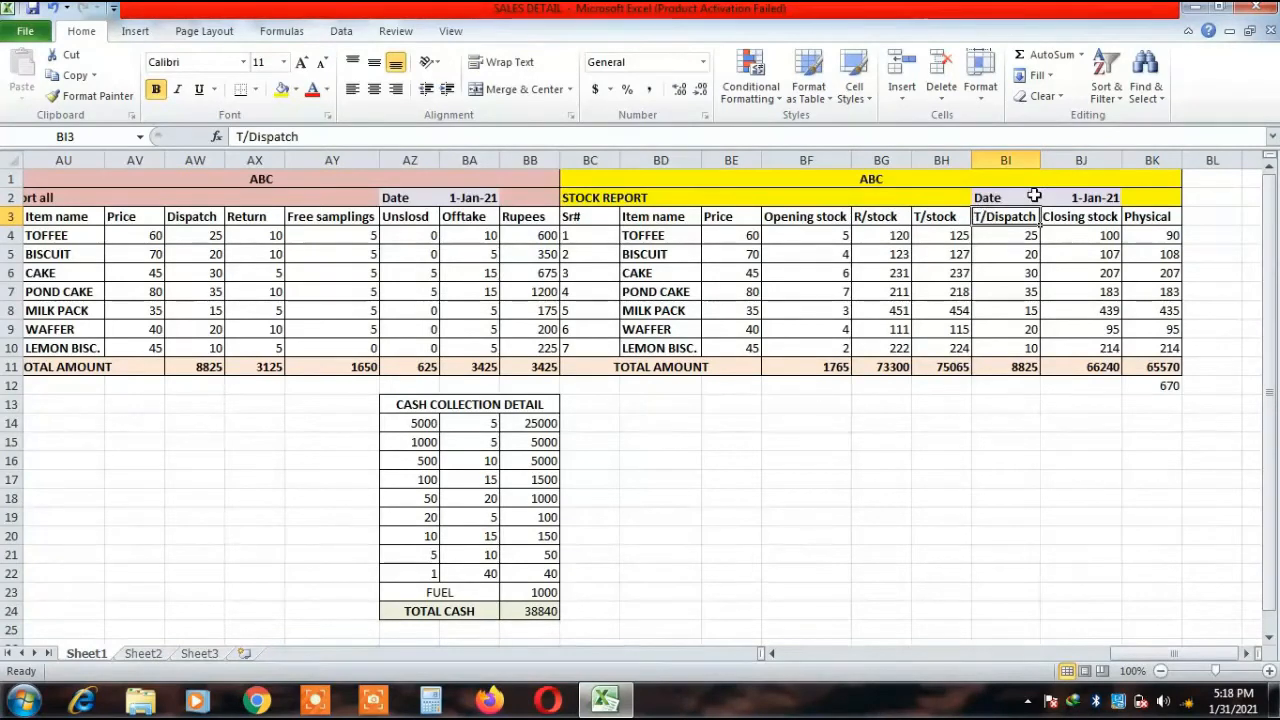
{"action": "left_click", "coordinate": [990, 195]}
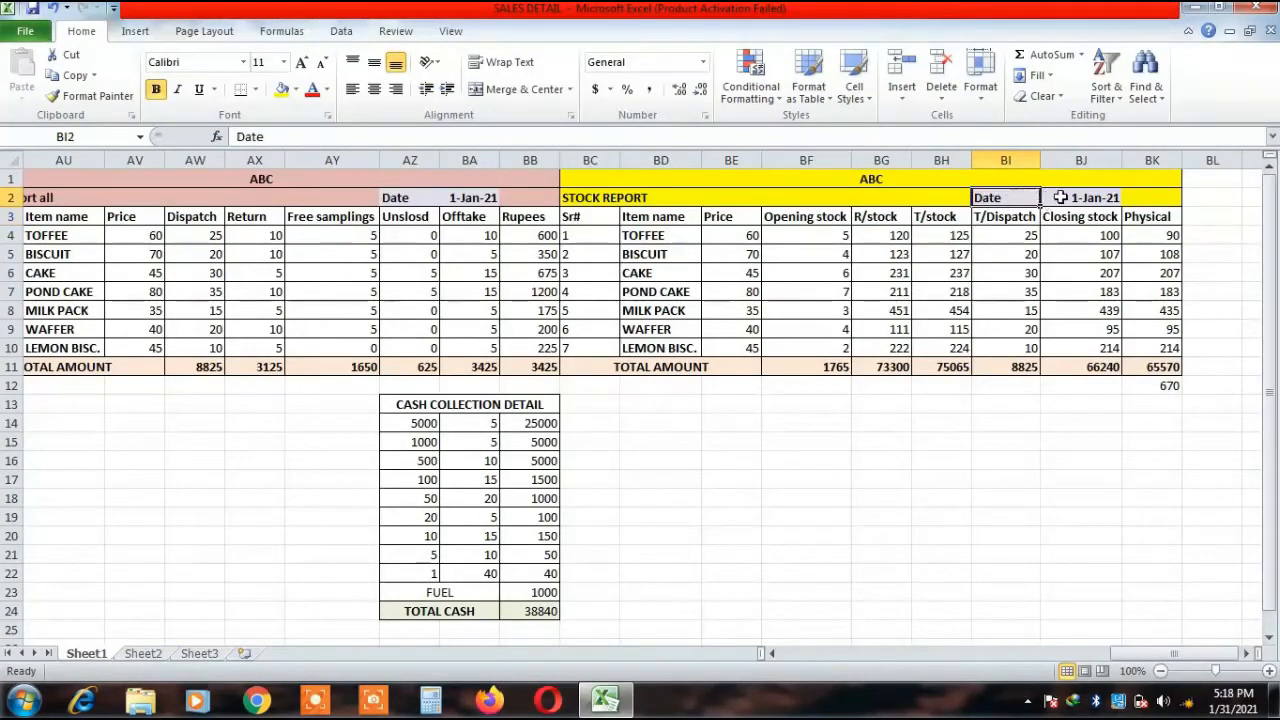
{"action": "left_click", "coordinate": [1068, 306]}
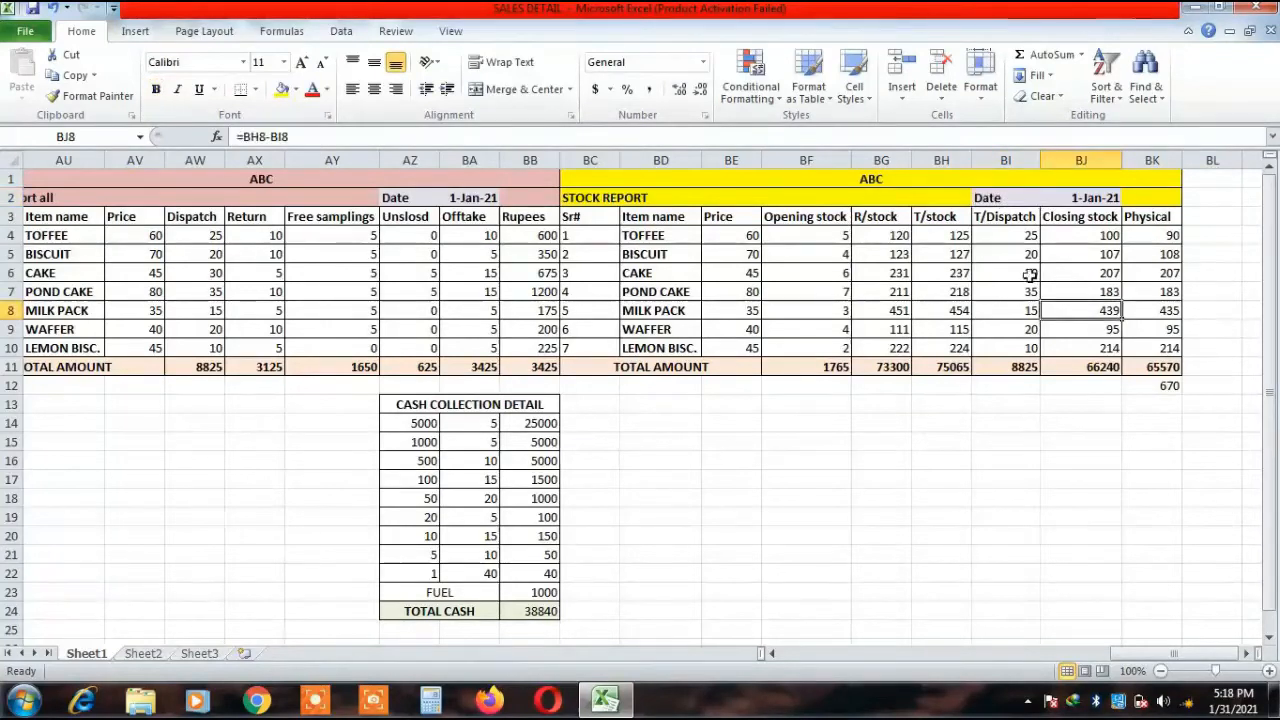
{"action": "left_click", "coordinate": [1030, 196]}
{"action": "left_click_drag", "start_coordinate": [1032, 194], "coordinate": [1060, 180]}
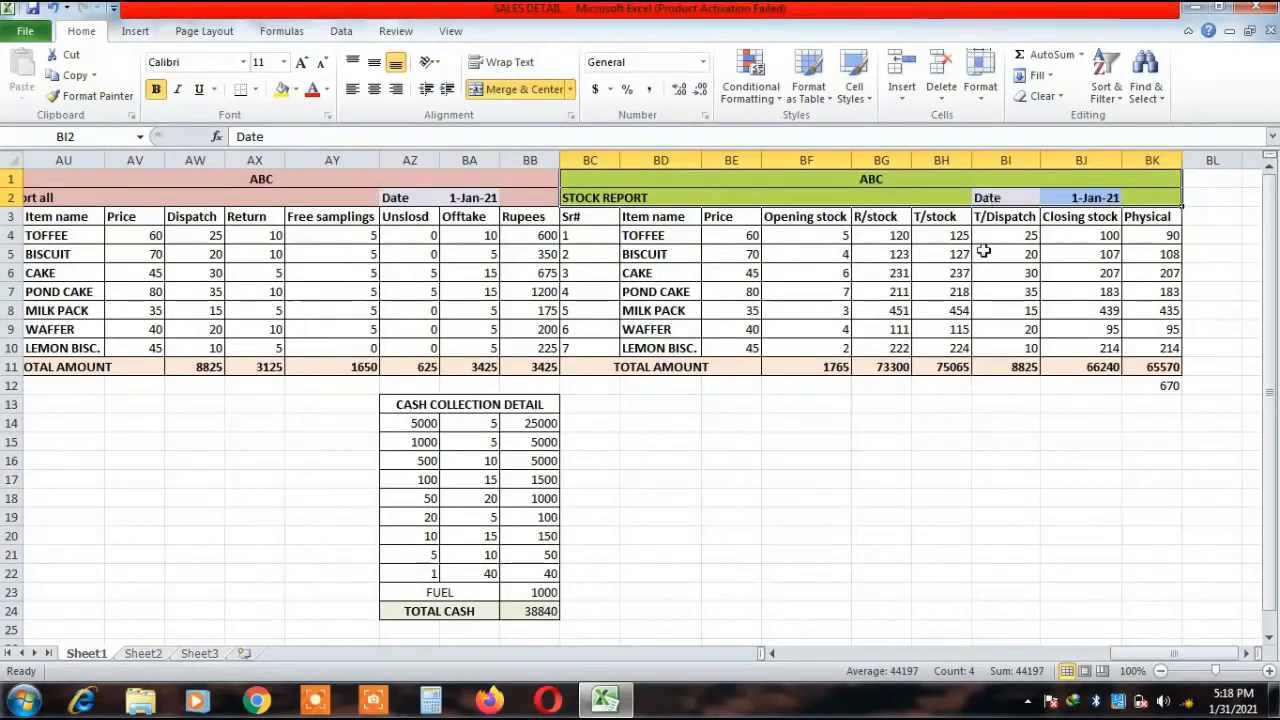
{"action": "left_click", "coordinate": [1032, 253]}
{"action": "left_click_drag", "start_coordinate": [1000, 198], "coordinate": [1076, 197]}
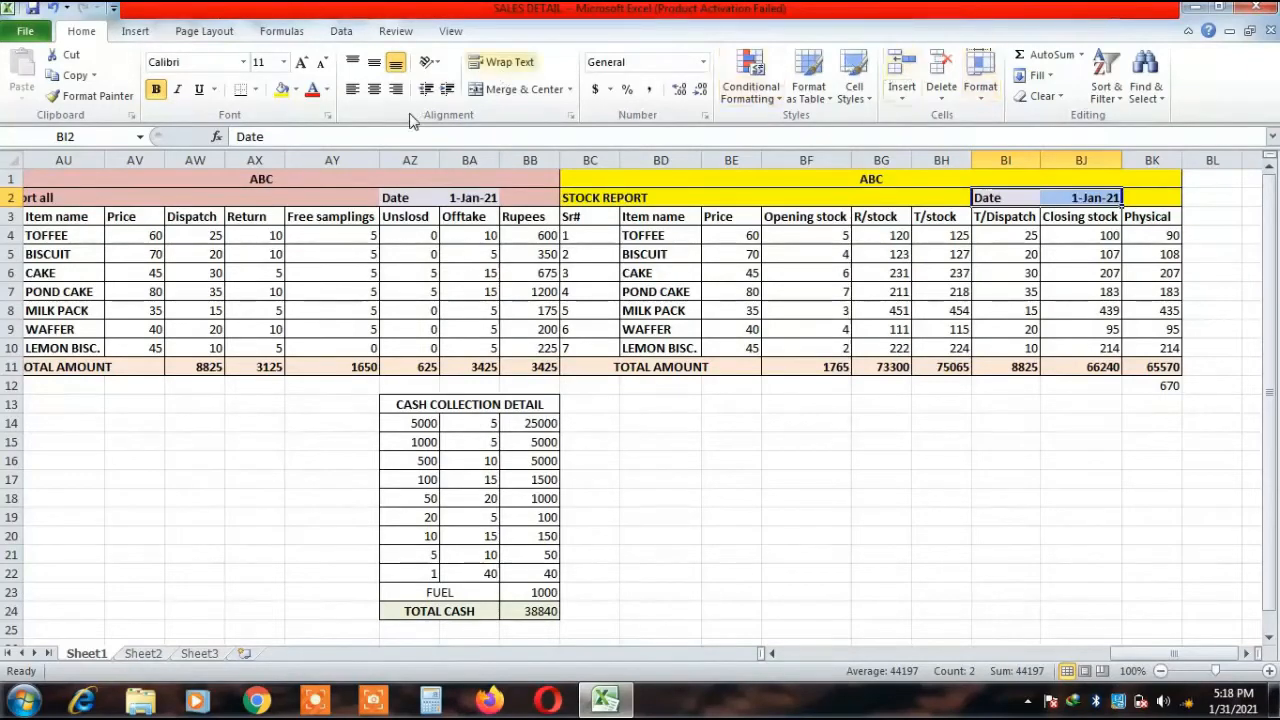
{"action": "left_click", "coordinate": [284, 90]}
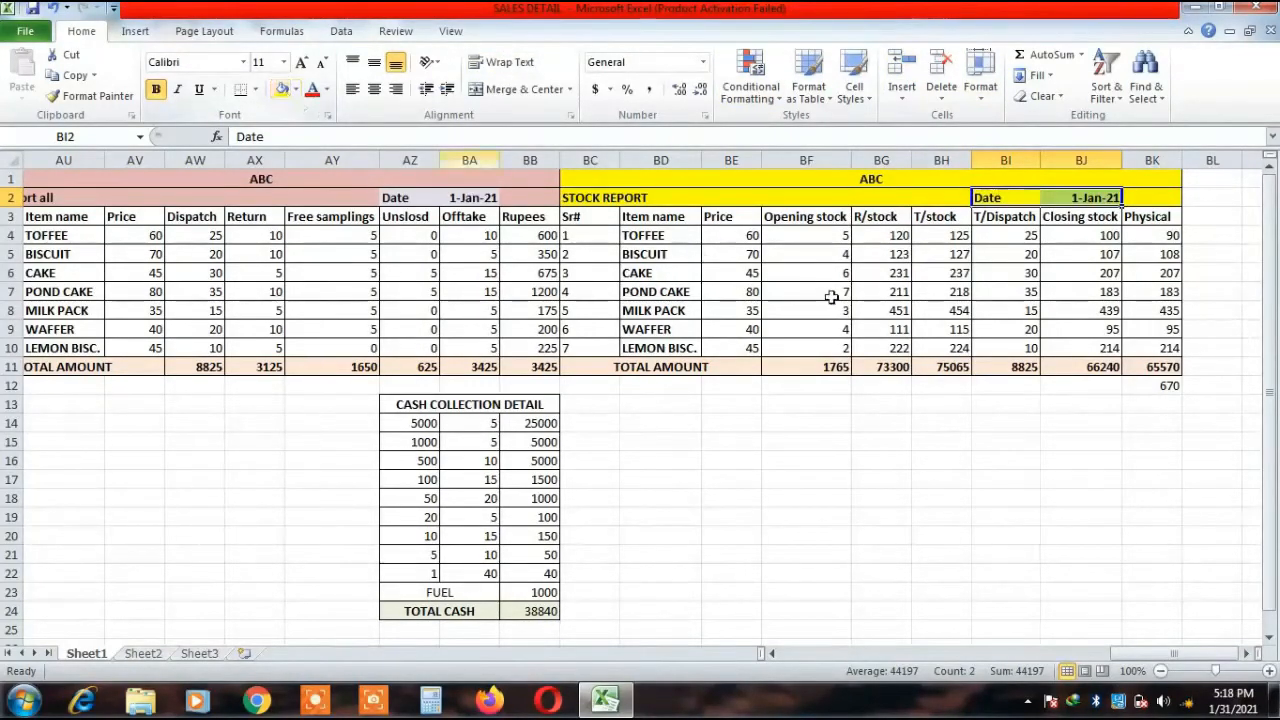
Fill the date cells AZ2:BA2 of the total report with the light red theme colour of their header.
{"action": "left_click", "coordinate": [450, 196]}
{"action": "left_click_drag", "start_coordinate": [396, 198], "coordinate": [472, 193]}
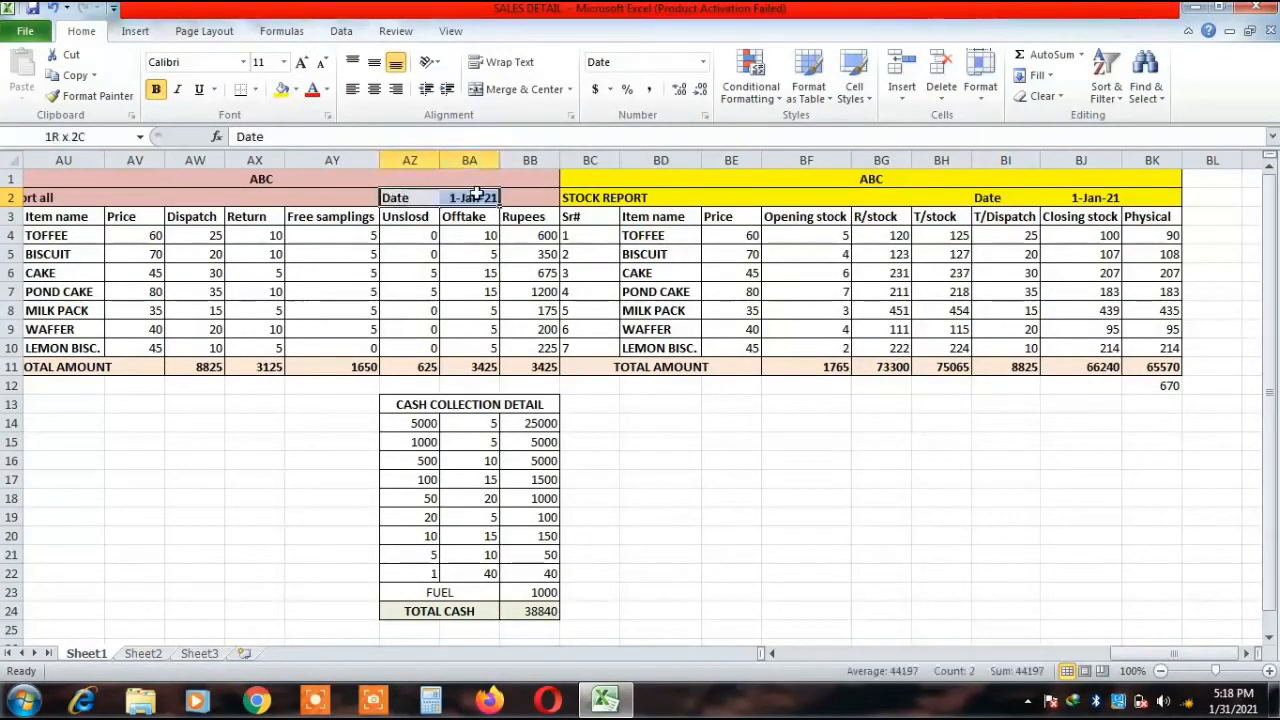
{"action": "left_click", "coordinate": [295, 89]}
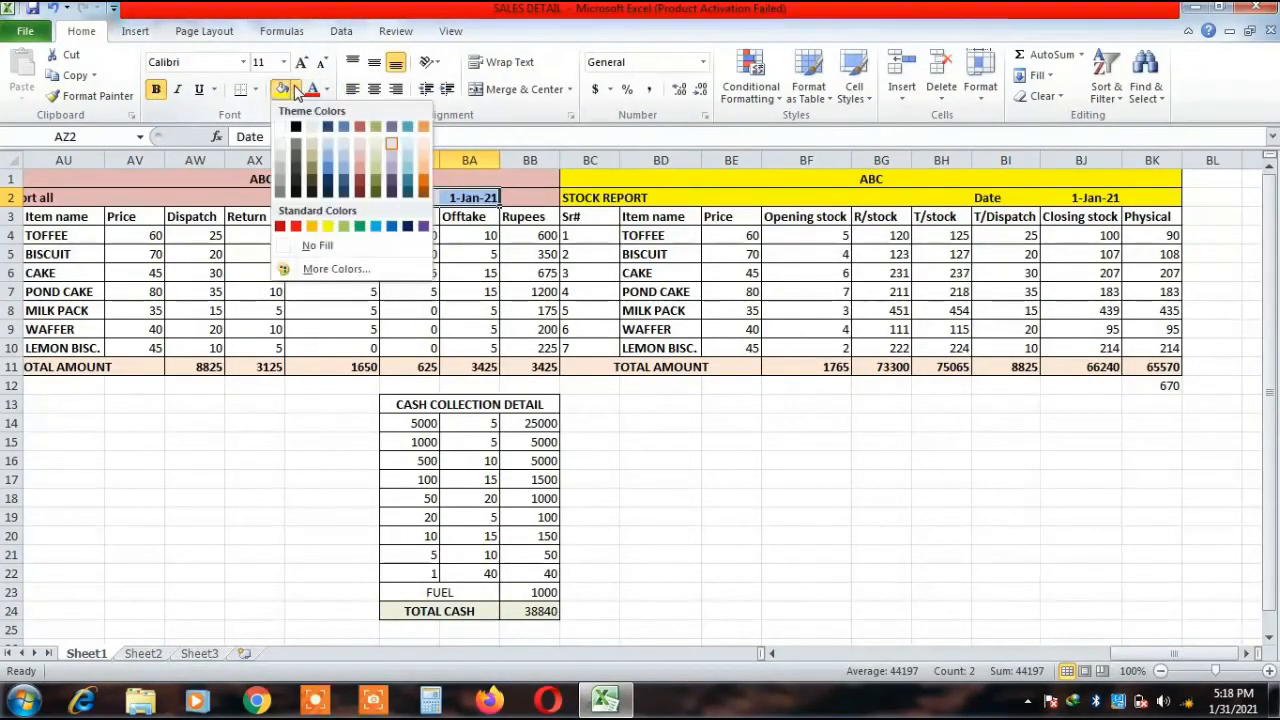
{"action": "left_click", "coordinate": [361, 158]}
{"action": "double_click", "coordinate": [294, 387]}
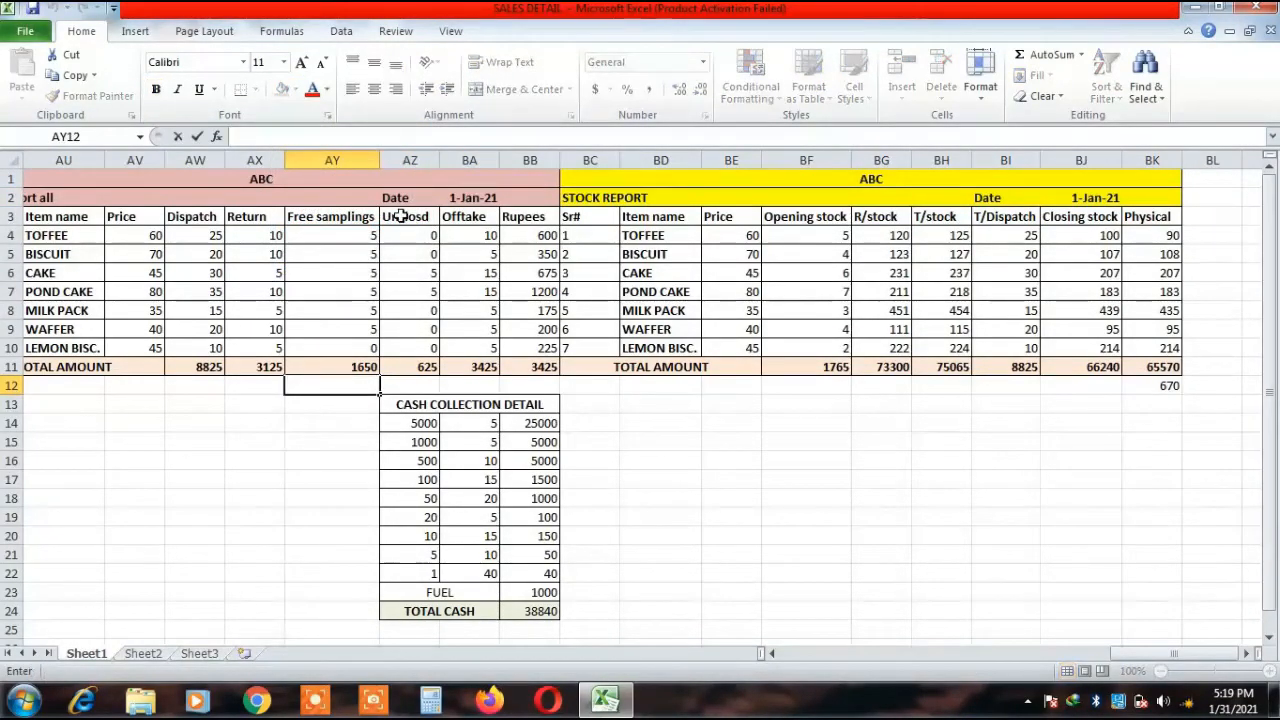
{"action": "key", "text": "Escape"}
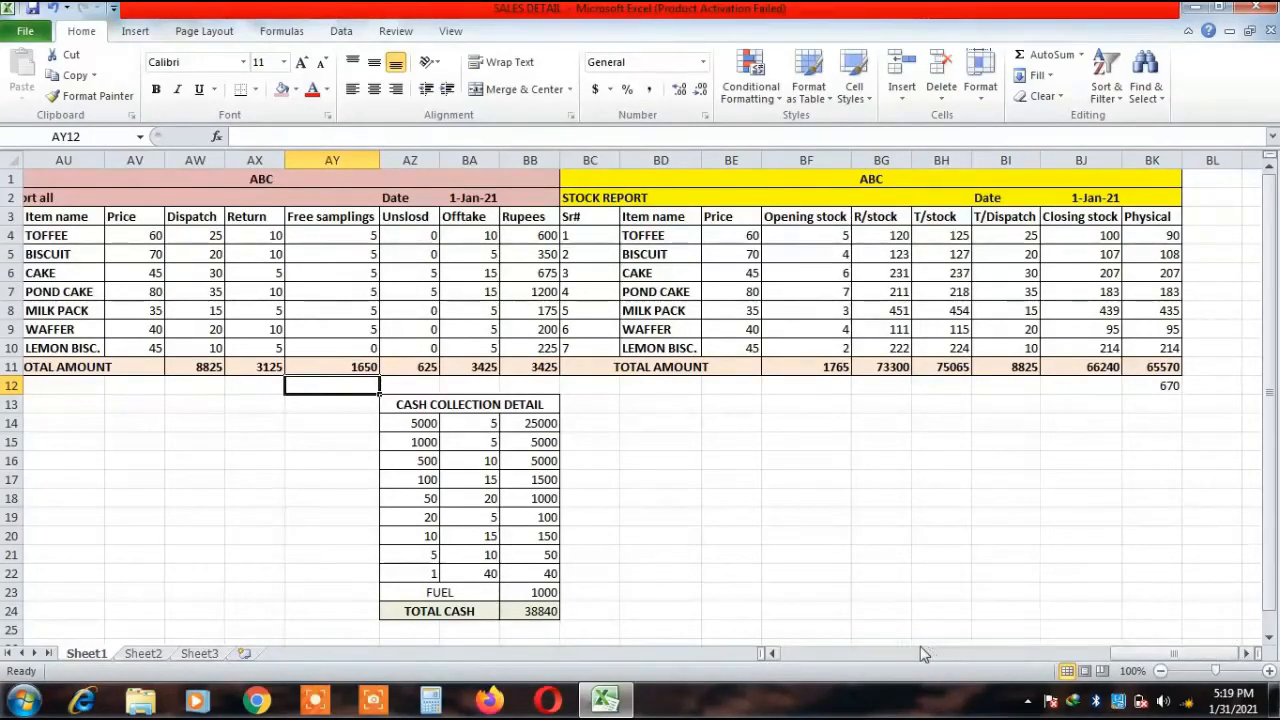
Review the dates and header colours across all tables, from the stock report back to the first sales agent's table.
{"action": "left_click", "coordinate": [778, 653]}
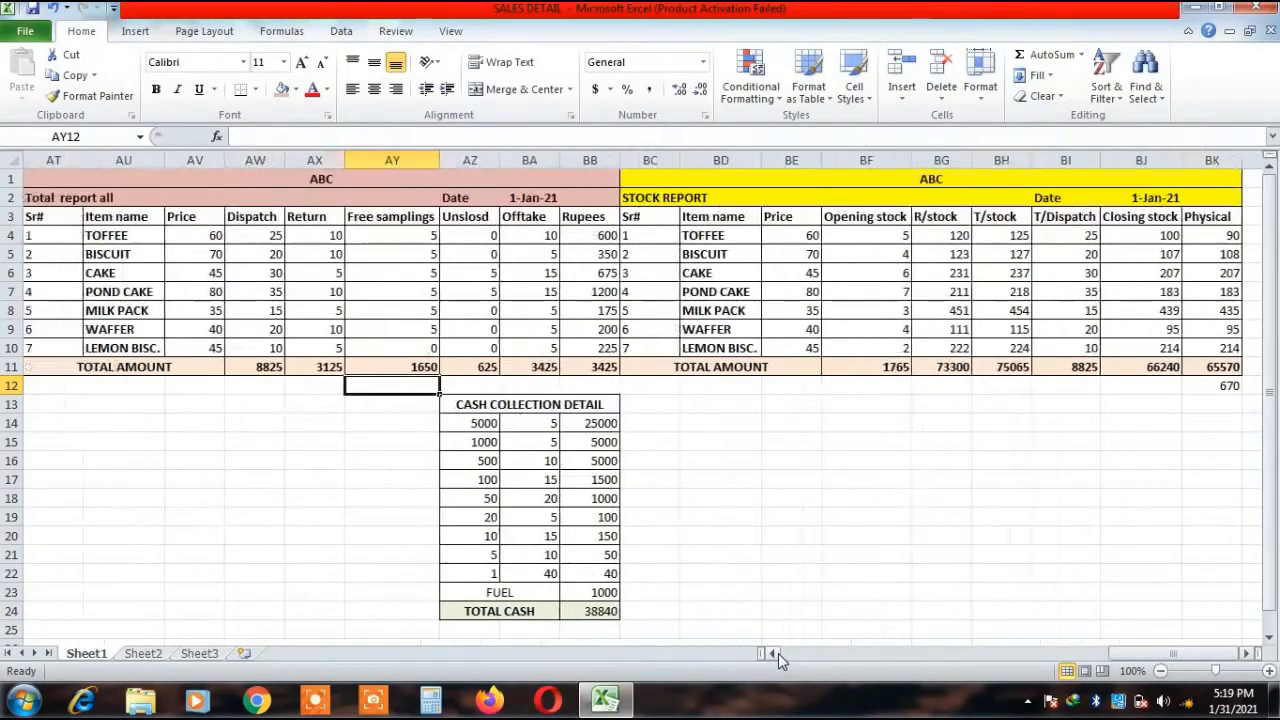
{"action": "left_click", "coordinate": [778, 653]}
{"action": "left_click", "coordinate": [778, 653]}
{"action": "left_click", "coordinate": [778, 653]}
{"action": "left_click", "coordinate": [778, 653]}
{"action": "left_click", "coordinate": [778, 653]}
{"action": "left_click", "coordinate": [778, 653]}
{"action": "left_click", "coordinate": [778, 653]}
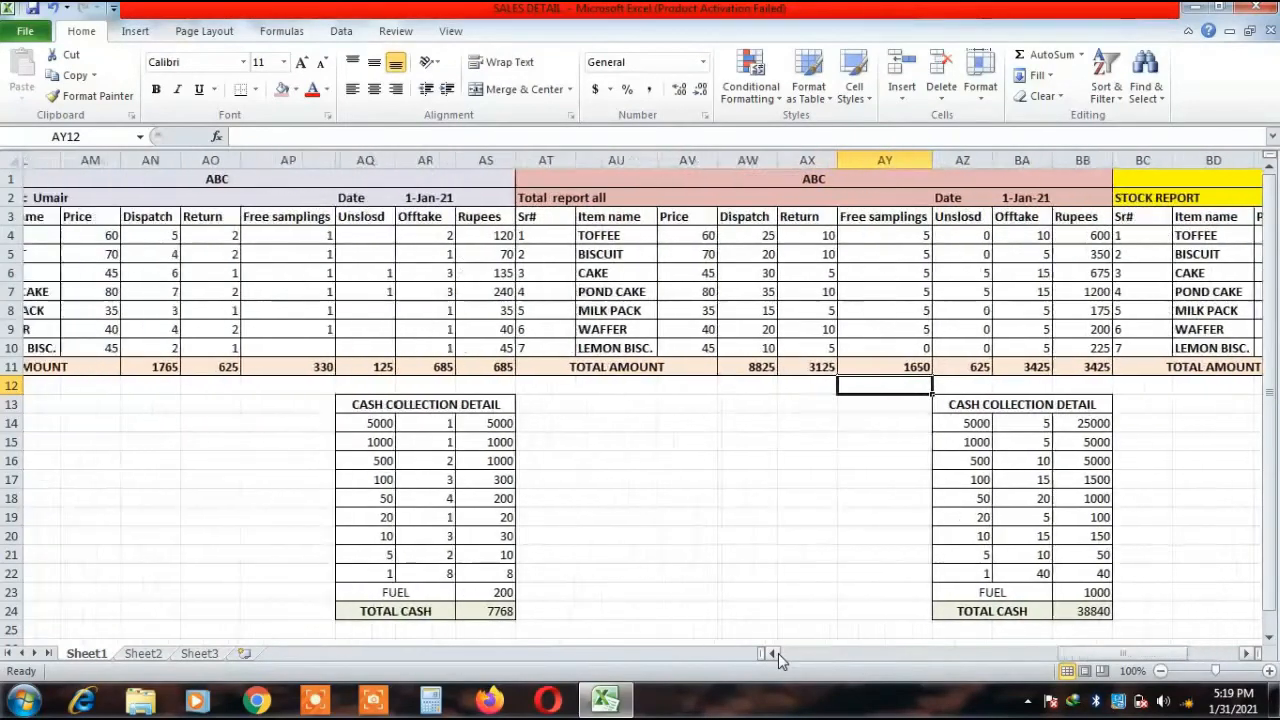
{"action": "left_click", "coordinate": [778, 653]}
{"action": "left_click", "coordinate": [778, 653]}
{"action": "left_click", "coordinate": [778, 653]}
{"action": "key", "text": "Left"}
{"action": "key", "text": "Left"}
{"action": "key", "text": "Left"}
{"action": "key", "text": "Left"}
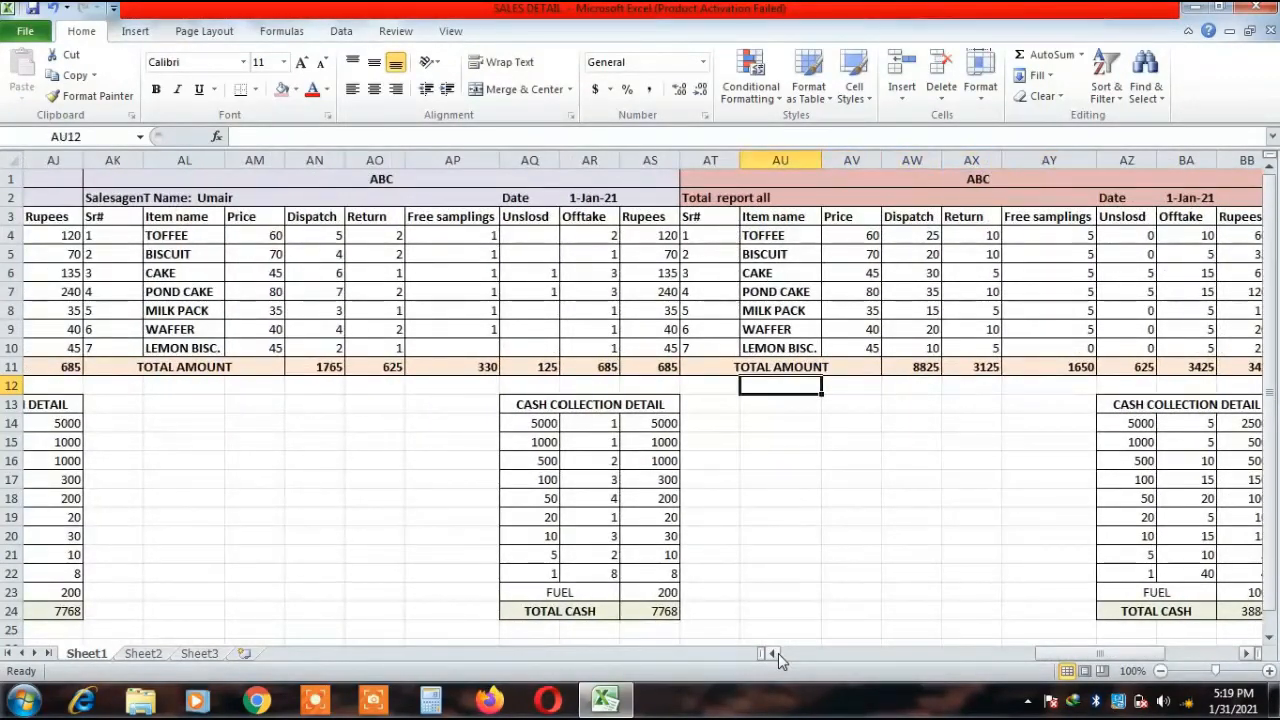
{"action": "key", "text": "Left"}
{"action": "key", "text": "Left"}
{"action": "key", "text": "Left"}
{"action": "key", "text": "Left"}
{"action": "key", "text": "Left"}
{"action": "key", "text": "Left"}
{"action": "key", "text": "Left"}
{"action": "key", "text": "Left"}
{"action": "key", "text": "Left"}
{"action": "key", "text": "Left"}
{"action": "key", "text": "Left"}
{"action": "key", "text": "Left"}
{"action": "key", "text": "Left"}
{"action": "key", "text": "Left"}
{"action": "key", "text": "Left"}
{"action": "key", "text": "Left"}
{"action": "key", "text": "Left"}
{"action": "key", "text": "Left"}
{"action": "key", "text": "Left"}
{"action": "key", "text": "Left"}
{"action": "key", "text": "Left"}
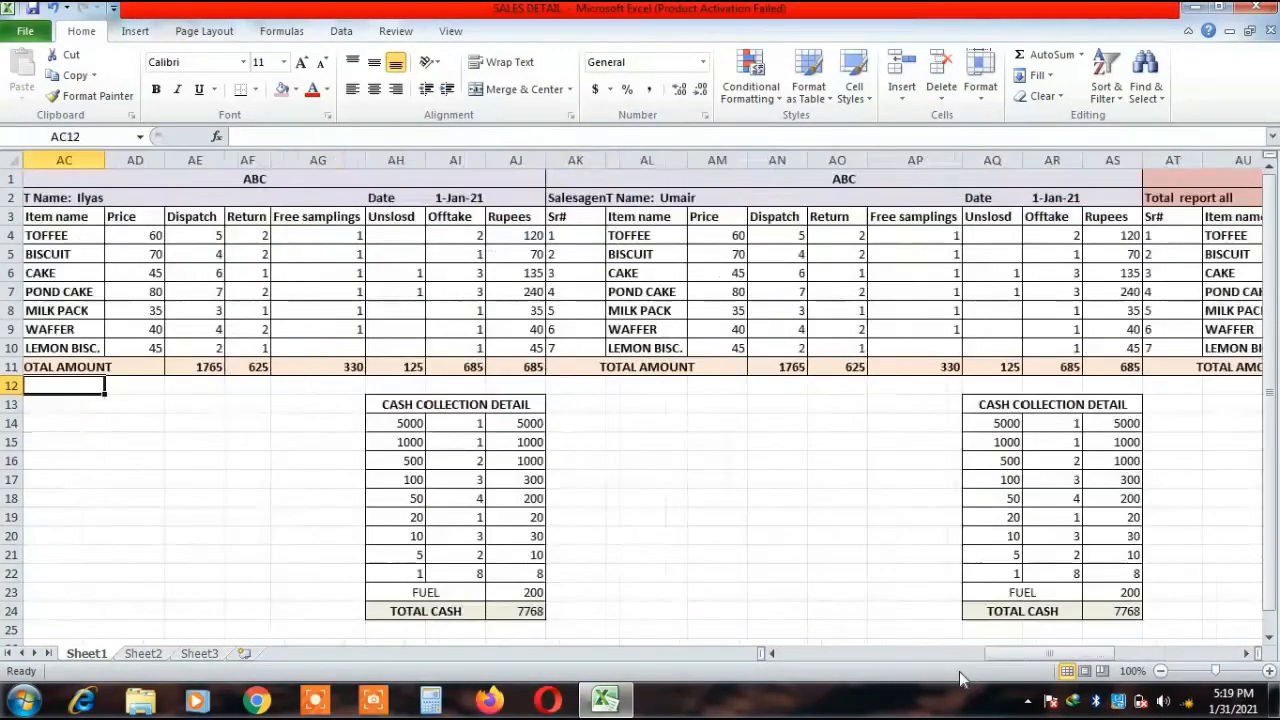
{"action": "key", "text": "Left"}
{"action": "key", "text": "Left"}
{"action": "key", "text": "Left"}
{"action": "key", "text": "Left"}
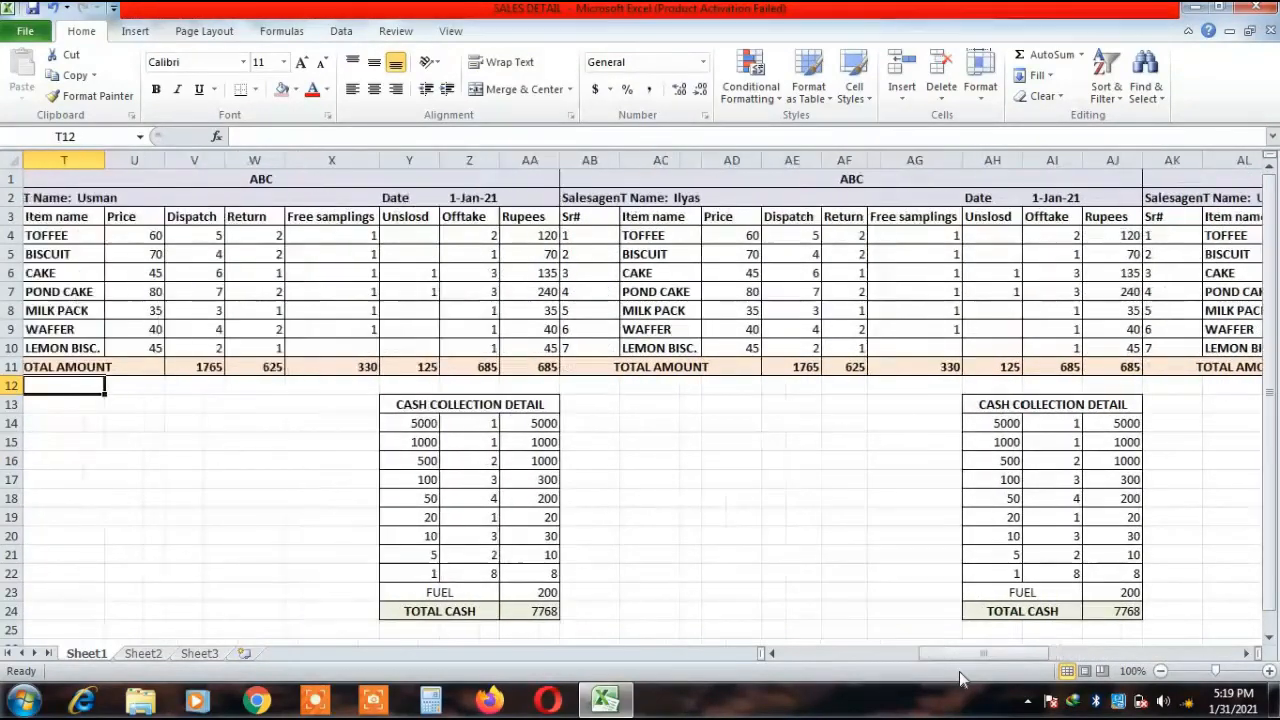
{"action": "key", "text": "Left"}
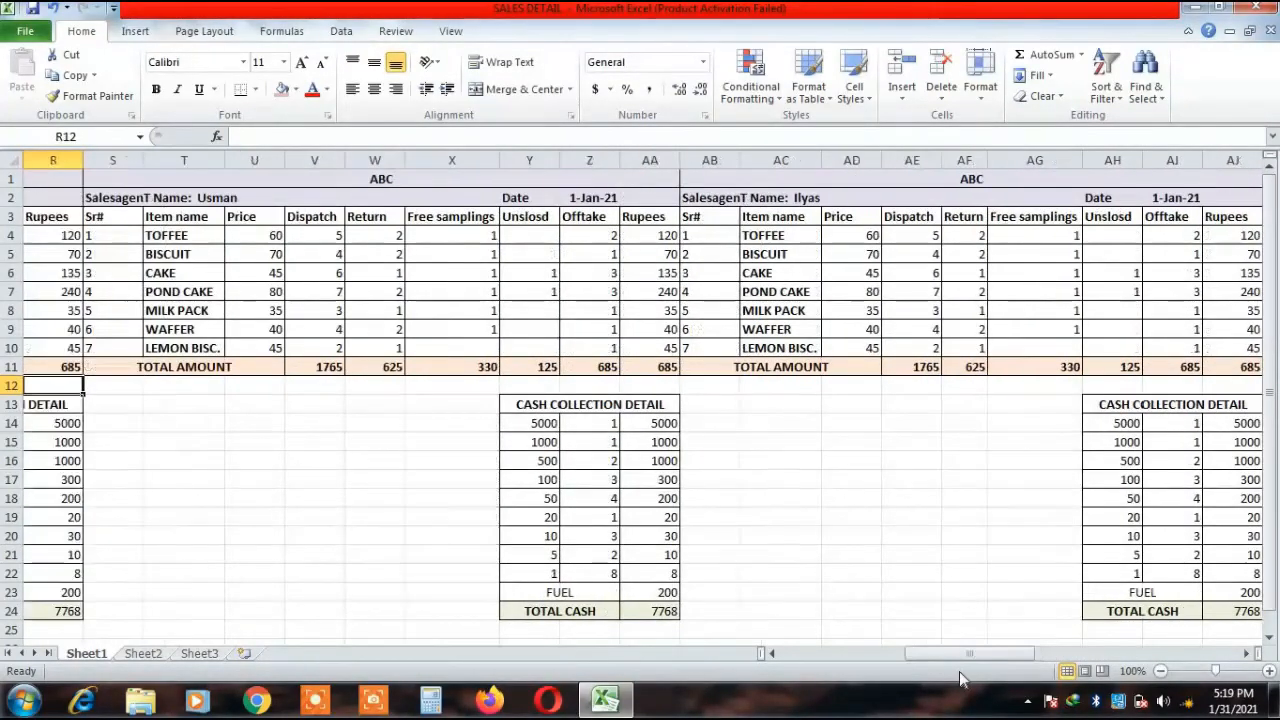
{"action": "key", "text": "Left"}
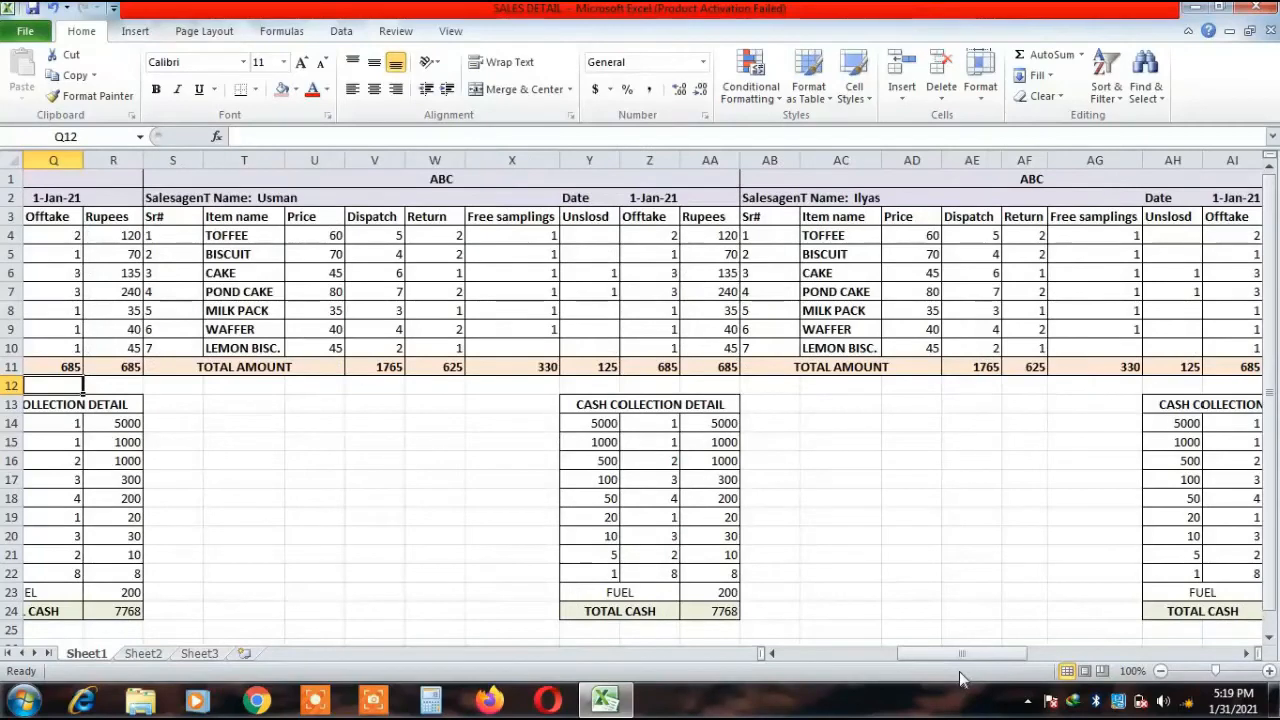
{"action": "key", "text": "Left"}
{"action": "key", "text": "Left"}
{"action": "key", "text": "Left"}
{"action": "key", "text": "Left"}
{"action": "key", "text": "Left"}
{"action": "key", "text": "Left"}
{"action": "key", "text": "Left"}
{"action": "key", "text": "Left"}
{"action": "key", "text": "Left"}
{"action": "key", "text": "Left"}
{"action": "key", "text": "Left"}
{"action": "key", "text": "Left"}
{"action": "key", "text": "Left"}
{"action": "key", "text": "Left"}
{"action": "key", "text": "Left"}
{"action": "key", "text": "Left"}
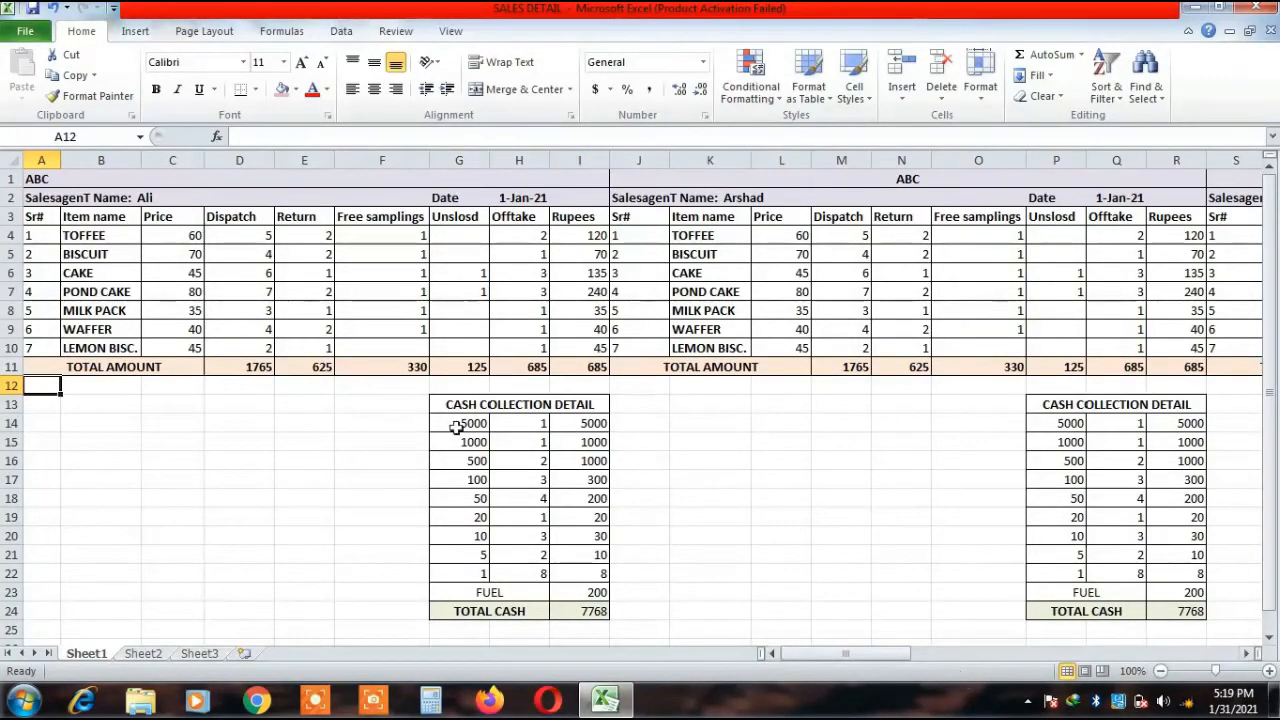
Copy the whole block of report tables in A1:BK24, from the first sales agent's table through the stock report.
{"action": "left_click", "coordinate": [53, 176]}
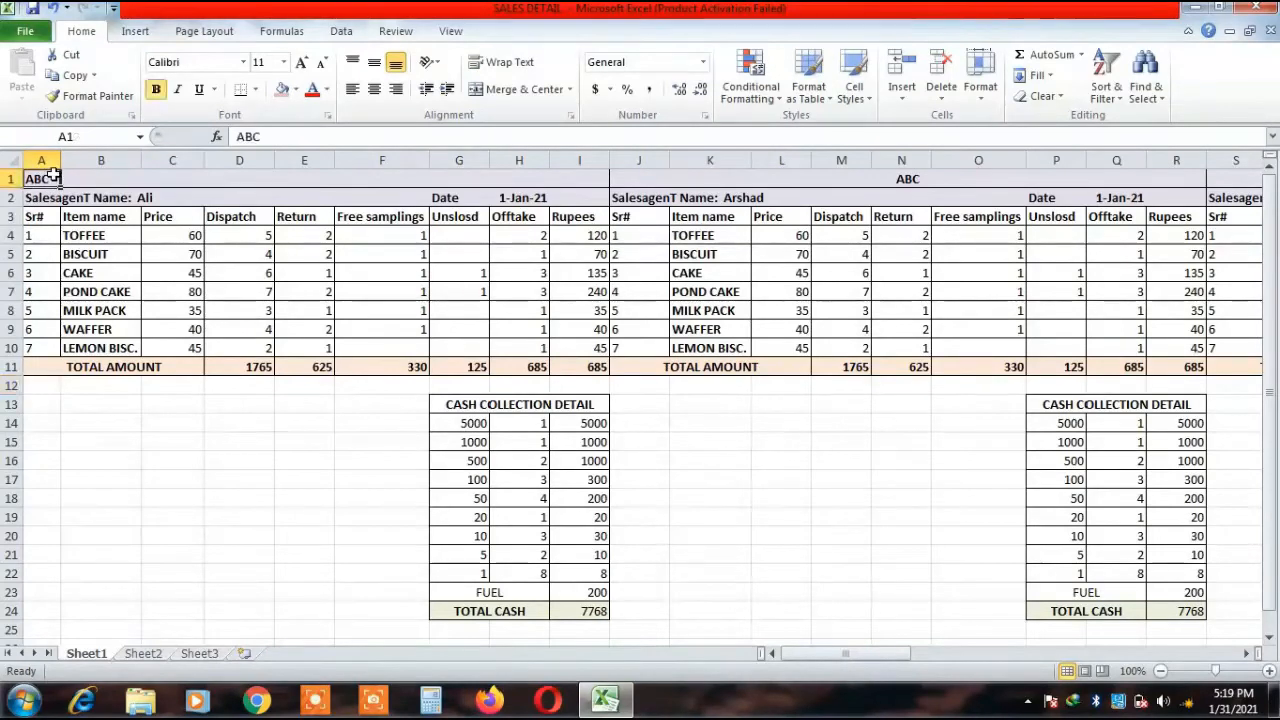
{"action": "key", "text": "shift+Down"}
{"action": "key", "text": "shift+Down"}
{"action": "key", "text": "shift+Down"}
{"action": "key", "text": "shift+Down"}
{"action": "key", "text": "shift+Down"}
{"action": "key", "text": "shift+Down"}
{"action": "key", "text": "shift+Down"}
{"action": "key", "text": "shift+Down"}
{"action": "key", "text": "shift+Down"}
{"action": "key", "text": "shift+Down"}
{"action": "key", "text": "shift+Down"}
{"action": "key", "text": "shift+Down"}
{"action": "key", "text": "shift+Down"}
{"action": "key", "text": "shift+Down"}
{"action": "key", "text": "shift+Down"}
{"action": "key", "text": "shift+Down"}
{"action": "key", "text": "shift+Down"}
{"action": "key", "text": "shift+Down"}
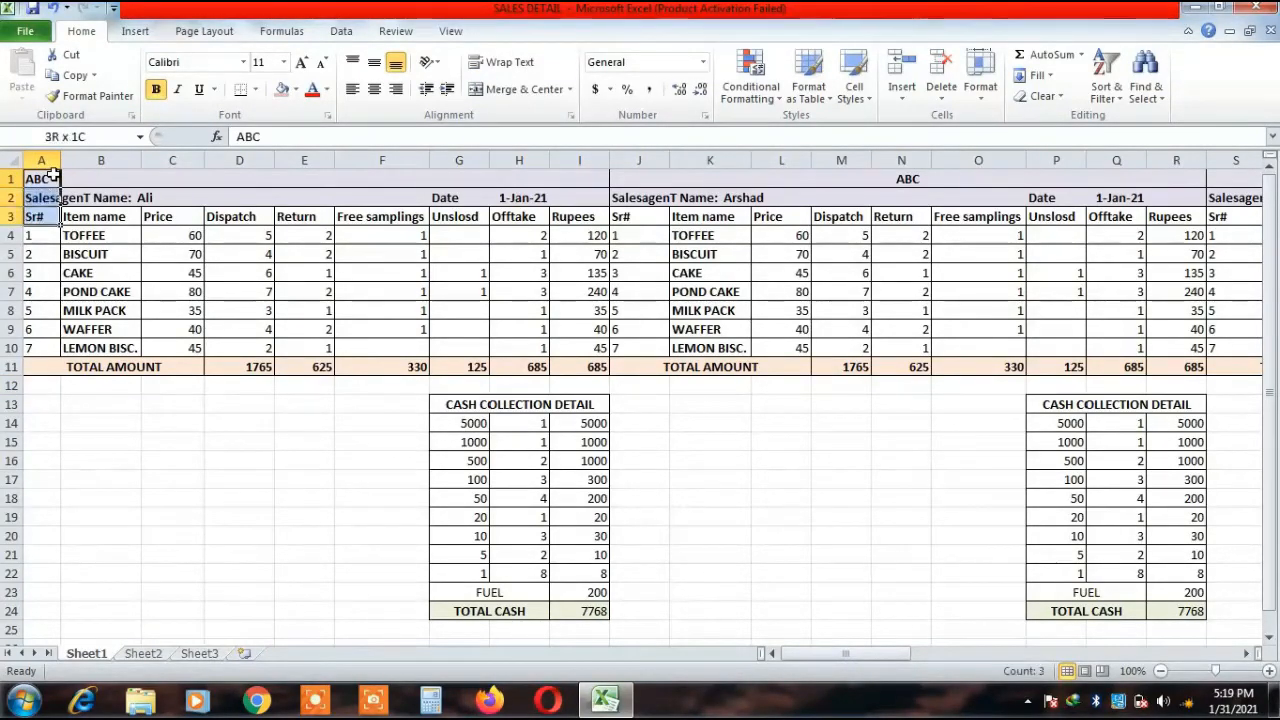
{"action": "key", "text": "shift+Down"}
{"action": "key", "text": "shift+Down"}
{"action": "key", "text": "shift+Down"}
{"action": "key", "text": "shift+Down"}
{"action": "key", "text": "shift+Down"}
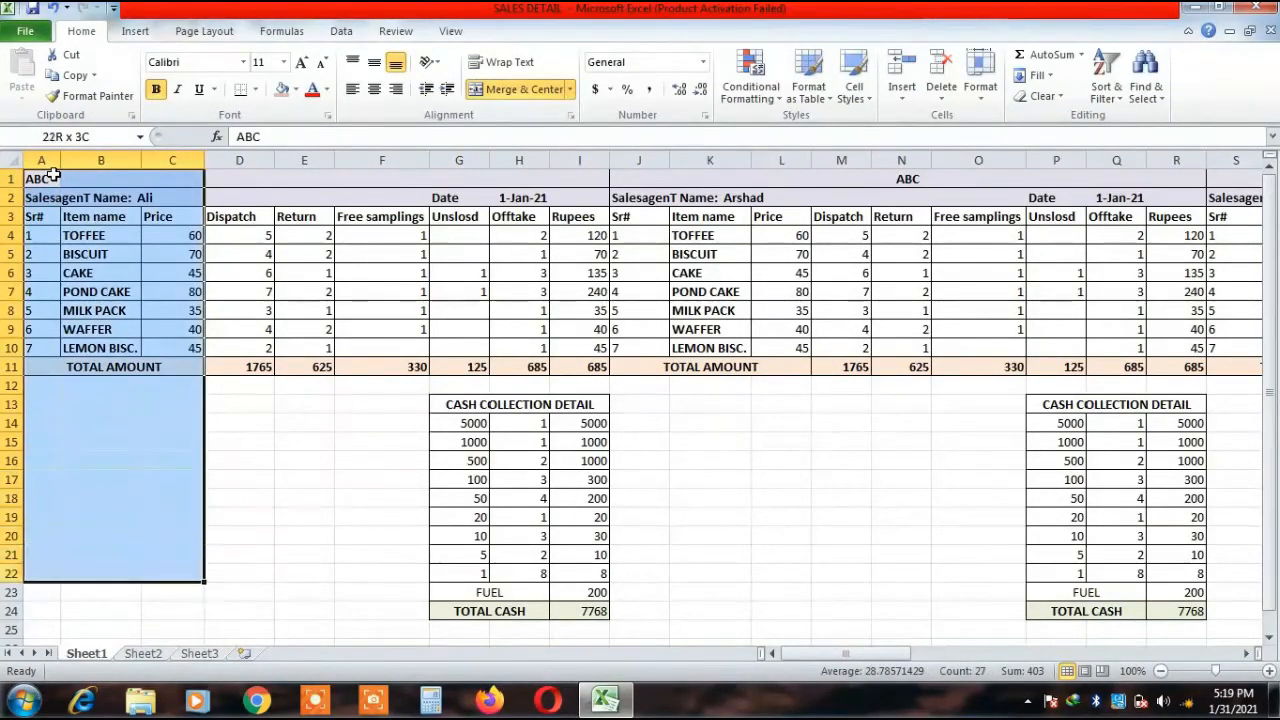
{"action": "key", "text": "shift+Right"}
{"action": "key", "text": "shift+Right"}
{"action": "key", "text": "shift+Right"}
{"action": "key", "text": "shift+Right"}
{"action": "key", "text": "shift+Right"}
{"action": "key", "text": "shift+Right"}
{"action": "key", "text": "shift+Right"}
{"action": "key", "text": "shift+Right"}
{"action": "key", "text": "shift+Right"}
{"action": "key", "text": "shift+Right"}
{"action": "key", "text": "shift+Right"}
{"action": "key", "text": "shift+Right"}
{"action": "key", "text": "shift+Right"}
{"action": "key", "text": "shift+Right"}
{"action": "key", "text": "shift+Right"}
{"action": "key", "text": "shift+Right"}
{"action": "key", "text": "shift+Right"}
{"action": "key", "text": "shift+Right"}
{"action": "key", "text": "shift+Right"}
{"action": "key", "text": "shift+Right"}
{"action": "key", "text": "shift+Right"}
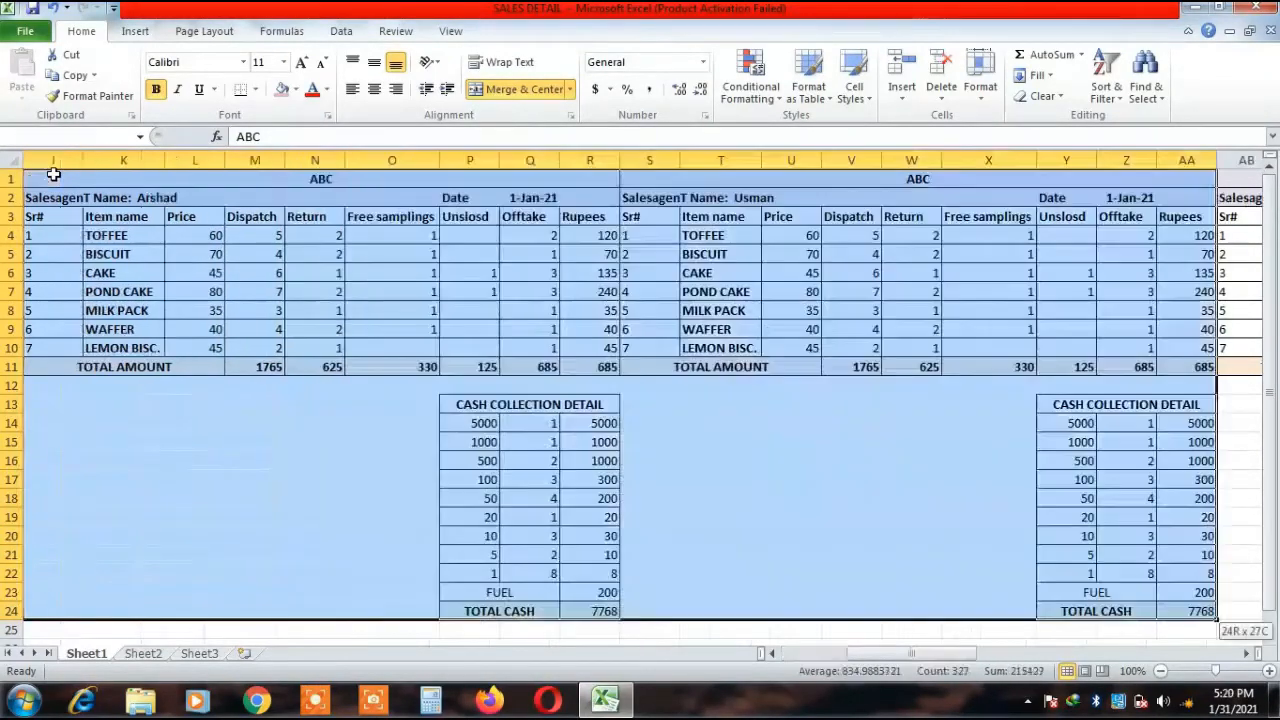
{"action": "key", "text": "shift+Left"}
{"action": "key", "text": "shift+Left"}
{"action": "key", "text": "shift+Left"}
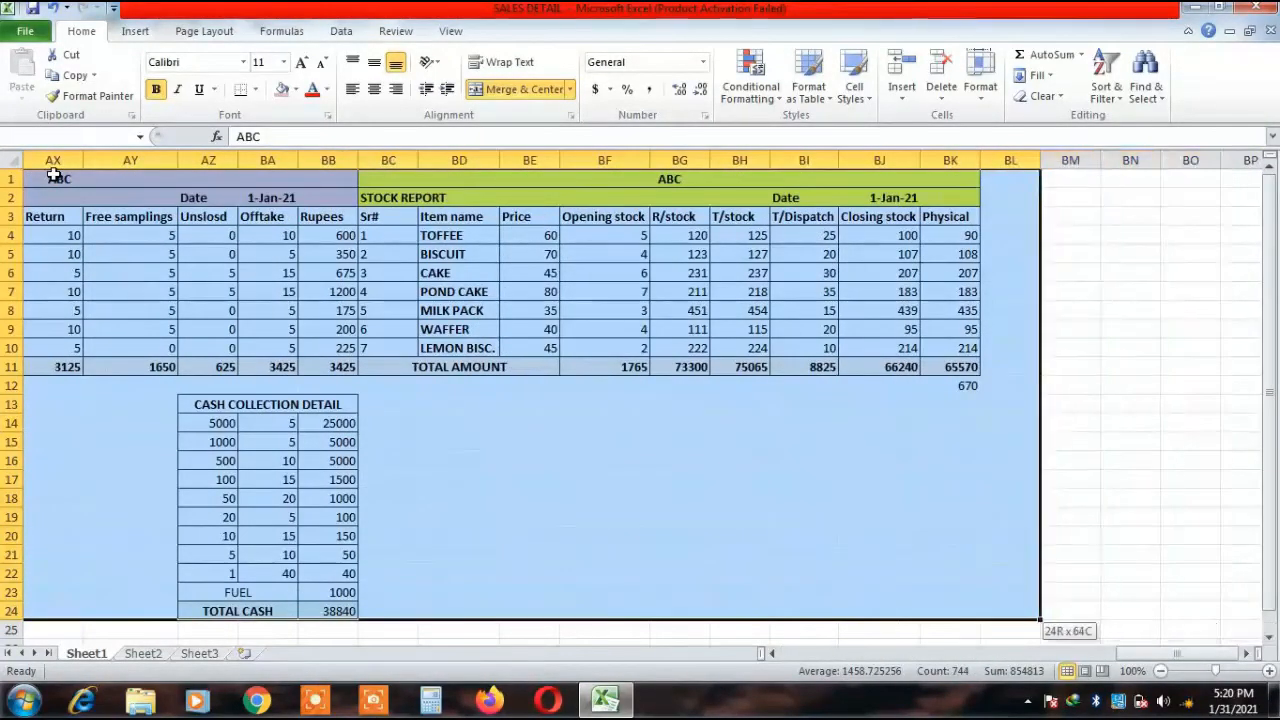
{"action": "key", "text": "ctrl+c"}
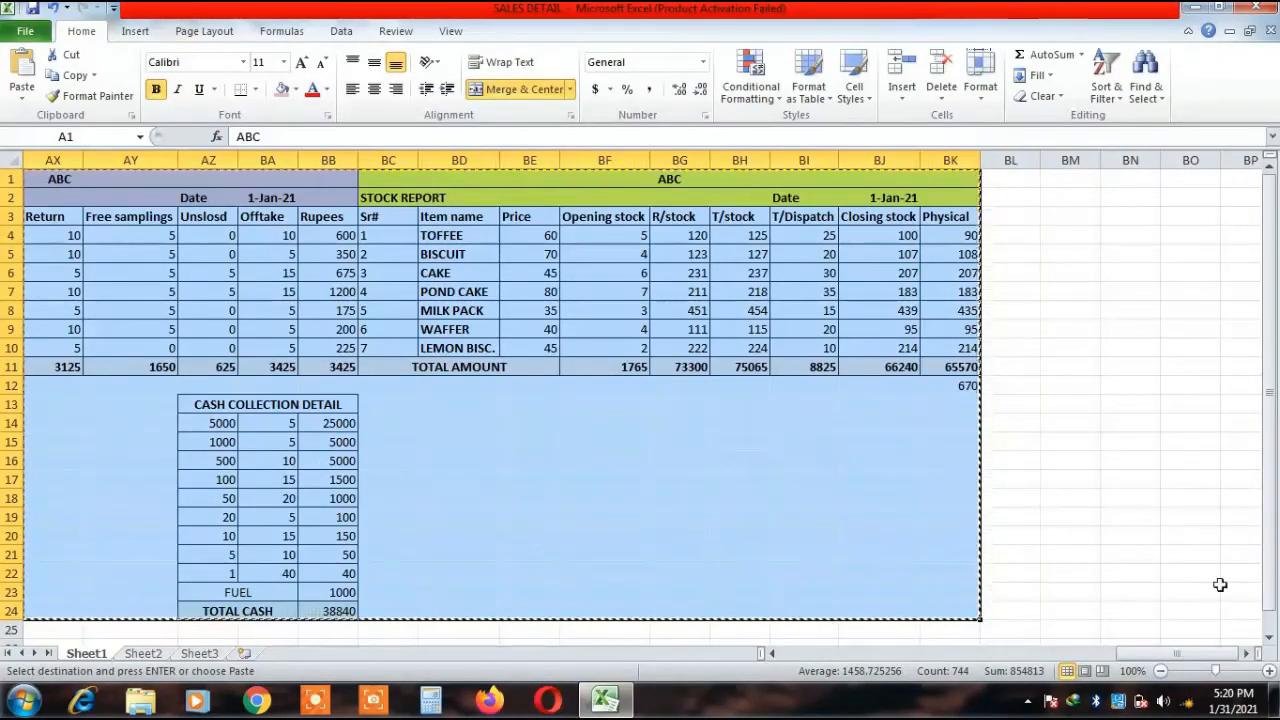
Paste the copied report tables below the originals, starting at cell A26.
{"action": "scroll", "coordinate": [1271, 638], "scroll_direction": "down", "scroll_amount": 3}
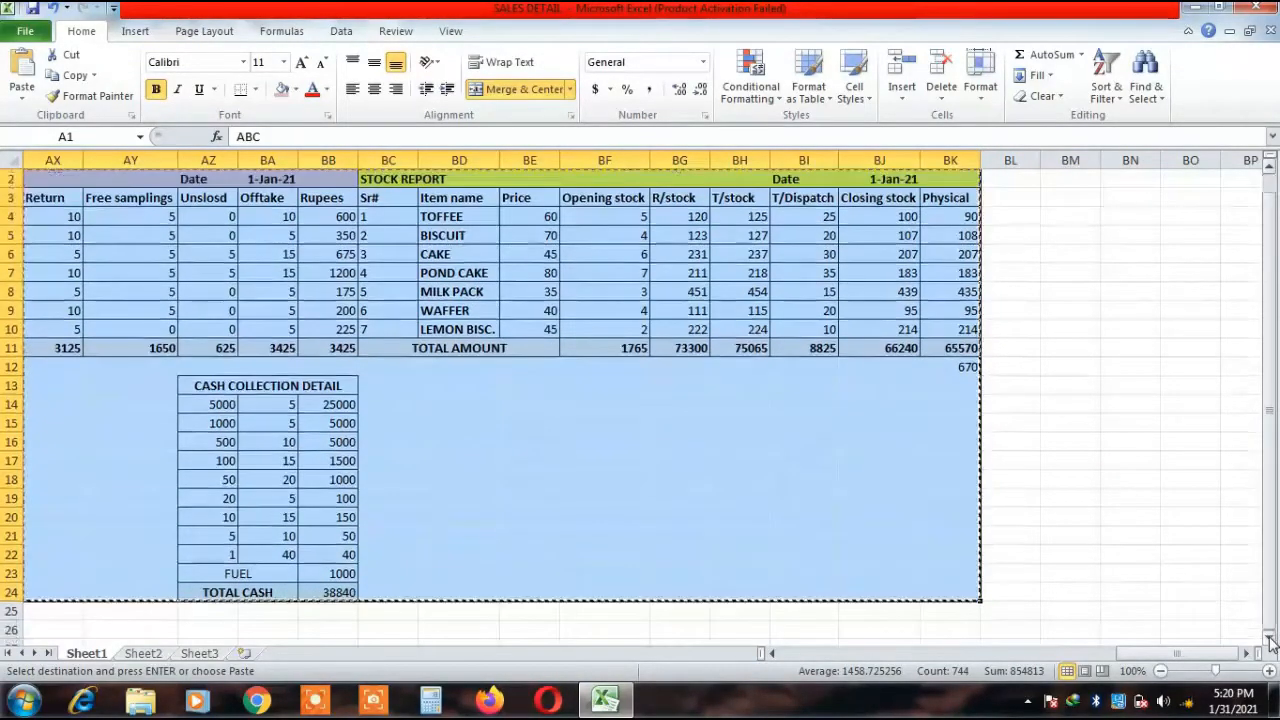
{"action": "left_click_drag", "start_coordinate": [1146, 656], "coordinate": [701, 636]}
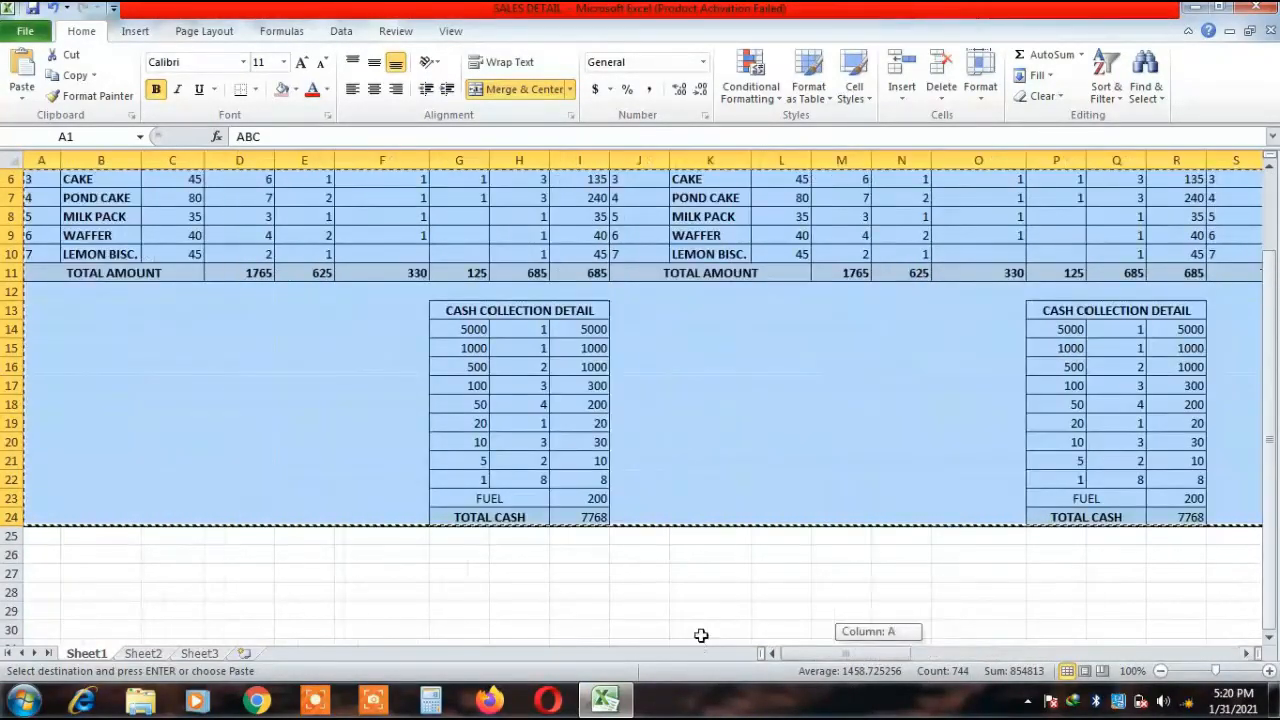
{"action": "left_click", "coordinate": [47, 553]}
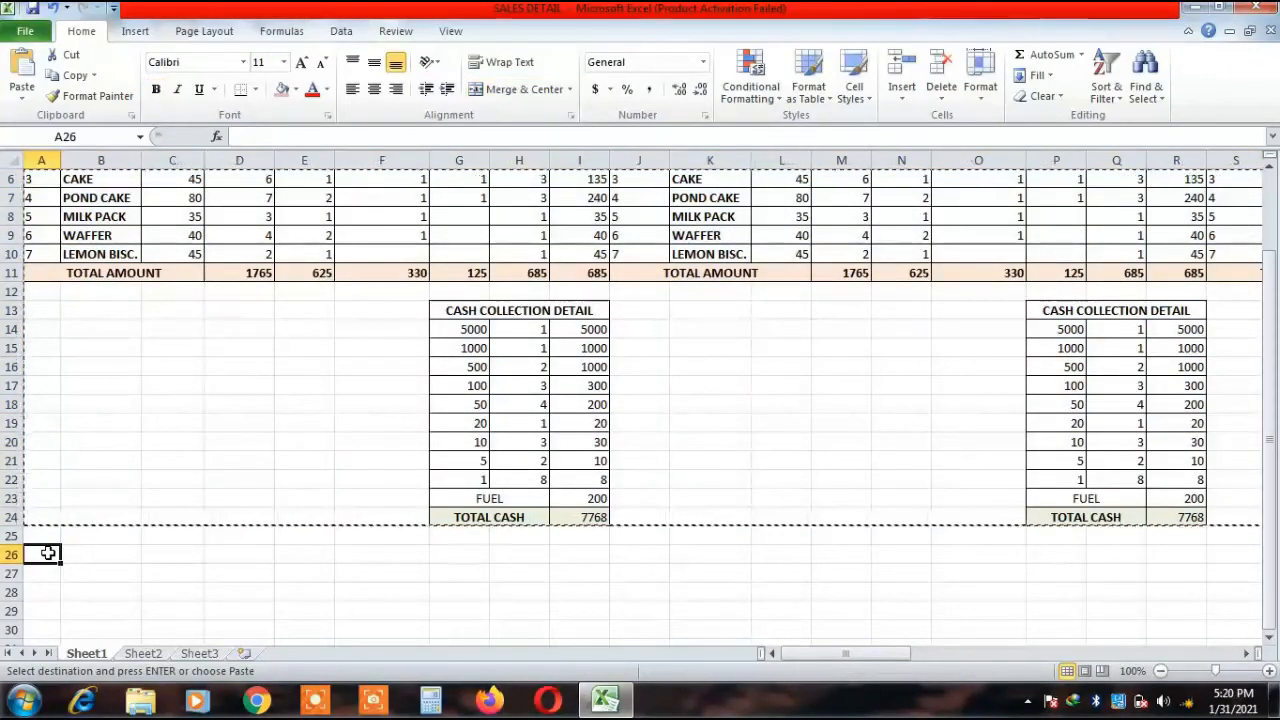
{"action": "key", "text": "ctrl+v"}
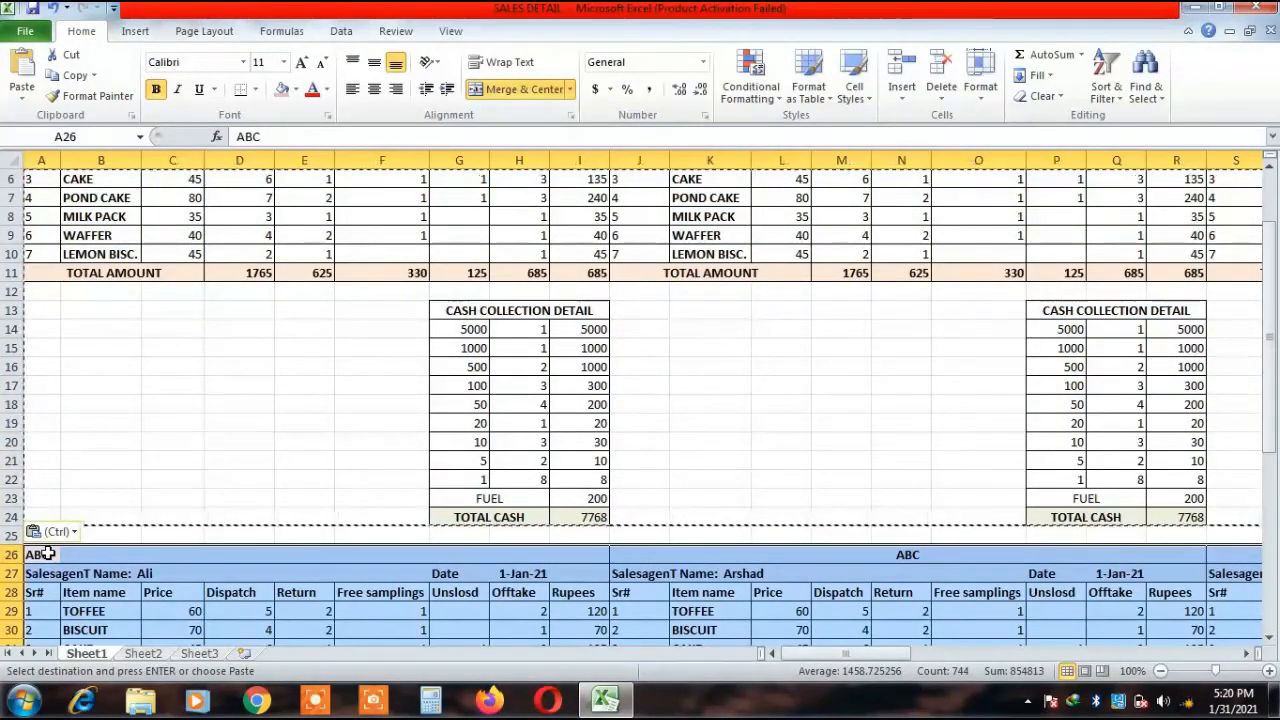
Change the date in H27 of the first pasted sales agent table to 2-Jan-21.
{"action": "left_click", "coordinate": [505, 572]}
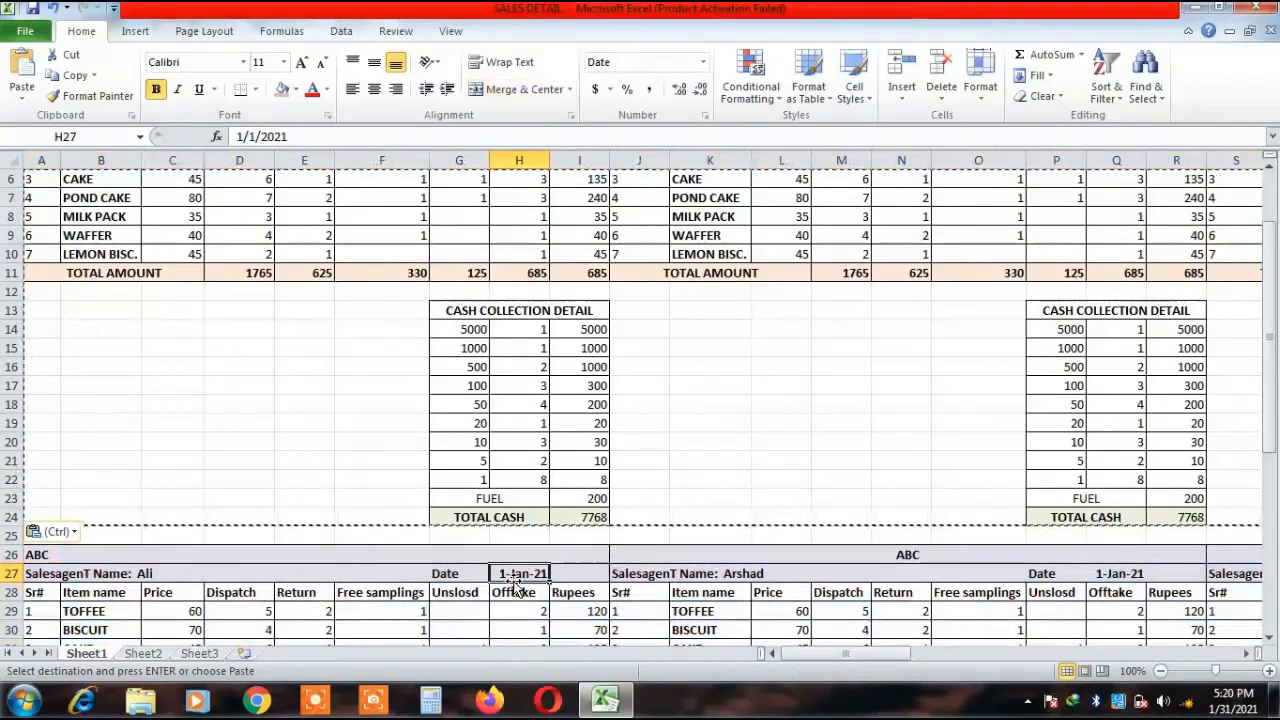
{"action": "left_click", "coordinate": [258, 136]}
{"action": "key", "text": "BackSpace"}
{"action": "type", "text": "2"}
{"action": "key", "text": "Return"}
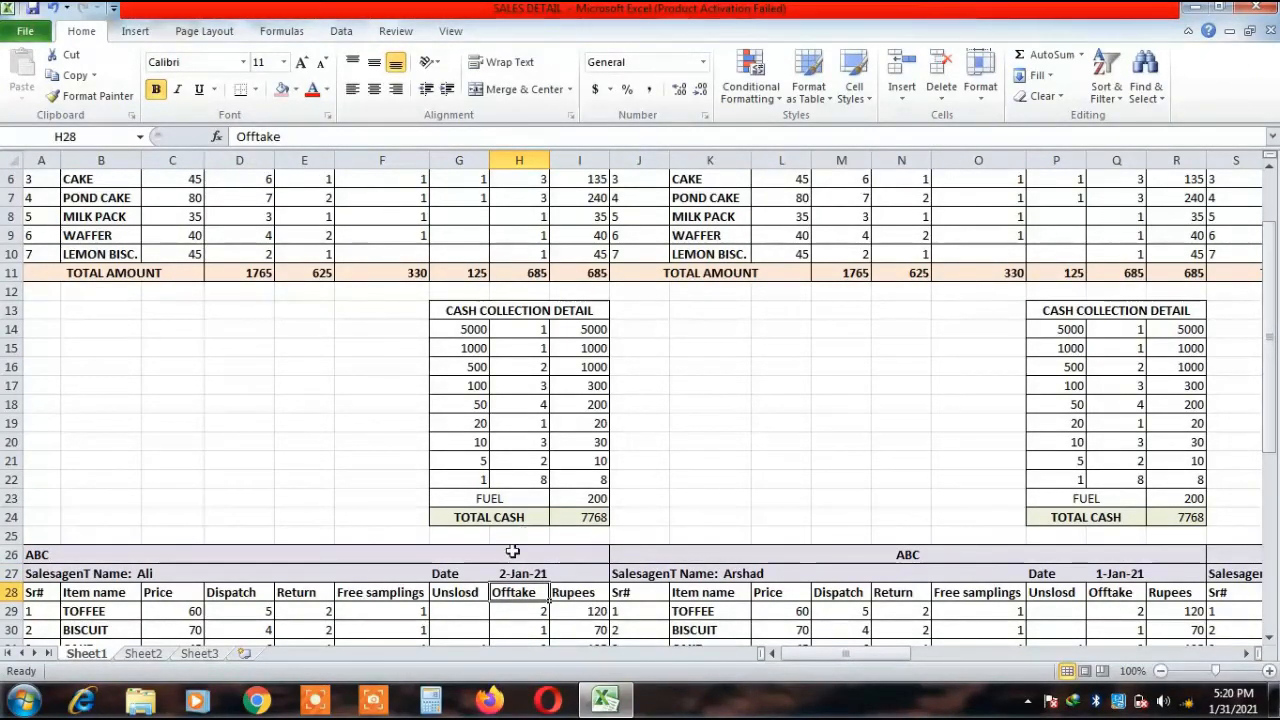
Link date cell Q27 of the second pasted sales agent table to the first table's date with =H27.
{"action": "left_click", "coordinate": [1122, 572]}
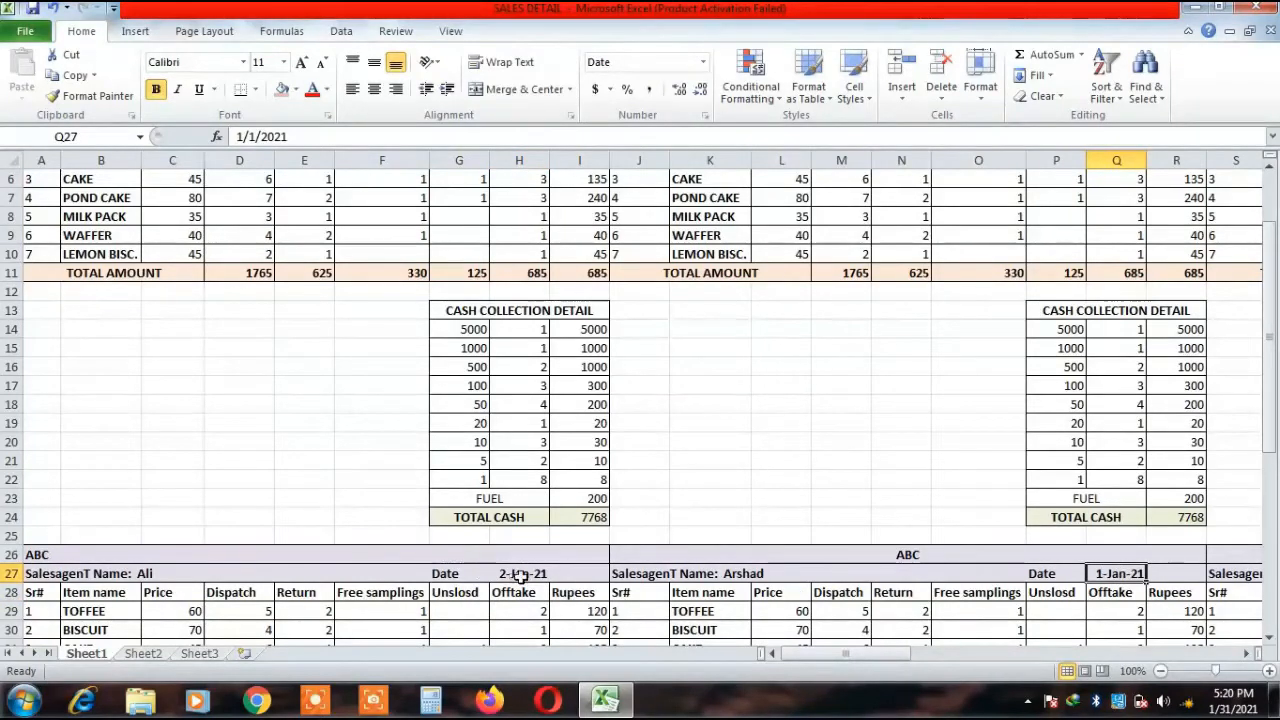
{"action": "left_click", "coordinate": [1124, 590]}
{"action": "left_click", "coordinate": [1123, 573]}
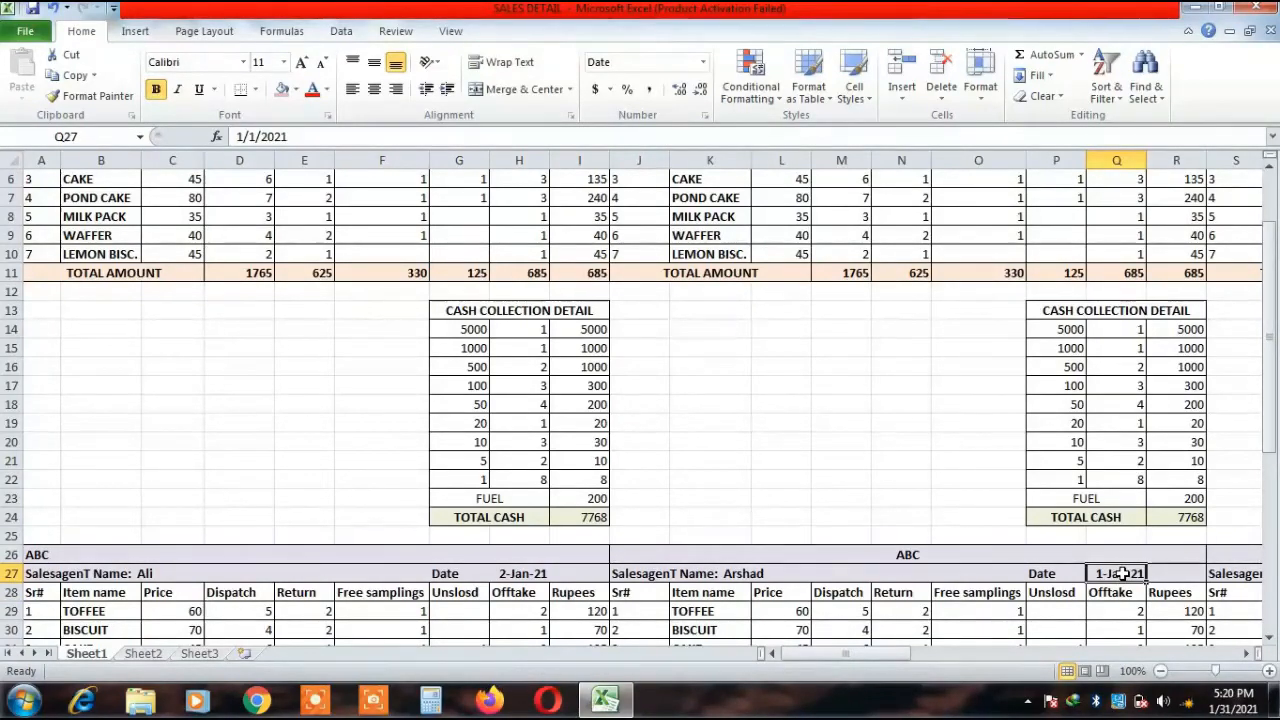
{"action": "type", "text": "="}
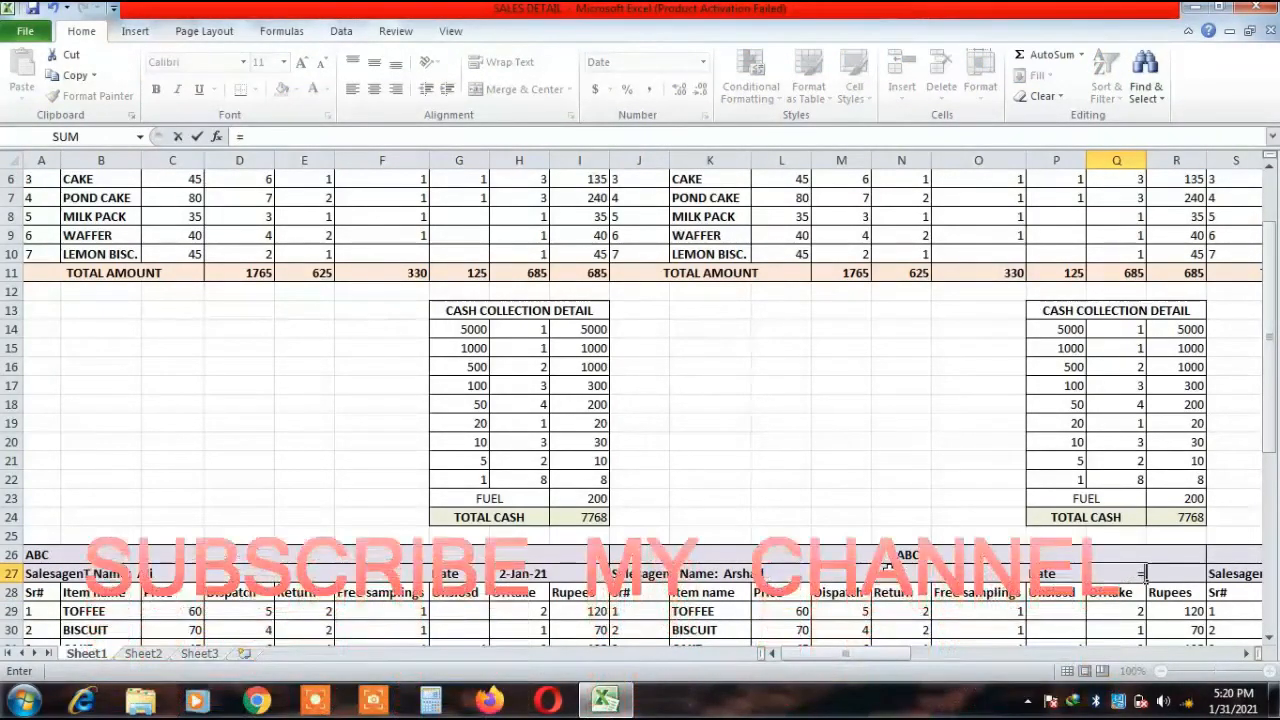
{"action": "left_click", "coordinate": [512, 574]}
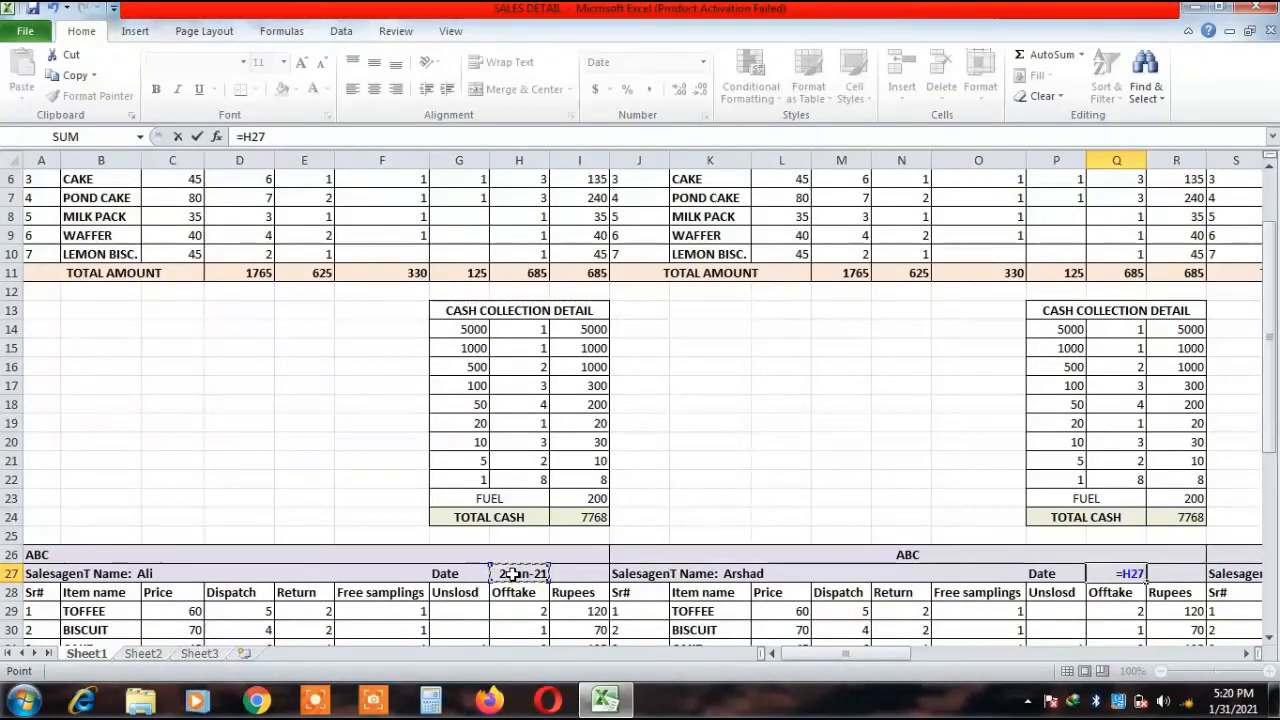
{"action": "key", "text": "Return"}
Enter =h27 in date cell Z27 of the third pasted sales agent table.
{"action": "key", "text": "Up"}
{"action": "key", "text": "Right"}
{"action": "key", "text": "Right"}
{"action": "key", "text": "Right"}
{"action": "key", "text": "Right"}
{"action": "key", "text": "Right"}
{"action": "key", "text": "Right"}
{"action": "key", "text": "Right"}
{"action": "key", "text": "Right"}
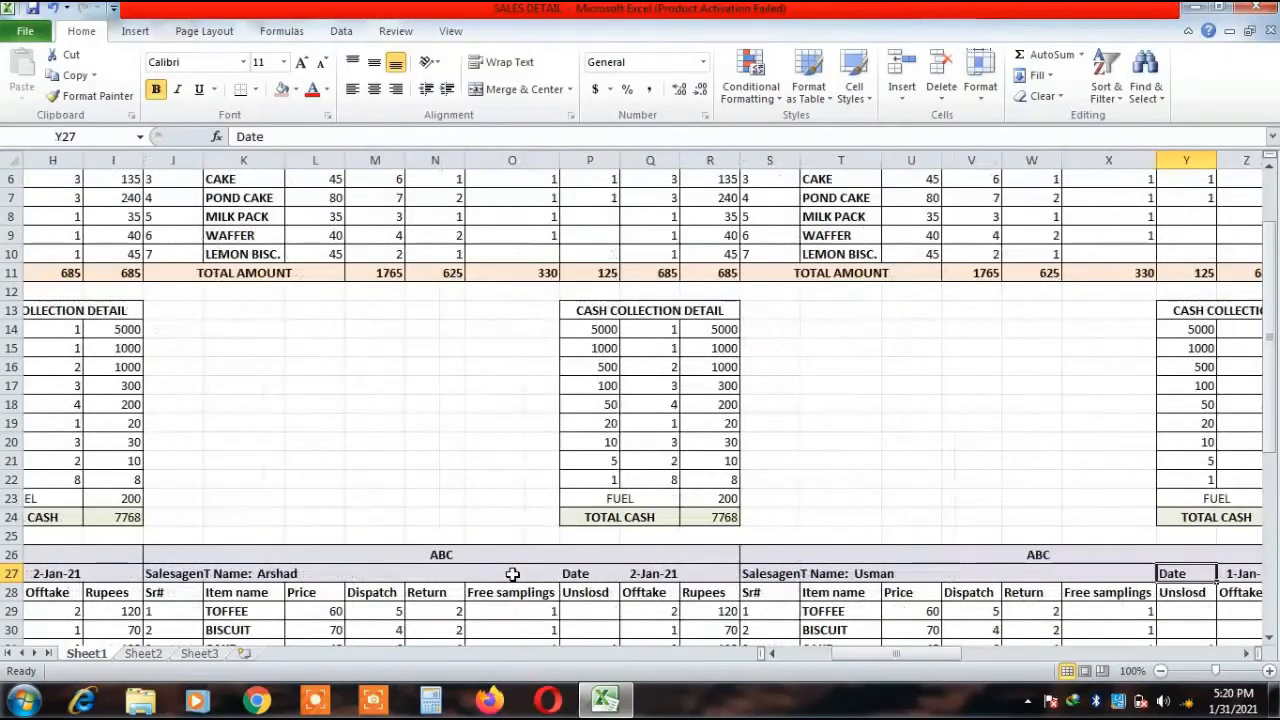
{"action": "key", "text": "Right"}
{"action": "type", "text": "="}
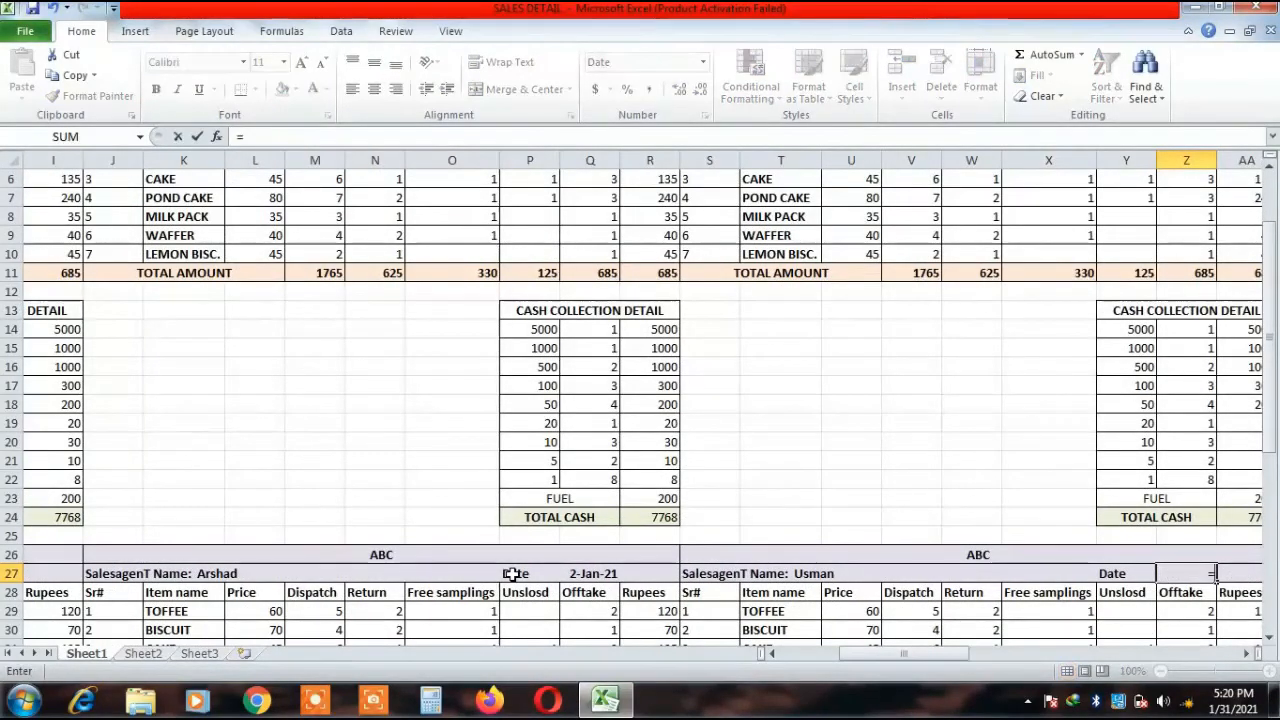
{"action": "type", "text": "h27"}
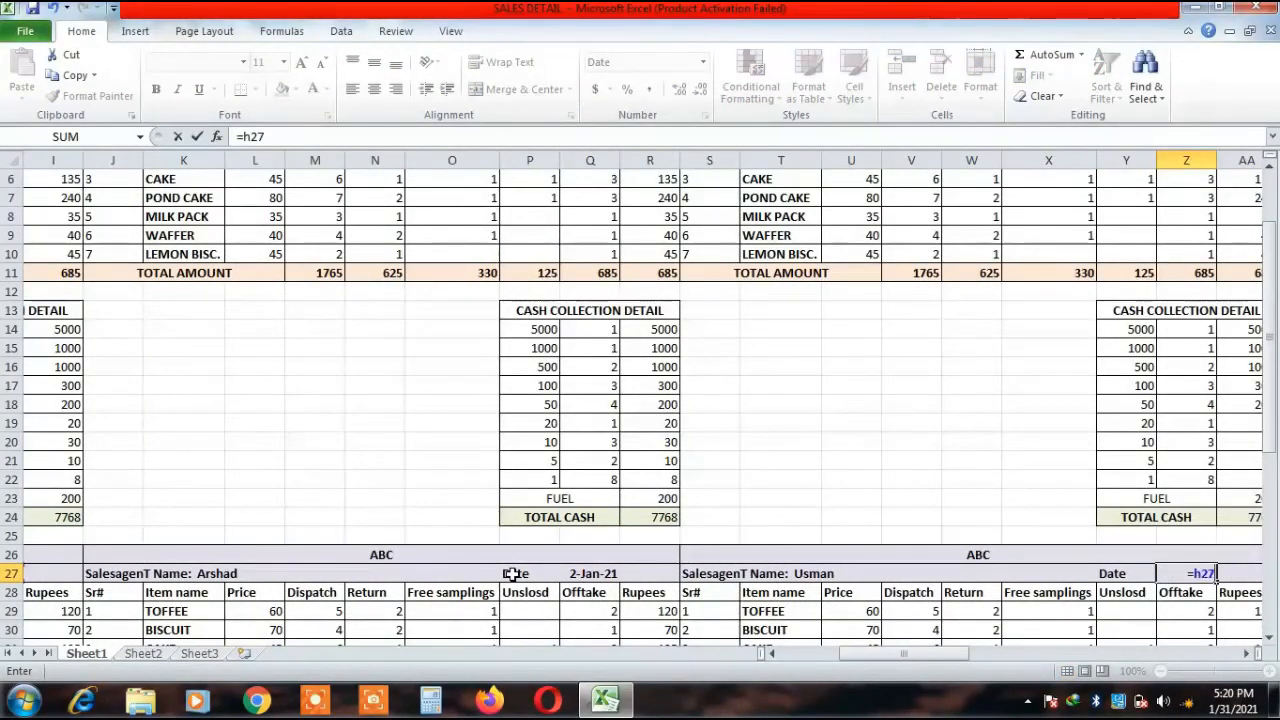
{"action": "key", "text": "Return"}
Enter =h27 in date cell AI27 of the fourth pasted sales agent table.
{"action": "key", "text": "Up"}
{"action": "key", "text": "Right"}
{"action": "key", "text": "Right"}
{"action": "key", "text": "Right"}
{"action": "key", "text": "Right"}
{"action": "key", "text": "Right"}
{"action": "key", "text": "Right"}
{"action": "key", "text": "Right"}
{"action": "key", "text": "Right"}
{"action": "key", "text": "Right"}
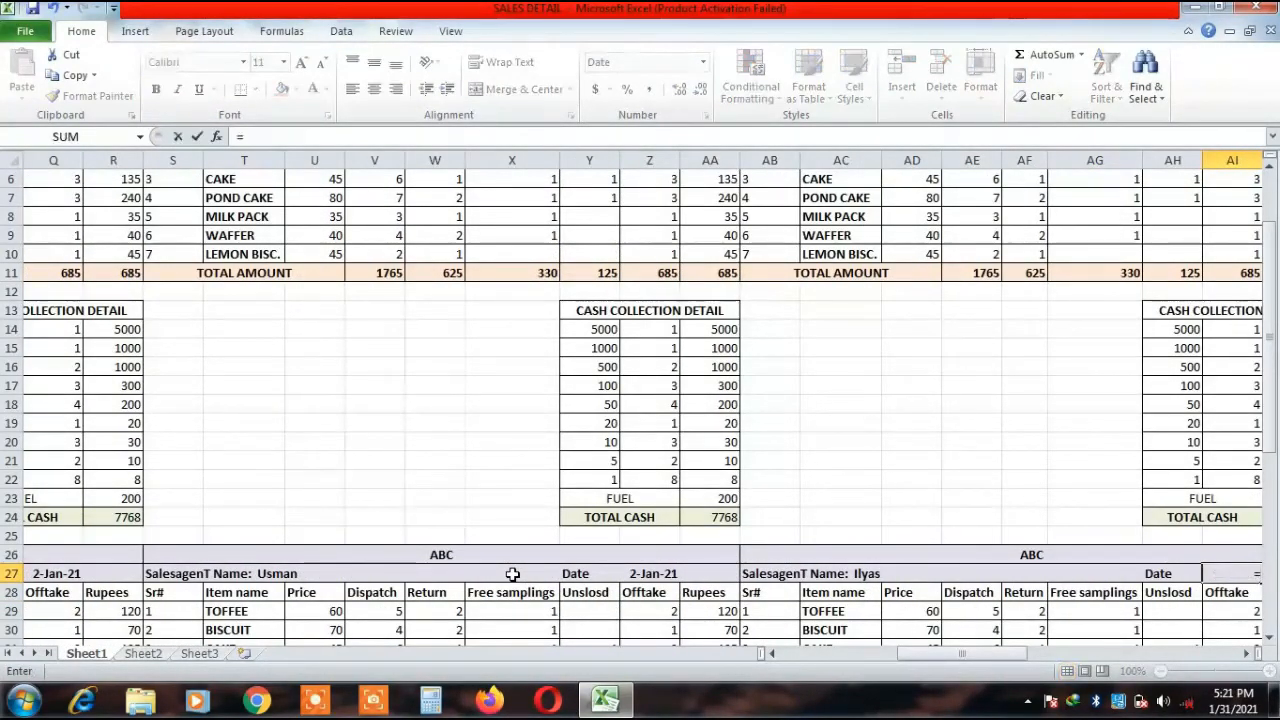
{"action": "type", "text": "h27"}
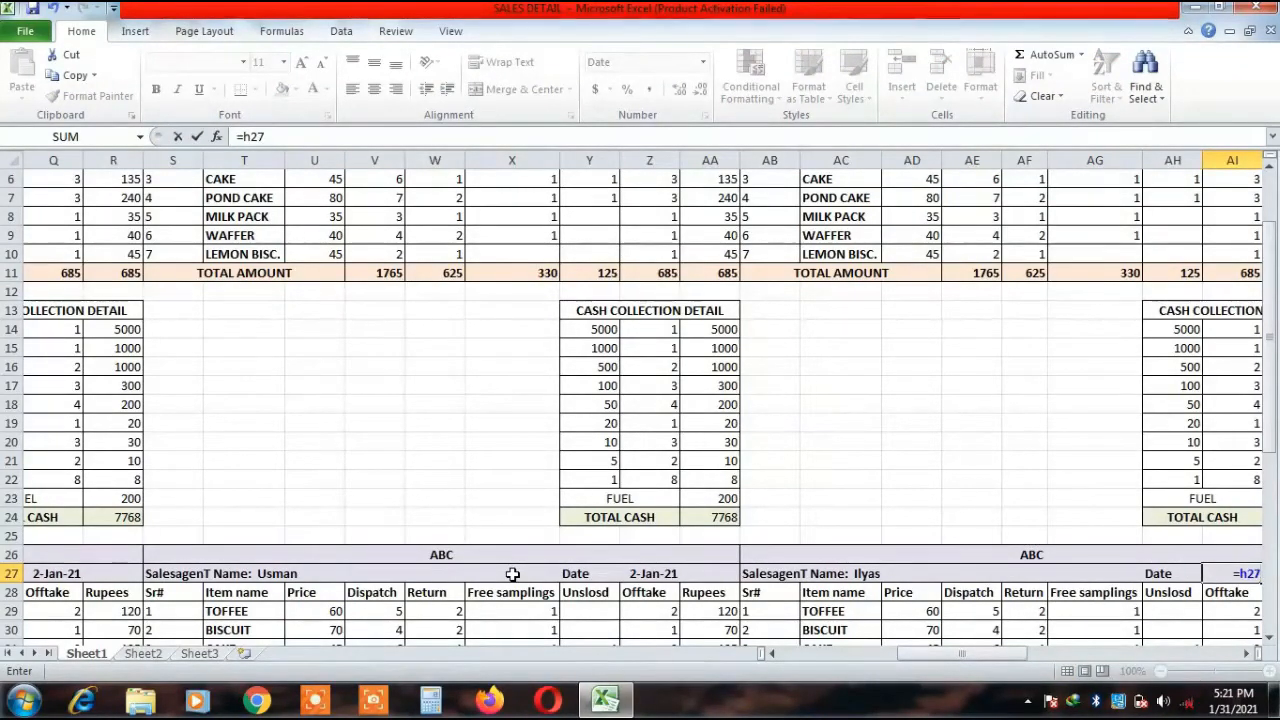
{"action": "key", "text": "Return"}
Link date cell AR27 of the fifth pasted sales agent table to the first table's date with =h27.
{"action": "key", "text": "Up"}
{"action": "key", "text": "Right"}
{"action": "key", "text": "Right"}
{"action": "key", "text": "Right"}
{"action": "key", "text": "Right"}
{"action": "key", "text": "Right"}
{"action": "key", "text": "Right"}
{"action": "key", "text": "Right"}
{"action": "key", "text": "Right"}
{"action": "key", "text": "Right"}
{"action": "key", "text": "Right"}
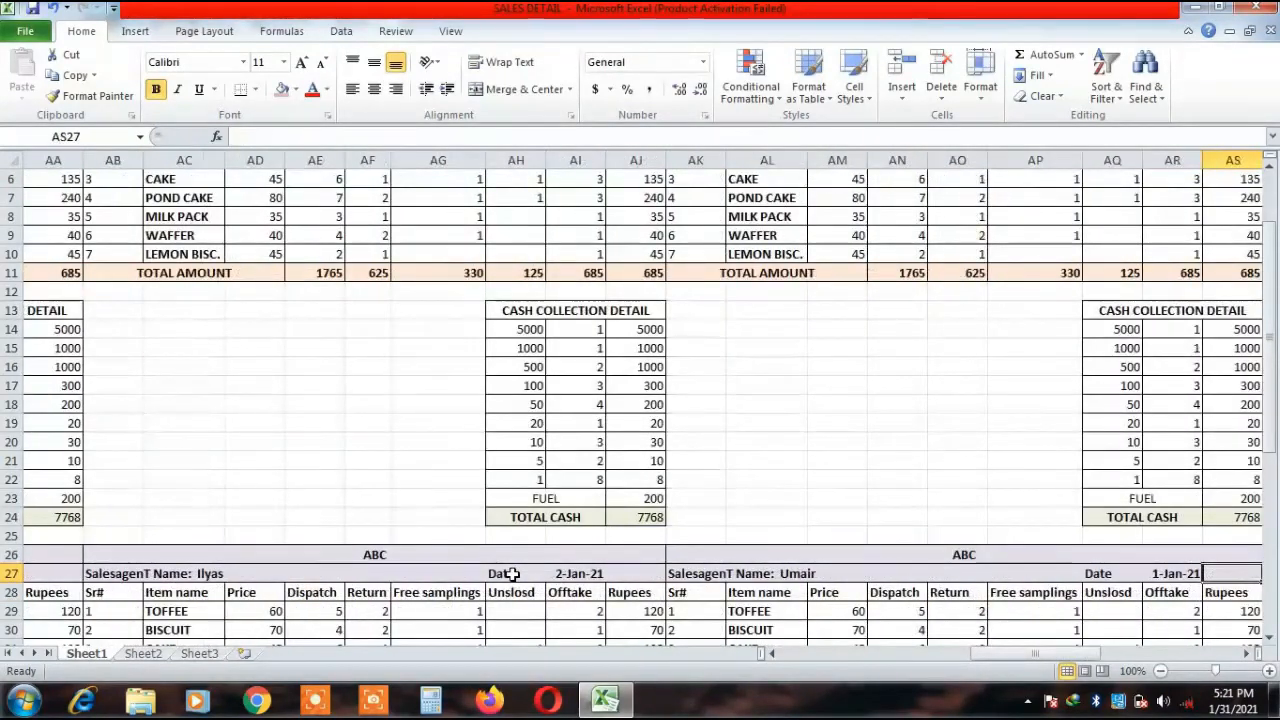
{"action": "key", "text": "Left"}
{"action": "type", "text": "="}
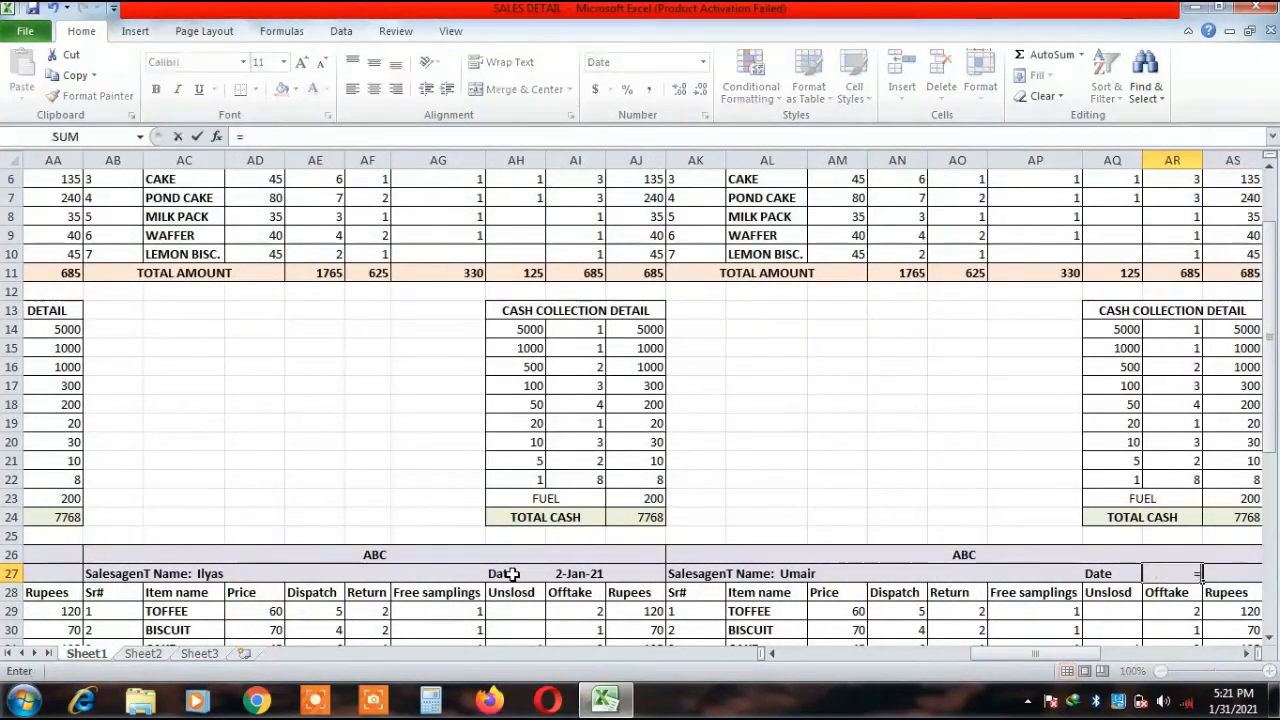
{"action": "type", "text": "h2"}
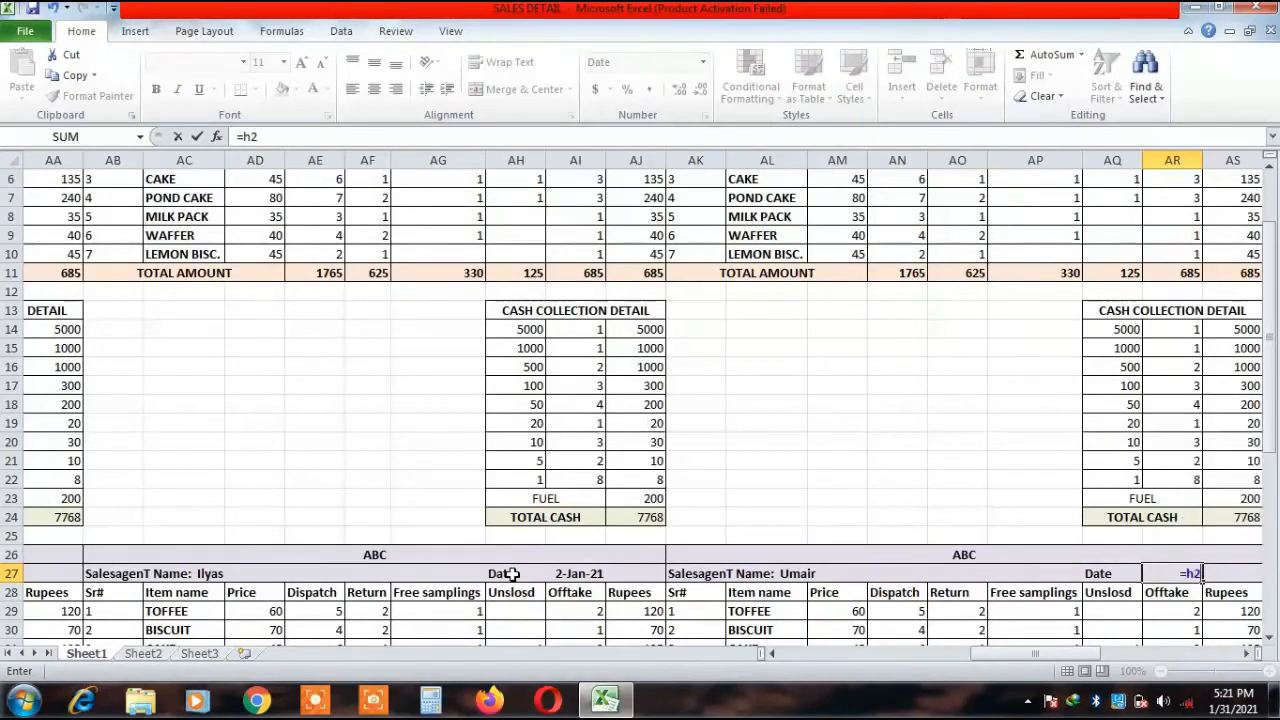
{"action": "type", "text": "7"}
{"action": "key", "text": "Return"}
Enter =h27 in date cell BA27 of the pasted total report table.
{"action": "key", "text": "Up"}
{"action": "key", "text": "Right"}
{"action": "key", "text": "Right"}
{"action": "key", "text": "Right"}
{"action": "key", "text": "Right"}
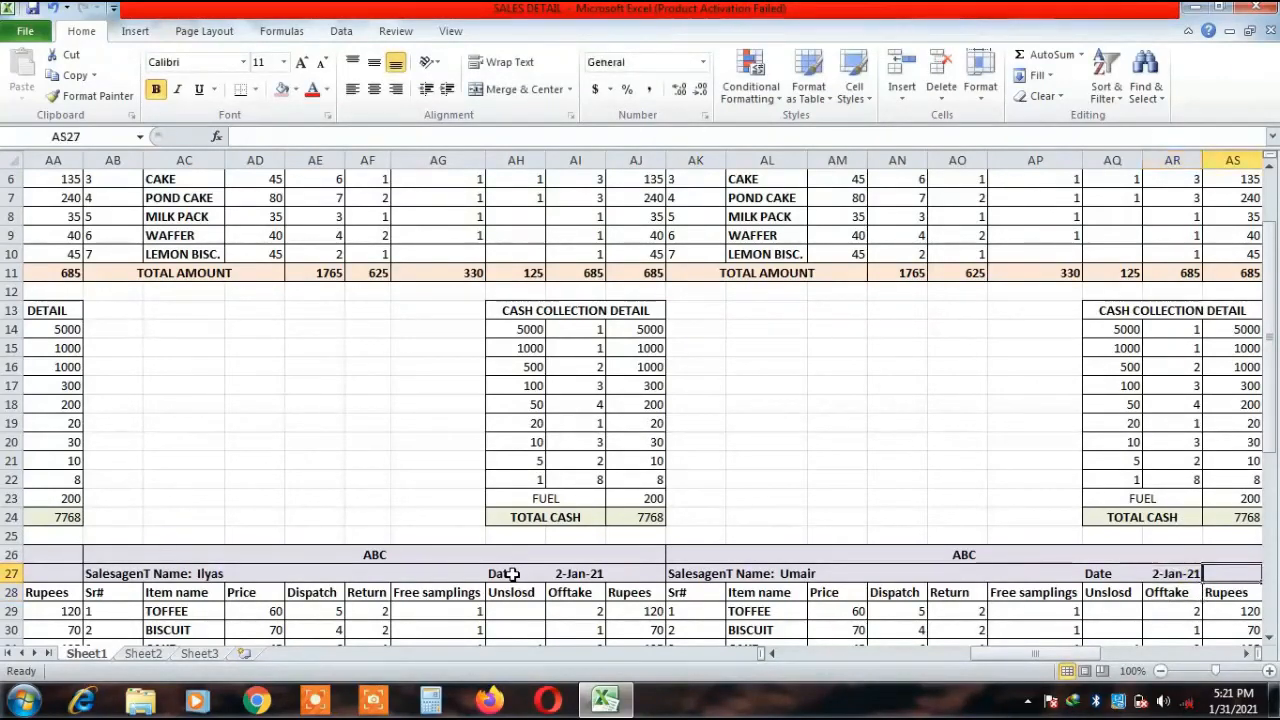
{"action": "key", "text": "Right"}
{"action": "key", "text": "Right"}
{"action": "key", "text": "Right"}
{"action": "key", "text": "Right"}
{"action": "key", "text": "Right"}
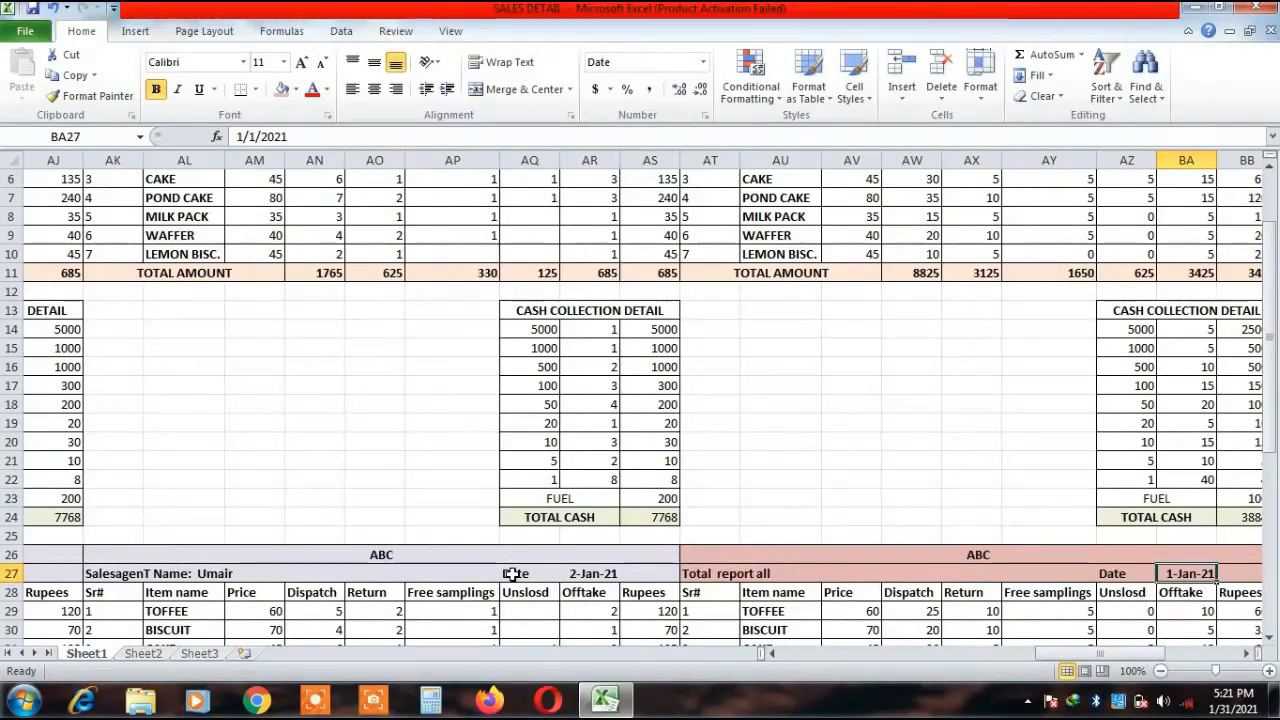
{"action": "type", "text": "="}
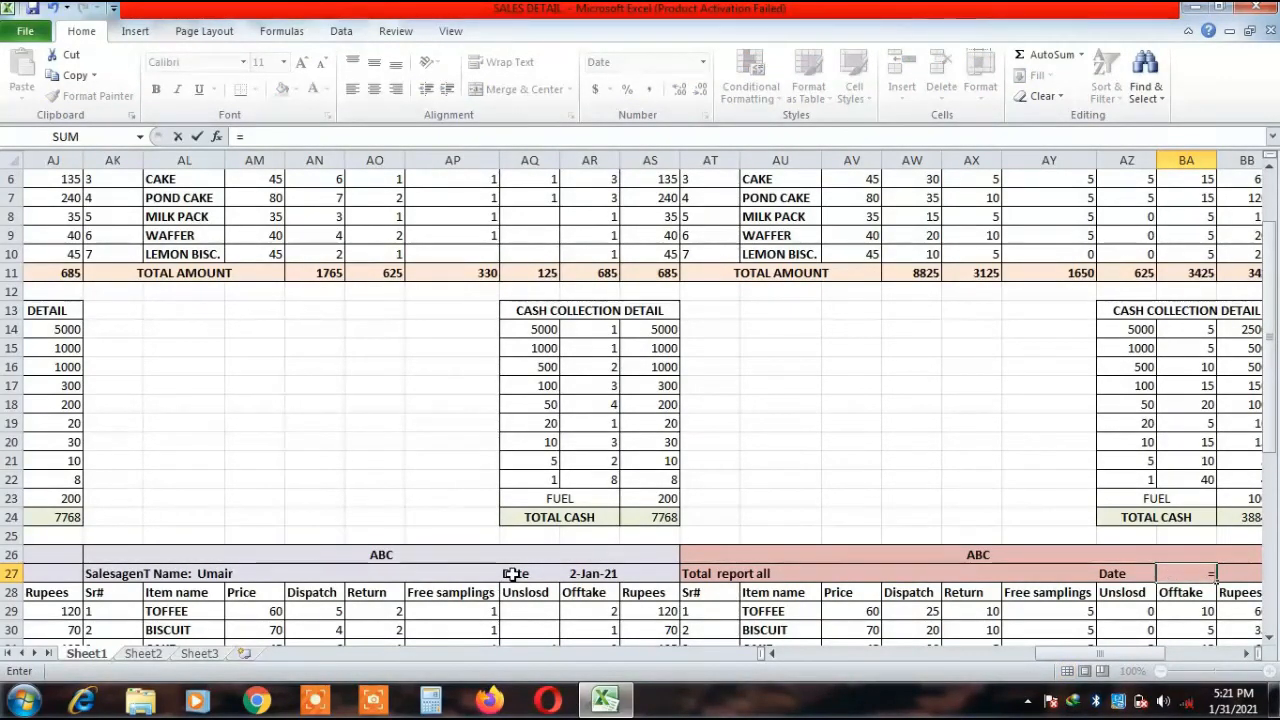
{"action": "type", "text": "h"}
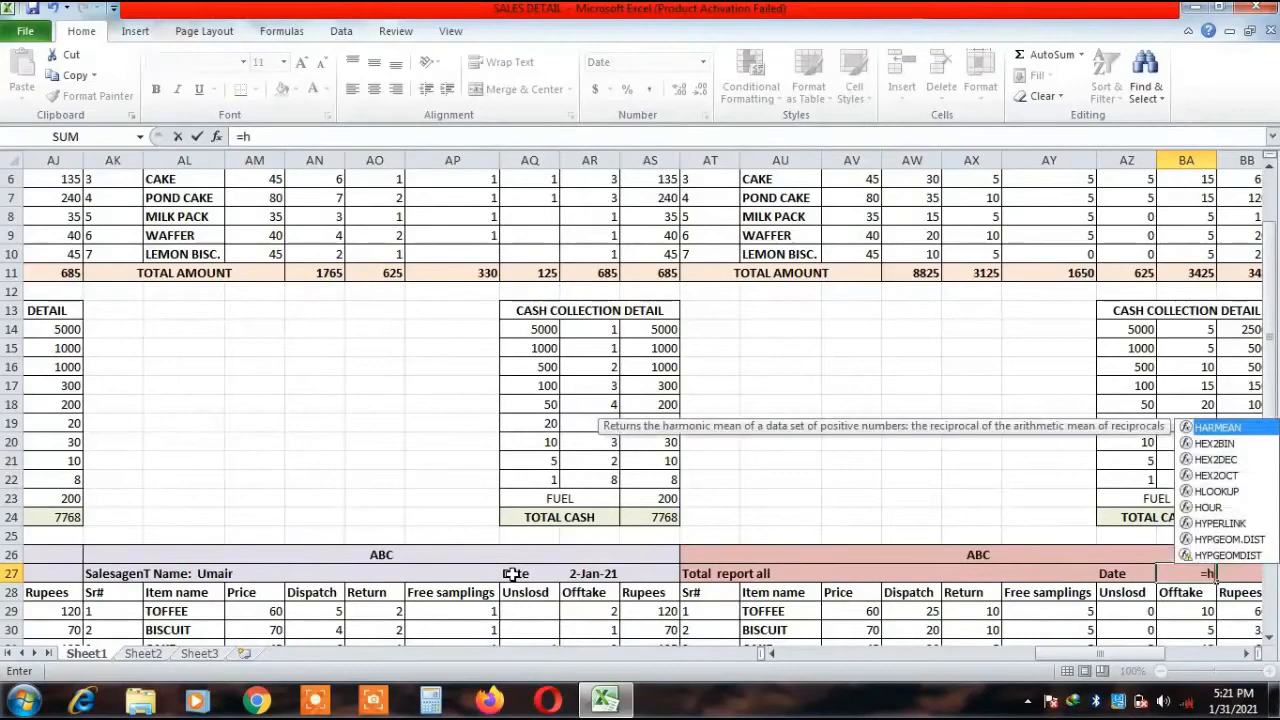
{"action": "type", "text": "27"}
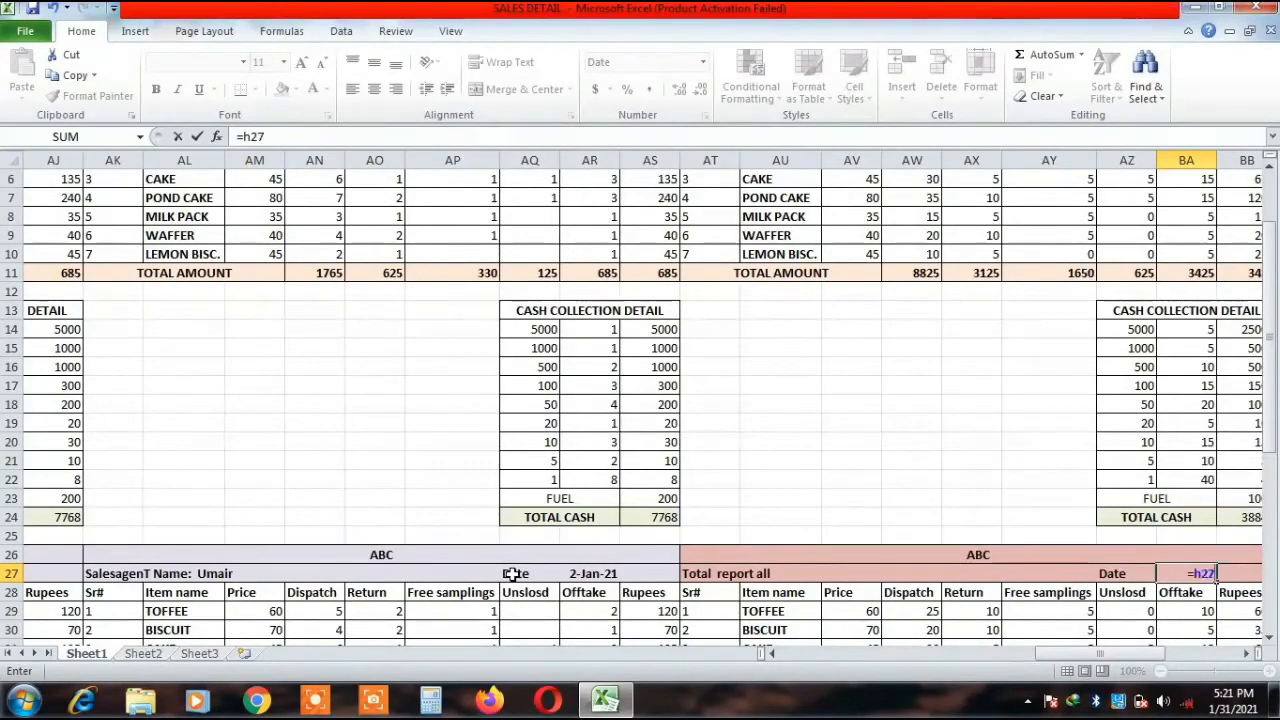
{"action": "key", "text": "Return"}
Enter =h27 in date cell BJ27 of the pasted stock report table.
{"action": "key", "text": "Up"}
{"action": "key", "text": "Right"}
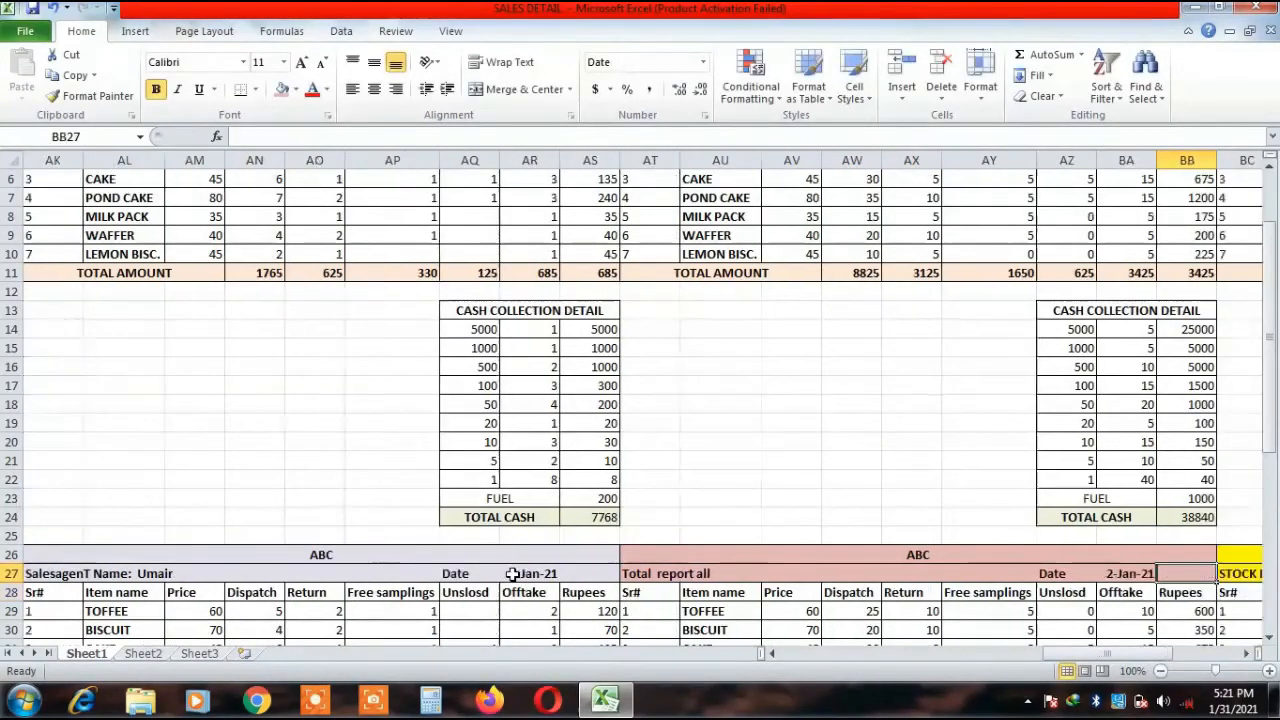
{"action": "key", "text": "Right"}
{"action": "key", "text": "Right"}
{"action": "key", "text": "Right"}
{"action": "key", "text": "Right"}
{"action": "key", "text": "Right"}
{"action": "key", "text": "Right"}
{"action": "key", "text": "Right"}
{"action": "key", "text": "Right"}
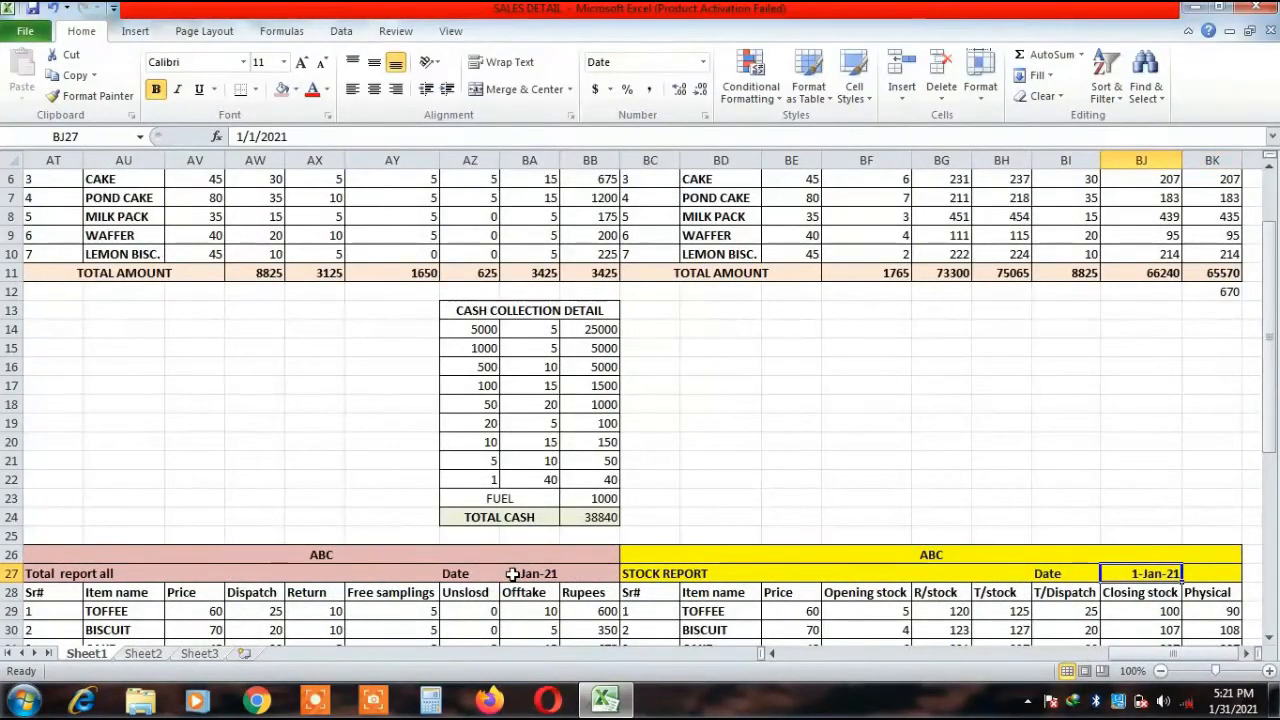
{"action": "type", "text": "=h27"}
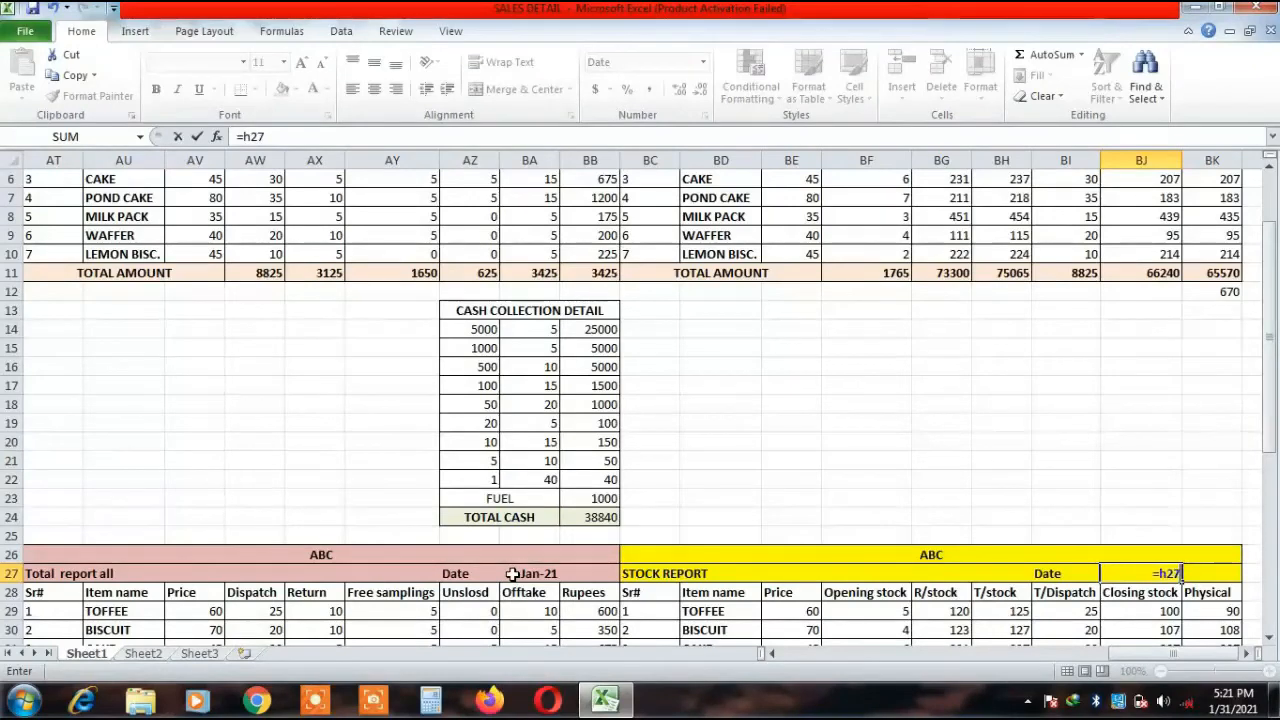
{"action": "key", "text": "Return"}
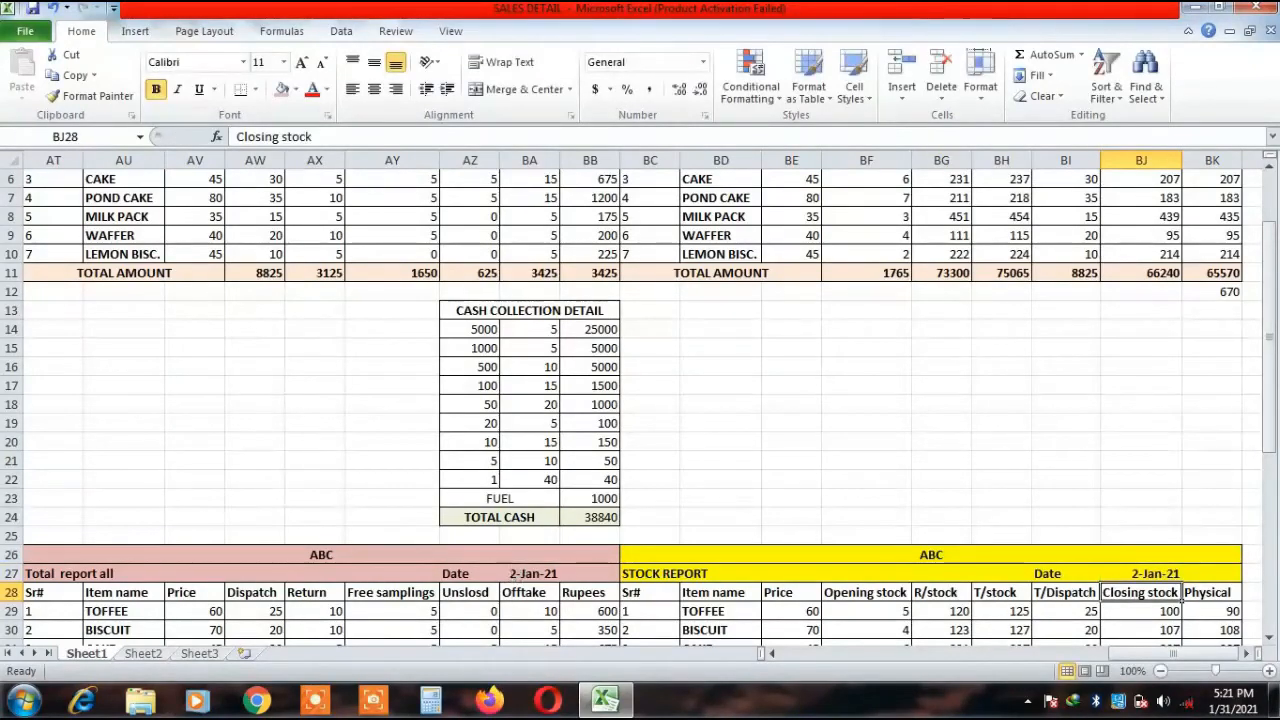
Change the date in H27 of the first pasted table to 3-Jan-21 to test the linked dates.
{"action": "left_click_drag", "start_coordinate": [1167, 655], "coordinate": [800, 653]}
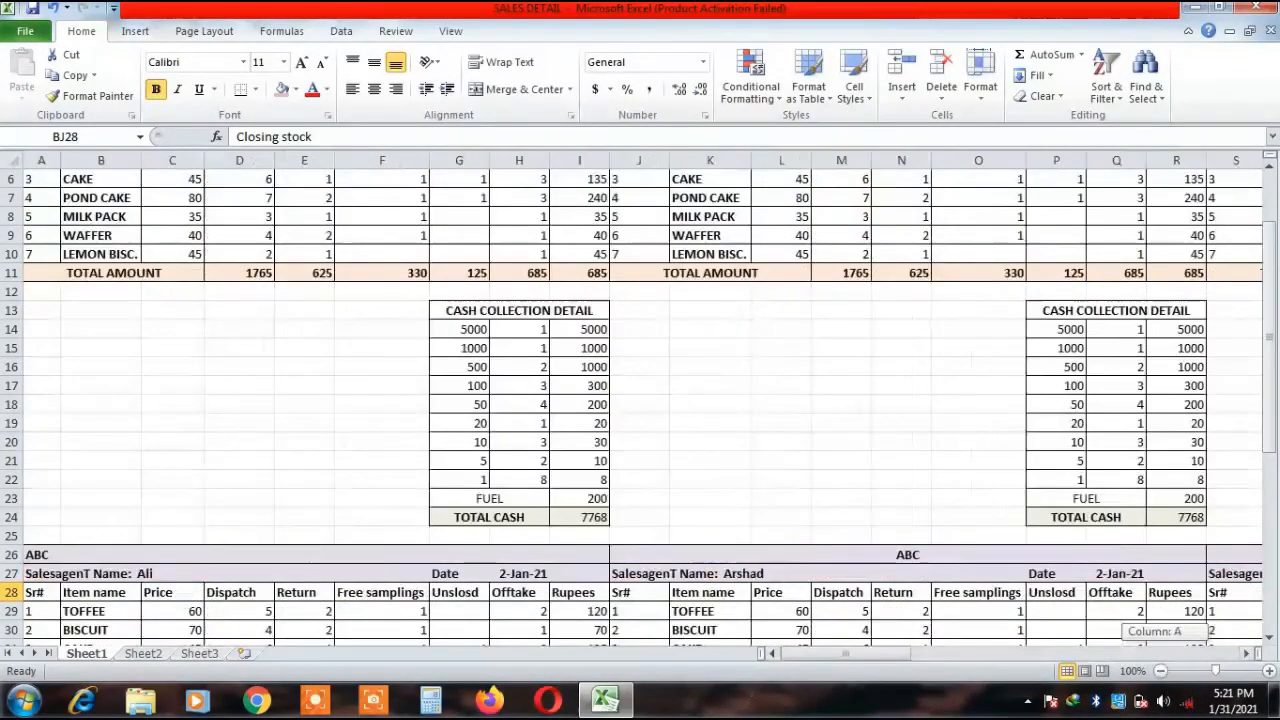
{"action": "left_click", "coordinate": [523, 573]}
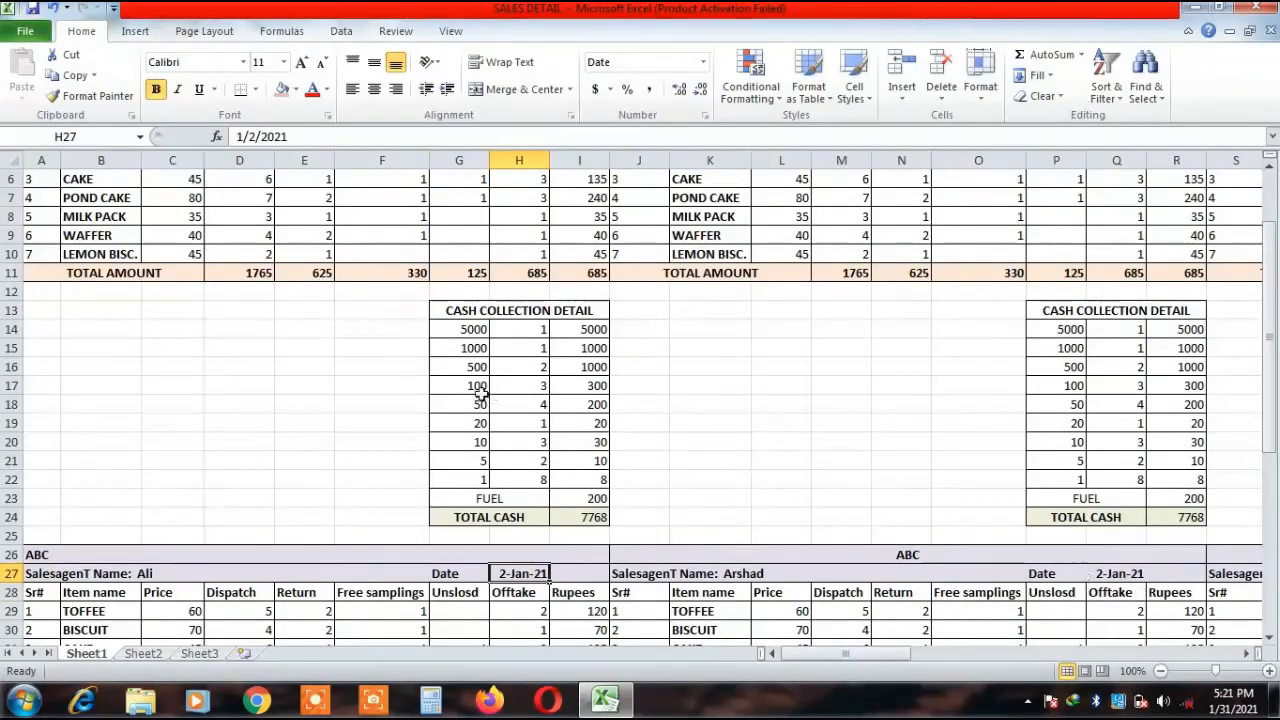
{"action": "left_click", "coordinate": [258, 137]}
{"action": "key", "text": "BackSpace"}
{"action": "type", "text": "3"}
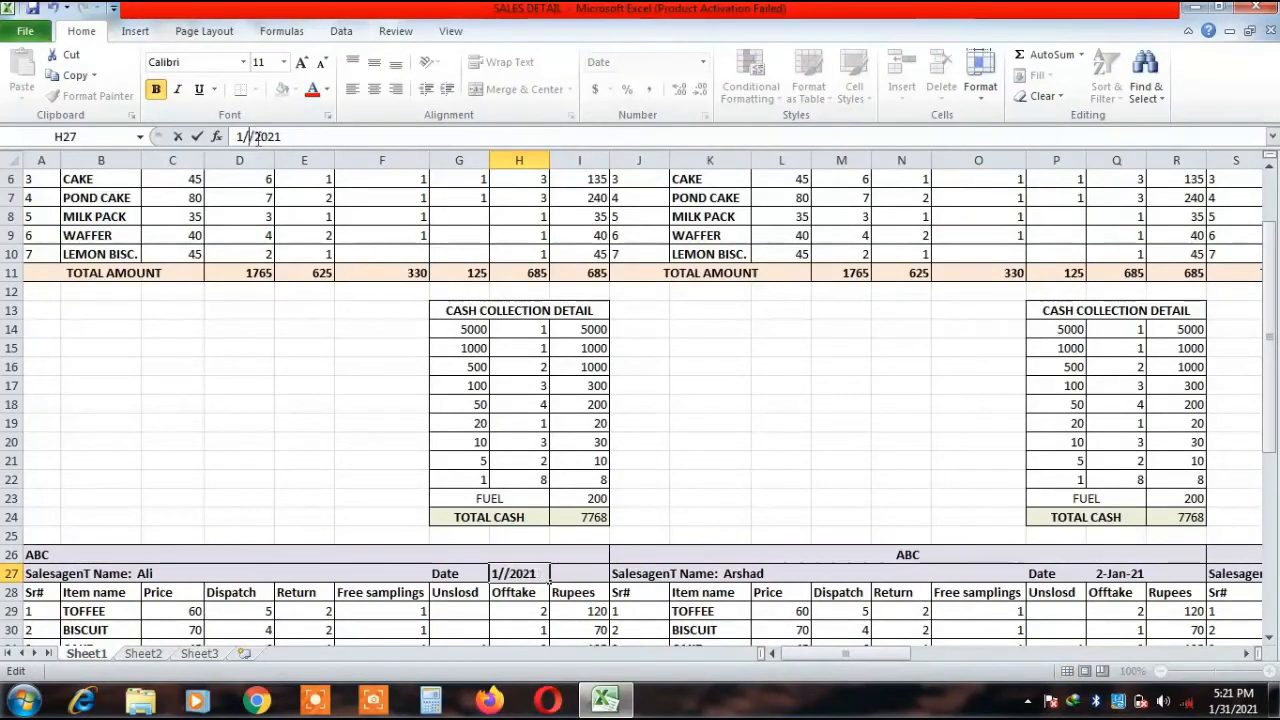
{"action": "key", "text": "Return"}
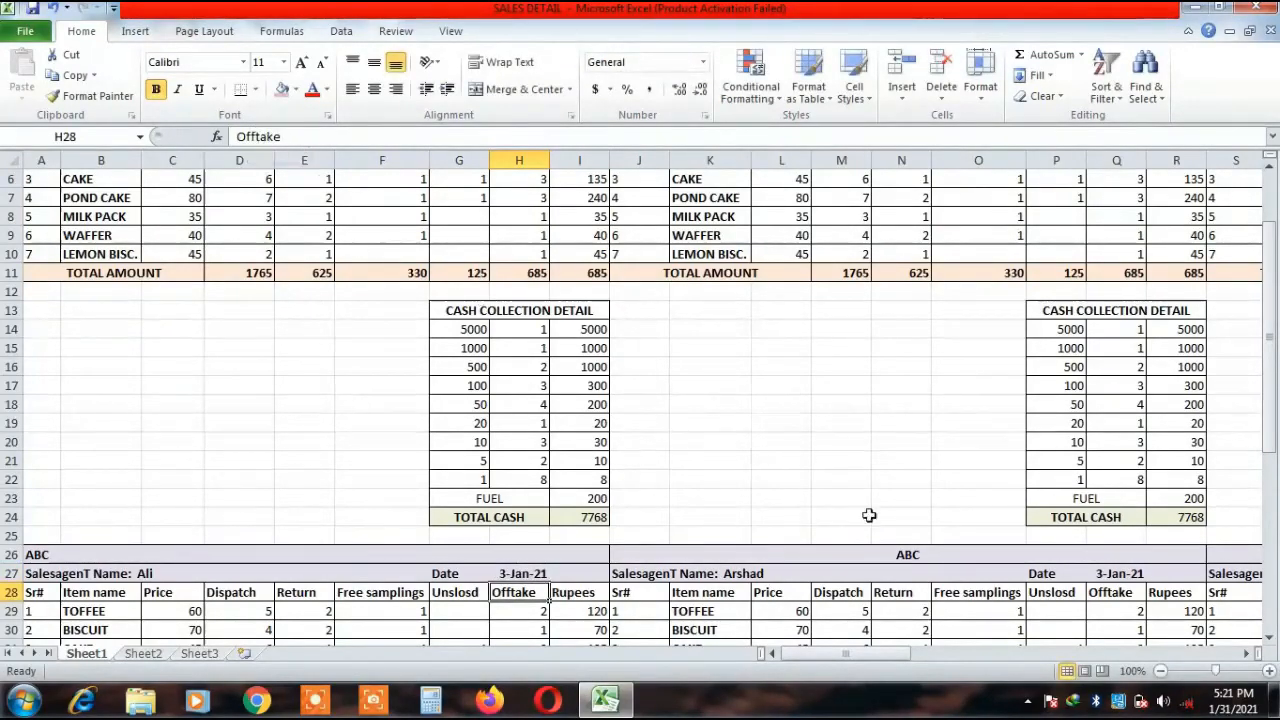
Check the linked dates along row 27 in all the pasted sales agent, total report and stock report tables.
{"action": "left_click", "coordinate": [1094, 573]}
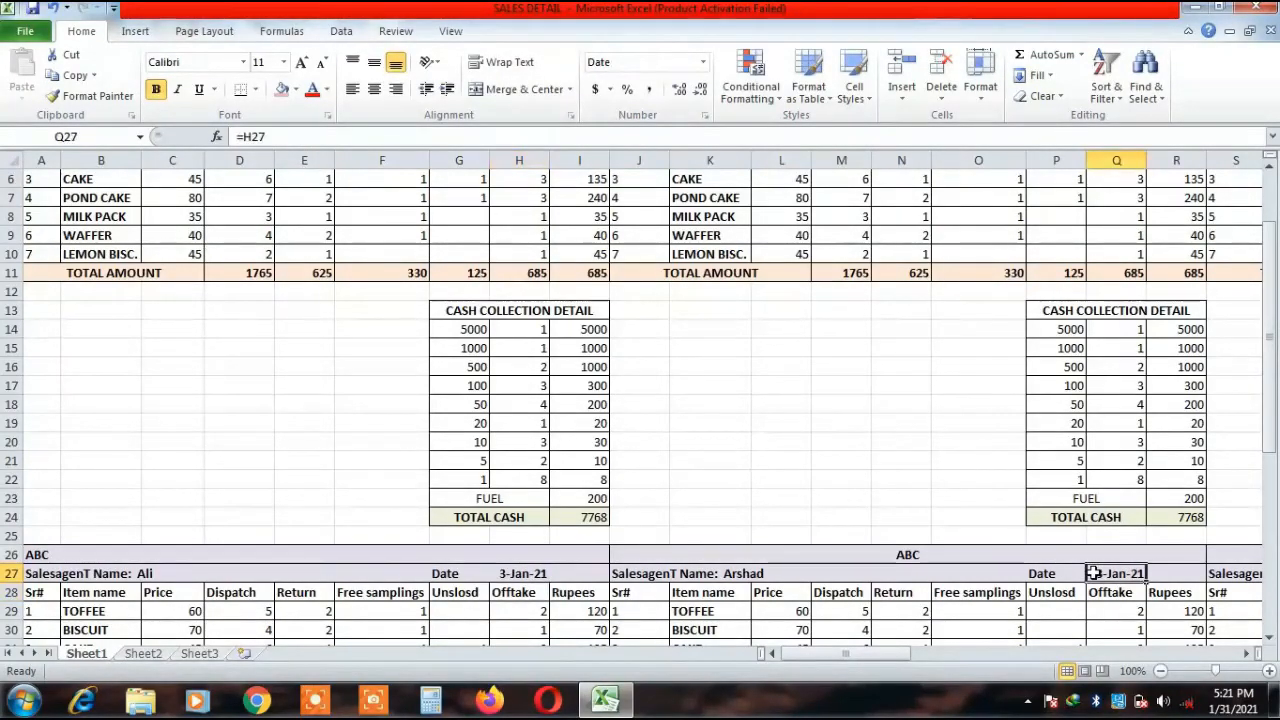
{"action": "key", "text": "Right"}
{"action": "key", "text": "Right"}
{"action": "key", "text": "Right"}
{"action": "key", "text": "Right"}
{"action": "key", "text": "Right"}
{"action": "key", "text": "Right"}
{"action": "key", "text": "Right"}
{"action": "key", "text": "Right"}
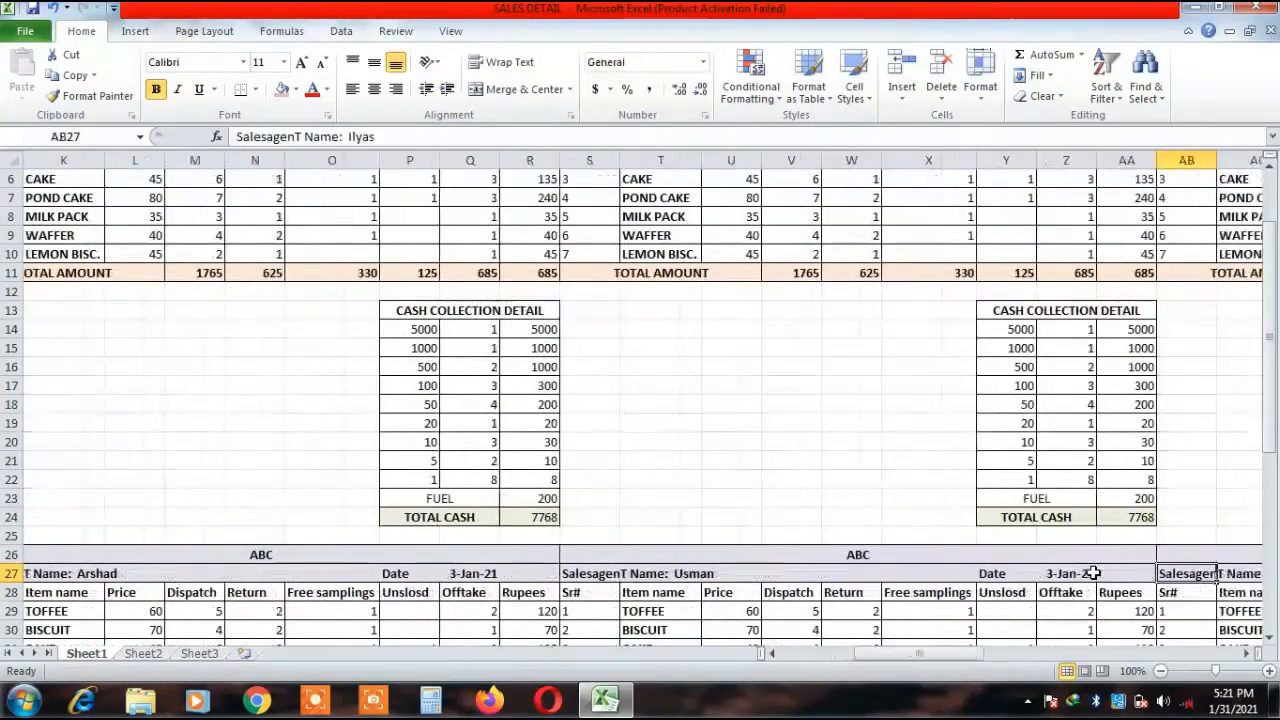
{"action": "key", "text": "Right"}
{"action": "key", "text": "Right"}
{"action": "key", "text": "Right"}
{"action": "key", "text": "Right"}
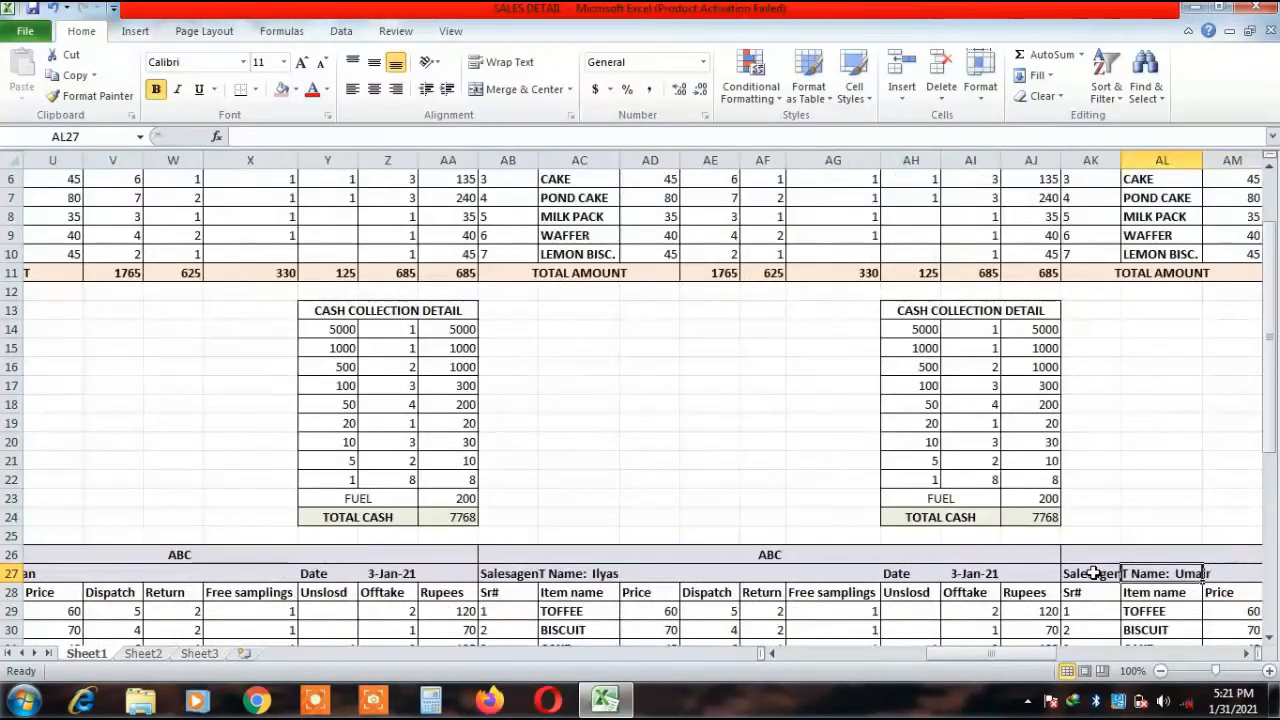
{"action": "key", "text": "Left"}
{"action": "key", "text": "Left"}
{"action": "key", "text": "Left"}
{"action": "key", "text": "Right"}
{"action": "key", "text": "Right"}
{"action": "key", "text": "Right"}
{"action": "key", "text": "Right"}
{"action": "key", "text": "Right"}
{"action": "key", "text": "Right"}
{"action": "key", "text": "Right"}
{"action": "key", "text": "Right"}
{"action": "key", "text": "Right"}
{"action": "key", "text": "Right"}
{"action": "key", "text": "Right"}
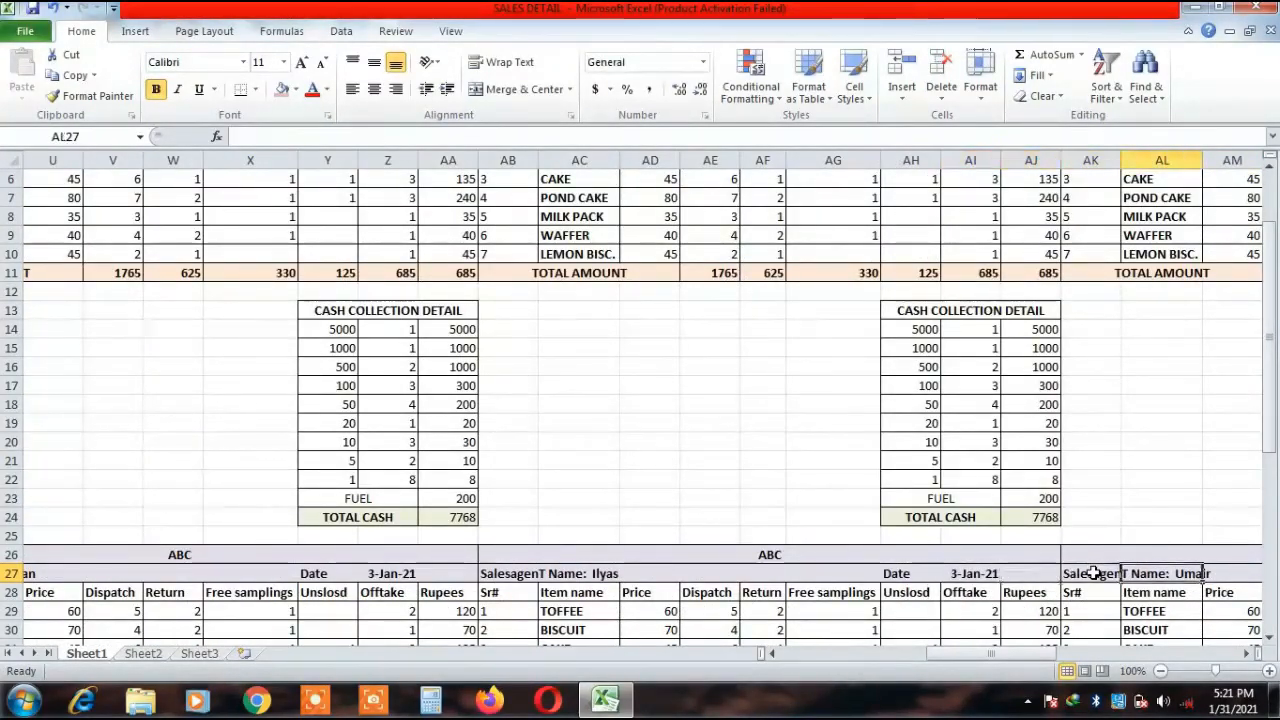
{"action": "key", "text": "Right"}
{"action": "key", "text": "Right"}
{"action": "key", "text": "Right"}
{"action": "key", "text": "Right"}
{"action": "key", "text": "Right"}
{"action": "key", "text": "Right"}
{"action": "key", "text": "Right"}
{"action": "key", "text": "Right"}
{"action": "key", "text": "Right"}
{"action": "key", "text": "Right"}
{"action": "key", "text": "Right"}
{"action": "key", "text": "Right"}
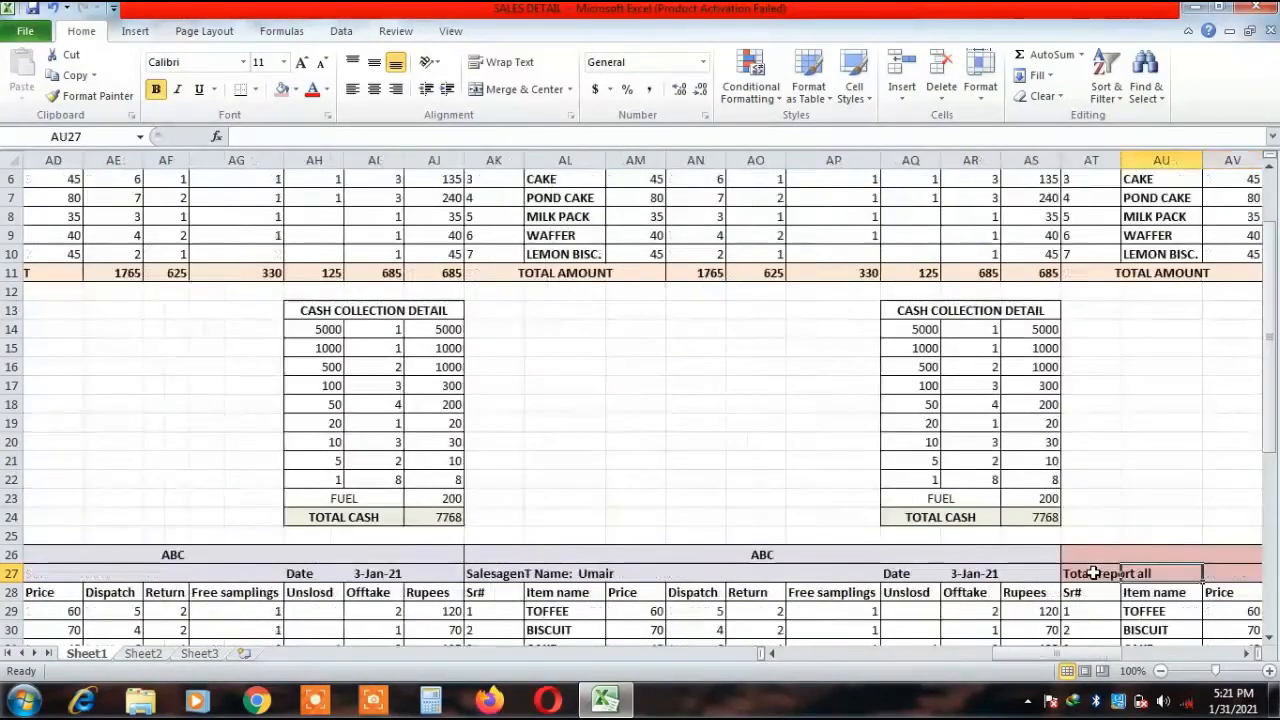
{"action": "key", "text": "Right"}
{"action": "key", "text": "Right"}
{"action": "key", "text": "Right"}
{"action": "key", "text": "Right"}
{"action": "key", "text": "Right"}
{"action": "key", "text": "Right"}
{"action": "key", "text": "Right"}
{"action": "key", "text": "Right"}
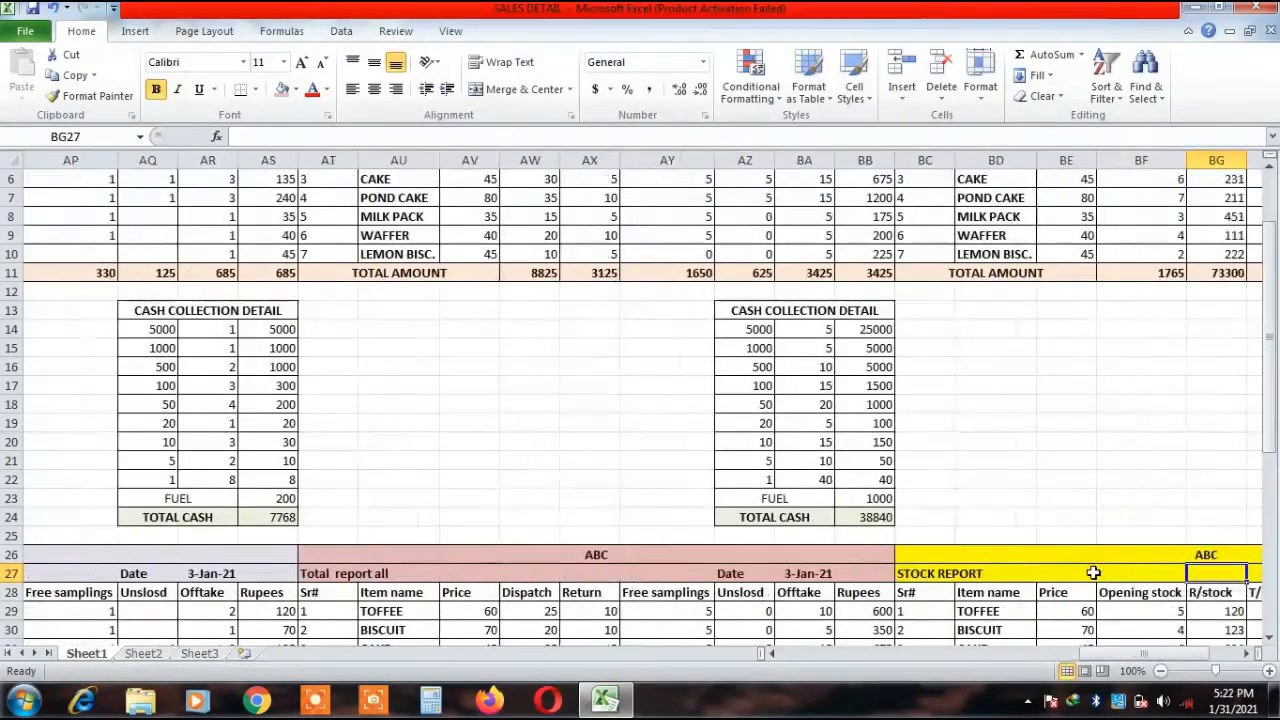
{"action": "key", "text": "Left"}
{"action": "key", "text": "Left"}
{"action": "key", "text": "Left"}
{"action": "key", "text": "Left"}
{"action": "key", "text": "Left"}
{"action": "key", "text": "Left"}
{"action": "key", "text": "Left"}
{"action": "key", "text": "Left"}
{"action": "key", "text": "Left"}
{"action": "key", "text": "Left"}
{"action": "key", "text": "Left"}
{"action": "key", "text": "Left"}
{"action": "key", "text": "Left"}
{"action": "key", "text": "Left"}
{"action": "key", "text": "Left"}
{"action": "key", "text": "Left"}
{"action": "key", "text": "Left"}
{"action": "key", "text": "Left"}
{"action": "key", "text": "Left"}
{"action": "key", "text": "Left"}
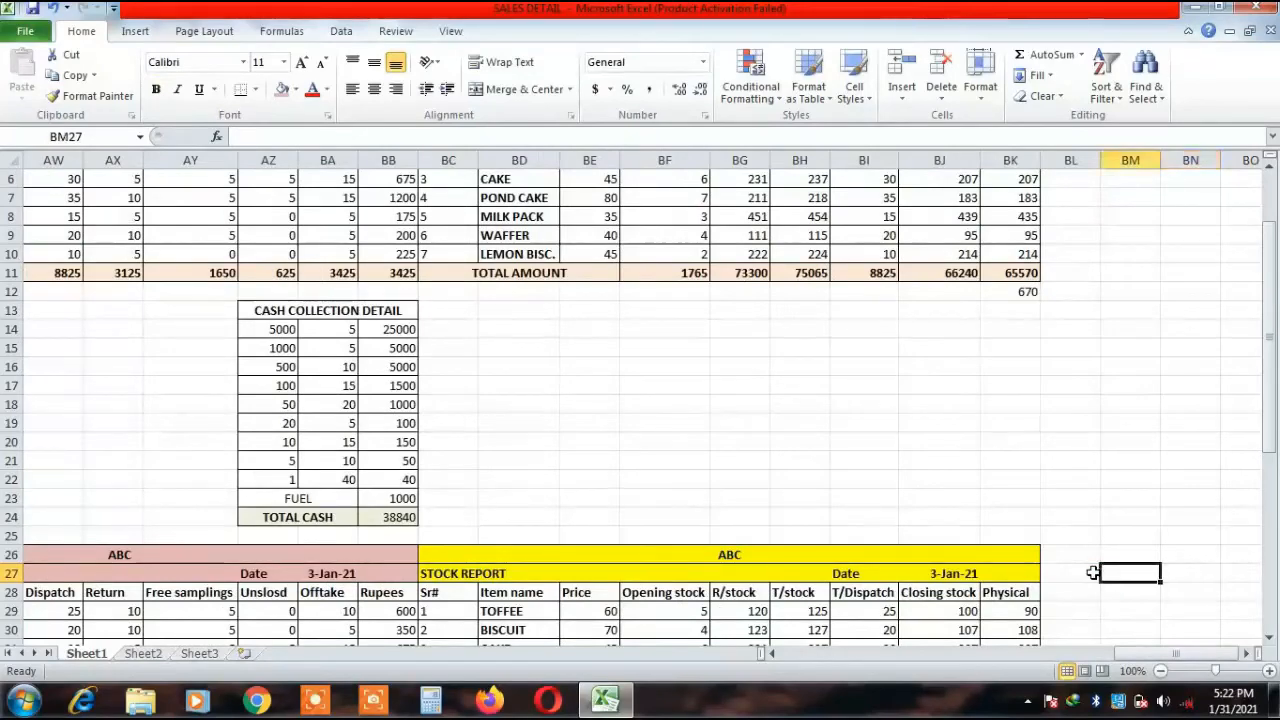
{"action": "key", "text": "Left"}
{"action": "key", "text": "Left"}
{"action": "key", "text": "Left"}
{"action": "key", "text": "Left"}
{"action": "key", "text": "Left"}
{"action": "key", "text": "Left"}
{"action": "key", "text": "Left"}
{"action": "key", "text": "Left"}
{"action": "key", "text": "Left"}
{"action": "key", "text": "Left"}
{"action": "key", "text": "Left"}
{"action": "key", "text": "Left"}
{"action": "key", "text": "Left"}
{"action": "key", "text": "Left"}
{"action": "key", "text": "Left"}
{"action": "key", "text": "Left"}
{"action": "key", "text": "Left"}
{"action": "key", "text": "Left"}
{"action": "key", "text": "Left"}
{"action": "key", "text": "Left"}
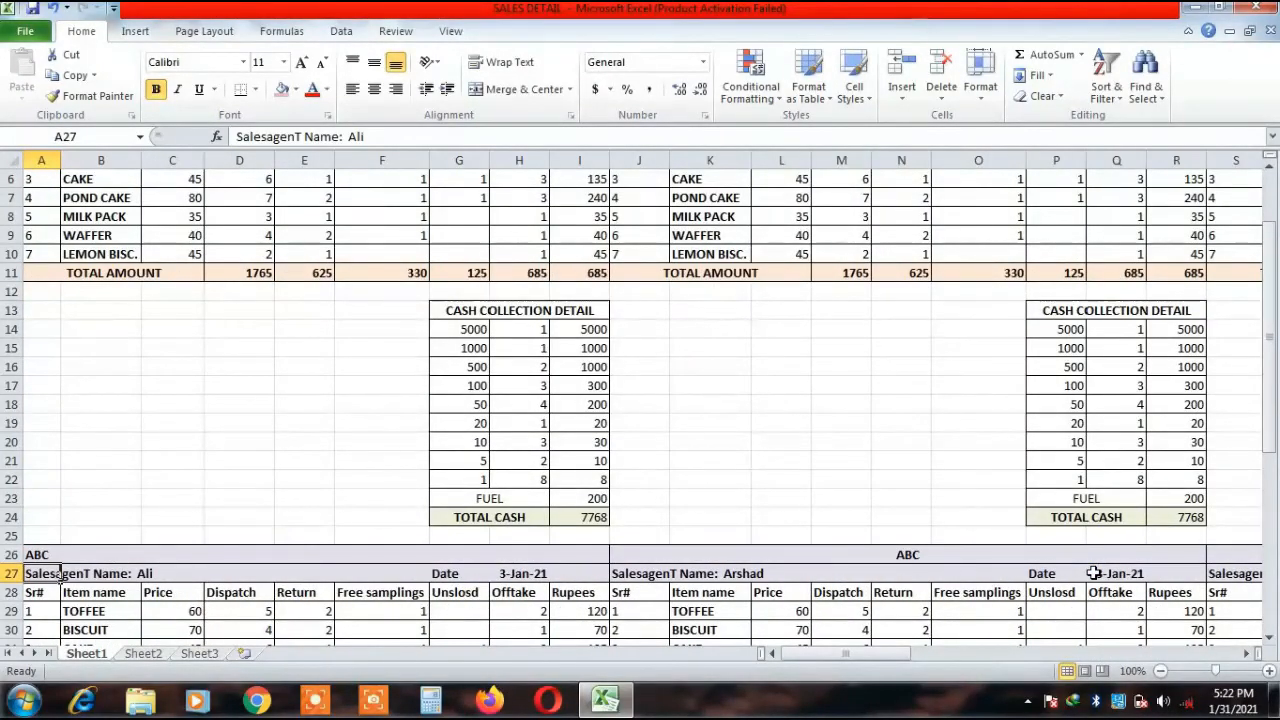
Set the date in H27 of the first pasted table back to 2-Jan-21.
{"action": "left_click", "coordinate": [507, 576]}
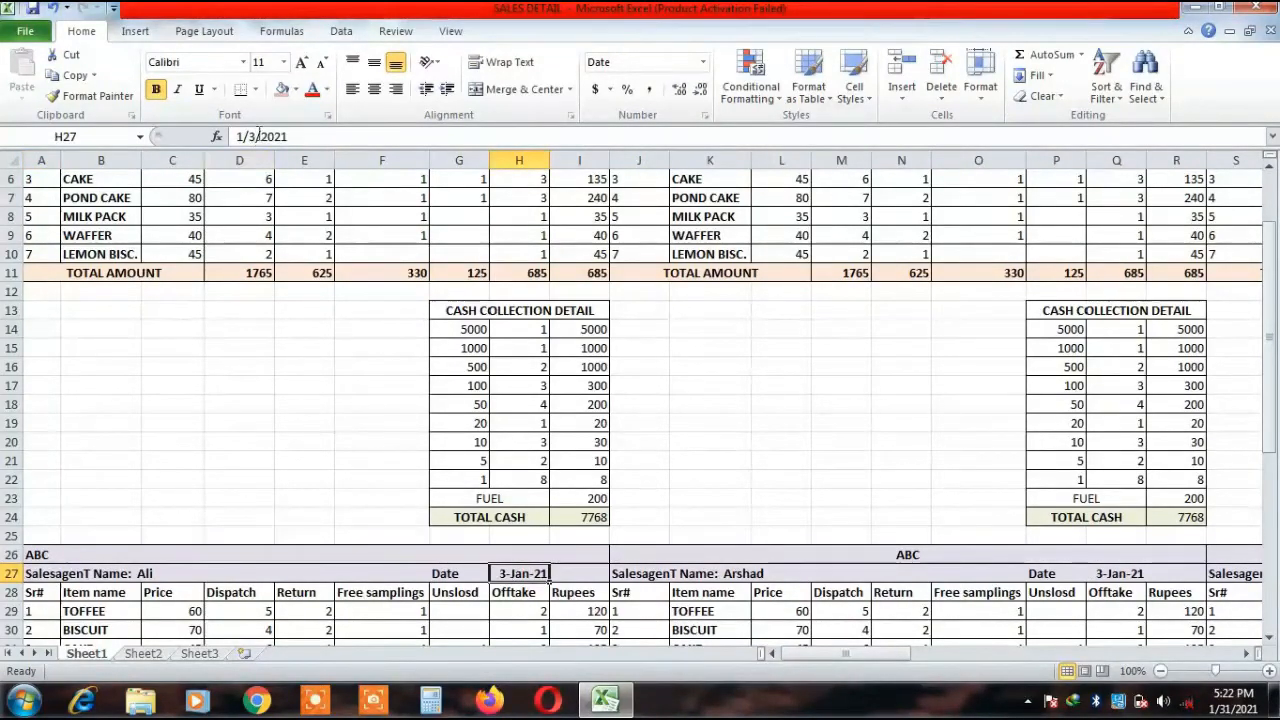
{"action": "left_click", "coordinate": [254, 136]}
{"action": "key", "text": "BackSpace"}
{"action": "type", "text": "2"}
{"action": "key", "text": "Return"}
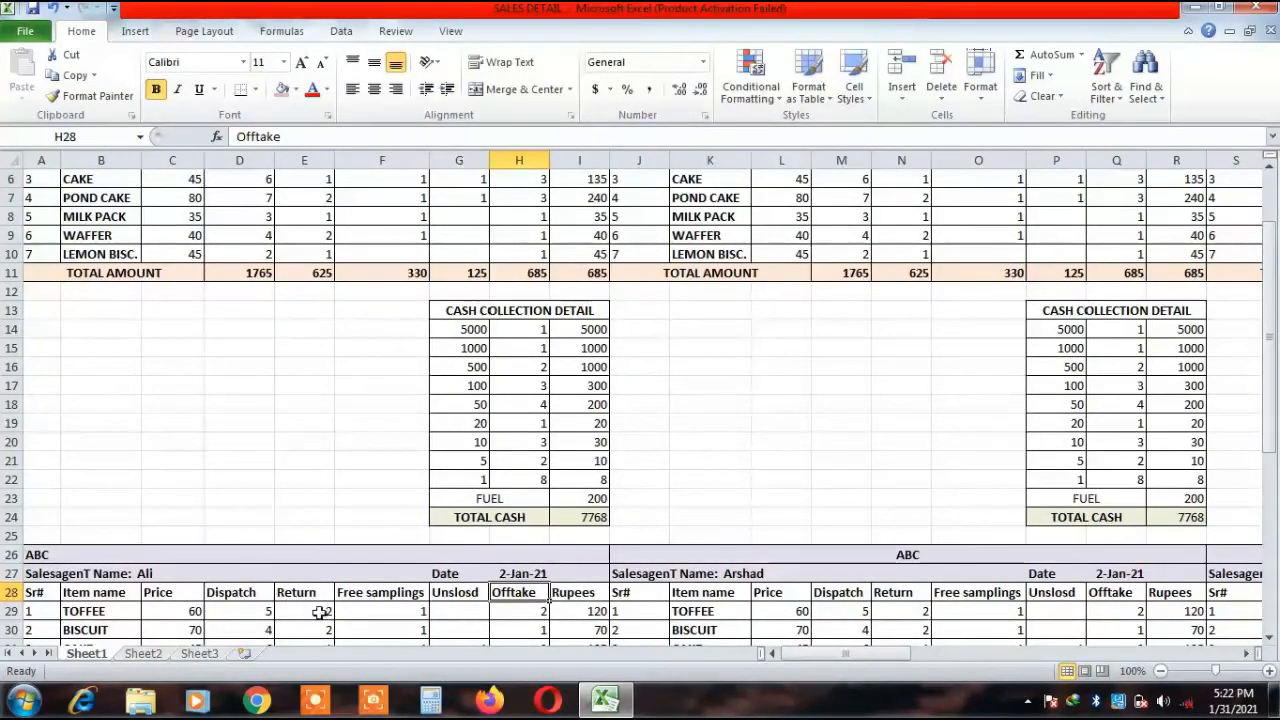
Clear the Dispatch, Return, Free samplings and Unsold entries in D29:G35 of the first pasted sales agent table.
{"action": "left_click_drag", "start_coordinate": [1271, 357], "coordinate": [1270, 508]}
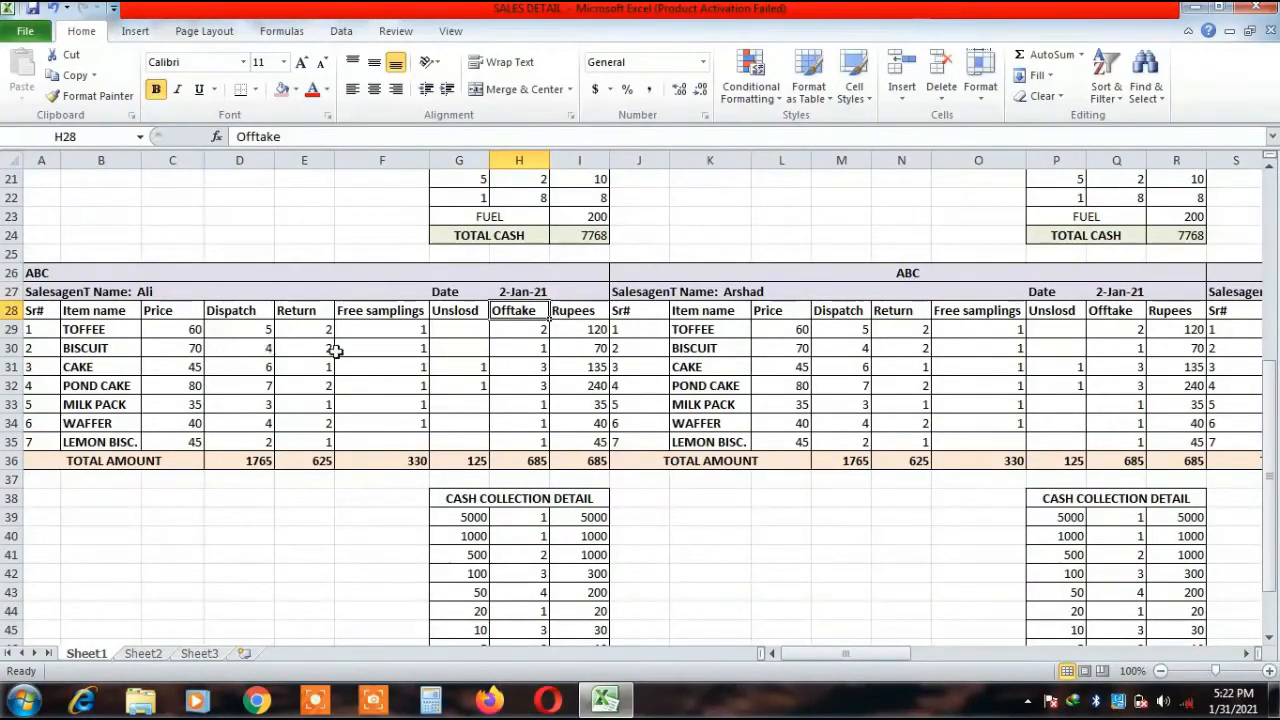
{"action": "left_click_drag", "start_coordinate": [251, 329], "coordinate": [481, 437]}
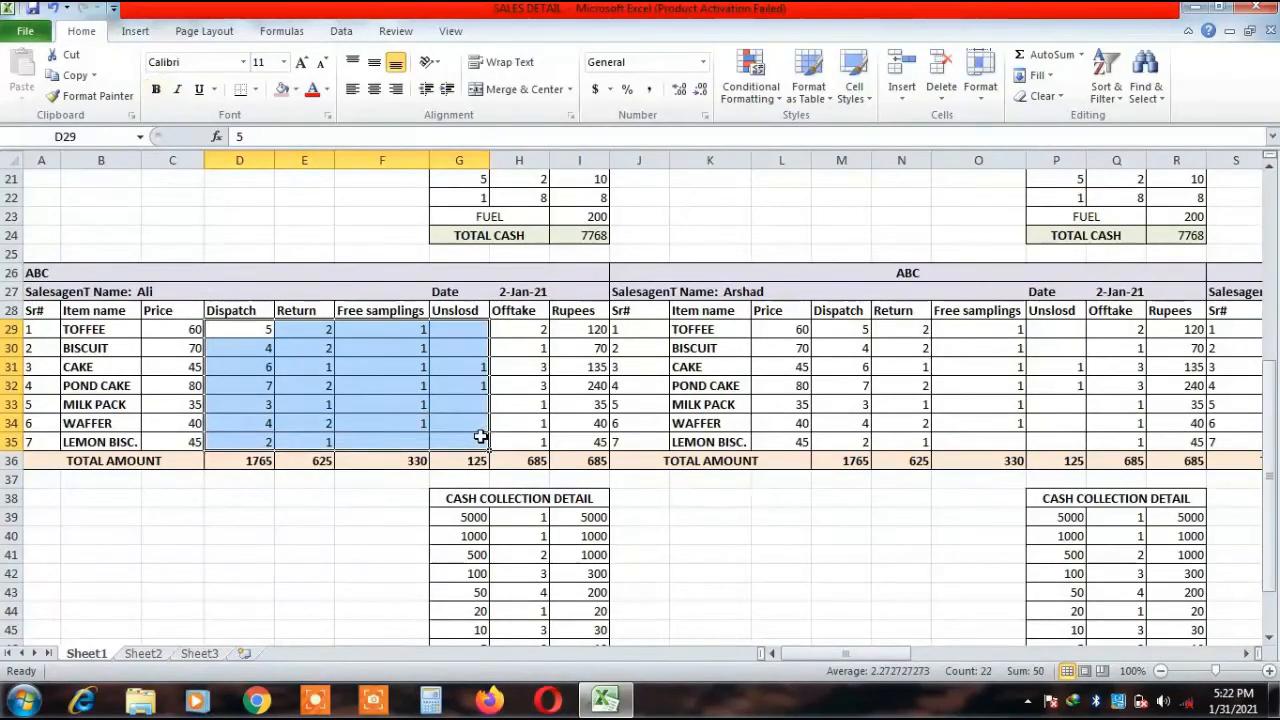
{"action": "key", "text": "Delete"}
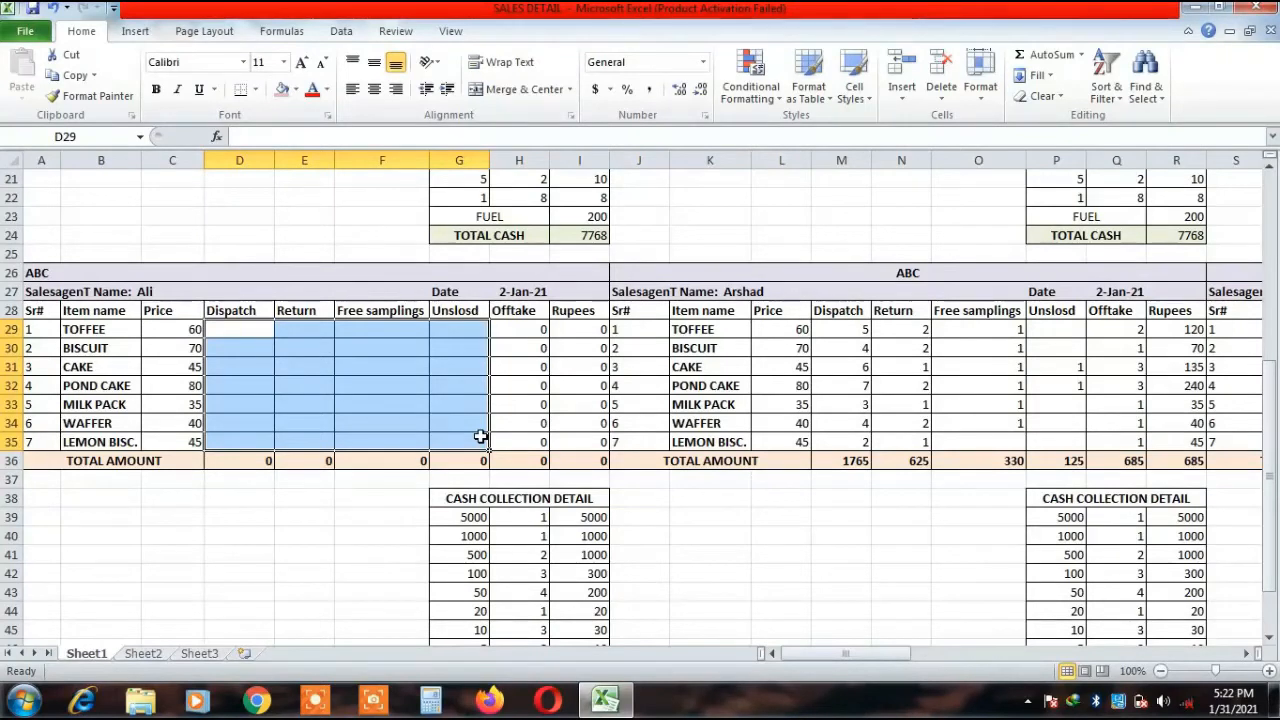
Copy the blank range D29:G35 over the Dispatch to Unsold entries starting at M29 in the second 2-Jan-21 sales agent table.
{"action": "key", "text": "ctrl+c"}
{"action": "key", "text": "Right"}
{"action": "key", "text": "Right"}
{"action": "key", "text": "Right"}
{"action": "key", "text": "Right"}
{"action": "key", "text": "Right"}
{"action": "key", "text": "Right"}
{"action": "key", "text": "Right"}
{"action": "key", "text": "Right"}
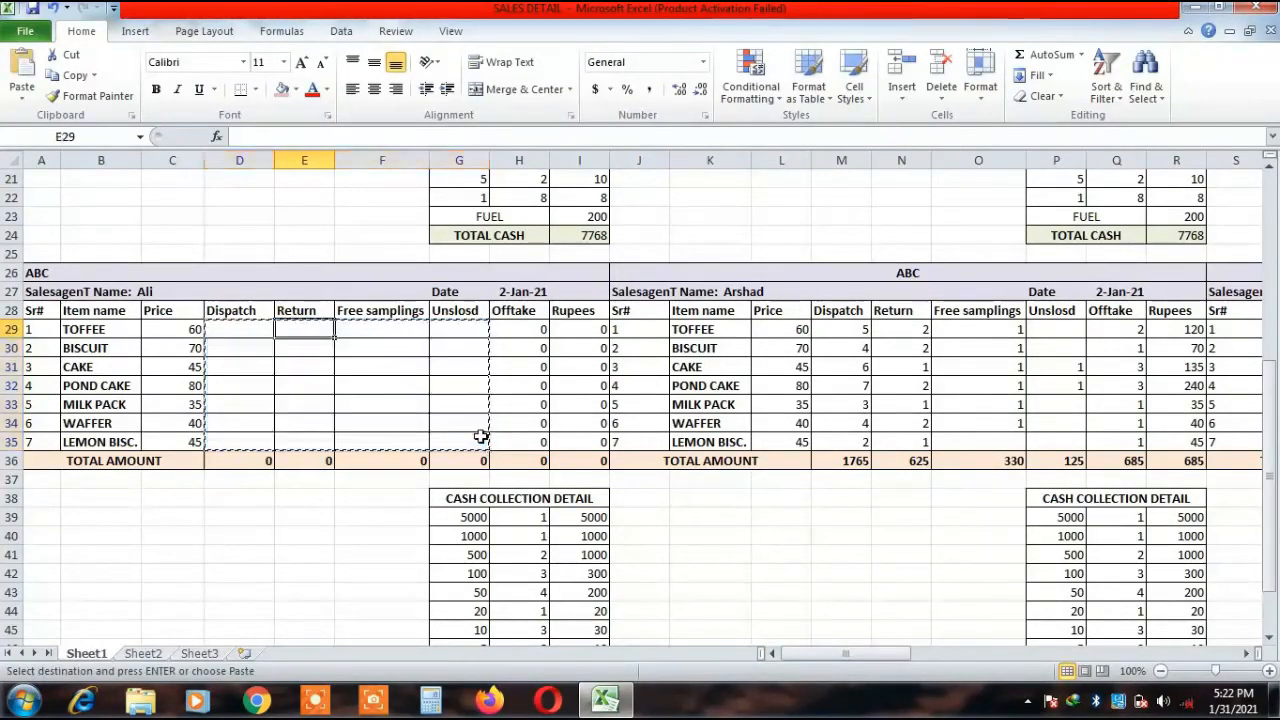
{"action": "key", "text": "Right"}
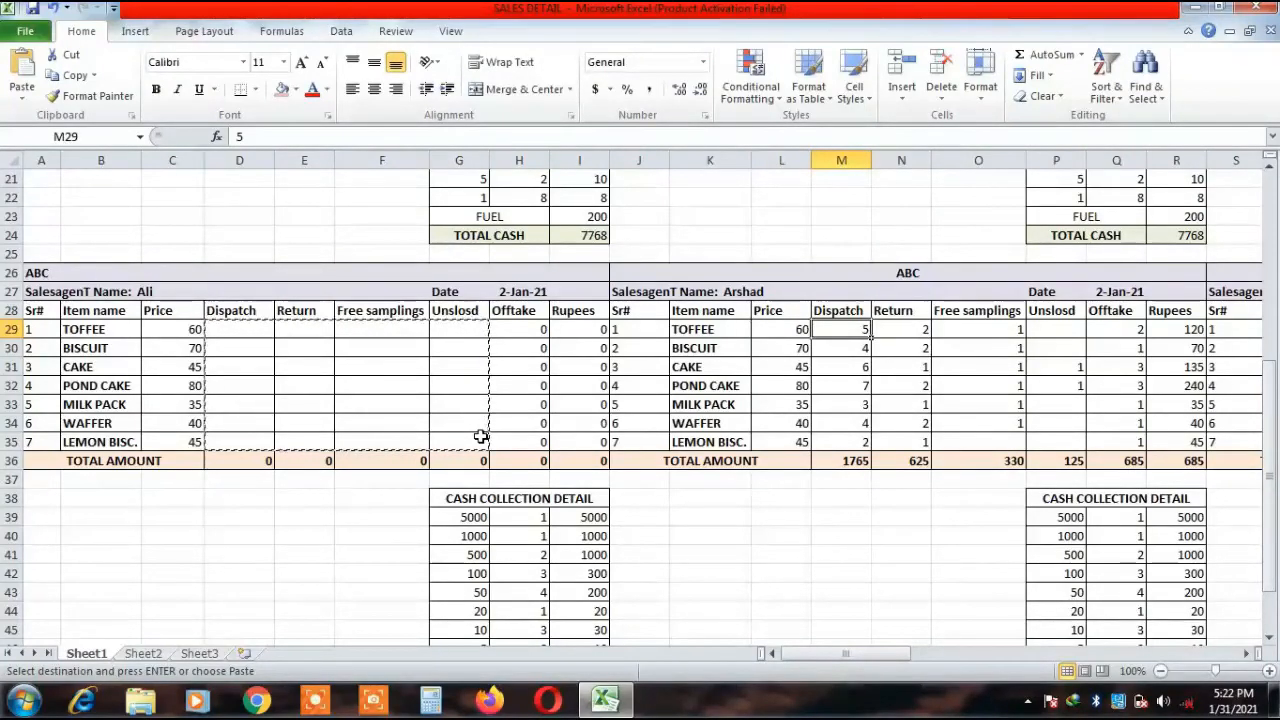
{"action": "key", "text": "ctrl+v"}
Paste the copied blank range at V29 to clear the Dispatch to Unsold entries of the third 2-Jan-21 sales agent table.
{"action": "key", "text": "Right"}
{"action": "key", "text": "Right"}
{"action": "key", "text": "Right"}
{"action": "key", "text": "Right"}
{"action": "key", "text": "Right"}
{"action": "key", "text": "Right"}
{"action": "key", "text": "Right"}
{"action": "key", "text": "Right"}
{"action": "key", "text": "Right"}
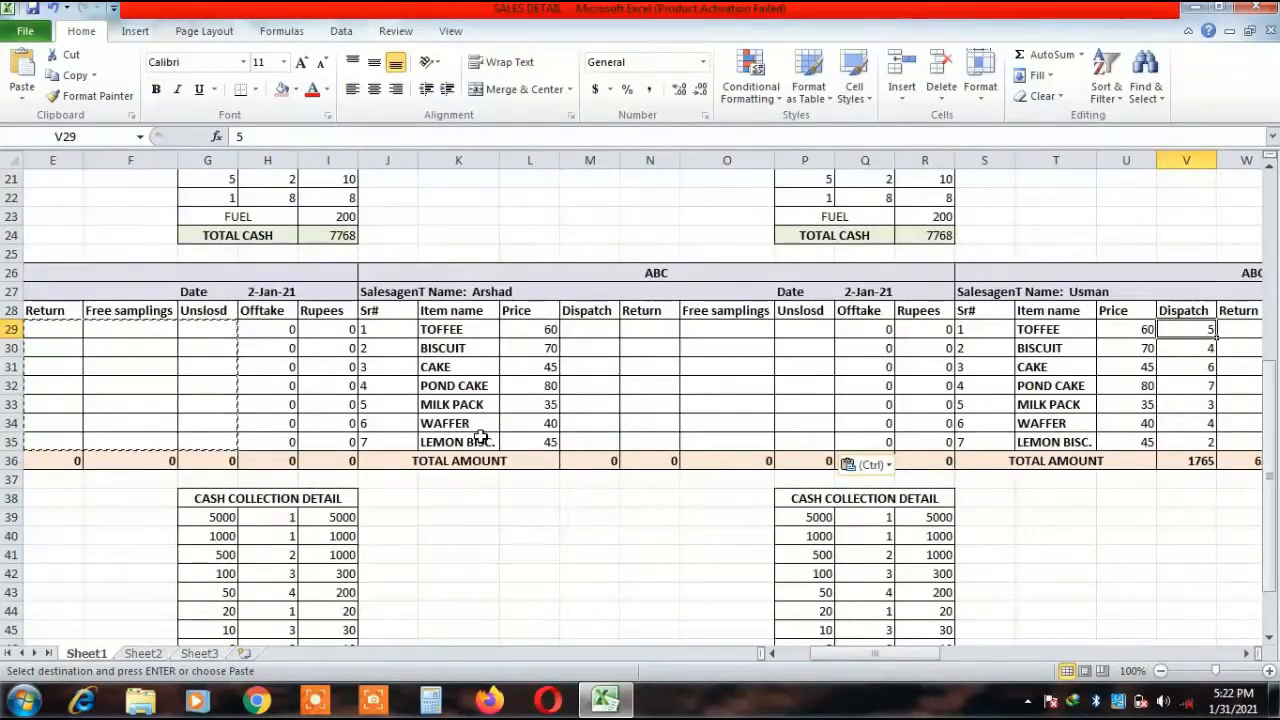
{"action": "key", "text": "ctrl+v"}
Paste the copied blank range at AE29 to clear the Dispatch to Unsold entries of the fourth 2-Jan-21 sales agent table.
{"action": "key", "text": "Right"}
{"action": "key", "text": "Right"}
{"action": "key", "text": "Right"}
{"action": "key", "text": "Right"}
{"action": "key", "text": "Right"}
{"action": "key", "text": "Right"}
{"action": "key", "text": "Right"}
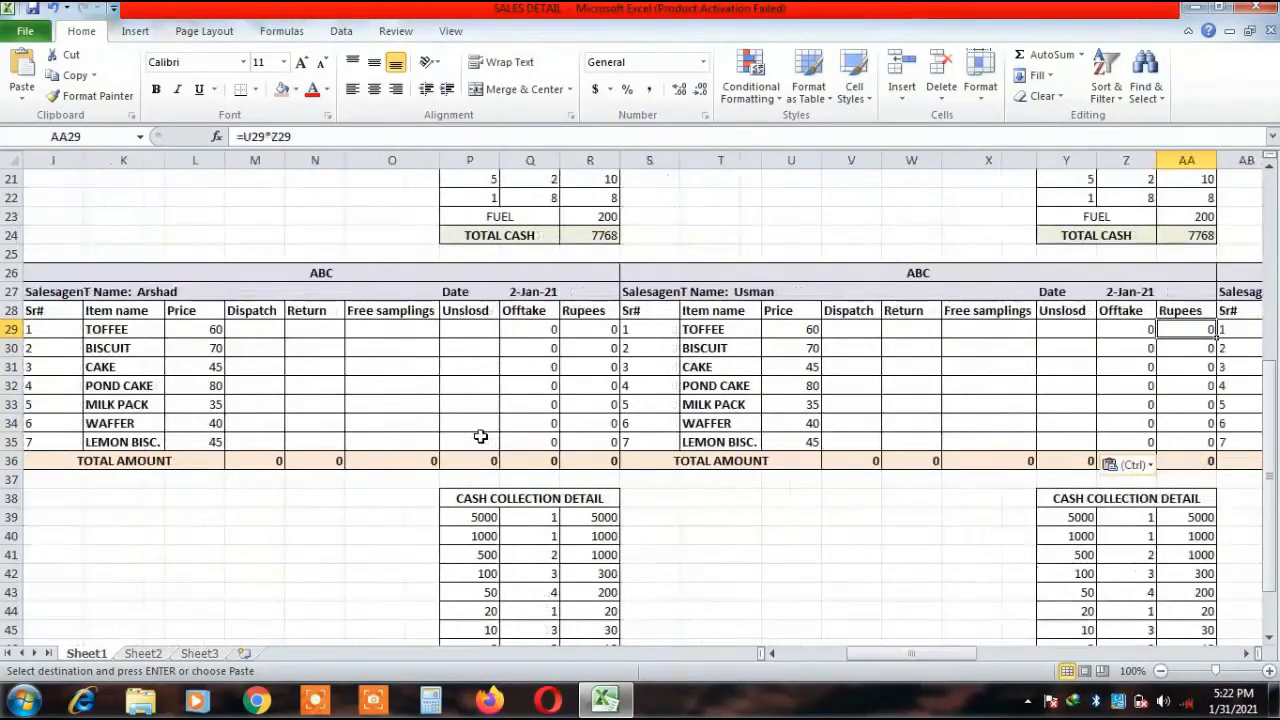
{"action": "key", "text": "Right"}
{"action": "key", "text": "Right"}
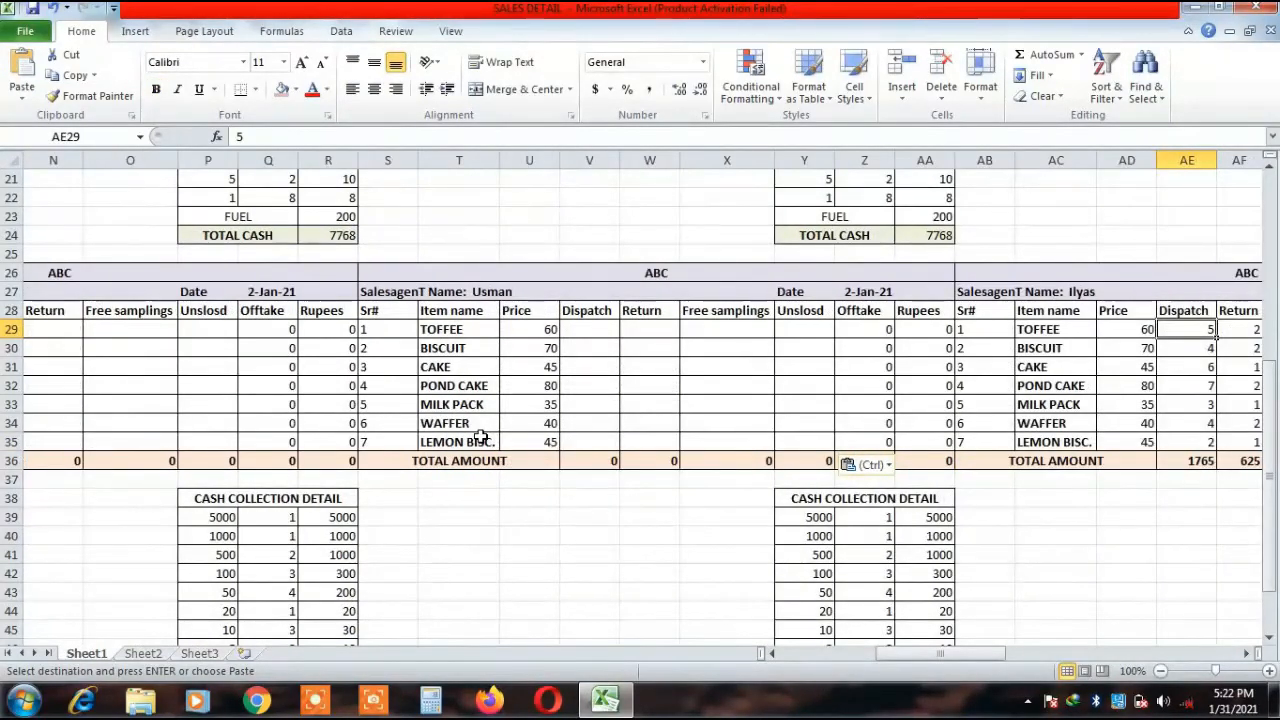
{"action": "key", "text": "ctrl+v"}
Paste the copied blank range at AN29 to clear the Dispatch to Unsold entries of the fifth 2-Jan-21 sales agent table.
{"action": "key", "text": "Right"}
{"action": "key", "text": "Right"}
{"action": "key", "text": "Right"}
{"action": "key", "text": "Right"}
{"action": "key", "text": "Right"}
{"action": "key", "text": "Right"}
{"action": "key", "text": "Right"}
{"action": "key", "text": "Right"}
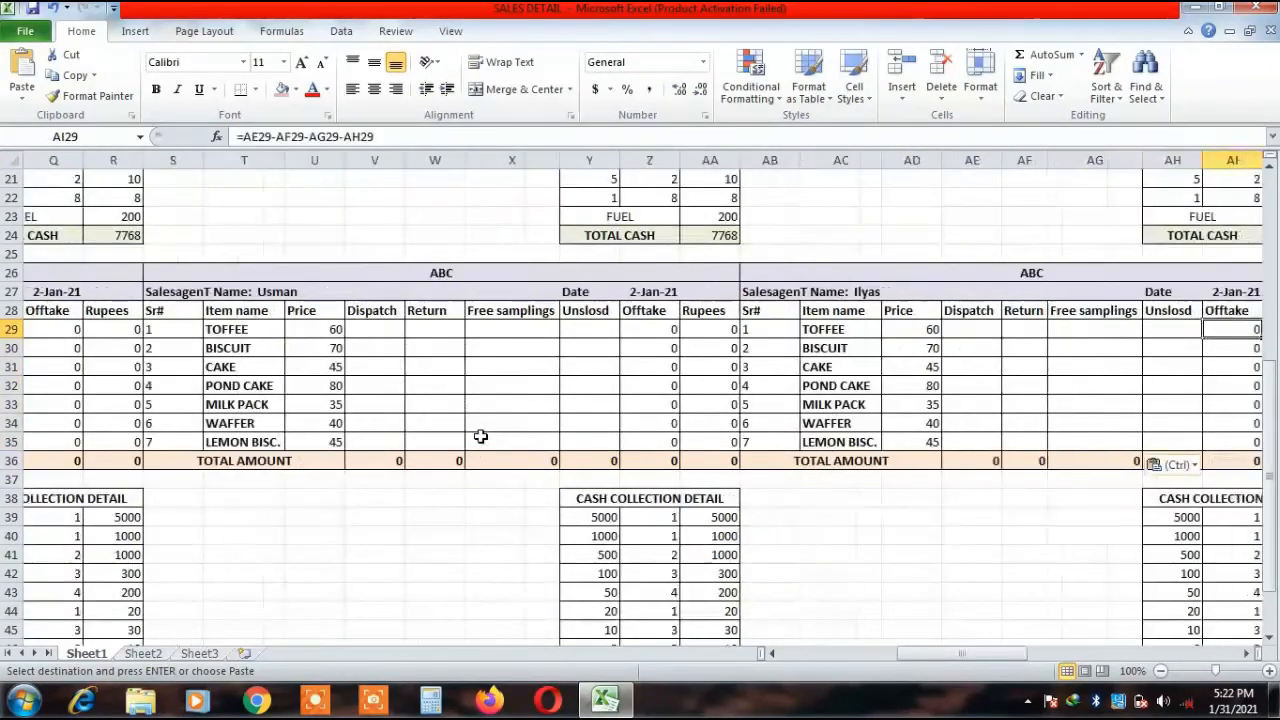
{"action": "key", "text": "Right"}
{"action": "key", "text": "Right"}
{"action": "key", "text": "Left"}
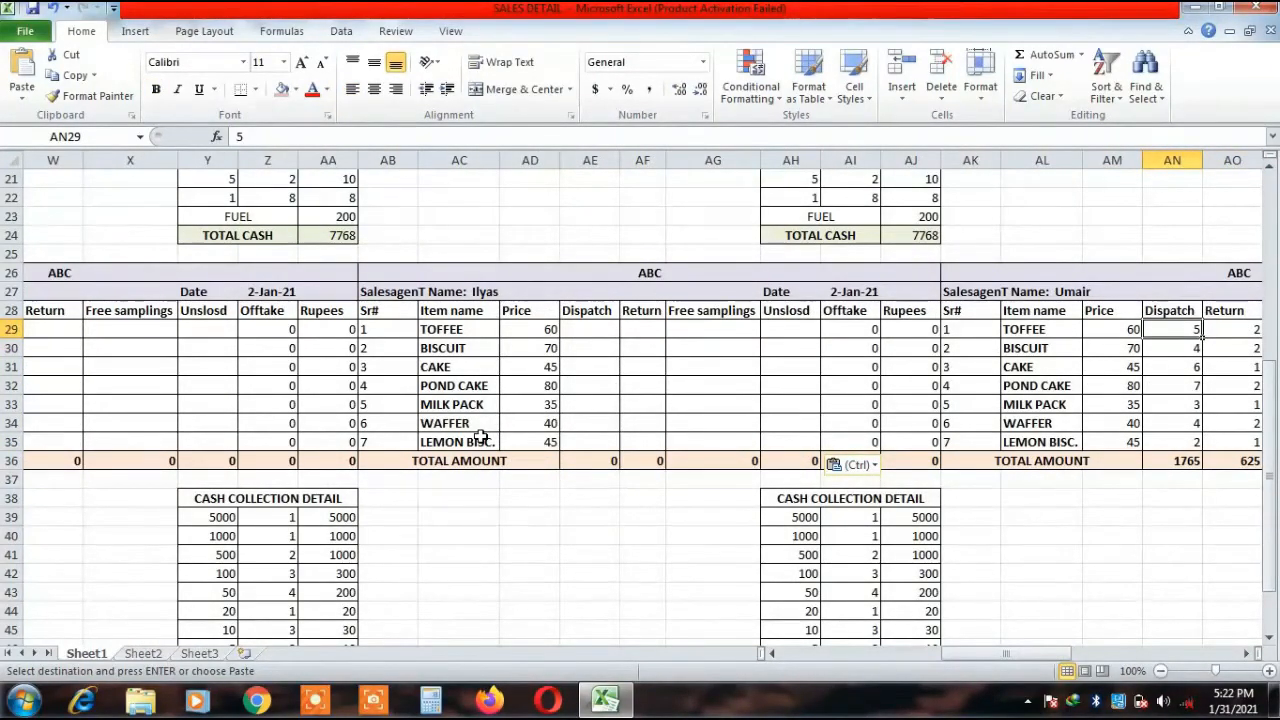
{"action": "key", "text": "ctrl"}
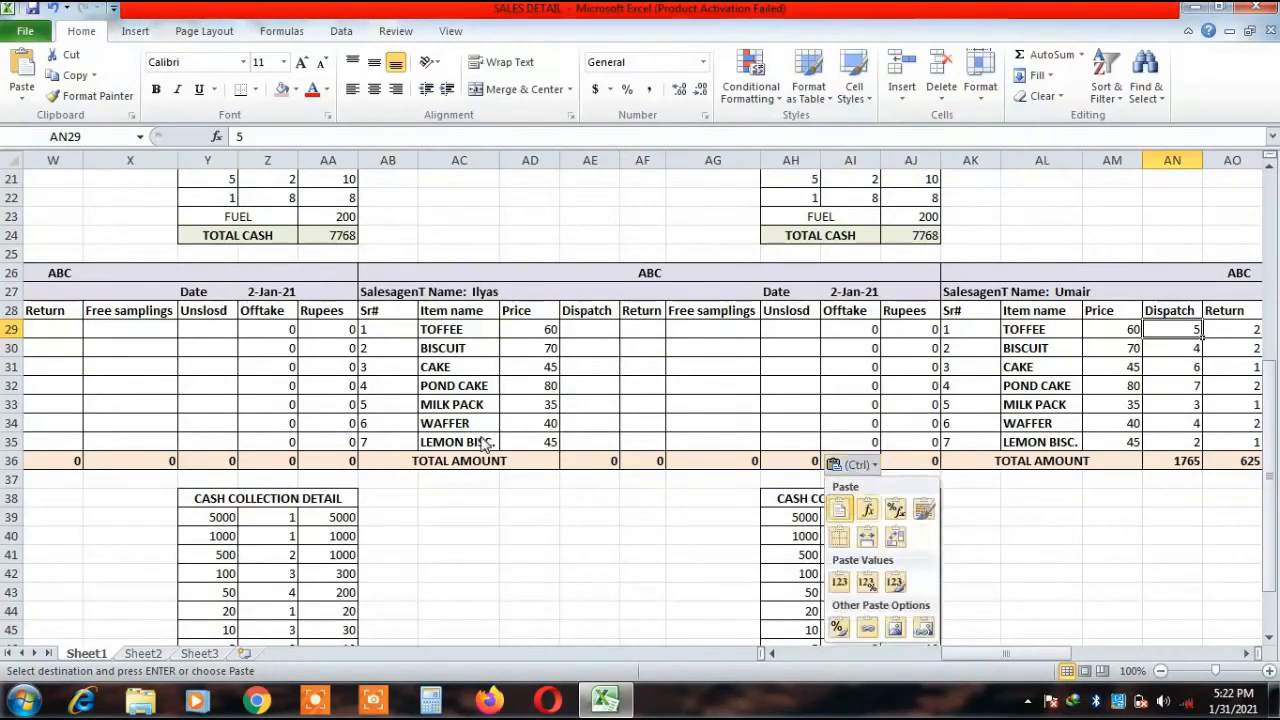
{"action": "key", "text": "Right"}
{"action": "key", "text": "Right"}
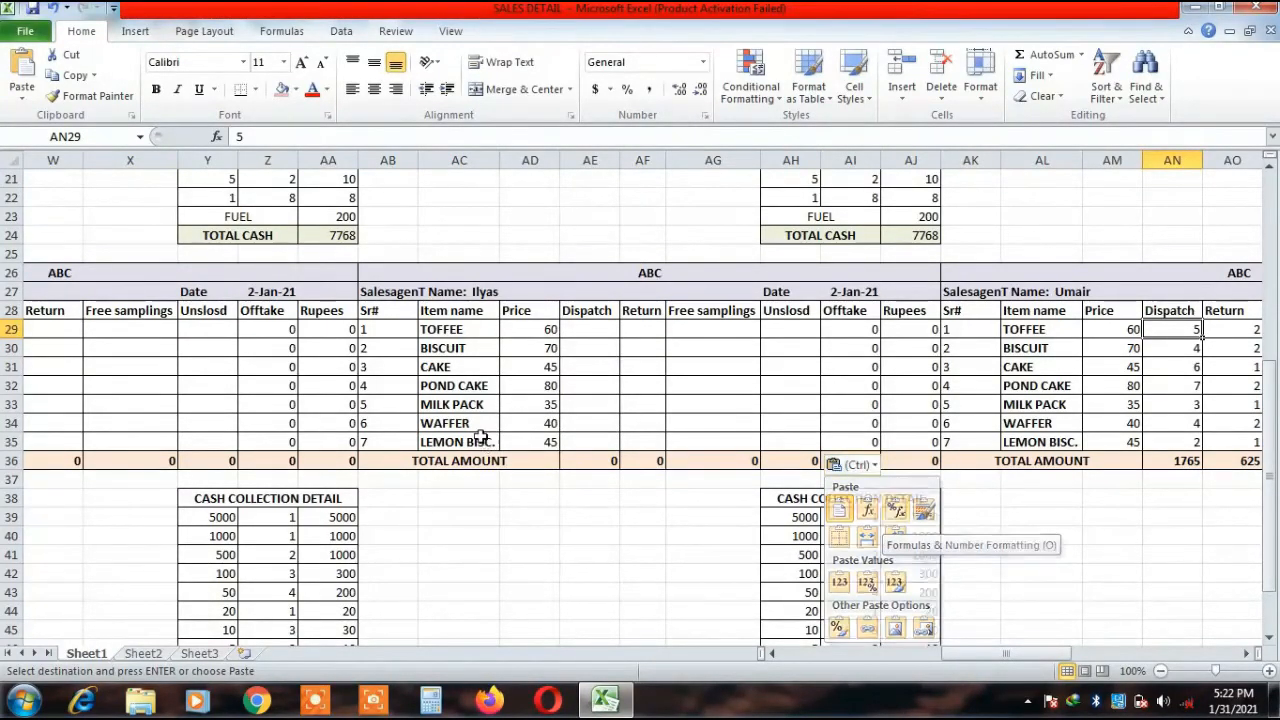
{"action": "key", "text": "Escape"}
{"action": "key", "text": "ctrl+v"}
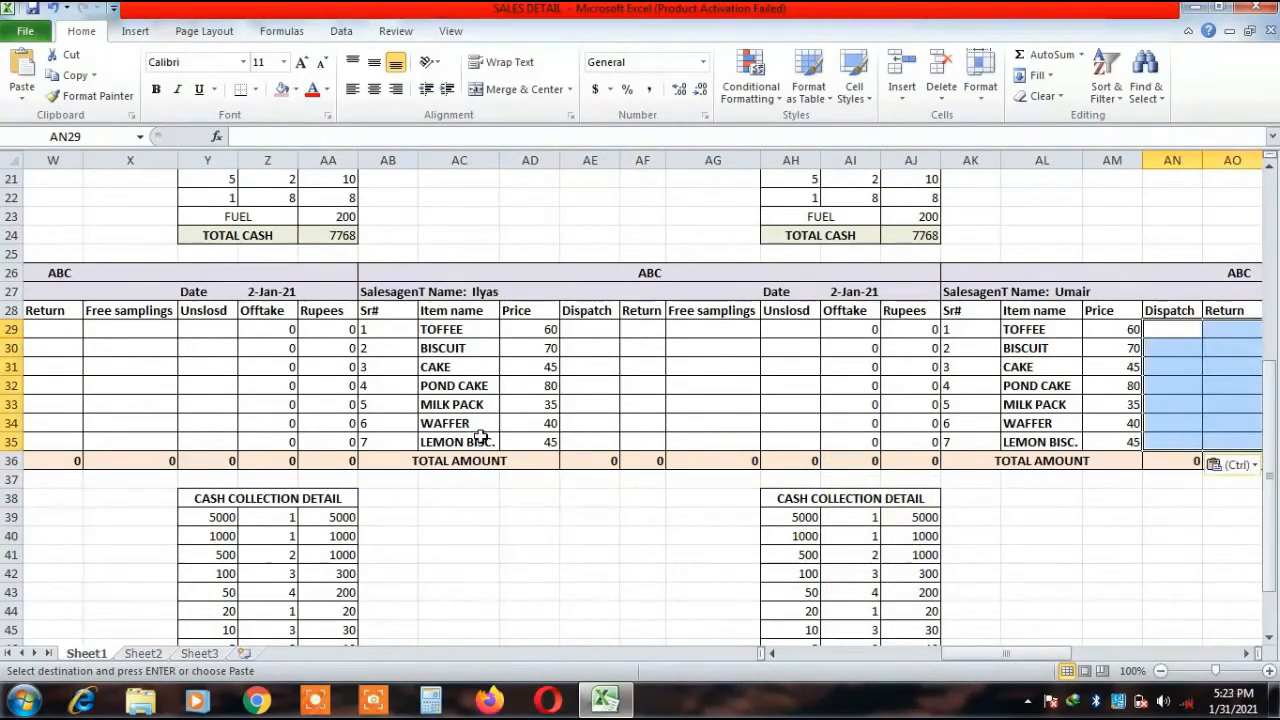
Examine row 29 onward in the 2-Jan-21 total report and stock report tables after clearing the sales agent entries.
{"action": "key", "text": "Right"}
{"action": "key", "text": "Right"}
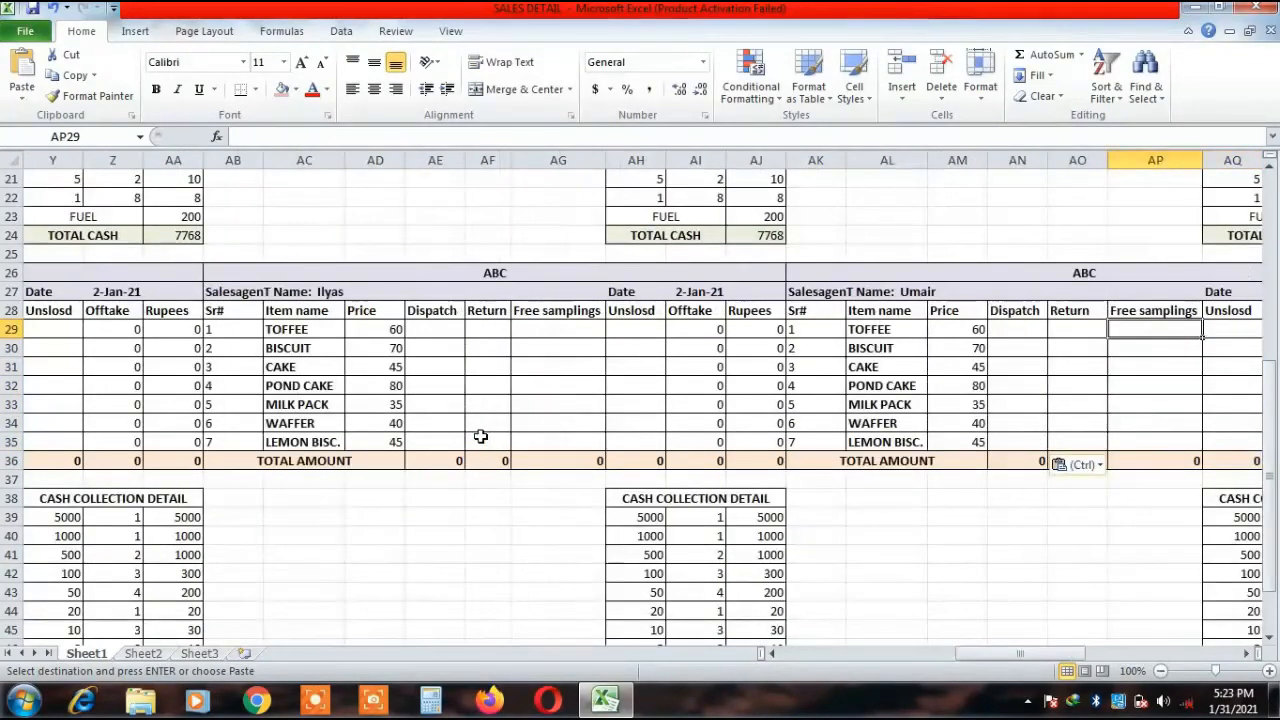
{"action": "key", "text": "Right"}
{"action": "key", "text": "Right"}
{"action": "key", "text": "Right"}
{"action": "key", "text": "Right"}
{"action": "key", "text": "Right"}
{"action": "key", "text": "Right"}
{"action": "key", "text": "Right"}
{"action": "key", "text": "Right"}
{"action": "key", "text": "Right"}
{"action": "key", "text": "Right"}
{"action": "key", "text": "Right"}
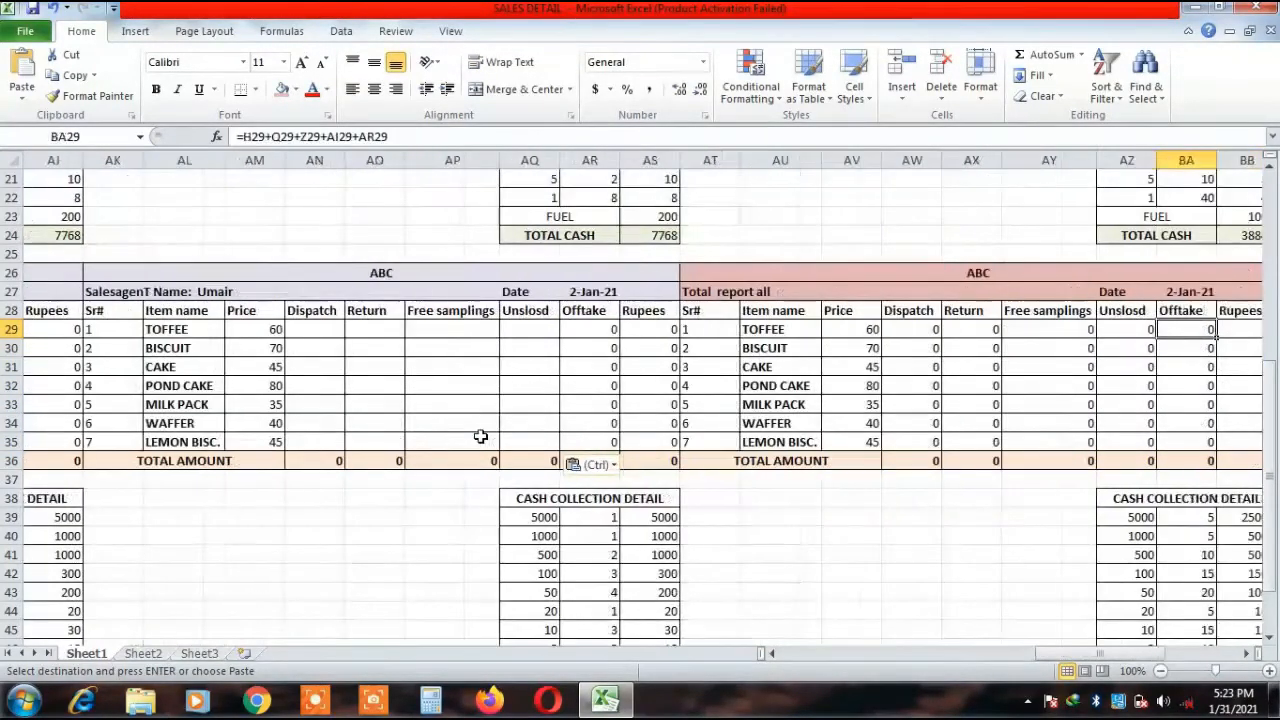
{"action": "key", "text": "Right"}
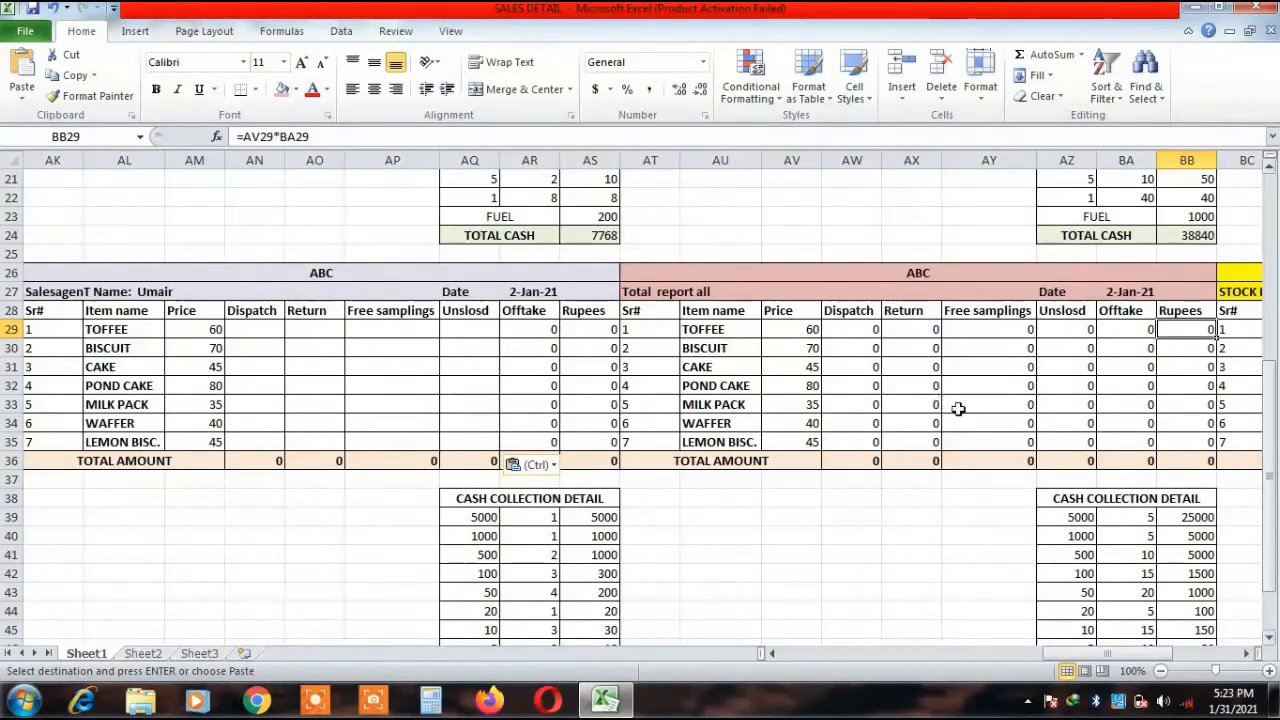
{"action": "left_click_drag", "start_coordinate": [1145, 654], "coordinate": [1240, 666]}
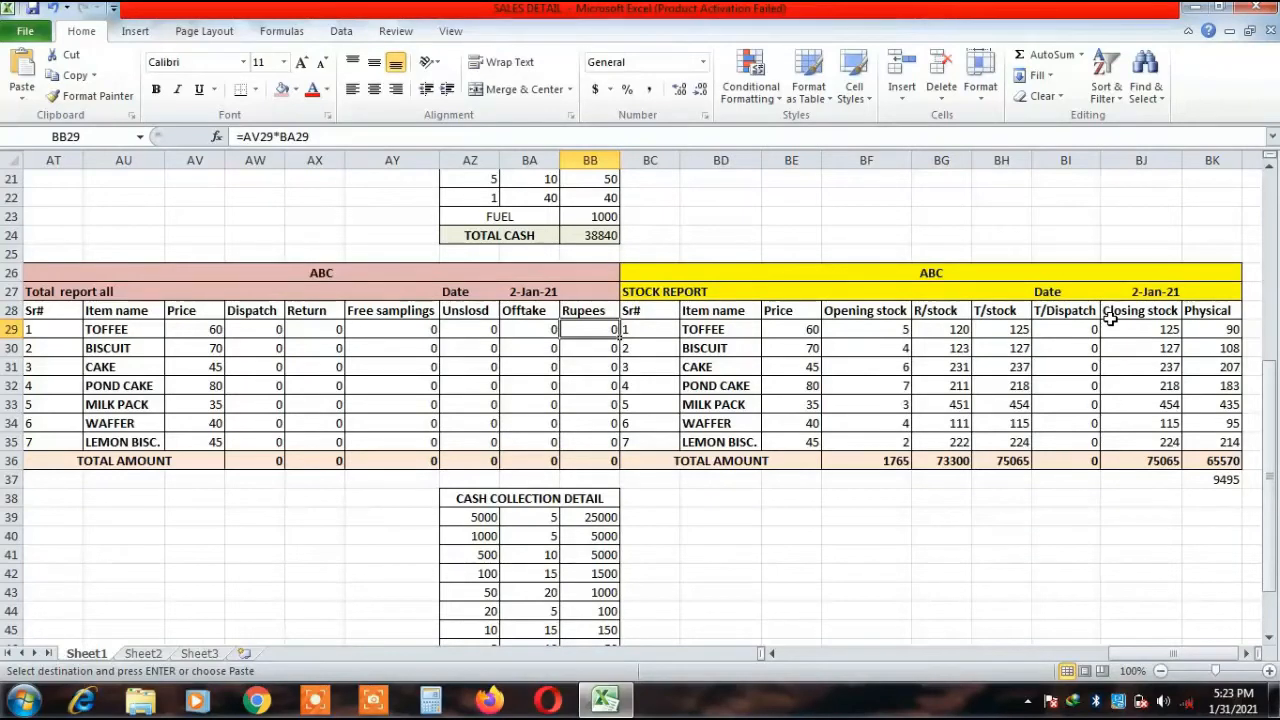
Link the TOFFEE opening stock in BF29 to the previous day's closing stock with the formula =BJ4.
{"action": "left_click", "coordinate": [870, 327]}
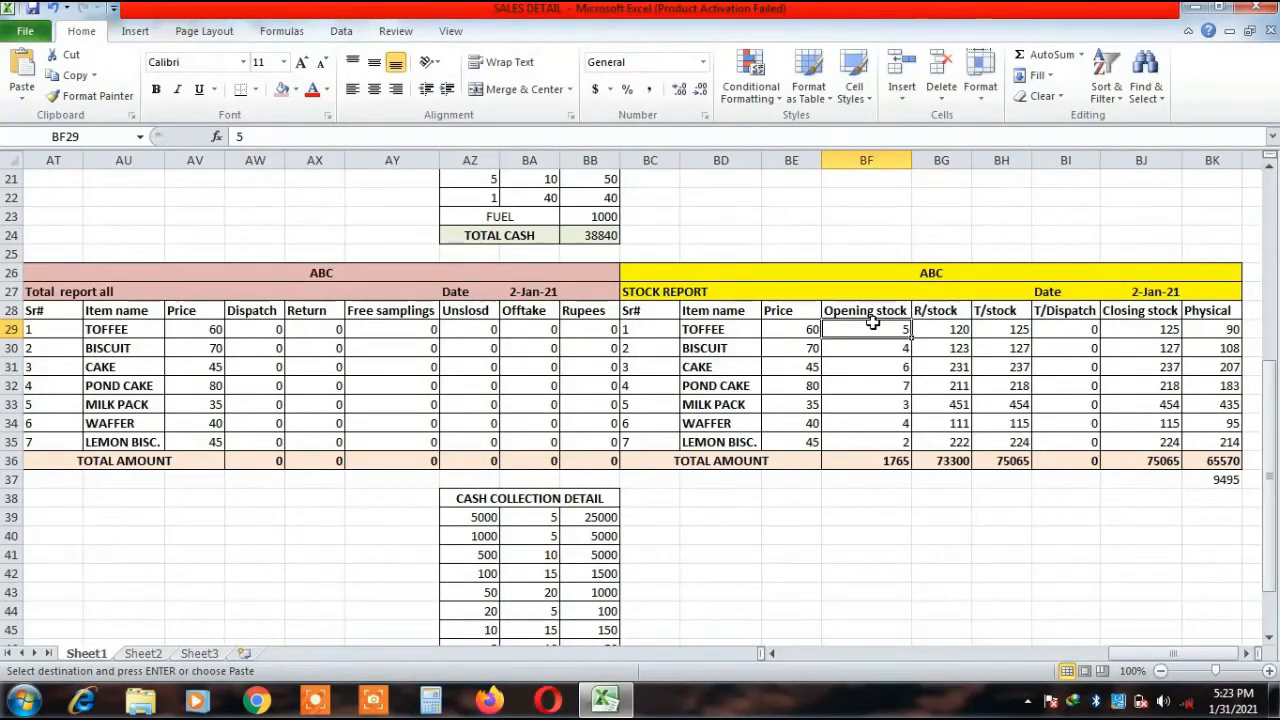
{"action": "type", "text": "="}
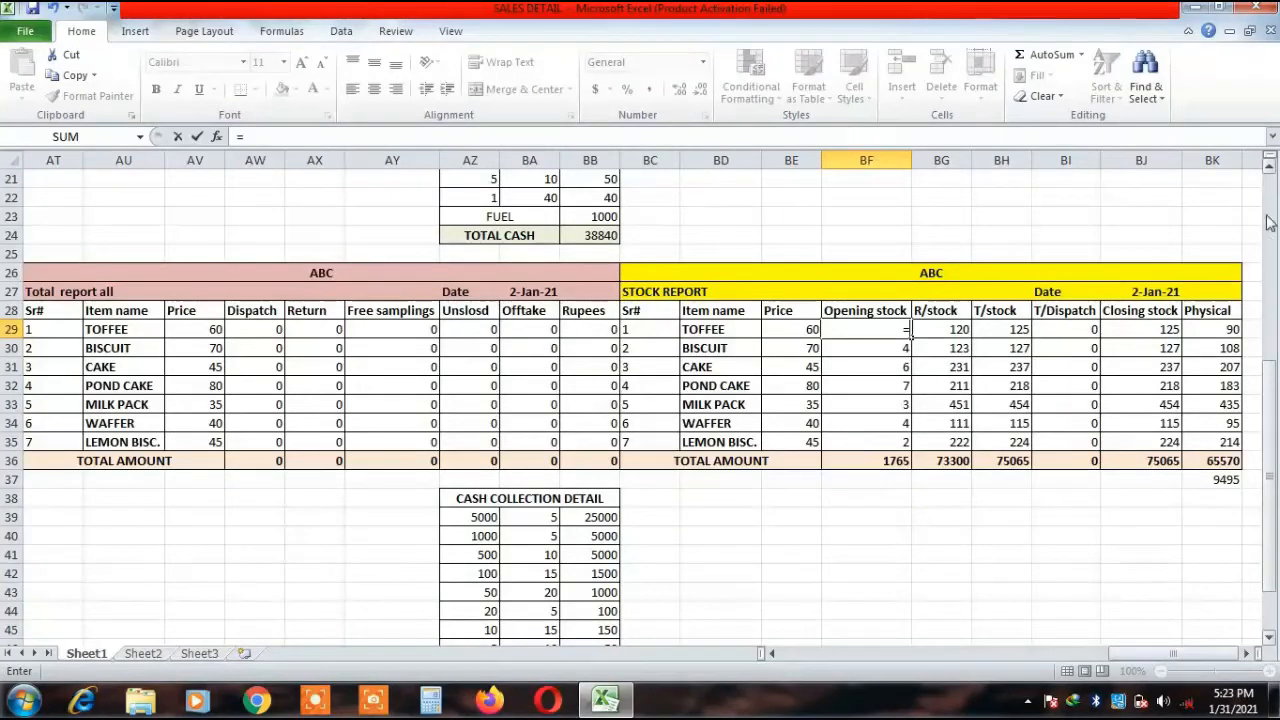
{"action": "scroll", "coordinate": [1268, 166], "scroll_direction": "up", "scroll_amount": 6}
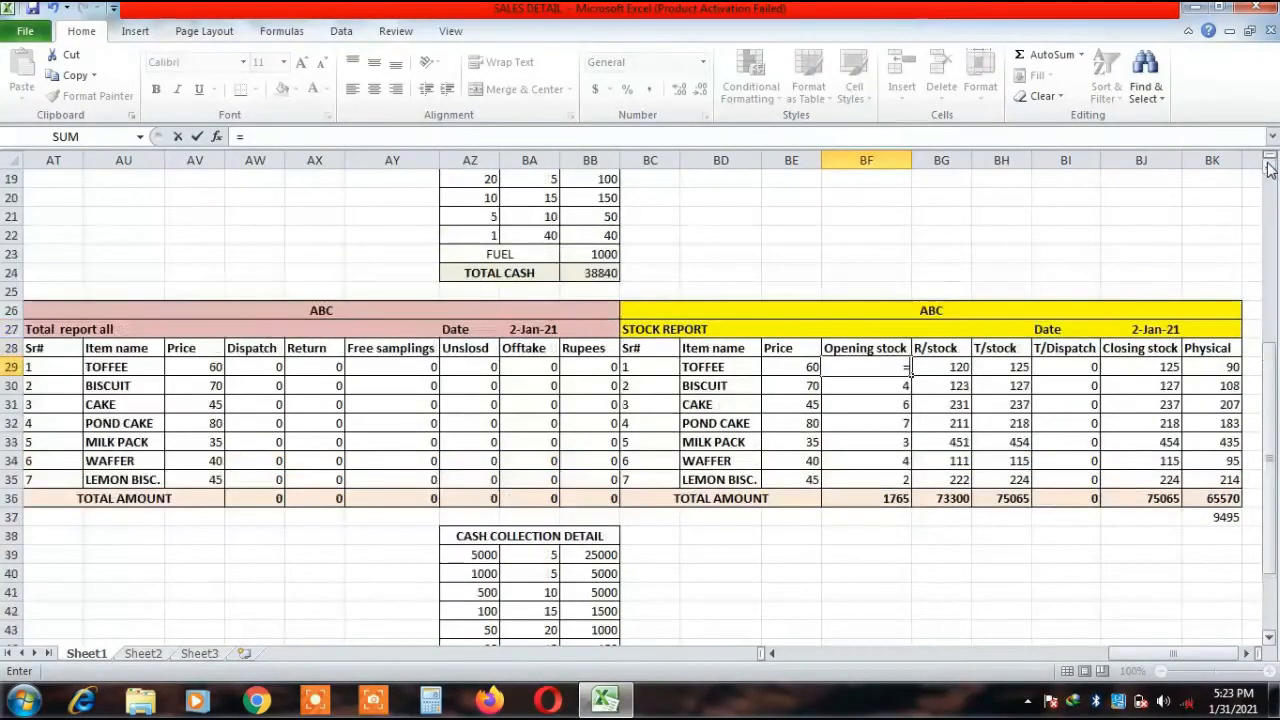
{"action": "scroll", "coordinate": [1268, 166], "scroll_direction": "up", "scroll_amount": 3}
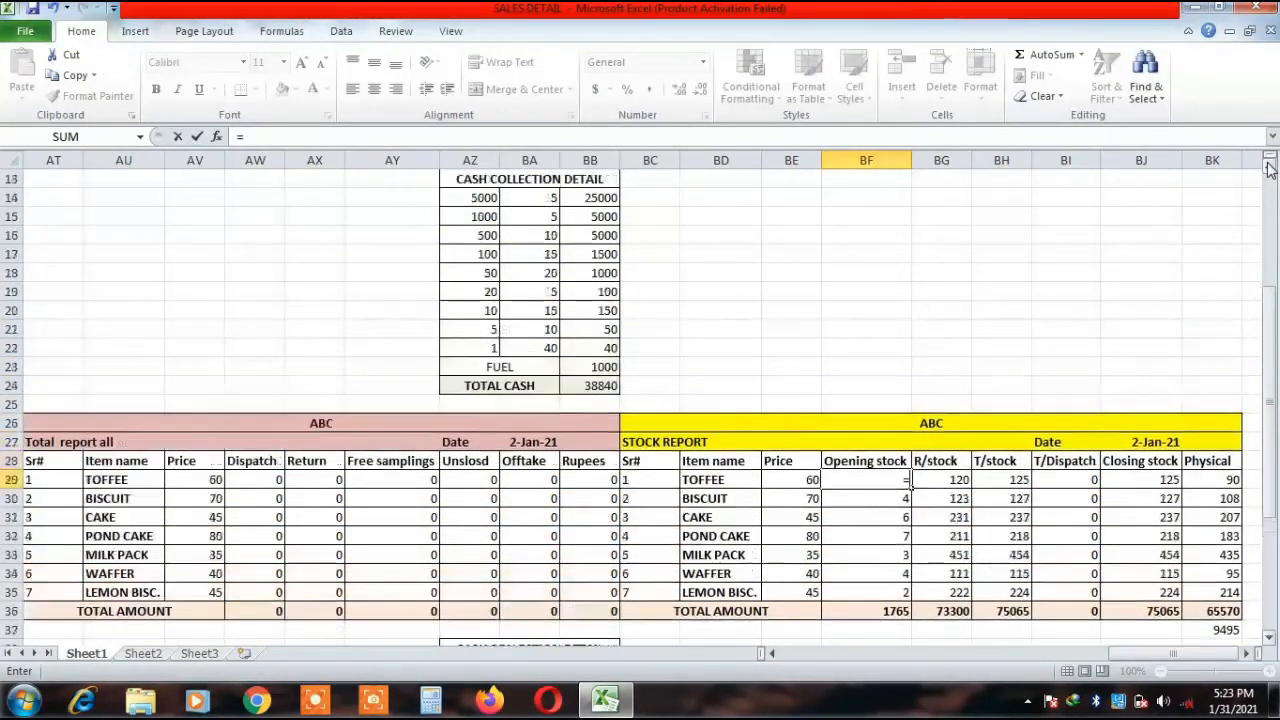
{"action": "scroll", "coordinate": [1268, 166], "scroll_direction": "up", "scroll_amount": 2}
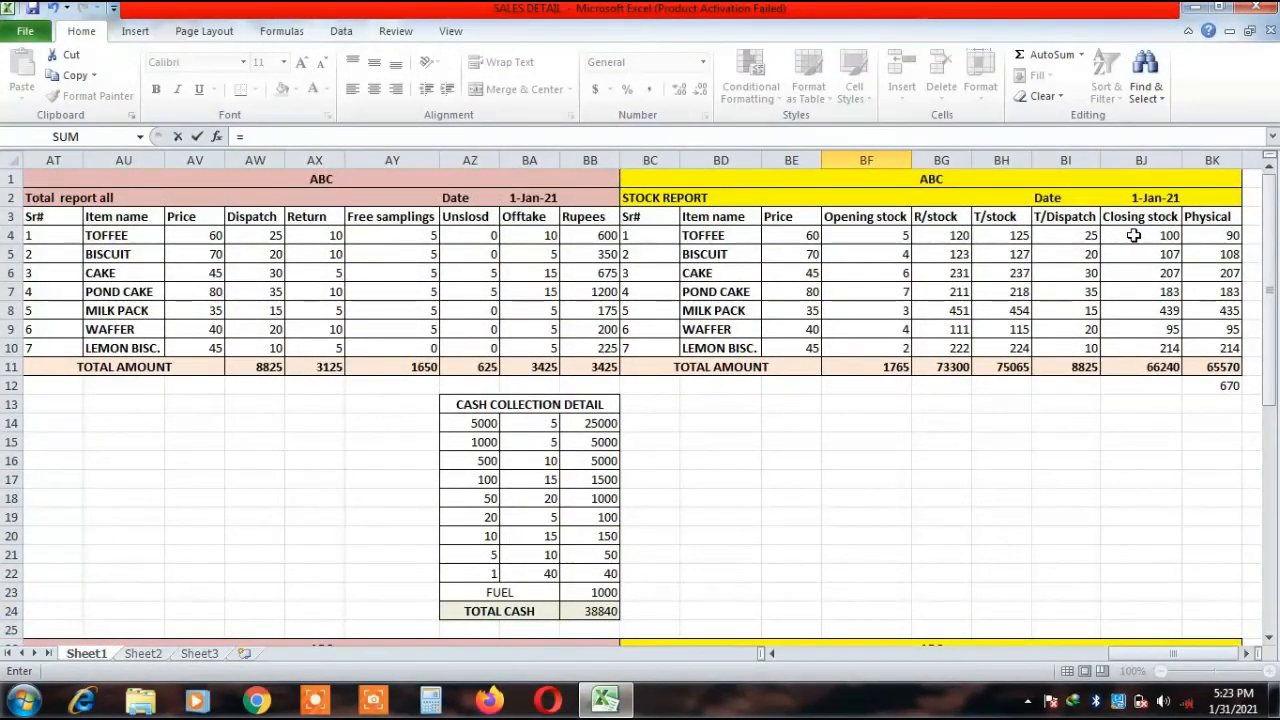
{"action": "left_click", "coordinate": [1134, 235]}
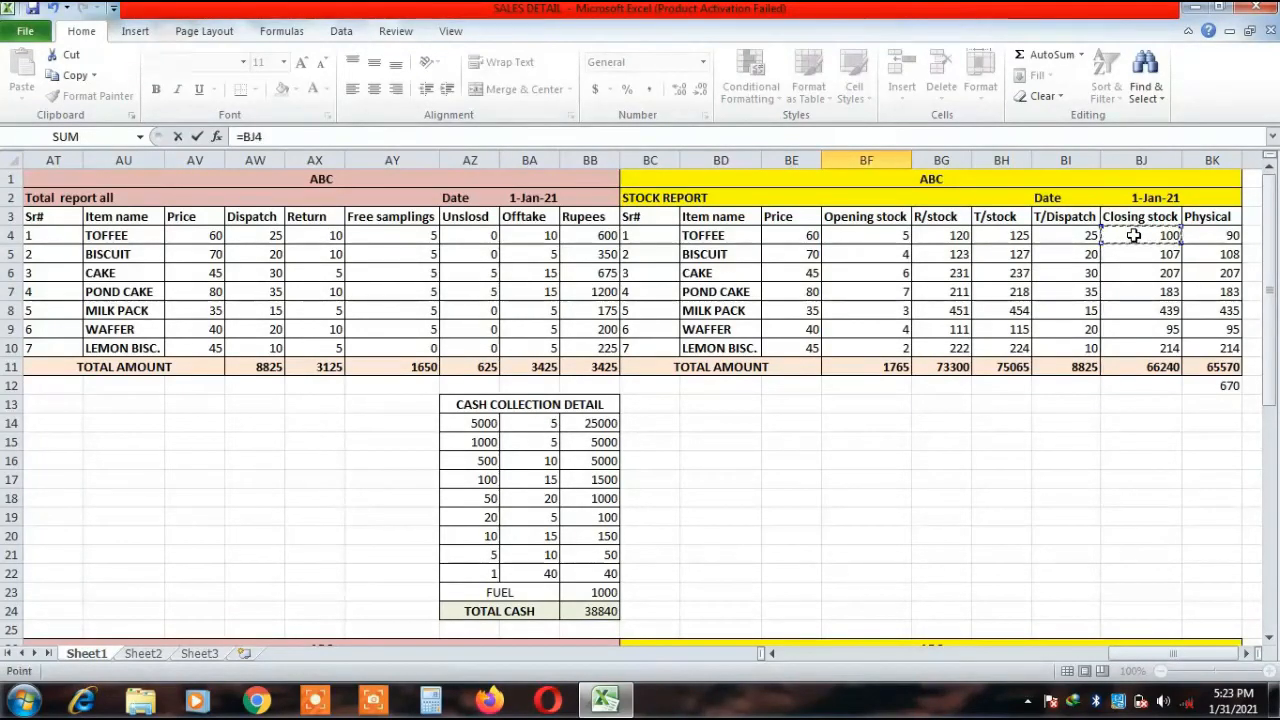
{"action": "key", "text": "Return"}
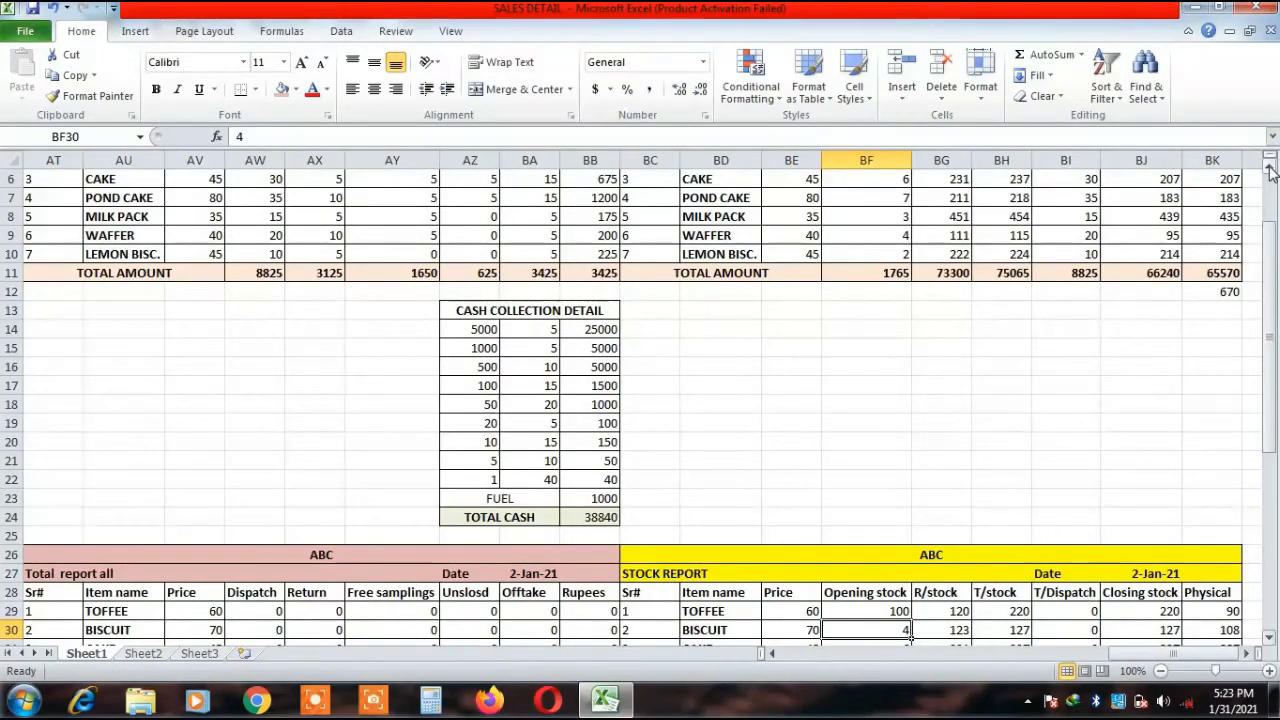
{"action": "scroll", "coordinate": [1271, 170], "scroll_direction": "up", "scroll_amount": 1}
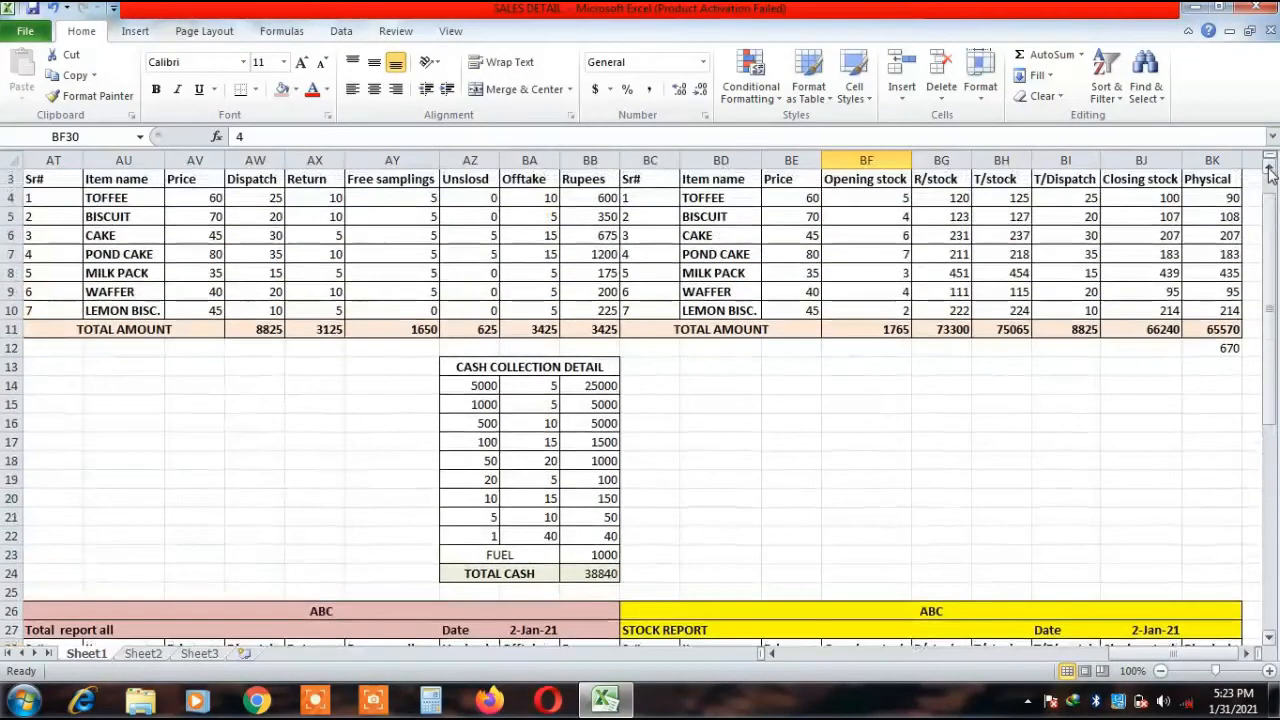
{"action": "left_click", "coordinate": [1160, 200]}
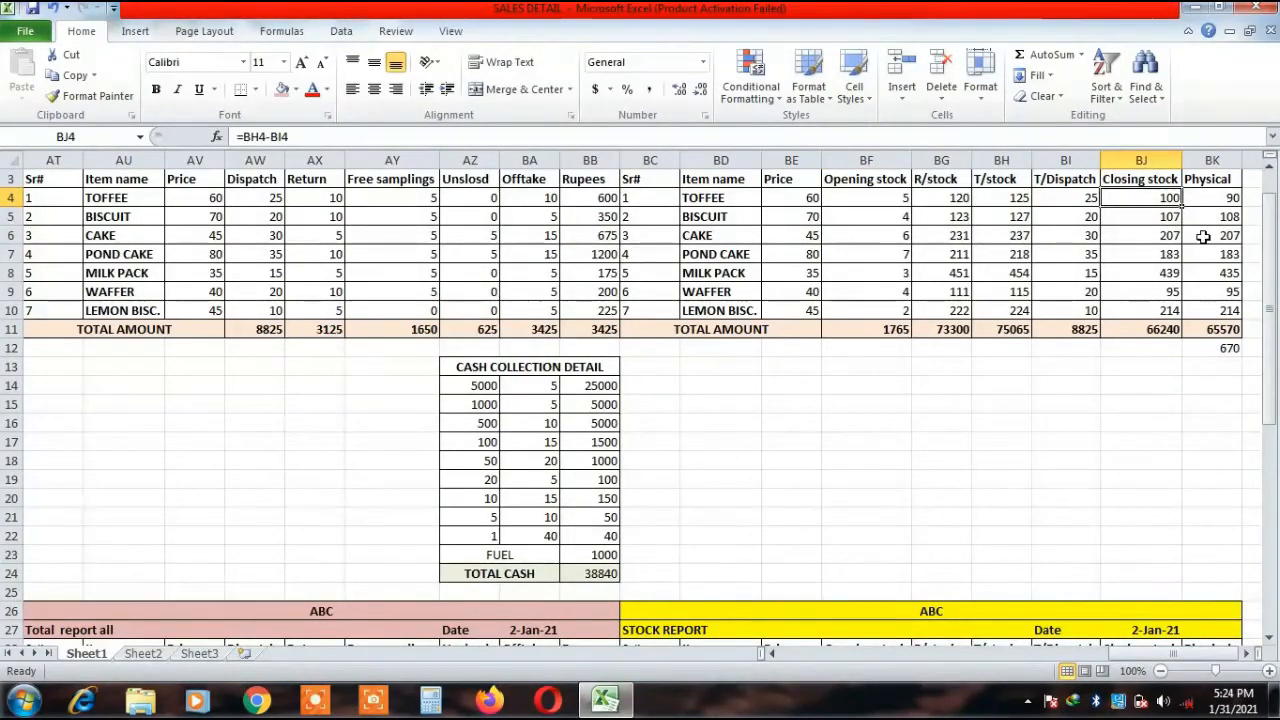
{"action": "key", "text": "alt+equal"}
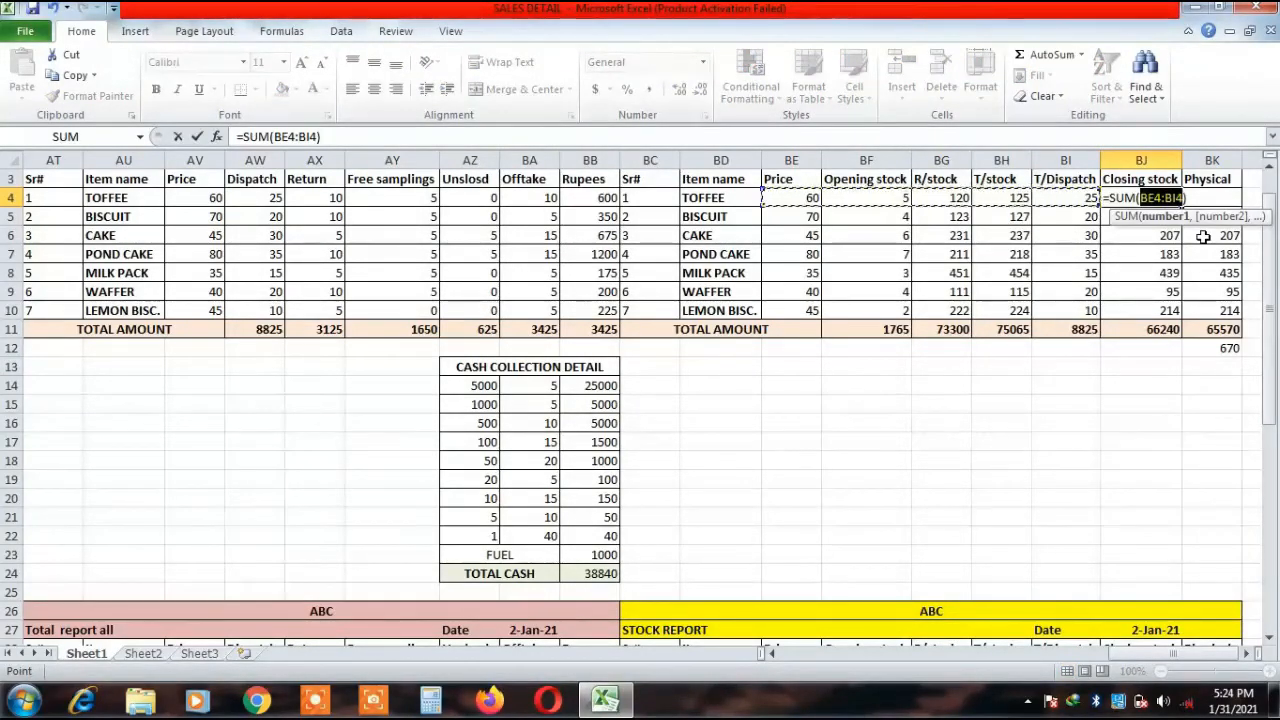
{"action": "key", "text": "Return"}
{"action": "key", "text": "Up"}
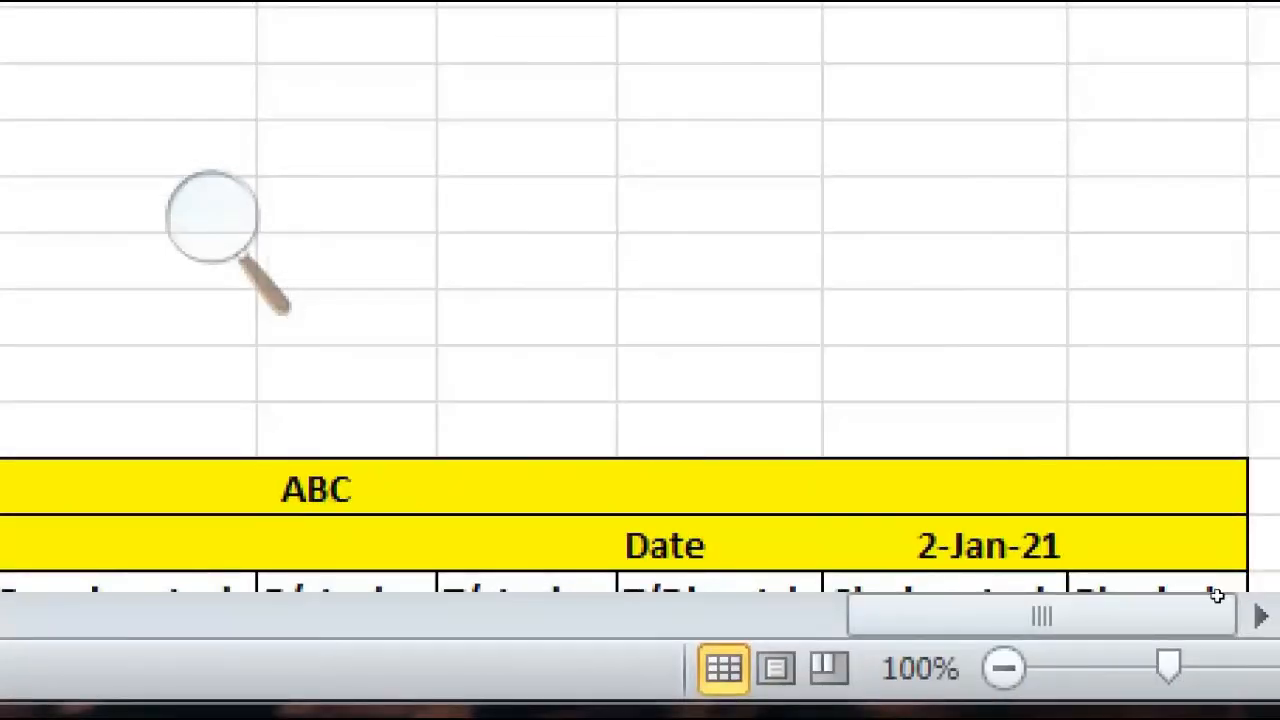
{"action": "left_click", "coordinate": [1216, 596]}
{"action": "key", "text": "Down"}
{"action": "key", "text": "Down"}
{"action": "key", "text": "Down"}
{"action": "key", "text": "Down"}
{"action": "key", "text": "Down"}
{"action": "key", "text": "Down"}
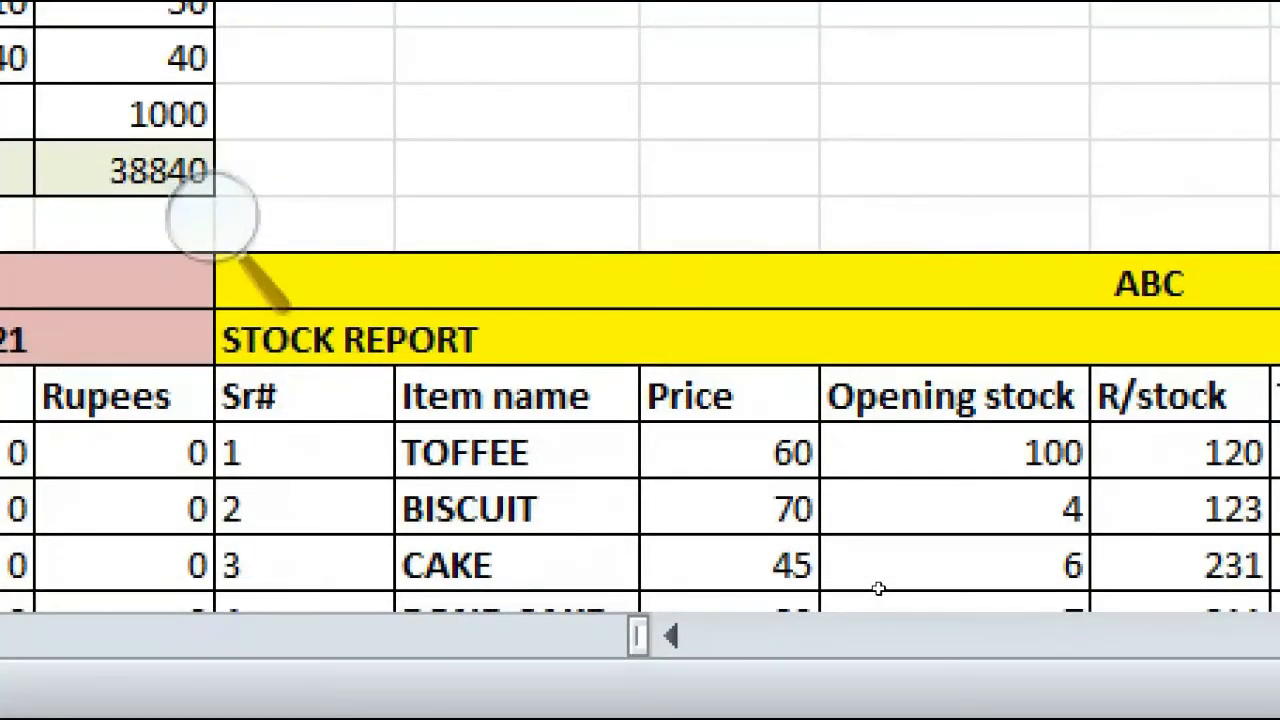
{"action": "left_click", "coordinate": [955, 451]}
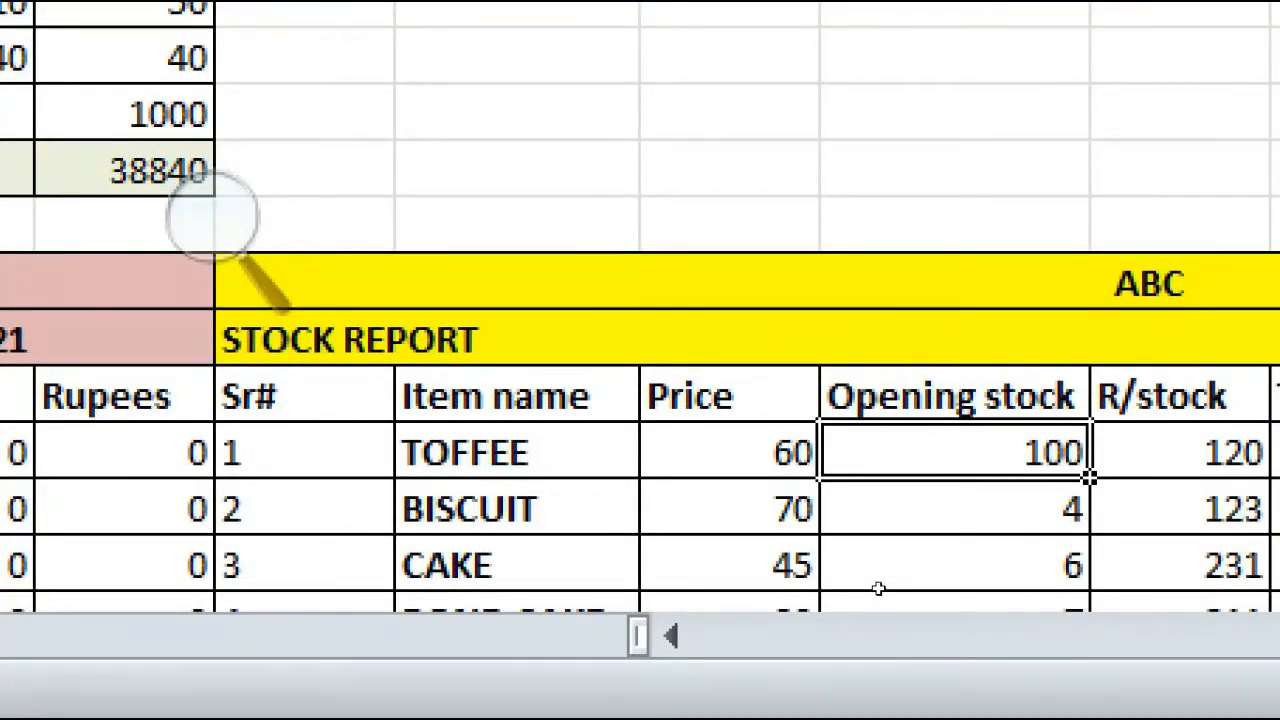
{"action": "key", "text": "Right"}
{"action": "key", "text": "Right"}
{"action": "key", "text": "Right"}
{"action": "key", "text": "Right"}
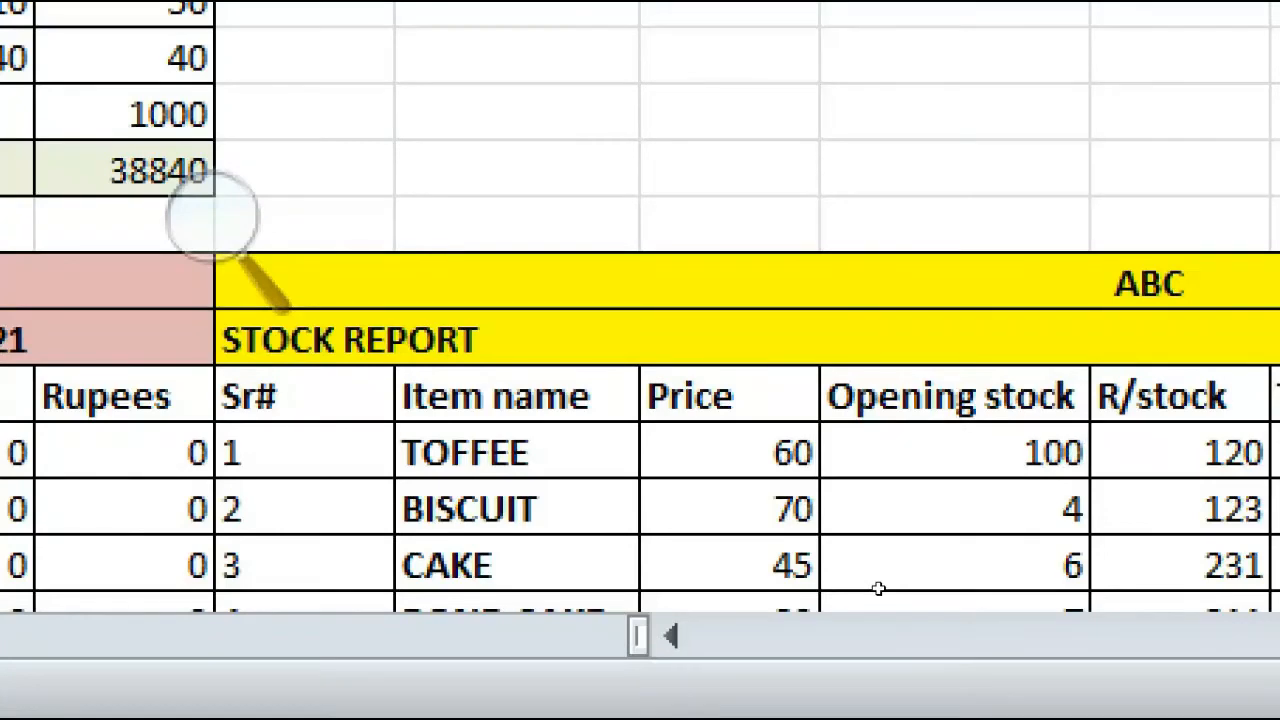
{"action": "key", "text": "Right"}
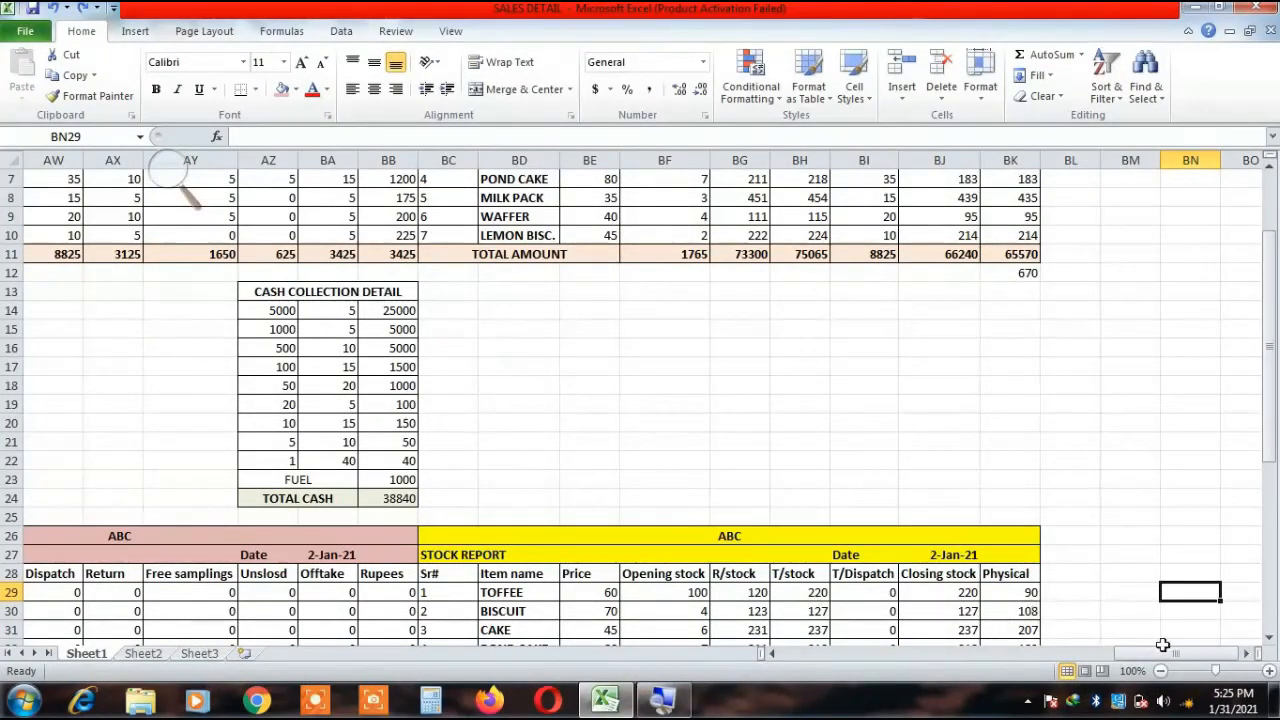
Fill the opening stock link from BF29 down to BF35 for all items in the 2-Jan-21 stock report.
{"action": "left_click_drag", "start_coordinate": [1180, 660], "coordinate": [1155, 652]}
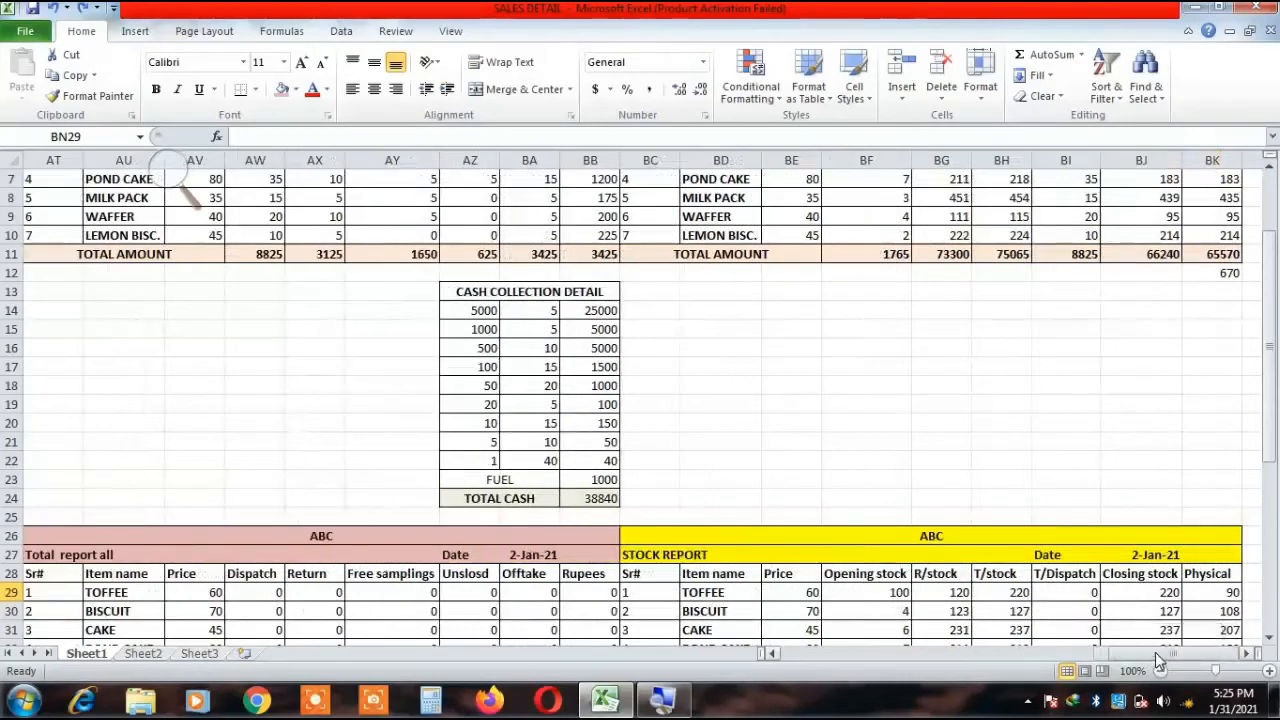
{"action": "left_click_drag", "start_coordinate": [1274, 365], "coordinate": [1274, 425]}
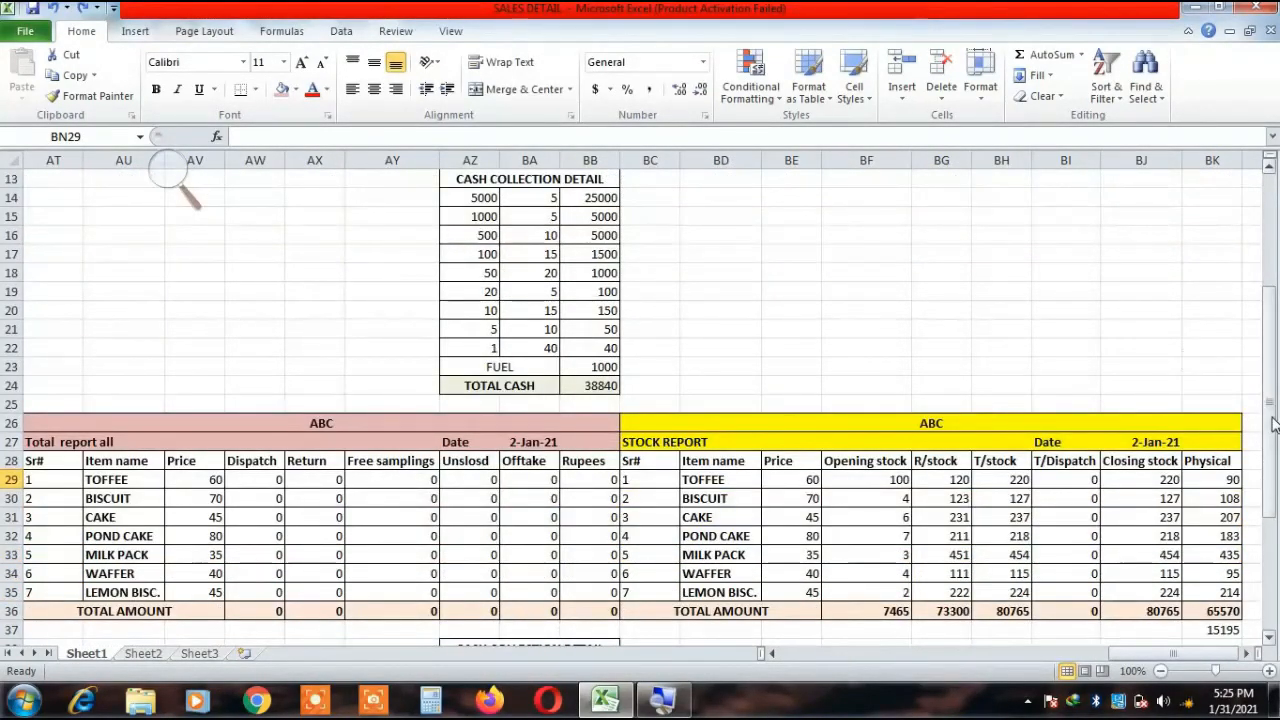
{"action": "left_click", "coordinate": [871, 479]}
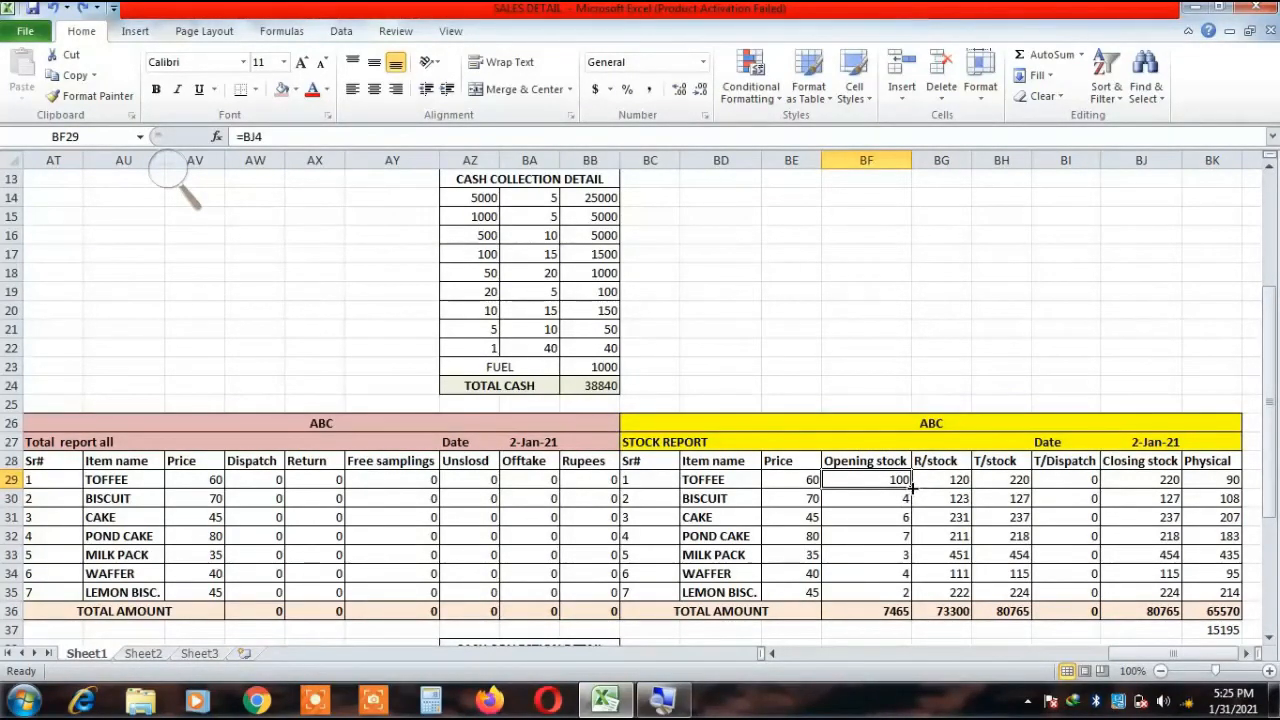
{"action": "left_click_drag", "start_coordinate": [911, 488], "coordinate": [916, 593]}
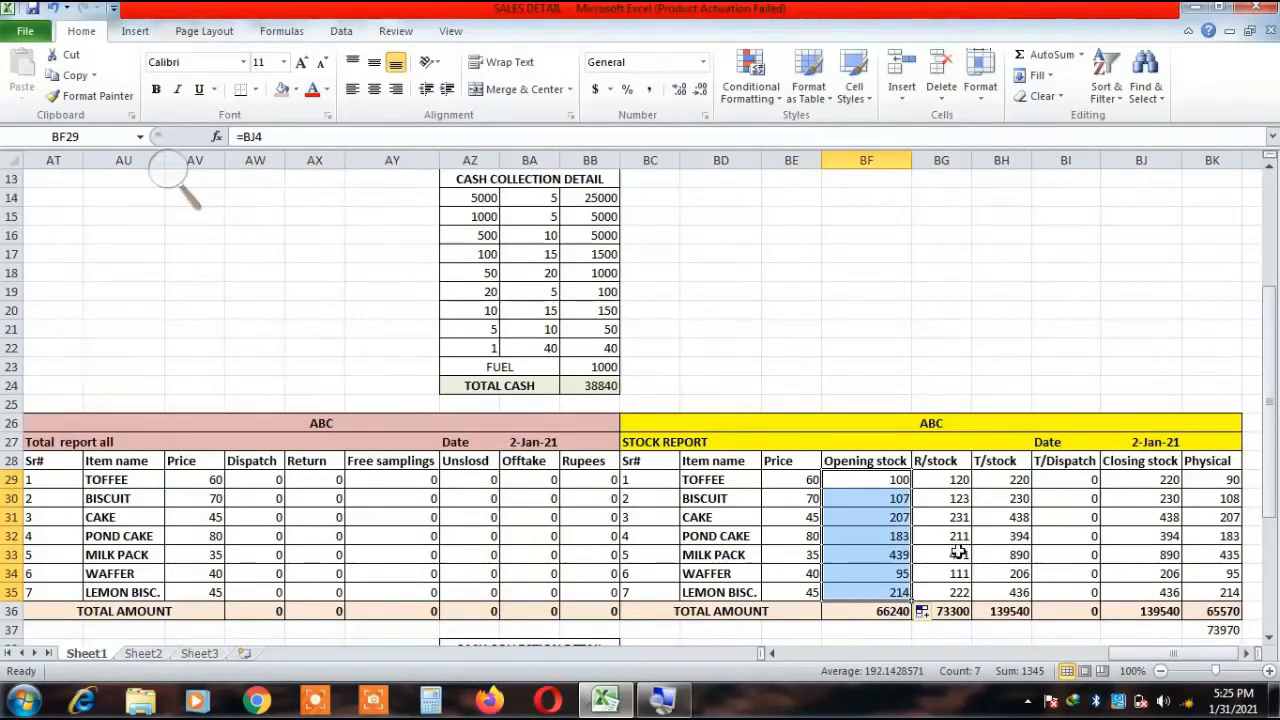
{"action": "double_click", "coordinate": [958, 479]}
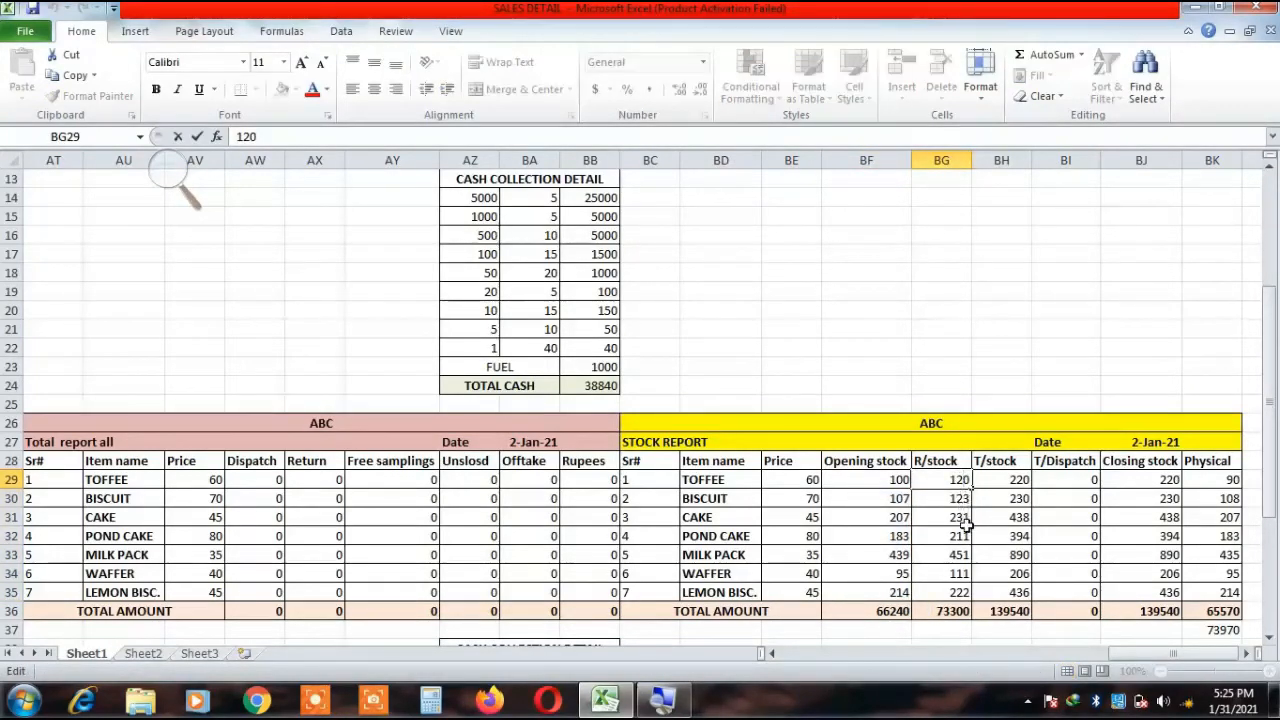
{"action": "key", "text": "Return"}
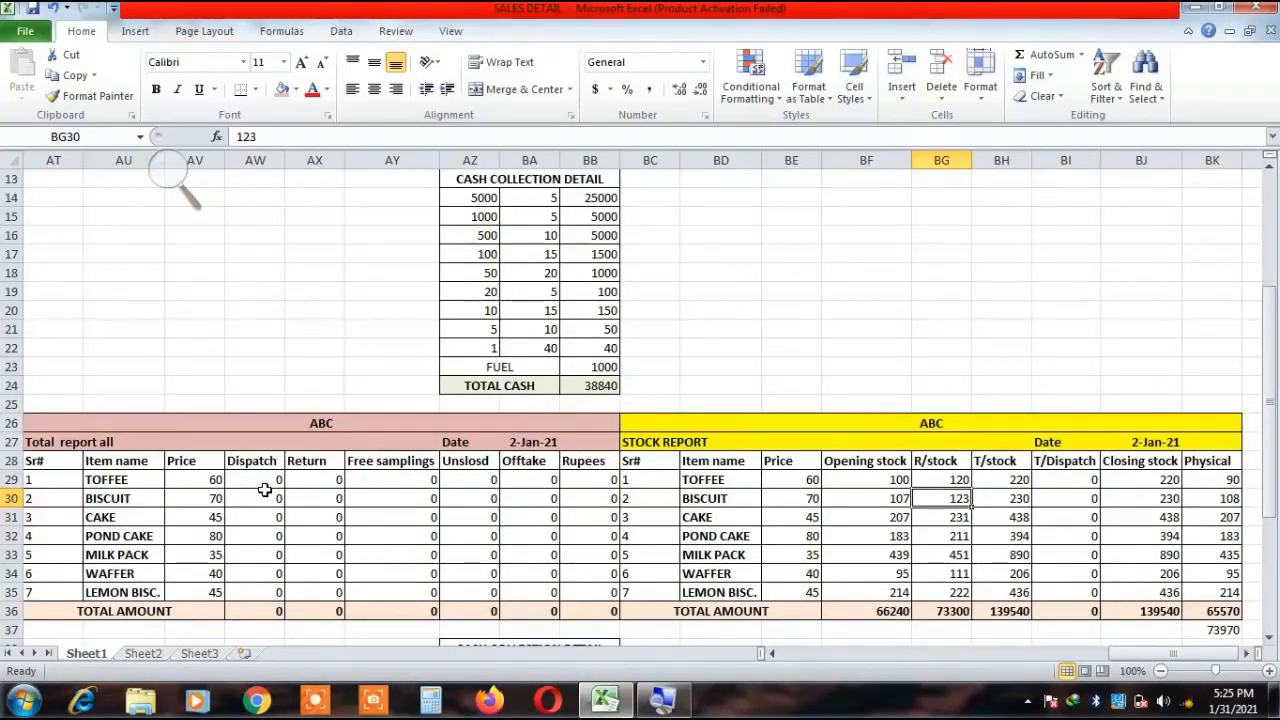
Check the TOFFEE T/Dispatch and T/stock formulas in the 2-Jan-21 stock report and the 5000-note count formula in the total cash collection table.
{"action": "left_click", "coordinate": [1072, 480]}
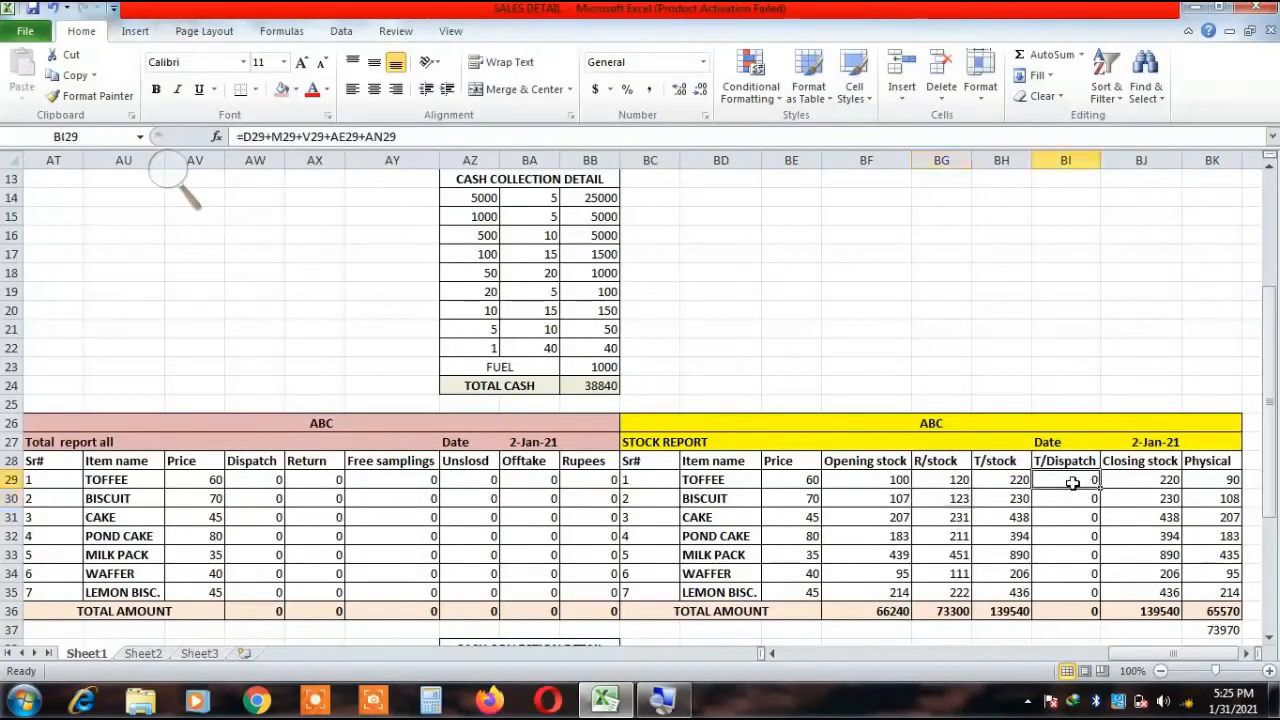
{"action": "left_click", "coordinate": [998, 476]}
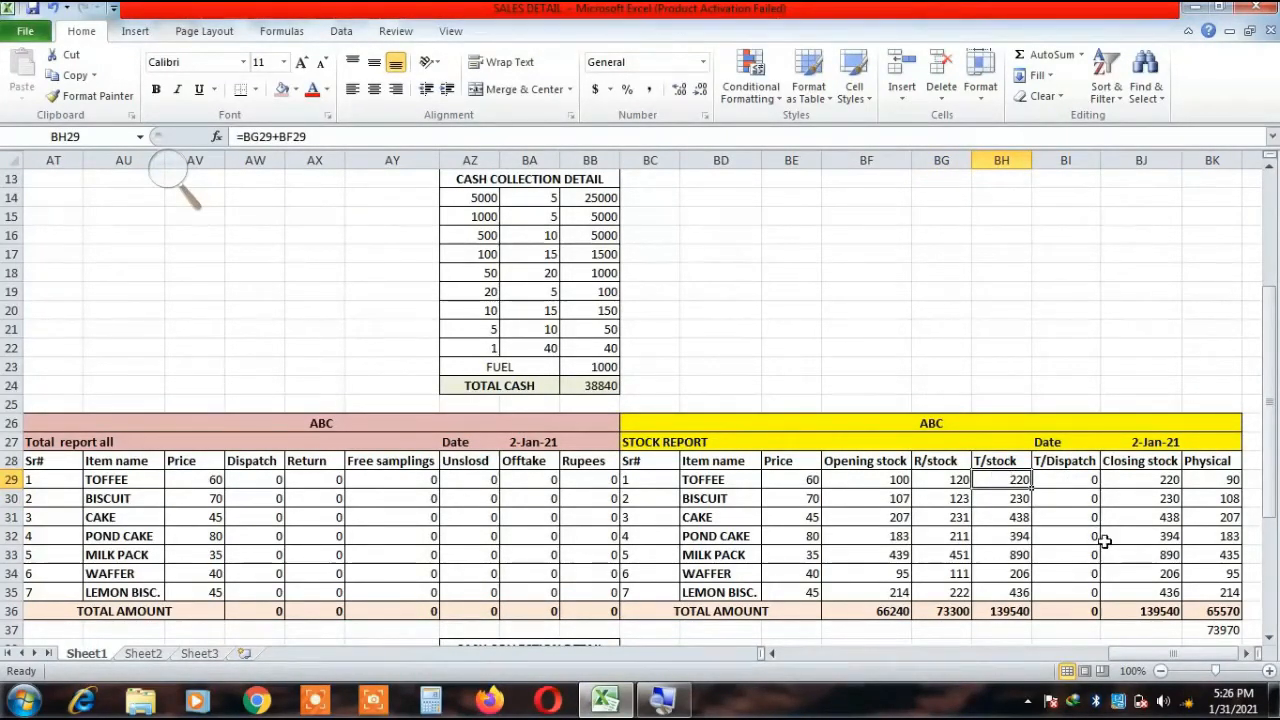
{"action": "left_click_drag", "start_coordinate": [1268, 416], "coordinate": [1256, 578]}
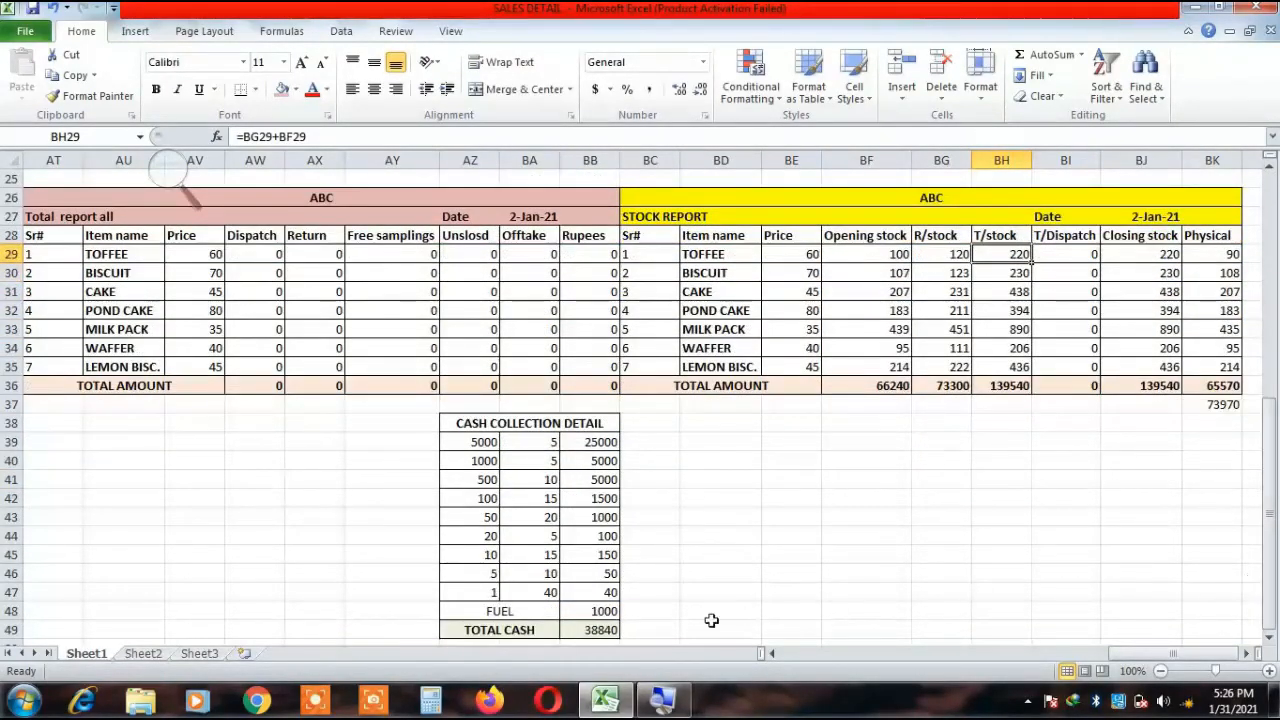
{"action": "left_click", "coordinate": [553, 452]}
{"action": "left_click", "coordinate": [553, 446]}
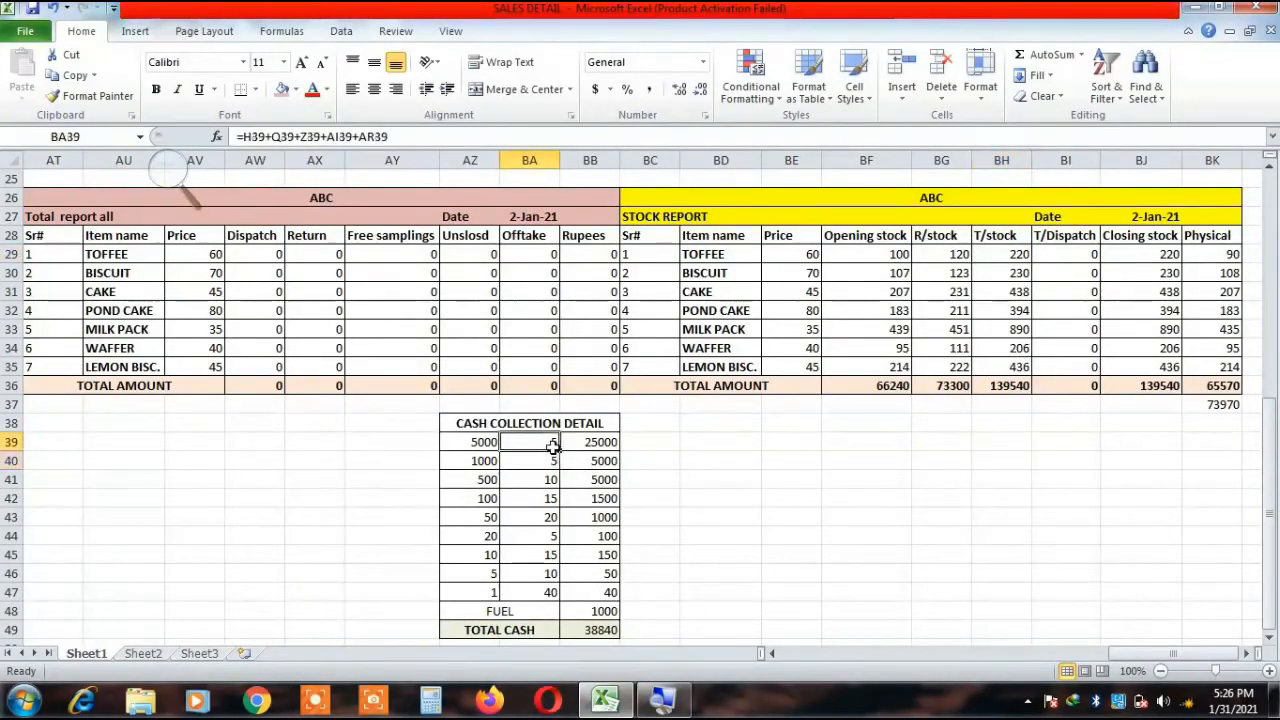
Clear the note counts in H39:H47 and the fuel amount in I48 of the first sales agent's 2-Jan-21 cash collection table.
{"action": "key", "text": "Left"}
{"action": "key", "text": "Left"}
{"action": "key", "text": "Left"}
{"action": "key", "text": "Left"}
{"action": "key", "text": "Left"}
{"action": "key", "text": "Left"}
{"action": "key", "text": "Left"}
{"action": "key", "text": "Left"}
{"action": "key", "text": "Left"}
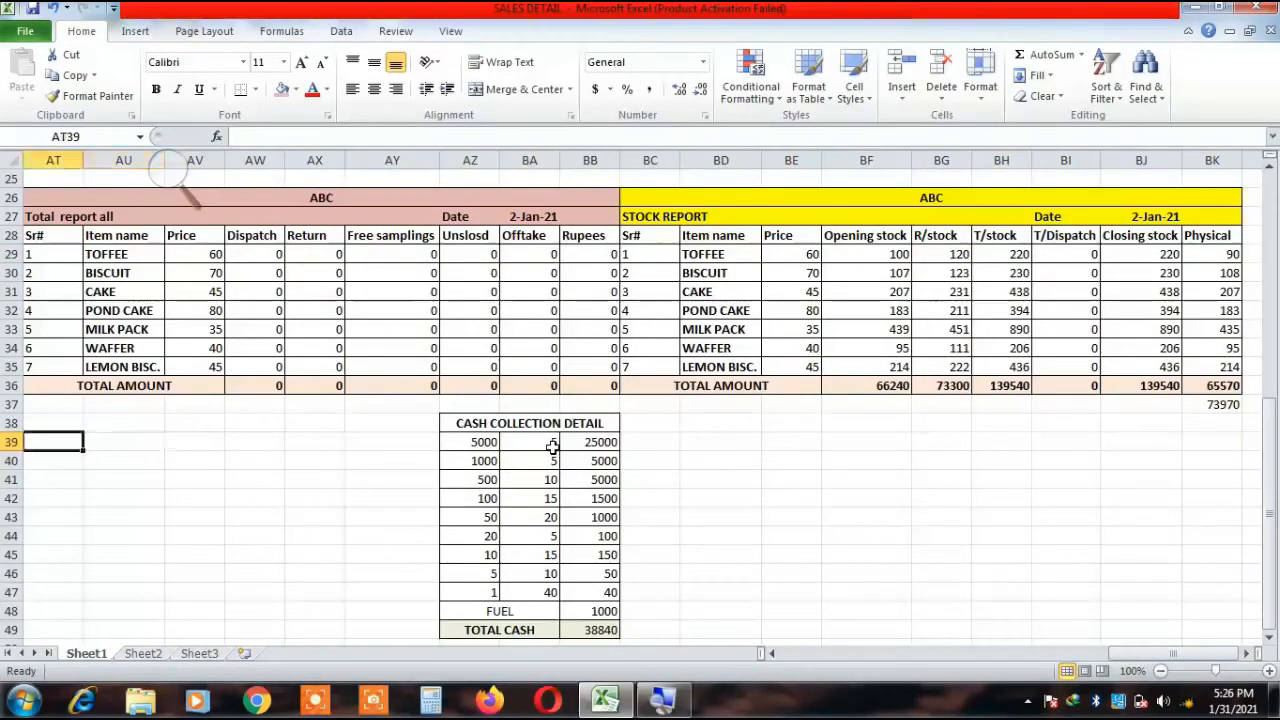
{"action": "key", "text": "Left"}
{"action": "key", "text": "Left"}
{"action": "key", "text": "Left"}
{"action": "key", "text": "Left"}
{"action": "key", "text": "Left"}
{"action": "key", "text": "Left"}
{"action": "key", "text": "Left"}
{"action": "key", "text": "Left"}
{"action": "key", "text": "Left"}
{"action": "key", "text": "Left"}
{"action": "key", "text": "Left"}
{"action": "key", "text": "Left"}
{"action": "key", "text": "Left"}
{"action": "key", "text": "Left"}
{"action": "key", "text": "Left"}
{"action": "key", "text": "Left"}
{"action": "key", "text": "Left"}
{"action": "key", "text": "Left"}
{"action": "key", "text": "Left"}
{"action": "key", "text": "Left"}
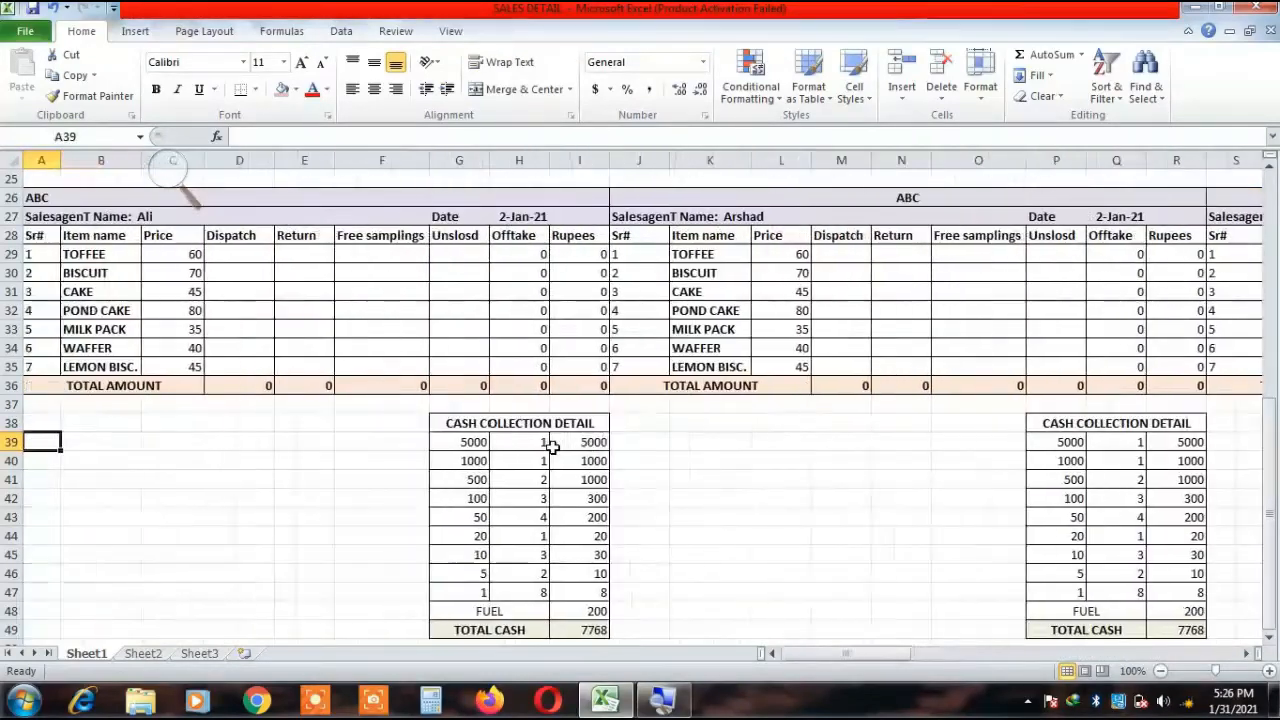
{"action": "key", "text": "Right"}
{"action": "key", "text": "Right"}
{"action": "key", "text": "Right"}
{"action": "key", "text": "Right"}
{"action": "key", "text": "Right"}
{"action": "key", "text": "Right"}
{"action": "key", "text": "Right"}
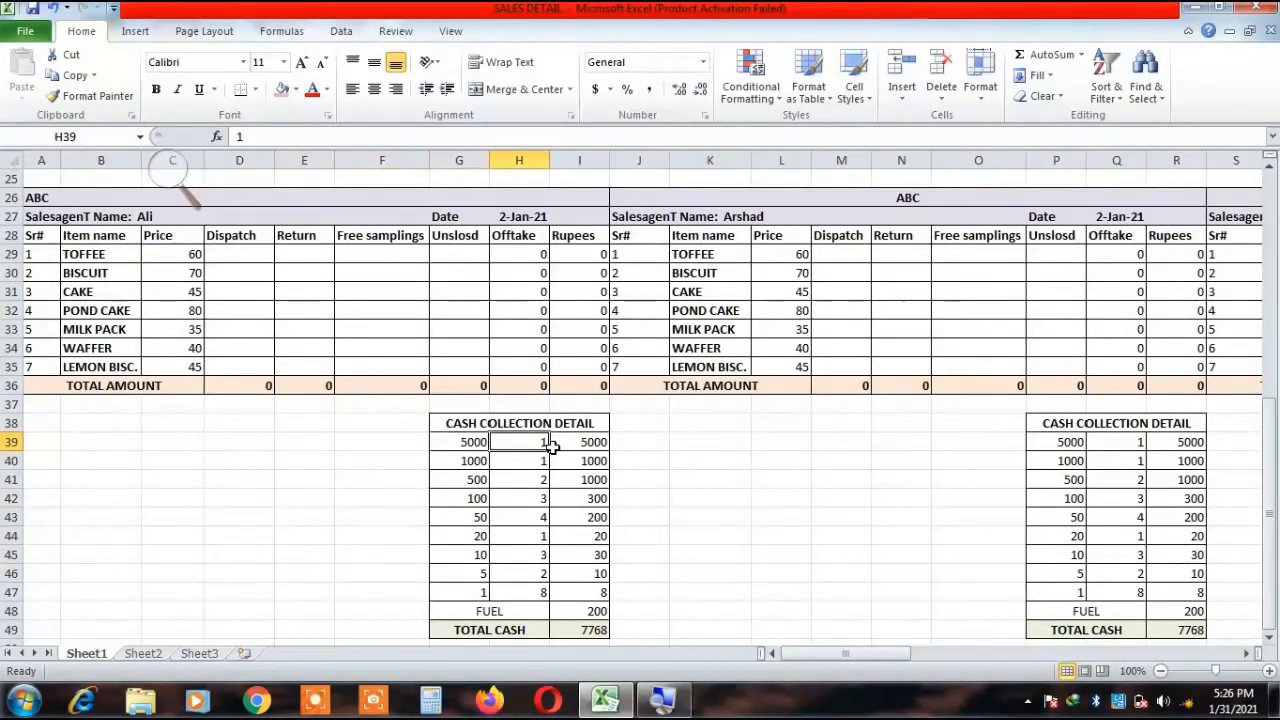
{"action": "key", "text": "shift+Down"}
{"action": "key", "text": "shift+Down"}
{"action": "key", "text": "shift+Down"}
{"action": "key", "text": "shift+Down"}
{"action": "key", "text": "shift+Down"}
{"action": "key", "text": "shift+Down"}
{"action": "key", "text": "shift+Down"}
{"action": "key", "text": "shift+Down"}
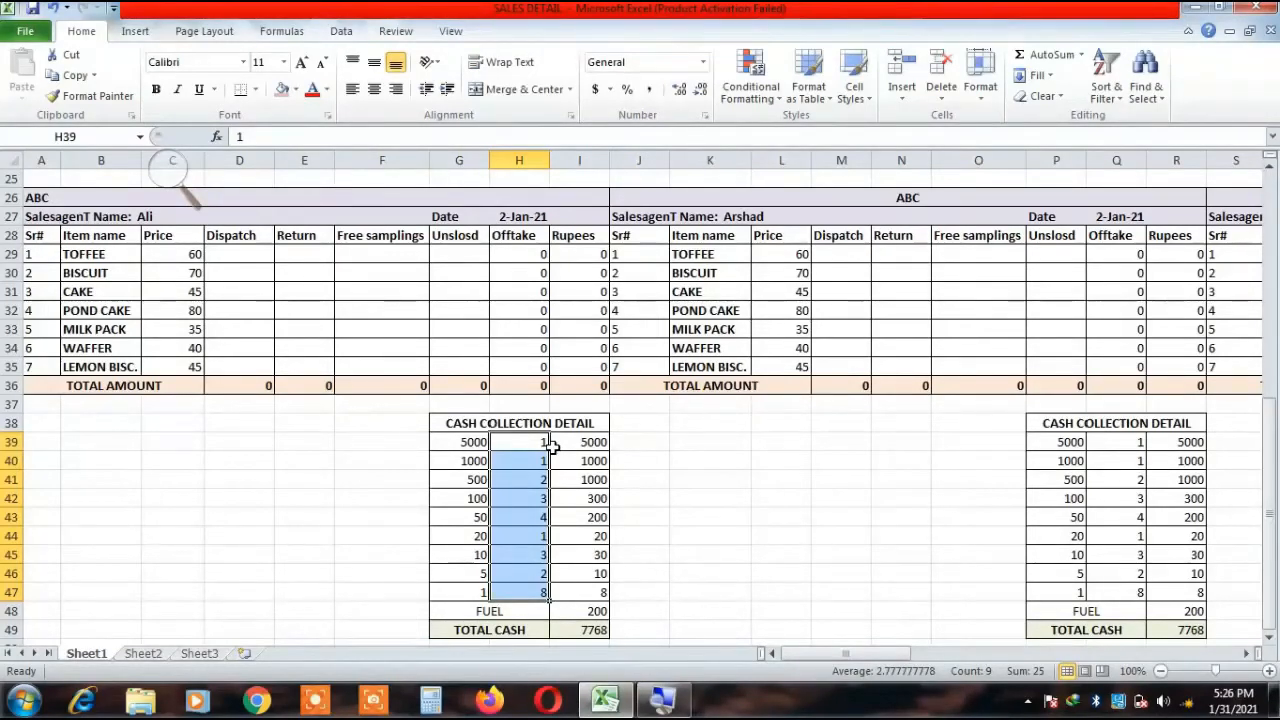
{"action": "key", "text": "Delete"}
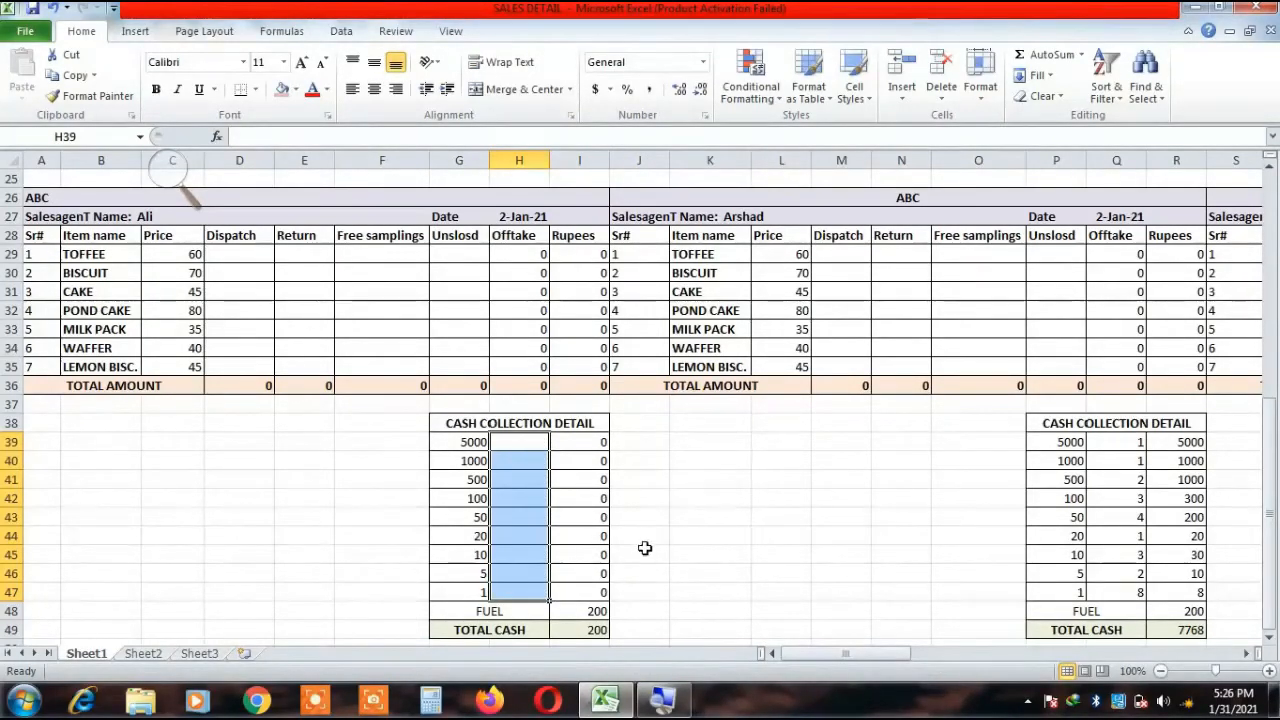
{"action": "left_click", "coordinate": [576, 608]}
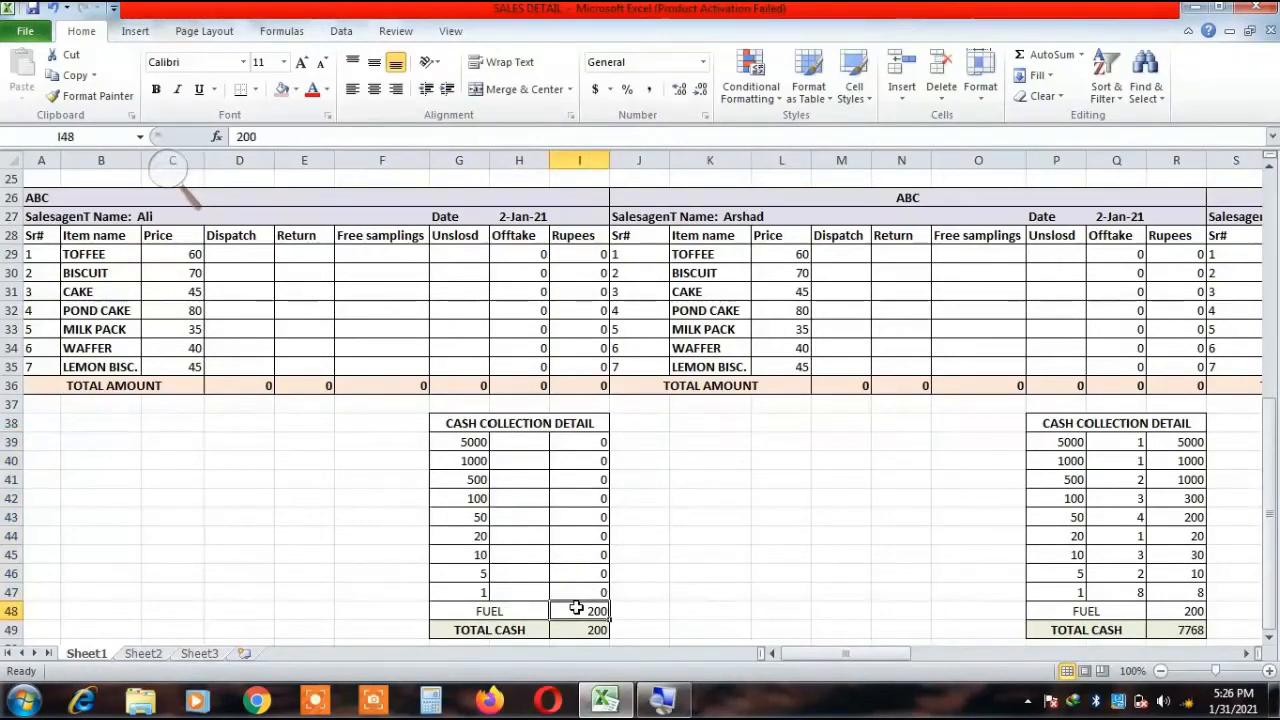
{"action": "key", "text": "Delete"}
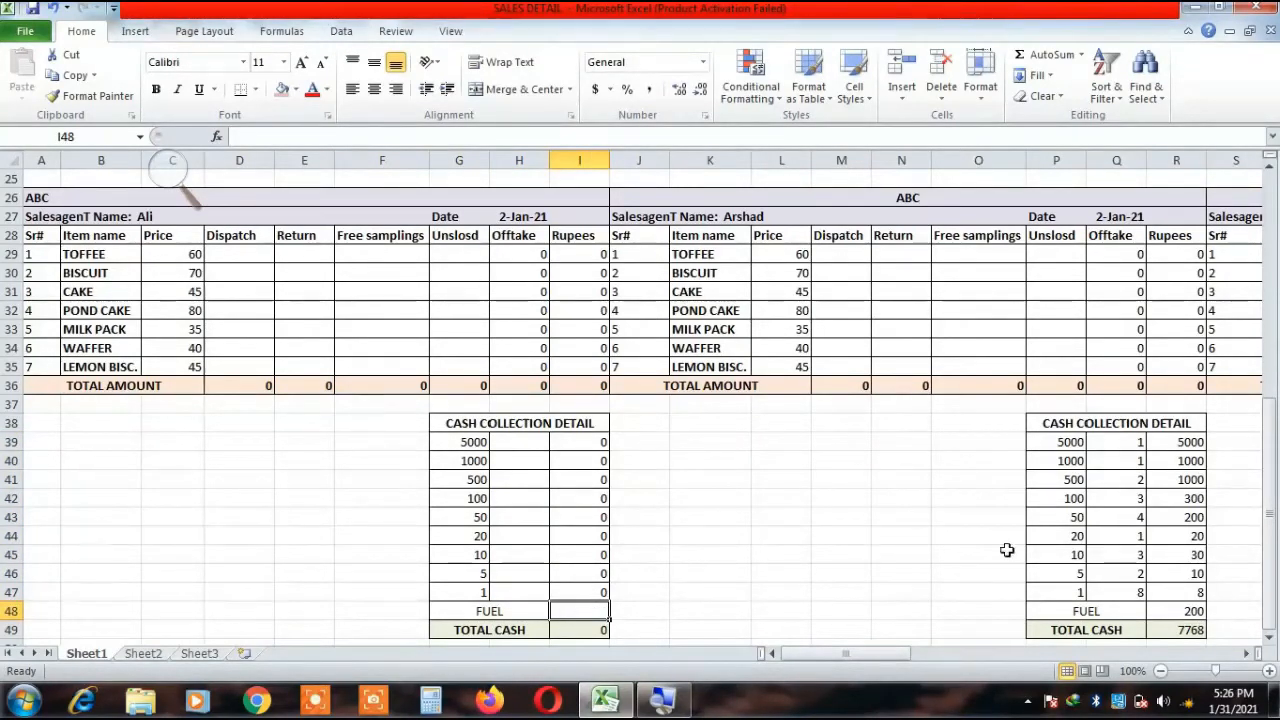
Copy the blank range H39:H47 and paste it at Q39 to clear the second sales agent's note counts.
{"action": "left_click", "coordinate": [1120, 441]}
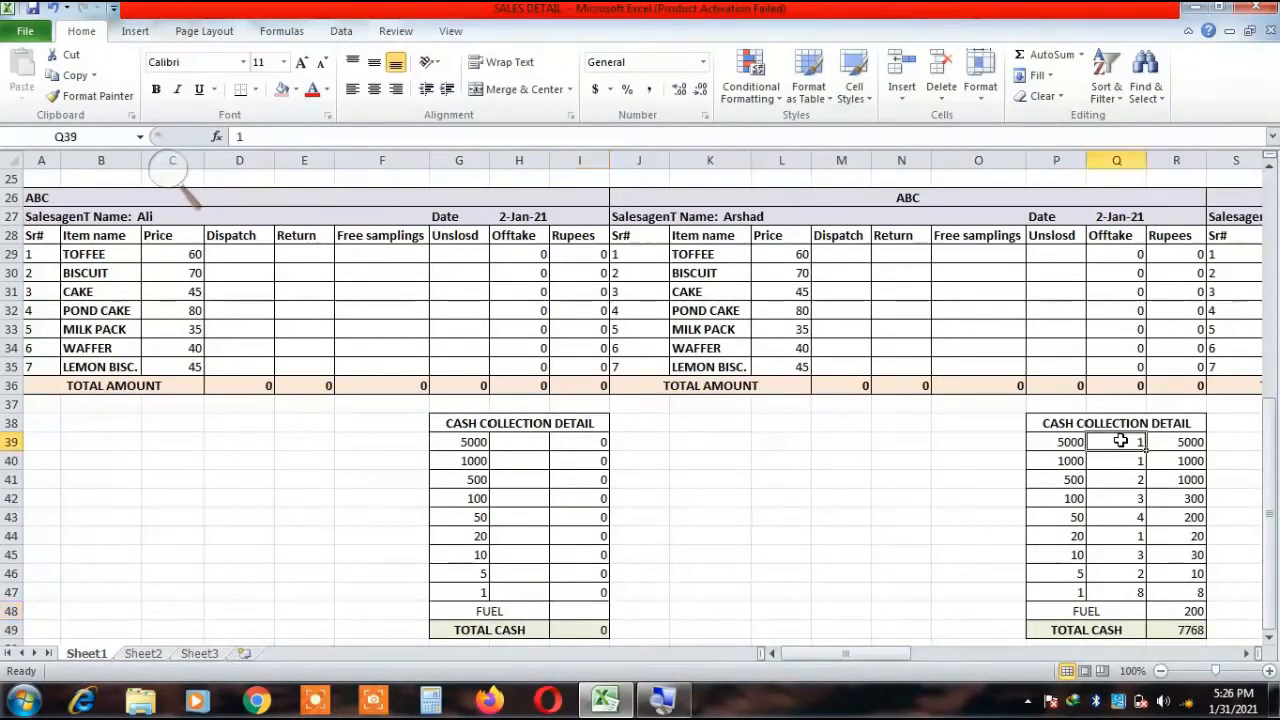
{"action": "left_click", "coordinate": [1110, 480]}
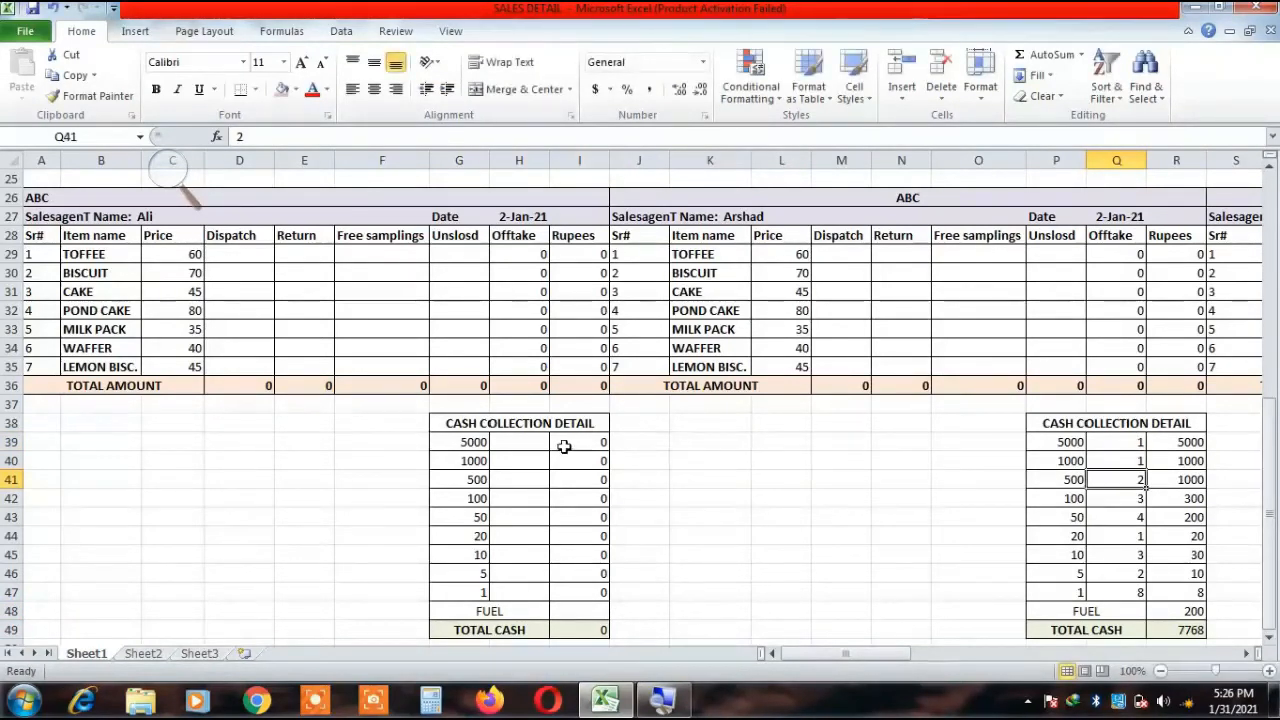
{"action": "left_click", "coordinate": [525, 443]}
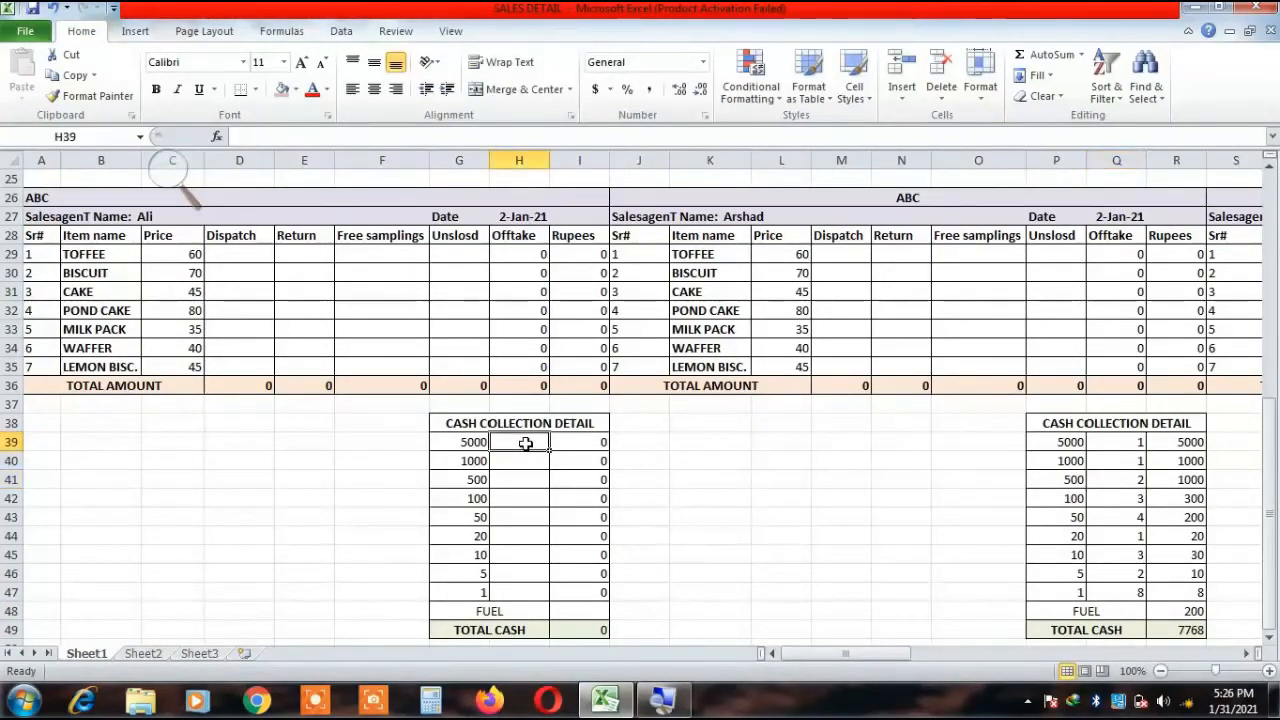
{"action": "key", "text": "shift+Down"}
{"action": "key", "text": "shift+Down"}
{"action": "key", "text": "shift+Down"}
{"action": "key", "text": "shift+Down"}
{"action": "key", "text": "shift+Down"}
{"action": "key", "text": "shift+Down"}
{"action": "key", "text": "shift+Down"}
{"action": "key", "text": "shift+Down"}
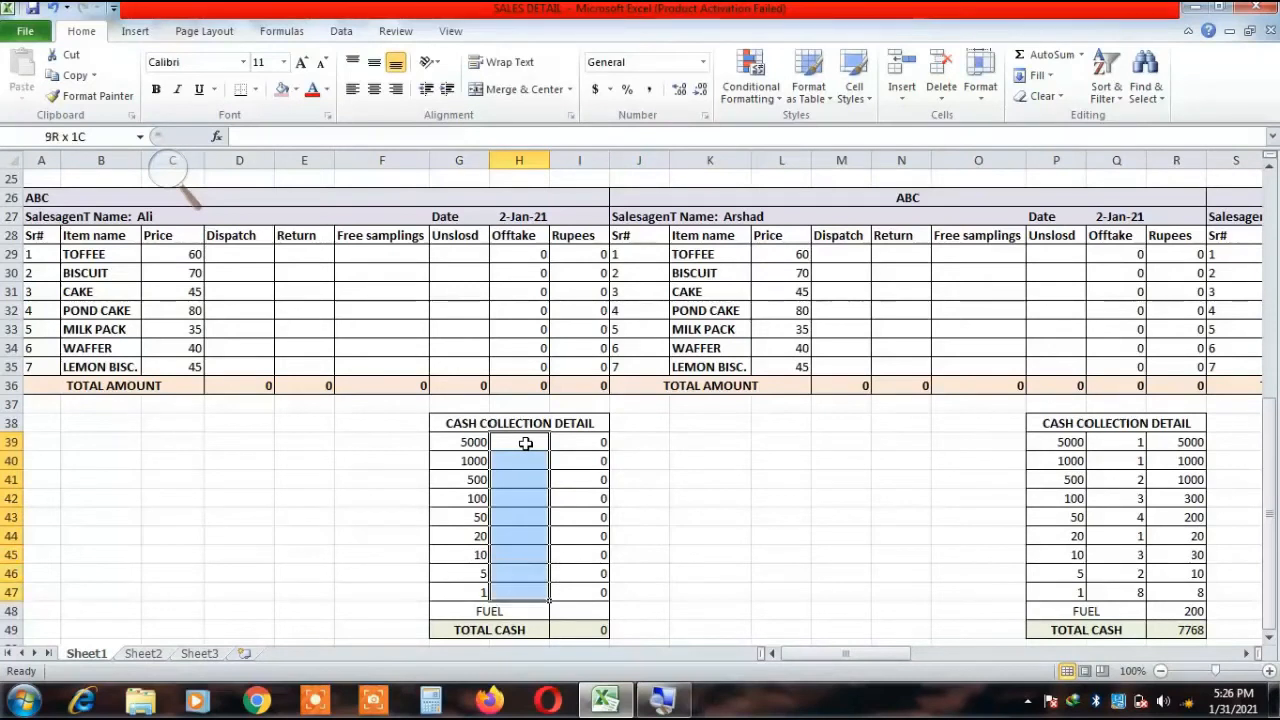
{"action": "key", "text": "ctrl+c"}
{"action": "key", "text": "Right"}
{"action": "key", "text": "Right"}
{"action": "key", "text": "Right"}
{"action": "key", "text": "Right"}
{"action": "key", "text": "Right"}
{"action": "key", "text": "Right"}
{"action": "key", "text": "Right"}
{"action": "key", "text": "Right"}
{"action": "key", "text": "Right"}
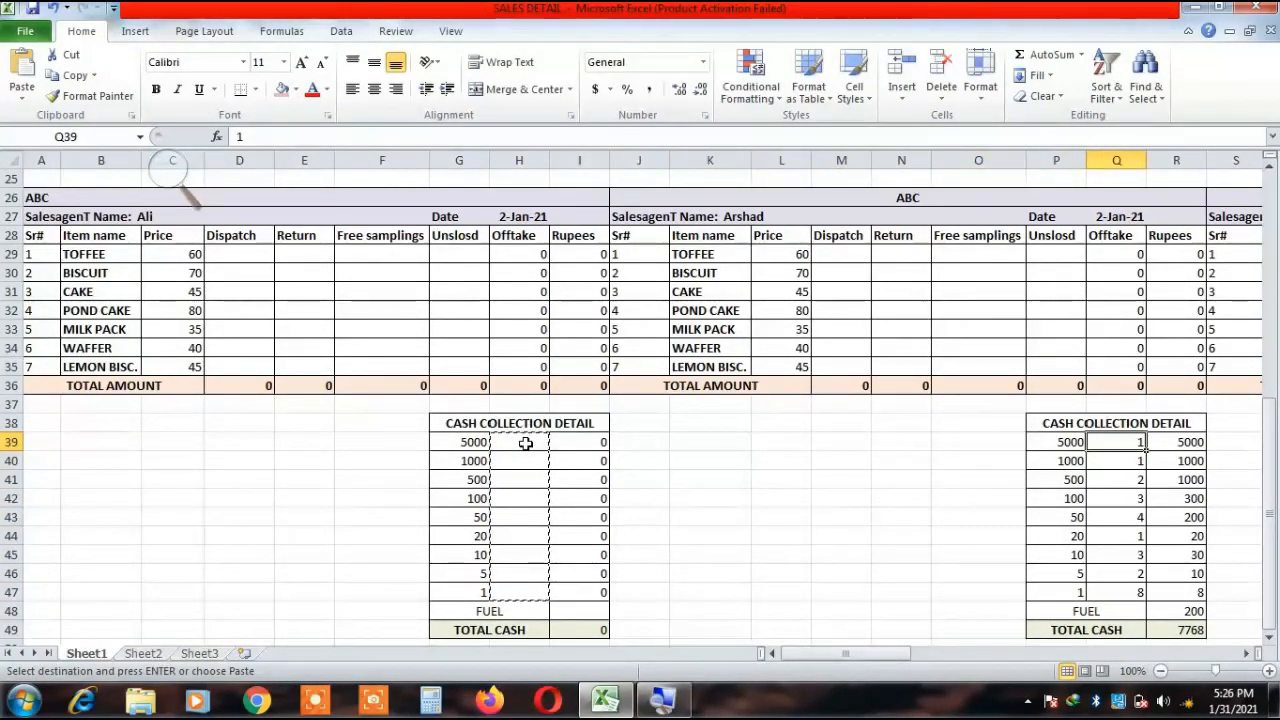
{"action": "key", "text": "ctrl+v"}
Paste the copied blank range at Z39 to clear the third sales agent's 2-Jan-21 note counts.
{"action": "key", "text": "Right"}
{"action": "key", "text": "Right"}
{"action": "key", "text": "Right"}
{"action": "key", "text": "Right"}
{"action": "key", "text": "Right"}
{"action": "key", "text": "Right"}
{"action": "key", "text": "Right"}
{"action": "key", "text": "Right"}
{"action": "key", "text": "Right"}
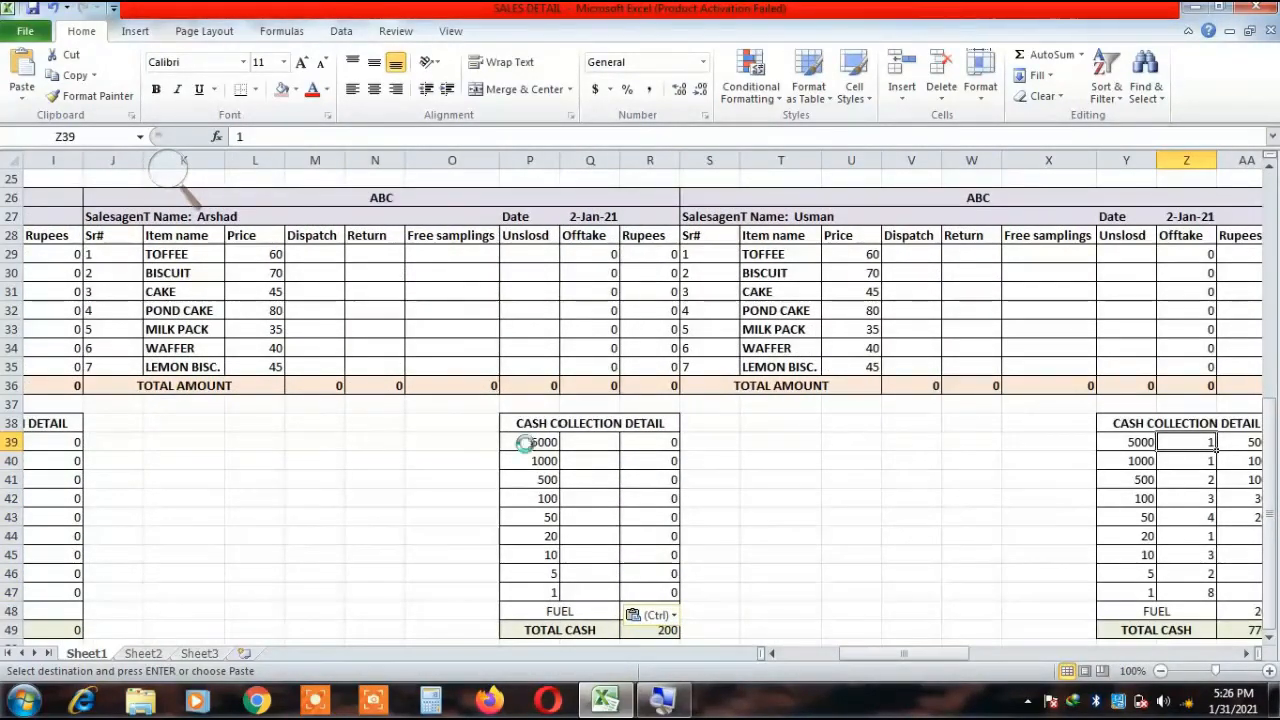
{"action": "key", "text": "ctrl+v"}
Paste the copied blank range at AI39 to clear the fourth sales agent's 2-Jan-21 note counts.
{"action": "key", "text": "Left"}
{"action": "key", "text": "Left"}
{"action": "key", "text": "Left"}
{"action": "key", "text": "Left"}
{"action": "key", "text": "Left"}
{"action": "key", "text": "Left"}
{"action": "key", "text": "Left"}
{"action": "key", "text": "Right"}
{"action": "key", "text": "Right"}
{"action": "key", "text": "Right"}
{"action": "key", "text": "Right"}
{"action": "key", "text": "Right"}
{"action": "key", "text": "Right"}
{"action": "key", "text": "Right"}
{"action": "key", "text": "Right"}
{"action": "key", "text": "Right"}
{"action": "key", "text": "Right"}
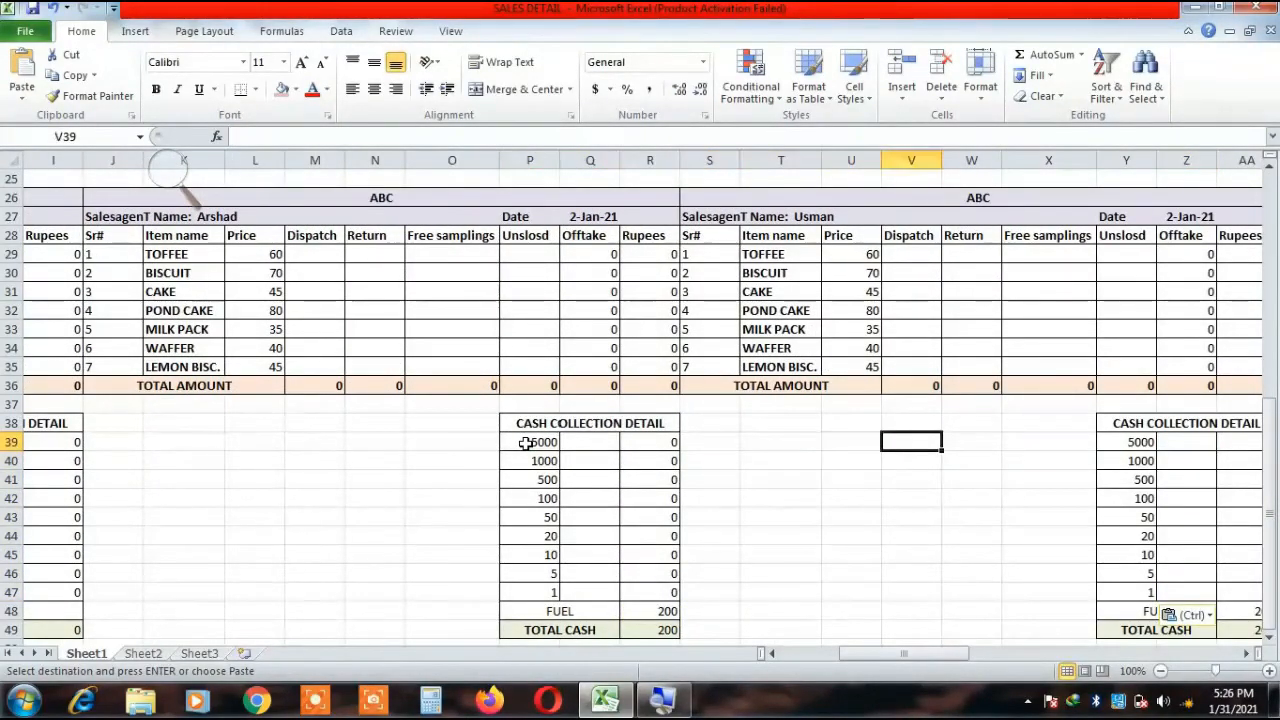
{"action": "key", "text": "Right"}
{"action": "key", "text": "Right"}
{"action": "key", "text": "Right"}
{"action": "key", "text": "Right"}
{"action": "key", "text": "Right"}
{"action": "key", "text": "Right"}
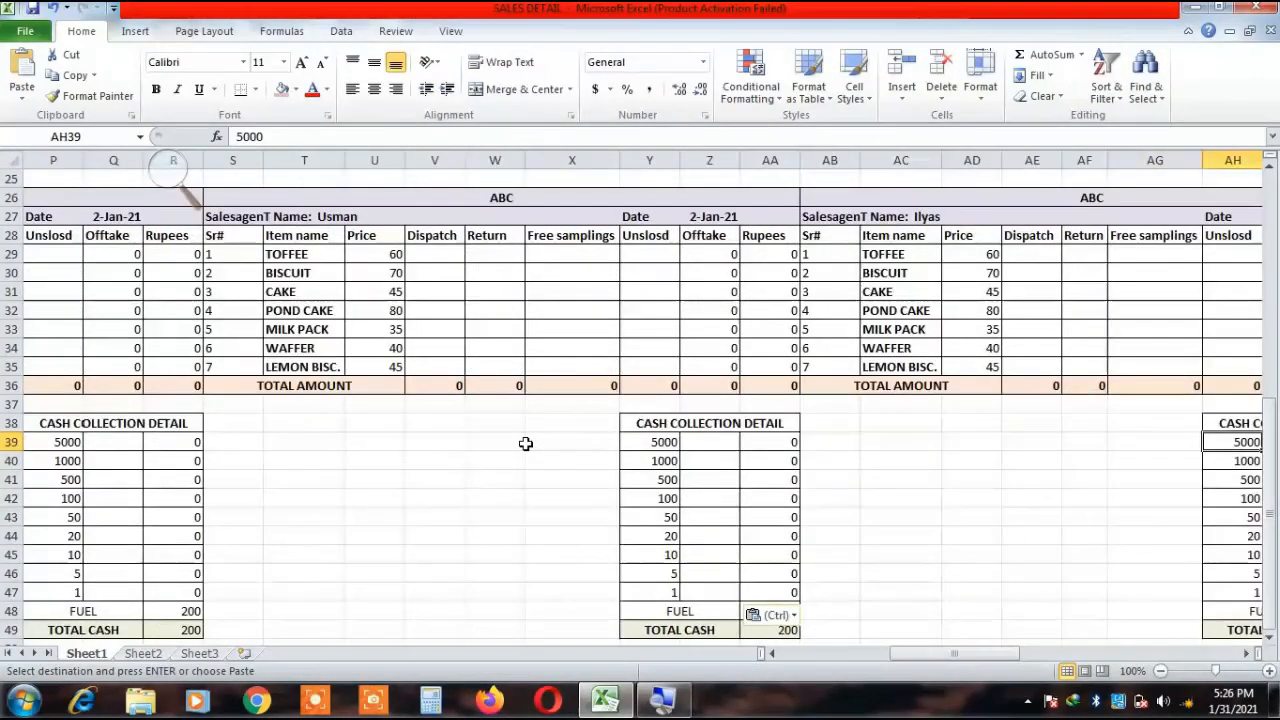
{"action": "key", "text": "Right"}
{"action": "key", "text": "Right"}
{"action": "key", "text": "Right"}
{"action": "key", "text": "Right"}
{"action": "key", "text": "Right"}
{"action": "key", "text": "Right"}
{"action": "key", "text": "Right"}
{"action": "key", "text": "Right"}
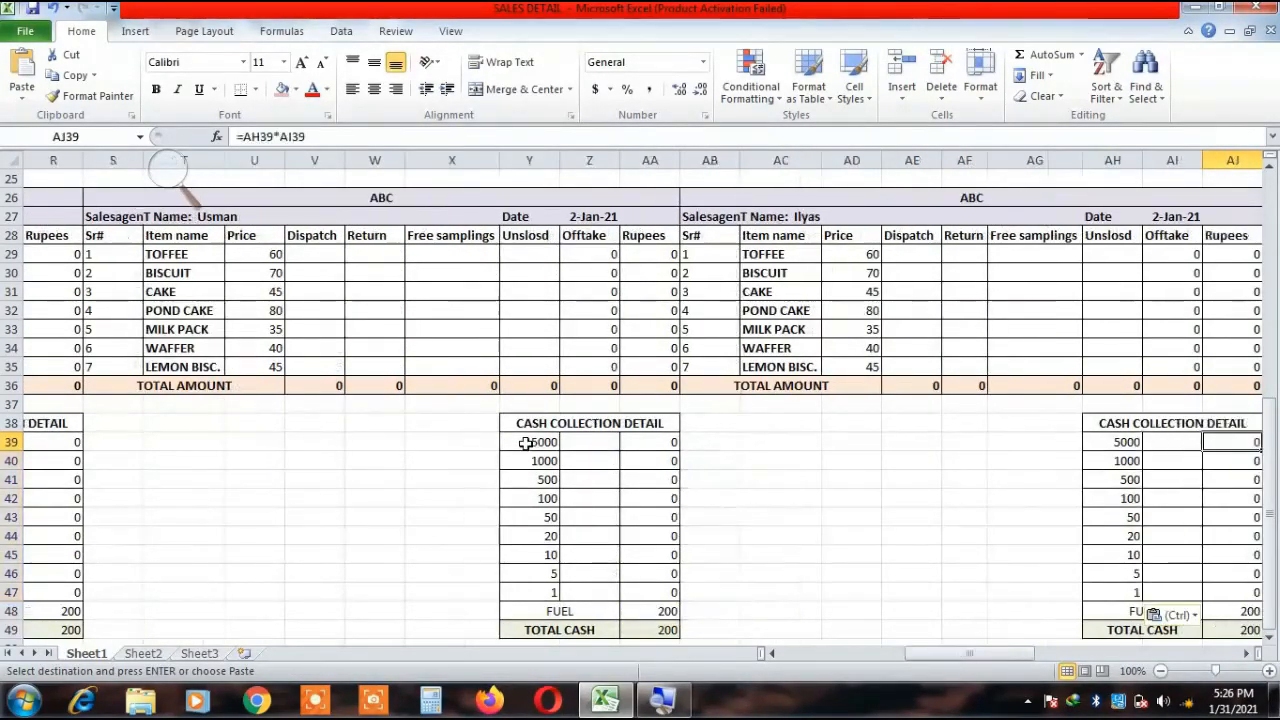
Paste the copied blank range at AR39 to clear the fifth sales agent's 2-Jan-21 note counts.
{"action": "key", "text": "Right"}
{"action": "key", "text": "Right"}
{"action": "key", "text": "Right"}
{"action": "key", "text": "Left"}
{"action": "key", "text": "Left"}
{"action": "key", "text": "ctrl+v"}
Examine the 2-Jan-21 total cash collection table and the fifth sales agent's remaining fuel amount in AS48.
{"action": "key", "text": "Right"}
{"action": "key", "text": "Right"}
{"action": "key", "text": "Right"}
{"action": "key", "text": "Right"}
{"action": "key", "text": "Right"}
{"action": "key", "text": "Right"}
{"action": "key", "text": "Right"}
{"action": "key", "text": "Right"}
{"action": "key", "text": "Right"}
{"action": "key", "text": "Right"}
{"action": "key", "text": "Right"}
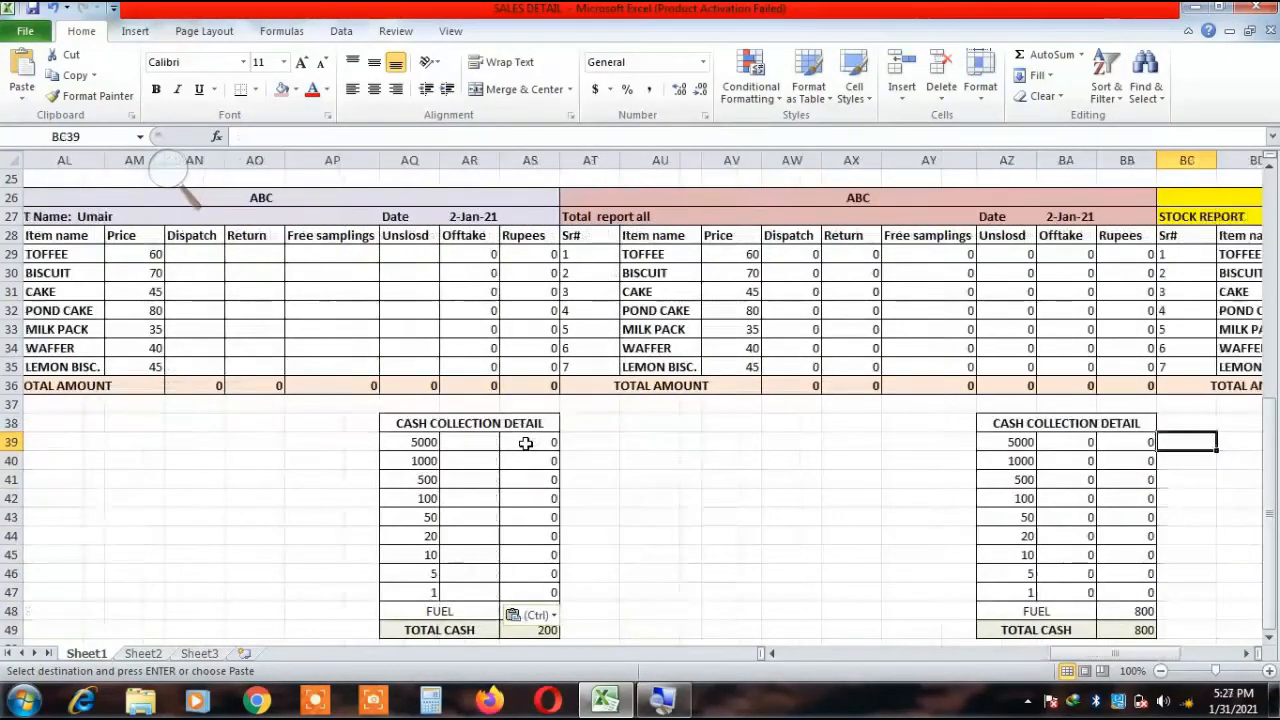
{"action": "key", "text": "Down"}
{"action": "key", "text": "Down"}
{"action": "key", "text": "Down"}
{"action": "key", "text": "Down"}
{"action": "key", "text": "Down"}
{"action": "key", "text": "Down"}
{"action": "key", "text": "Down"}
{"action": "key", "text": "Down"}
{"action": "key", "text": "Down"}
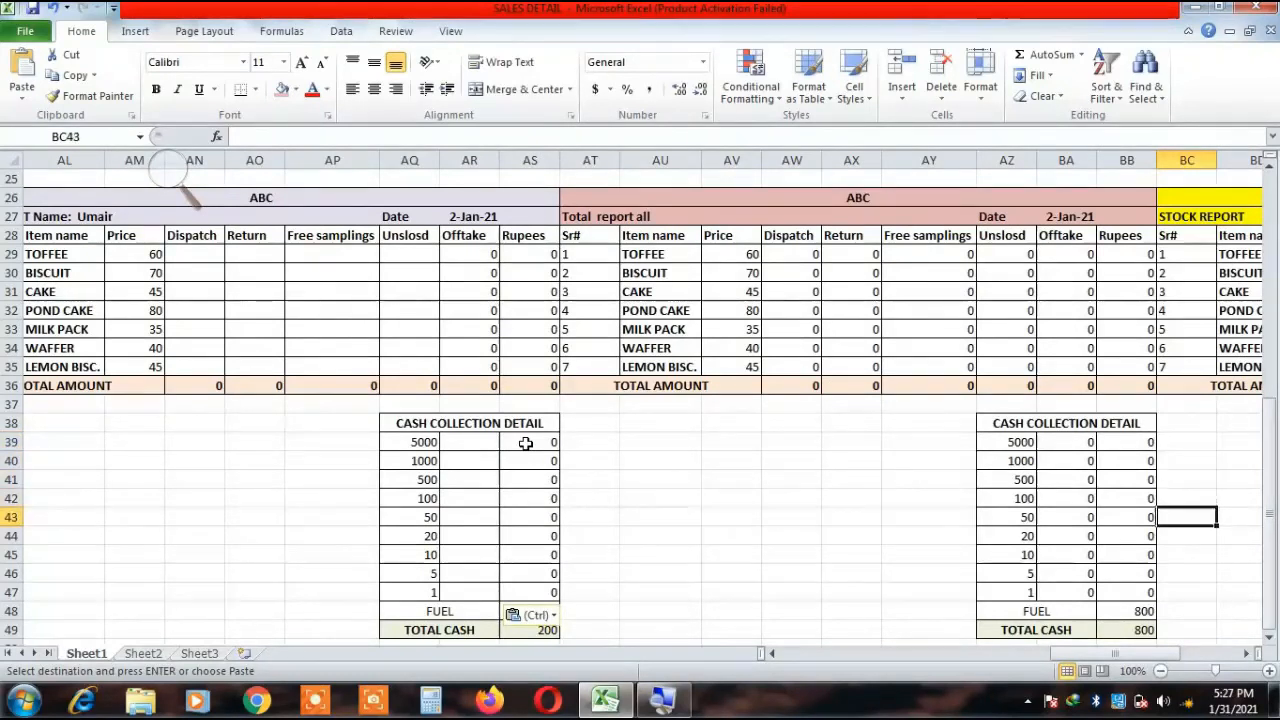
{"action": "key", "text": "Left"}
{"action": "key", "text": "Left"}
{"action": "key", "text": "Left"}
{"action": "key", "text": "Left"}
{"action": "key", "text": "Left"}
{"action": "key", "text": "Left"}
{"action": "key", "text": "Left"}
{"action": "key", "text": "Left"}
{"action": "key", "text": "Left"}
{"action": "key", "text": "Left"}
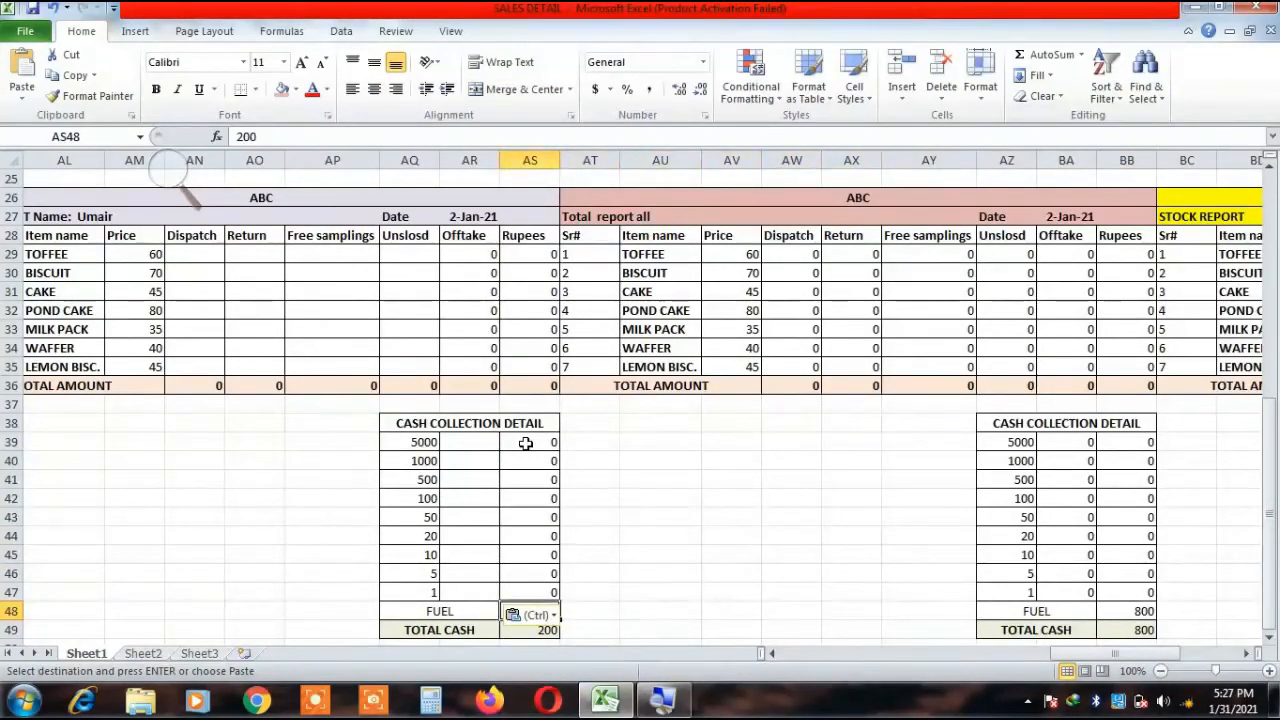
{"action": "double_click", "coordinate": [680, 500]}
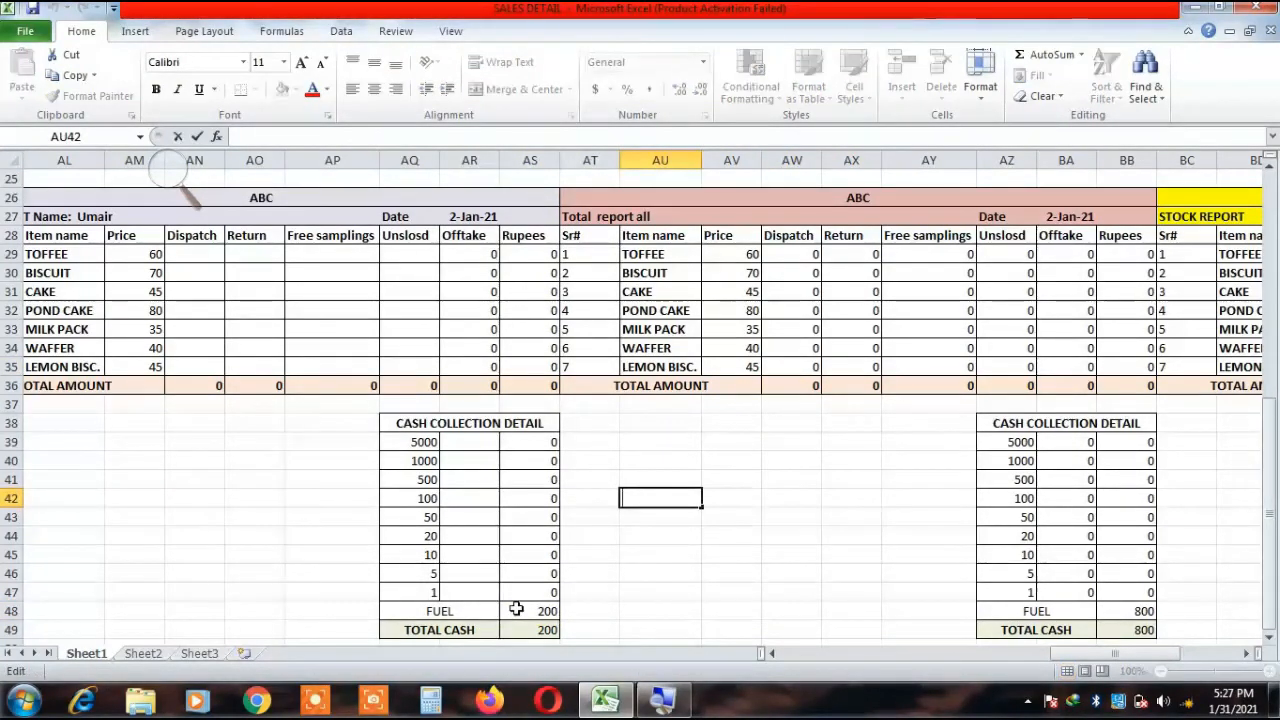
Clear the fifth sales agent's 2-Jan-21 fuel amount in AS48 and copy the blank cell.
{"action": "left_click", "coordinate": [516, 609]}
{"action": "key", "text": "Delete"}
{"action": "key", "text": "ctrl+c"}
Paste the copied blank cell at AJ48 to clear the fourth sales agent's 2-Jan-21 fuel amount.
{"action": "key", "text": "Left"}
{"action": "key", "text": "Left"}
{"action": "key", "text": "Left"}
{"action": "key", "text": "Left"}
{"action": "key", "text": "Left"}
{"action": "key", "text": "Left"}
{"action": "key", "text": "Left"}
{"action": "key", "text": "Left"}
{"action": "key", "text": "Left"}
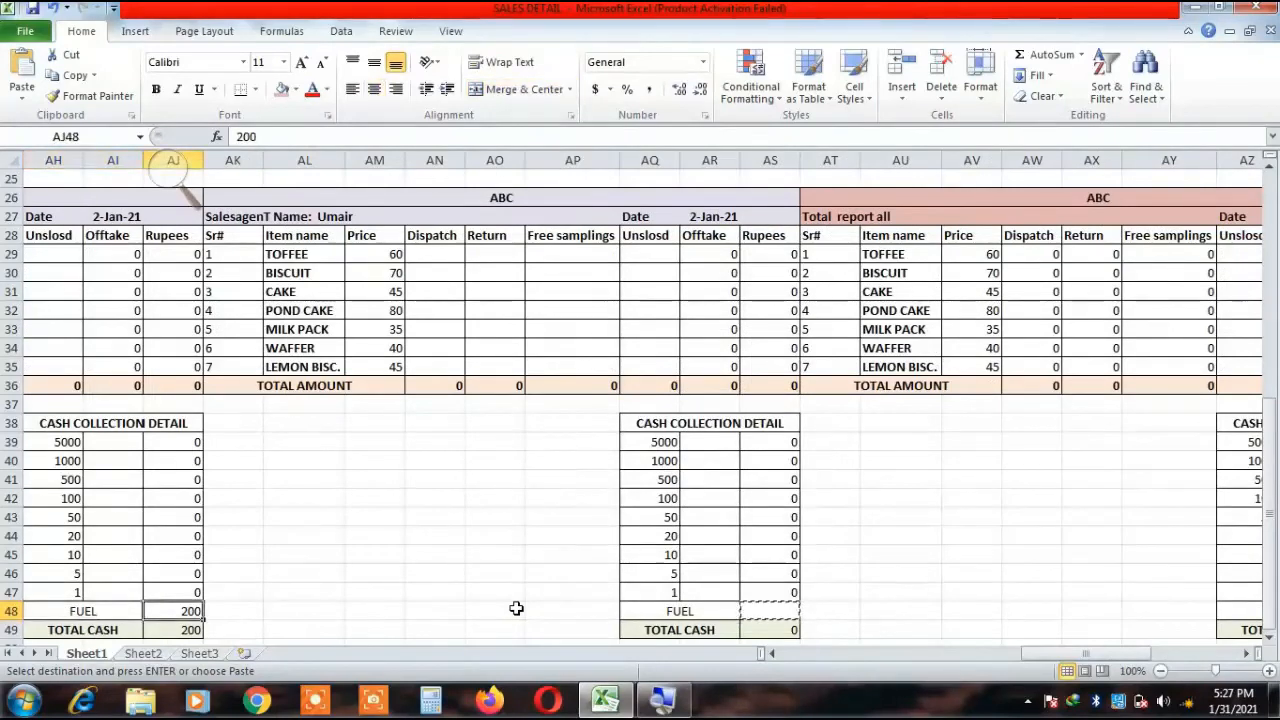
{"action": "key", "text": "ctrl+v"}
Paste the copied blank cell at AA48 to clear the third sales agent's 2-Jan-21 fuel amount.
{"action": "key", "text": "Left"}
{"action": "key", "text": "Left"}
{"action": "key", "text": "Left"}
{"action": "key", "text": "Left"}
{"action": "key", "text": "Left"}
{"action": "key", "text": "Left"}
{"action": "key", "text": "Left"}
{"action": "key", "text": "Left"}
{"action": "key", "text": "Left"}
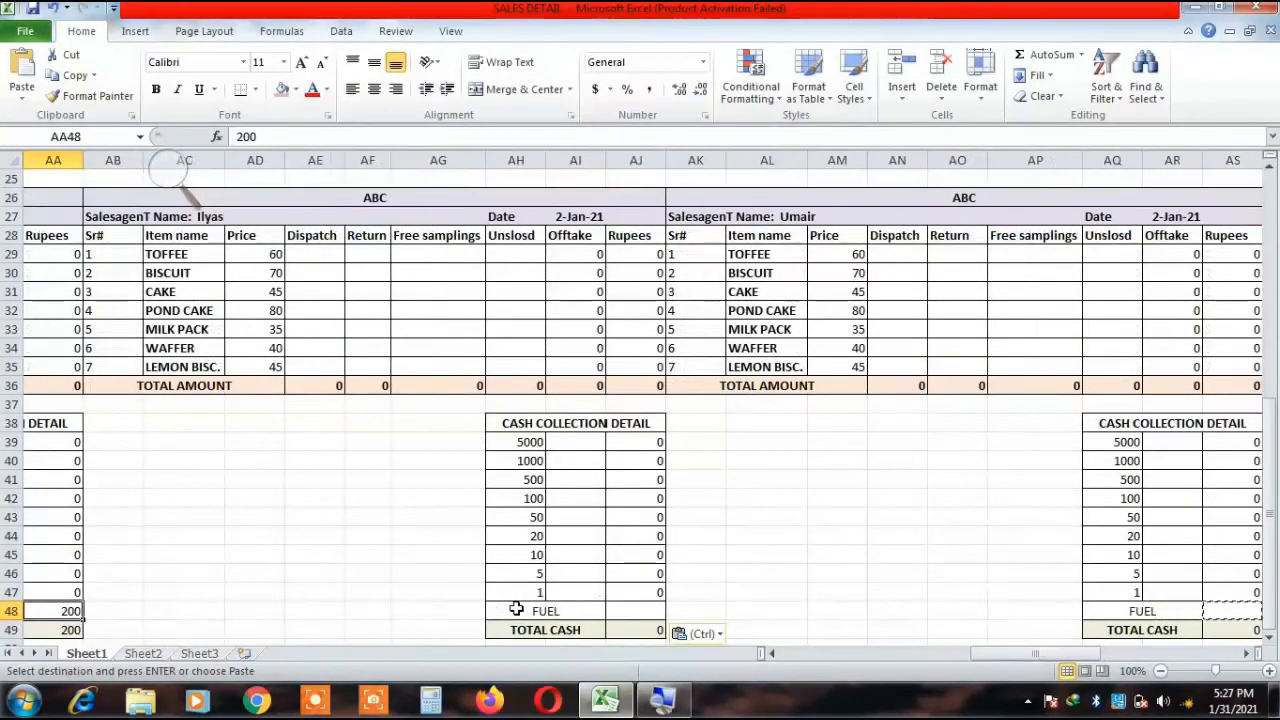
Paste the copied blank cell at R48 to clear the second sales agent's 2-Jan-21 fuel amount.
{"action": "key", "text": "Left"}
{"action": "key", "text": "Left"}
{"action": "key", "text": "Left"}
{"action": "key", "text": "Left"}
{"action": "key", "text": "Left"}
{"action": "key", "text": "Left"}
{"action": "key", "text": "Left"}
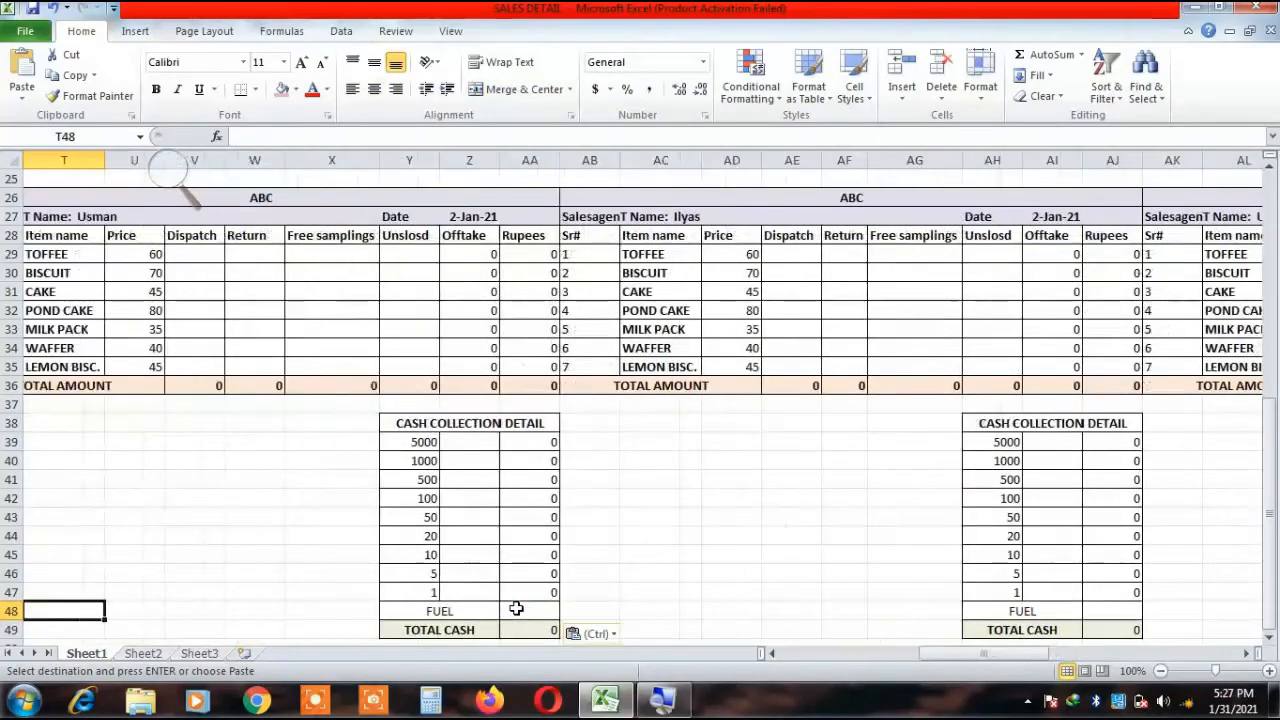
{"action": "key", "text": "Left"}
{"action": "key", "text": "Left"}
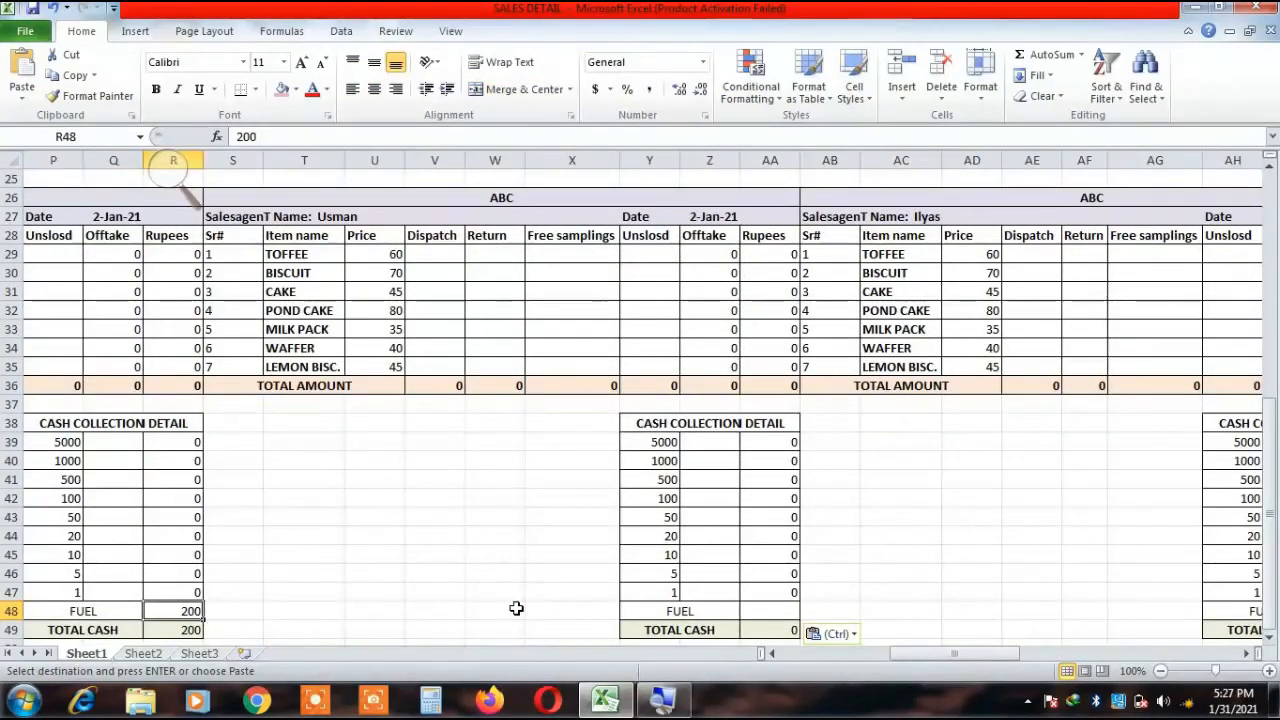
{"action": "key", "text": "ctrl+v"}
Paste the copied blank cell at I48 to clear the first sales agent's 2-Jan-21 fuel amount, and end copy mode.
{"action": "key", "text": "Left"}
{"action": "key", "text": "Left"}
{"action": "key", "text": "Left"}
{"action": "key", "text": "Left"}
{"action": "key", "text": "Left"}
{"action": "key", "text": "Left"}
{"action": "key", "text": "Left"}
{"action": "key", "text": "Left"}
{"action": "key", "text": "Left"}
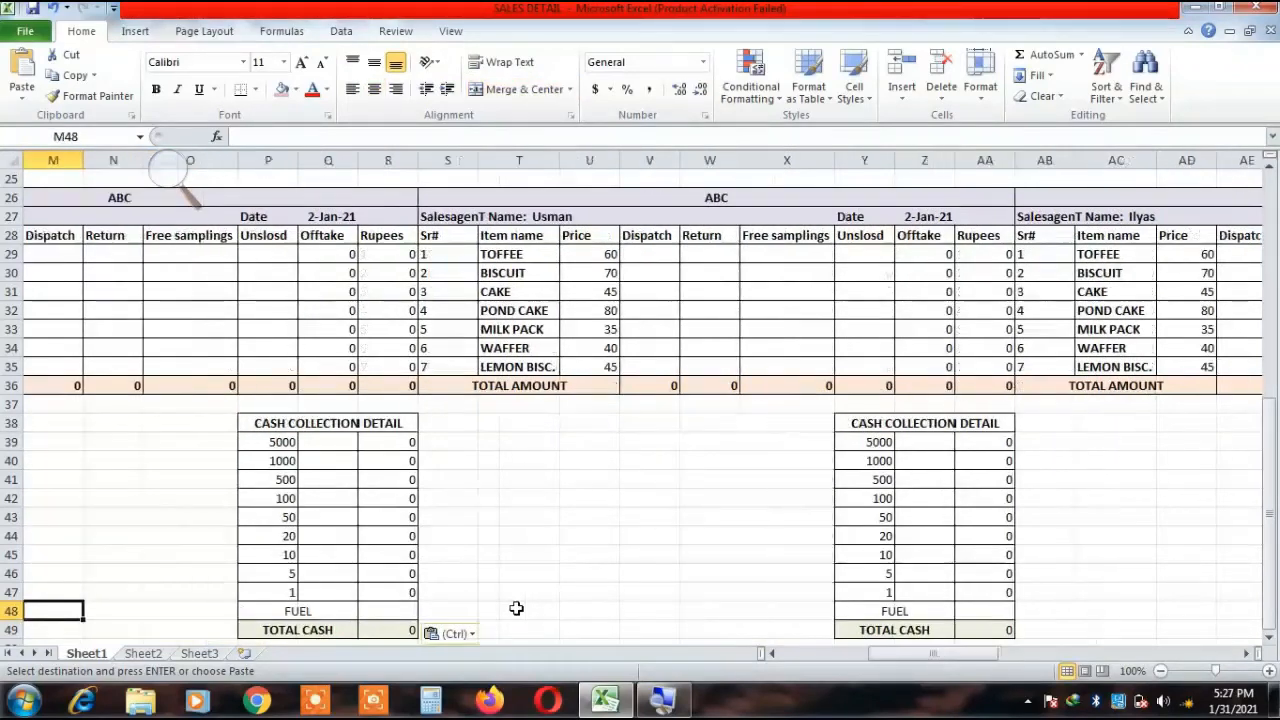
{"action": "key", "text": "Left"}
{"action": "key", "text": "Left"}
{"action": "key", "text": "Left"}
{"action": "key", "text": "Left"}
{"action": "key", "text": "Left"}
{"action": "key", "text": "Left"}
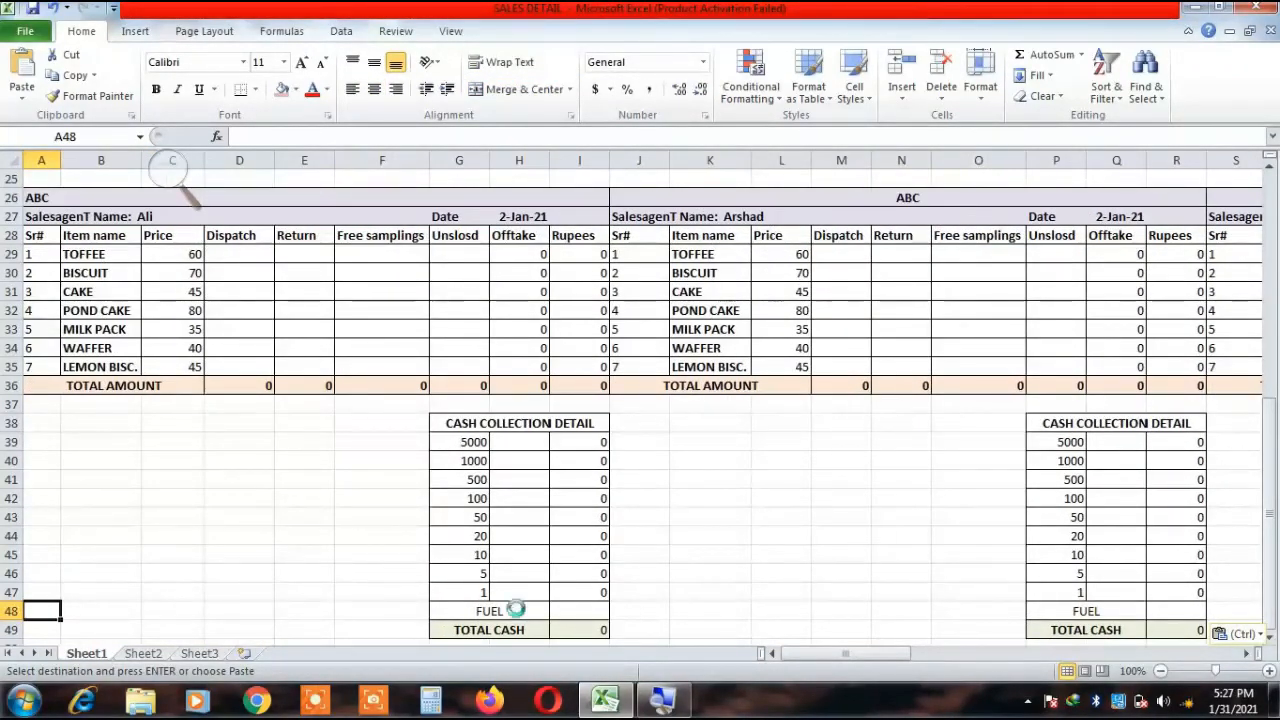
{"action": "key", "text": "Escape"}
Examine the fuel and total cash rows of every 2-Jan-21 cash collection table, from the first sales agent through the total report.
{"action": "key", "text": "Right"}
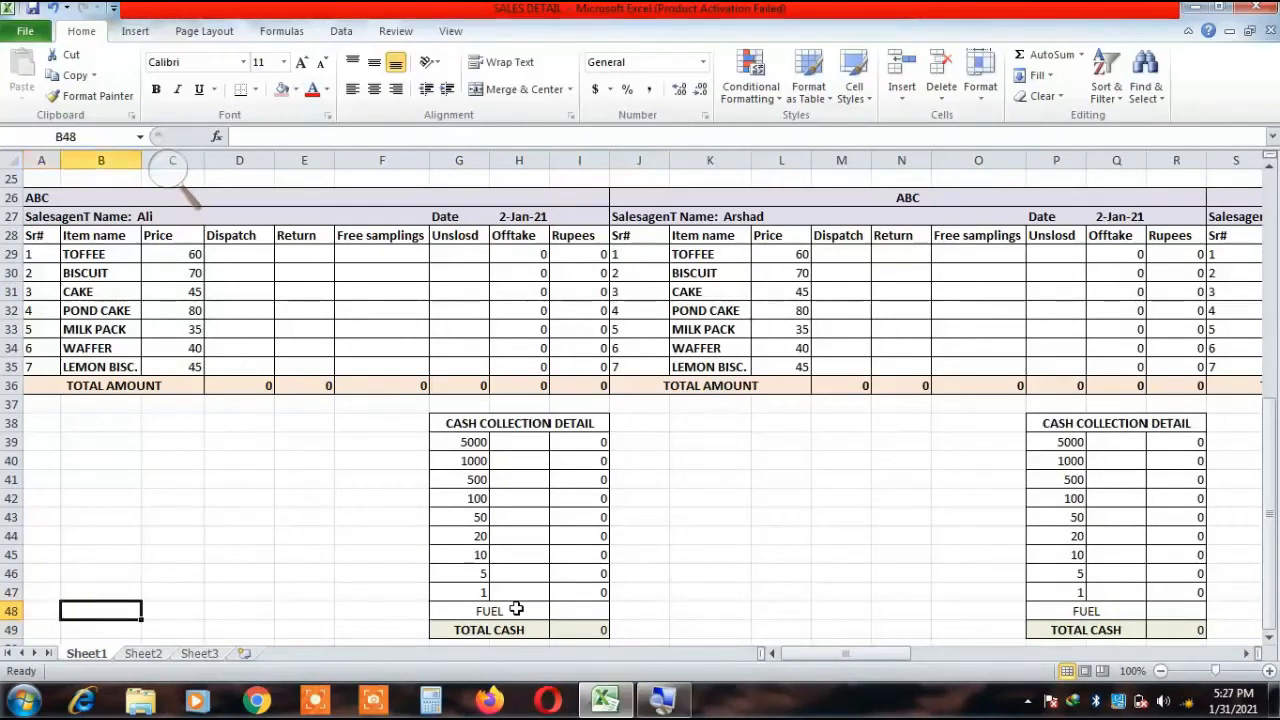
{"action": "key", "text": "Right"}
{"action": "key", "text": "Right"}
{"action": "key", "text": "Right"}
{"action": "key", "text": "Right"}
{"action": "key", "text": "Right"}
{"action": "key", "text": "Right"}
{"action": "key", "text": "Right"}
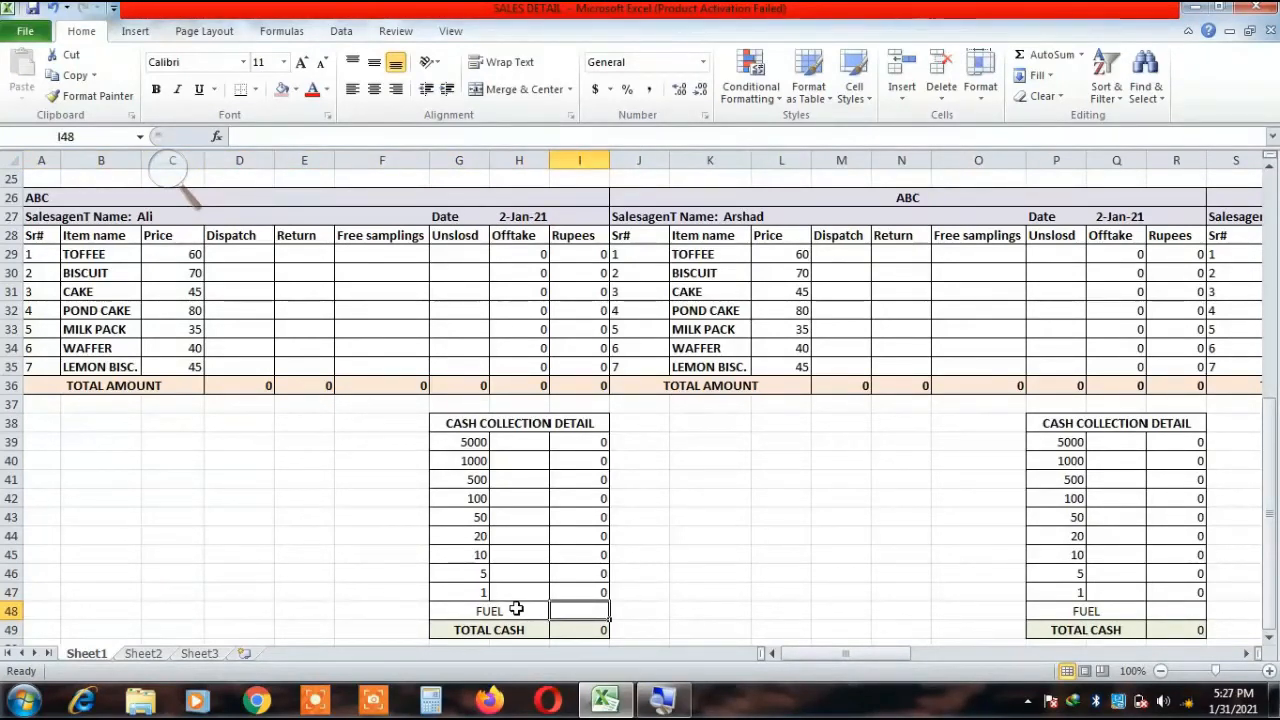
{"action": "key", "text": "Right"}
{"action": "key", "text": "Right"}
{"action": "key", "text": "Right"}
{"action": "key", "text": "Right"}
{"action": "key", "text": "Right"}
{"action": "key", "text": "Right"}
{"action": "key", "text": "Right"}
{"action": "key", "text": "Right"}
{"action": "key", "text": "Right"}
{"action": "key", "text": "Right"}
{"action": "key", "text": "Right"}
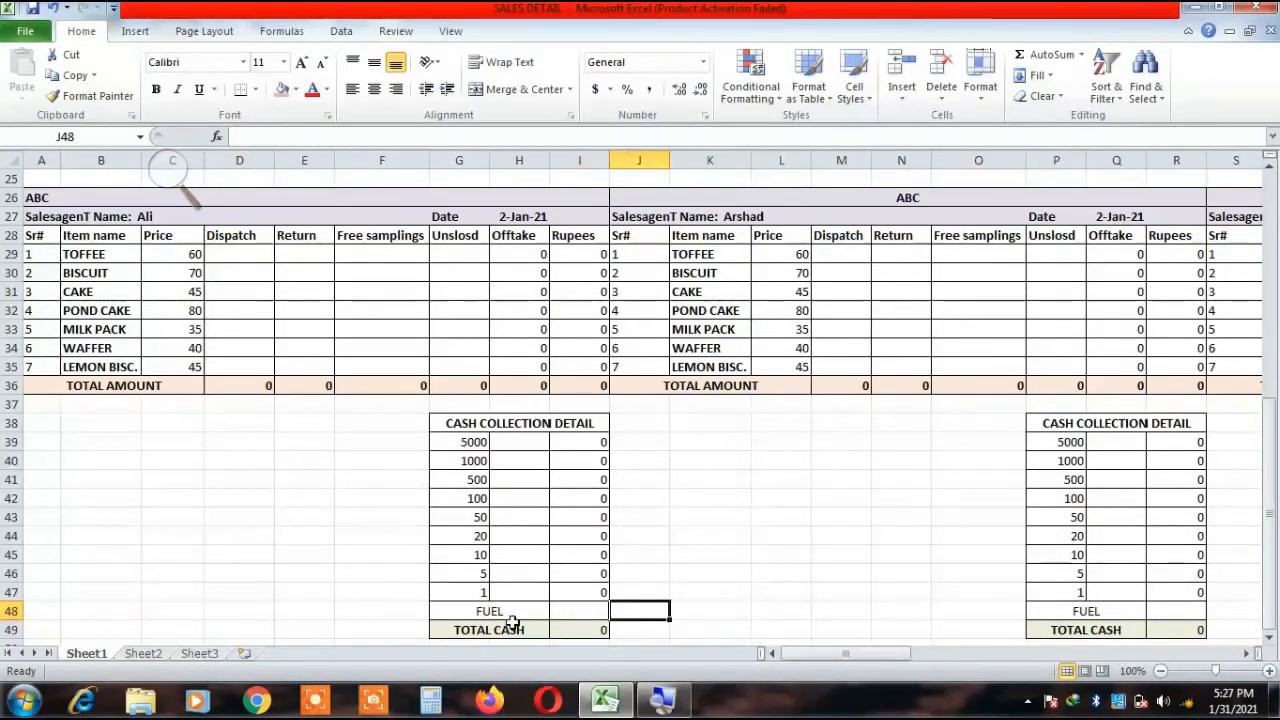
{"action": "key", "text": "Right"}
{"action": "key", "text": "Right"}
{"action": "key", "text": "Right"}
{"action": "key", "text": "Right"}
{"action": "key", "text": "Right"}
{"action": "key", "text": "Right"}
{"action": "key", "text": "Right"}
{"action": "key", "text": "Right"}
{"action": "key", "text": "Right"}
{"action": "key", "text": "Right"}
{"action": "key", "text": "Right"}
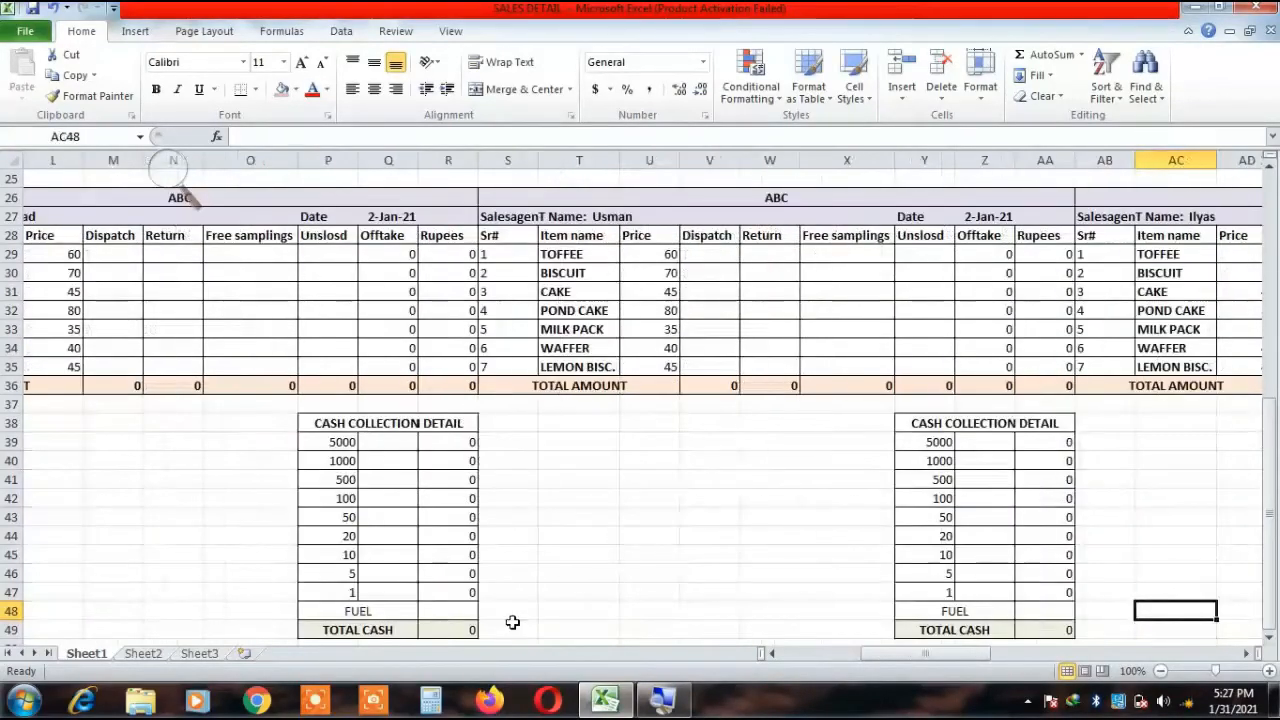
{"action": "key", "text": "Right"}
{"action": "key", "text": "Right"}
{"action": "key", "text": "Right"}
{"action": "key", "text": "Right"}
{"action": "key", "text": "Right"}
{"action": "key", "text": "Right"}
{"action": "key", "text": "Right"}
{"action": "key", "text": "Right"}
{"action": "key", "text": "Right"}
{"action": "key", "text": "Right"}
{"action": "key", "text": "Right"}
{"action": "key", "text": "Right"}
{"action": "key", "text": "Right"}
{"action": "key", "text": "Right"}
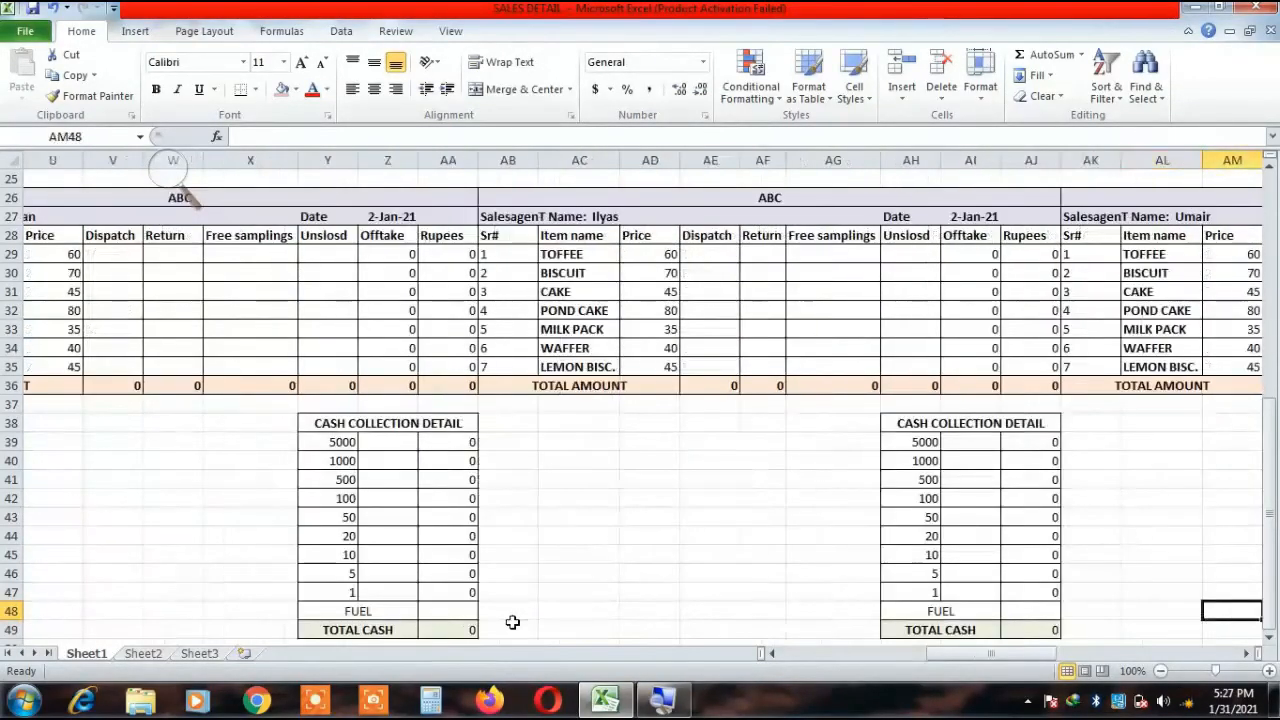
{"action": "key", "text": "Right"}
{"action": "key", "text": "Right"}
{"action": "key", "text": "Right"}
{"action": "key", "text": "Right"}
{"action": "key", "text": "Right"}
{"action": "key", "text": "Right"}
{"action": "key", "text": "Right"}
{"action": "key", "text": "Right"}
{"action": "key", "text": "Right"}
{"action": "key", "text": "Right"}
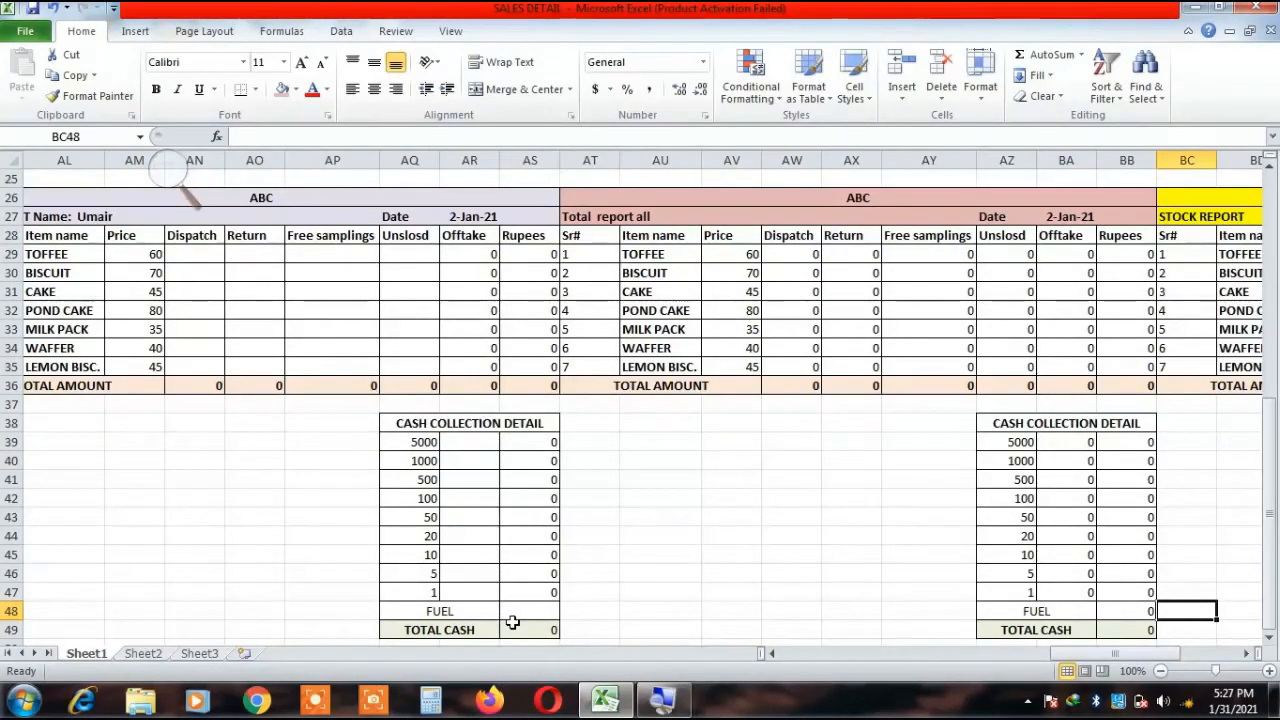
Rename Sheet1 as "Sales agent voucher".
{"action": "right_click", "coordinate": [92, 654]}
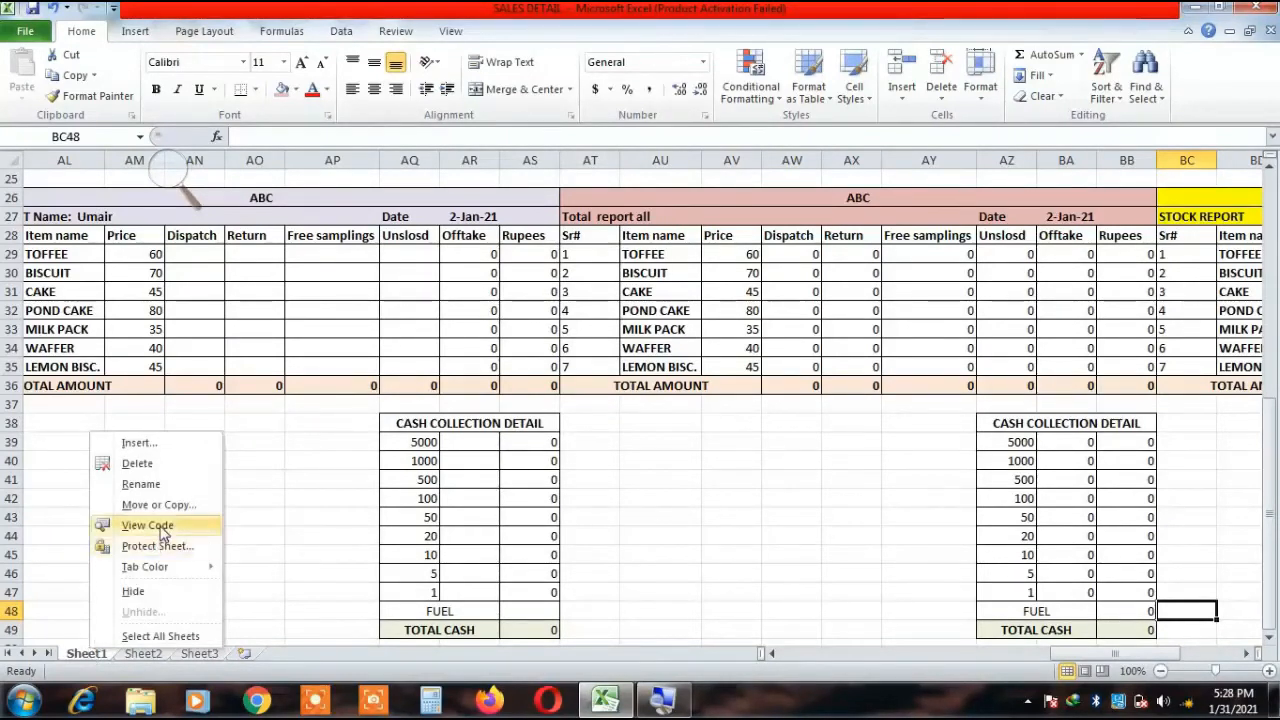
{"action": "left_click", "coordinate": [156, 484]}
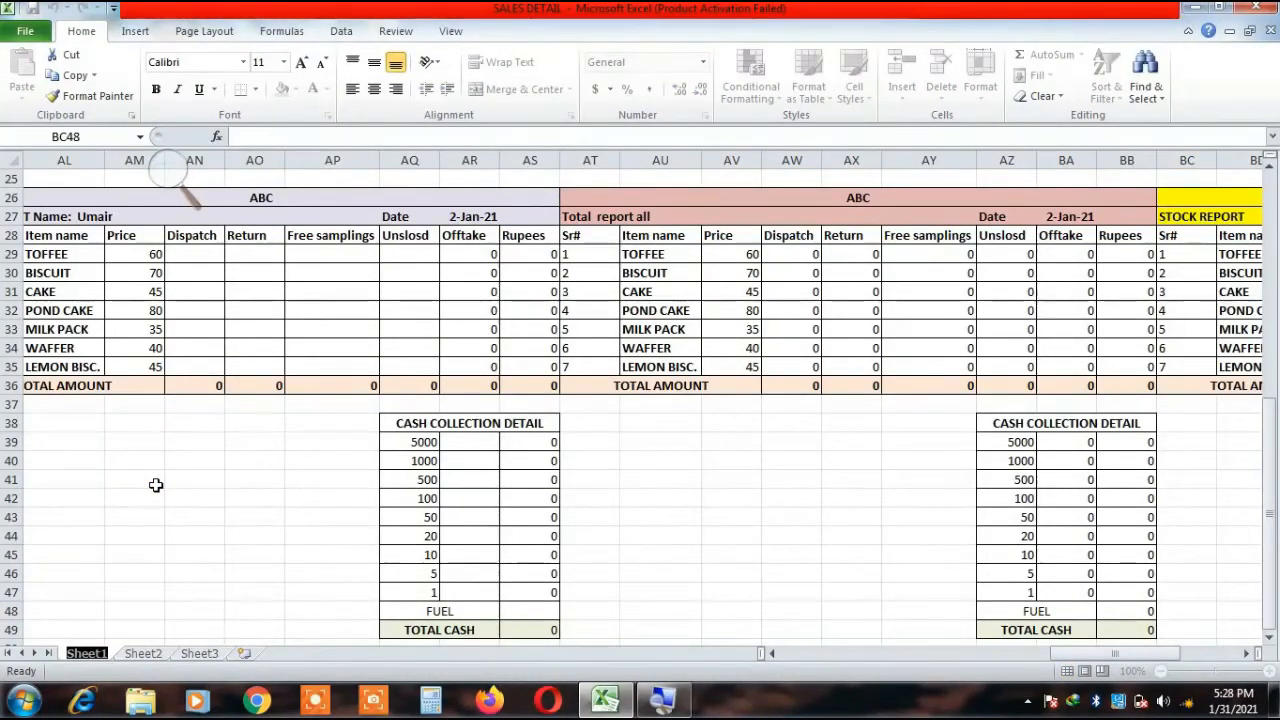
{"action": "type", "text": "S"}
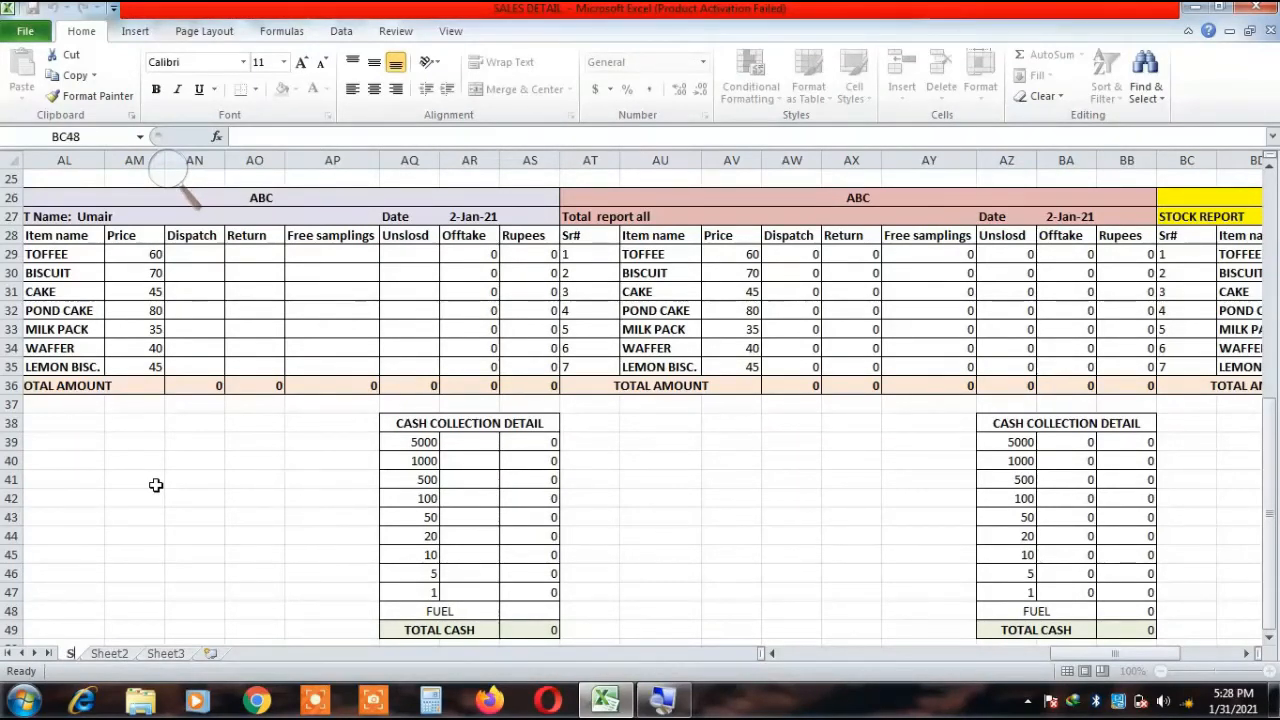
{"action": "type", "text": "l"}
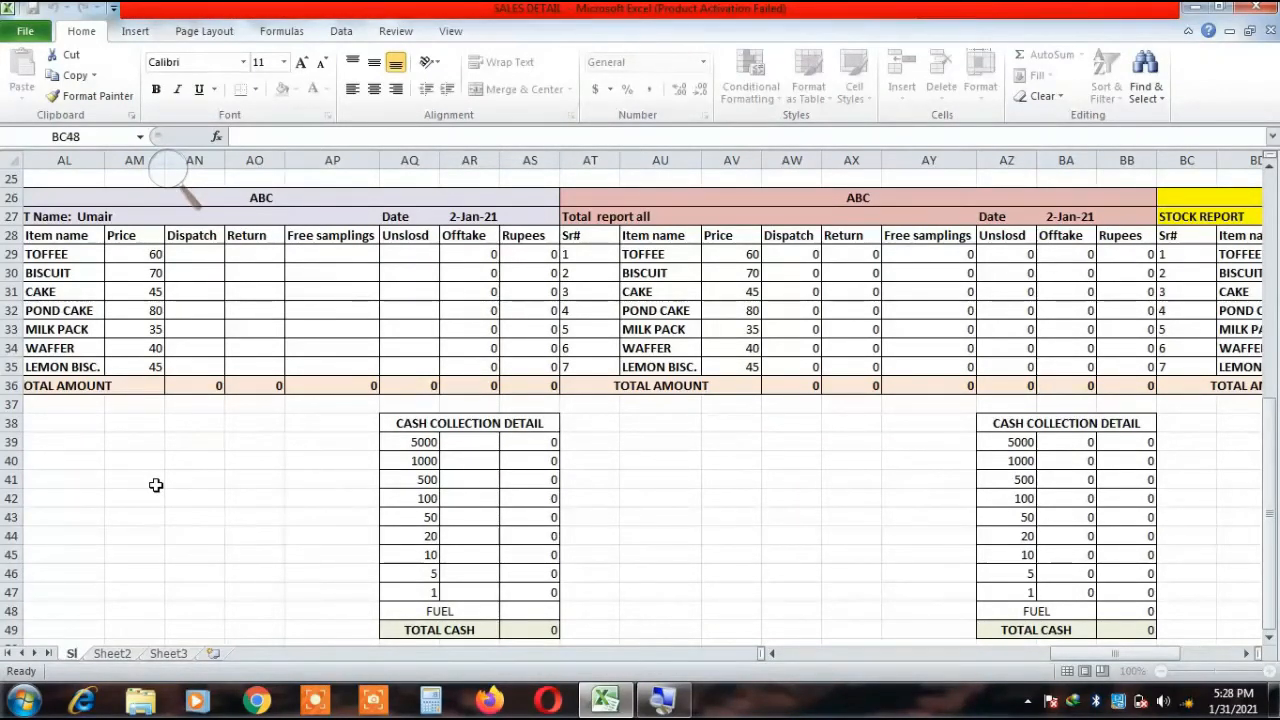
{"action": "type", "text": "les"}
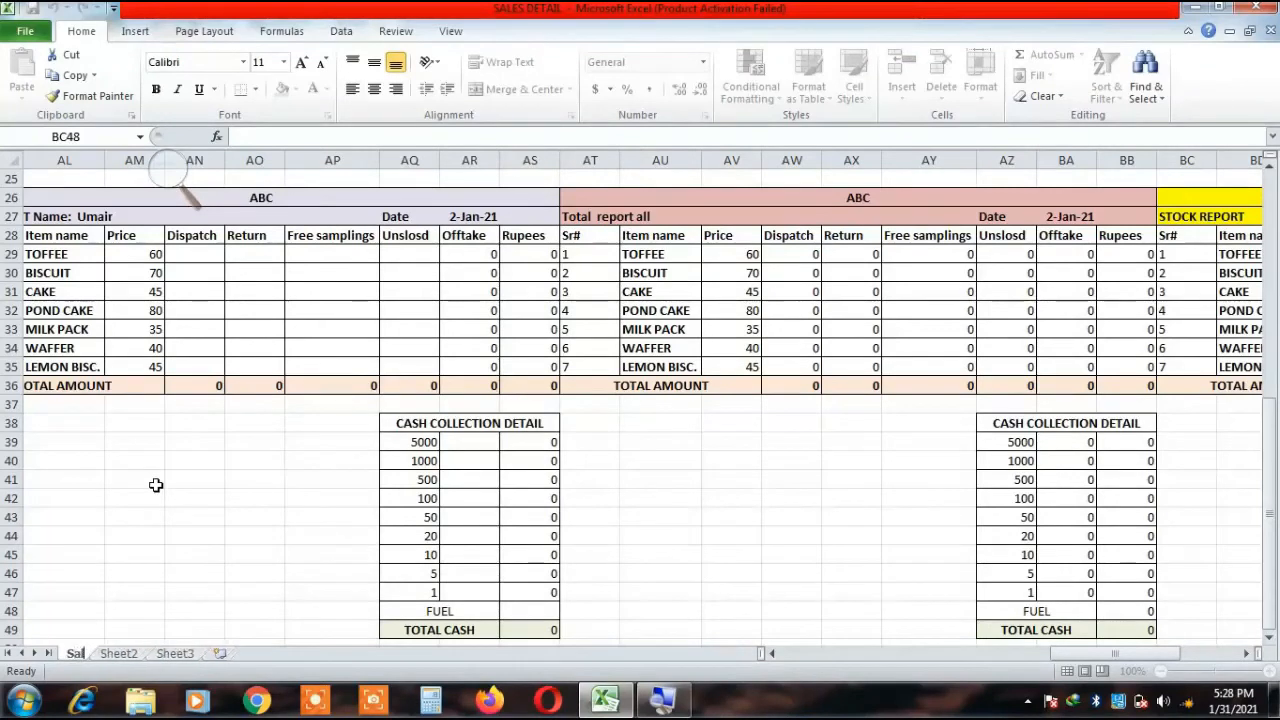
{"action": "type", "text": " ag"}
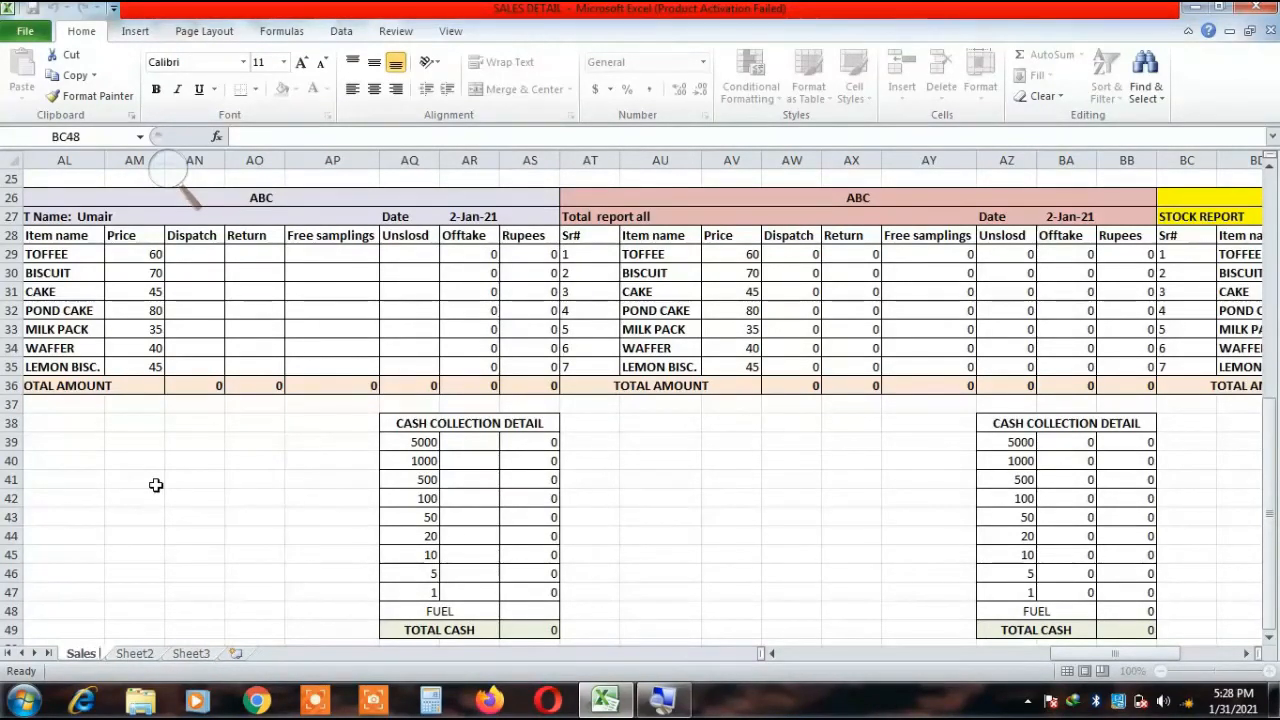
{"action": "type", "text": "ent"}
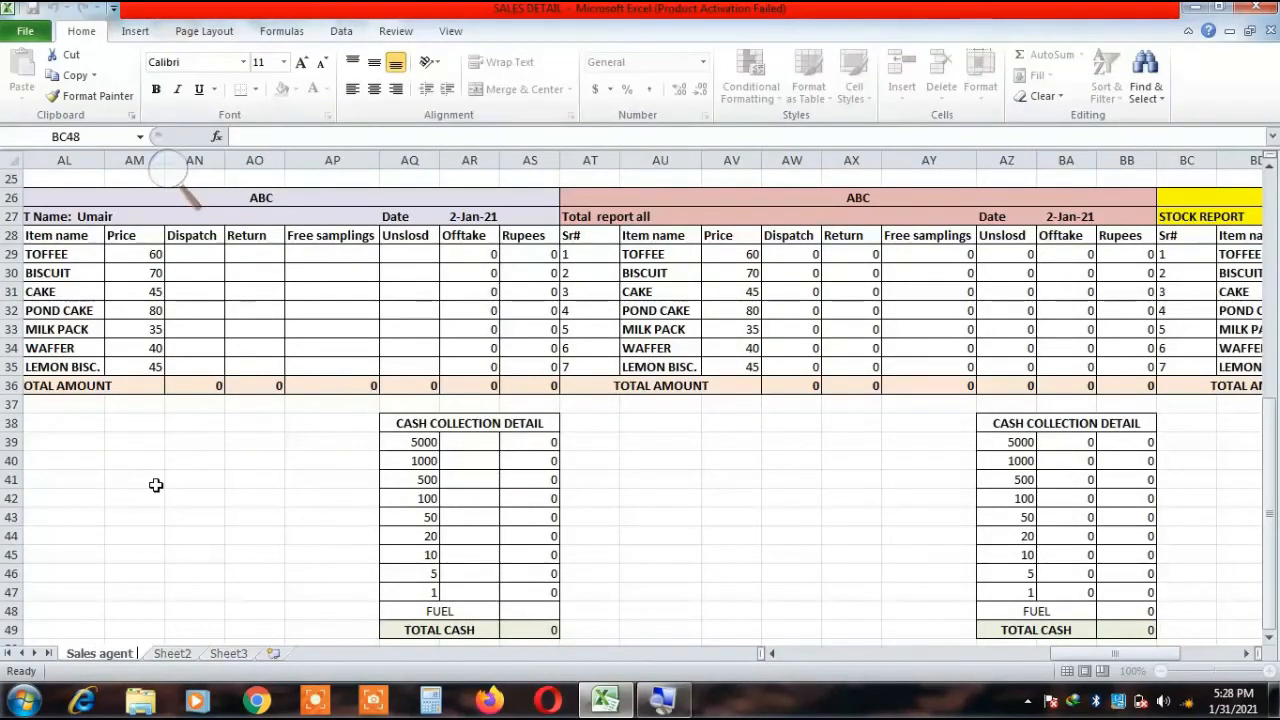
{"action": "type", "text": " voucher"}
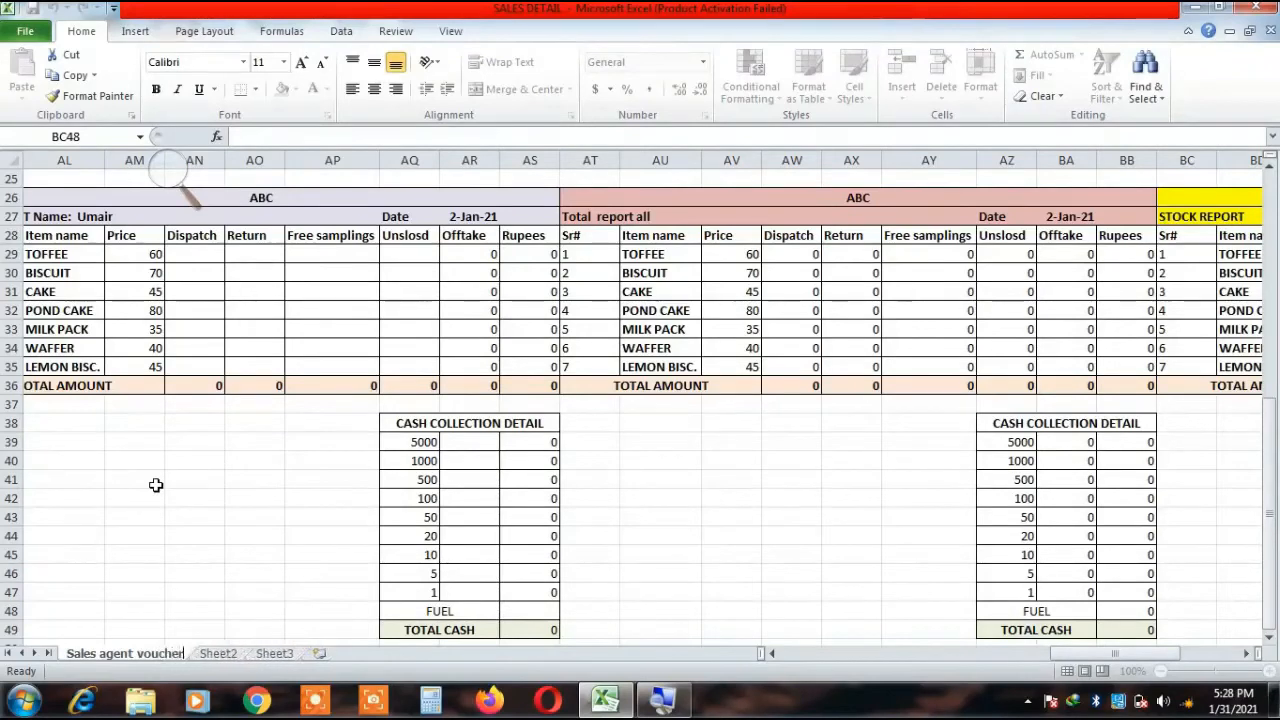
Rename Sheet2 as "summary".
{"action": "double_click", "coordinate": [218, 653]}
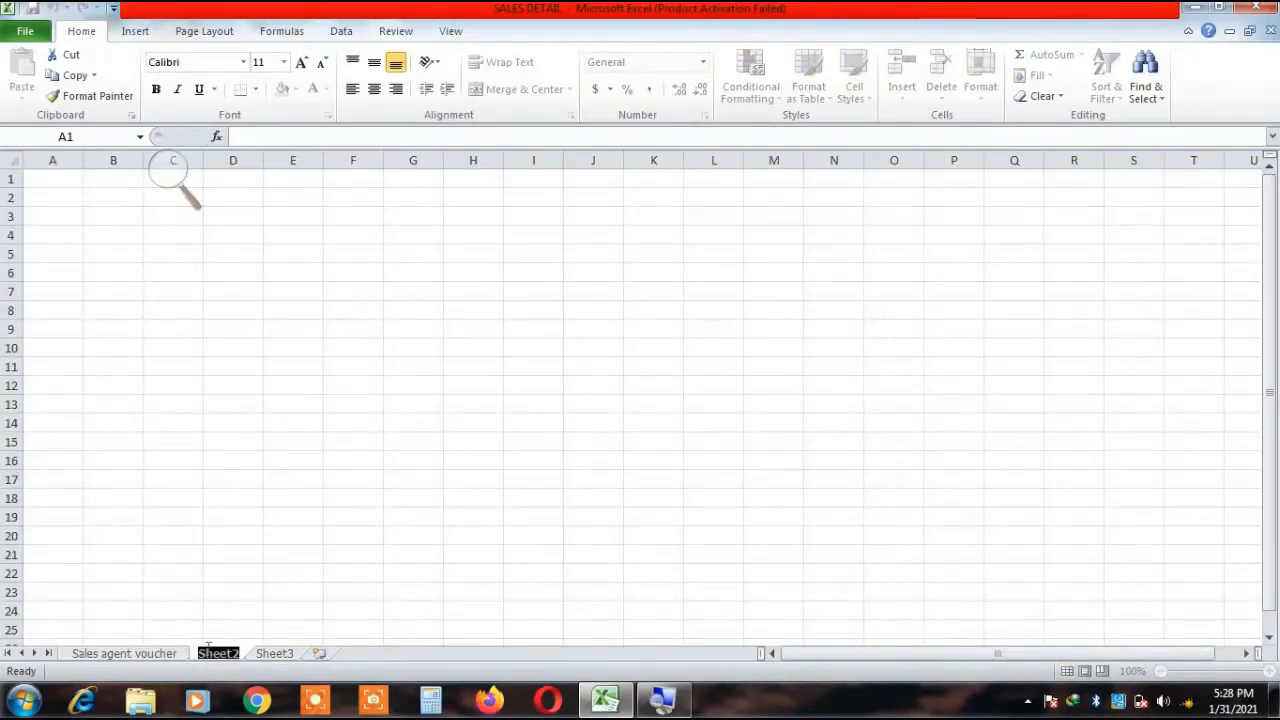
{"action": "left_click", "coordinate": [307, 611]}
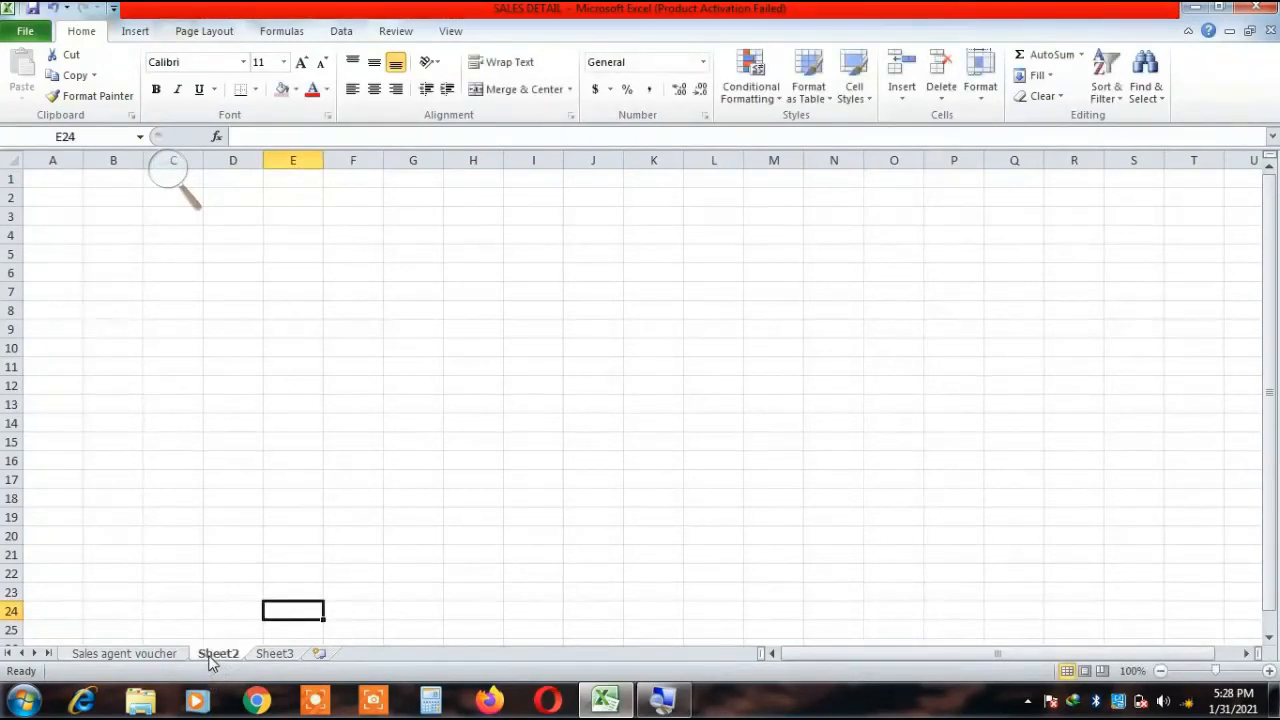
{"action": "right_click", "coordinate": [212, 663]}
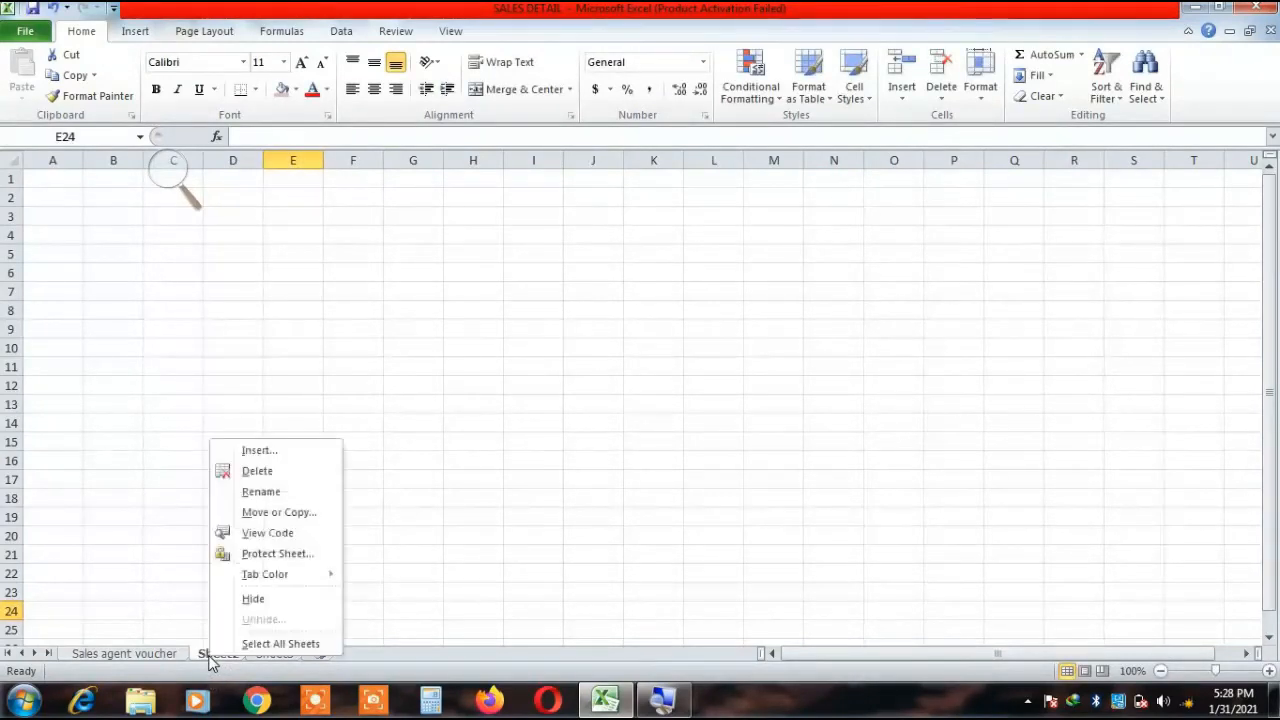
{"action": "left_click", "coordinate": [307, 492]}
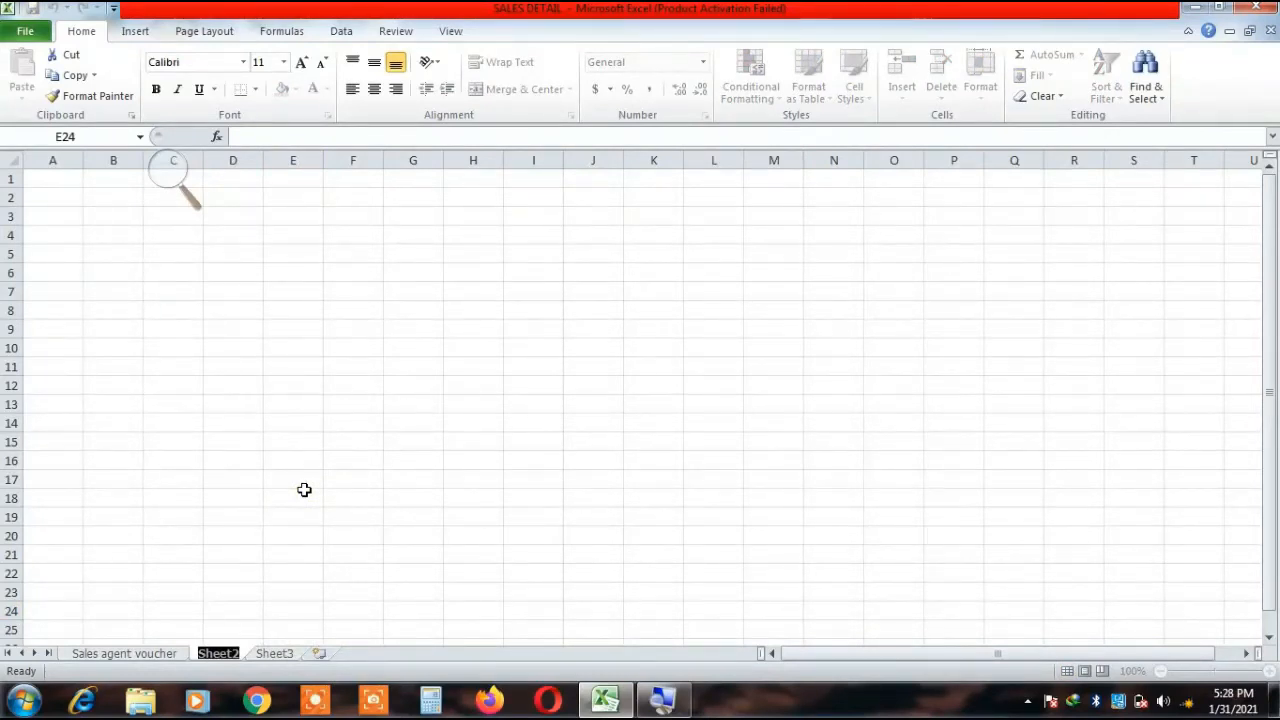
{"action": "type", "text": "summary"}
{"action": "key", "text": "Return"}
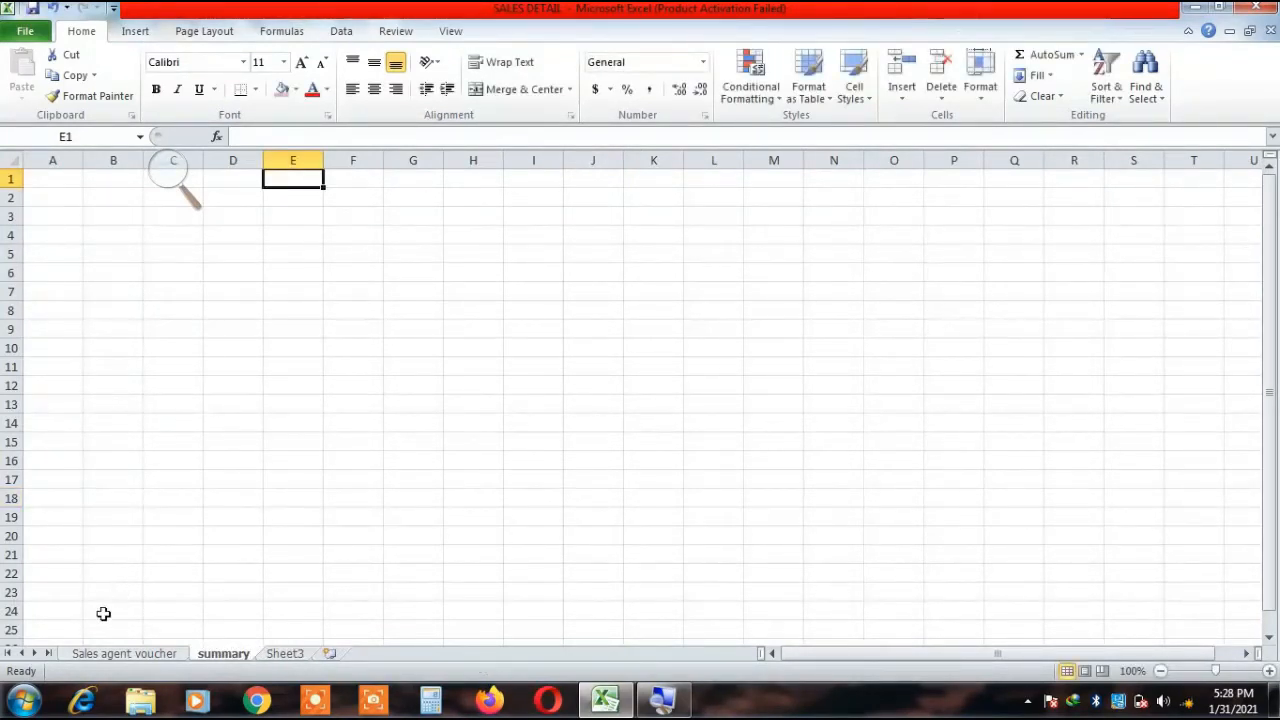
Enter the title "fina report" in B1 of the summary sheet and widen column B to fit it.
{"action": "left_click", "coordinate": [137, 657]}
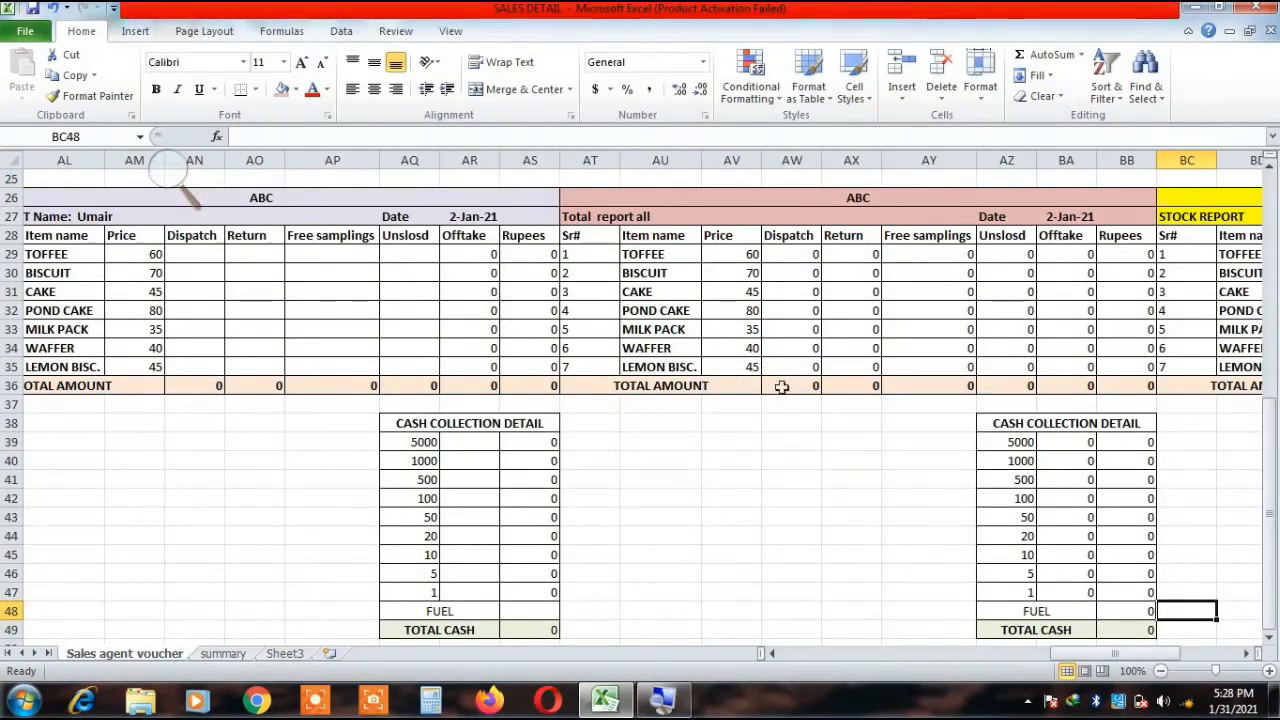
{"action": "left_click_drag", "start_coordinate": [1268, 481], "coordinate": [1272, 230]}
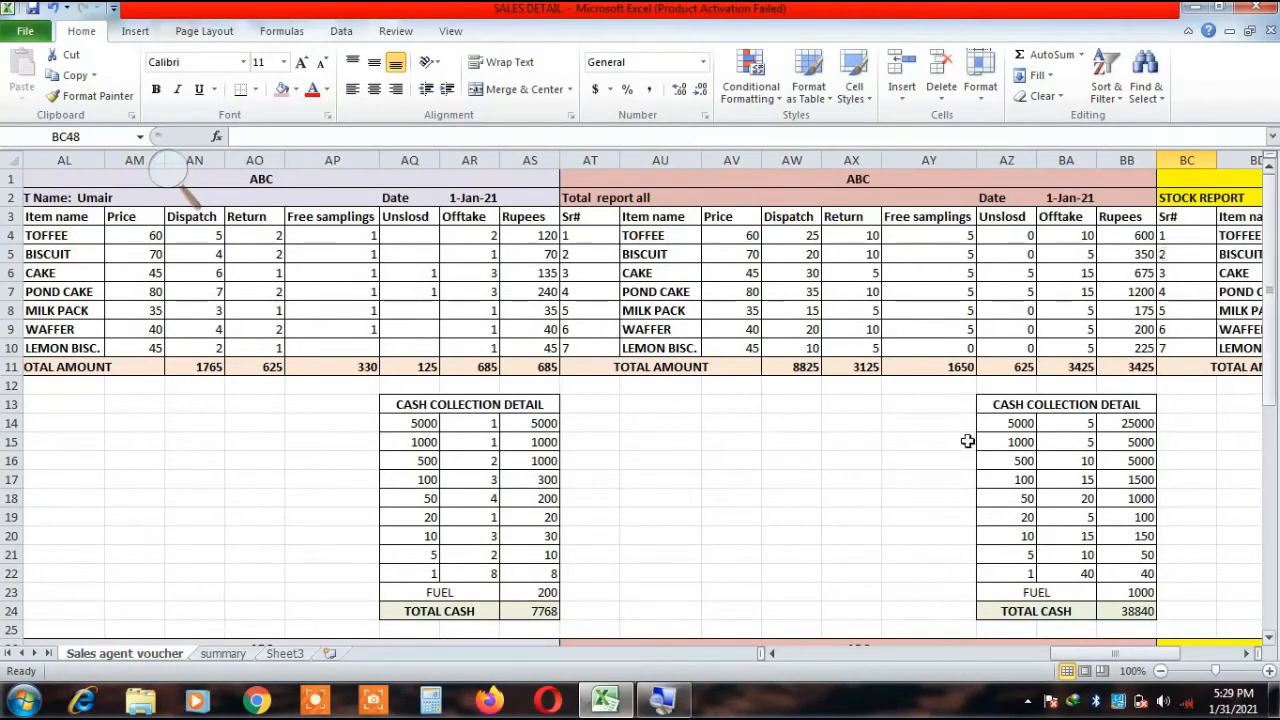
{"action": "left_click", "coordinate": [222, 654]}
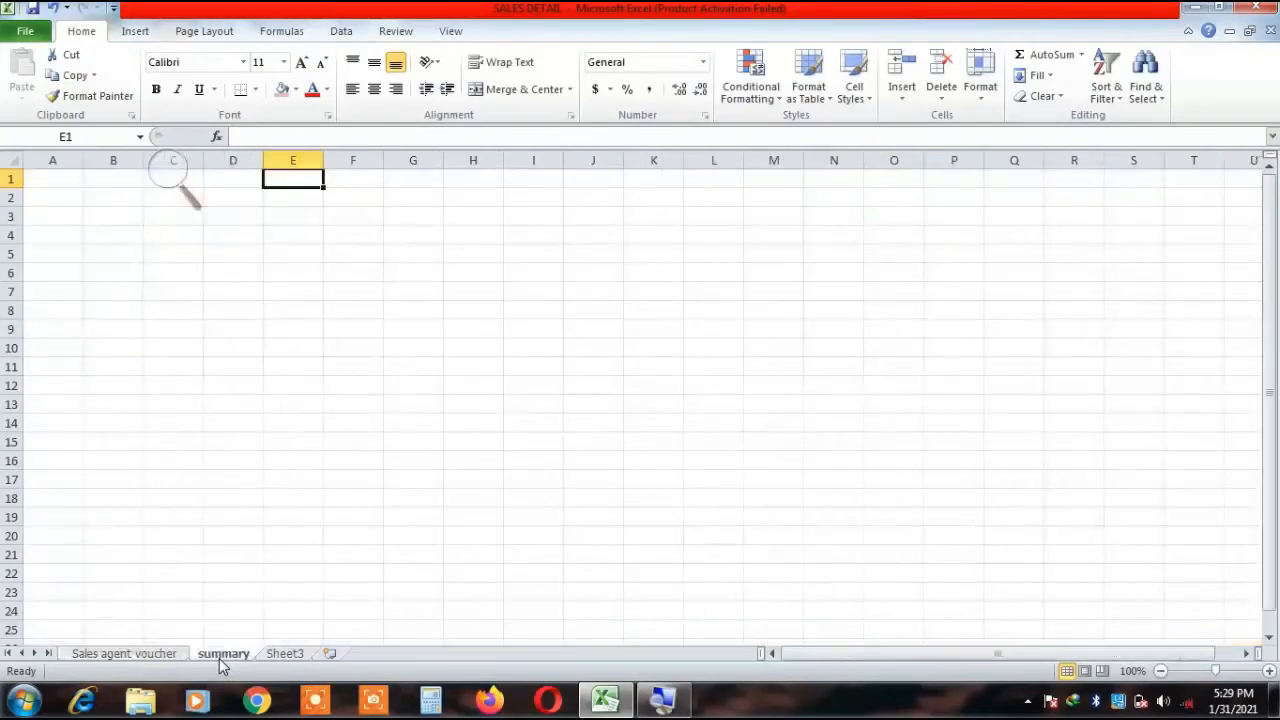
{"action": "left_click", "coordinate": [118, 184]}
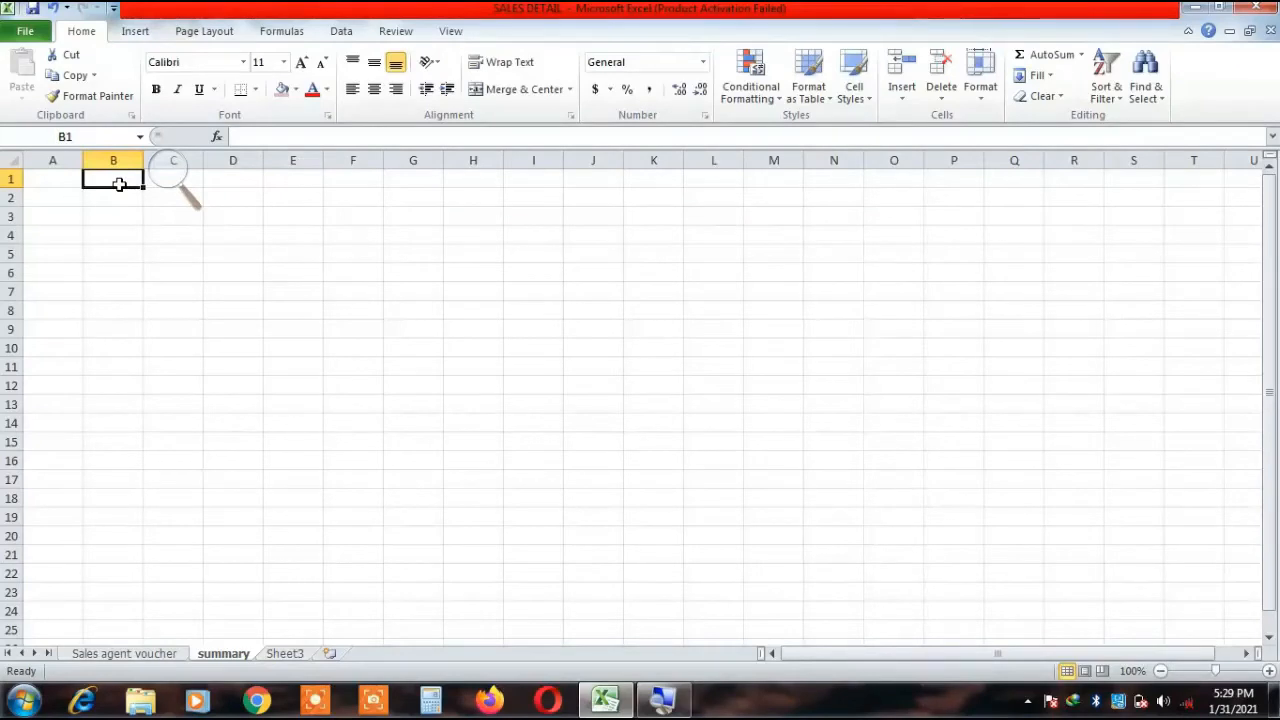
{"action": "double_click", "coordinate": [118, 184]}
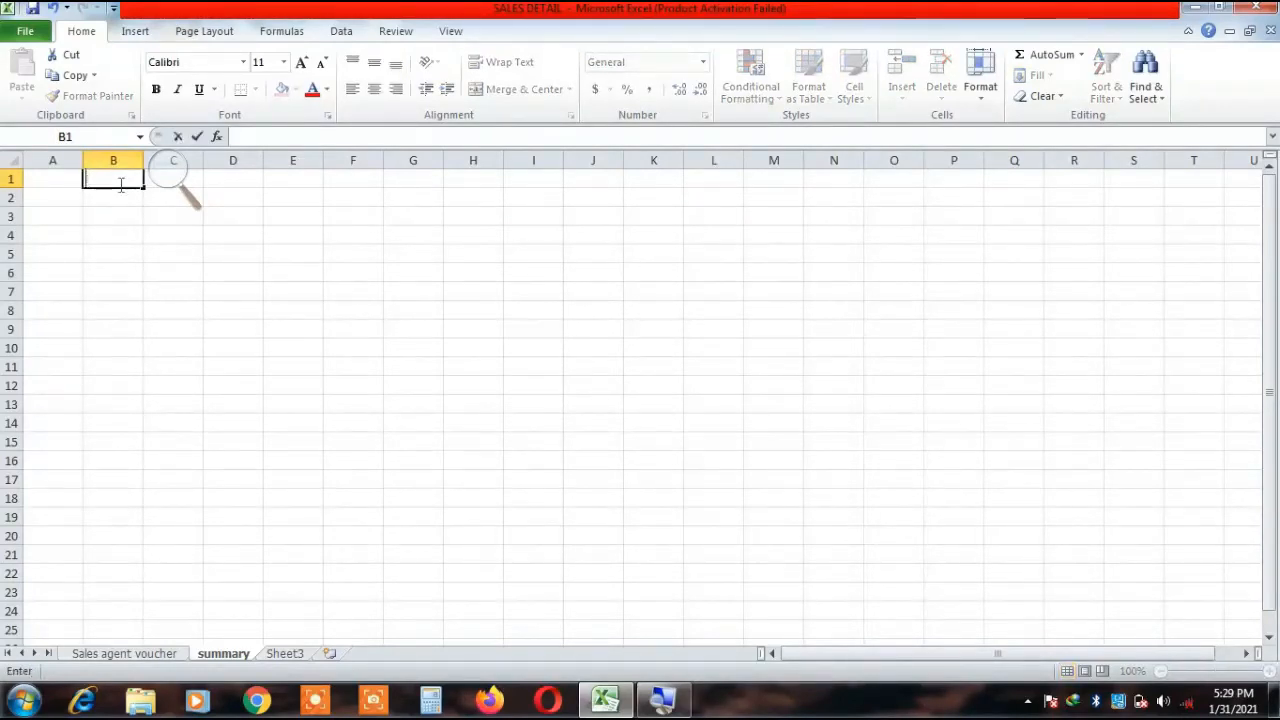
{"action": "type", "text": "fina lrr"}
{"action": "key", "text": "BackSpace"}
{"action": "key", "text": "BackSpace"}
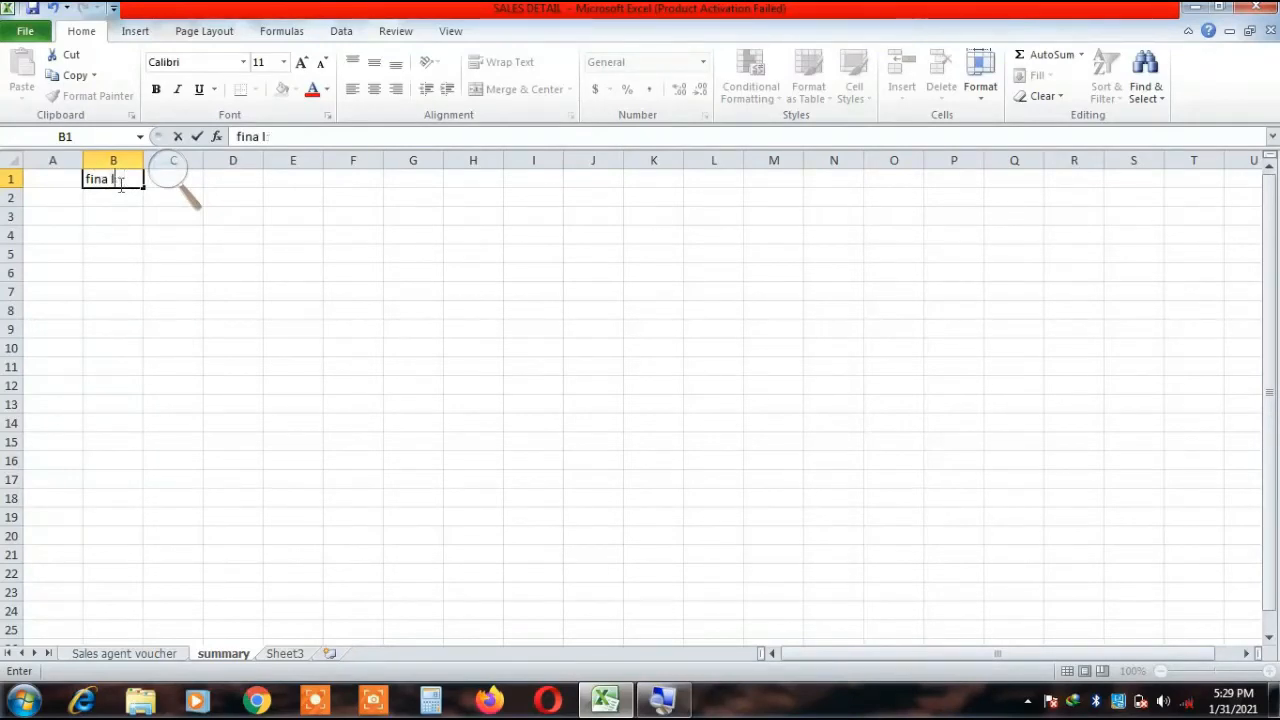
{"action": "type", "text": "report"}
{"action": "left_click", "coordinate": [191, 223]}
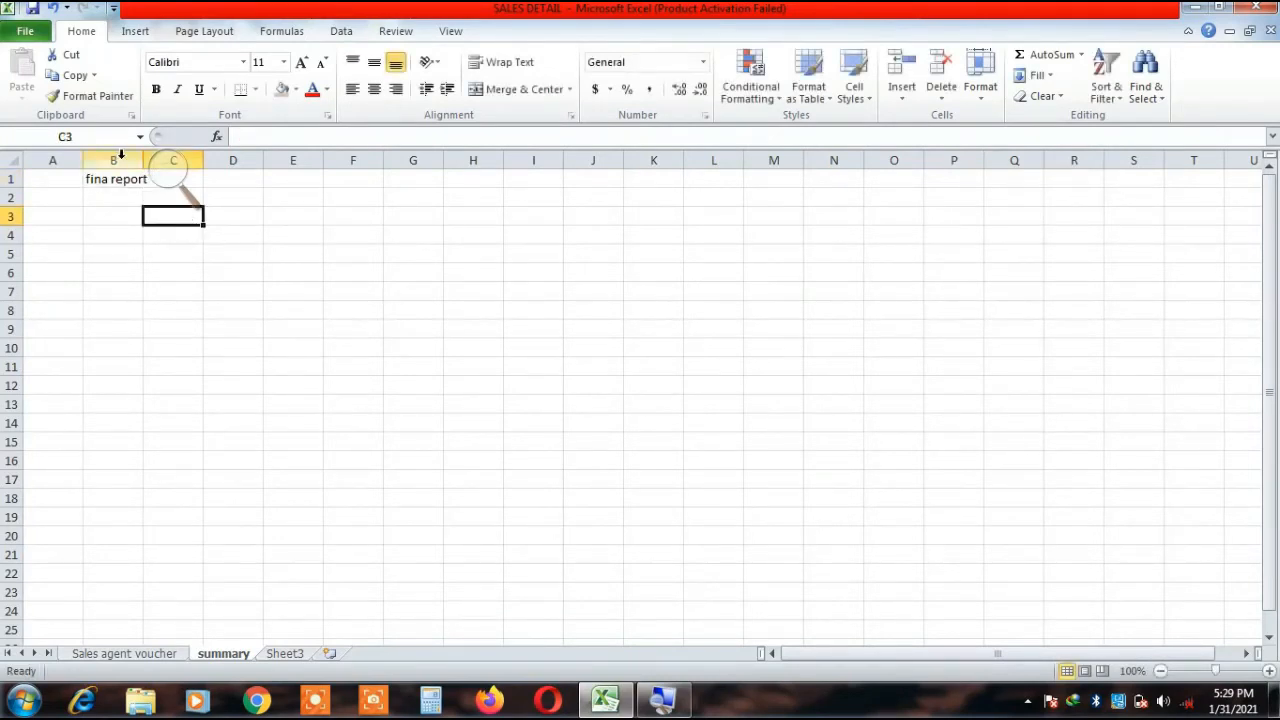
{"action": "left_click_drag", "start_coordinate": [144, 159], "coordinate": [158, 160]}
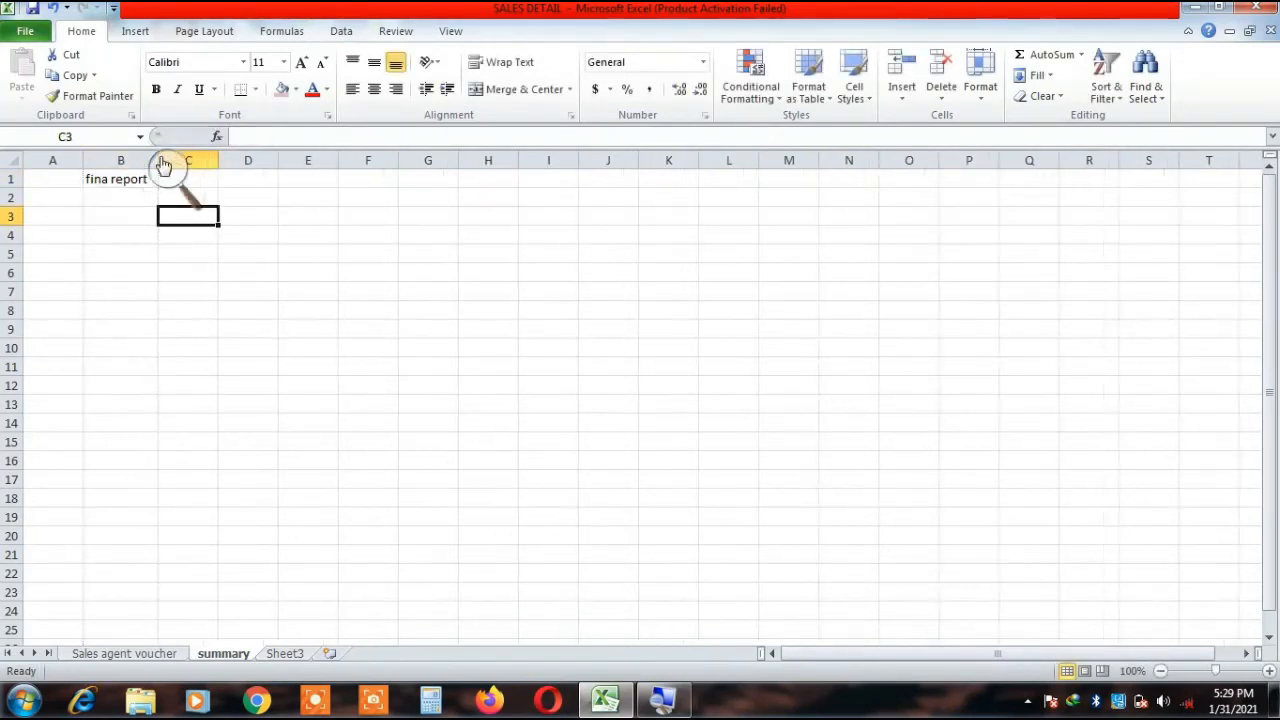
Link C1 of the summary sheet to the report date in AR2 of the "Sales agent voucher" sheet.
{"action": "left_click", "coordinate": [201, 183]}
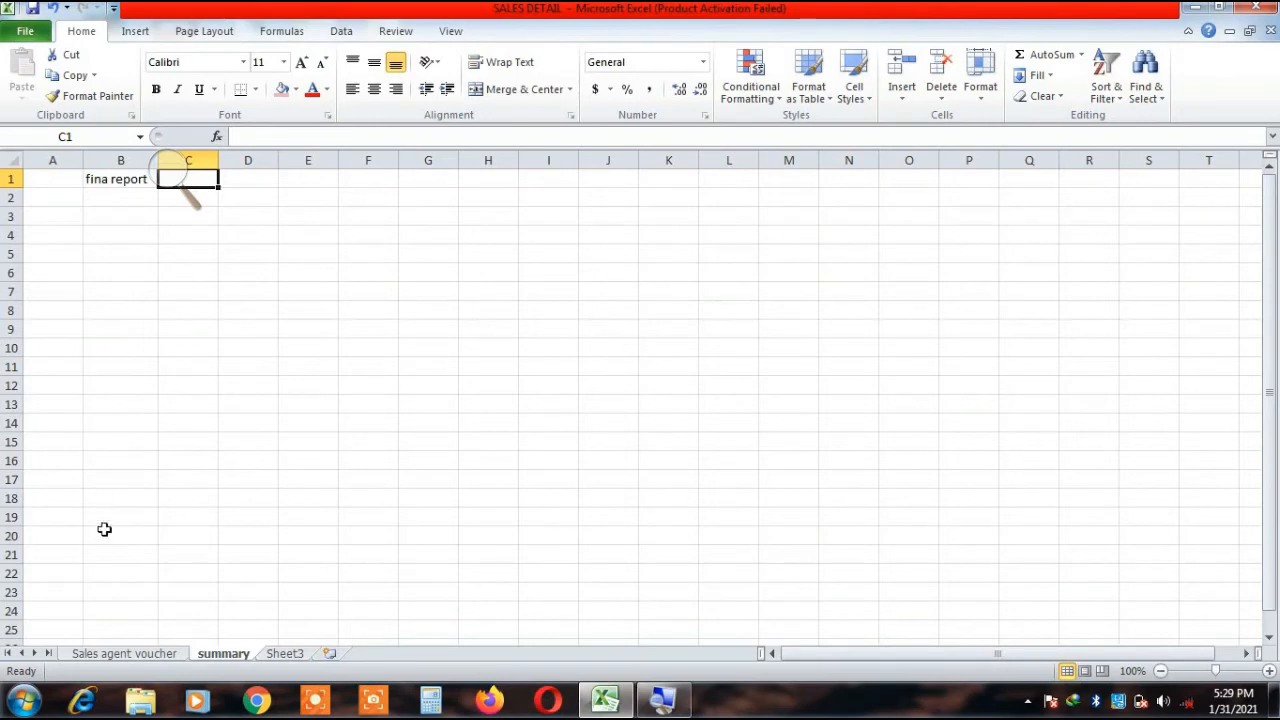
{"action": "left_click", "coordinate": [123, 653]}
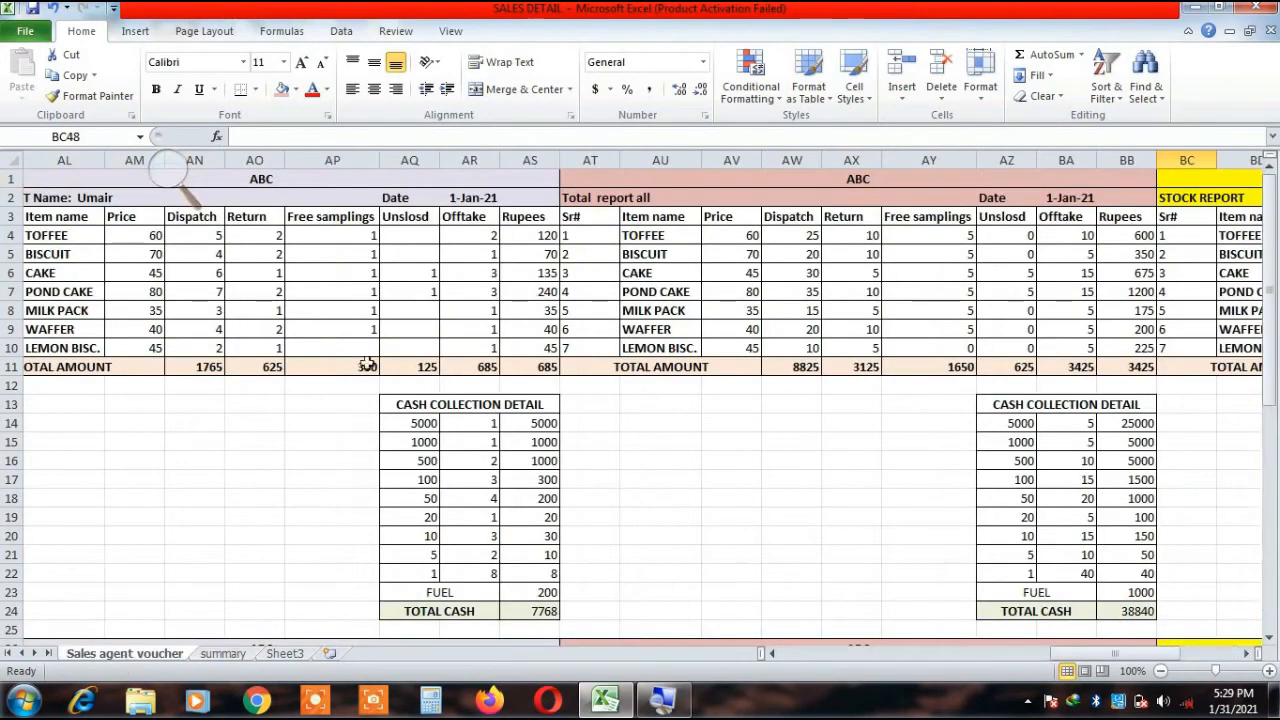
{"action": "left_click", "coordinate": [468, 198]}
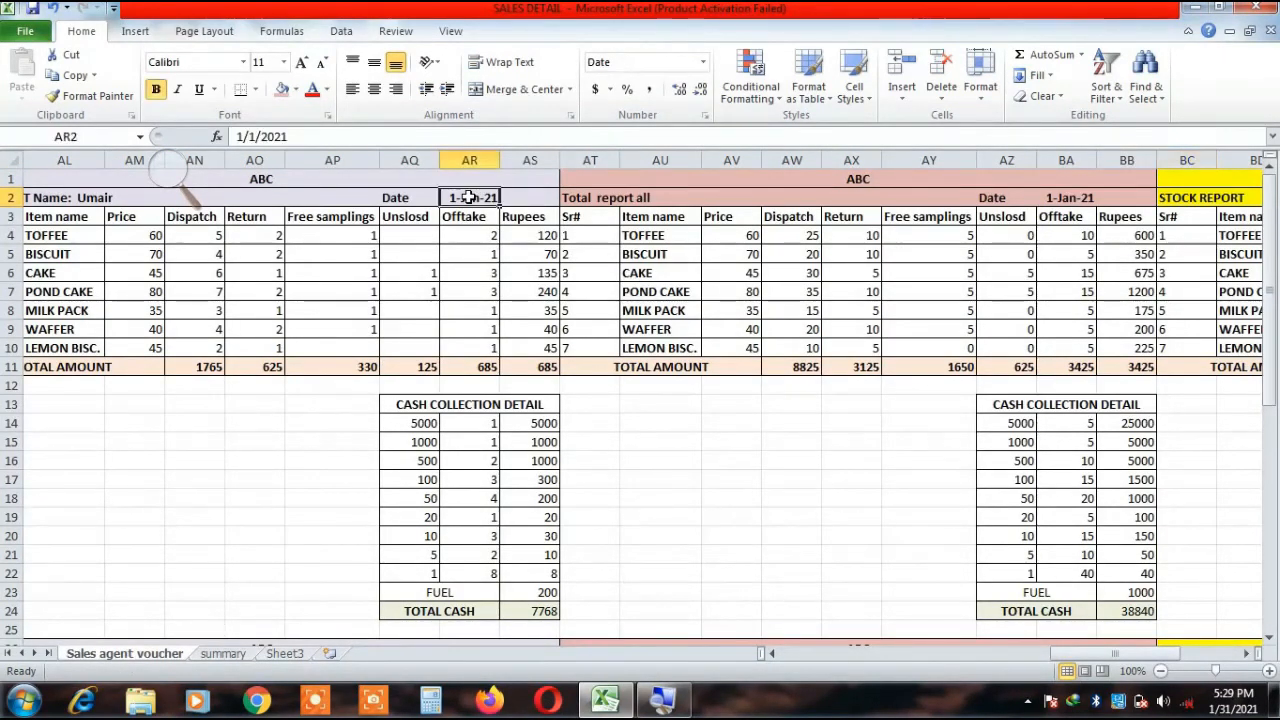
{"action": "left_click", "coordinate": [223, 654]}
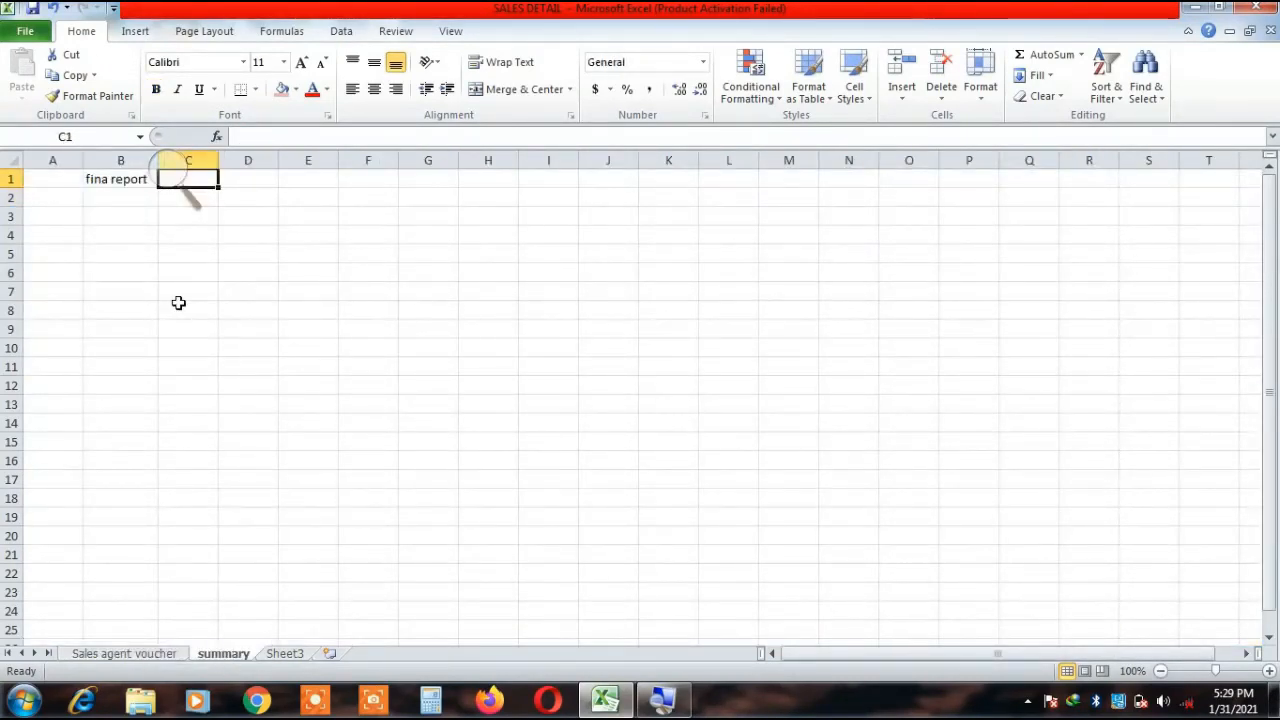
{"action": "type", "text": "="}
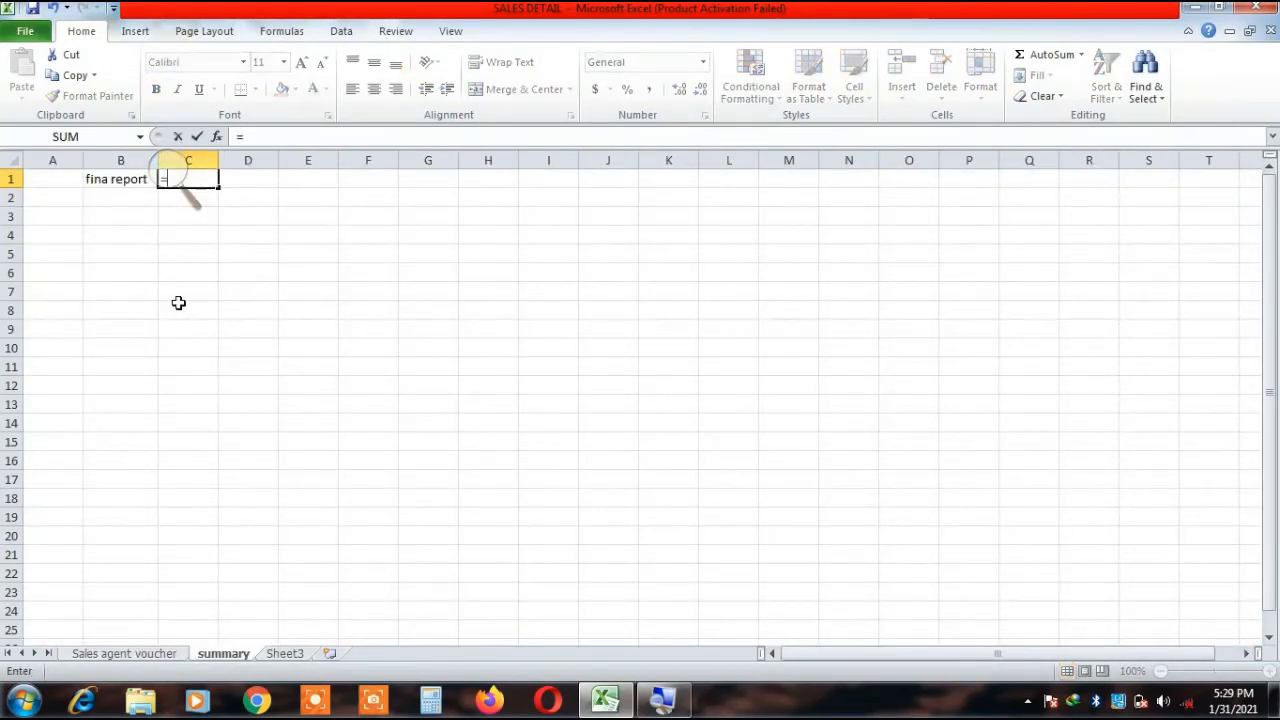
{"action": "left_click", "coordinate": [124, 653]}
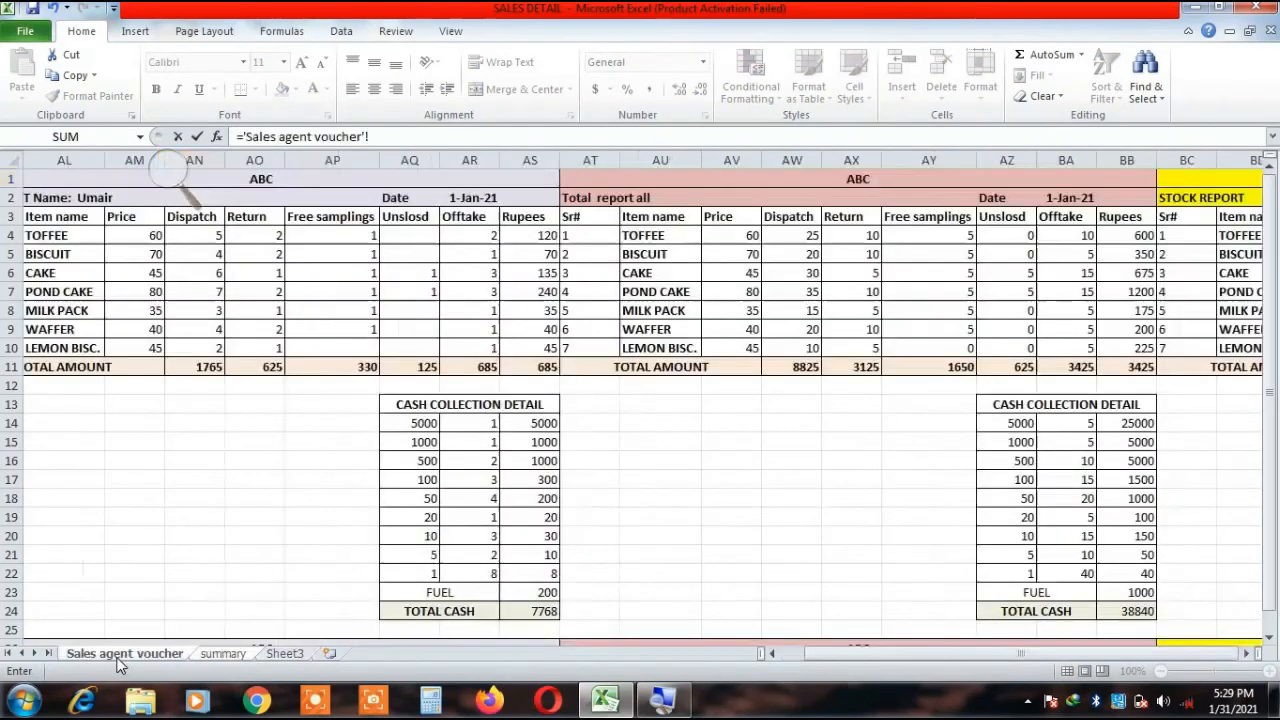
{"action": "left_click", "coordinate": [468, 197]}
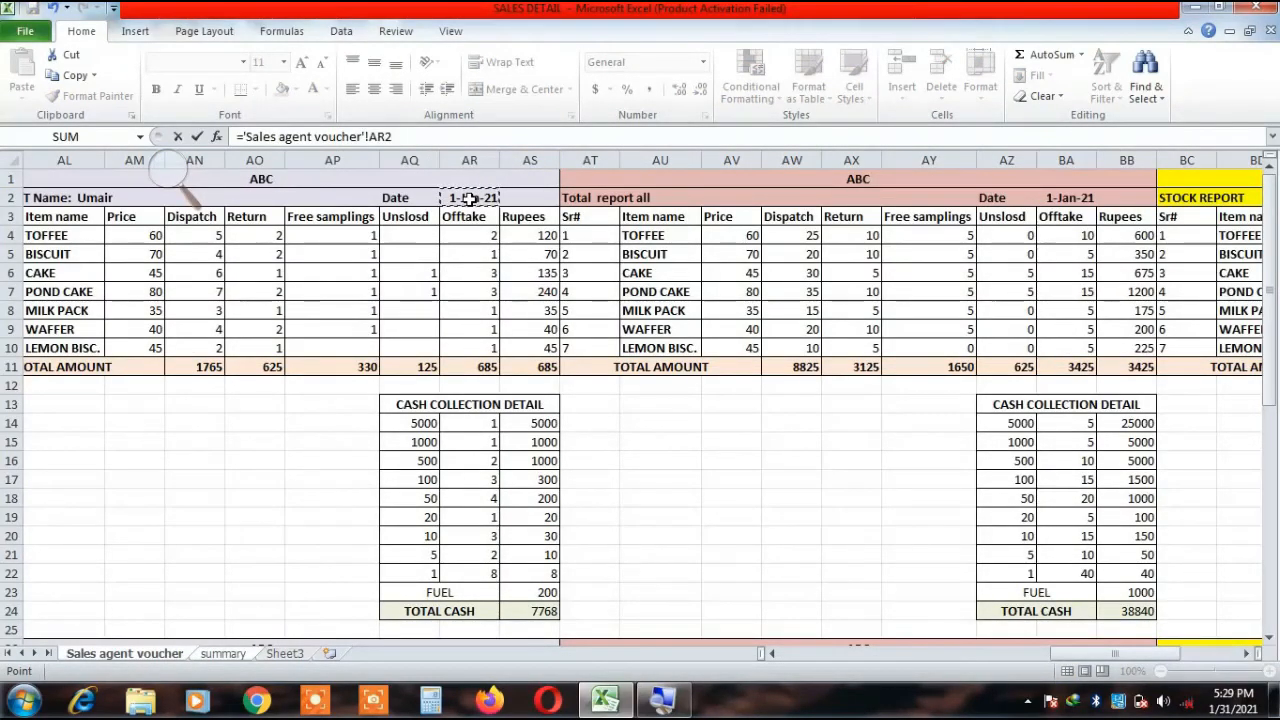
{"action": "key", "text": "Return"}
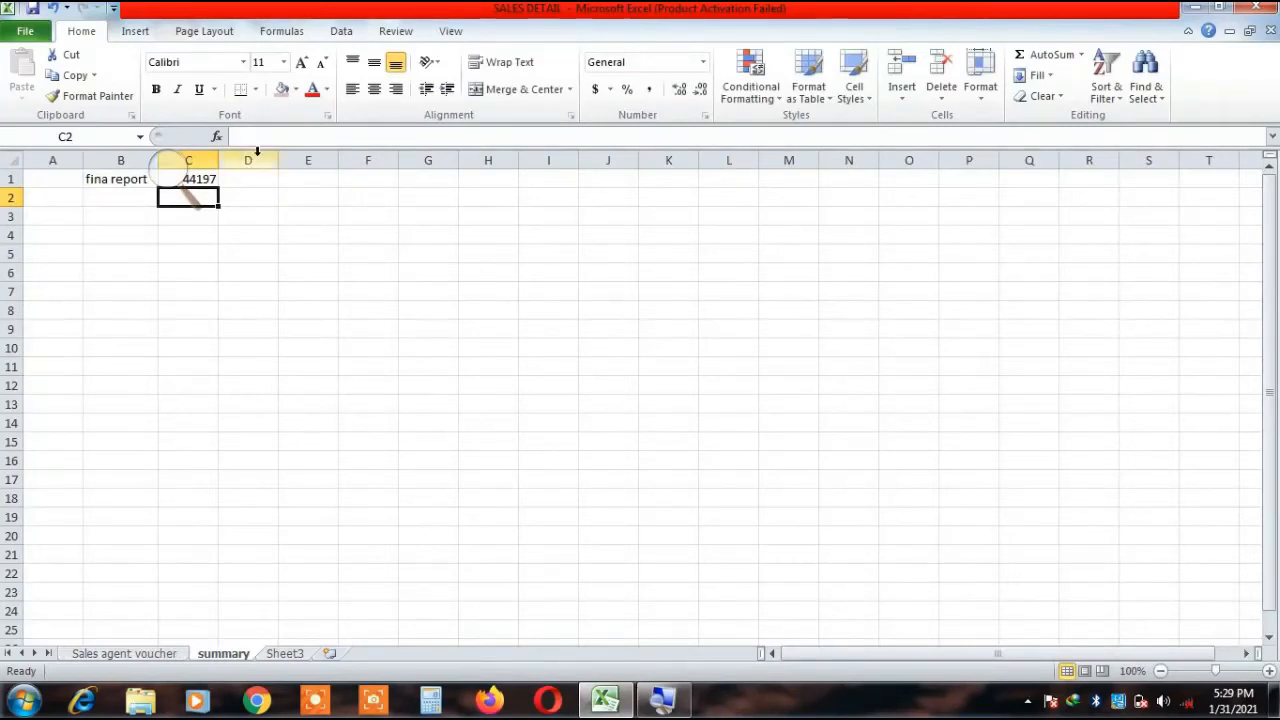
Format C1 of the summary sheet as a date of the 14-Mar-01 type.
{"action": "left_click", "coordinate": [193, 178]}
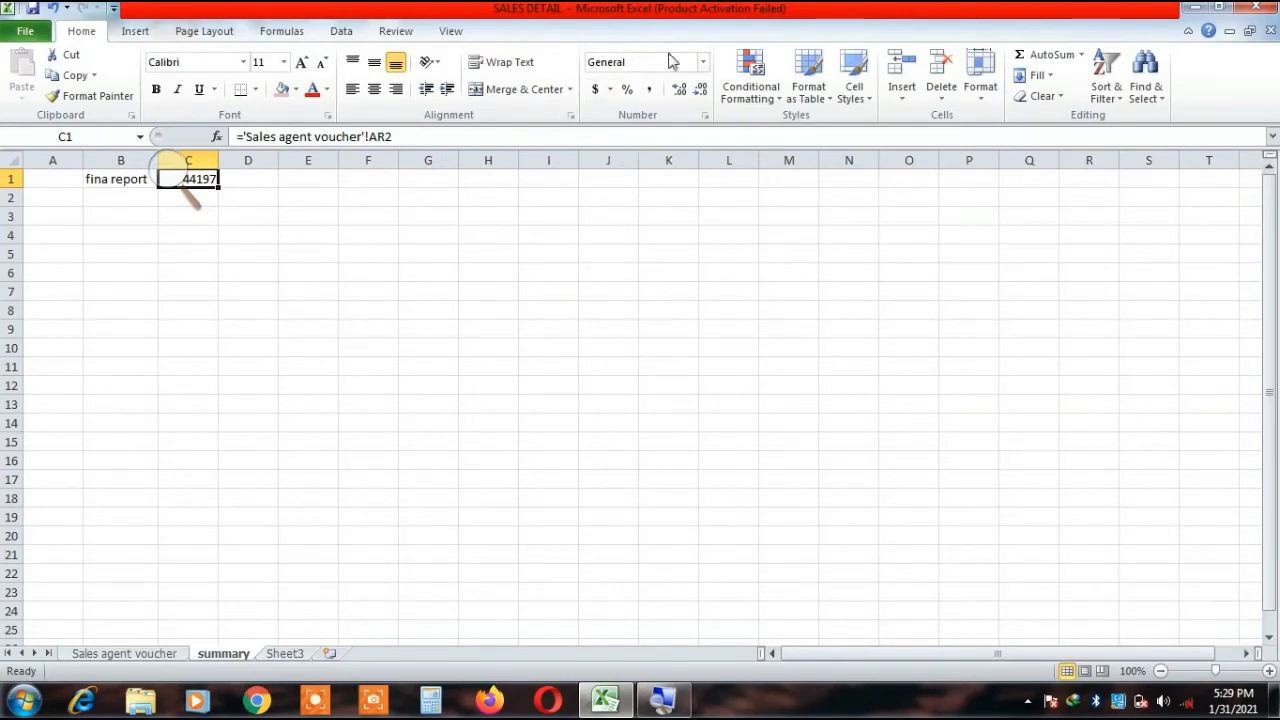
{"action": "left_click", "coordinate": [704, 63]}
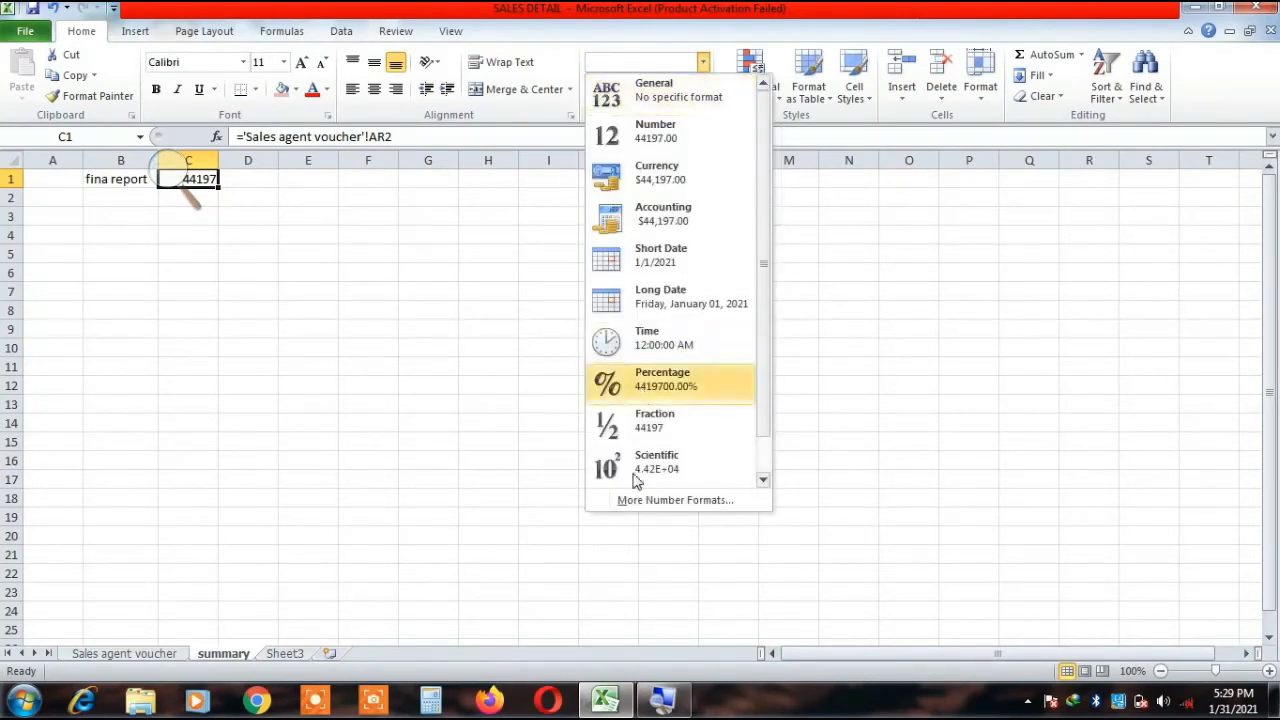
{"action": "left_click", "coordinate": [656, 505]}
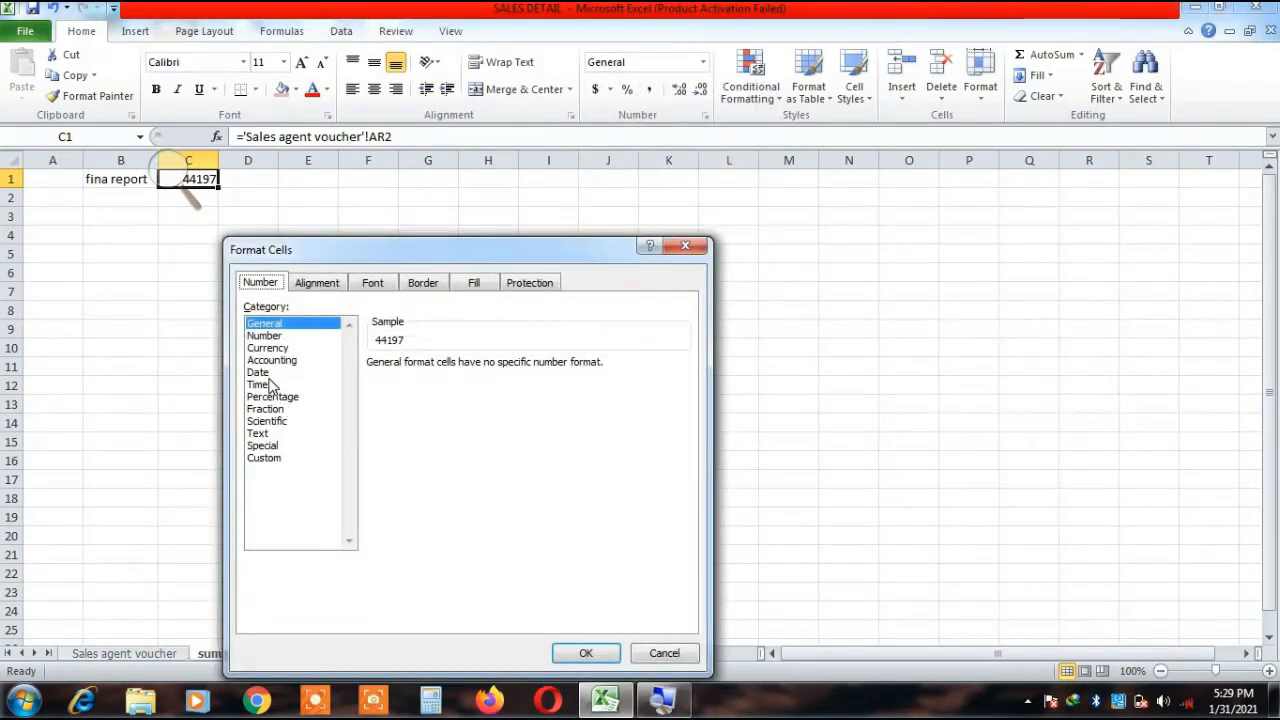
{"action": "left_click", "coordinate": [260, 384]}
{"action": "left_click", "coordinate": [270, 373]}
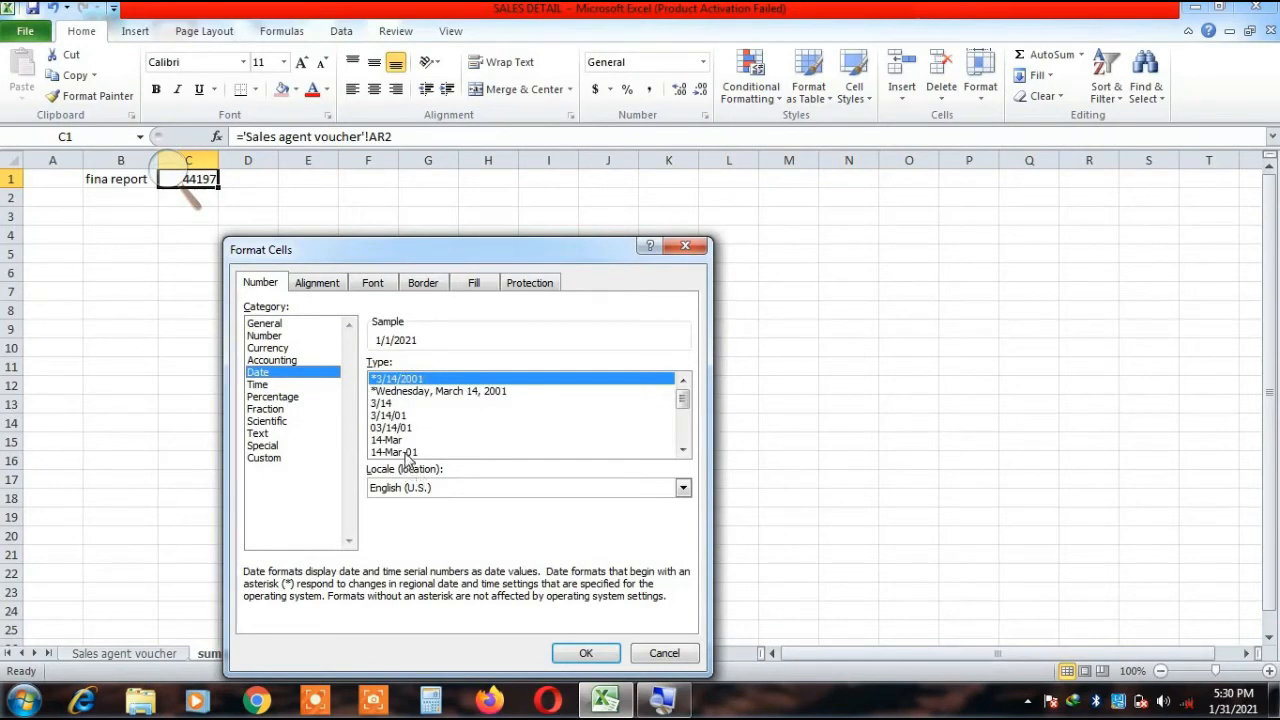
{"action": "left_click", "coordinate": [408, 453]}
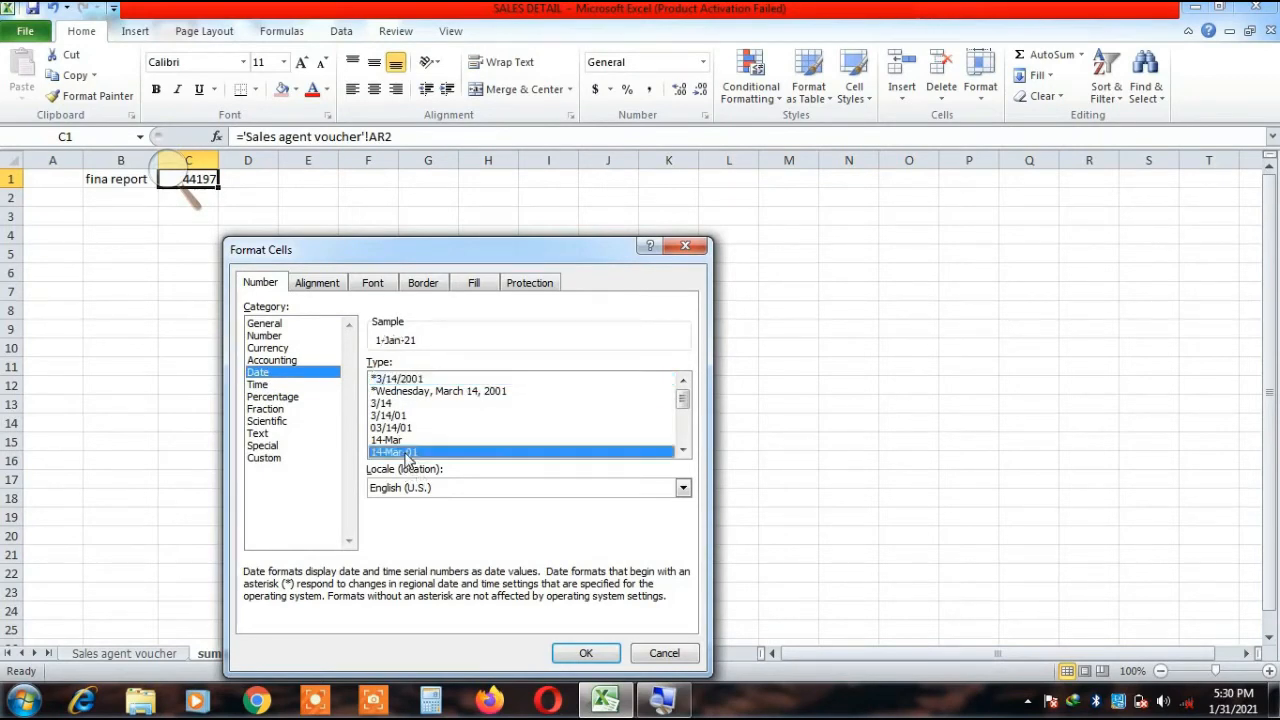
{"action": "left_click", "coordinate": [587, 654]}
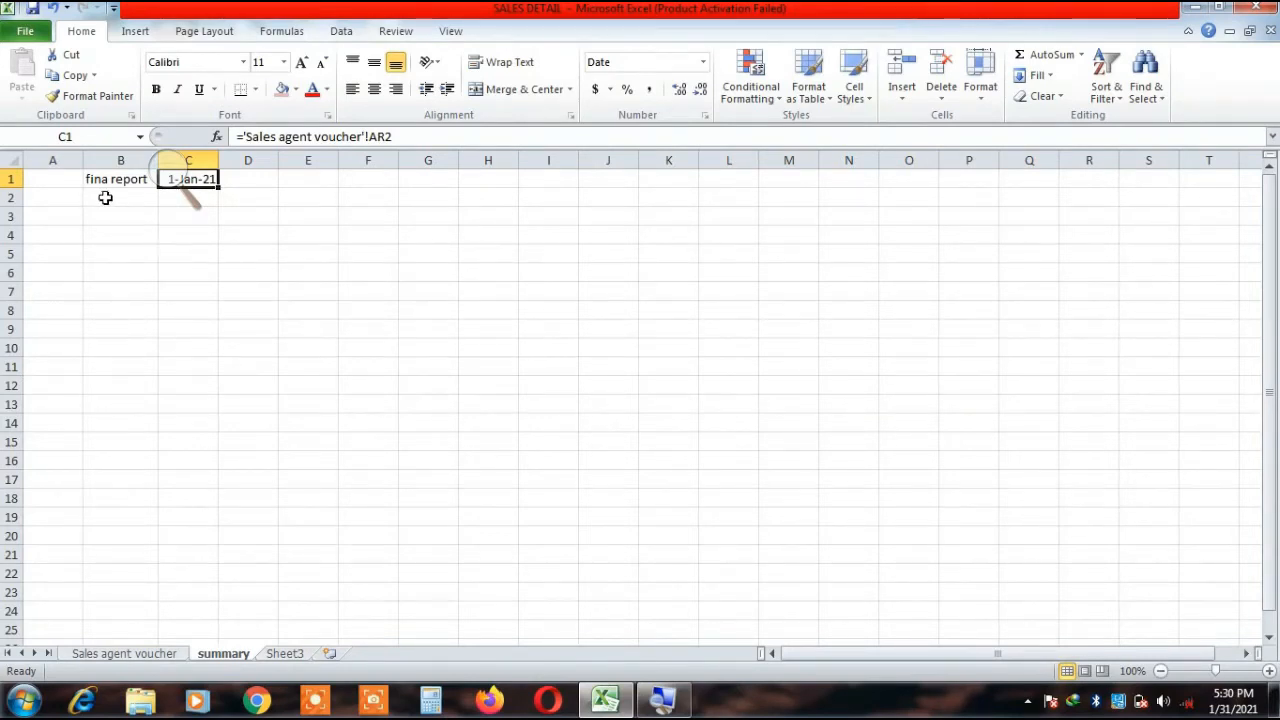
Enter the names of the first two sales agents in A2 and A3 of the summary sheet.
{"action": "left_click", "coordinate": [54, 199]}
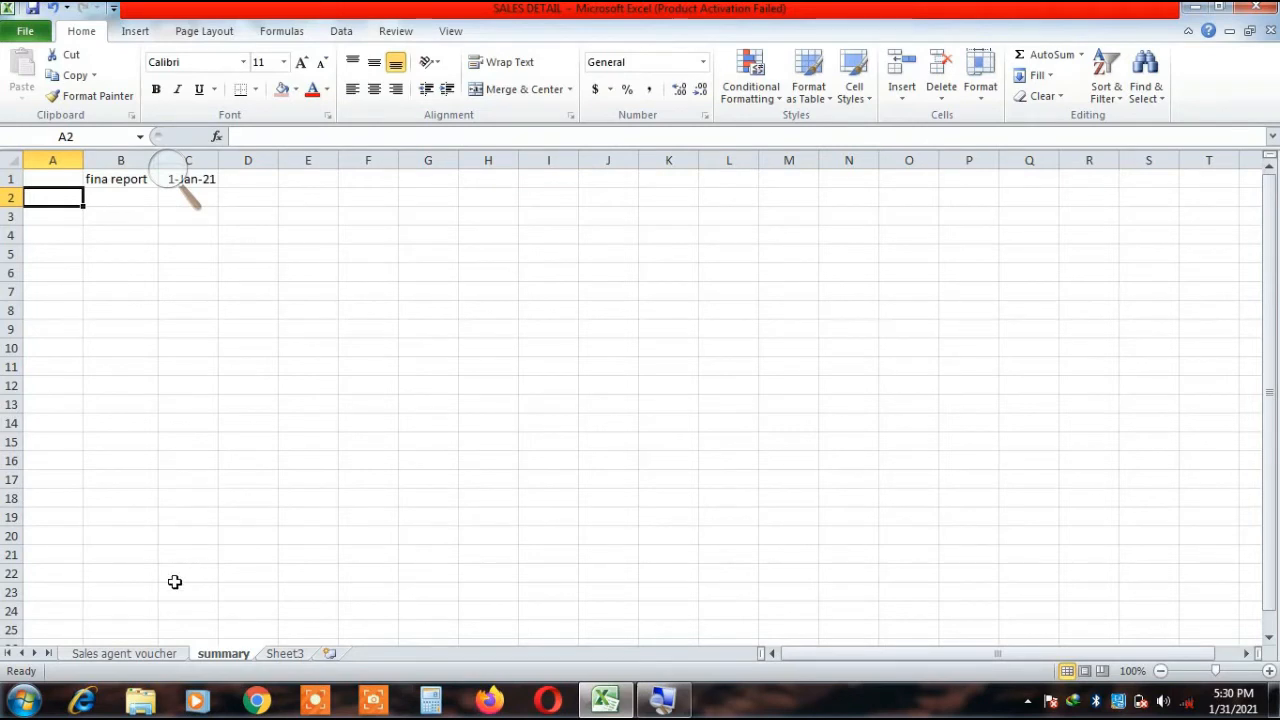
{"action": "left_click", "coordinate": [146, 654]}
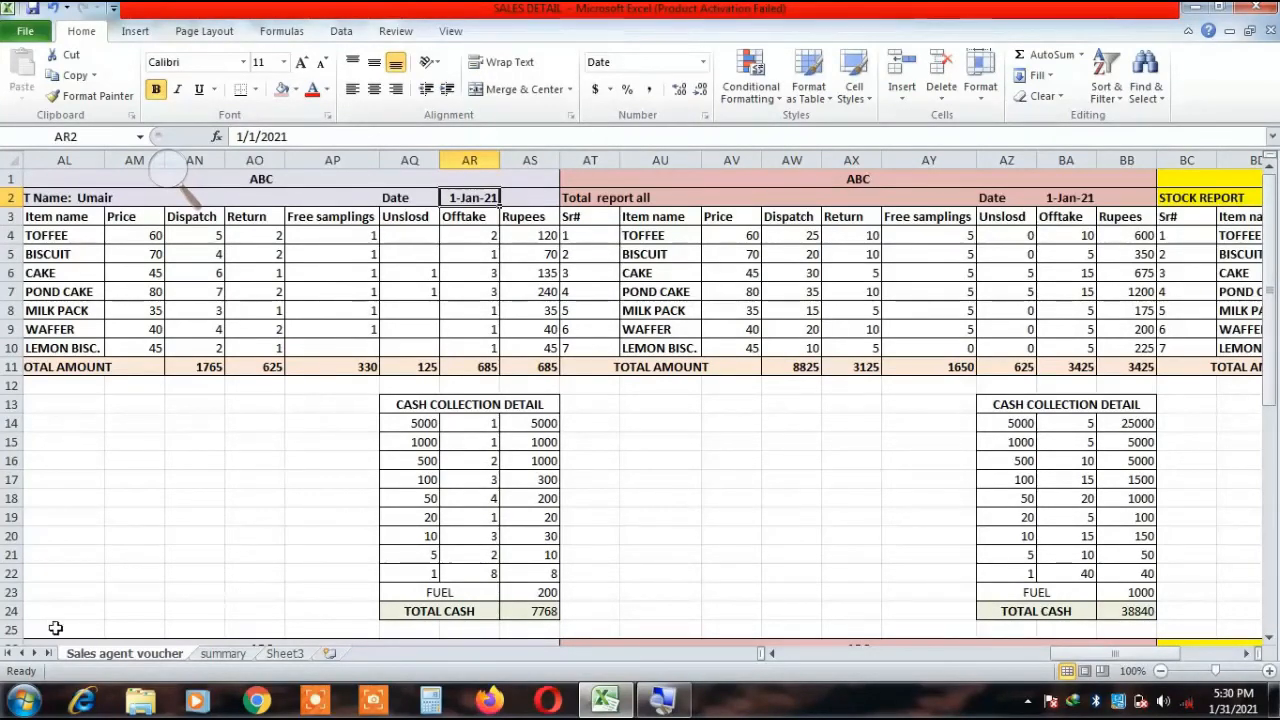
{"action": "left_click", "coordinate": [223, 652]}
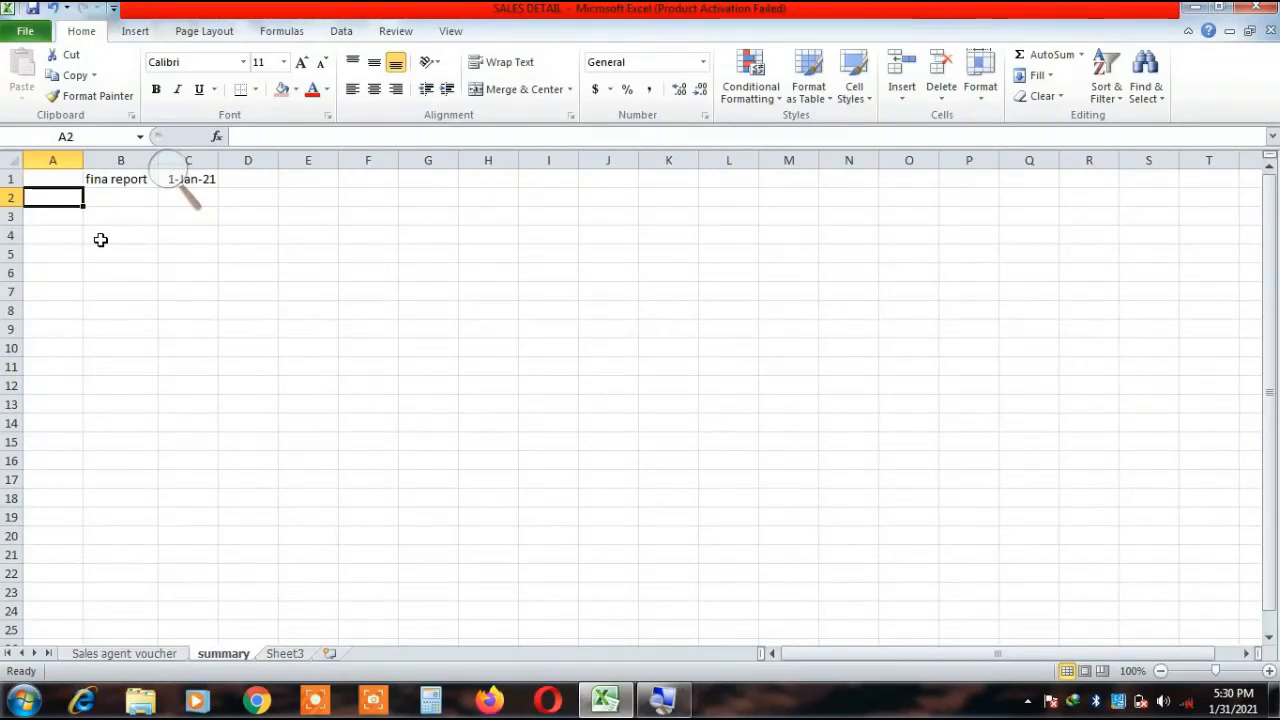
{"action": "type", "text": "Ali"}
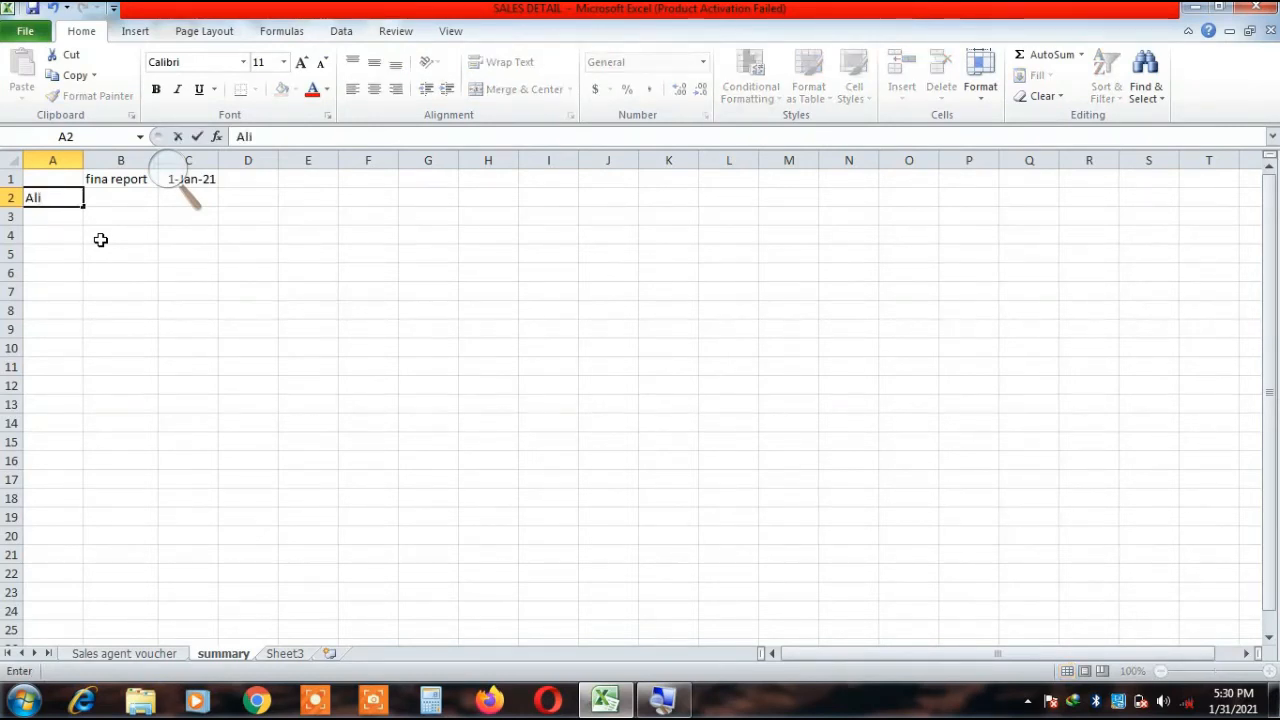
{"action": "key", "text": "Return"}
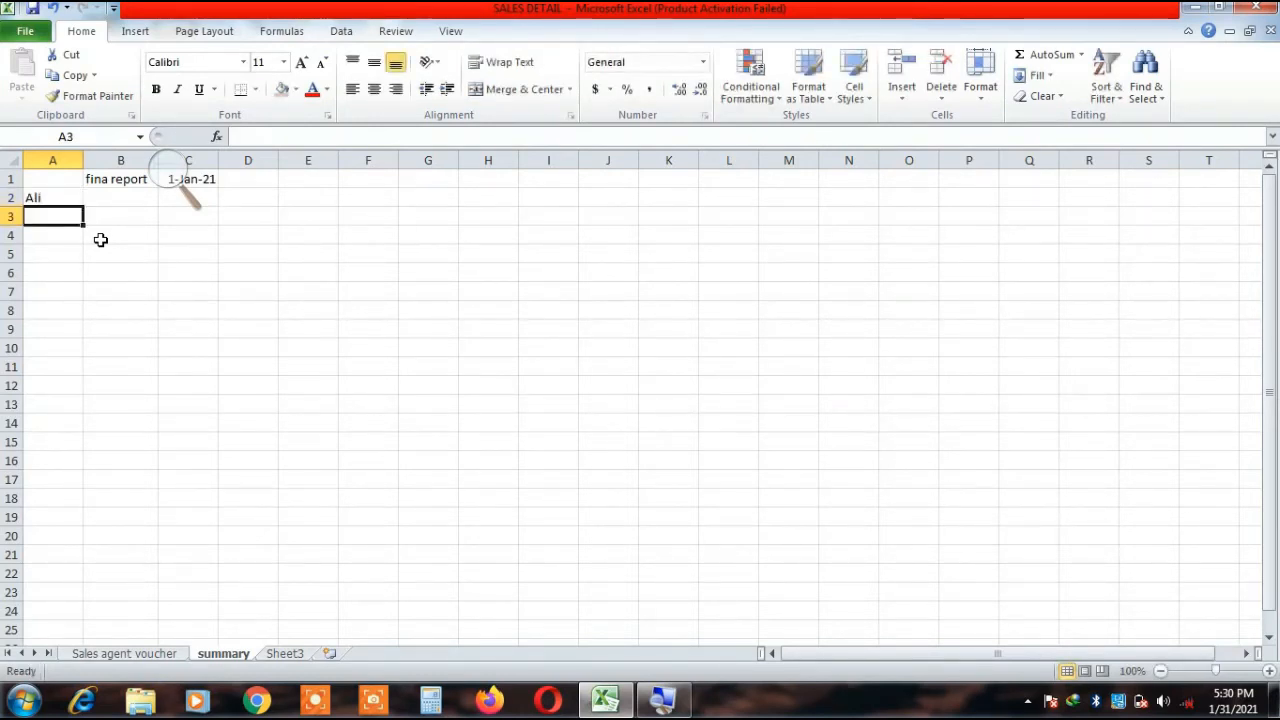
{"action": "type", "text": "Arshad"}
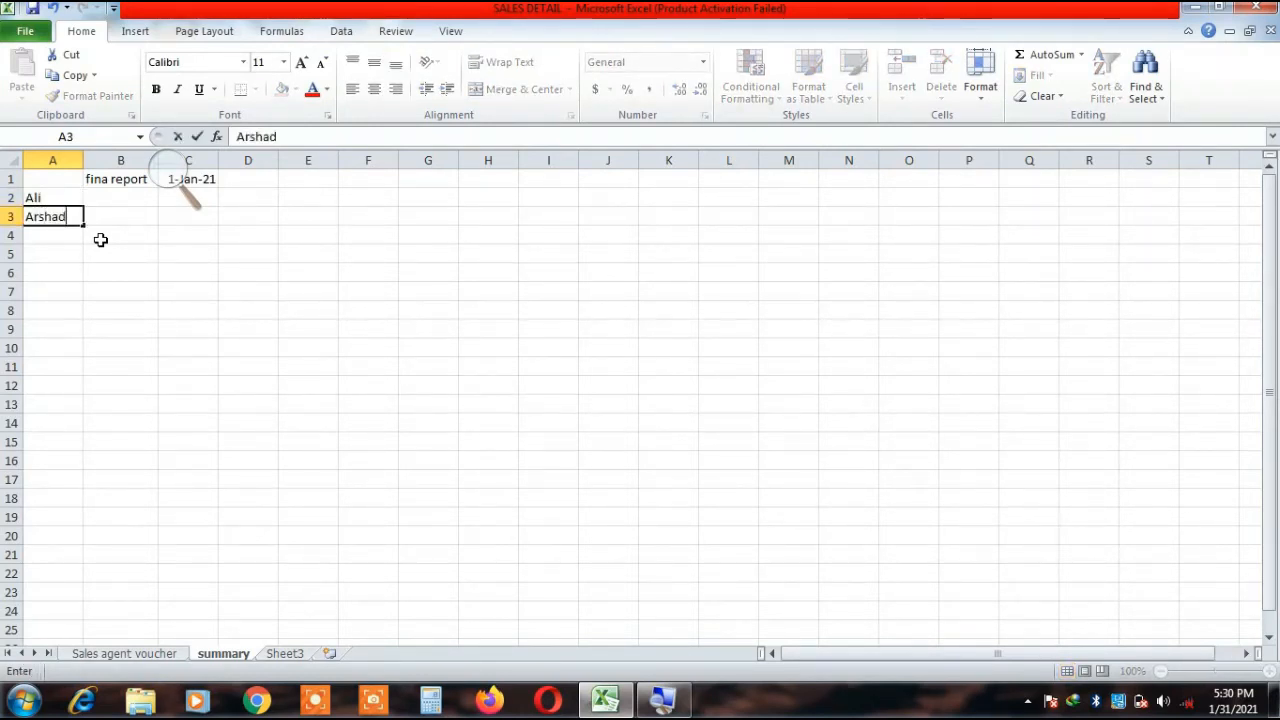
{"action": "key", "text": "Return"}
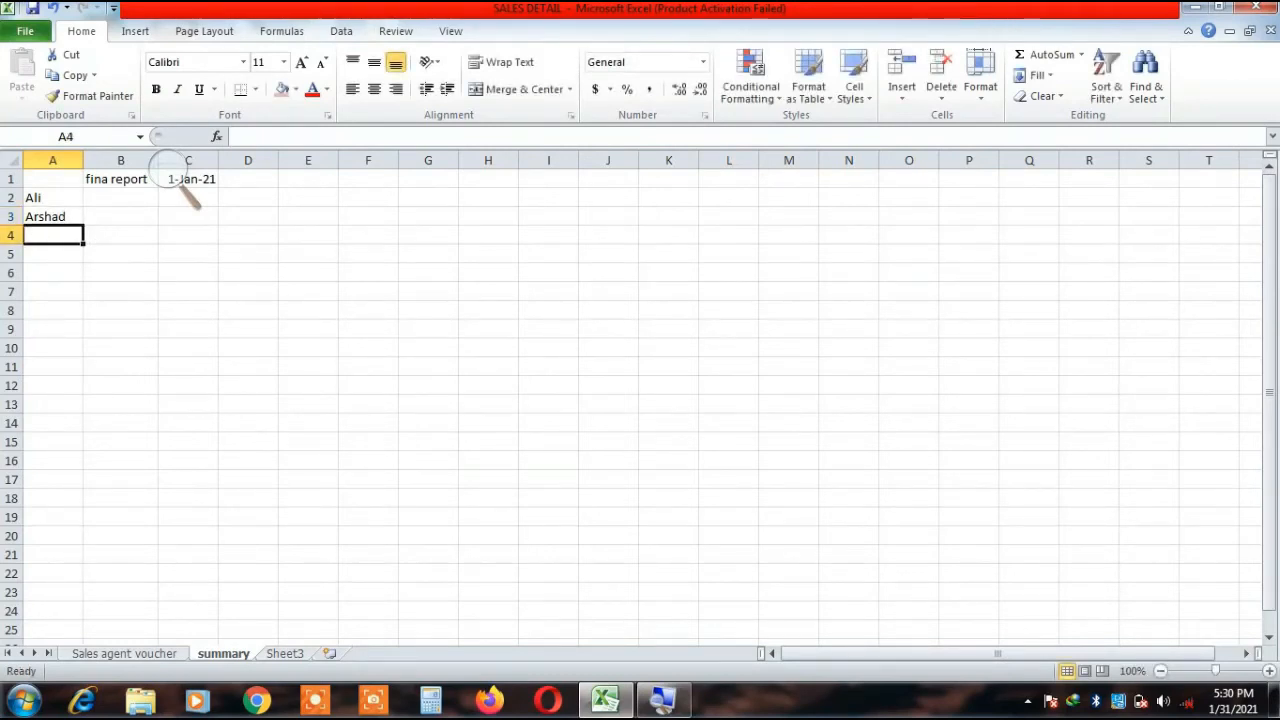
Examine the 1-Jan-21 table headings on the "Sales agent voucher" sheet for the names of the remaining sales agents.
{"action": "left_click", "coordinate": [135, 655]}
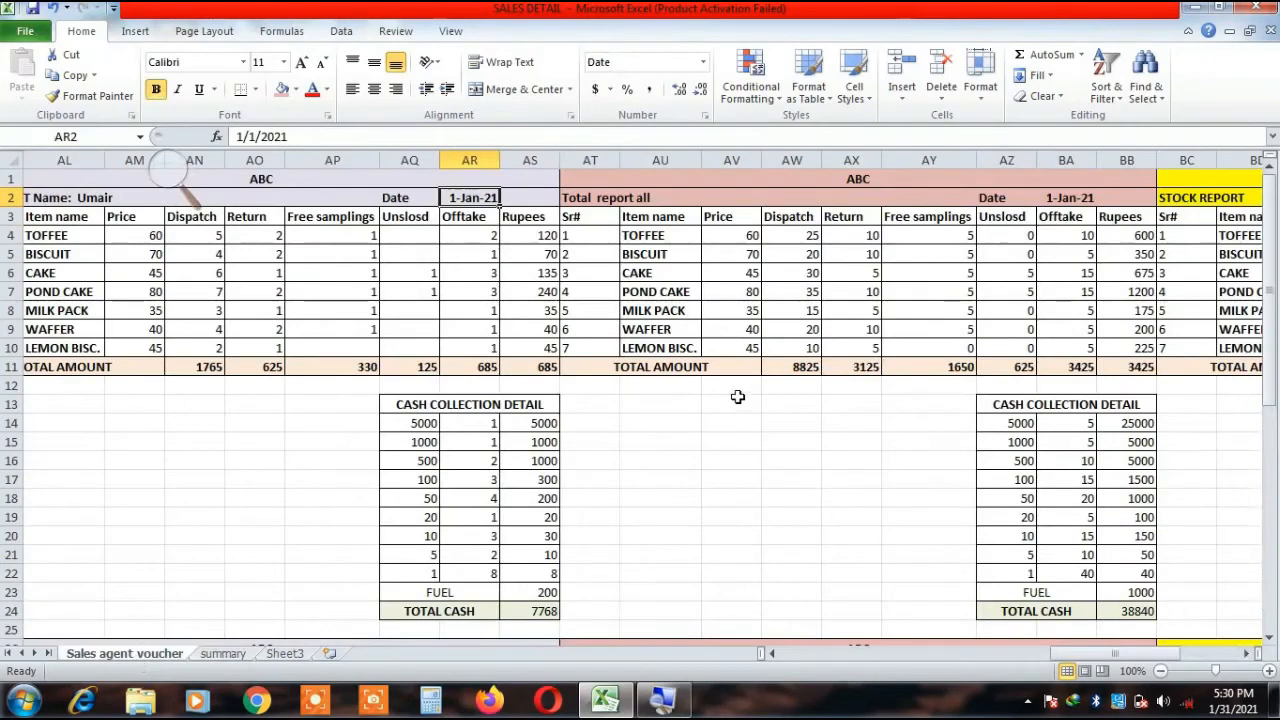
{"action": "left_click", "coordinate": [676, 198]}
{"action": "left_click", "coordinate": [784, 177]}
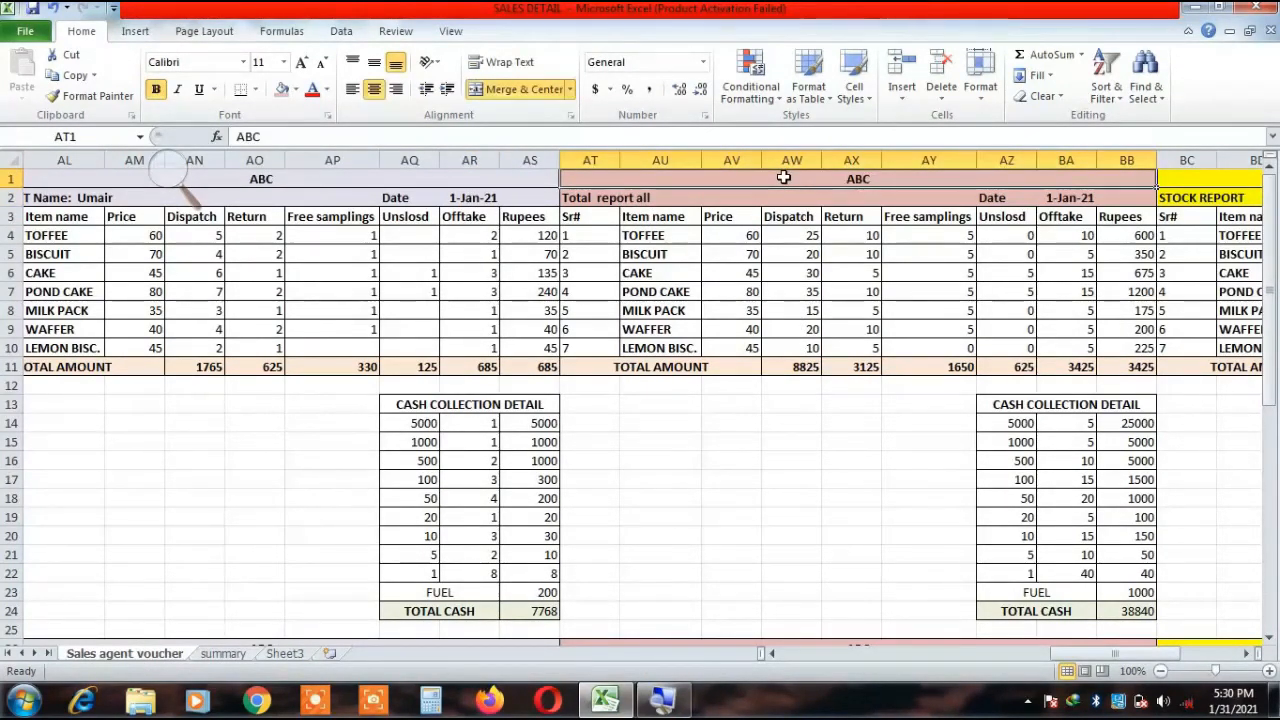
{"action": "key", "text": "Left"}
{"action": "key", "text": "Left"}
{"action": "key", "text": "Left"}
{"action": "key", "text": "Left"}
{"action": "key", "text": "Left"}
{"action": "key", "text": "Left"}
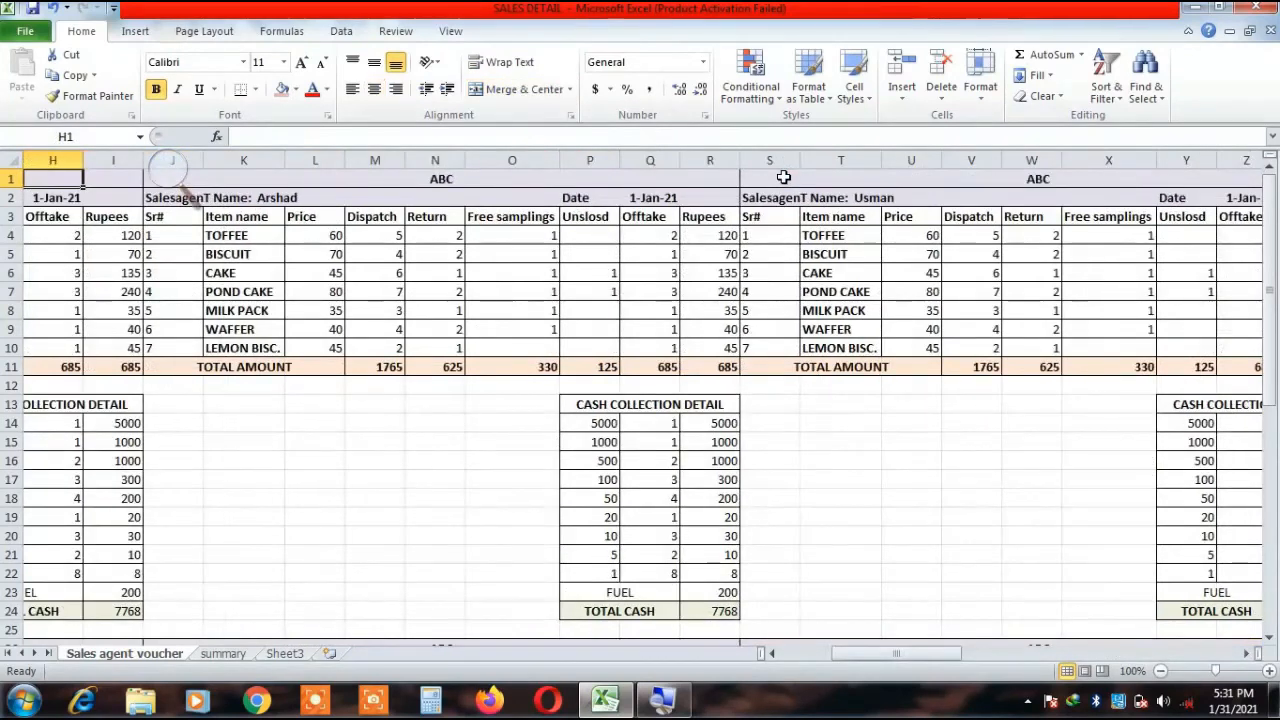
{"action": "key", "text": "Left"}
{"action": "key", "text": "Right"}
{"action": "key", "text": "Right"}
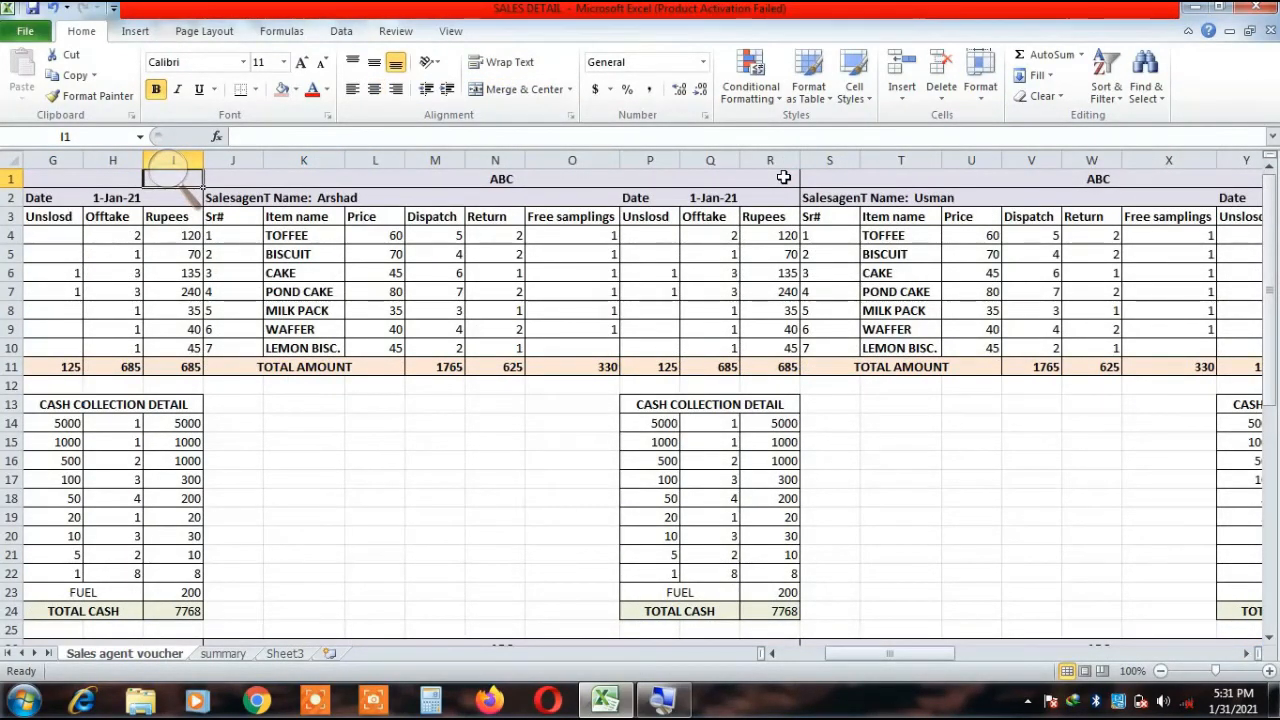
{"action": "key", "text": "Right"}
{"action": "key", "text": "Right"}
{"action": "key", "text": "Right"}
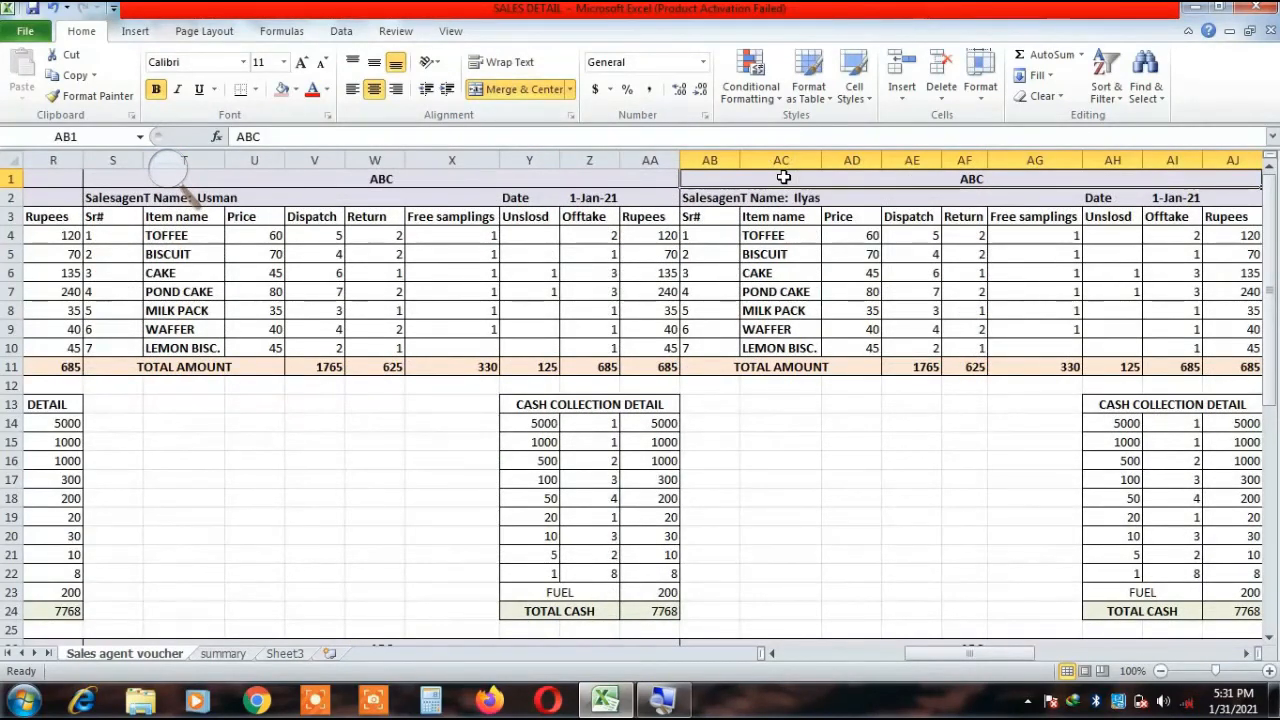
{"action": "key", "text": "Right"}
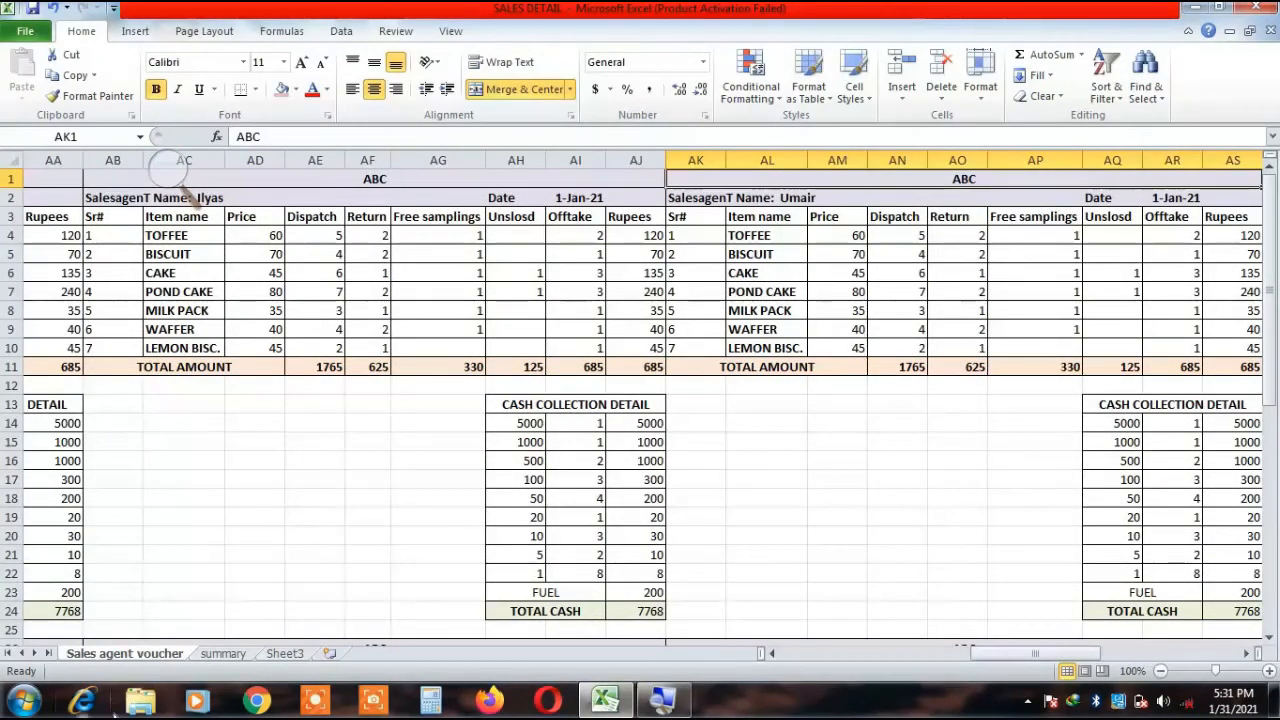
Enter the names of the remaining three sales agents in A4 to A6 of the summary sheet.
{"action": "left_click", "coordinate": [223, 654]}
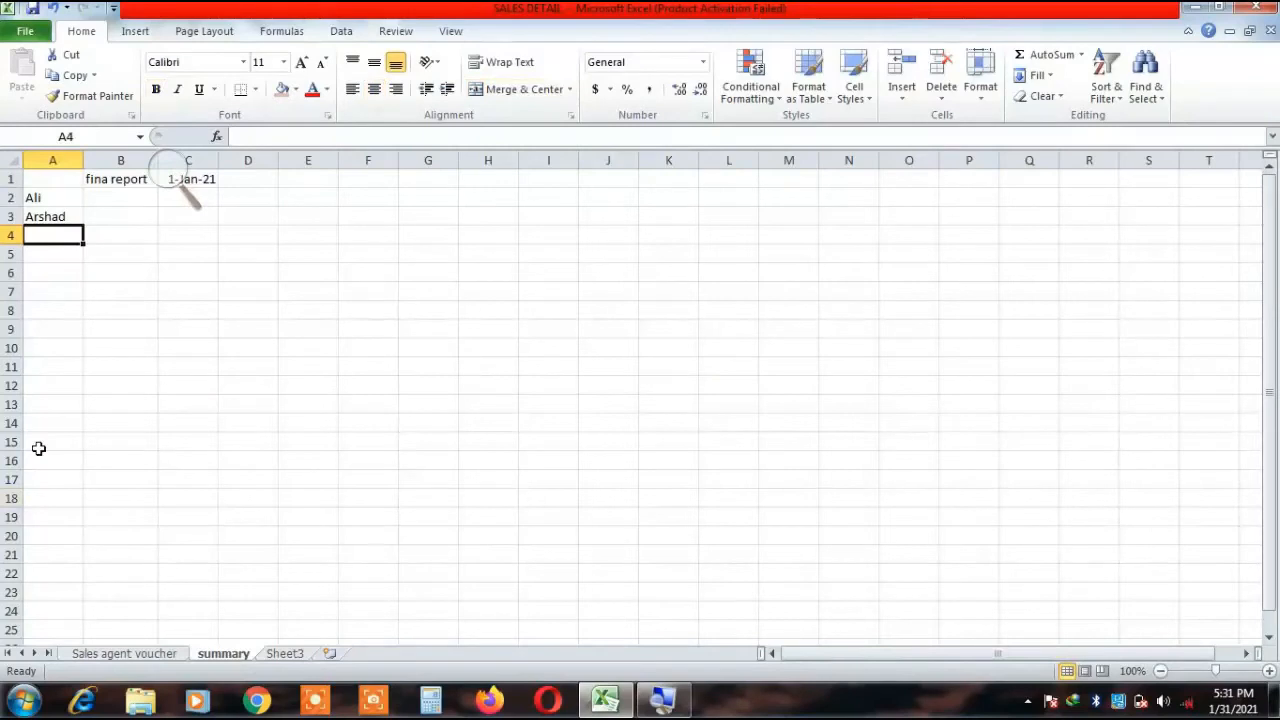
{"action": "type", "text": "U"}
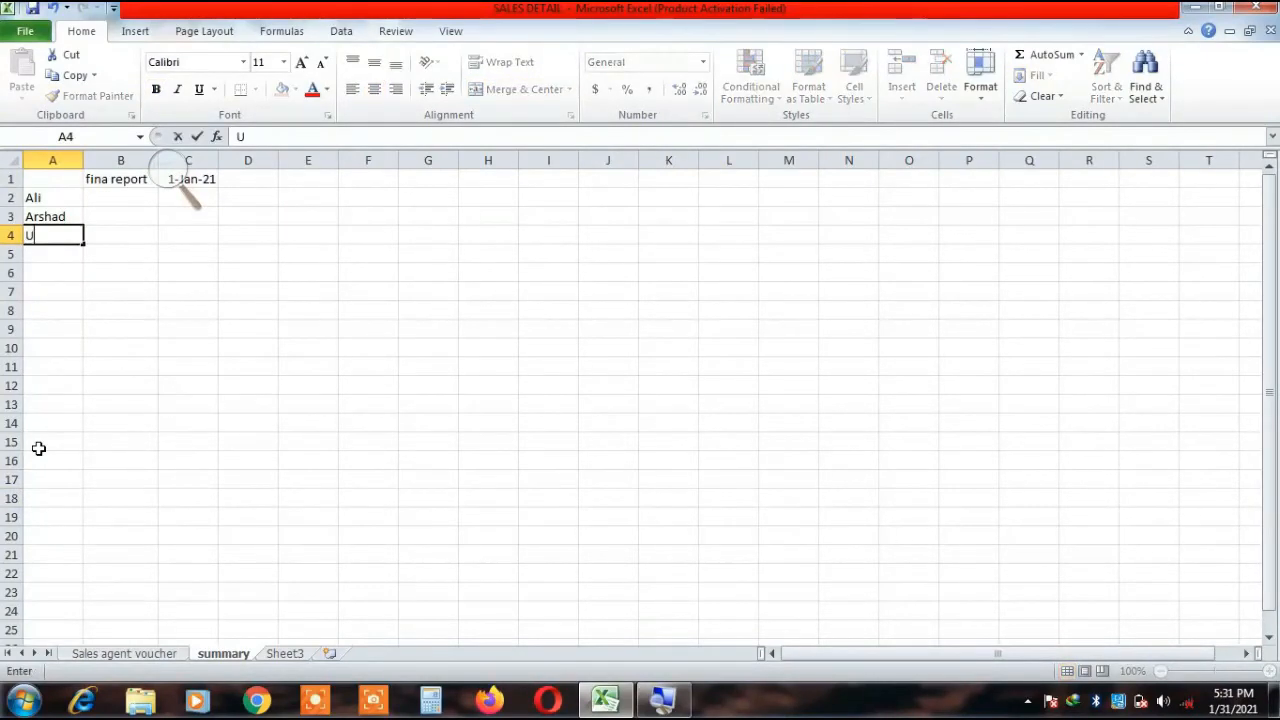
{"action": "type", "text": "sman"}
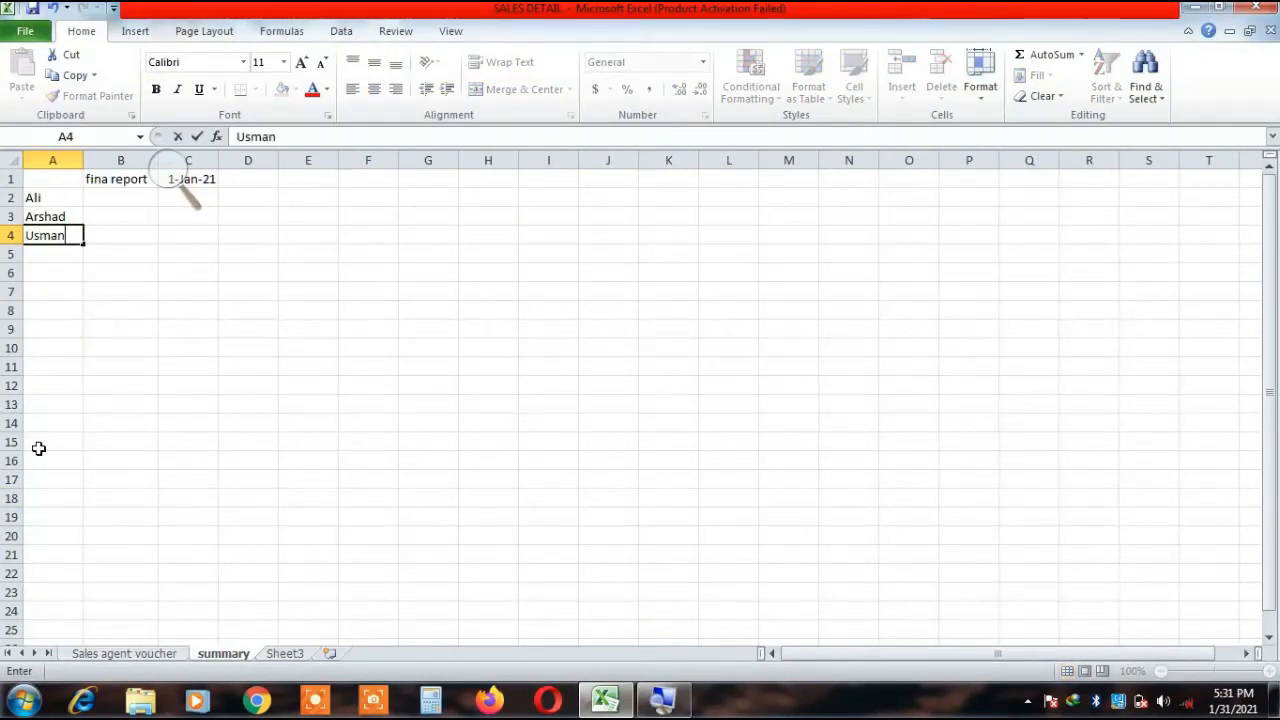
{"action": "key", "text": "Return"}
{"action": "type", "text": "Ilyas"}
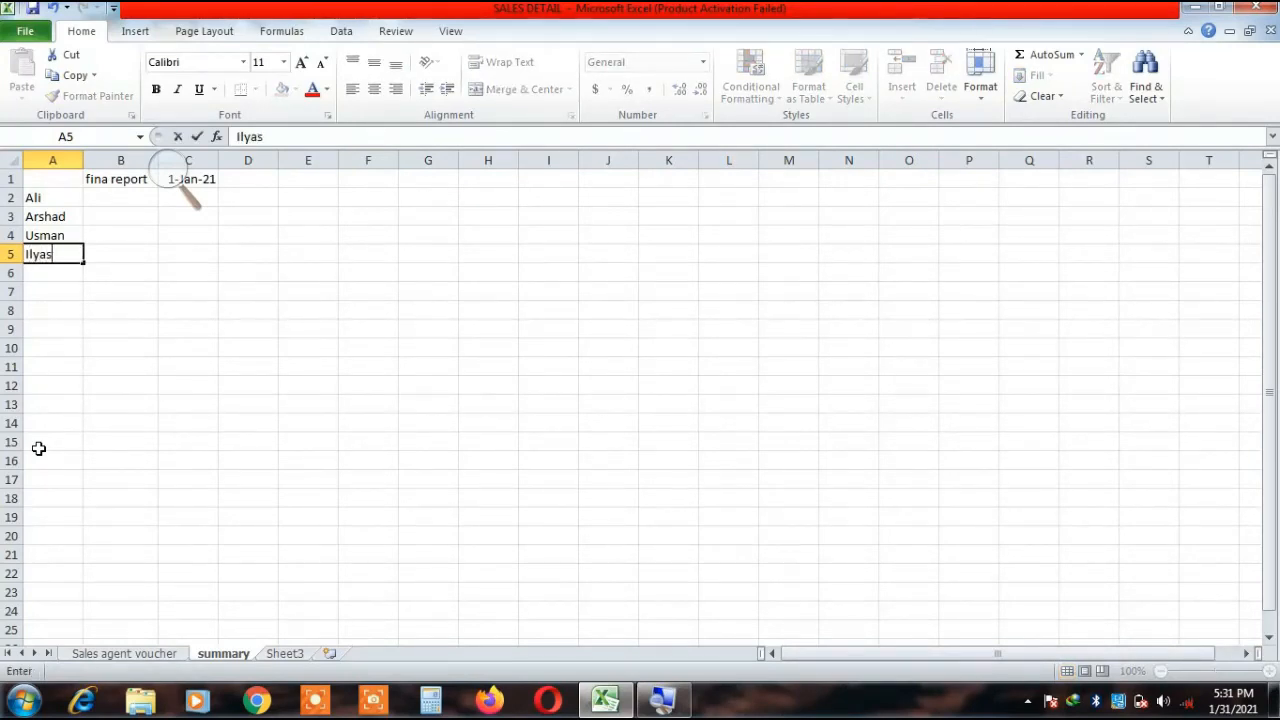
{"action": "key", "text": "Return"}
{"action": "type", "text": "Umair"}
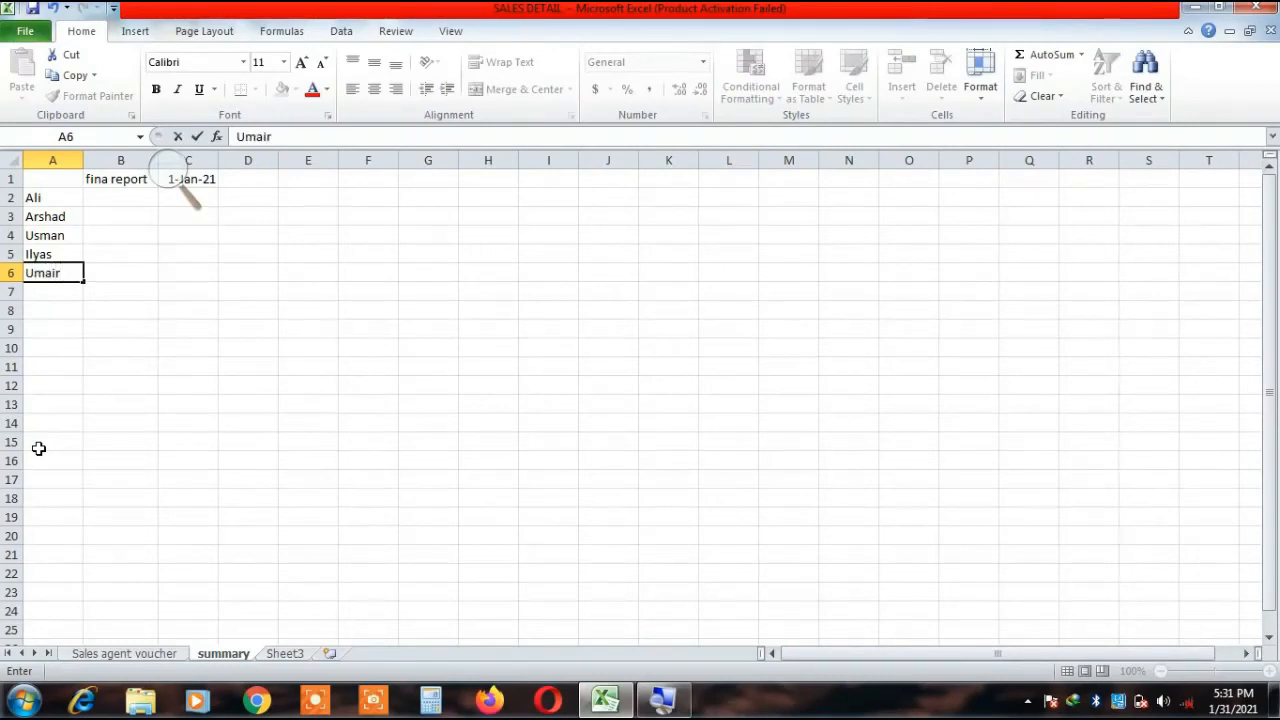
{"action": "left_click", "coordinate": [155, 366]}
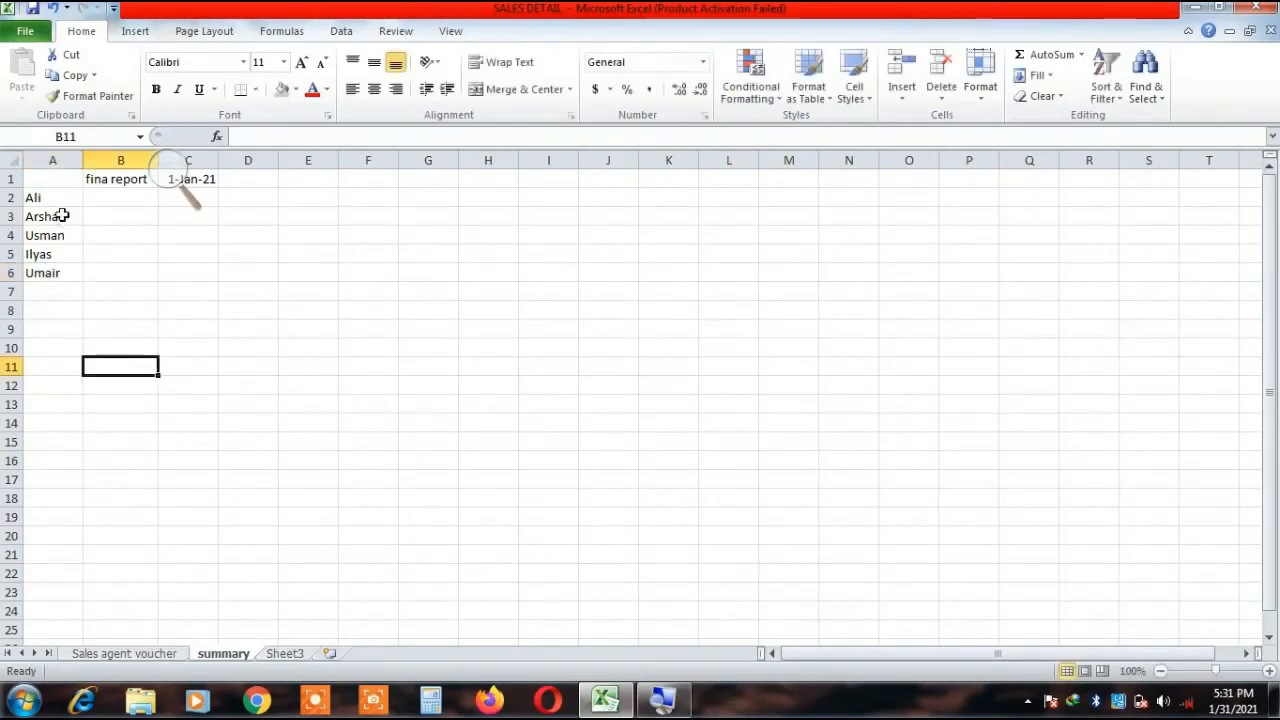
Insert a blank row above the first sales agent on the summary sheet and enter the heading "S/Aname" in A2.
{"action": "left_click", "coordinate": [89, 200]}
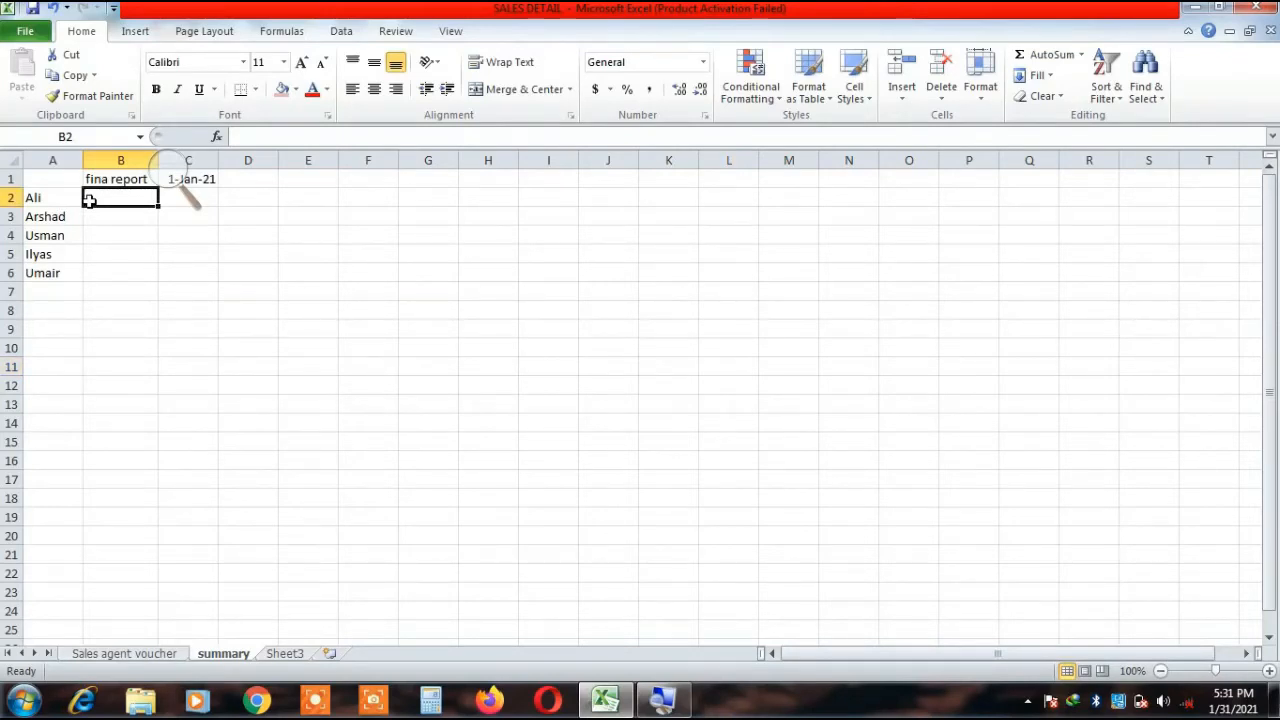
{"action": "left_click", "coordinate": [9, 197]}
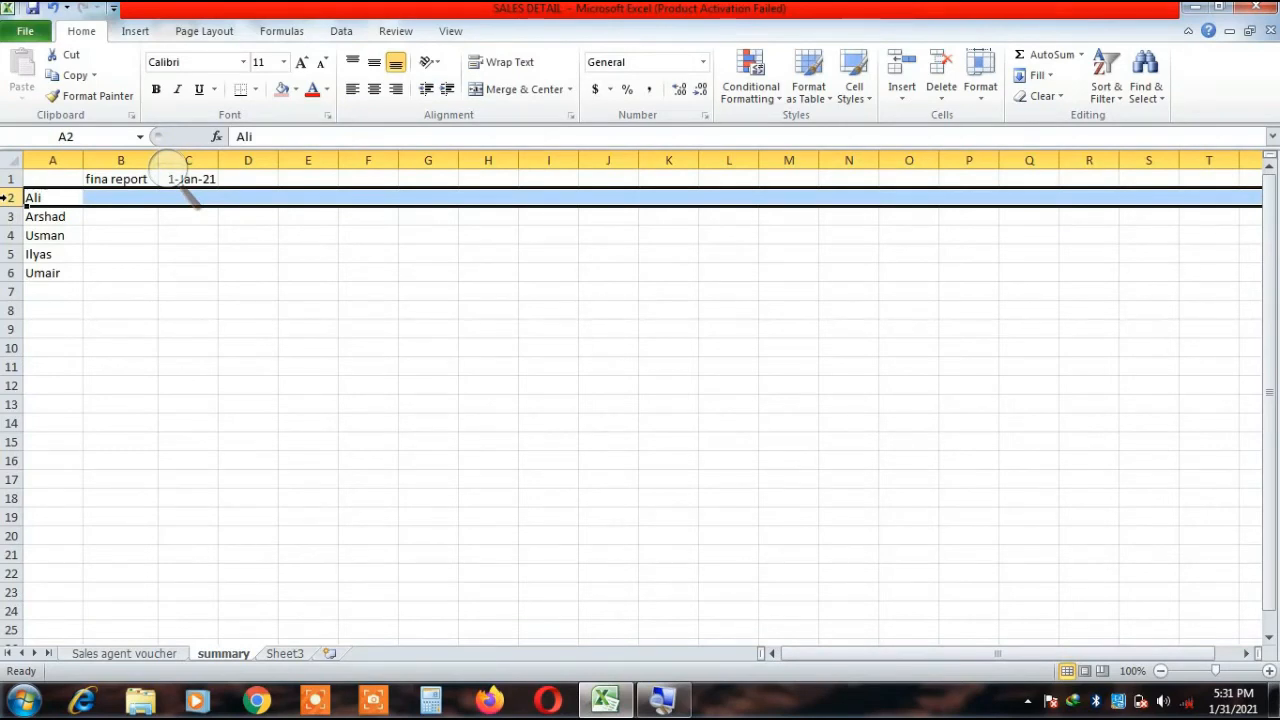
{"action": "key", "text": "ctrl+shift+plus"}
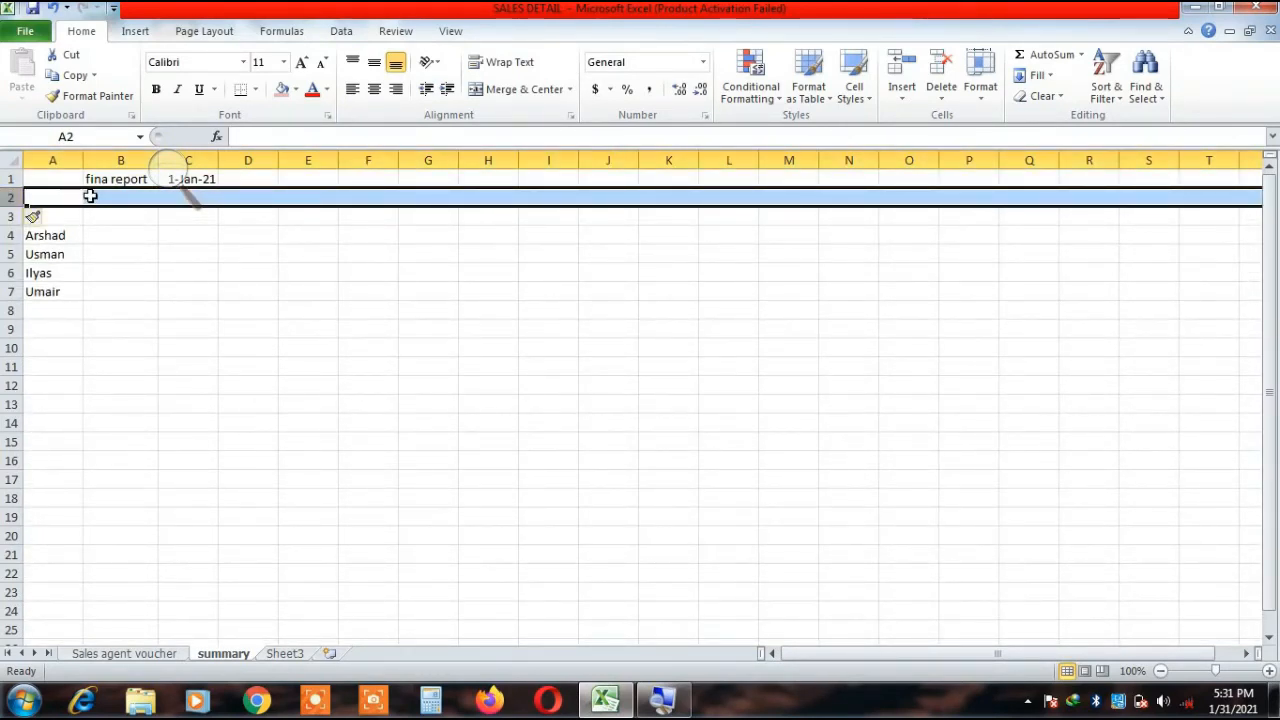
{"action": "left_click", "coordinate": [45, 198]}
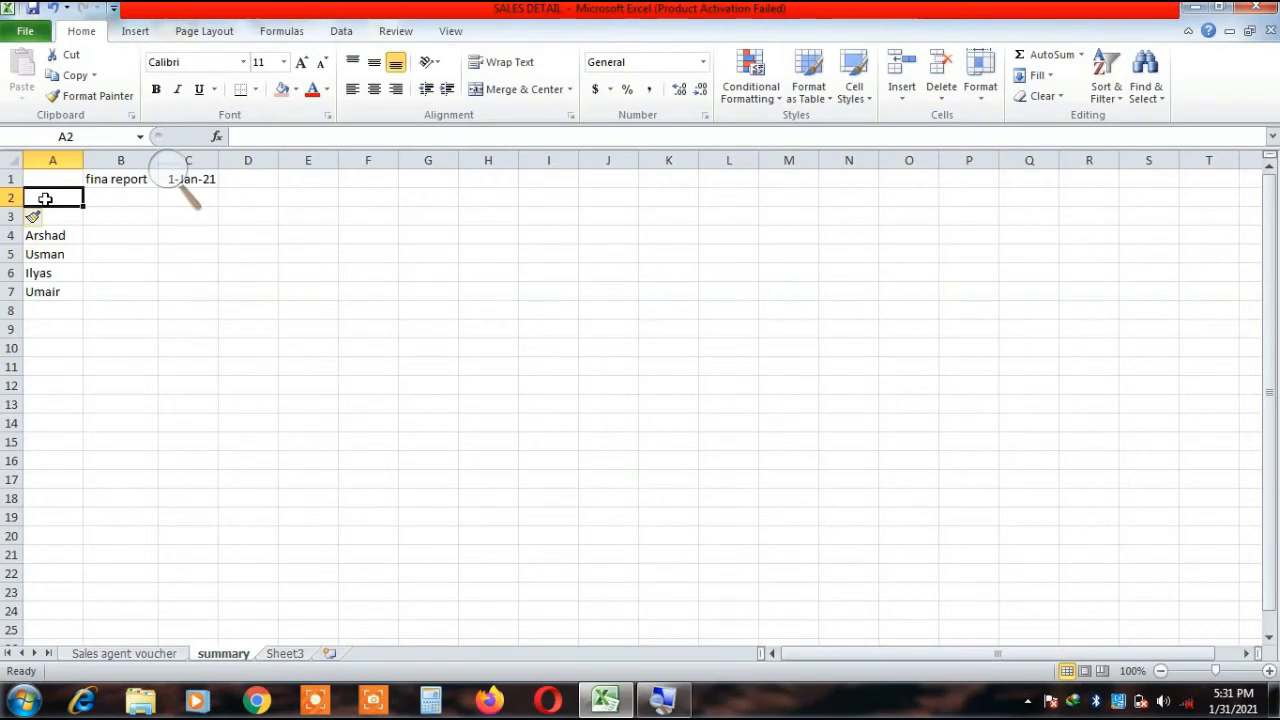
{"action": "type", "text": "S"}
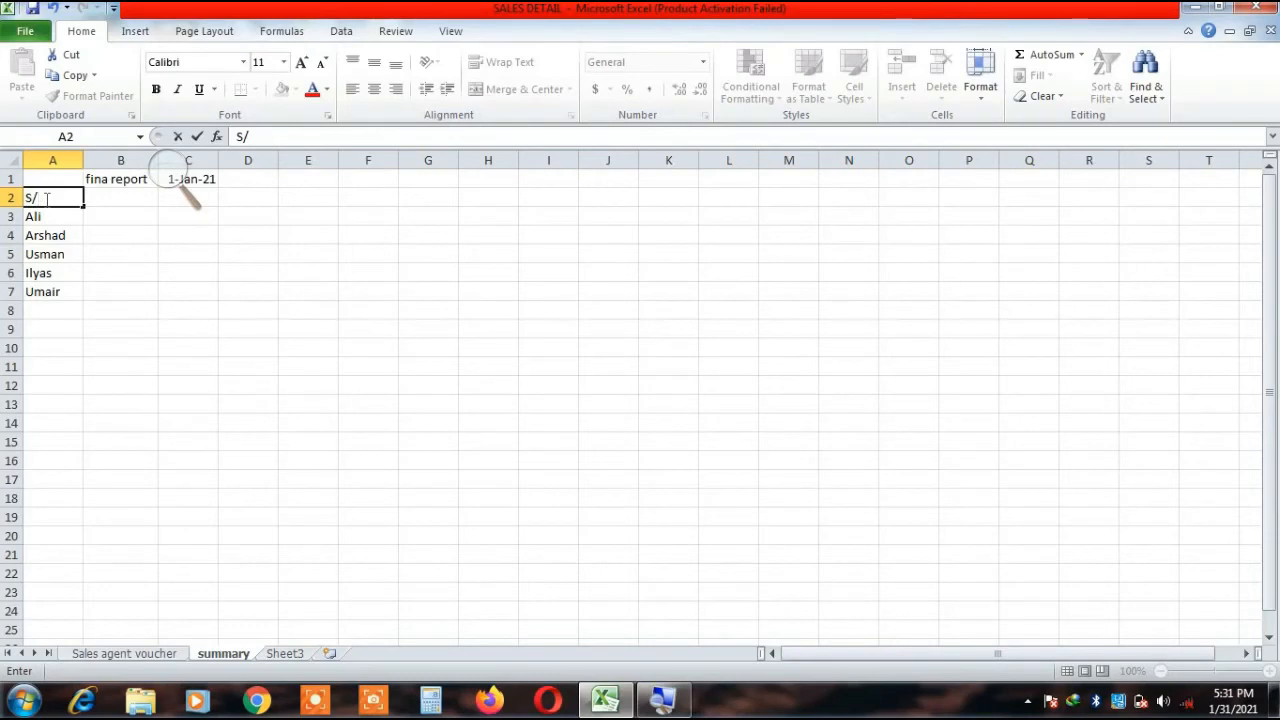
{"action": "type", "text": "/Aname"}
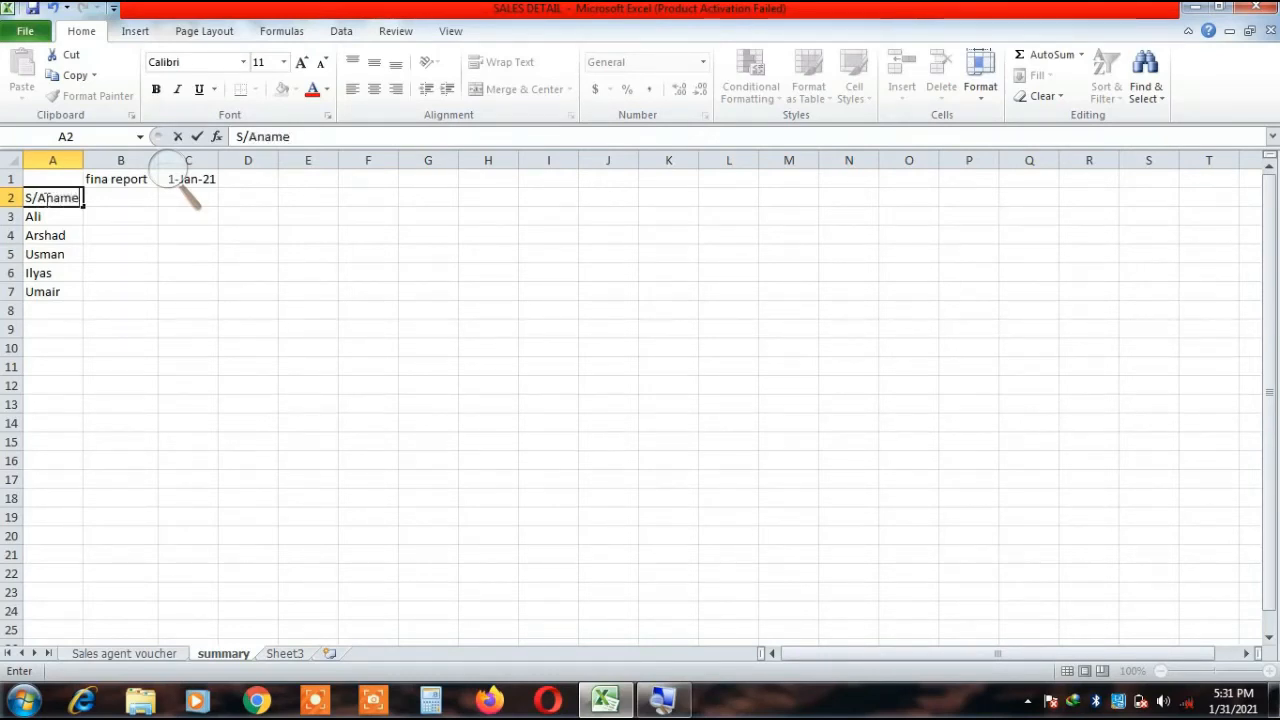
Enter the column headings "Sales" in B2 and "Return" in C2 of the summary sheet.
{"action": "left_click", "coordinate": [124, 194]}
{"action": "type", "text": "Sal"}
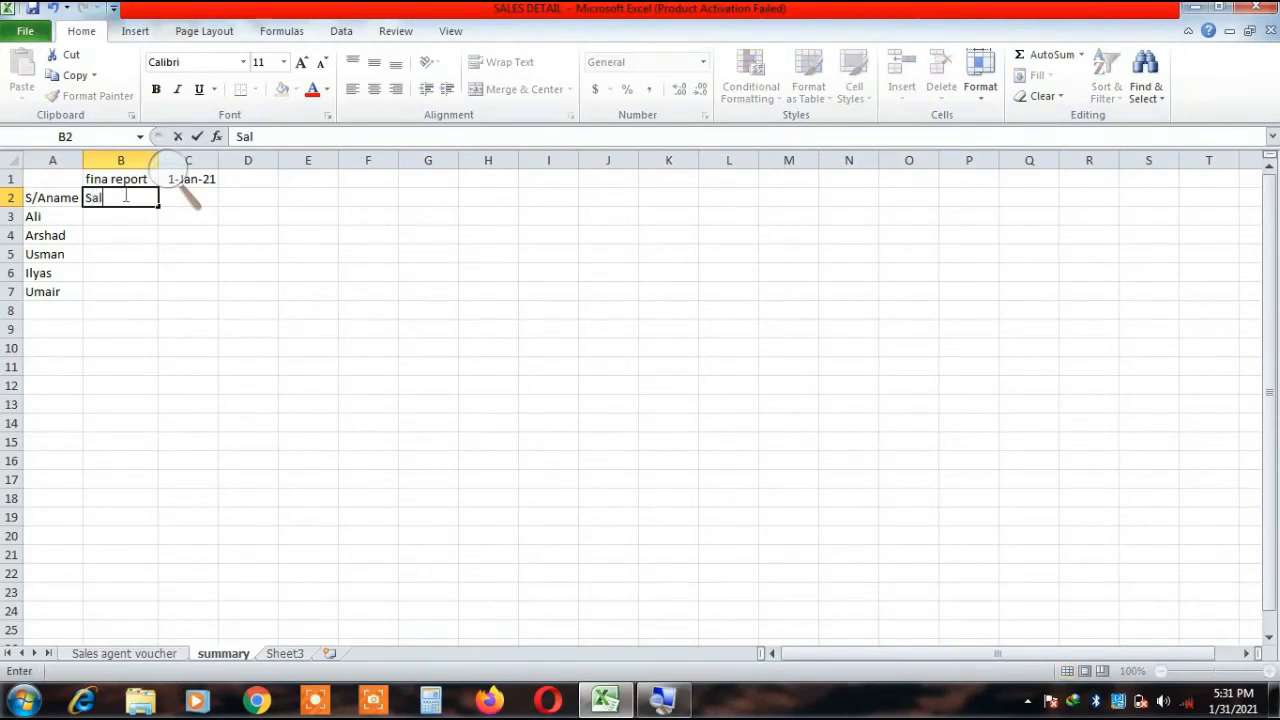
{"action": "type", "text": "es"}
{"action": "key", "text": "Tab"}
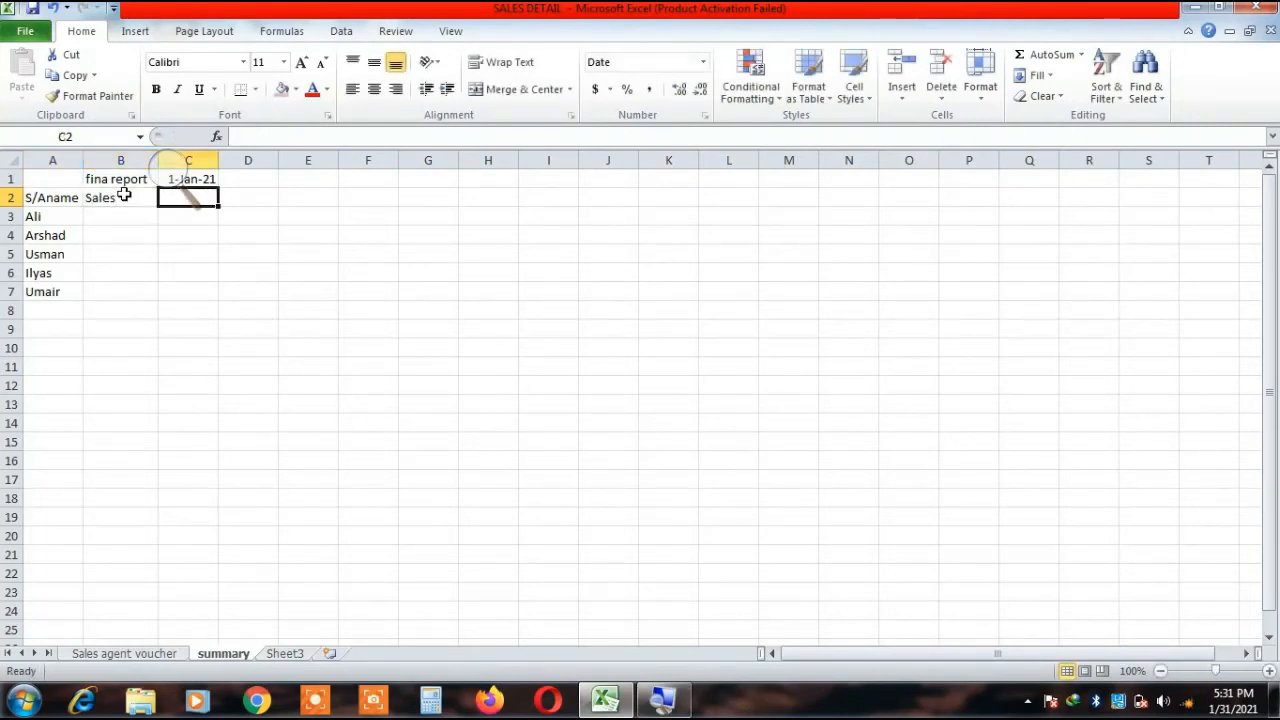
{"action": "type", "text": "Ret"}
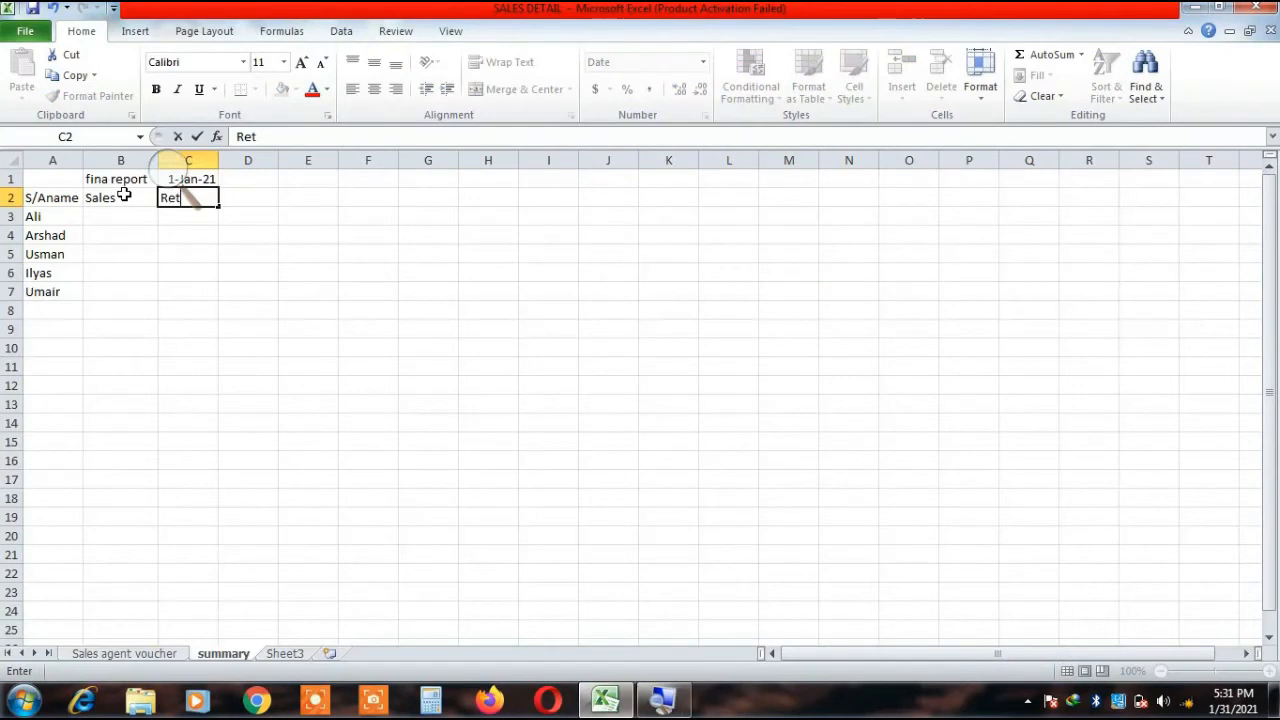
{"action": "key", "text": "Tab"}
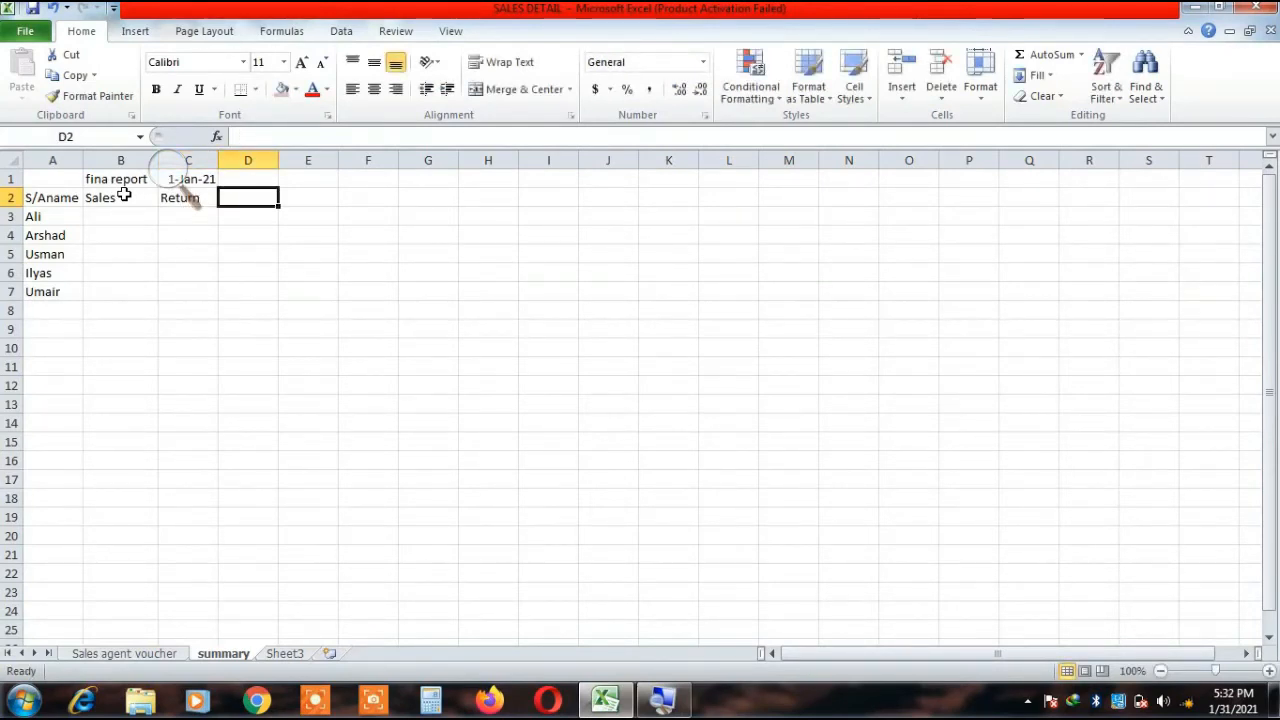
Check the column headings on the "Sales agent voucher" sheet and enter the heading "Cash" in D2 of the summary sheet.
{"action": "left_click", "coordinate": [124, 654]}
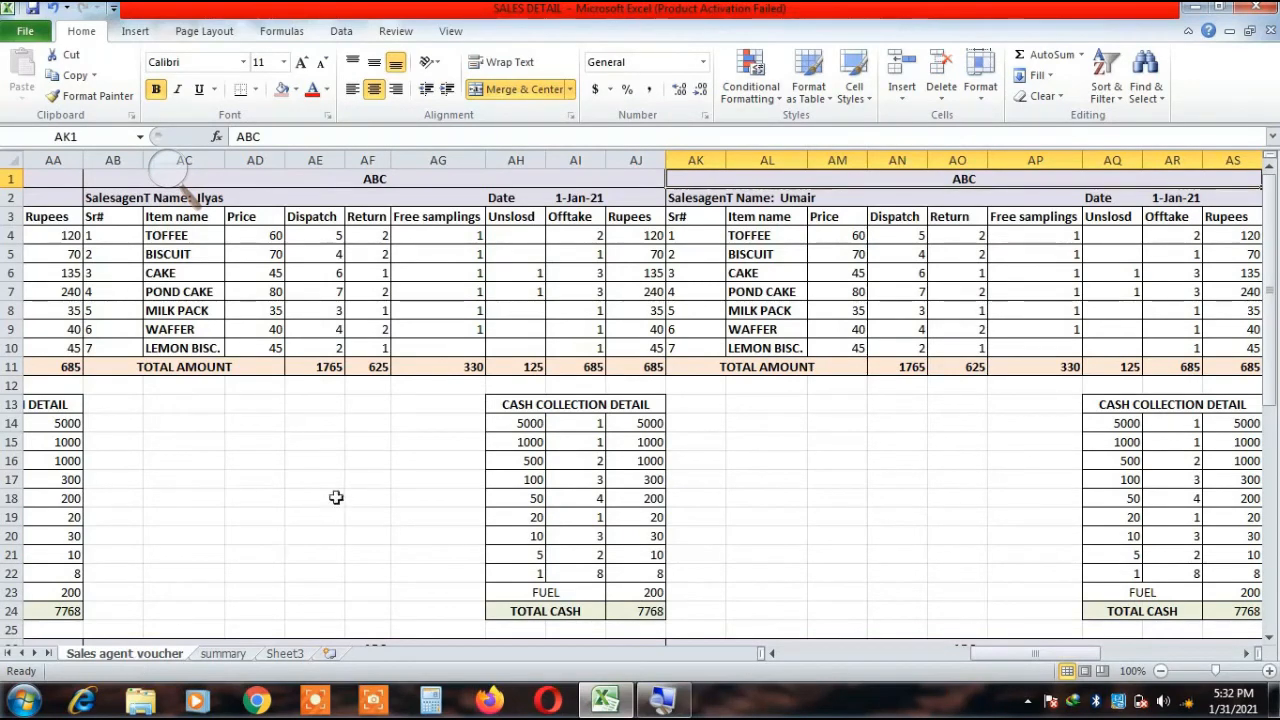
{"action": "left_click", "coordinate": [582, 238]}
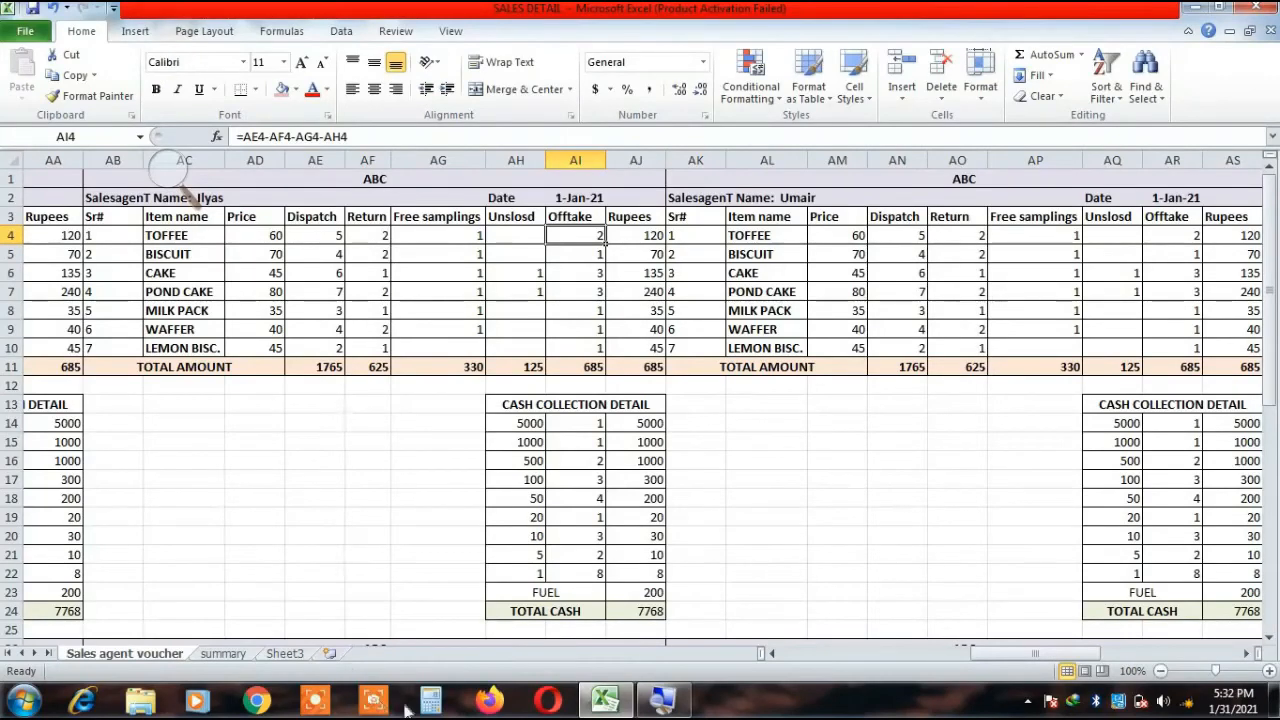
{"action": "left_click", "coordinate": [222, 655]}
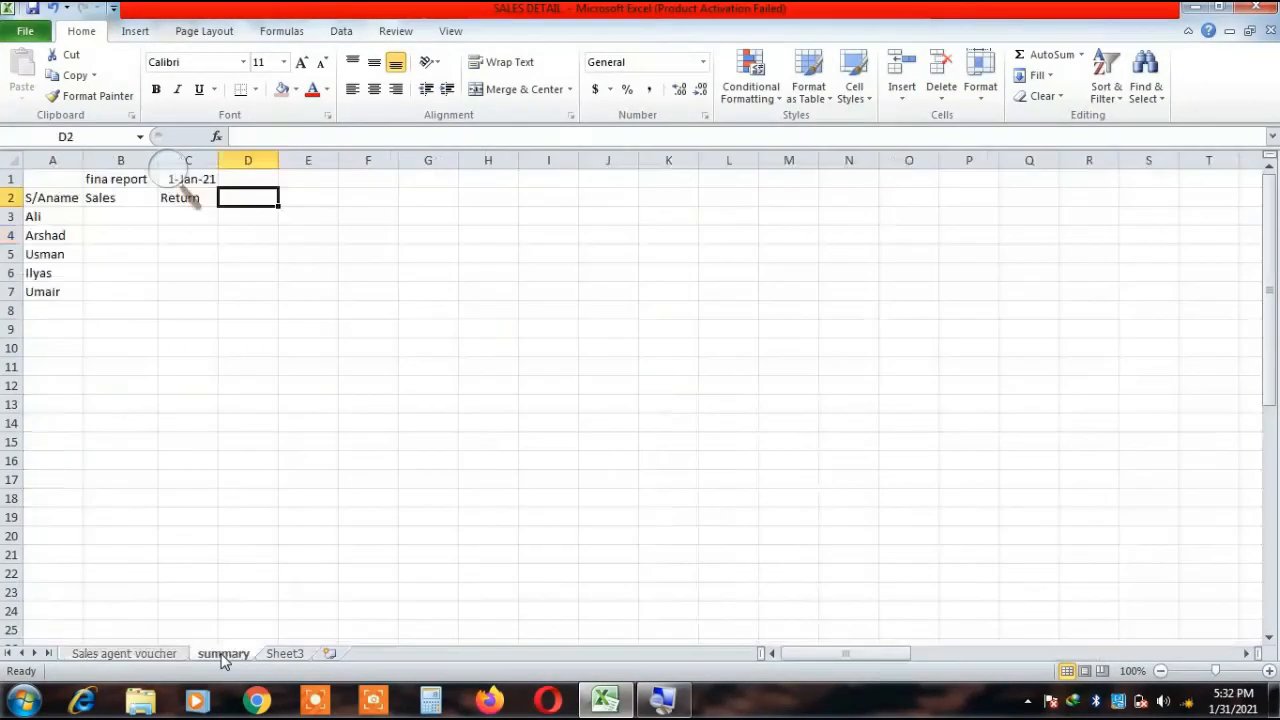
{"action": "left_click", "coordinate": [298, 322]}
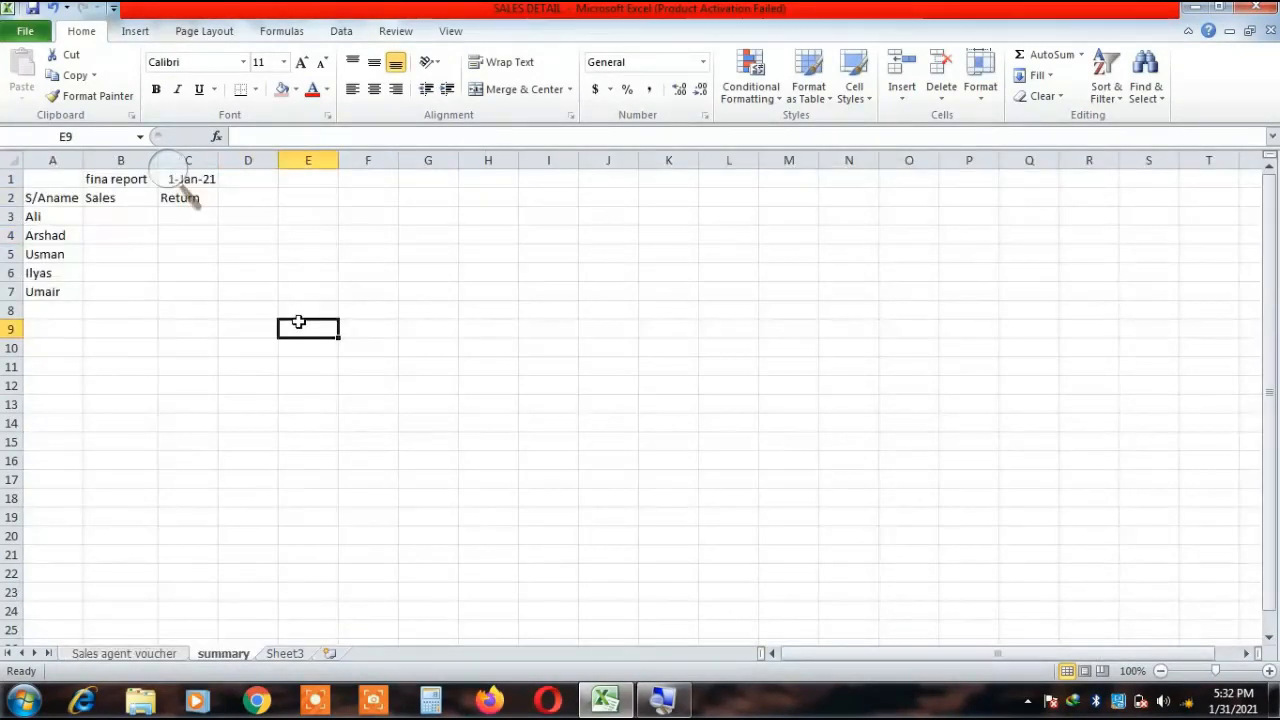
{"action": "left_click_drag", "start_coordinate": [260, 186], "coordinate": [259, 194]}
{"action": "double_click", "coordinate": [260, 196]}
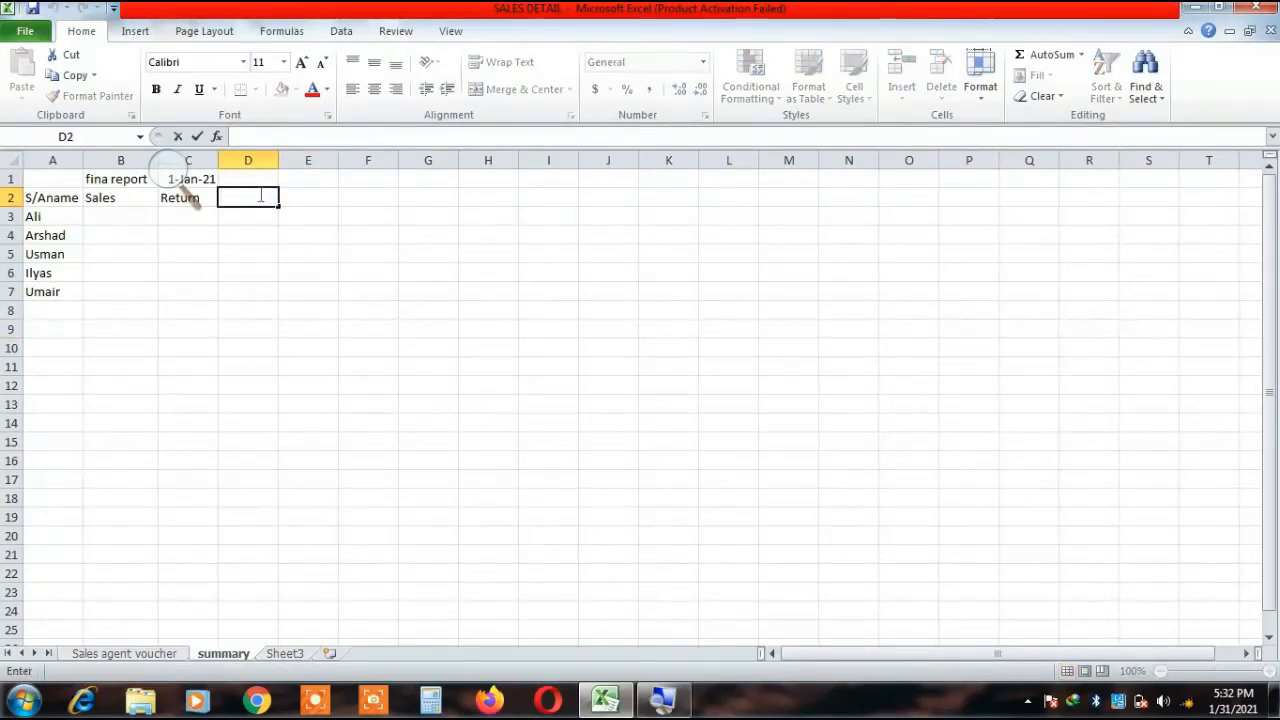
{"action": "type", "text": "Cash"}
{"action": "left_click", "coordinate": [127, 213]}
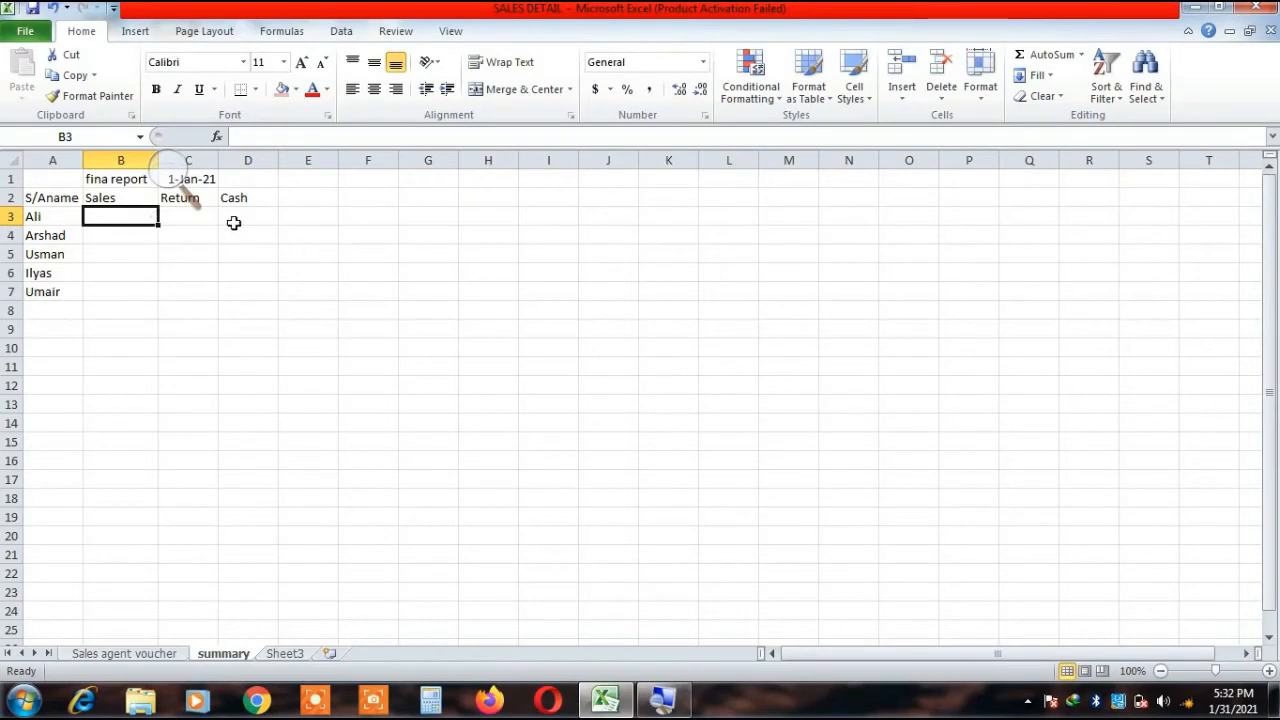
Link the first agent's Sales cell B3 to the Offtake total in H11 of the "Sales agent voucher" sheet.
{"action": "left_click", "coordinate": [328, 185]}
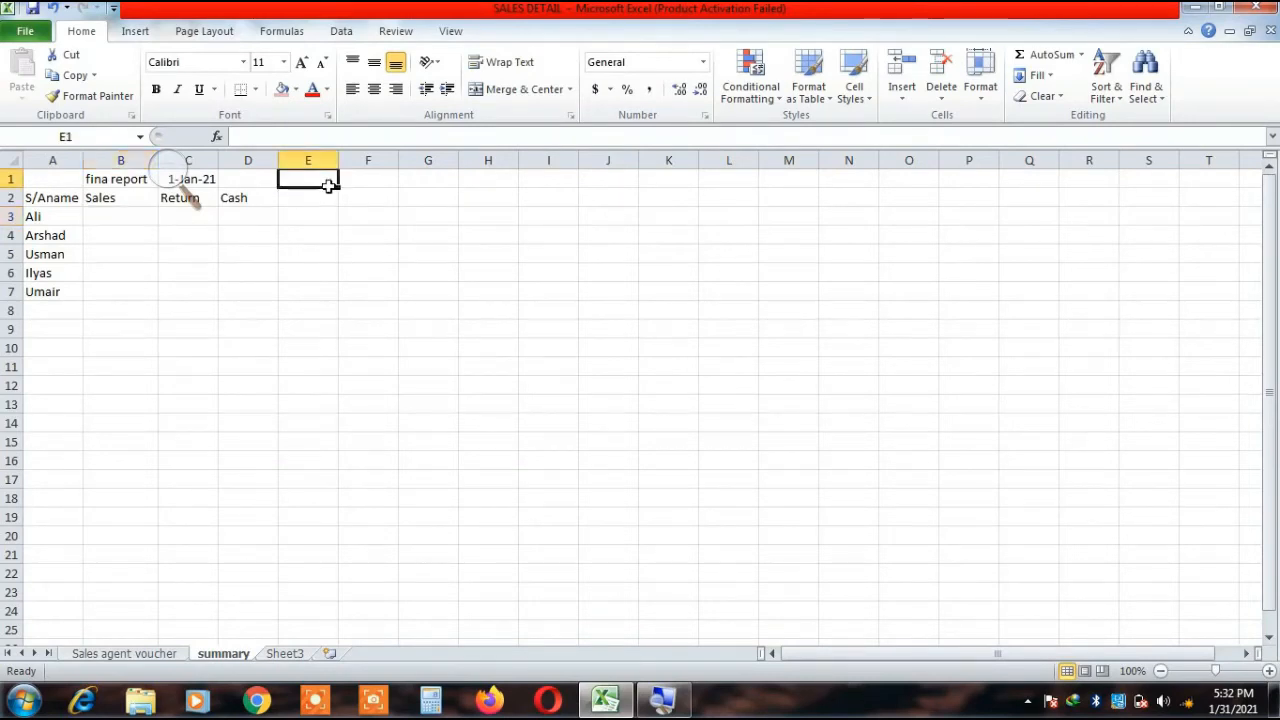
{"action": "left_click", "coordinate": [108, 219]}
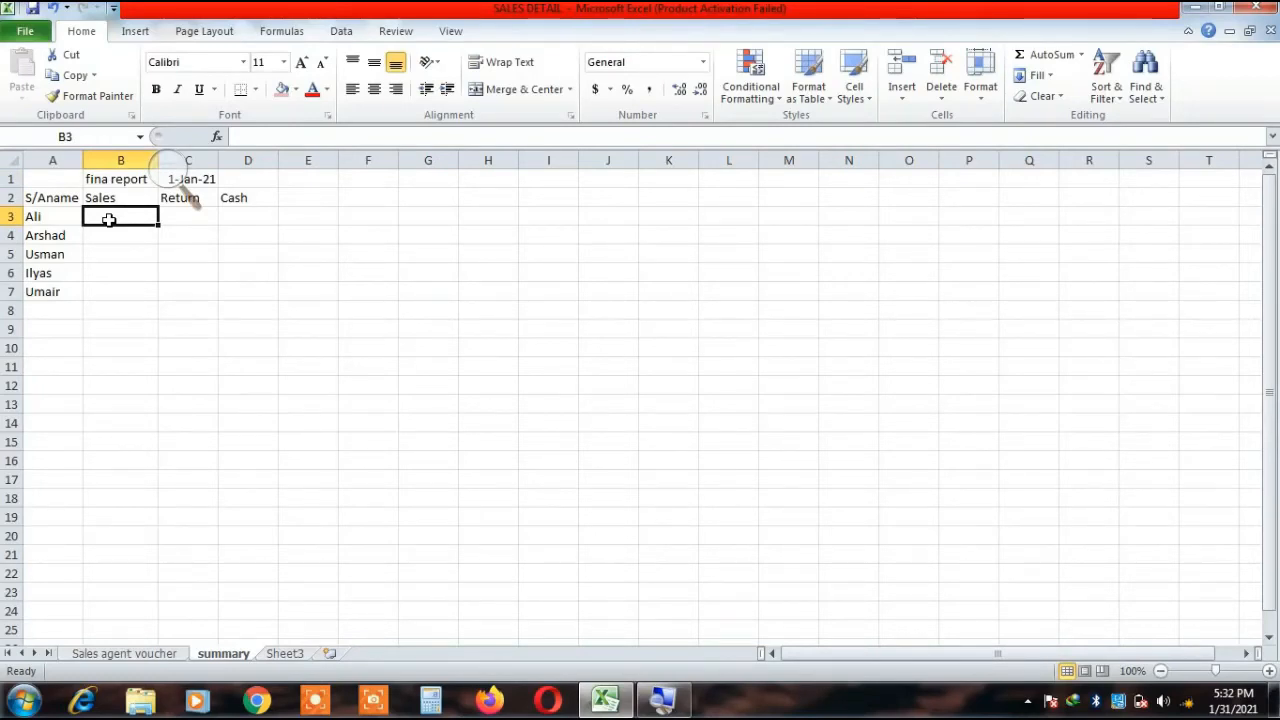
{"action": "type", "text": "="}
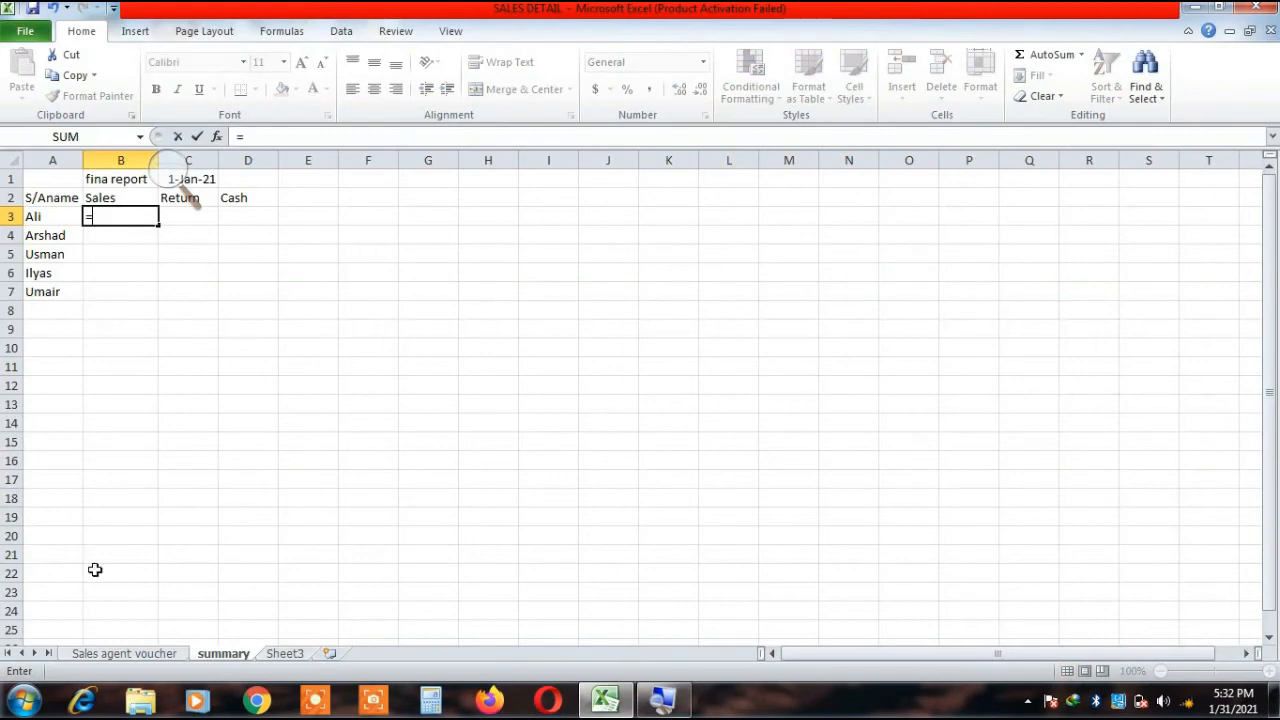
{"action": "left_click", "coordinate": [127, 654]}
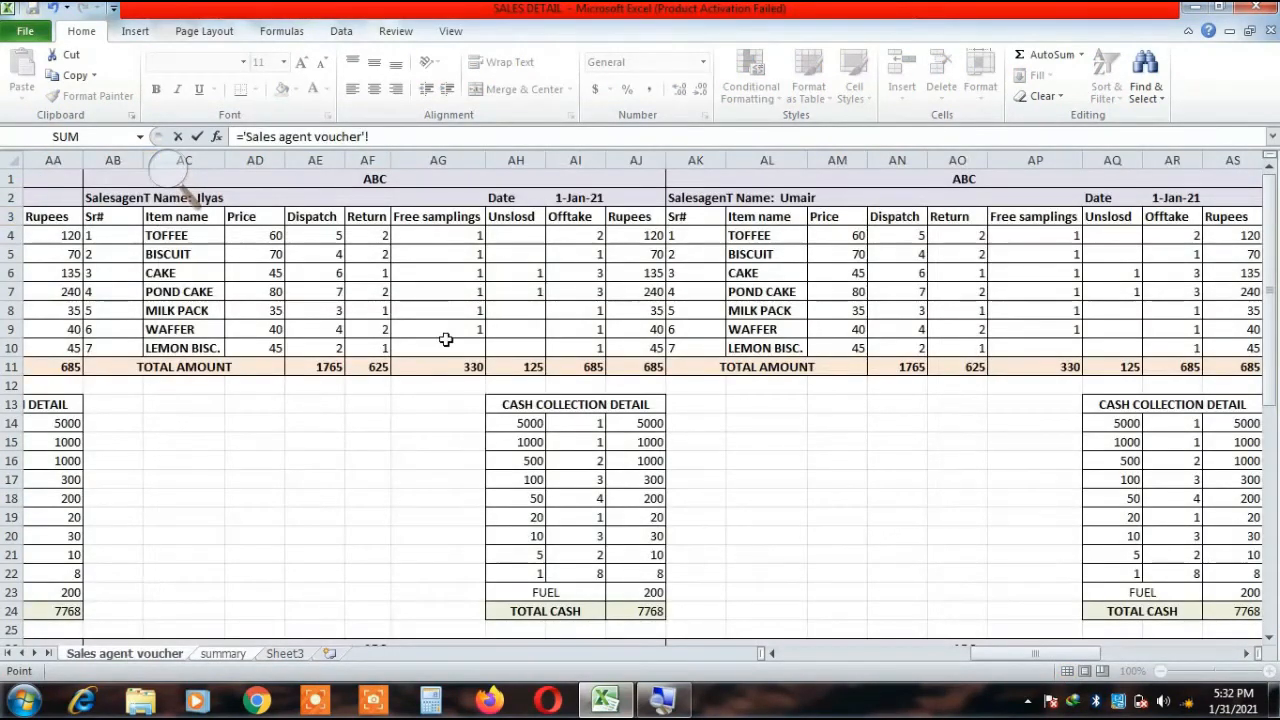
{"action": "left_click_drag", "start_coordinate": [1037, 655], "coordinate": [847, 655]}
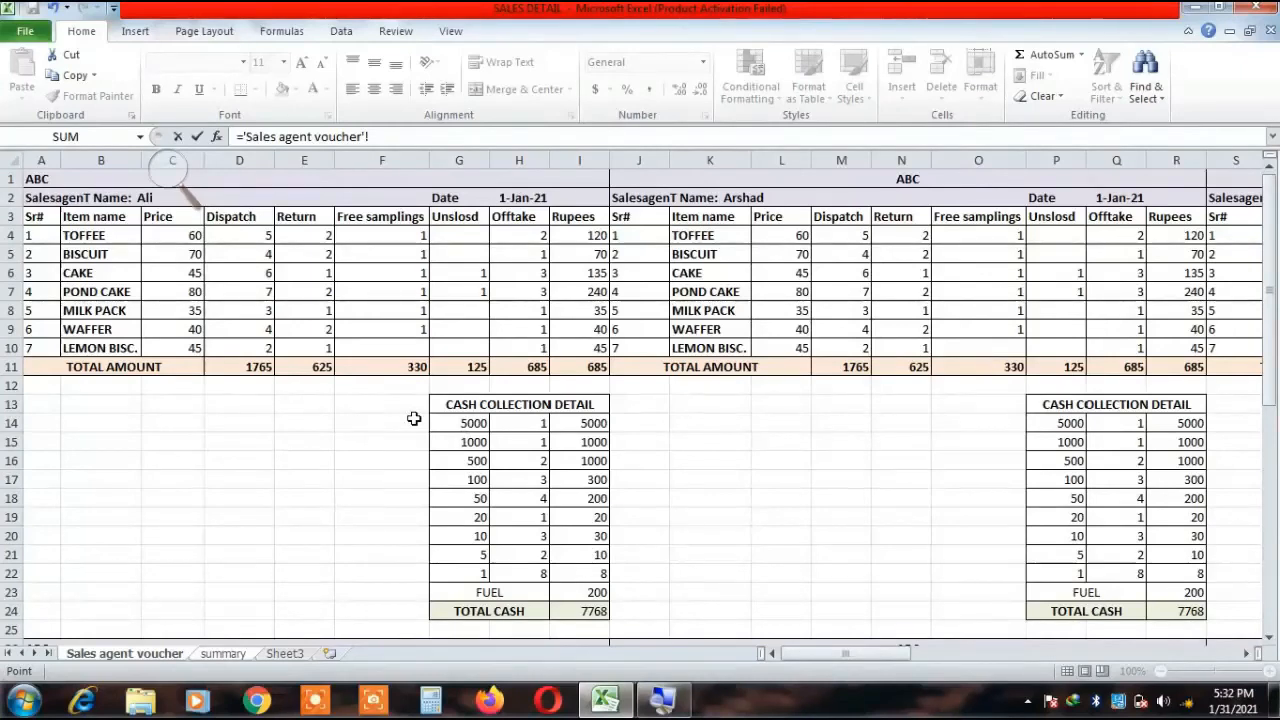
{"action": "left_click", "coordinate": [524, 368]}
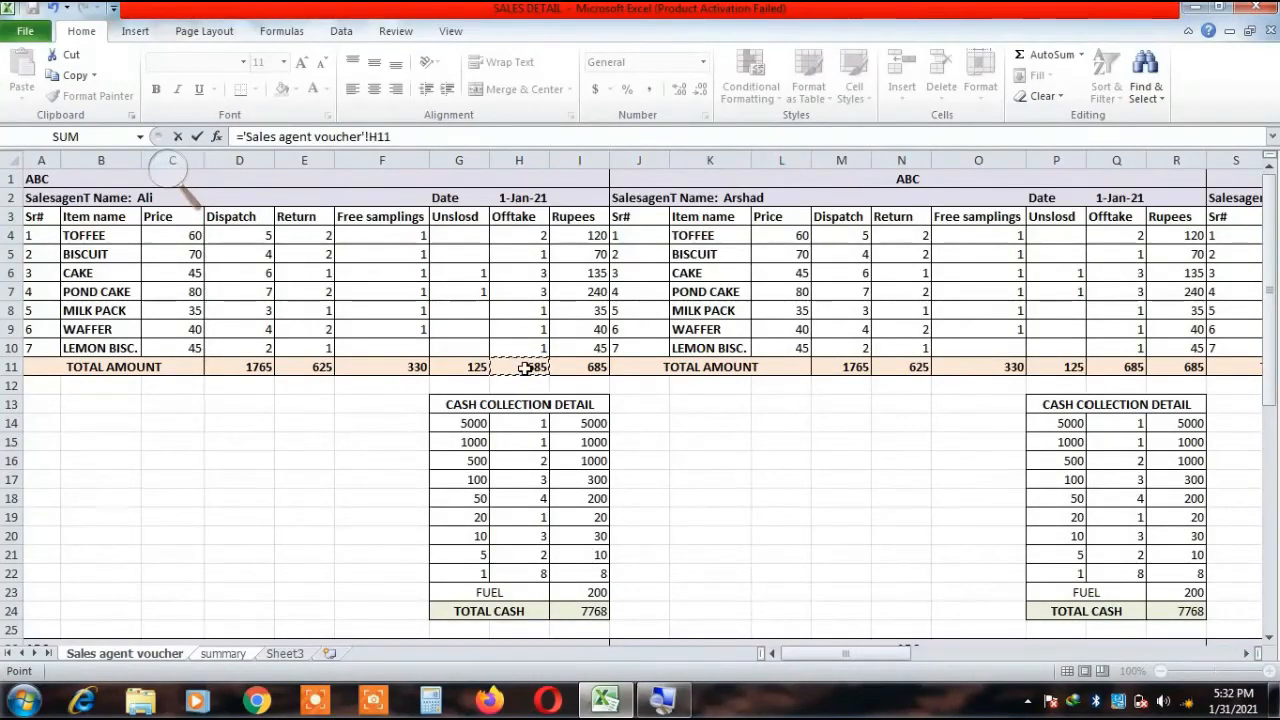
{"action": "key", "text": "Return"}
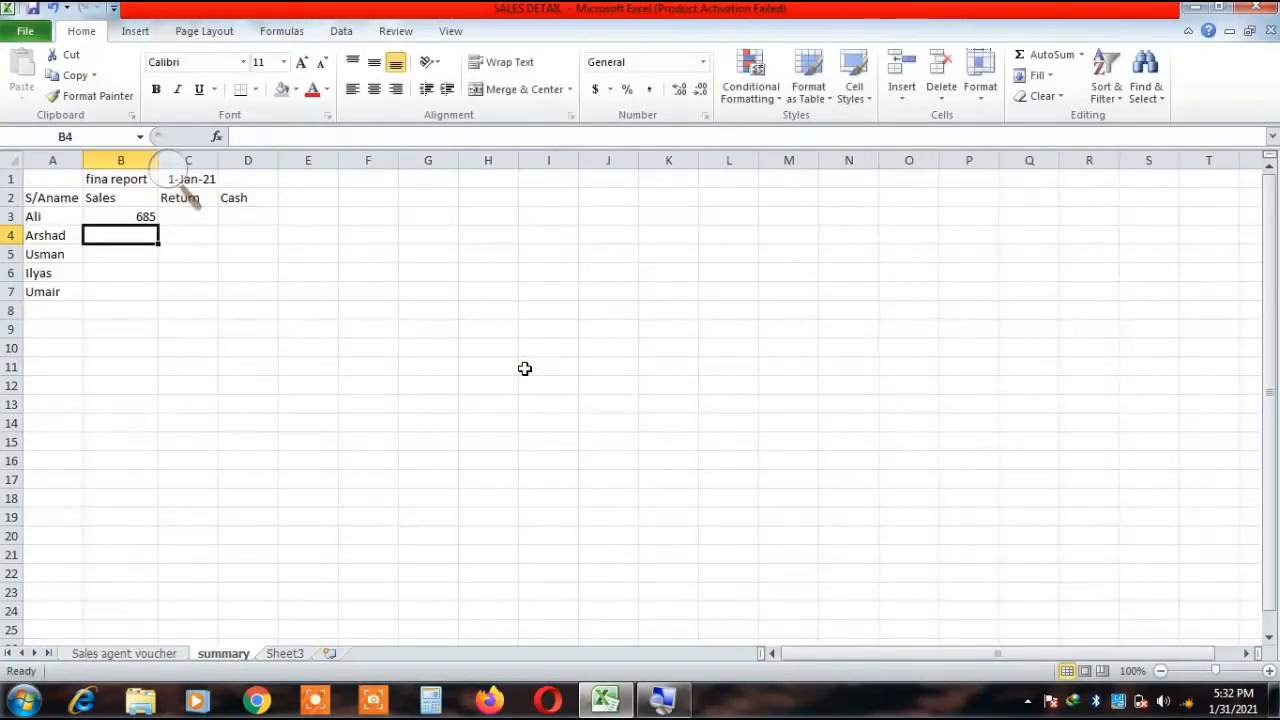
{"action": "left_click", "coordinate": [168, 168]}
{"action": "left_click", "coordinate": [192, 217]}
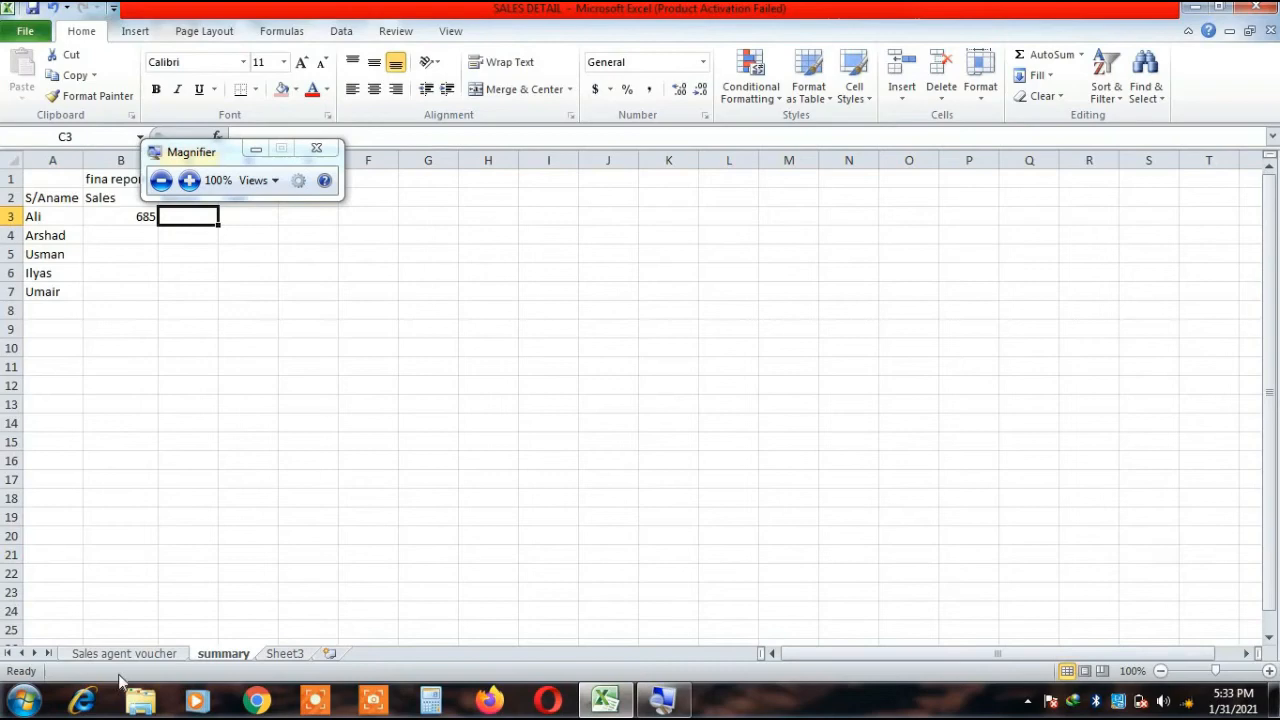
{"action": "left_click", "coordinate": [125, 653]}
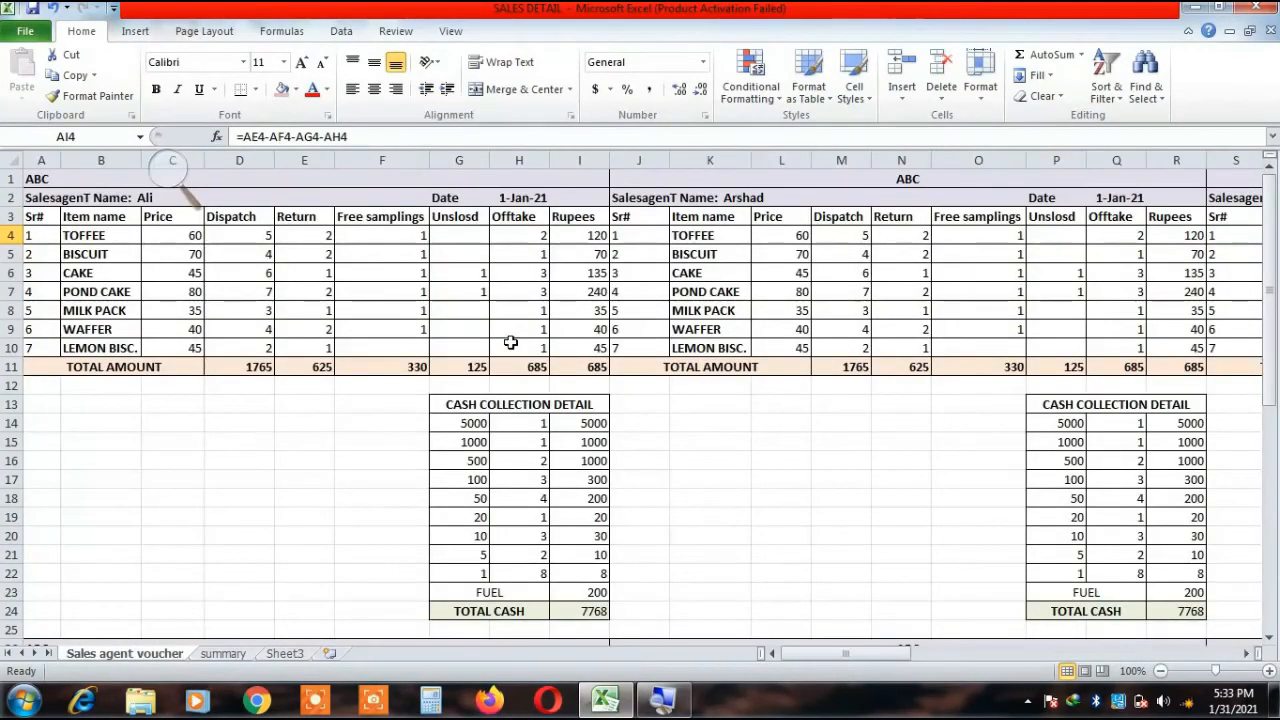
{"action": "left_click", "coordinate": [315, 370]}
{"action": "key", "text": "Return"}
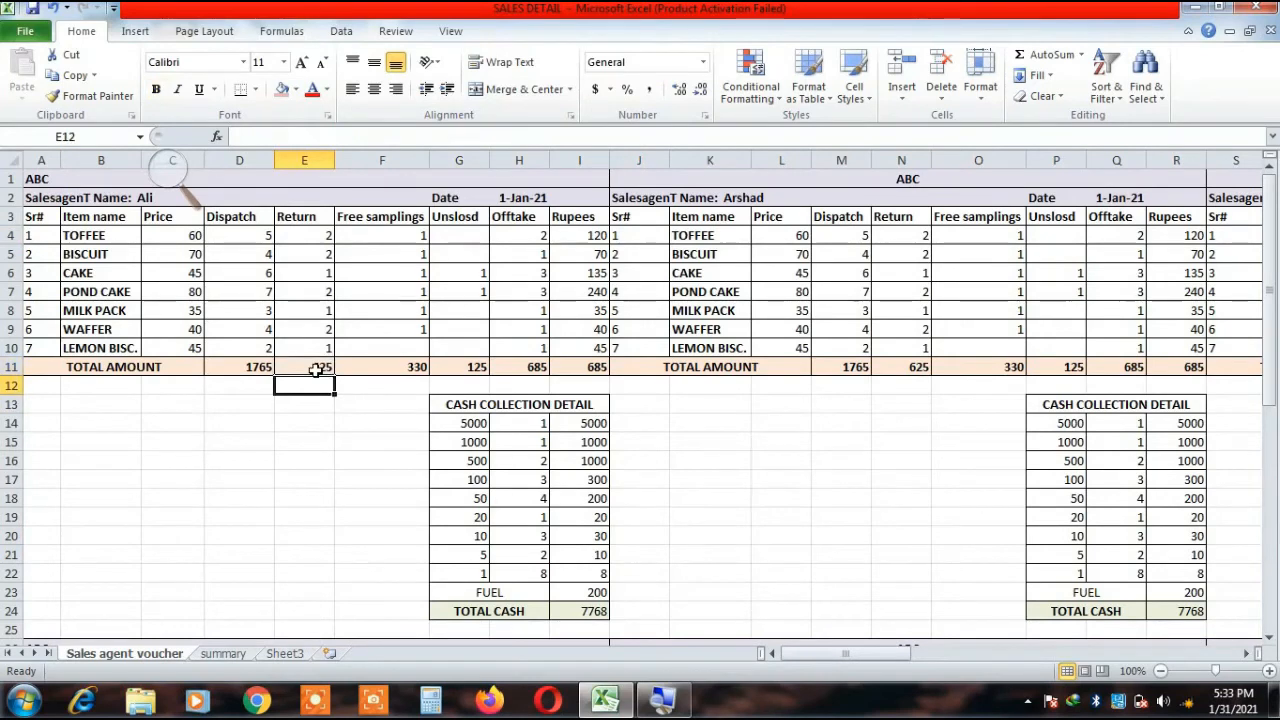
{"action": "left_click", "coordinate": [234, 655]}
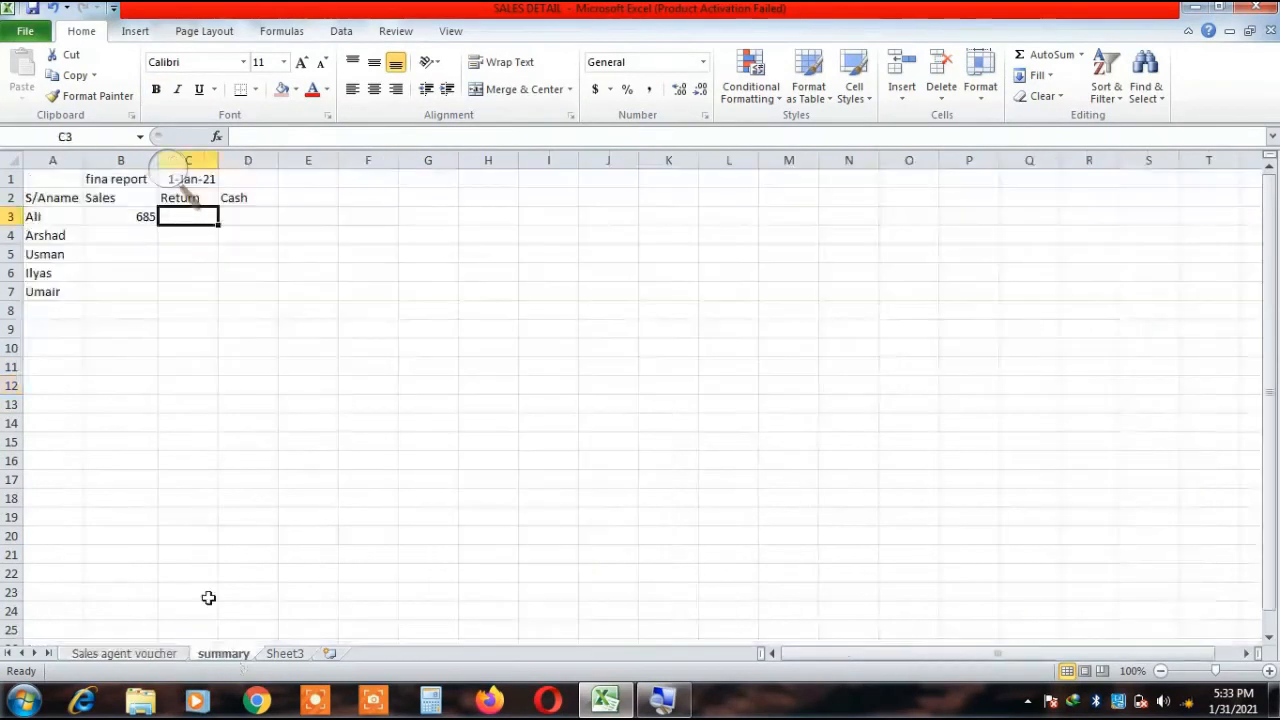
Link the first agent's Return cell C3 to the Return total in E11 of the "Sales agent voucher" sheet.
{"action": "type", "text": "="}
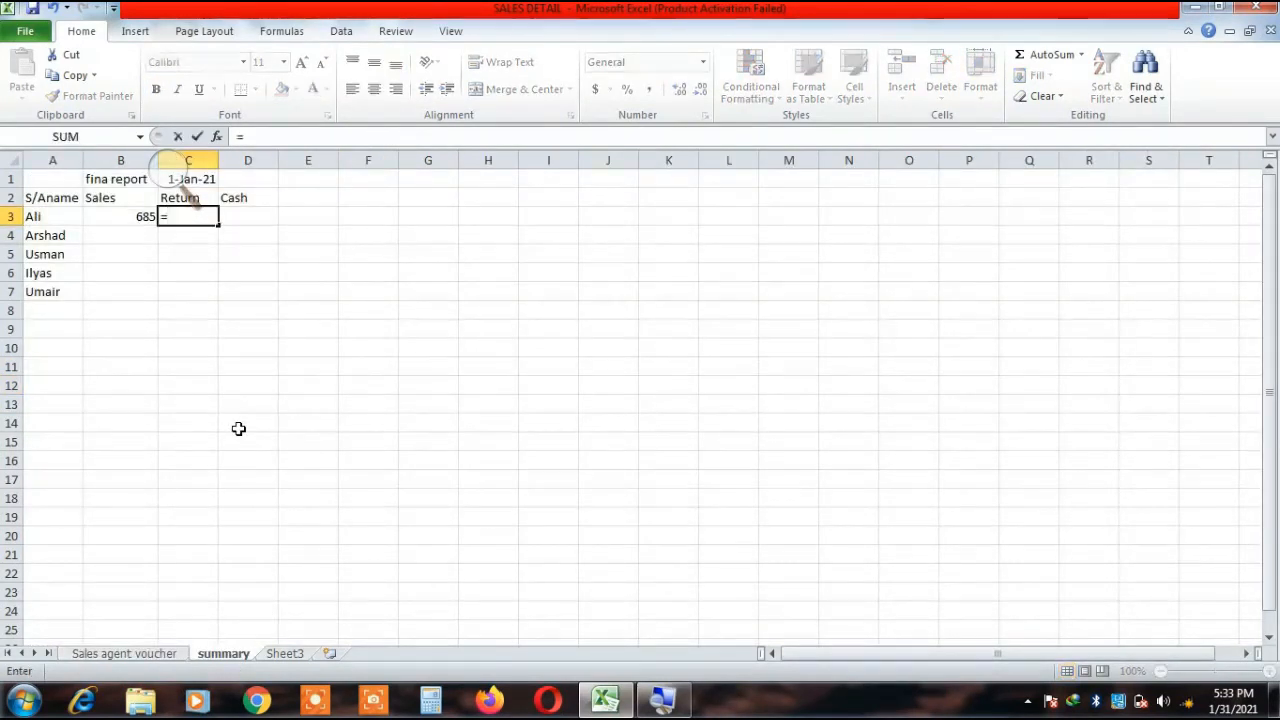
{"action": "left_click", "coordinate": [110, 655]}
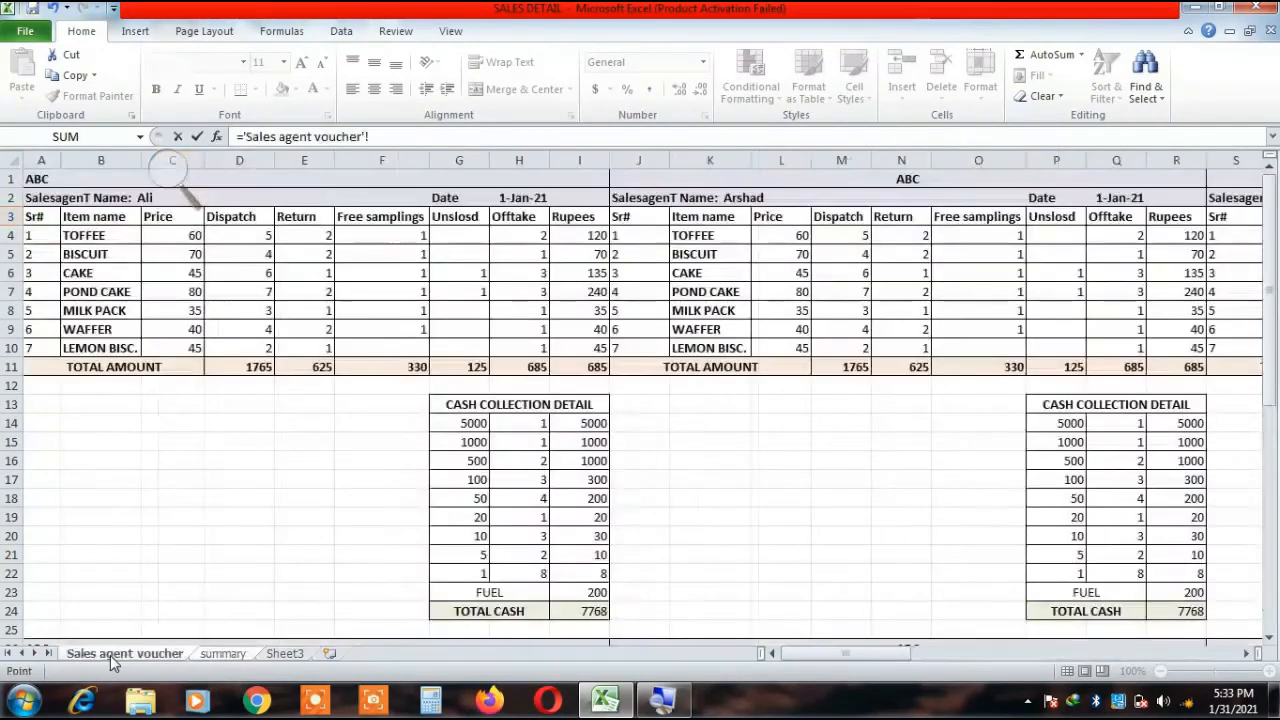
{"action": "left_click", "coordinate": [307, 371]}
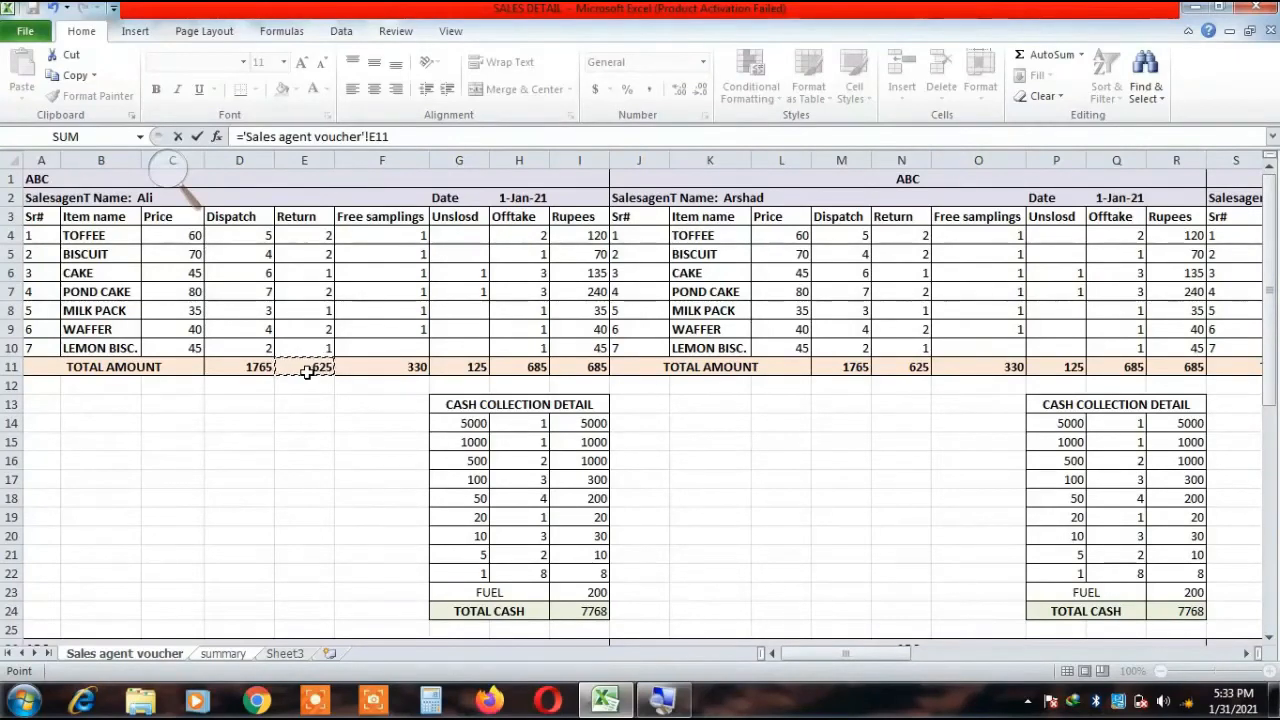
{"action": "key", "text": "Return"}
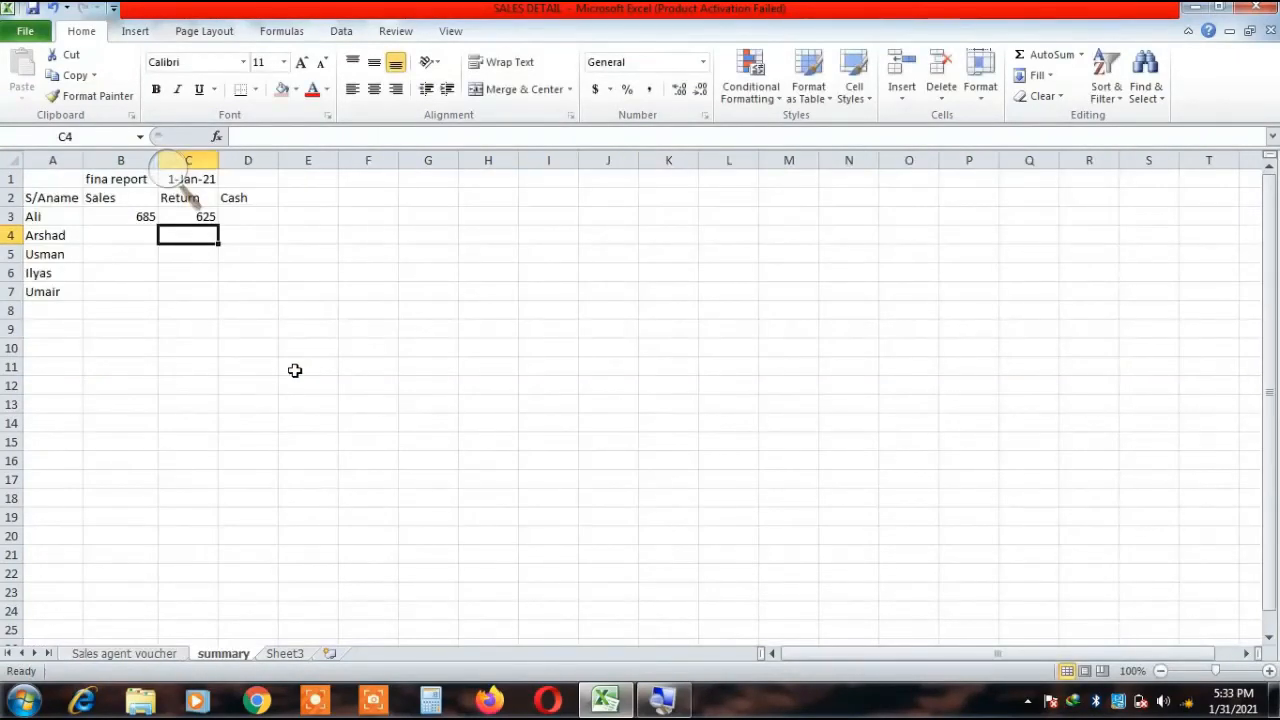
Link the first agent's Cash cell D3 to the TOTAL CASH amount in that agent's cash collection table on the "Sales agent voucher" sheet.
{"action": "left_click", "coordinate": [254, 214]}
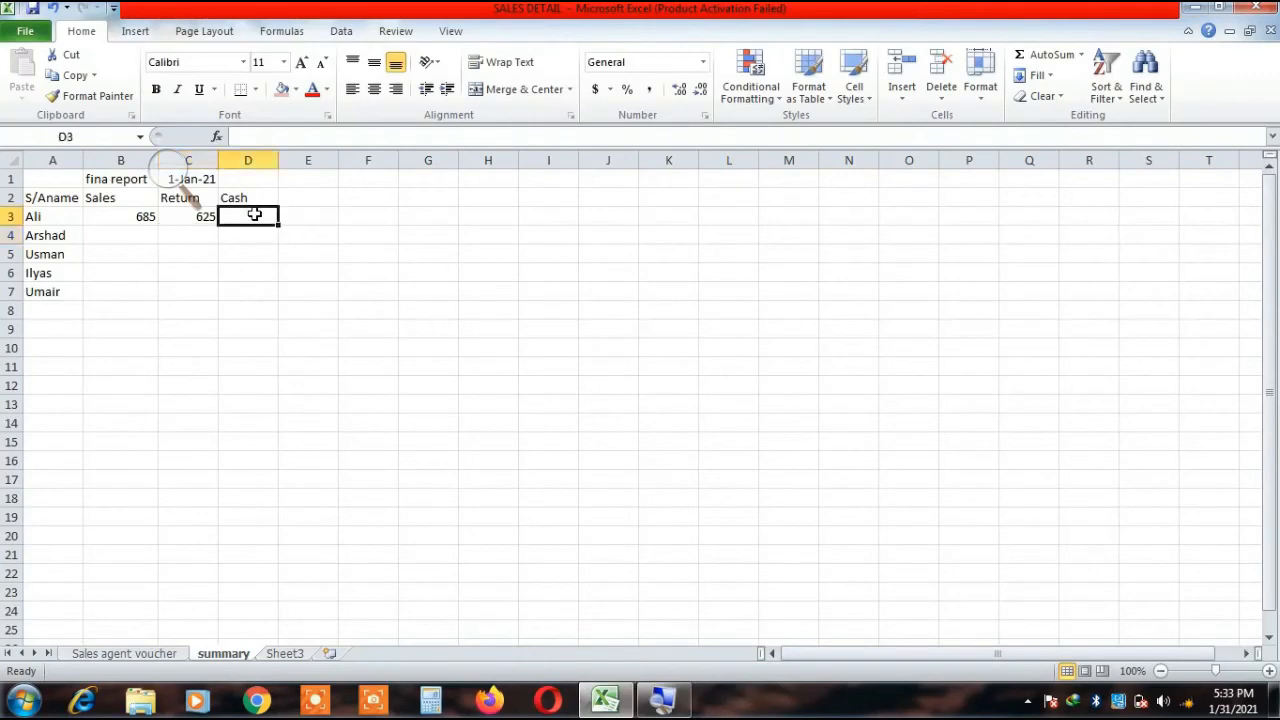
{"action": "type", "text": "="}
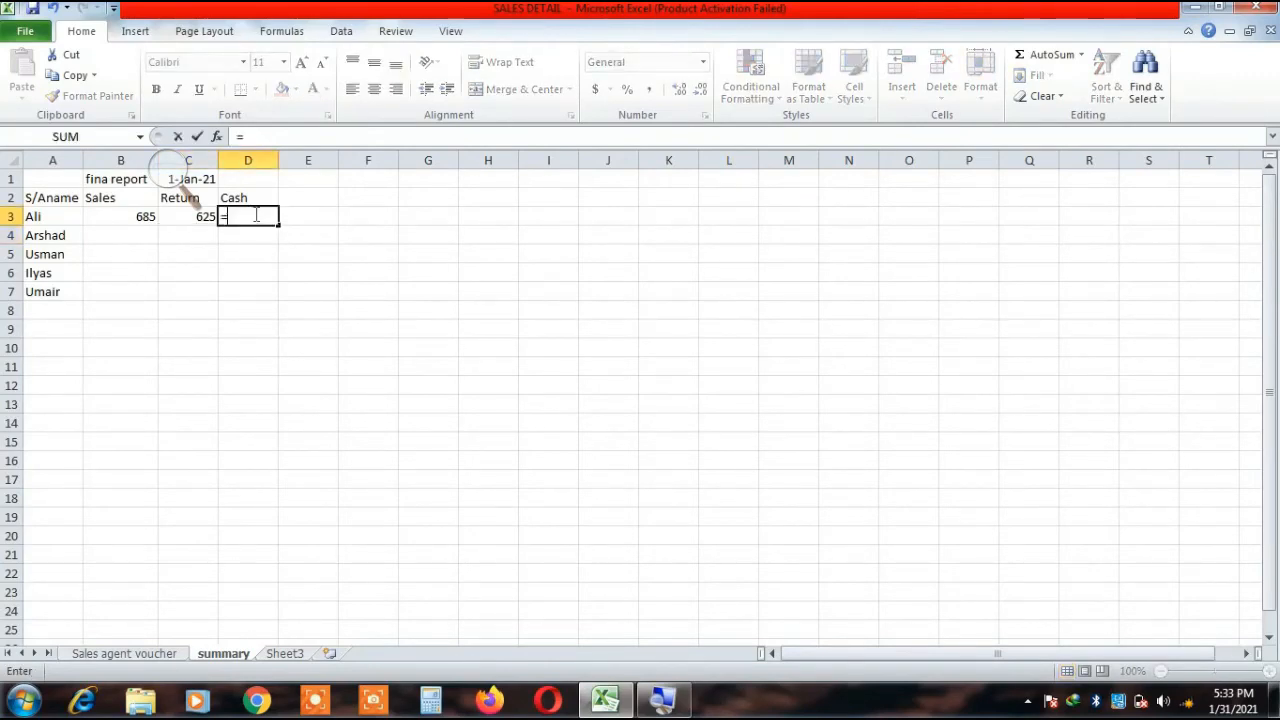
{"action": "left_click", "coordinate": [118, 653]}
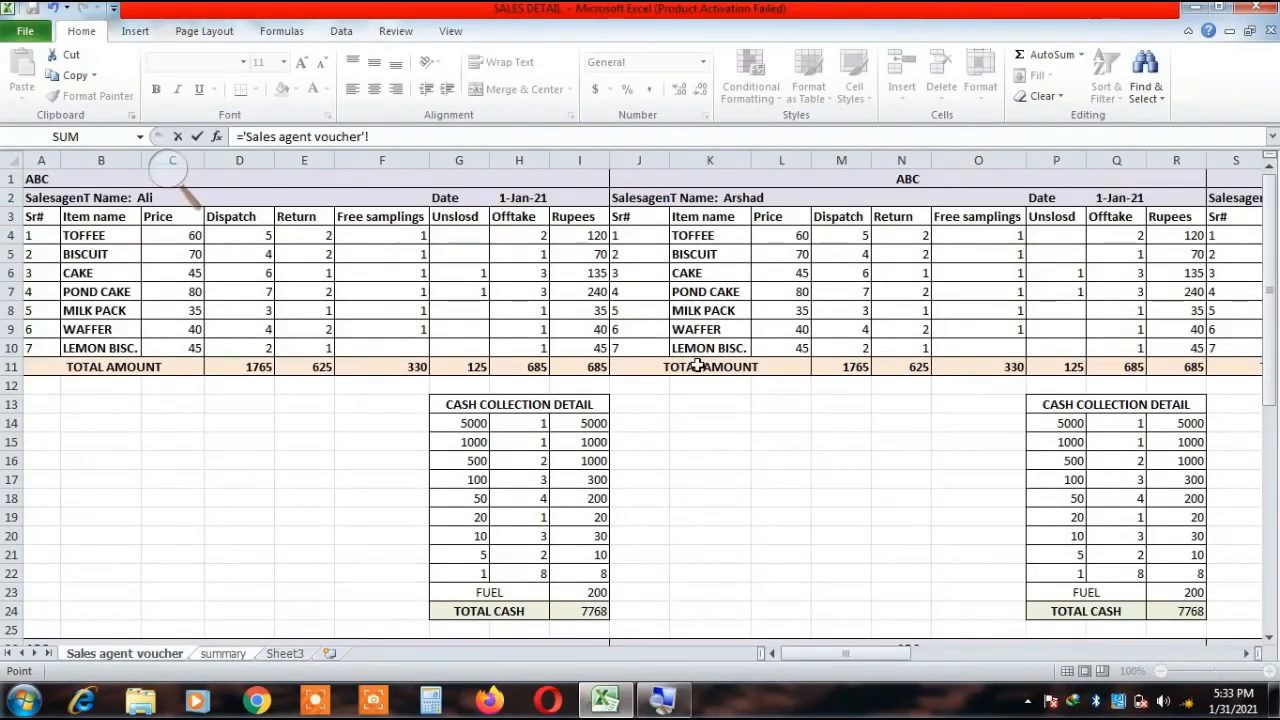
{"action": "left_click", "coordinate": [590, 614]}
{"action": "key", "text": "Return"}
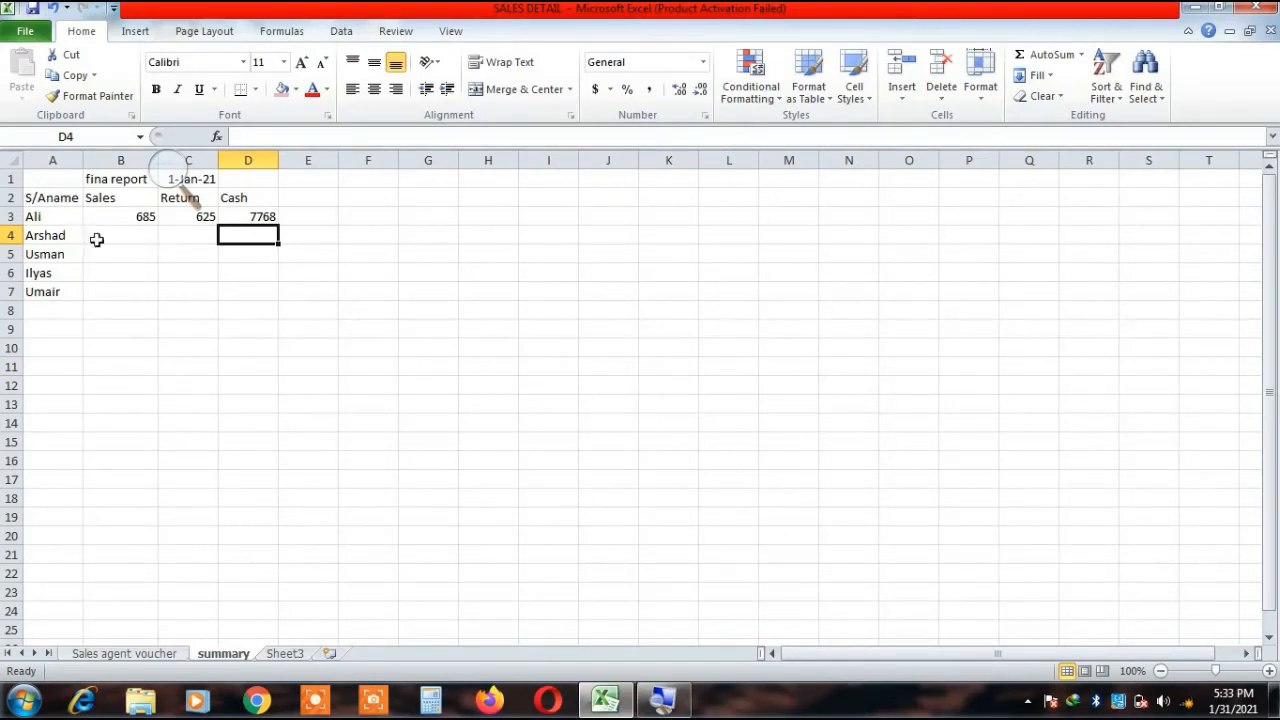
{"action": "left_click", "coordinate": [117, 234]}
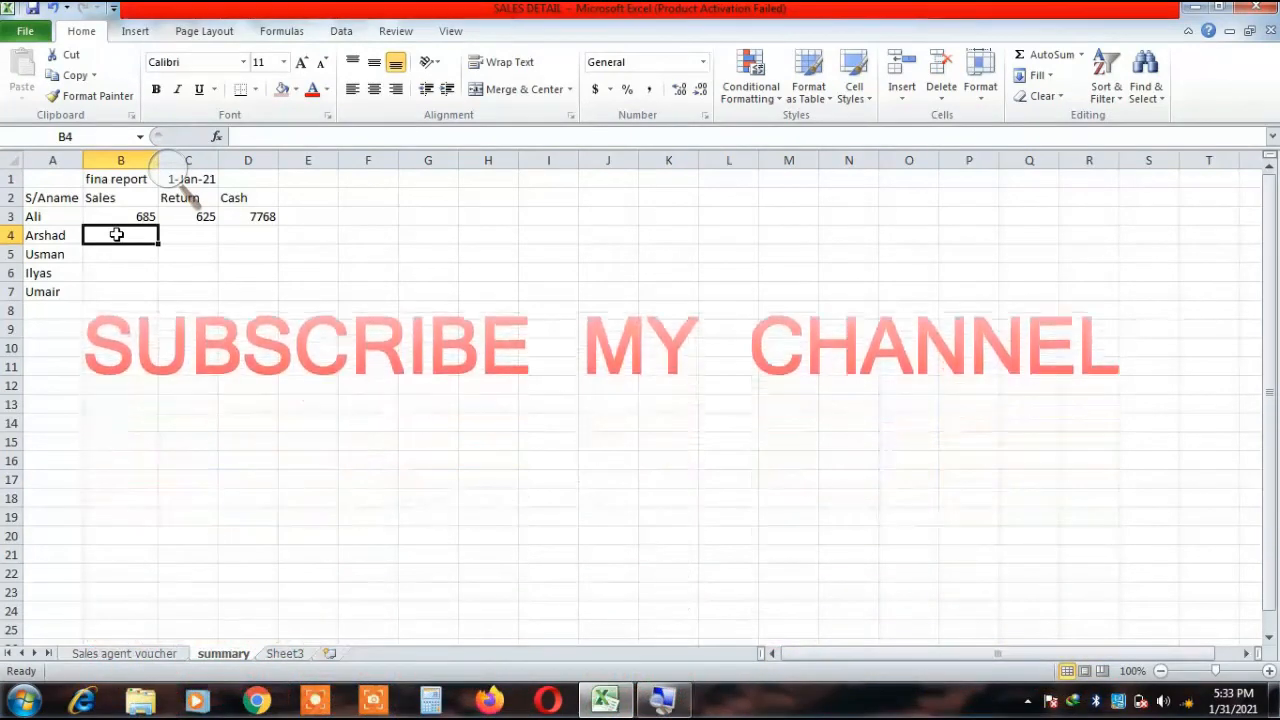
{"action": "left_click", "coordinate": [132, 215]}
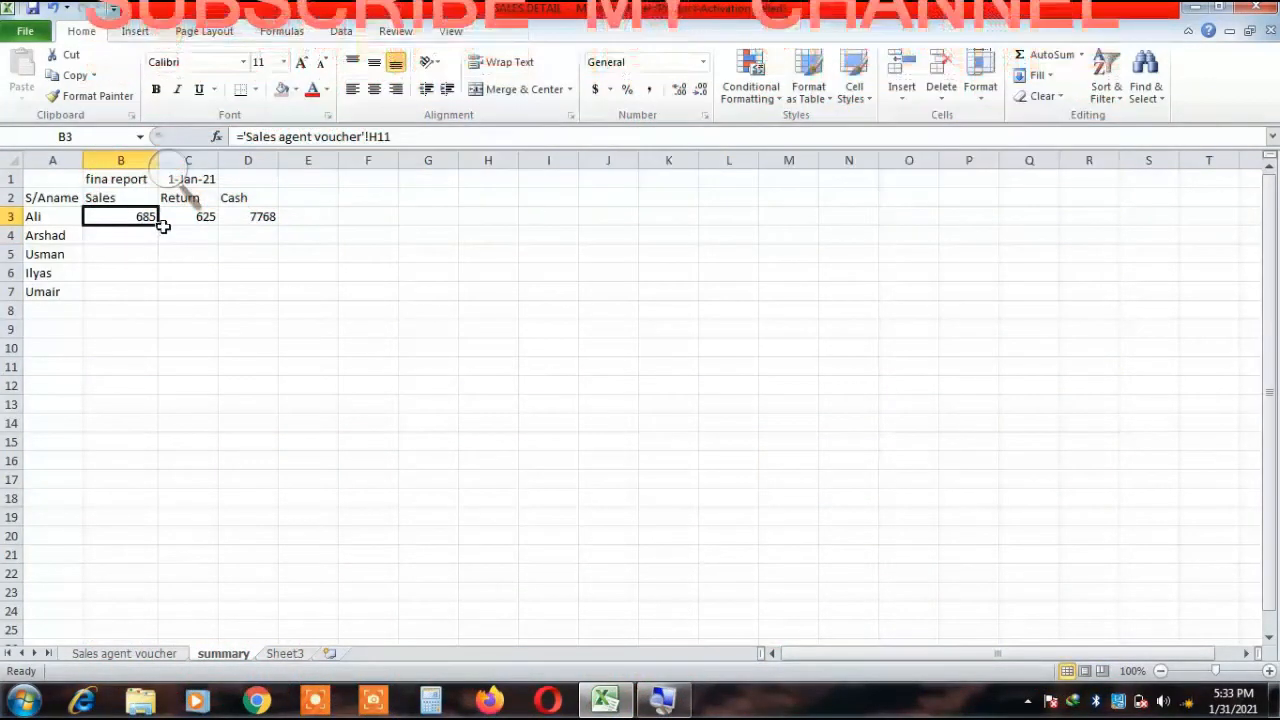
{"action": "left_click_drag", "start_coordinate": [160, 225], "coordinate": [160, 240]}
{"action": "left_click", "coordinate": [135, 236]}
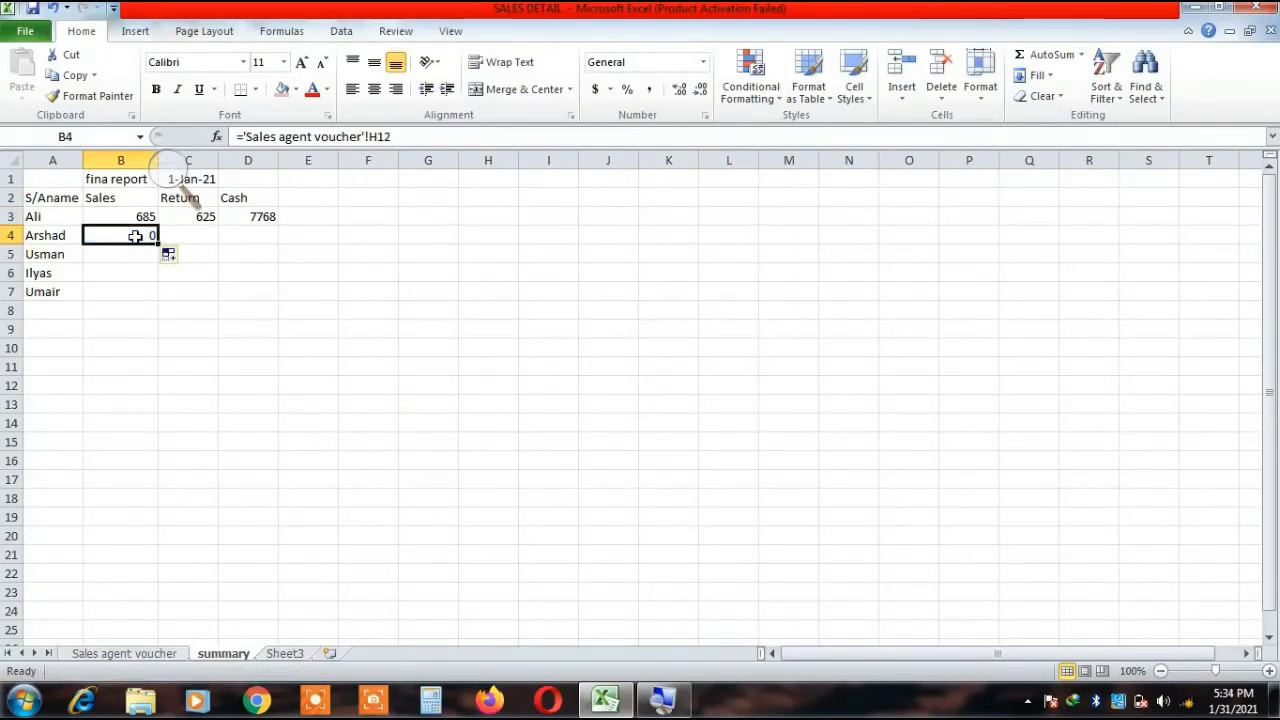
{"action": "key", "text": "Delete"}
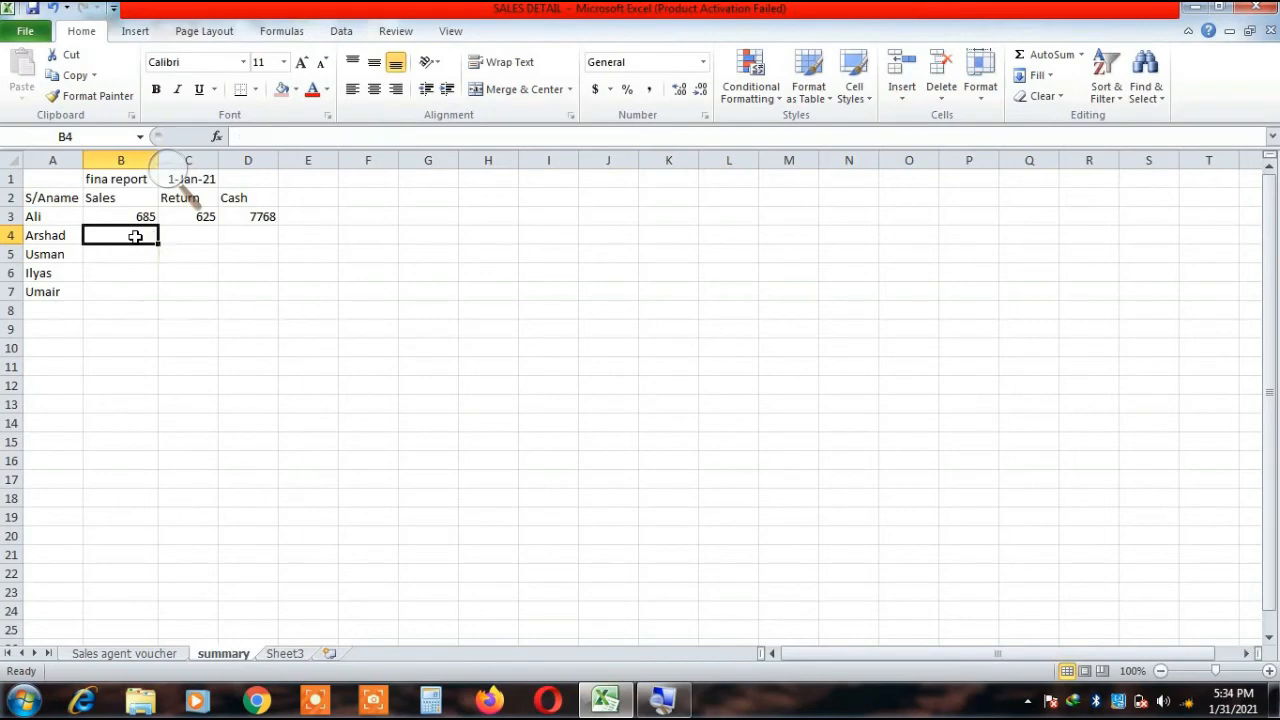
Link the second agent's Sales cell B4 to the Offtake total in Q11 of the "Sales agent voucher" sheet.
{"action": "type", "text": "="}
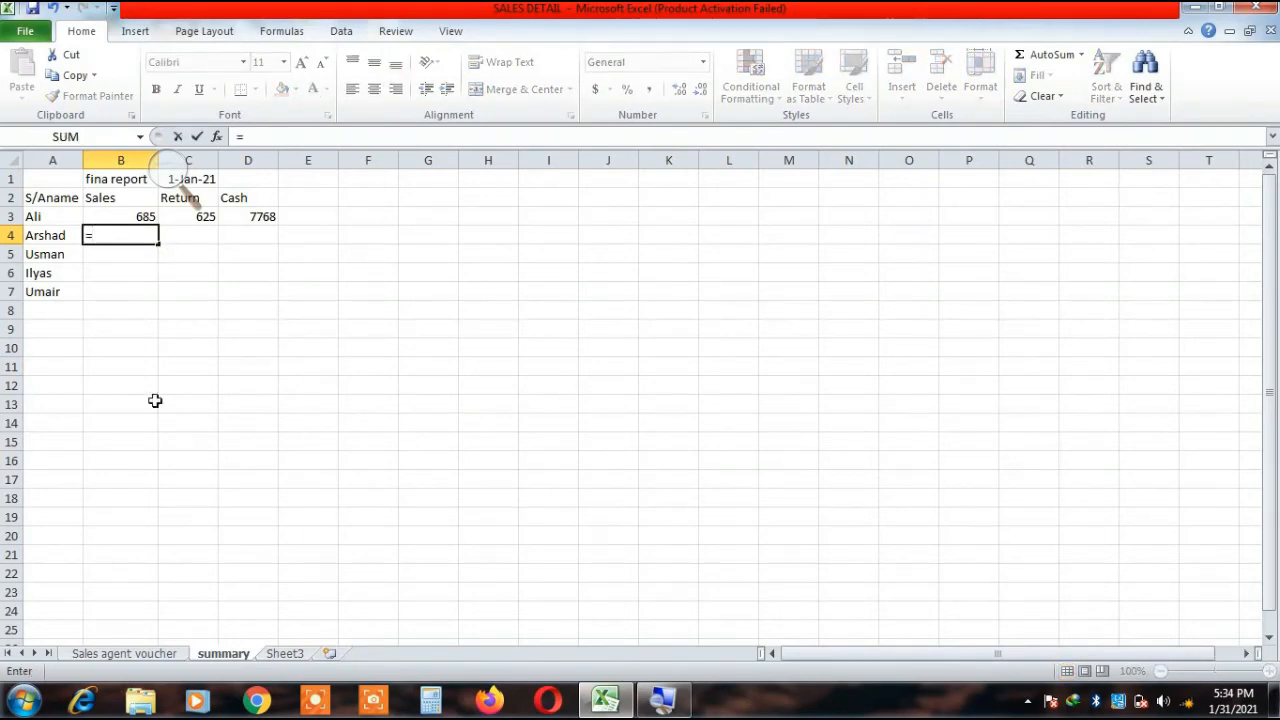
{"action": "left_click", "coordinate": [130, 656]}
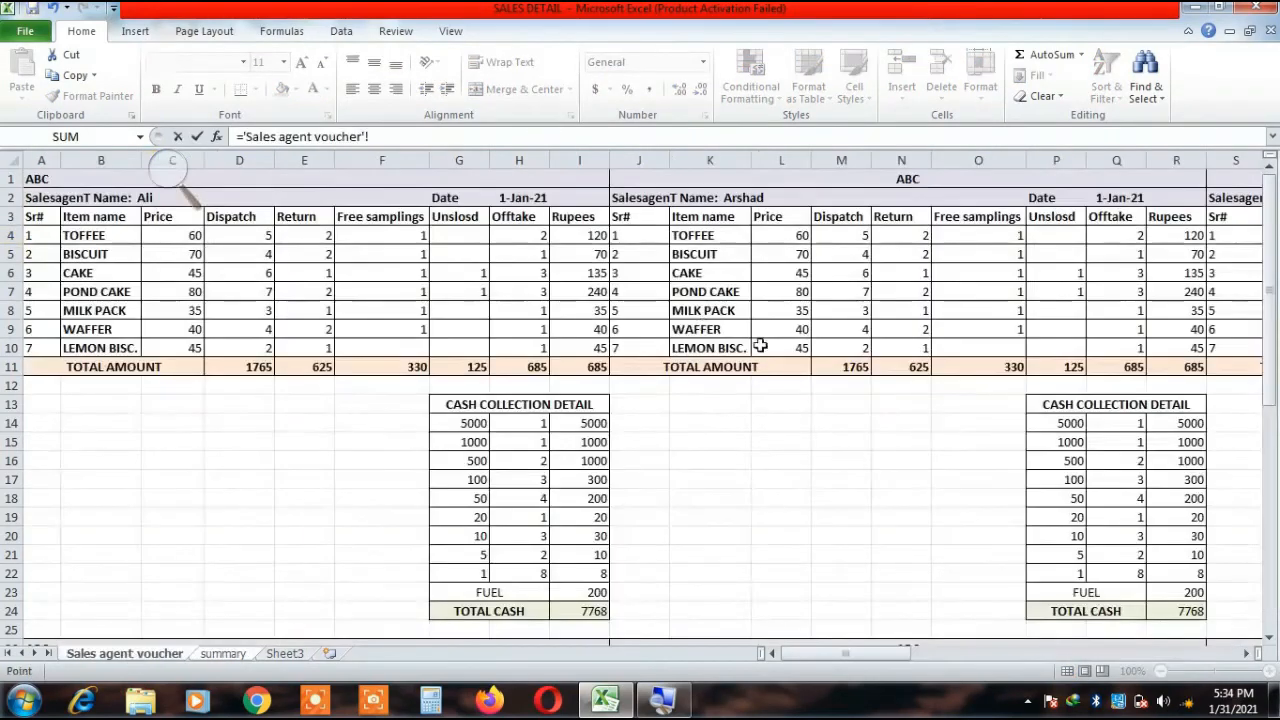
{"action": "left_click", "coordinate": [1122, 370]}
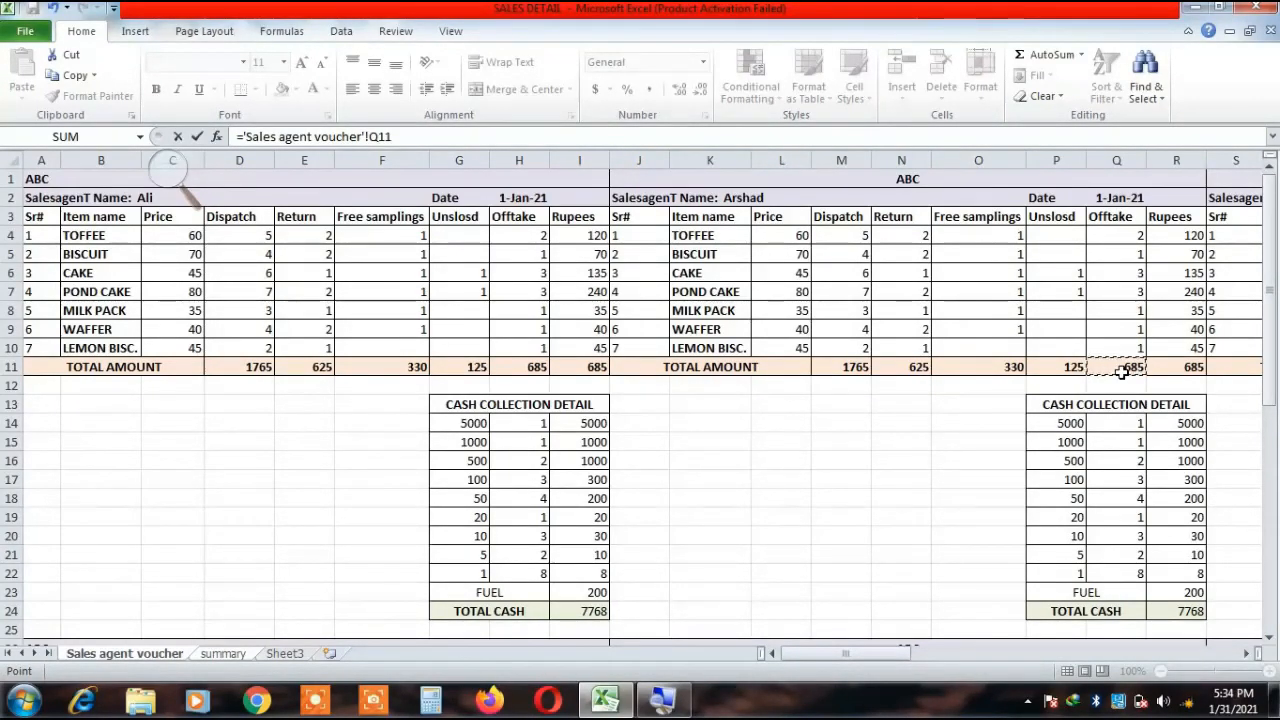
{"action": "key", "text": "Return"}
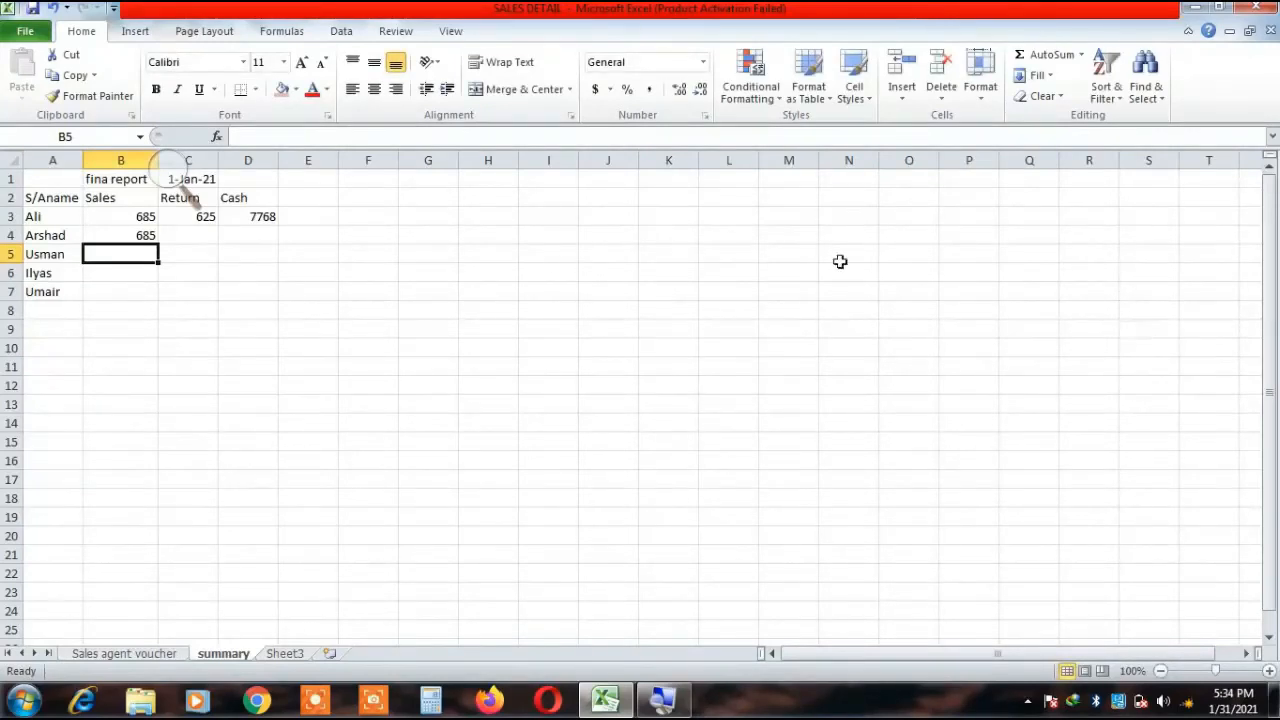
Link the second agent's Return cell C4 to the Return total in N11 of the "Sales agent voucher" sheet.
{"action": "left_click", "coordinate": [191, 233]}
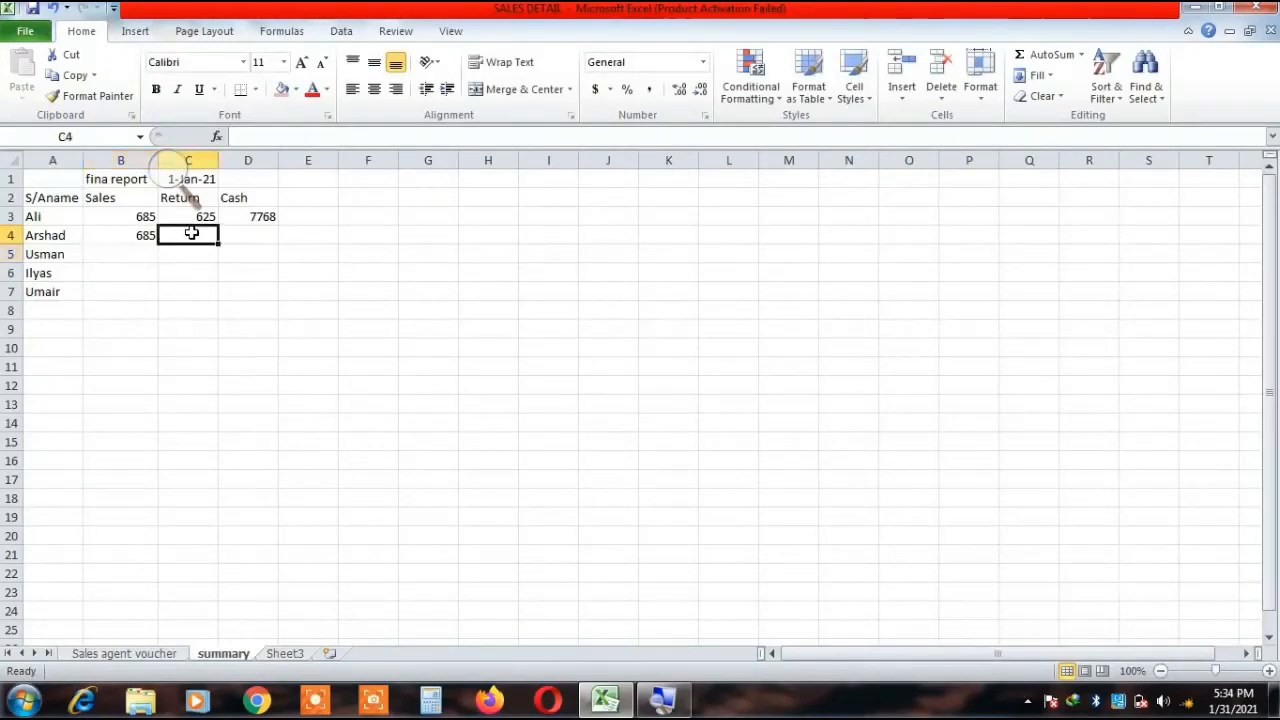
{"action": "type", "text": "="}
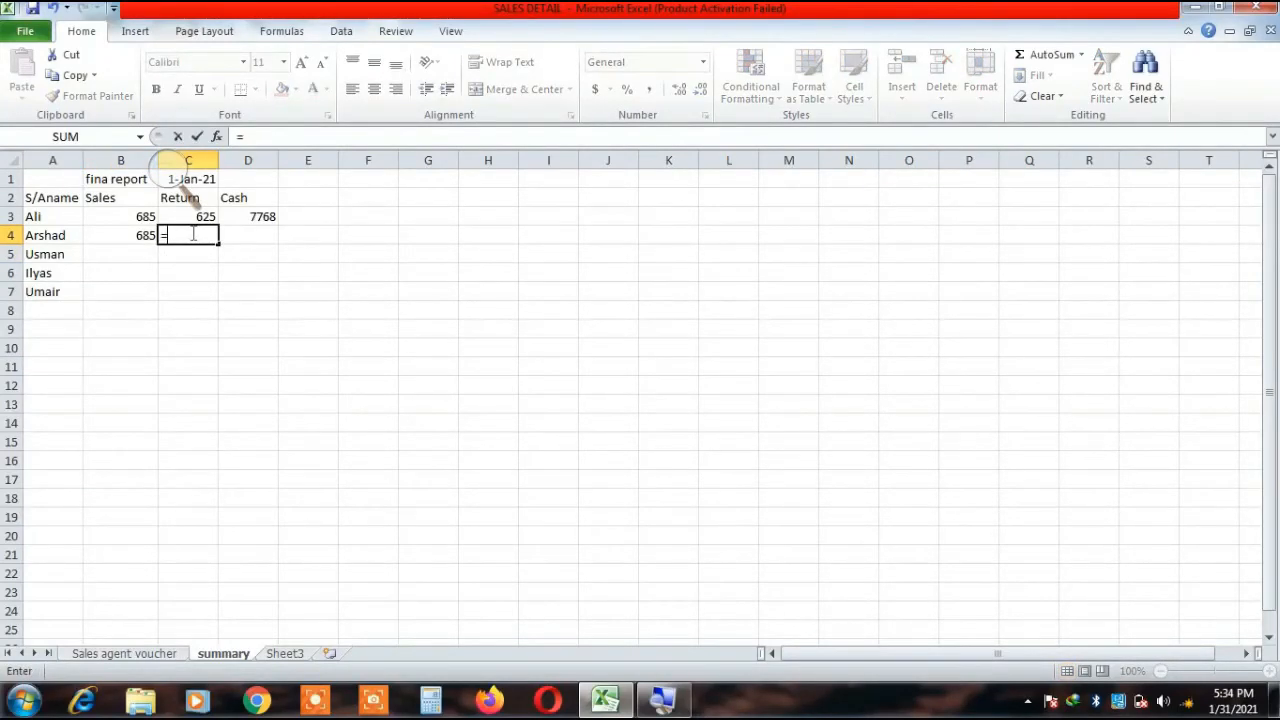
{"action": "left_click", "coordinate": [143, 655]}
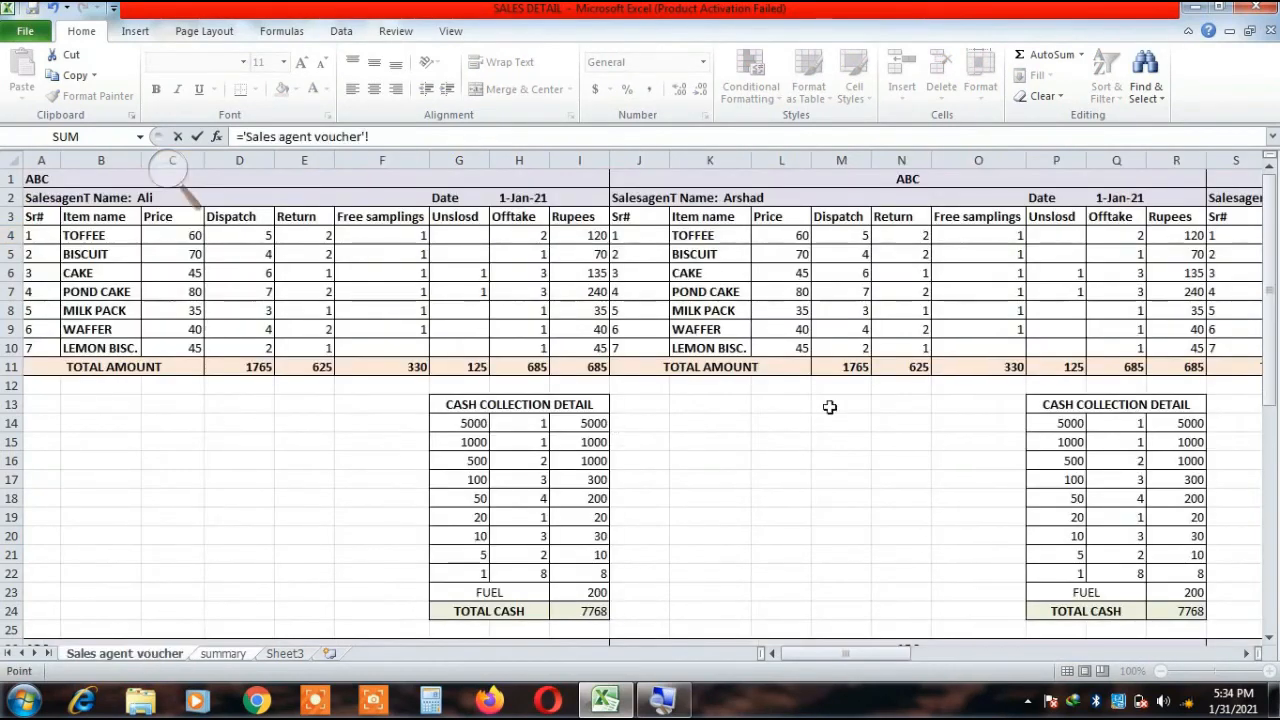
{"action": "left_click", "coordinate": [910, 369]}
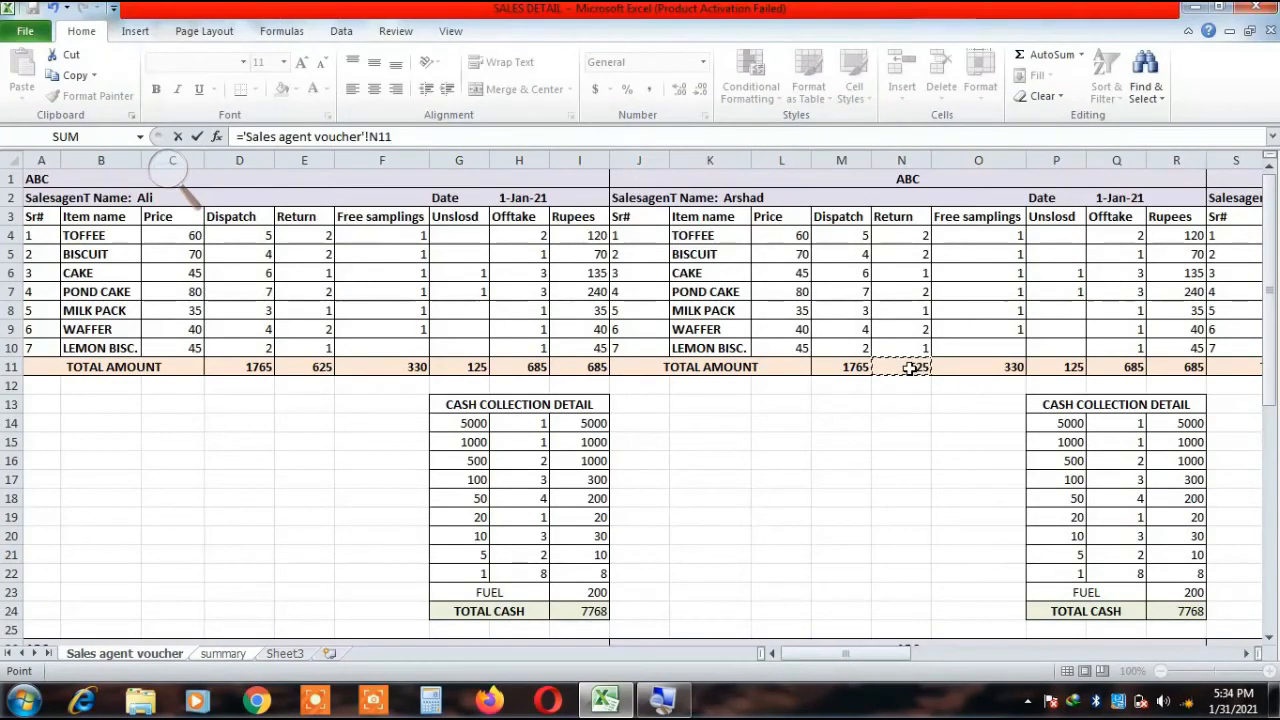
{"action": "key", "text": "Return"}
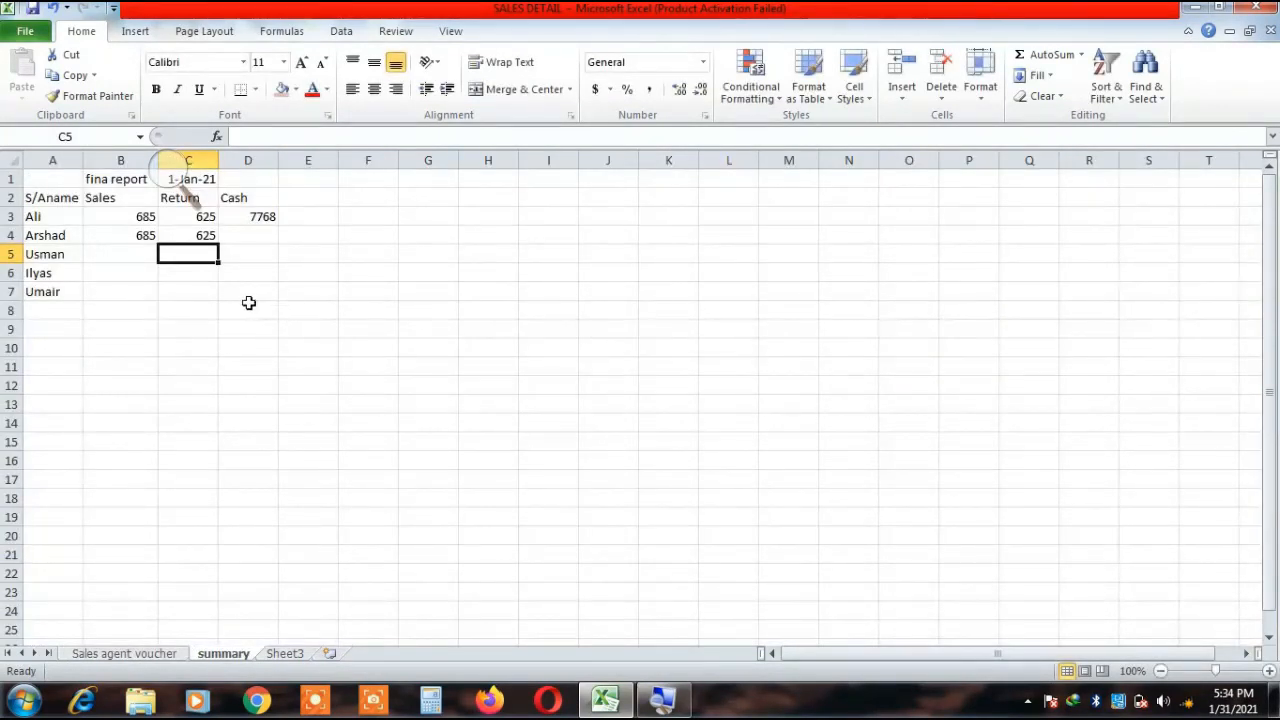
Link the second agent's Cash cell D4 to the TOTAL CASH amount in that agent's cash collection table on the "Sales agent voucher" sheet.
{"action": "left_click", "coordinate": [261, 237]}
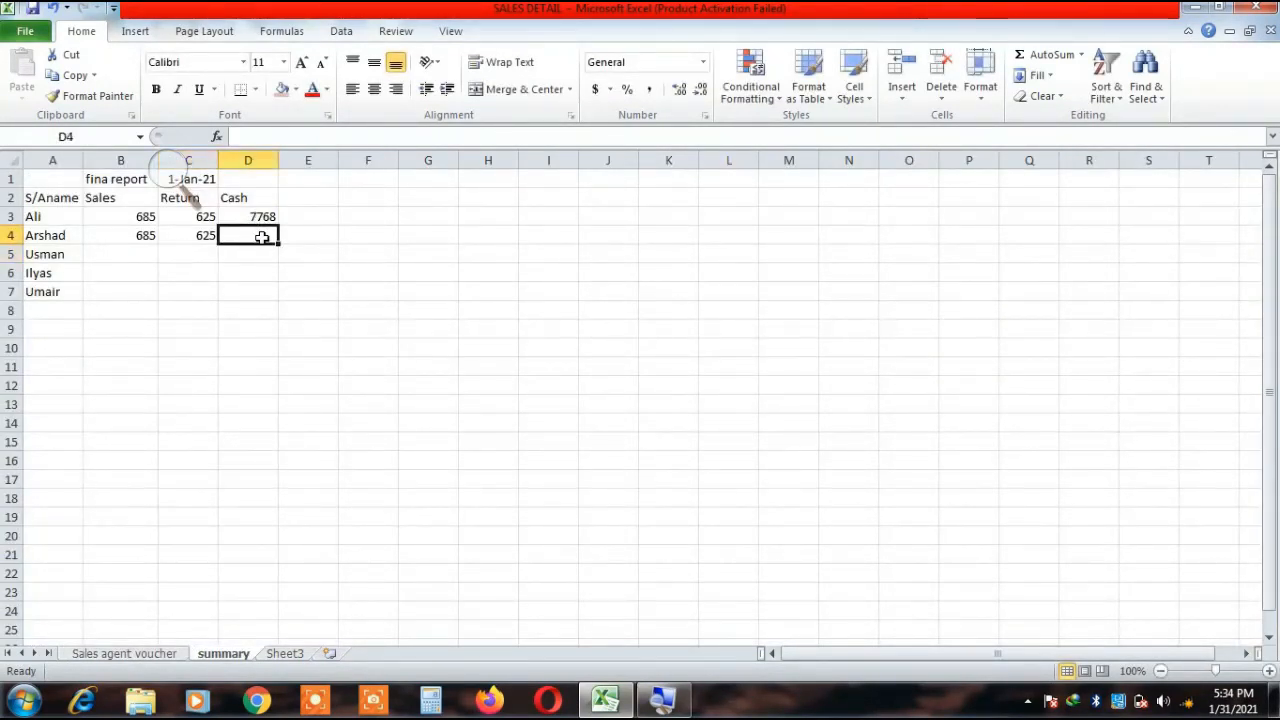
{"action": "type", "text": "="}
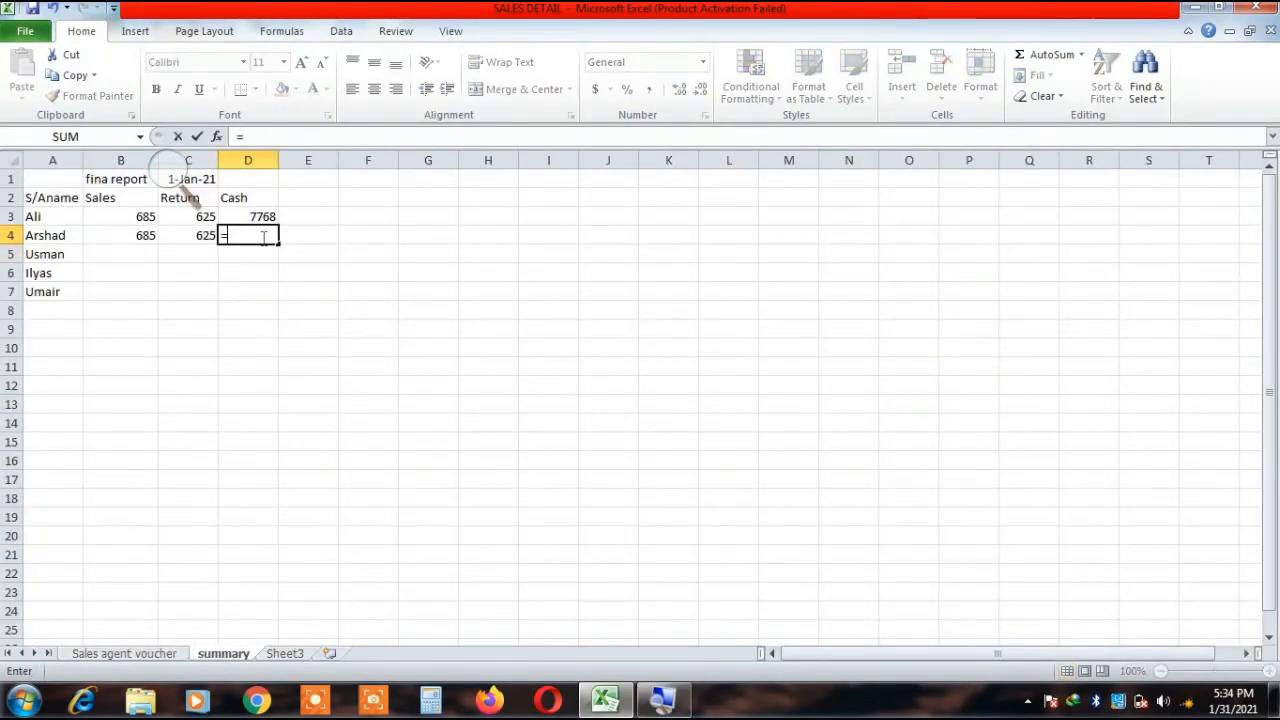
{"action": "left_click", "coordinate": [157, 655]}
{"action": "left_click", "coordinate": [1181, 613]}
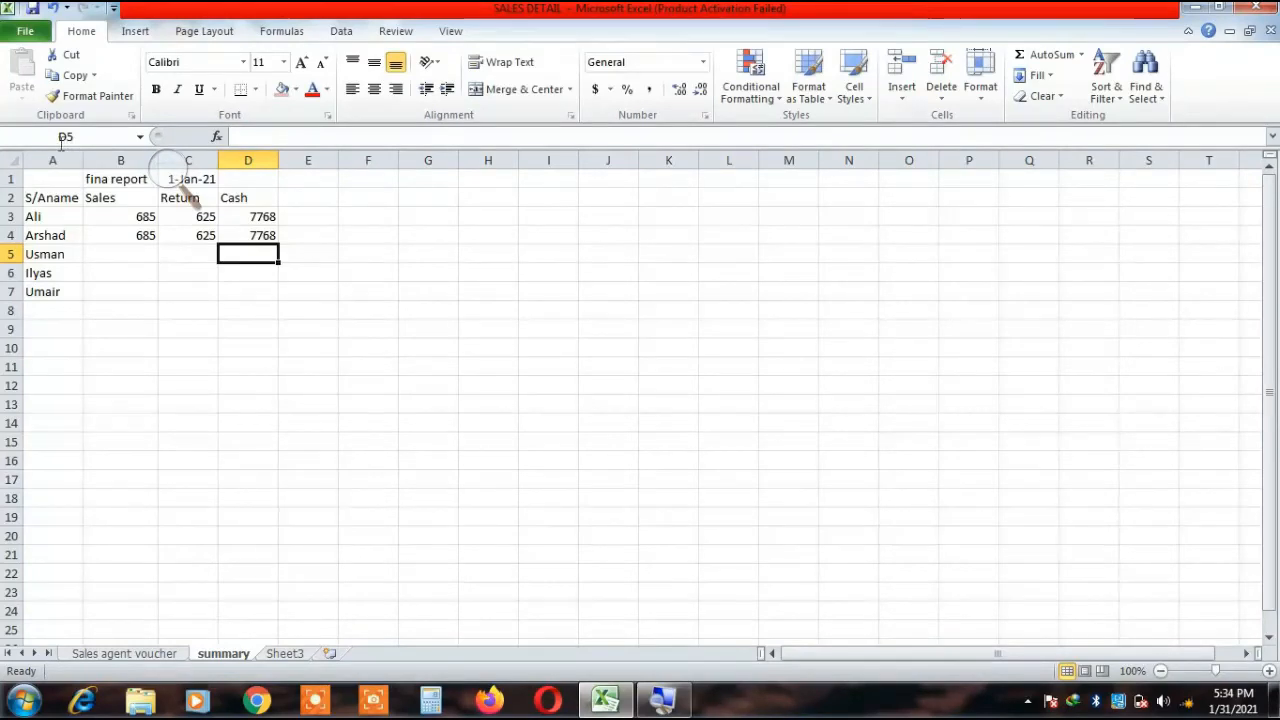
Format the title row A1:D1 as bold with all borders and font size 14.
{"action": "left_click_drag", "start_coordinate": [63, 180], "coordinate": [243, 177]}
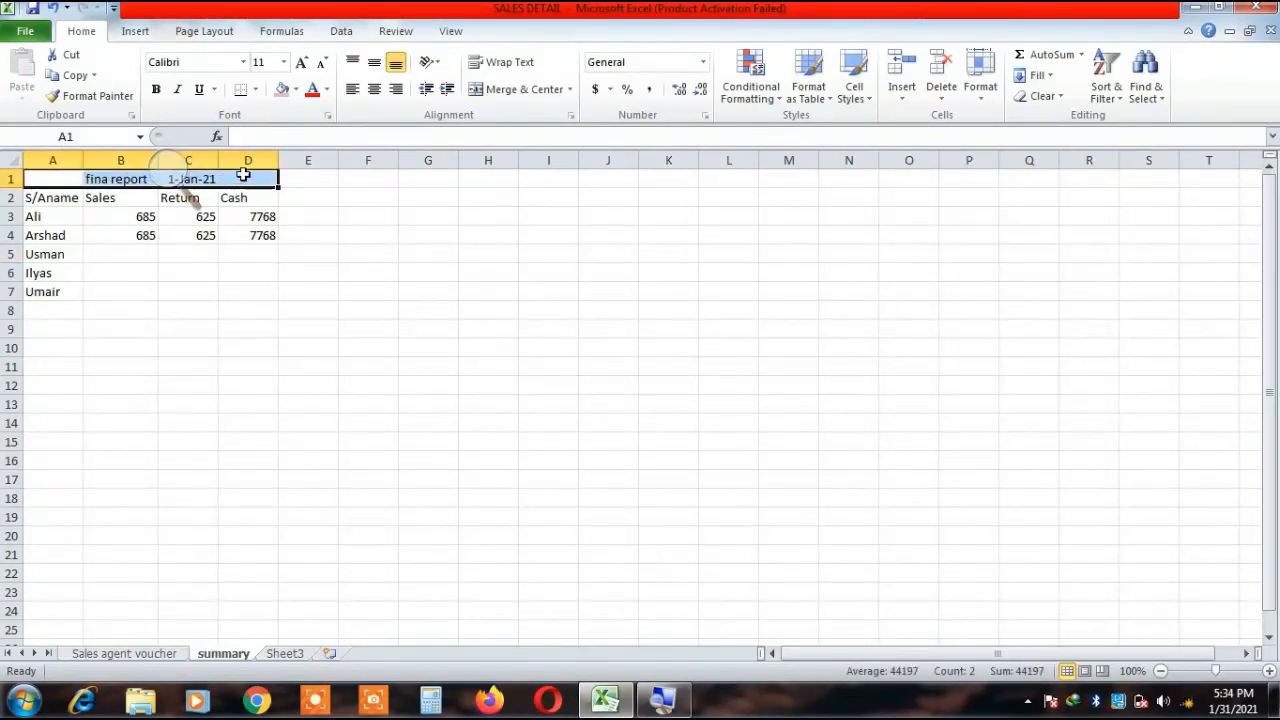
{"action": "left_click", "coordinate": [157, 89]}
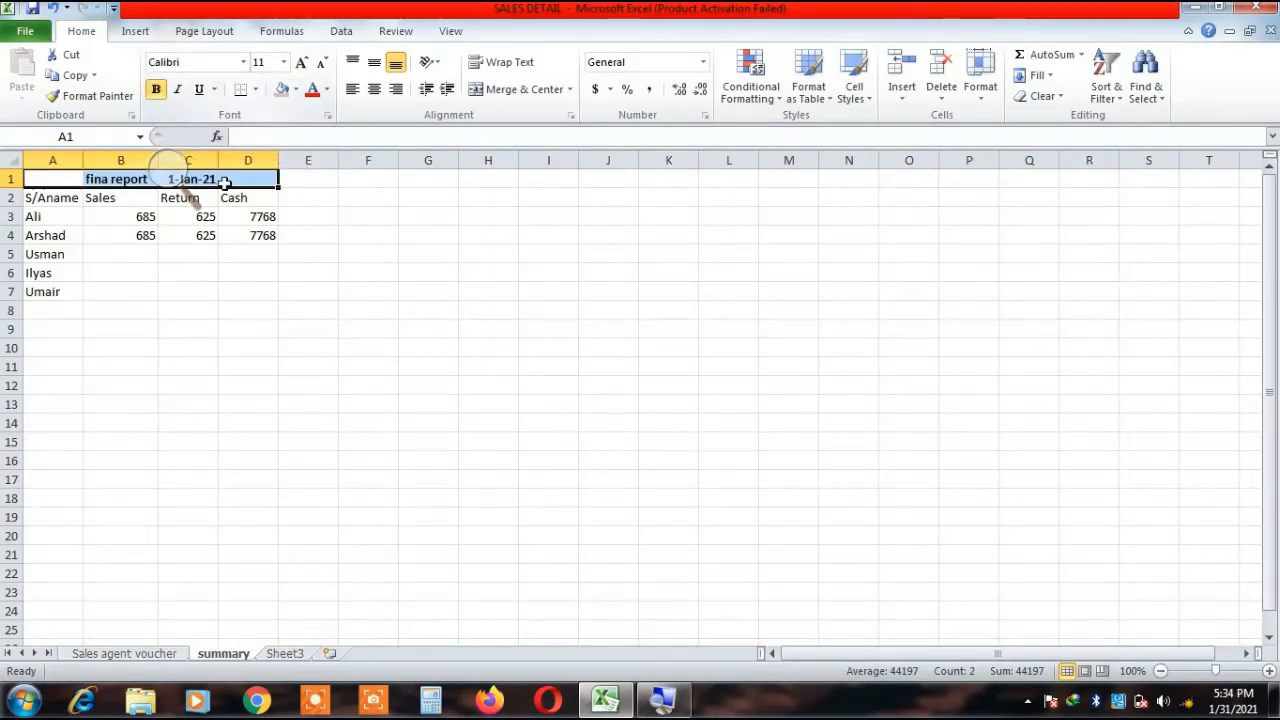
{"action": "left_click", "coordinate": [255, 89]}
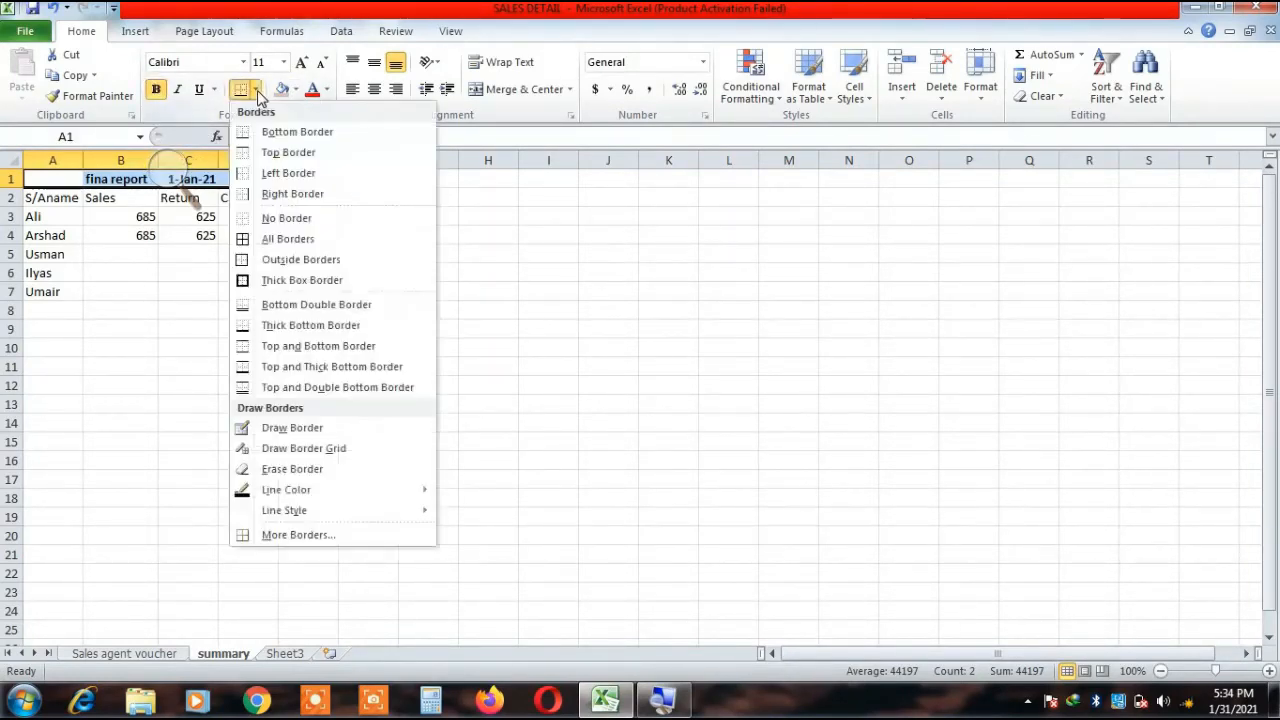
{"action": "left_click", "coordinate": [240, 238]}
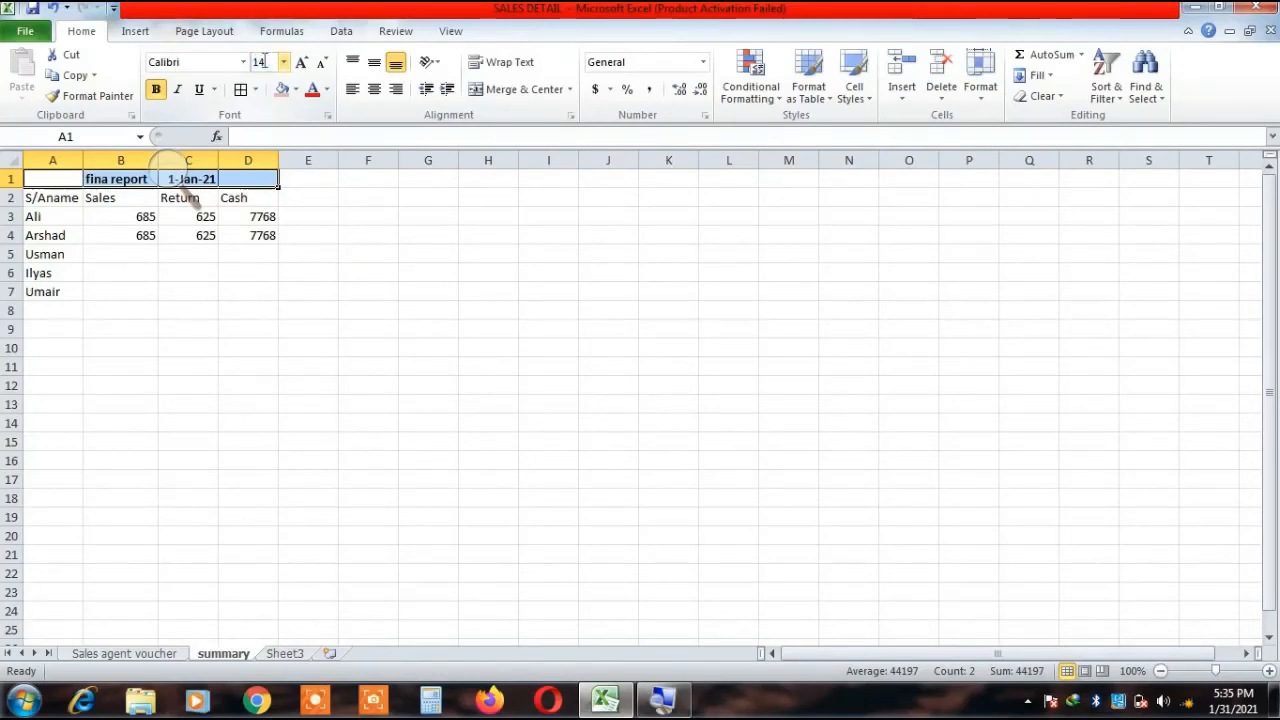
{"action": "key", "text": "Return"}
Apply all borders to the summary table range A2:D8.
{"action": "left_click_drag", "start_coordinate": [45, 204], "coordinate": [230, 136]}
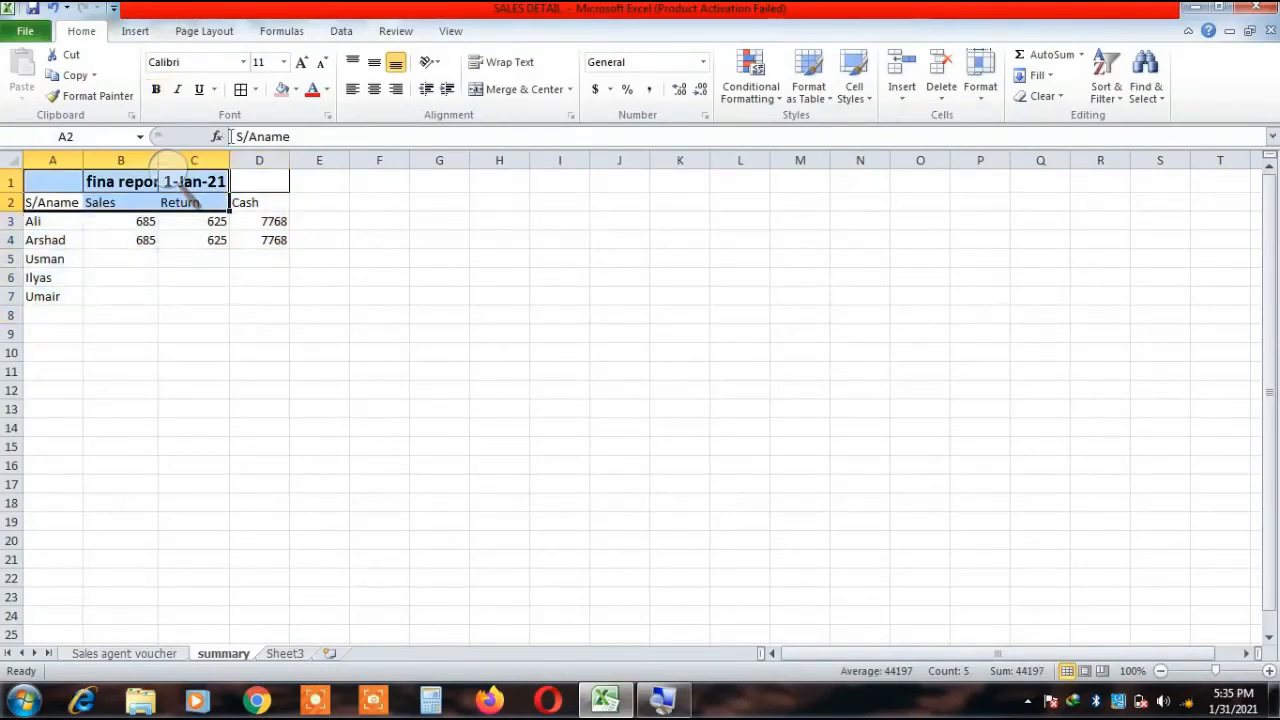
{"action": "key", "text": "shift+Right"}
{"action": "key", "text": "shift+Down"}
{"action": "key", "text": "shift+Down"}
{"action": "key", "text": "shift+Down"}
{"action": "key", "text": "shift+Down"}
{"action": "key", "text": "shift+Down"}
{"action": "key", "text": "shift+Down"}
{"action": "key", "text": "shift+Down"}
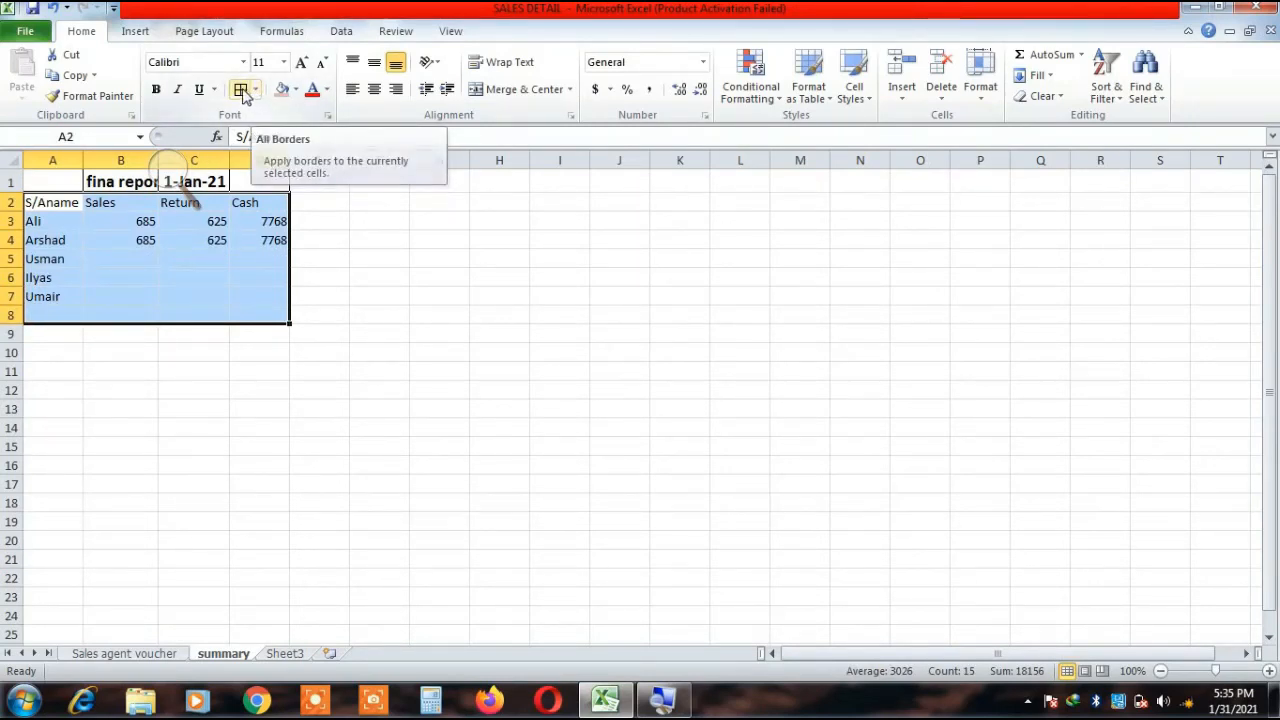
{"action": "left_click", "coordinate": [241, 91]}
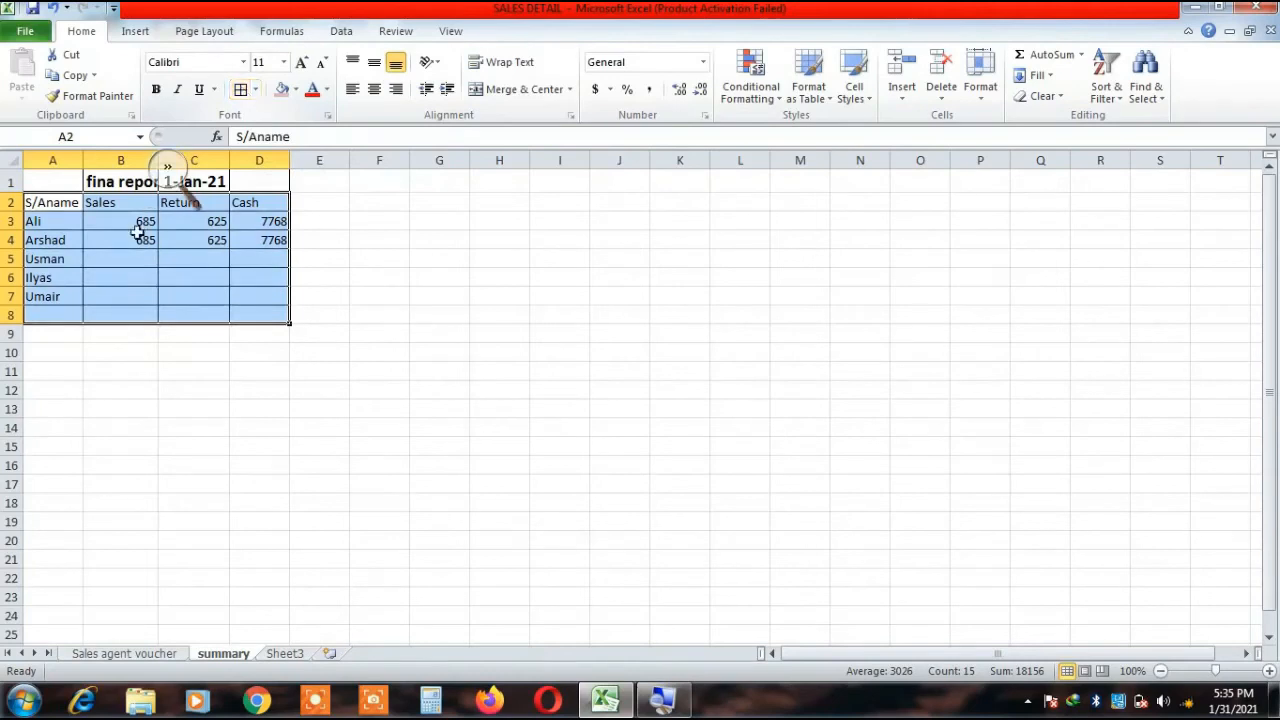
Enter the label "Total" in A8 below the agent names.
{"action": "left_click", "coordinate": [42, 318]}
{"action": "double_click", "coordinate": [44, 318]}
{"action": "type", "text": "Total"}
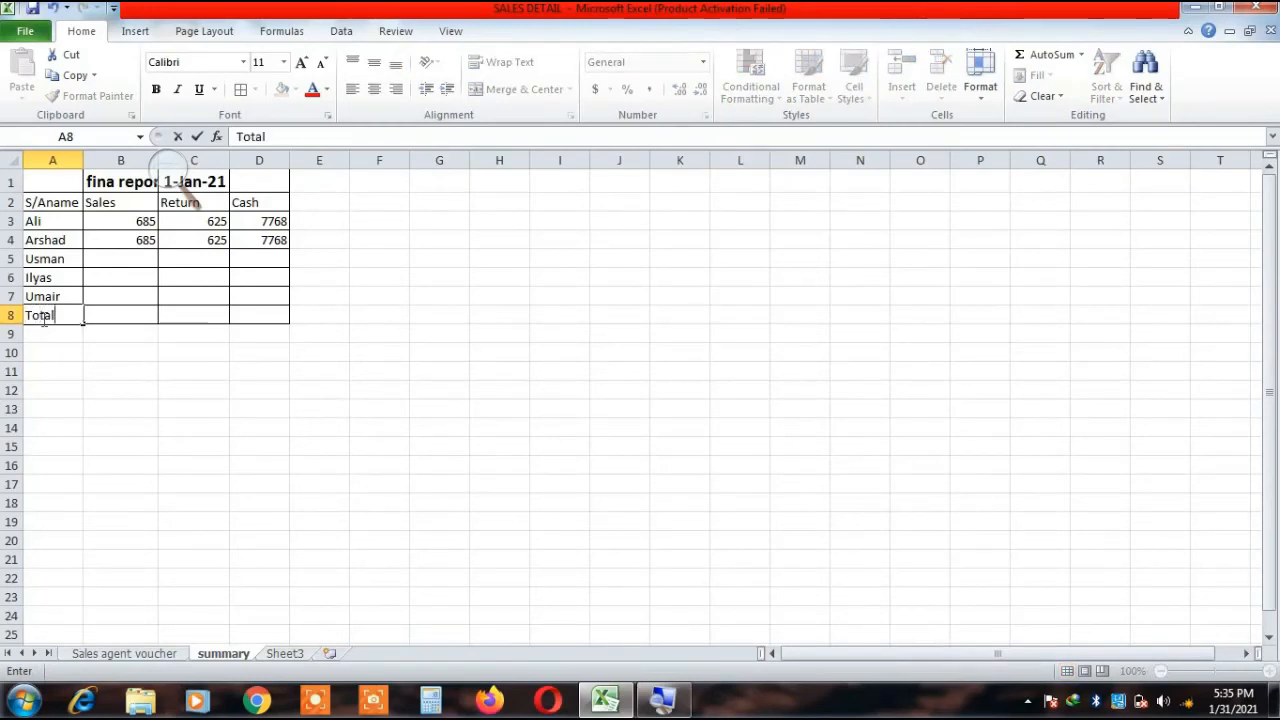
{"action": "key", "text": "Tab"}
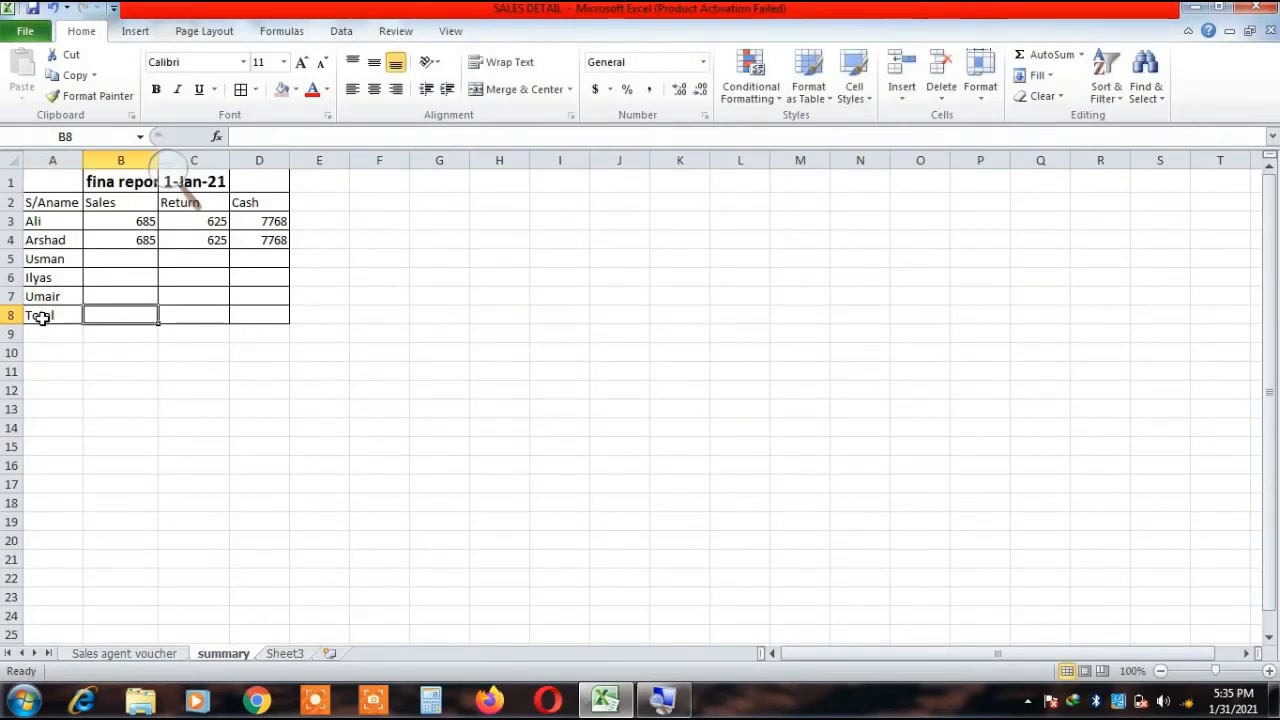
Sum the Sales values B3:B7 in B8 and copy the formula across to the Return and Cash columns, C8:D8.
{"action": "type", "text": "="}
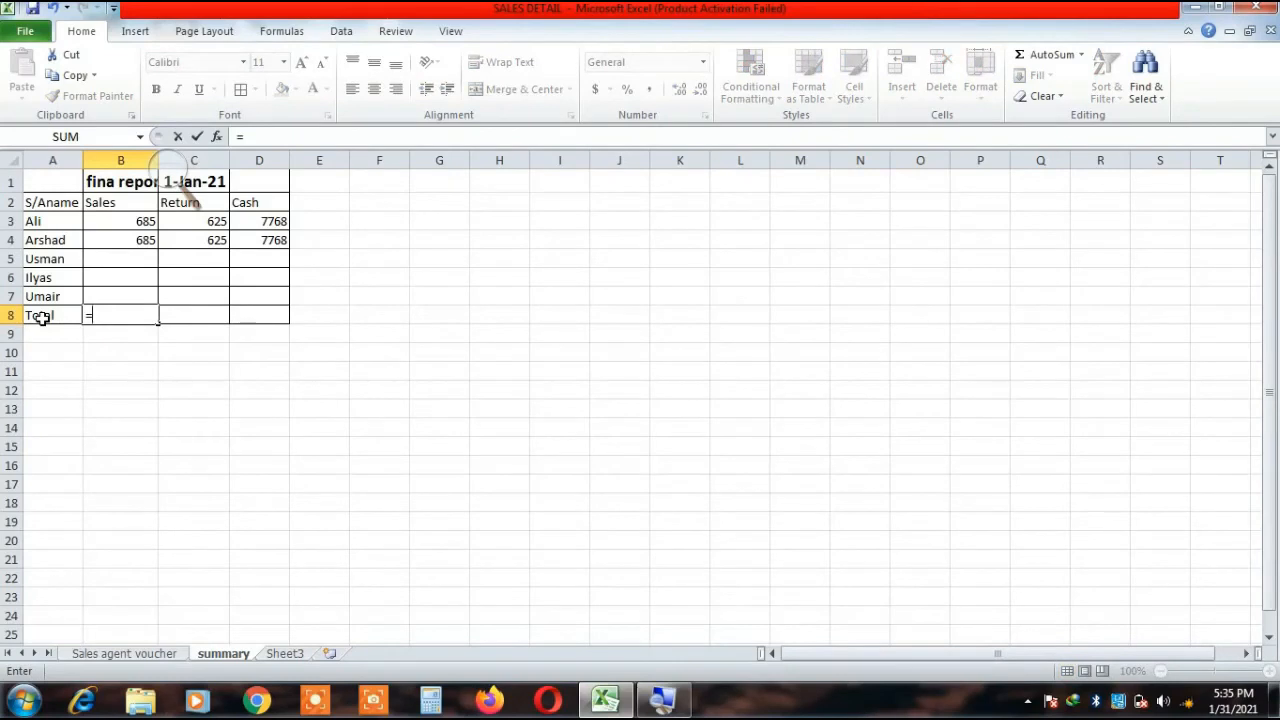
{"action": "type", "text": "s"}
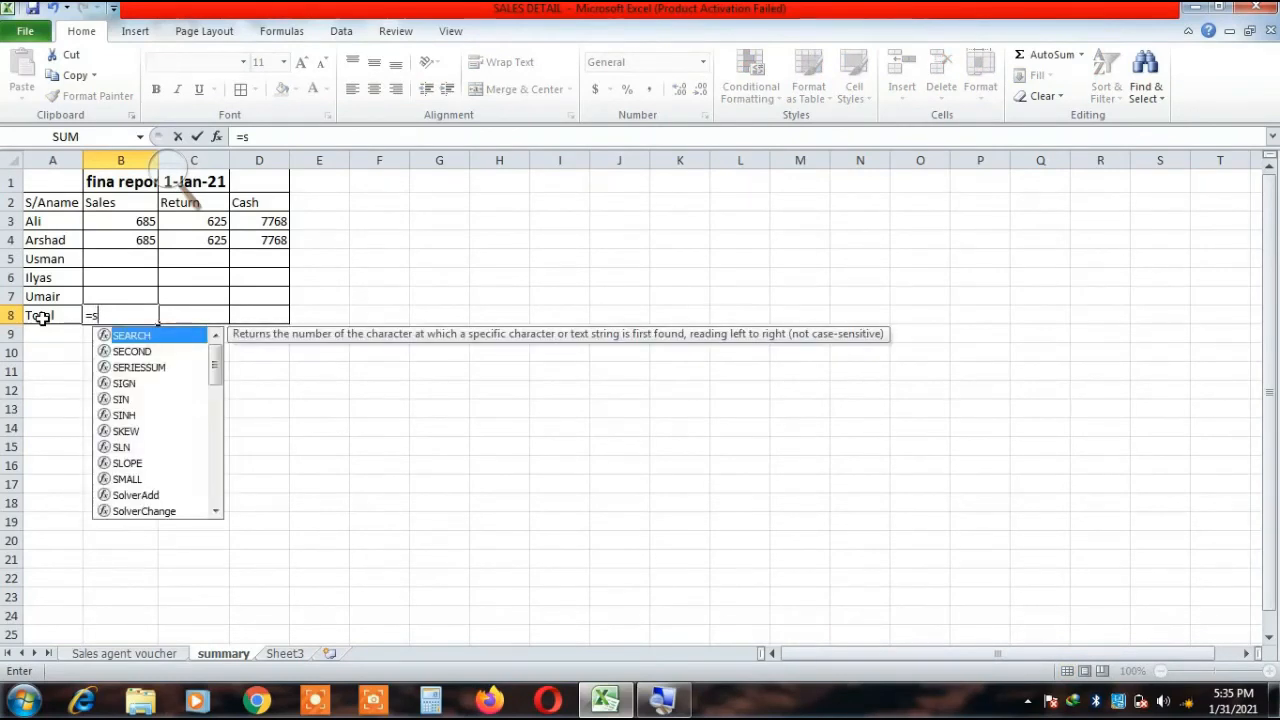
{"action": "type", "text": "um("}
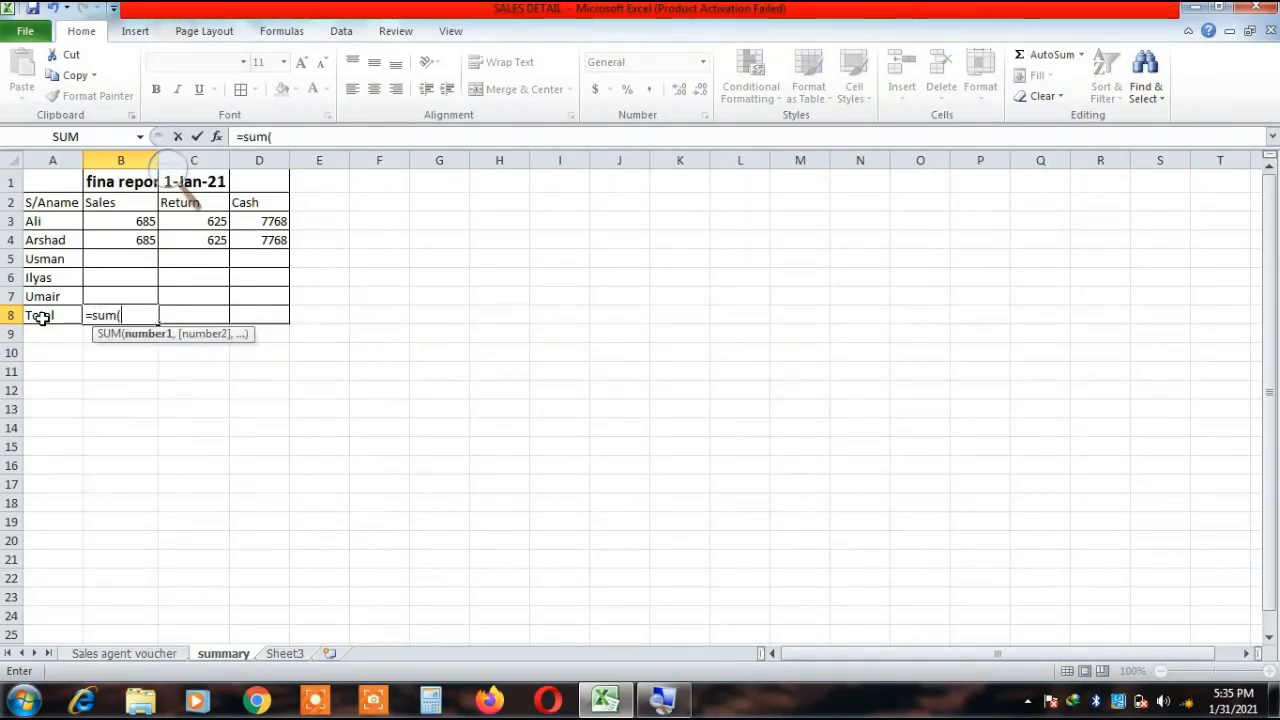
{"action": "left_click", "coordinate": [121, 221]}
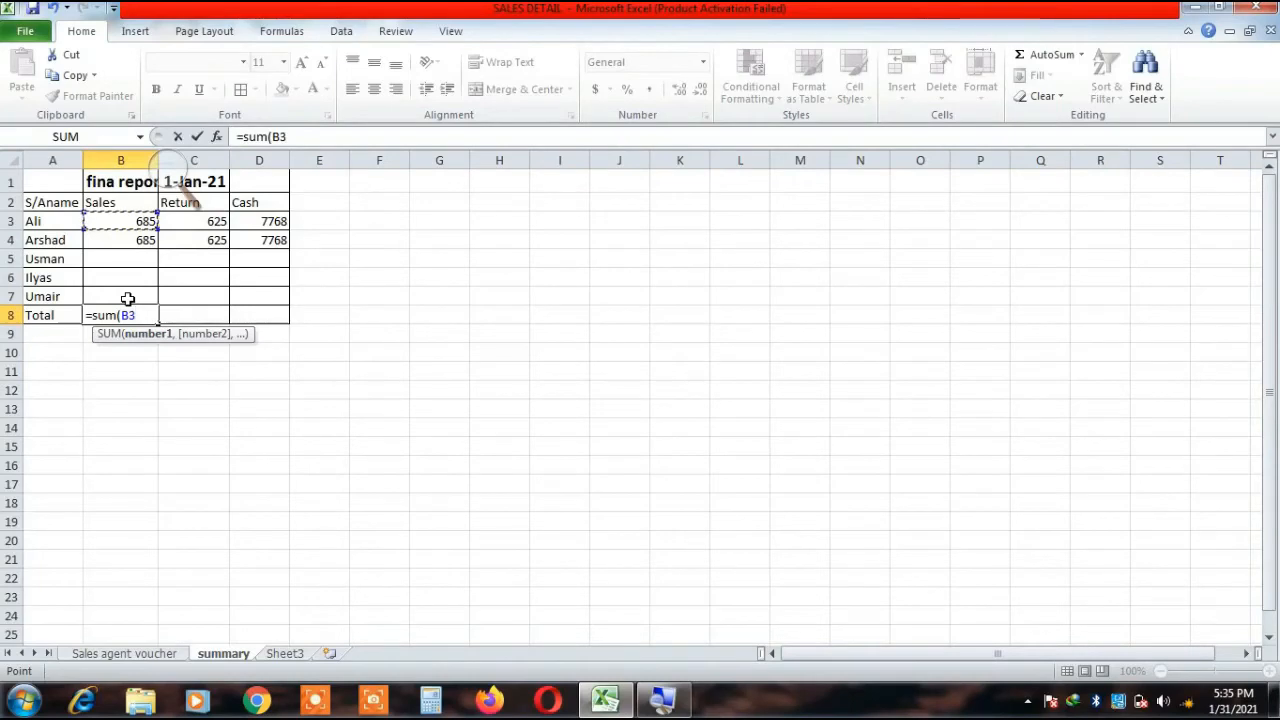
{"action": "left_click", "coordinate": [128, 298], "text": "shift"}
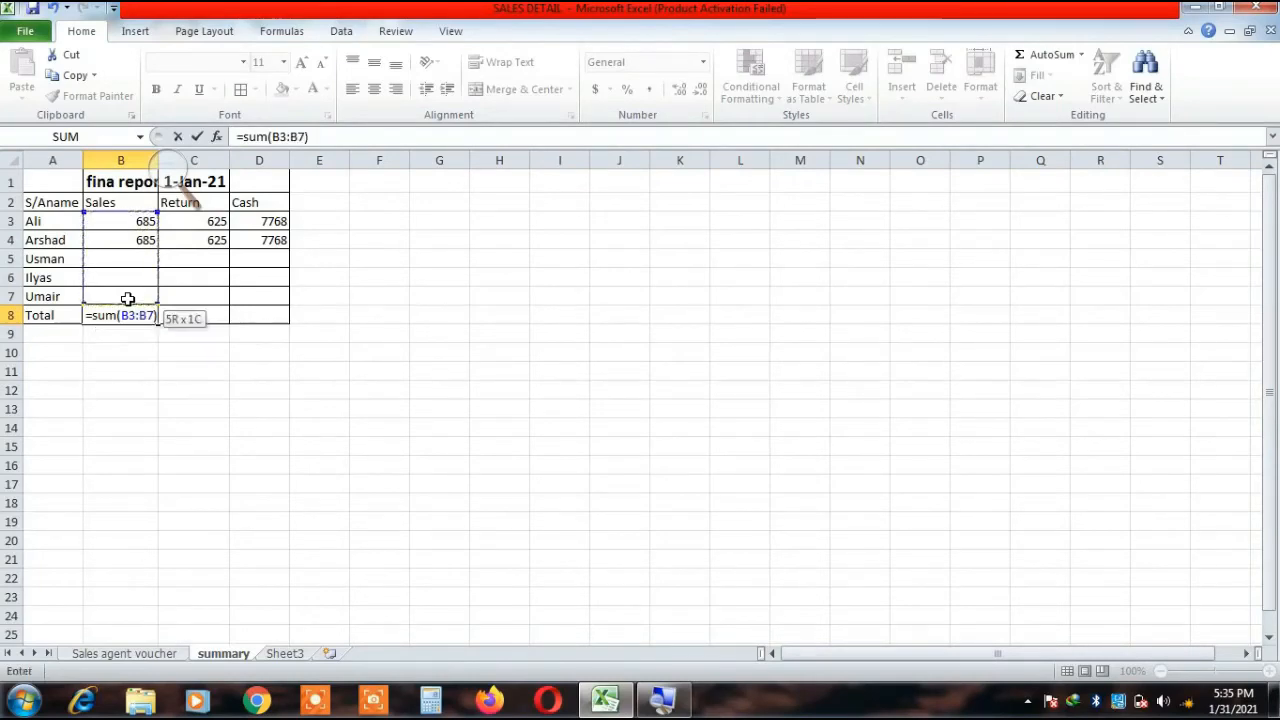
{"action": "key", "text": "Return"}
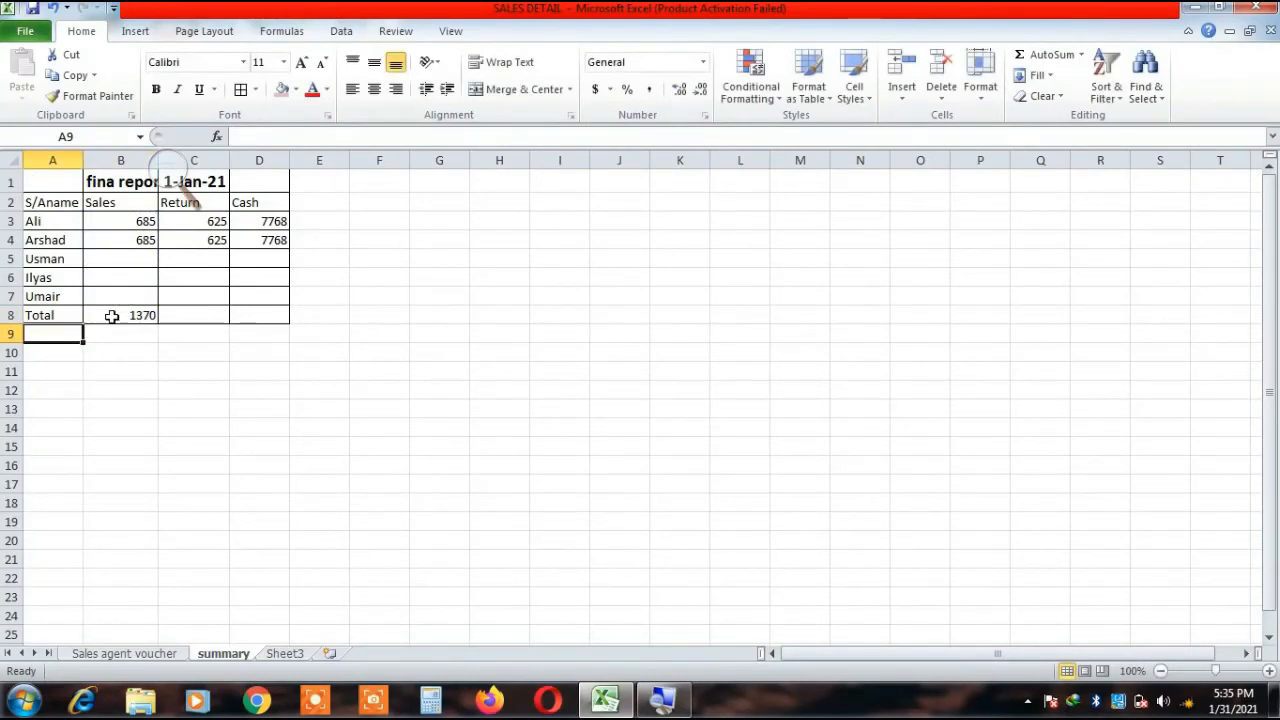
{"action": "left_click", "coordinate": [127, 316]}
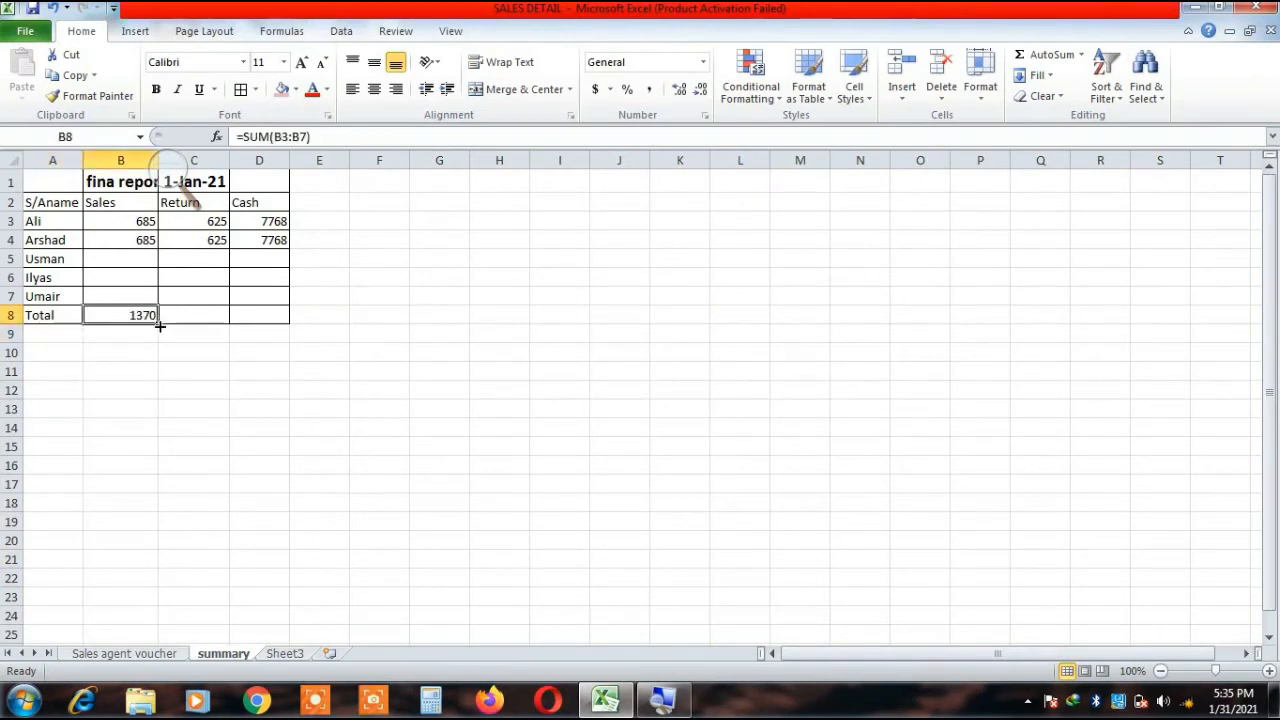
{"action": "left_click_drag", "start_coordinate": [158, 326], "coordinate": [309, 321]}
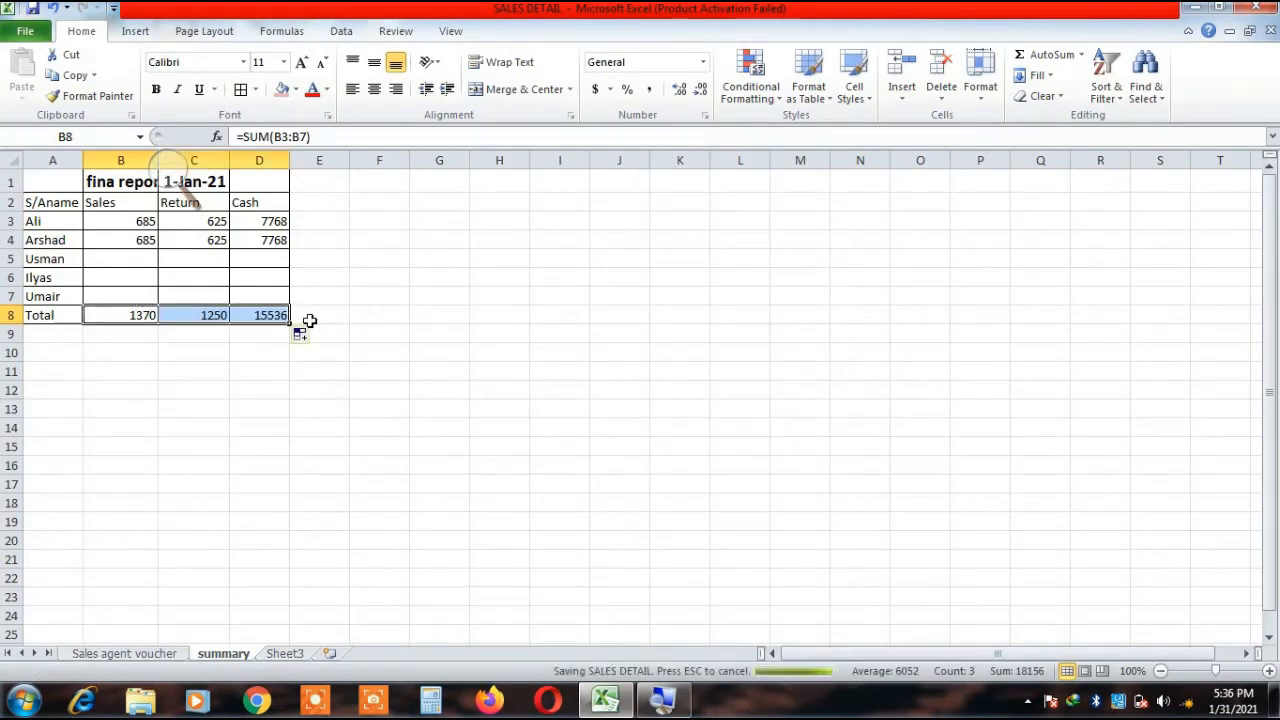
{"action": "left_click", "coordinate": [132, 266]}
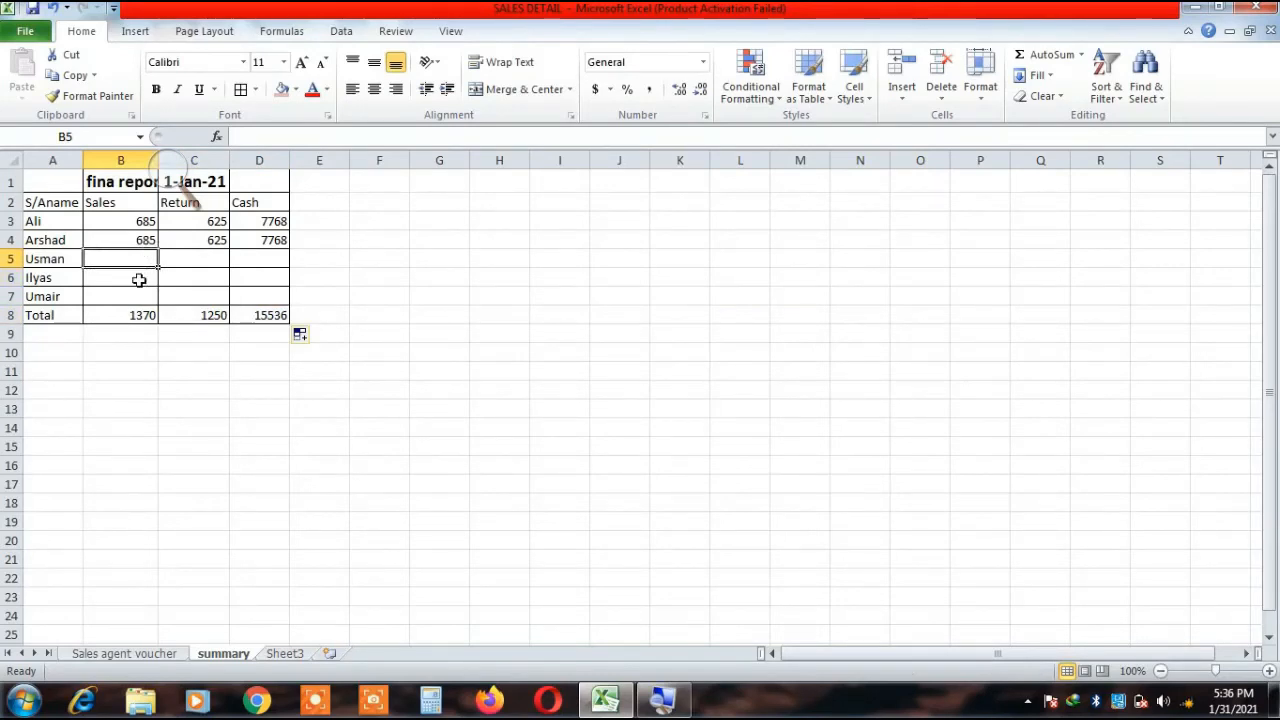
{"action": "left_click", "coordinate": [180, 276]}
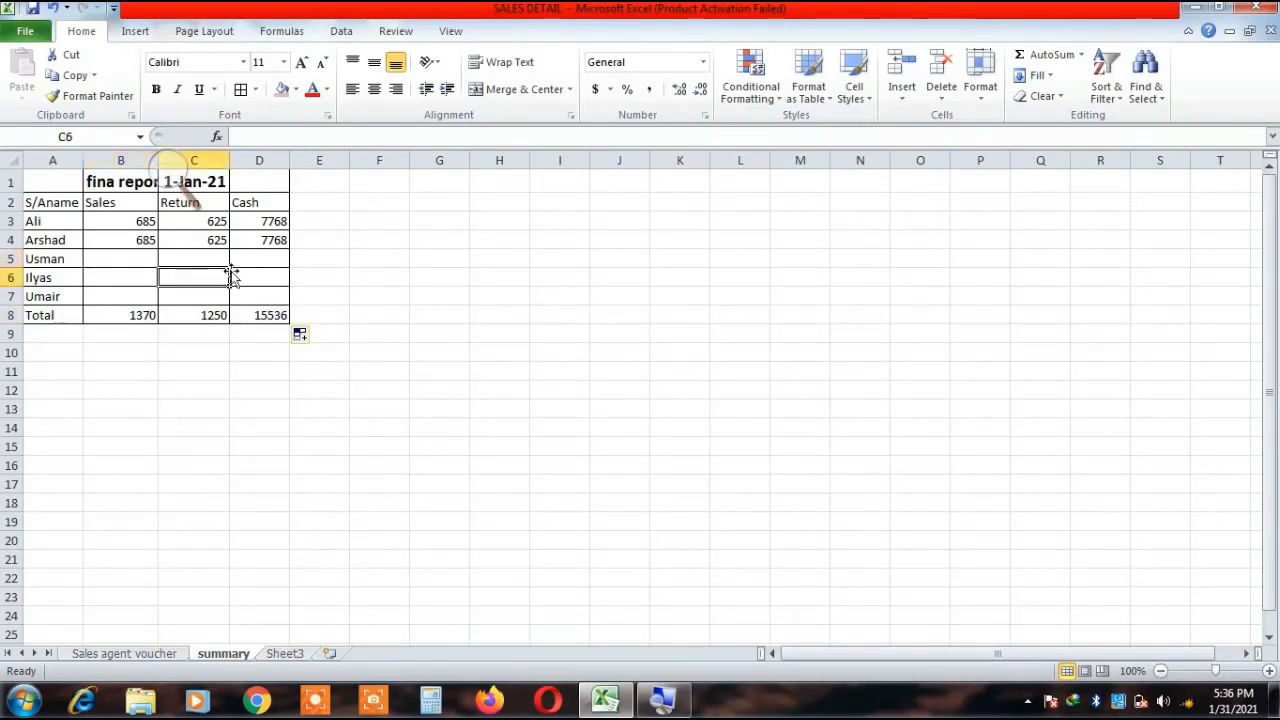
Try italic, underline and non-bold styles on the title in B1, restoring its bold formatting.
{"action": "left_click", "coordinate": [248, 265]}
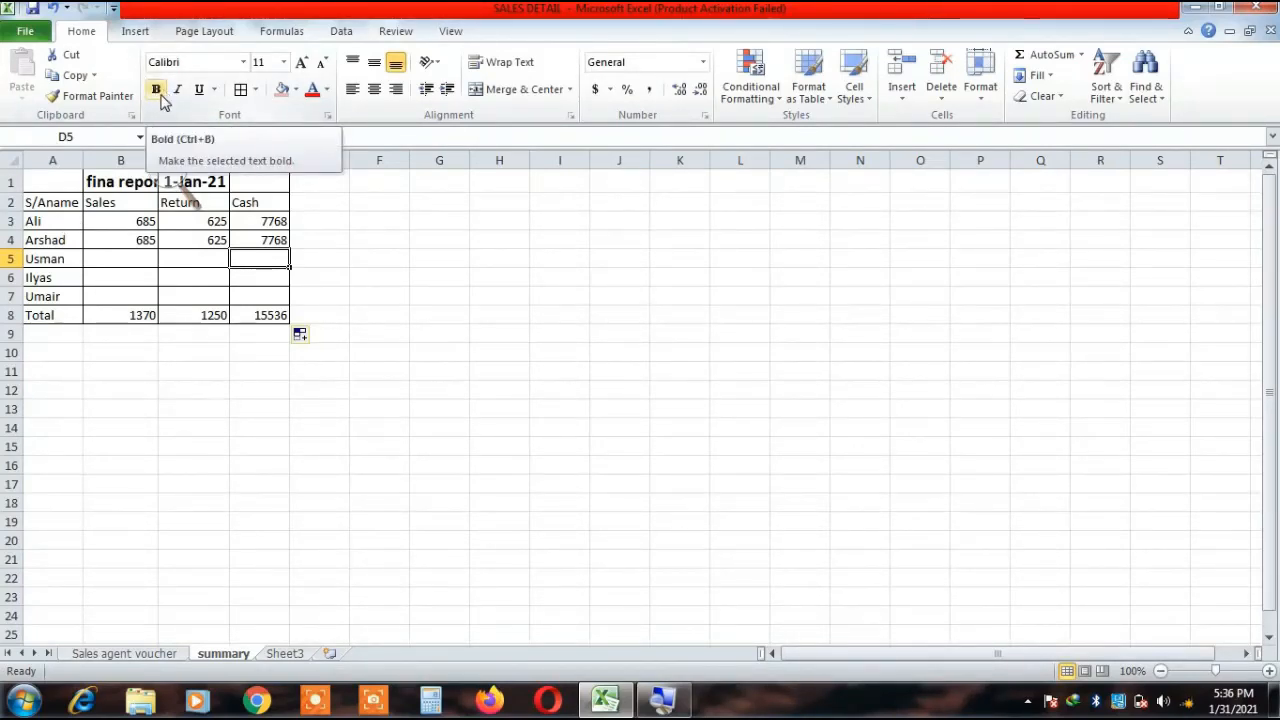
{"action": "left_click", "coordinate": [120, 181]}
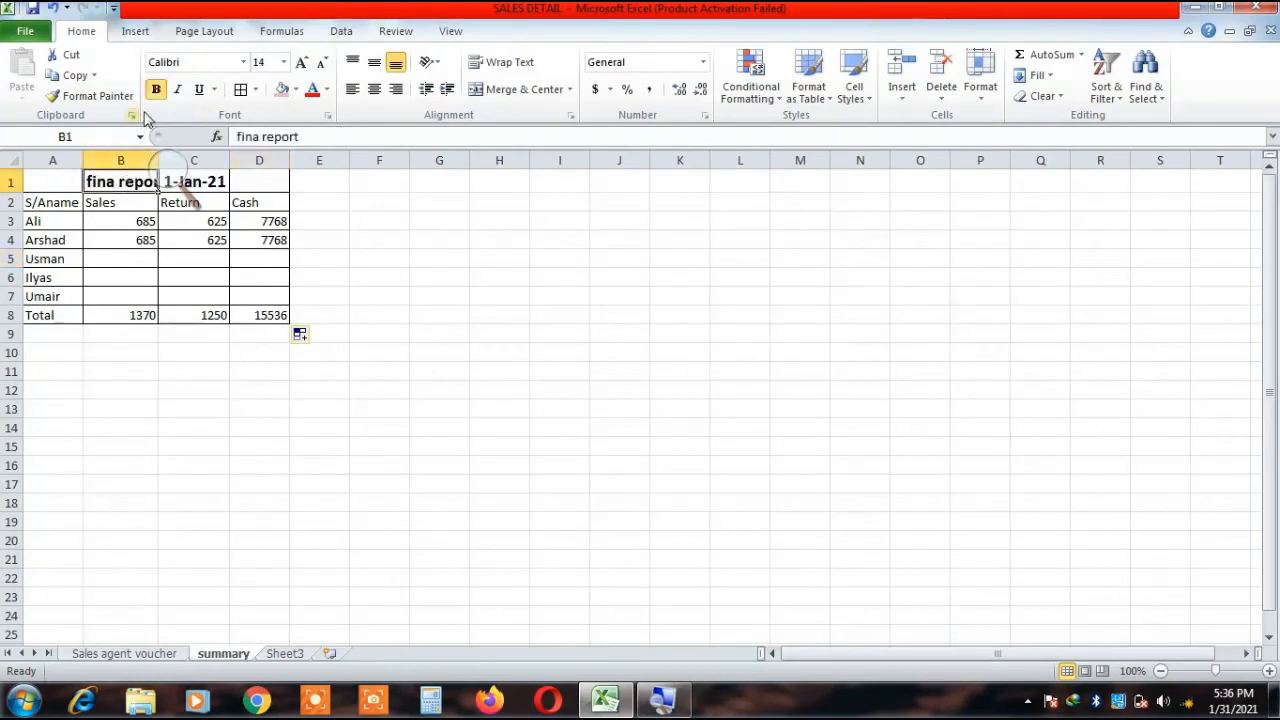
{"action": "left_click", "coordinate": [180, 89]}
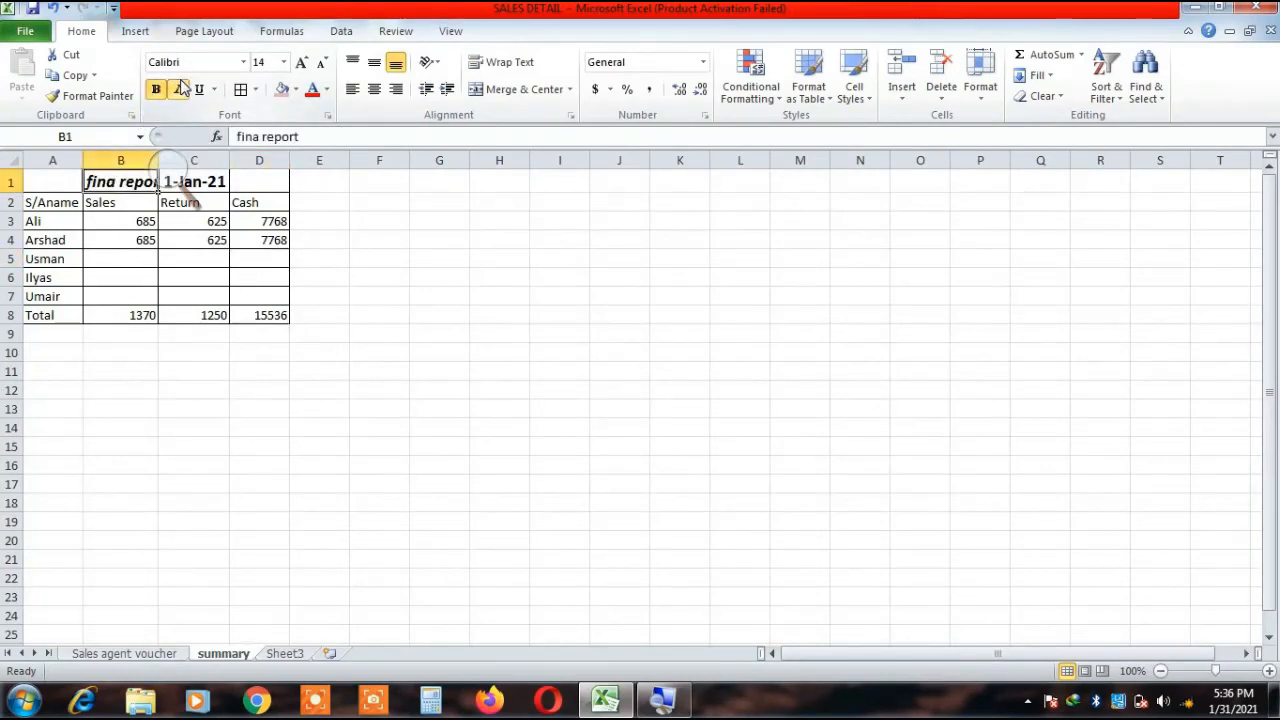
{"action": "left_click", "coordinate": [199, 90]}
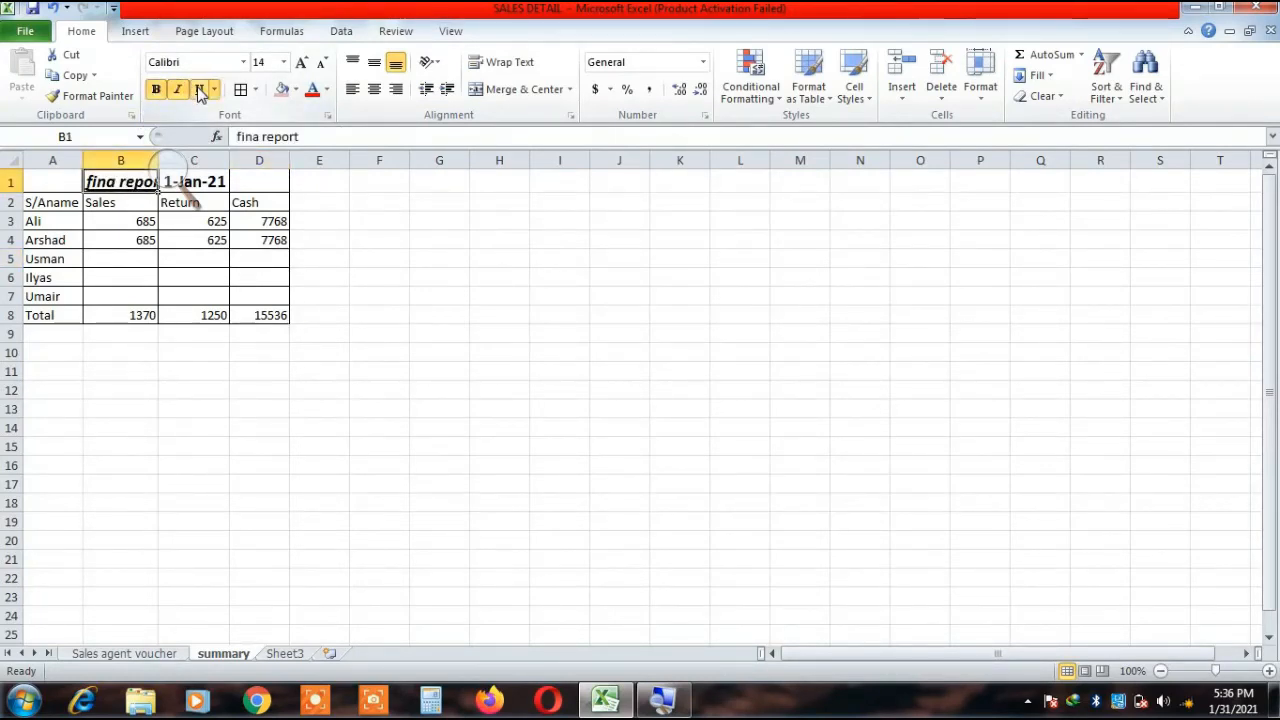
{"action": "left_click", "coordinate": [201, 90]}
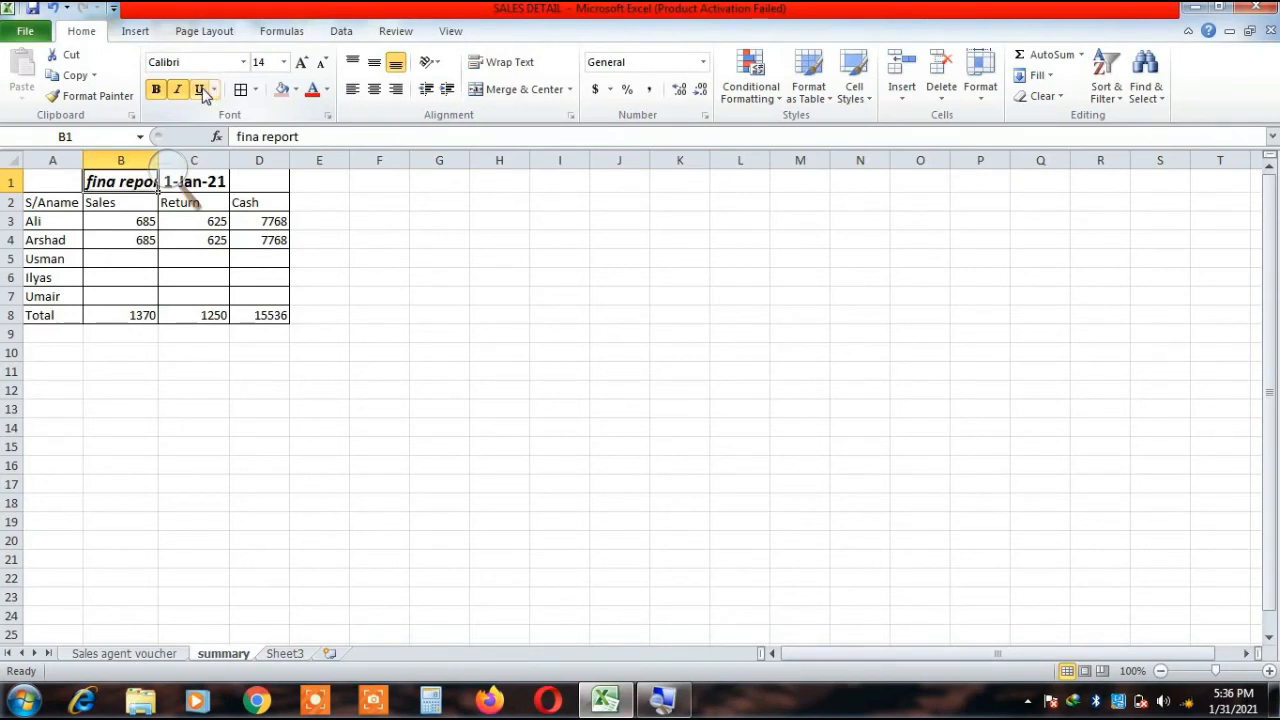
{"action": "left_click", "coordinate": [156, 91]}
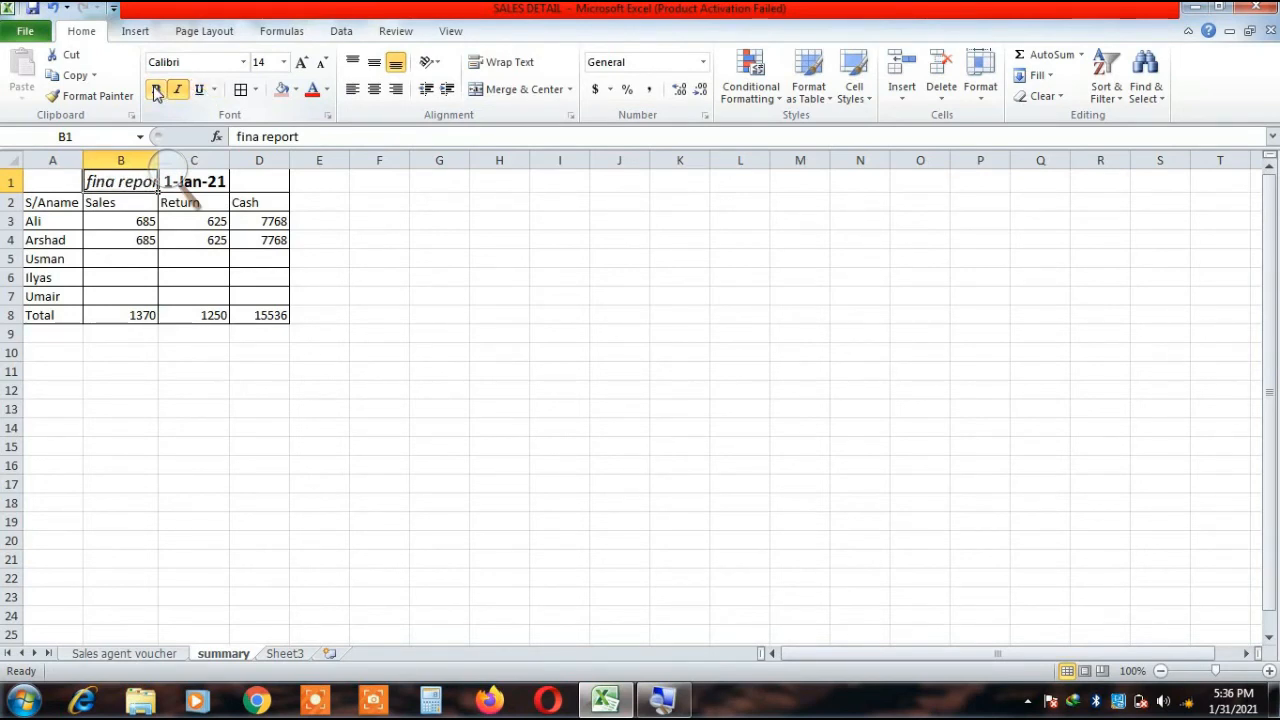
{"action": "left_click", "coordinate": [156, 91]}
{"action": "left_click", "coordinate": [176, 91]}
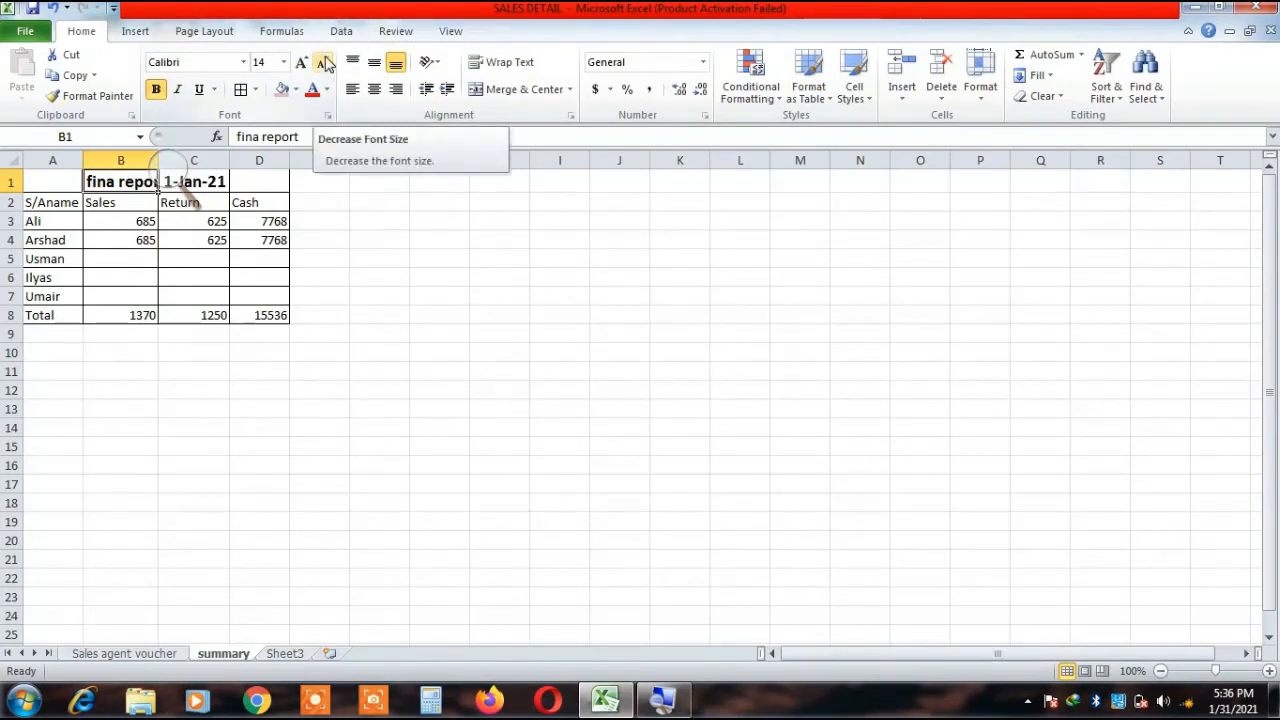
{"action": "left_click", "coordinate": [270, 60]}
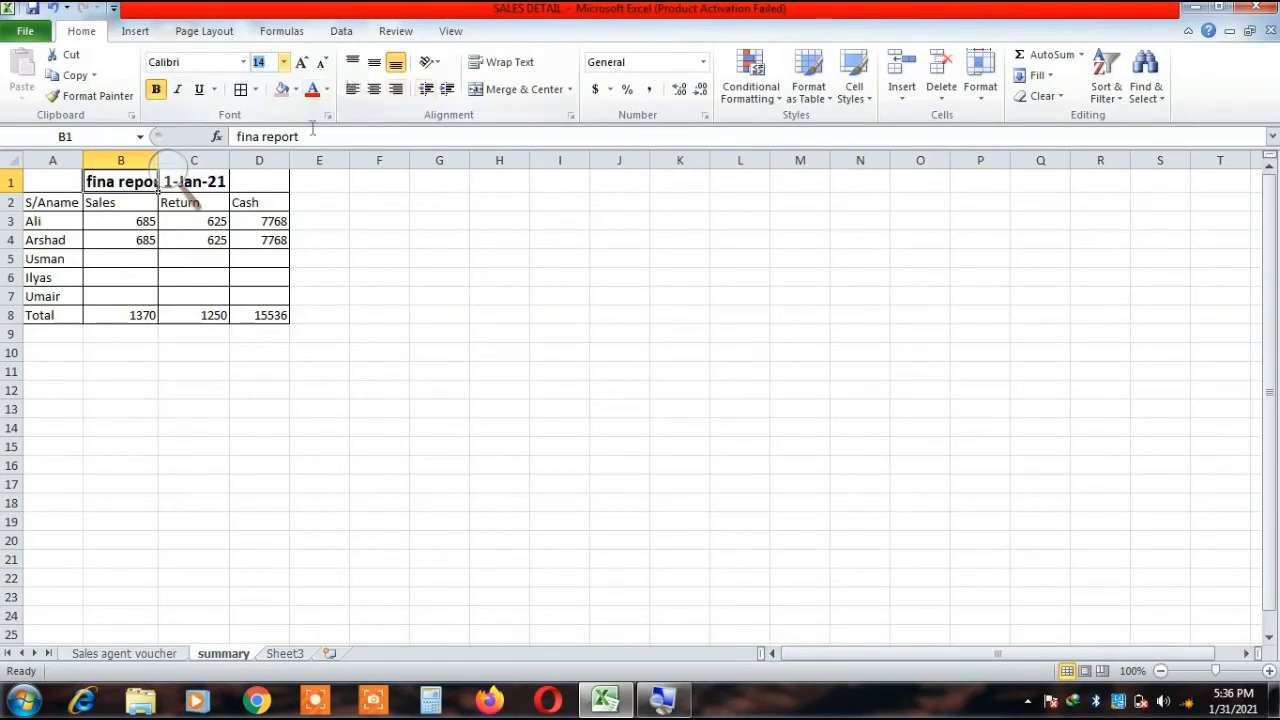
{"action": "left_click", "coordinate": [53, 218]}
{"action": "mouse_move", "coordinate": [61, 278]}
{"action": "left_mouse_down"}
{"action": "mouse_move", "coordinate": [51, 323]}
{"action": "mouse_move", "coordinate": [51, 294]}
{"action": "left_mouse_up"}
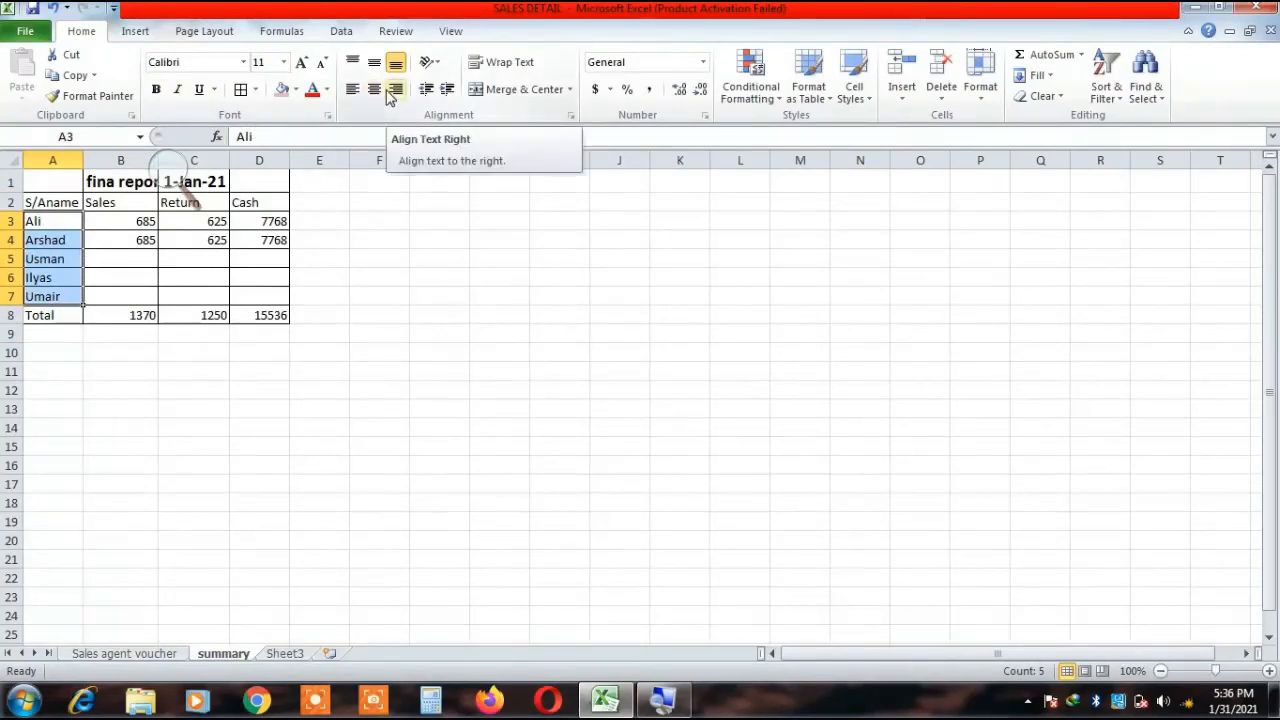
{"action": "left_click", "coordinate": [611, 90]}
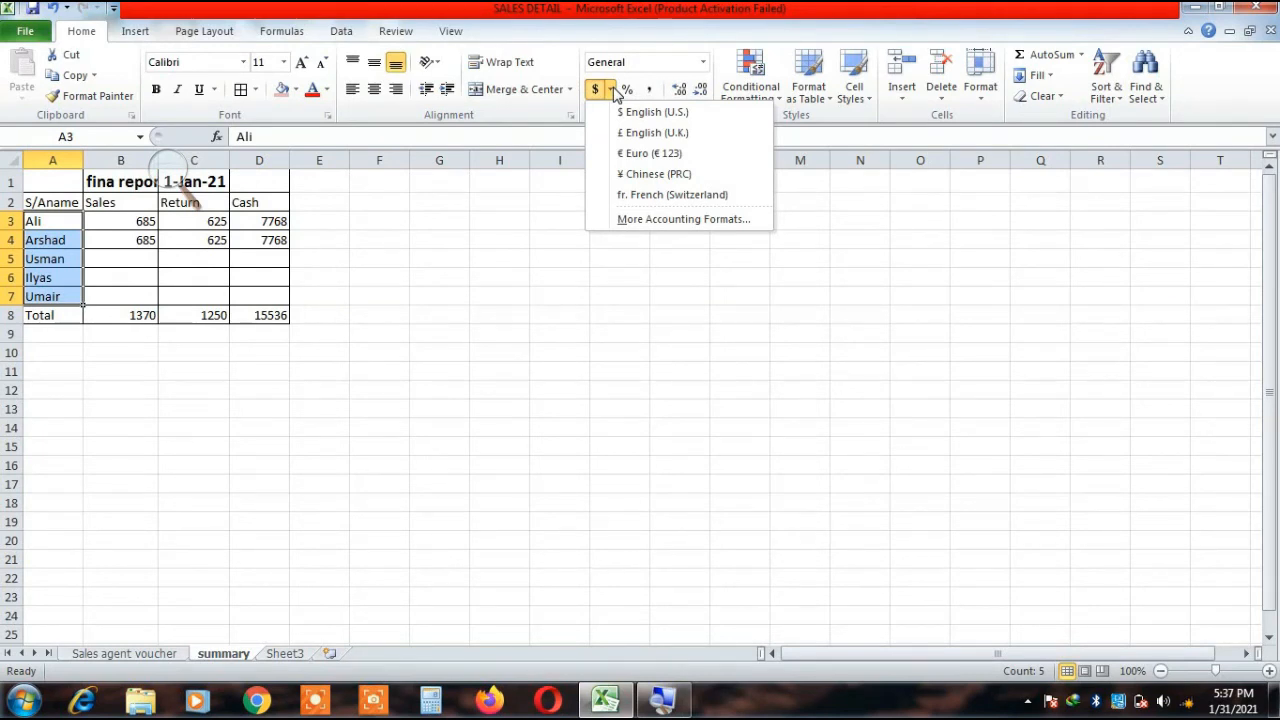
Enter the sample value 7768 in the empty cell G4 beside the summary table.
{"action": "left_click", "coordinate": [268, 219]}
{"action": "left_click", "coordinate": [272, 220]}
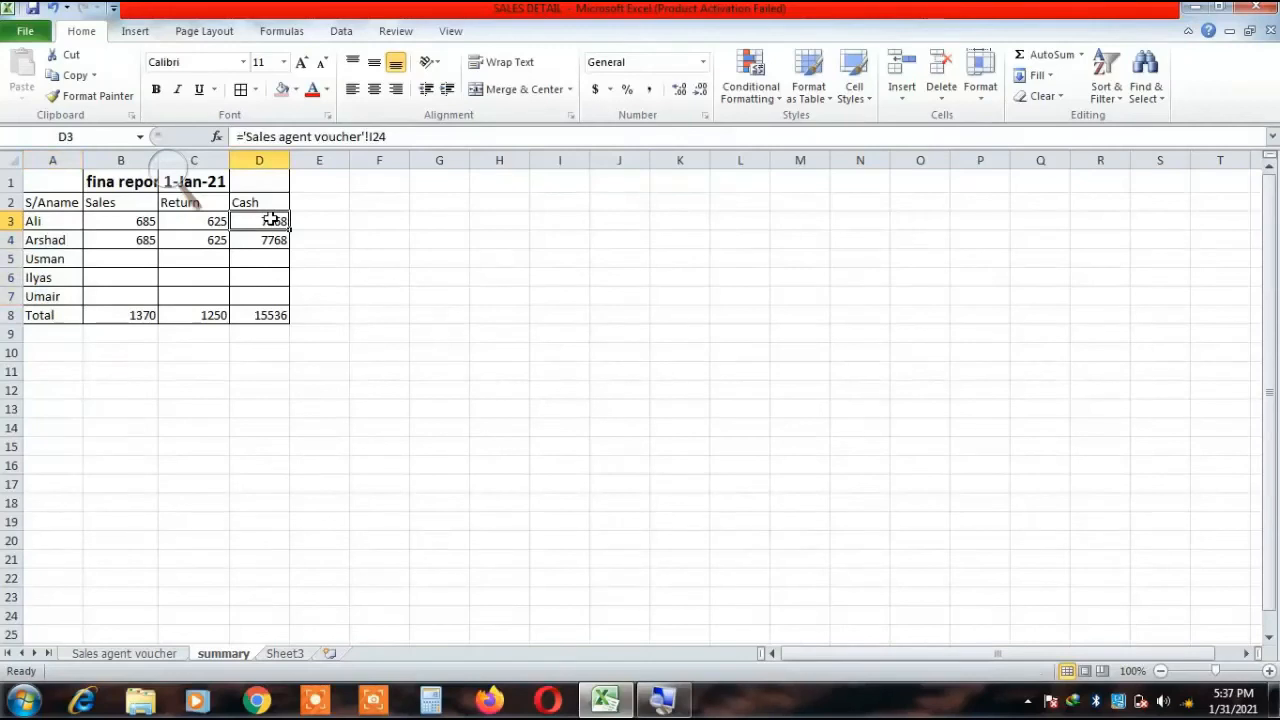
{"action": "left_click", "coordinate": [447, 233]}
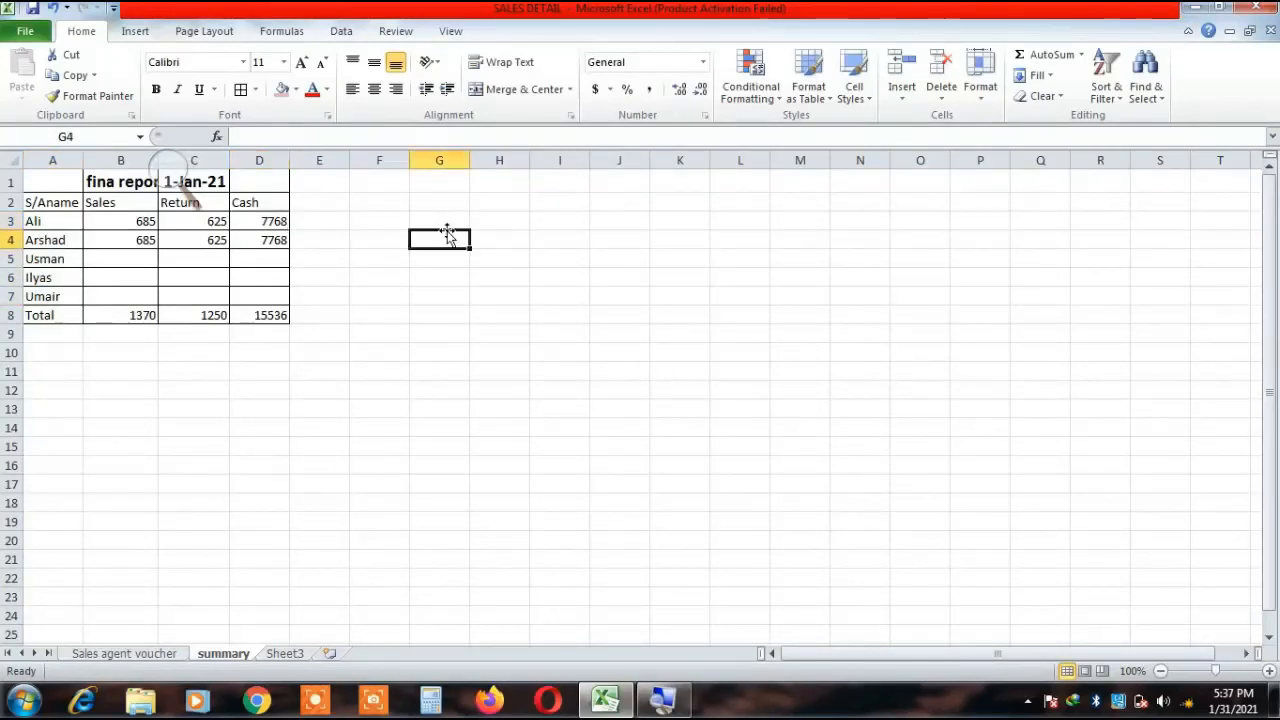
{"action": "type", "text": "7768"}
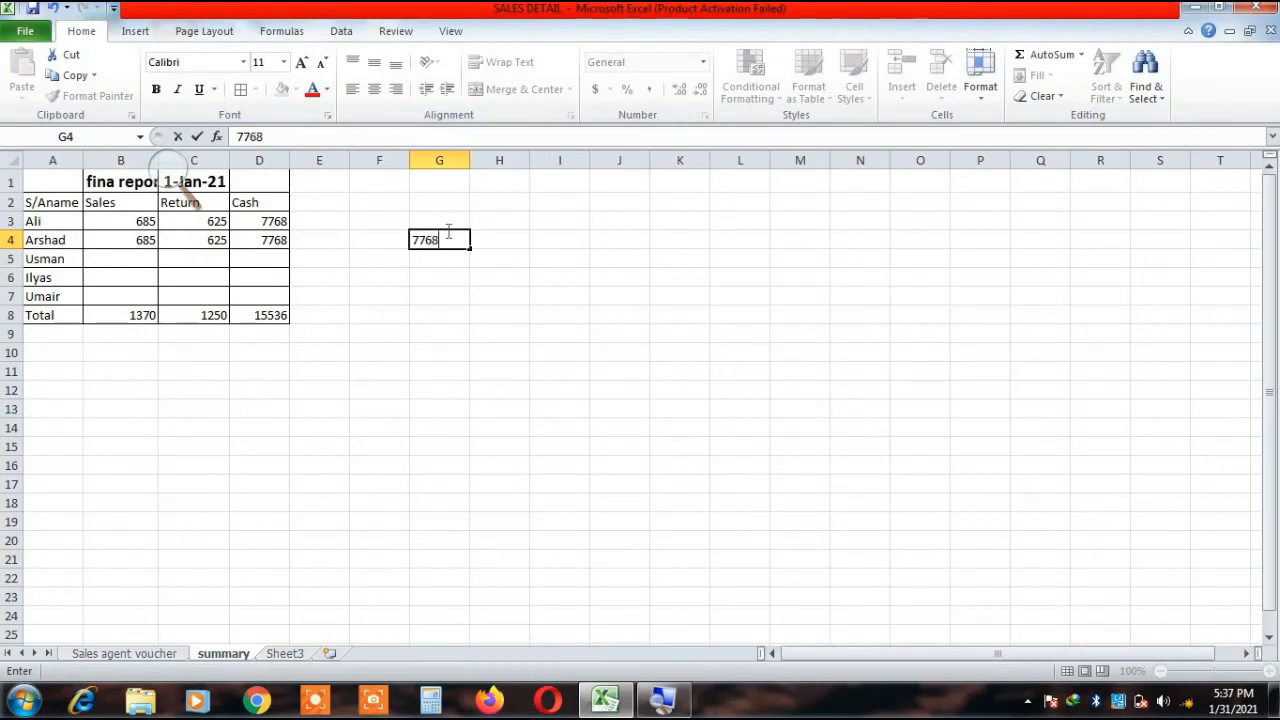
{"action": "left_click", "coordinate": [588, 220]}
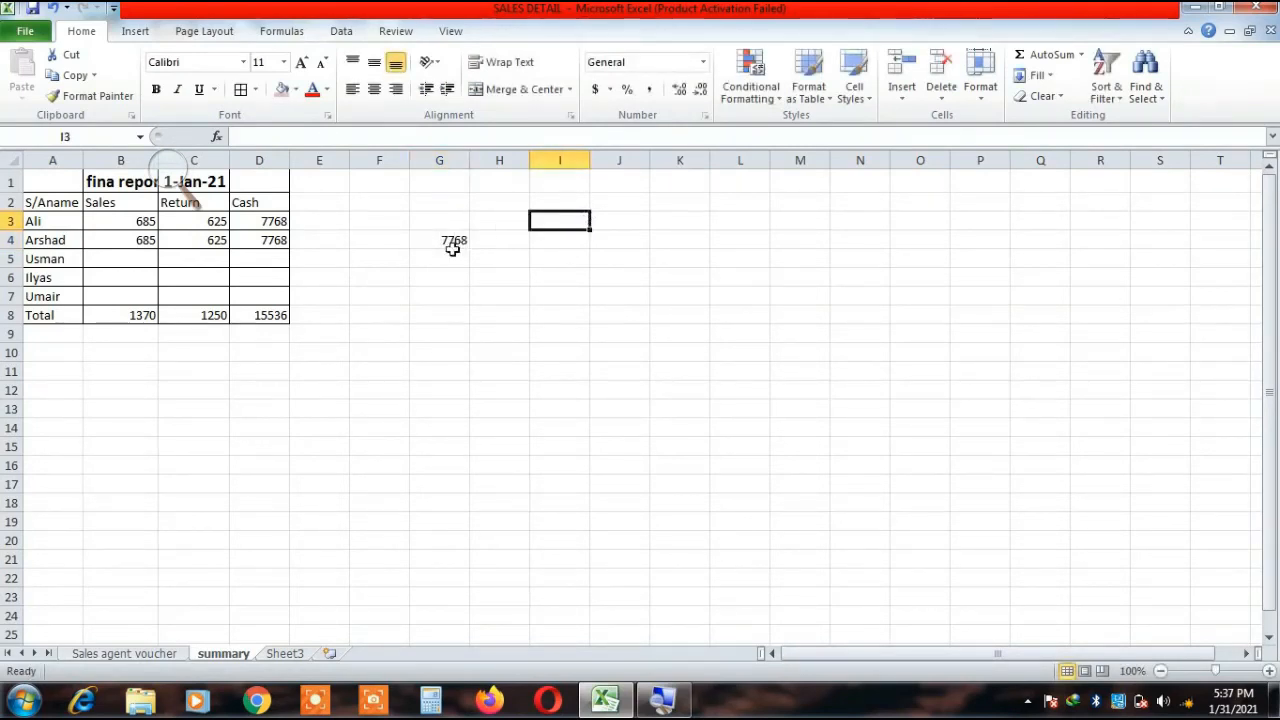
Examine the currency symbols offered for the Accounting number format under More Accounting Formats.
{"action": "left_click", "coordinate": [610, 90]}
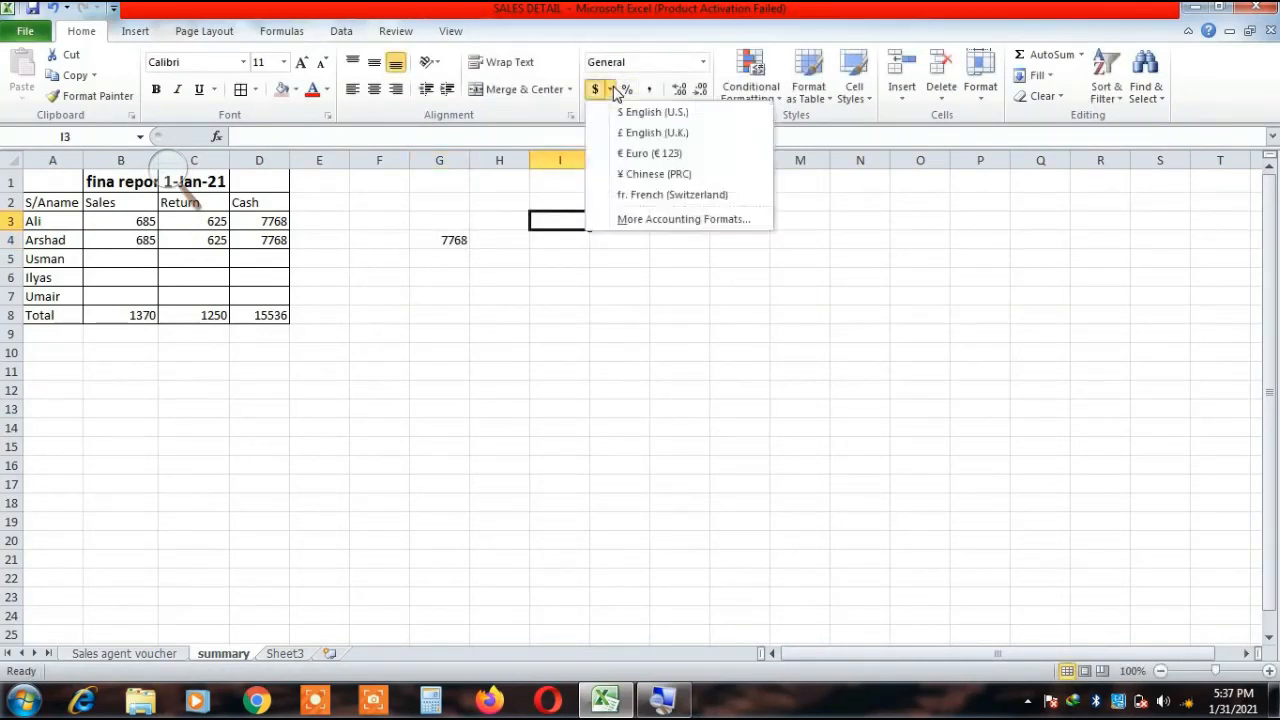
{"action": "left_click", "coordinate": [626, 219]}
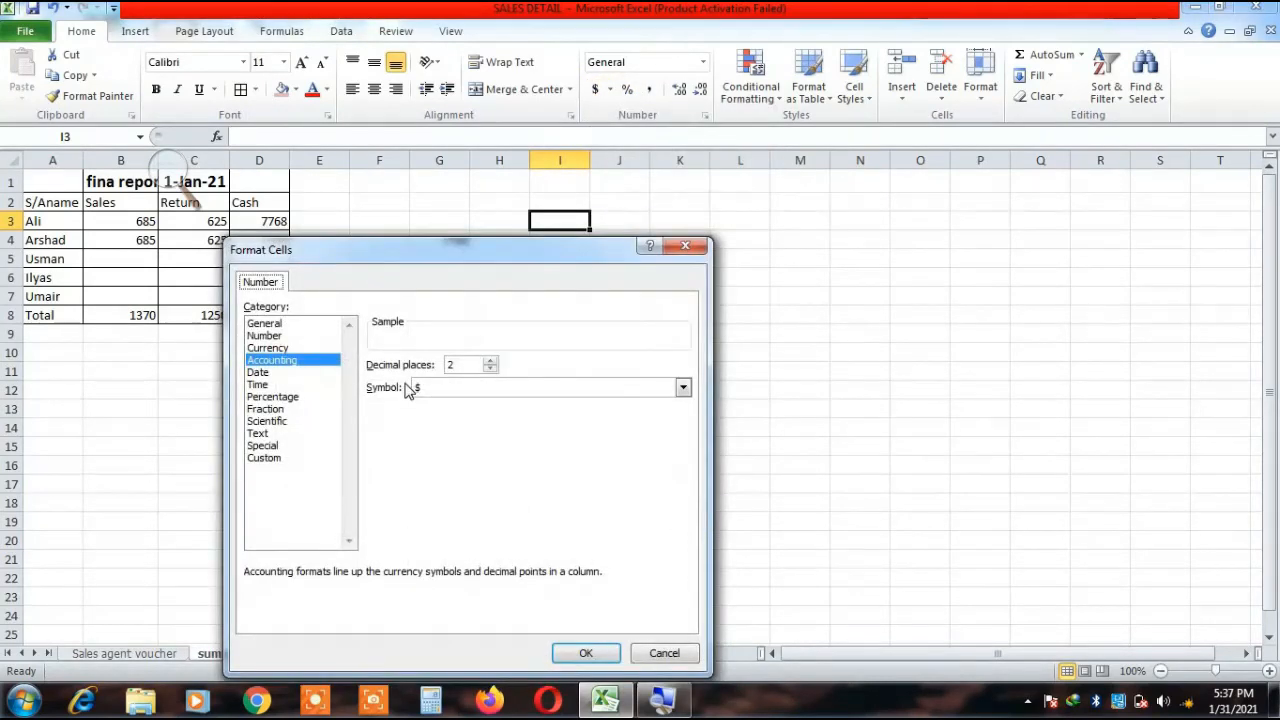
{"action": "left_click", "coordinate": [682, 389]}
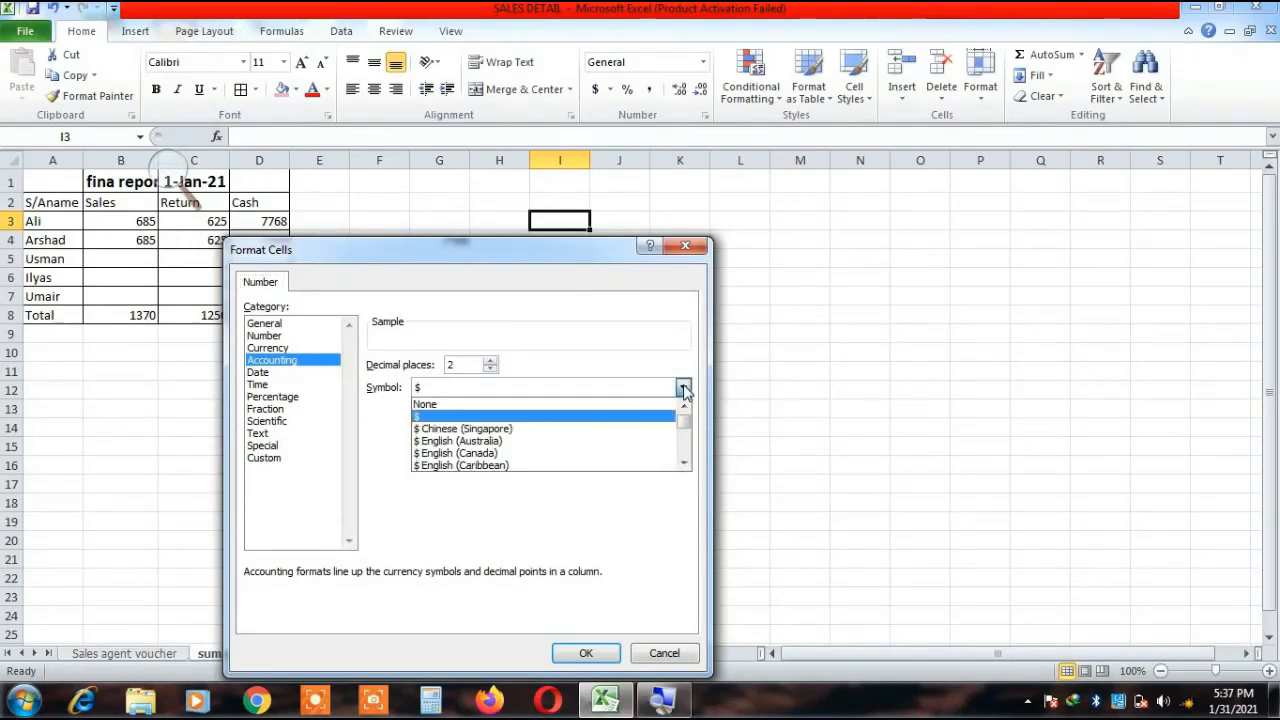
{"action": "left_click", "coordinate": [684, 463]}
{"action": "left_click", "coordinate": [684, 463]}
{"action": "left_click", "coordinate": [684, 463]}
{"action": "left_click", "coordinate": [684, 463]}
{"action": "left_click", "coordinate": [684, 463]}
{"action": "left_click", "coordinate": [684, 463]}
{"action": "left_click", "coordinate": [684, 463]}
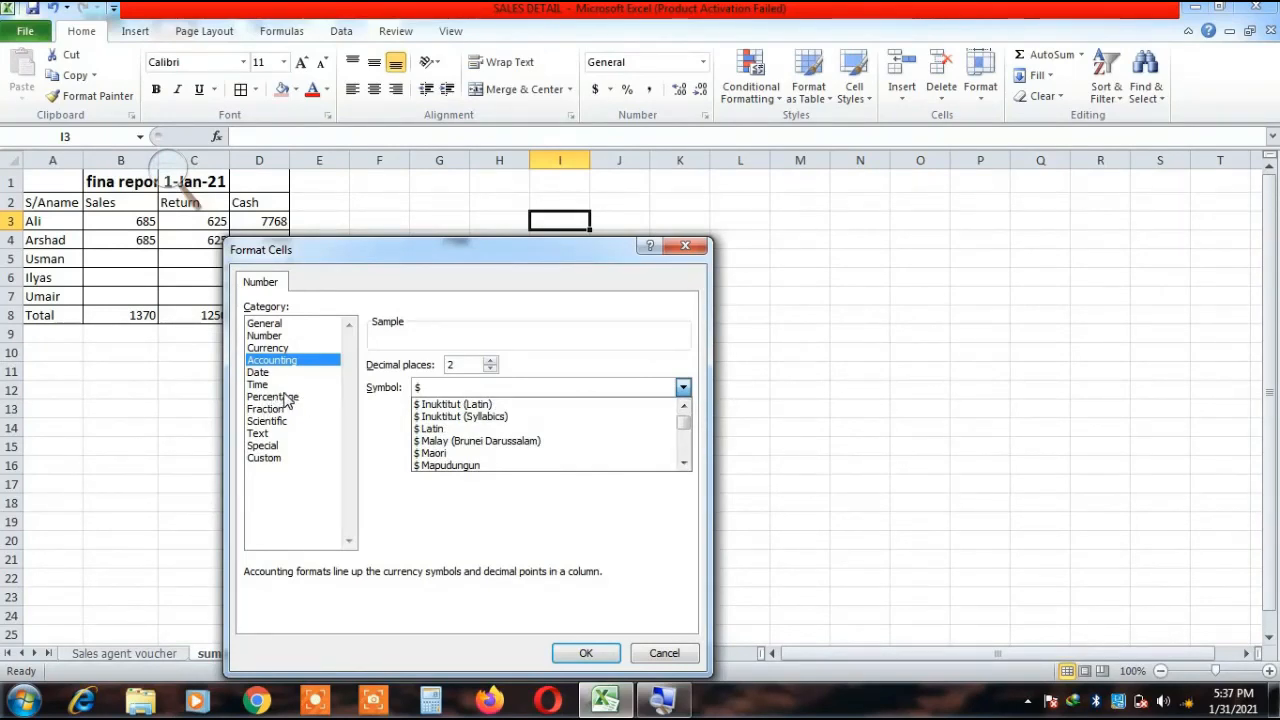
Examine the symbols offered for the Currency number format and close the Format Cells dialog without applying anything.
{"action": "left_click", "coordinate": [284, 349]}
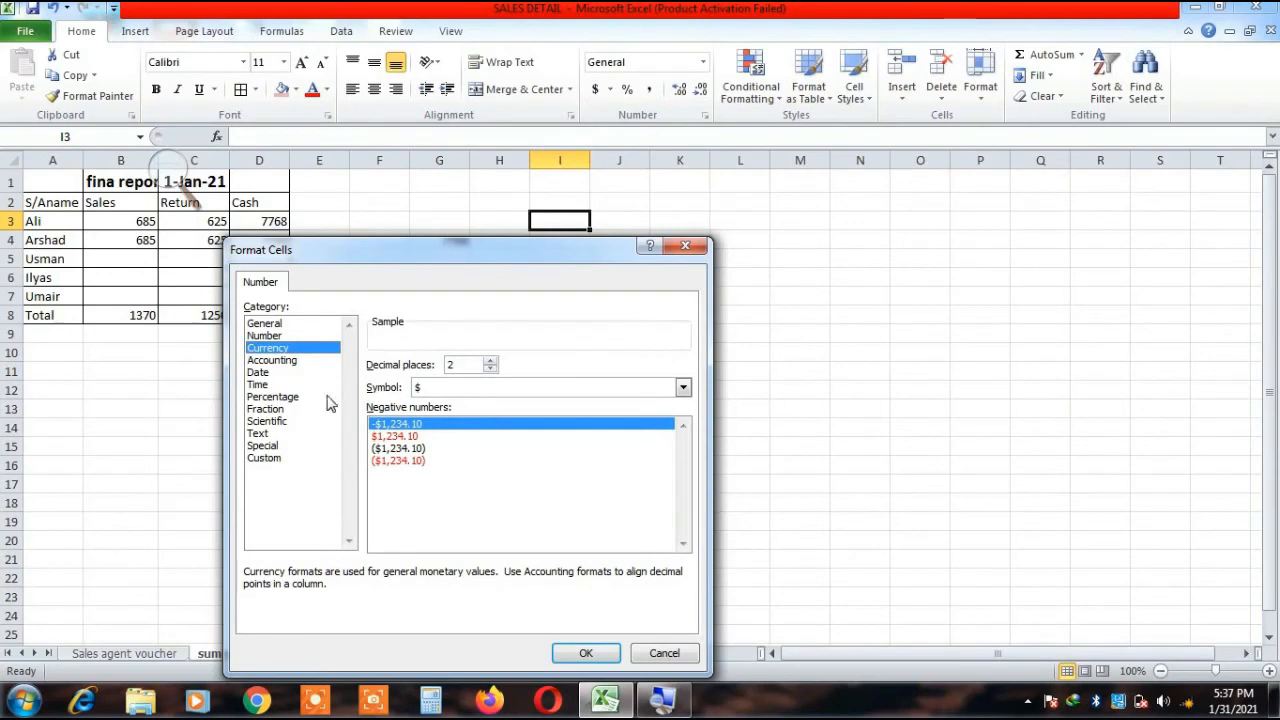
{"action": "left_click", "coordinate": [684, 389]}
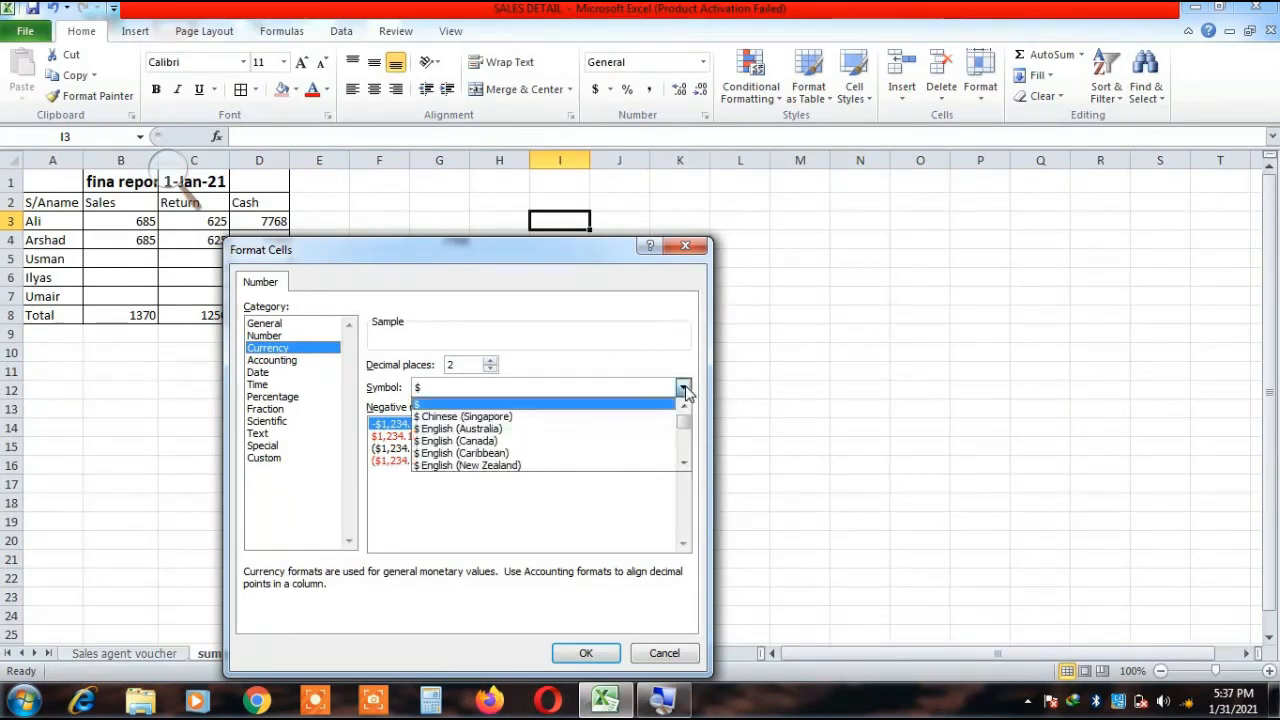
{"action": "left_click", "coordinate": [684, 462]}
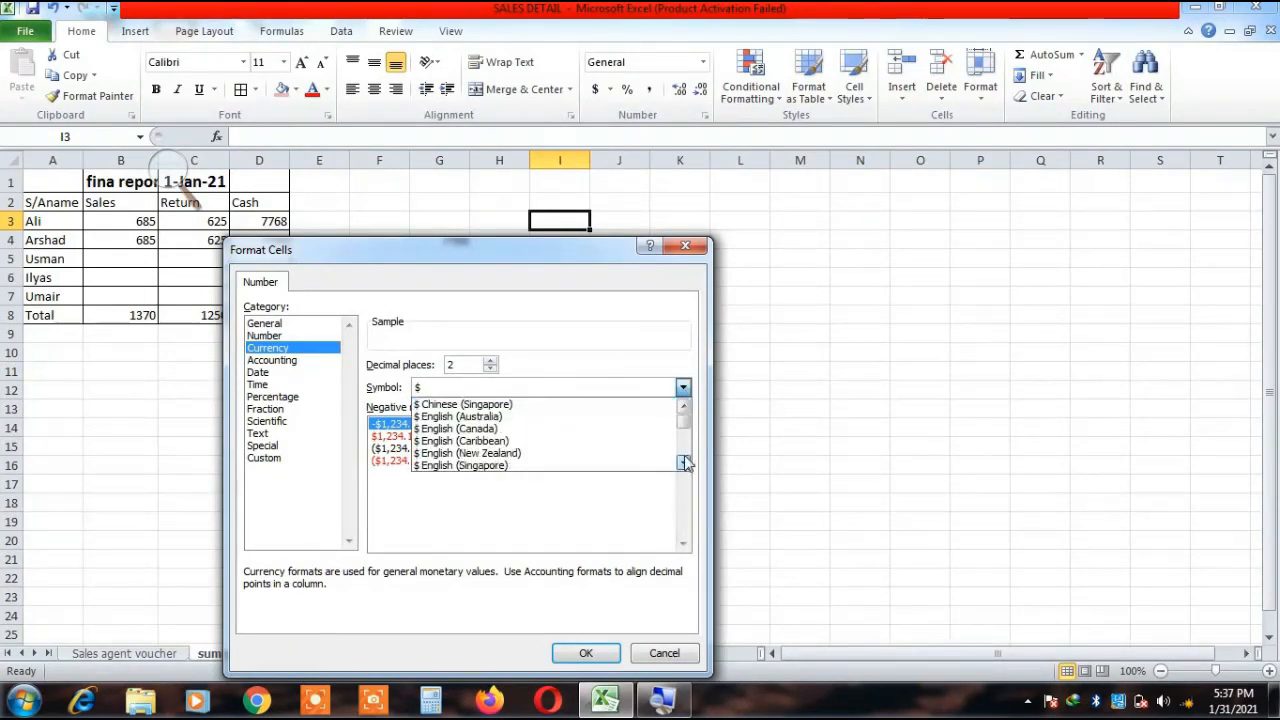
{"action": "left_click", "coordinate": [684, 462]}
{"action": "left_click", "coordinate": [684, 462]}
{"action": "left_click", "coordinate": [684, 462]}
{"action": "left_click", "coordinate": [684, 462]}
{"action": "left_click", "coordinate": [684, 462]}
{"action": "left_click", "coordinate": [684, 462]}
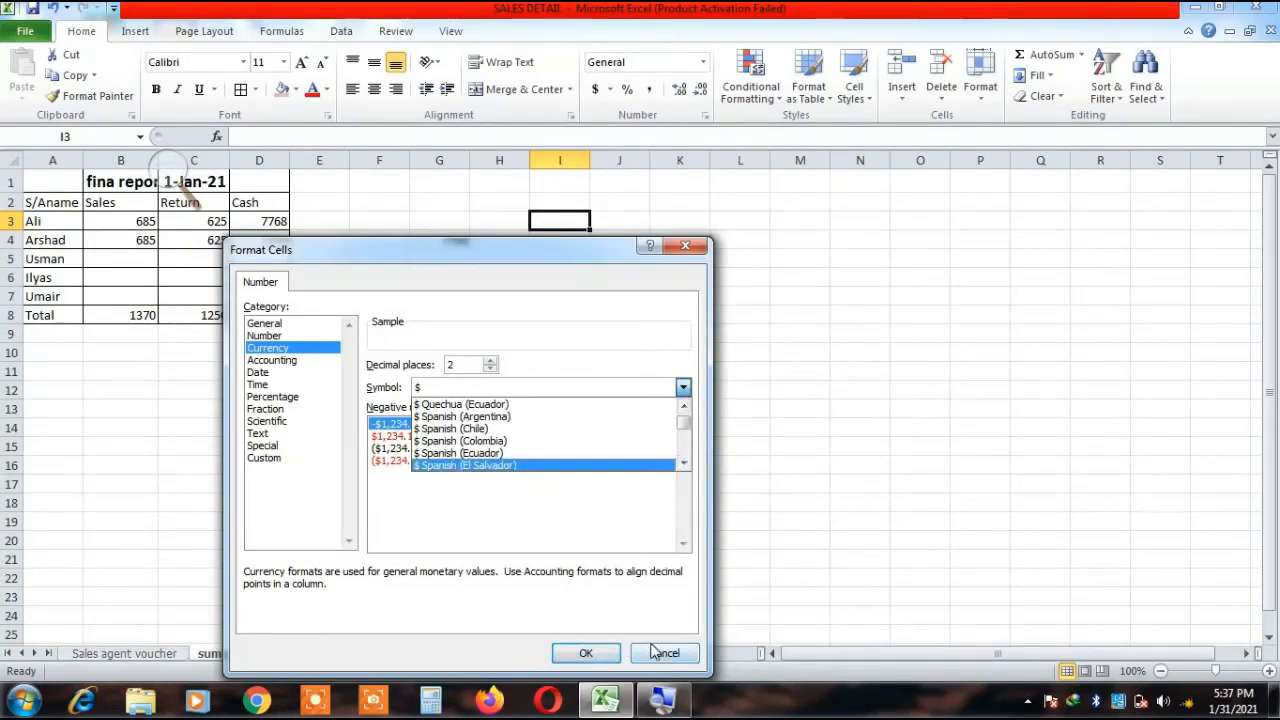
{"action": "left_click", "coordinate": [645, 650]}
{"action": "left_click", "coordinate": [645, 650]}
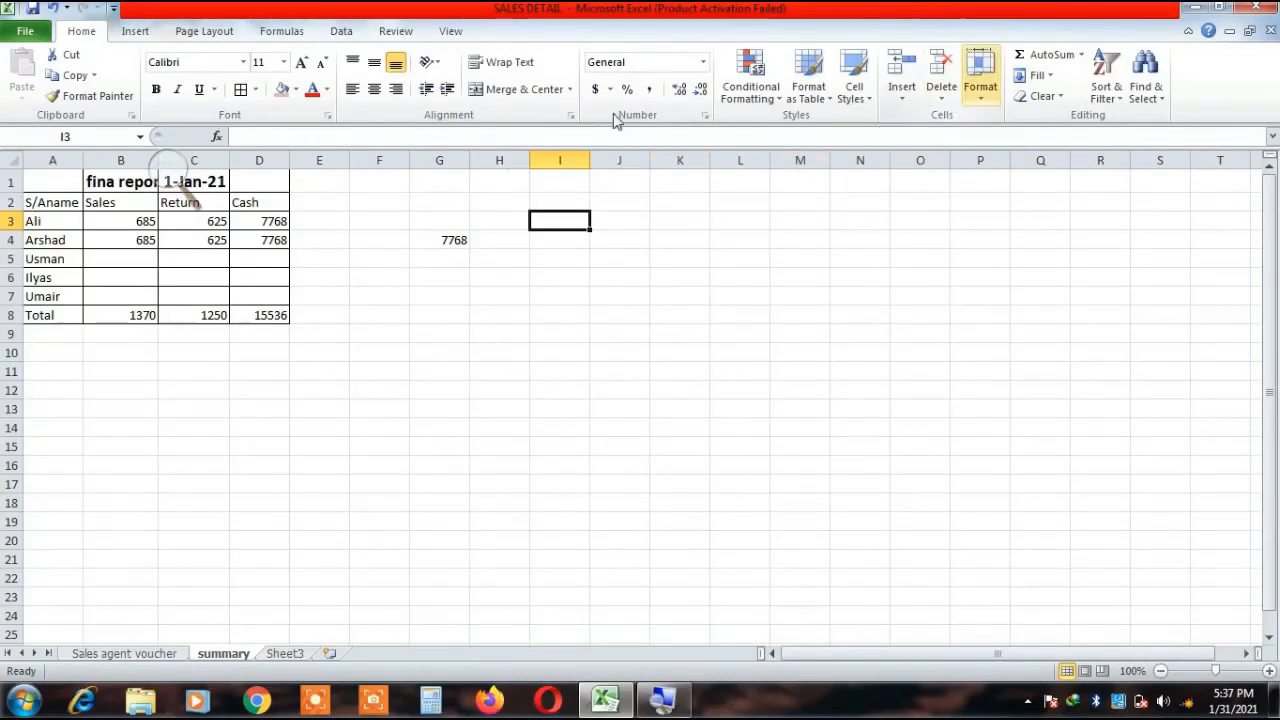
Delete the sample value from cell G4.
{"action": "left_click", "coordinate": [449, 240]}
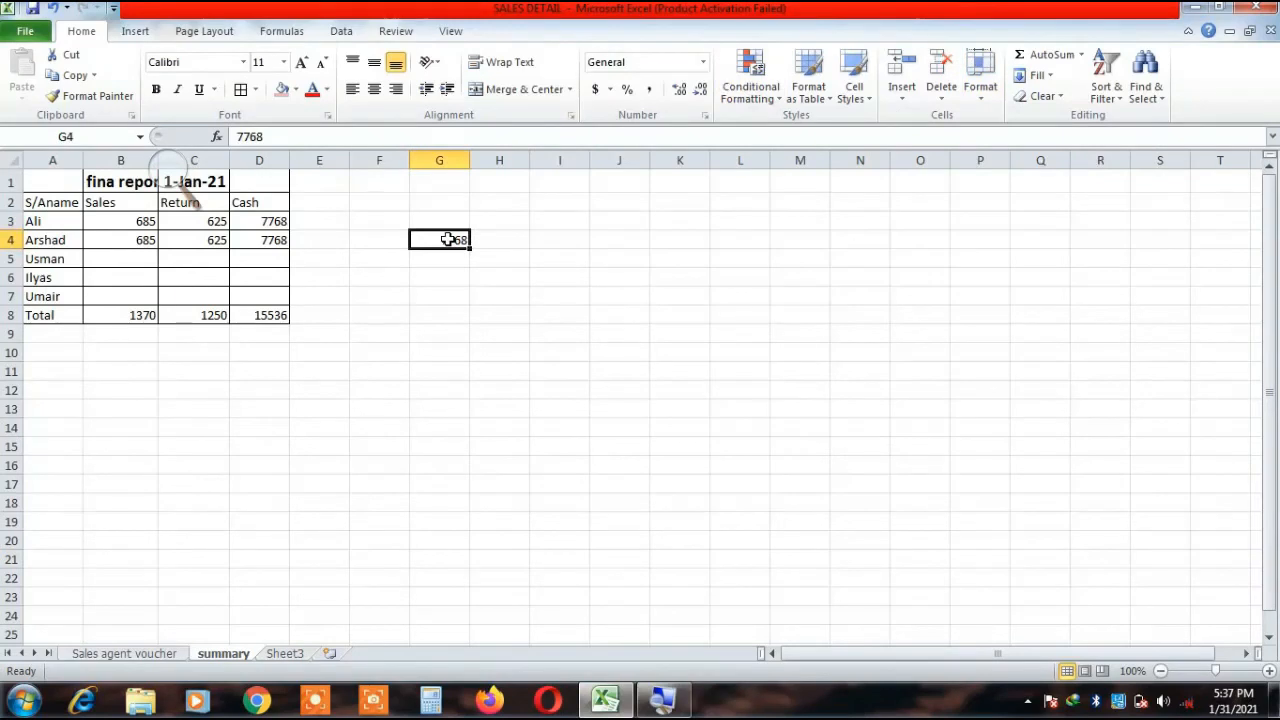
{"action": "key", "text": "Delete"}
Try a larger row height on row 3 of the summary table and undo it.
{"action": "left_click", "coordinate": [980, 105]}
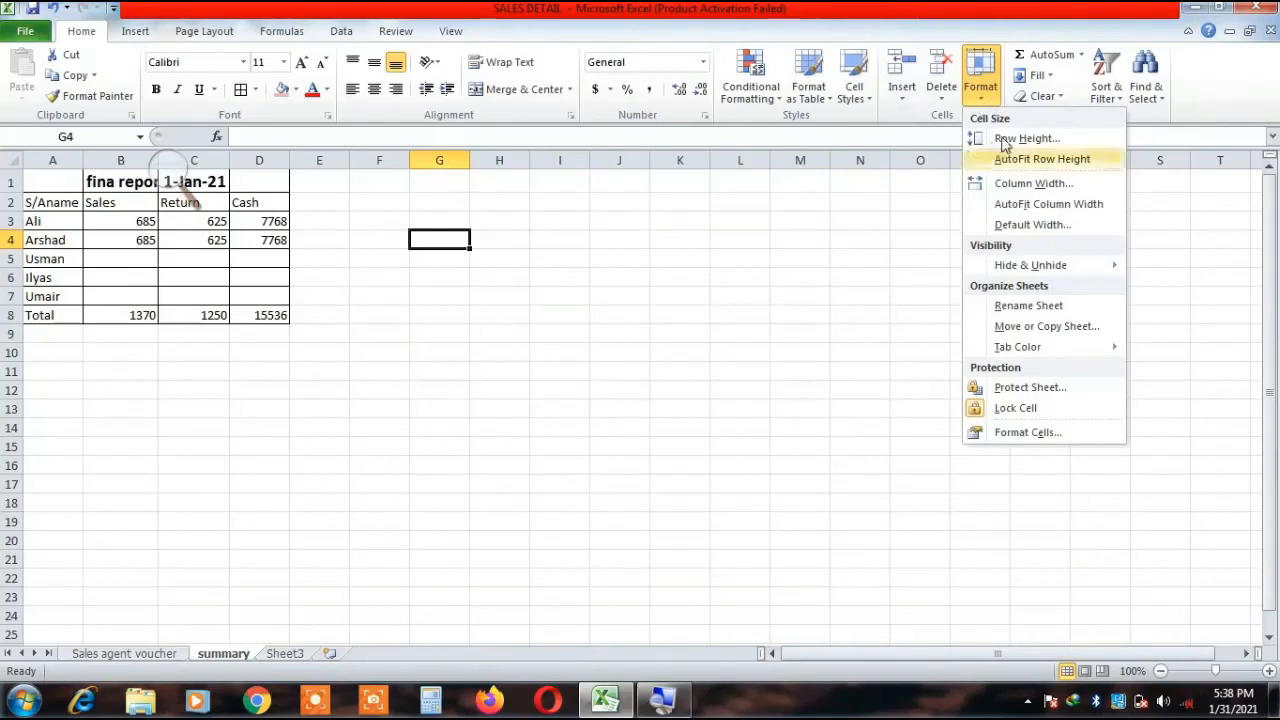
{"action": "left_click", "coordinate": [403, 306]}
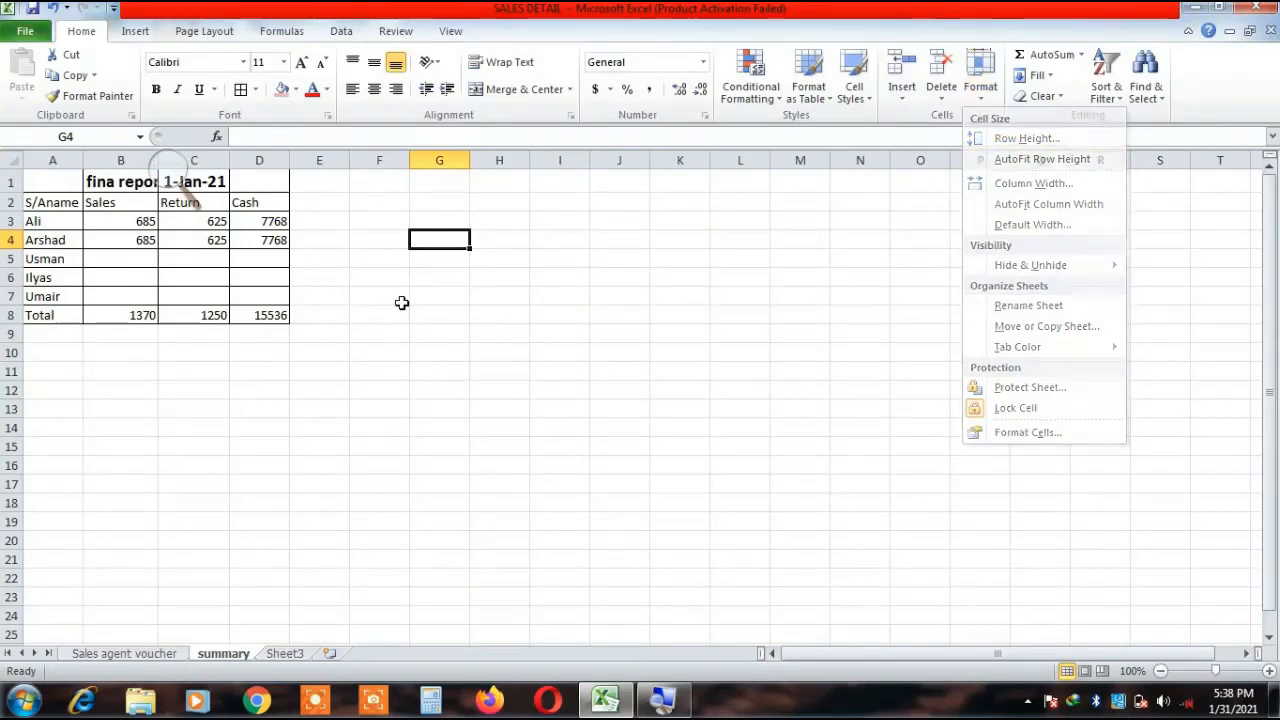
{"action": "left_click", "coordinate": [7, 221]}
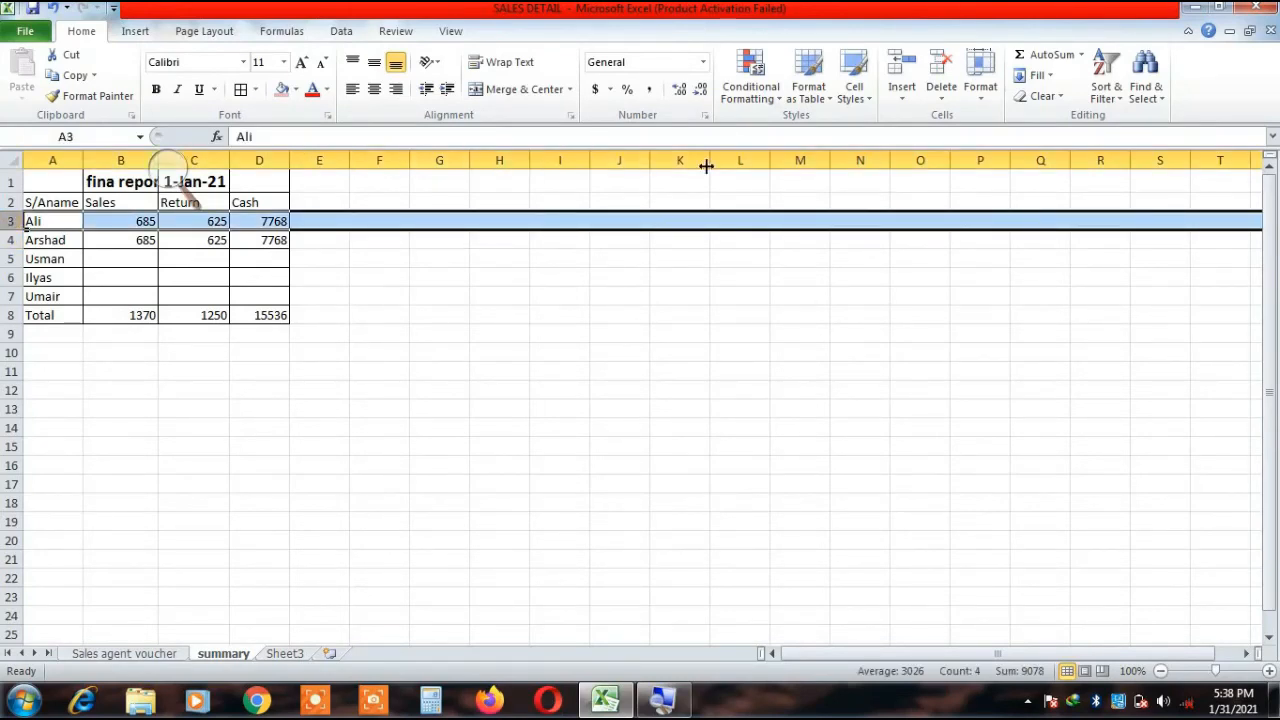
{"action": "left_click", "coordinate": [975, 95]}
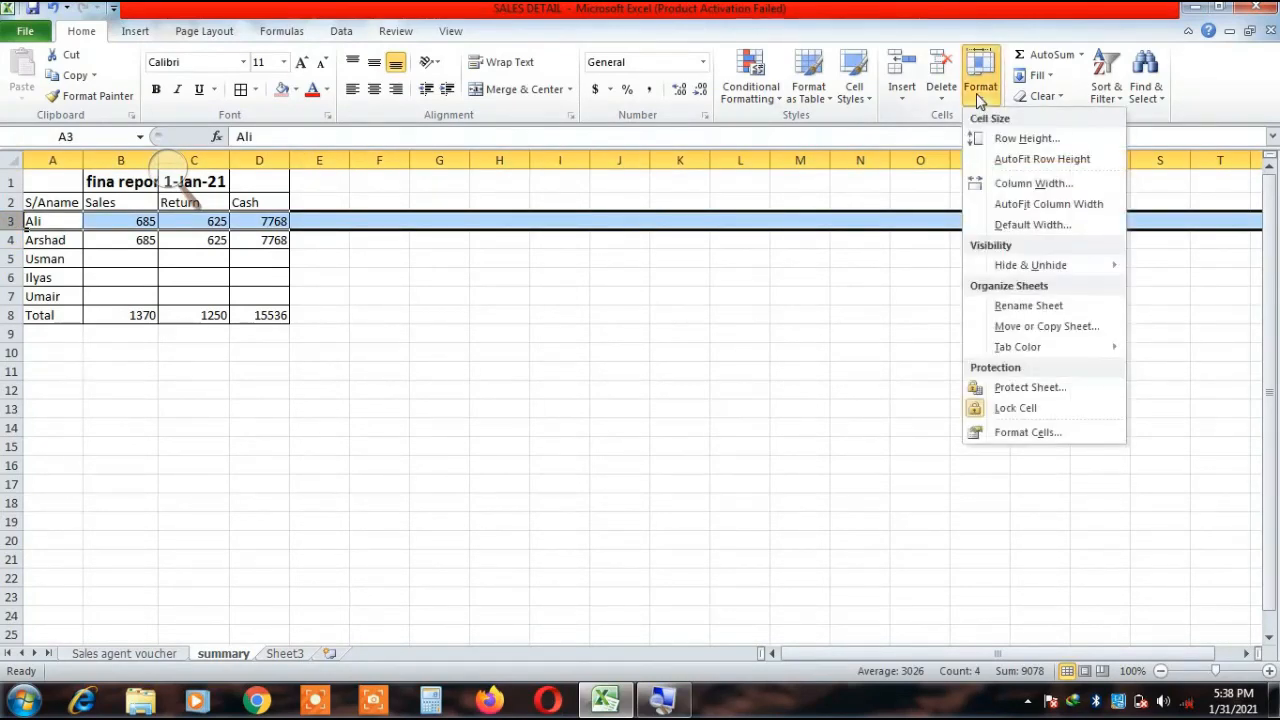
{"action": "left_click", "coordinate": [1027, 139]}
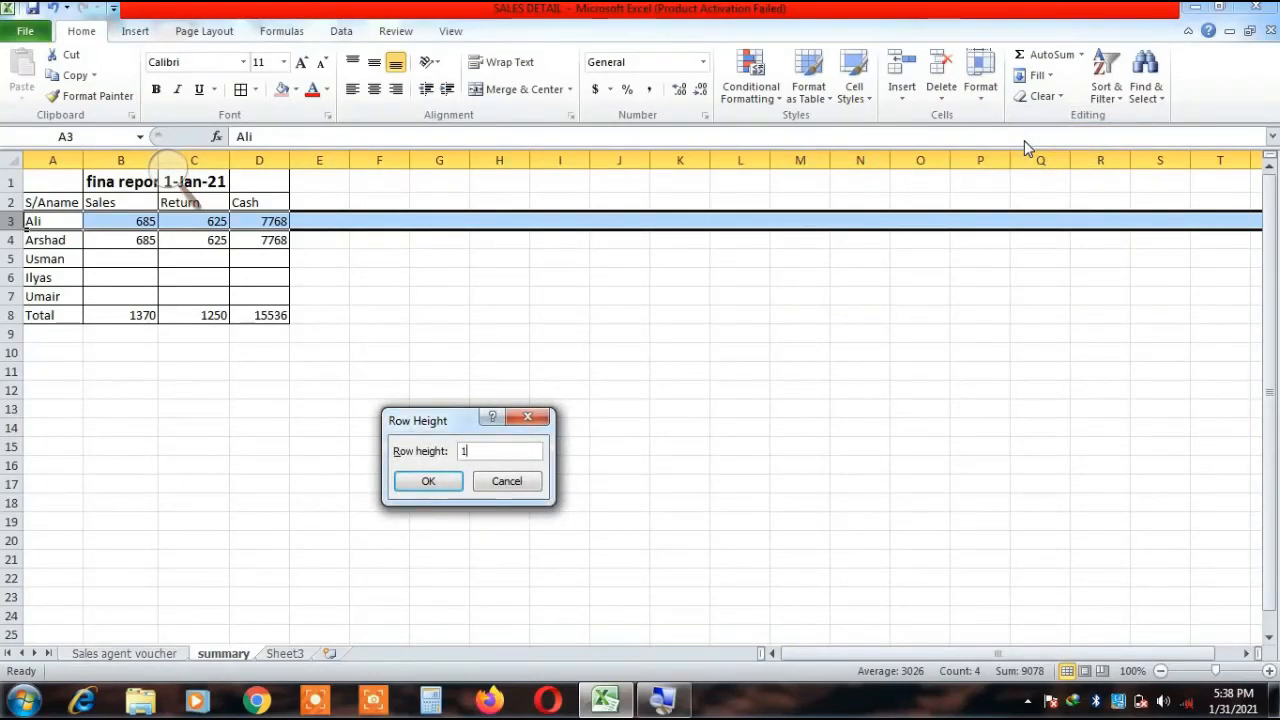
{"action": "key", "text": "Return"}
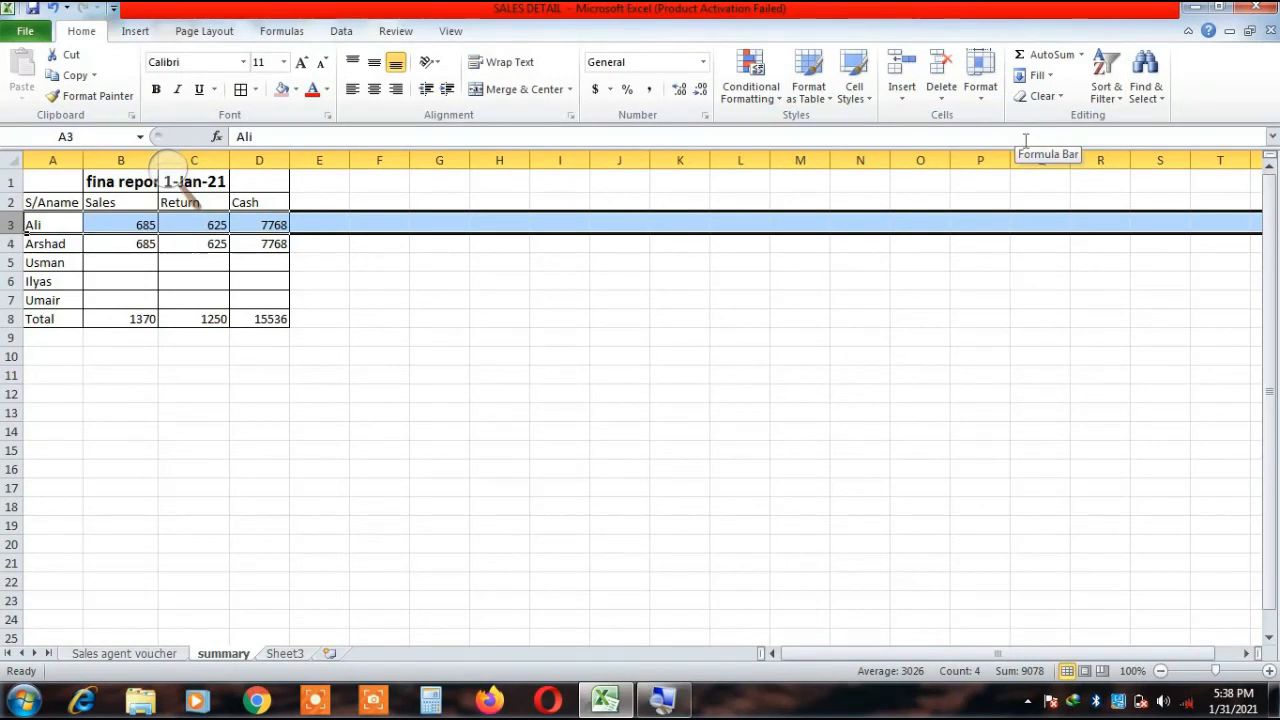
{"action": "key", "text": "ctrl+z"}
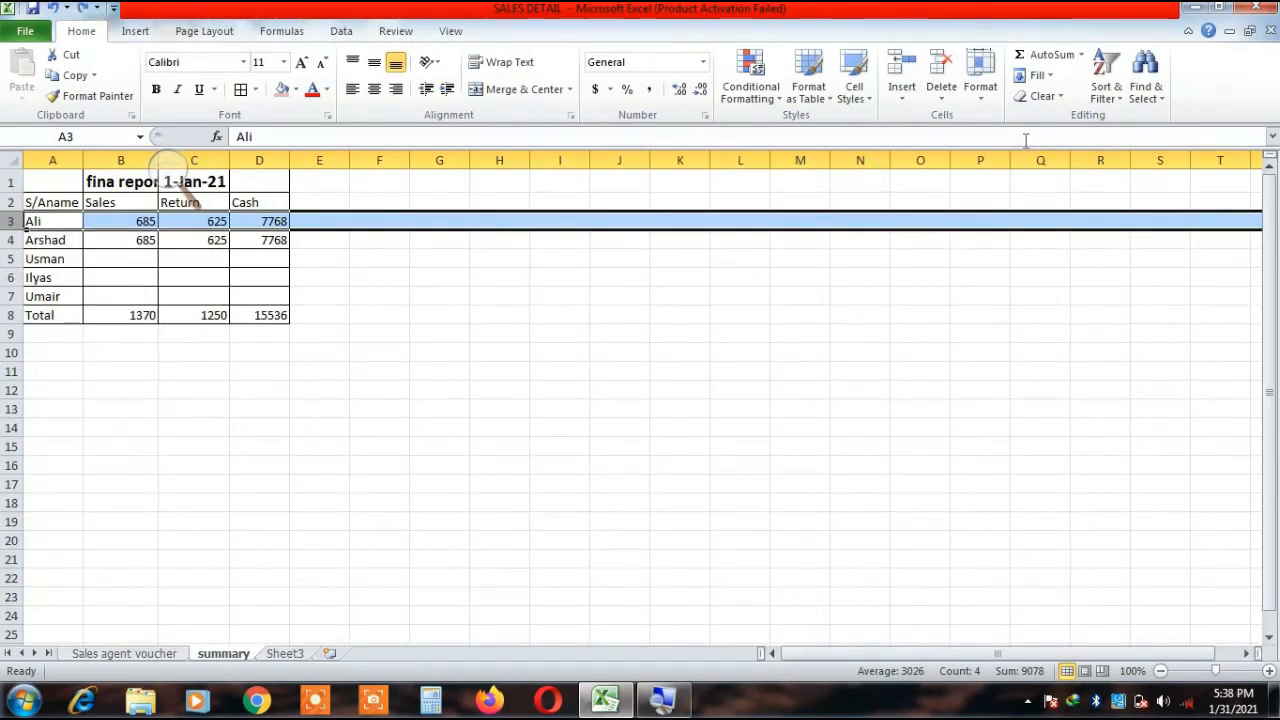
{"action": "left_click", "coordinate": [986, 241]}
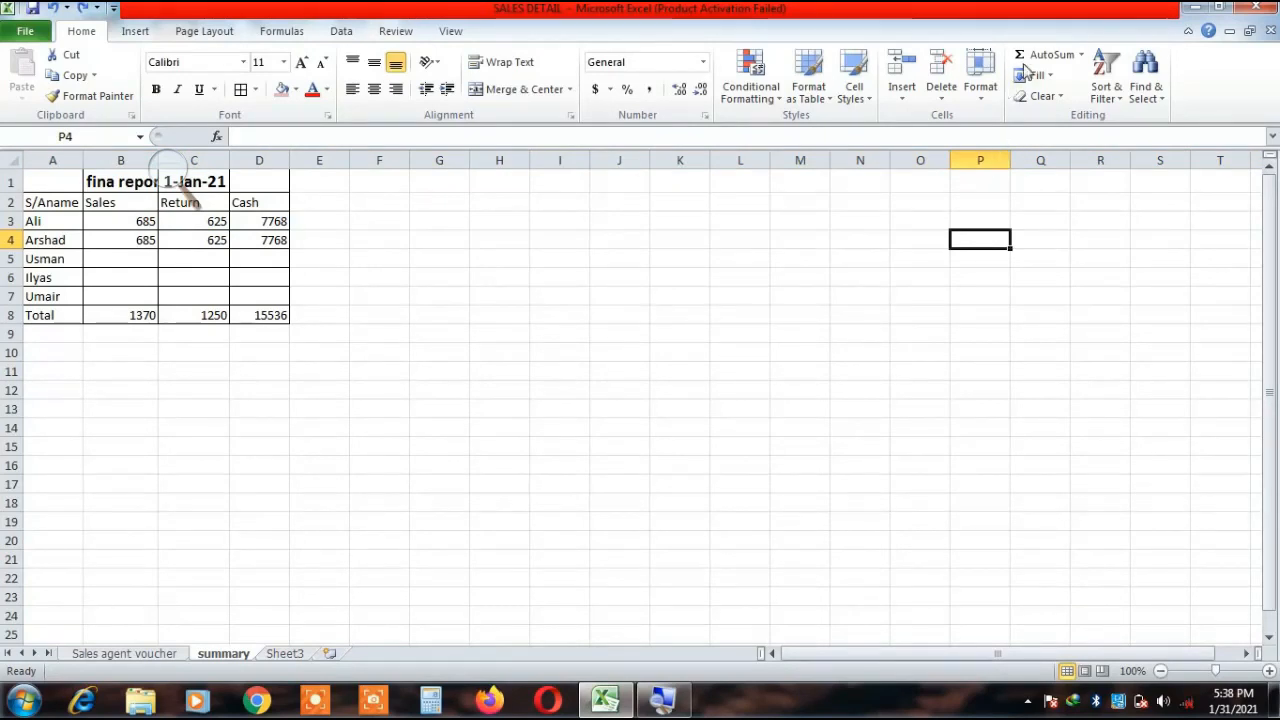
{"action": "left_click", "coordinate": [136, 31]}
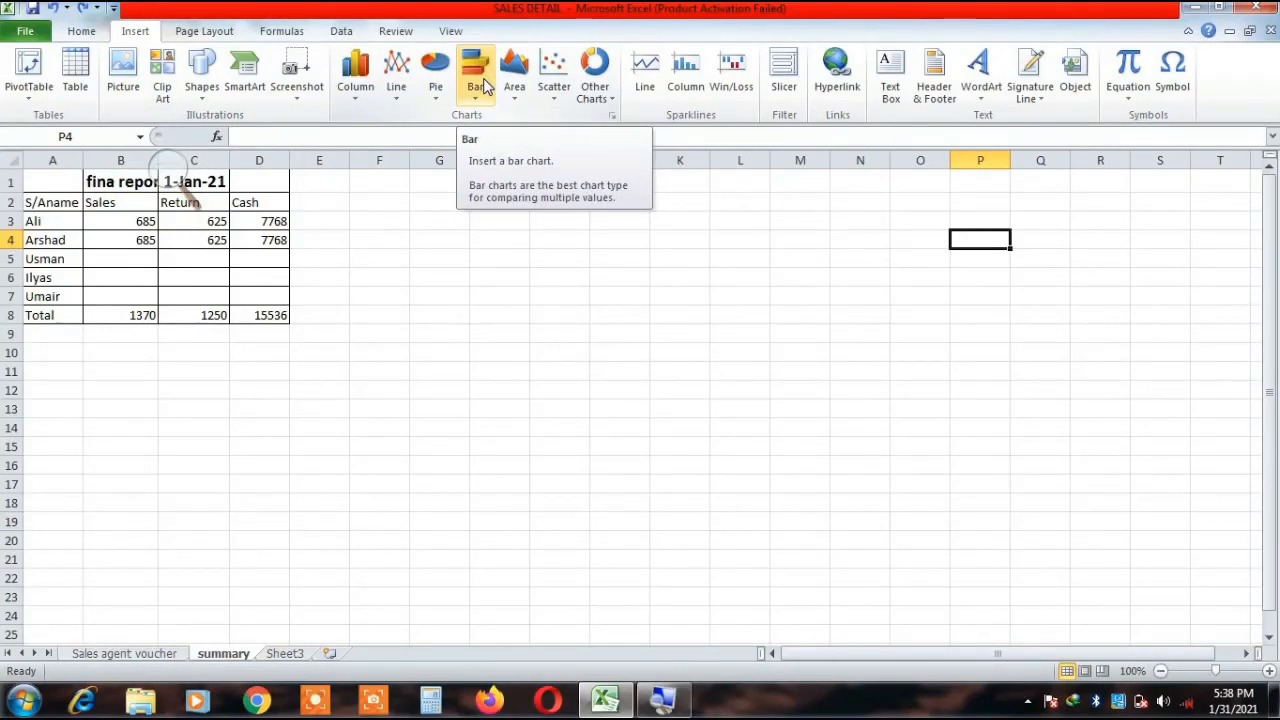
{"action": "left_click", "coordinate": [400, 105]}
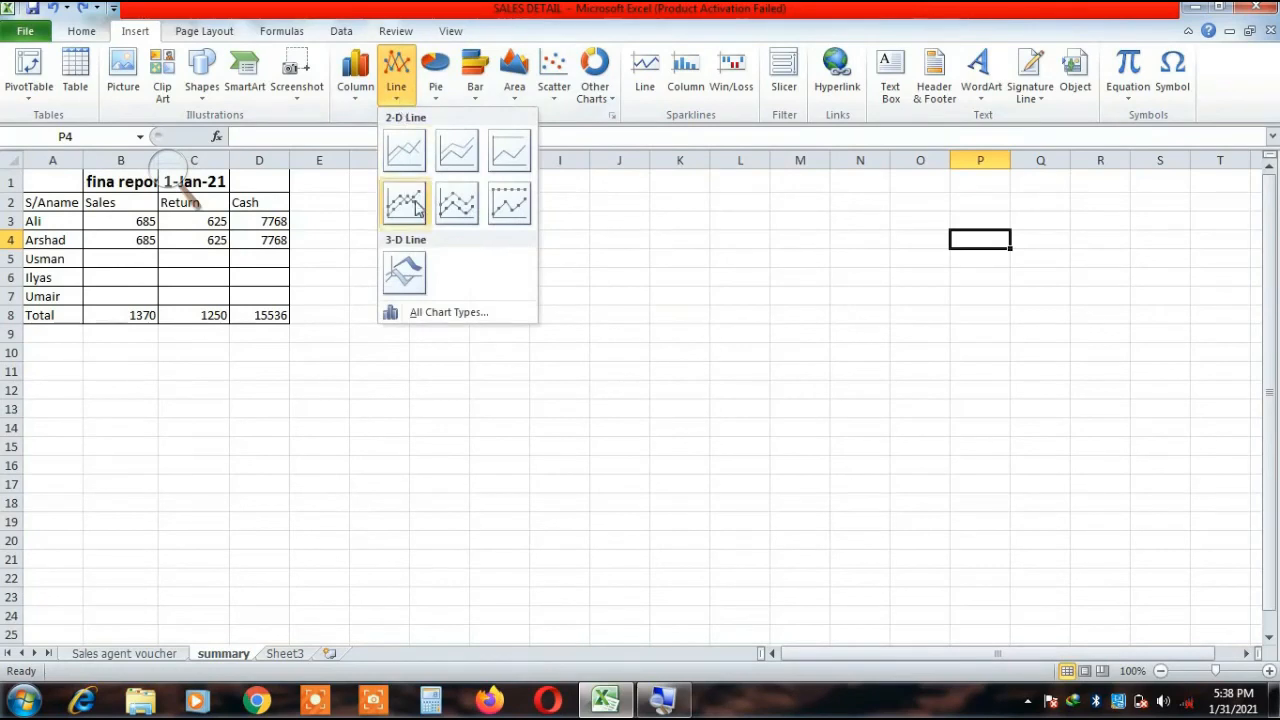
{"action": "left_click", "coordinate": [964, 212]}
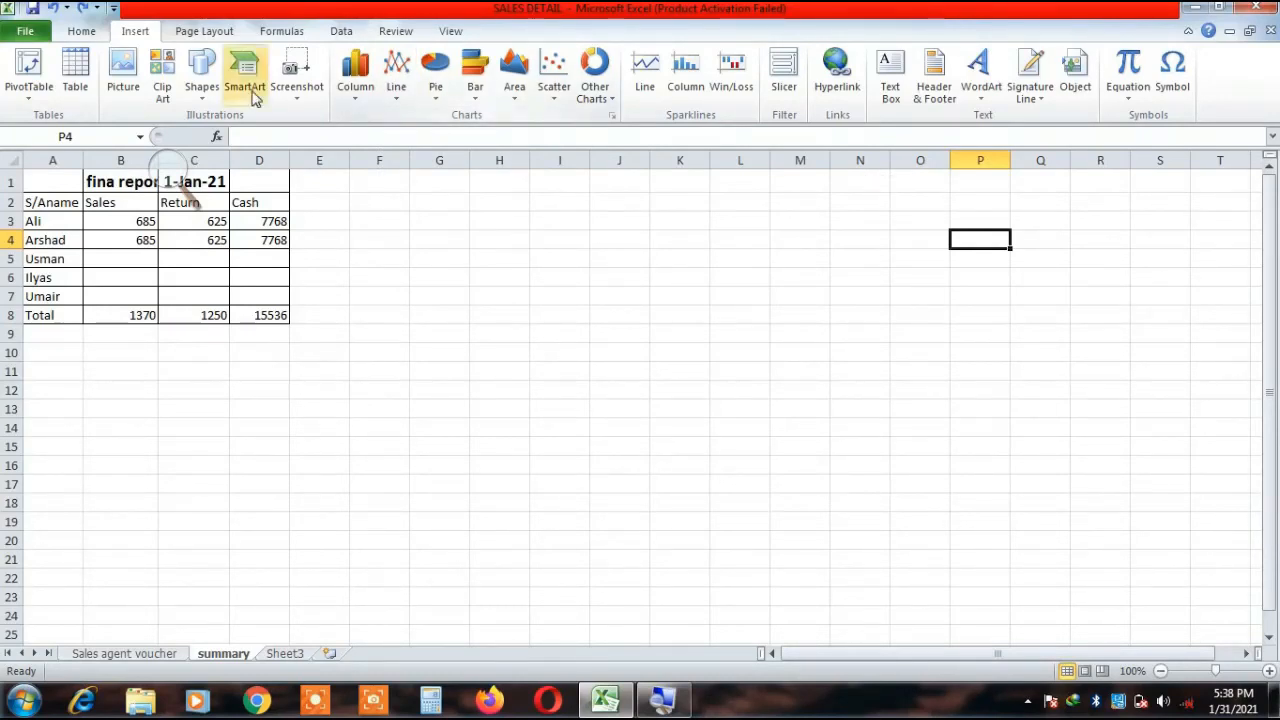
Try the picture SodaPDF-converted-IMG_3066 (1) as the summary sheet's background and undo it.
{"action": "left_click", "coordinate": [203, 33]}
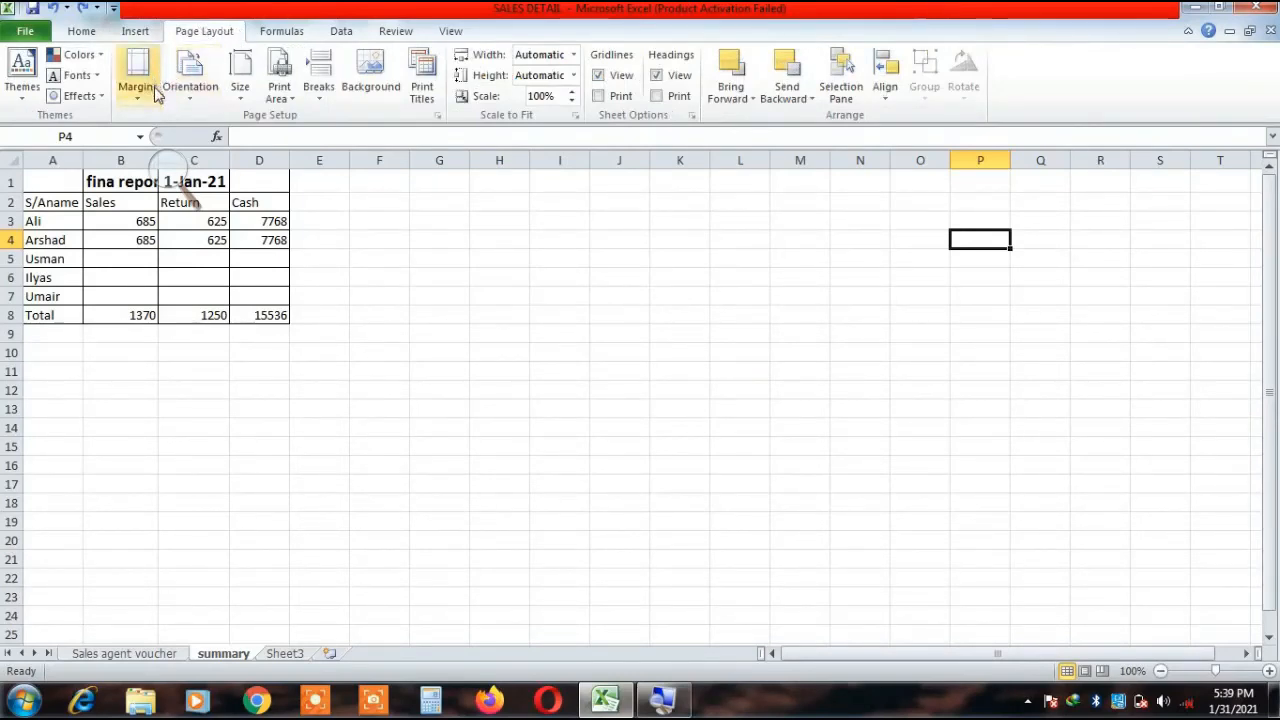
{"action": "left_click", "coordinate": [376, 85]}
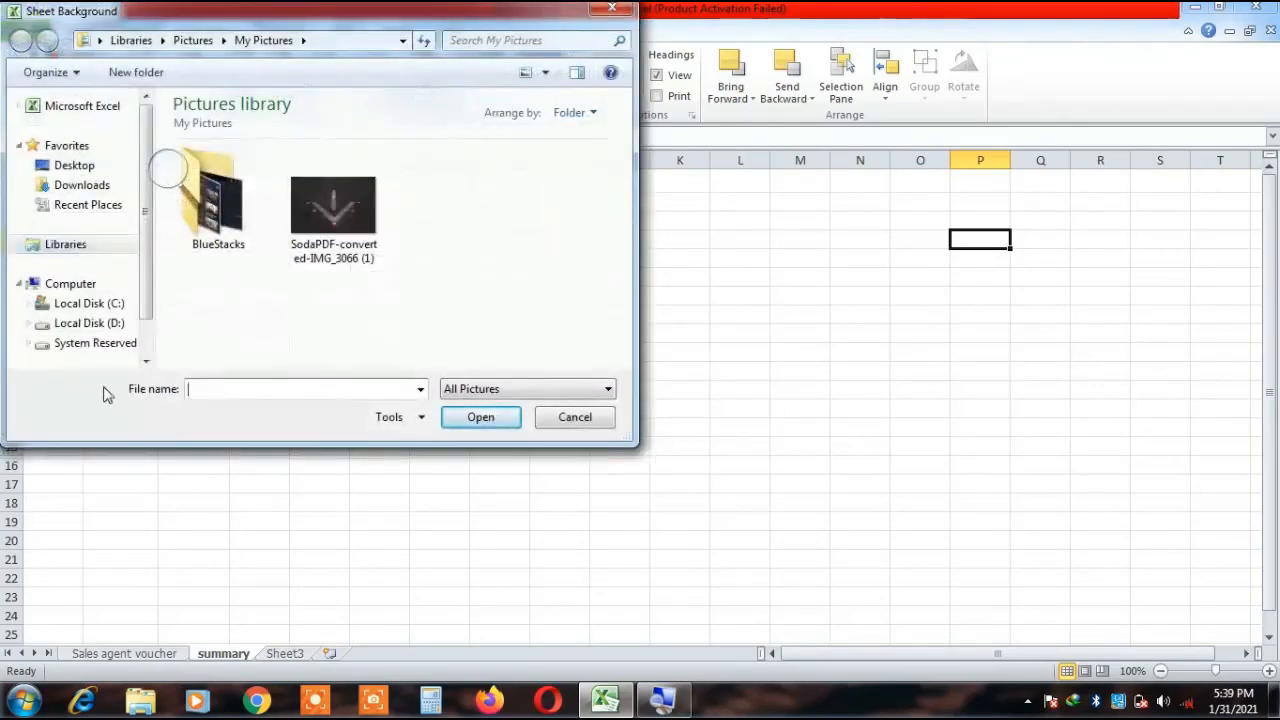
{"action": "left_click", "coordinate": [332, 212]}
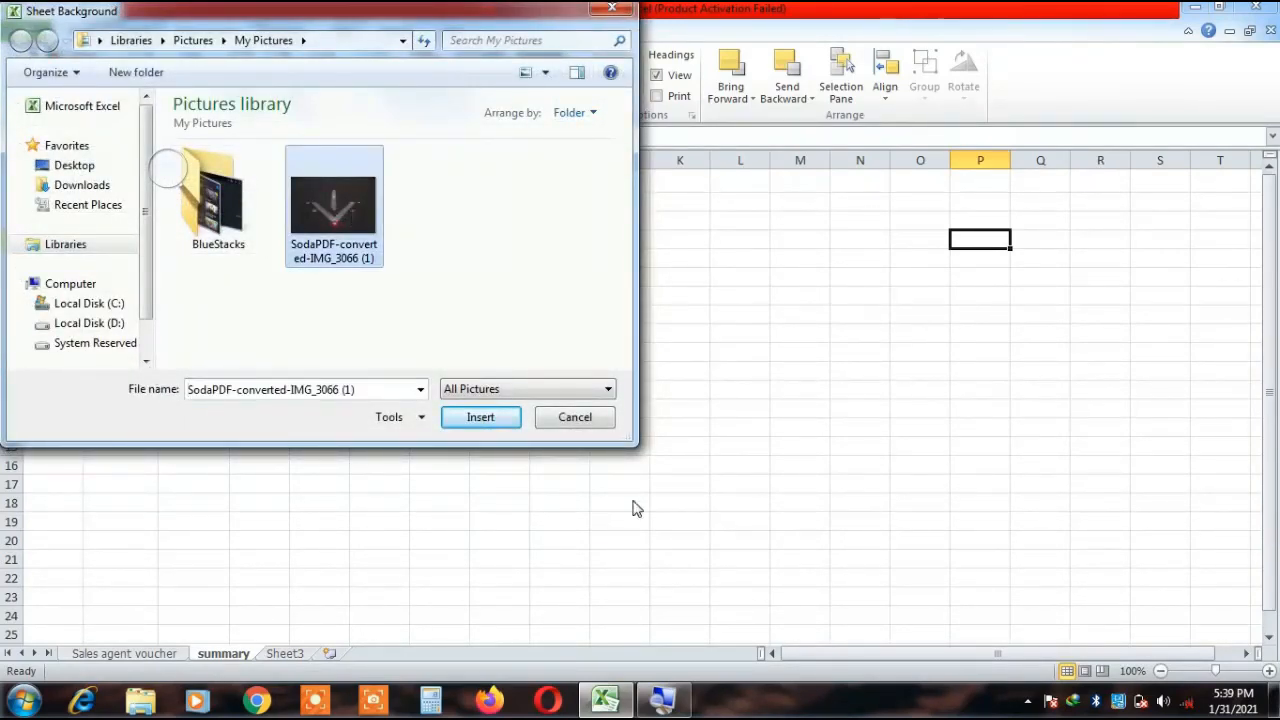
{"action": "left_click", "coordinate": [477, 426]}
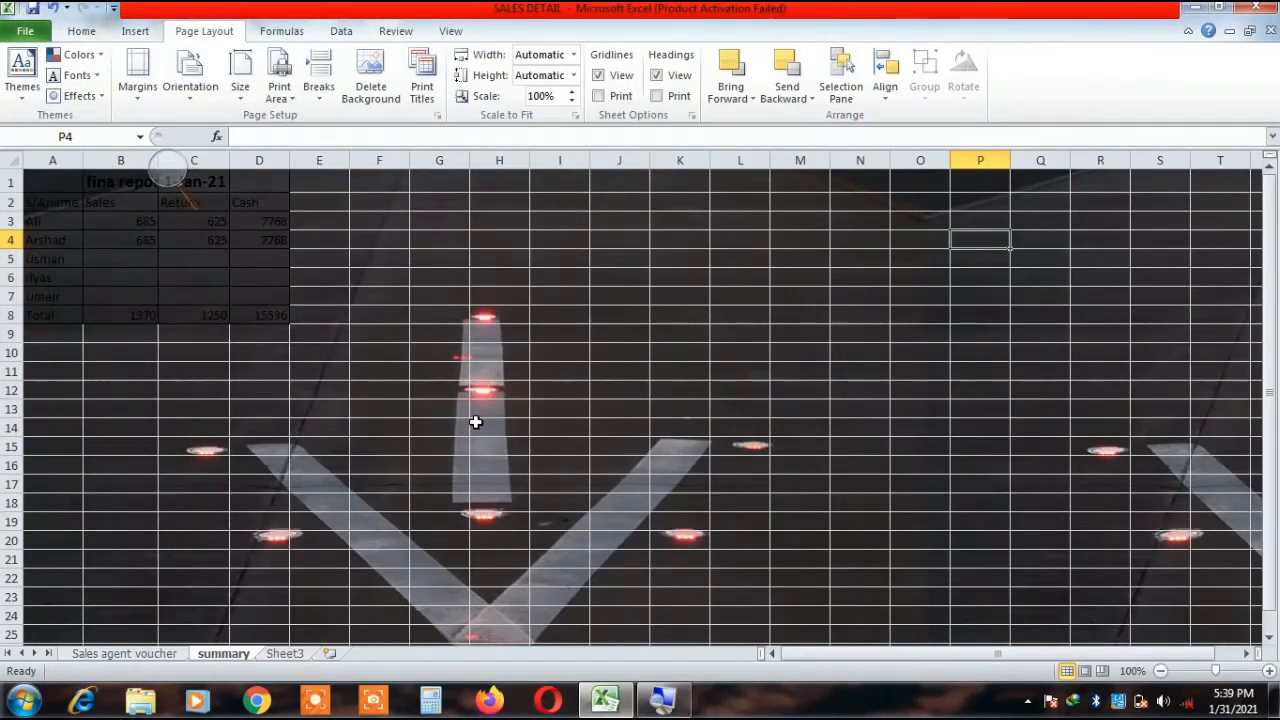
{"action": "key", "text": "ctrl+z"}
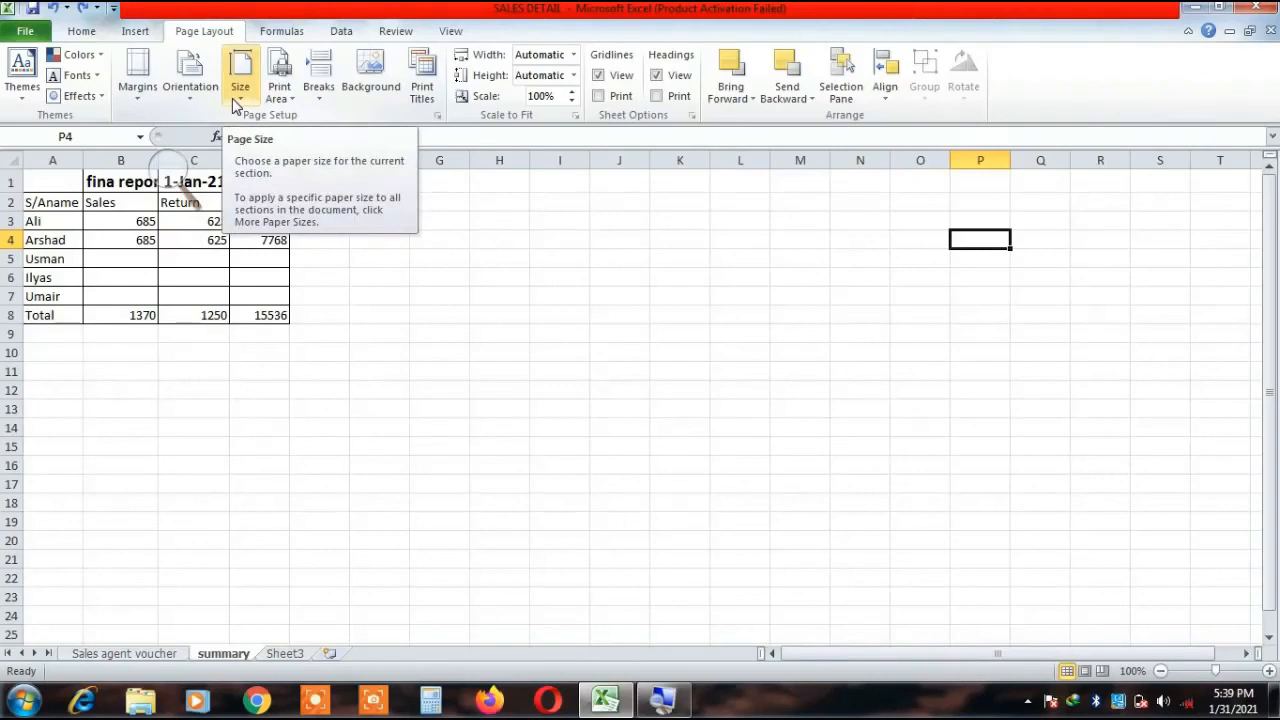
{"action": "left_click", "coordinate": [300, 32]}
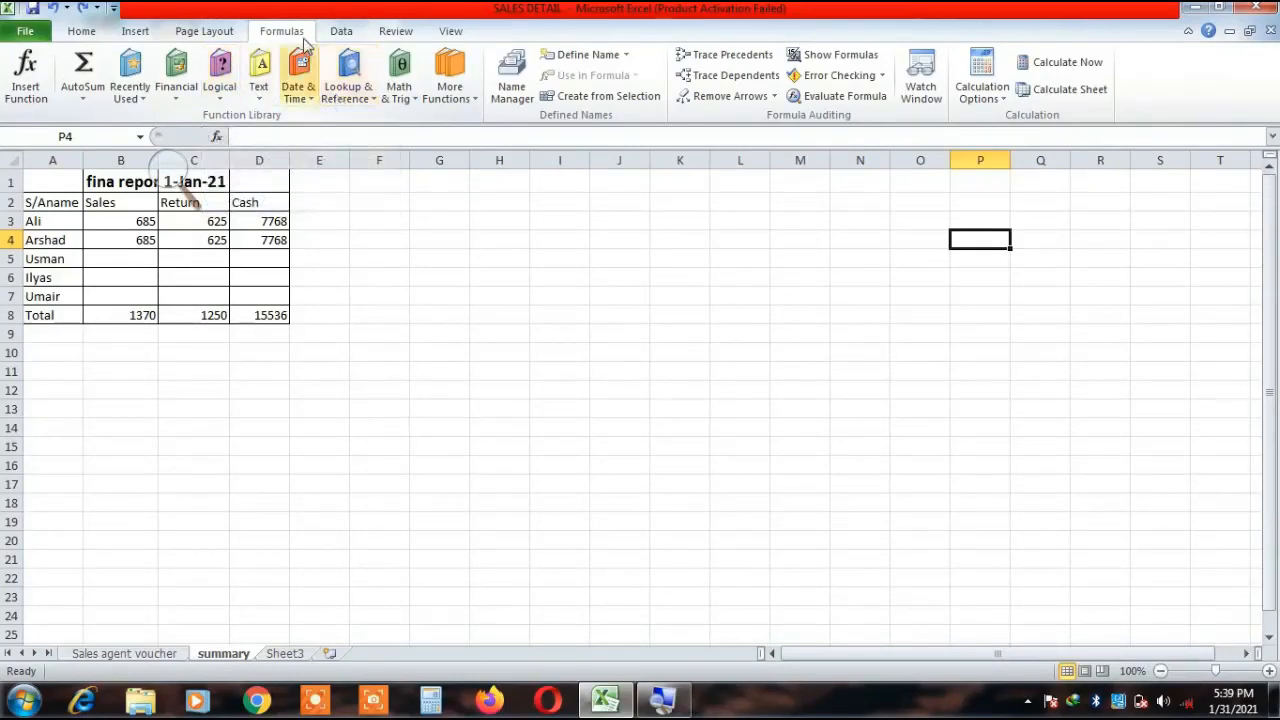
{"action": "left_click", "coordinate": [340, 31]}
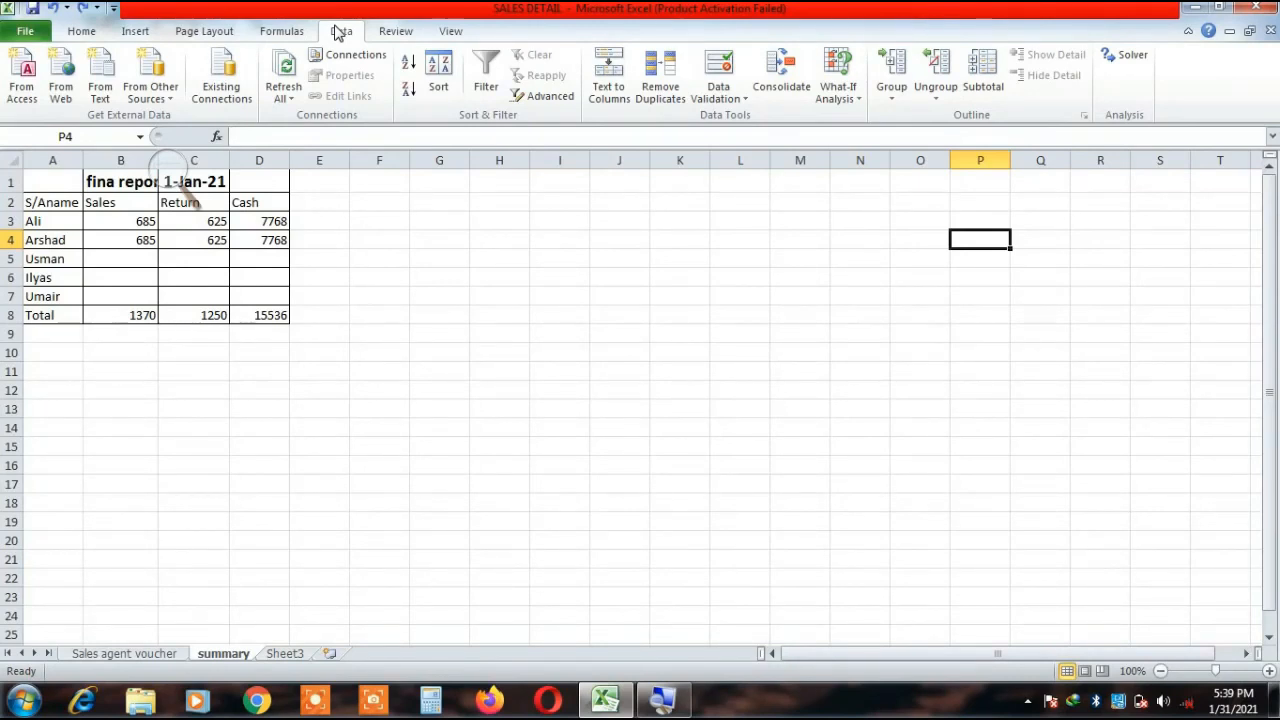
{"action": "left_click", "coordinate": [398, 31]}
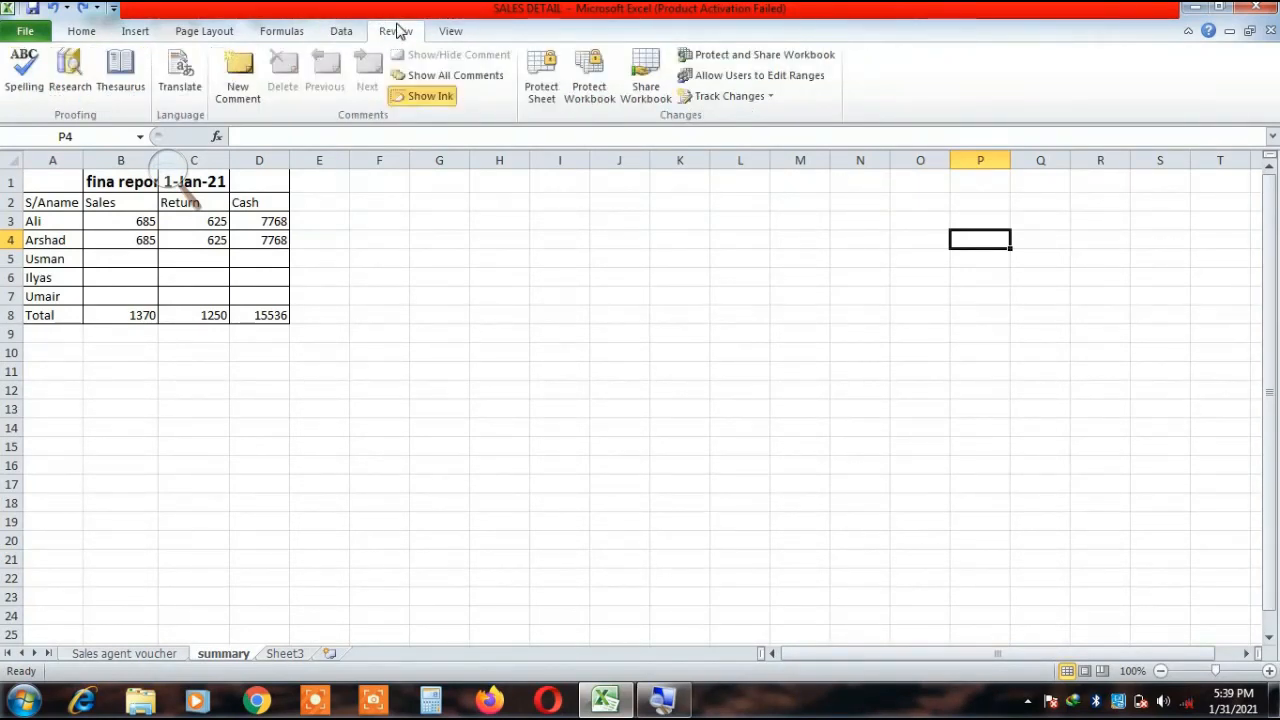
Try Page Break Preview on the summary sheet and return to the Normal view.
{"action": "left_click", "coordinate": [447, 31]}
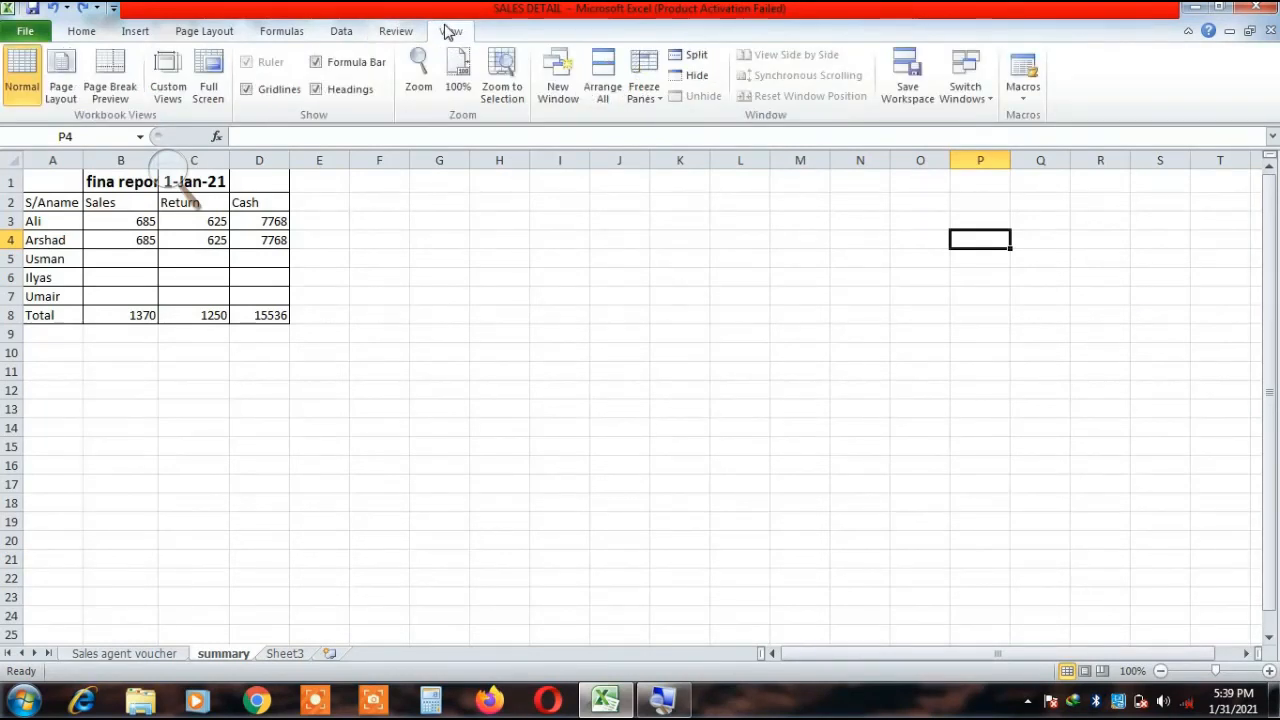
{"action": "left_click", "coordinate": [112, 84]}
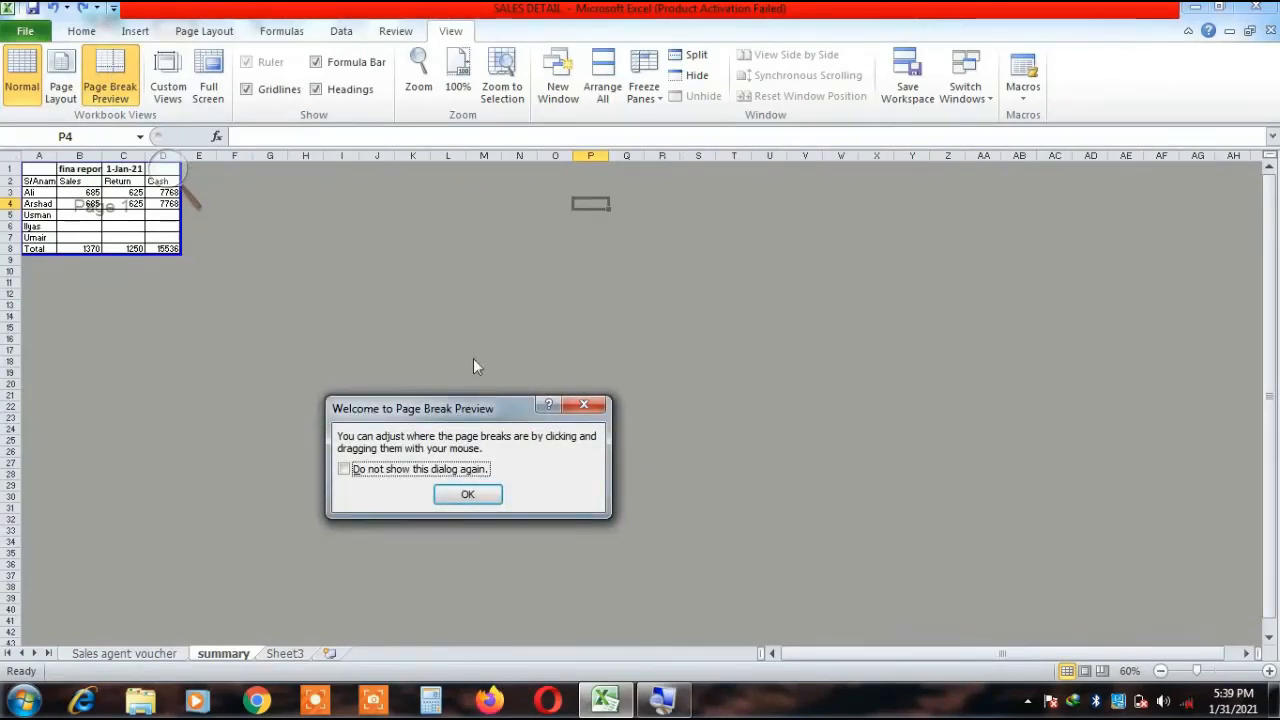
{"action": "left_click", "coordinate": [586, 399]}
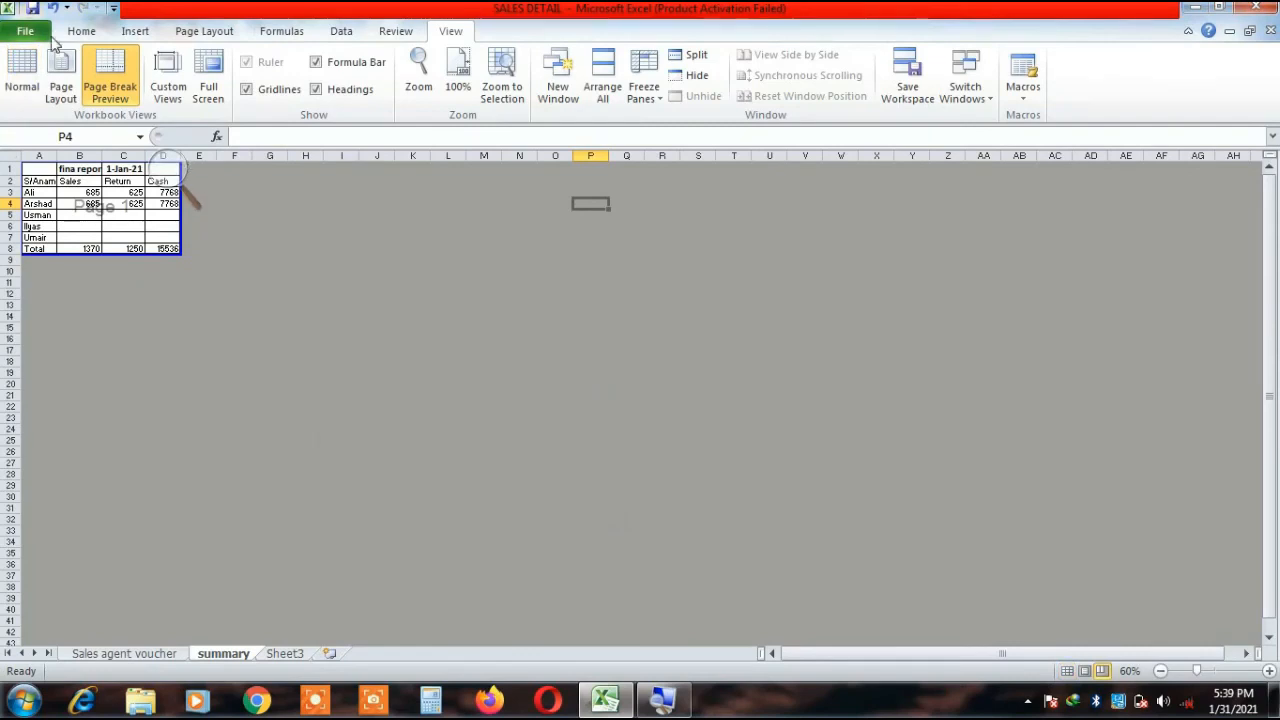
{"action": "left_click", "coordinate": [22, 80]}
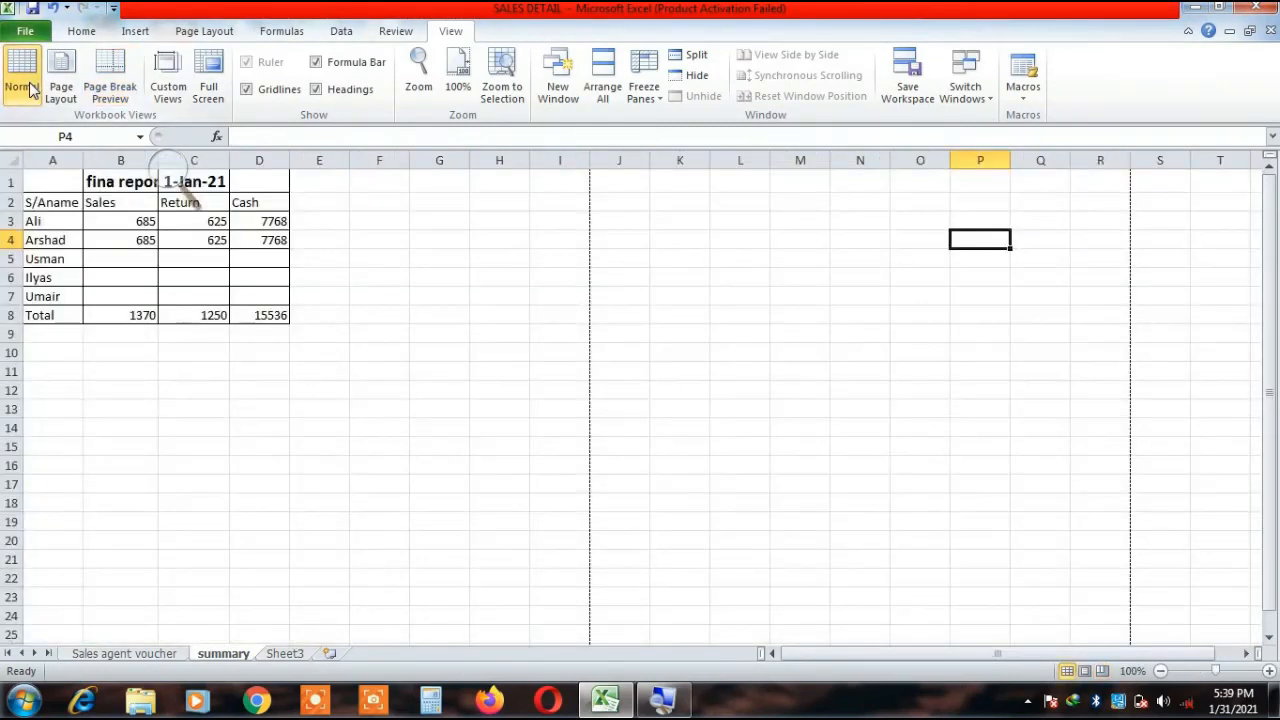
Freeze column A of the Sales agent voucher sheet using Freeze Panes with column B selected.
{"action": "left_click", "coordinate": [664, 100]}
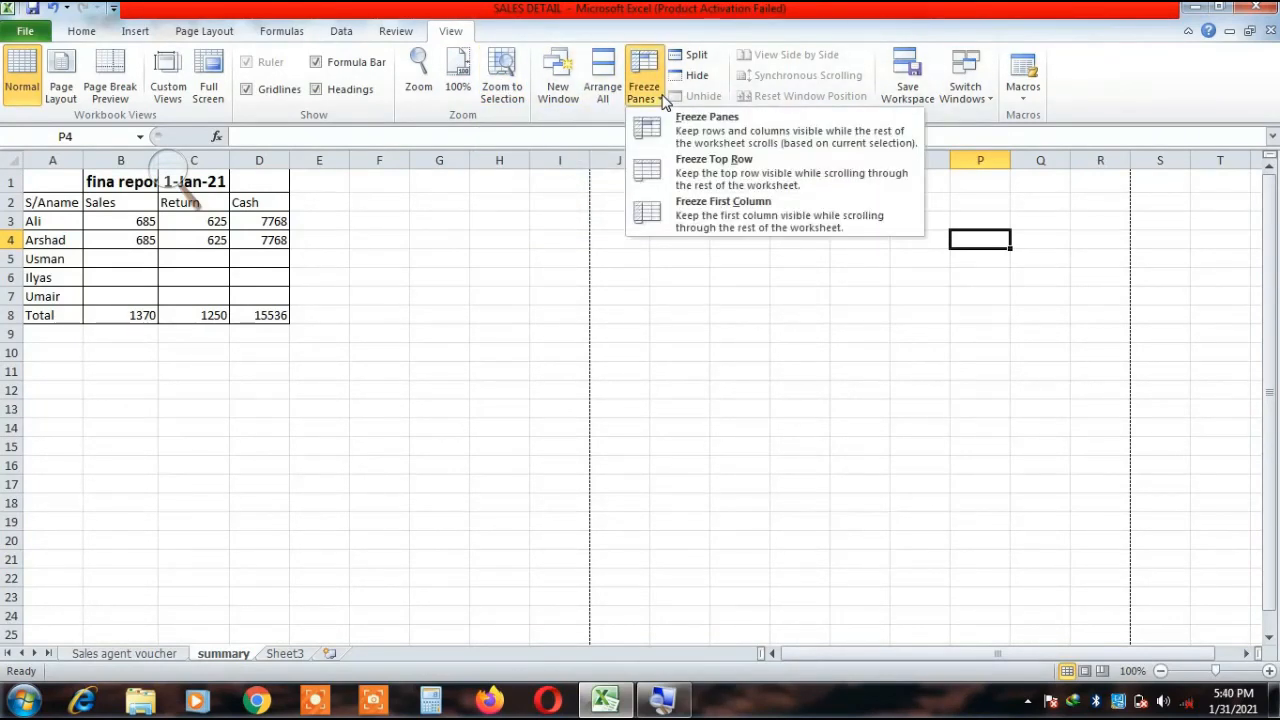
{"action": "left_click", "coordinate": [568, 150]}
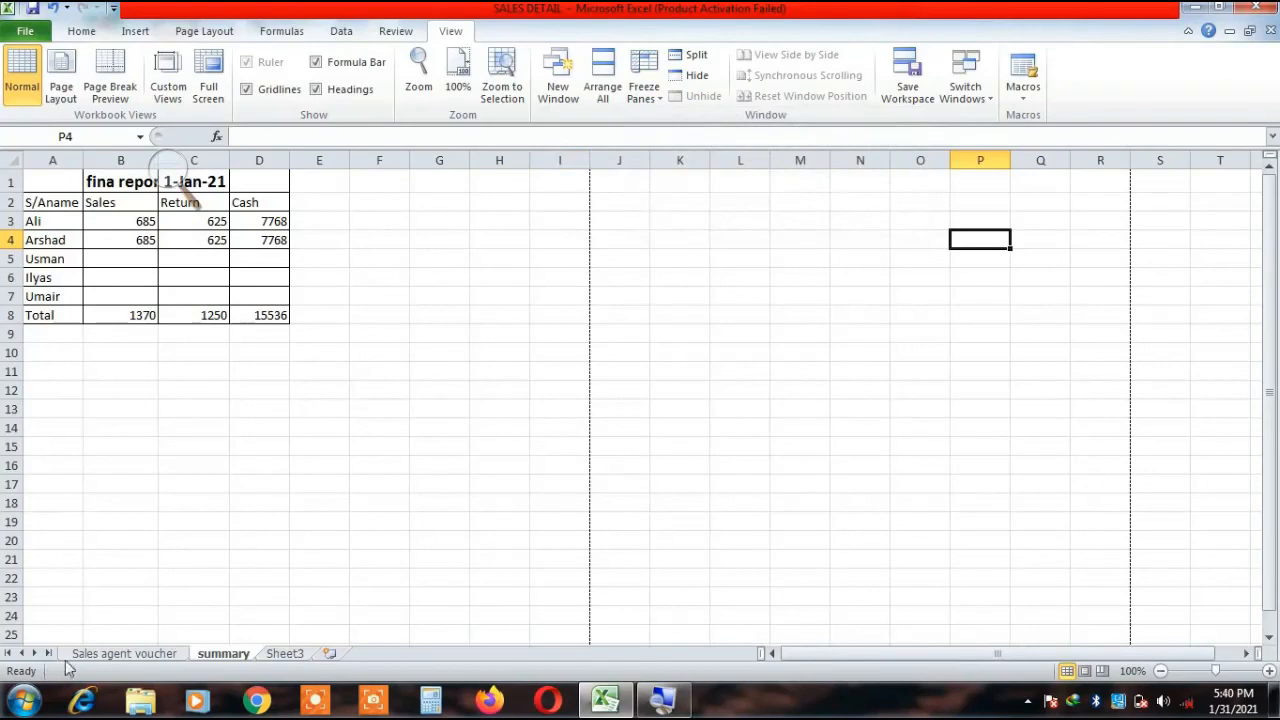
{"action": "left_click", "coordinate": [100, 653]}
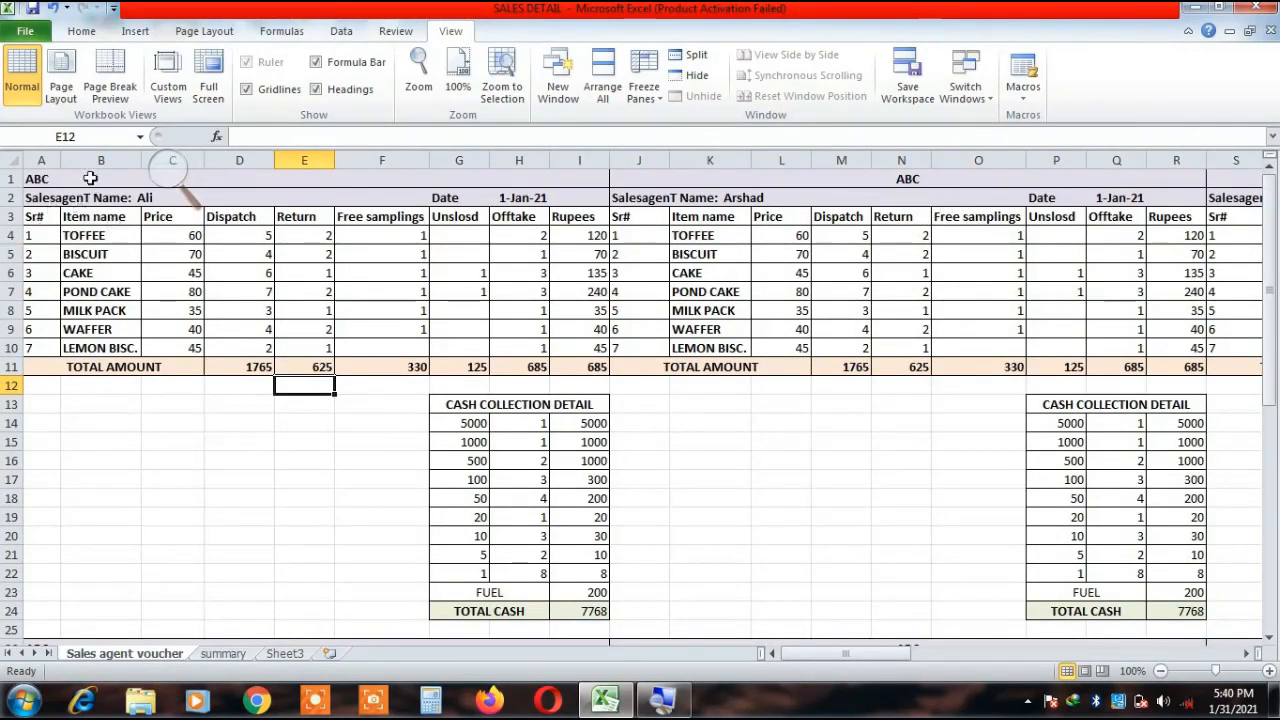
{"action": "left_click", "coordinate": [110, 155]}
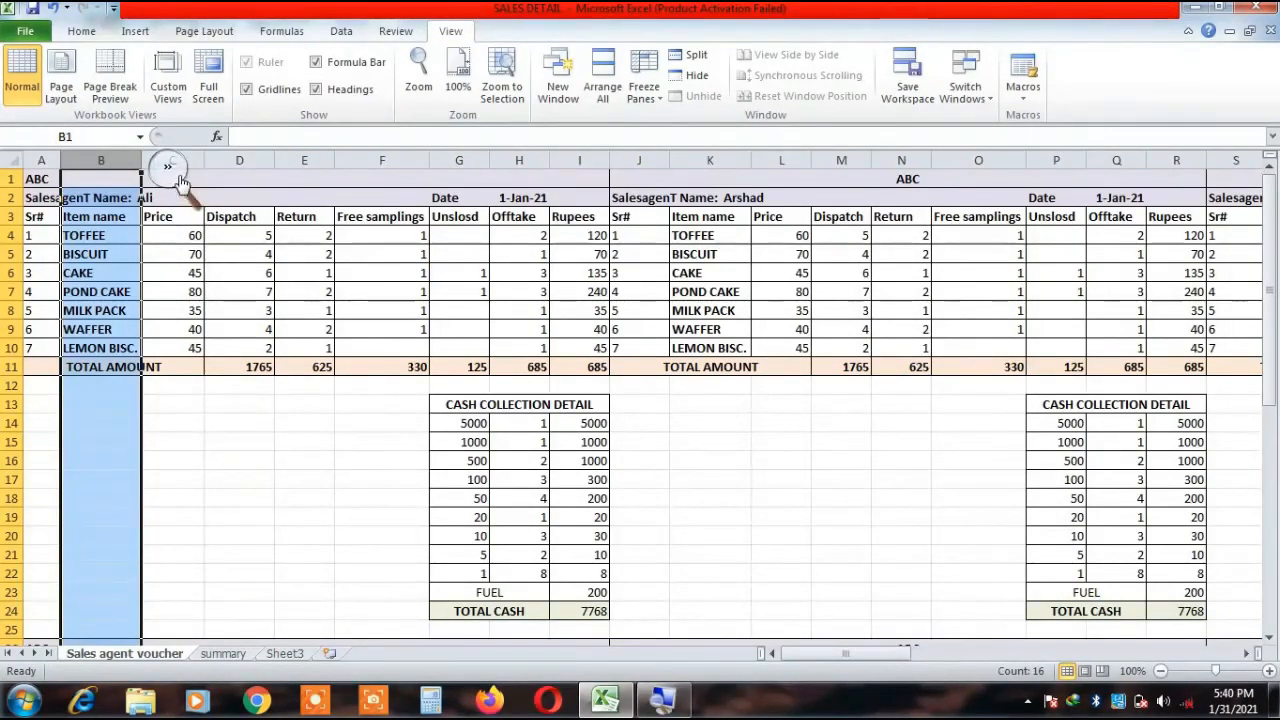
{"action": "left_click", "coordinate": [662, 98]}
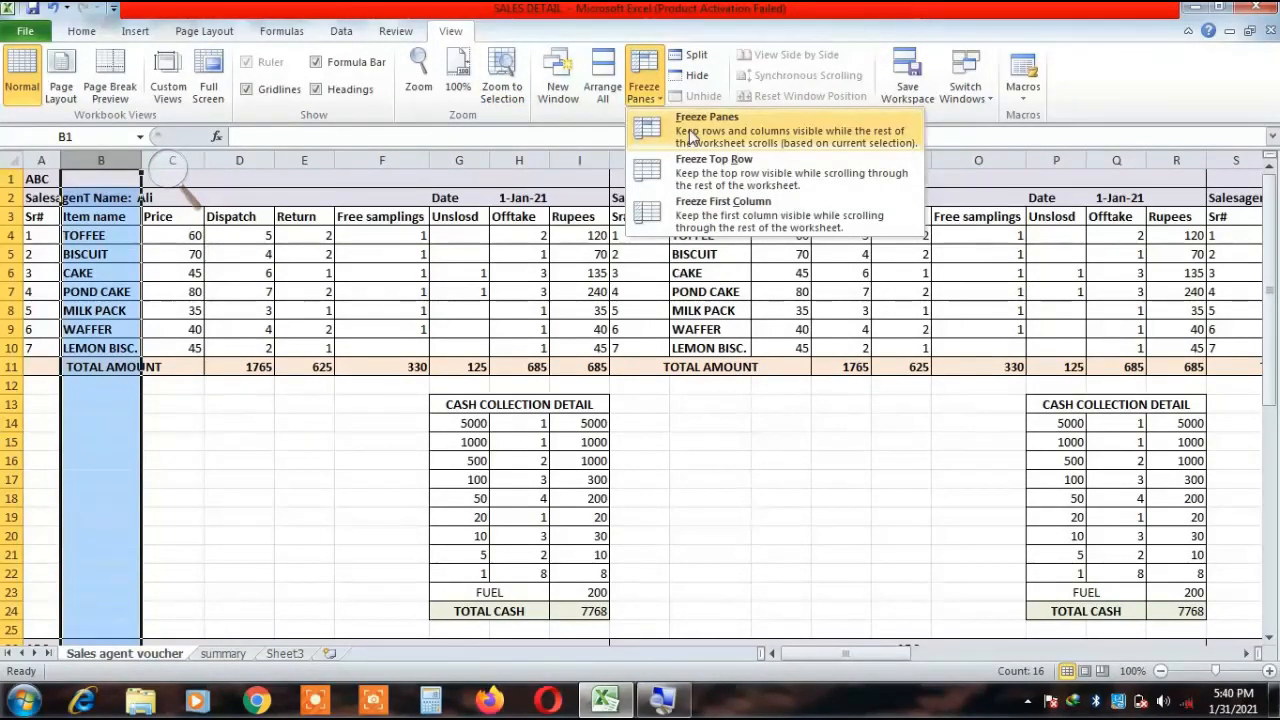
{"action": "left_click", "coordinate": [690, 128]}
Move across row 1 of the voucher sheet and back to examine how the frozen column A behaves.
{"action": "key", "text": "Right"}
{"action": "key", "text": "Right"}
{"action": "key", "text": "Right"}
{"action": "key", "text": "Right"}
{"action": "key", "text": "Right"}
{"action": "key", "text": "Right"}
{"action": "key", "text": "Right"}
{"action": "key", "text": "Right"}
{"action": "key", "text": "Right"}
{"action": "key", "text": "Right"}
{"action": "key", "text": "Right"}
{"action": "key", "text": "Right"}
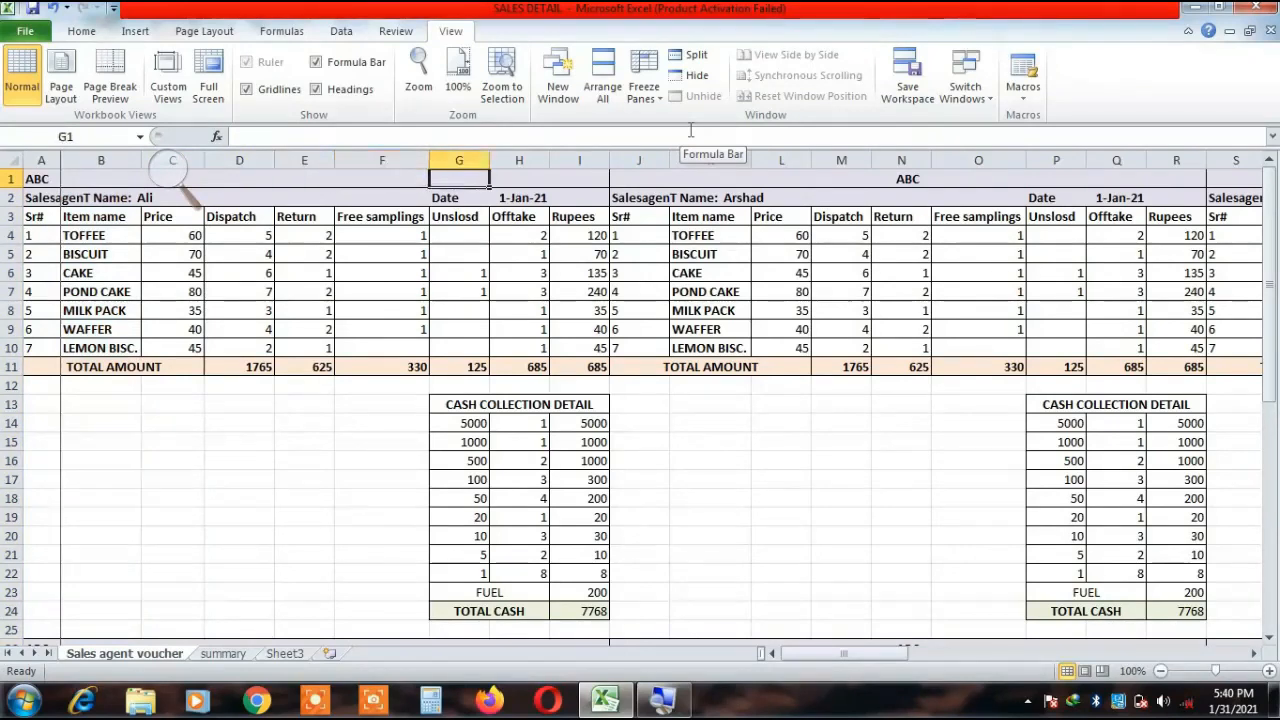
{"action": "key", "text": "Left"}
{"action": "key", "text": "Left"}
{"action": "key", "text": "Left"}
{"action": "key", "text": "Left"}
{"action": "key", "text": "Left"}
{"action": "key", "text": "Left"}
{"action": "key", "text": "Left"}
{"action": "key", "text": "Left"}
{"action": "key", "text": "Left"}
{"action": "key", "text": "Left"}
{"action": "key", "text": "Left"}
{"action": "key", "text": "Left"}
{"action": "key", "text": "Left"}
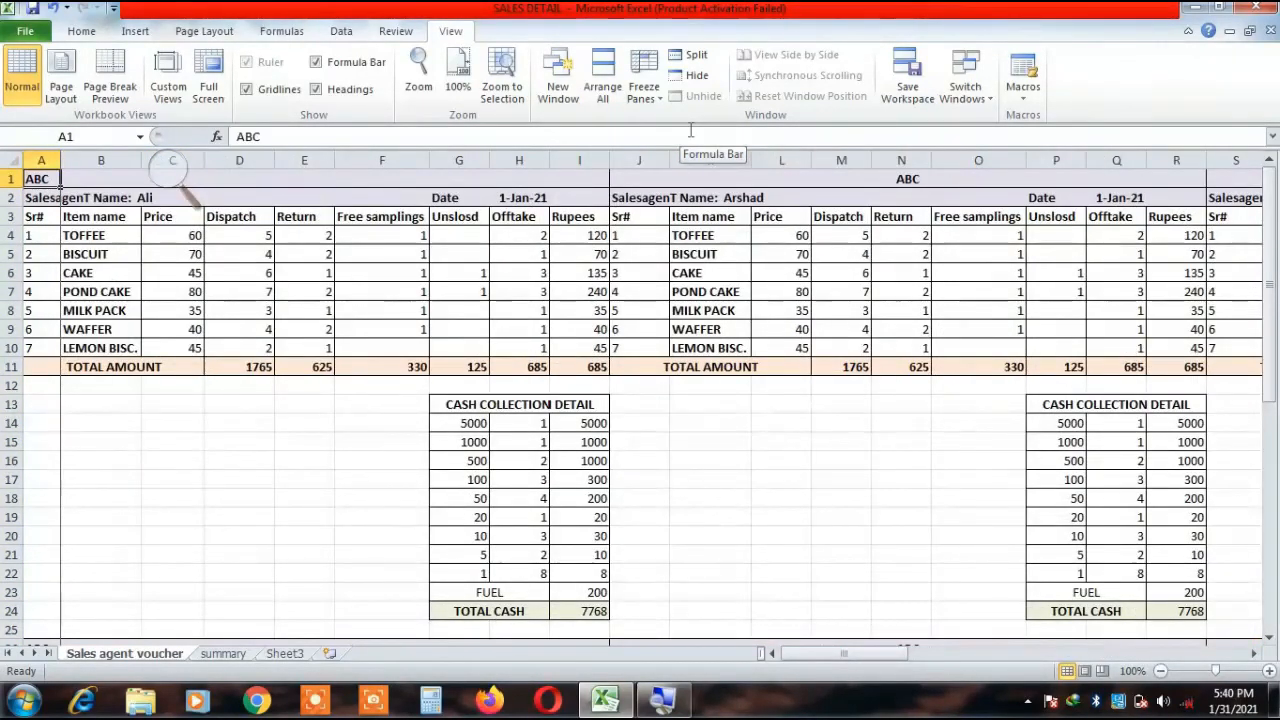
Unfreeze the panes and freeze columns A and B instead, using column C as the boundary.
{"action": "left_click", "coordinate": [647, 100]}
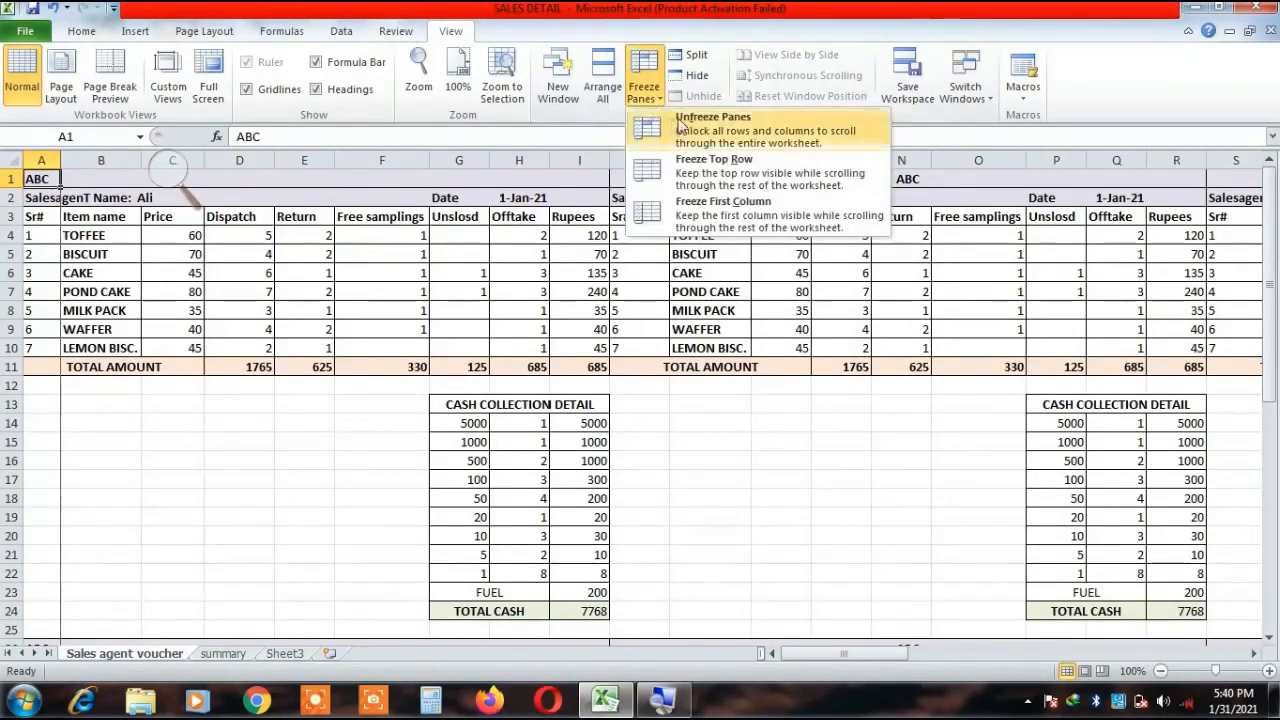
{"action": "left_click", "coordinate": [685, 122]}
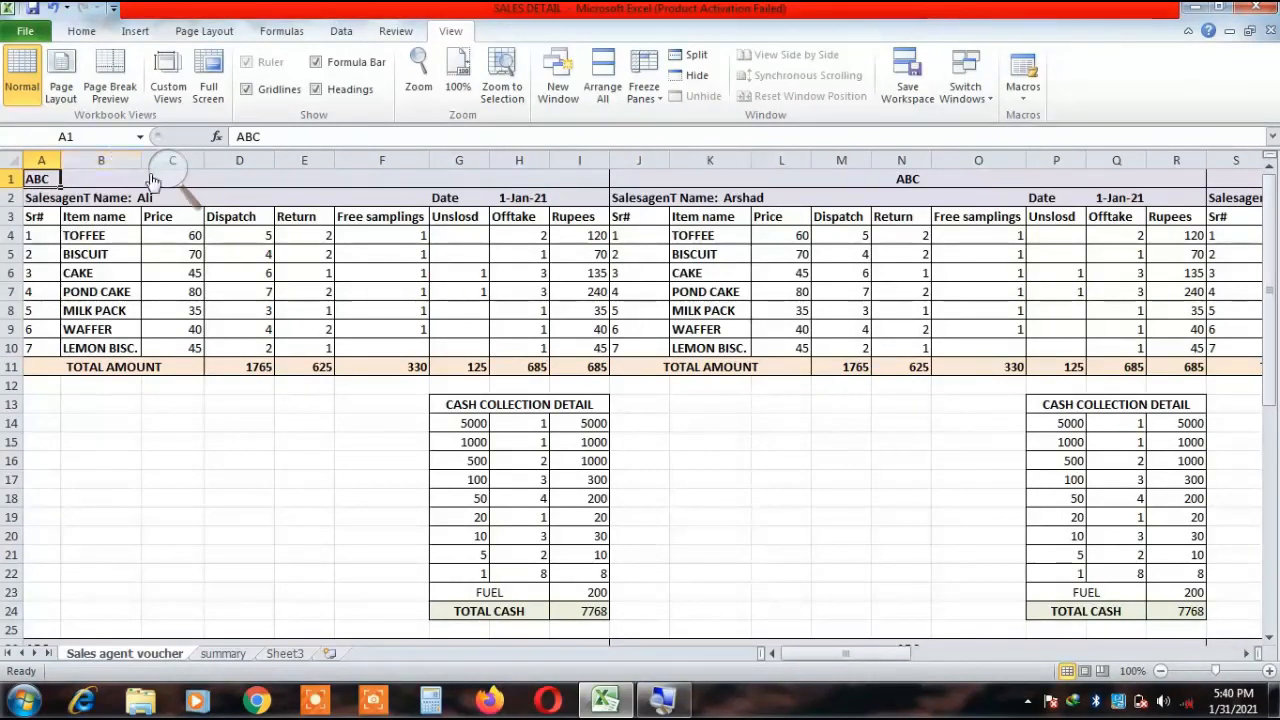
{"action": "left_click", "coordinate": [99, 160]}
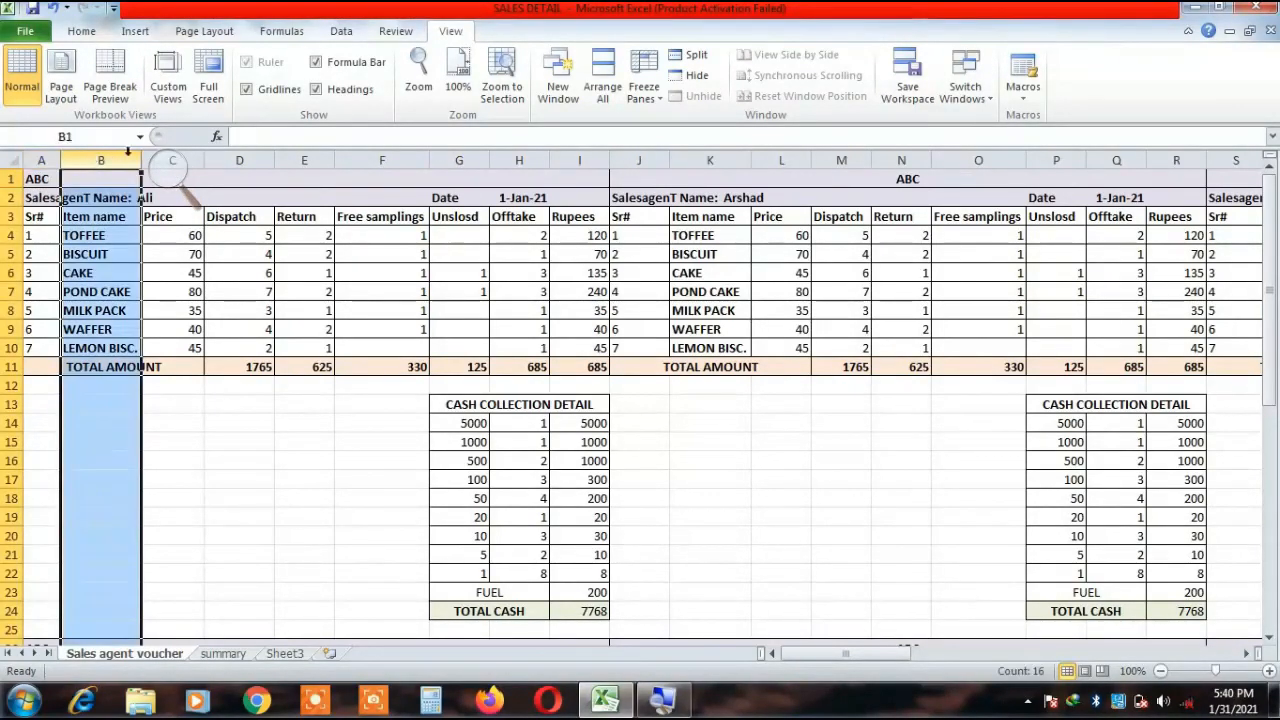
{"action": "left_click", "coordinate": [172, 160]}
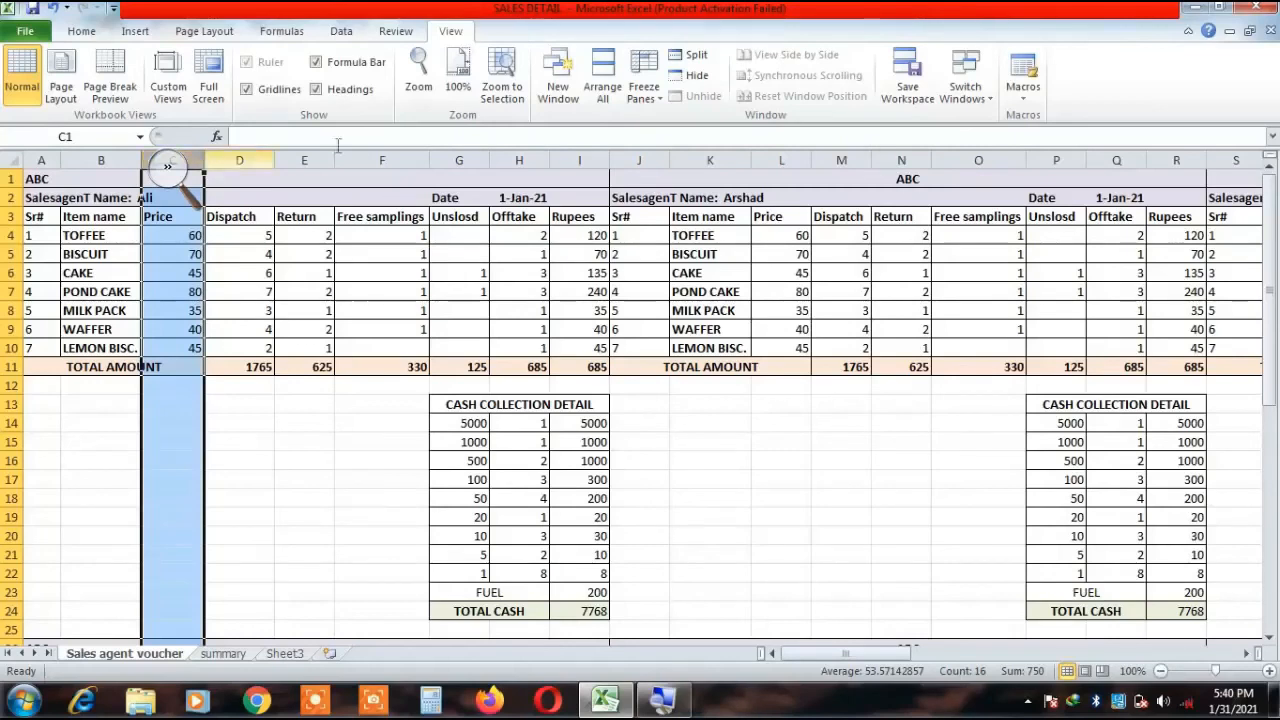
{"action": "left_click", "coordinate": [644, 94]}
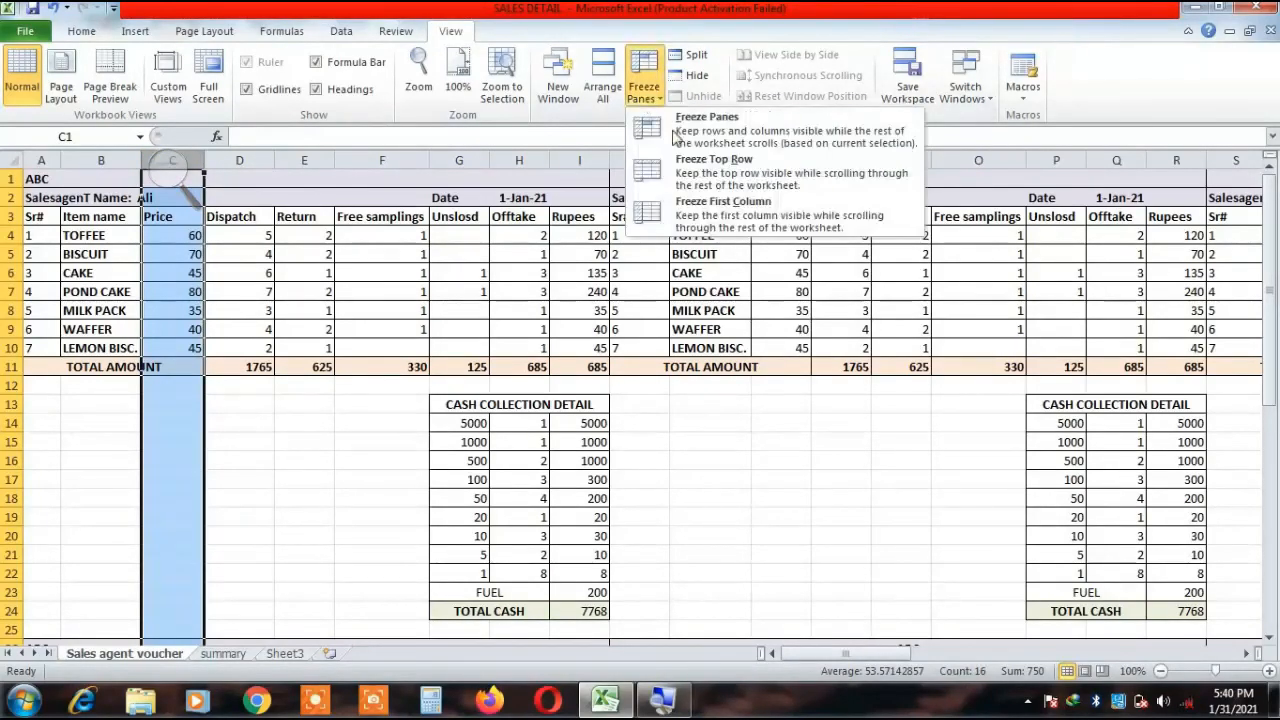
{"action": "left_click", "coordinate": [703, 130]}
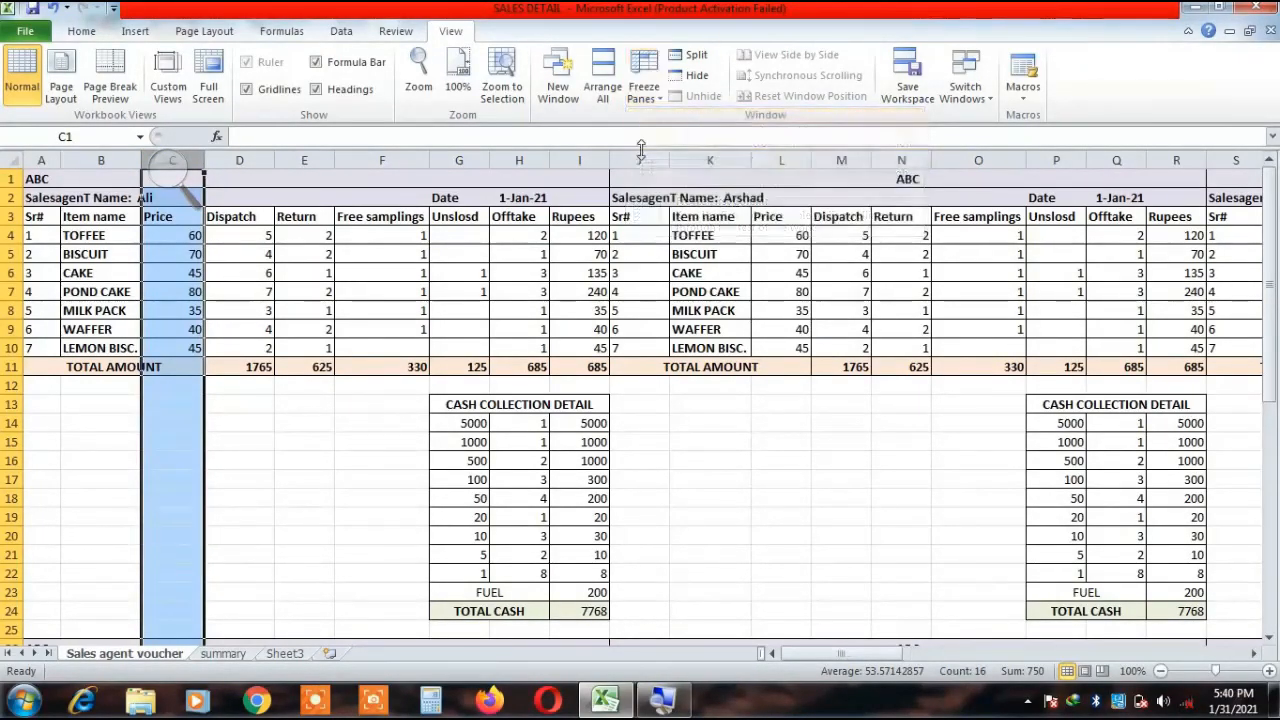
Move across row 1 to the stock report to examine the sheet with columns A and B frozen.
{"action": "left_click", "coordinate": [572, 178]}
{"action": "key", "text": "Right"}
{"action": "key", "text": "Right"}
{"action": "key", "text": "Right"}
{"action": "key", "text": "Right"}
{"action": "key", "text": "Right"}
{"action": "key", "text": "Right"}
{"action": "key", "text": "Right"}
{"action": "key", "text": "Right"}
{"action": "key", "text": "Right"}
{"action": "key", "text": "Right"}
{"action": "key", "text": "Right"}
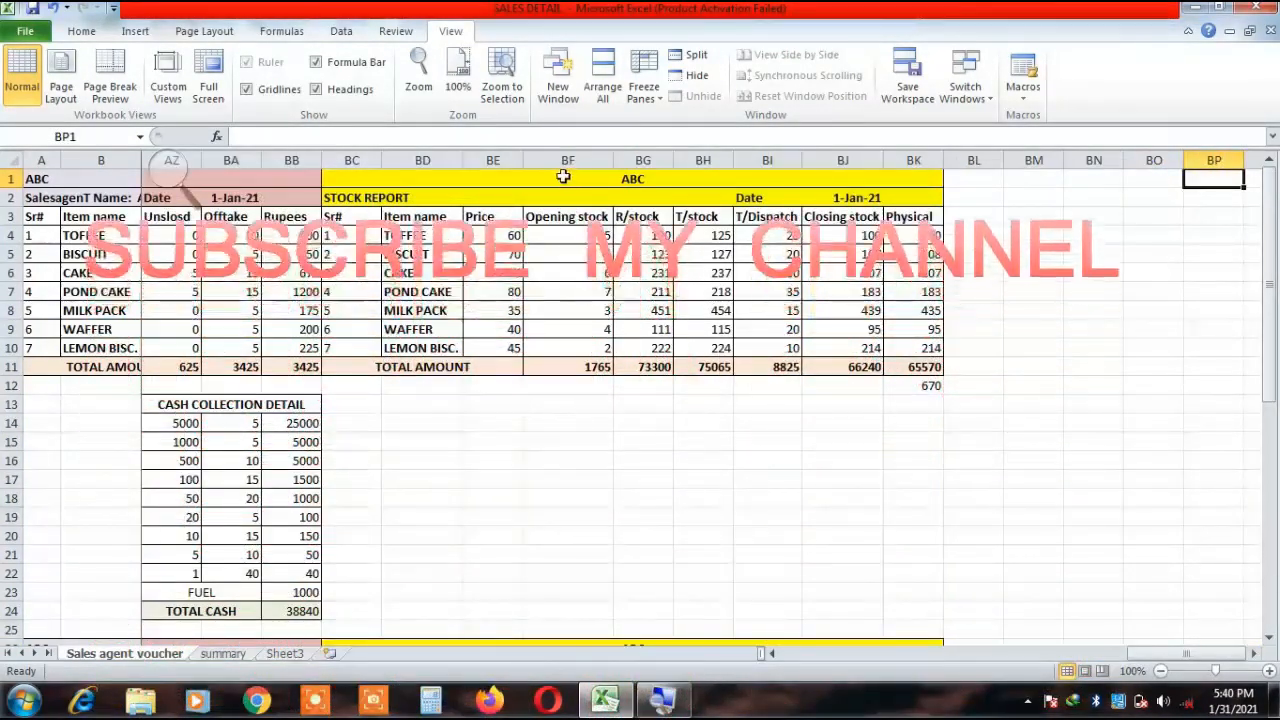
Replace the frozen columns with a frozen top row on the Sales agent voucher sheet.
{"action": "left_click", "coordinate": [644, 92]}
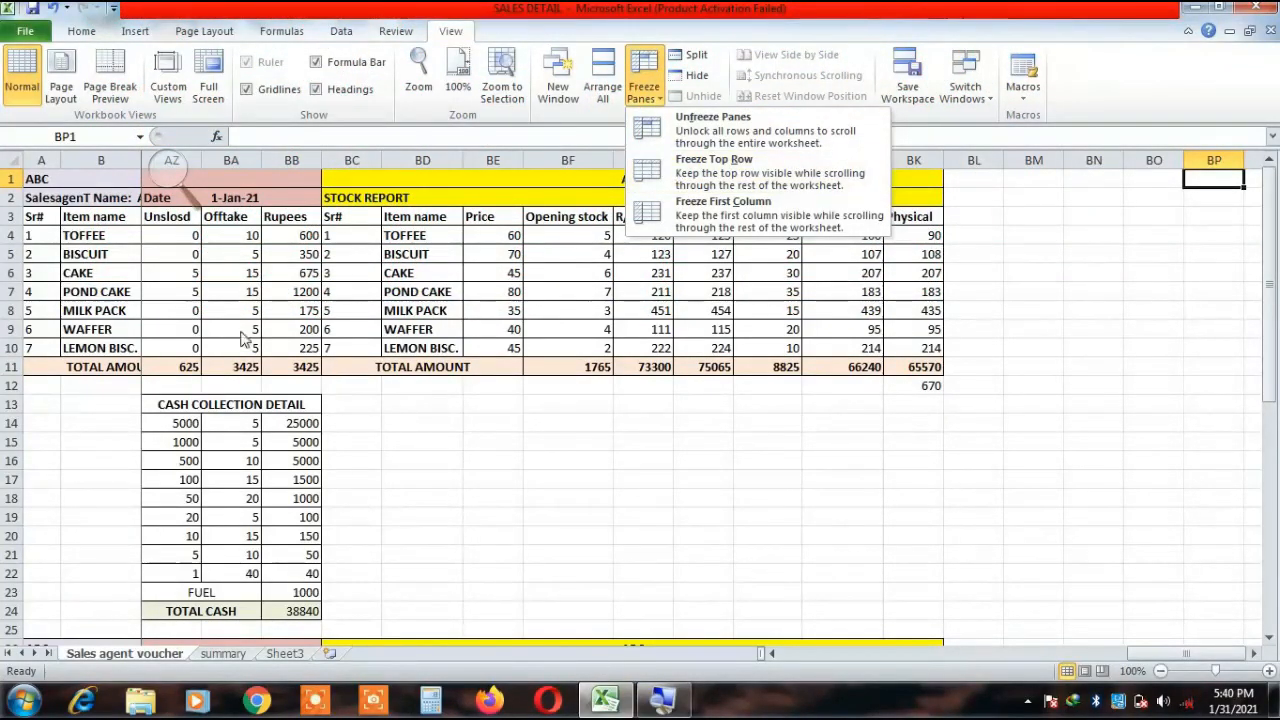
{"action": "left_click", "coordinate": [230, 188]}
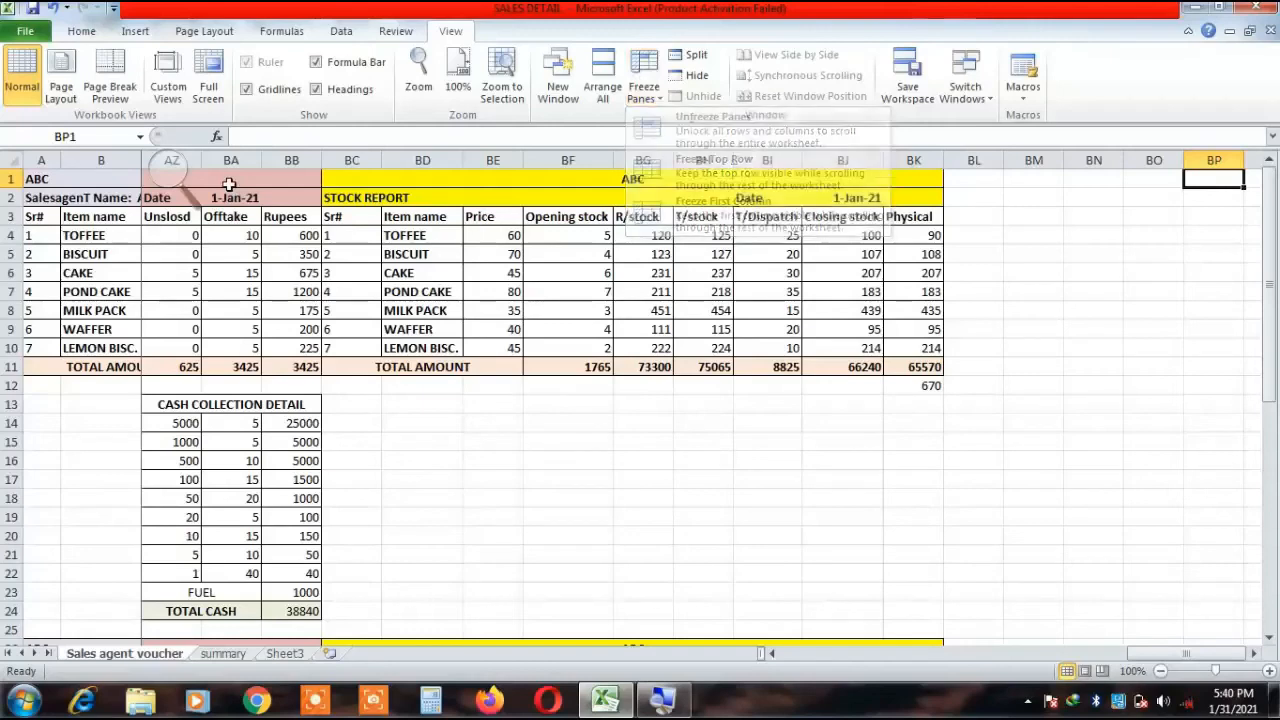
{"action": "left_click", "coordinate": [10, 216]}
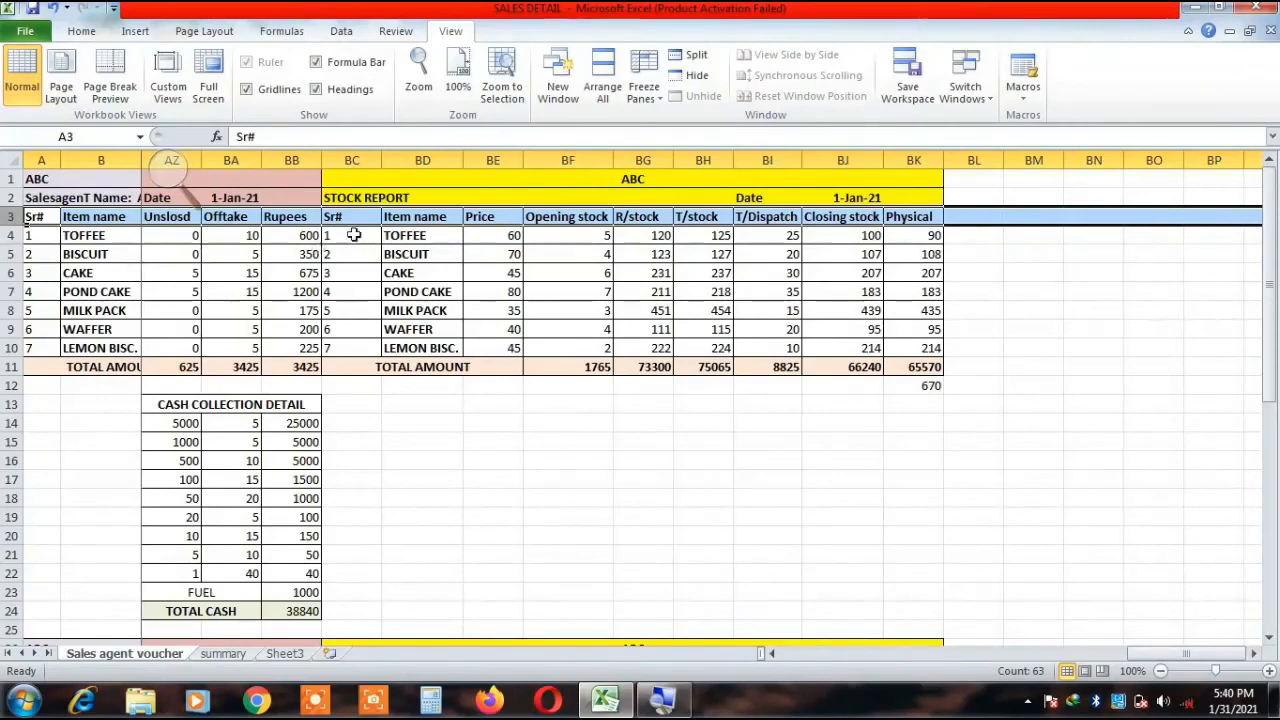
{"action": "left_click", "coordinate": [643, 106]}
{"action": "left_click", "coordinate": [704, 171]}
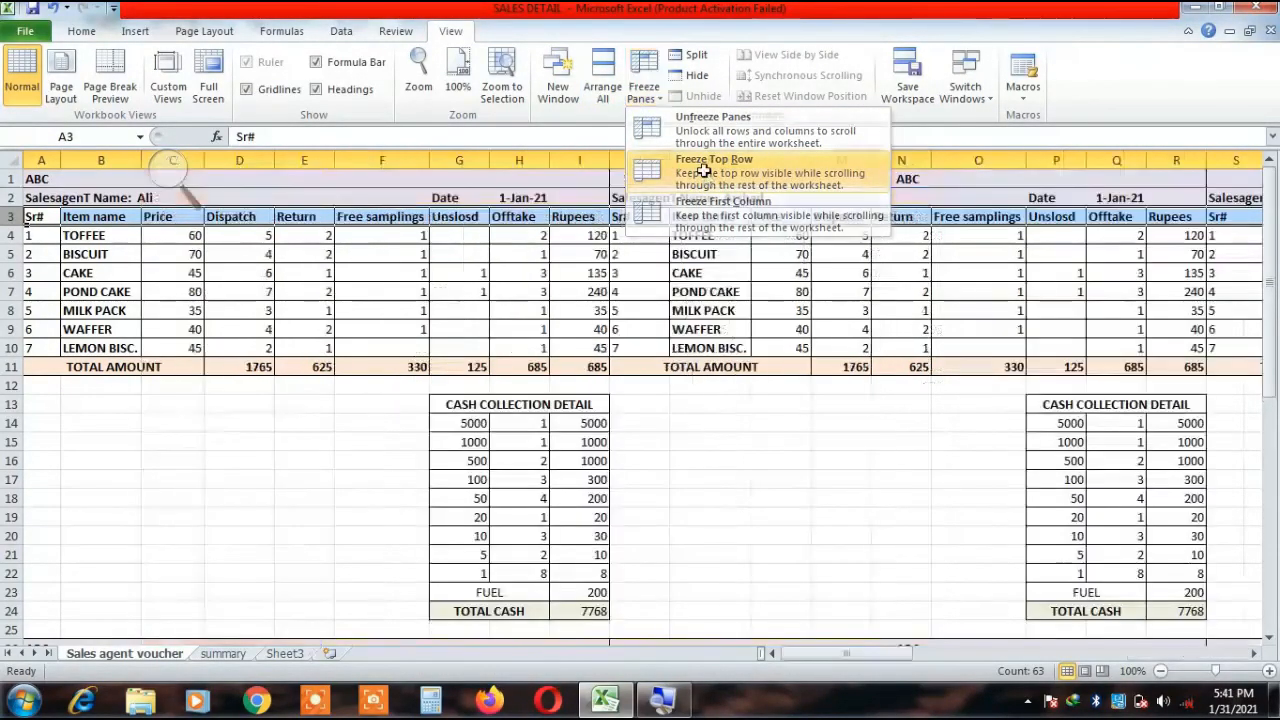
Move down column A to the 2-Jan-21 tables and back up to examine the frozen top row.
{"action": "key", "text": "Down"}
{"action": "key", "text": "Down"}
{"action": "key", "text": "Down"}
{"action": "key", "text": "Down"}
{"action": "key", "text": "Down"}
{"action": "key", "text": "Down"}
{"action": "key", "text": "Down"}
{"action": "key", "text": "Down"}
{"action": "key", "text": "Down"}
{"action": "key", "text": "Down"}
{"action": "key", "text": "Down"}
{"action": "key", "text": "Down"}
{"action": "key", "text": "Down"}
{"action": "key", "text": "Down"}
{"action": "key", "text": "Down"}
{"action": "key", "text": "Down"}
{"action": "key", "text": "Down"}
{"action": "key", "text": "Down"}
{"action": "key", "text": "Down"}
{"action": "key", "text": "Down"}
{"action": "key", "text": "Down"}
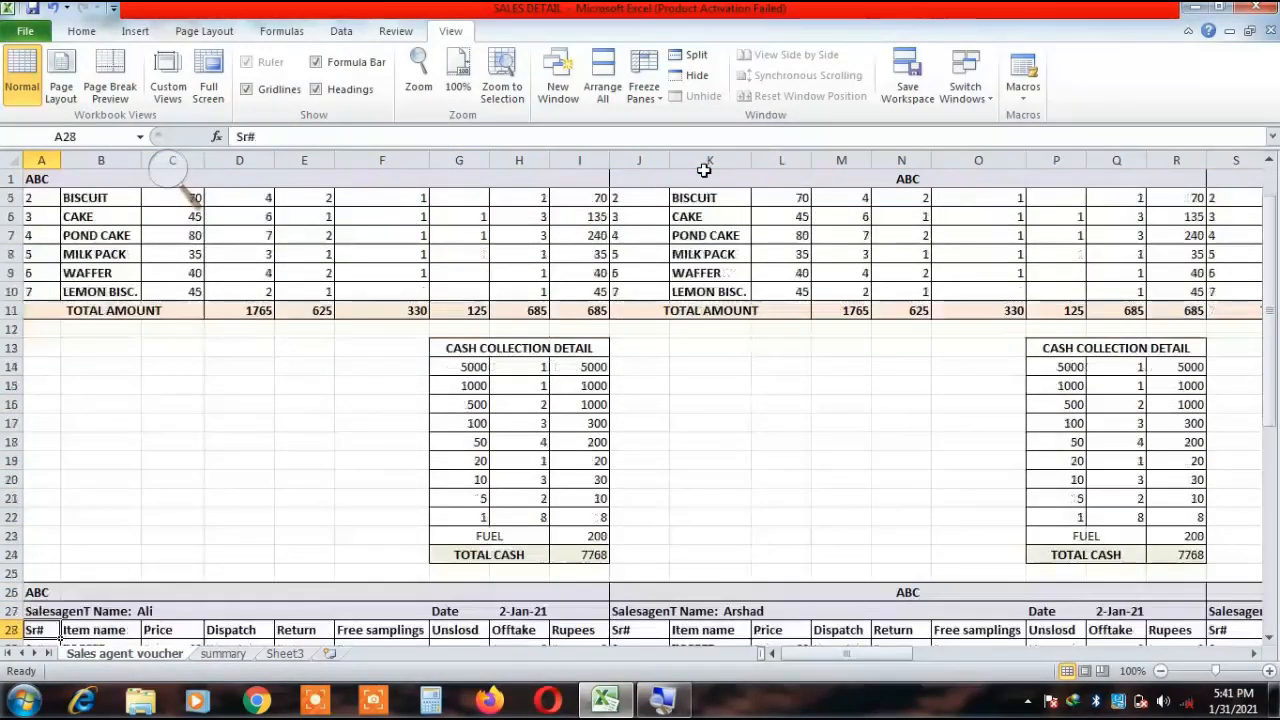
{"action": "key", "text": "Down"}
{"action": "key", "text": "Down"}
{"action": "key", "text": "Up"}
{"action": "key", "text": "Up"}
{"action": "key", "text": "Up"}
{"action": "key", "text": "Up"}
{"action": "key", "text": "Up"}
{"action": "key", "text": "Up"}
{"action": "key", "text": "Up"}
{"action": "key", "text": "Up"}
{"action": "key", "text": "Up"}
{"action": "key", "text": "Up"}
{"action": "key", "text": "Up"}
{"action": "key", "text": "Up"}
{"action": "key", "text": "Up"}
{"action": "key", "text": "Up"}
{"action": "key", "text": "Up"}
{"action": "key", "text": "Up"}
{"action": "key", "text": "Up"}
{"action": "key", "text": "Up"}
{"action": "key", "text": "Up"}
{"action": "key", "text": "Up"}
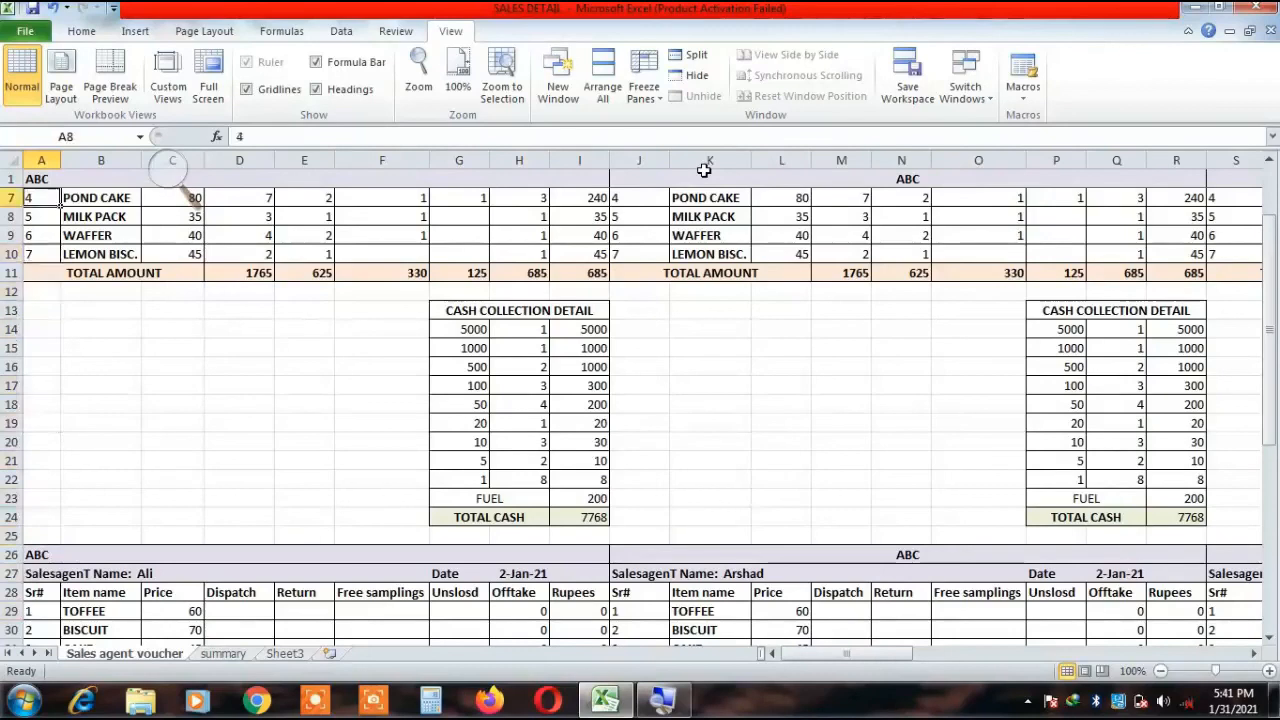
{"action": "key", "text": "Up"}
{"action": "key", "text": "Up"}
{"action": "key", "text": "Up"}
{"action": "key", "text": "Up"}
{"action": "key", "text": "Up"}
{"action": "key", "text": "Up"}
{"action": "key", "text": "Up"}
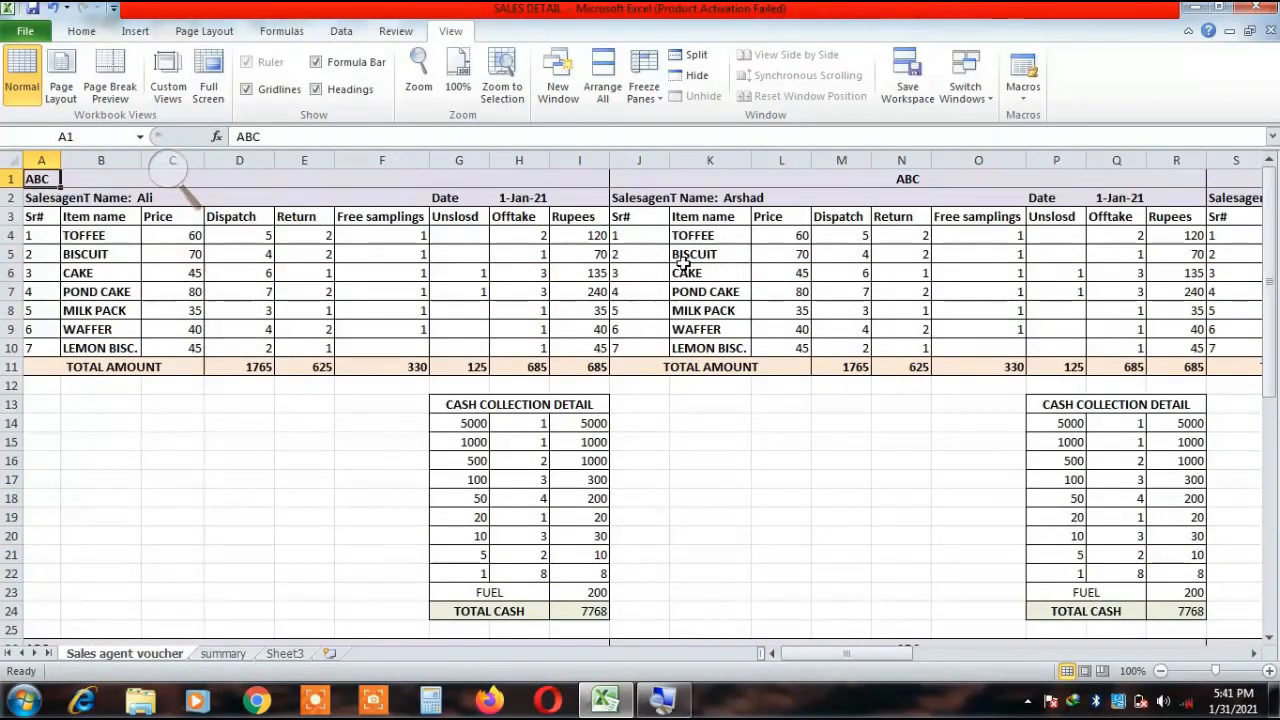
Unfreeze the top row of the Sales agent voucher sheet.
{"action": "left_click", "coordinate": [645, 105]}
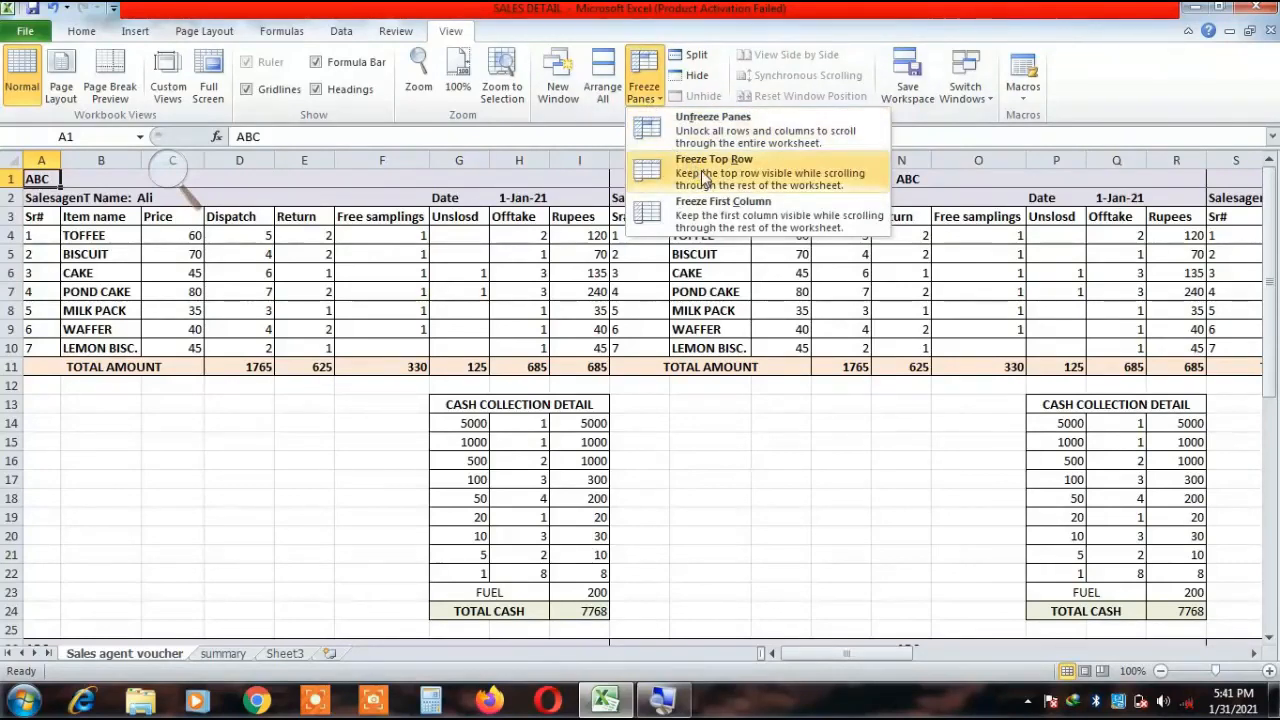
{"action": "left_click", "coordinate": [713, 120]}
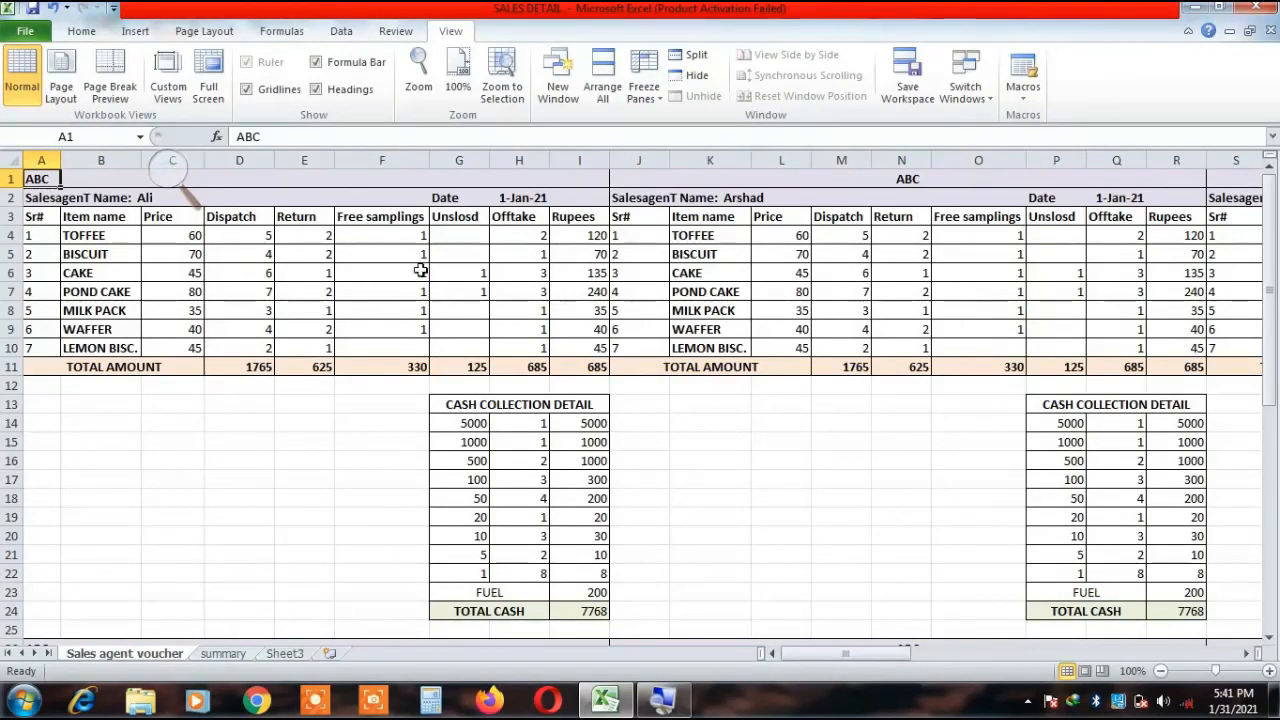
{"action": "left_click", "coordinate": [424, 308]}
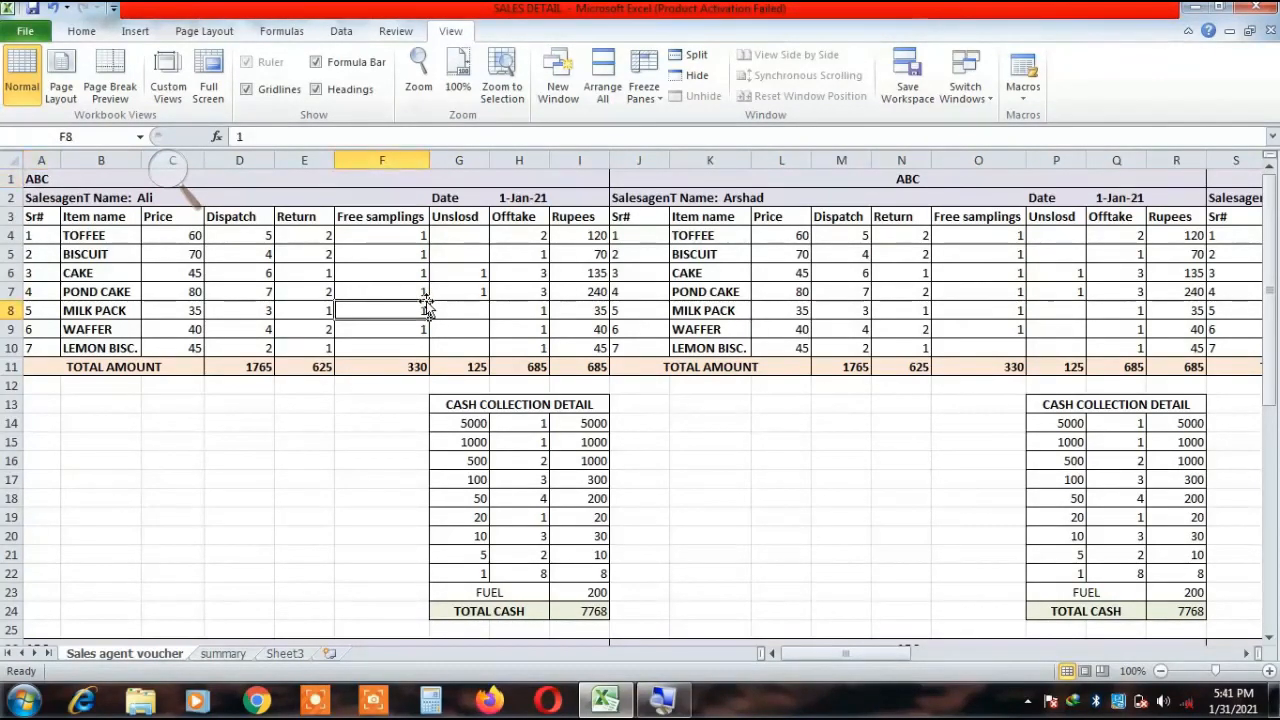
{"action": "left_click", "coordinate": [390, 268]}
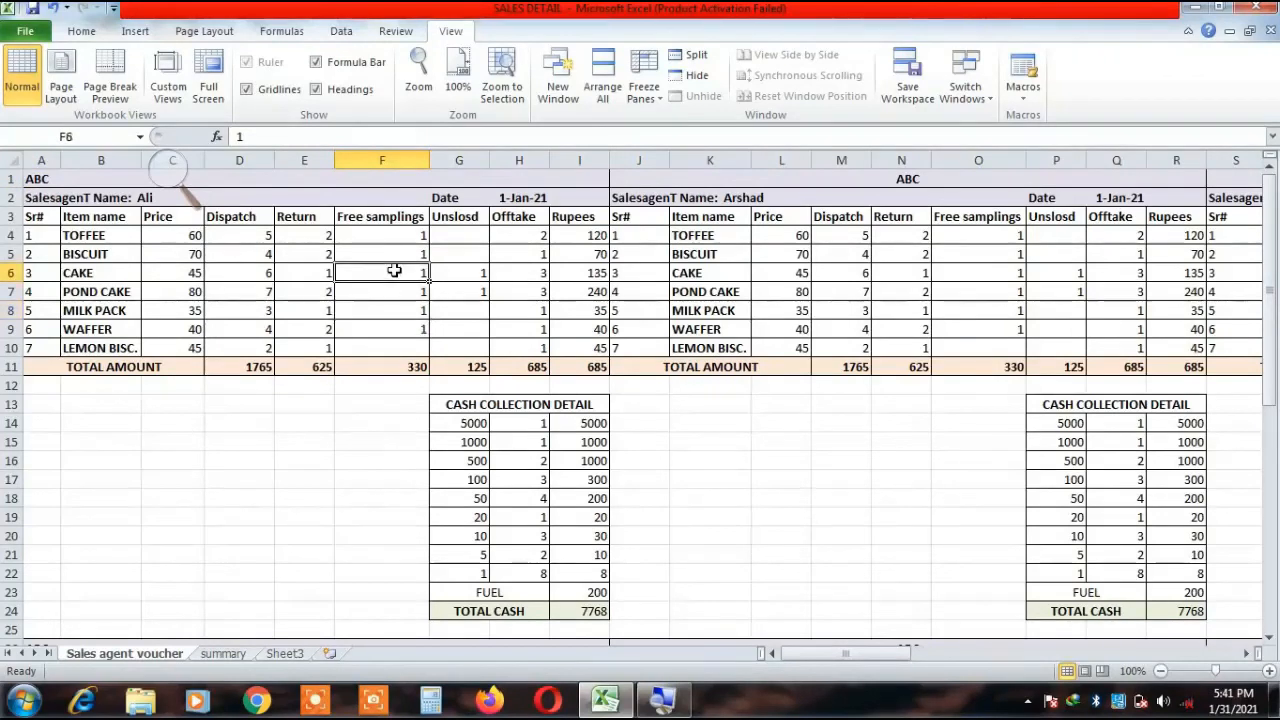
{"action": "left_click", "coordinate": [401, 254]}
{"action": "left_click", "coordinate": [408, 232]}
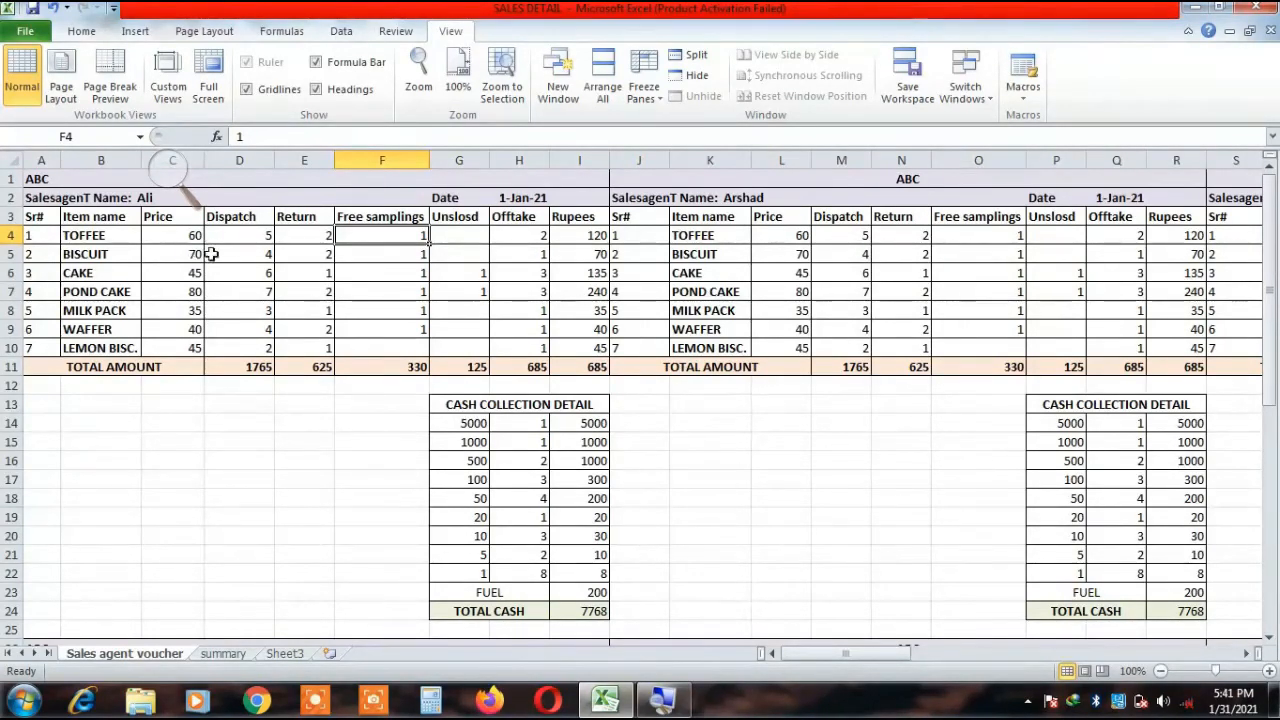
{"action": "left_click", "coordinate": [251, 263]}
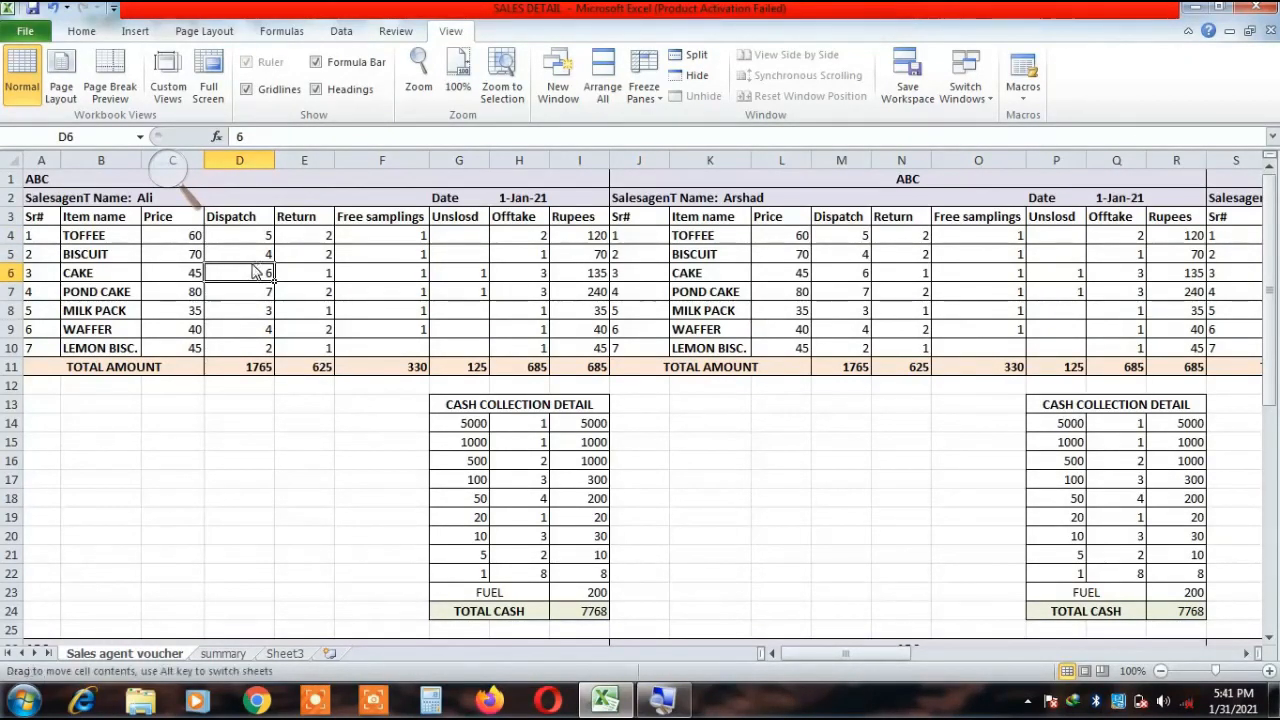
{"action": "left_click", "coordinate": [321, 271]}
{"action": "left_click", "coordinate": [352, 269]}
{"action": "left_click", "coordinate": [382, 247]}
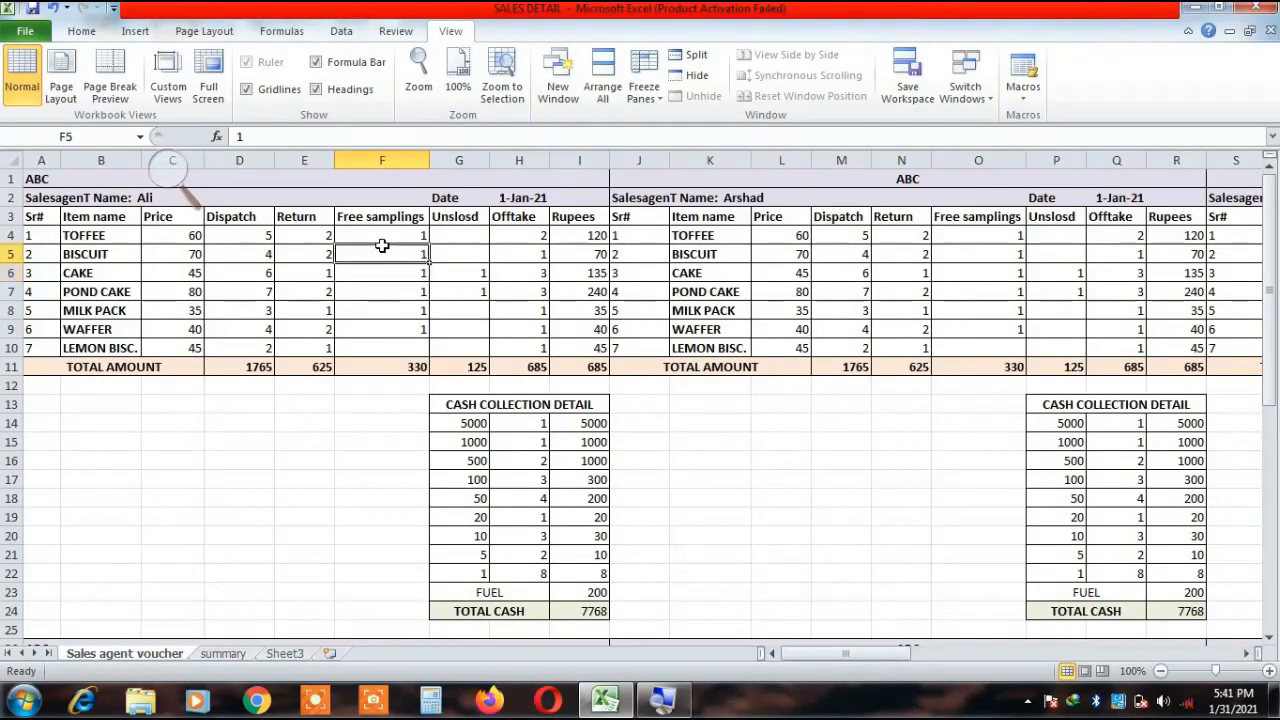
{"action": "left_click", "coordinate": [390, 237]}
{"action": "left_click", "coordinate": [302, 235]}
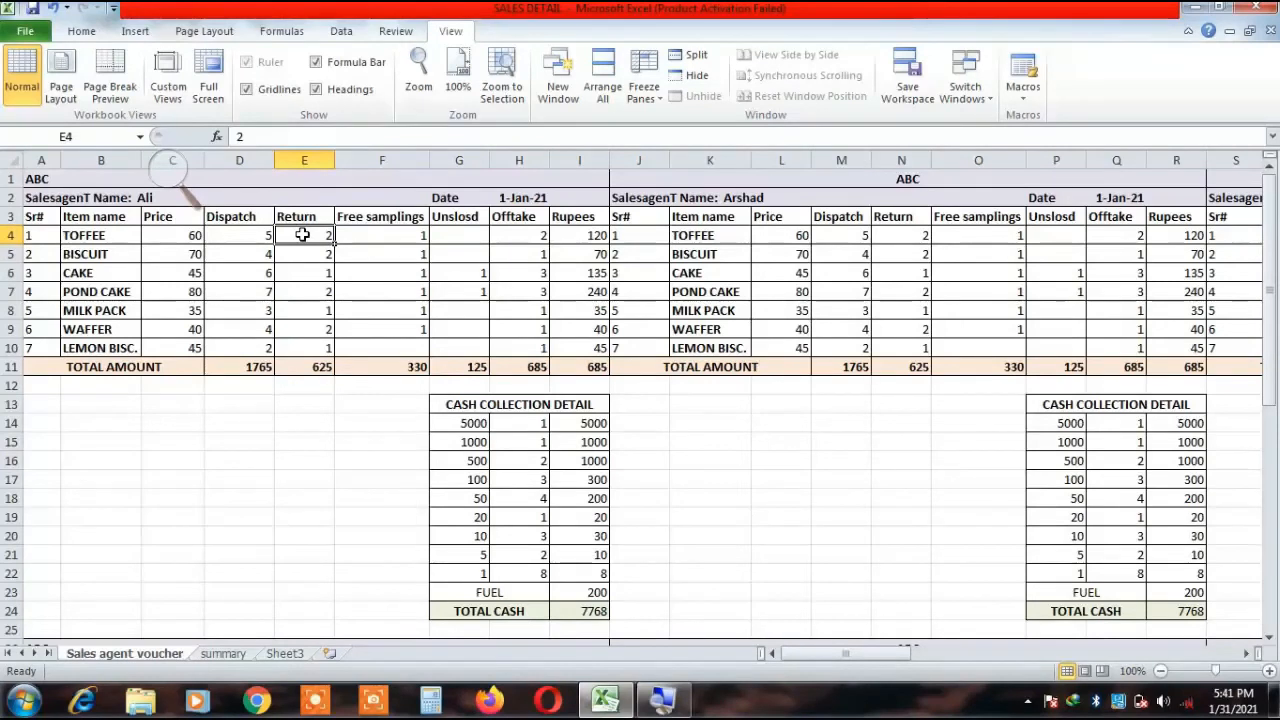
{"action": "left_click", "coordinate": [249, 240]}
{"action": "left_click", "coordinate": [192, 238]}
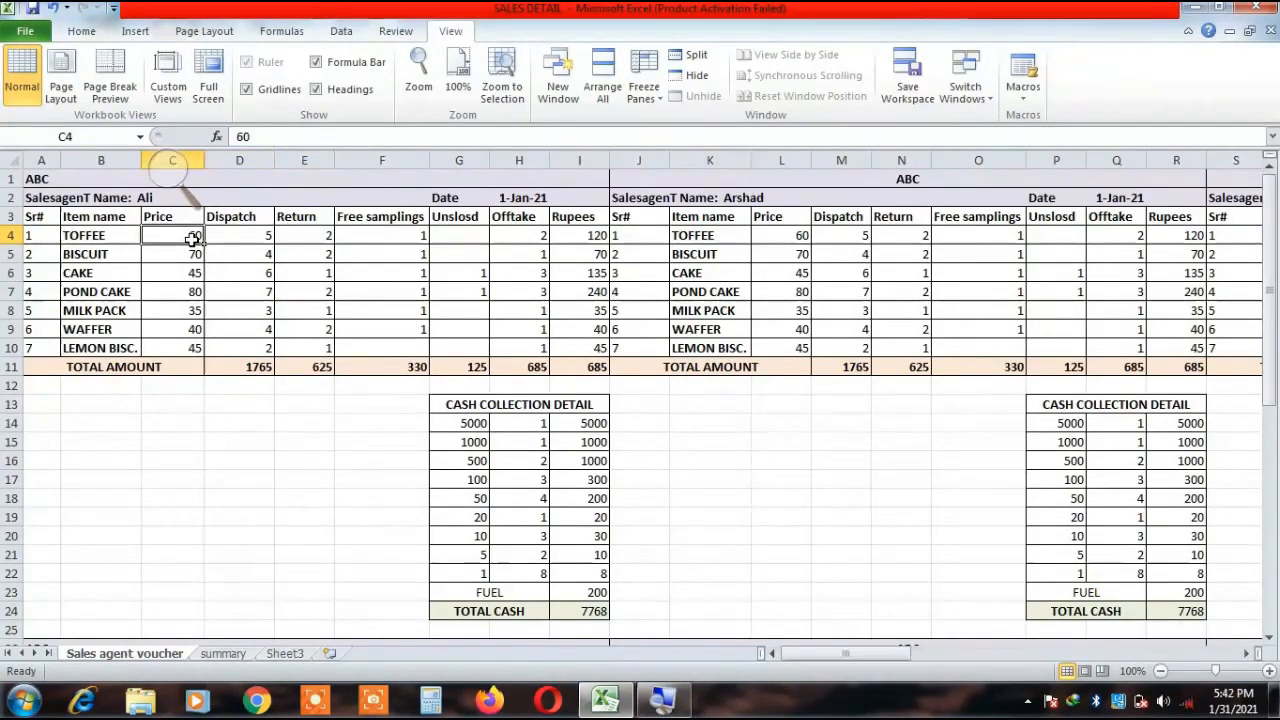